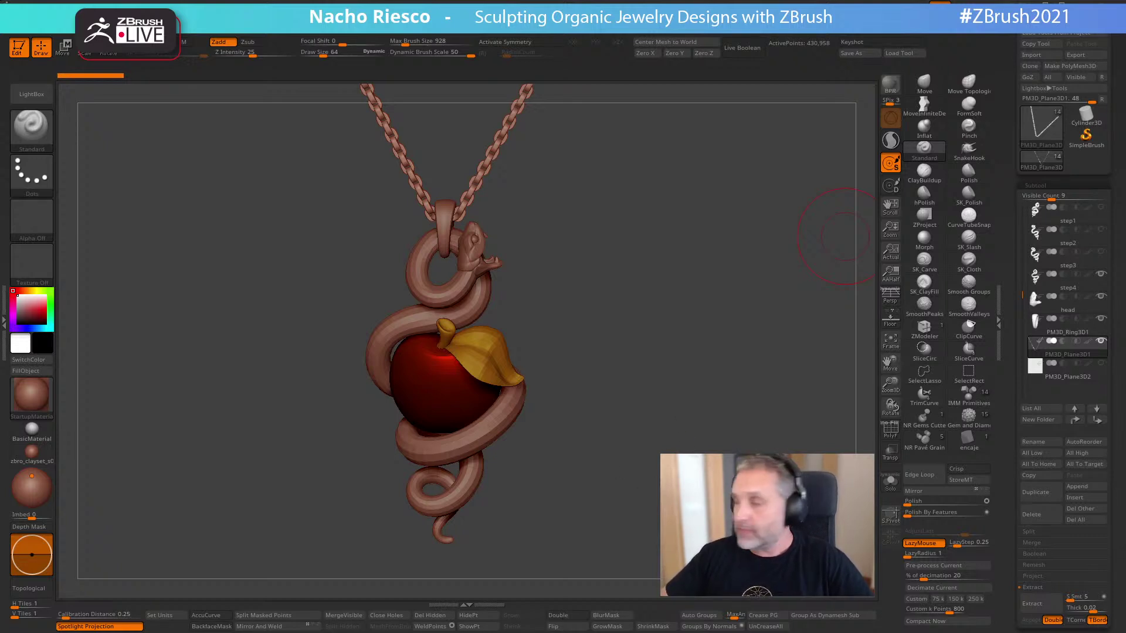
mouse_move(664, 385)
left_mouse_down()
mouse_move(682, 382)
mouse_move(674, 391)
left_mouse_up()
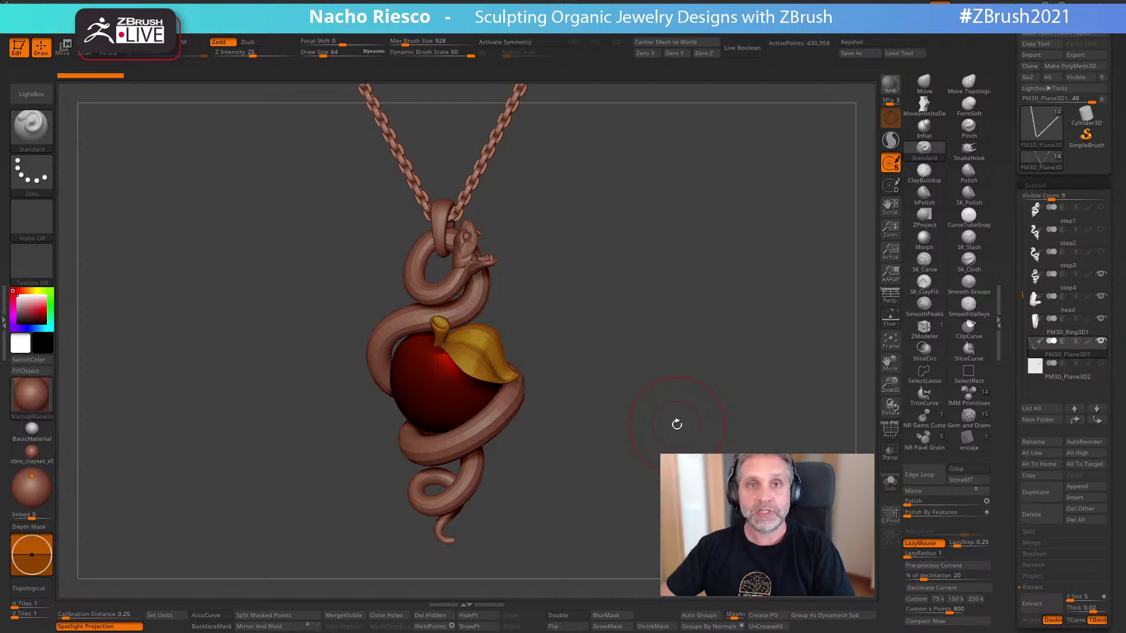
key("alt+Tab")
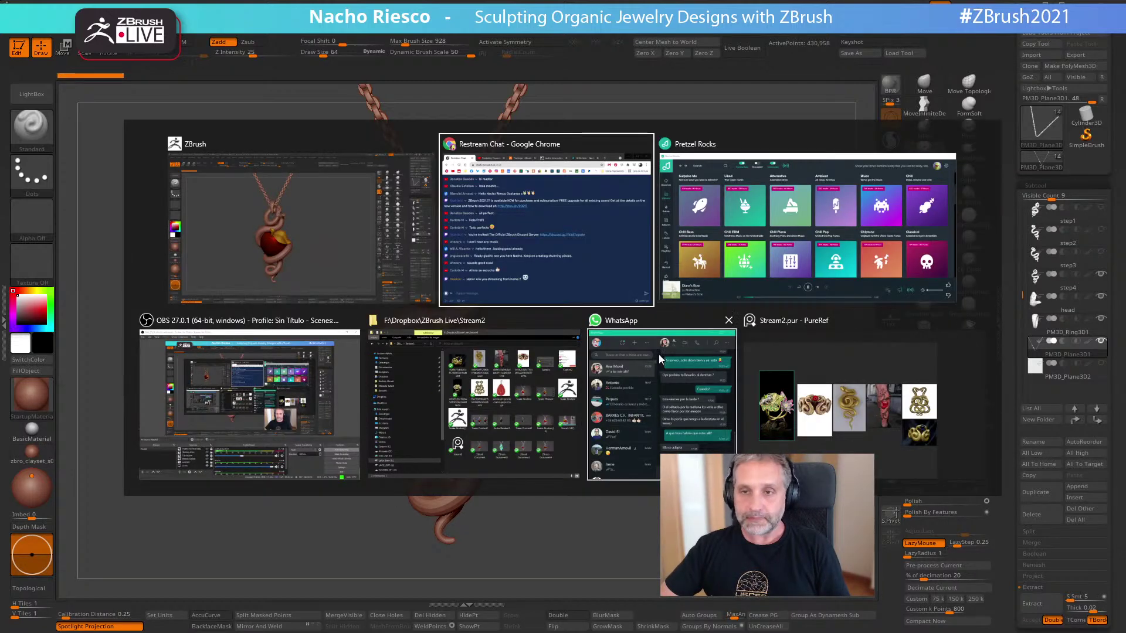
key("Escape")
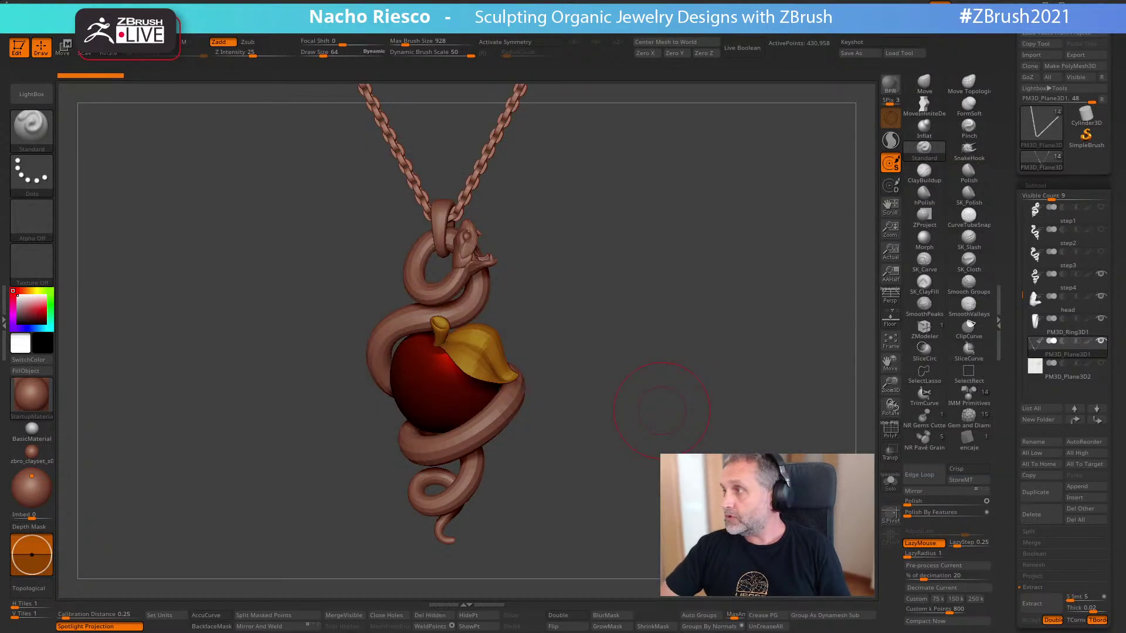
- Switch to the Chrome window with the artist's ZBrush and jewelry website, widen it on both sides and move it slightly lower
key("alt+Tab")
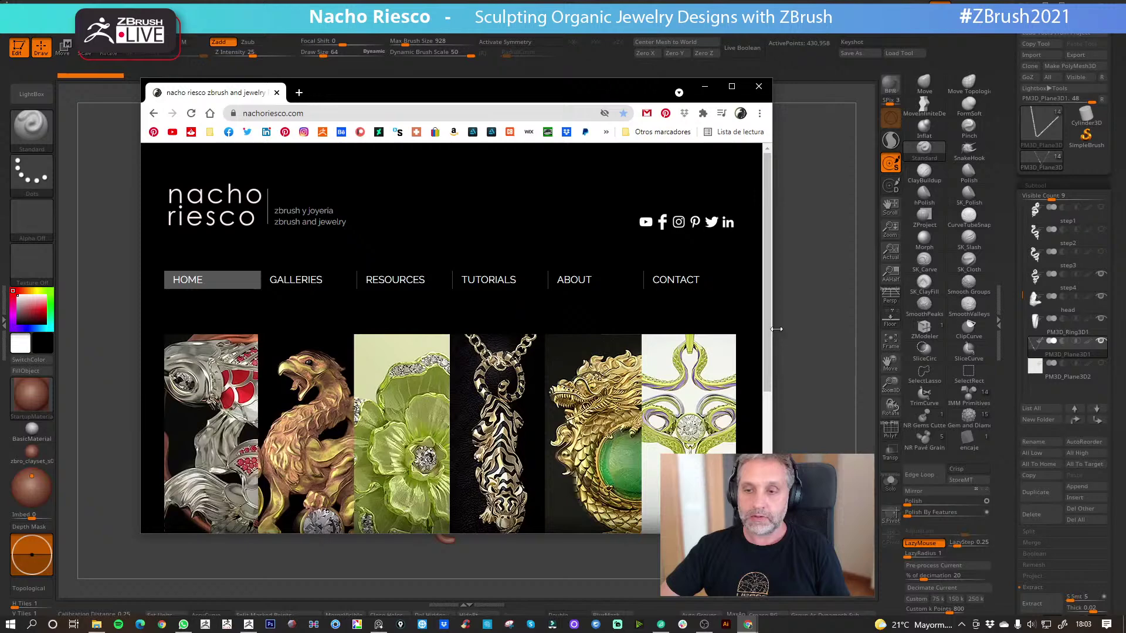
left_click_drag(776, 331, 882, 331)
left_click_drag(146, 358, 86, 366)
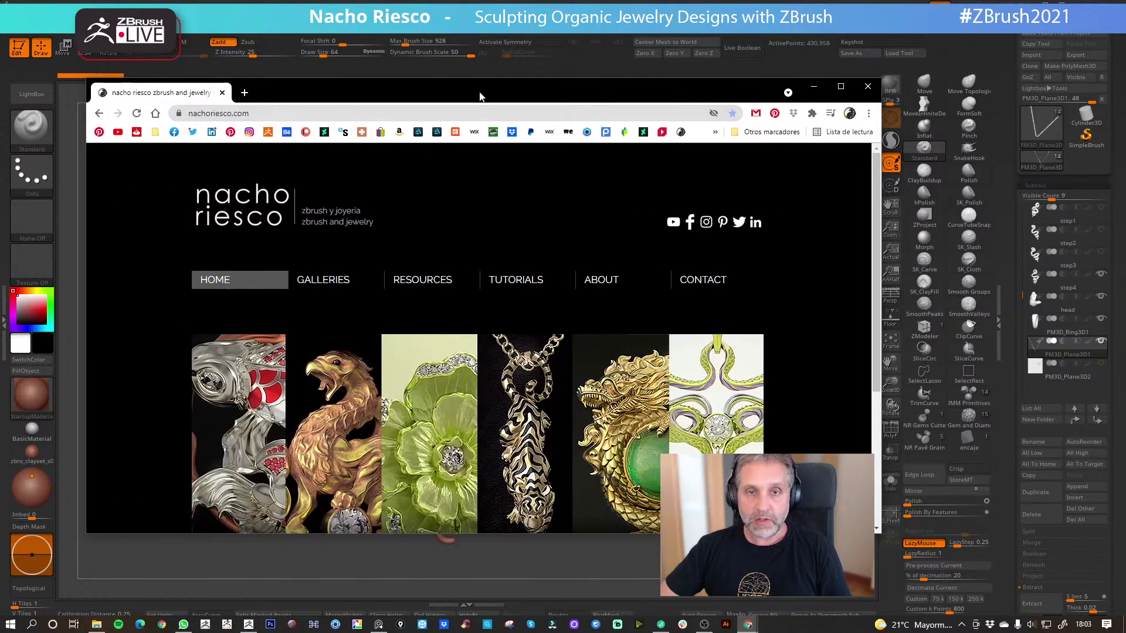
left_click_drag(480, 96, 485, 120)
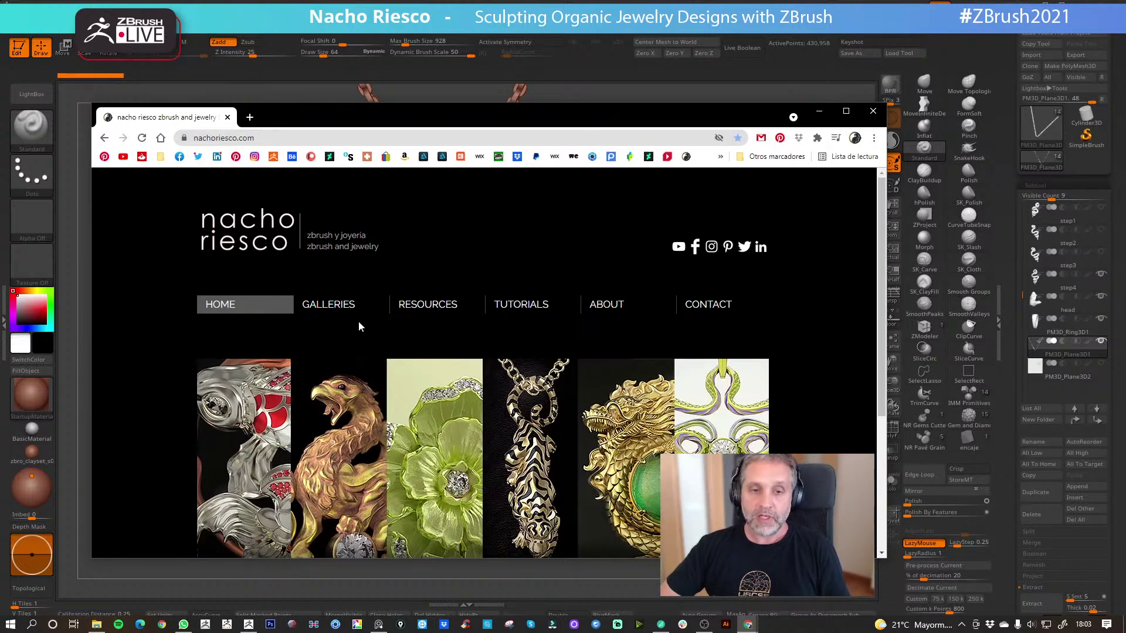
- View the website's Digital Renders gallery and its CAM & Casting gallery
scroll(334, 314, "down", 1)
left_click(342, 248)
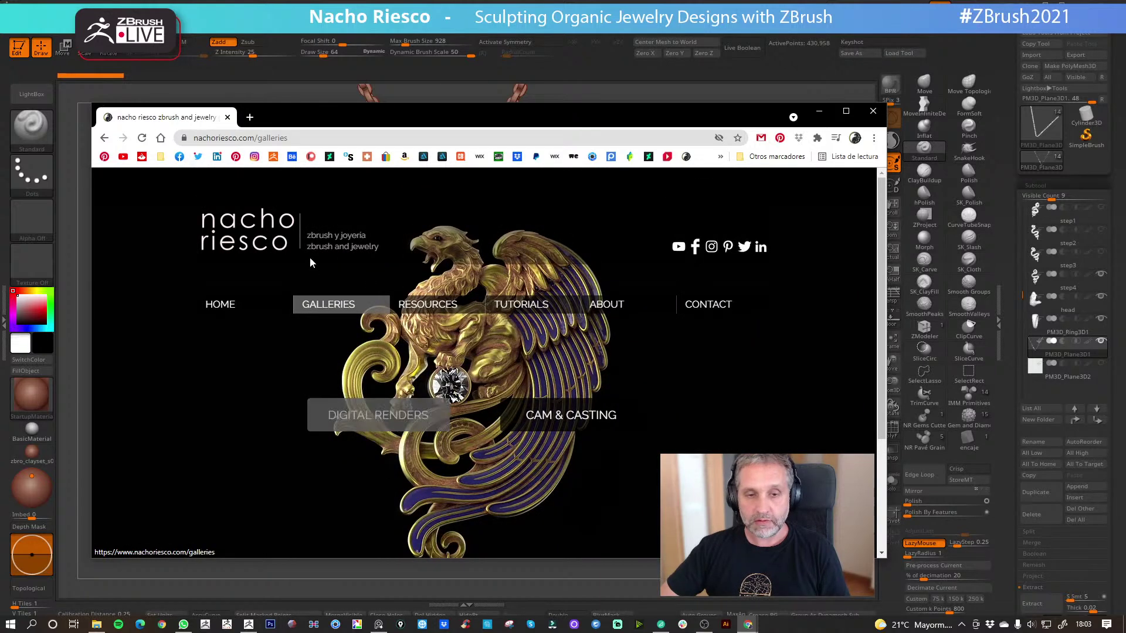
left_click(389, 423)
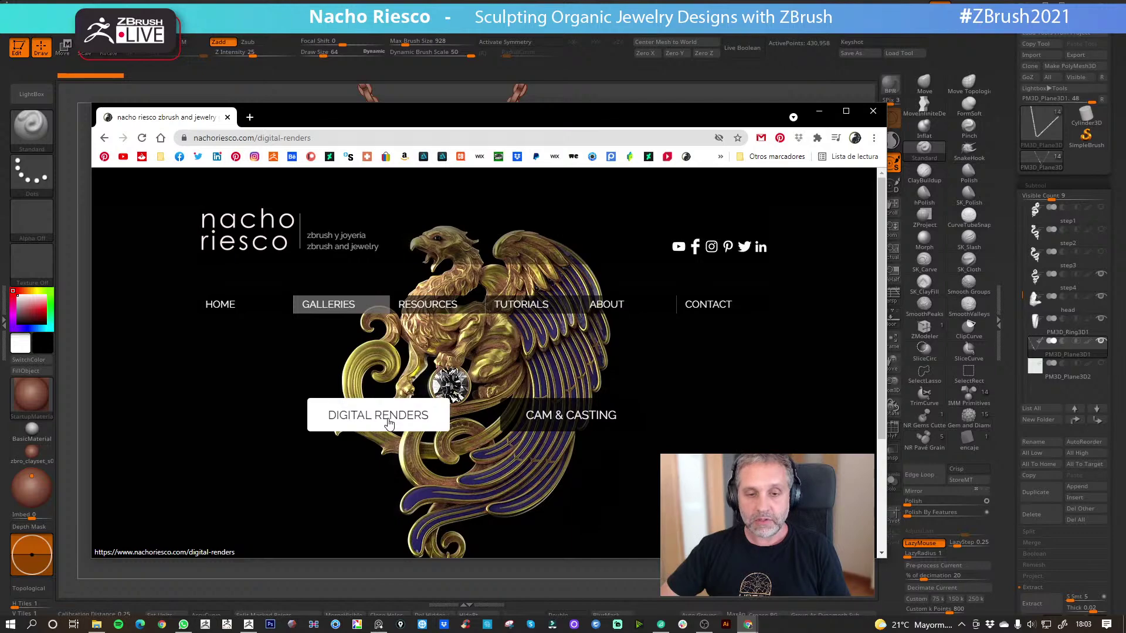
scroll(316, 293, "down", 5)
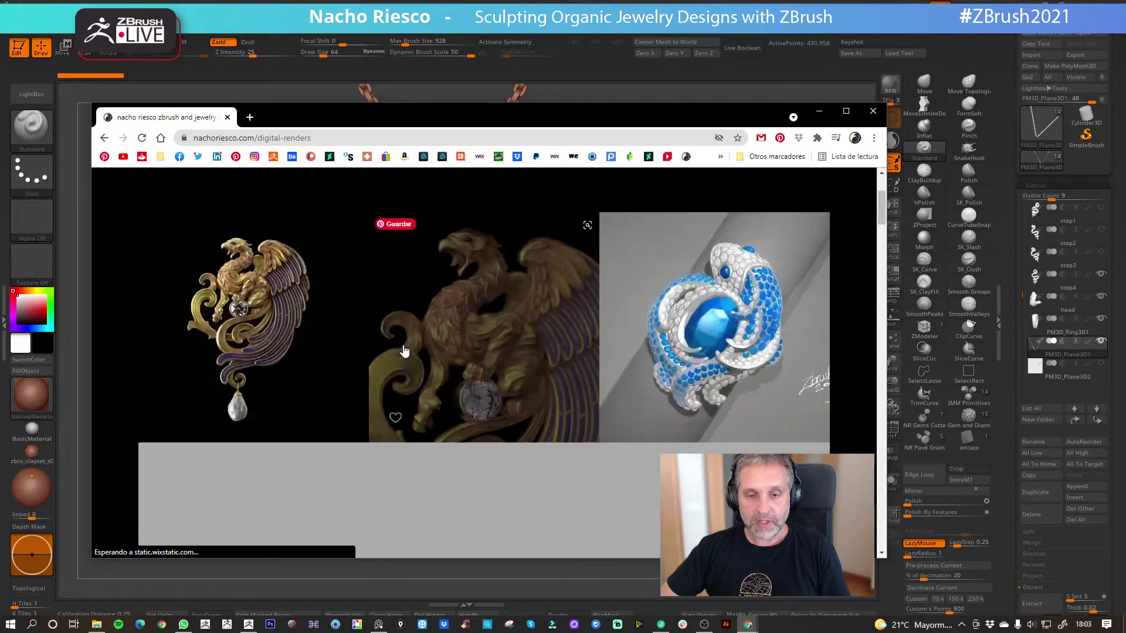
scroll(321, 223, "up", 3)
left_click(337, 185)
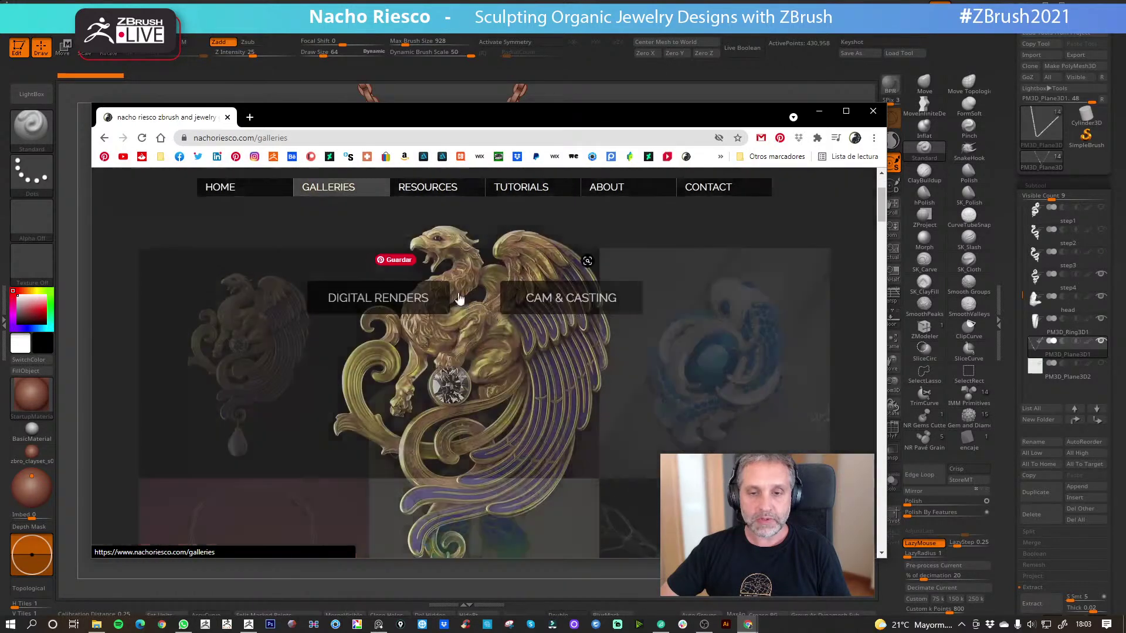
left_click(538, 414)
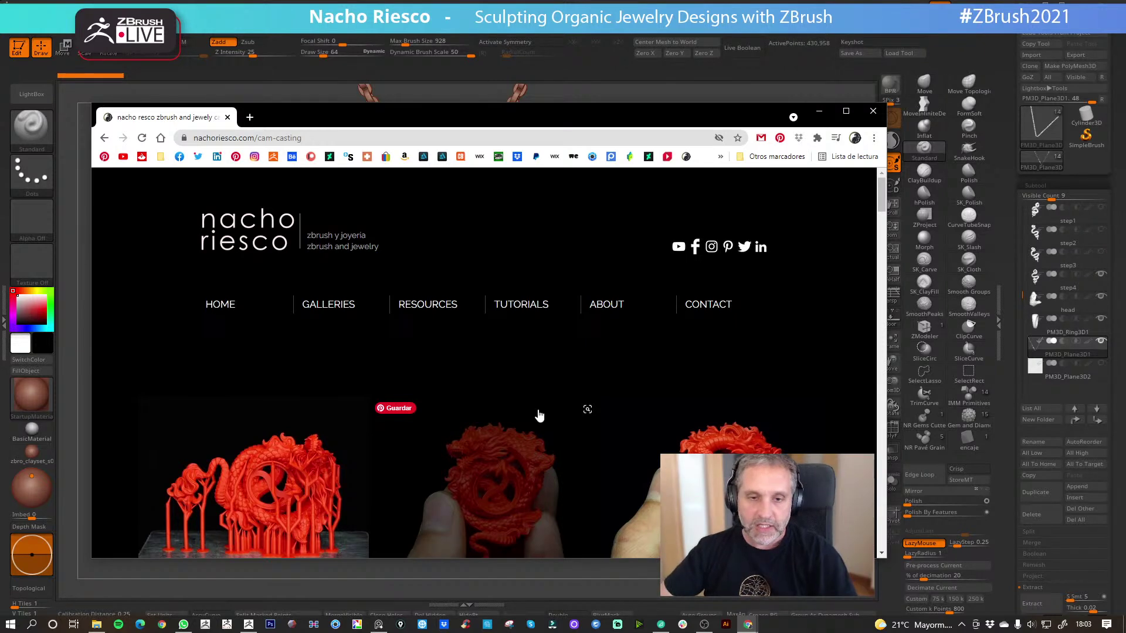
- Look through the website's Resources page, covering the STL pendant, metals packs, NPR filters, wax material and alpha packs
left_click(437, 314)
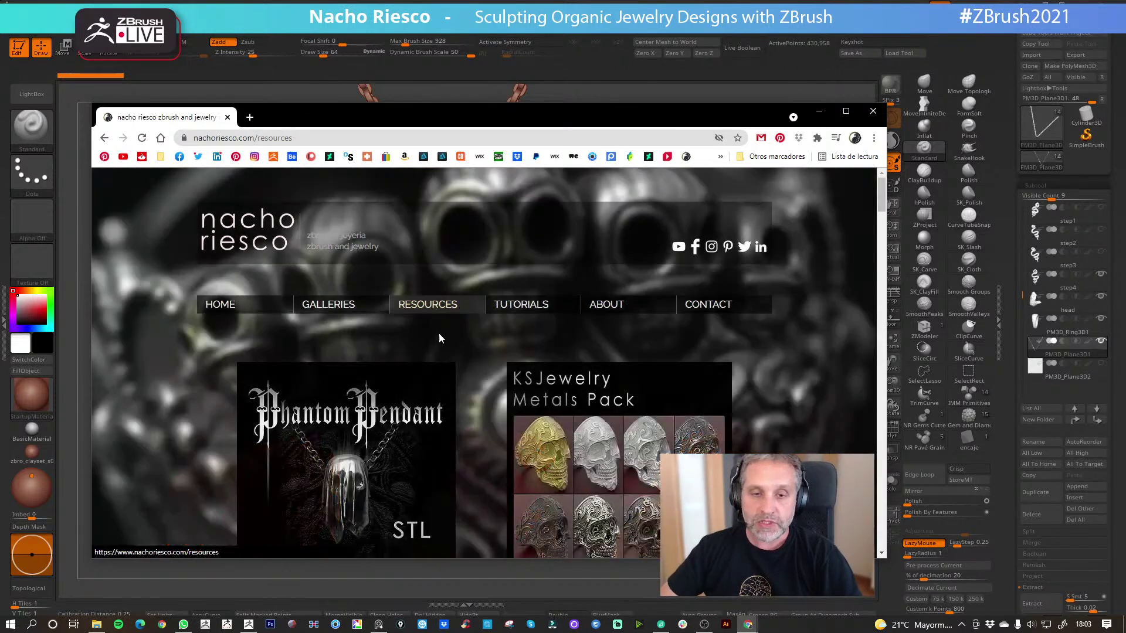
scroll(436, 339, "down", 2)
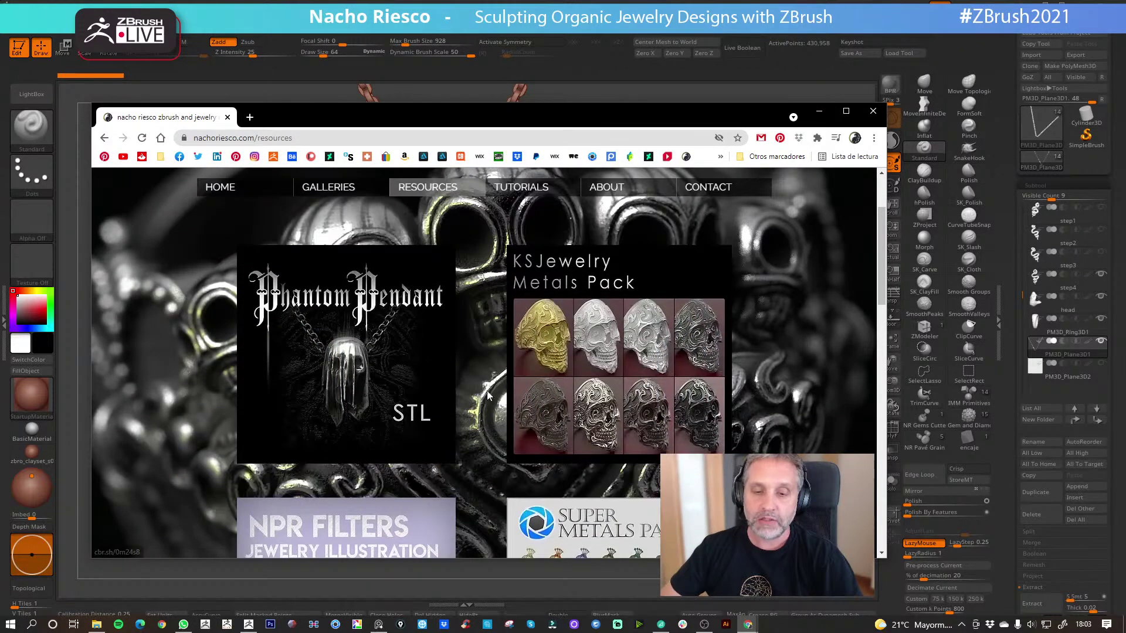
scroll(458, 375, "down", 3)
scroll(498, 411, "up", 3)
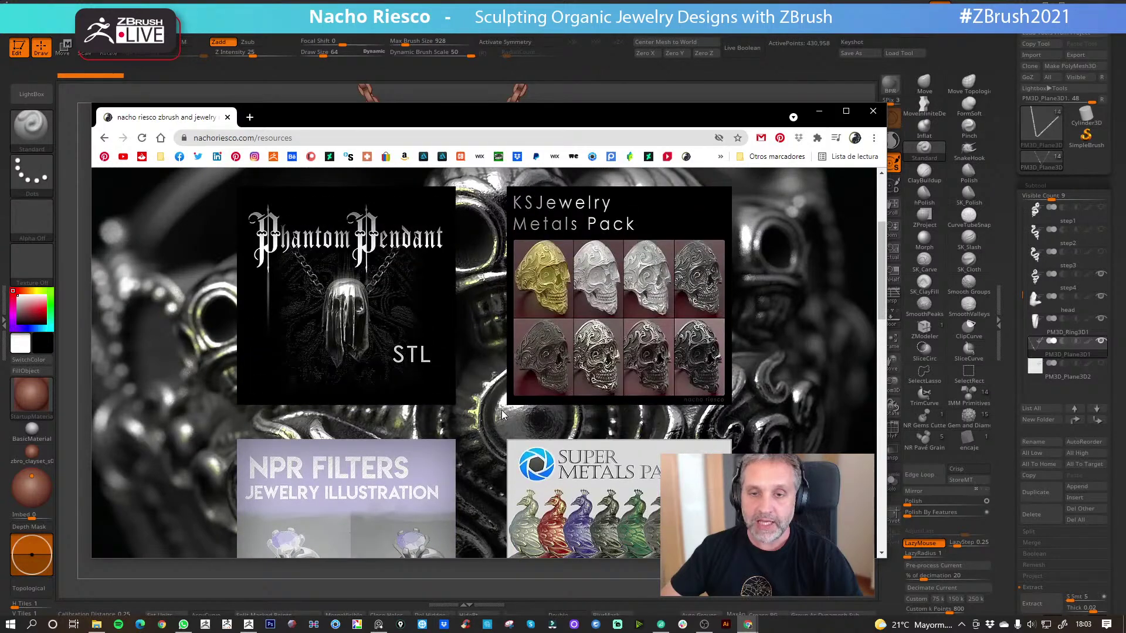
scroll(504, 420, "down", 5)
scroll(510, 426, "down", 2)
scroll(510, 423, "up", 1)
scroll(511, 422, "down", 5)
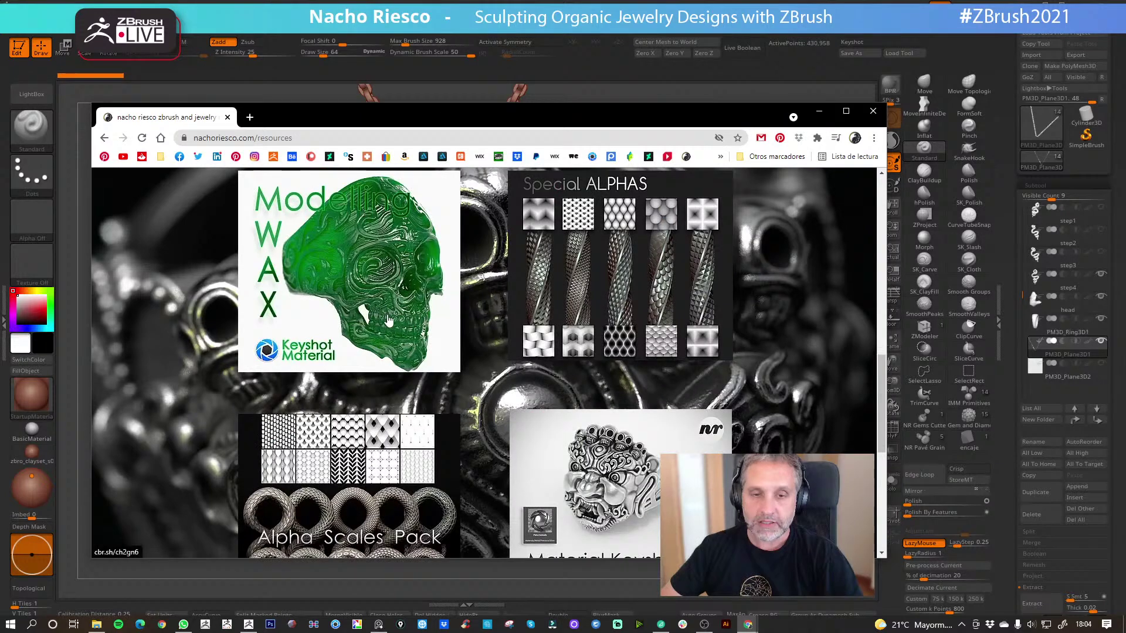
scroll(398, 340, "up", 4)
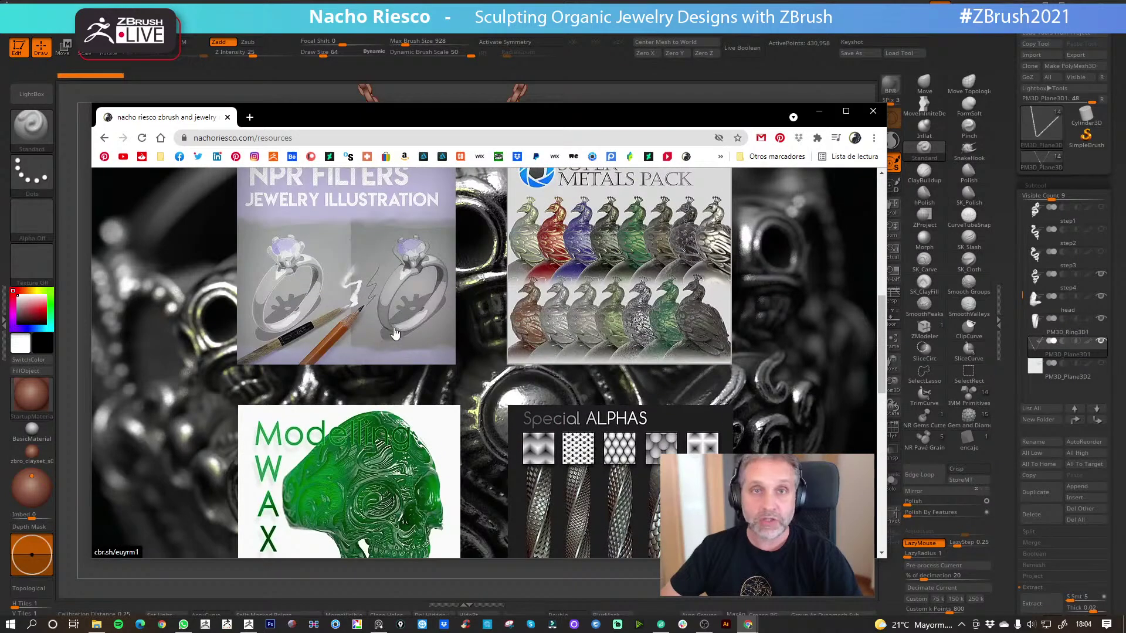
scroll(399, 343, "up", 7)
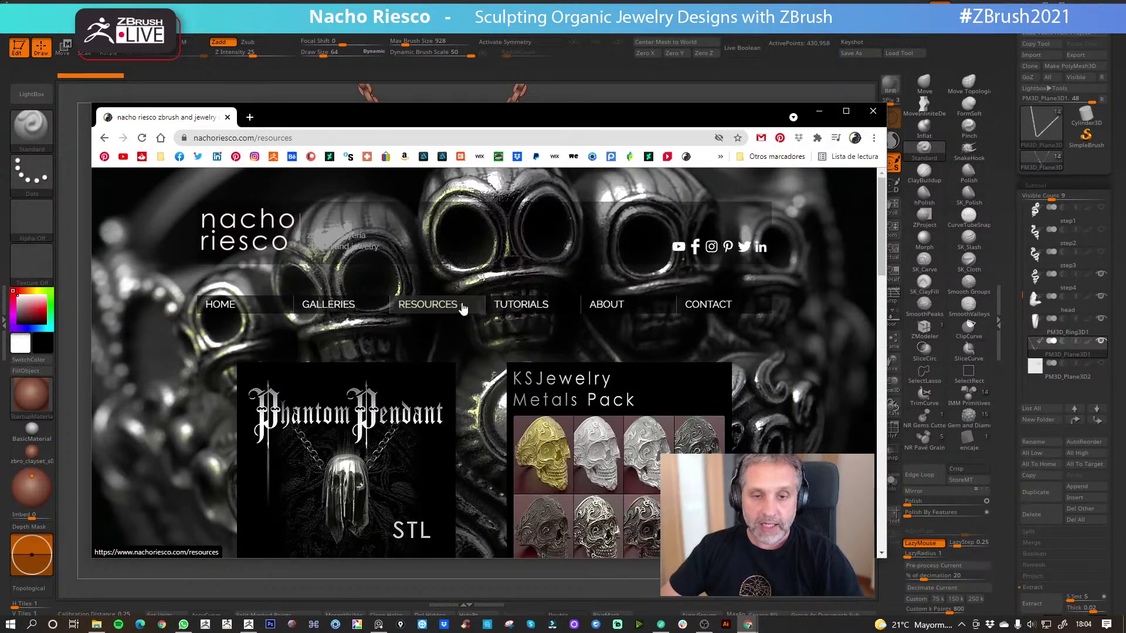
- Look through the website's Tutorials page with the Relief Sculpting and Skull Rings videos
left_click(512, 313)
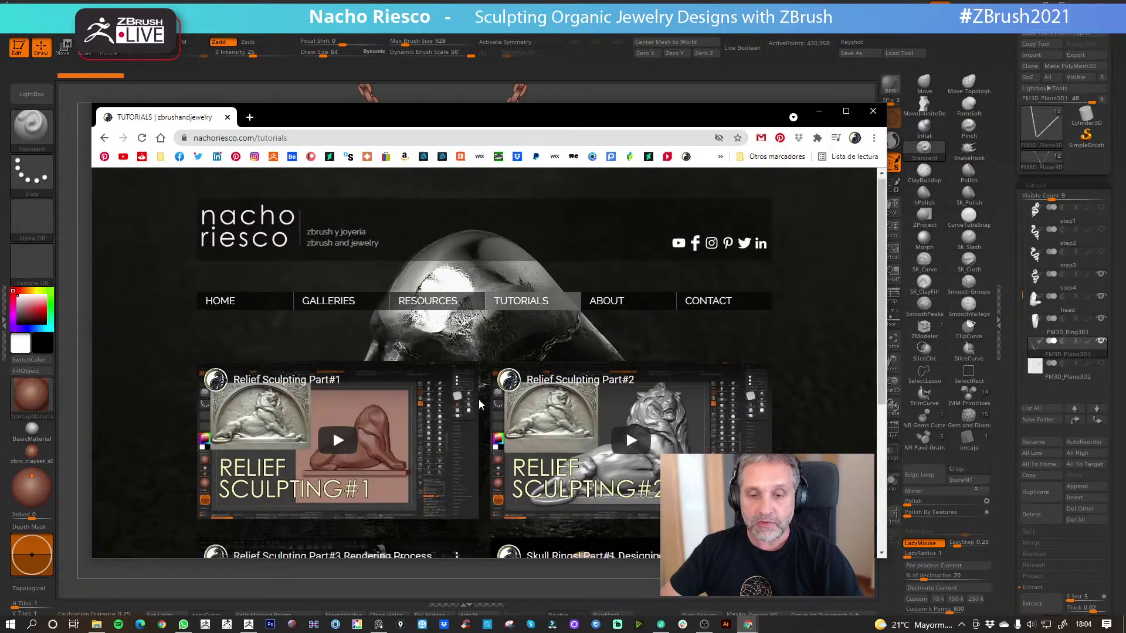
scroll(478, 399, "down", 1)
scroll(451, 433, "down", 1)
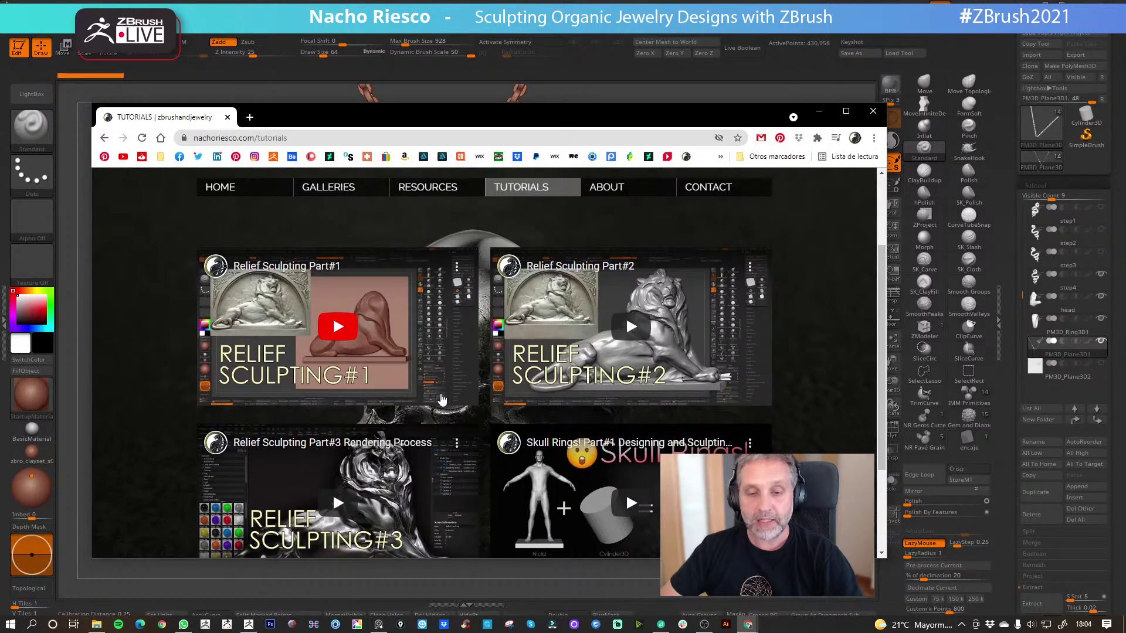
scroll(476, 422, "down", 1)
scroll(477, 428, "up", 1)
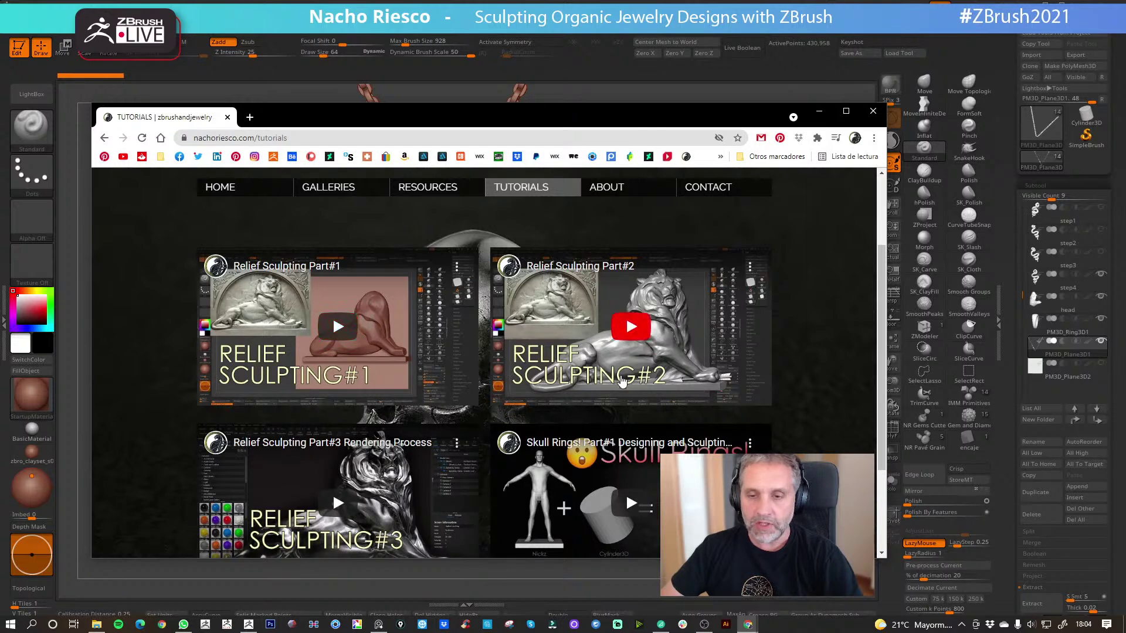
scroll(621, 393, "down", 1)
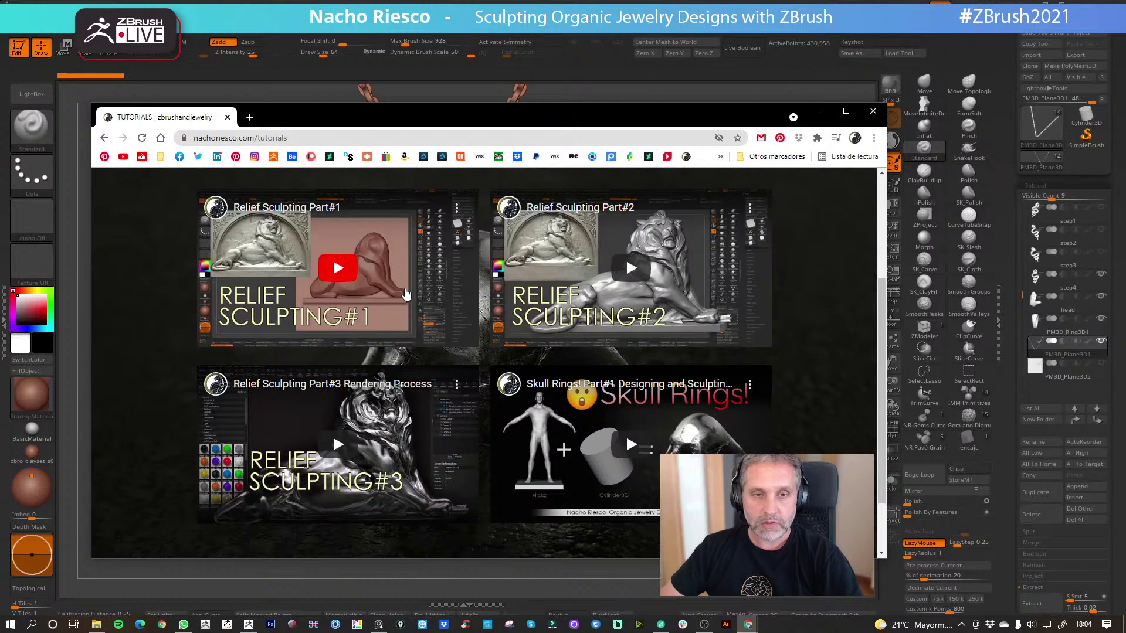
scroll(482, 451, "down", 1)
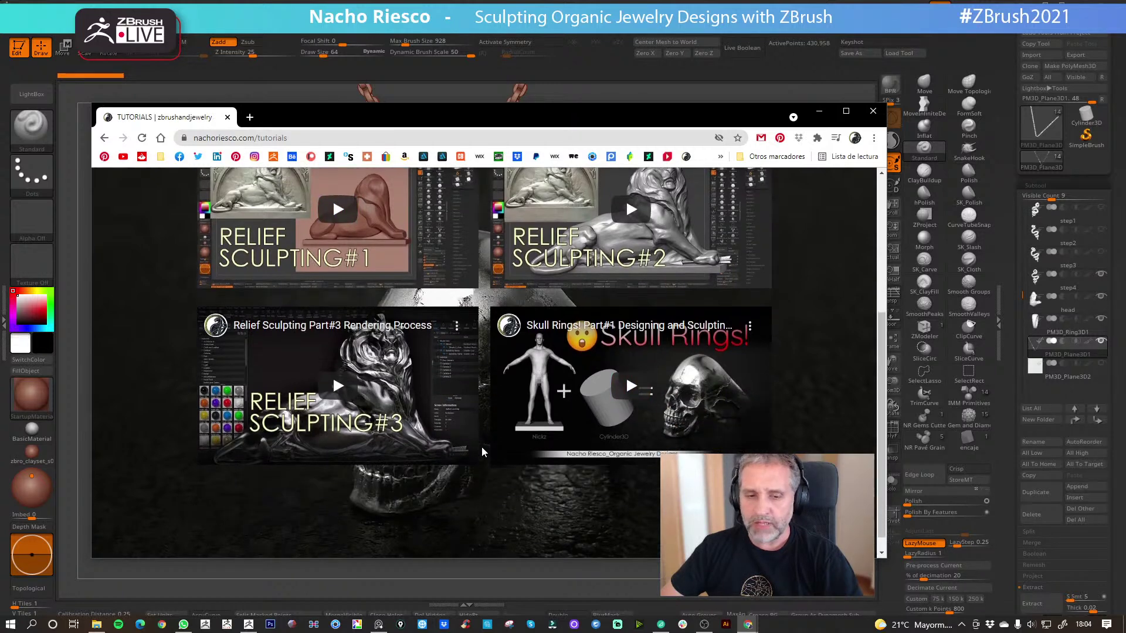
scroll(482, 452, "up", 1)
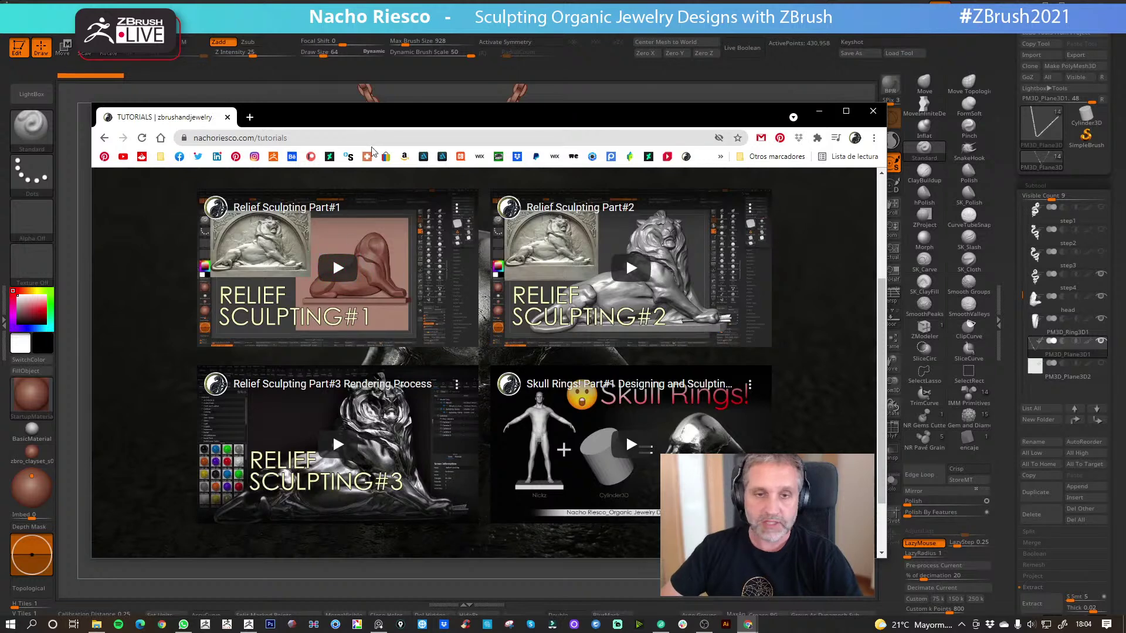
scroll(411, 334, "up", 1)
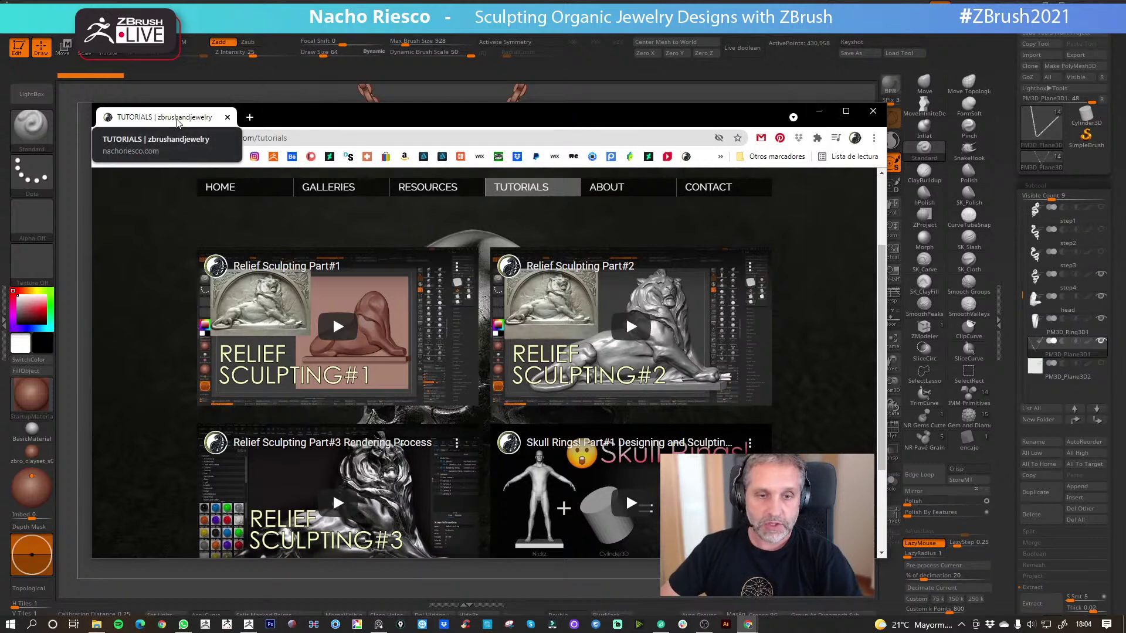
scroll(583, 295, "up", 2)
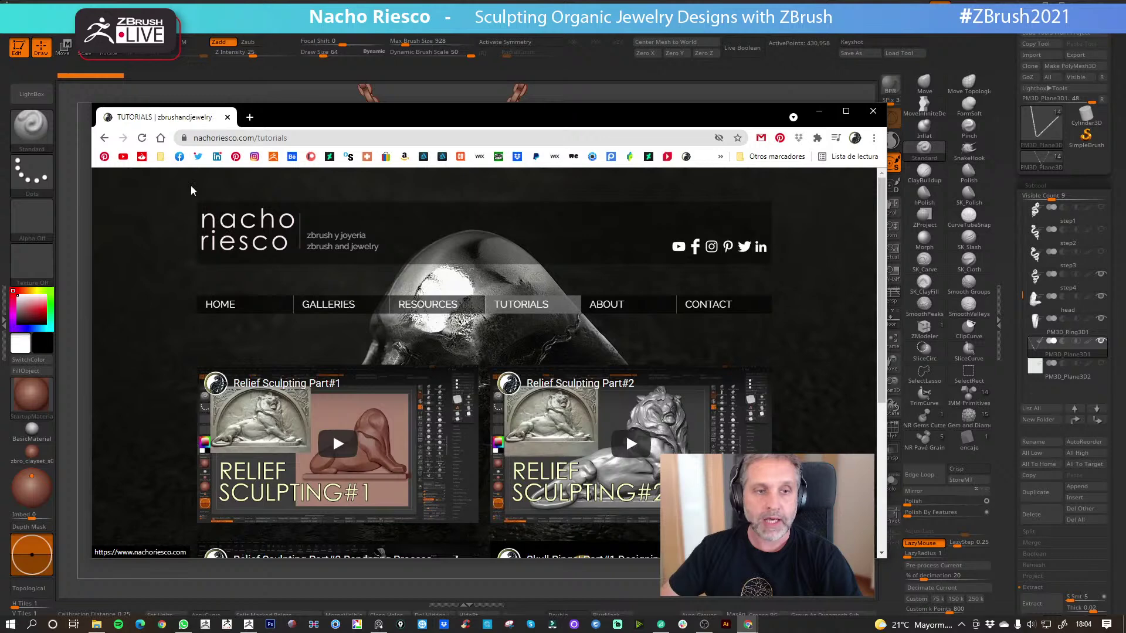
- Open the YouTube channel linked on the website, browse its previous live streams and request its playlists
left_click(679, 251)
scroll(476, 430, "down", 2)
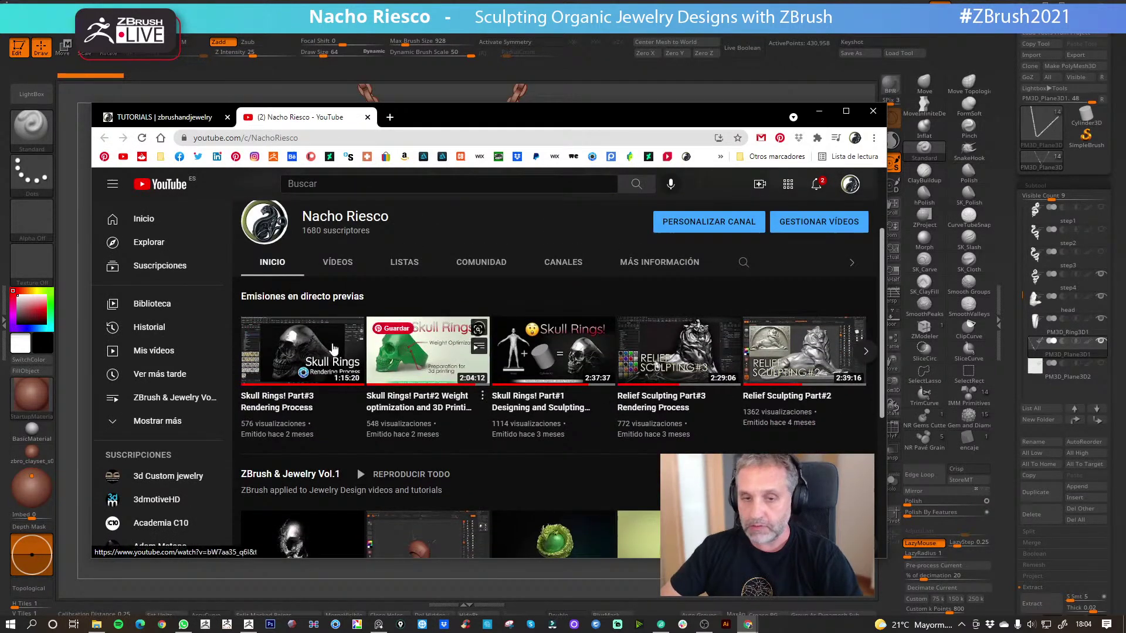
left_click(867, 352)
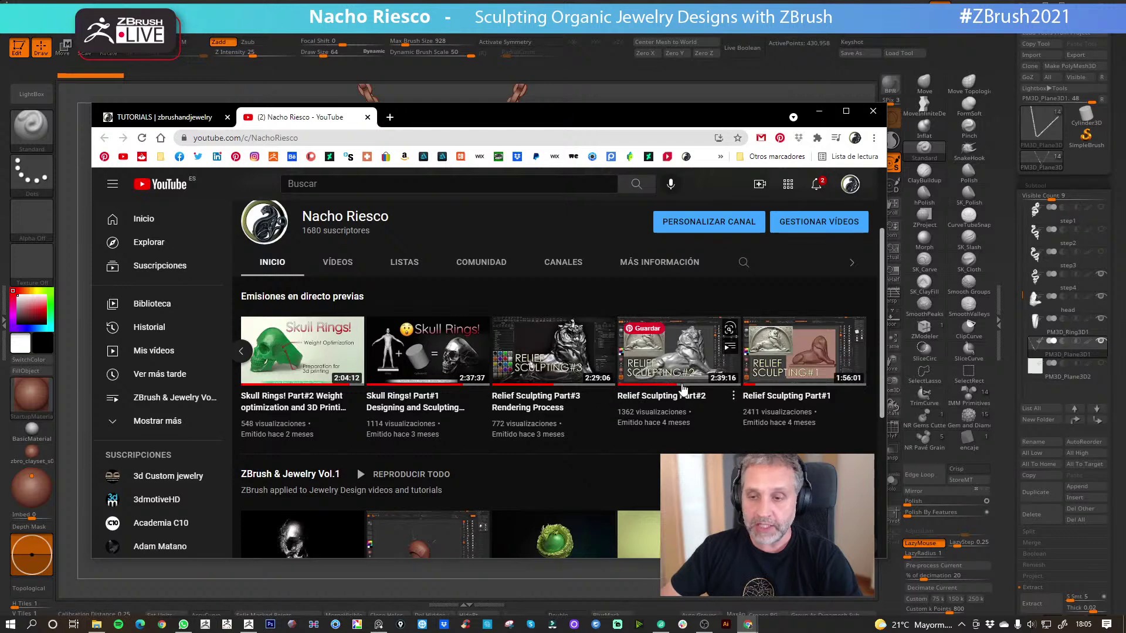
left_click(398, 265)
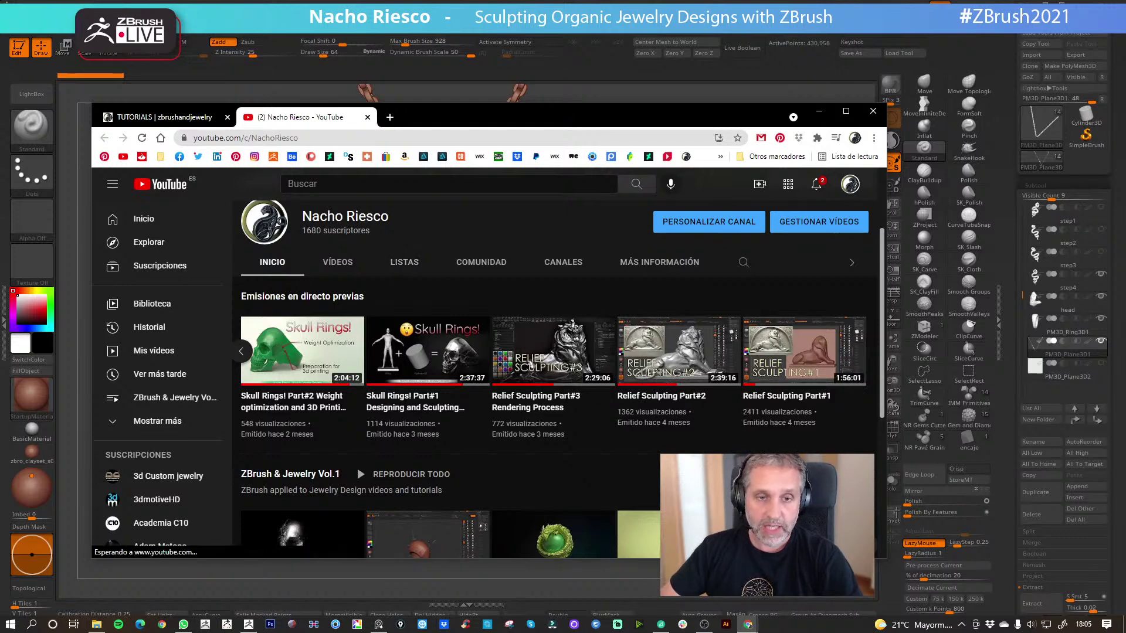
- Return to the Tutorials page, close its tab, and close the browser window with the YouTube channel to get back to ZBrush
left_click(176, 117)
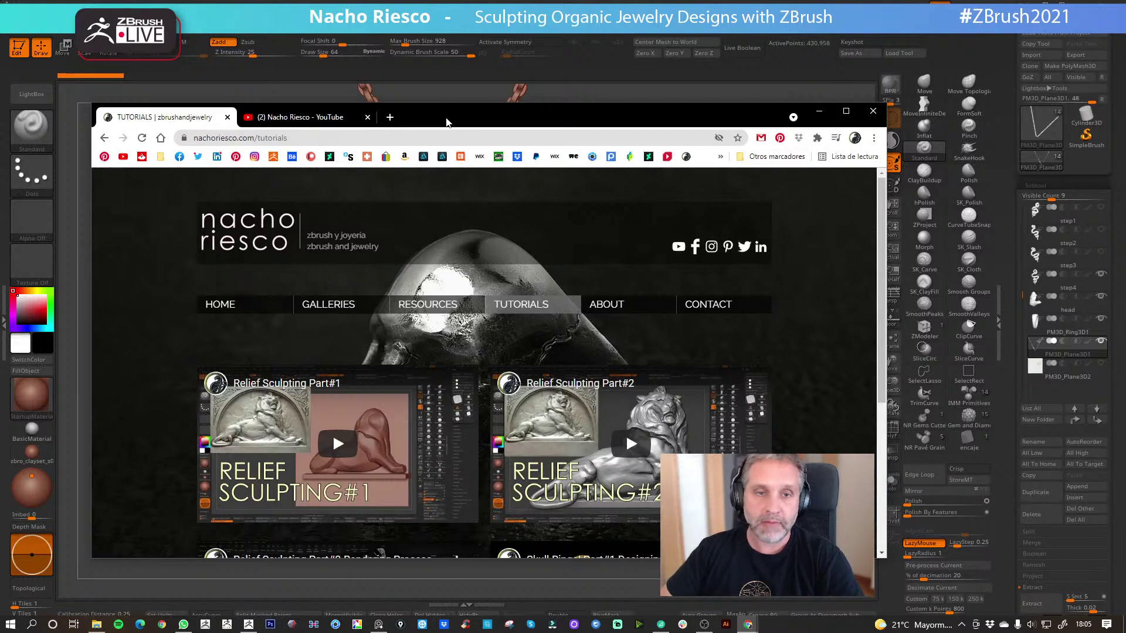
left_click_drag(597, 121, 674, 177)
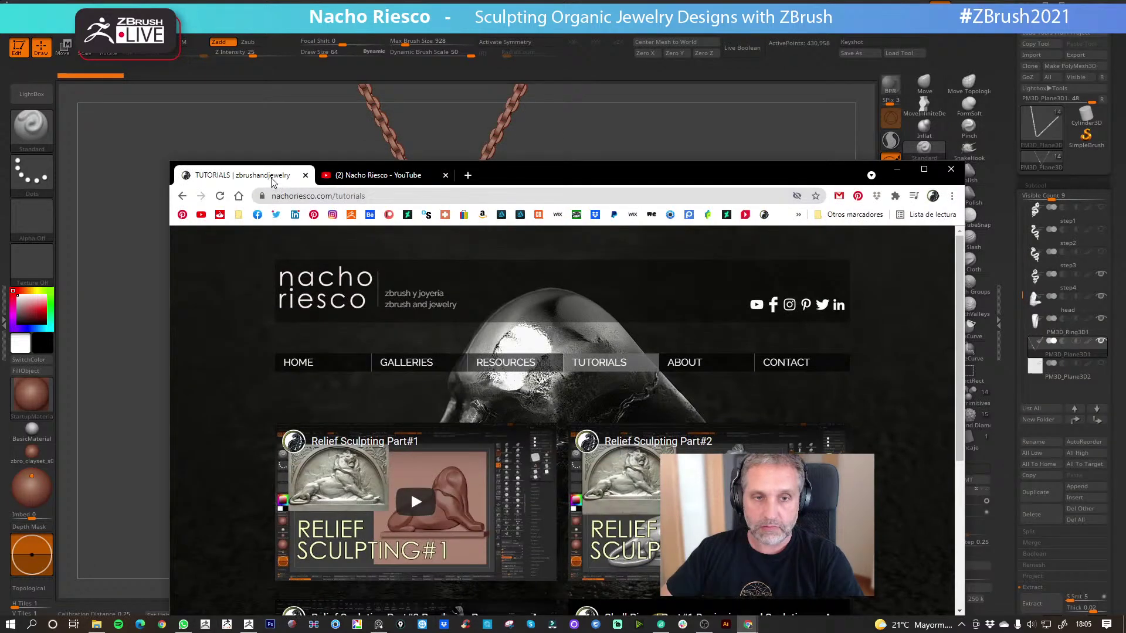
left_click(305, 175)
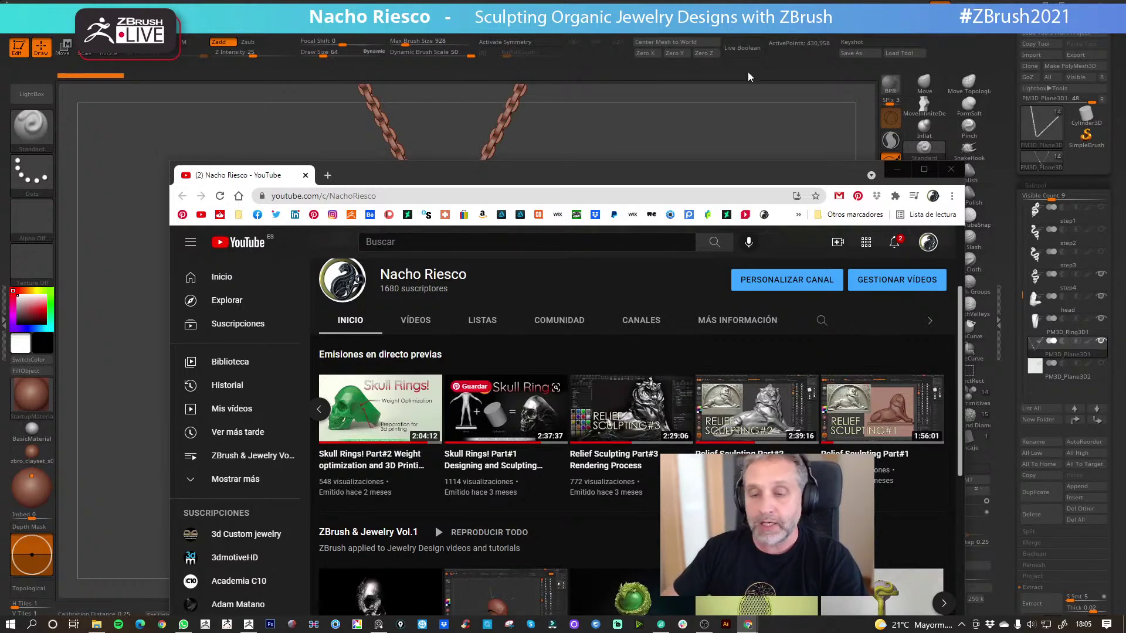
left_click(951, 171)
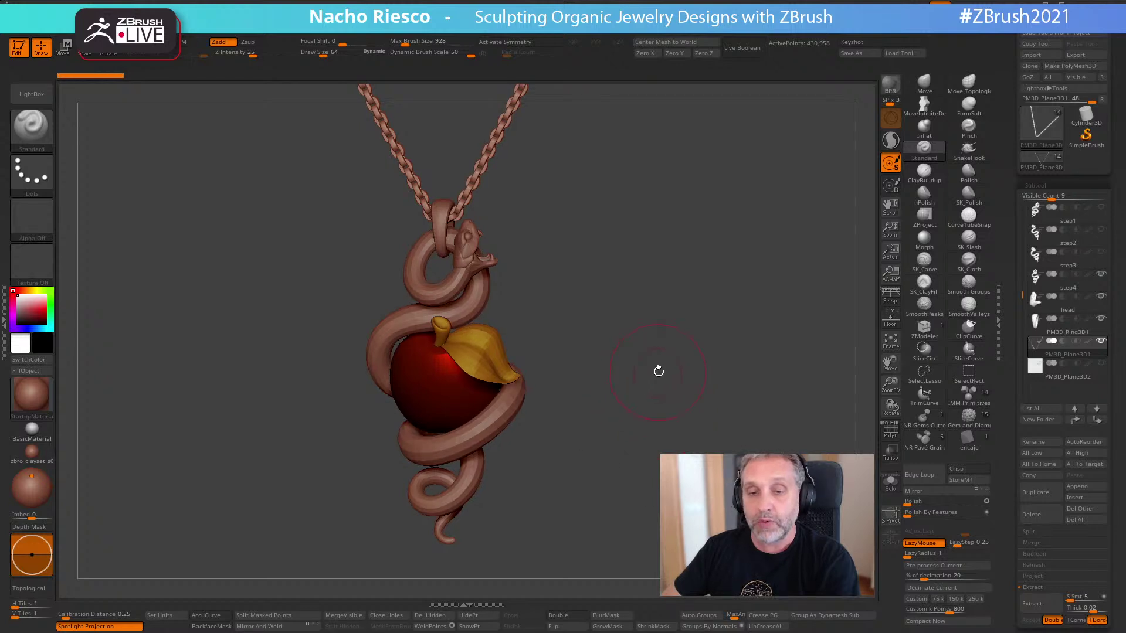
left_click_drag(656, 371, 666, 376)
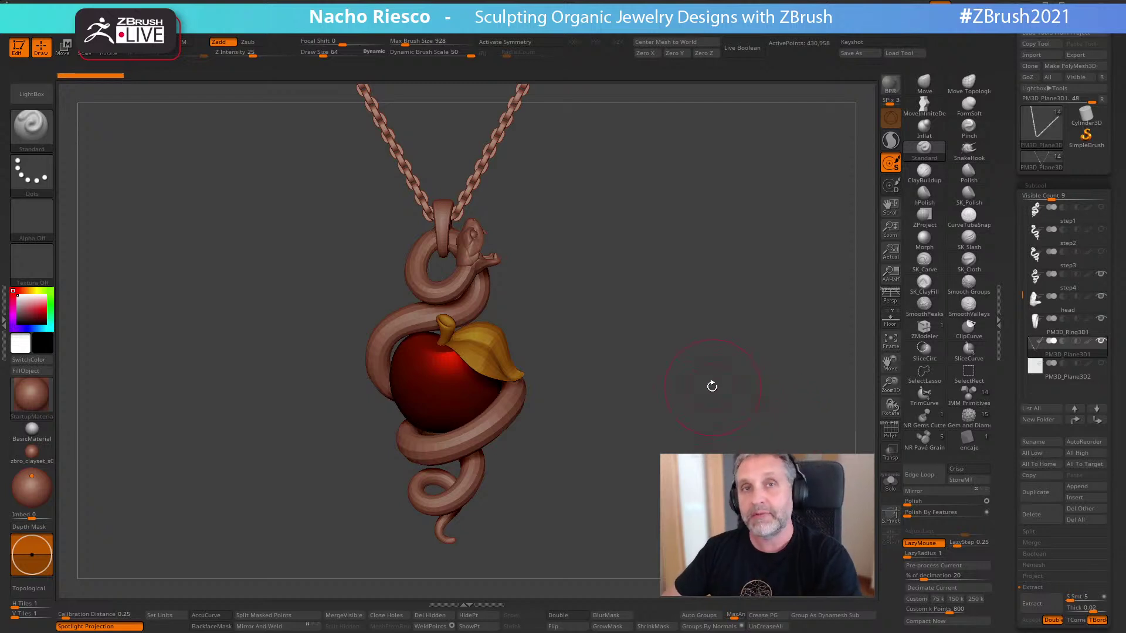
left_click_drag(714, 385, 717, 392)
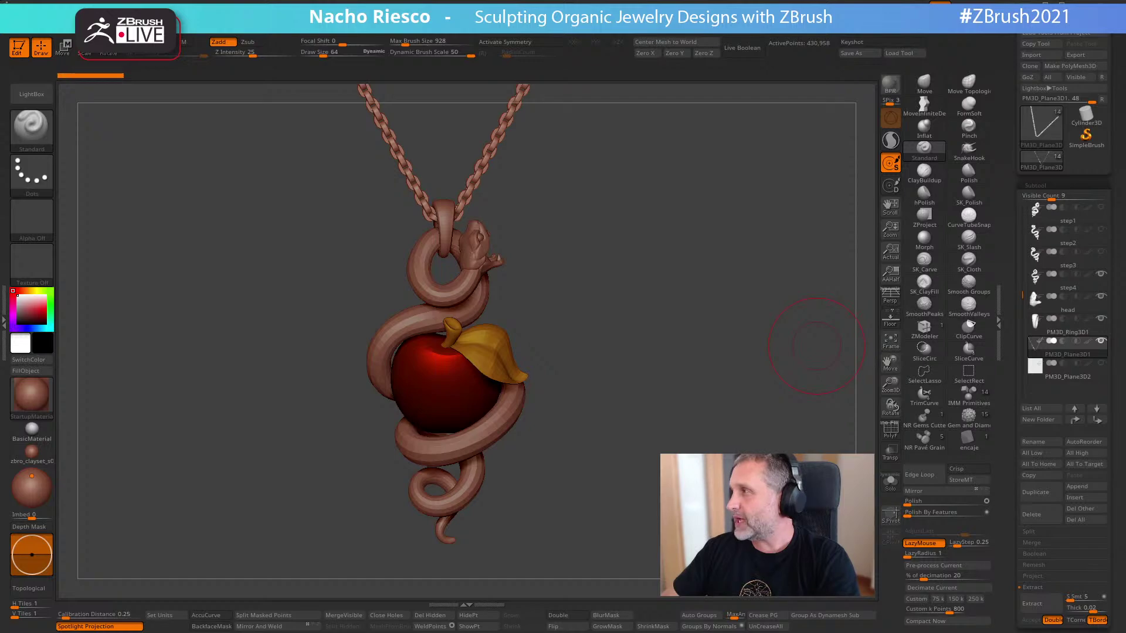
- Switch to the browser with the artist's ArtStation profile, widen its window and look through the Store products
key("alt+Tab")
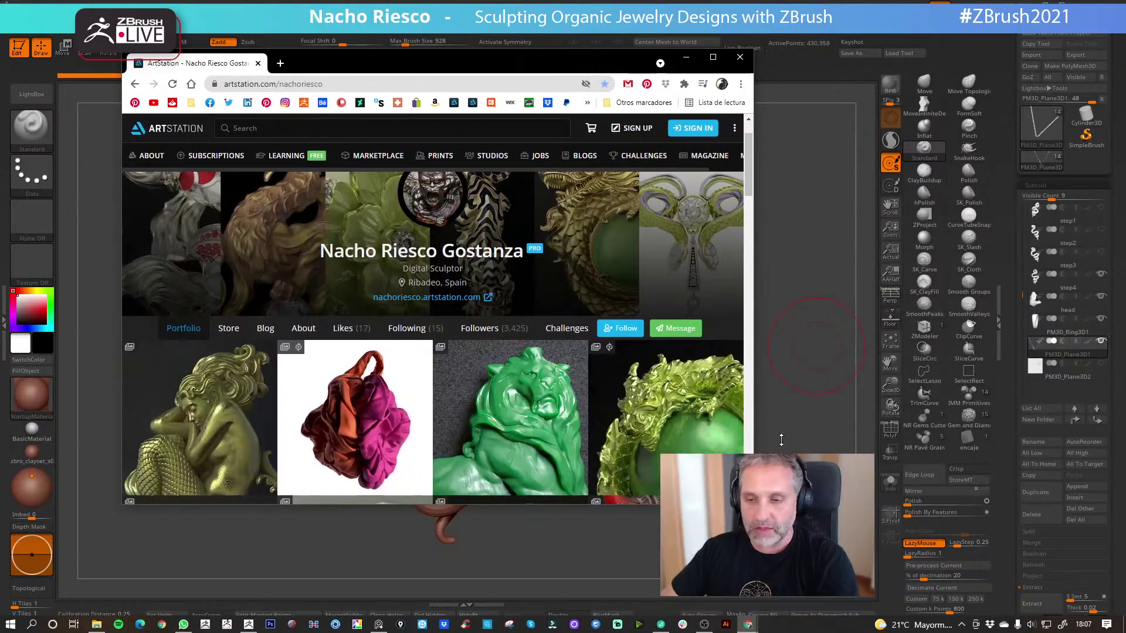
left_click_drag(755, 434, 1021, 434)
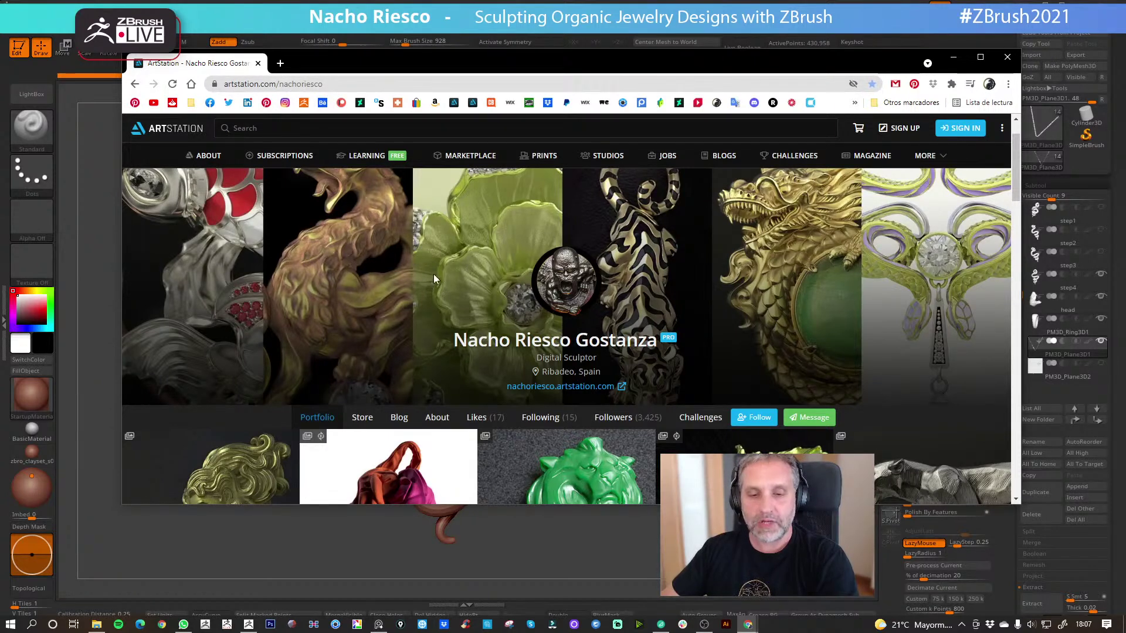
scroll(435, 382, "down", 1)
left_click(362, 359)
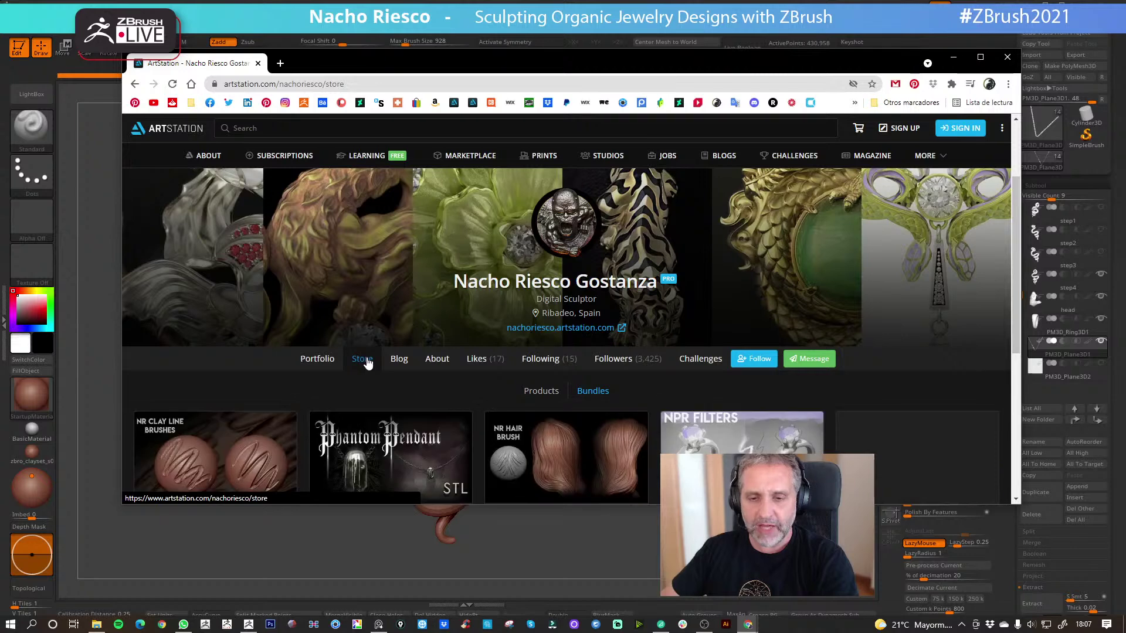
scroll(367, 364, "down", 4)
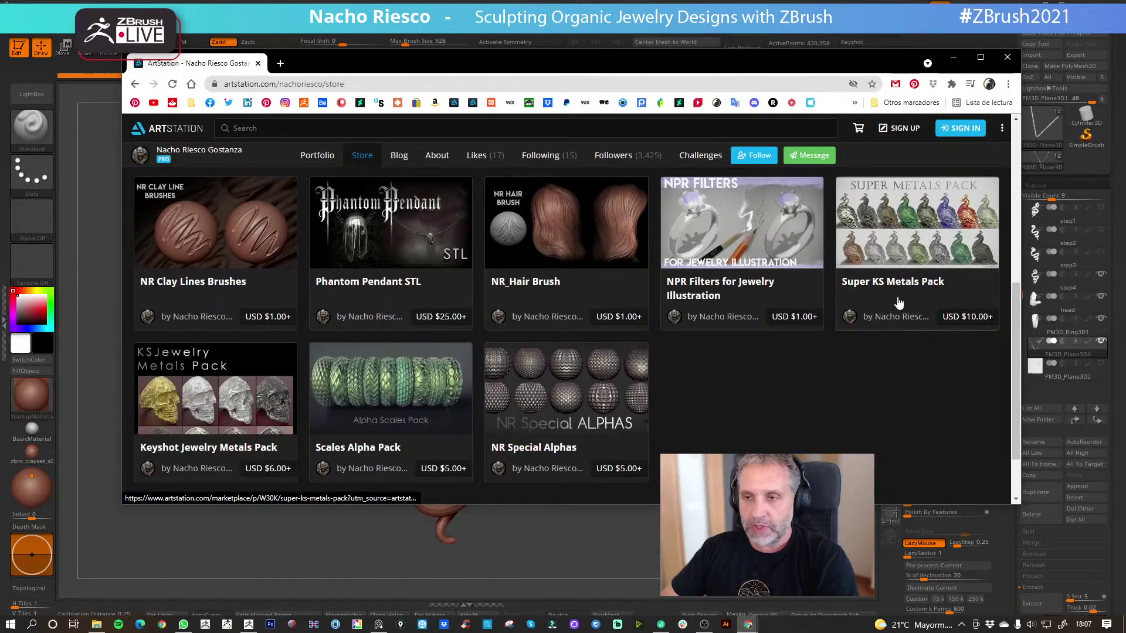
- Open the Super KS Metals Pack product from the store and change the marketplace currency to EUR
left_click(899, 242)
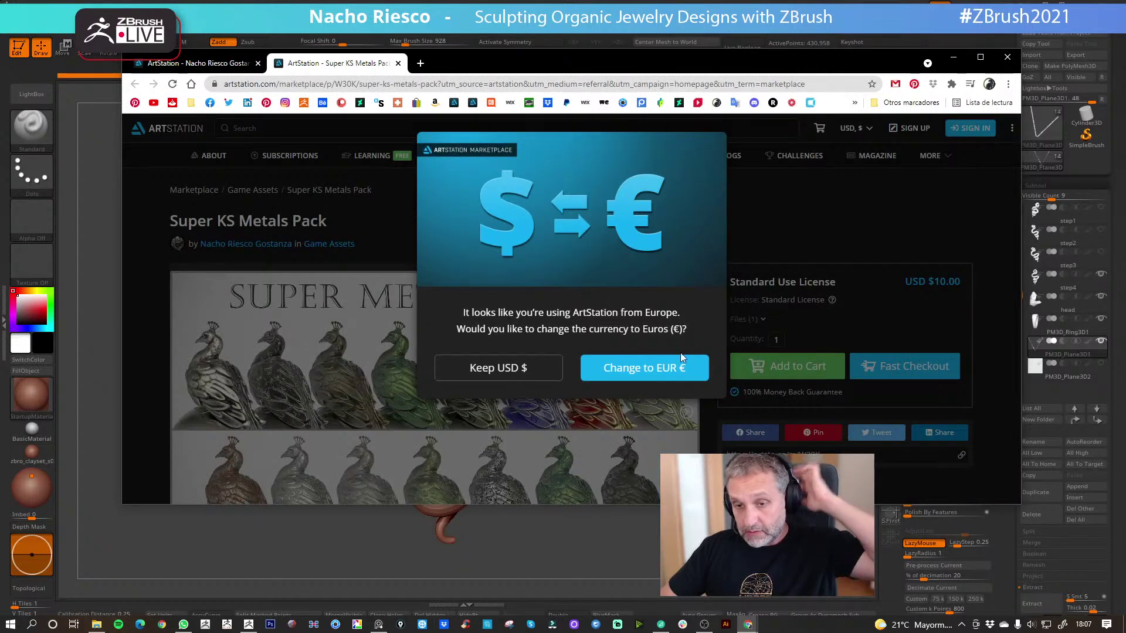
left_click(607, 380)
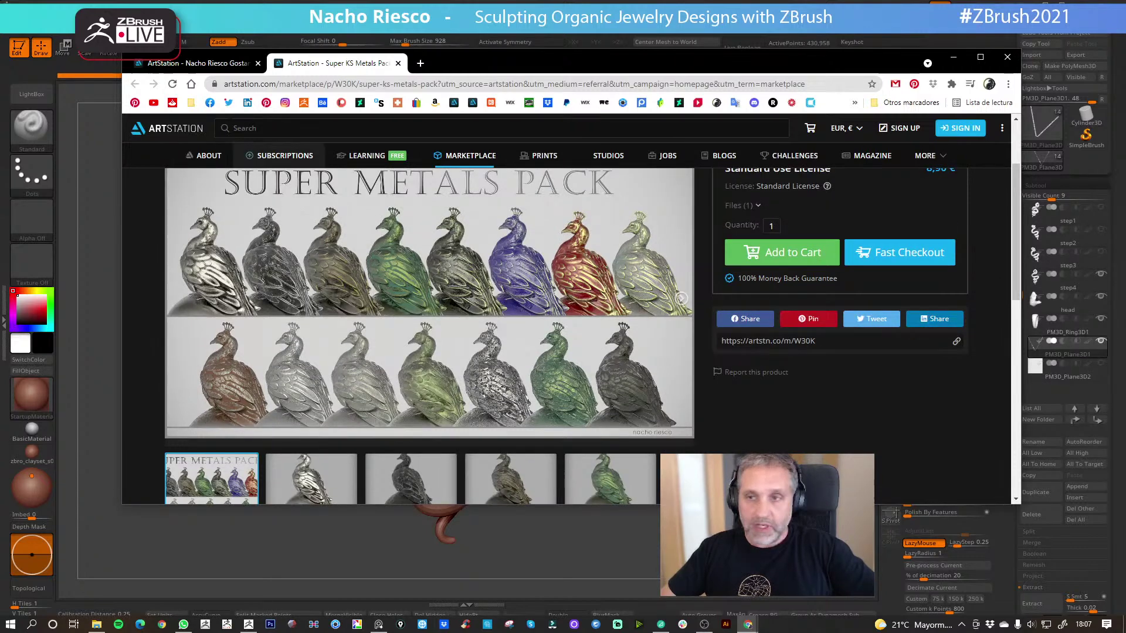
- Return to the store and look through the Keyshot Jewelry Metals Pack product page
left_click(199, 62)
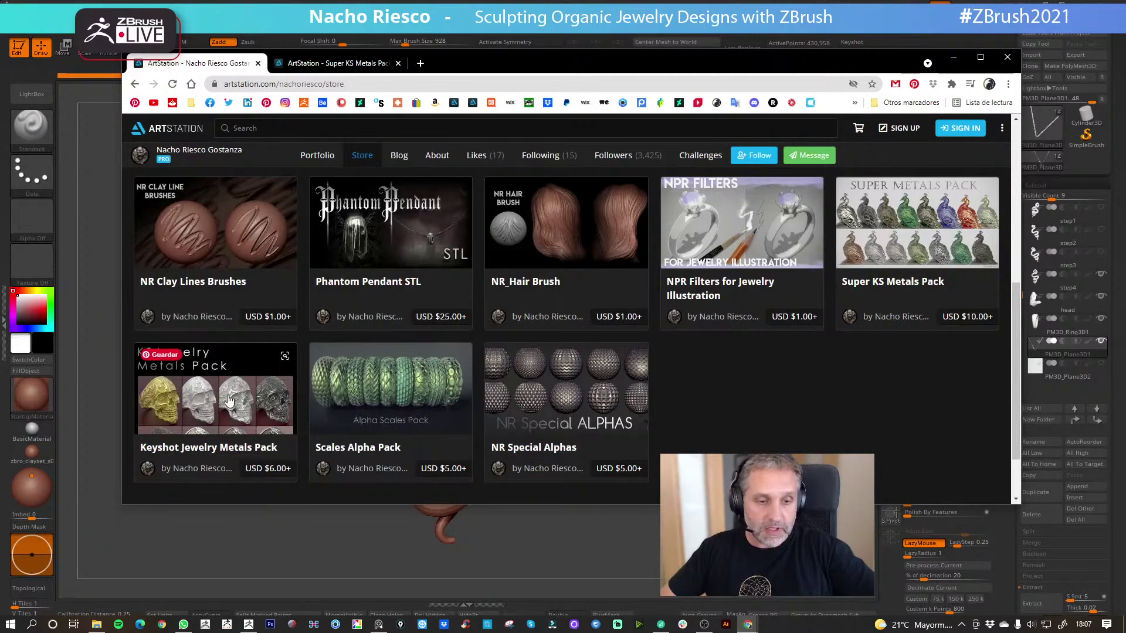
left_click(239, 409)
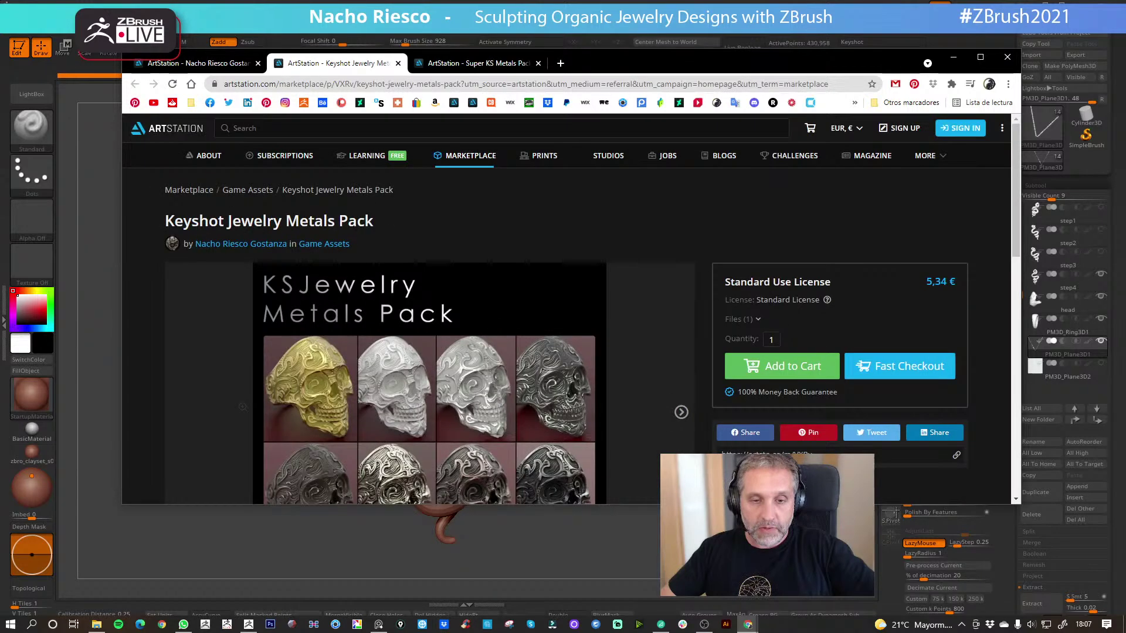
scroll(404, 410, "down", 1)
scroll(403, 411, "down", 1)
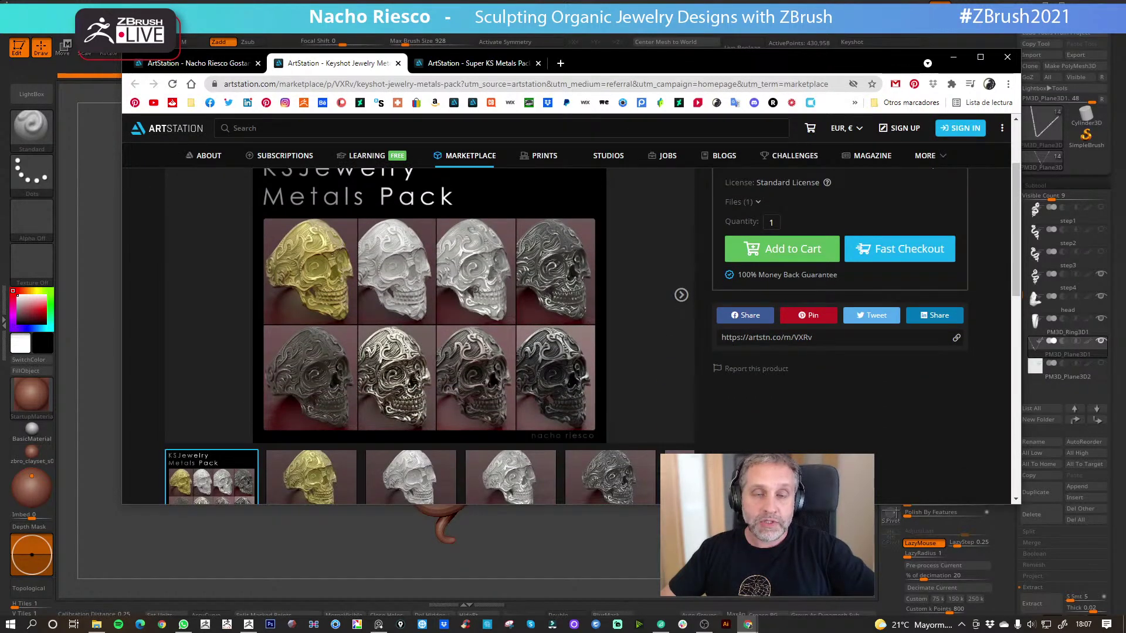
scroll(474, 271, "up", 1)
scroll(463, 296, "down", 1)
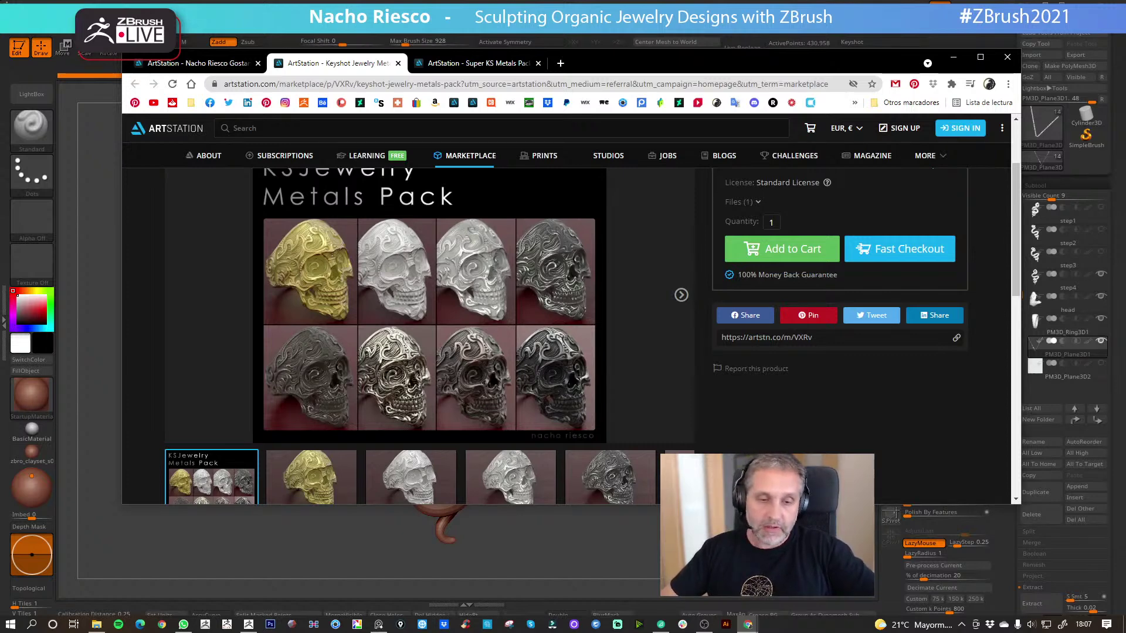
scroll(430, 335, "up", 2)
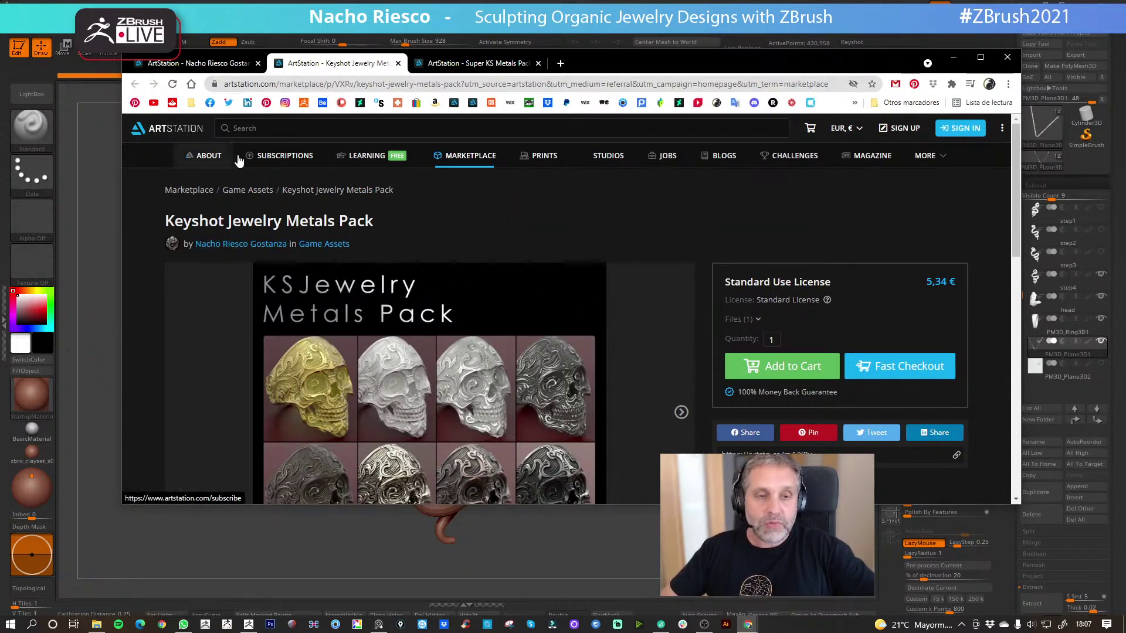
- Reopen the bookmarked ArtStation profile, look over its Store products again and close the browser window
left_click(472, 103)
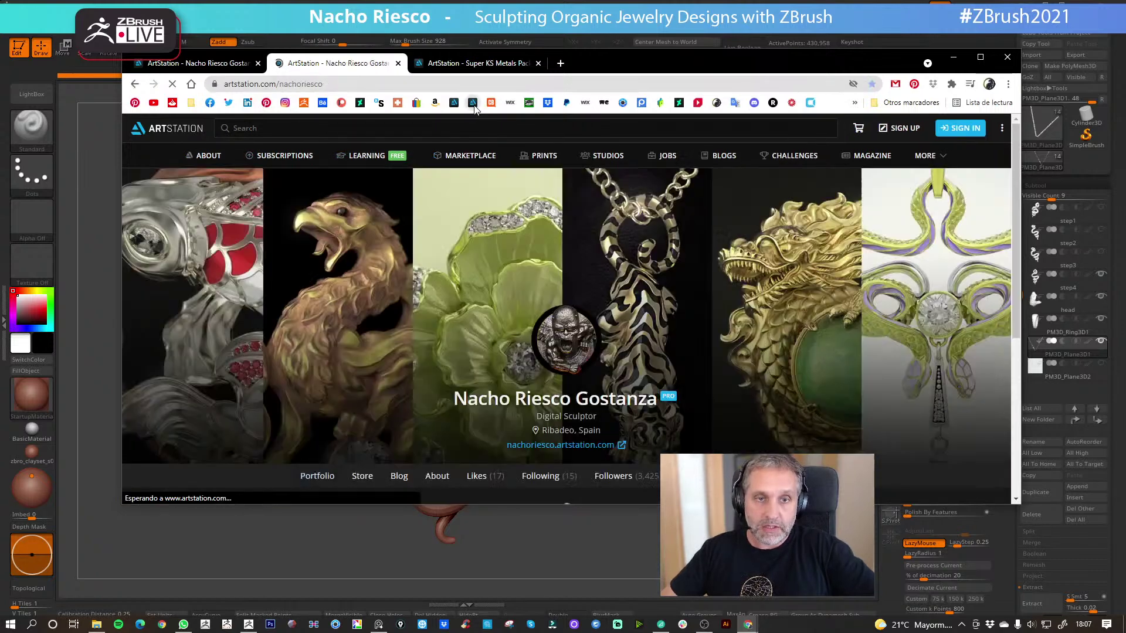
scroll(489, 373, "down", 1)
left_click(364, 418)
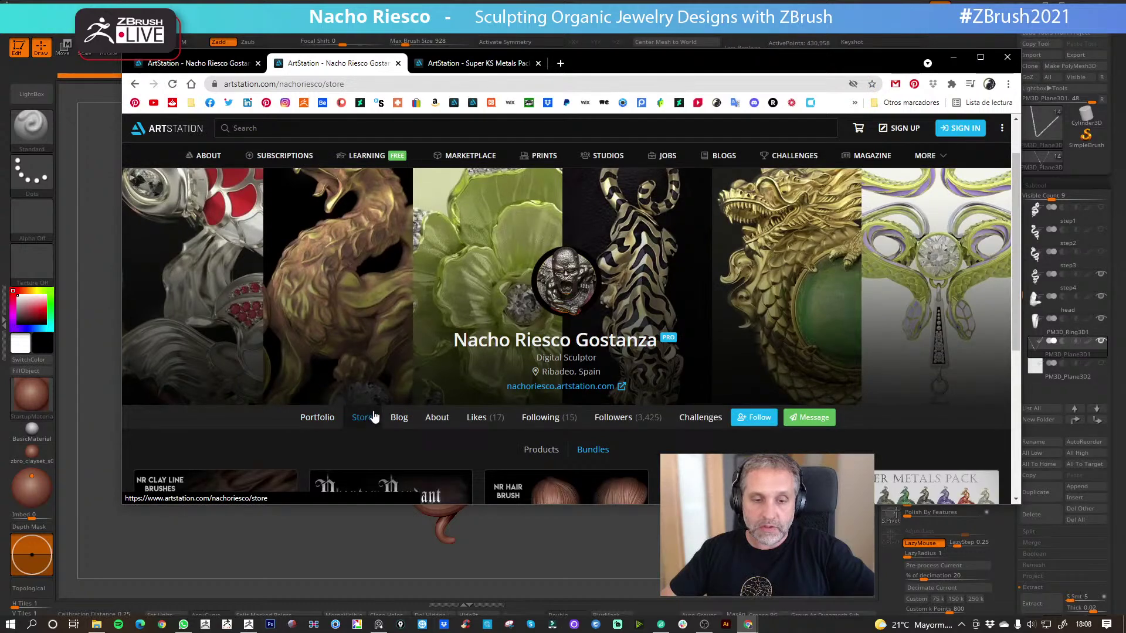
scroll(376, 410, "down", 5)
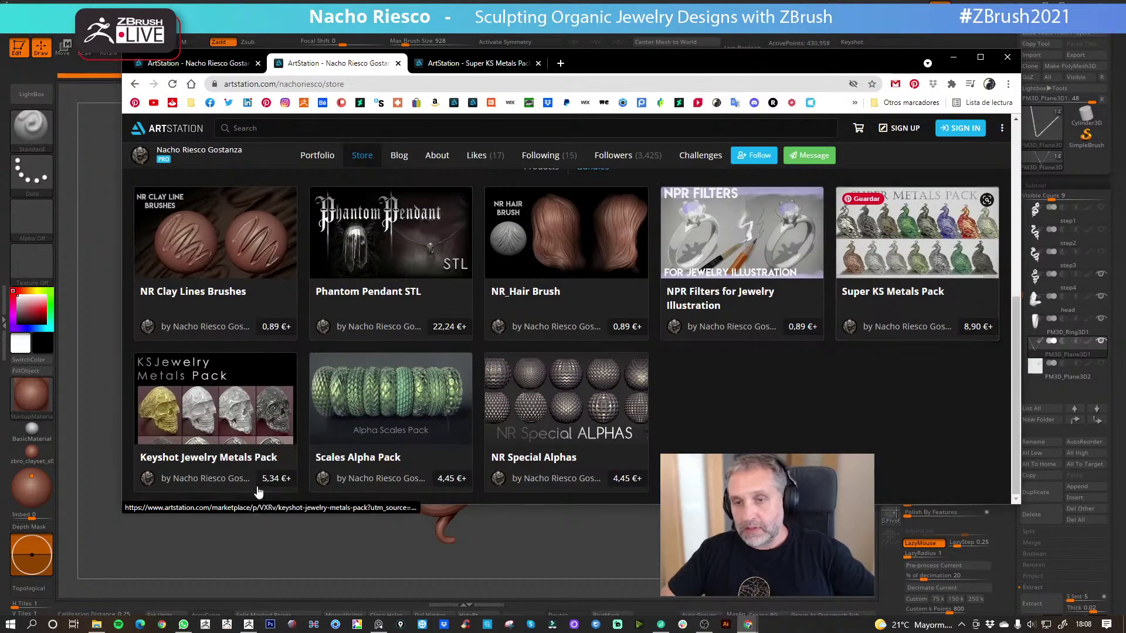
left_click(1006, 59)
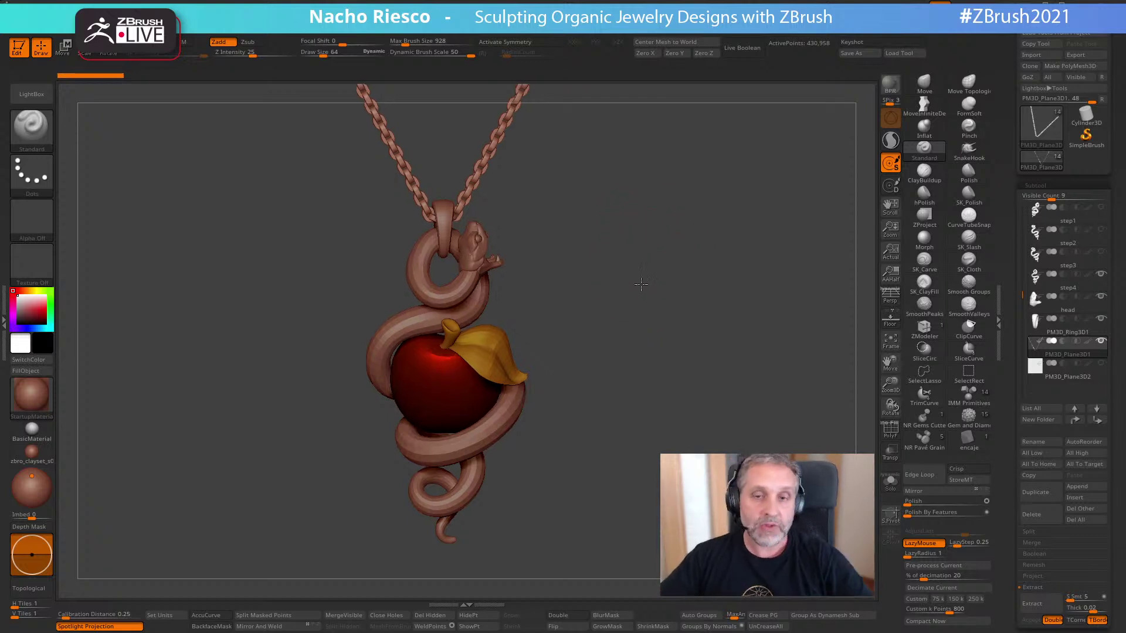
- Launch Autodesk Meshmixer to present it, dismiss the chat notification and close Meshmixer to get back to ZBrush
left_click_drag(644, 282, 643, 282, "shift")
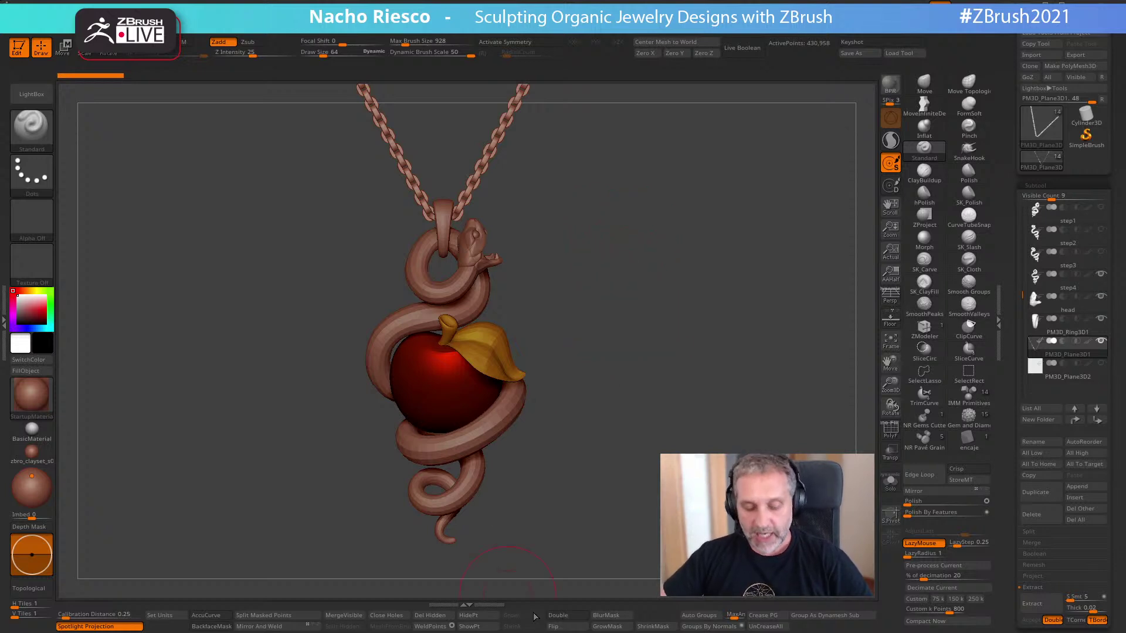
key("super")
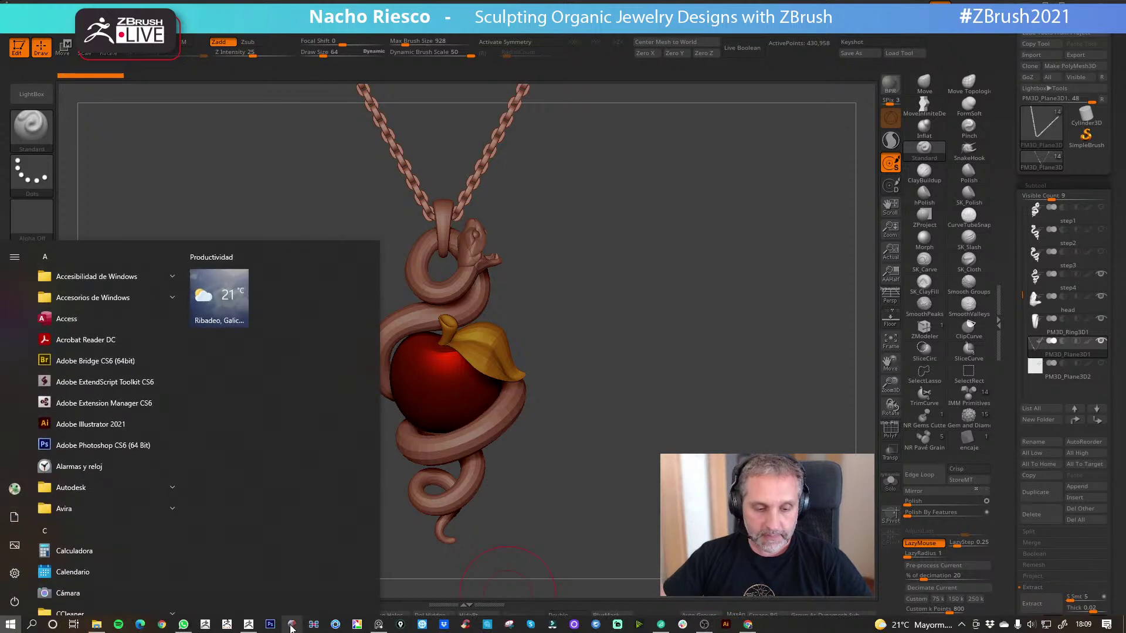
left_click(292, 626)
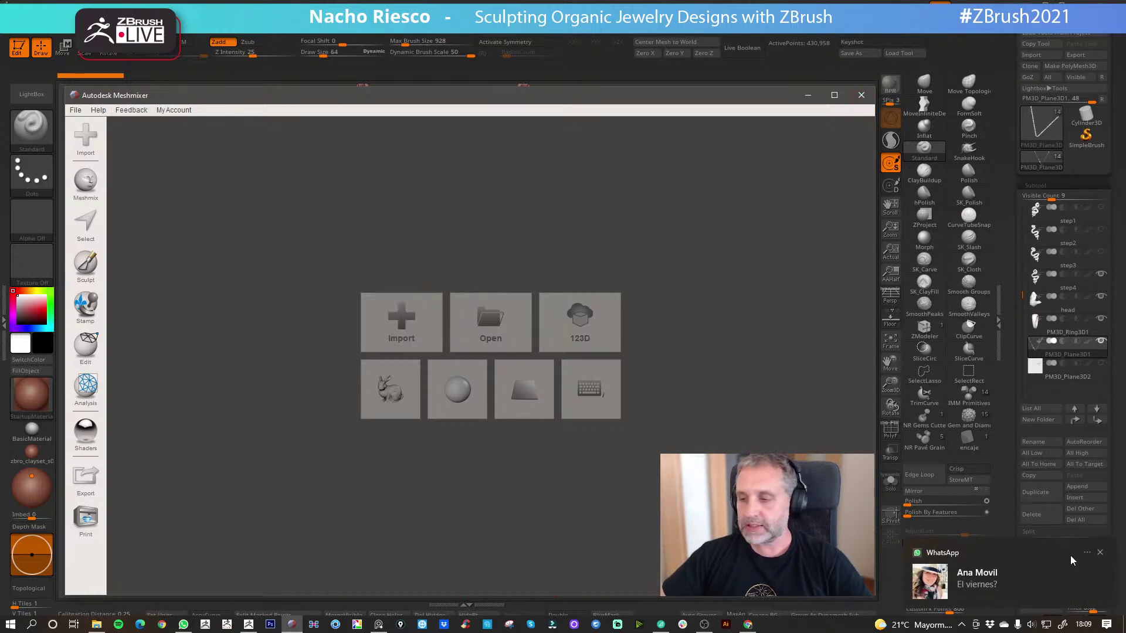
left_click(1101, 554)
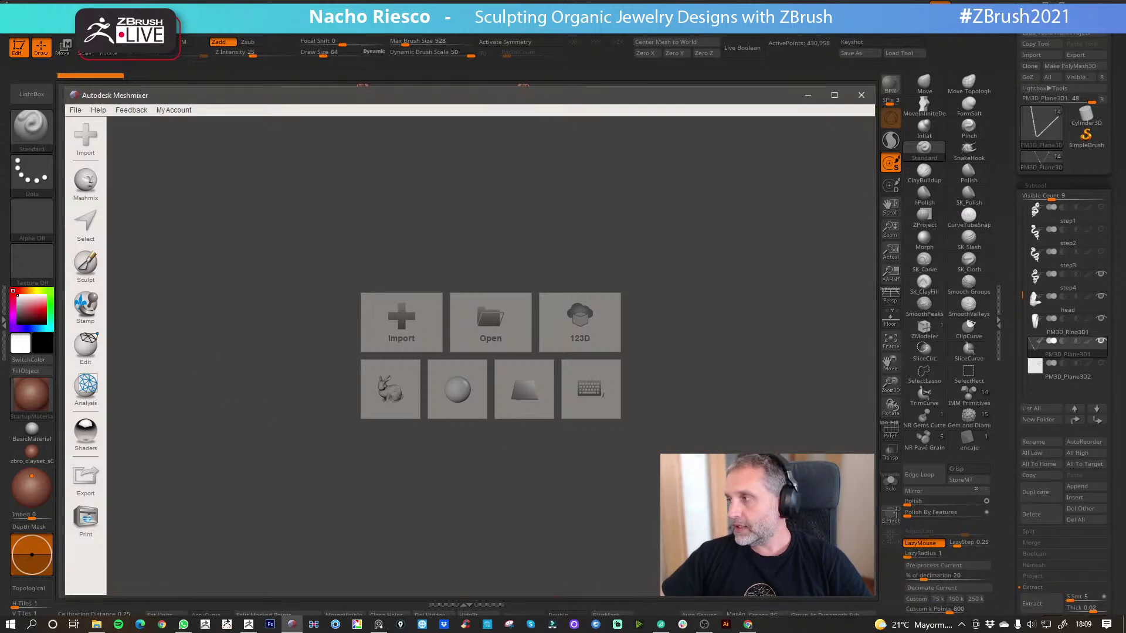
left_click(862, 95)
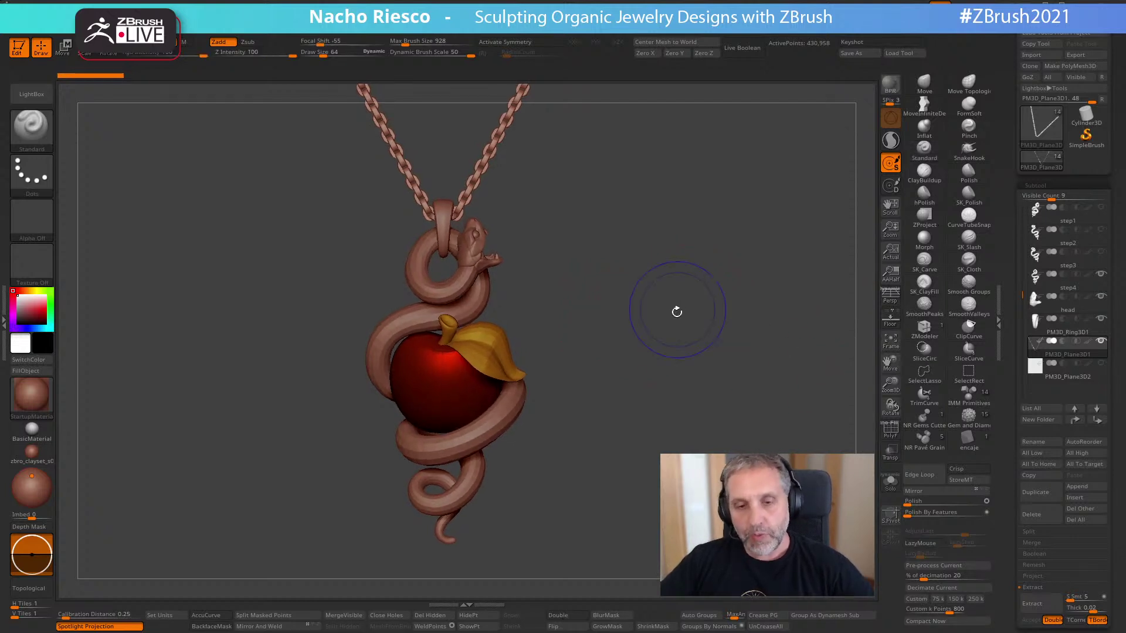
mouse_move(1060, 241)
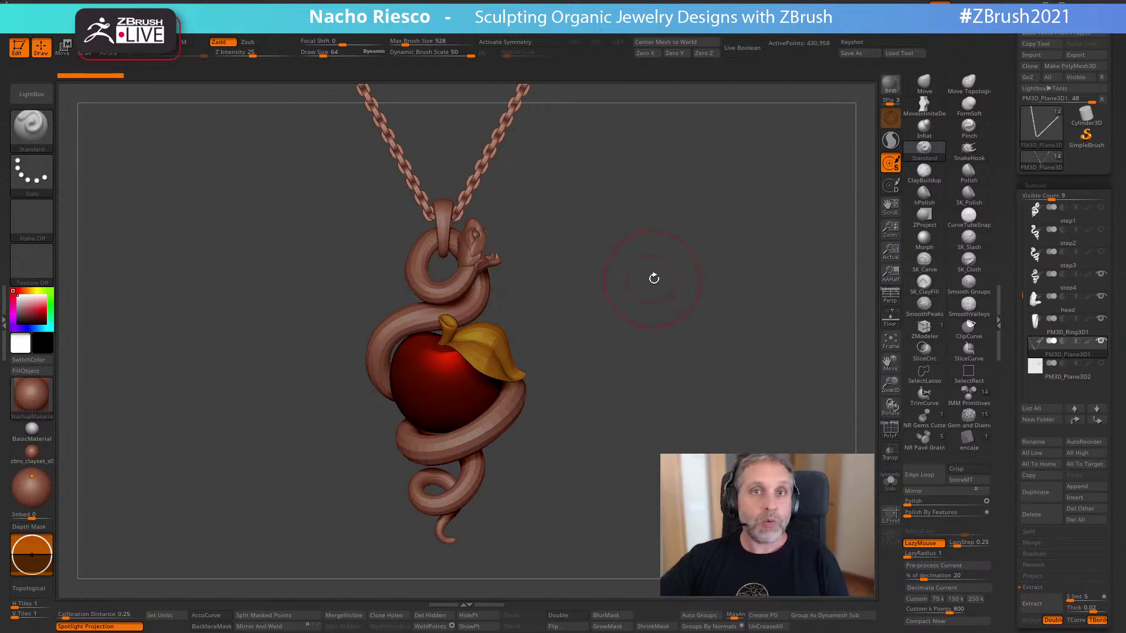
left_click_drag(657, 276, 670, 296)
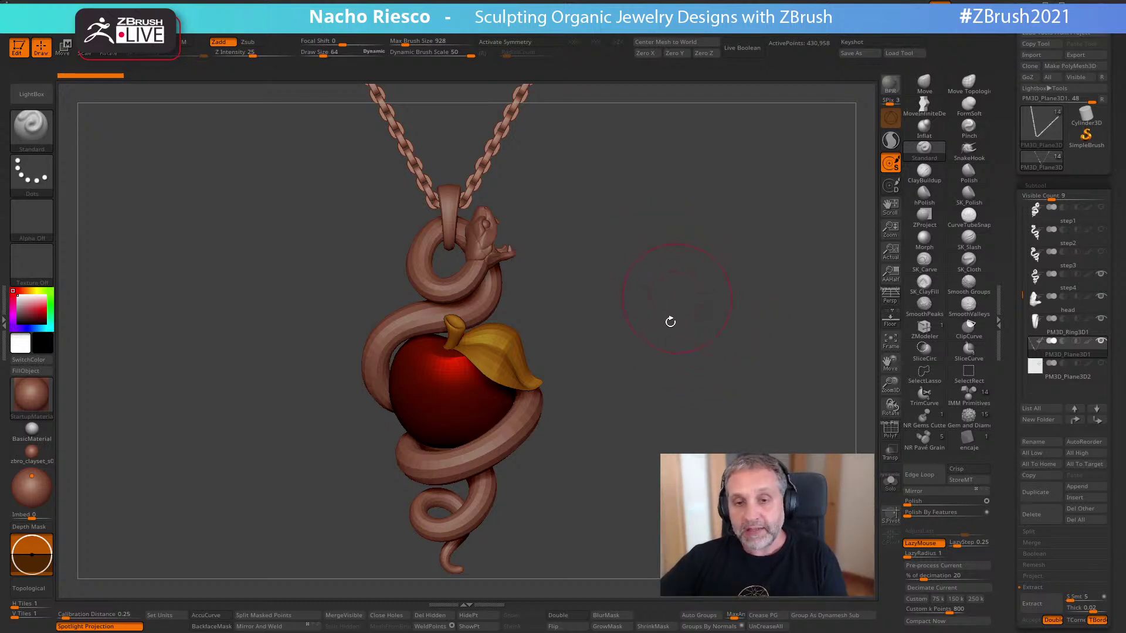
mouse_move(635, 310)
left_mouse_down()
mouse_move(643, 319)
mouse_move(634, 307)
left_mouse_up()
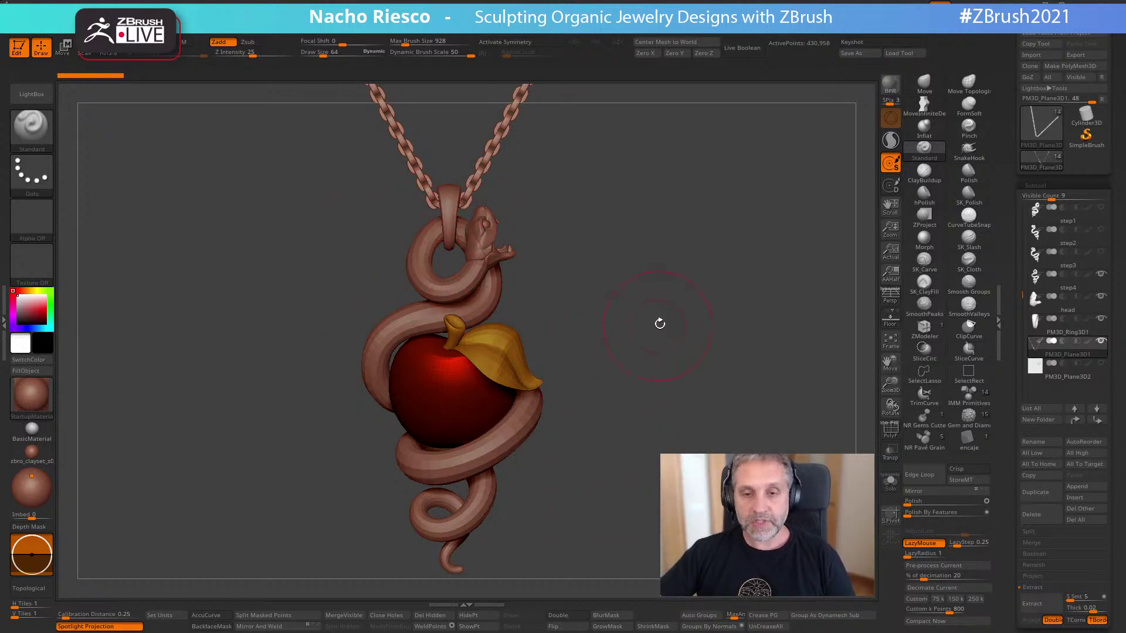
left_click_drag(651, 315, 659, 348)
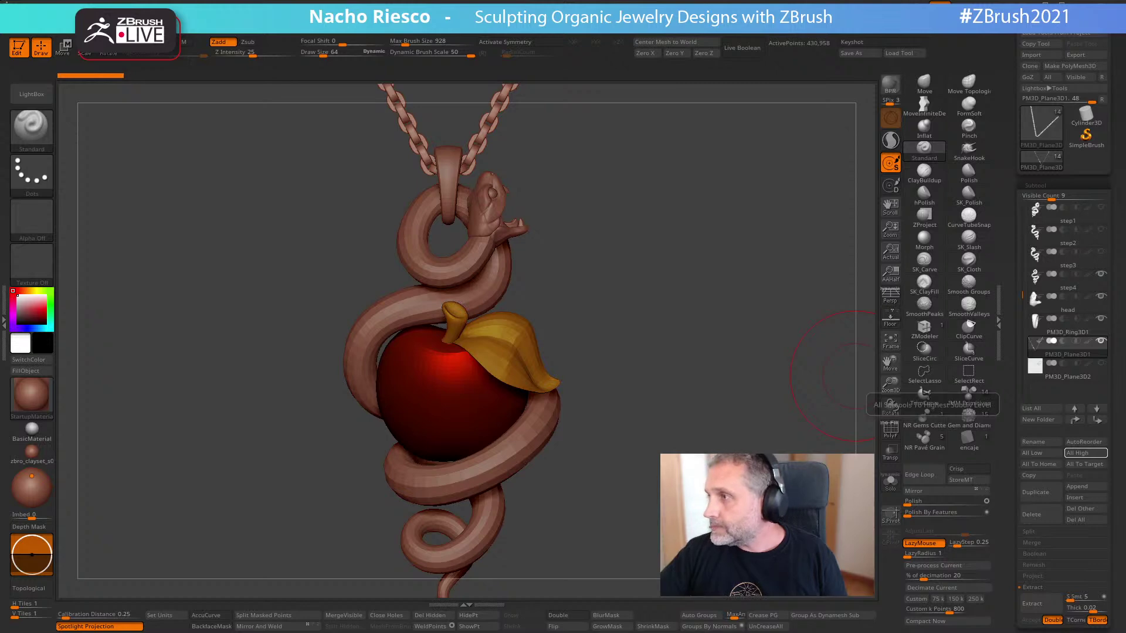
- Bring the board of snake jewelry and tattoo reference images over the canvas and enlarge its window
left_click_drag(1125, 234, 360, 112)
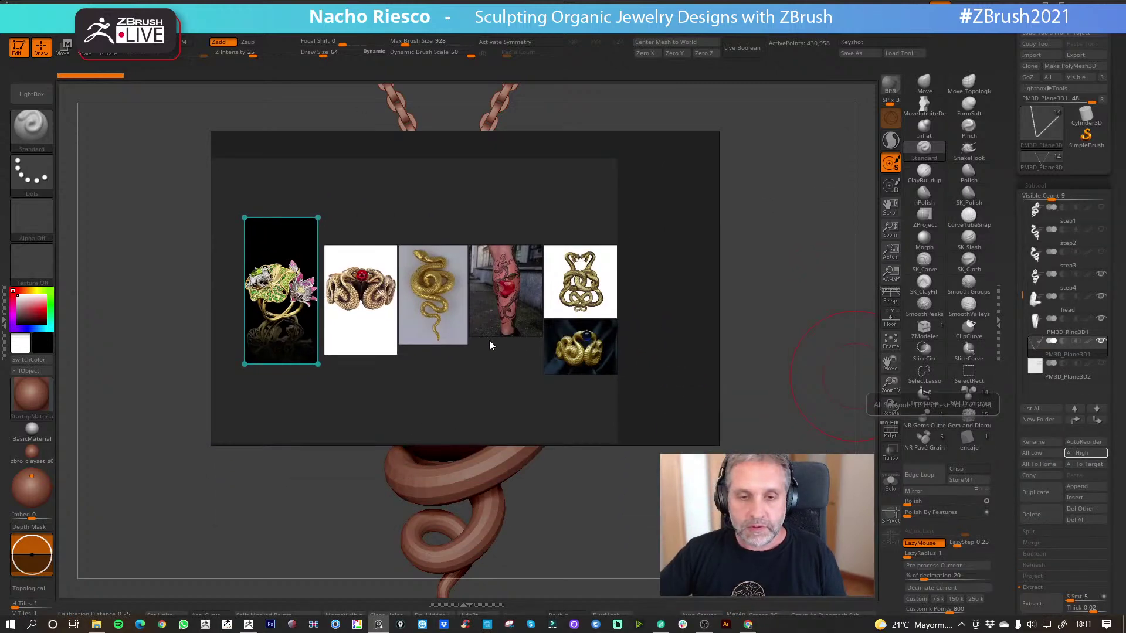
left_click_drag(718, 446, 779, 510)
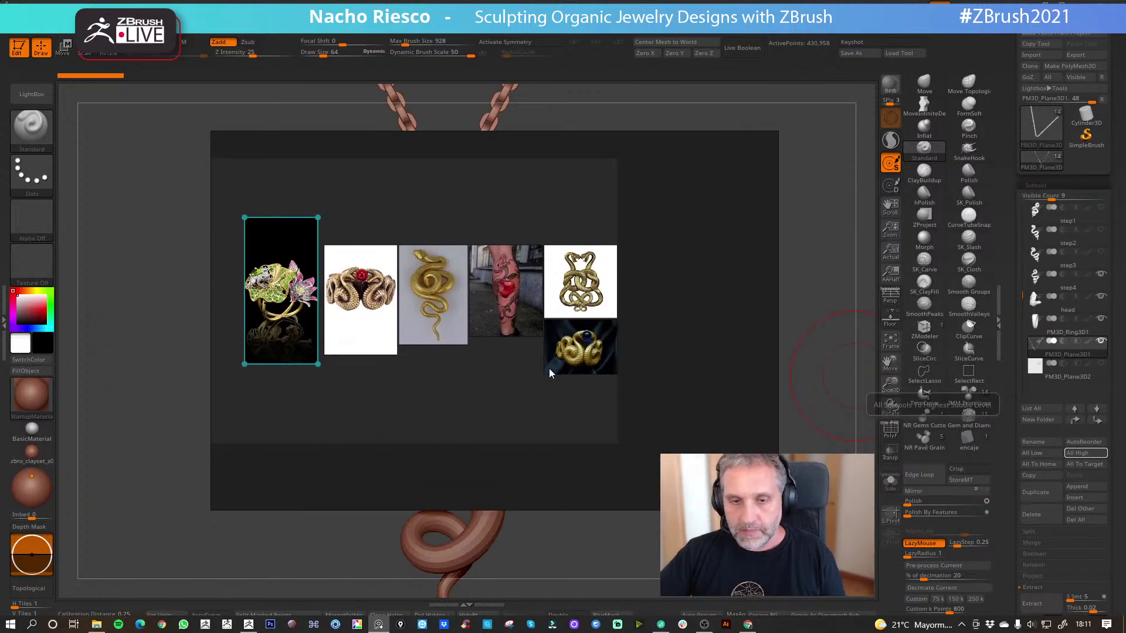
scroll(485, 347, "up", 1)
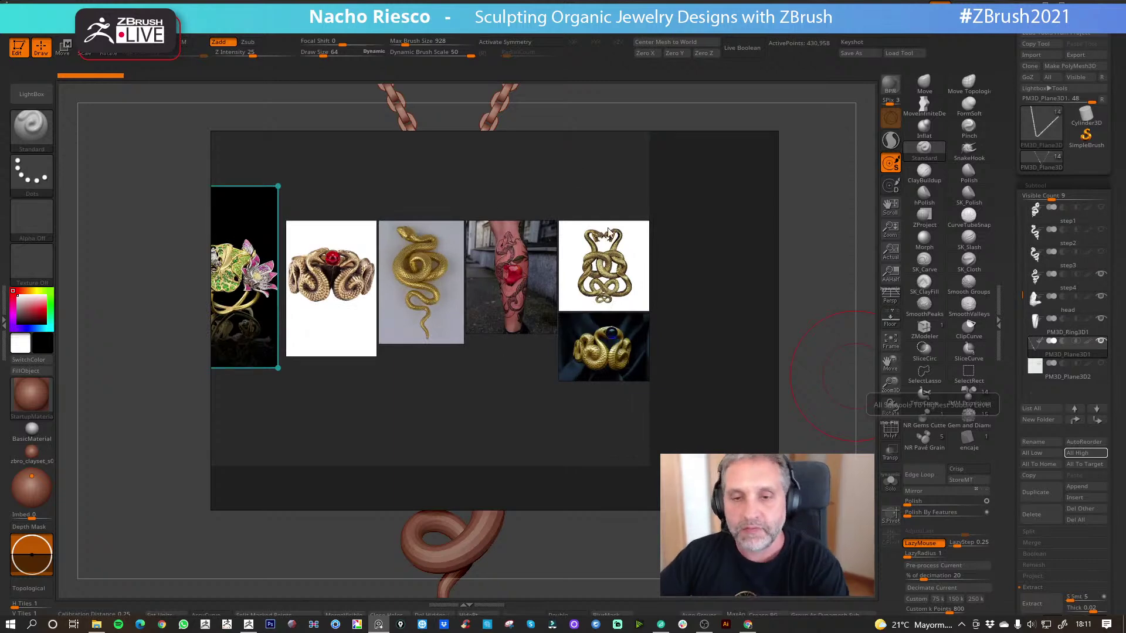
- Focus the board on the snake-and-apple leg tattoo, shrink its window and place it beside the pendant for comparison
double_click(530, 281)
left_click_drag(575, 198, 347, 303)
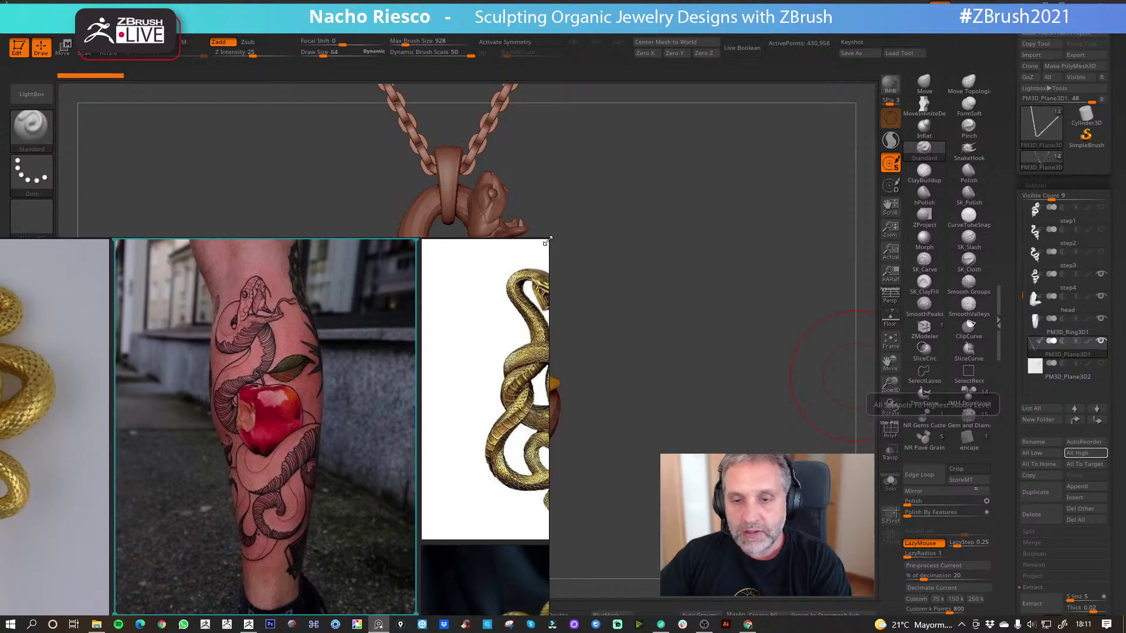
left_click_drag(550, 240, 433, 301)
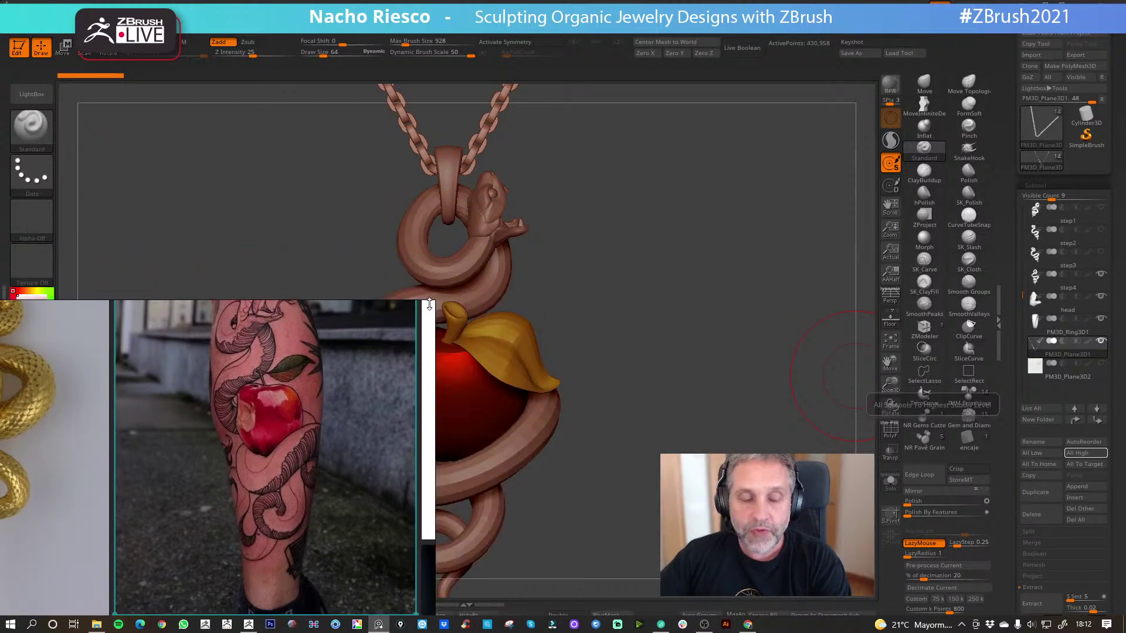
scroll(254, 427, "down", 2)
left_click_drag(251, 415, 177, 236)
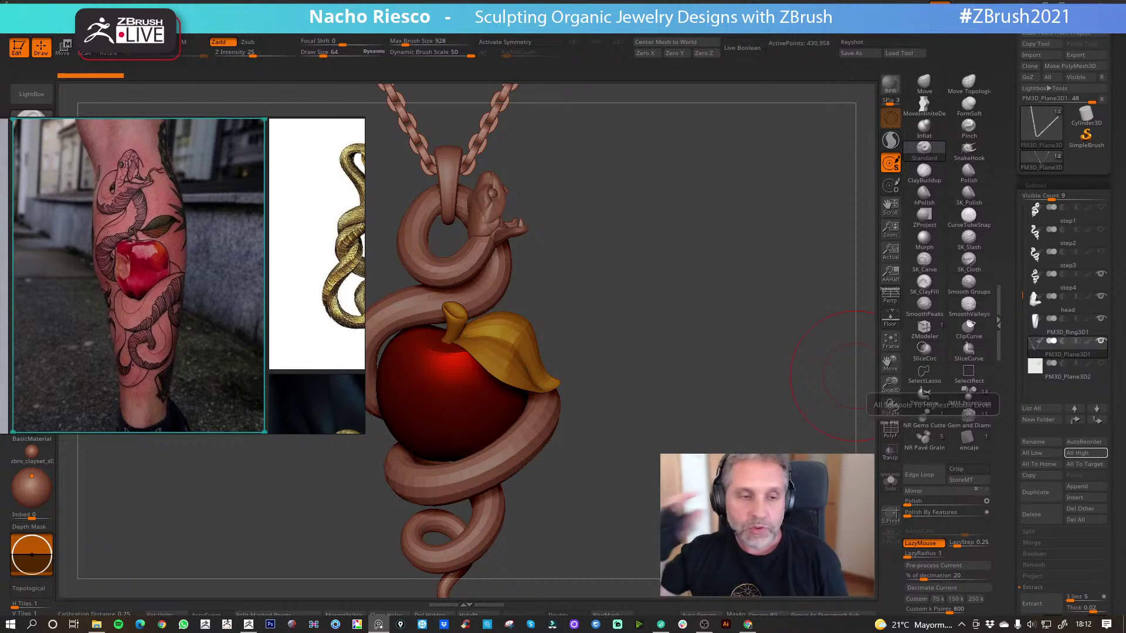
- Put away the reference board and inspect the snake-and-apple pendant in ZBrush from a slightly different angle
key("XF86AudioRaiseVolume")
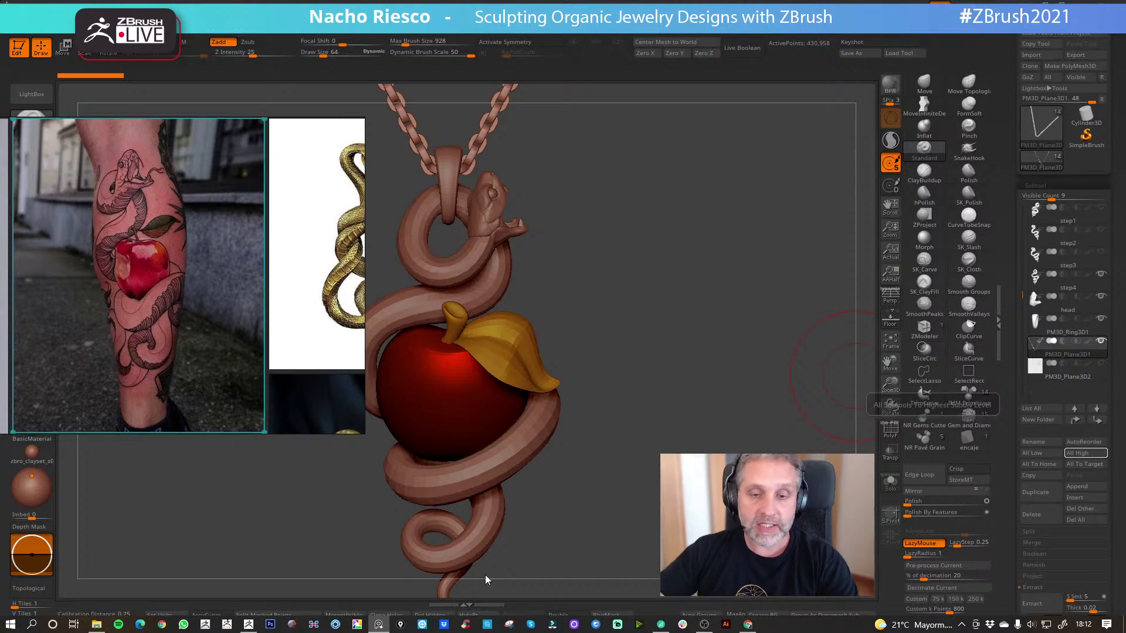
key("shift+z")
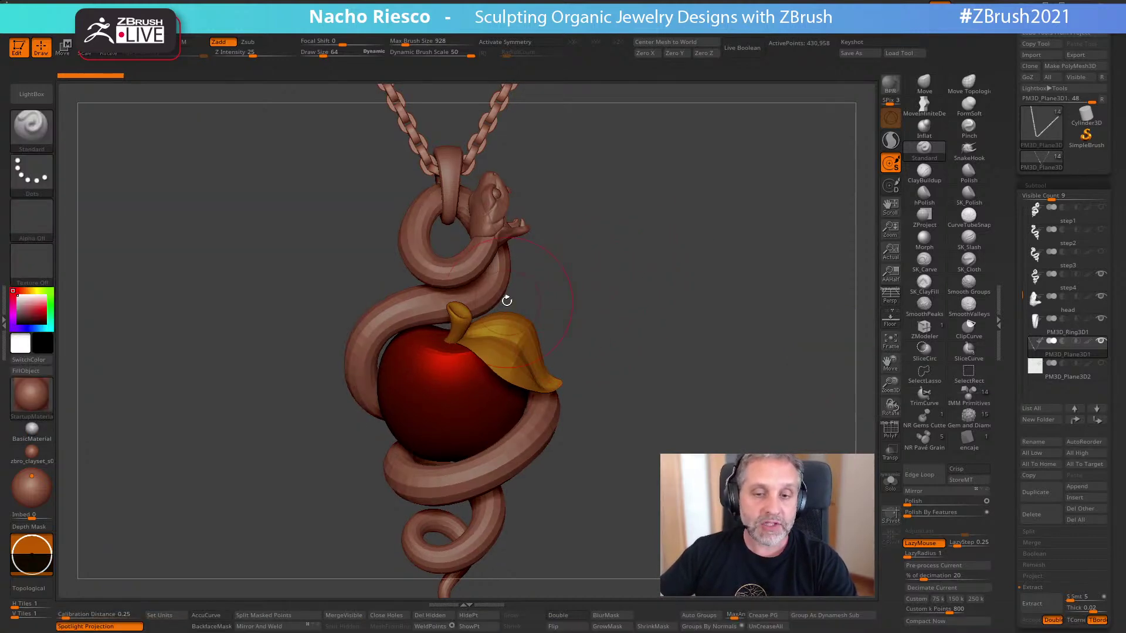
left_click_drag(601, 336, 576, 328)
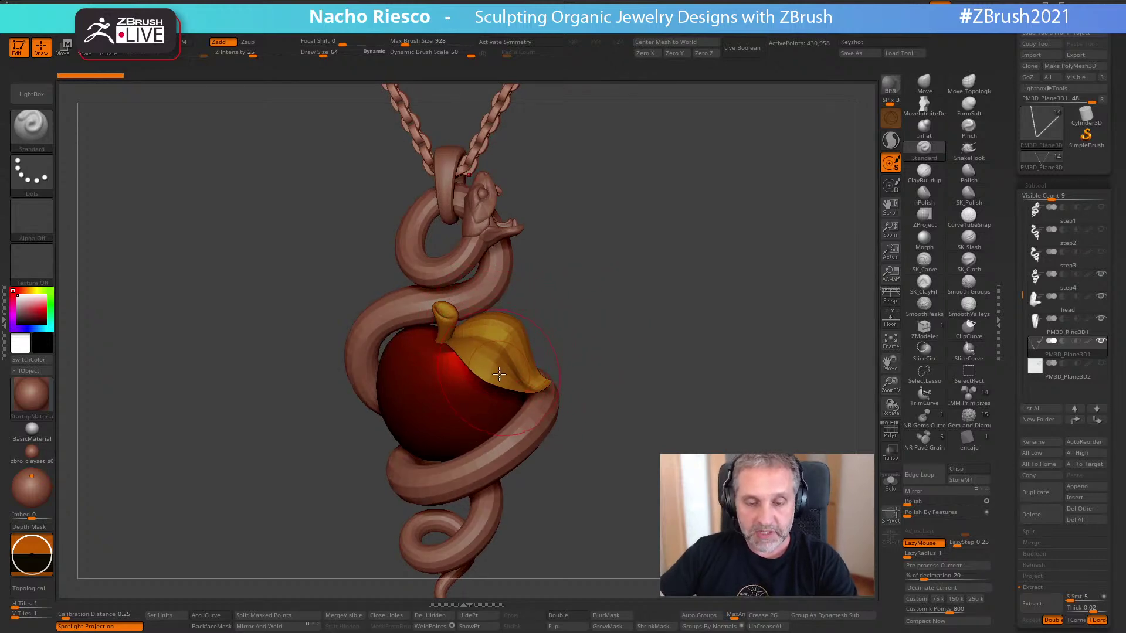
- Bring up the snake-and-apple tattoo reference beside the pendant, and return to the ZBrush model
left_click_drag(639, 331, 647, 332)
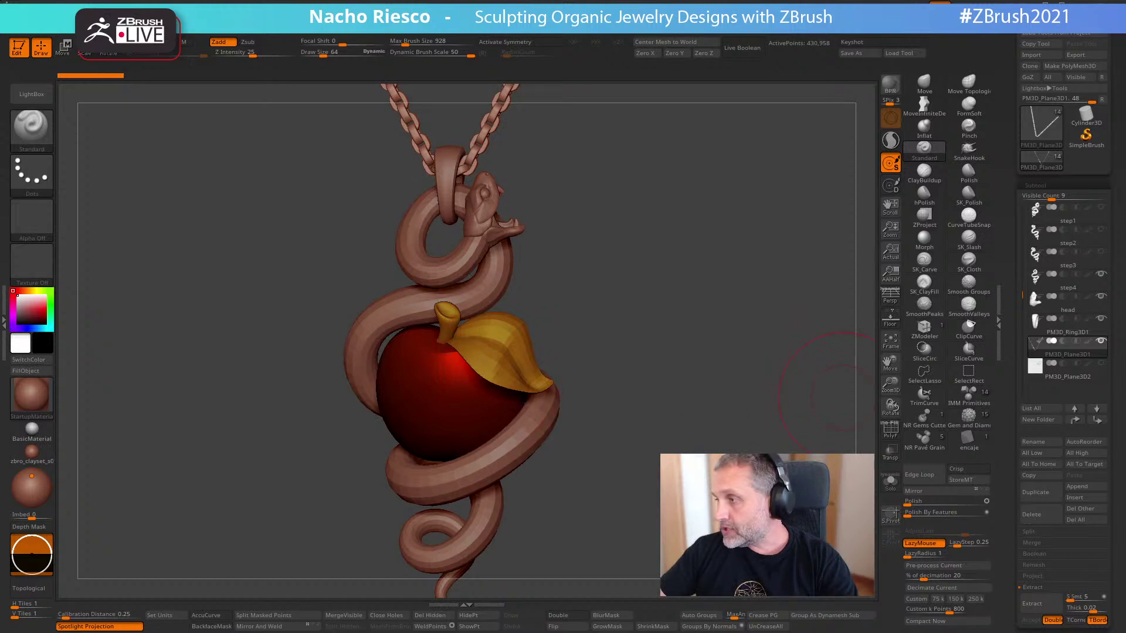
key("alt+Tab")
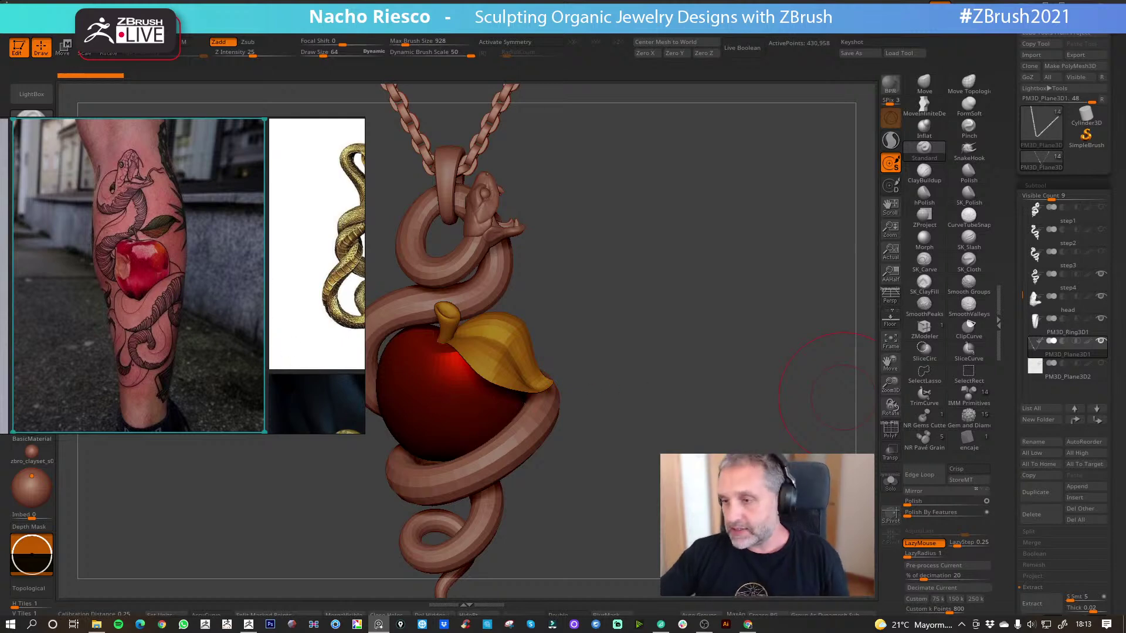
left_click(1022, 296)
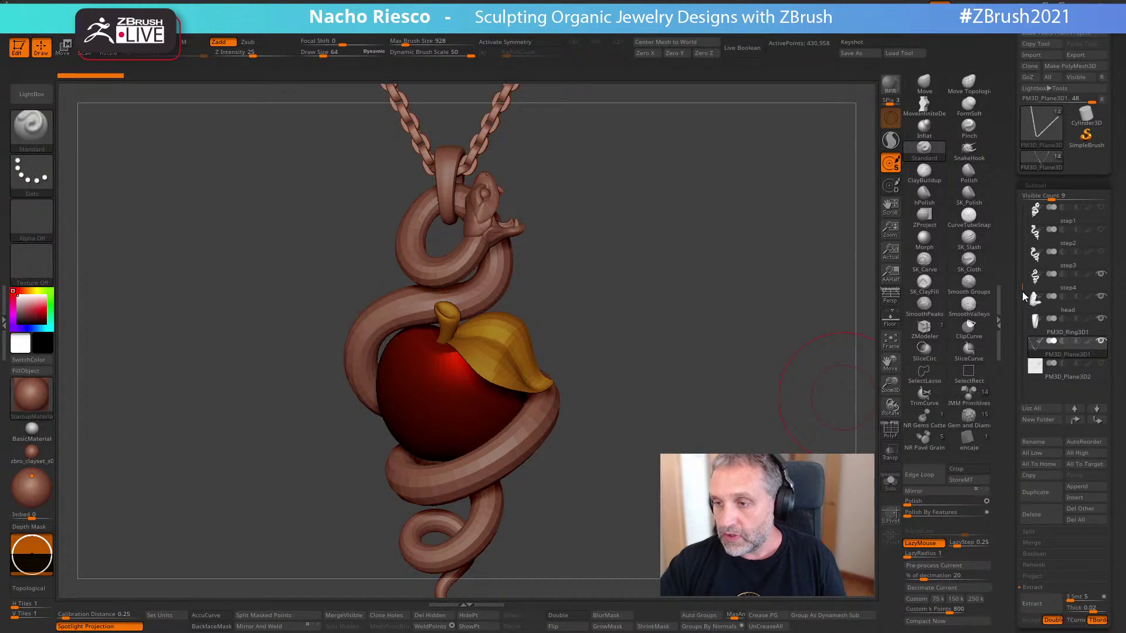
- Select the red apple subtool, isolate it for a closer look, and show the whole pendant again
left_click_drag(1022, 296, 1023, 231)
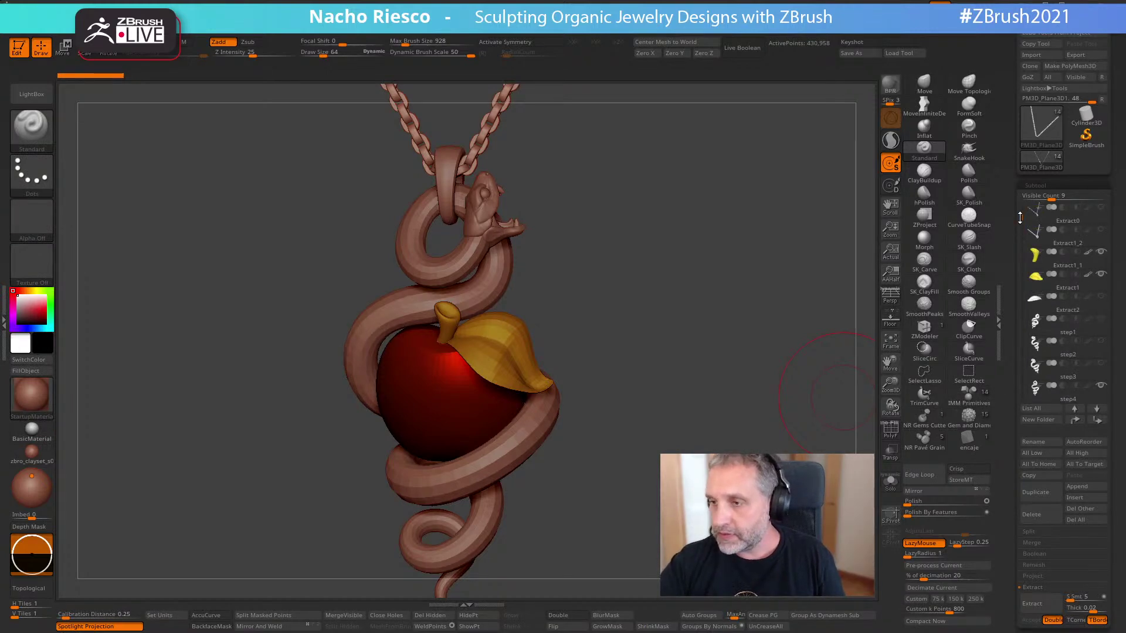
left_click_drag(1025, 215, 1026, 202)
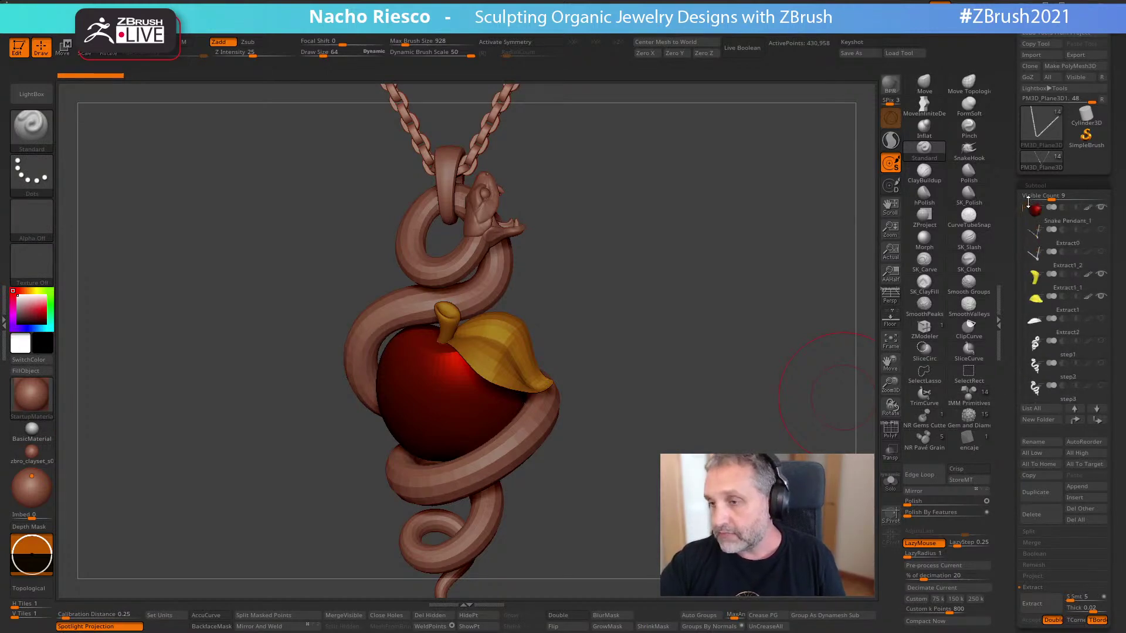
left_click(1062, 221)
left_click(891, 481)
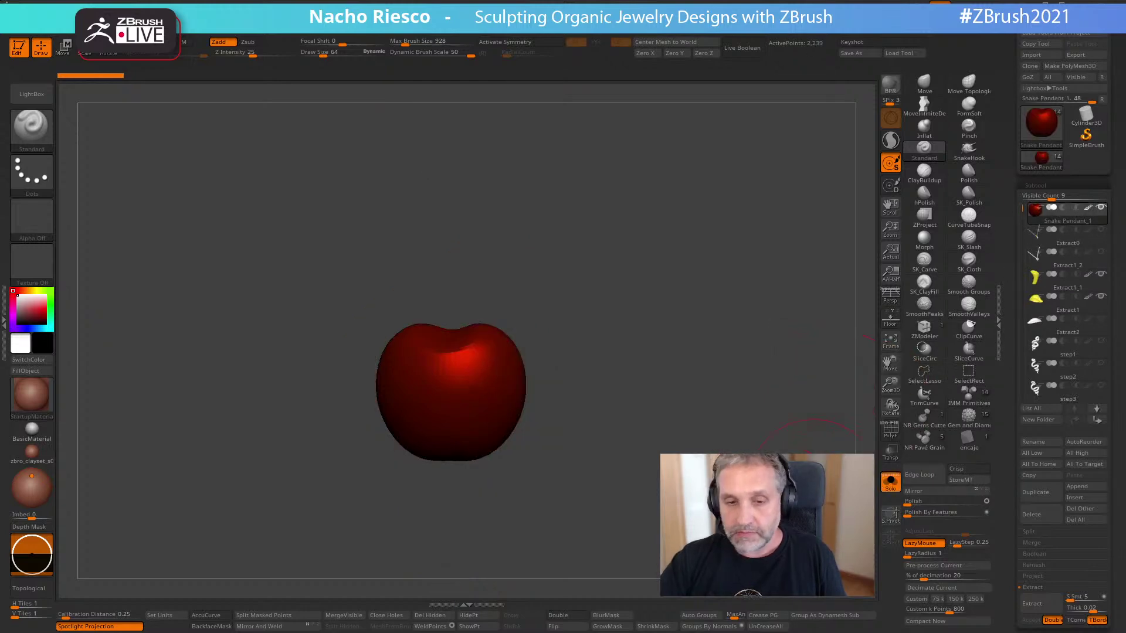
left_click_drag(818, 394, 738, 545, "alt")
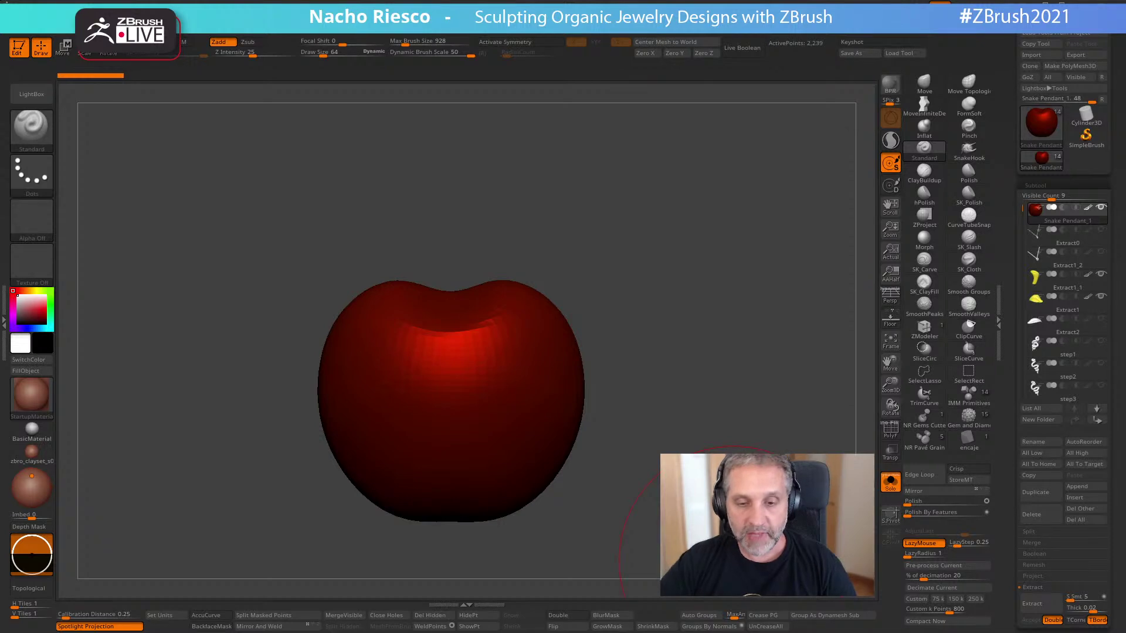
mouse_move(718, 413)
left_mouse_down()
mouse_move(657, 487)
mouse_move(692, 488)
mouse_move(692, 463)
mouse_move(706, 464)
left_mouse_up()
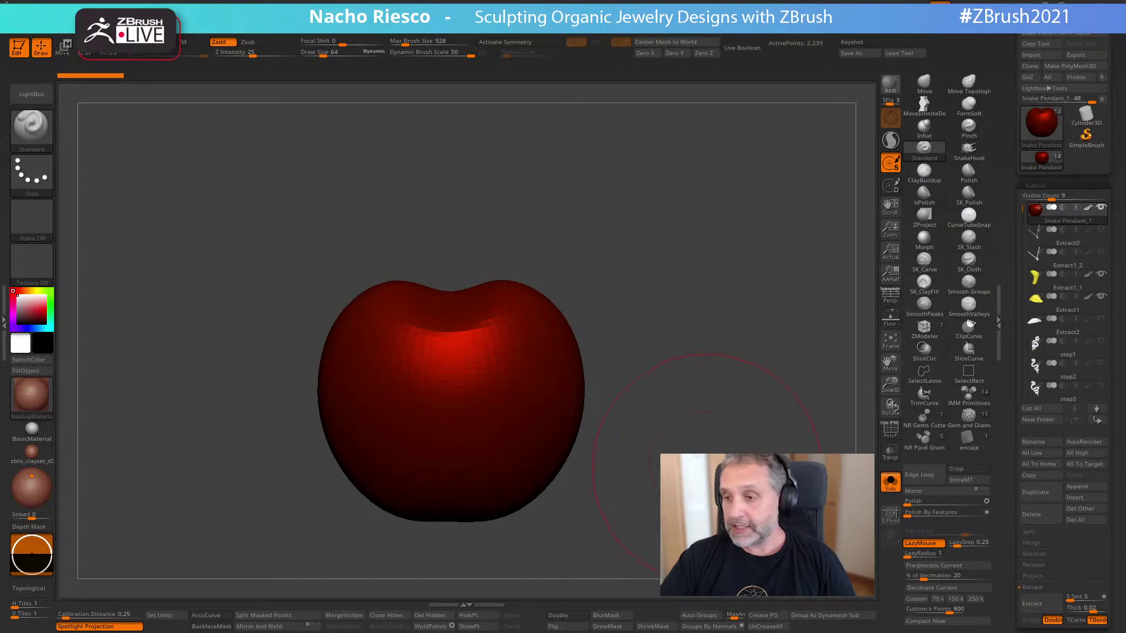
left_click(890, 481)
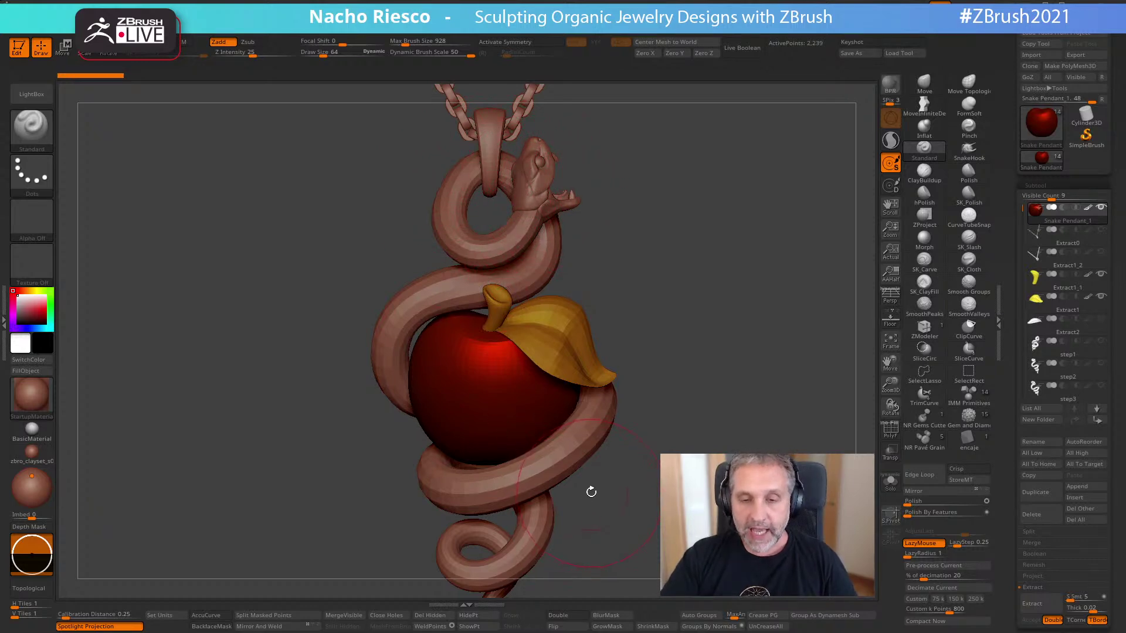
- Examine from several angles how the snake's body coils around the apple and its leaf
left_click_drag(621, 468, 662, 449)
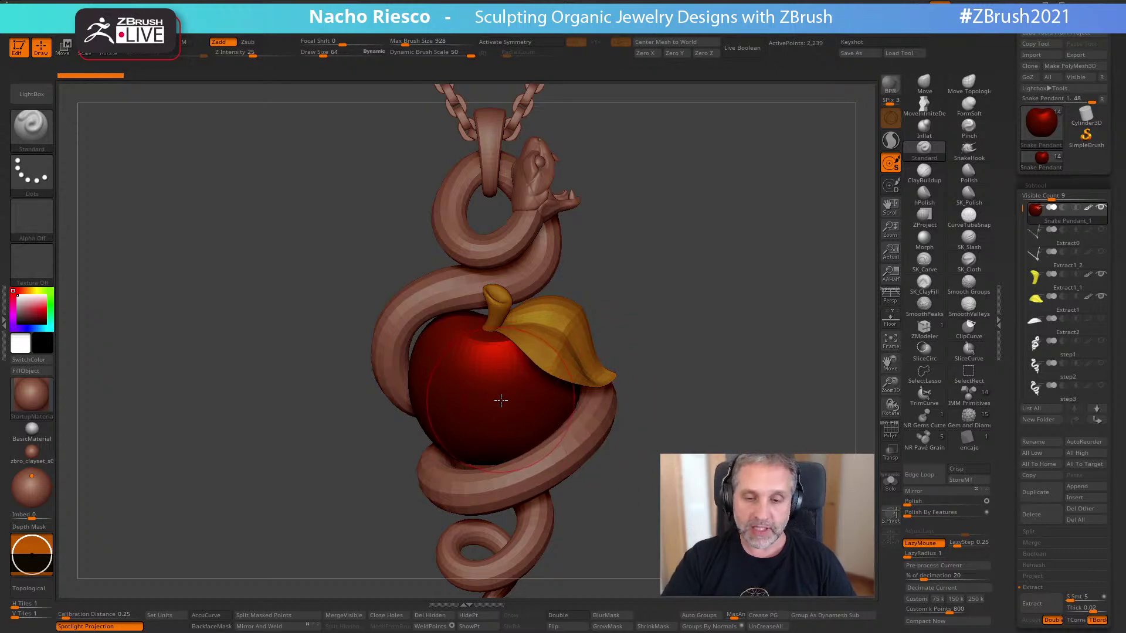
left_click_drag(643, 371, 674, 369)
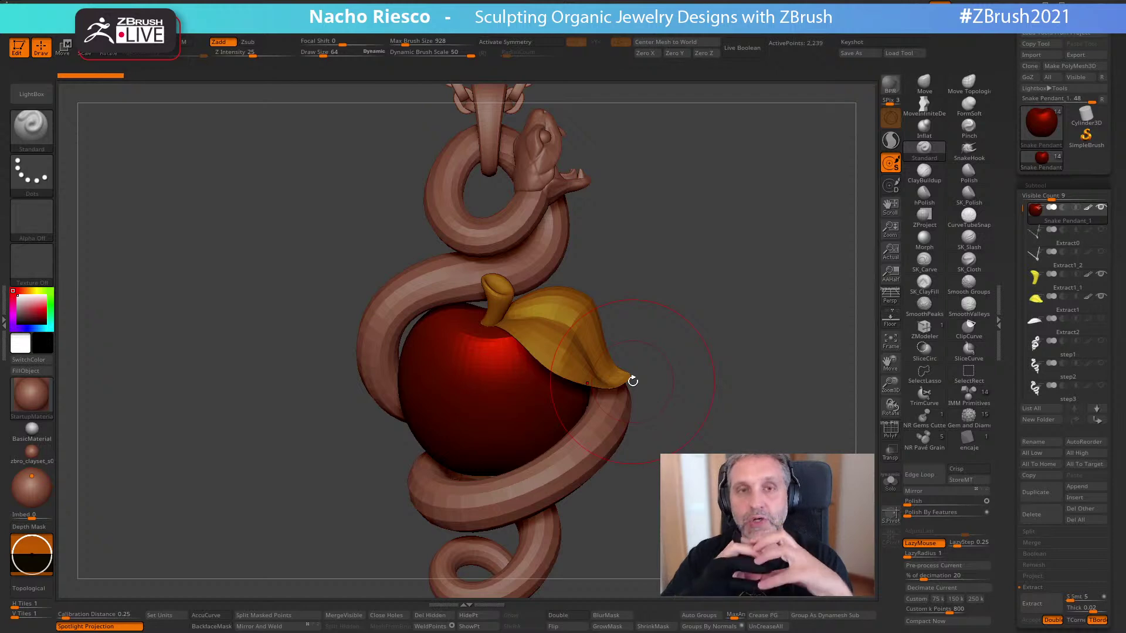
left_click_drag(633, 382, 703, 309)
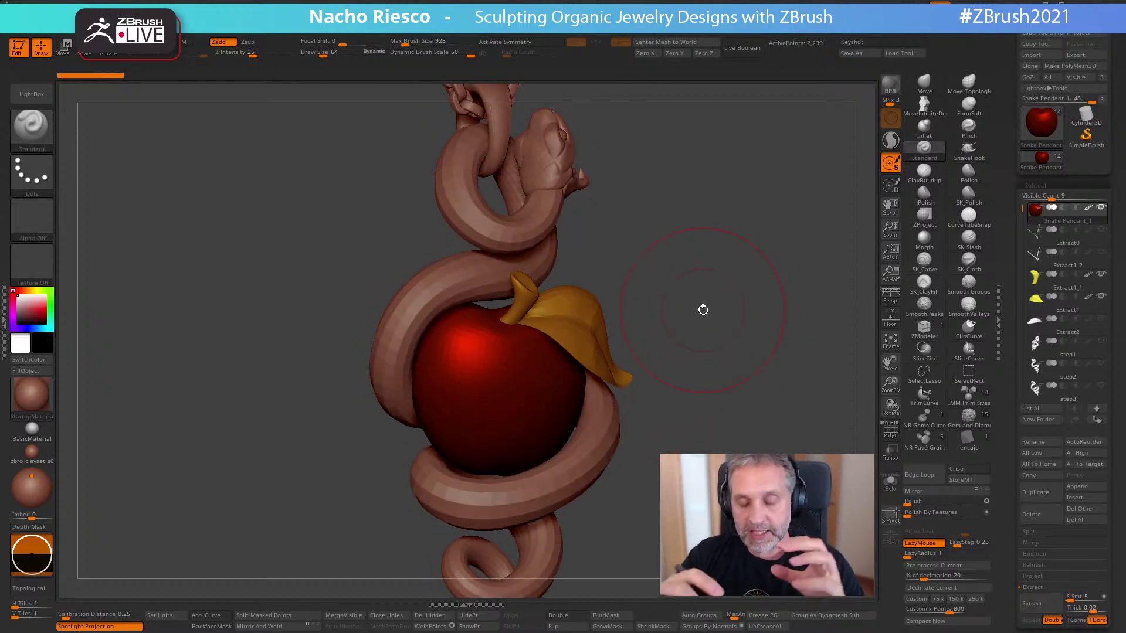
left_click_drag(739, 332, 698, 300)
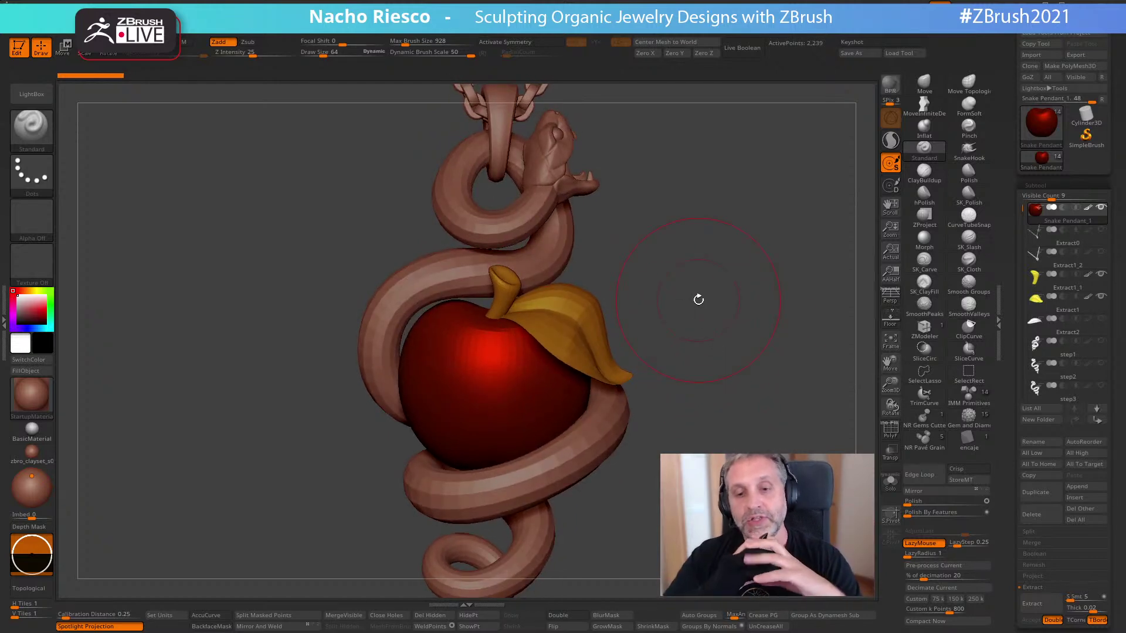
mouse_move(668, 324)
left_mouse_down()
mouse_move(686, 347)
mouse_move(704, 455)
mouse_move(692, 471)
mouse_move(667, 469)
mouse_move(747, 469)
mouse_move(696, 426)
mouse_move(602, 514)
left_mouse_up()
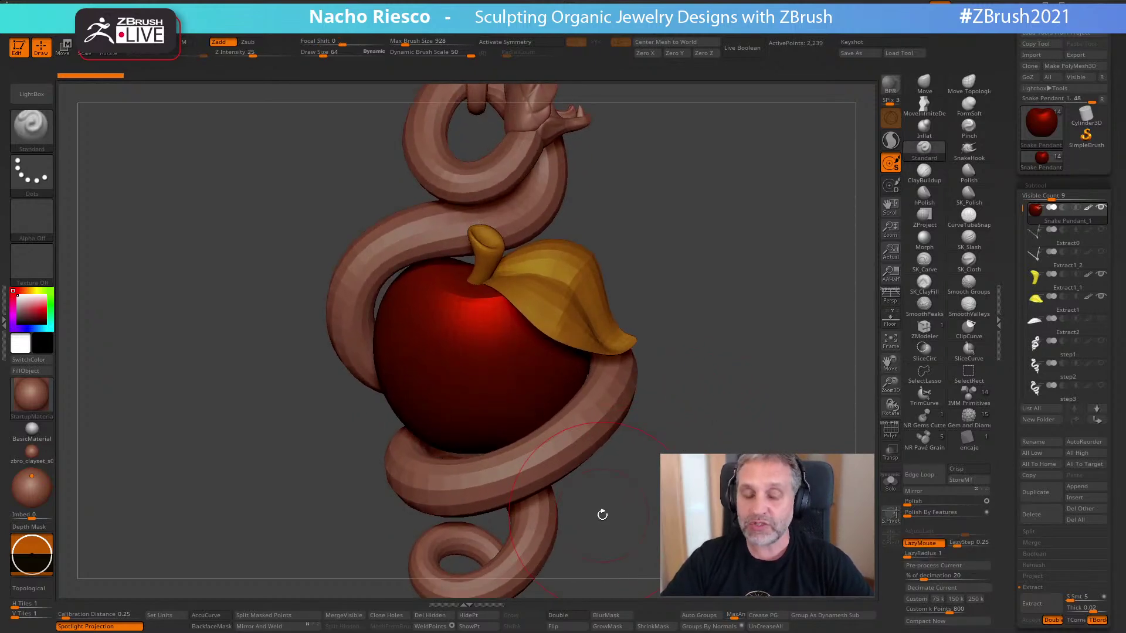
left_click_drag(669, 443, 646, 438)
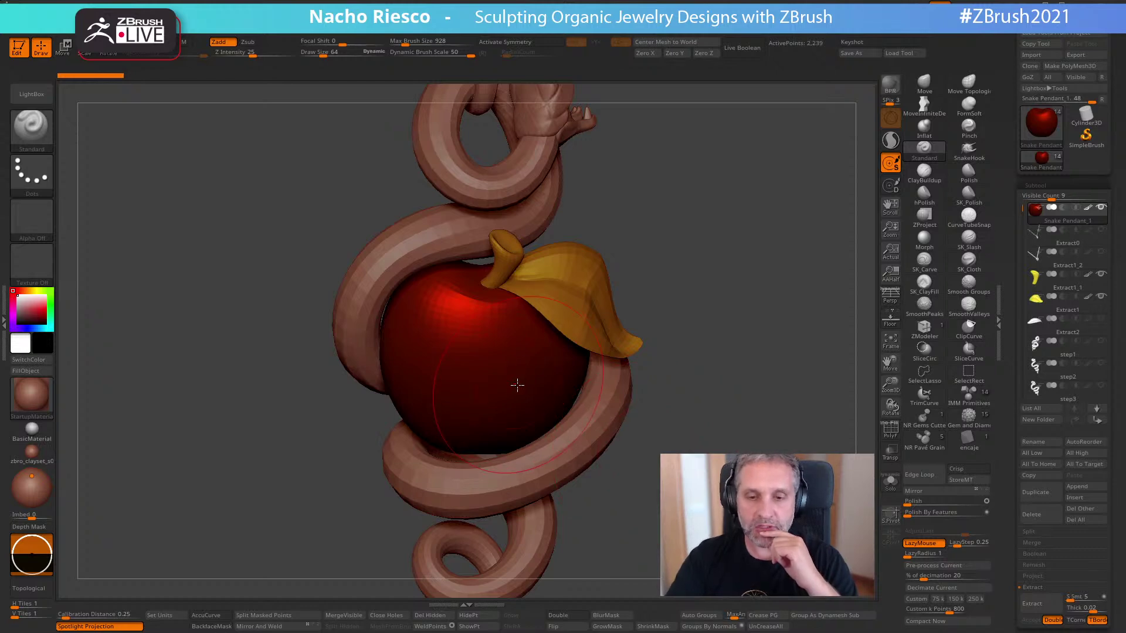
left_click_drag(701, 324, 684, 347)
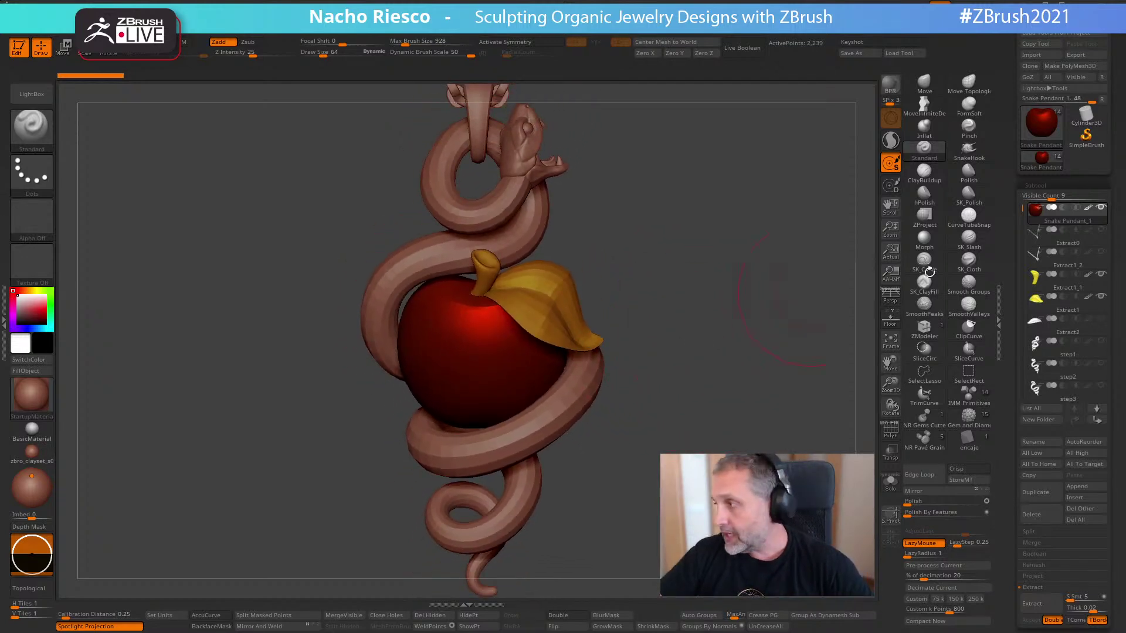
- Compare the pendant with the leg tattoo reference, and view the full pendant hanging from its chain
mouse_move(1038, 257)
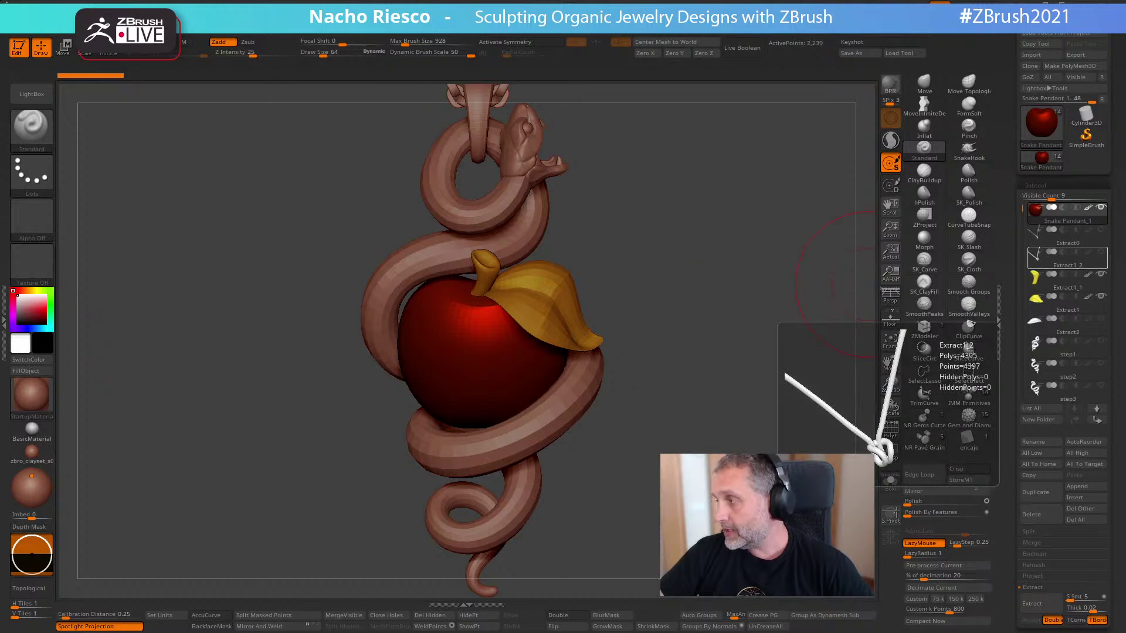
key("alt+Tab")
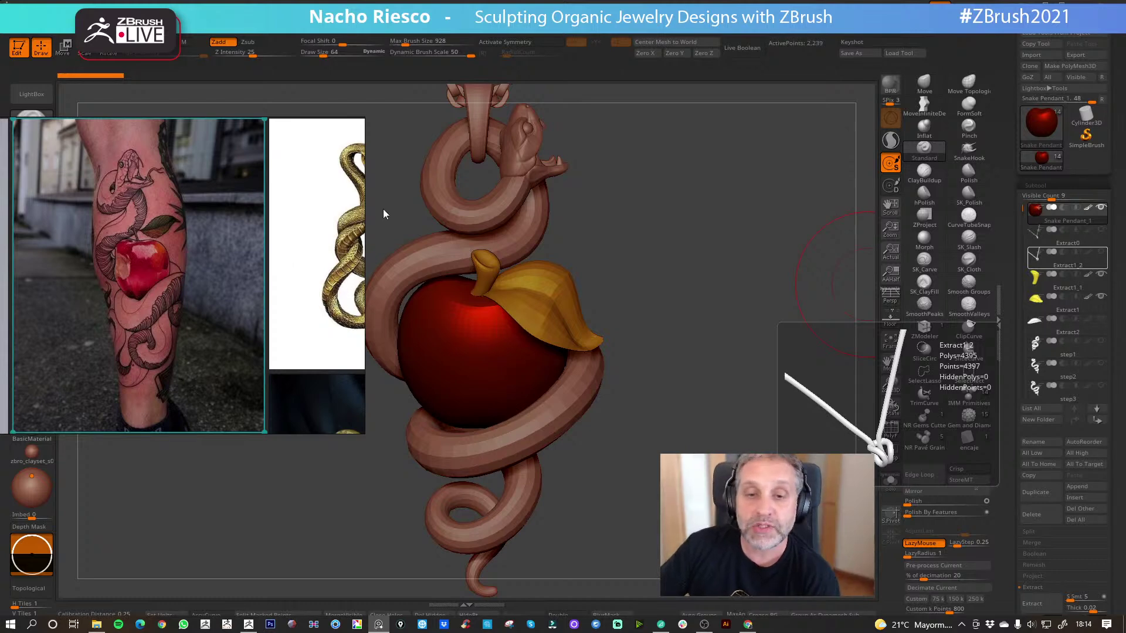
left_click(625, 238)
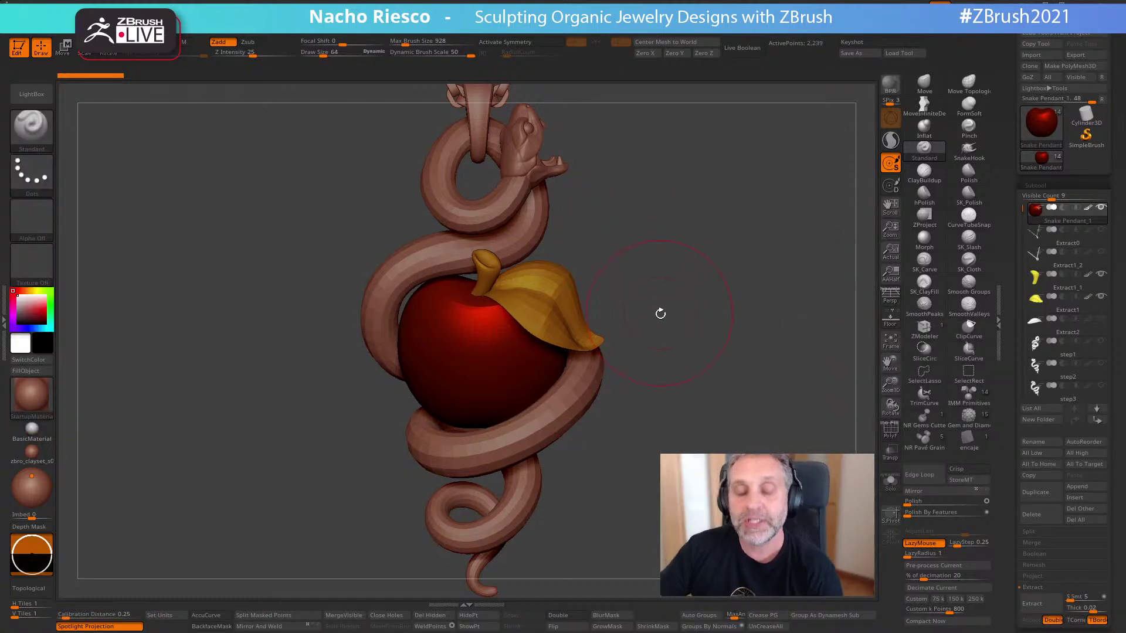
key("alt+Tab")
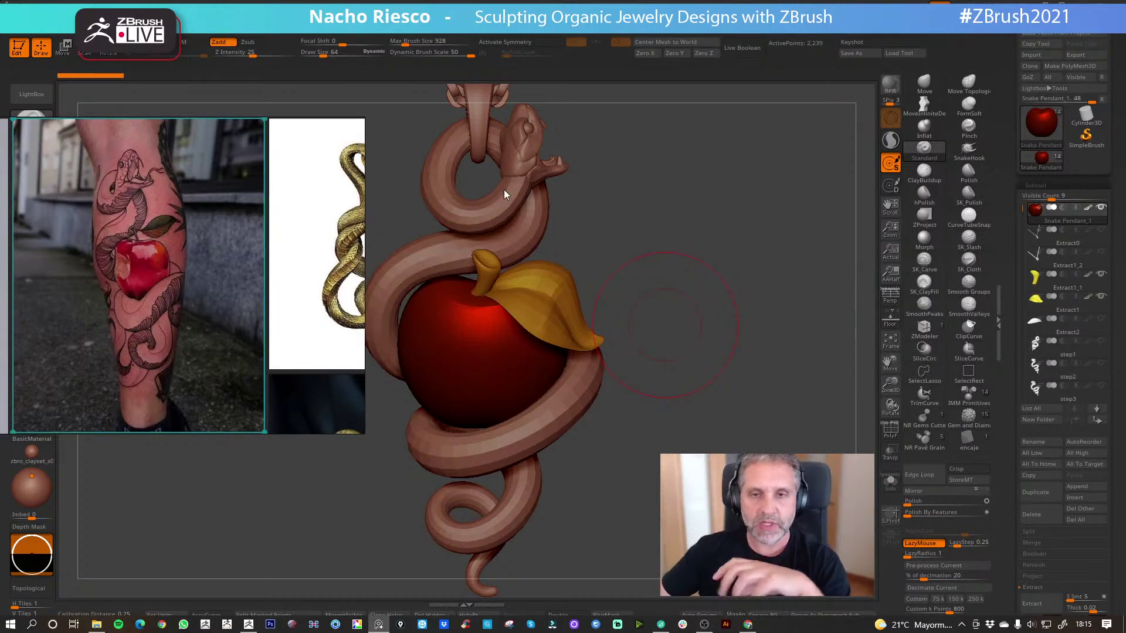
left_click_drag(710, 210, 656, 237)
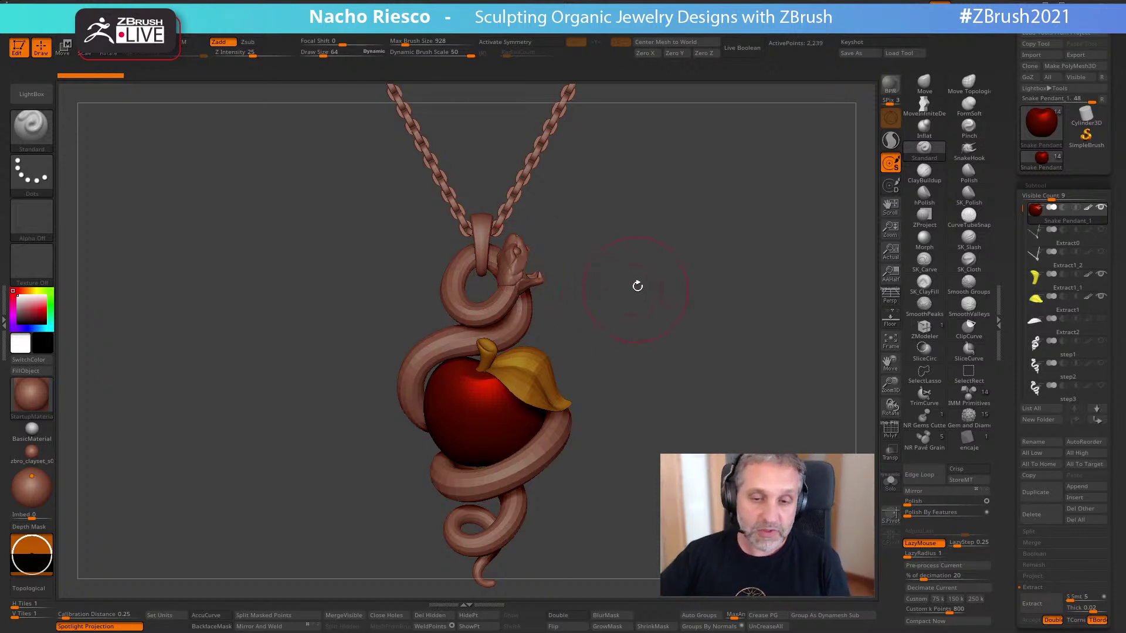
left_click_drag(679, 287, 590, 347)
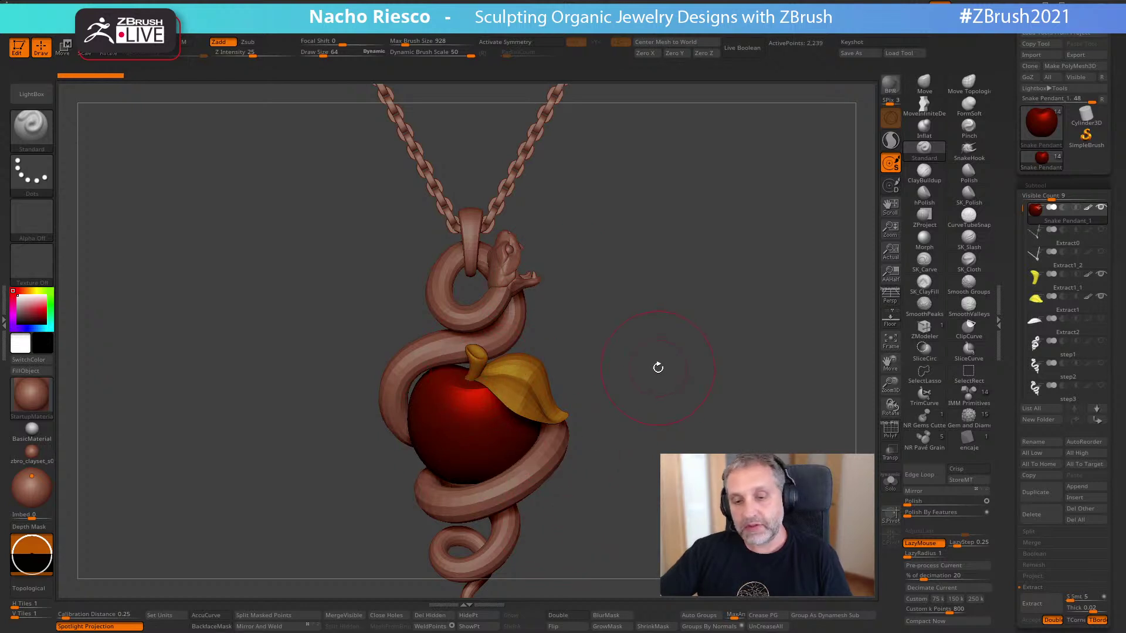
left_click_drag(686, 352, 631, 327)
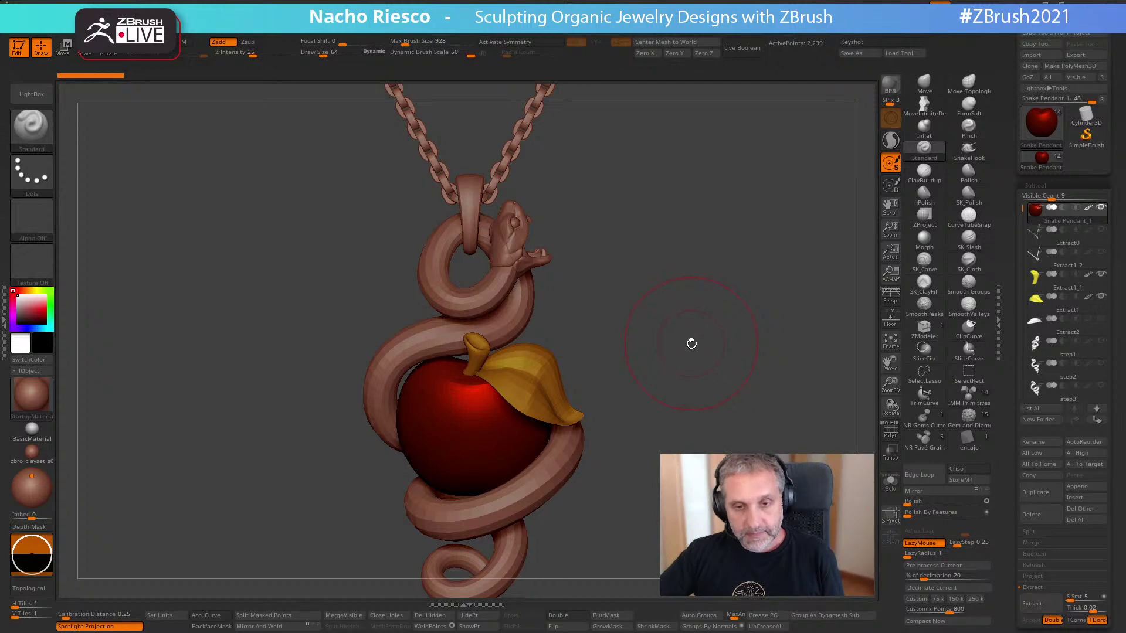
- Call up the PureRef board again to check the tattoo's composition against the pendant, and return to ZBrush
key("alt+Tab")
left_click(395, 341)
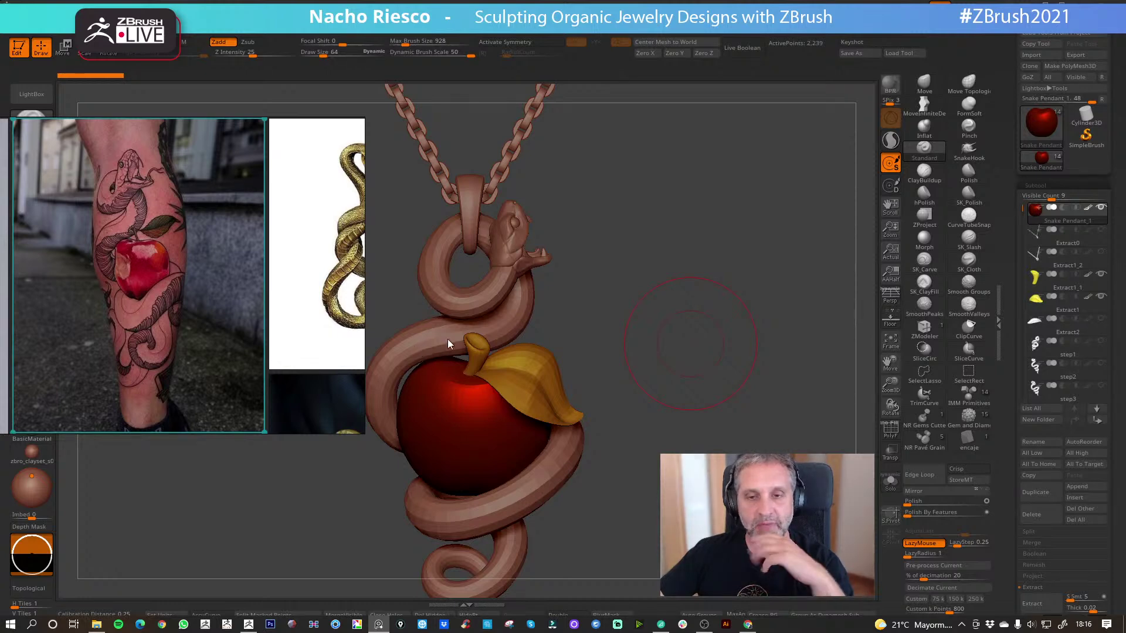
left_click(662, 318)
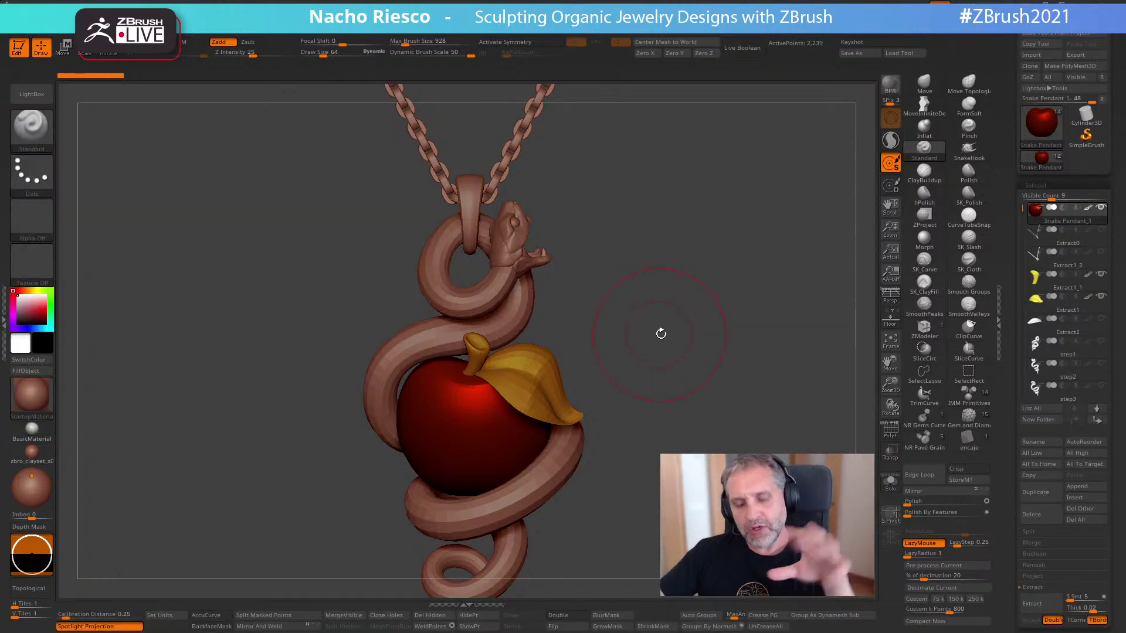
key("alt+Tab")
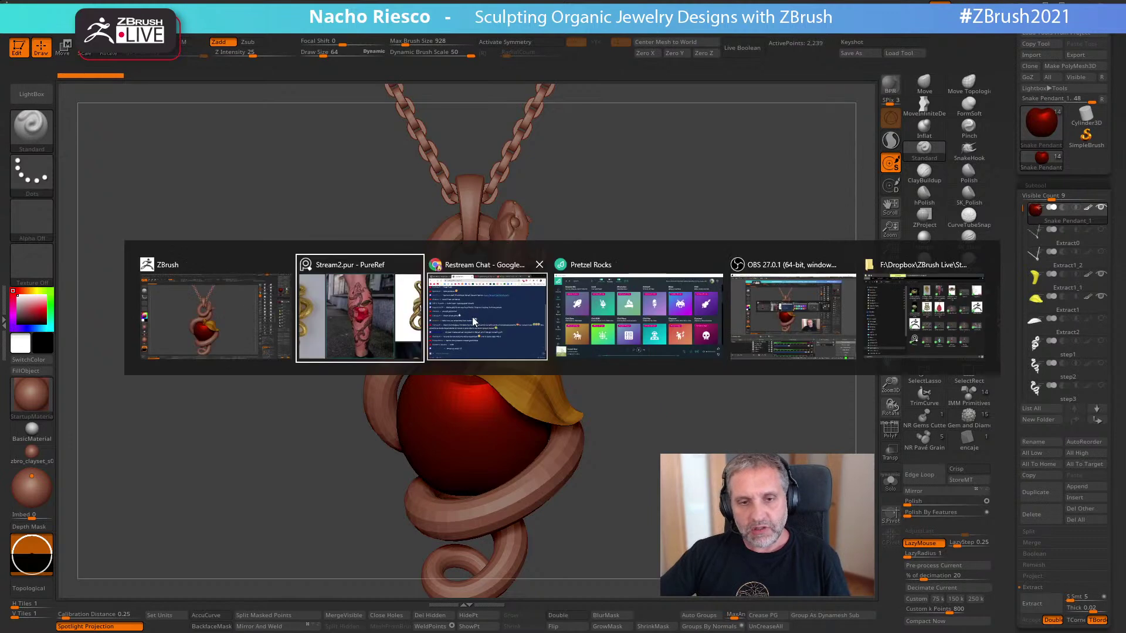
left_click(351, 319)
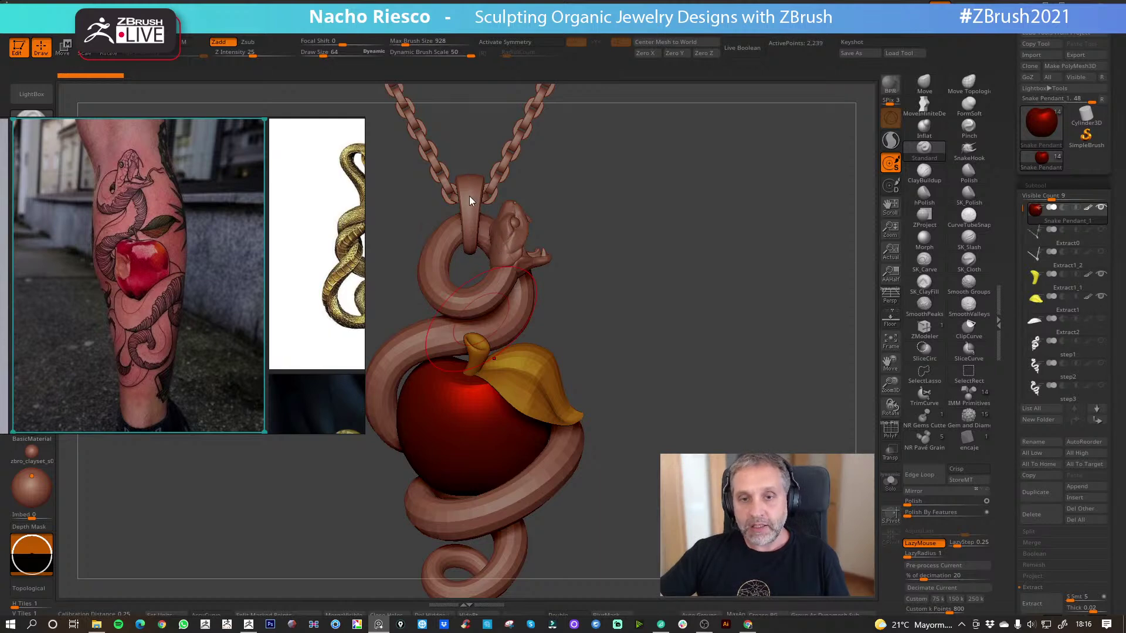
left_click(604, 210)
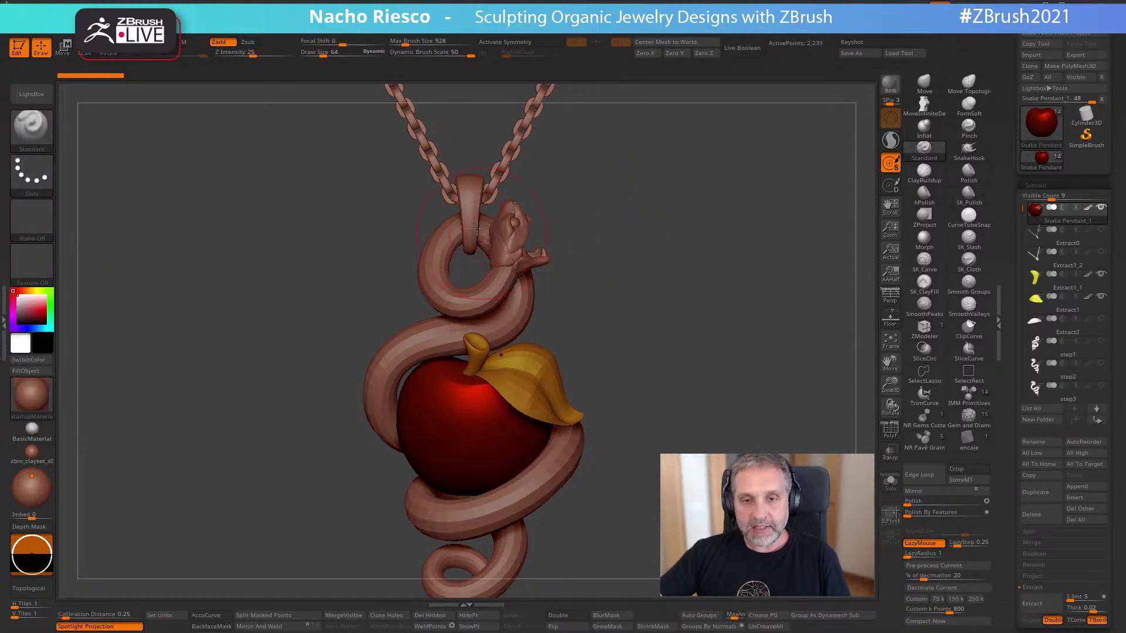
- Inspect from the side and front how the ring bail links the snake's upper loop to the chain
left_click_drag(593, 196, 530, 213)
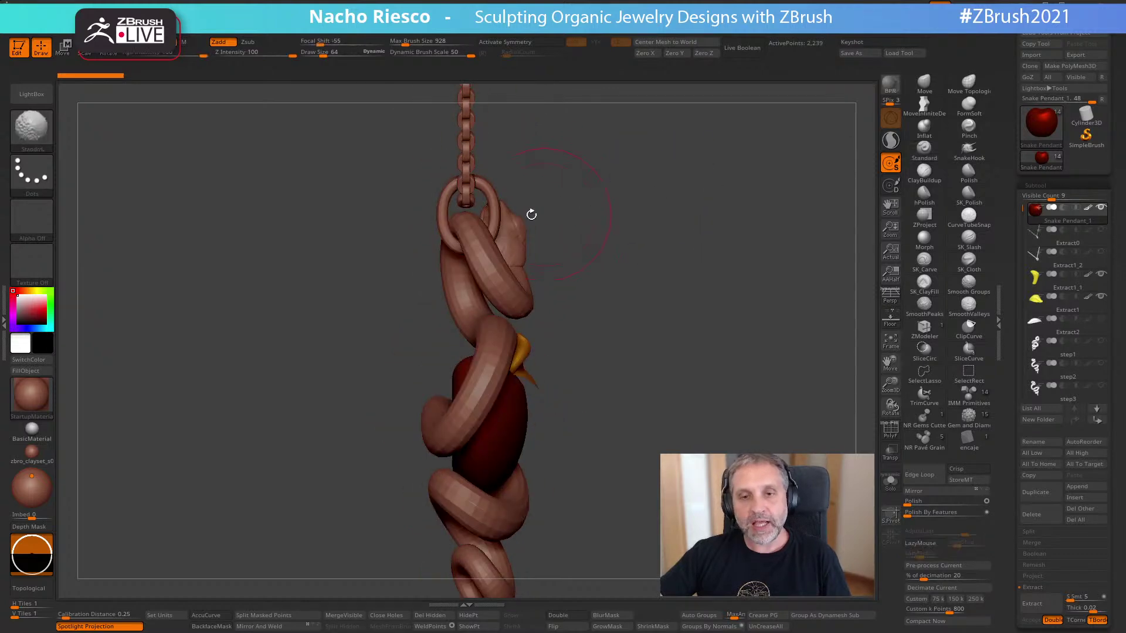
left_click_drag(447, 168, 498, 167)
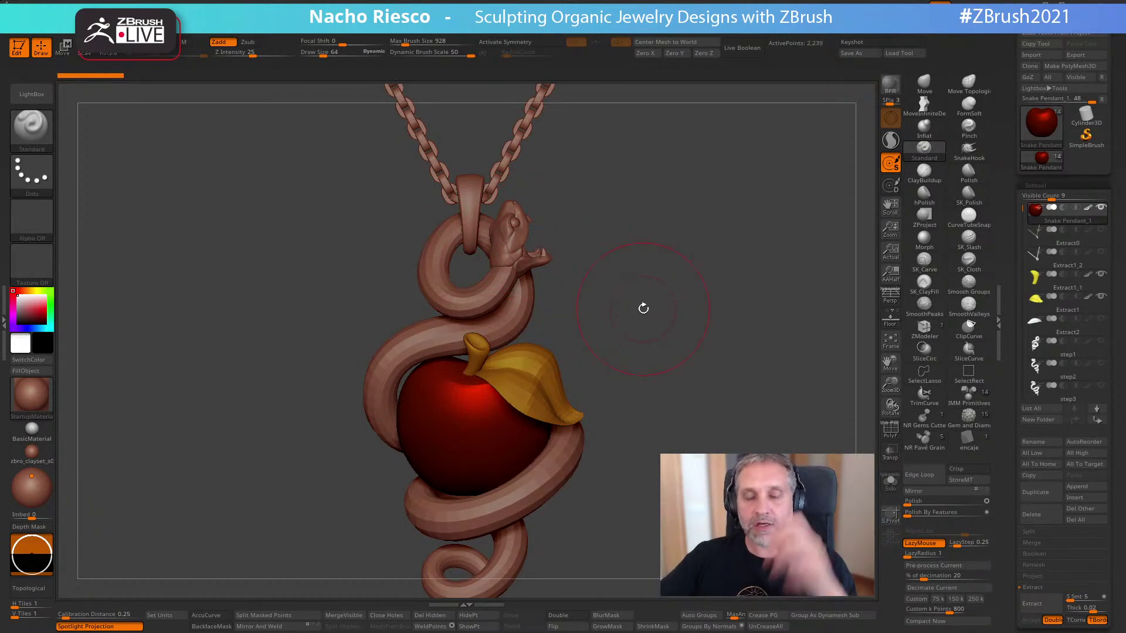
left_click_drag(699, 347, 698, 381)
left_click_drag(592, 281, 603, 377, "alt")
mouse_move(632, 308)
left_mouse_down()
mouse_move(666, 310)
mouse_move(687, 346)
left_mouse_up()
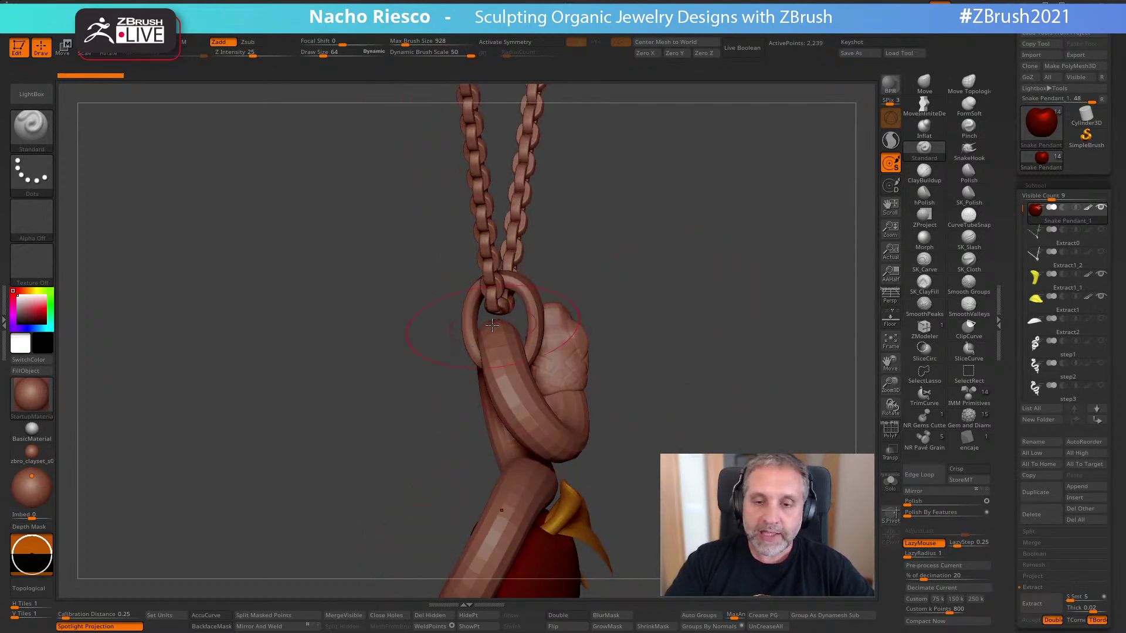
left_click_drag(534, 294, 522, 301, "shift")
key("l")
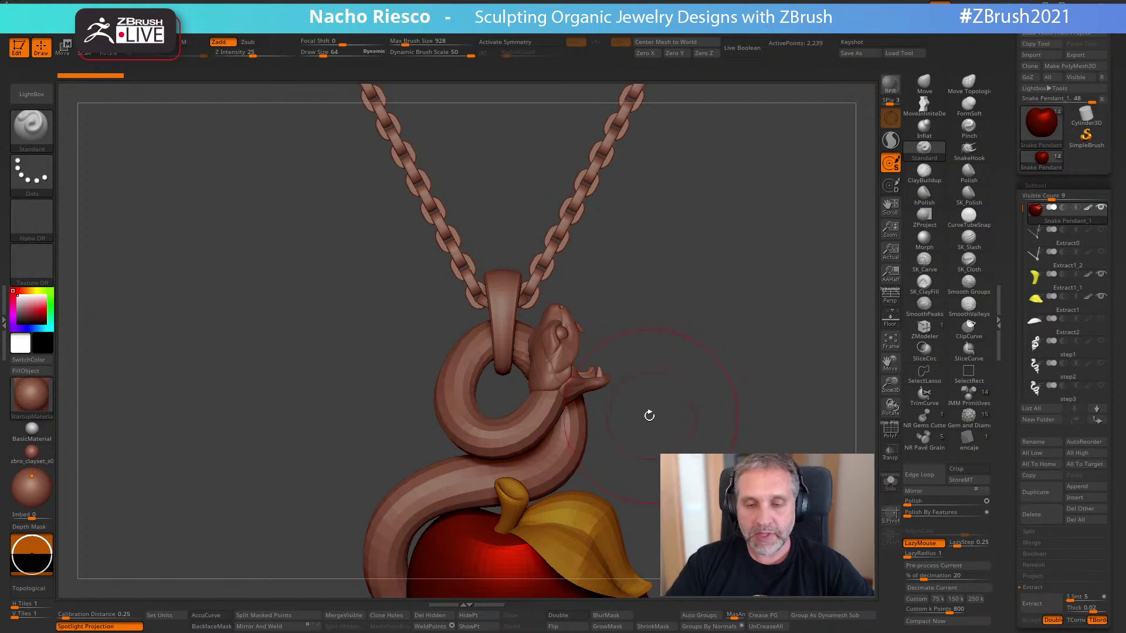
- Look over the snake's head and bail from the front, and bring the full pendant back into frame
mouse_move(658, 418)
left_mouse_down()
mouse_move(658, 384)
mouse_move(701, 397)
mouse_move(650, 407)
left_mouse_up()
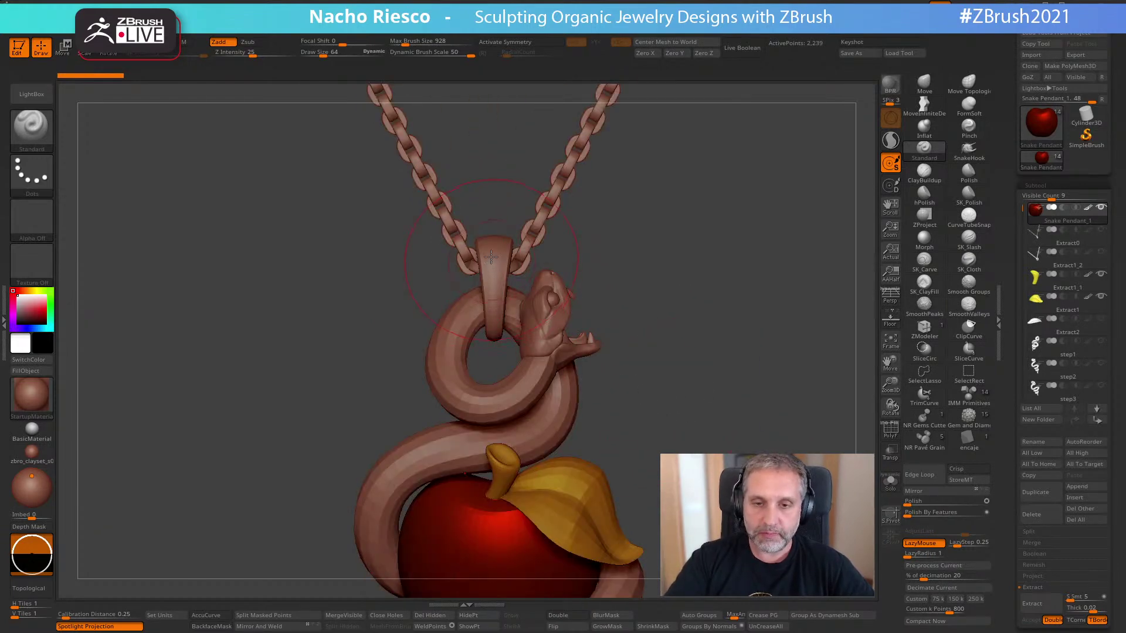
mouse_move(628, 246)
left_mouse_down()
mouse_move(670, 250)
mouse_move(546, 283)
left_mouse_up()
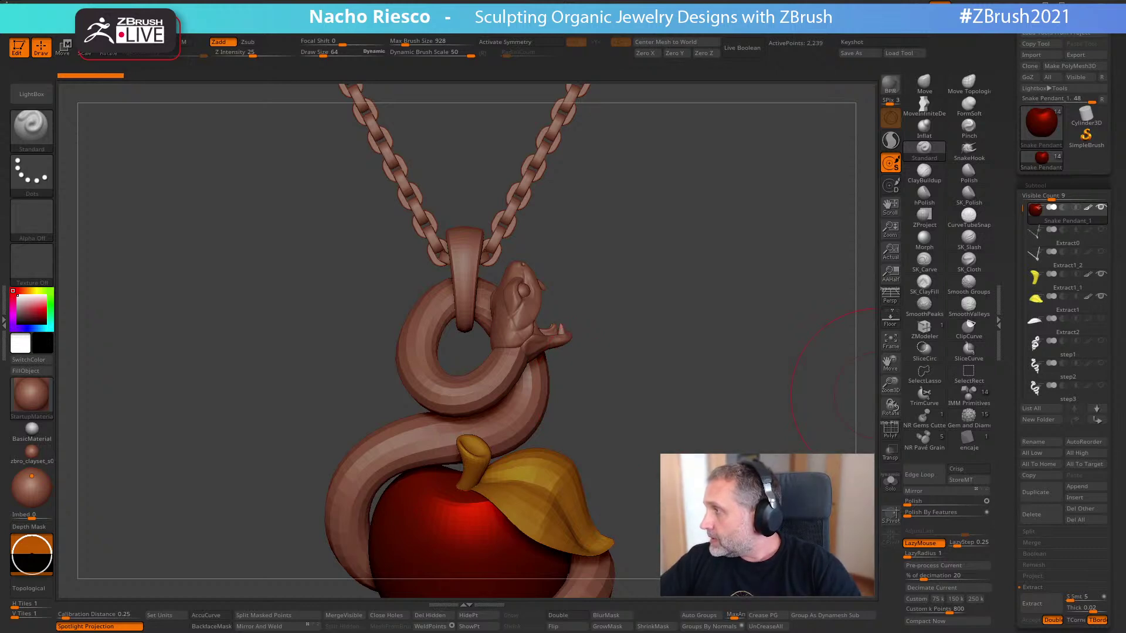
mouse_move(804, 381)
left_mouse_down()
mouse_move(780, 405)
mouse_move(704, 428)
mouse_move(699, 449)
mouse_move(655, 339)
left_mouse_up()
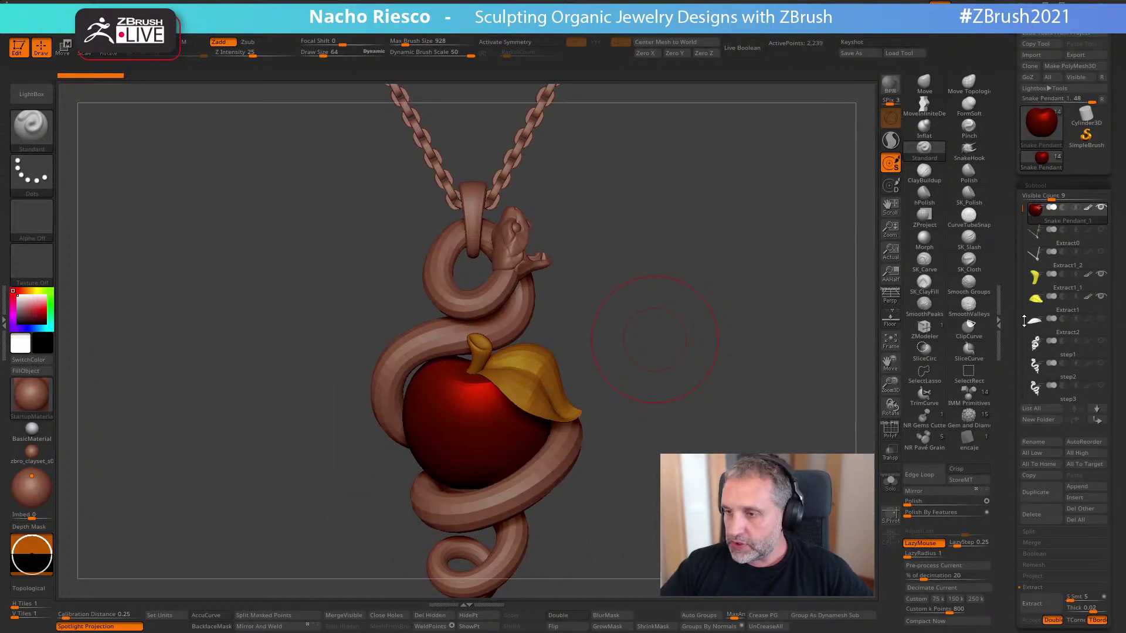
- Show the step1 subtool further down the subtool list and isolate it from the other pendant parts
mouse_move(1046, 350)
left_click_drag(1022, 211, 1017, 271)
mouse_move(1049, 235)
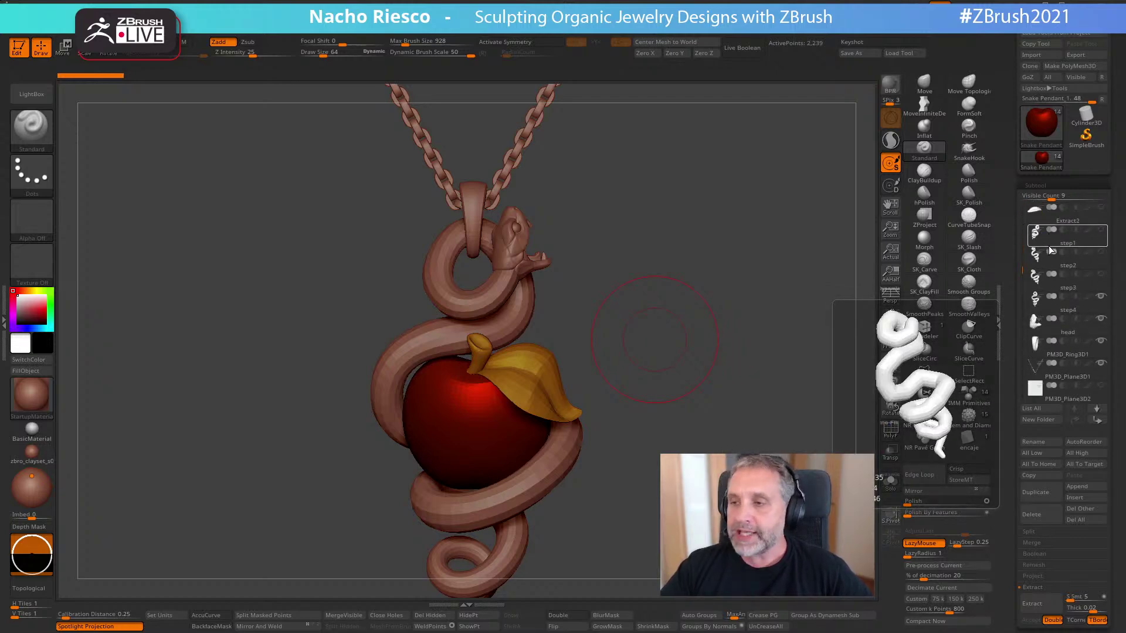
left_click(1100, 241)
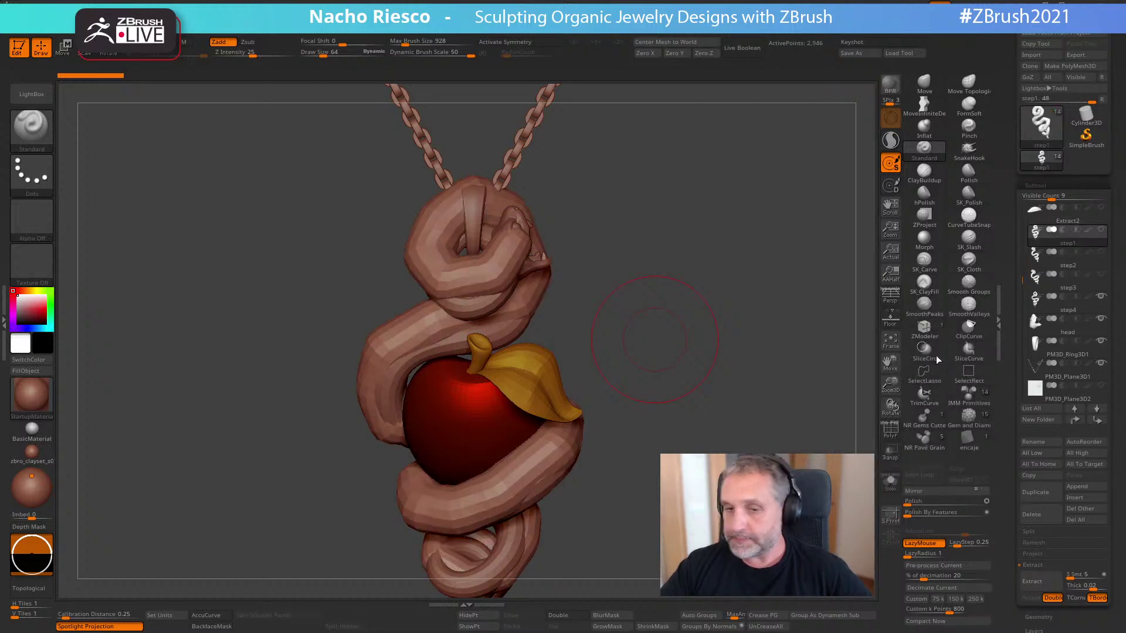
left_click(1102, 232)
left_click(1102, 231, "ctrl+shift")
left_click(924, 148)
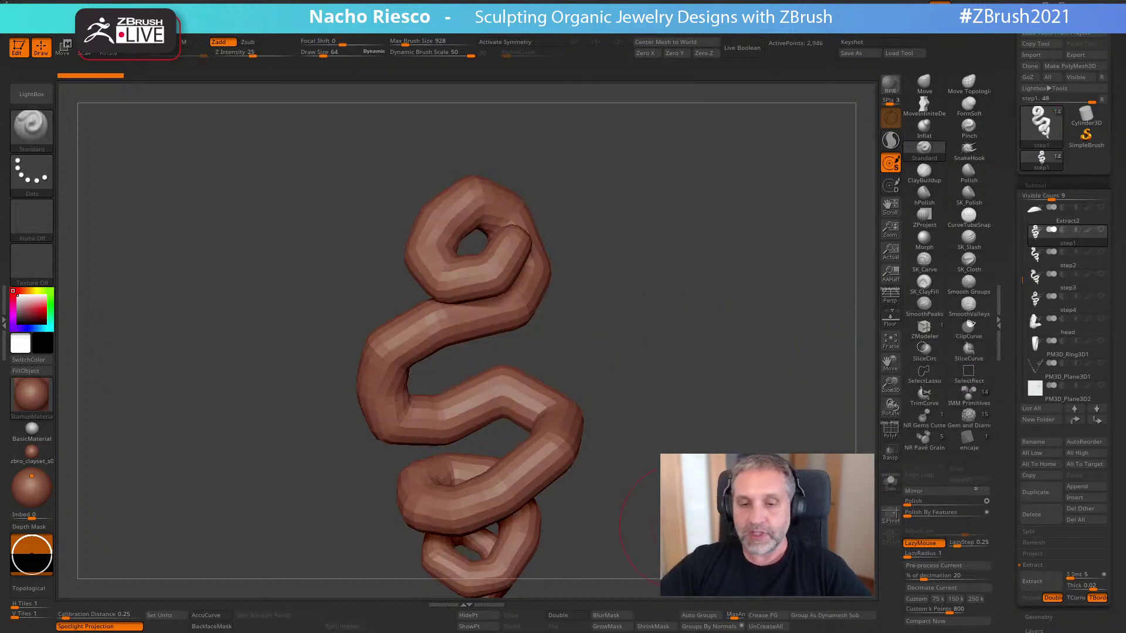
left_click_drag(692, 329, 647, 294, "alt")
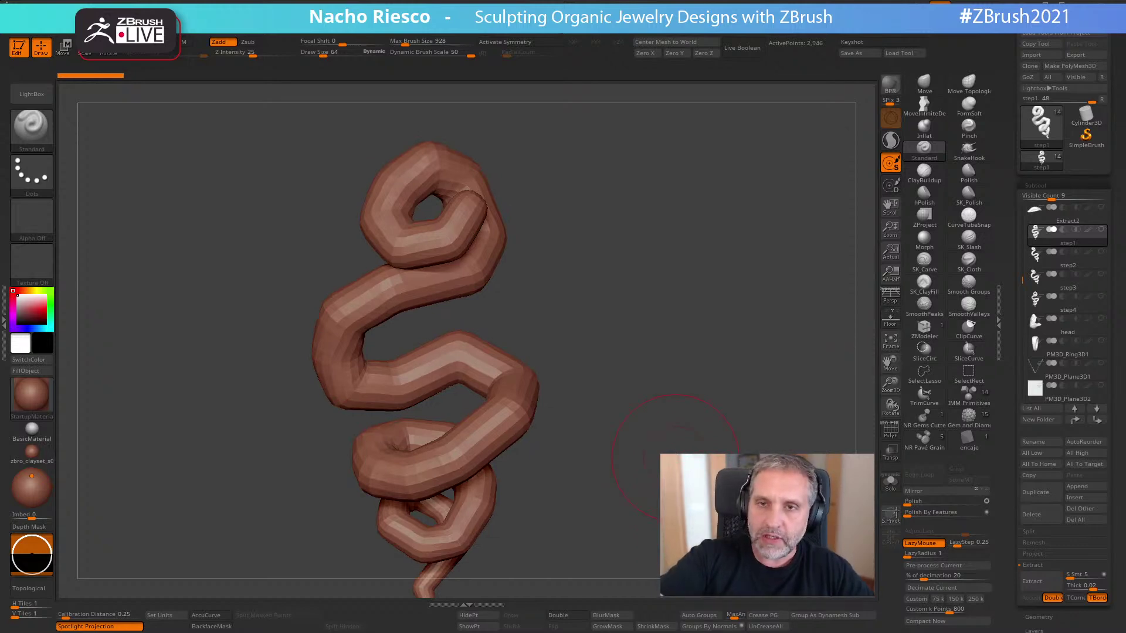
- Load the leg tattoo texture into Spotlight, shrink it, place it in the canvas's lower-left corner and leave Spotlight editing
left_click(557, 16)
left_click(575, 85)
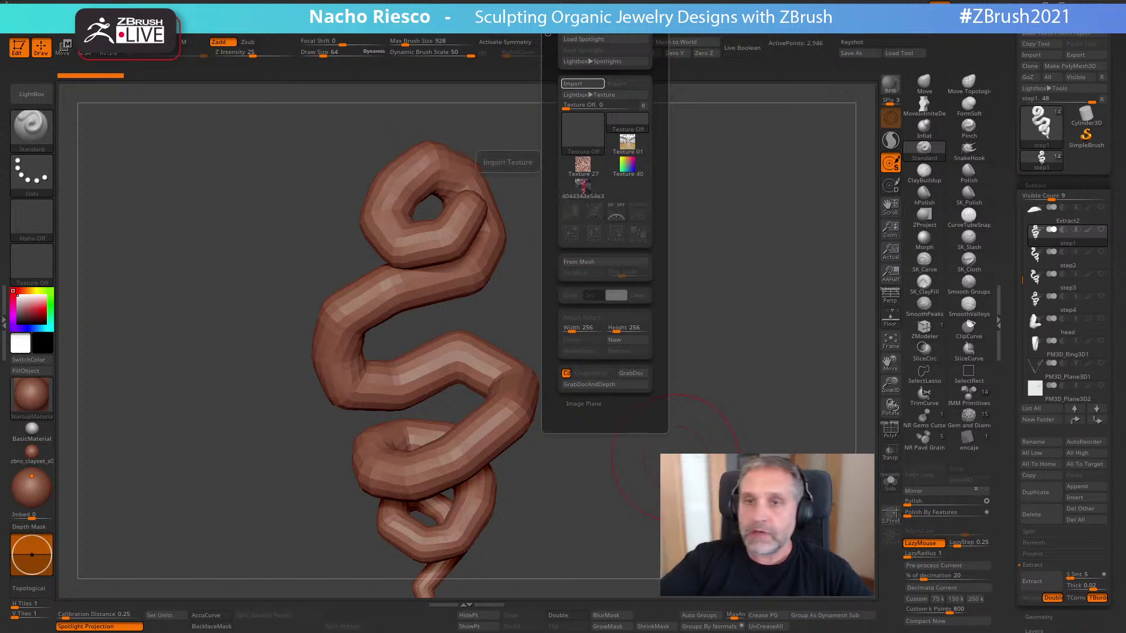
left_click(584, 189)
left_click(639, 213)
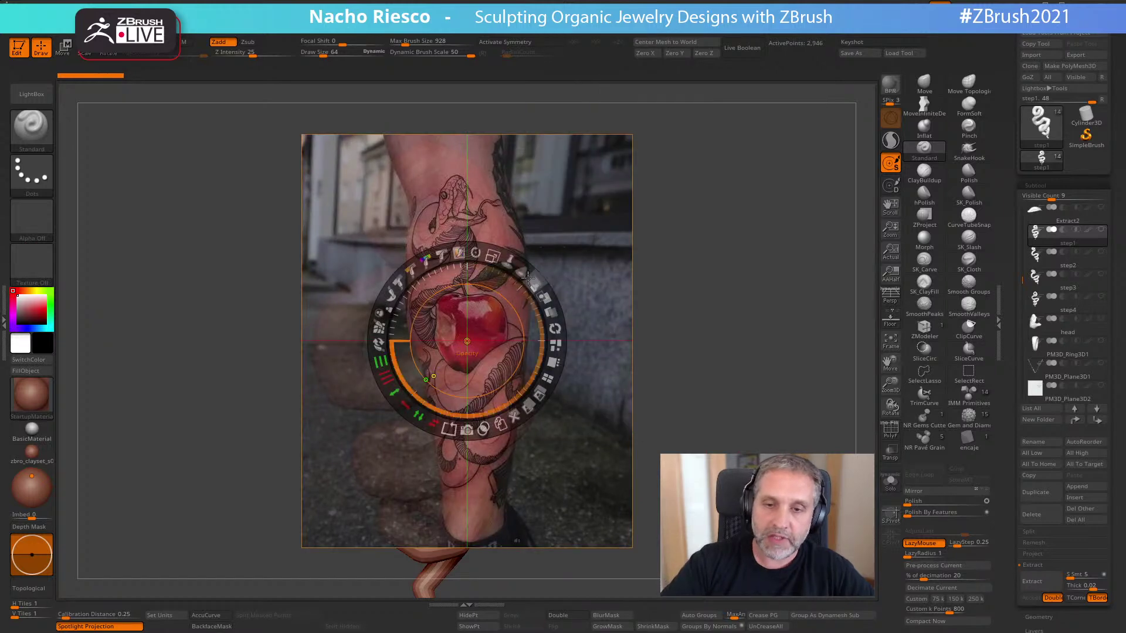
left_click_drag(504, 310, 199, 232)
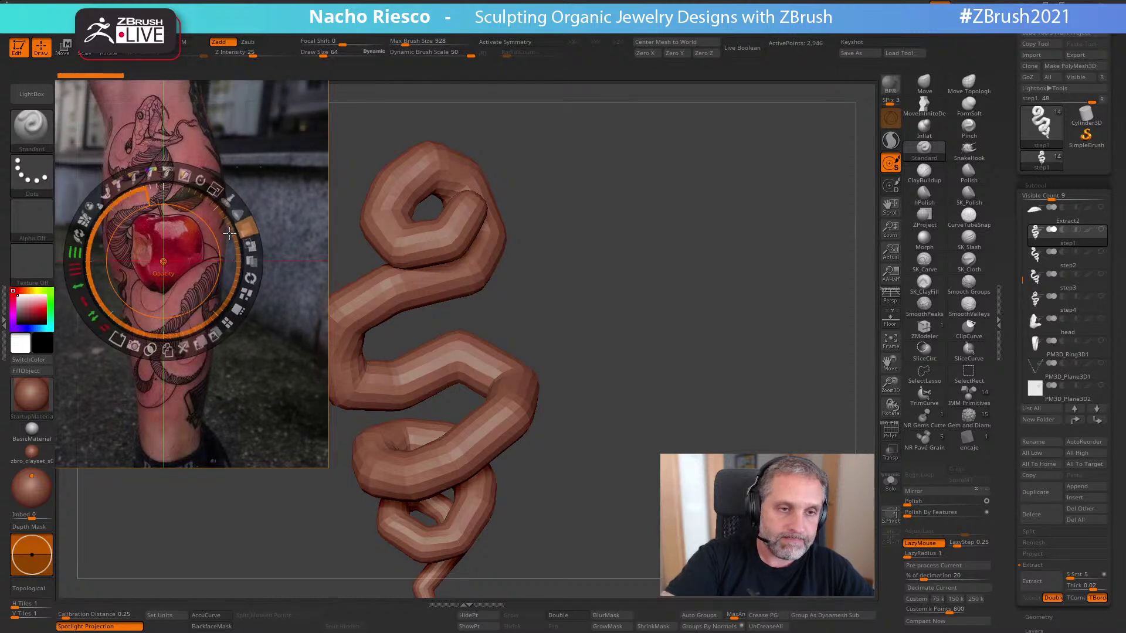
left_click_drag(155, 173, 121, 166)
left_click_drag(200, 235, 168, 459)
key("z")
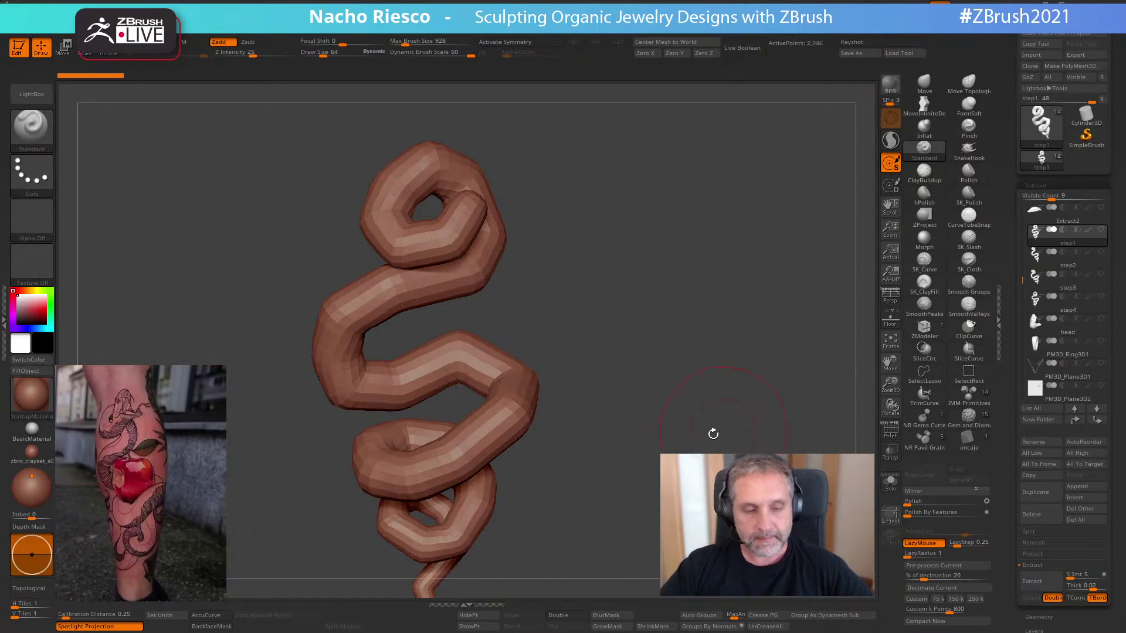
- Switch the step1 snake from its skin preview to its editable ZSphere chain, with the whole body in frame
left_click_drag(725, 428, 756, 432, "alt")
key("a")
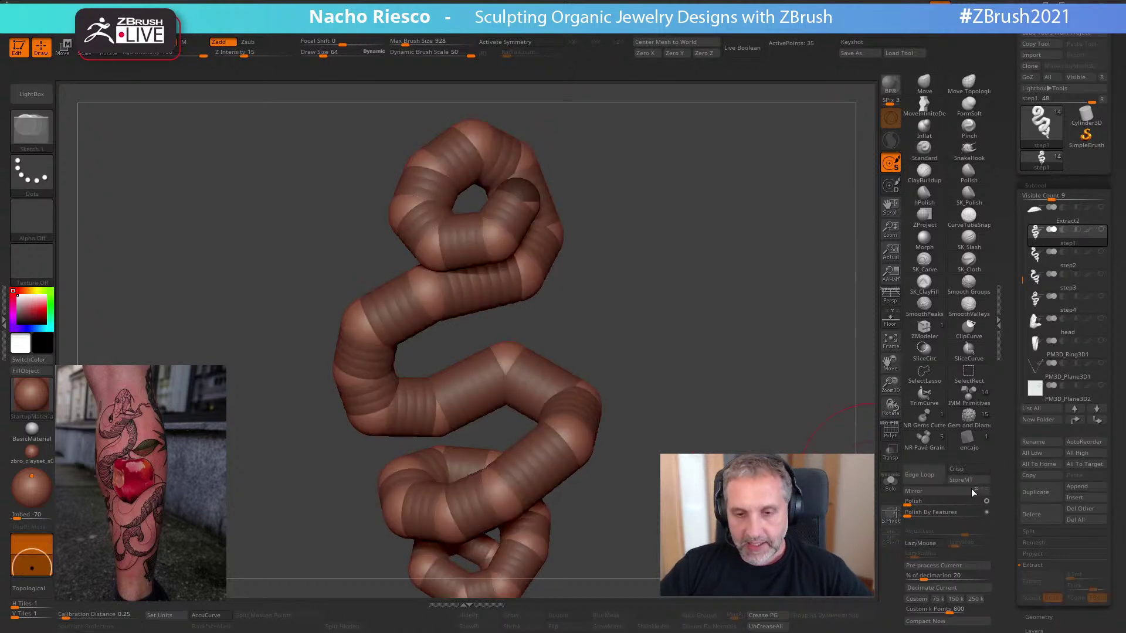
left_click_drag(733, 528, 725, 478, "alt")
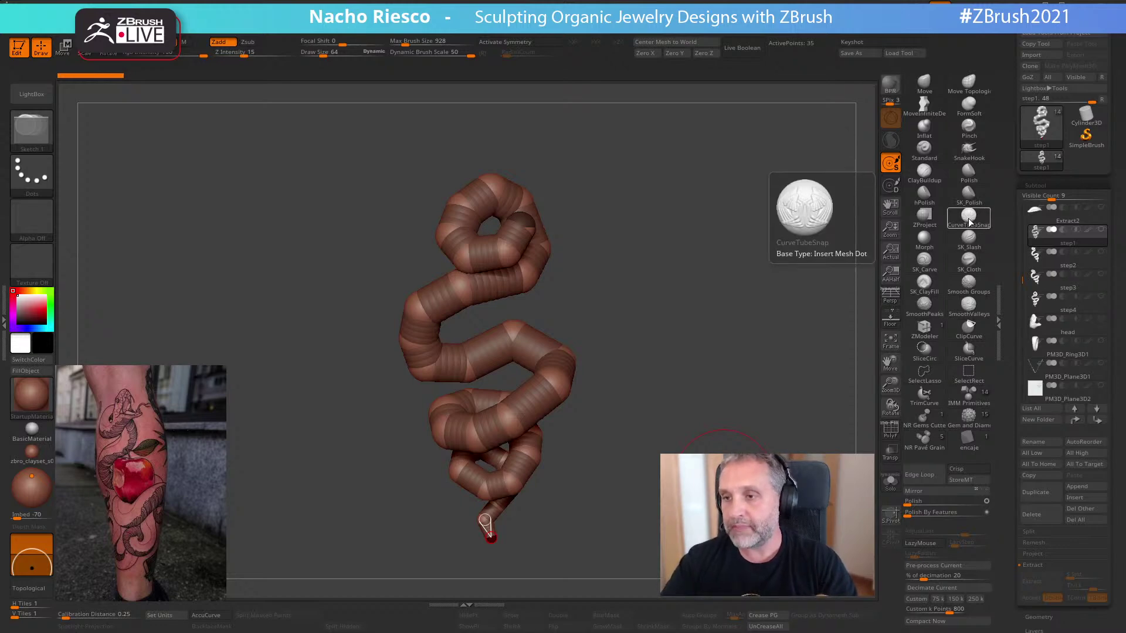
left_click(1039, 123)
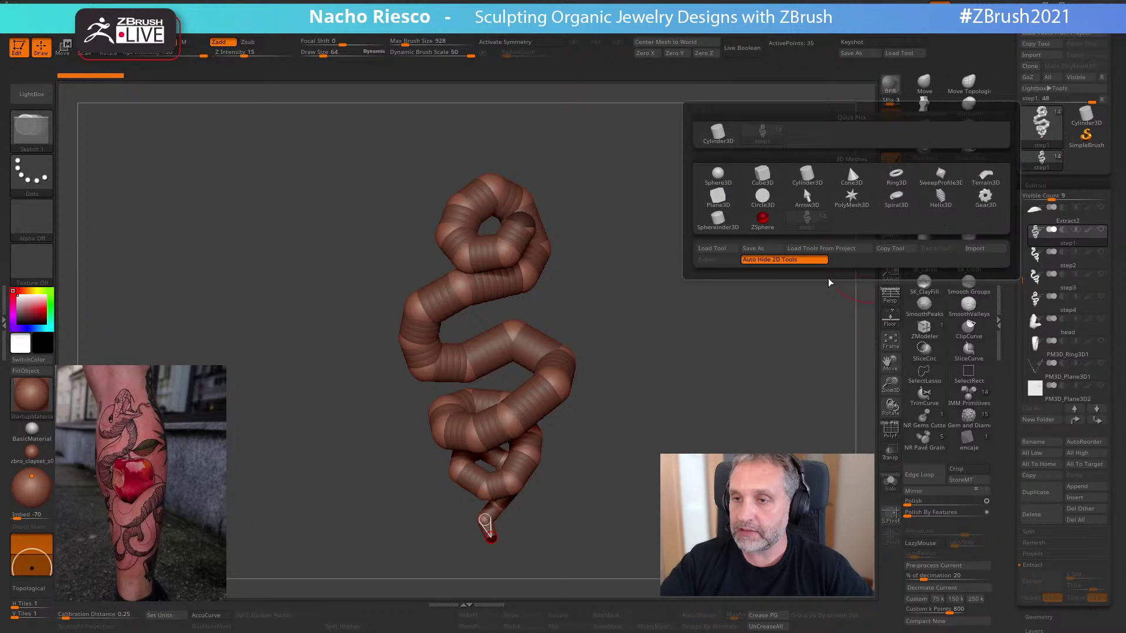
mouse_move(973, 224)
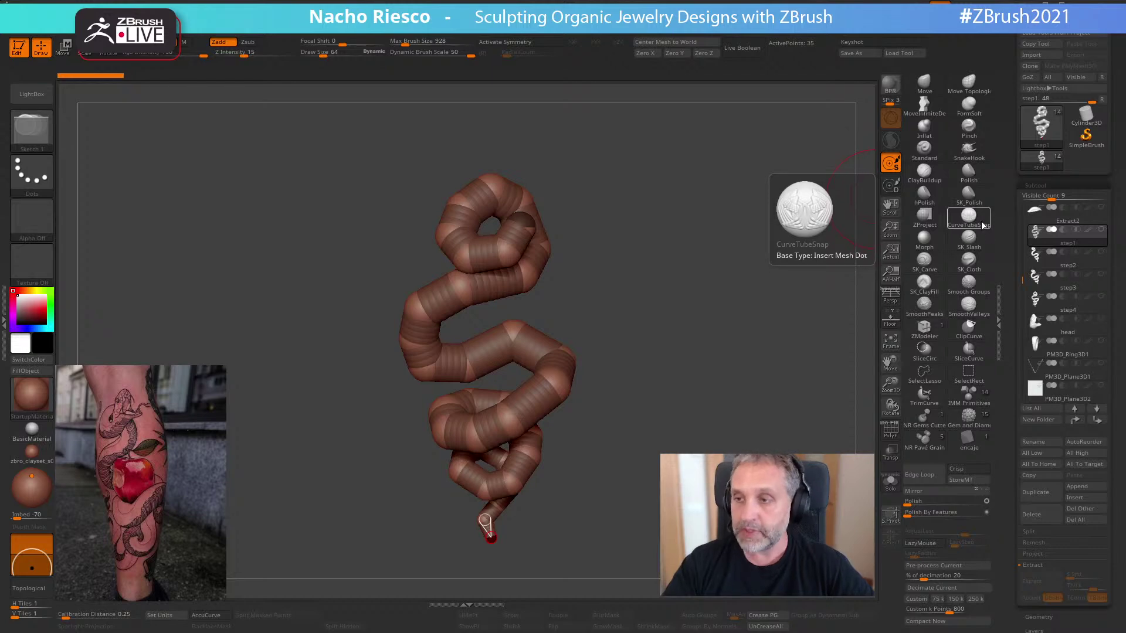
left_click(981, 225)
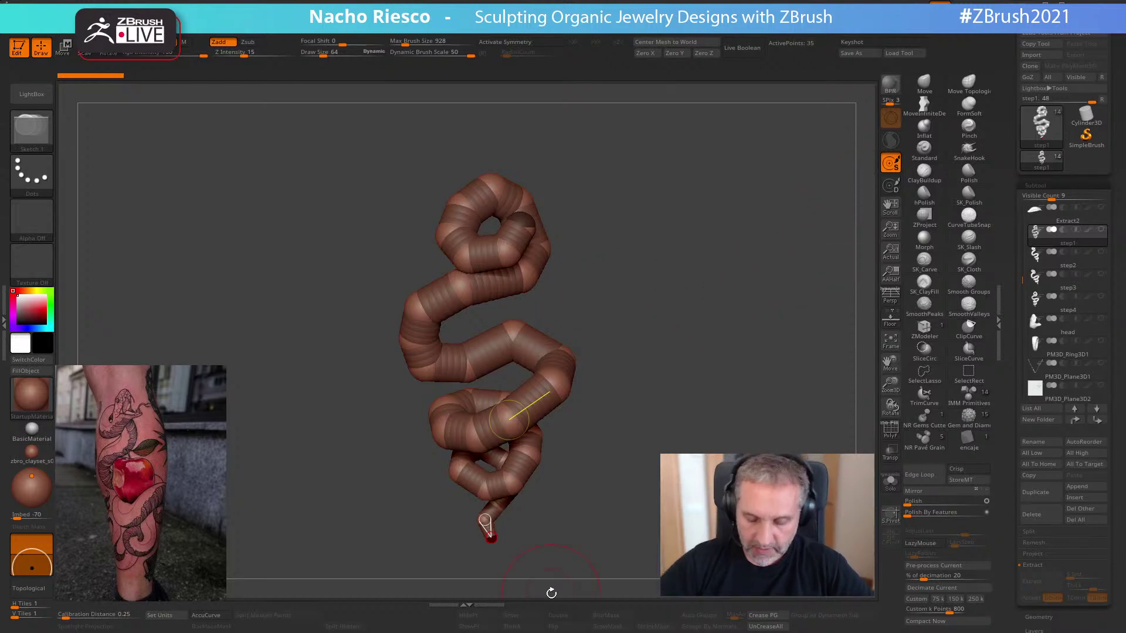
key("b")
left_click(36, 135)
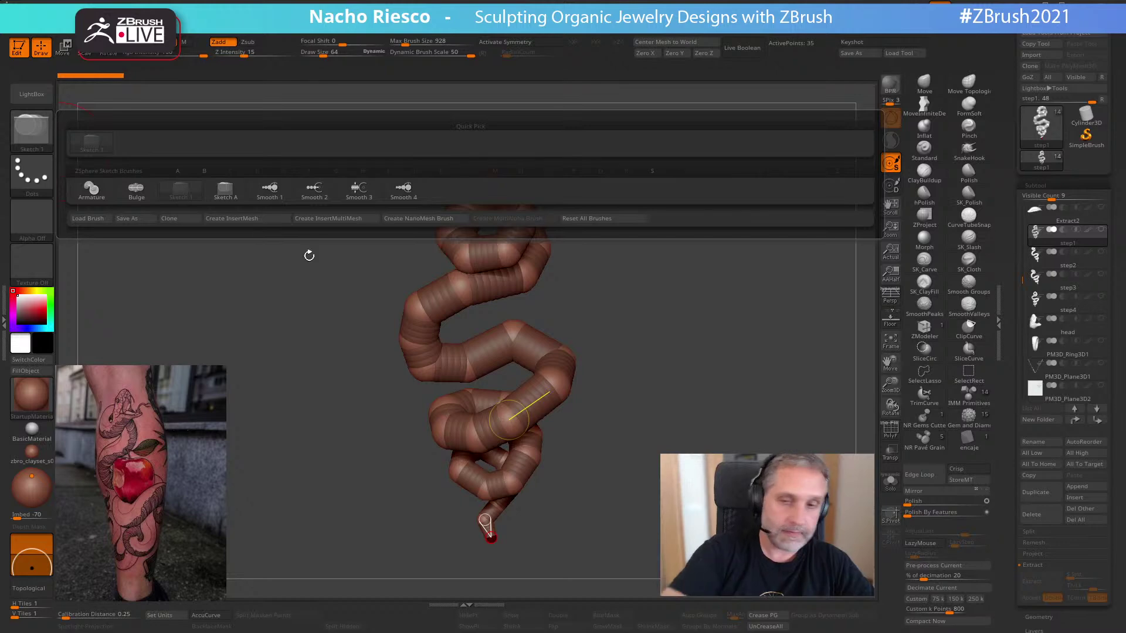
- Create a Plane3D as a separate tool and convert it to a PolyMesh3D
left_click(1086, 116)
left_click(1044, 126)
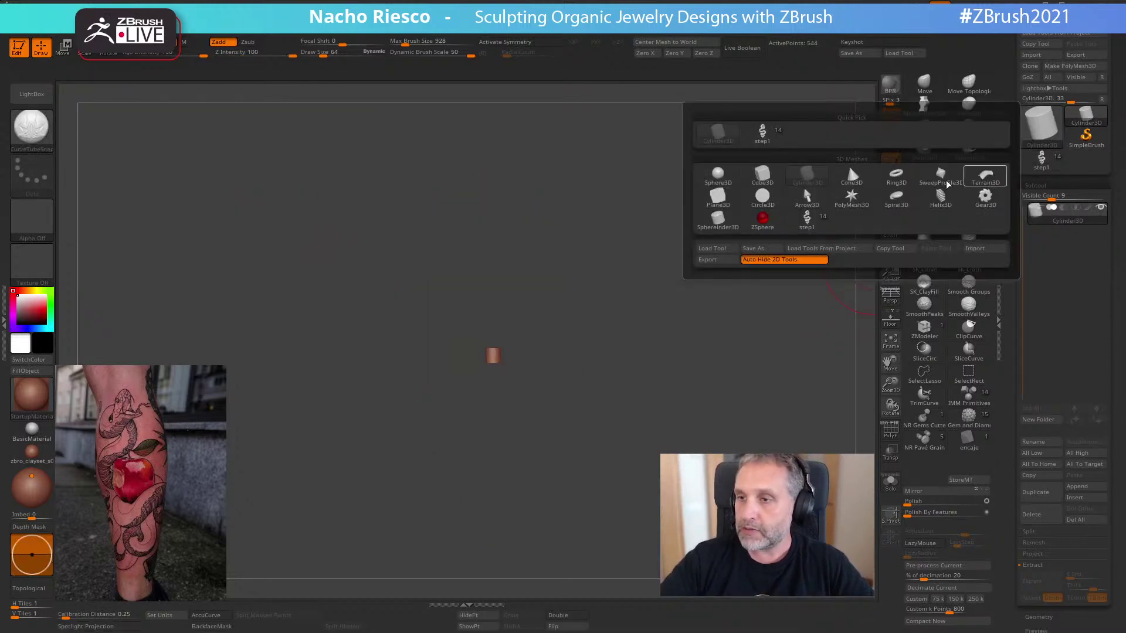
left_click(716, 220)
right_click_drag(716, 353, 712, 516, "ctrl")
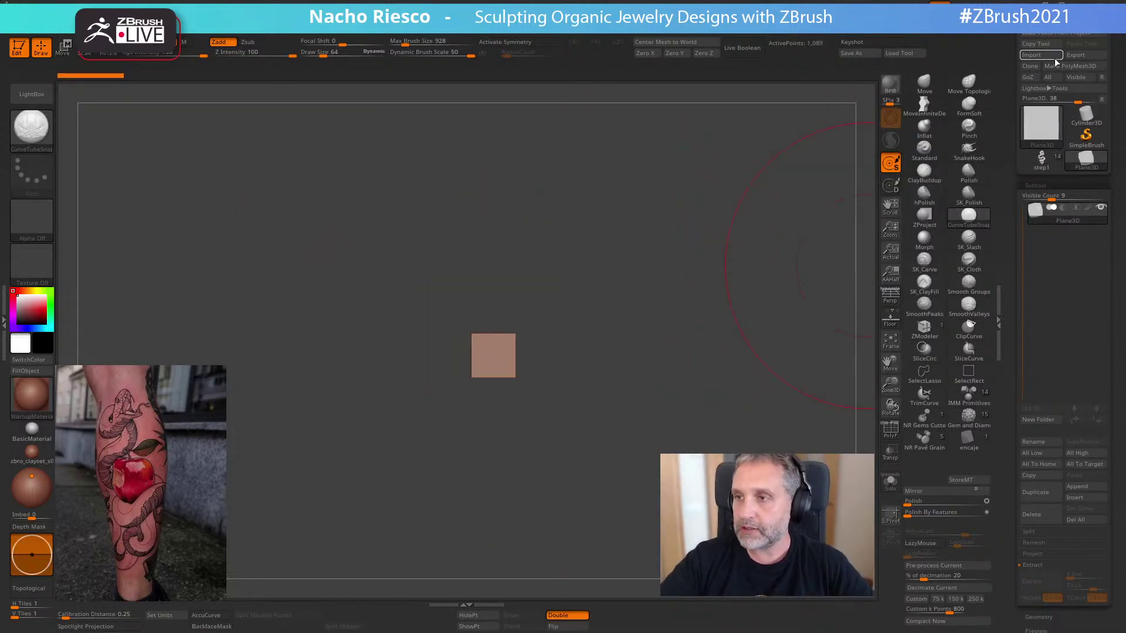
left_click(1085, 67)
right_click_drag(703, 310, 697, 457, "ctrl")
right_click_drag(721, 350, 714, 478, "ctrl")
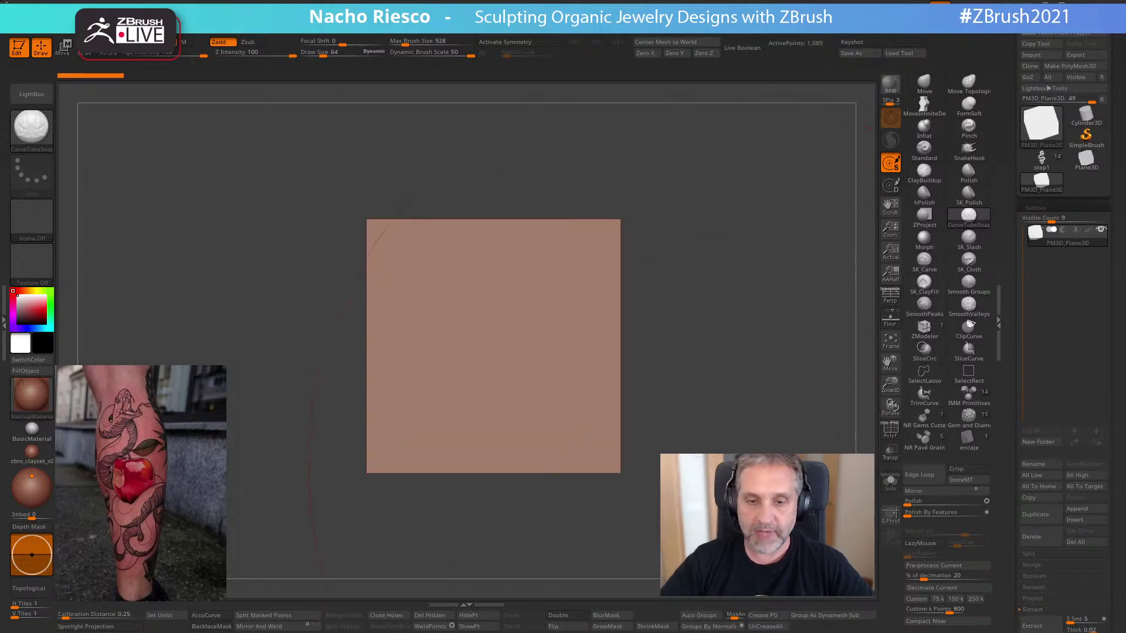
- Choose the CurveTubeSnap brush with a draw size of about 1.46, and draw a winding snake-shaped tube across the plane
left_click(33, 122)
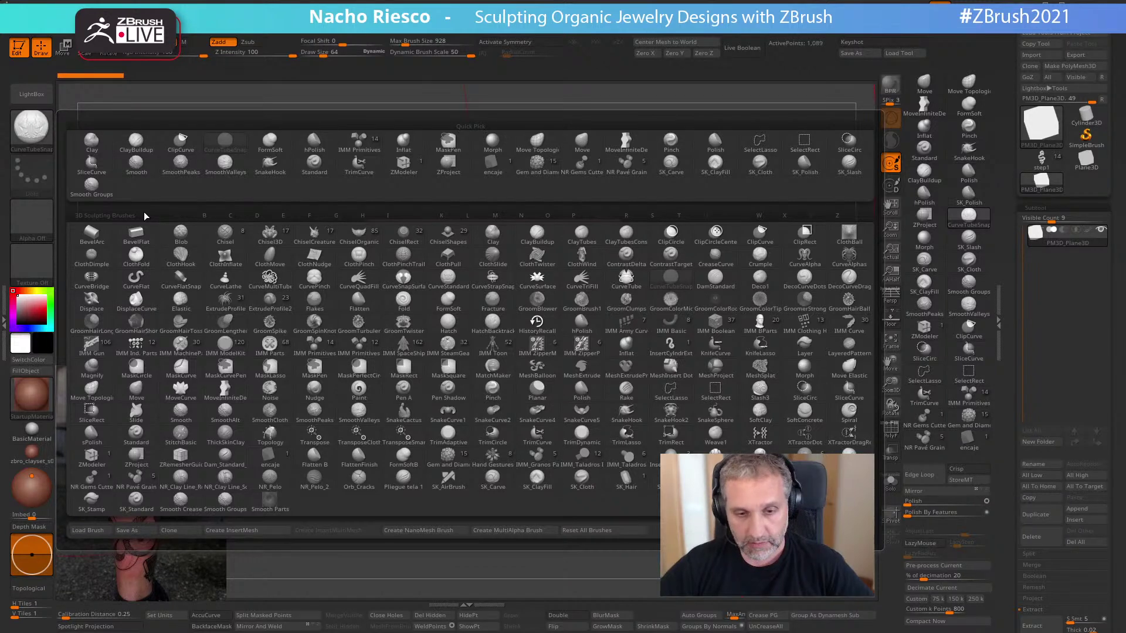
key("c")
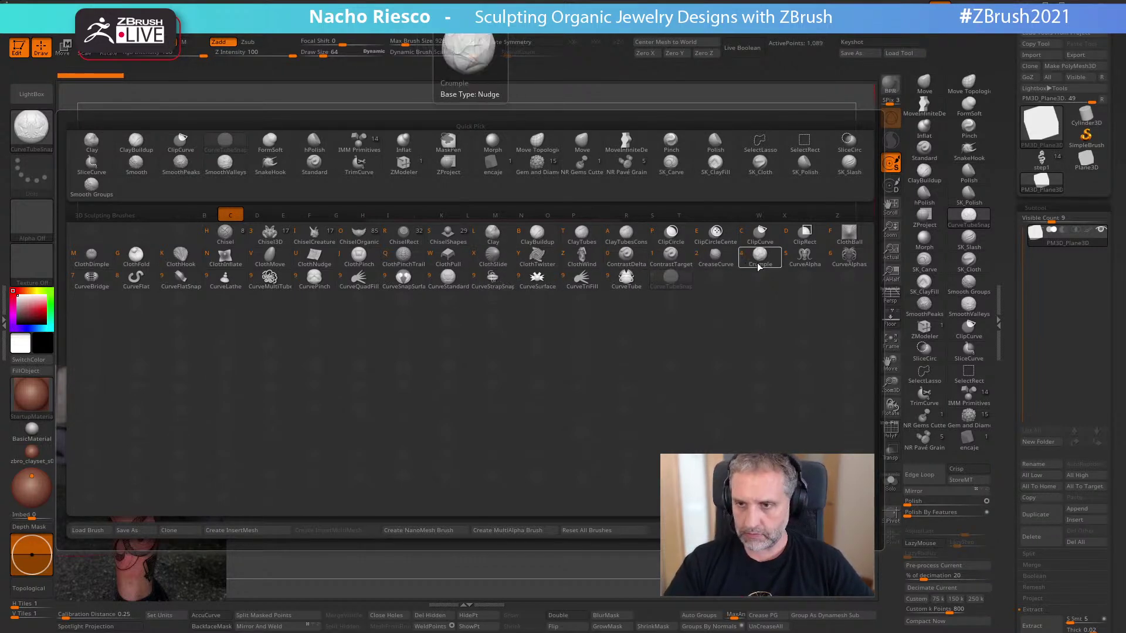
left_click(677, 292)
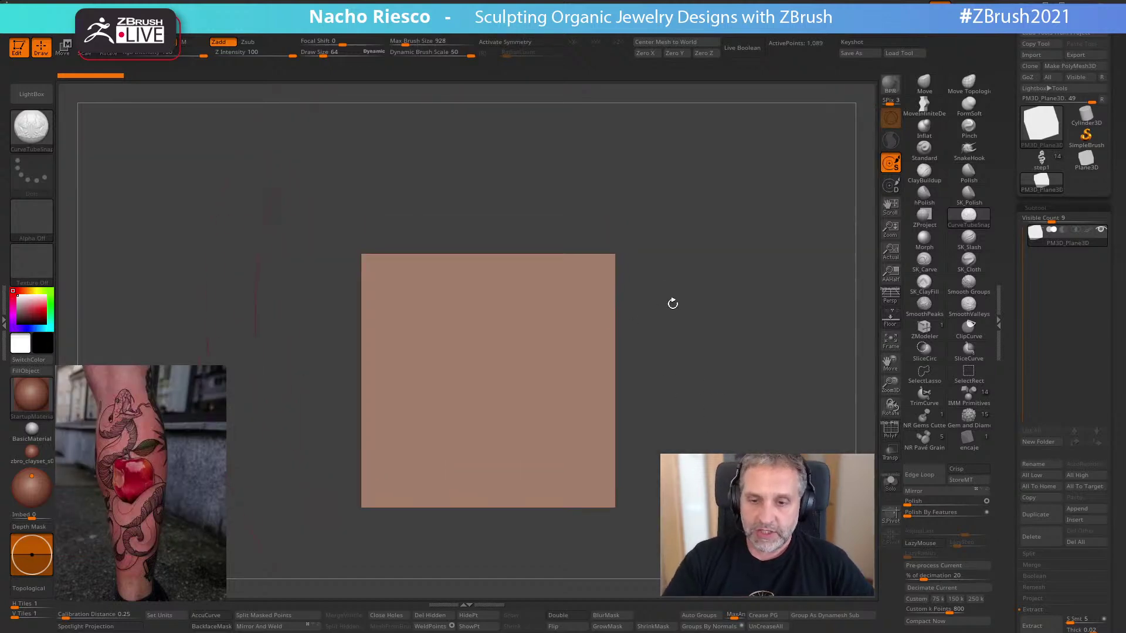
key("s")
left_click_drag(589, 302, 562, 306)
left_click_drag(684, 261, 686, 292, "alt")
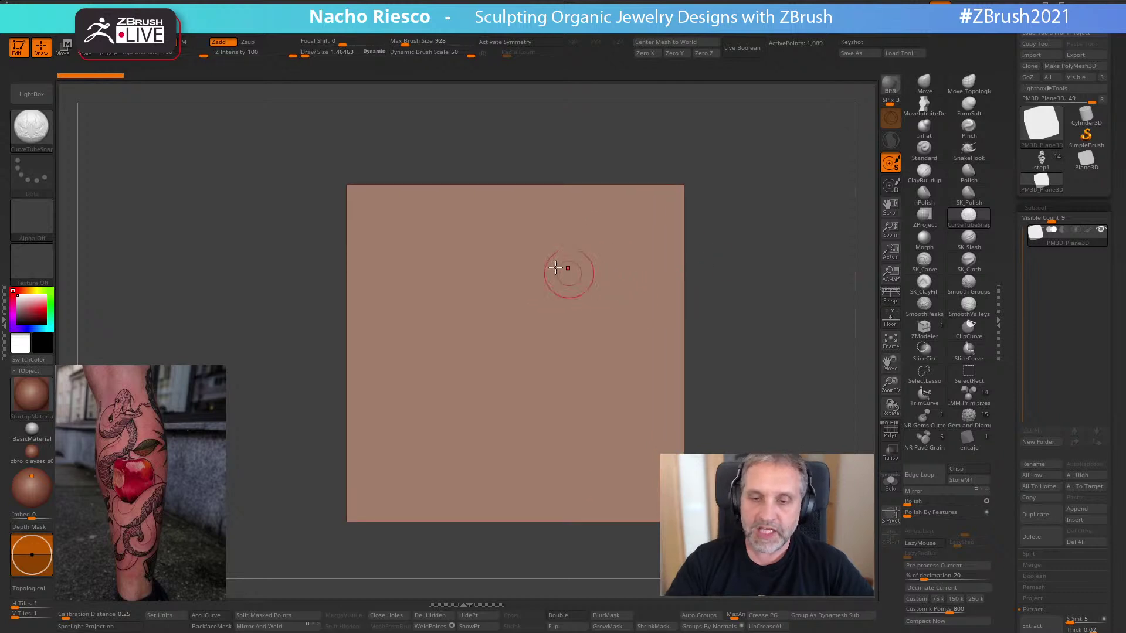
mouse_move(572, 245)
left_mouse_down()
mouse_move(561, 231)
mouse_move(497, 298)
mouse_move(610, 372)
mouse_move(435, 385)
mouse_move(550, 487)
mouse_move(485, 446)
mouse_move(500, 459)
left_mouse_up()
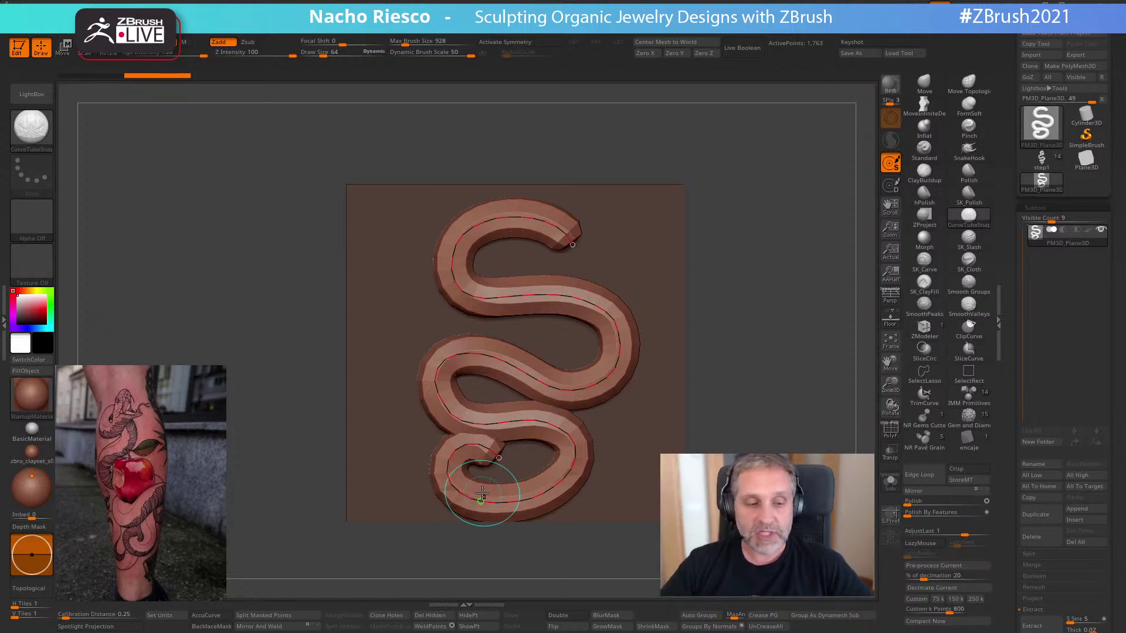
- Return to the step1 ZSphere snake tool and frame the whole body
left_click(1042, 158)
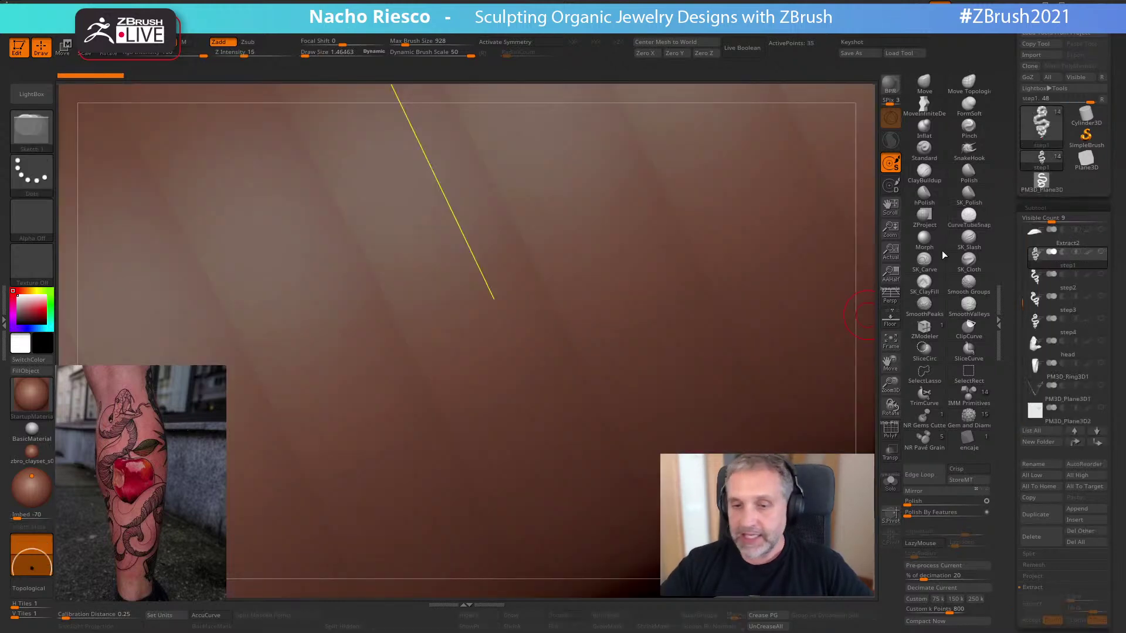
left_click(890, 340)
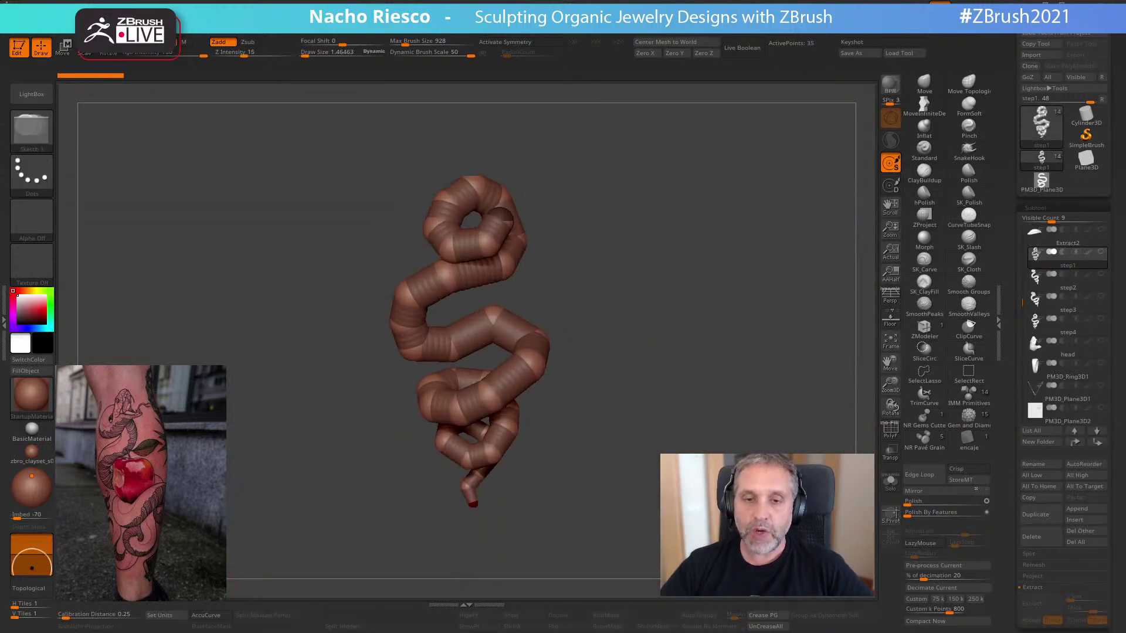
left_click_drag(674, 375, 688, 427, "alt")
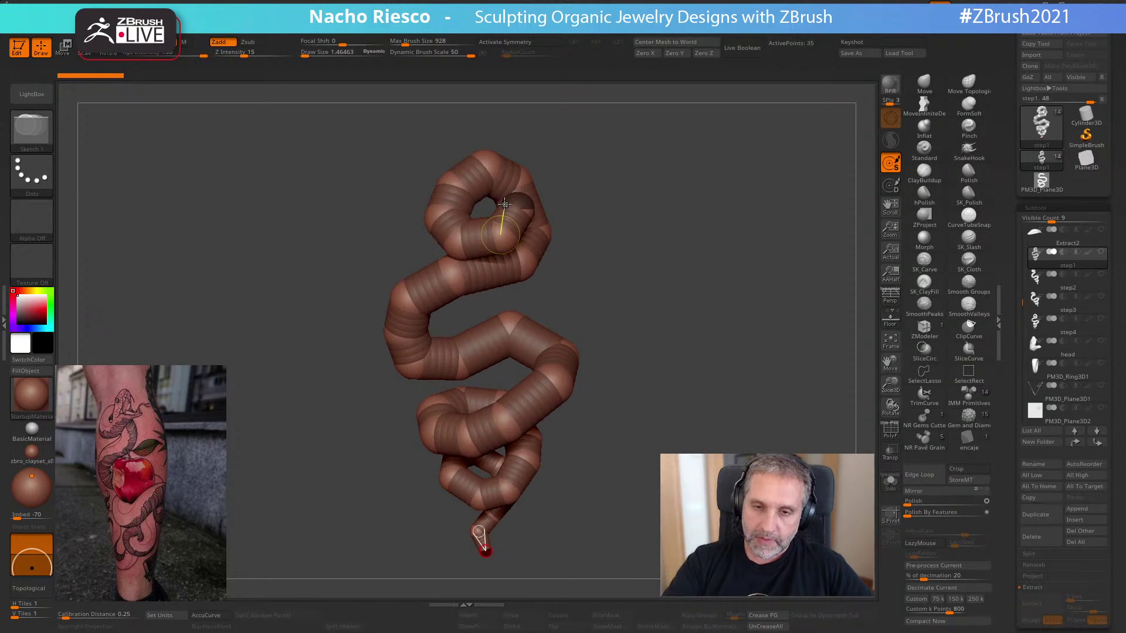
- Inspect the snake's coils from the side and front, and add one ZSphere at the tip of its tail
left_click_drag(587, 263, 677, 450)
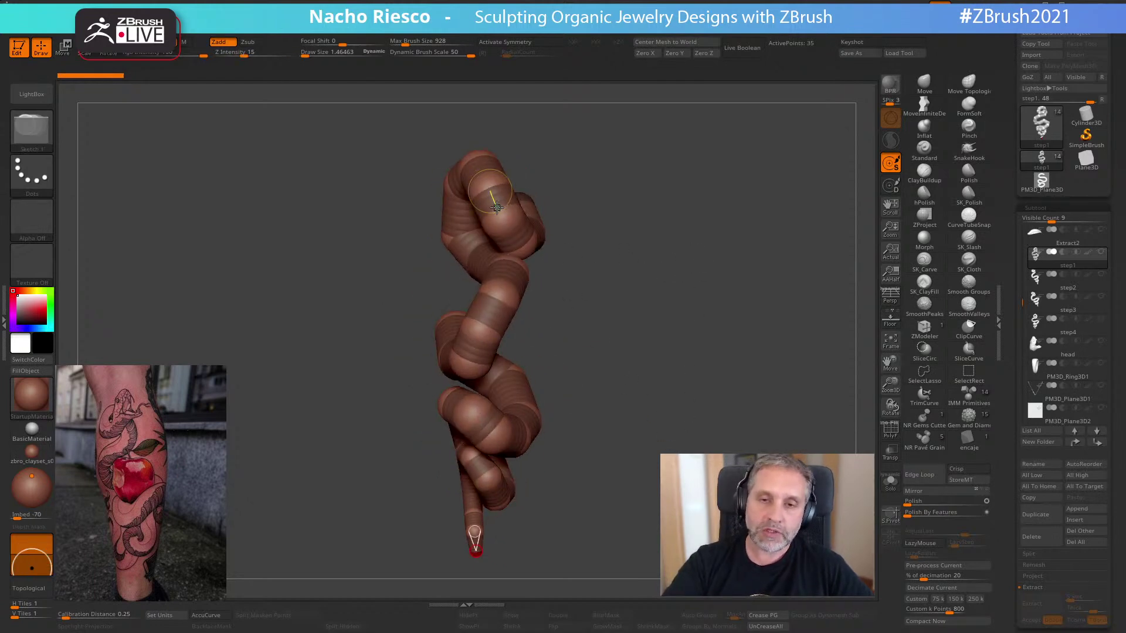
left_click_drag(683, 317, 701, 481)
mouse_move(722, 378)
left_mouse_down("shift")
mouse_move(719, 429)
mouse_move(719, 332)
mouse_move(717, 398)
left_mouse_up("shift")
left_click_drag(497, 538, 567, 501)
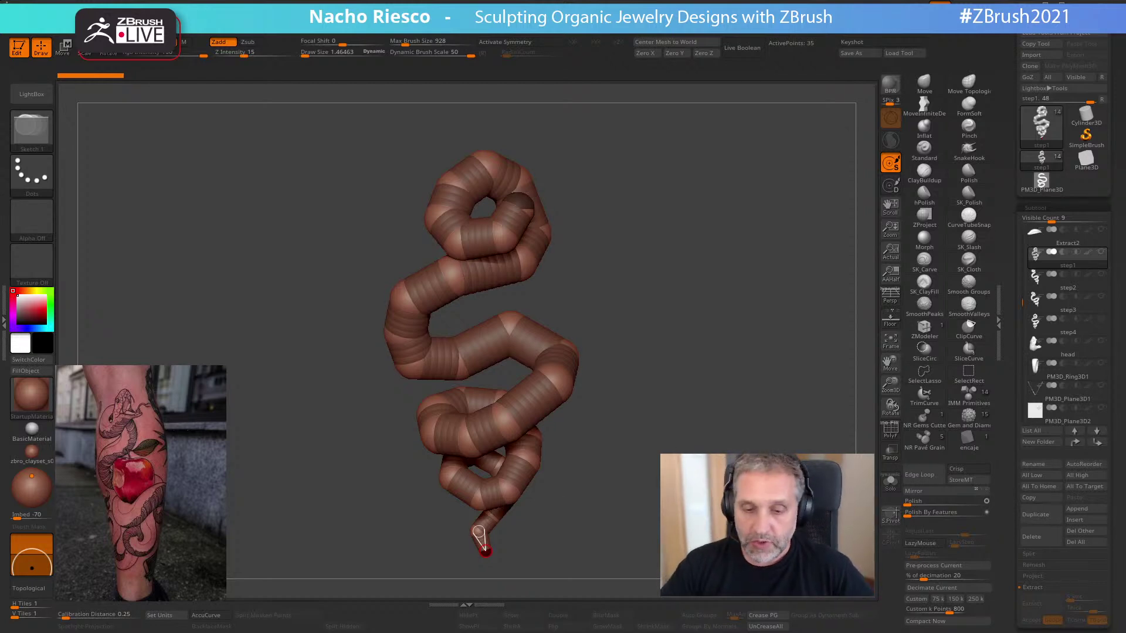
left_click(485, 551)
left_click_drag(688, 464, 646, 509, "alt")
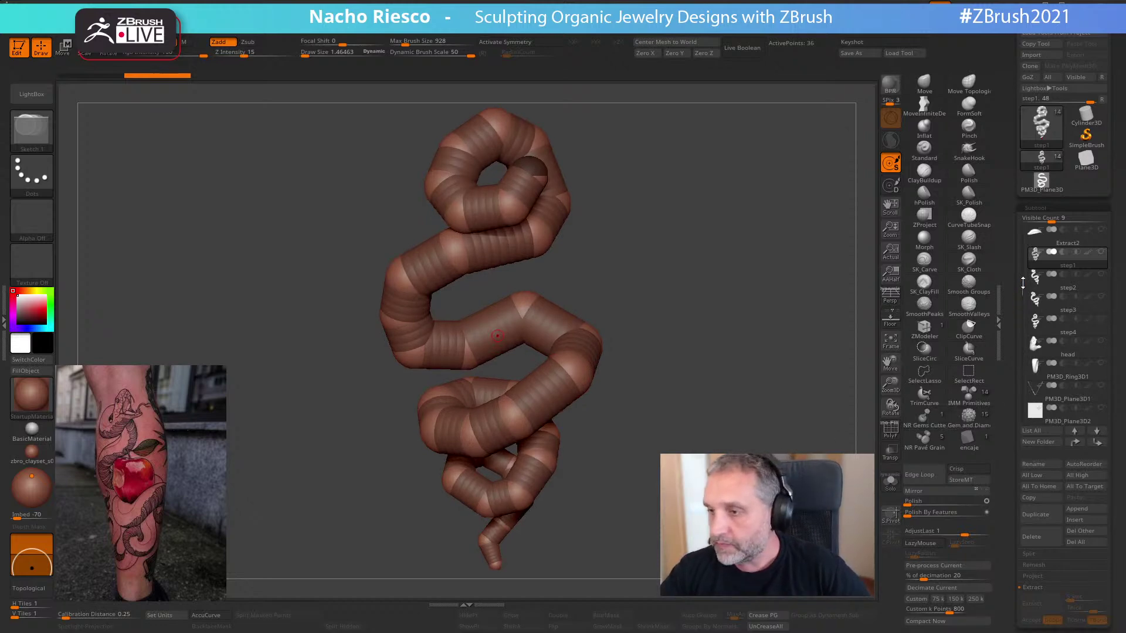
- Select the apple subtool Snake Pendant_1, show the step1 ZSphere snake with it, and view how the coils wrap around the apple
scroll(1052, 273, "up", 3)
left_click(1061, 238)
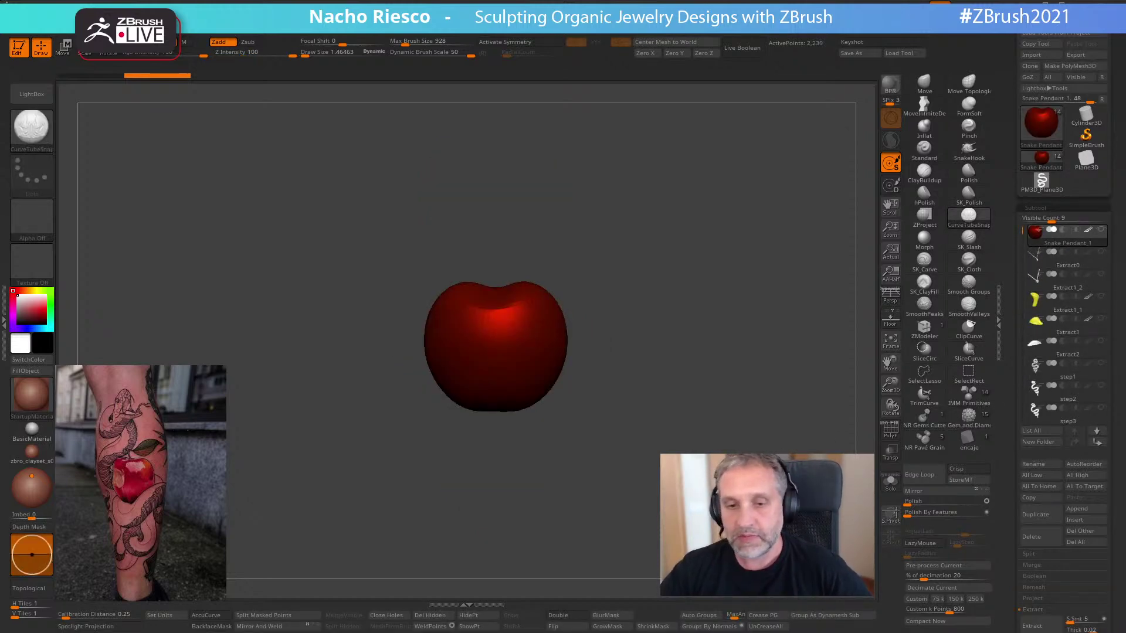
left_click(1101, 363)
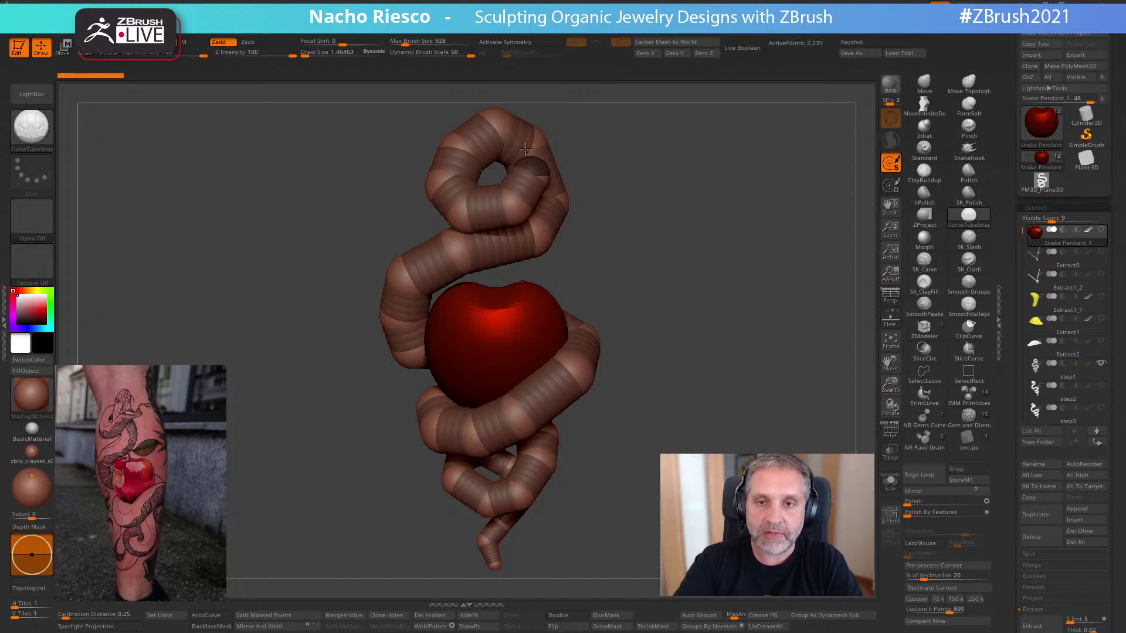
left_click_drag(714, 281, 679, 342, "alt")
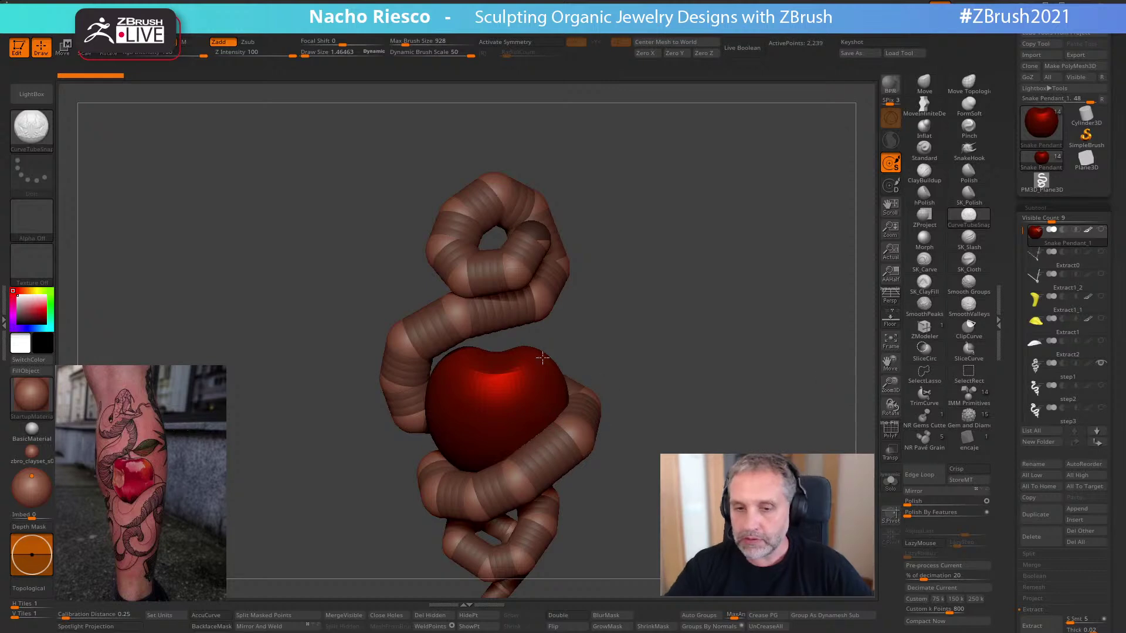
left_click_drag(624, 314, 696, 432)
- Launch the screen annotation pen so its toolbar sits over the ZBrush canvas
key("super")
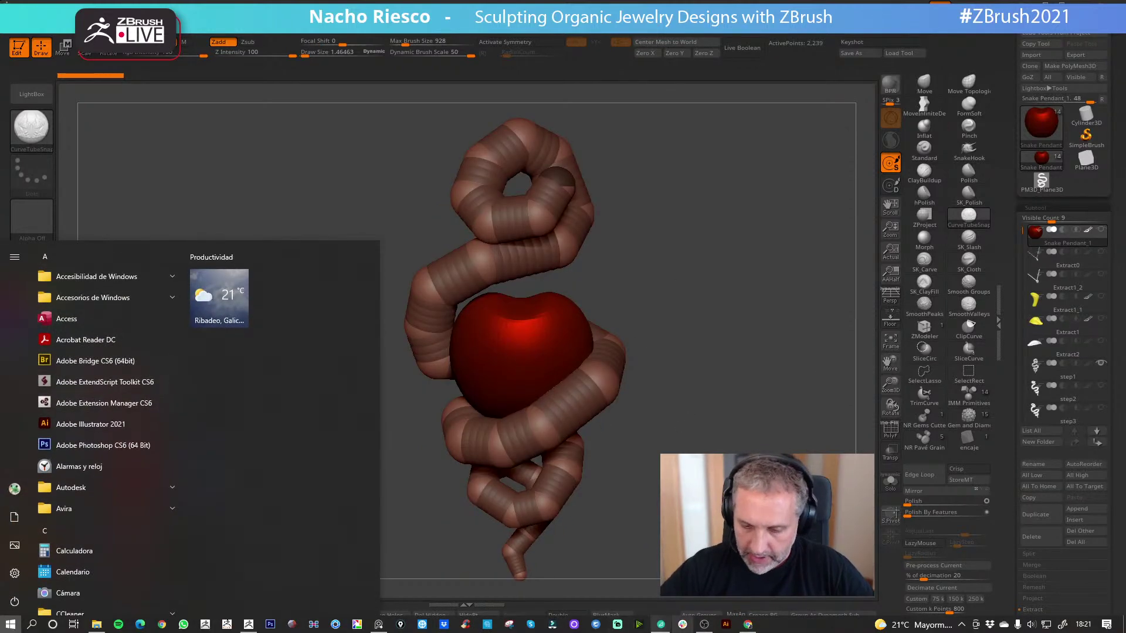
left_click(402, 624)
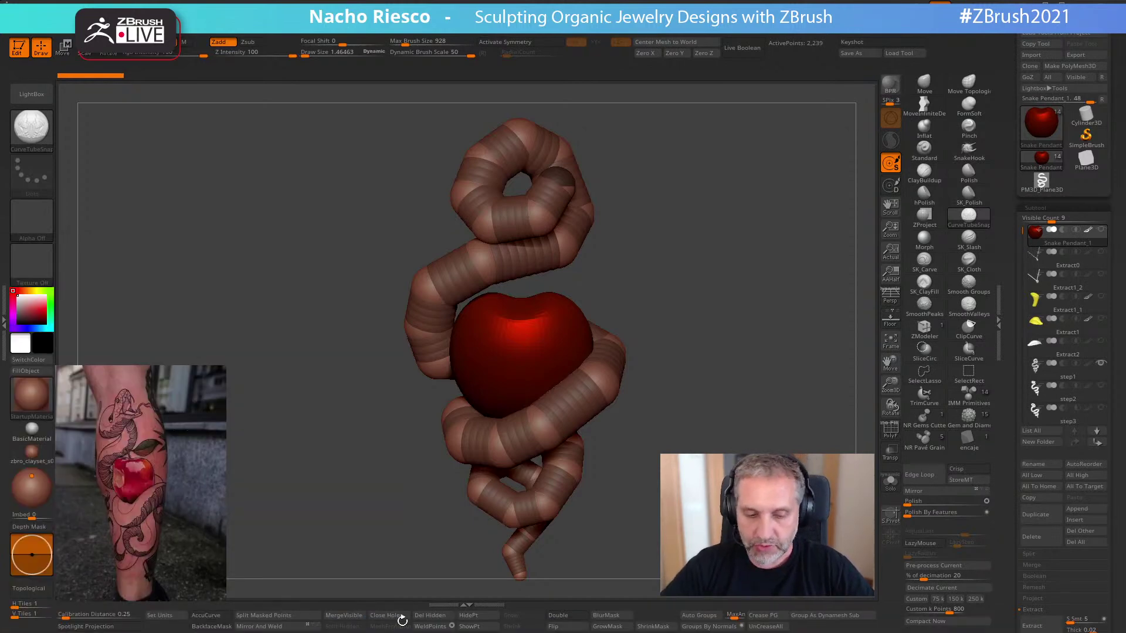
mouse_move(402, 627)
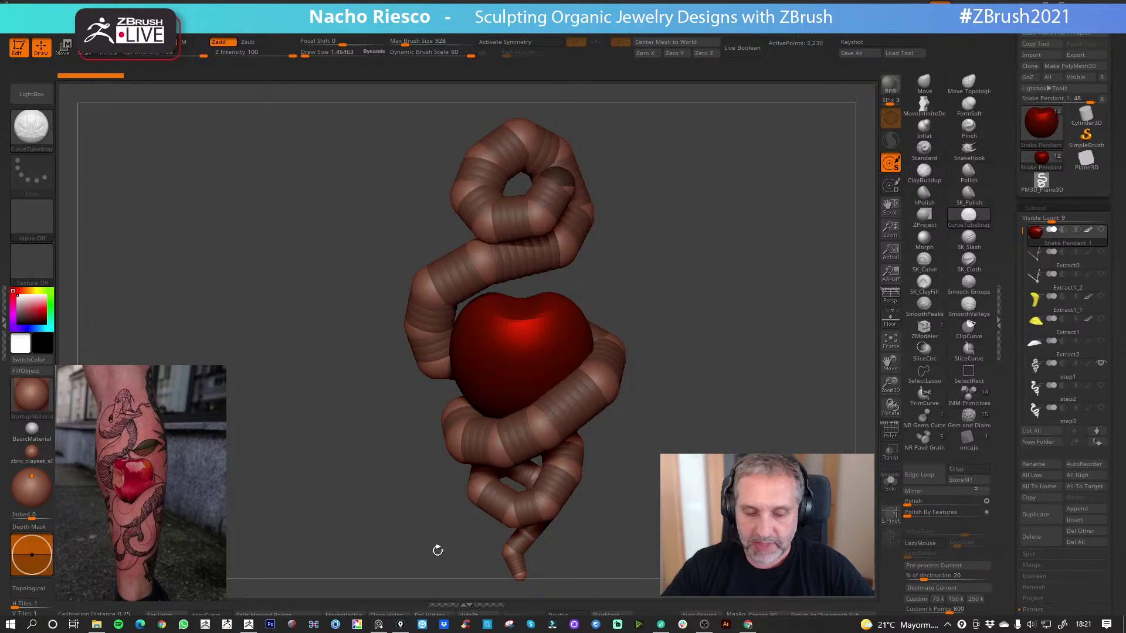
left_click(402, 626)
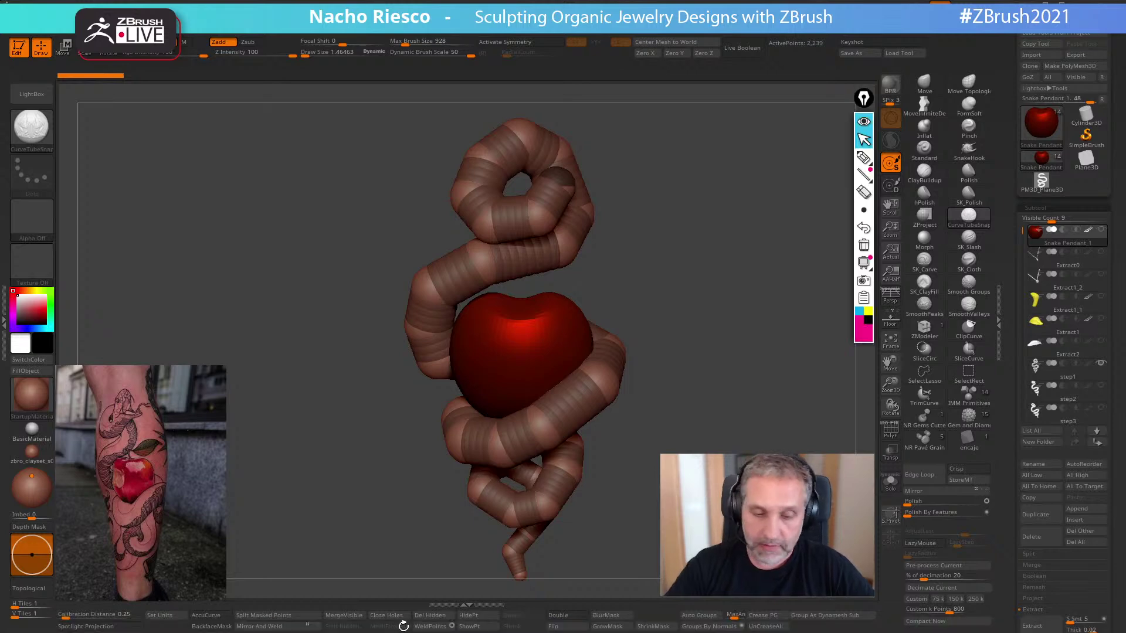
- Annotate the snake's path around the apple in front view with a pink curve and two contact marks, and clear the annotations
left_click(861, 312)
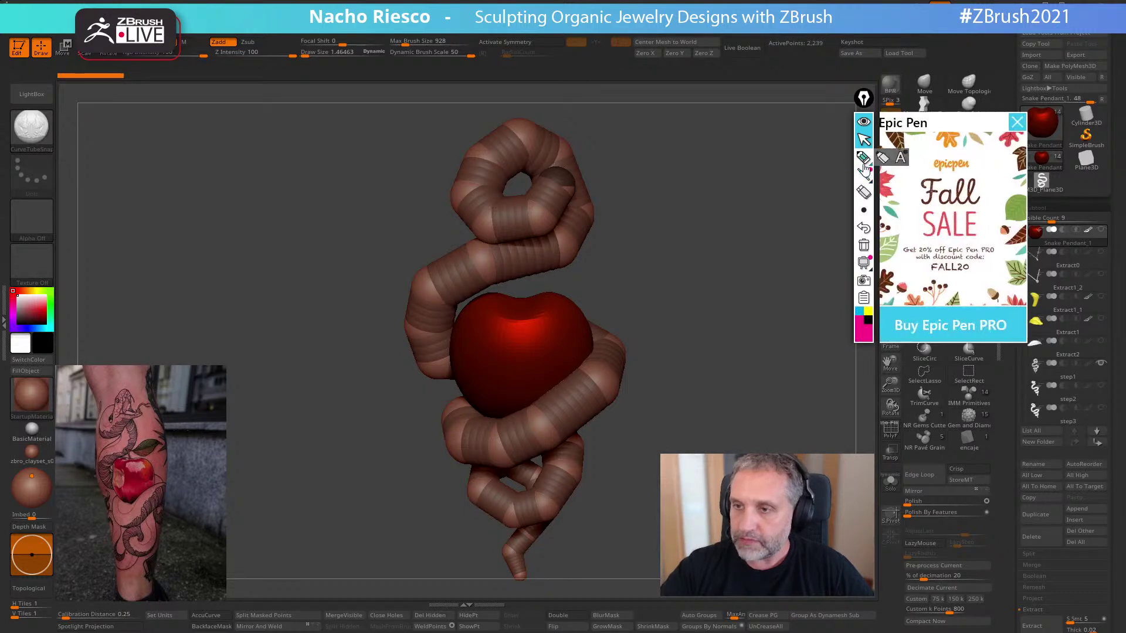
left_click(864, 157)
mouse_move(567, 233)
left_mouse_down()
mouse_move(452, 289)
mouse_move(591, 410)
mouse_move(466, 433)
left_mouse_up()
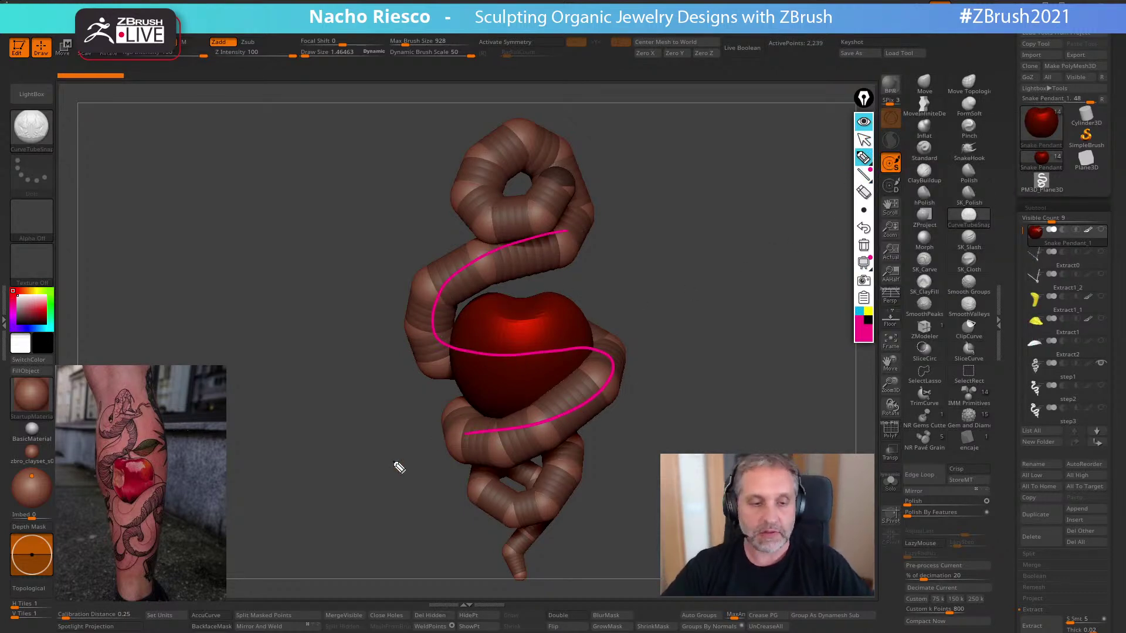
left_click(579, 368)
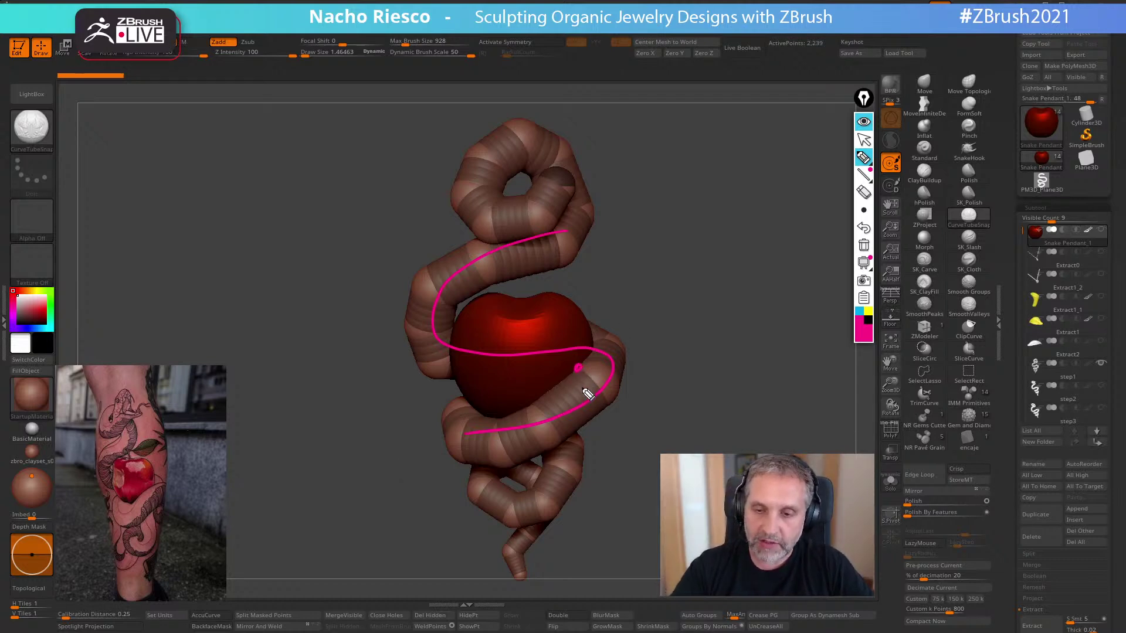
left_click_drag(448, 335, 451, 334)
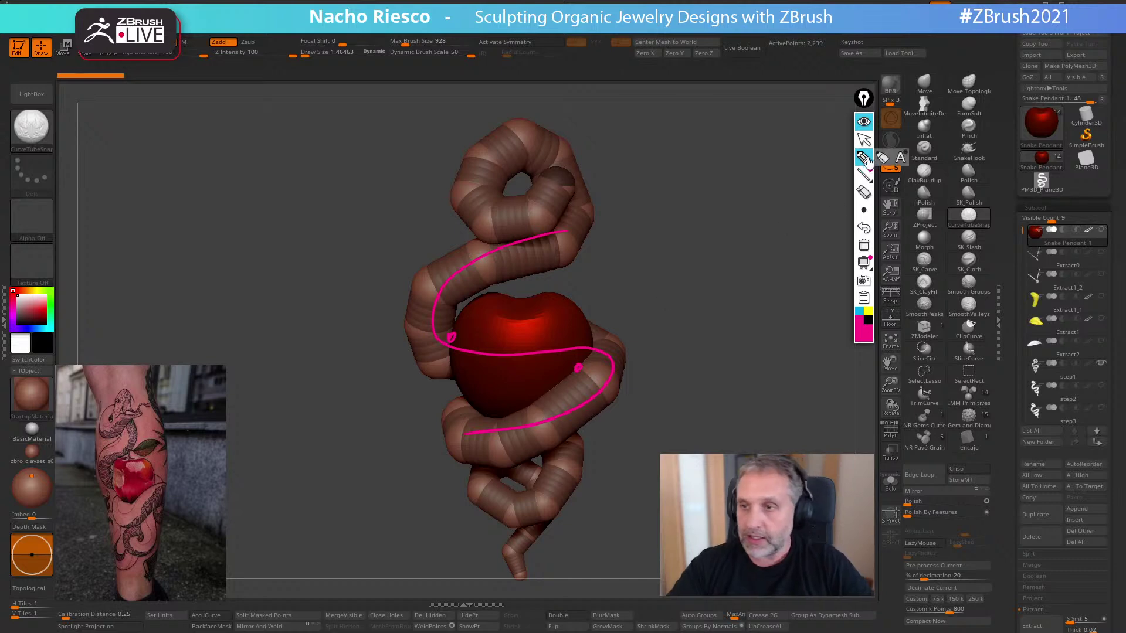
left_click(864, 245)
- From the side view, annotate the snake's path past the apple with a pink curve and two marks, and clear the annotations
left_click(864, 139)
mouse_move(737, 359)
left_mouse_down()
mouse_move(684, 389)
mouse_move(684, 404)
mouse_move(702, 394)
left_mouse_up()
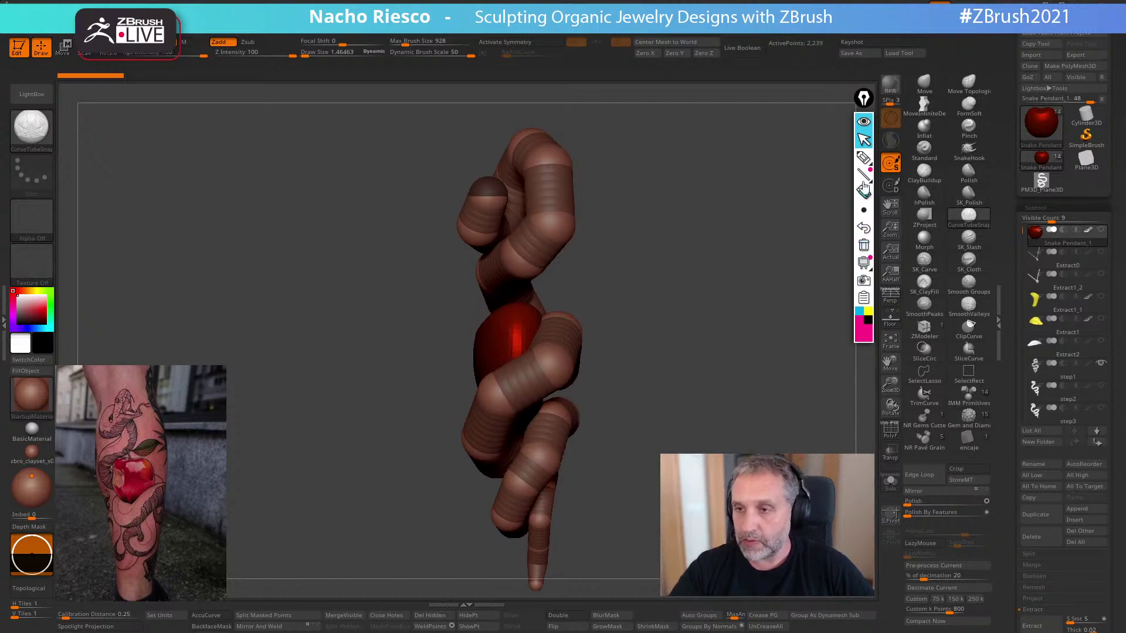
left_click(863, 157)
mouse_move(509, 266)
left_mouse_down()
mouse_move(561, 330)
mouse_move(494, 426)
left_mouse_up()
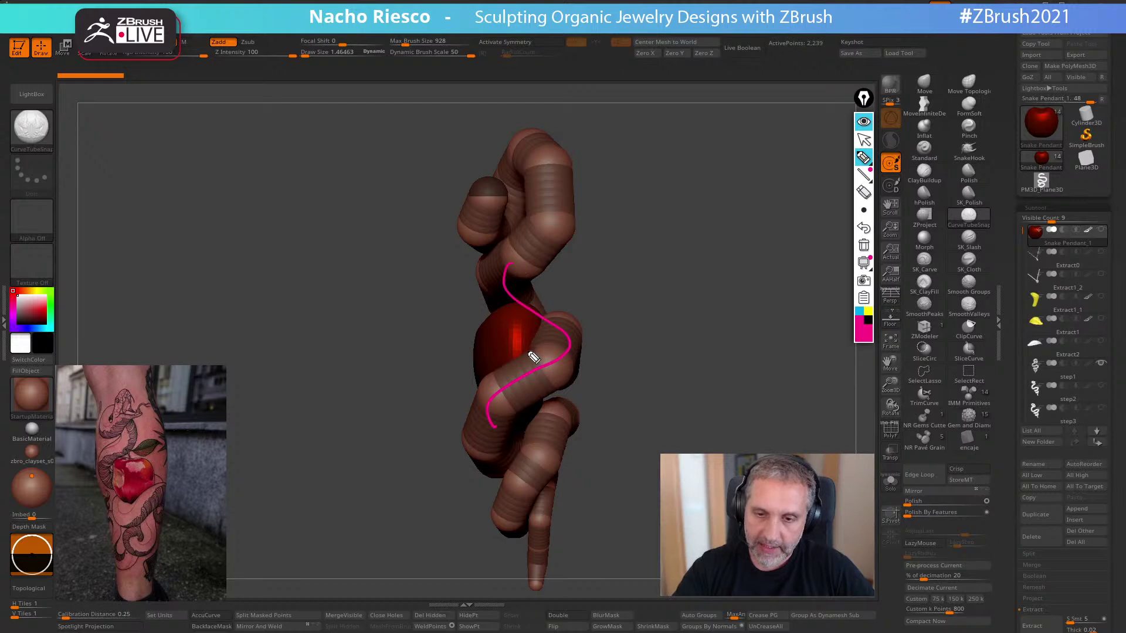
left_click(538, 329)
left_click(472, 396)
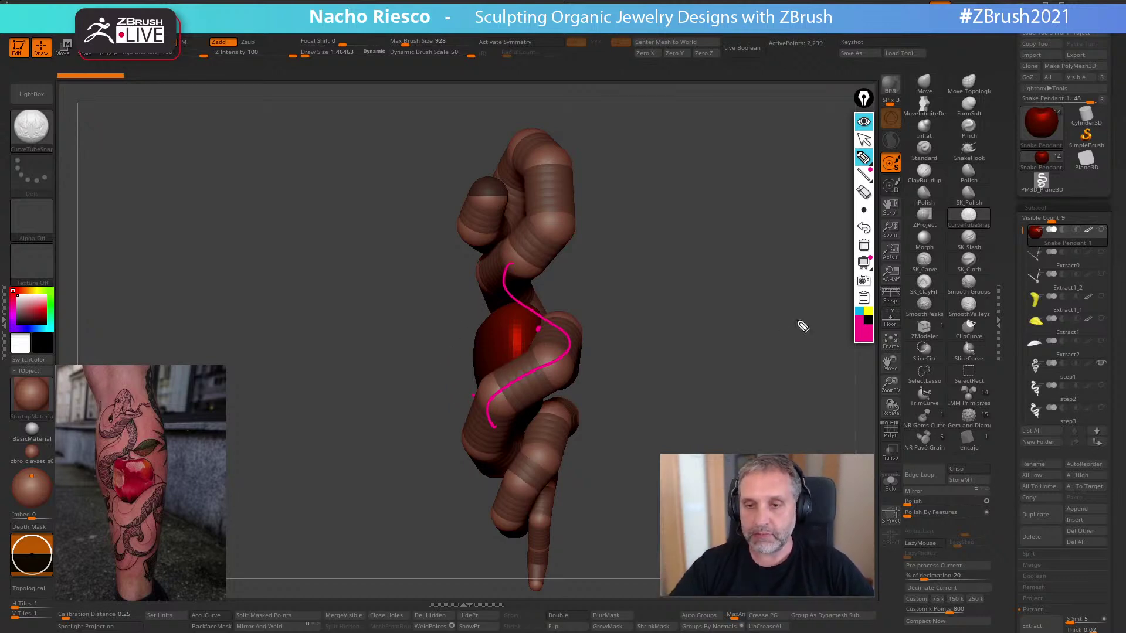
left_click(864, 246)
left_click_drag(697, 401, 753, 389)
left_click(864, 247)
- Leave the annotation pen and view the ZSphere snake with the apple from the front at full length
left_click(864, 141)
mouse_move(705, 333)
left_mouse_down()
mouse_move(674, 367)
mouse_move(631, 458)
mouse_move(588, 503)
left_mouse_up()
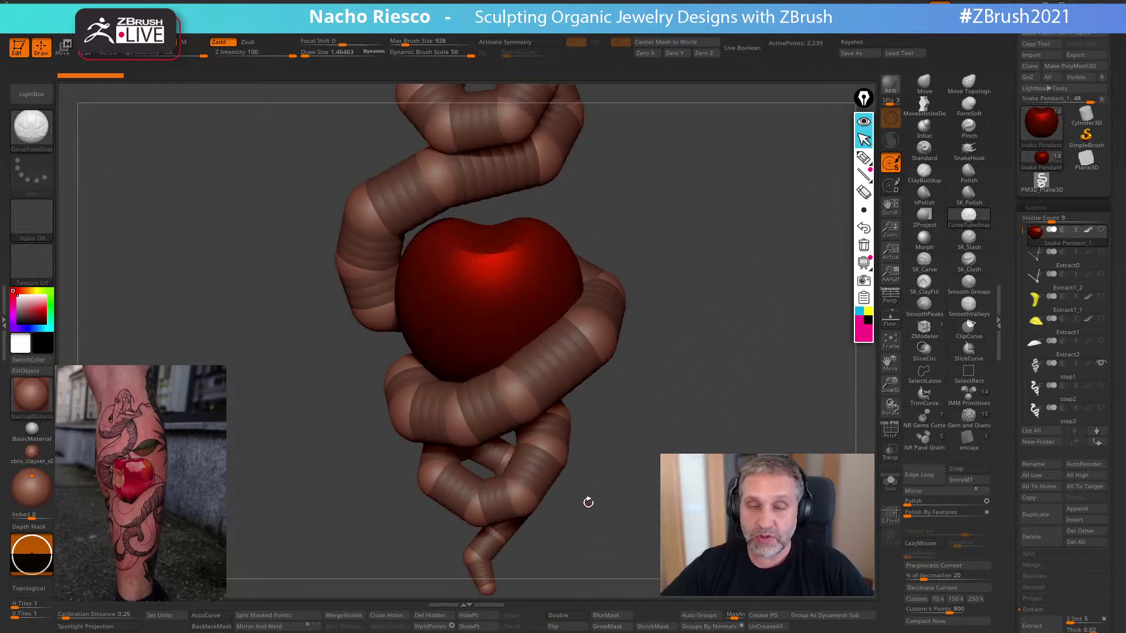
left_click_drag(588, 503, 568, 586)
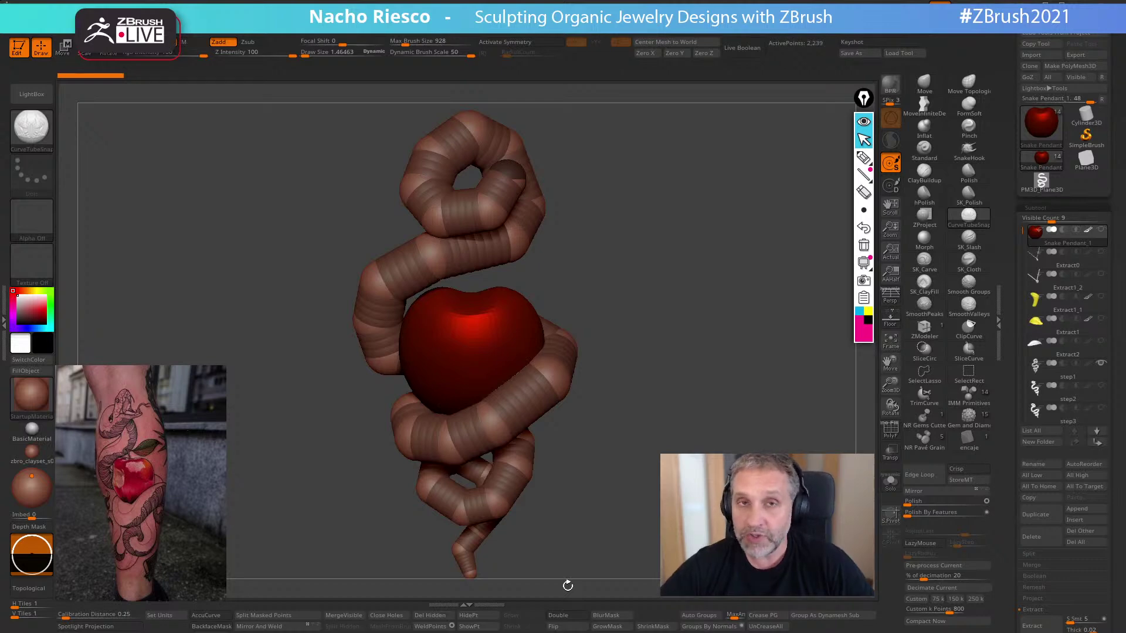
left_click(39, 559)
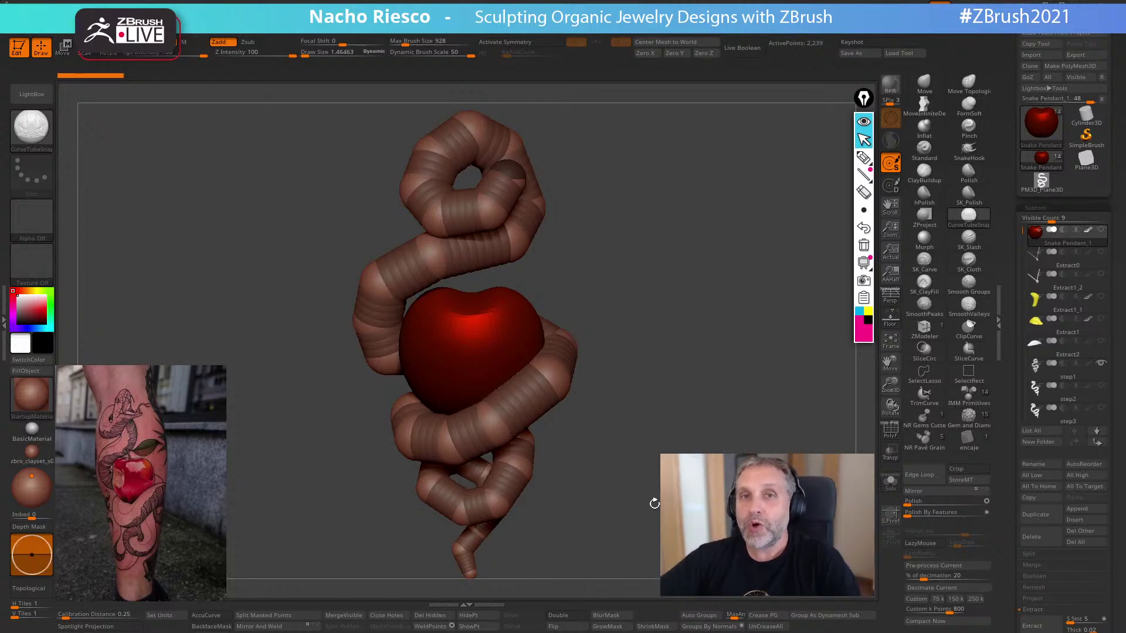
- Switch from the step1 ZSphere snake to the step2 mesh subtool and show the apple subtool Snake Pendant_1 with it
mouse_move(1036, 301)
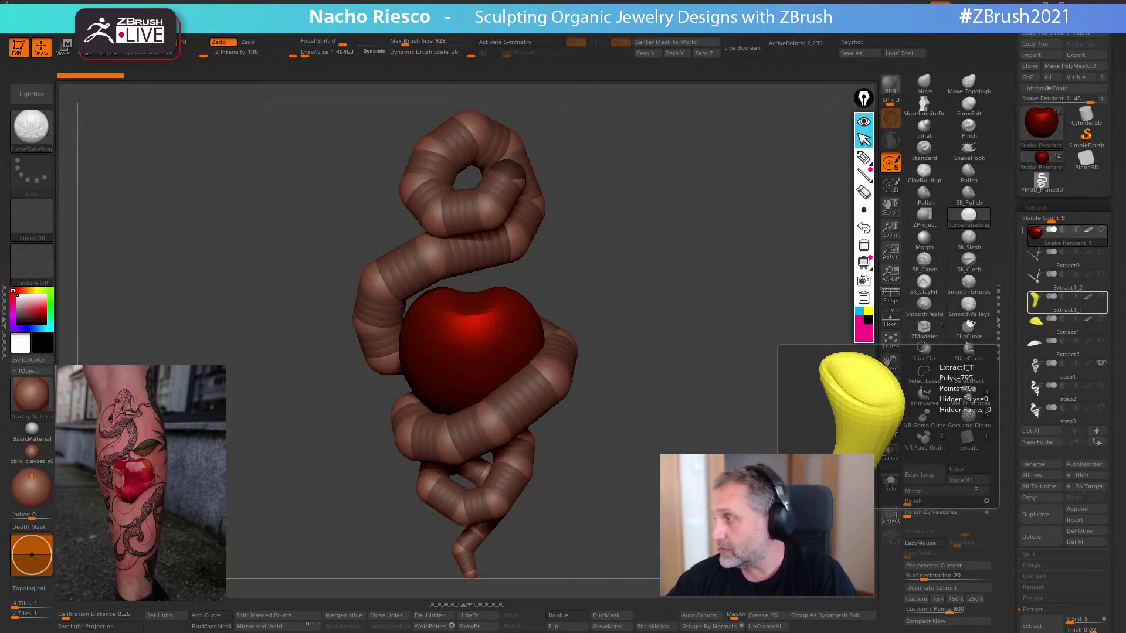
left_click(1070, 386)
left_click(1067, 366)
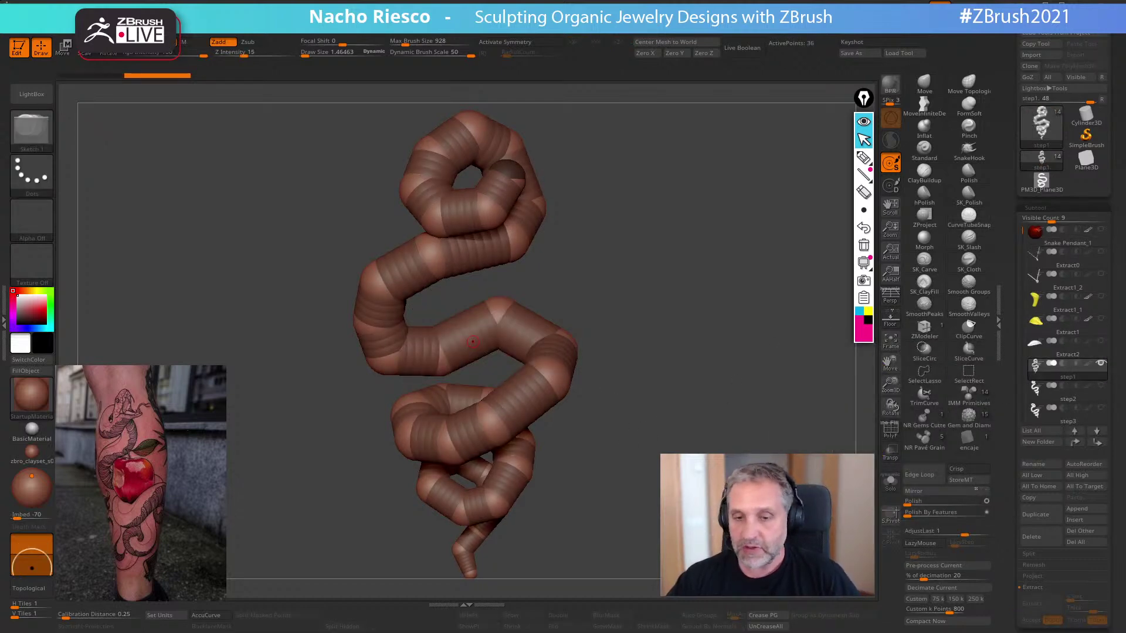
left_click_drag(1020, 235, 1021, 259)
left_click(1063, 352)
key("d")
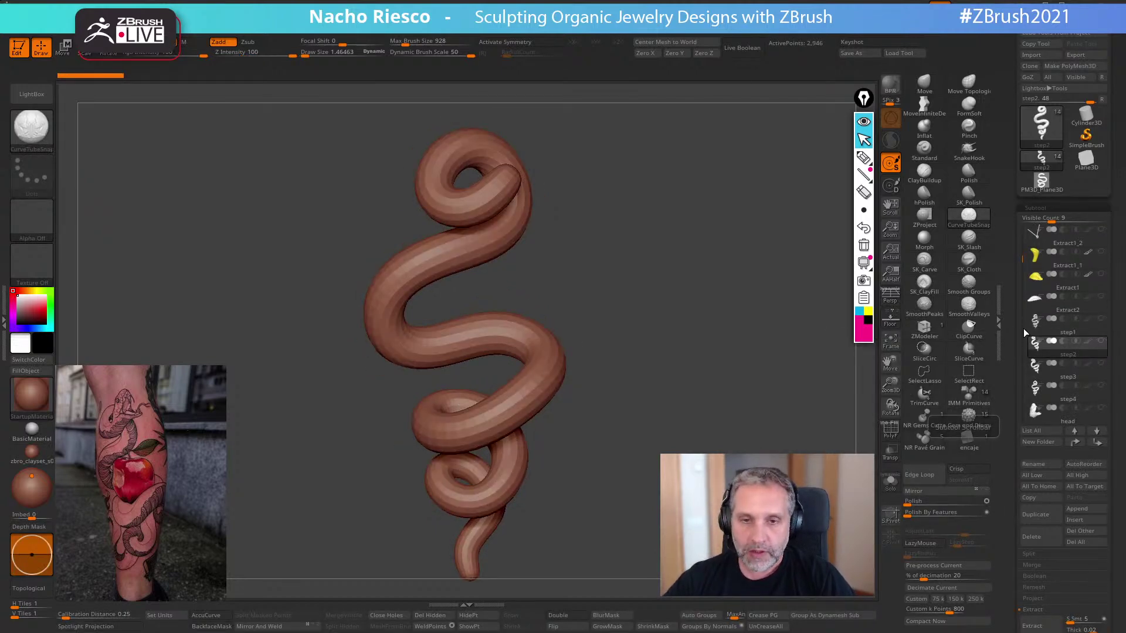
left_click_drag(1022, 258, 1022, 233)
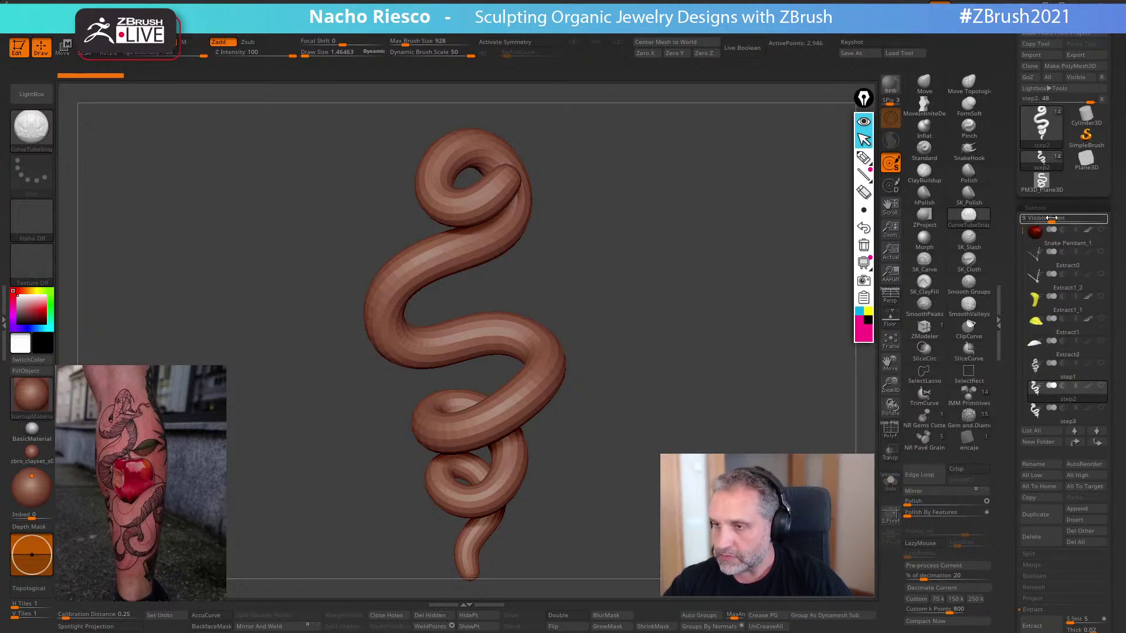
left_click(1102, 230)
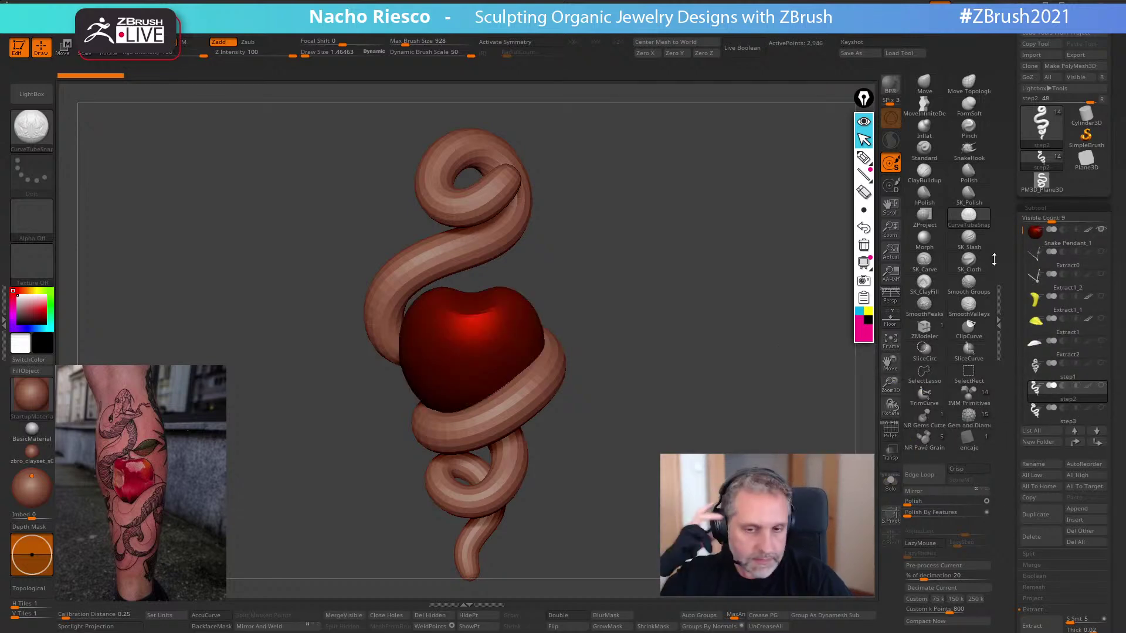
- Switch to the browser showing pixologic.com and enlarge its window
key("XF86AudioLowerVolume")
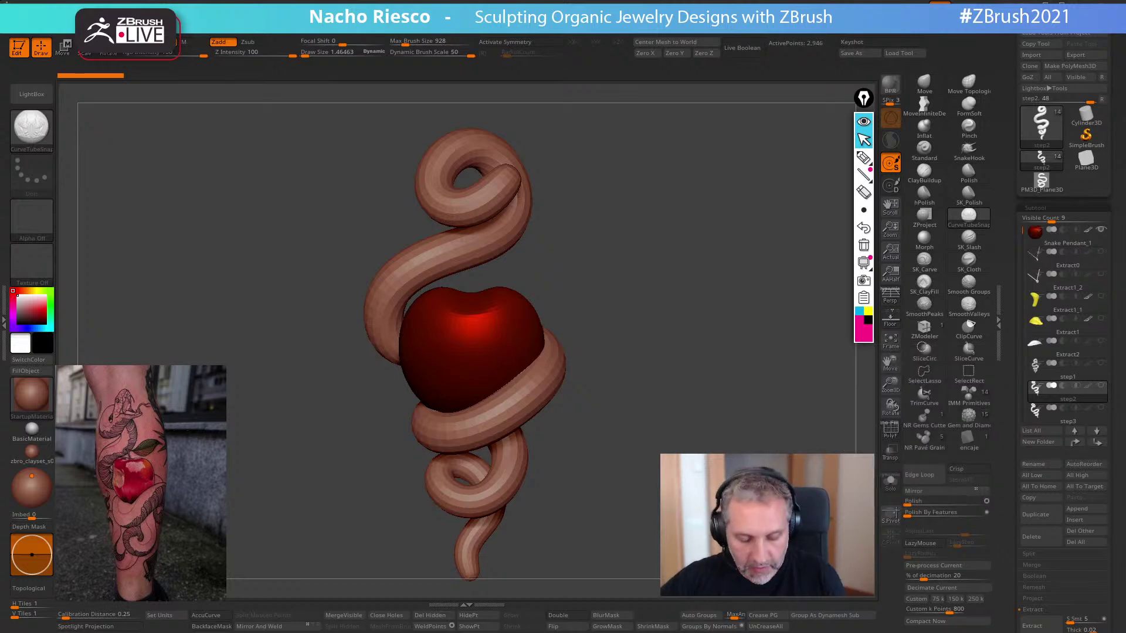
key("super")
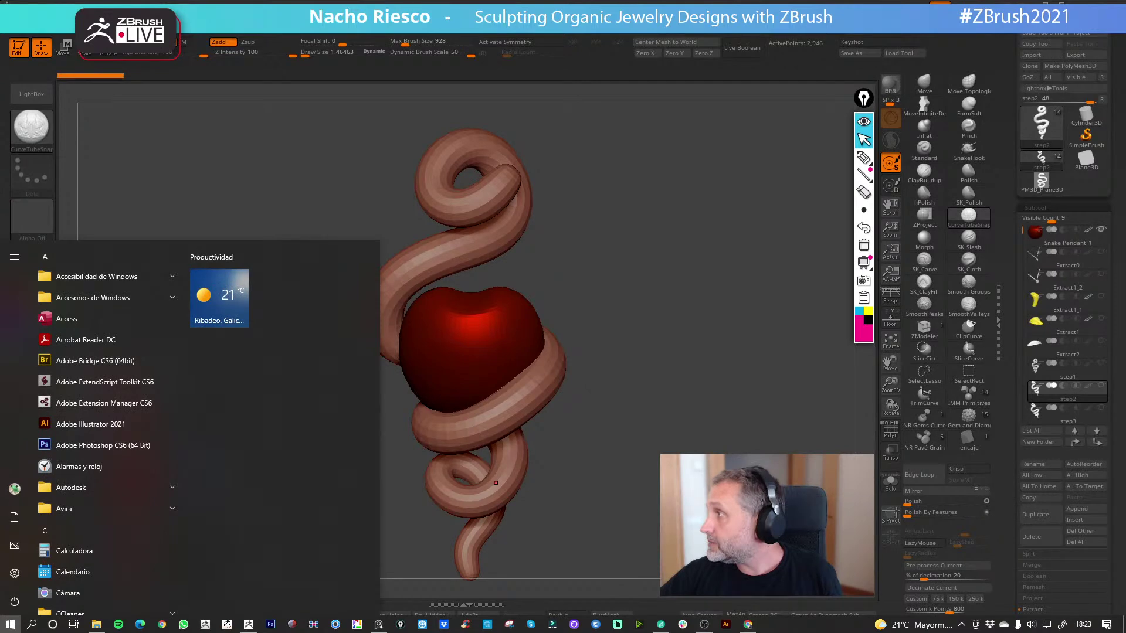
key("Escape")
key("alt+Tab")
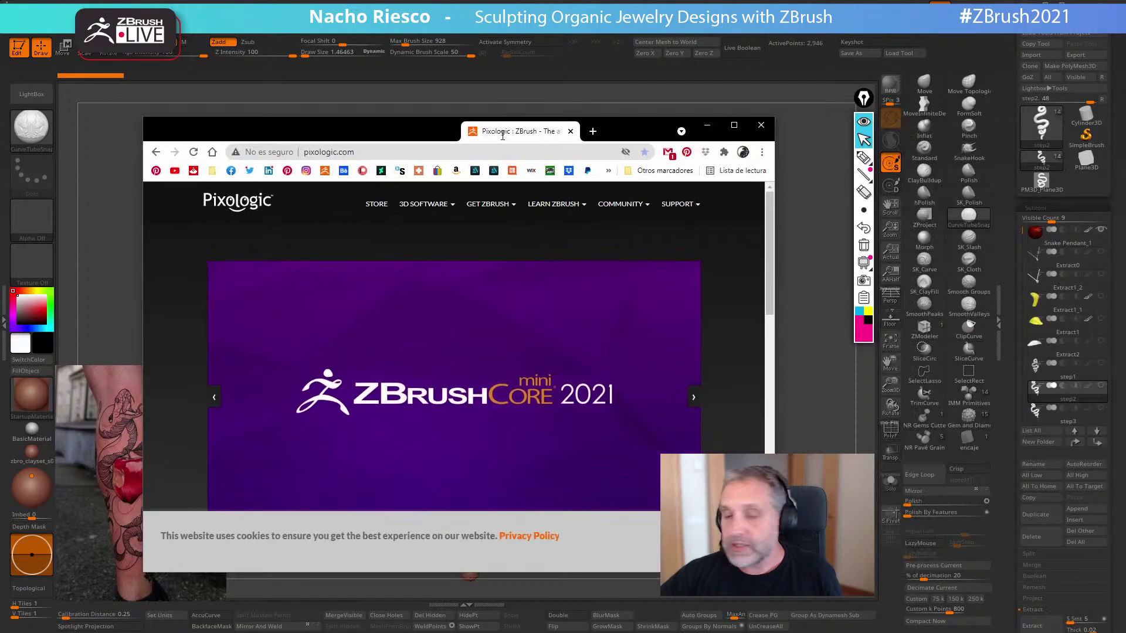
left_click_drag(747, 320, 882, 319)
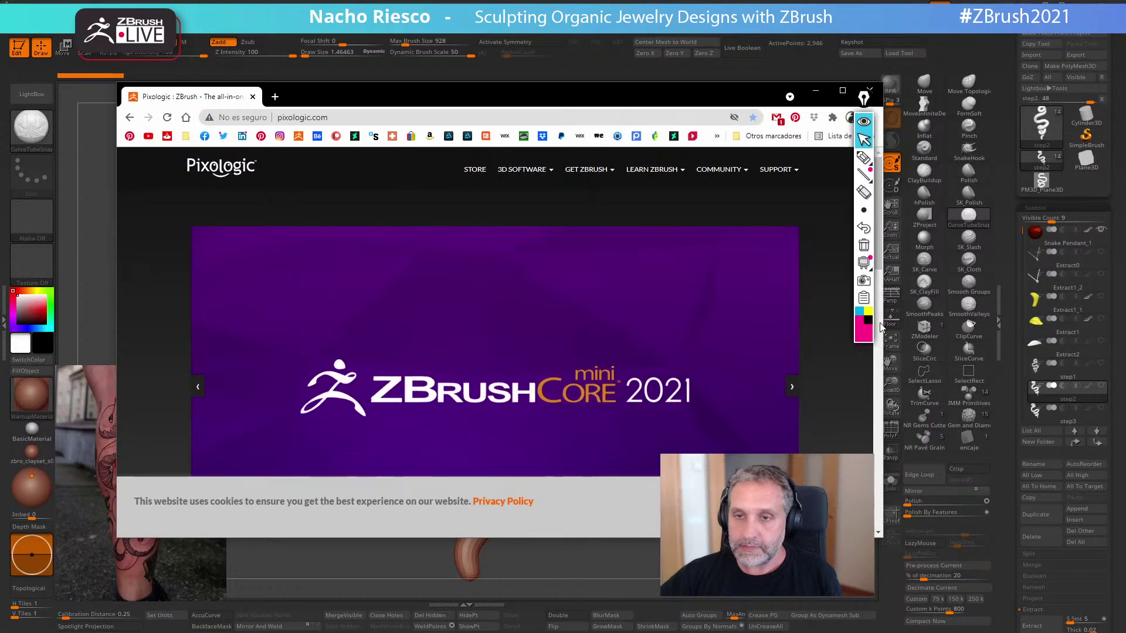
- Open the community's ZBrushLIVE page on the Pixologic site and widen the browser window to fit it
mouse_move(724, 173)
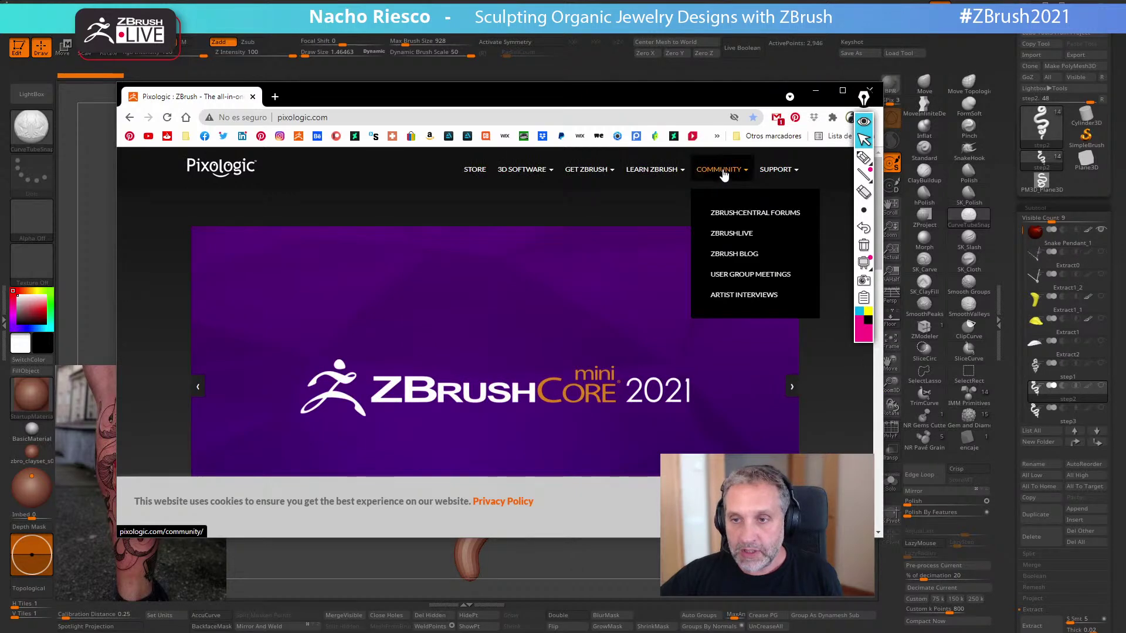
left_click(732, 237)
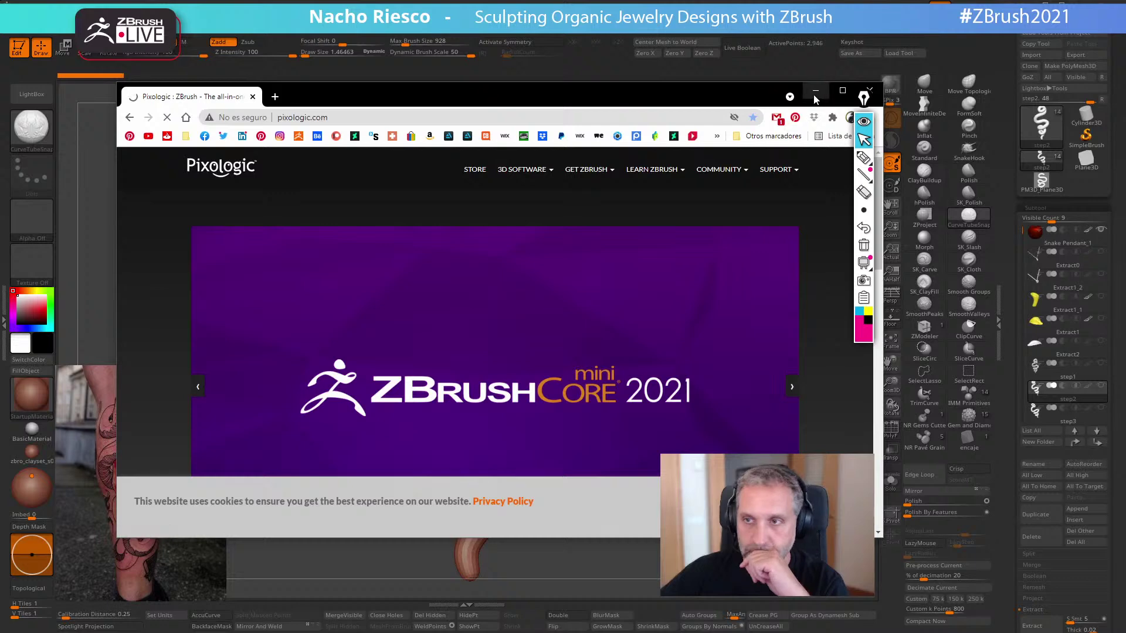
left_click_drag(759, 82, 760, 4)
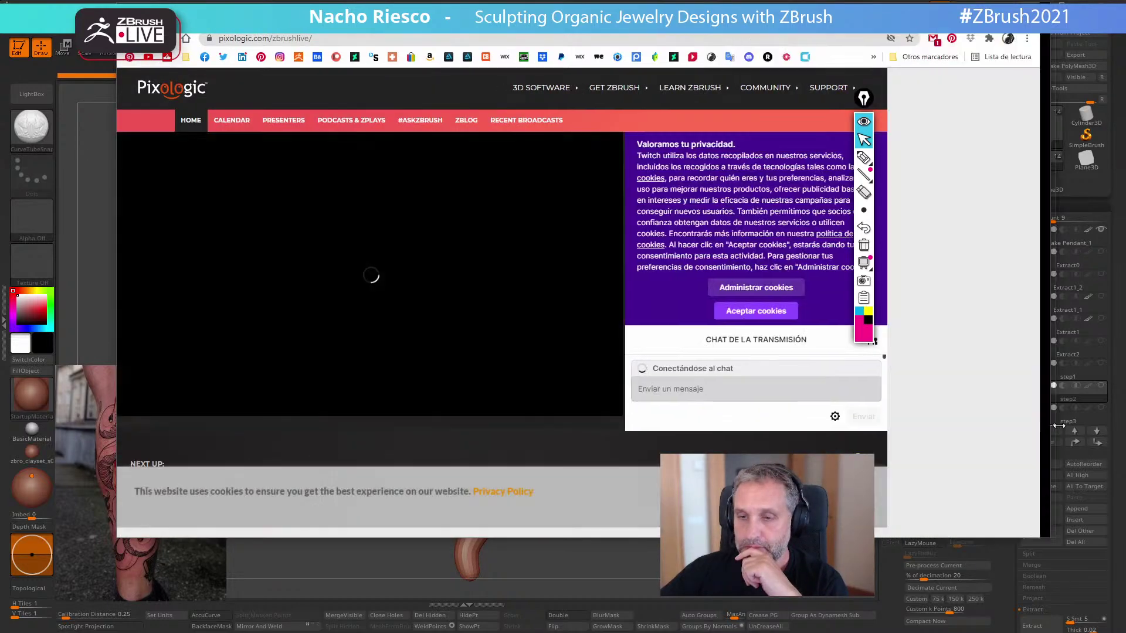
left_click_drag(882, 433, 1065, 432)
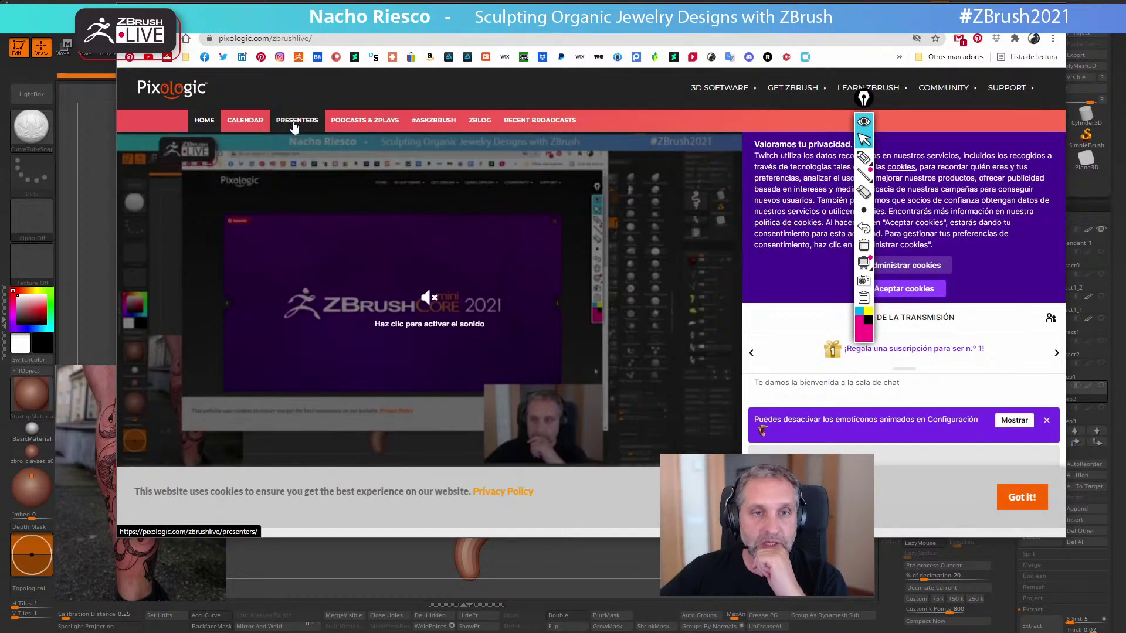
- Find the freelance digital sculptor for jewelers in the ZBrushLIVE presenters list and open that presenter's profile page
left_click(295, 123)
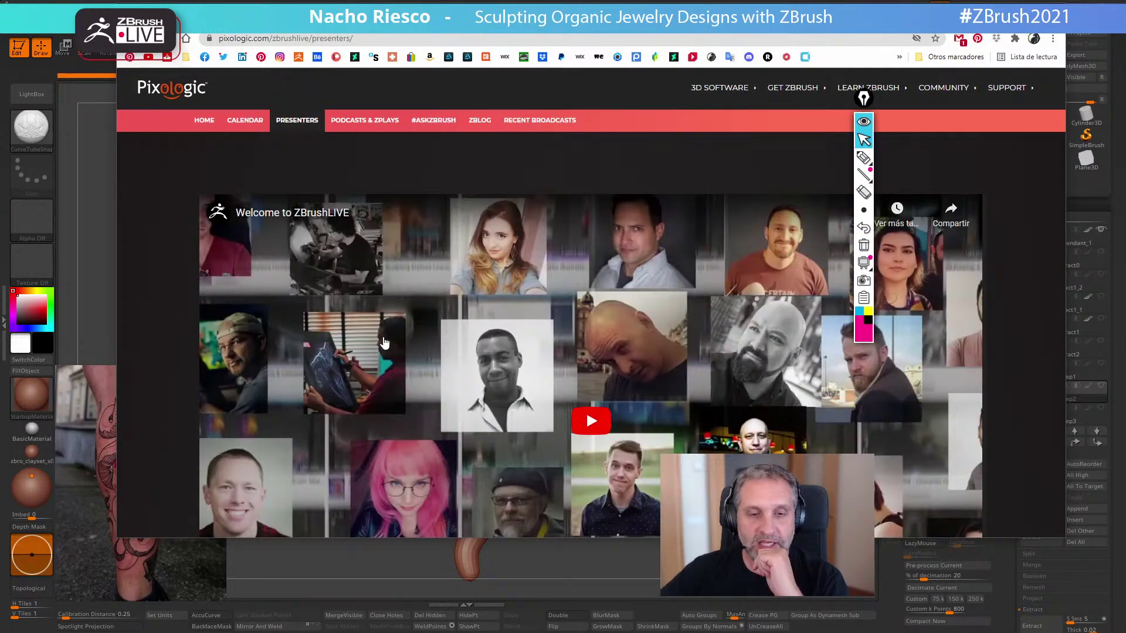
scroll(384, 302, "down", 7)
scroll(401, 234, "down", 20)
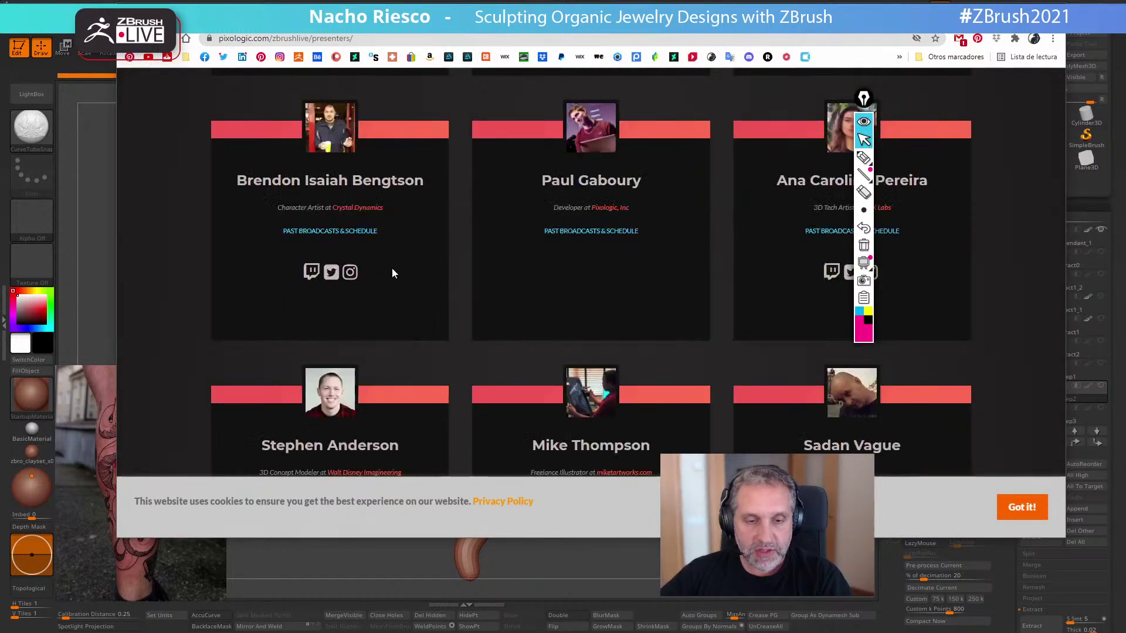
scroll(411, 305, "down", 20)
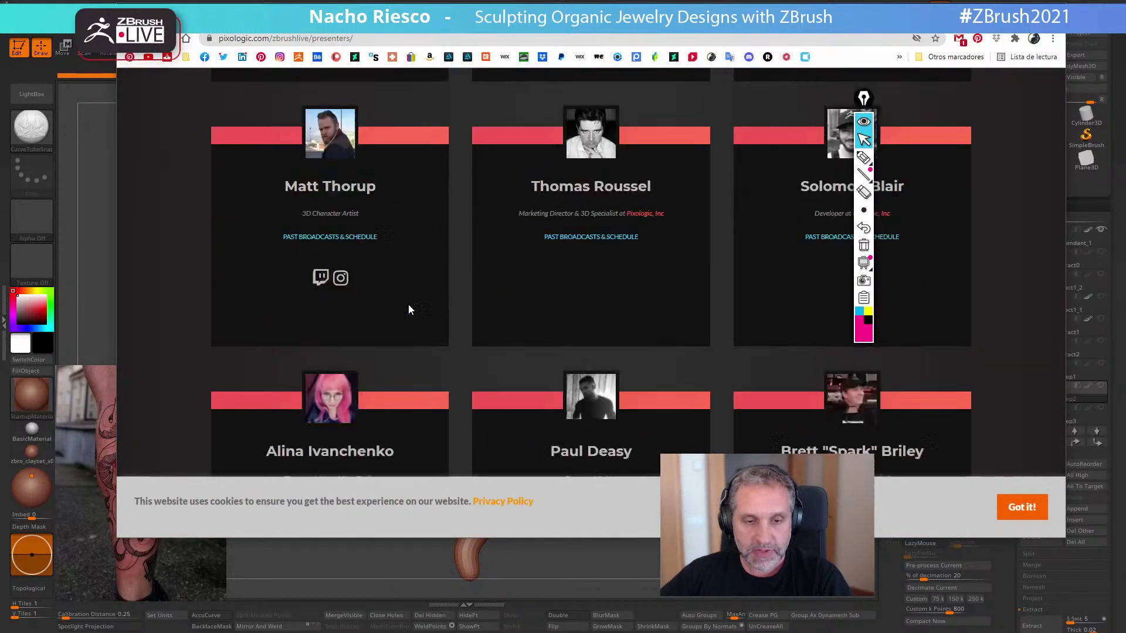
scroll(392, 301, "down", 20)
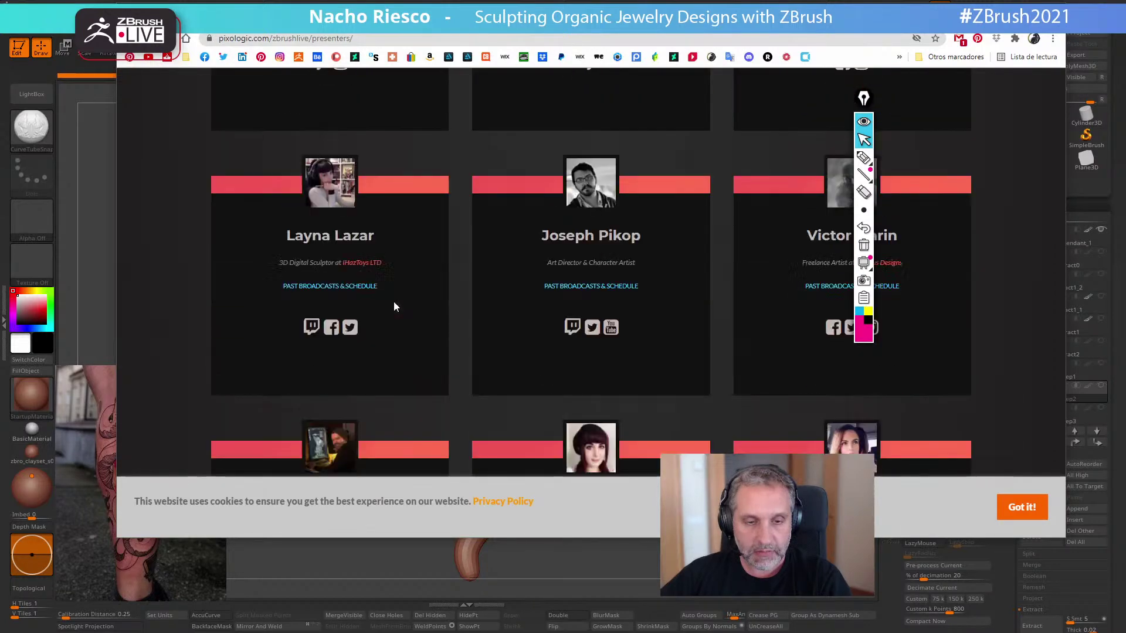
scroll(392, 300, "down", 6)
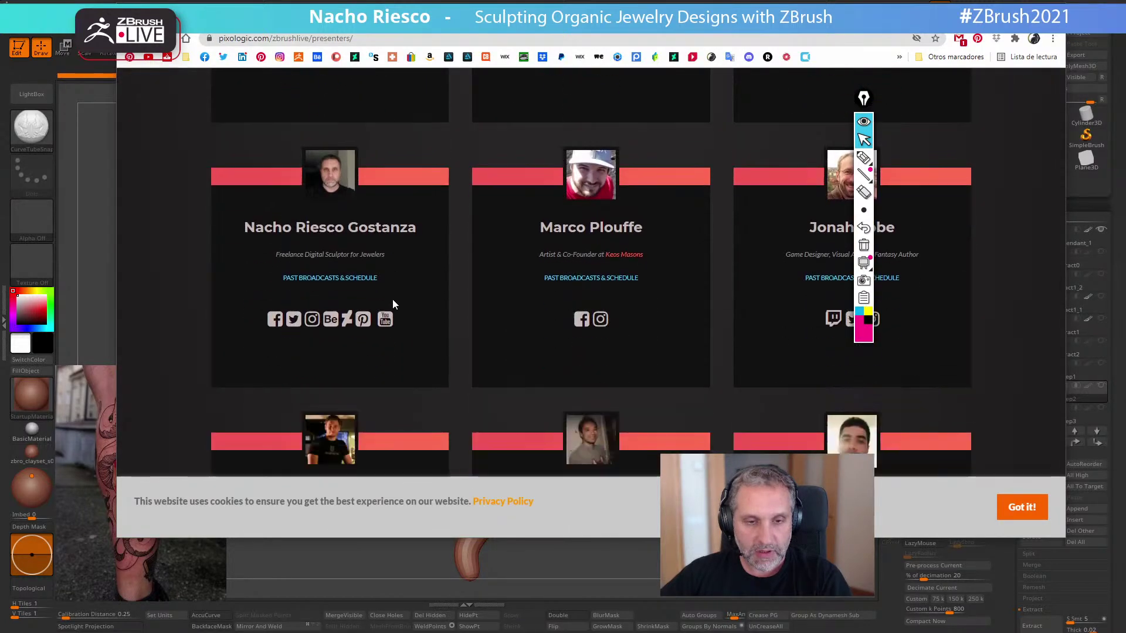
left_click(333, 153)
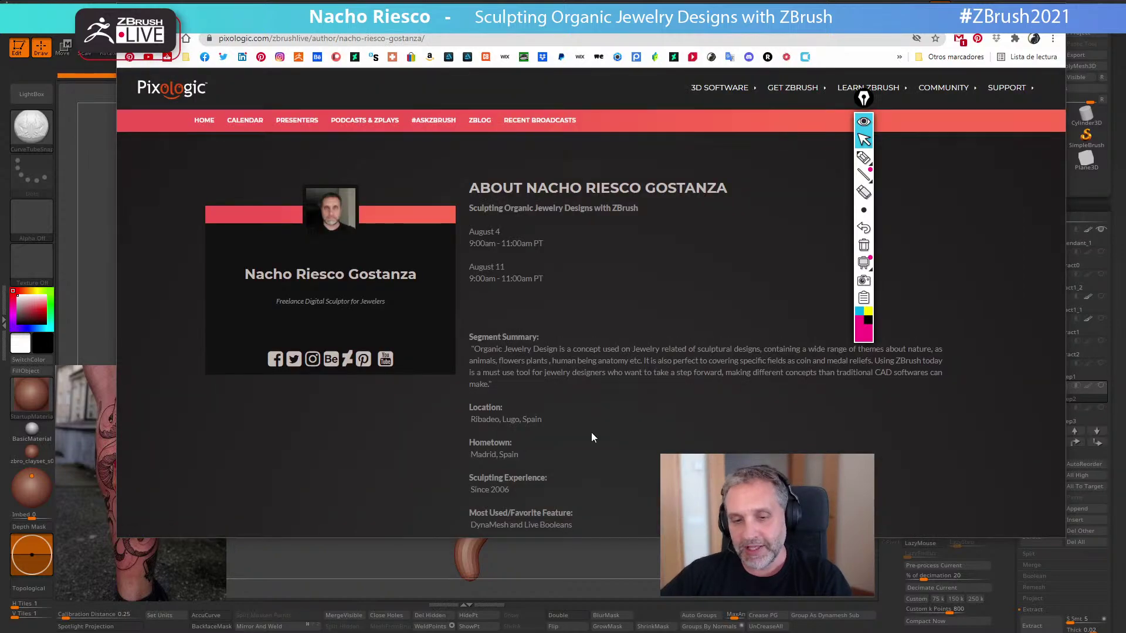
- Review the presenter's jewelry gallery and the featured posts of past Sculpting Organic Jewelry Designs with ZBrush broadcasts
scroll(591, 431, "down", 10)
scroll(552, 381, "down", 3)
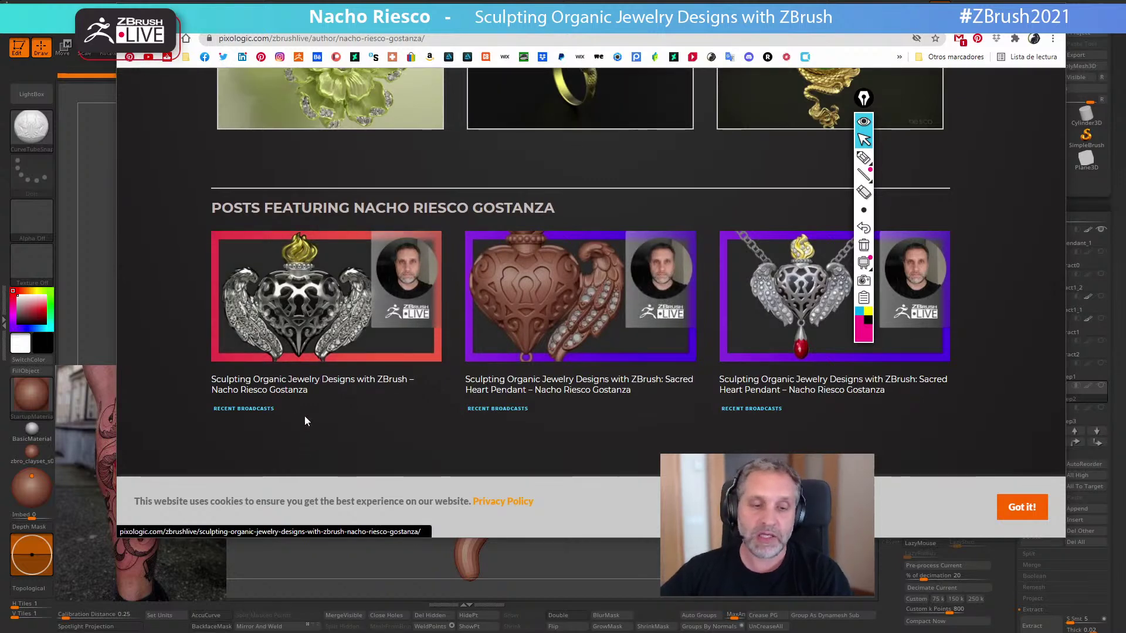
scroll(599, 339, "down", 1)
scroll(571, 260, "up", 4)
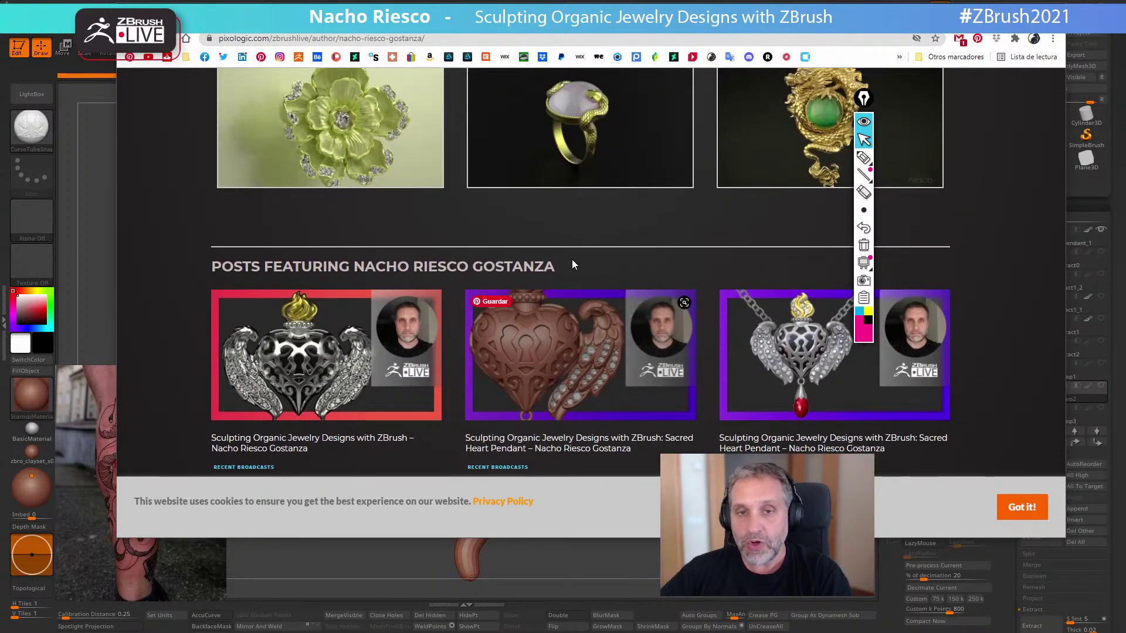
- Search YouTube for pixologic, open the Pixologic ZBrush channel and browse its ZBrushLIVE recent broadcasts
left_click(148, 58)
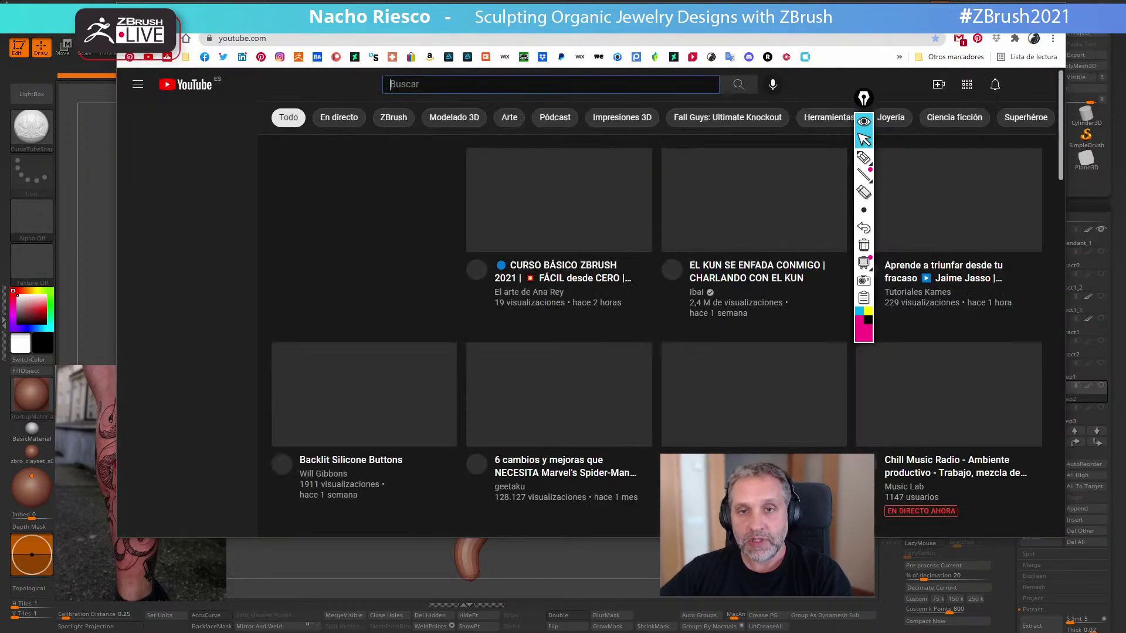
left_click(471, 89)
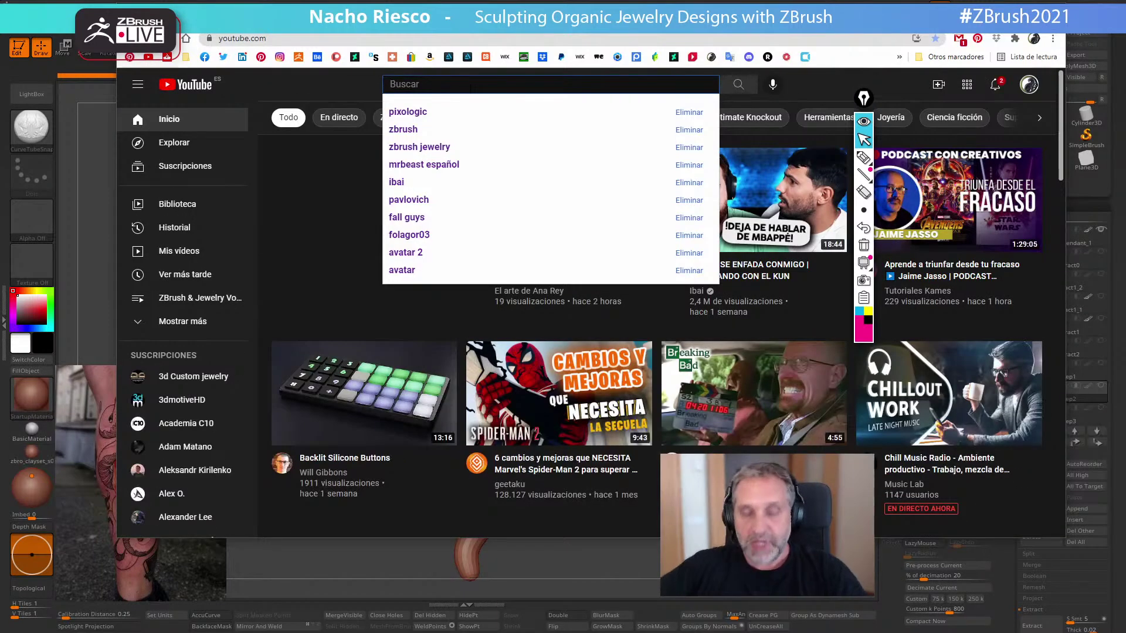
left_click(420, 112)
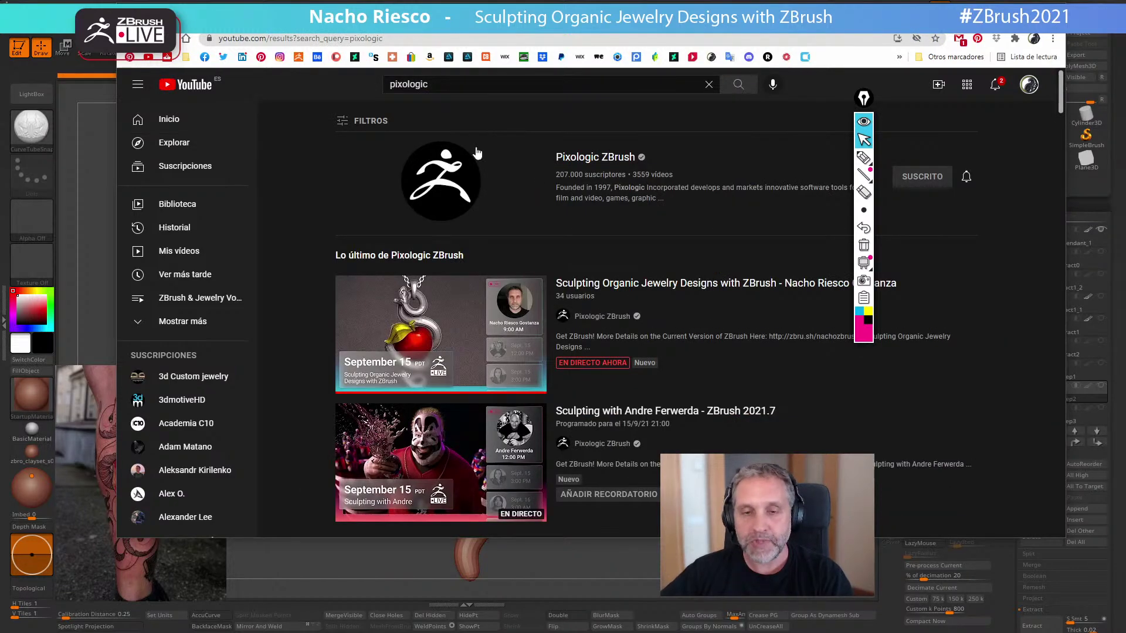
left_click(596, 158)
scroll(477, 327, "down", 6)
scroll(442, 328, "down", 10)
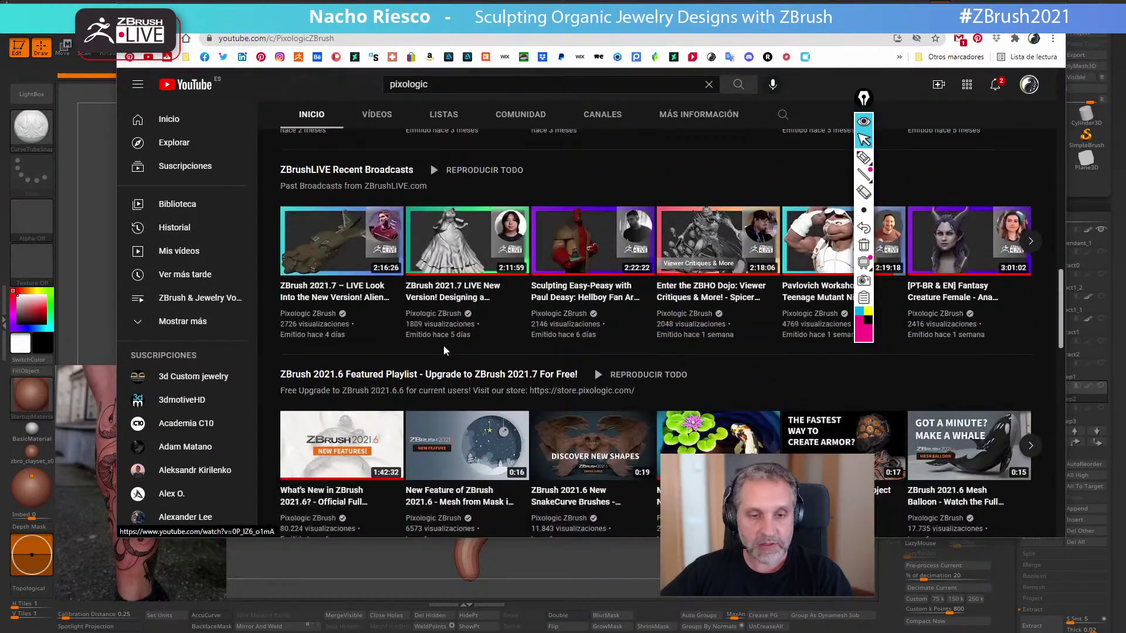
- Browse the Pixologic ZBrush channel's remaining playlists, including Trending and Upcoming Live Streams, and close the YouTube window
scroll(443, 350, "down", 6)
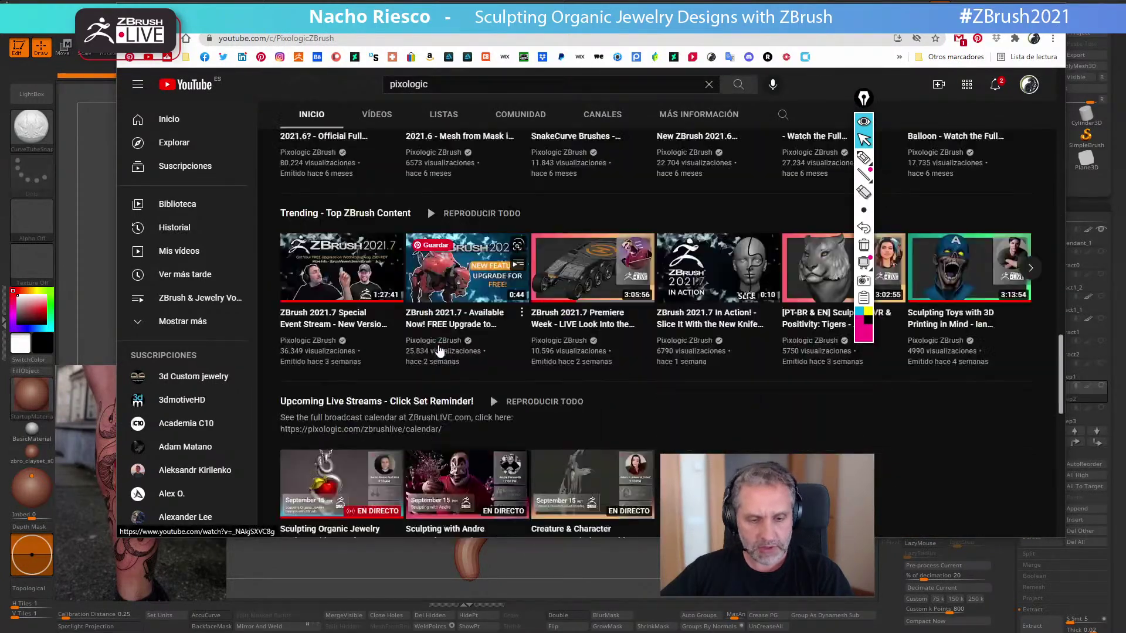
scroll(439, 350, "down", 3)
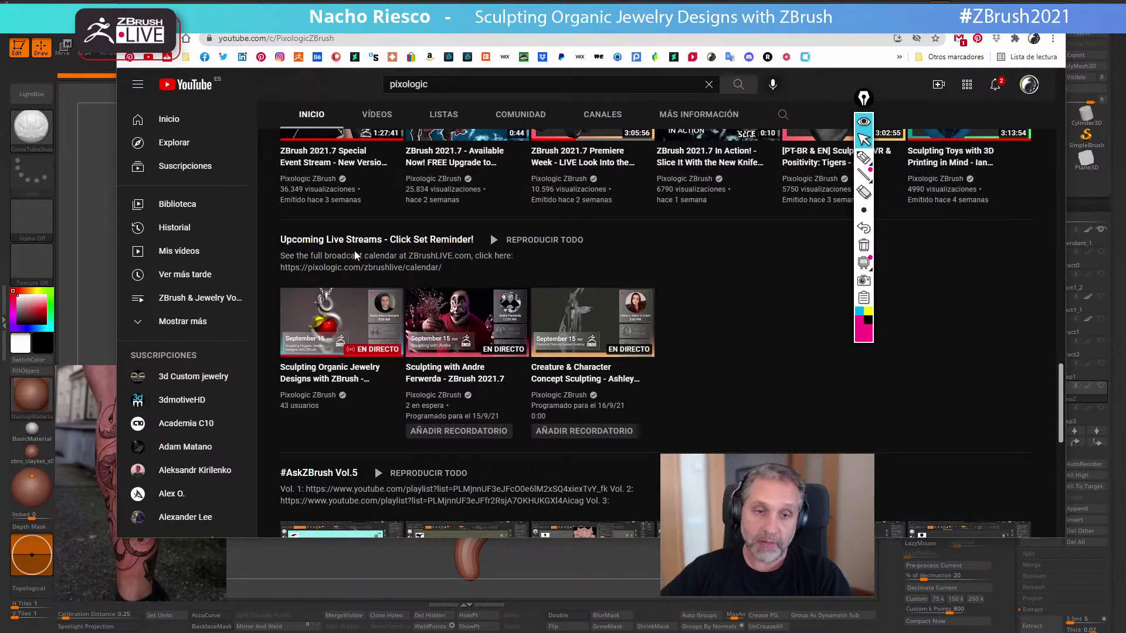
scroll(382, 319, "down", 4)
scroll(389, 335, "up", 8)
scroll(390, 337, "up", 6)
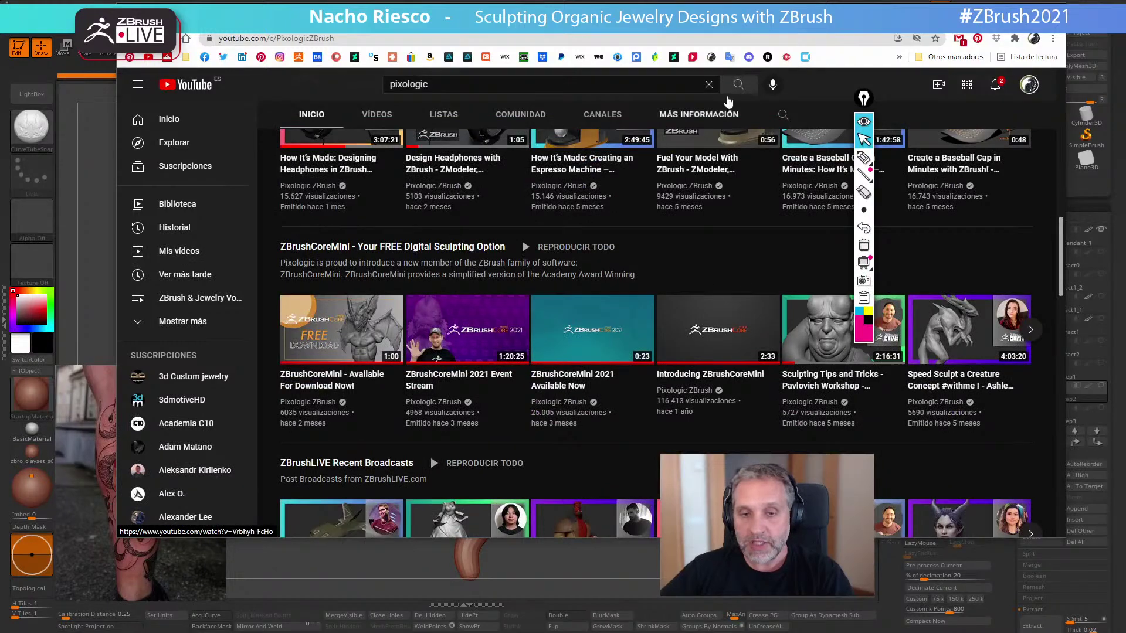
left_click_drag(900, 29, 891, 100)
left_click_drag(698, 94, 712, 99)
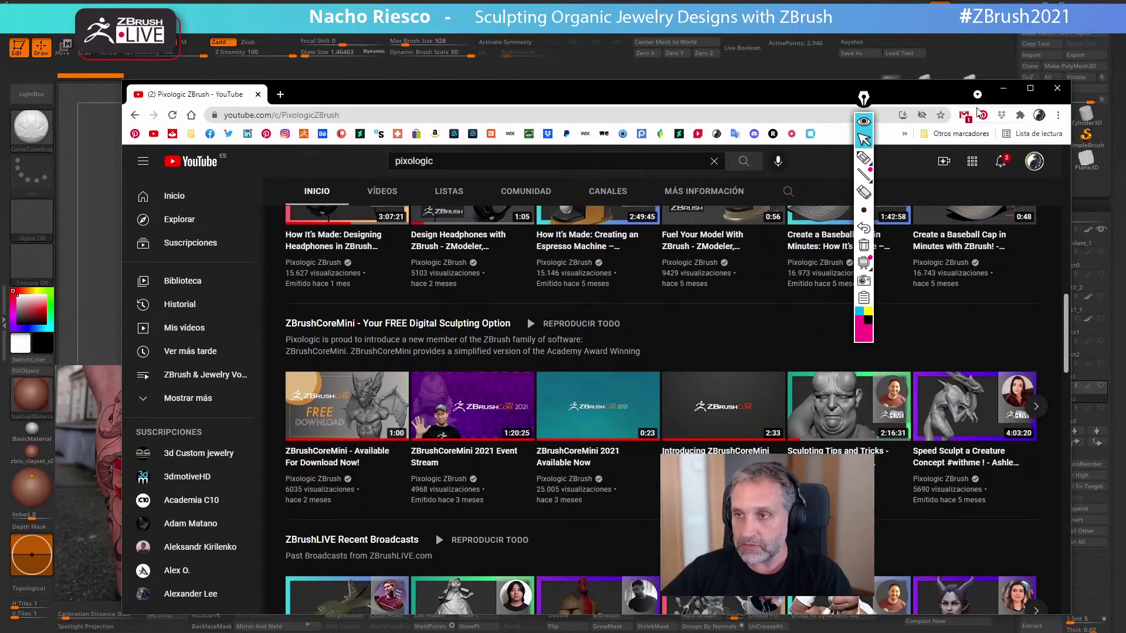
left_click(1058, 89)
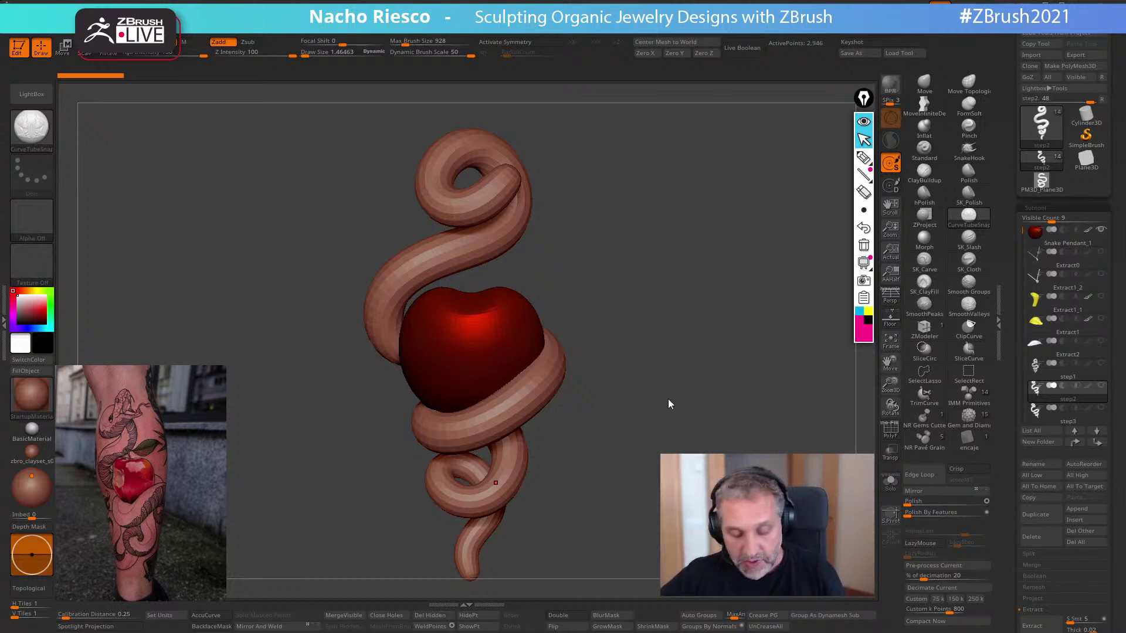
- Bring up the Pixologic site in a browser, look through the community's ZBrushLIVE page of broadcasts, and close the browser window
key("alt+Tab")
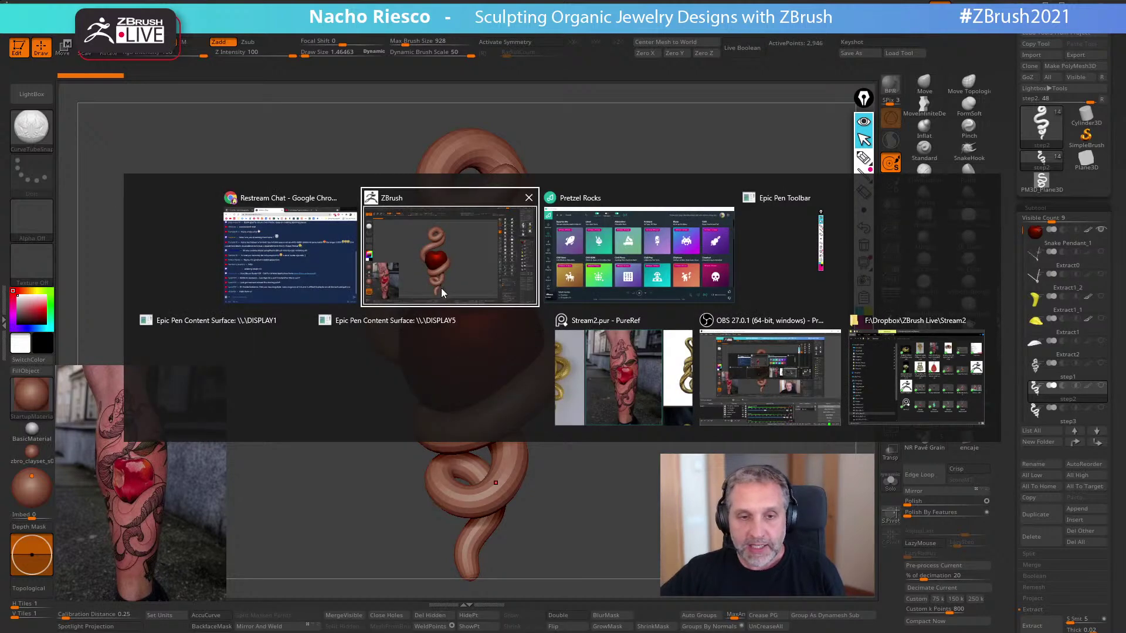
left_click(638, 362)
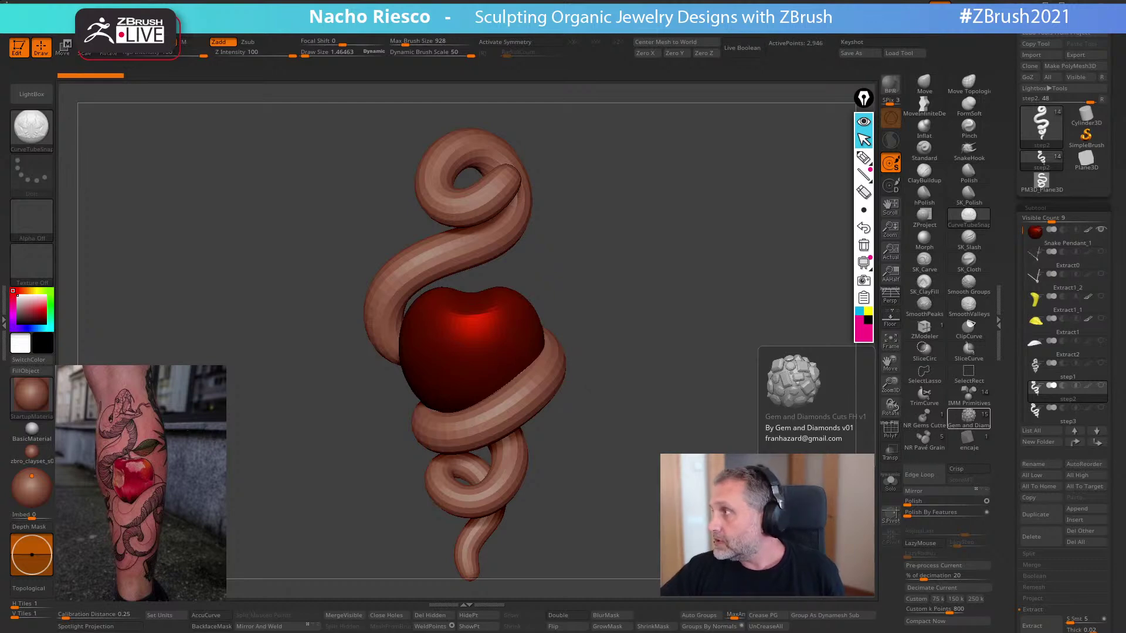
left_click_drag(1125, 101, 551, 96)
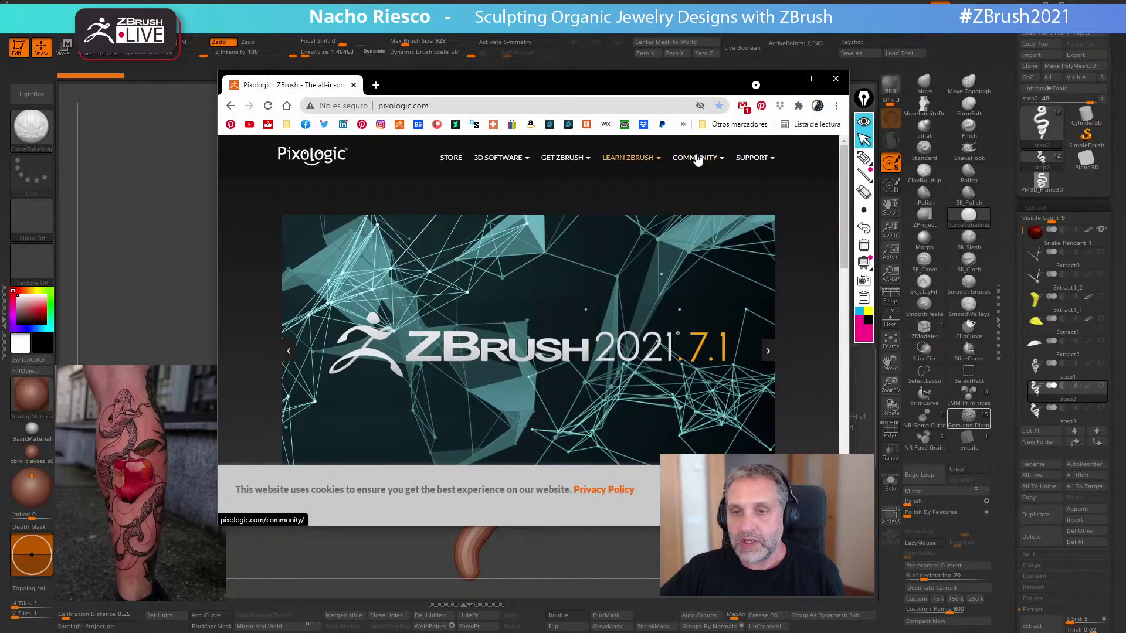
mouse_move(648, 164)
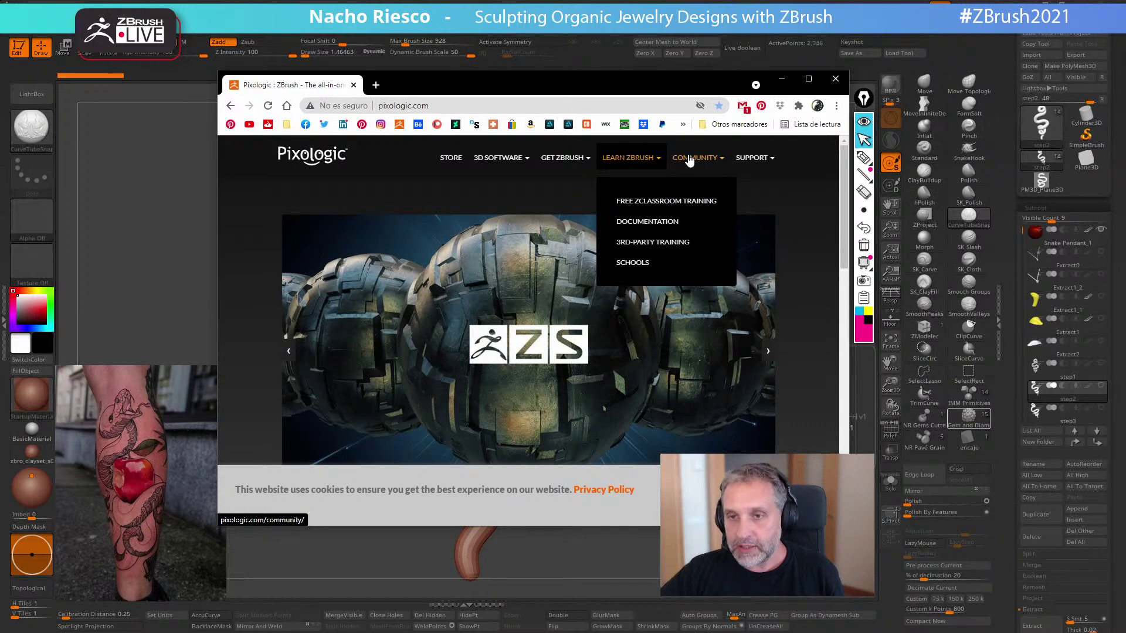
mouse_move(689, 161)
left_click(709, 224)
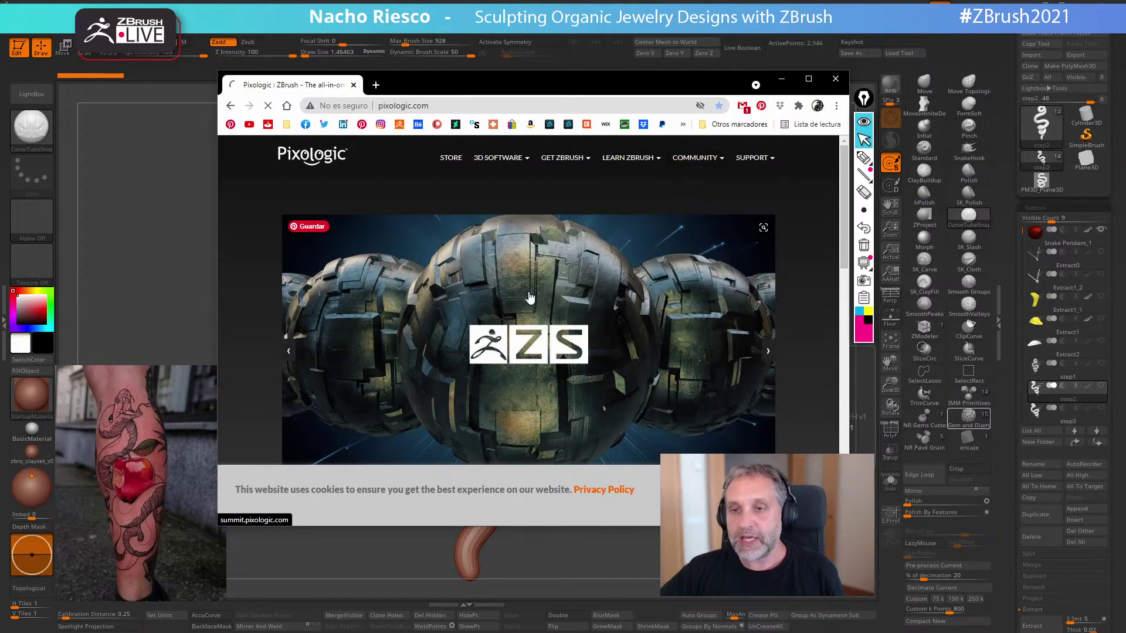
scroll(475, 319, "down", 1)
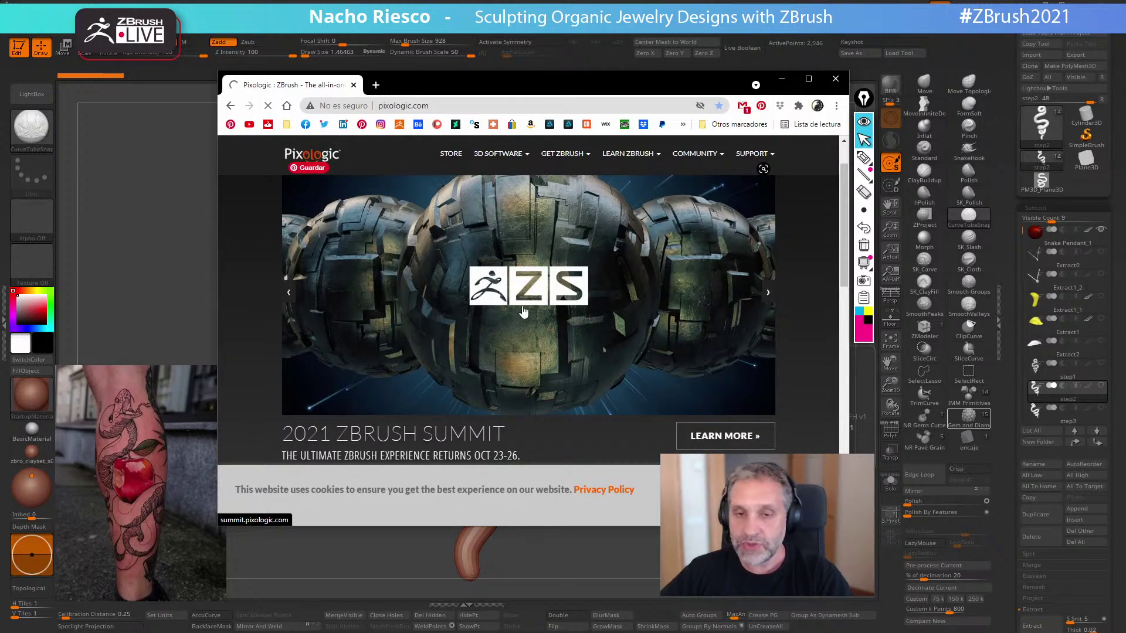
scroll(525, 320, "down", 10)
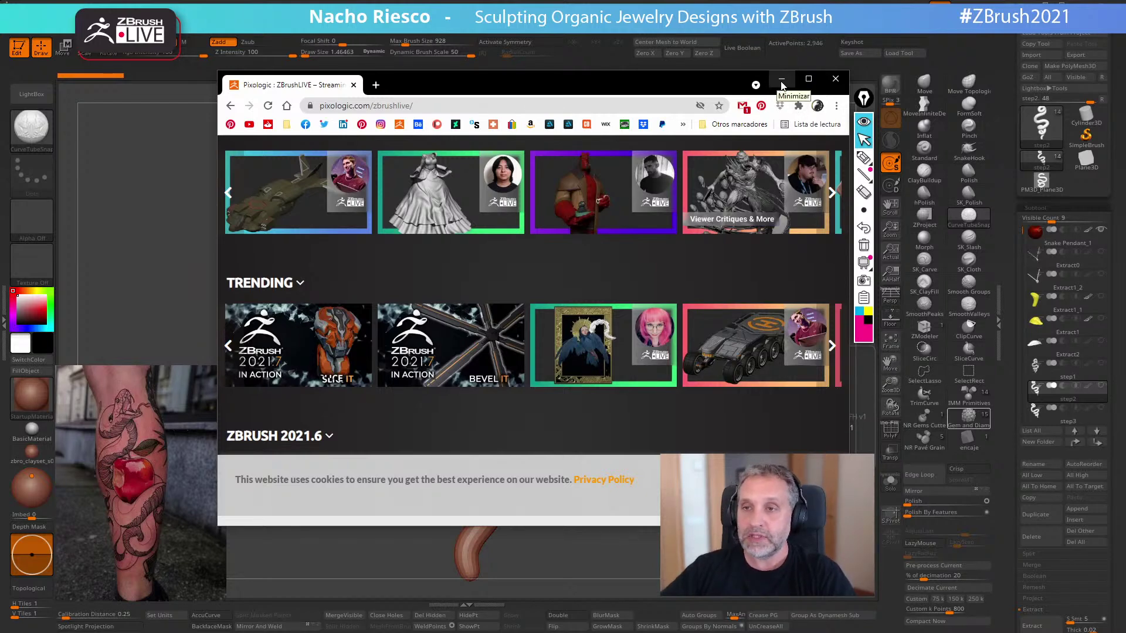
left_click(836, 79)
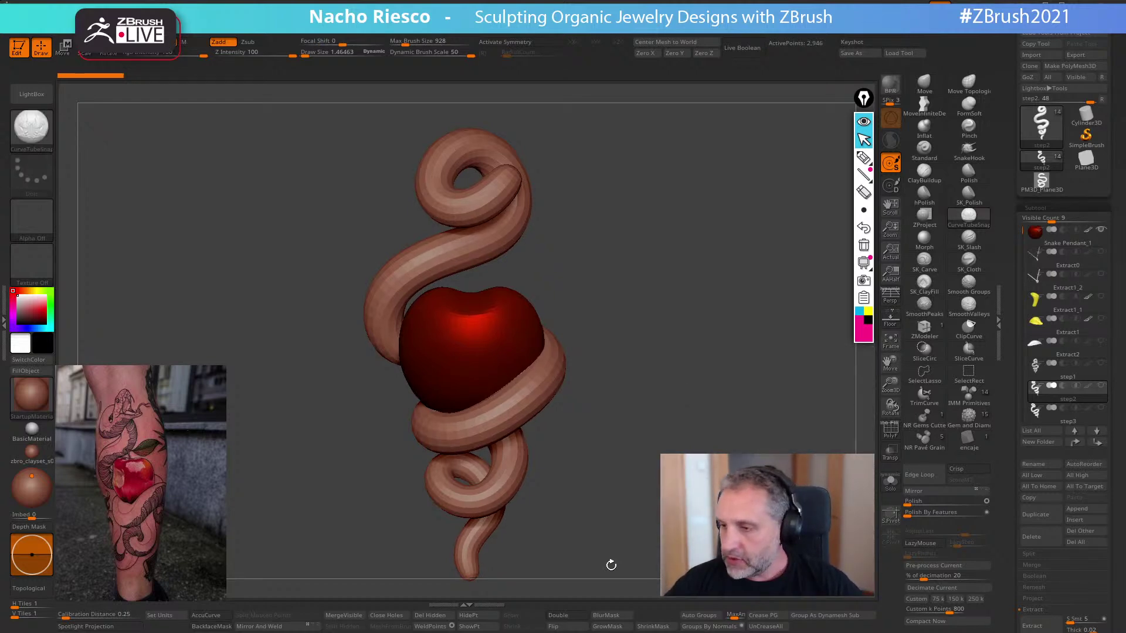
- Compare the step1 ZSphere body with the step2 mesh by alternating between the two subtools, ending on step1
left_click(1054, 381)
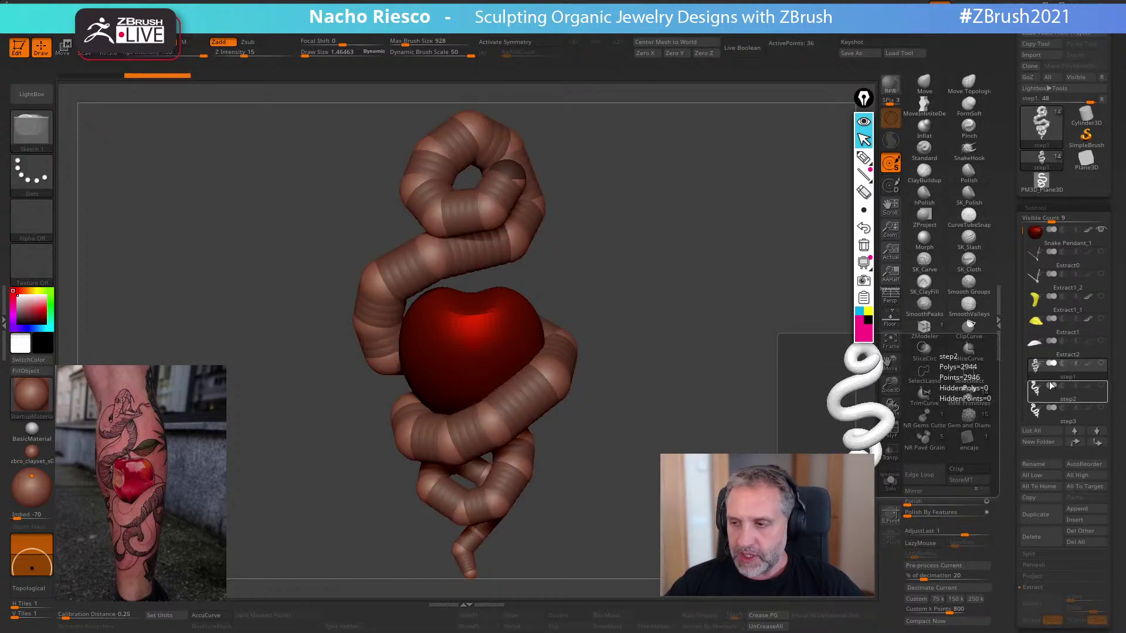
left_click(1074, 400)
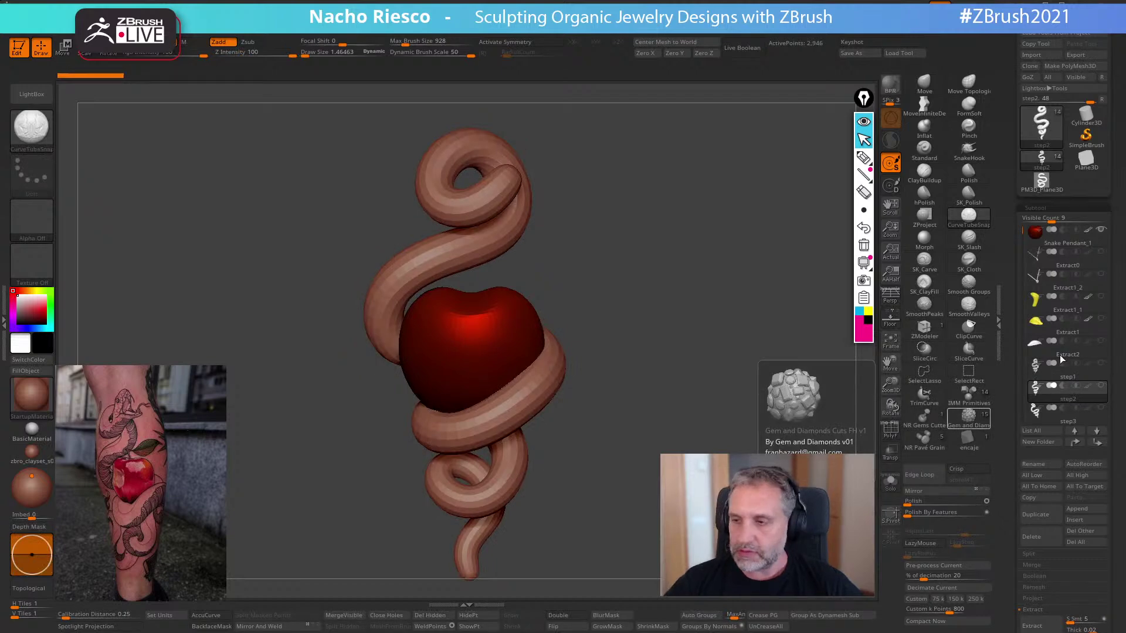
left_click(1072, 380)
left_click(1060, 386)
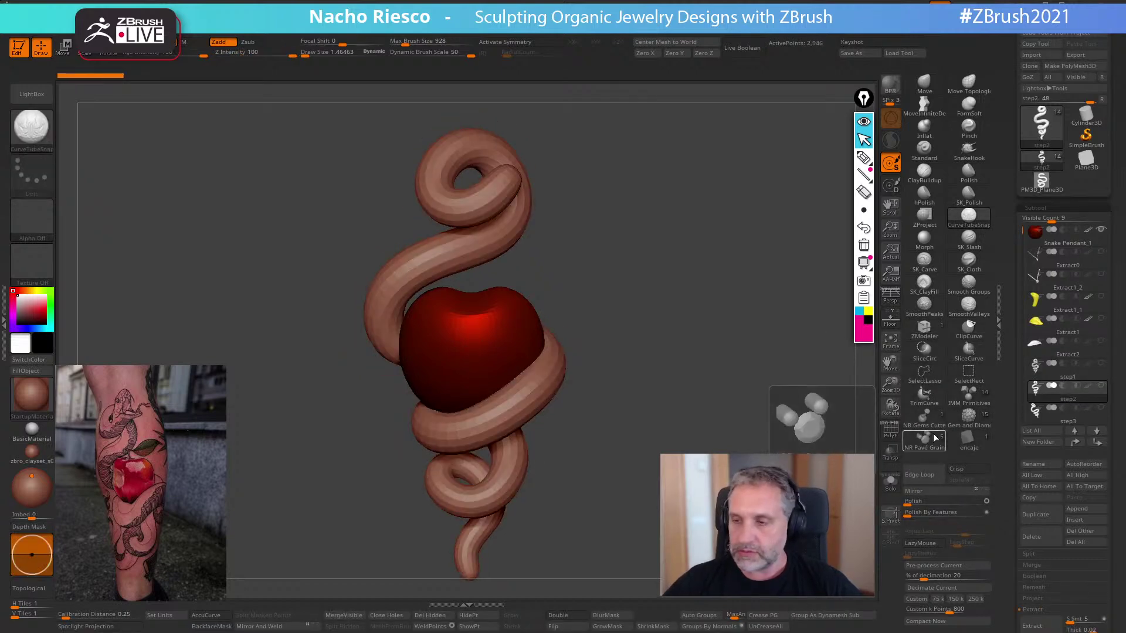
left_click(1053, 379)
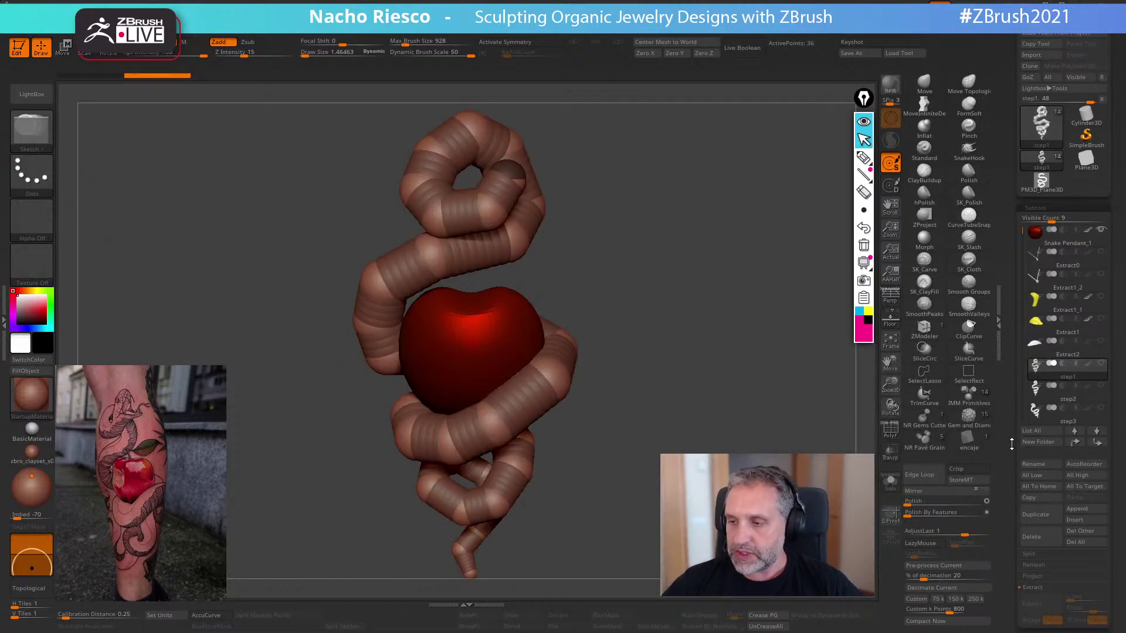
- Isolate the step1 ZSphere body with Solo, preview its adaptive skin and generate an adaptive skin mesh from it
scroll(1027, 387, "down", 5)
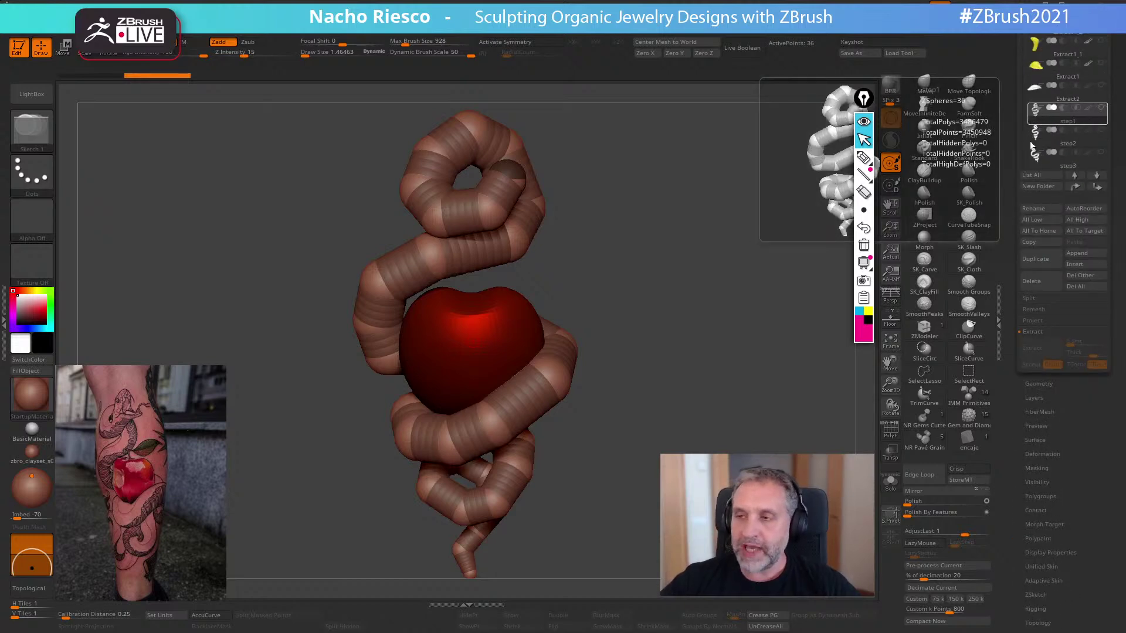
scroll(1011, 294, "down", 3)
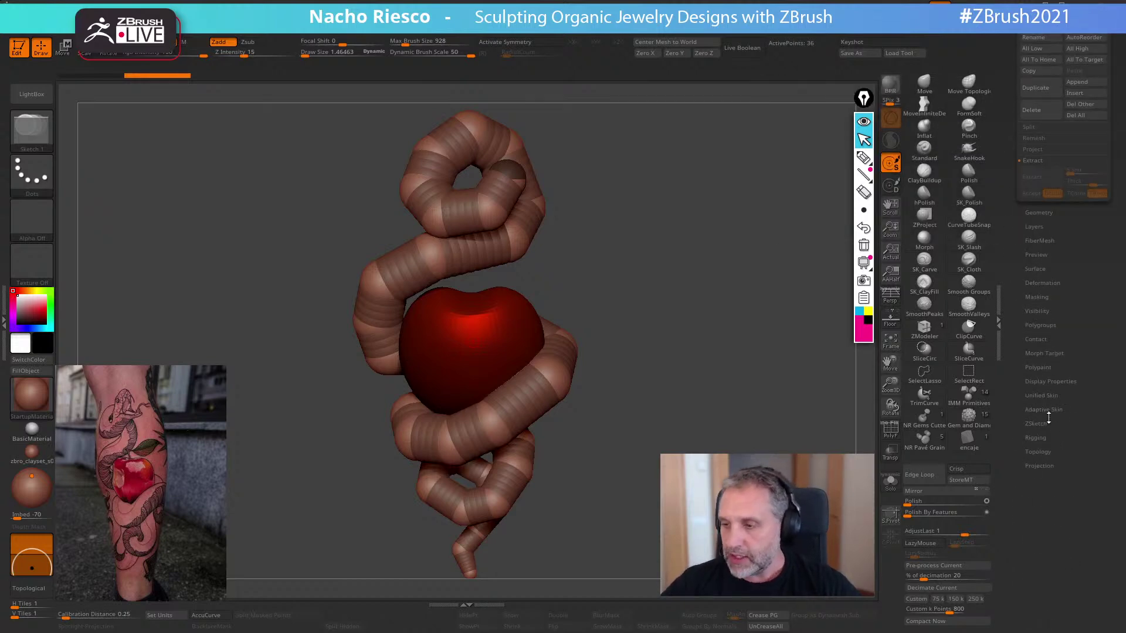
left_click(1043, 410)
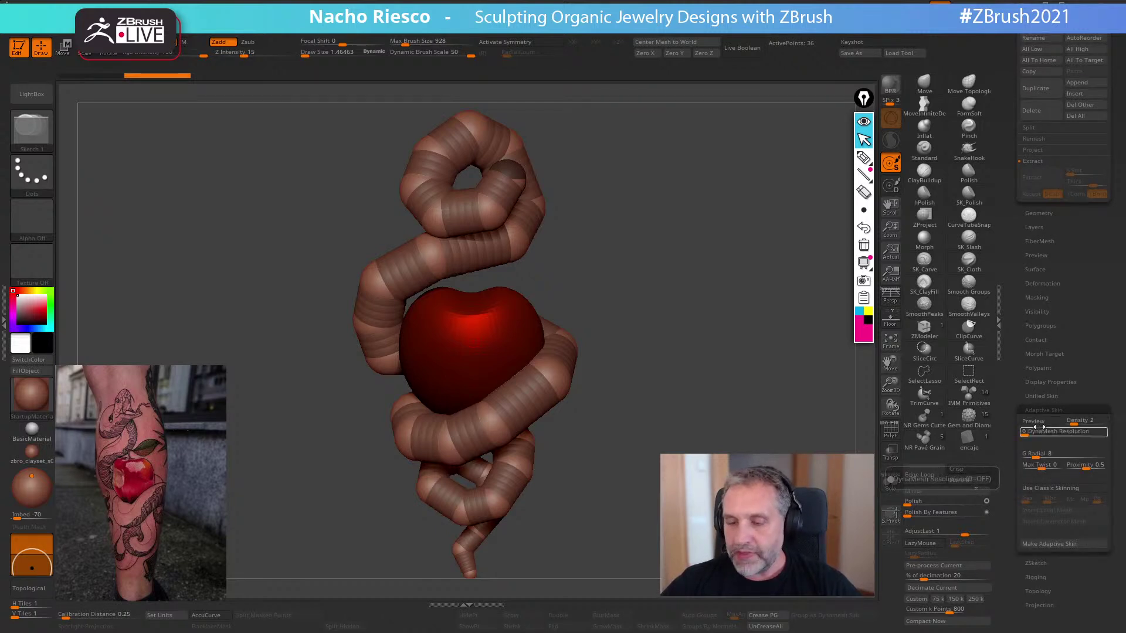
left_click(890, 482)
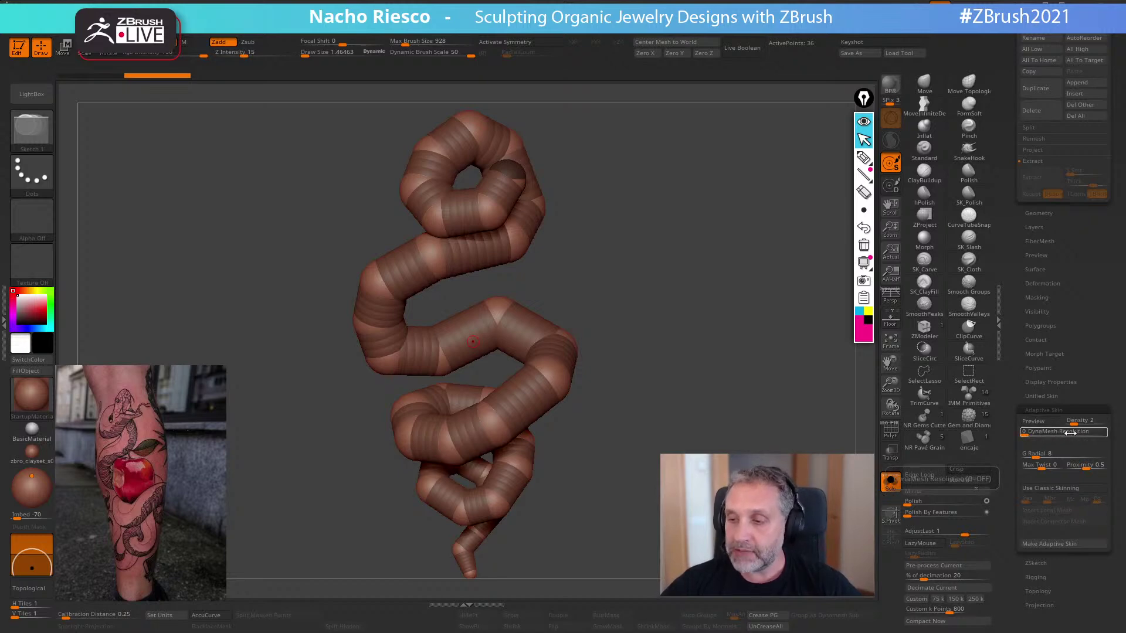
left_click(1033, 421)
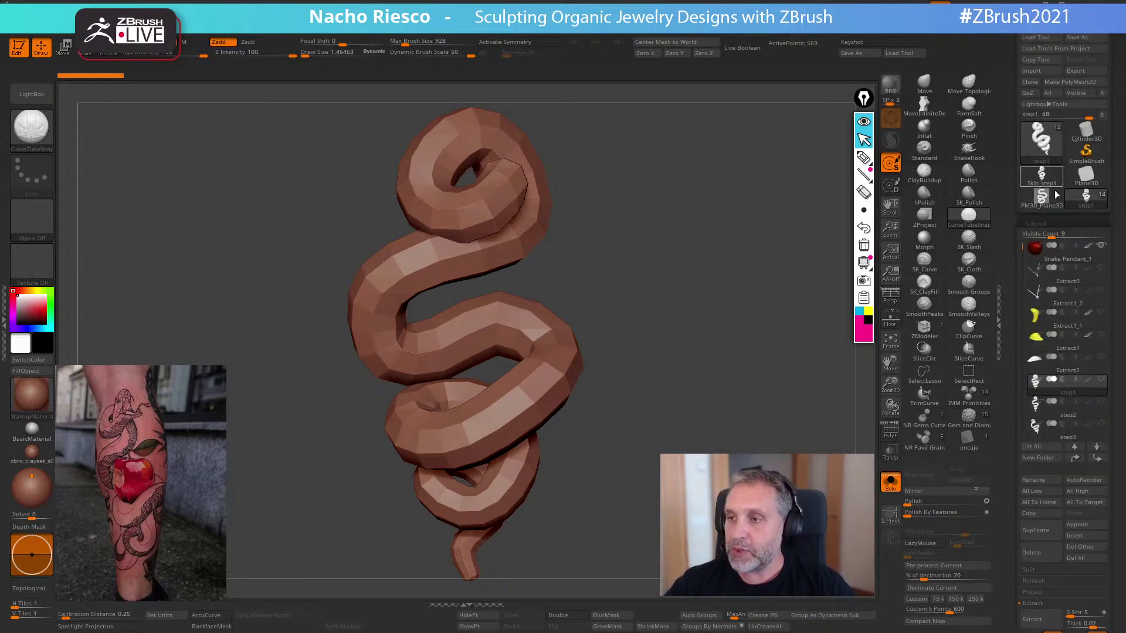
- Switch to the generated skin mesh and divide its geometry to SDiv 3
left_click(1041, 176)
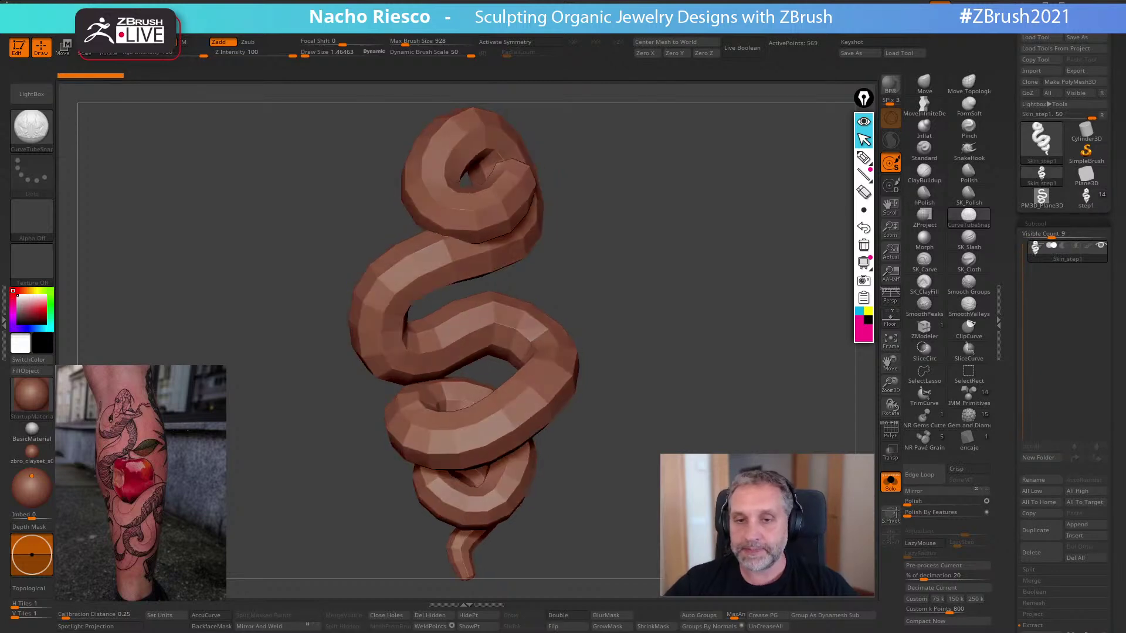
scroll(1047, 426, "down", 5)
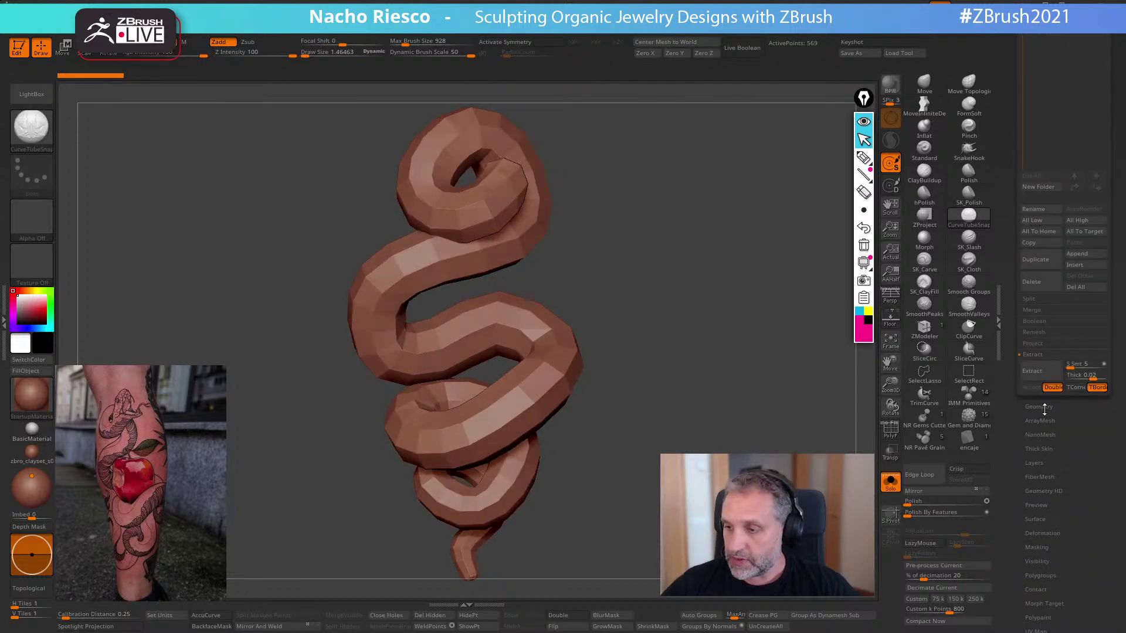
left_click(1039, 406)
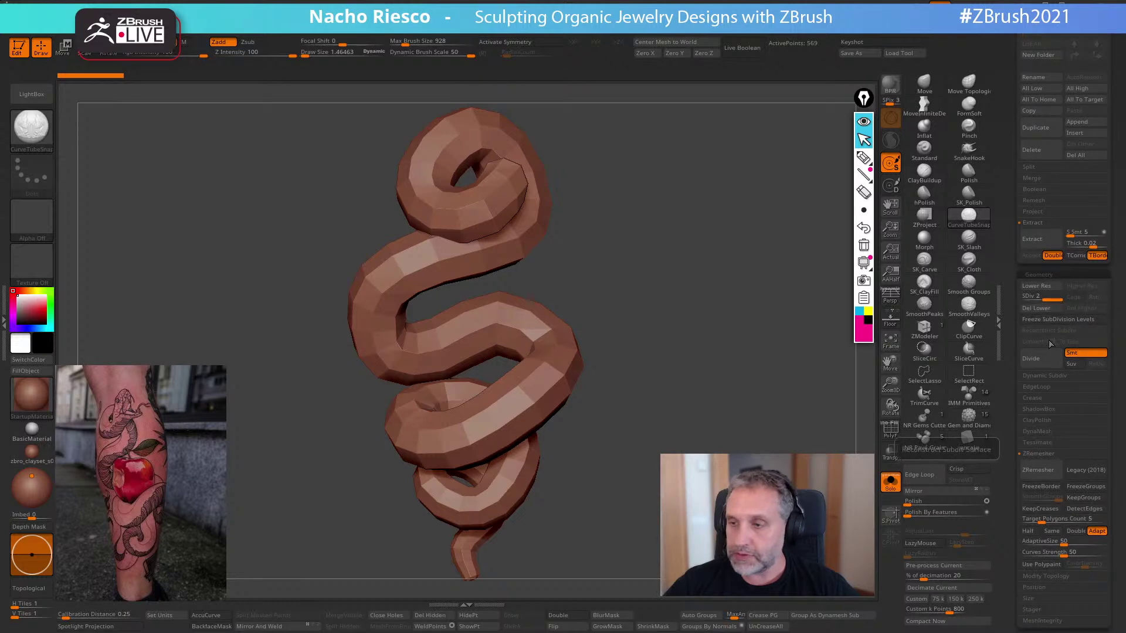
left_click(1045, 361)
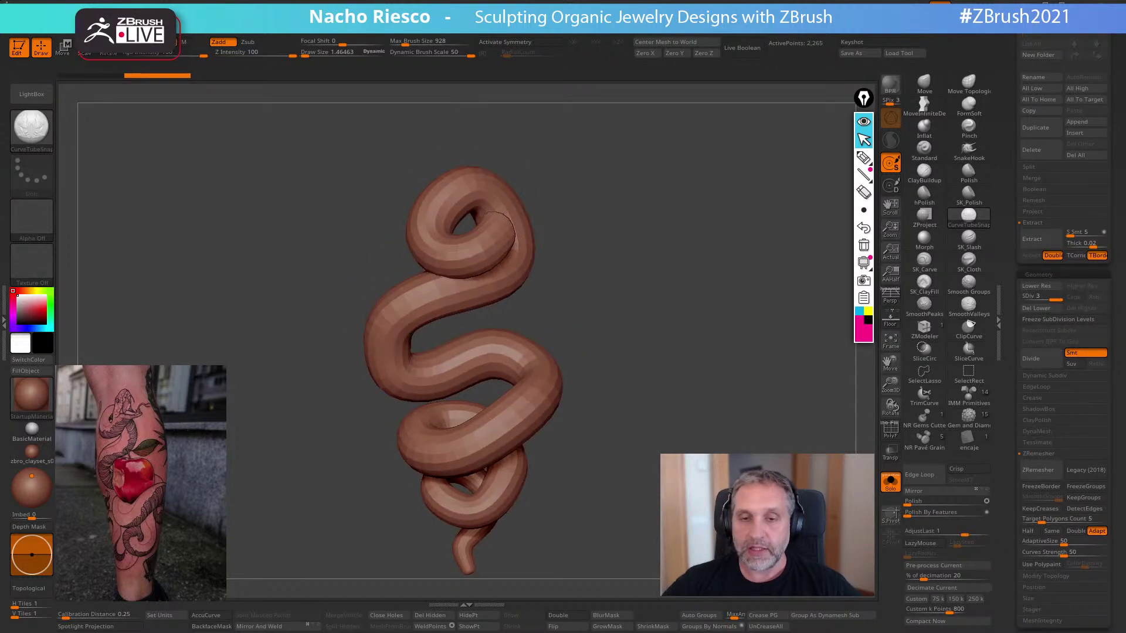
mouse_move(640, 548)
left_mouse_down()
mouse_move(569, 548)
mouse_move(641, 548)
left_mouse_up()
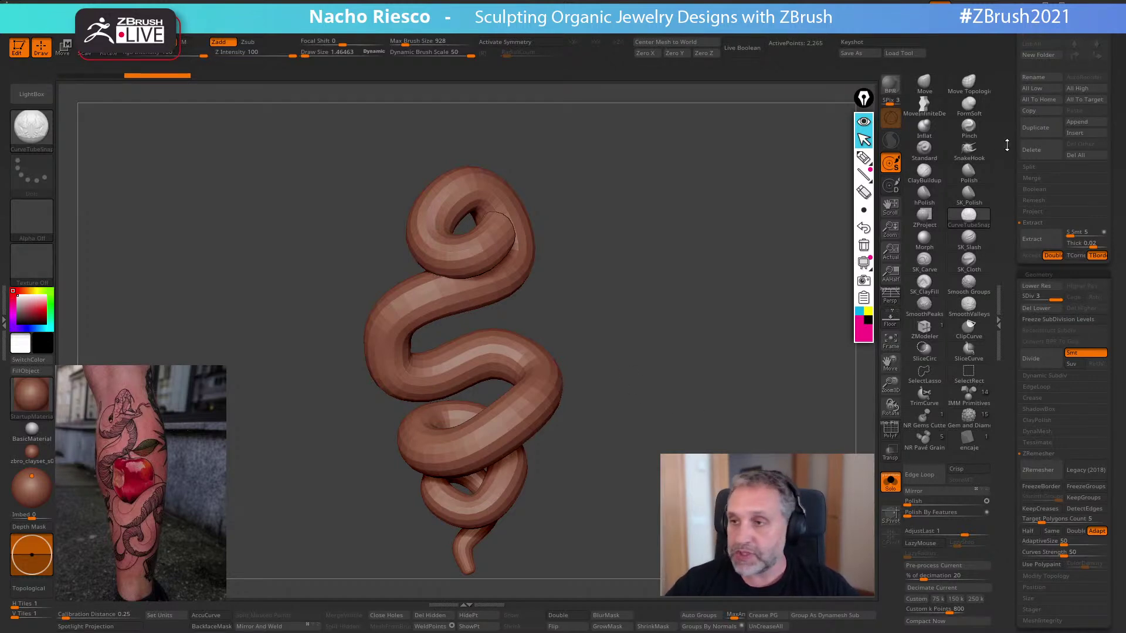
- Return to the original step1 tool and turn off the adaptive skin preview to show the ZSphere chain up close
scroll(1016, 252, "up", 5)
left_click(1087, 136)
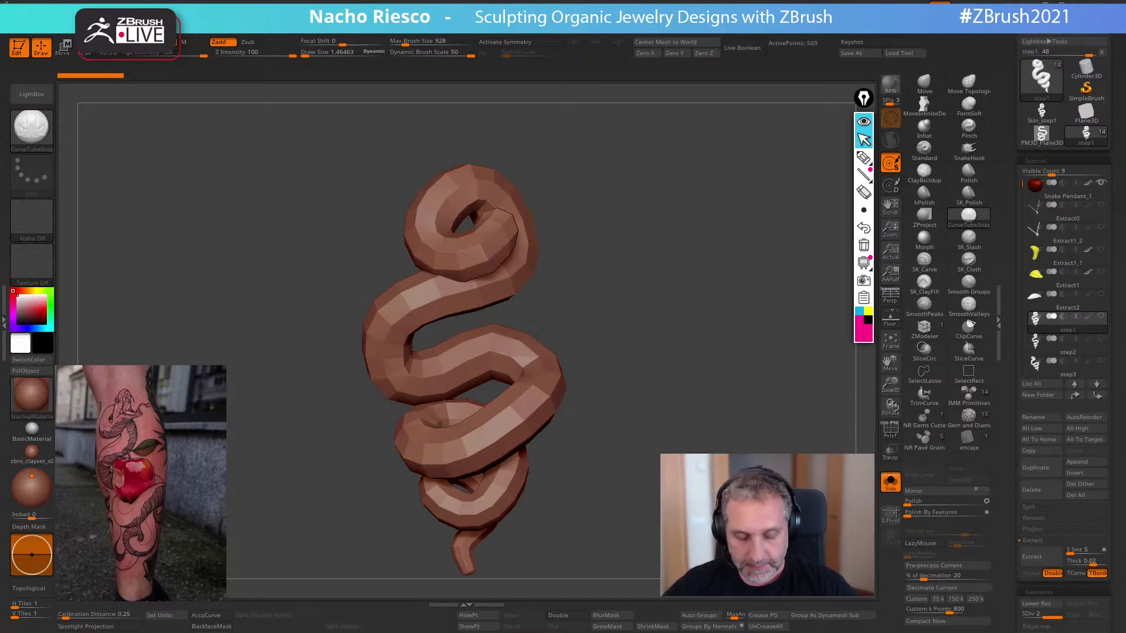
key("a")
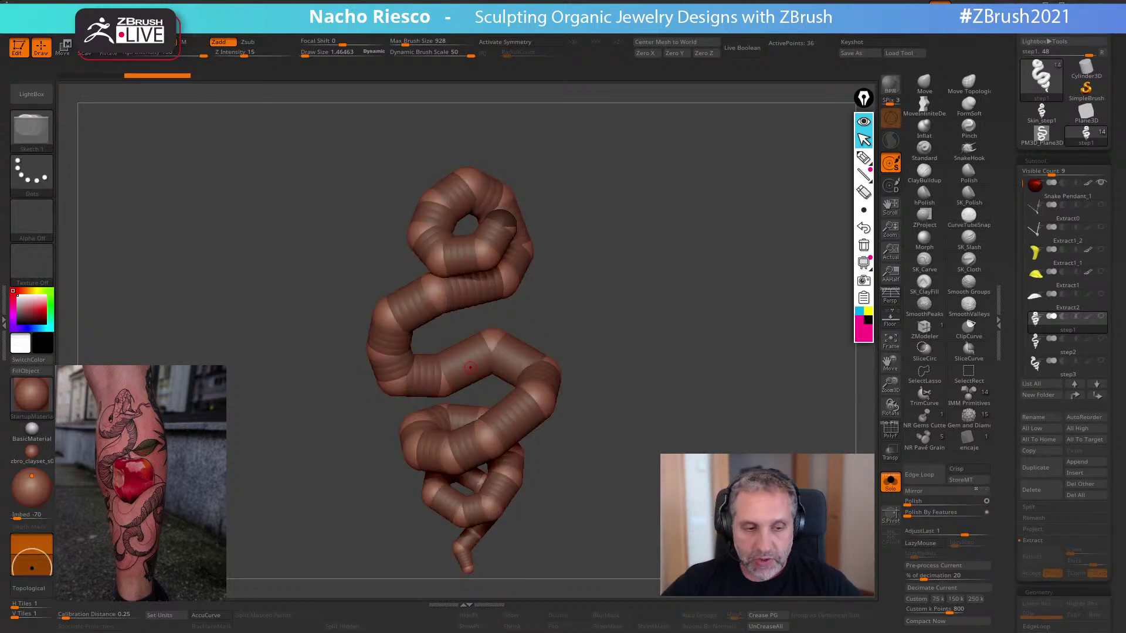
right_click_drag(471, 368, 487, 344, "alt")
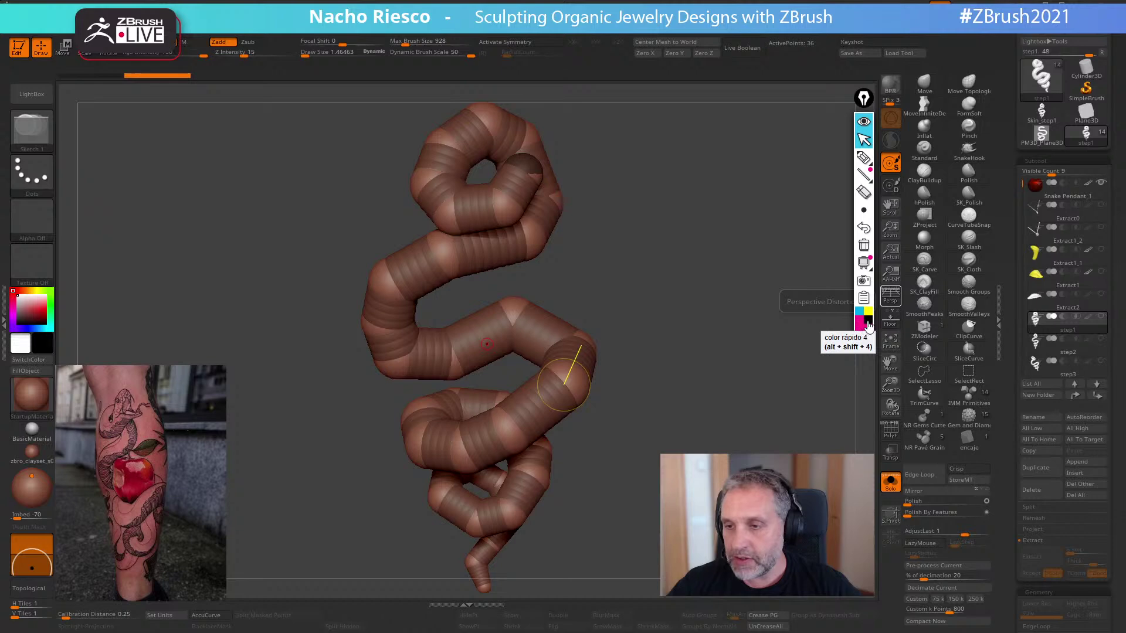
- Annotate the ZSphere chain with black straight segments on and beside the middle bend, and a magenta curve alongside for comparison
left_click(863, 157)
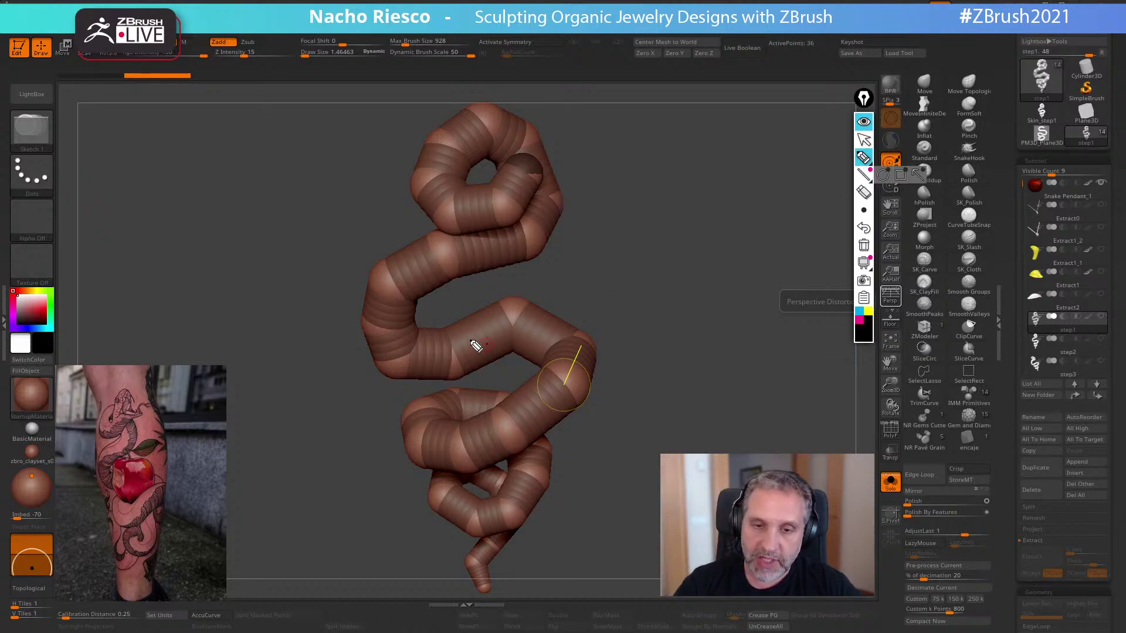
left_click_drag(468, 345, 509, 328)
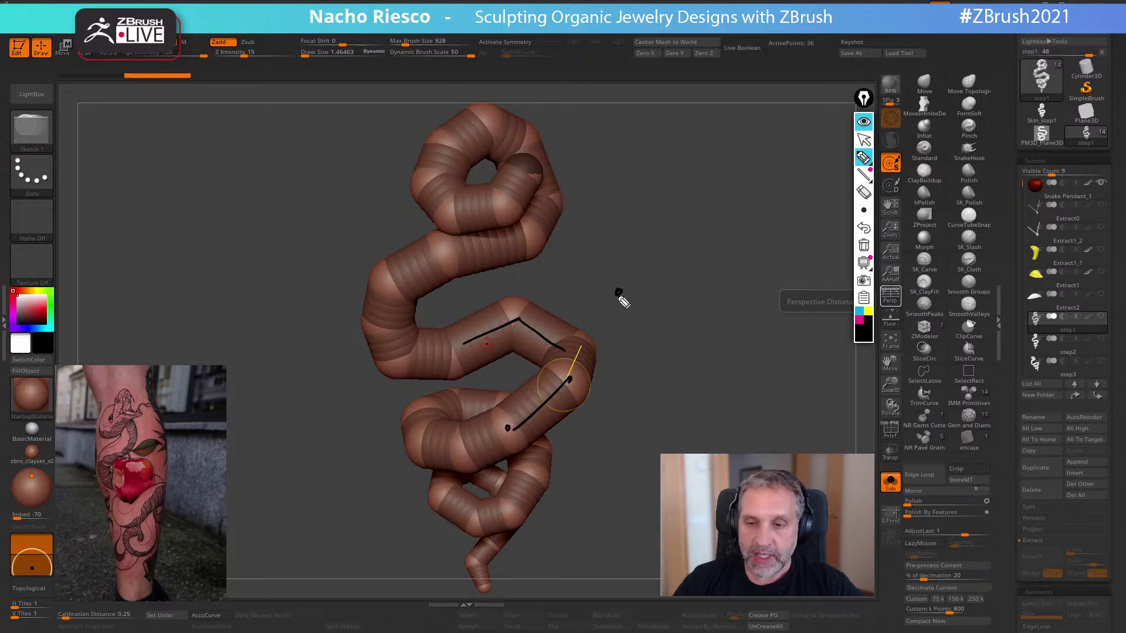
left_click_drag(598, 434, 596, 436)
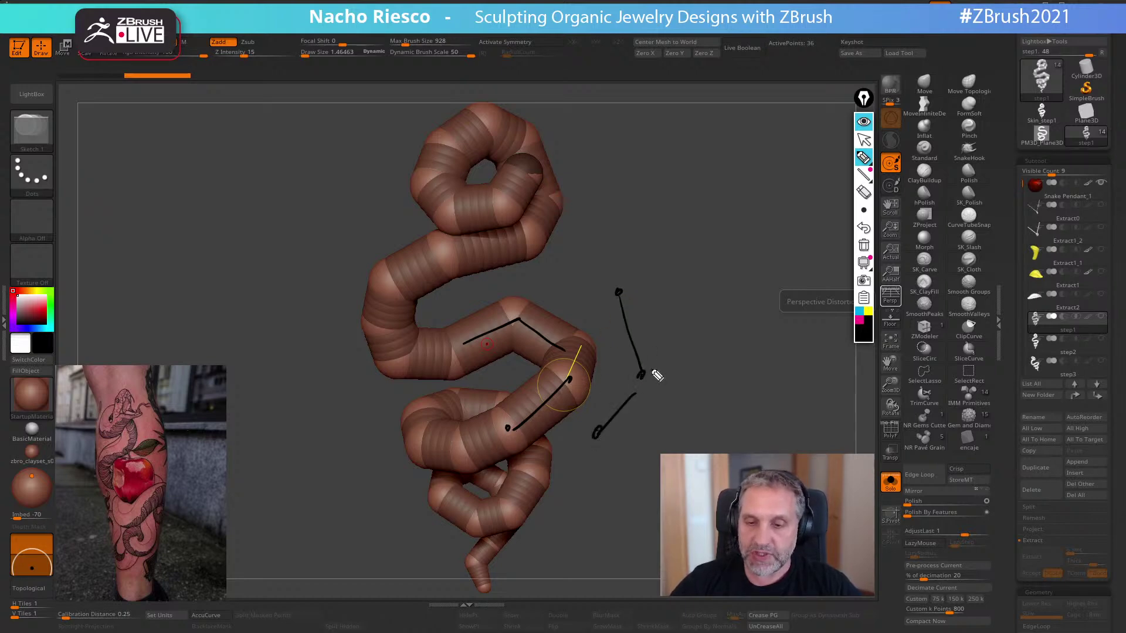
left_click(859, 320)
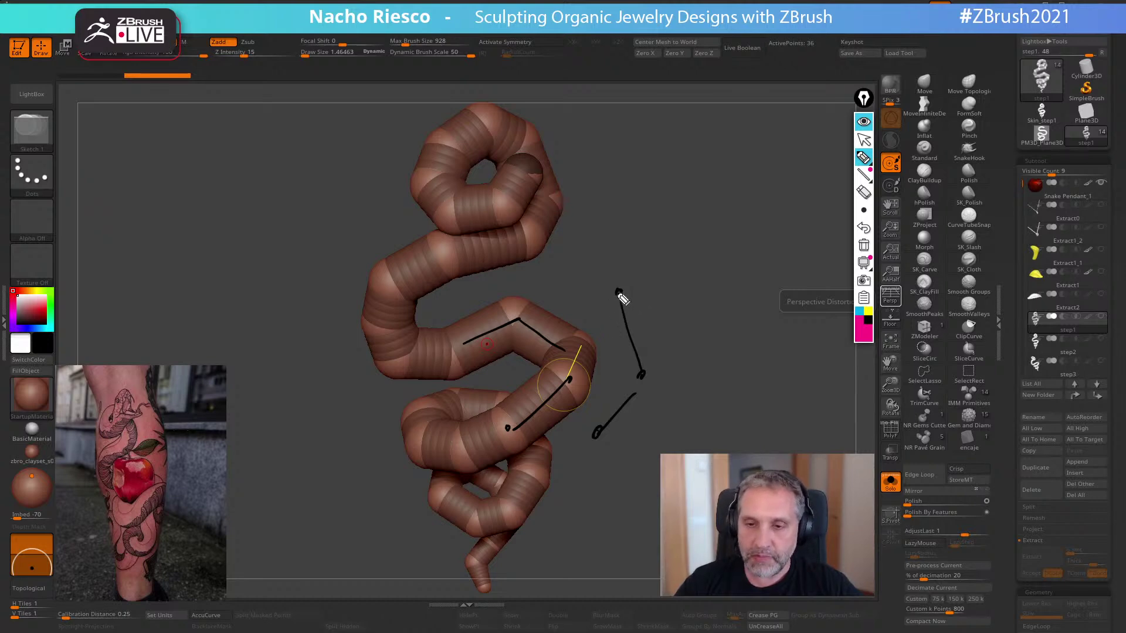
mouse_move(615, 320)
left_mouse_down()
mouse_move(615, 384)
mouse_move(593, 421)
left_mouse_up()
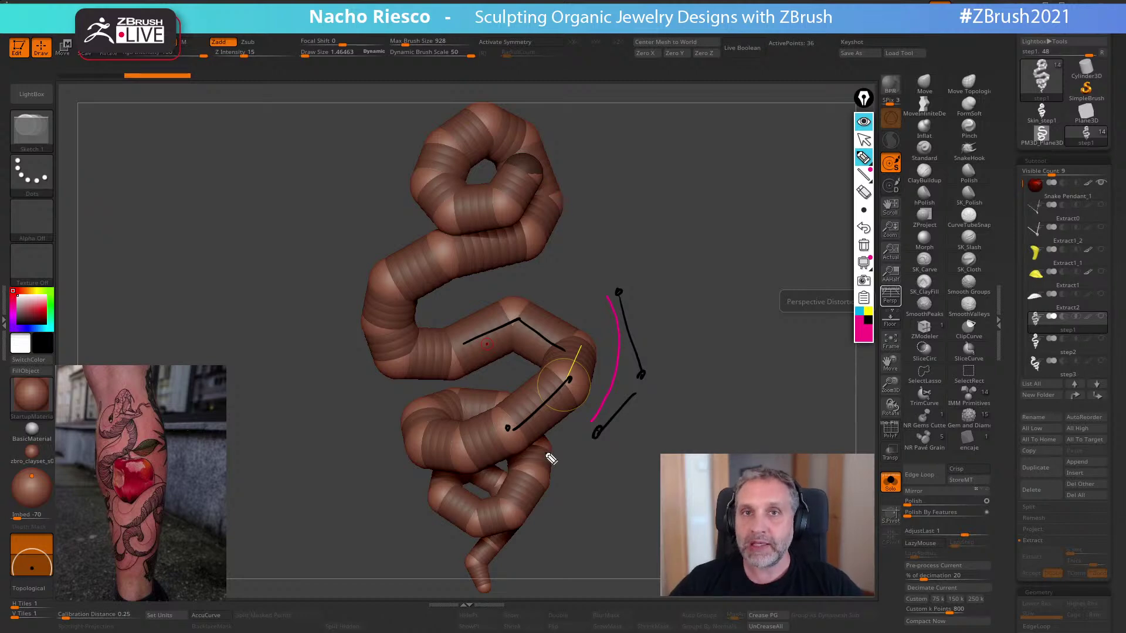
- Clear the drawn annotations and preview the adaptive skin of the step1 ZSphere chain
left_click(864, 245)
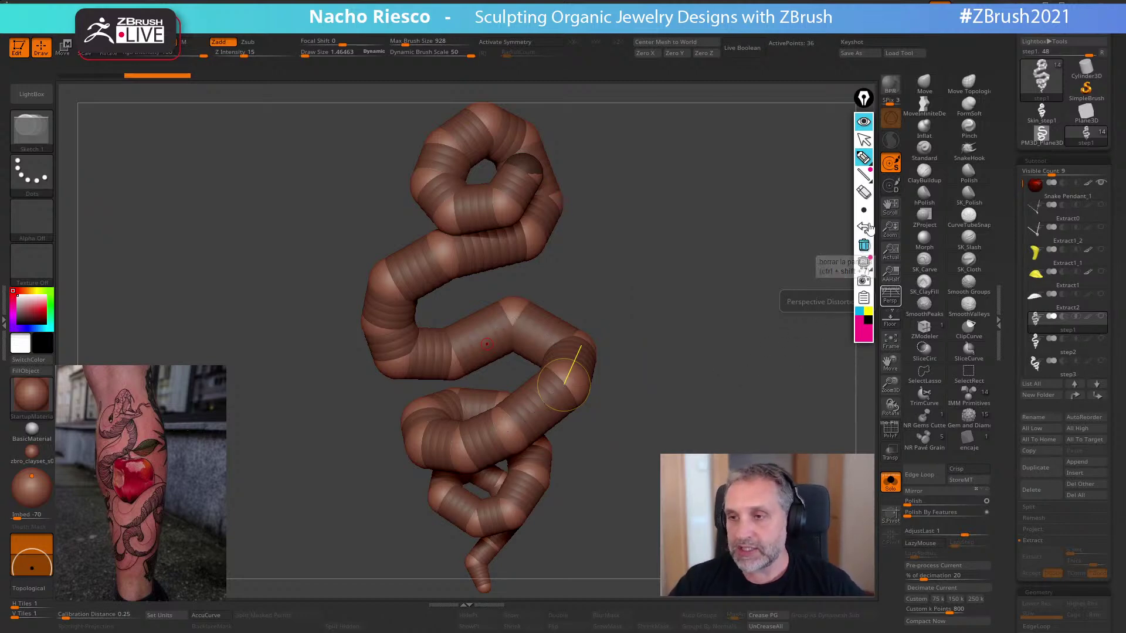
left_click(865, 143)
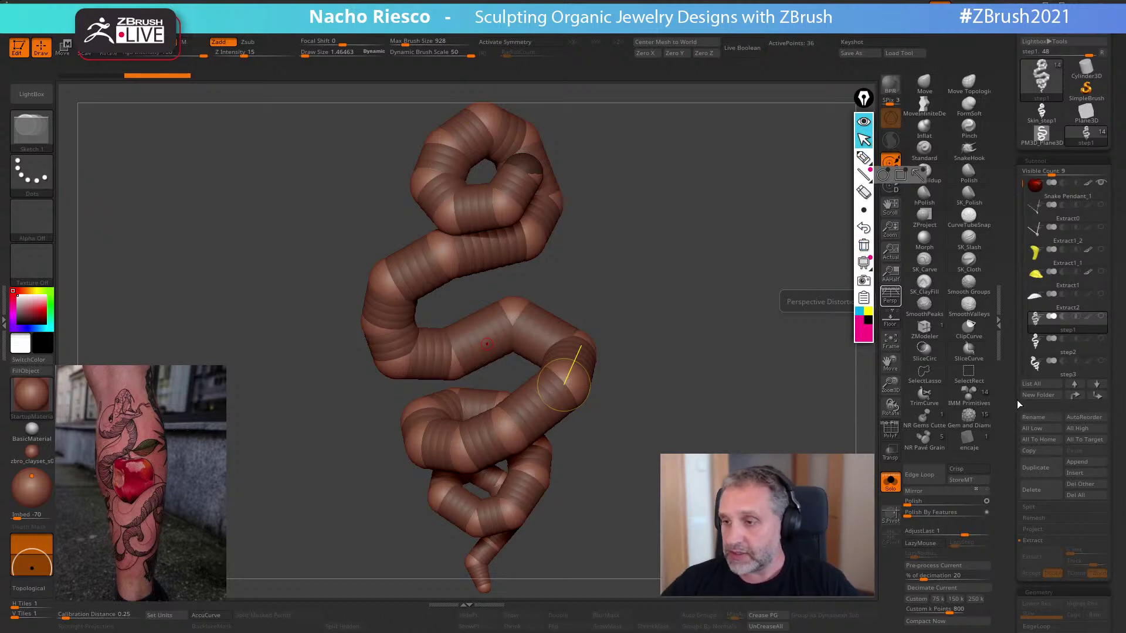
left_click_drag(1010, 405, 1008, 325)
scroll(1048, 547, "down", 5)
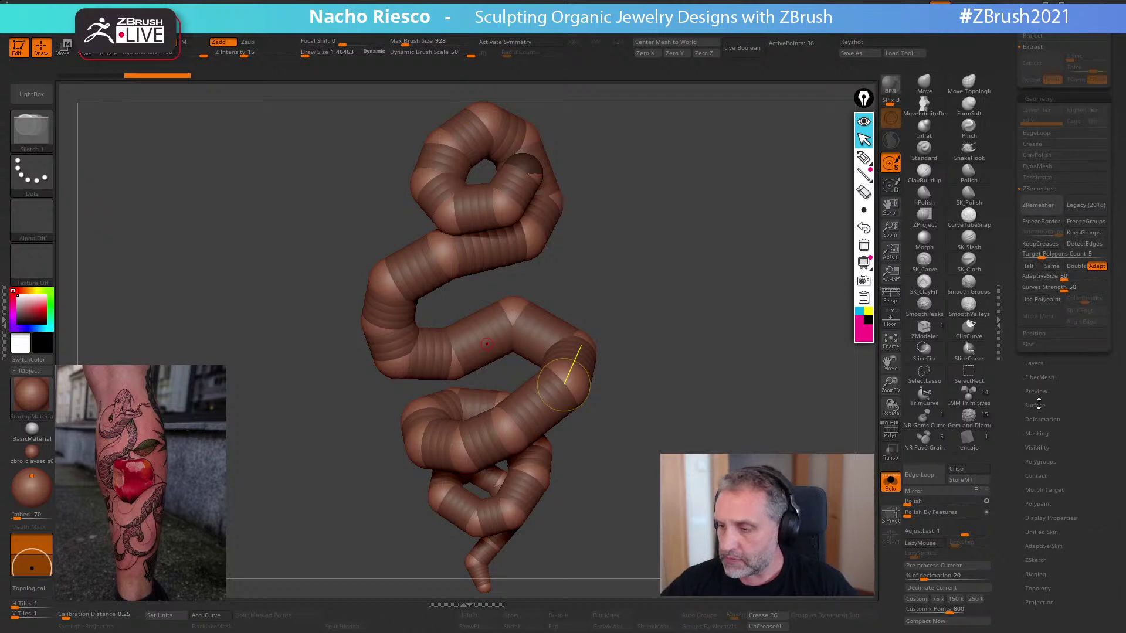
left_click(1047, 546)
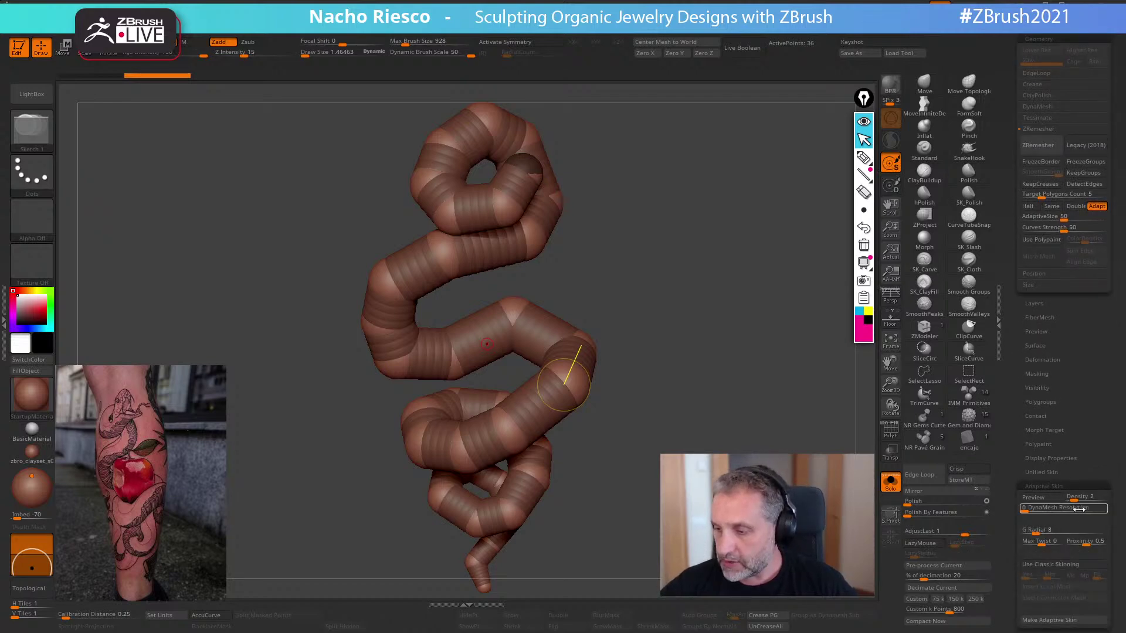
left_click(1041, 470)
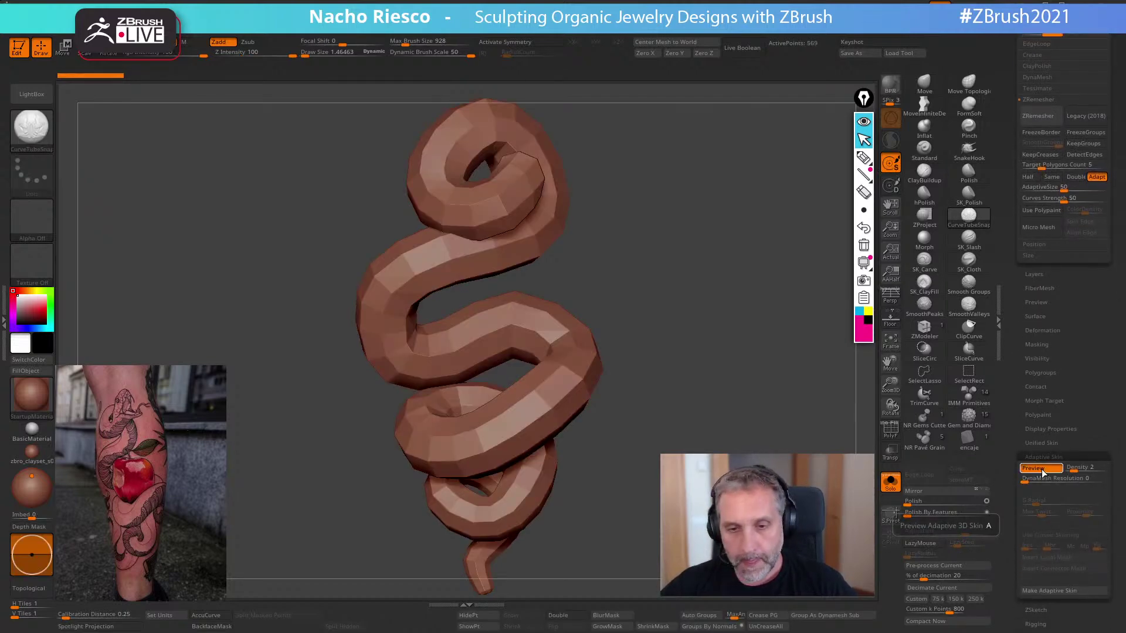
- Turn off the skin preview and adjust the ZSpheres at the inner end of the upper coil with Move and Rotate
mouse_move(733, 328)
left_mouse_down()
mouse_move(592, 337)
mouse_move(706, 427)
mouse_move(762, 438)
mouse_move(780, 430)
mouse_move(836, 244)
left_mouse_up()
key("a")
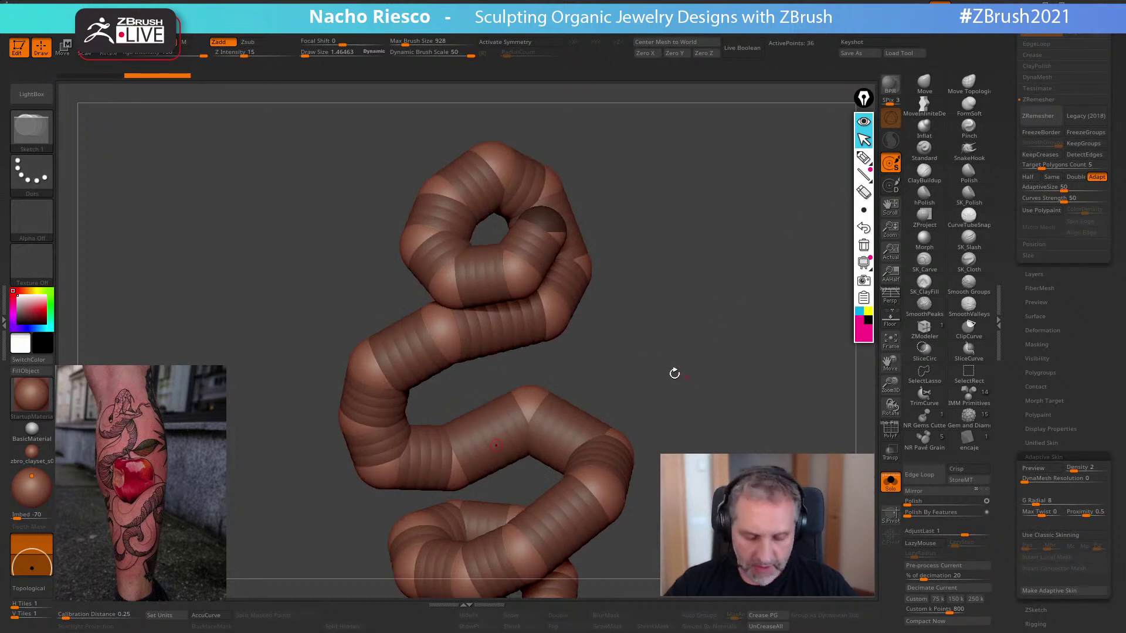
key("w")
left_click_drag(610, 314, 586, 319)
left_click_drag(492, 293, 520, 244)
key("r")
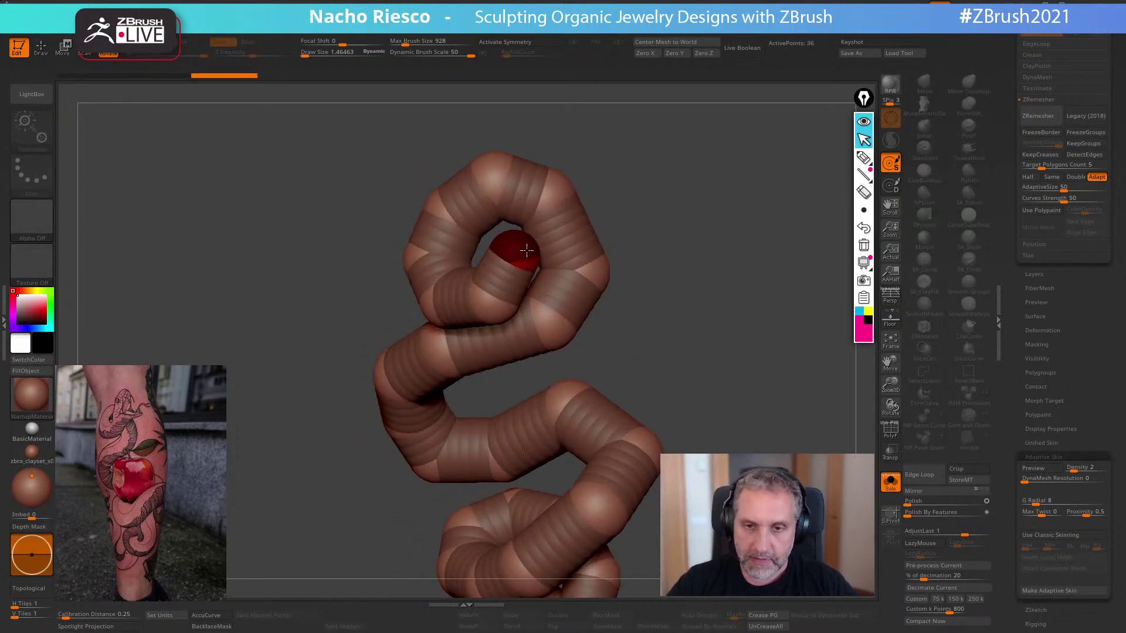
left_click_drag(496, 299, 496, 300)
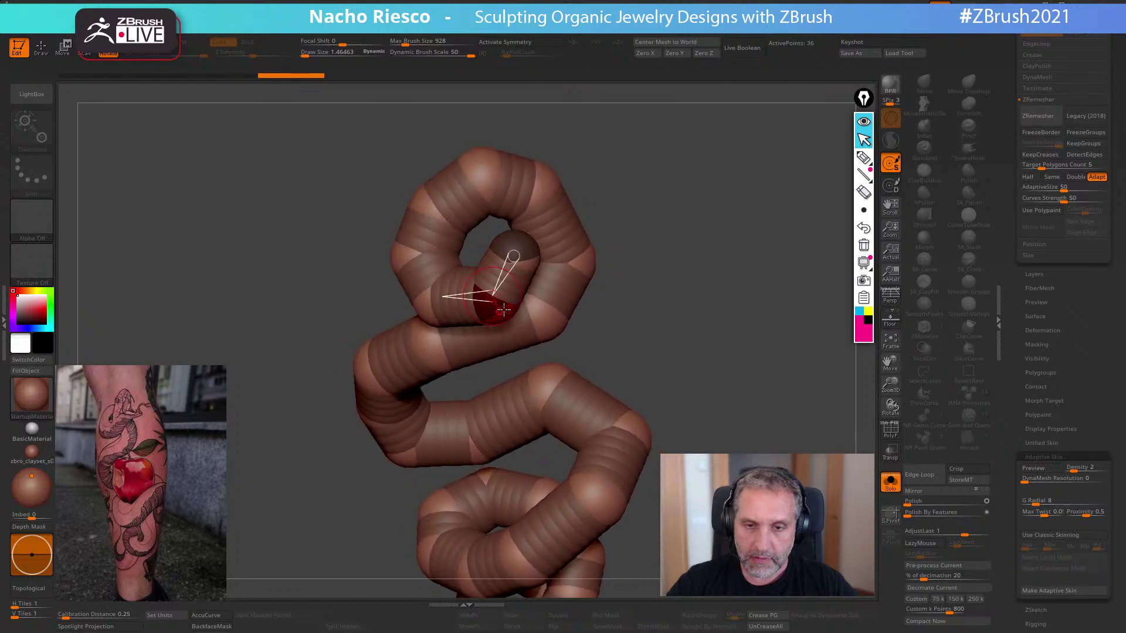
- Preview the adaptive skin to check the coil's inner end from the side and front, and return to the ZSpheres
left_click(1037, 469)
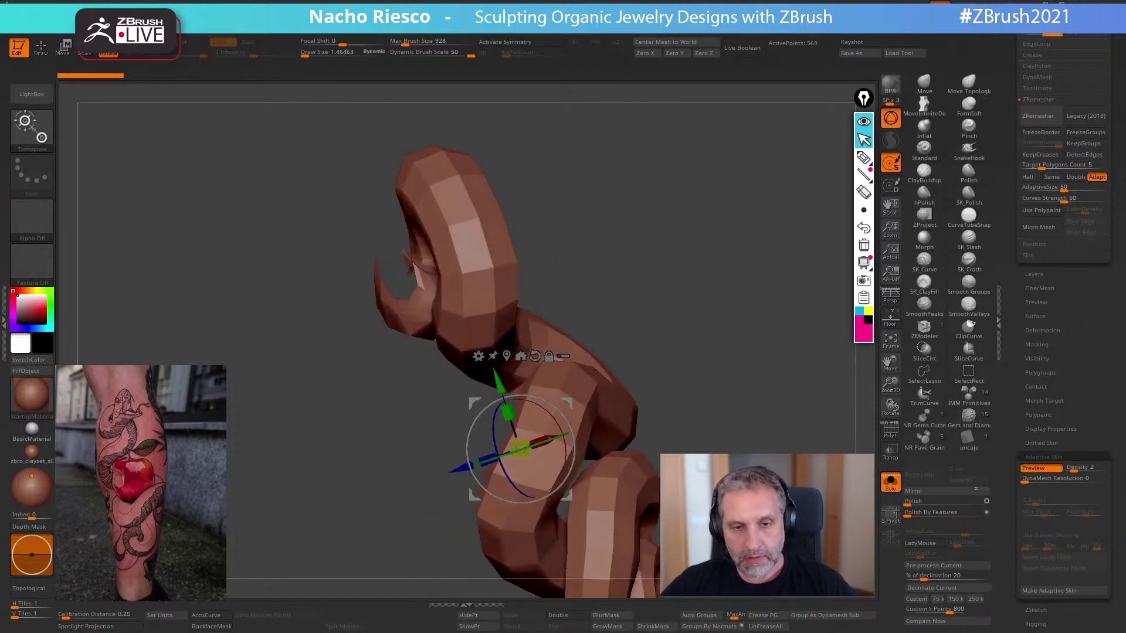
left_click_drag(692, 328, 774, 322, "shift")
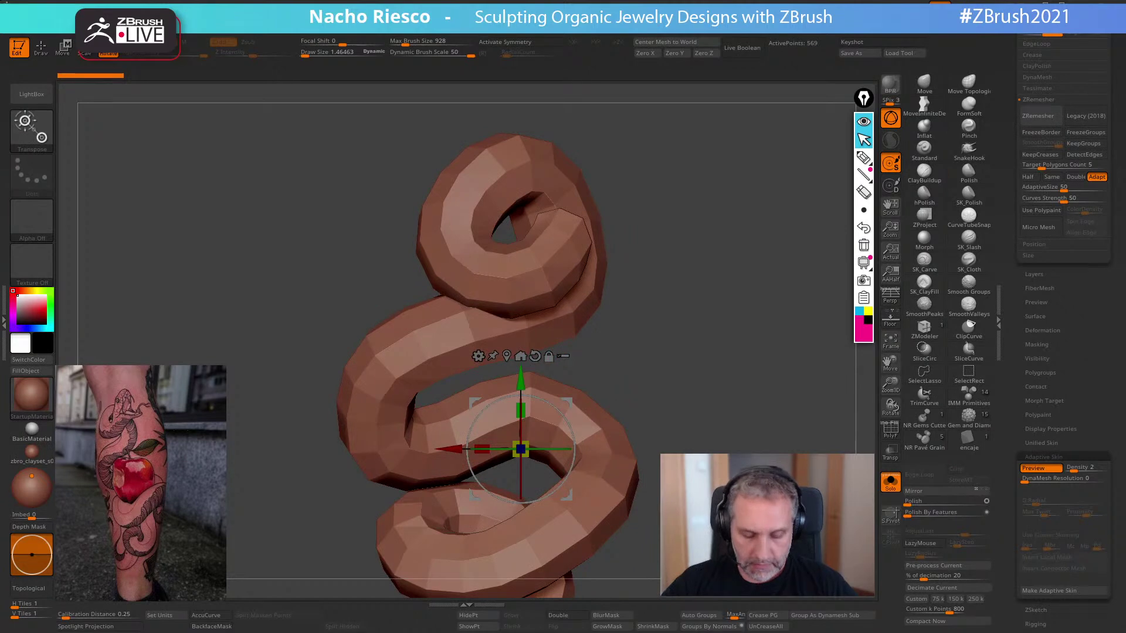
key("a")
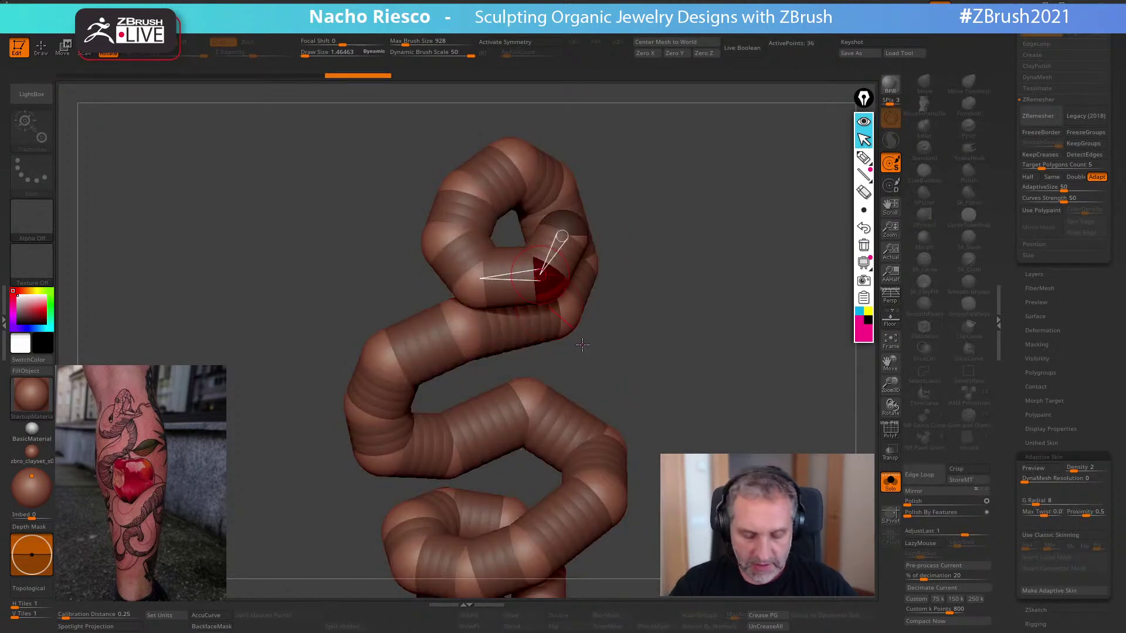
- Delete the ZSphere next to the coil's end, insert a new one in that segment and move it down to rebuild the bend
key("q")
left_click(553, 284, "alt")
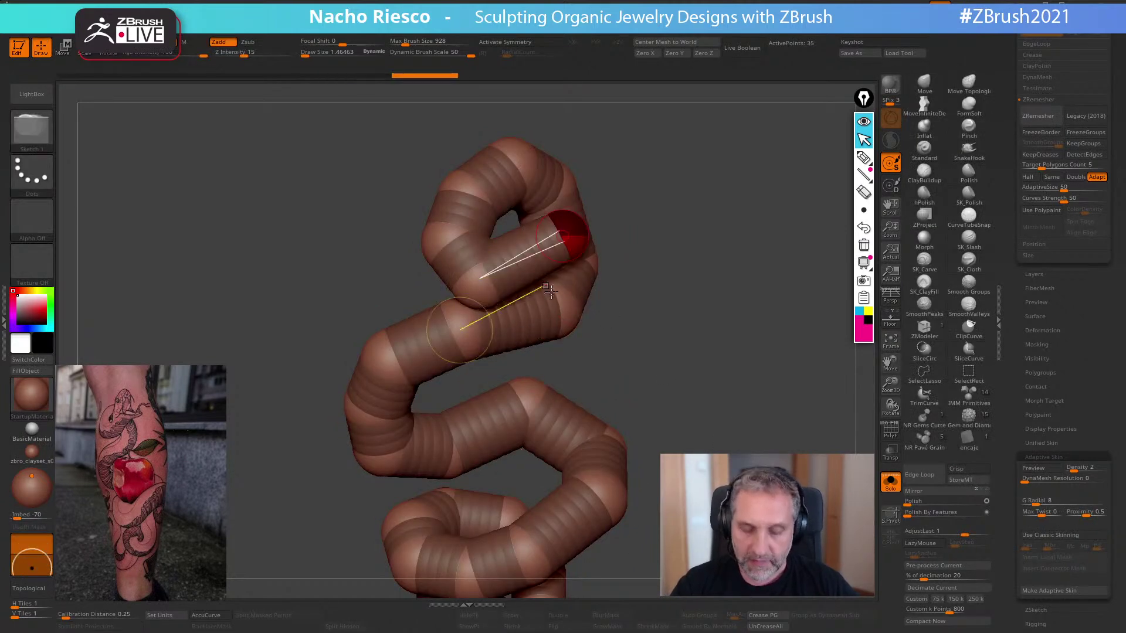
key("w")
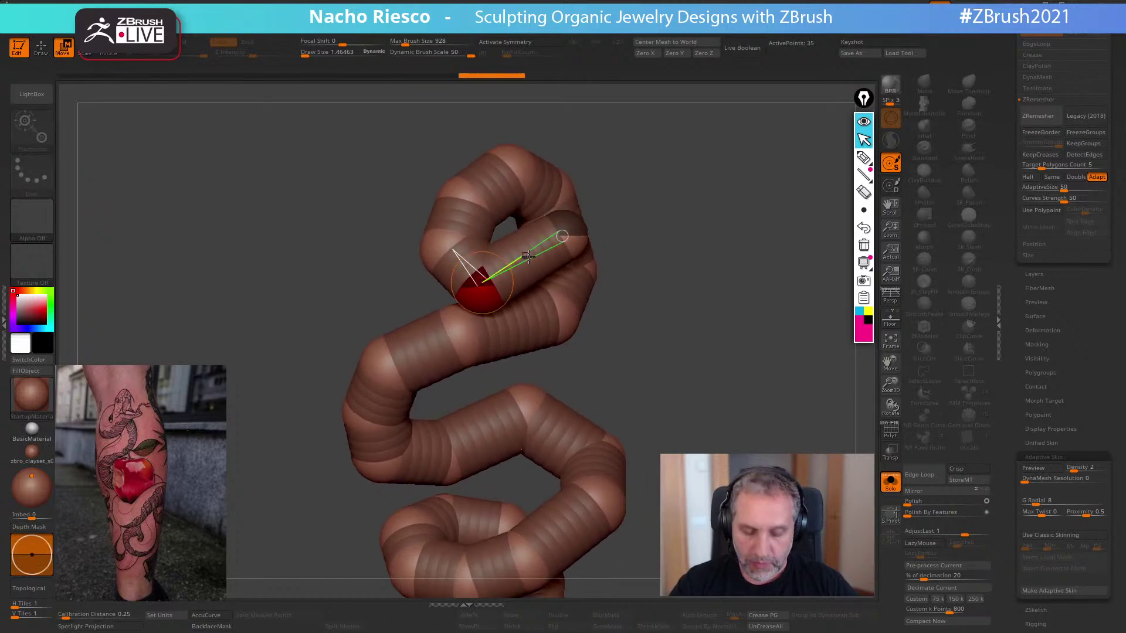
key("q")
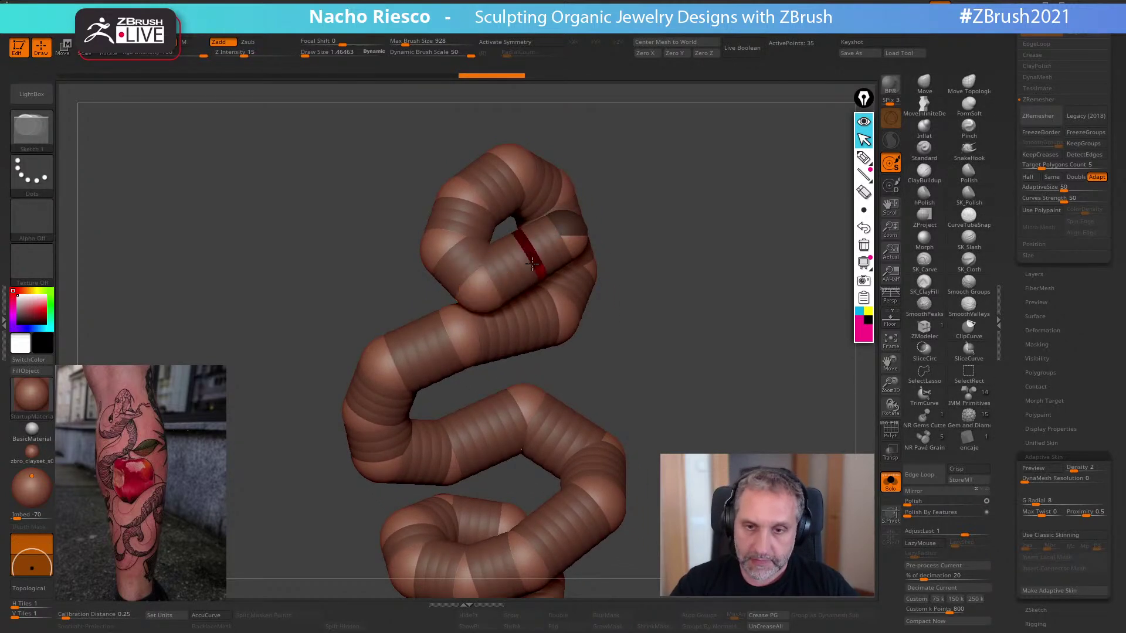
left_click(531, 256)
key("w")
left_click_drag(530, 256, 545, 280)
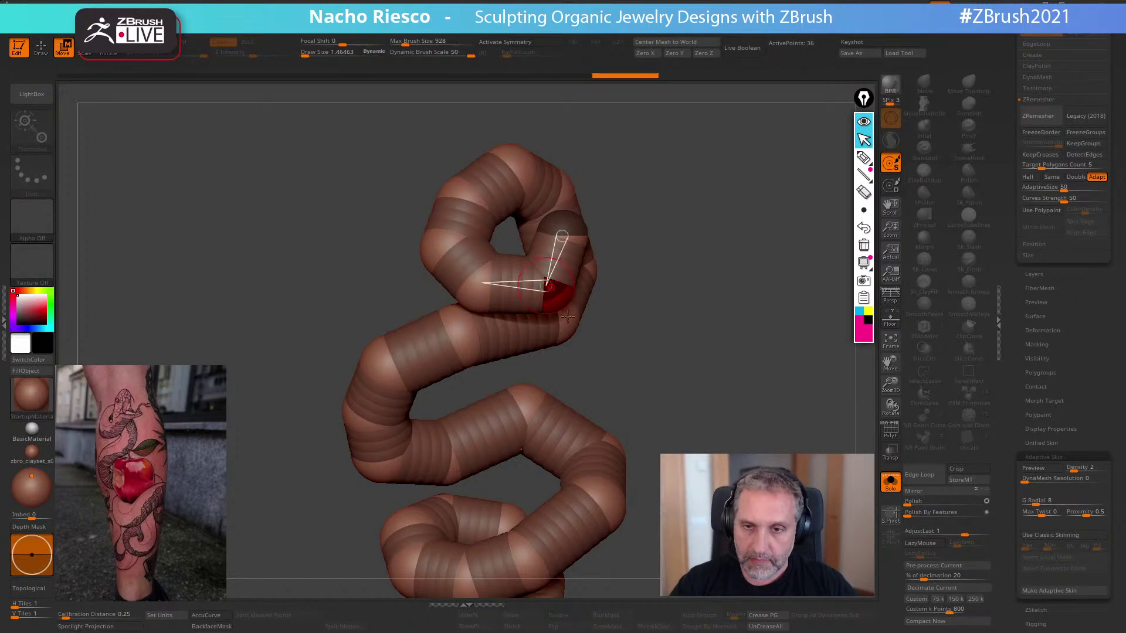
- Preview the adaptive skin of the rebuilt coil bend and switch back to the ZSphere view
key("a")
left_click_drag(762, 410, 829, 451)
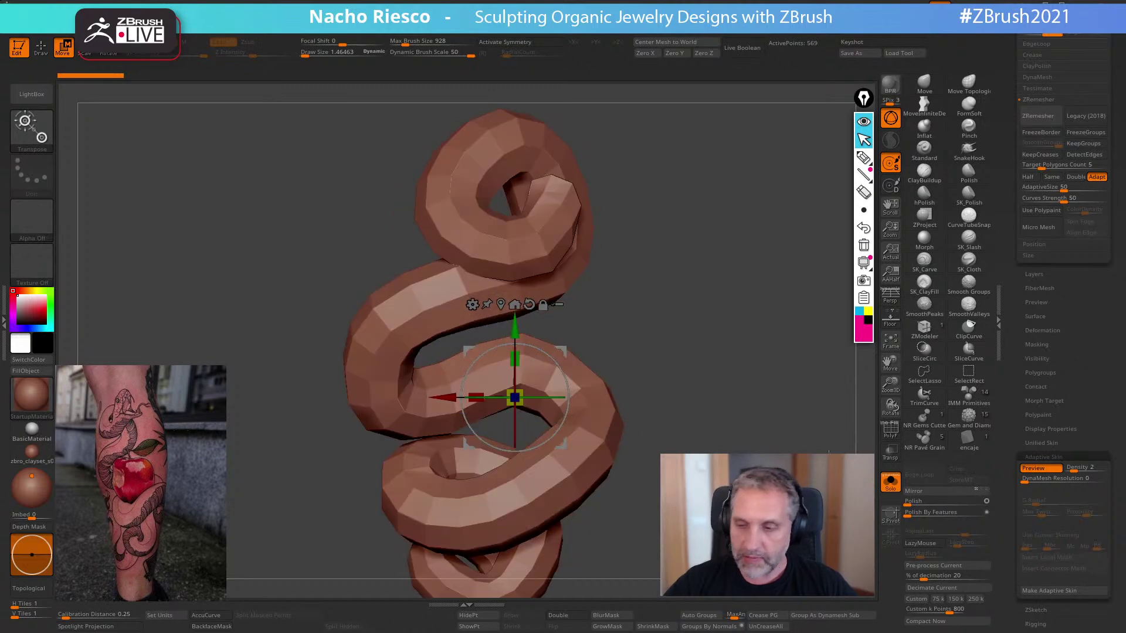
left_click(894, 489)
left_click(896, 484)
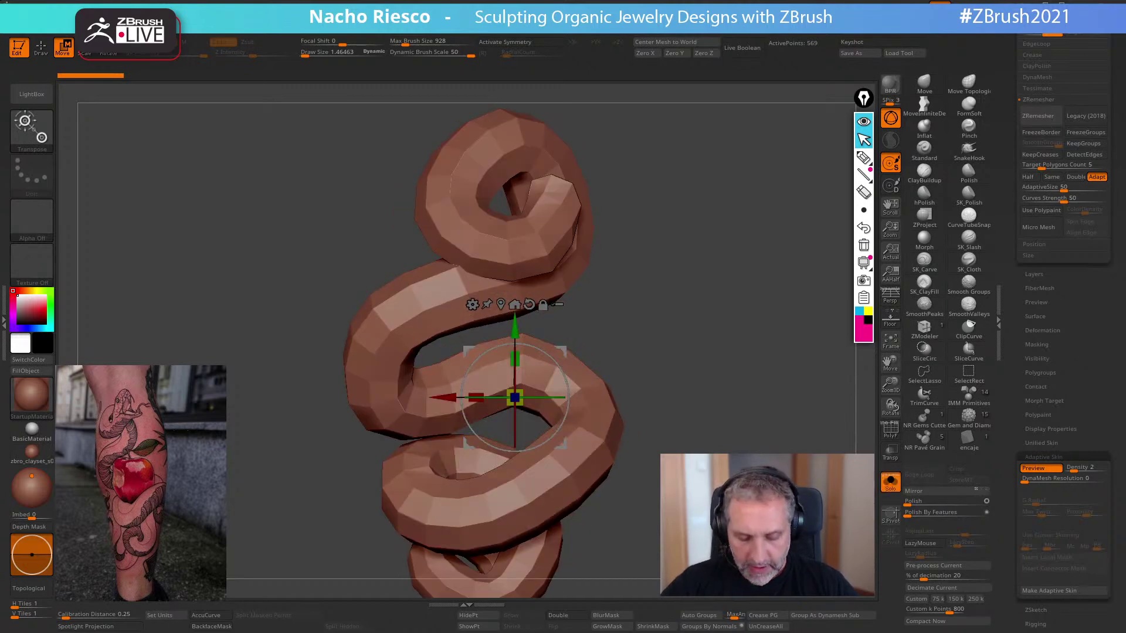
key("a")
- Scale down the last ZSphere at the coil's inner end so that the chain tapers
mouse_move(541, 240)
right_mouse_down()
mouse_move(511, 252)
mouse_move(532, 400)
mouse_move(499, 478)
mouse_move(516, 411)
mouse_move(499, 477)
right_mouse_up()
key("q")
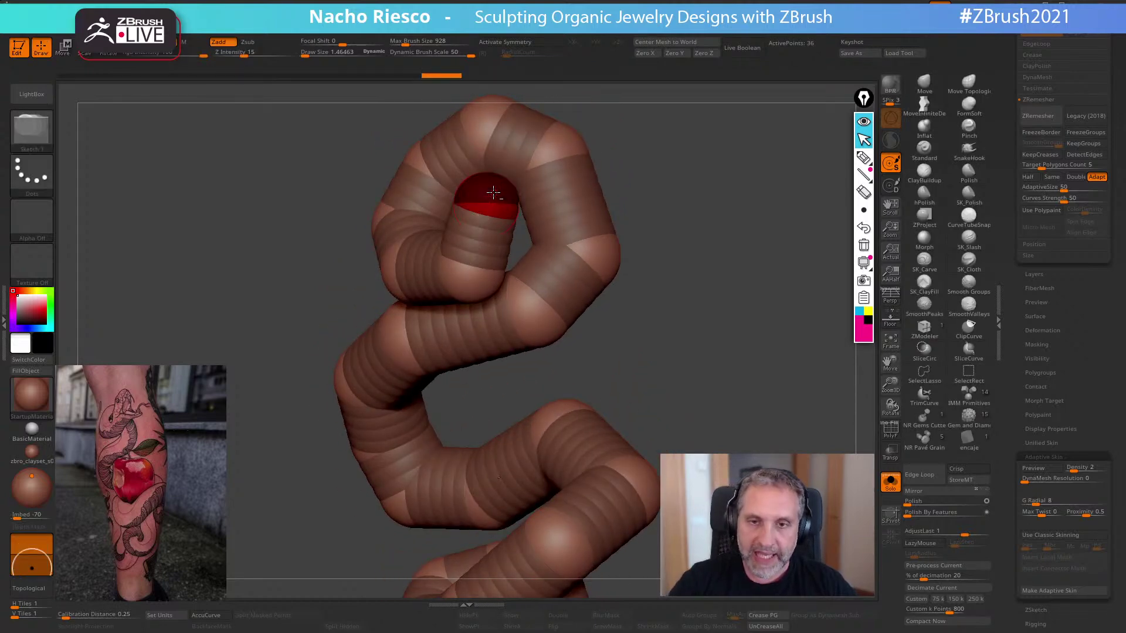
key("w")
right_click_drag(540, 191, 663, 200)
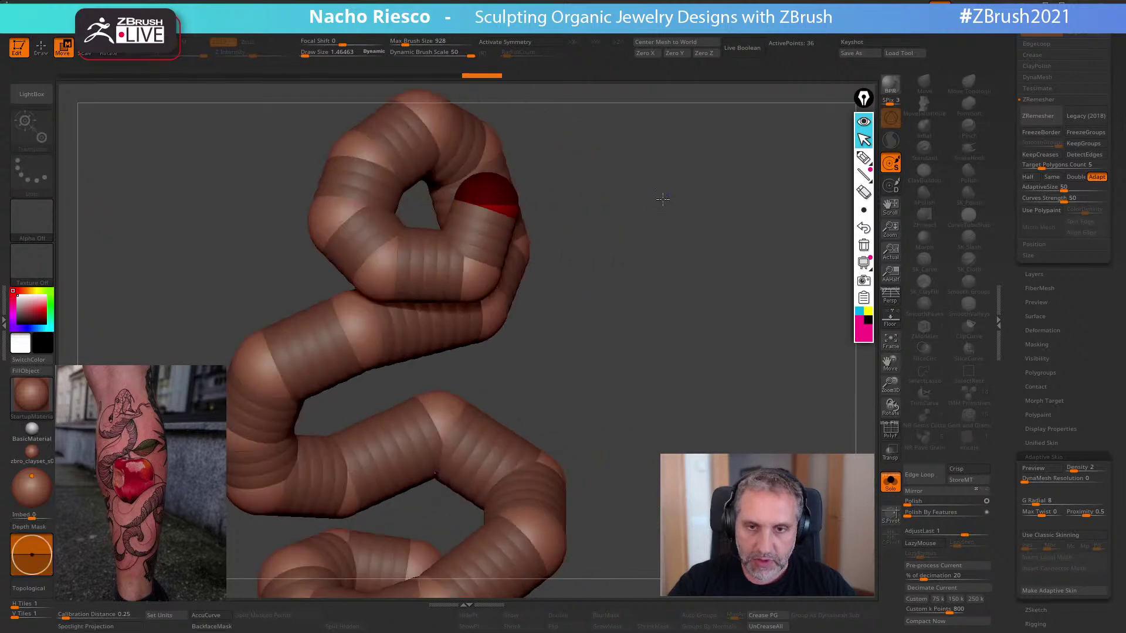
left_click_drag(596, 188, 711, 408, "alt")
key("r")
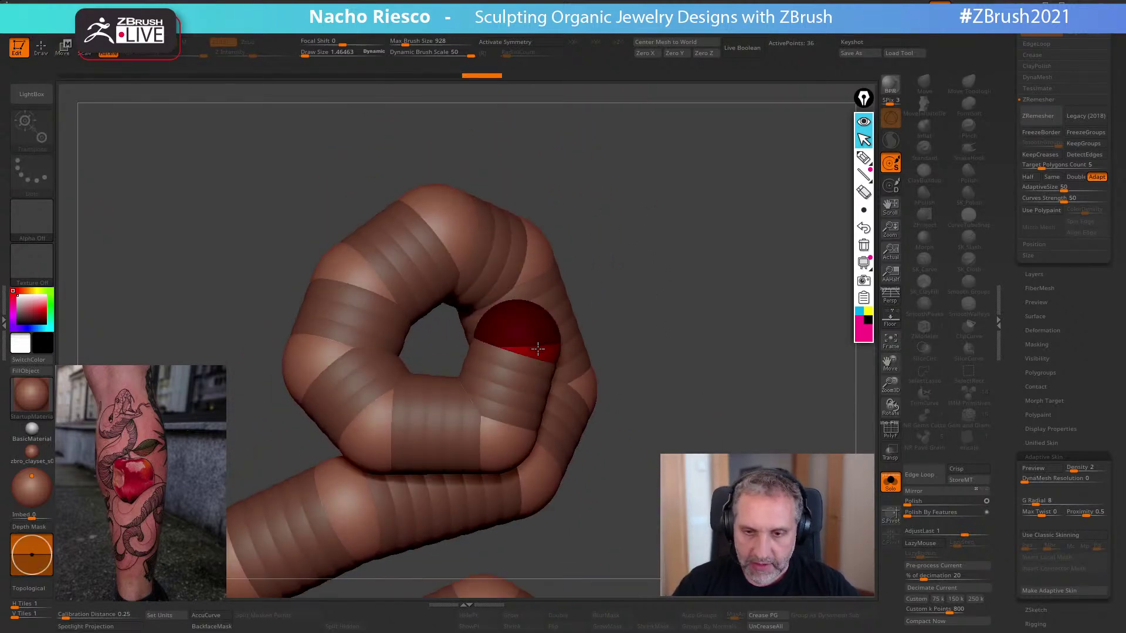
right_click_drag(511, 288, 539, 368)
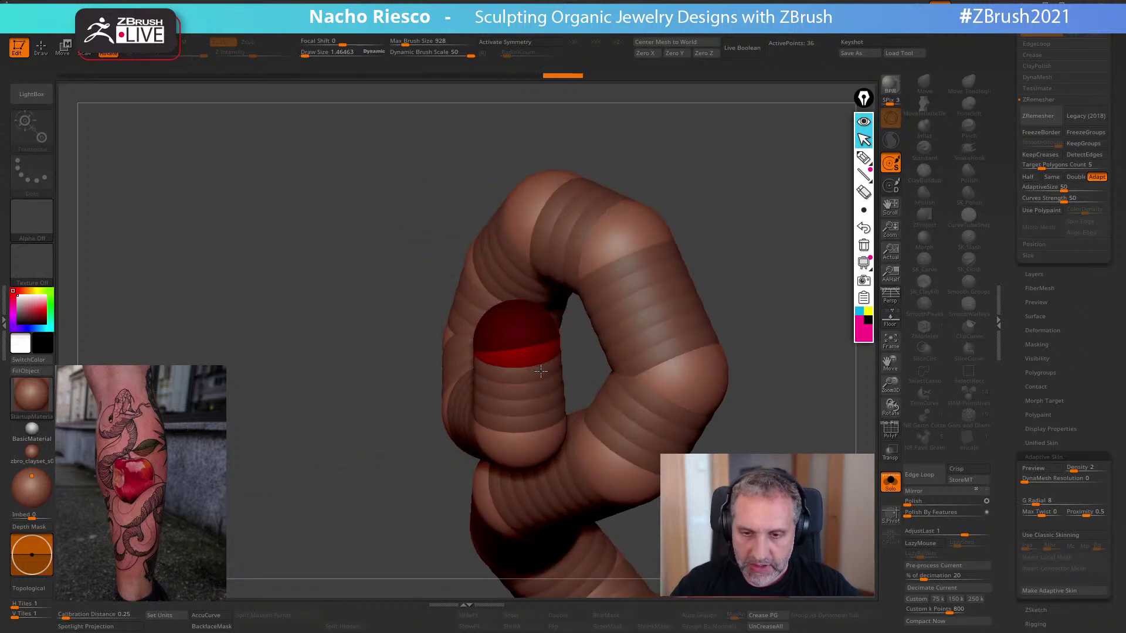
left_click_drag(534, 346, 543, 331)
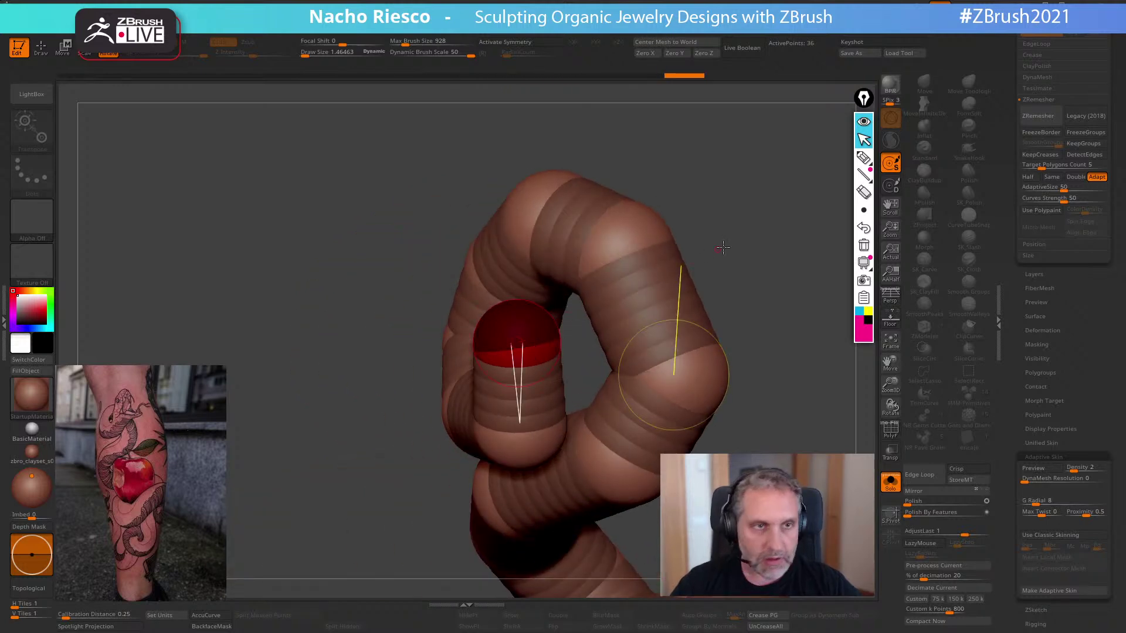
left_click_drag(725, 246, 746, 236)
left_click_drag(496, 339, 526, 339)
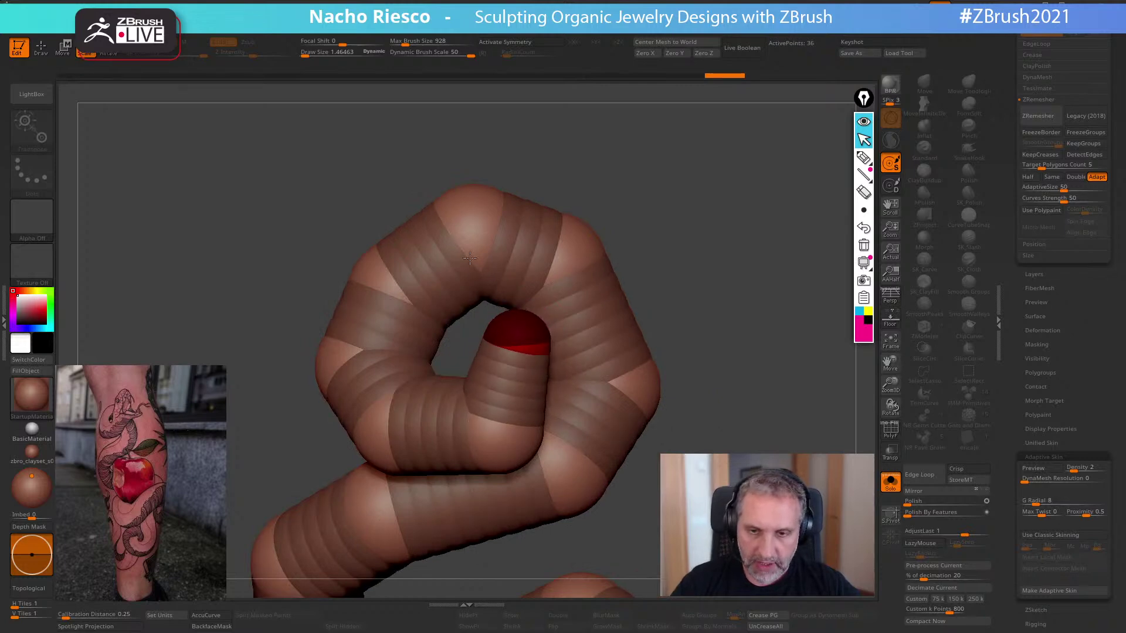
- Preview how the adaptive skin forms around the reduced end ZSphere and leave the preview
left_click(1032, 468)
left_click_drag(733, 282, 703, 282)
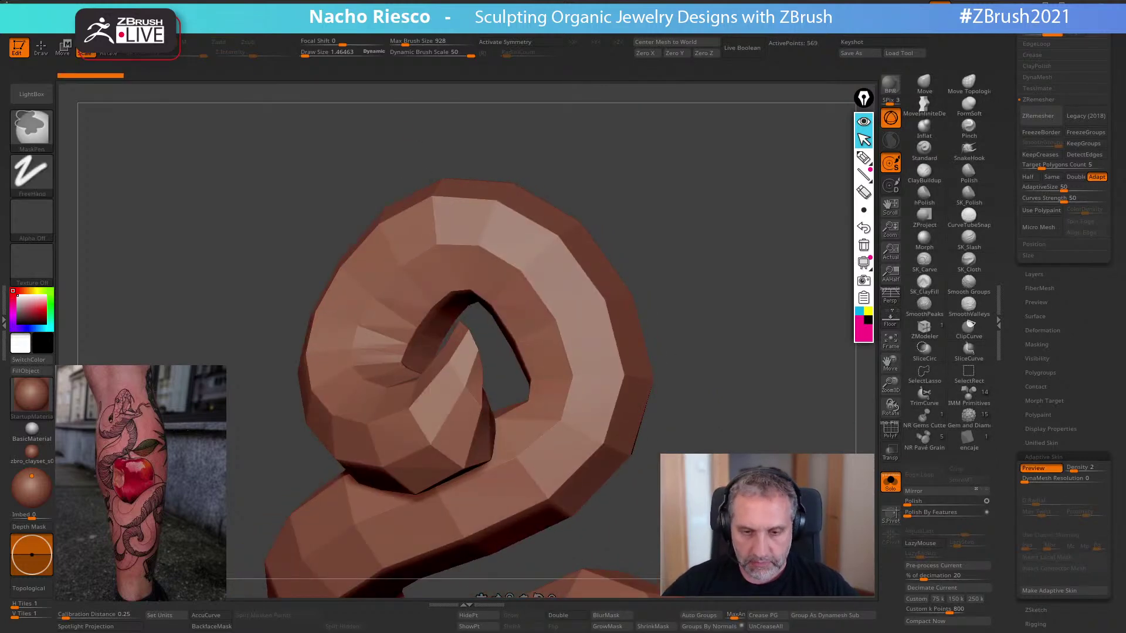
key("a")
- Add one more ZSphere at the coil's end and pull the tip outward into a long straight extension
left_click_drag(515, 347, 599, 387)
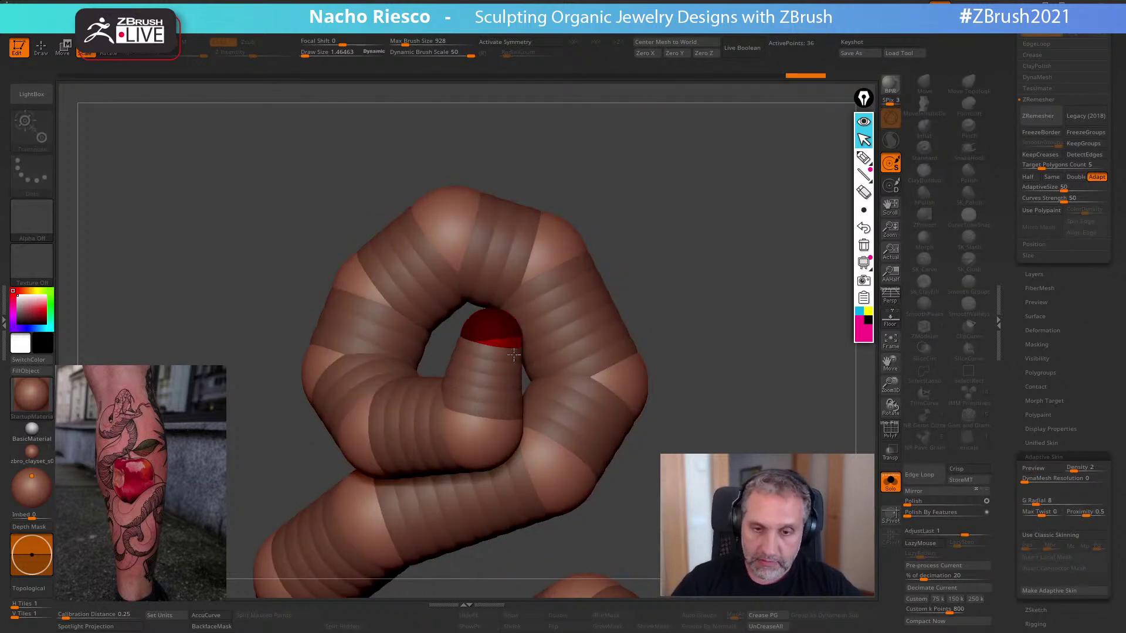
left_click_drag(631, 428, 696, 410)
left_click_drag(498, 255, 806, 189)
key("w")
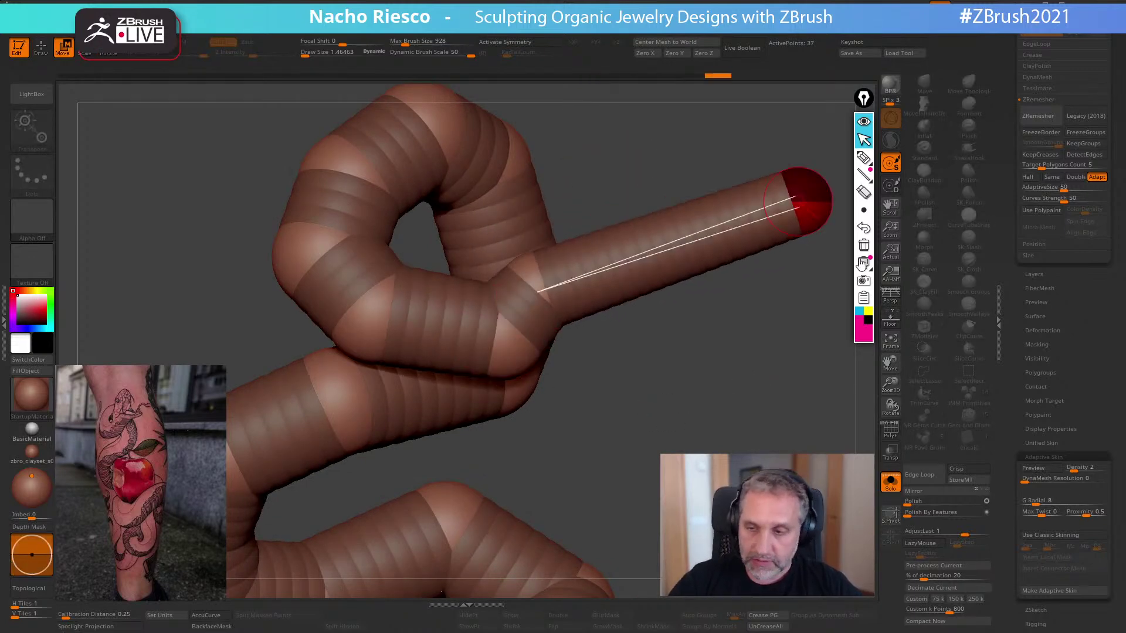
- Preview the adaptive skin of the straight extension and return to the ZSphere chain
left_click(1041, 468)
left_click_drag(850, 510, 879, 480)
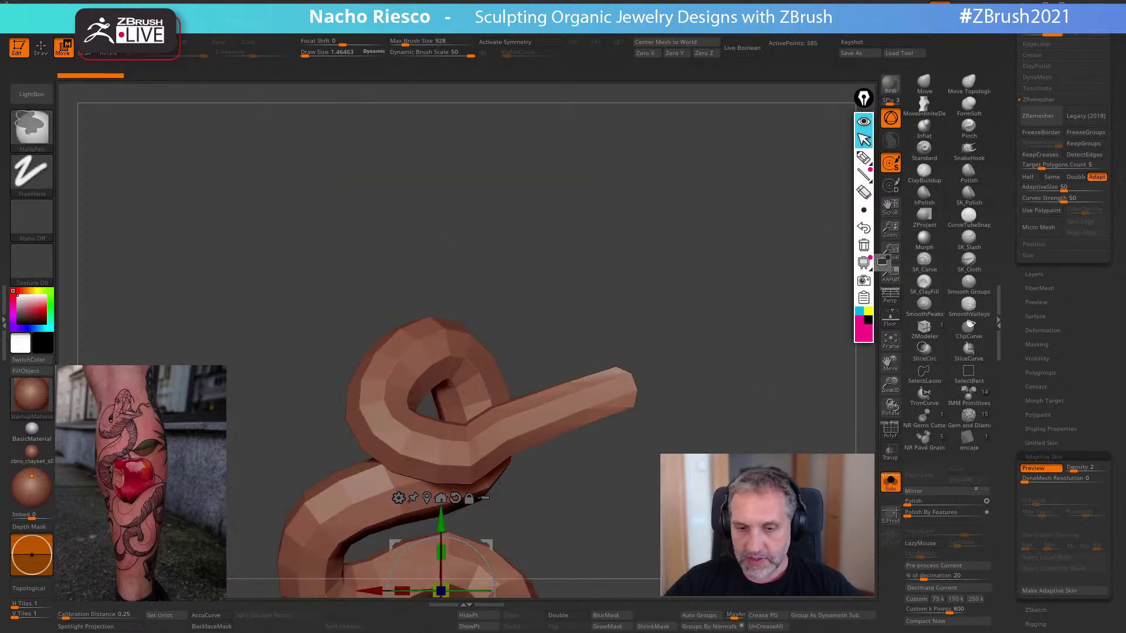
key("a")
- Move the tip and joint ZSpheres of the extension to shorten it and angle it upward from the coil
left_click_drag(809, 234, 623, 459, "alt")
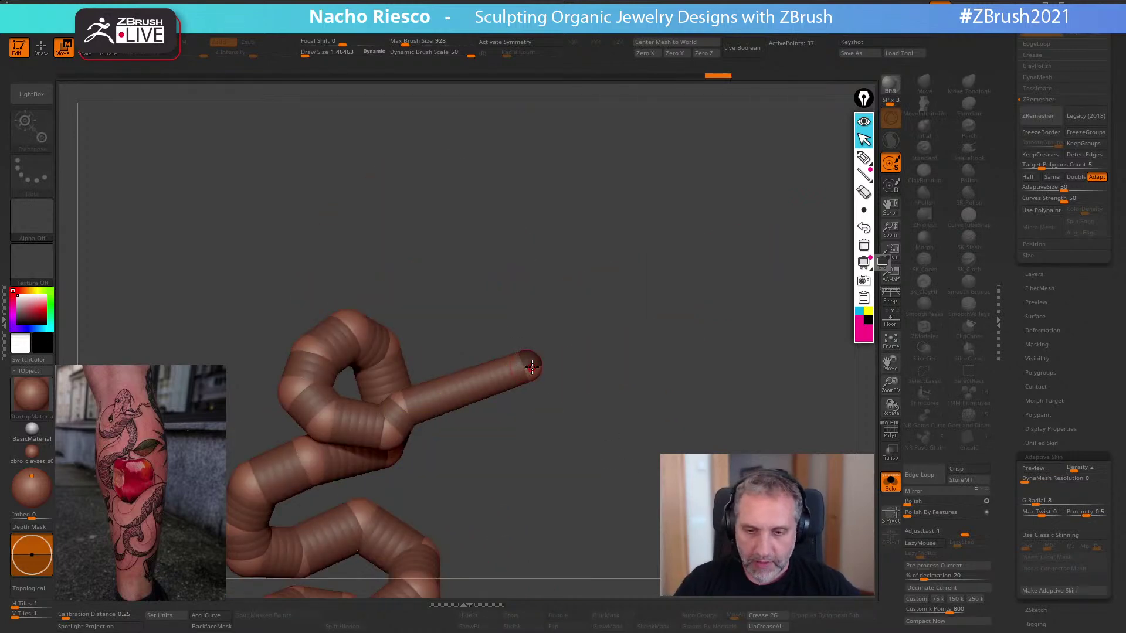
left_click_drag(535, 366, 492, 360)
left_click_drag(401, 409, 483, 427)
mouse_move(389, 427)
left_mouse_down()
mouse_move(393, 514)
mouse_move(398, 441)
left_mouse_up()
mouse_move(322, 423)
left_mouse_down()
mouse_move(344, 410)
mouse_move(322, 431)
left_mouse_up()
left_click_drag(460, 371, 674, 357)
left_click_drag(616, 389, 465, 390)
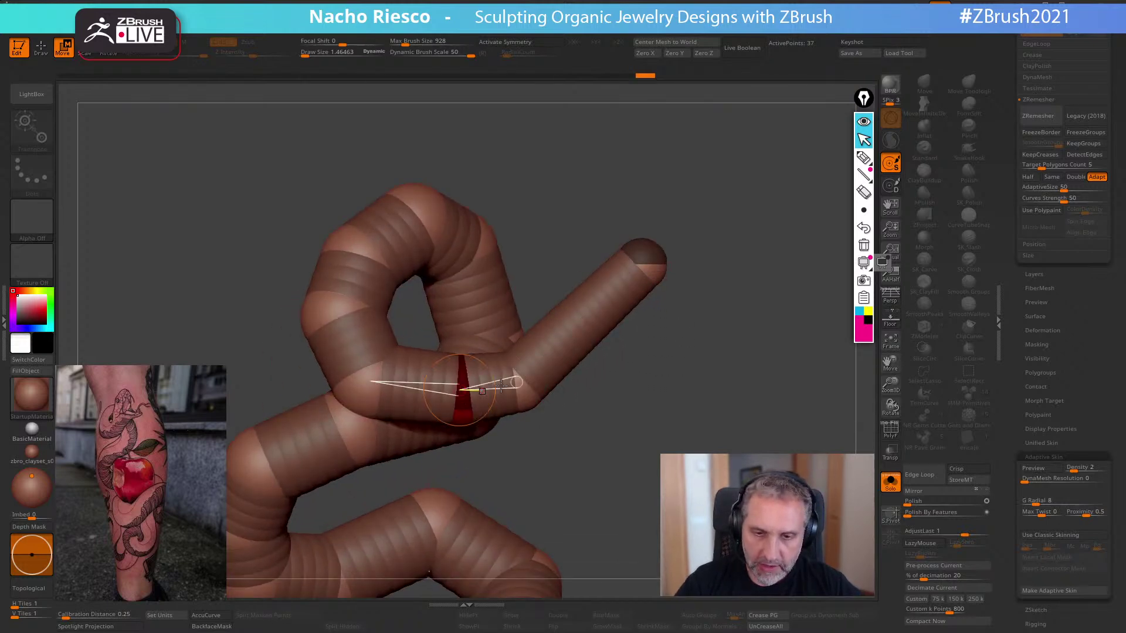
- Bring the tip ZSphere closer to the coil and refine the neighbouring joint from the side
left_click_drag(641, 265, 593, 433)
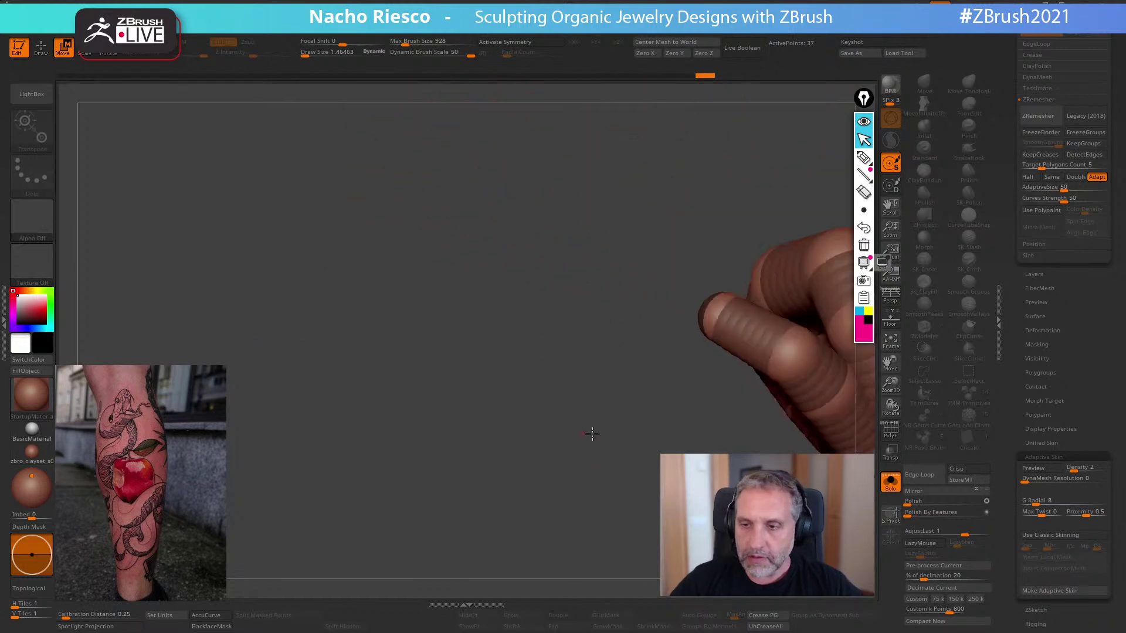
left_click_drag(839, 398, 660, 348, "alt")
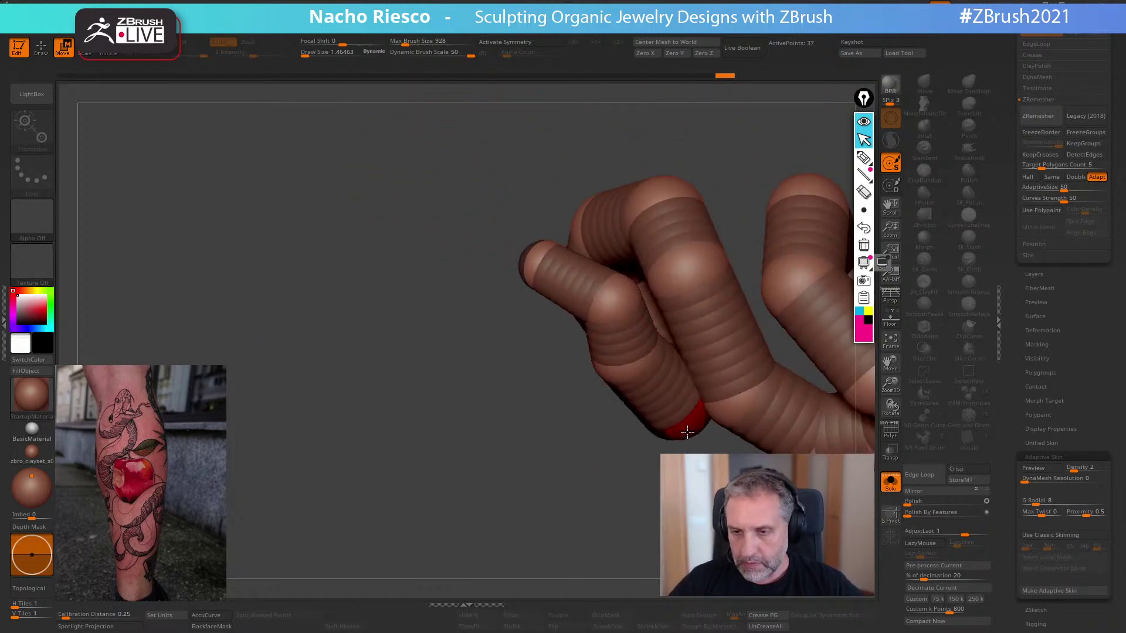
left_click_drag(619, 305, 633, 310)
left_click_drag(498, 328, 720, 269)
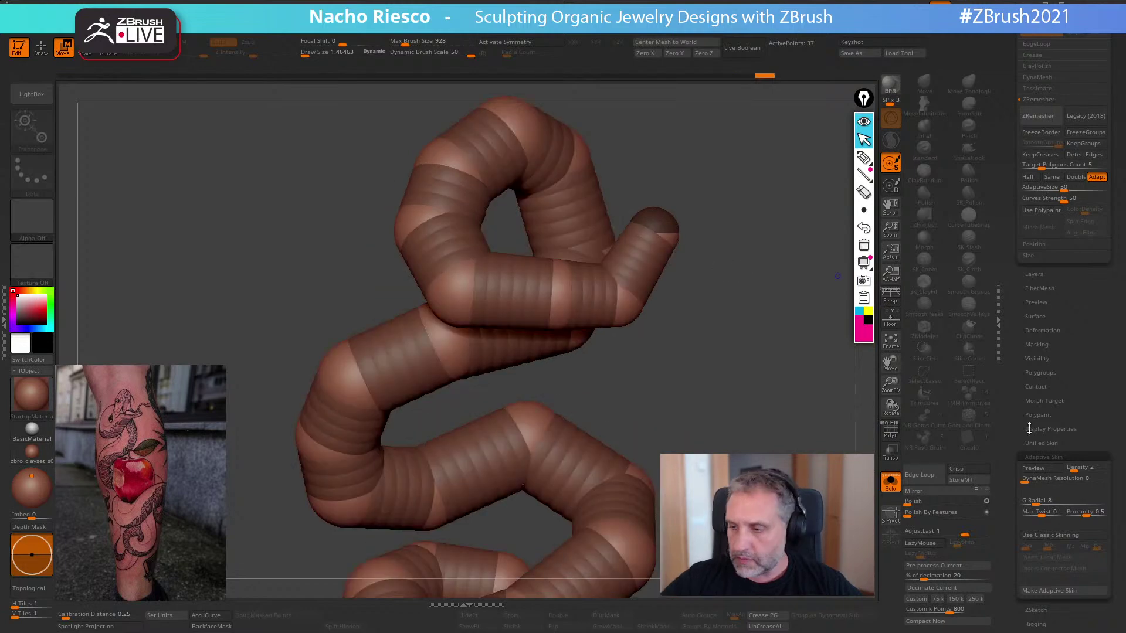
- Set the adaptive skin's DynaMesh Resolution to 128 and preview the resulting mesh around the coil's end
left_click(1030, 481)
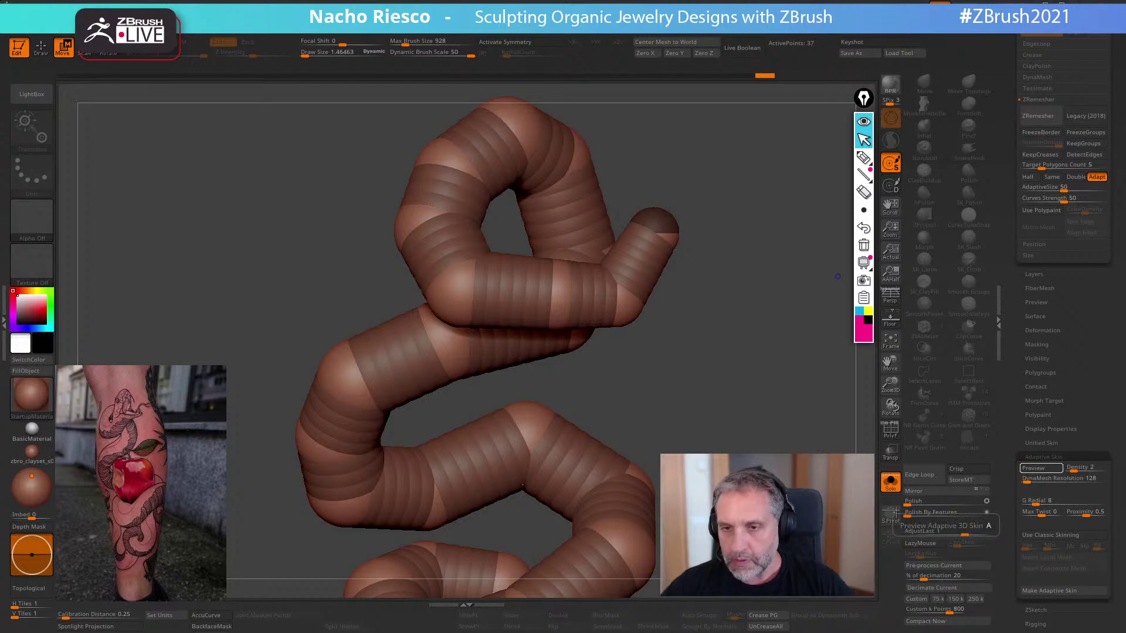
left_click(1034, 468)
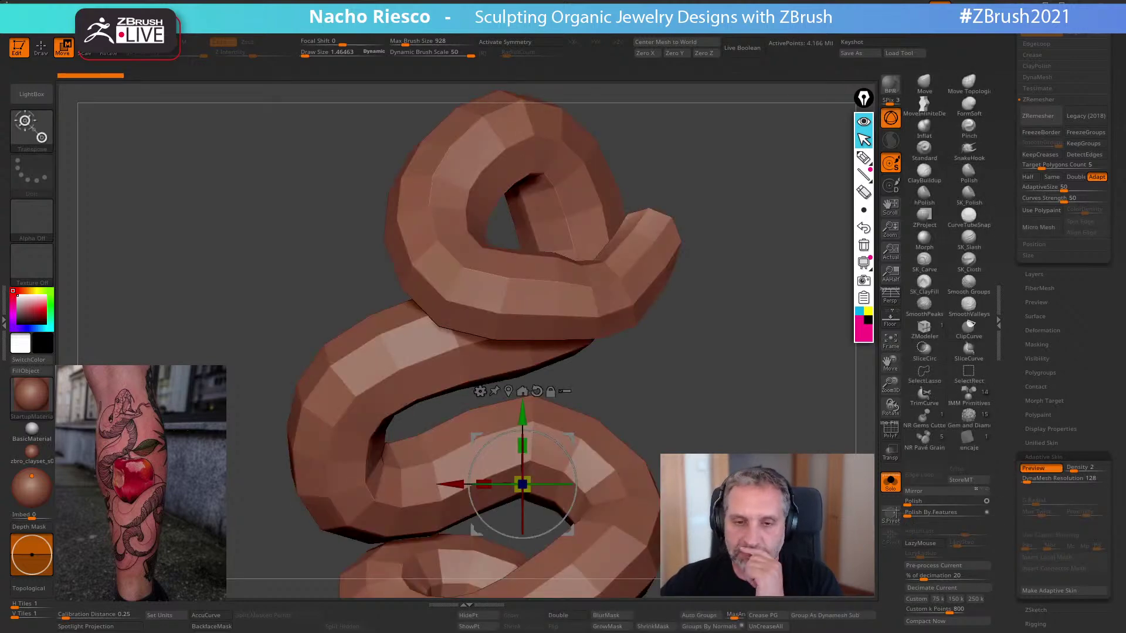
left_click_drag(762, 282, 586, 296)
left_click_drag(704, 422, 673, 412)
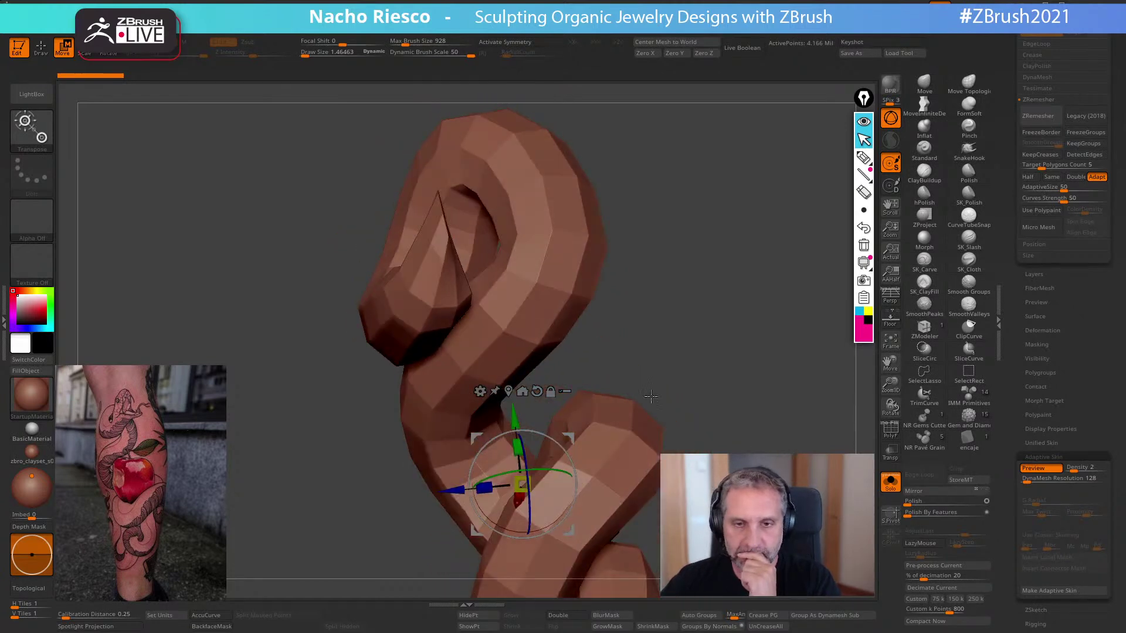
- Inspect the previewed skin around the coil's end, return to the ZSphere chain and get closer to the tip ZSphere
left_click_drag(607, 312, 815, 457)
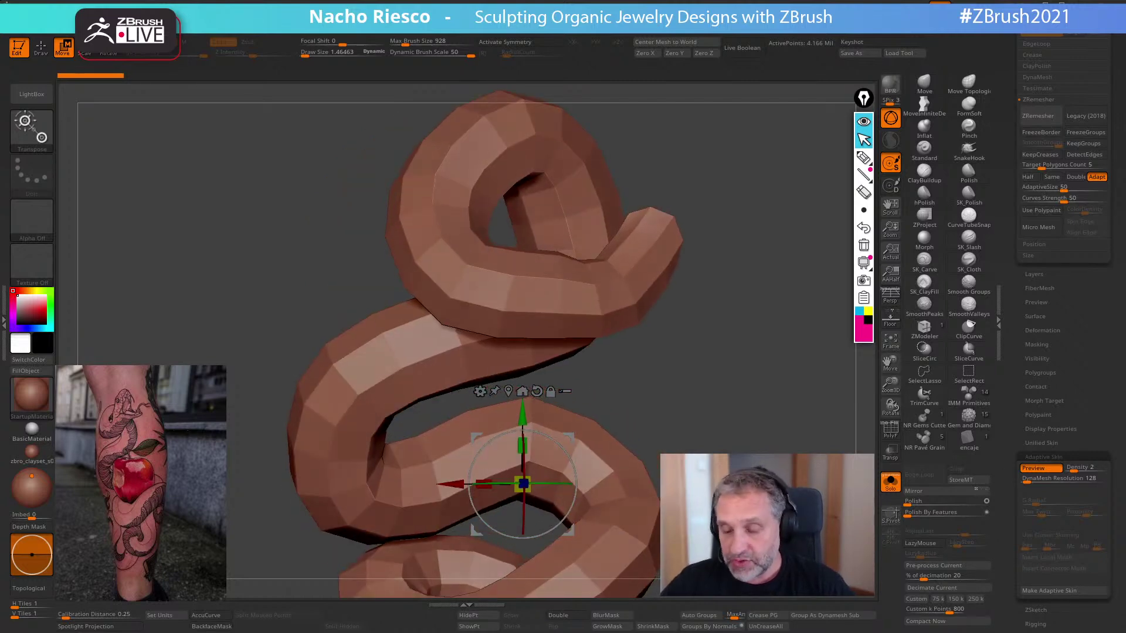
left_click(1032, 468)
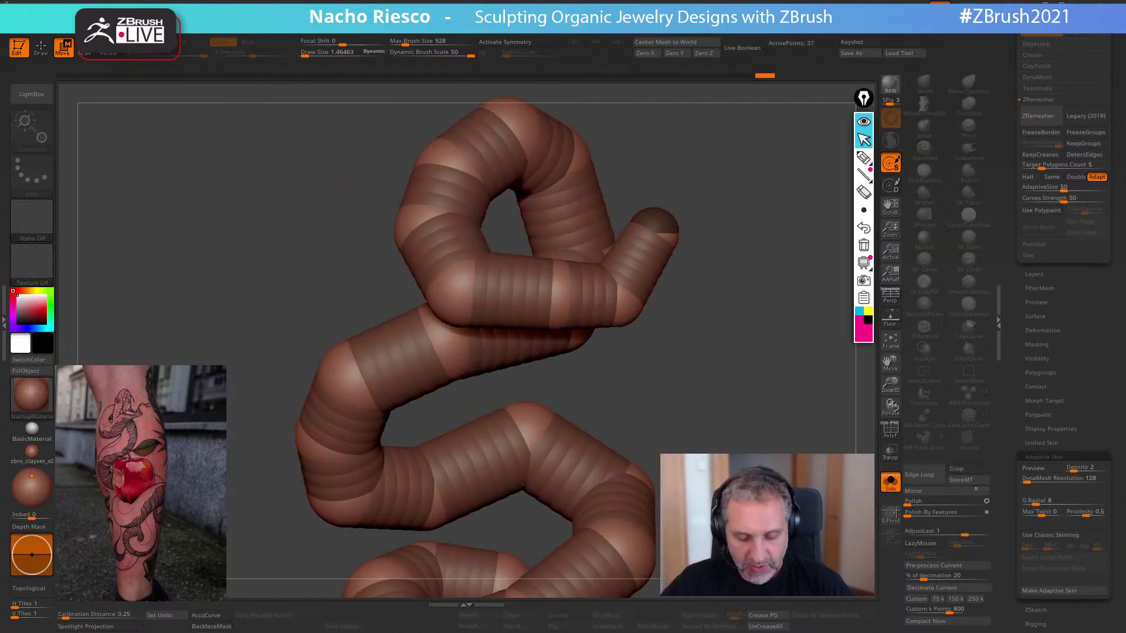
left_click_drag(762, 376, 729, 407, "alt")
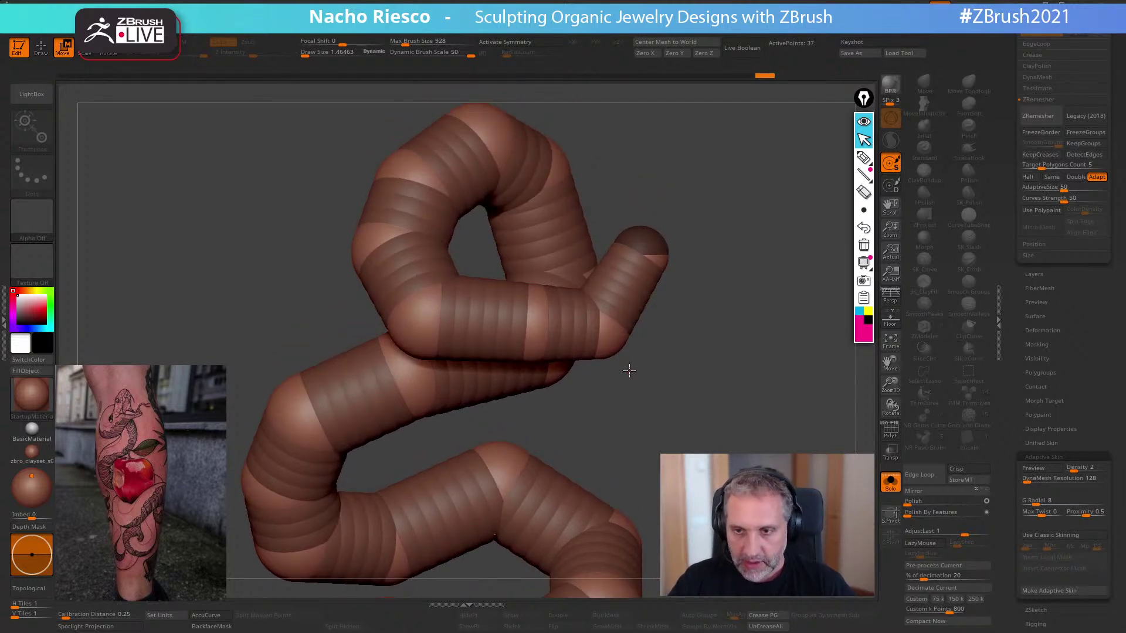
left_click_drag(645, 413, 618, 479)
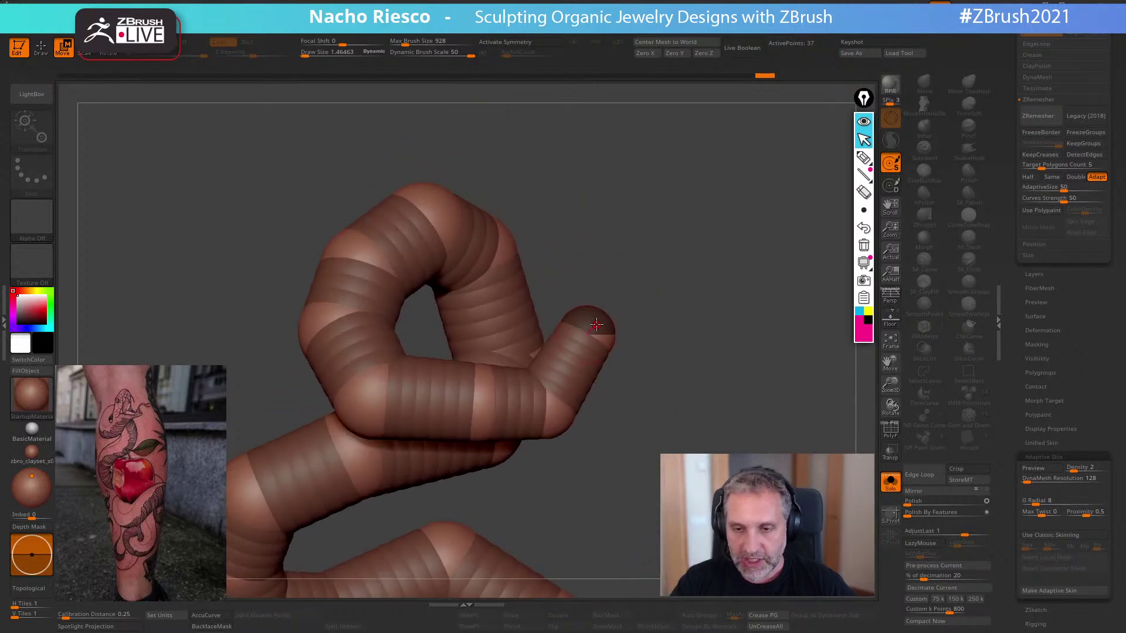
scroll(588, 322, "up", 5)
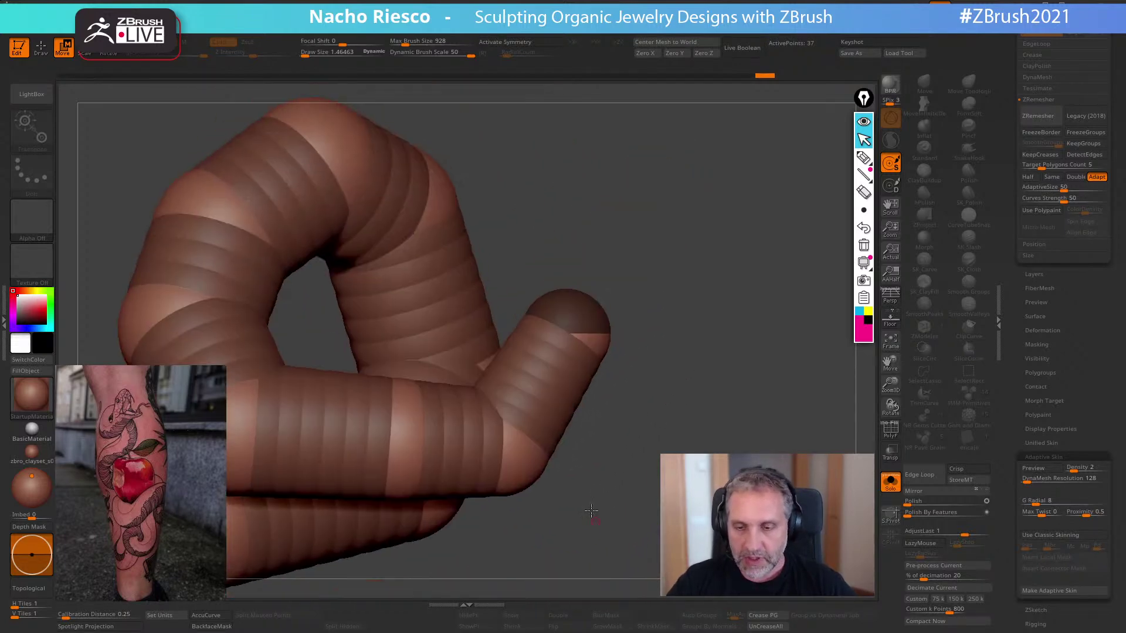
- Try to rotate the tip ZSphere at the end of the short extension
key("r")
left_click(594, 331, "ctrl")
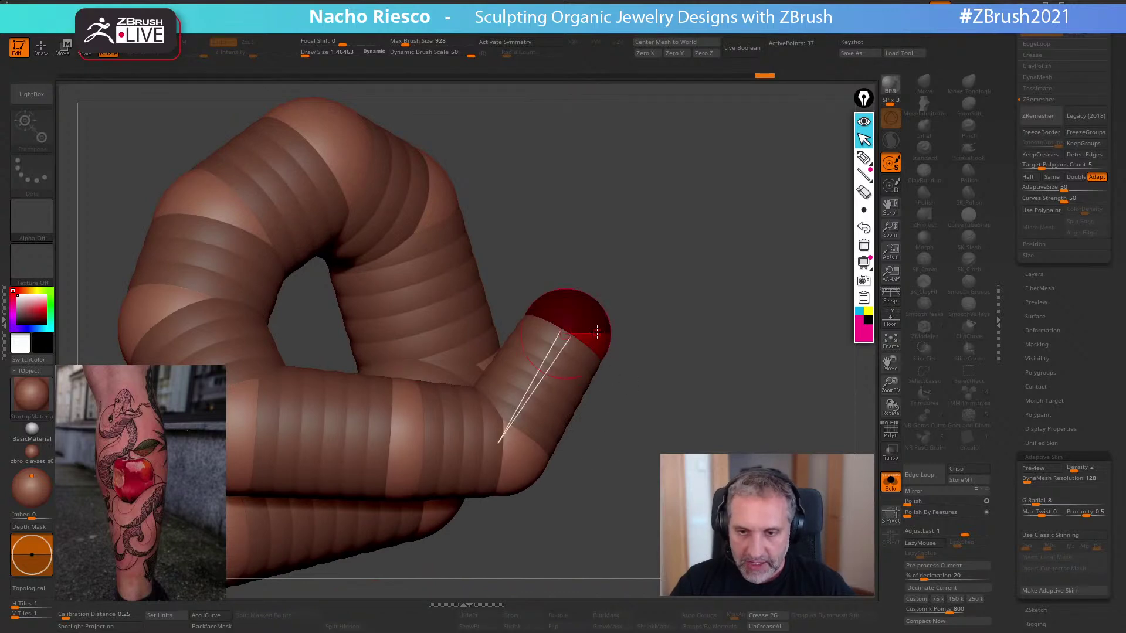
left_click_drag(616, 331, 708, 285)
key("x")
key("x")
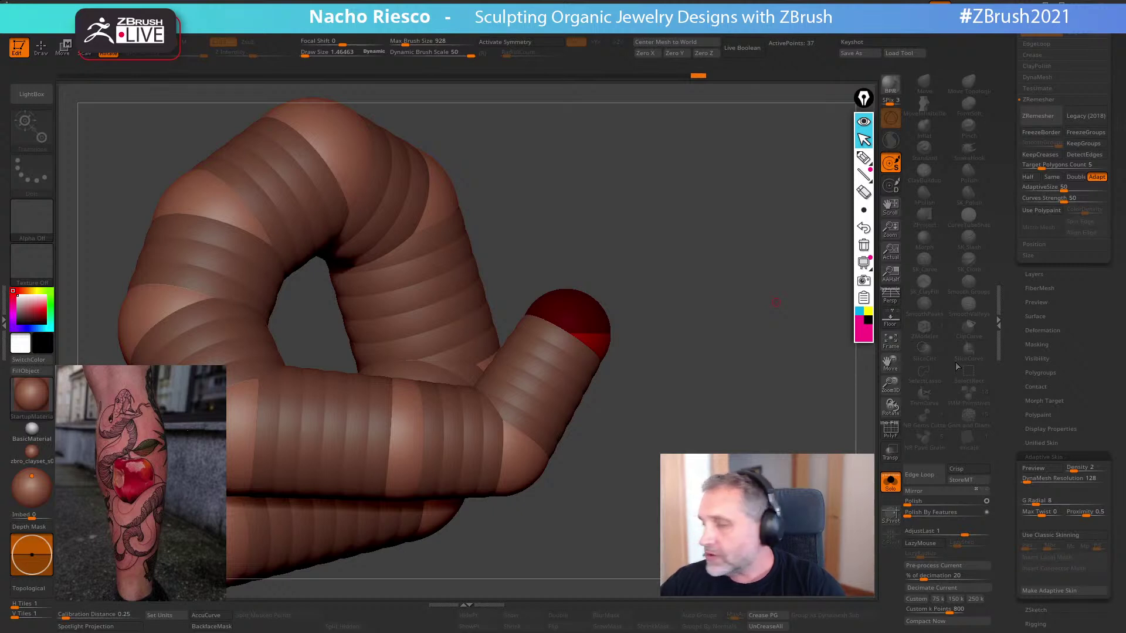
- Switch to the step2 subtool and view the whole upper part of its snake mesh
left_click(687, 363, "ctrl")
left_click_drag(1005, 182, 1008, 256)
left_click(1053, 132)
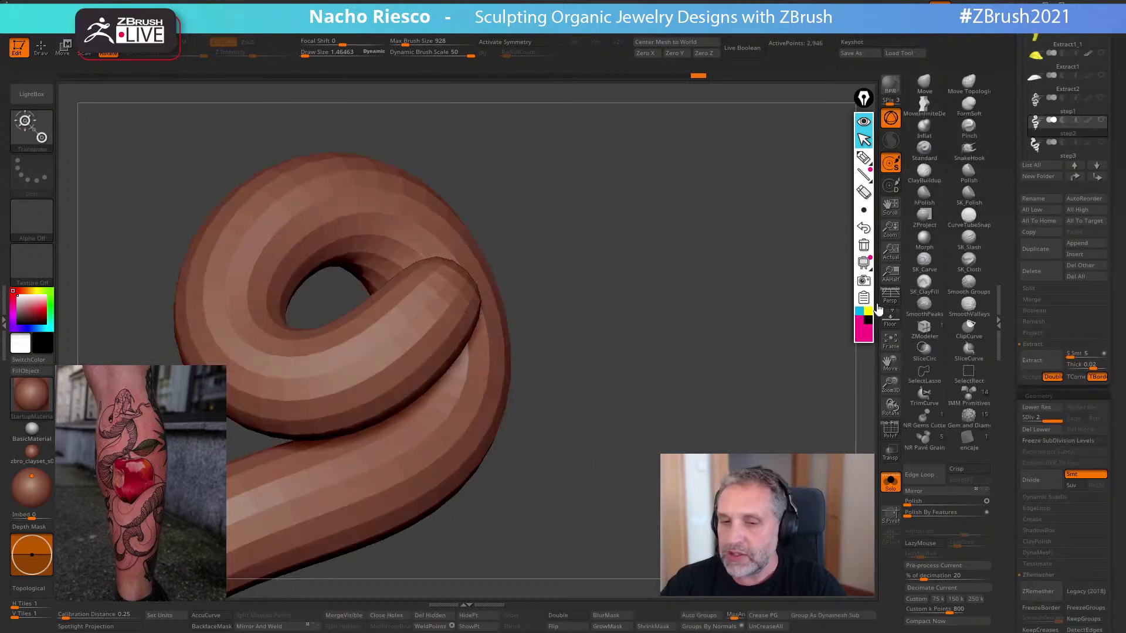
left_click_drag(528, 382, 716, 100, "alt")
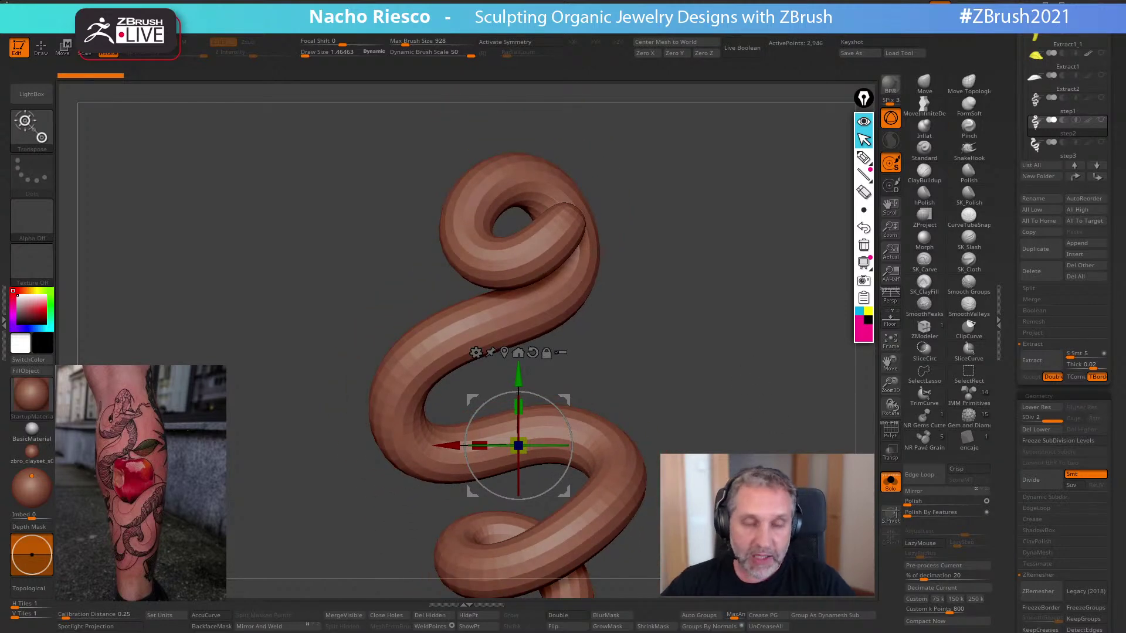
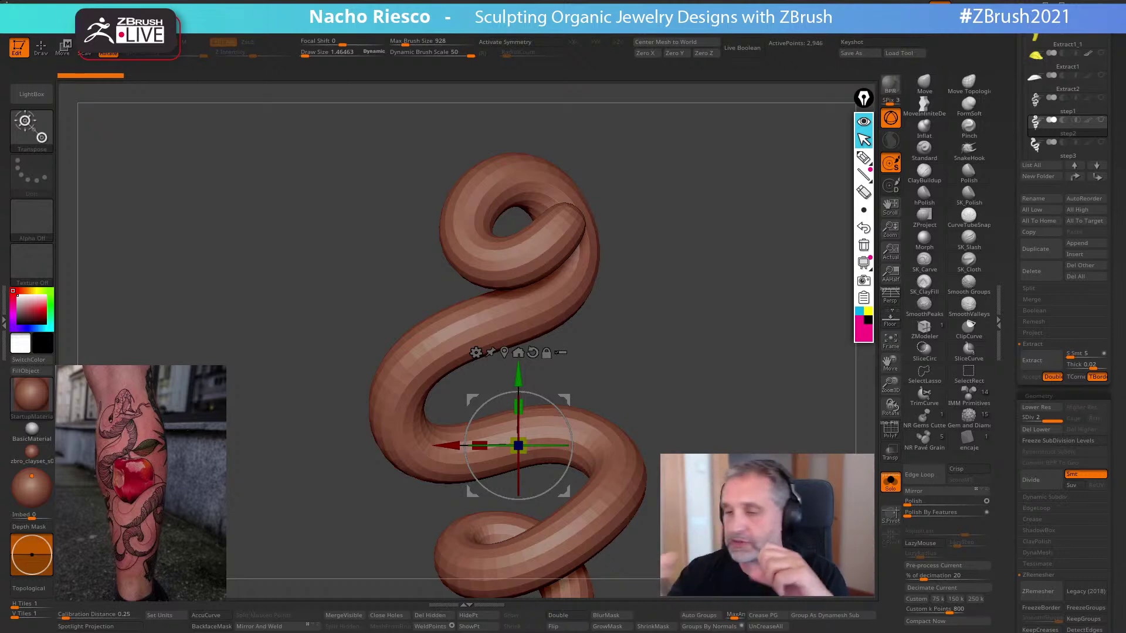
- Return to the step1 ZSphere subtool and rotate the joint ZSphere at the bend of the extension
key("Up")
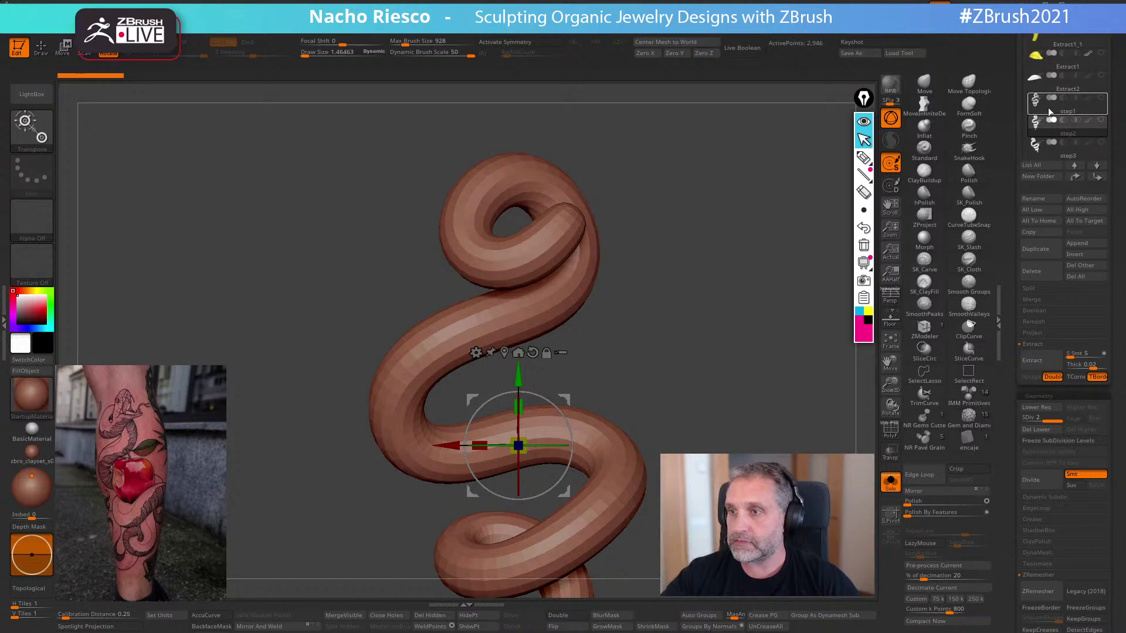
left_click_drag(761, 364, 748, 450, "alt")
left_click_drag(590, 327, 587, 323)
left_click_drag(544, 375, 543, 355)
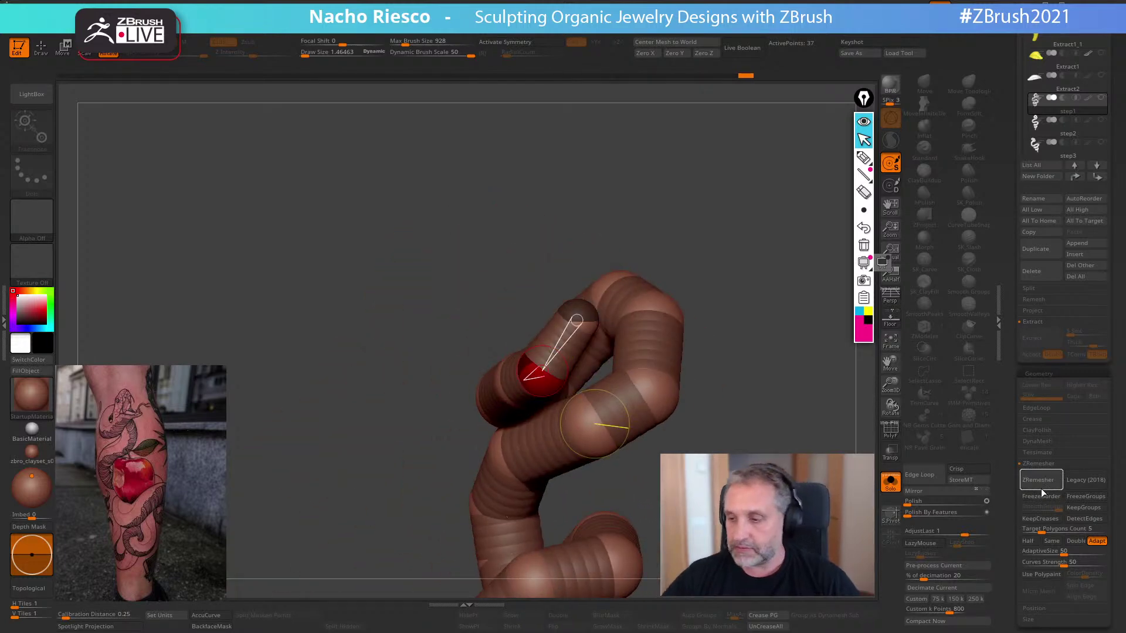
- Preview the step1 adaptive skin around the coil's end and switch back to the ZSphere chain
left_click_drag(1013, 500, 1012, 482)
scroll(1012, 482, "down", 5)
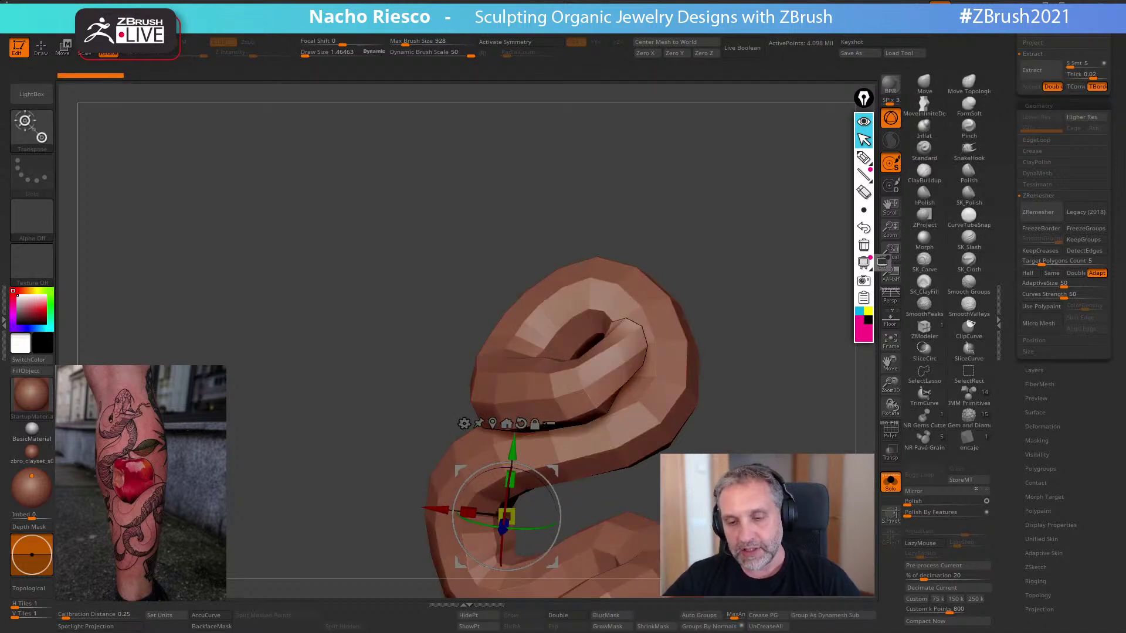
key("a")
left_click_drag(757, 352, 804, 353)
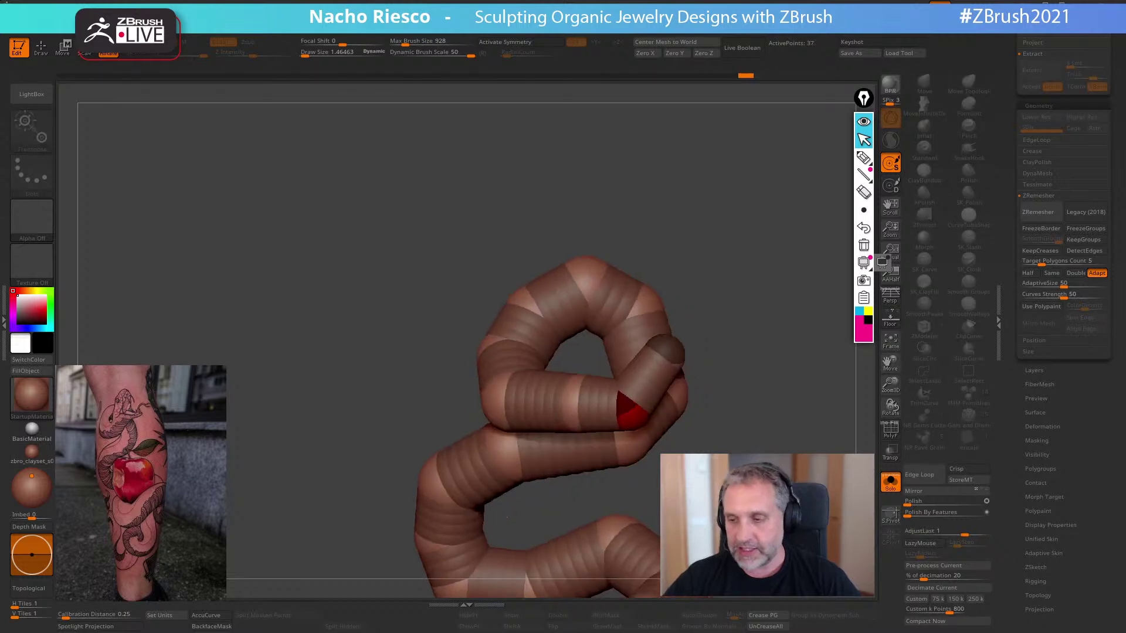
- Set the adaptive skin's DynaMesh Resolution to 0, preview the resulting mesh from several angles and return to the ZSpheres
left_click(1045, 554)
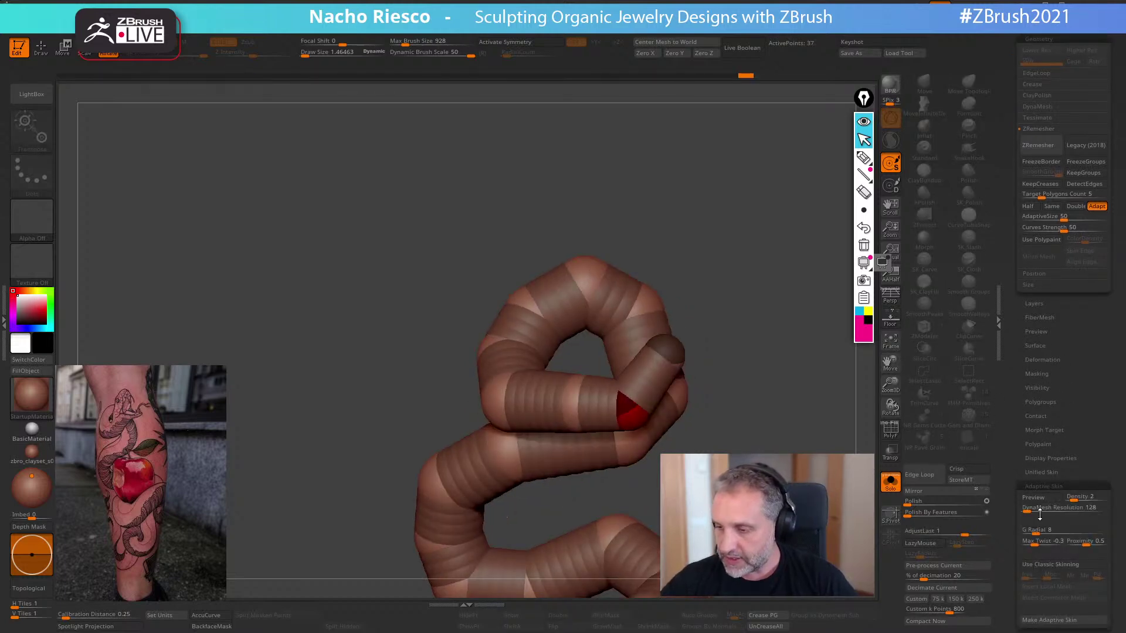
left_click(1033, 497)
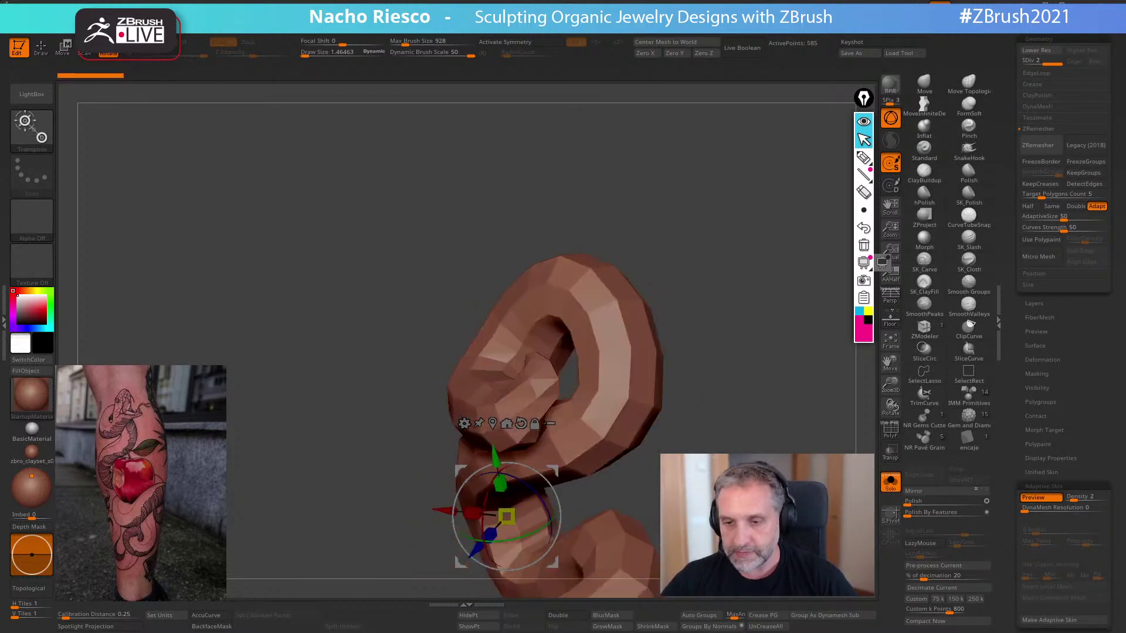
left_click_drag(680, 487, 653, 370)
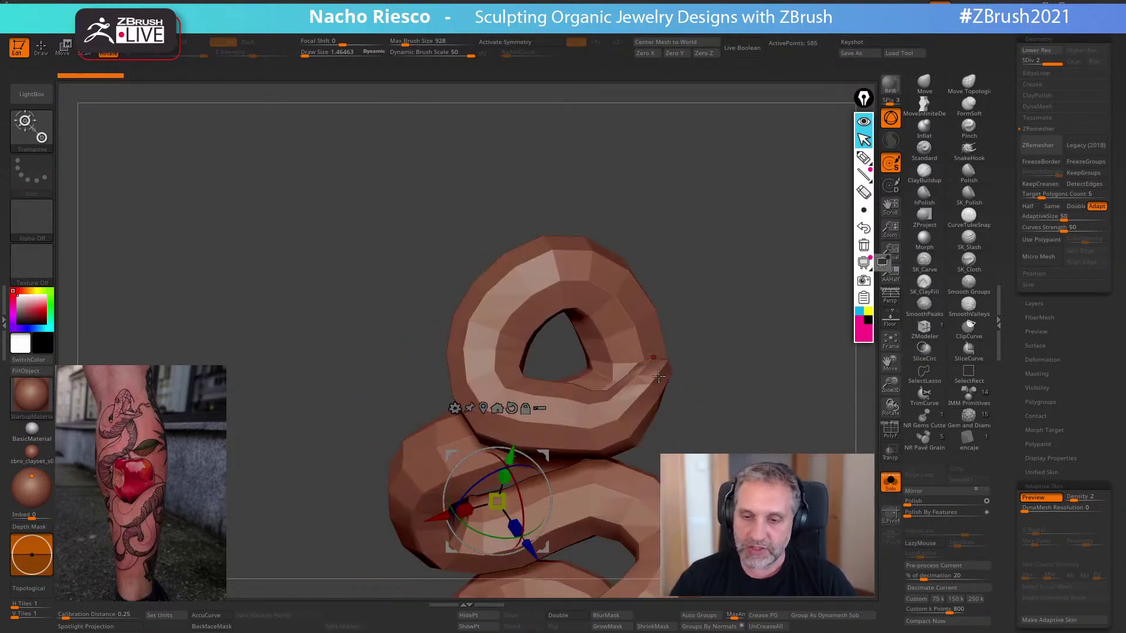
key("q")
left_click(1033, 497)
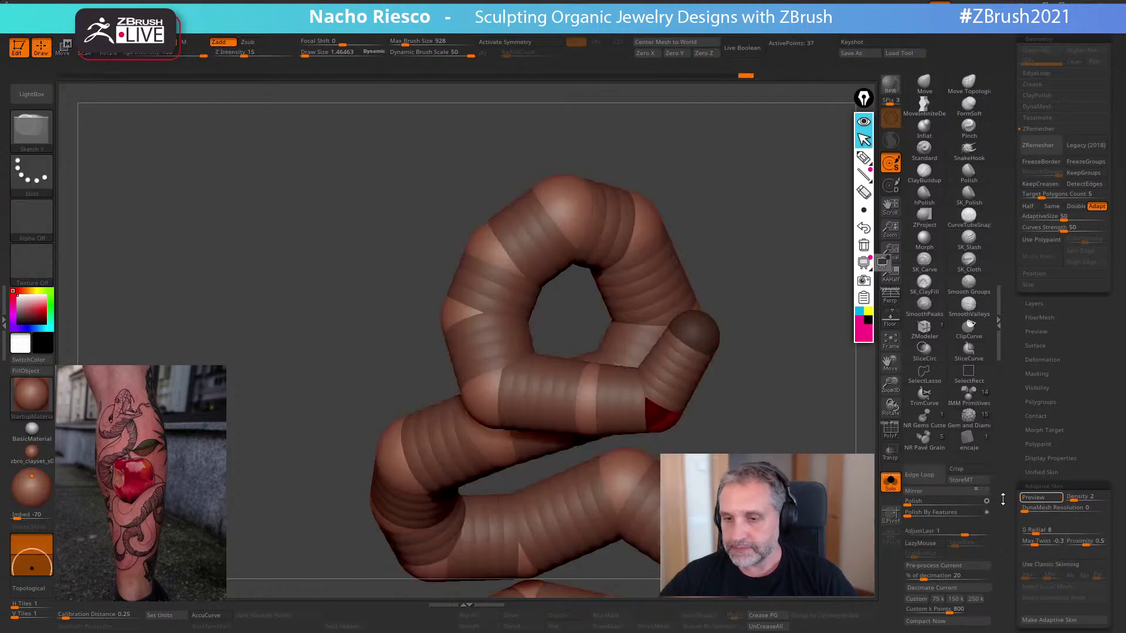
- Rotate the joint and tip ZSpheres of the extension beside the coil
left_click_drag(687, 418, 711, 403)
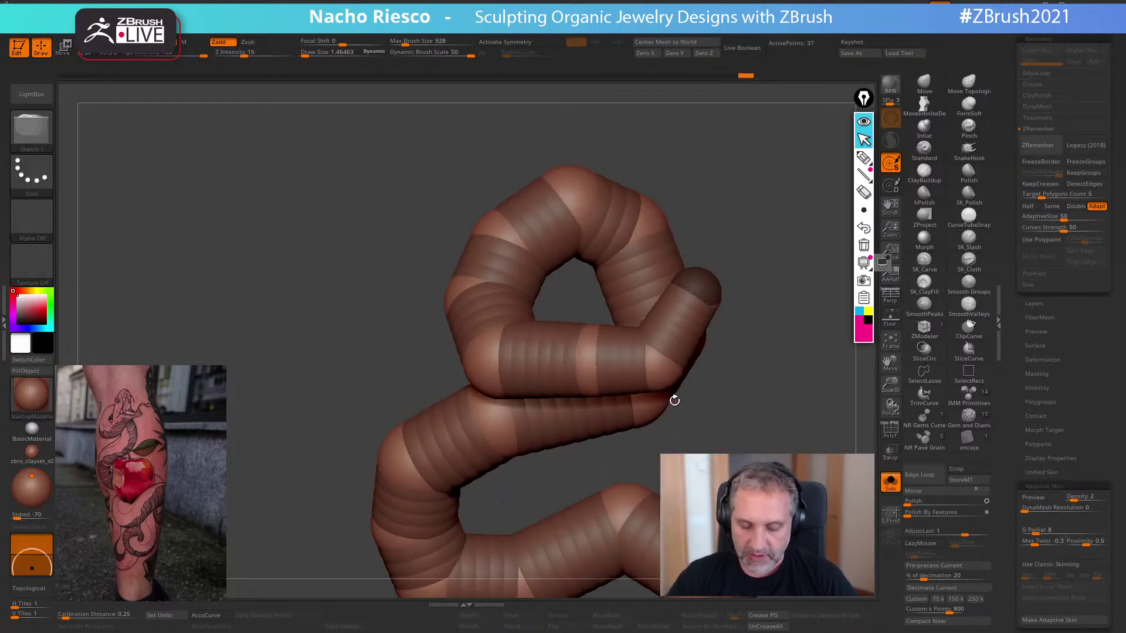
key("r")
mouse_move(661, 368)
left_mouse_down()
mouse_move(587, 365)
mouse_move(587, 376)
mouse_move(666, 359)
left_mouse_up()
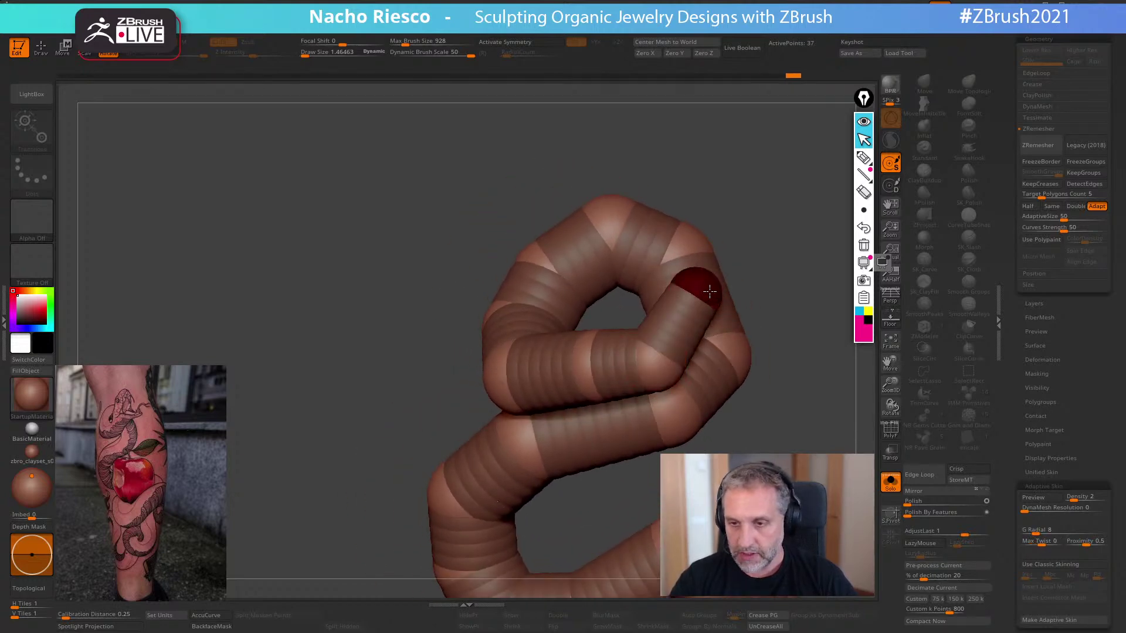
key("q")
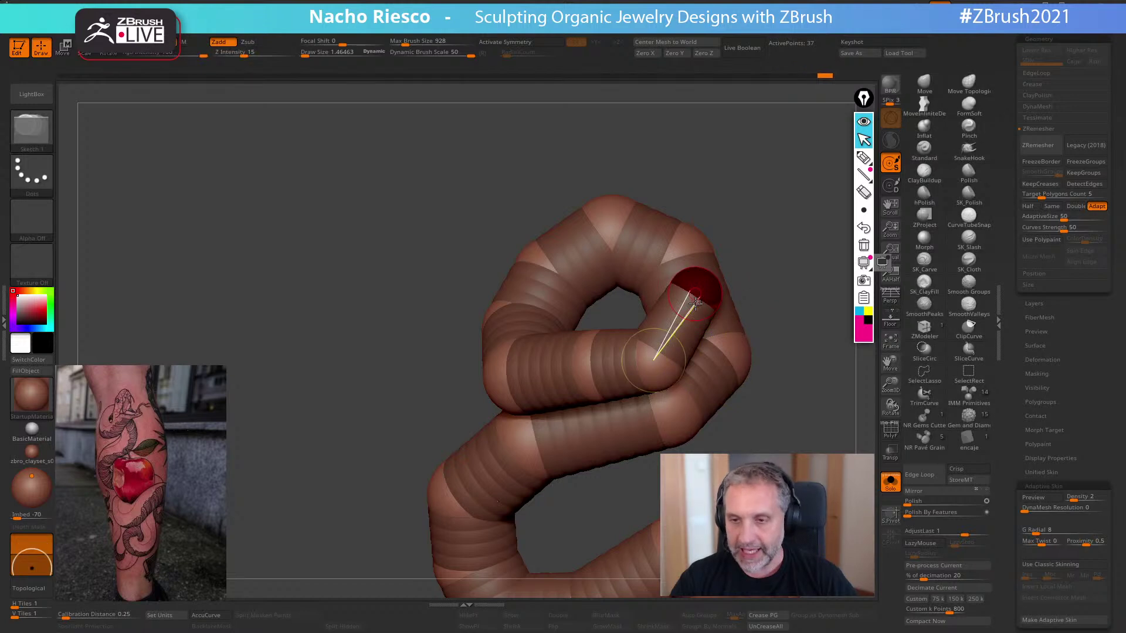
left_click_drag(807, 271, 778, 322, "alt")
- Select the step2 subtool and examine its snake mesh and subdivision settings, from the coiled end to the full body
left_click_drag(1005, 106, 1005, 353)
left_click_drag(1008, 294, 1011, 350)
left_click(1058, 220)
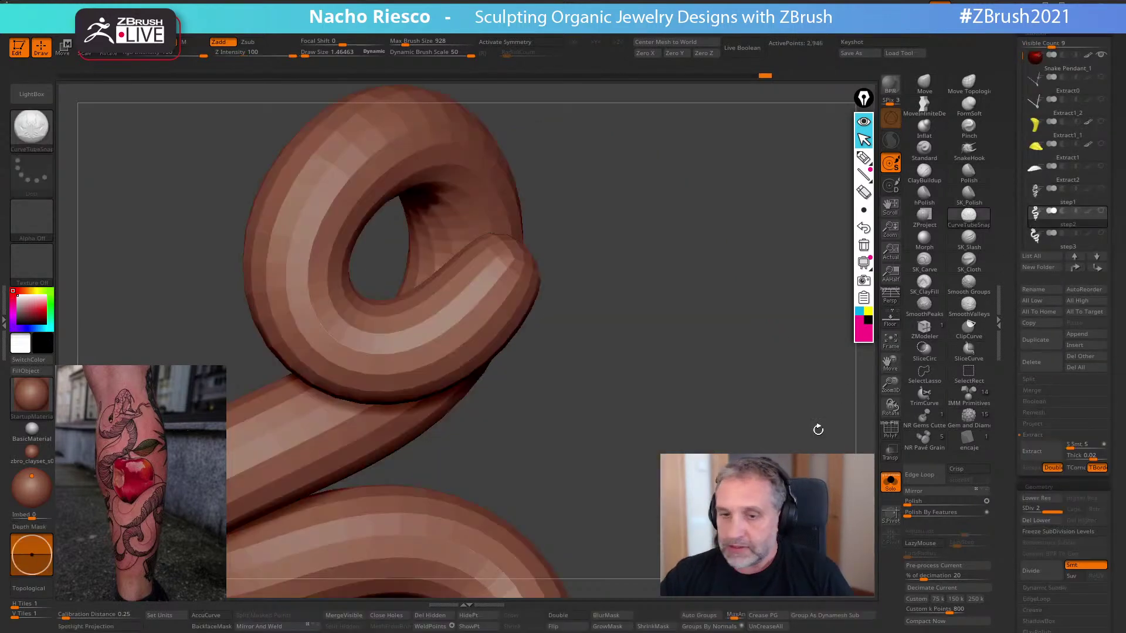
left_click_drag(796, 465, 818, 407, "alt")
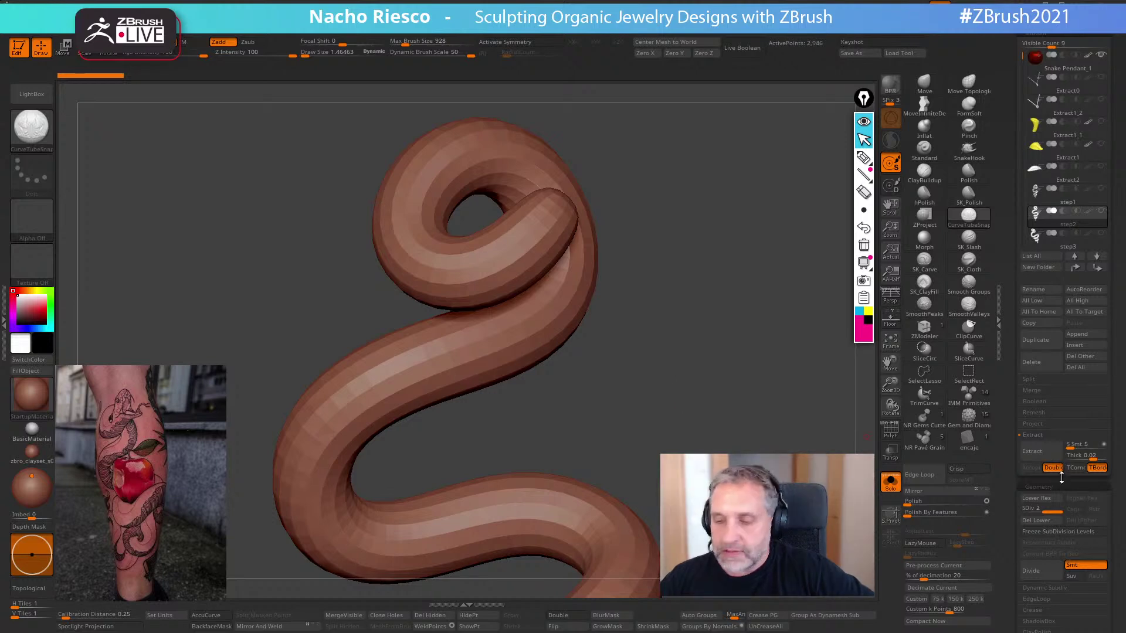
scroll(1010, 504, "down", 5)
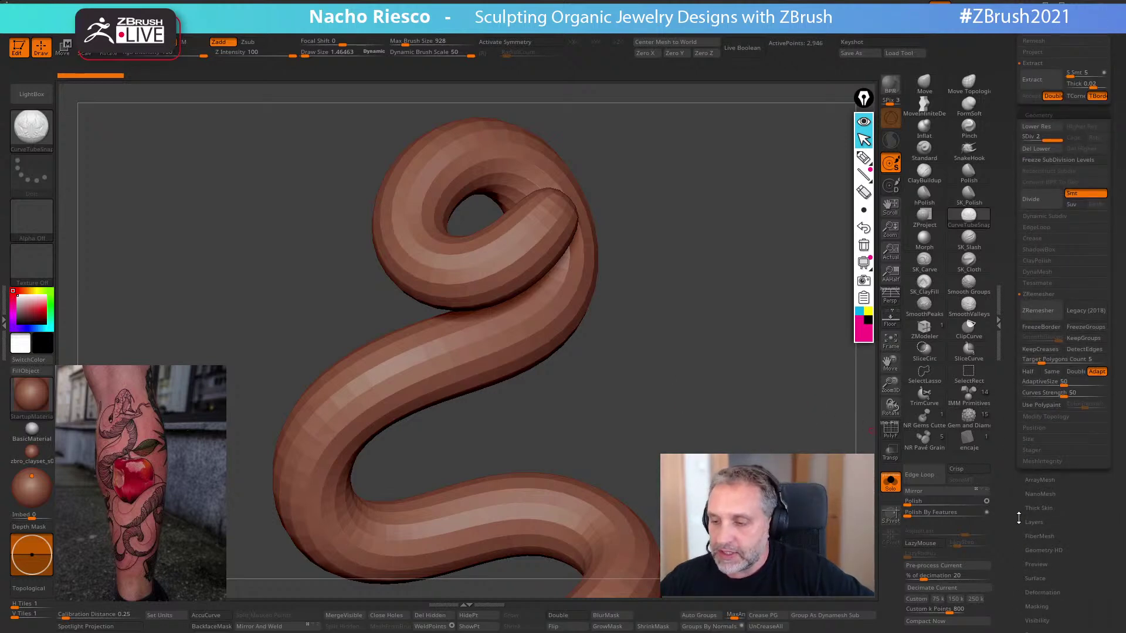
scroll(1019, 517, "down", 2)
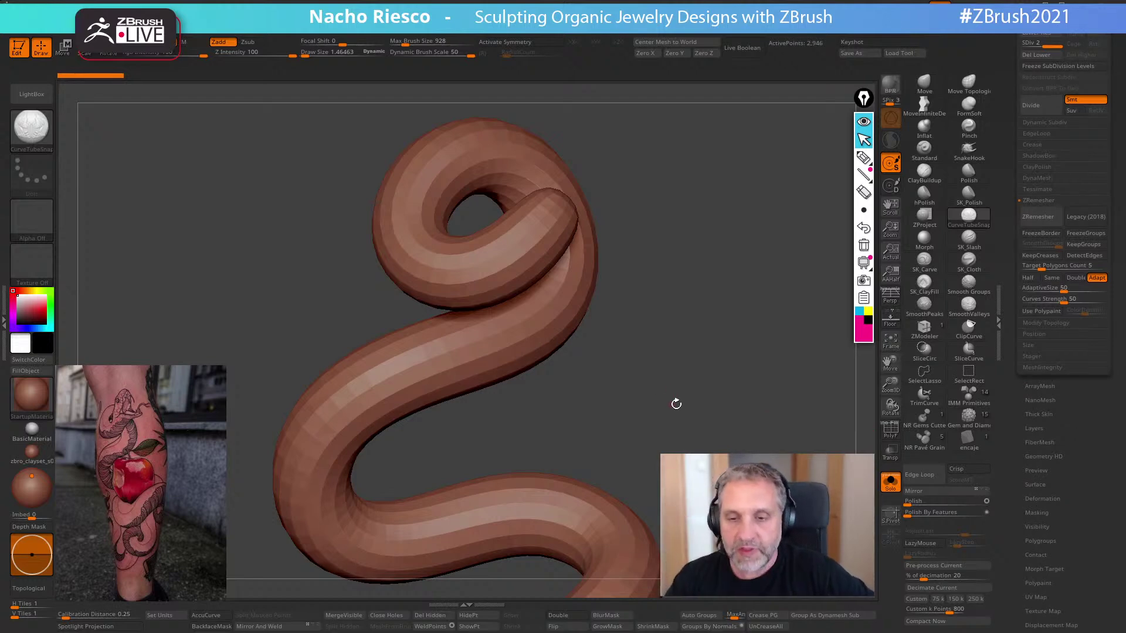
scroll(1010, 324, "up", 6)
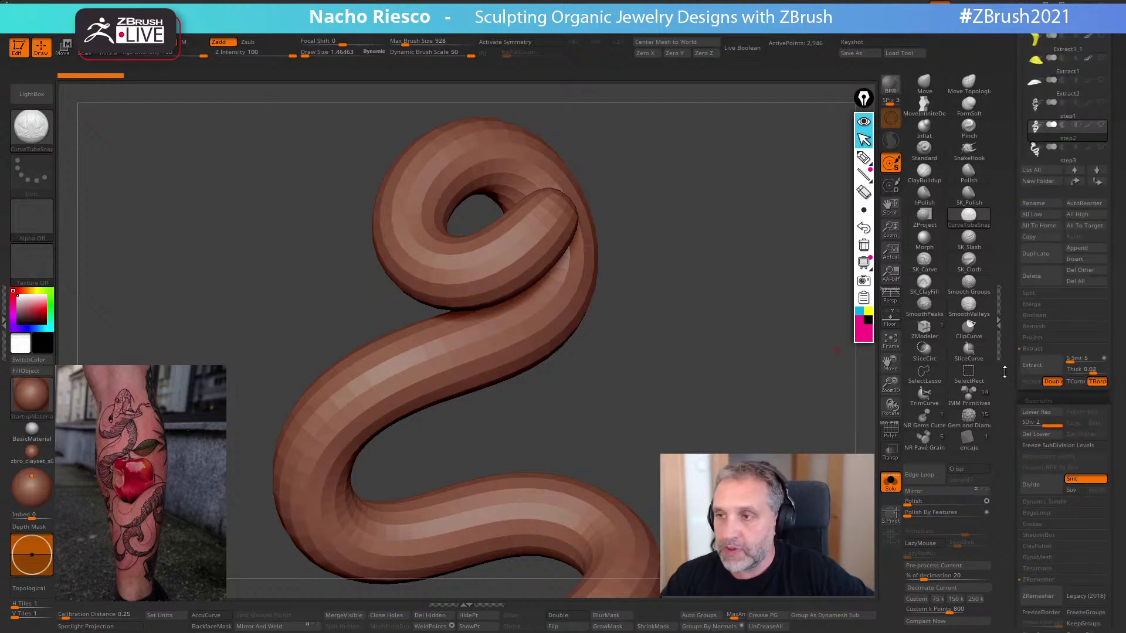
left_click_drag(783, 557, 703, 416, "alt")
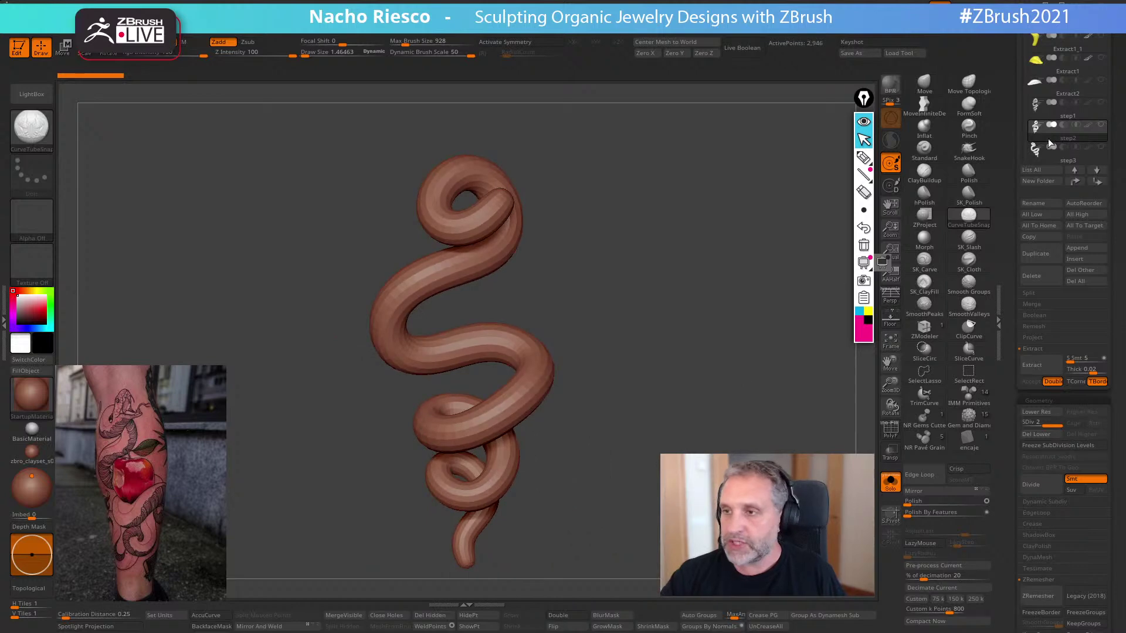
- Compare the step3 subtool with step2 by switching between them in the subtool list
left_click(1050, 156)
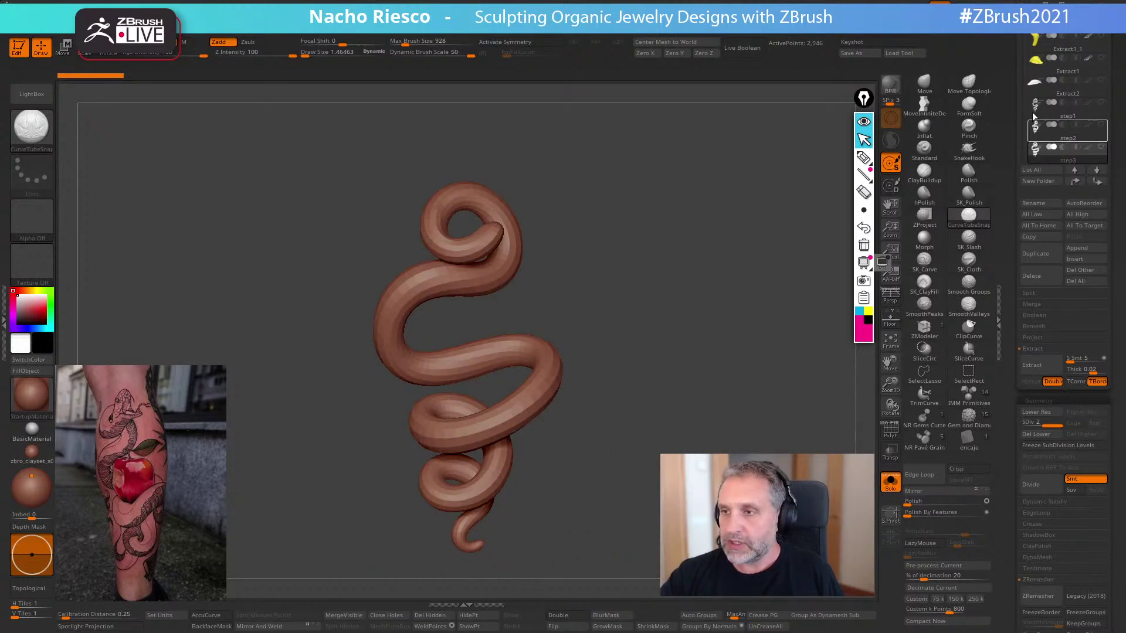
left_click_drag(1005, 106, 1010, 124)
left_click_drag(1021, 57, 1020, 82)
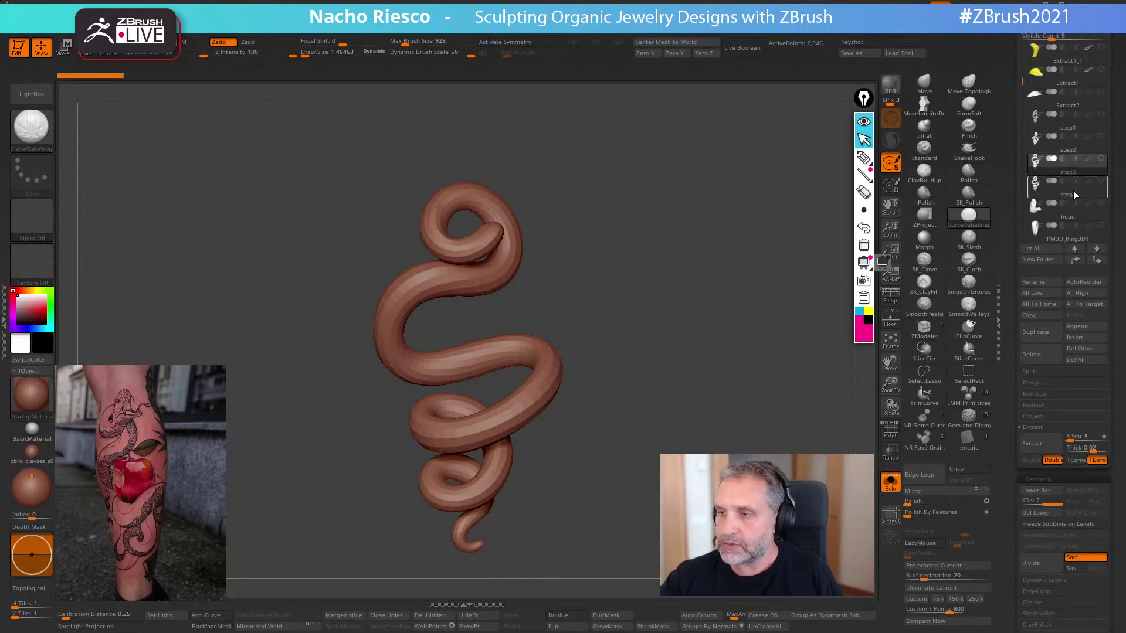
left_click(1062, 149)
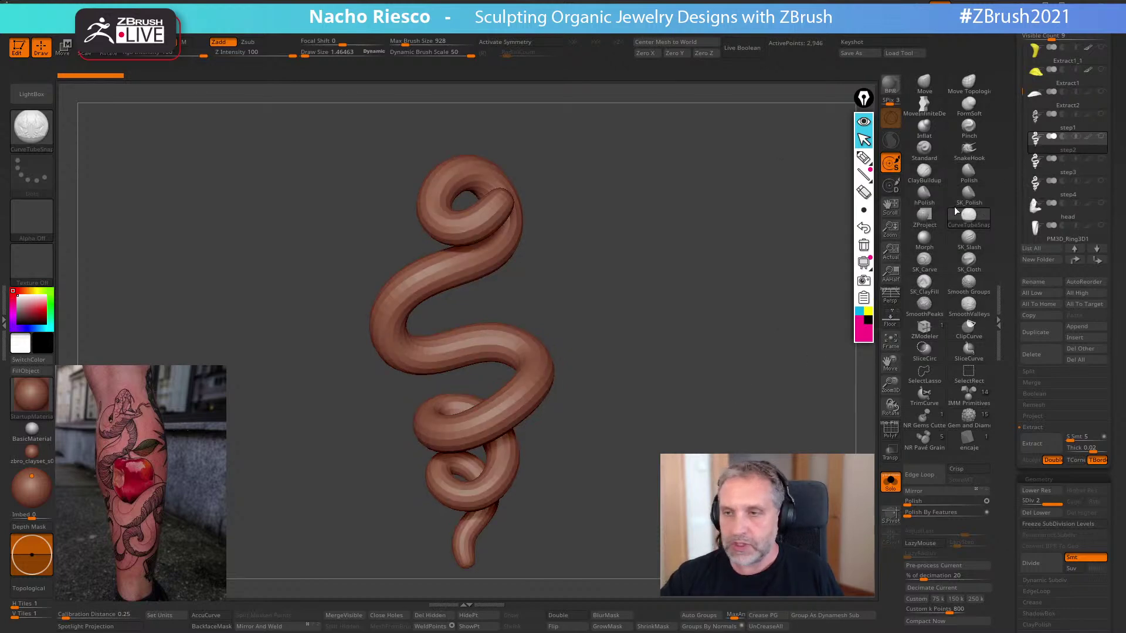
- Place canvas snapshots of the step2 and step3 snake meshes side by side
left_click_drag(819, 332, 625, 404, "alt")
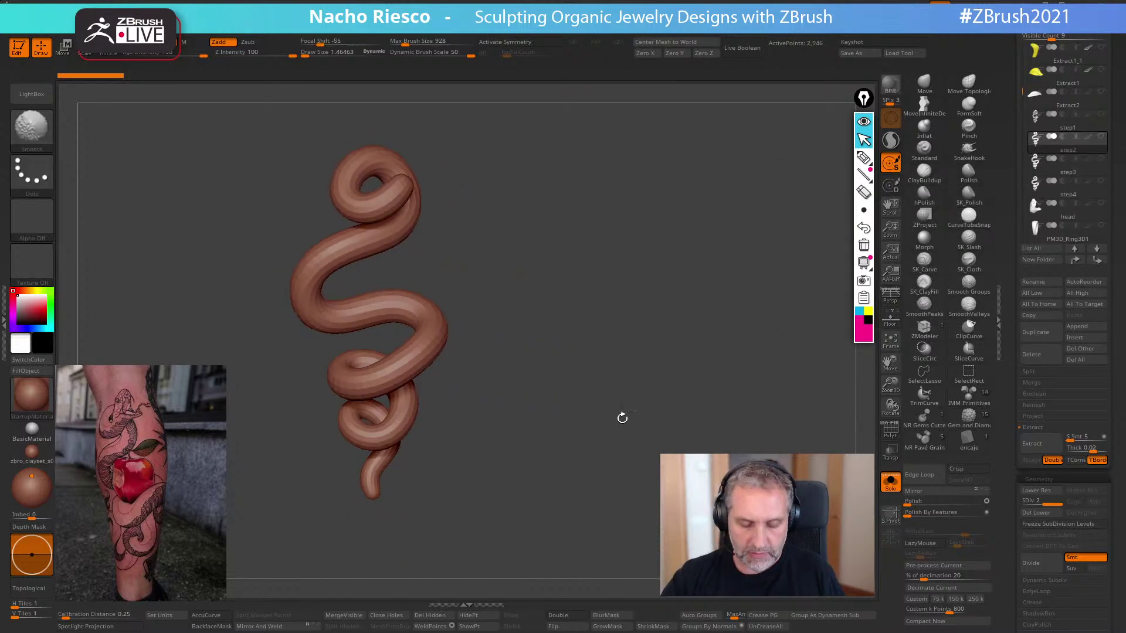
left_click(1063, 190)
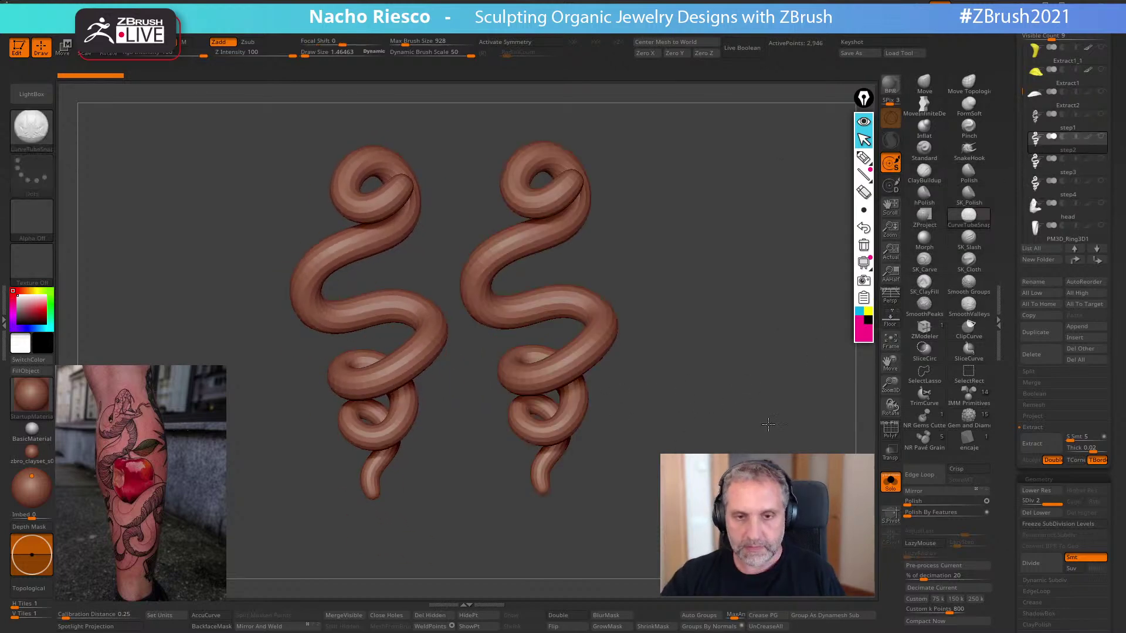
left_click(1062, 162)
key("shift")
key("shift+s")
- Place a canvas snapshot of the step4 snake mesh beyond the step3 snapshot
left_click_drag(736, 422, 914, 418, "alt")
left_click(1083, 194)
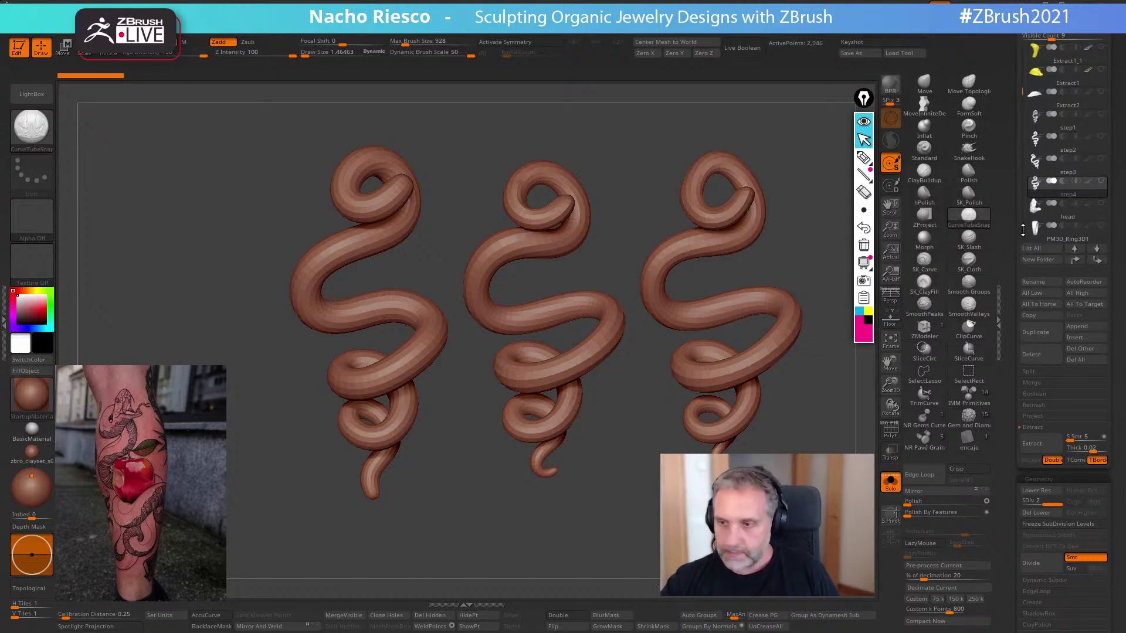
key("shift+s")
- Select the step1 ZSphere snake and position it in the free space beside the three canvas snapshots
left_click_drag(801, 441, 279, 450, "alt")
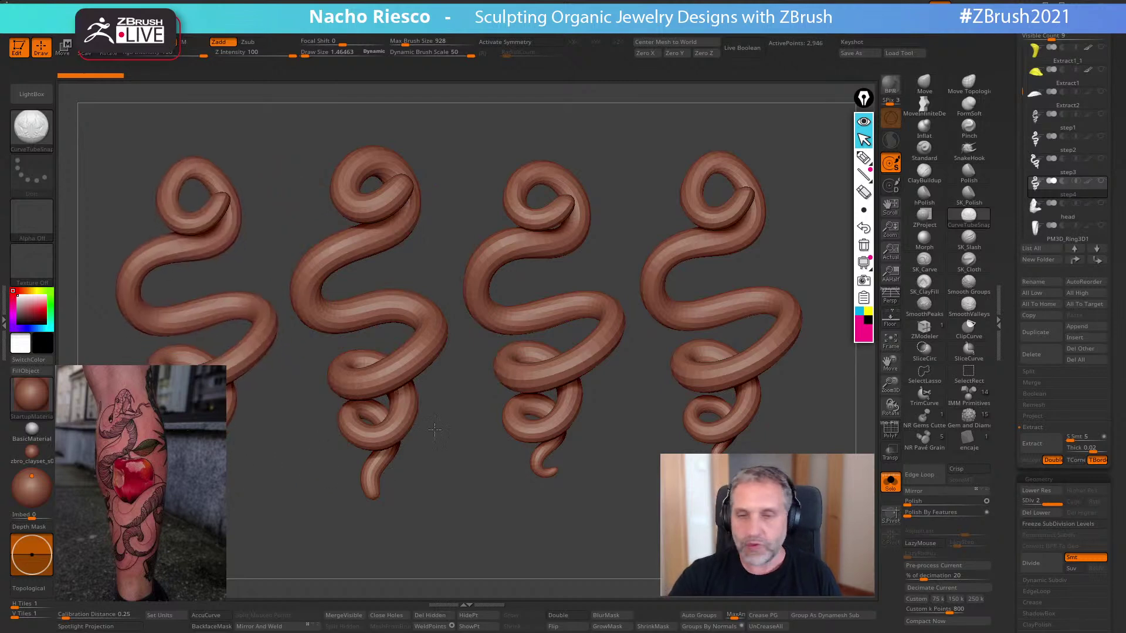
left_click(1094, 121)
mouse_move(784, 358)
left_mouse_down()
mouse_move(636, 533)
mouse_move(605, 522)
left_mouse_up()
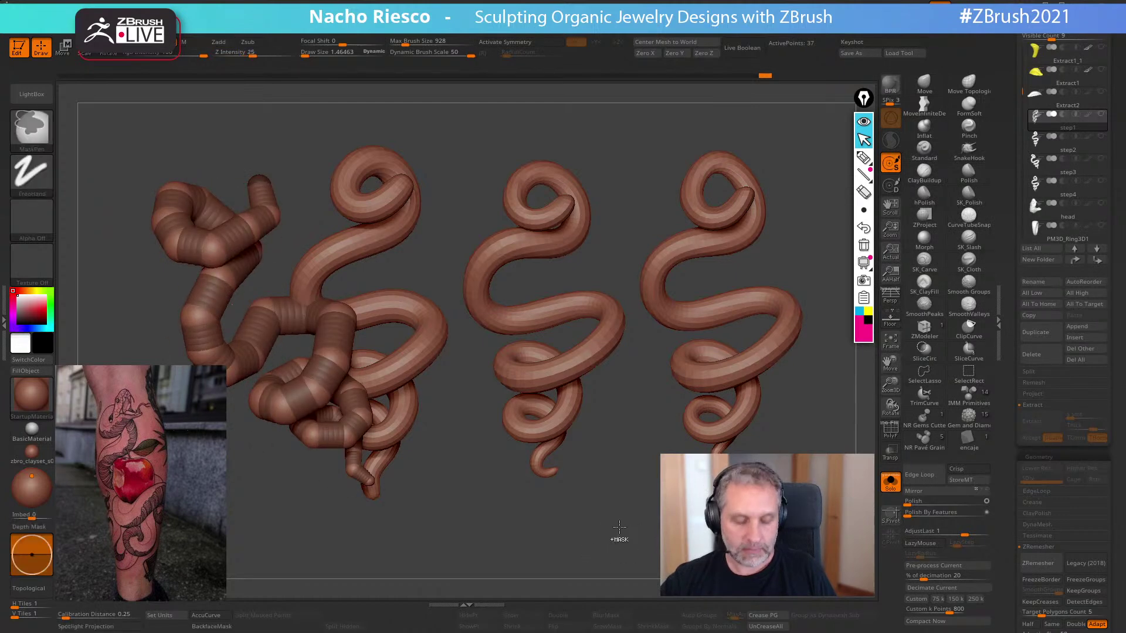
- Step back and forth through step1's undo history to an earlier coiled pose of the ZSphere snake
key("ctrl+z")
key("ctrl+z")
key("ctrl+z")
key("ctrl+z")
key("ctrl+z")
key("ctrl+z")
key("ctrl+z")
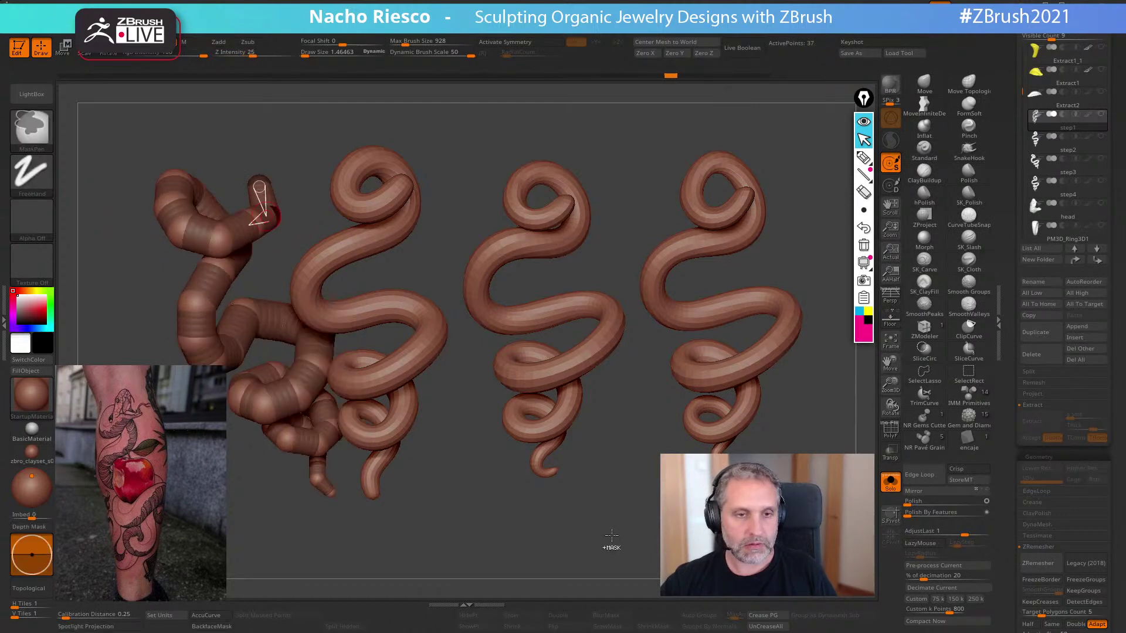
key("ctrl+z")
key("ctrl+z")
key("ctrl+z")
key("ctrl+z")
key("ctrl+z")
key("ctrl+z")
key("ctrl+z")
key("ctrl+z")
key("ctrl+z")
key("ctrl+z")
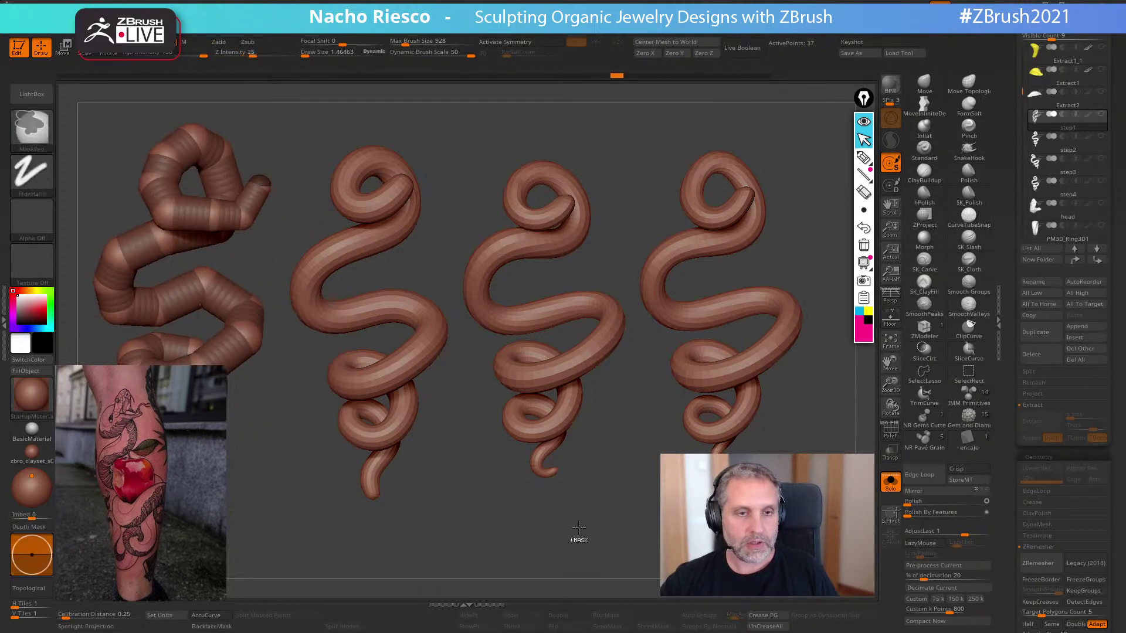
key("ctrl+z")
key("ctrl+z")
key("ctrl+z")
key("ctrl+z")
key("ctrl+z")
key("ctrl+z")
key("ctrl+z")
key("ctrl+z")
key("ctrl+z")
key("ctrl+z")
key("ctrl+z")
key("ctrl+z")
key("ctrl+z")
key("ctrl+z")
key("ctrl+z")
key("ctrl+shift+z")
key("ctrl+z")
key("ctrl+z")
key("ctrl+z")
key("ctrl+z")
key("ctrl+z")
key("ctrl+shift+z")
key("ctrl+shift+z")
key("ctrl+shift+z")
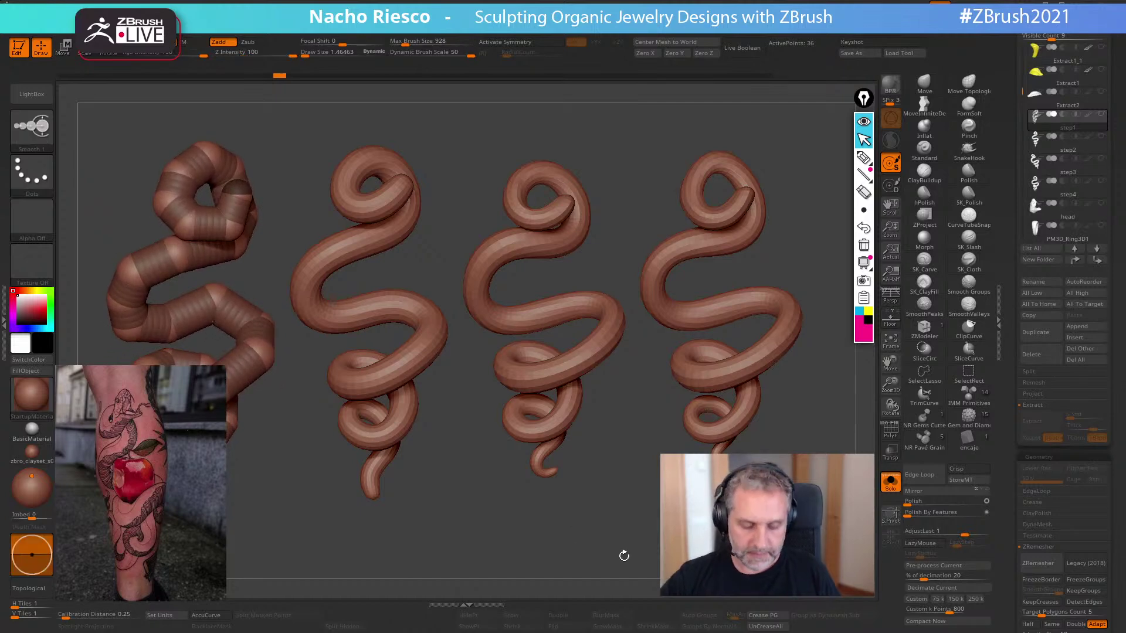
key("ctrl+z")
key("ctrl+z")
key("ctrl+z")
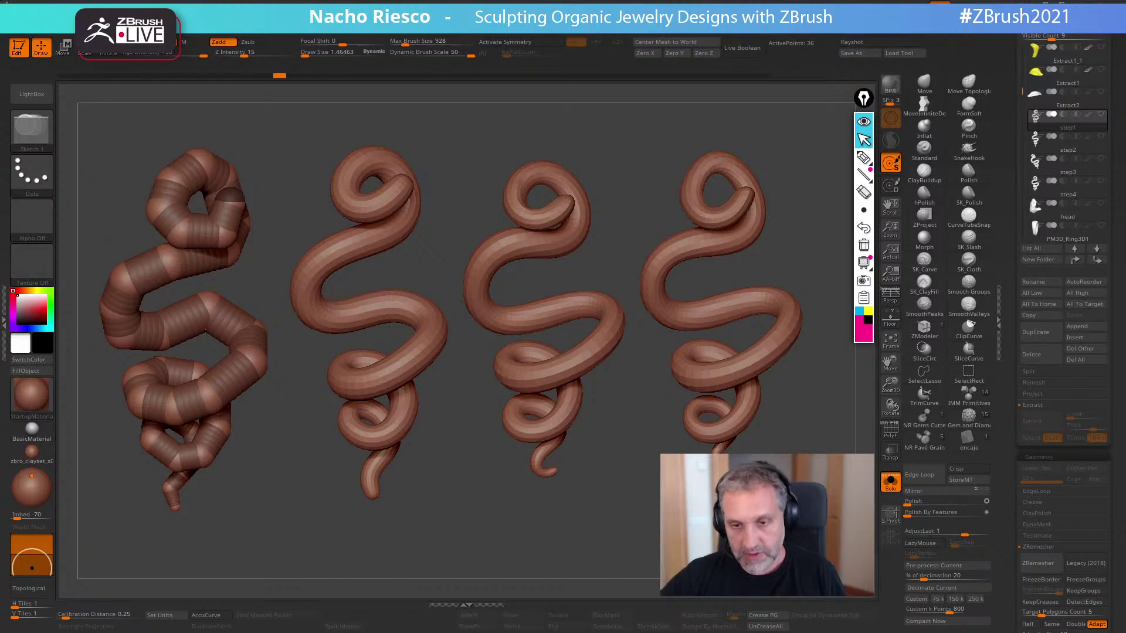
- Clear the snapshots from the canvas, select the step2 subtool and frame it
key("ctrl+n")
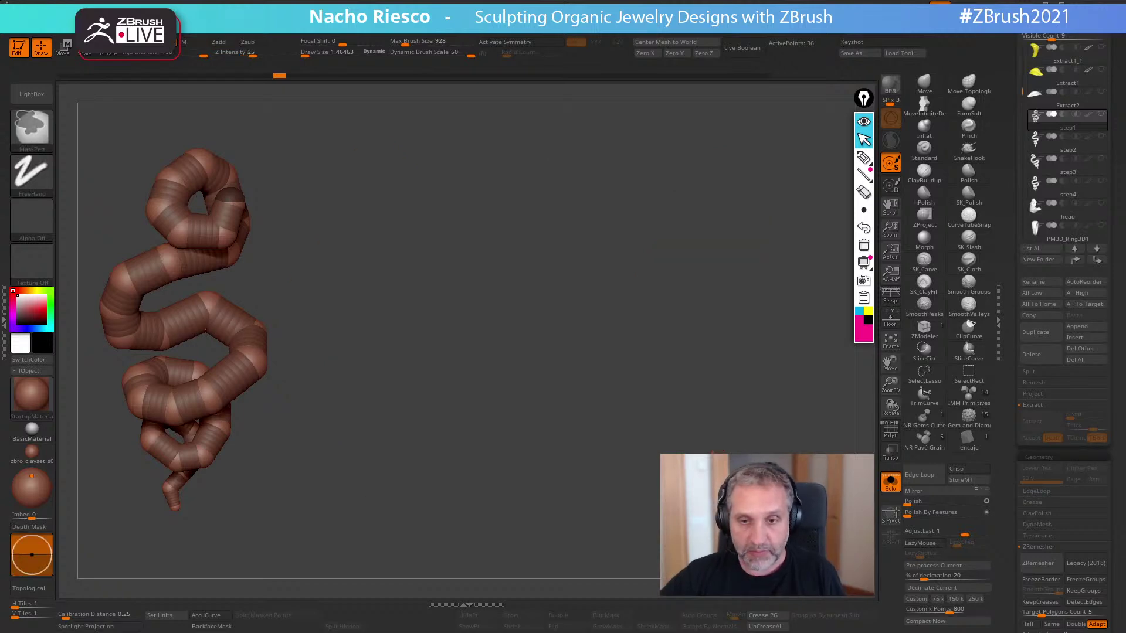
left_click(1052, 197)
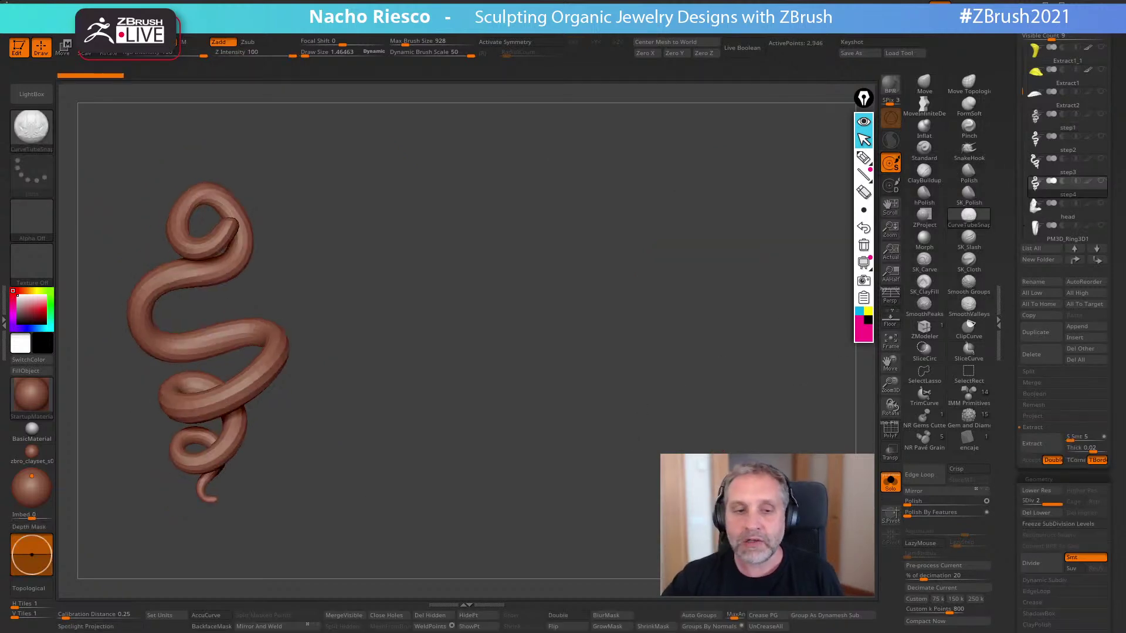
left_click(1065, 151)
key("f")
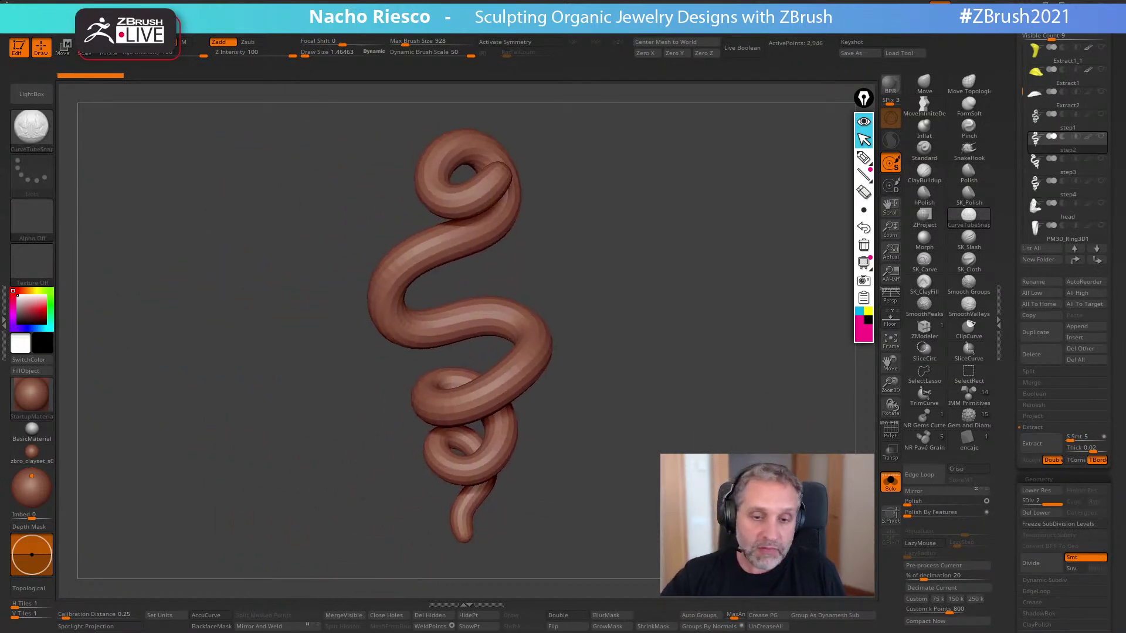
- Reshape the lower coils of the step2 snake with the Move Topological brush at a draw size of about 125
key("s")
mouse_move(672, 402)
left_mouse_down()
mouse_move(697, 405)
mouse_move(680, 413)
mouse_move(671, 402)
mouse_move(667, 455)
left_mouse_up()
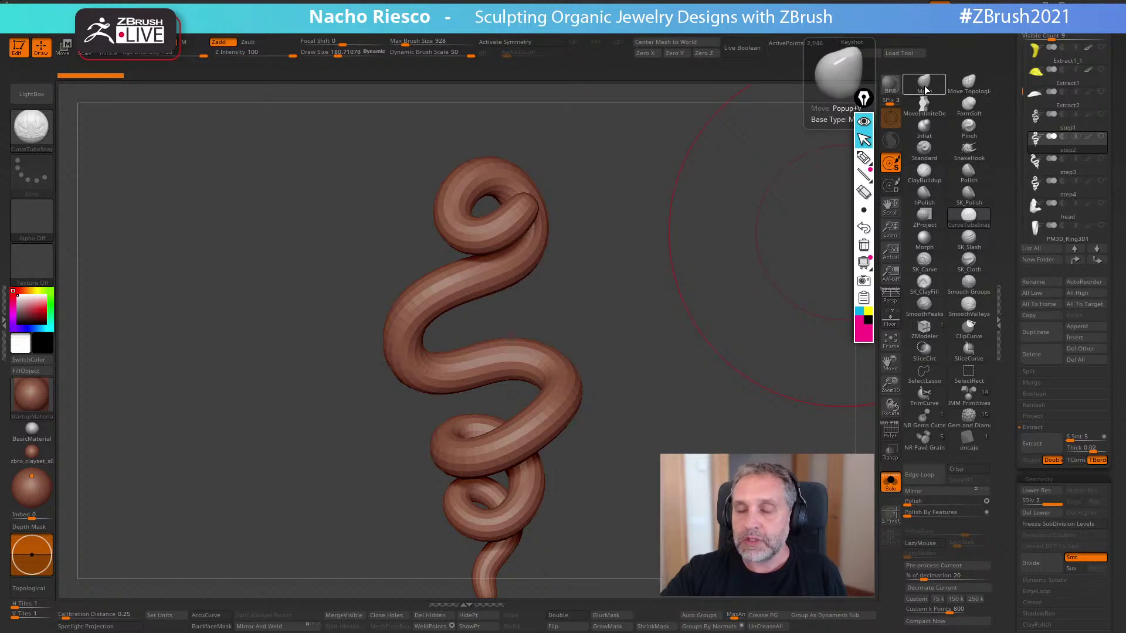
left_click(969, 82)
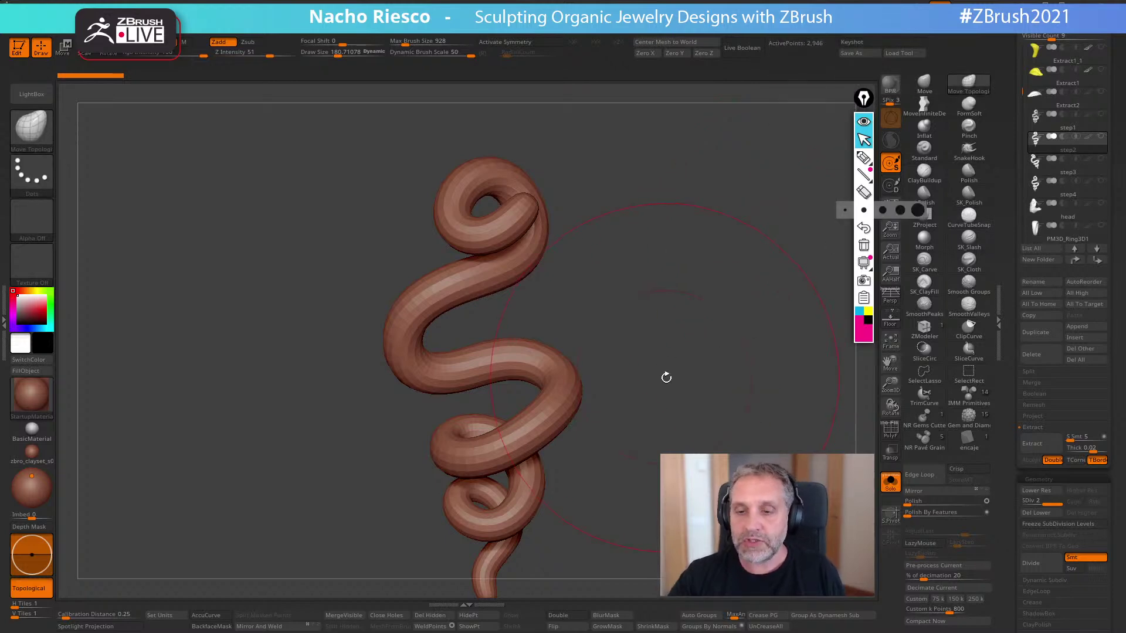
left_click_drag(672, 363, 681, 376, "alt")
key("s")
left_click_drag(513, 283, 511, 283)
left_click_drag(537, 359, 540, 373)
key("ctrl+z")
left_click_drag(528, 442, 495, 448)
key("s")
key("s")
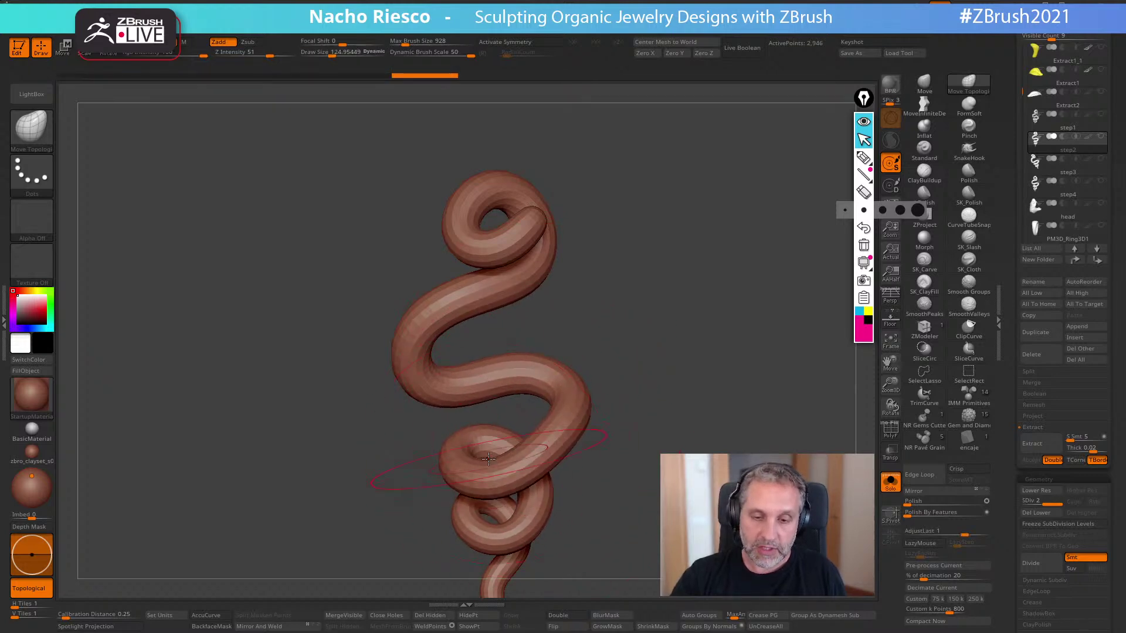
- Continue moving the step2 snake's lower coil with Move Topological, checking it from several angles
mouse_move(645, 437)
left_mouse_down("shift")
mouse_move(671, 433)
mouse_move(697, 400)
left_mouse_up("shift")
left_click_drag(521, 436, 516, 422)
mouse_move(635, 385)
left_mouse_down("shift")
mouse_move(609, 400)
mouse_move(644, 404)
mouse_move(648, 395)
left_mouse_up("shift")
left_click_drag(638, 342, 636, 325)
left_click_drag(652, 390, 659, 397)
- Step back and forward through step2's undo history to review the reshaping of the coils
key("ctrl+z")
key("ctrl+z")
key("ctrl+z")
key("ctrl+z")
key("ctrl+z")
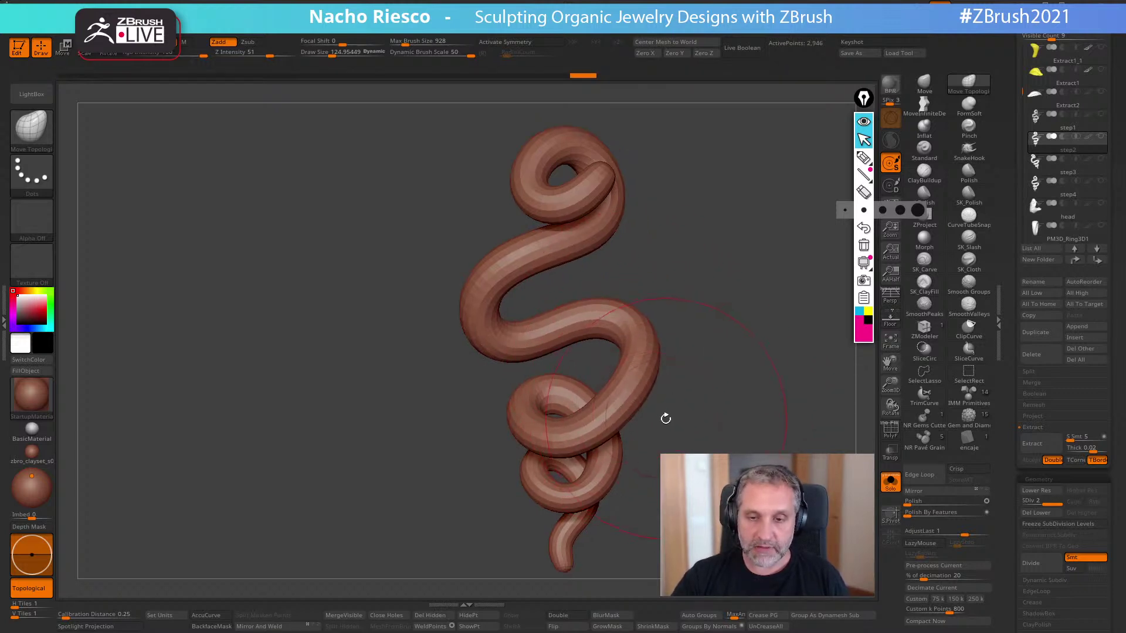
key("ctrl+shift+z")
key("ctrl+shift+z")
key("ctrl+shift+z")
key("ctrl+shift+z")
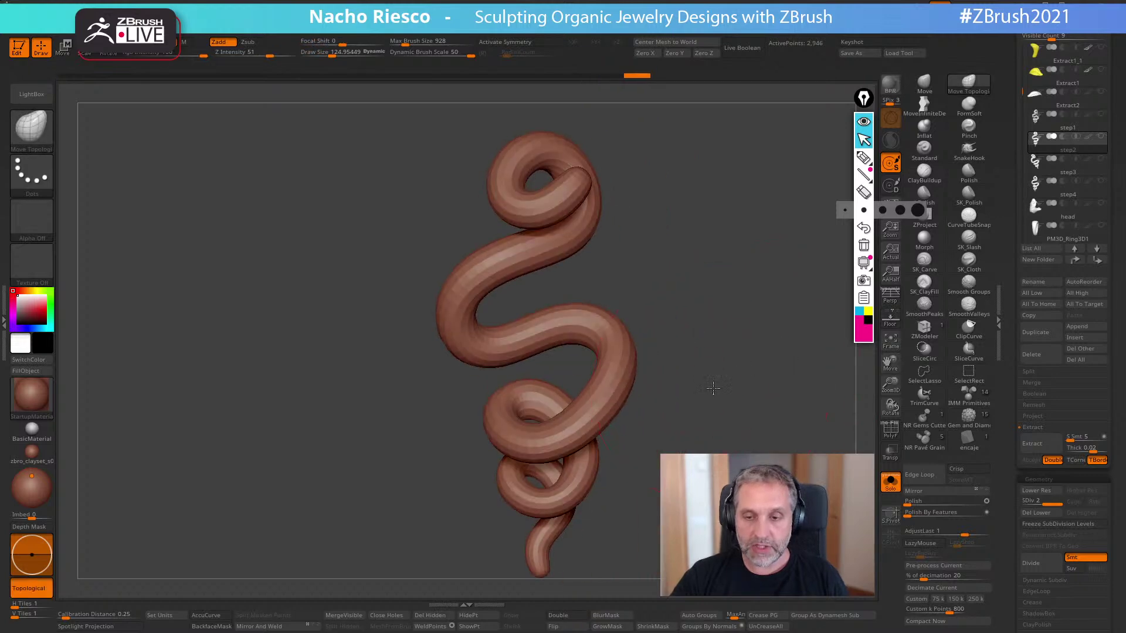
- Widen the opening of step2's lower coil with Move Topological at a draw size of about 115
key("s")
left_click_drag(526, 400, 519, 400)
mouse_move(520, 410)
left_mouse_down()
mouse_move(523, 388)
mouse_move(505, 424)
mouse_move(494, 401)
mouse_move(539, 394)
left_mouse_up()
key("s")
left_click_drag(576, 453, 581, 453)
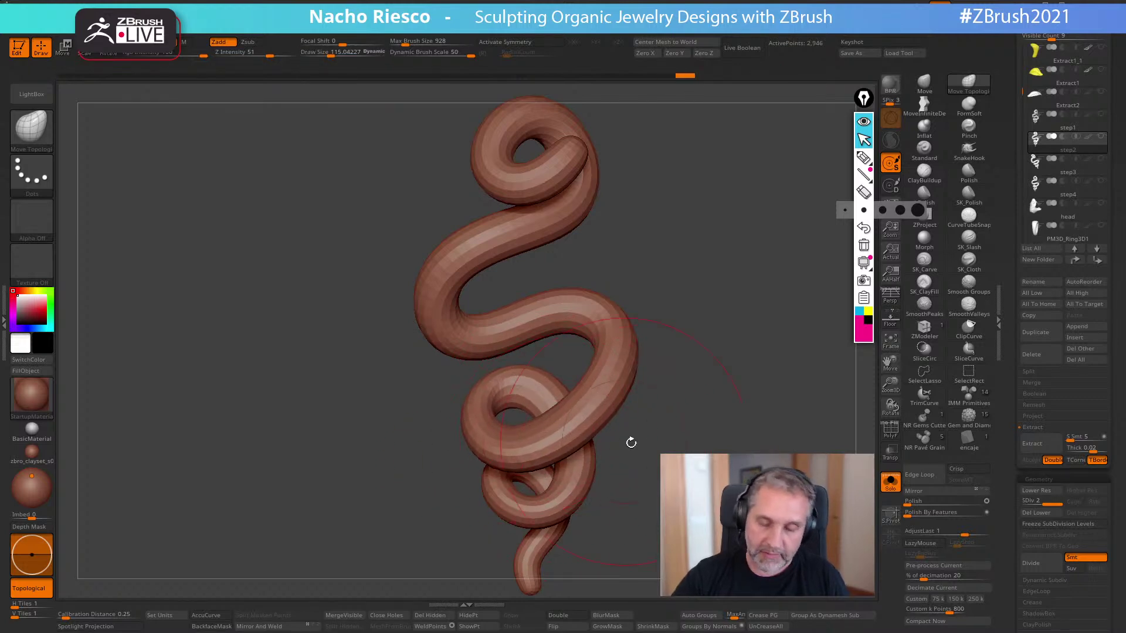
key("ctrl+shift+z")
key("ctrl+shift+z")
left_click_drag(708, 423, 683, 434, "alt")
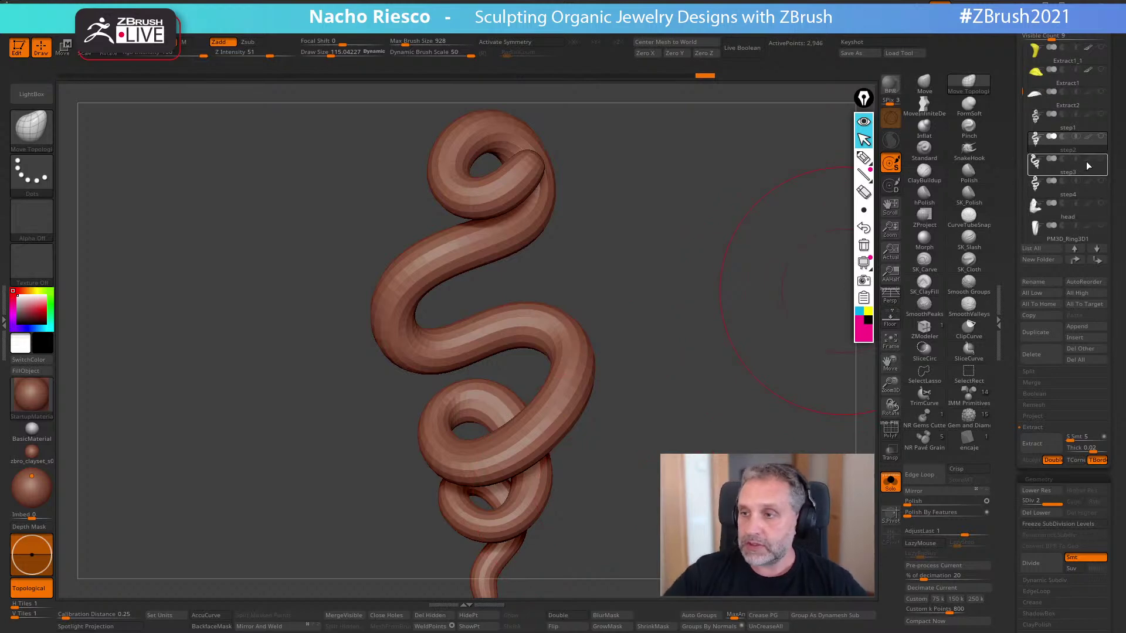
- Select the step4 subtool and turn off Solo mode to display it together with the apple
left_click(1067, 206)
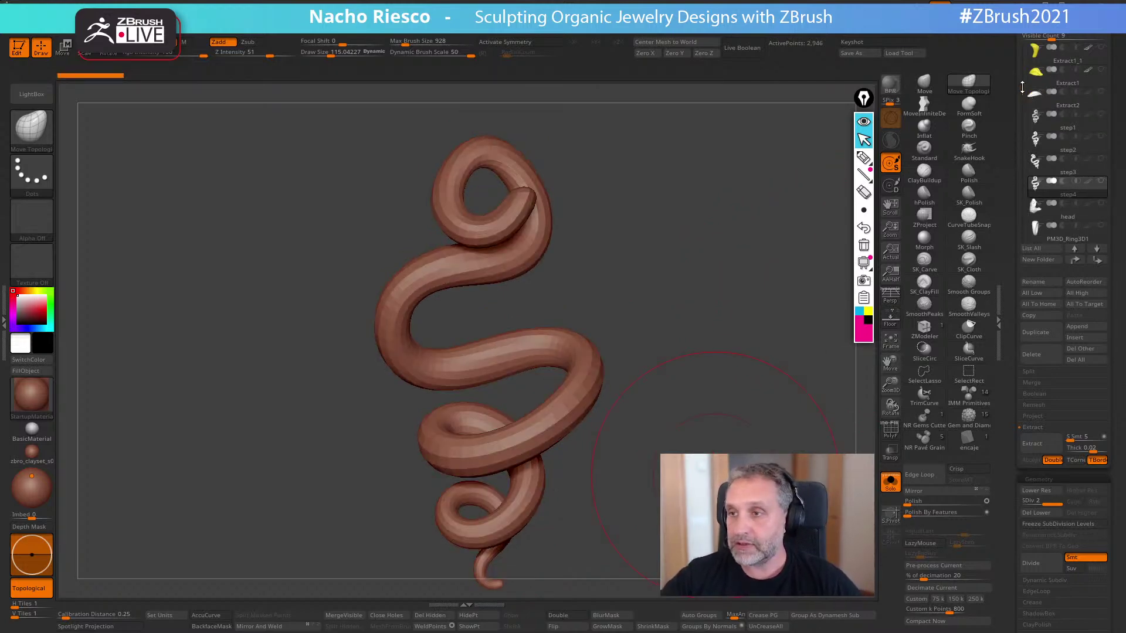
scroll(1081, 78, "up", 2)
scroll(1095, 79, "up", 1)
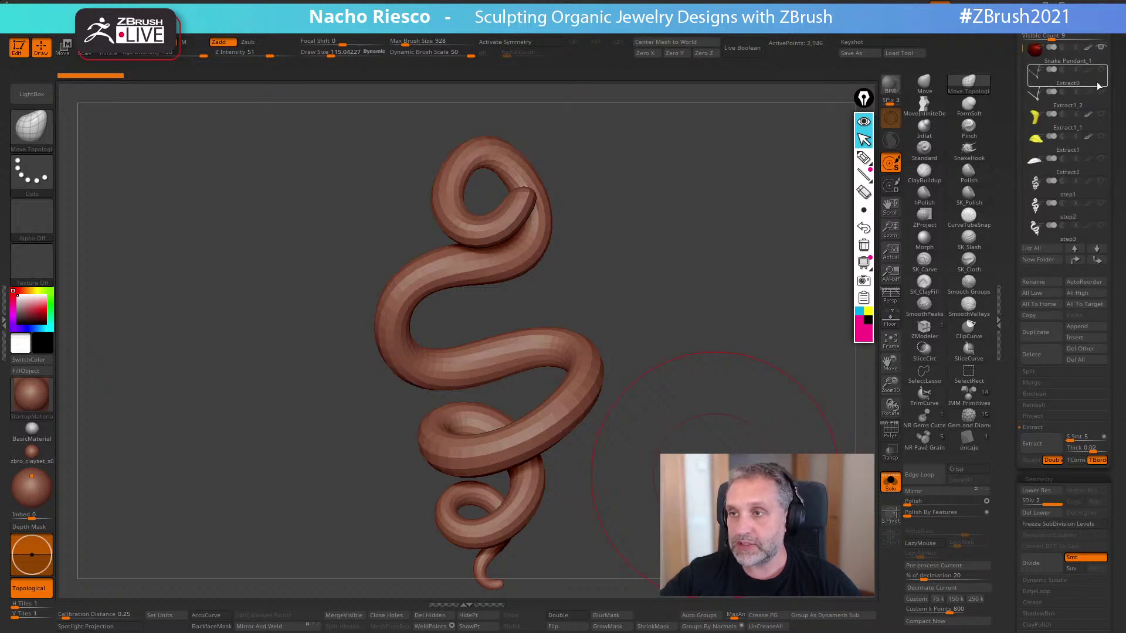
left_click(885, 487)
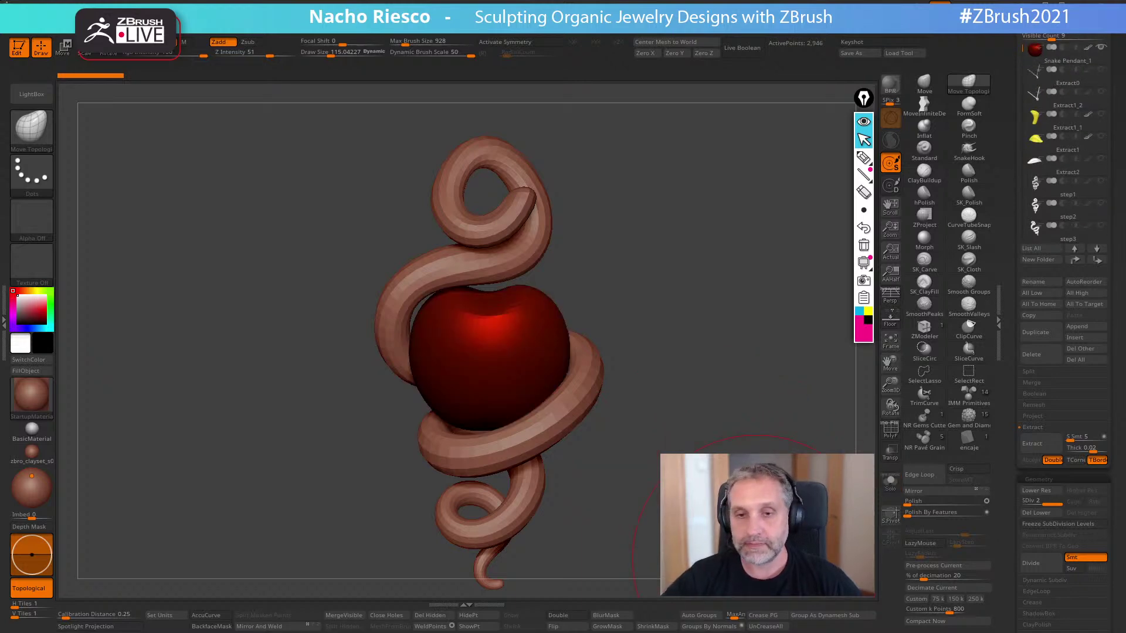
- Fit the step4 snake's lower loop around the apple with Move Topological at a draw size of about 130
left_click_drag(676, 387, 622, 405)
key("s")
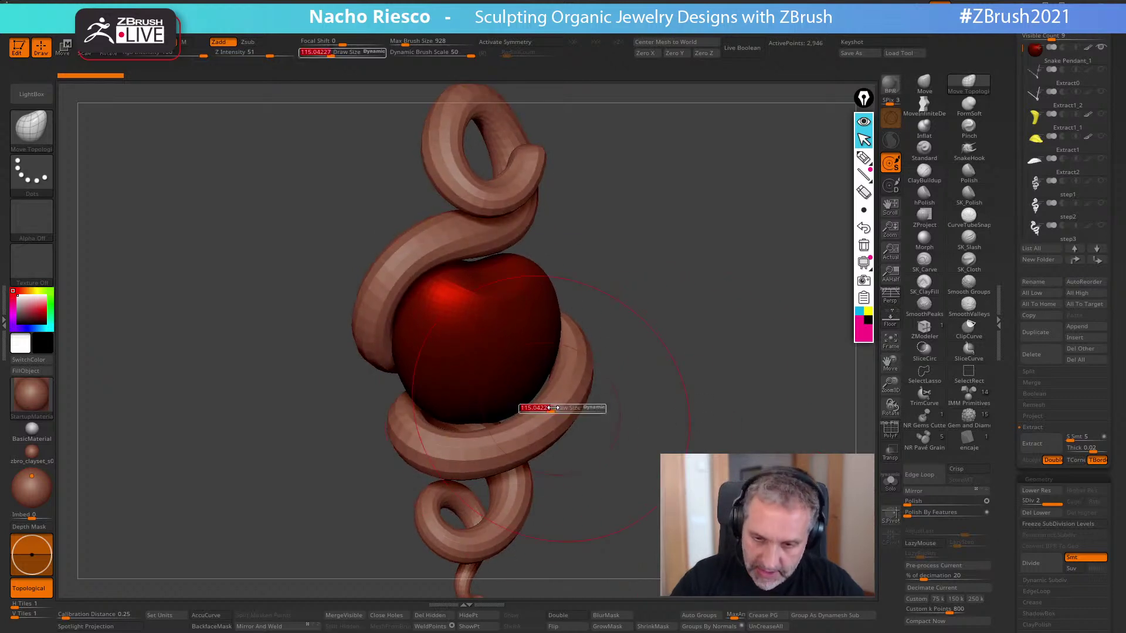
left_click_drag(552, 409, 578, 410)
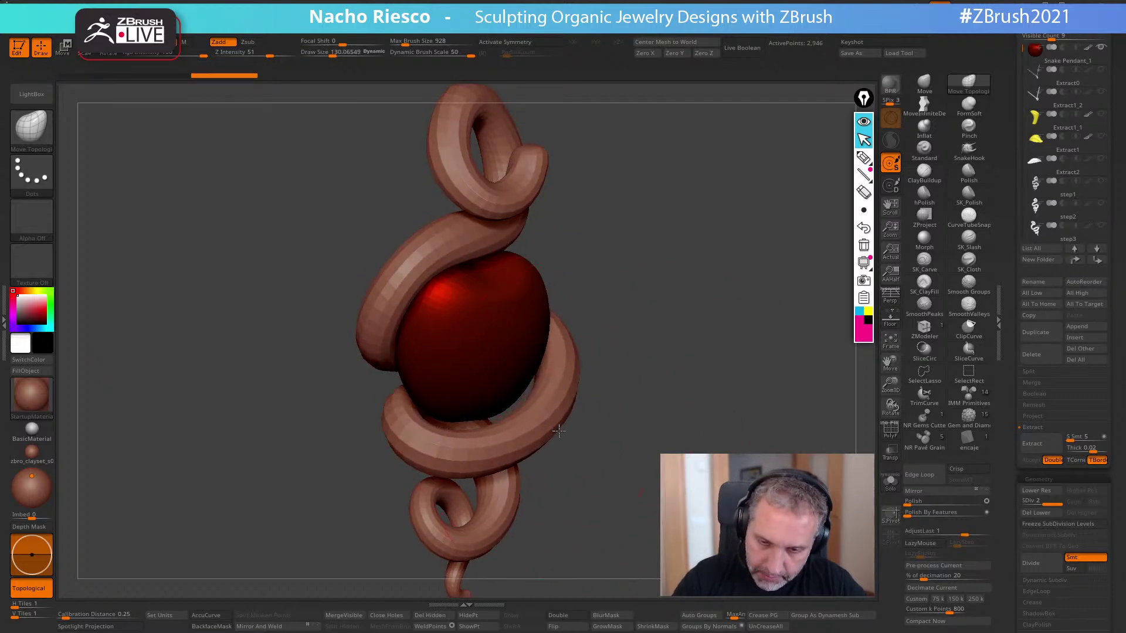
mouse_move(558, 431)
left_mouse_down()
mouse_move(529, 391)
mouse_move(549, 373)
mouse_move(532, 402)
left_mouse_up()
mouse_move(632, 359)
left_mouse_down()
mouse_move(658, 329)
mouse_move(667, 269)
mouse_move(656, 247)
left_mouse_up()
left_click_drag(628, 358, 635, 445)
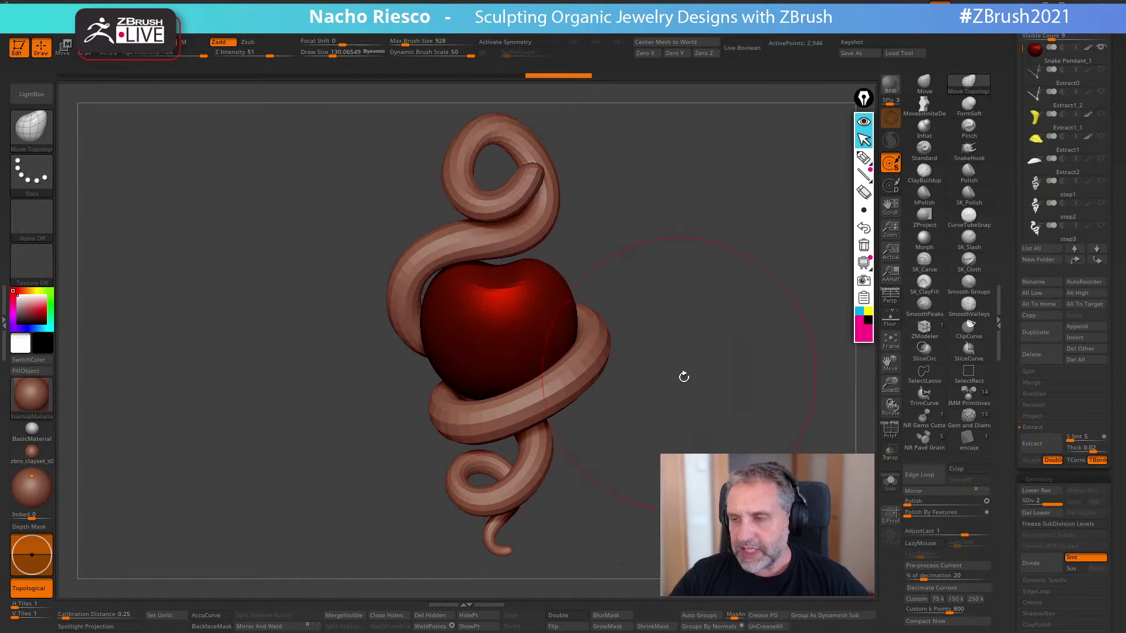
left_click_drag(736, 407, 744, 395)
- Switch briefly to the apple subtool, reselect step4 and turn on the visibility of the head subtool
left_click(1052, 70)
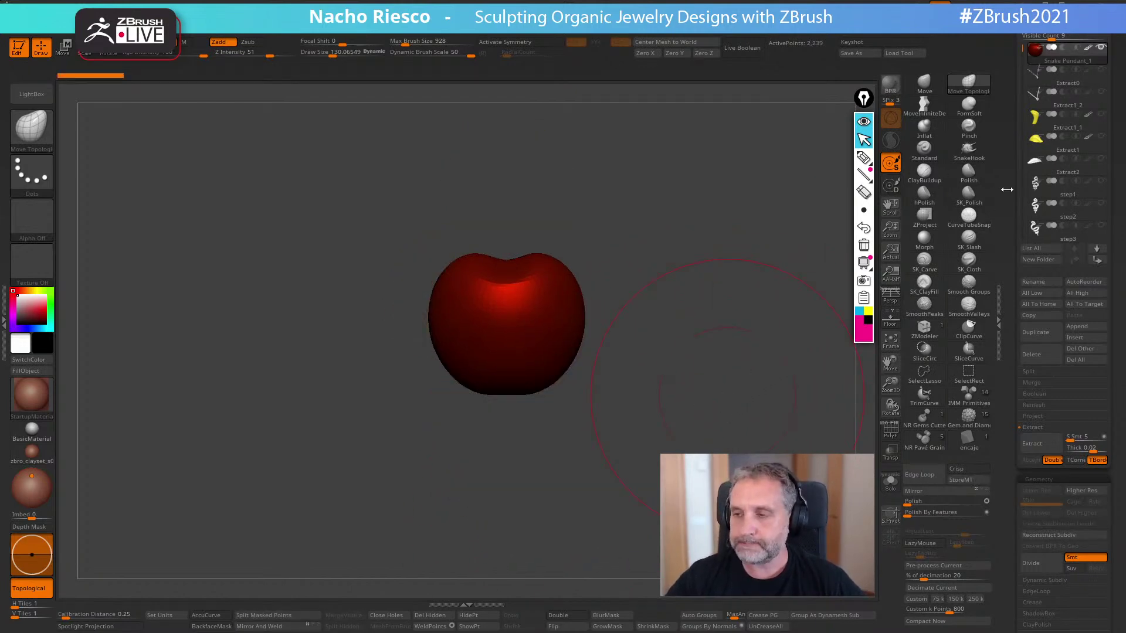
mouse_move(1055, 231)
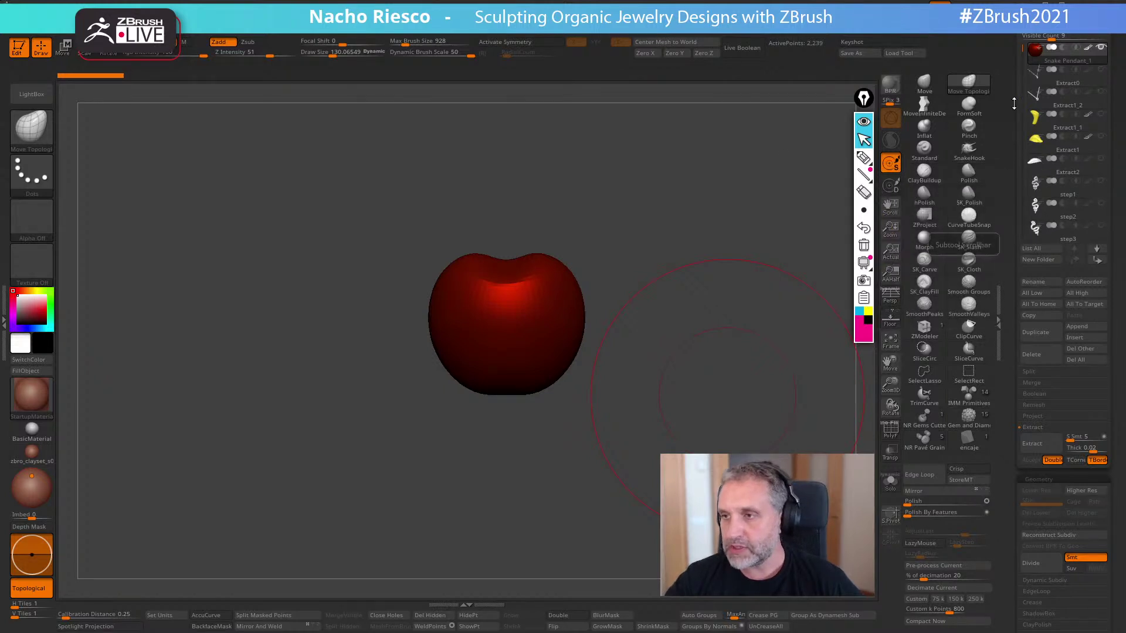
scroll(1101, 211, "down", 3)
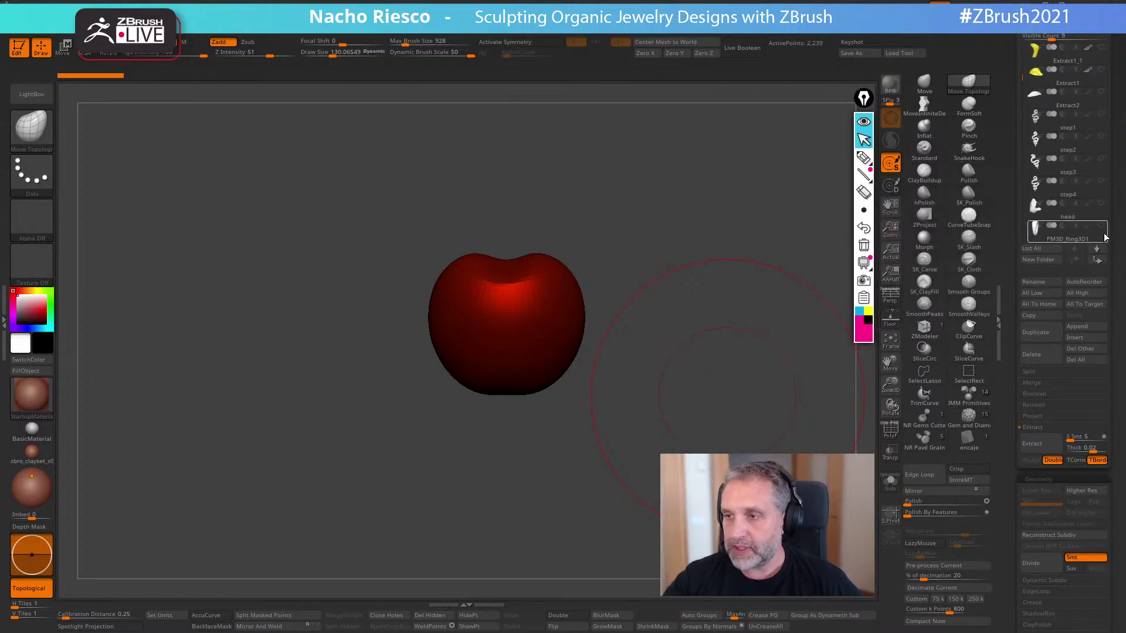
left_click(1102, 191)
mouse_move(1107, 212)
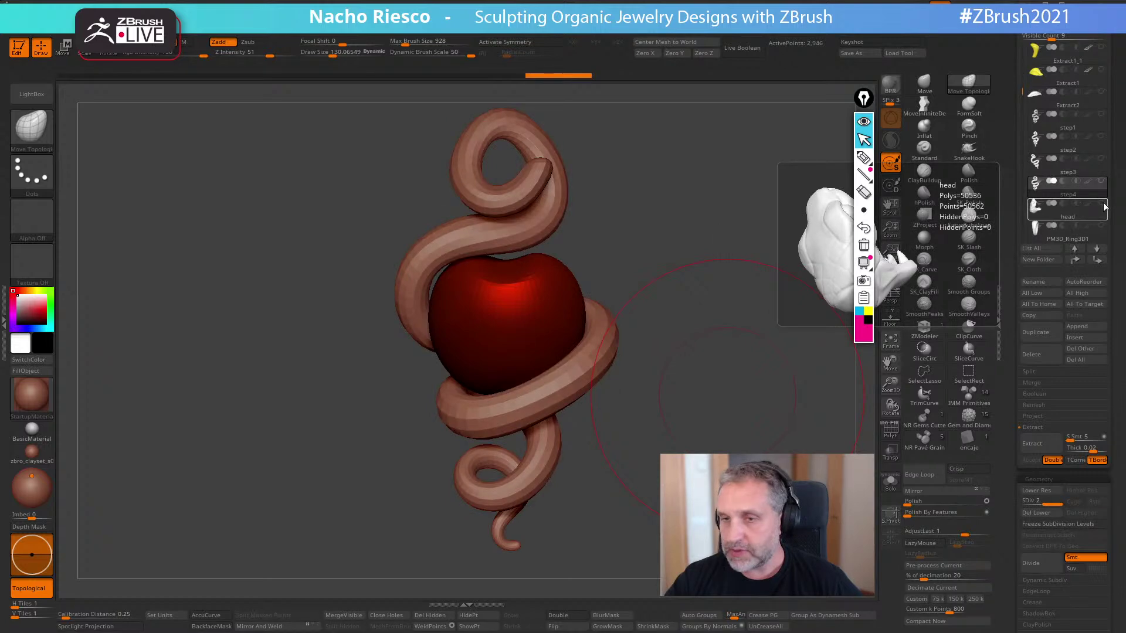
left_click_drag(739, 377, 725, 404, "alt")
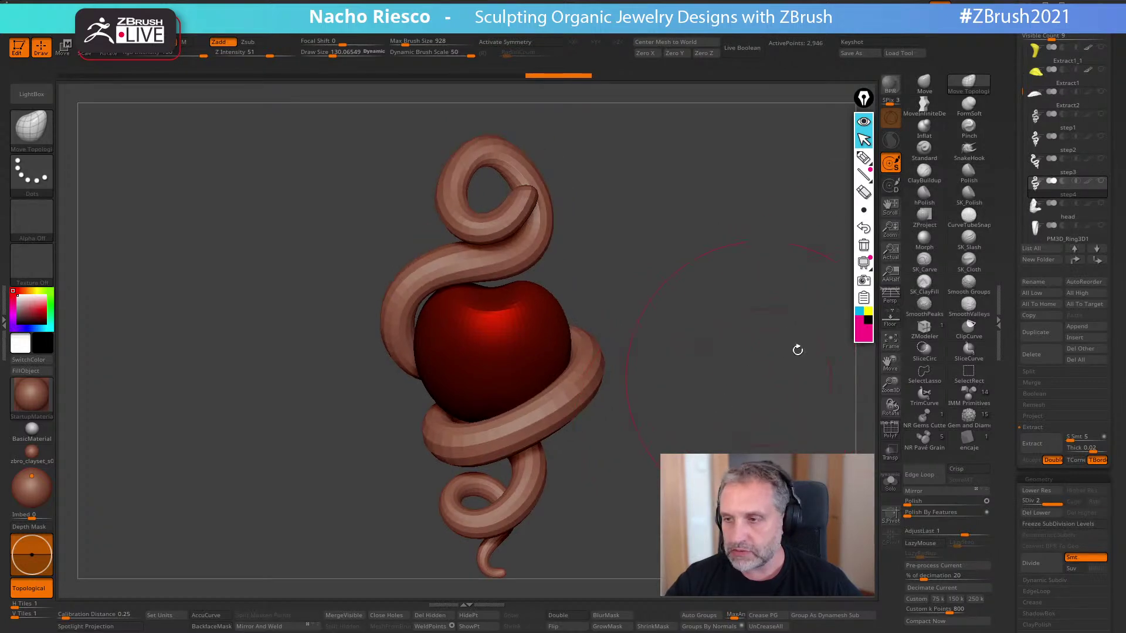
left_click(1102, 204)
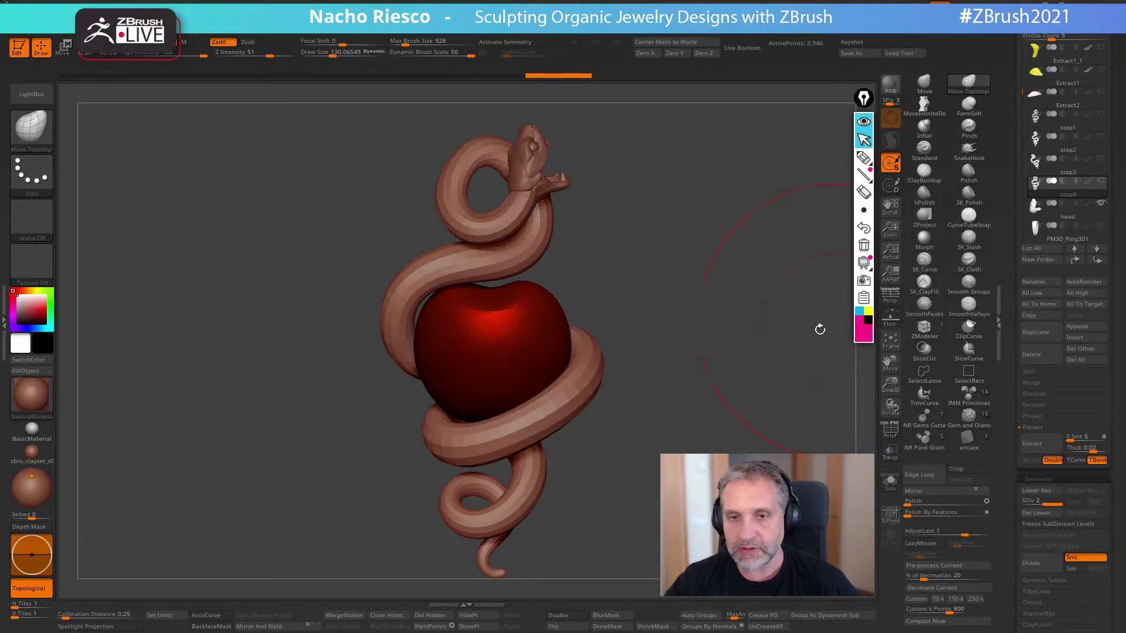
left_click_drag(817, 326, 812, 362, "alt")
left_click_drag(768, 441, 715, 417, "alt")
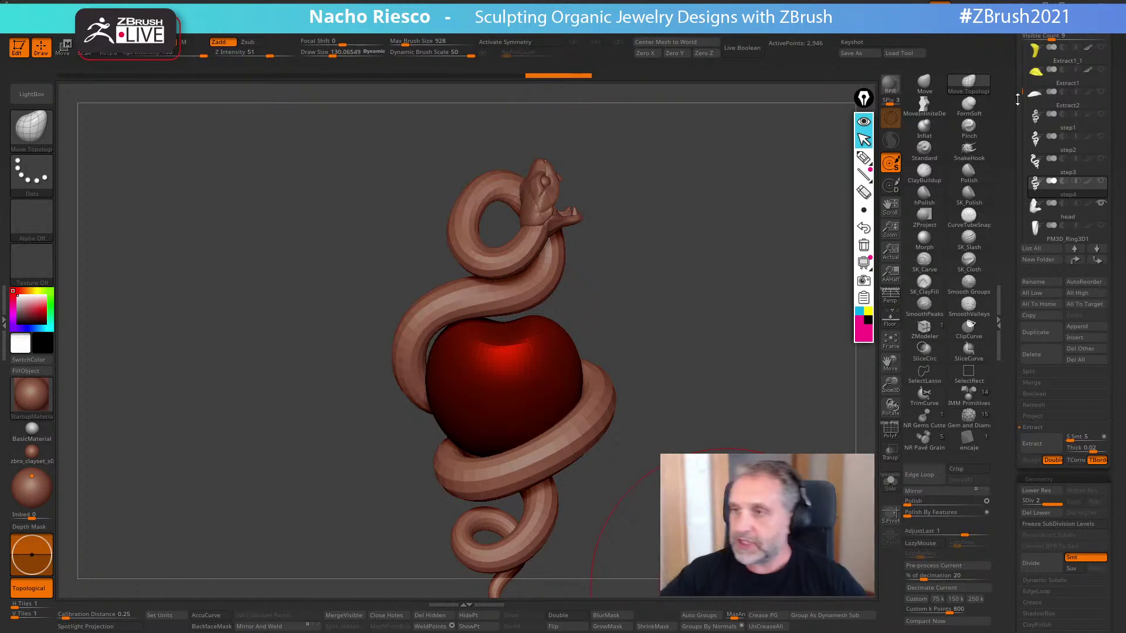
- Select the apple subtool and calculate its size with Scale Master's Set Scene Scale
scroll(1063, 75, "up", 3)
left_click(1062, 58)
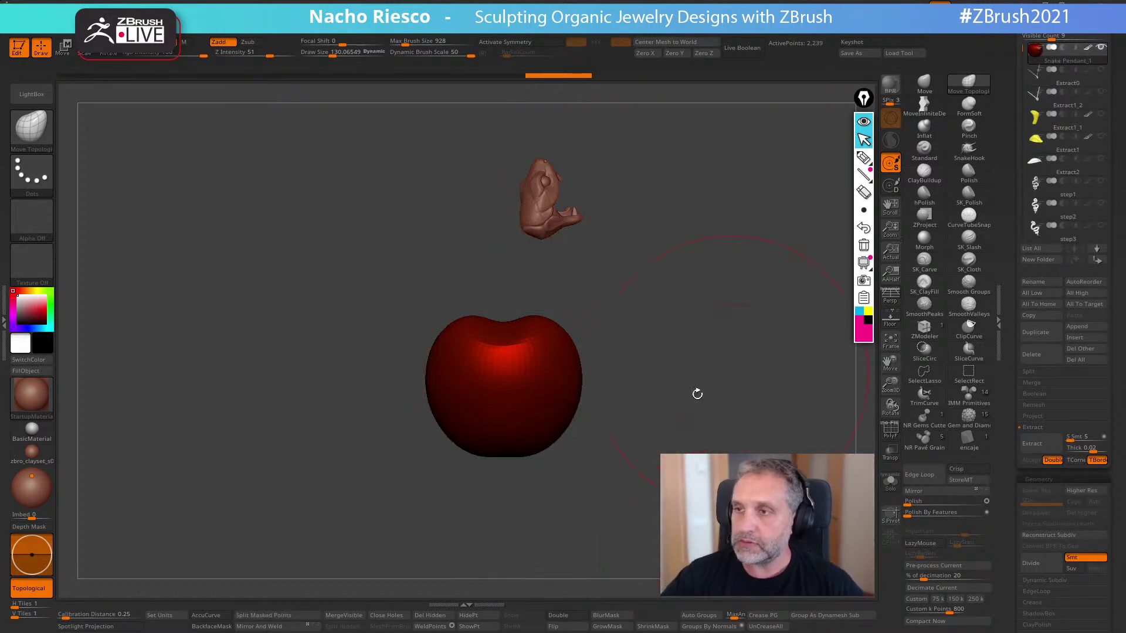
left_click(5, 325)
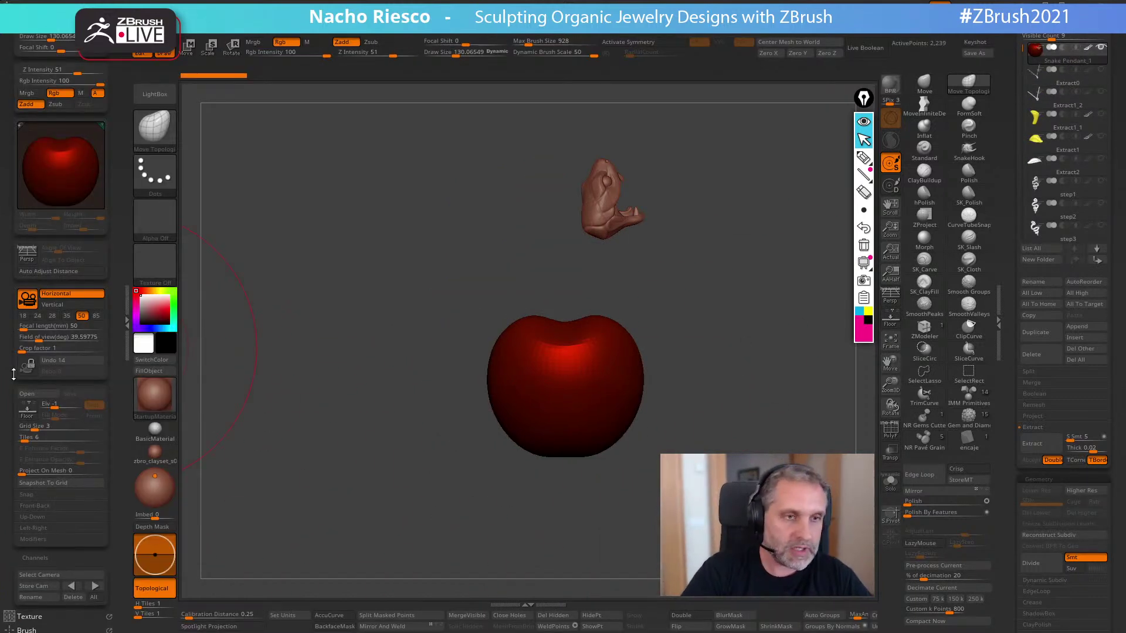
left_click(50, 19)
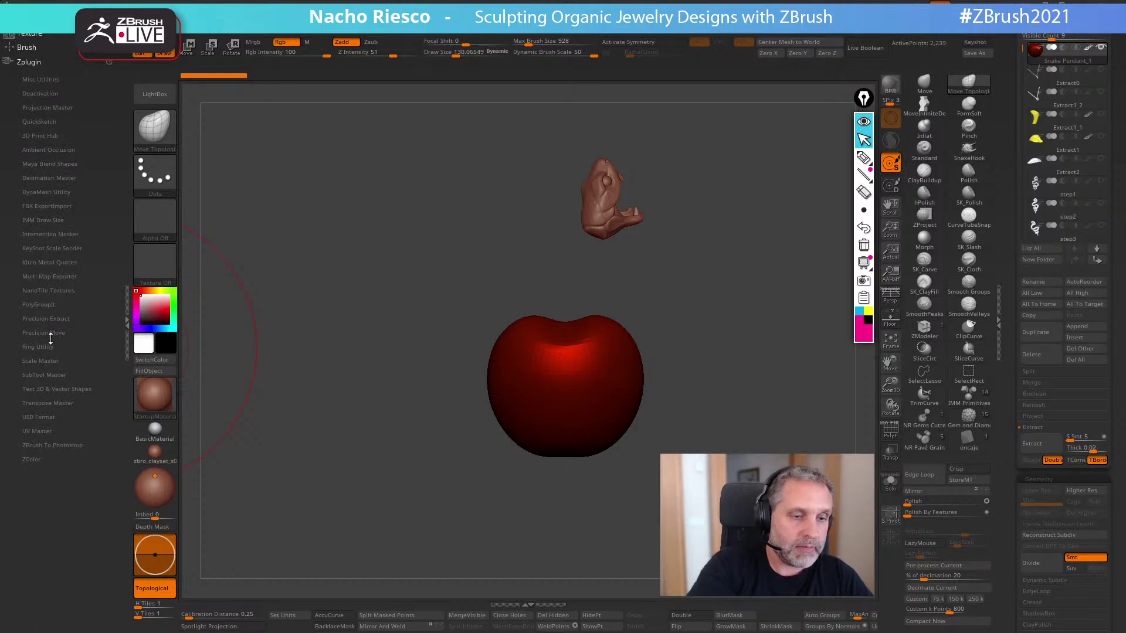
left_click(53, 362)
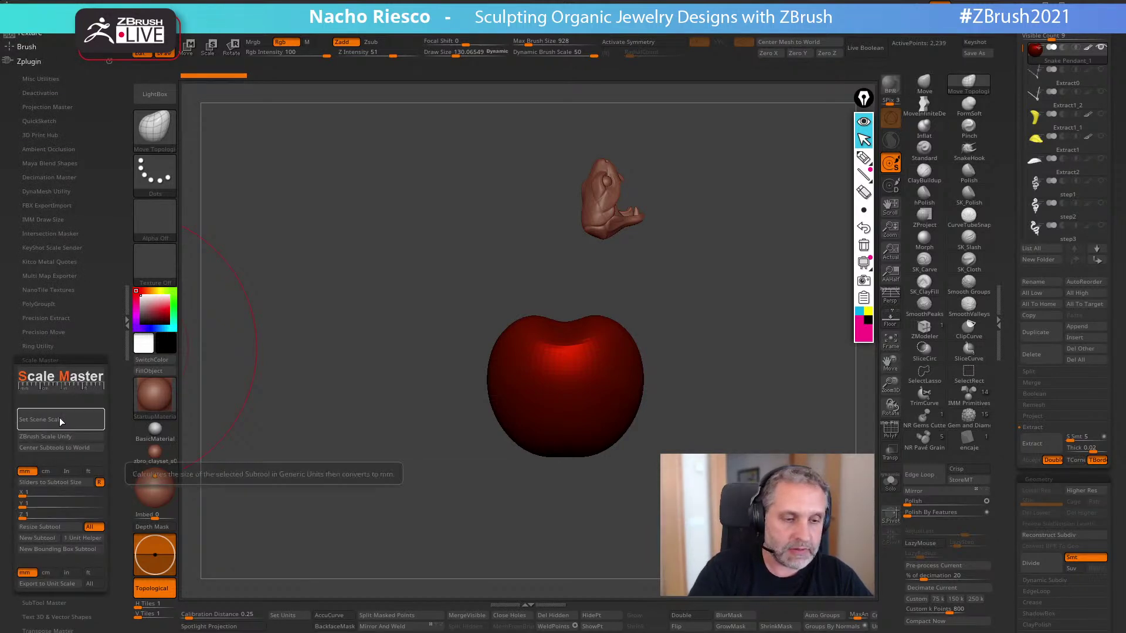
left_click(61, 420)
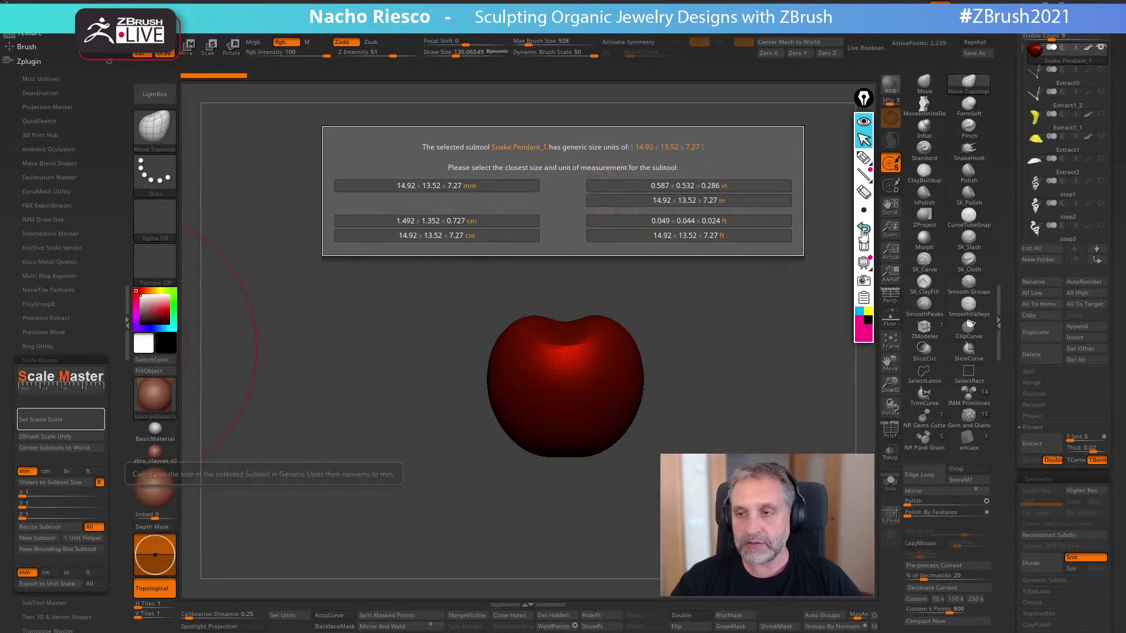
- Annotate the apple with width lines, a 14 mm label and a depth arrow, and circle the 7.27 mm depth value
left_click(864, 157)
left_click_drag(491, 401, 492, 469)
left_click_drag(643, 398, 640, 471)
mouse_move(552, 478)
left_mouse_down()
mouse_move(552, 493)
mouse_move(566, 486)
left_mouse_up()
mouse_move(564, 478)
left_mouse_down()
mouse_move(563, 494)
mouse_move(596, 487)
left_mouse_up()
left_click(573, 492)
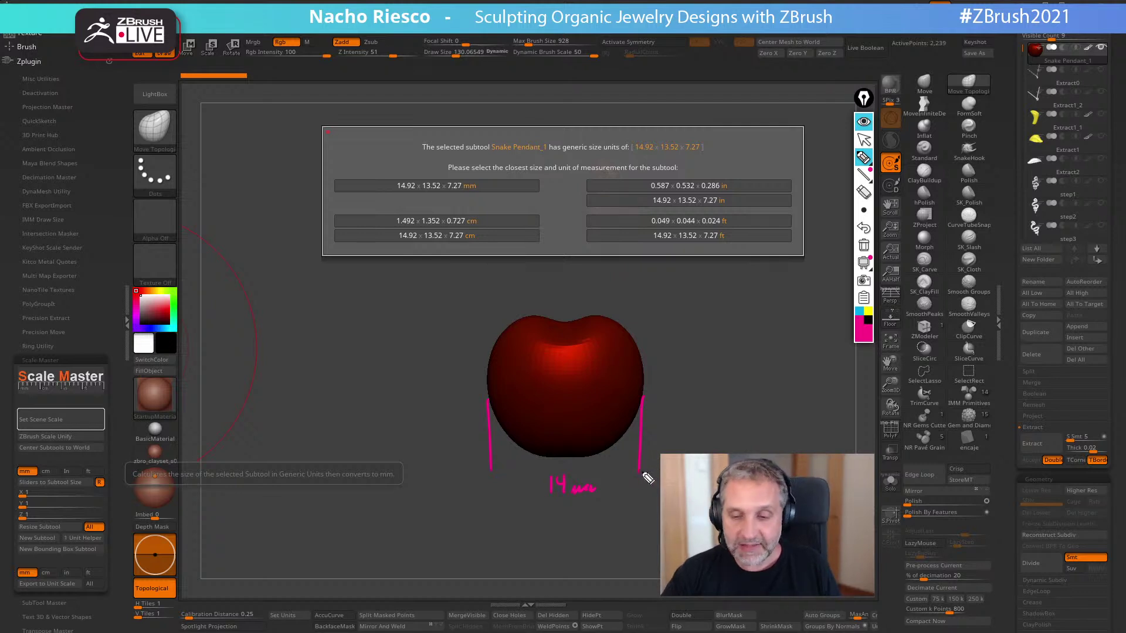
left_click_drag(640, 473, 677, 446)
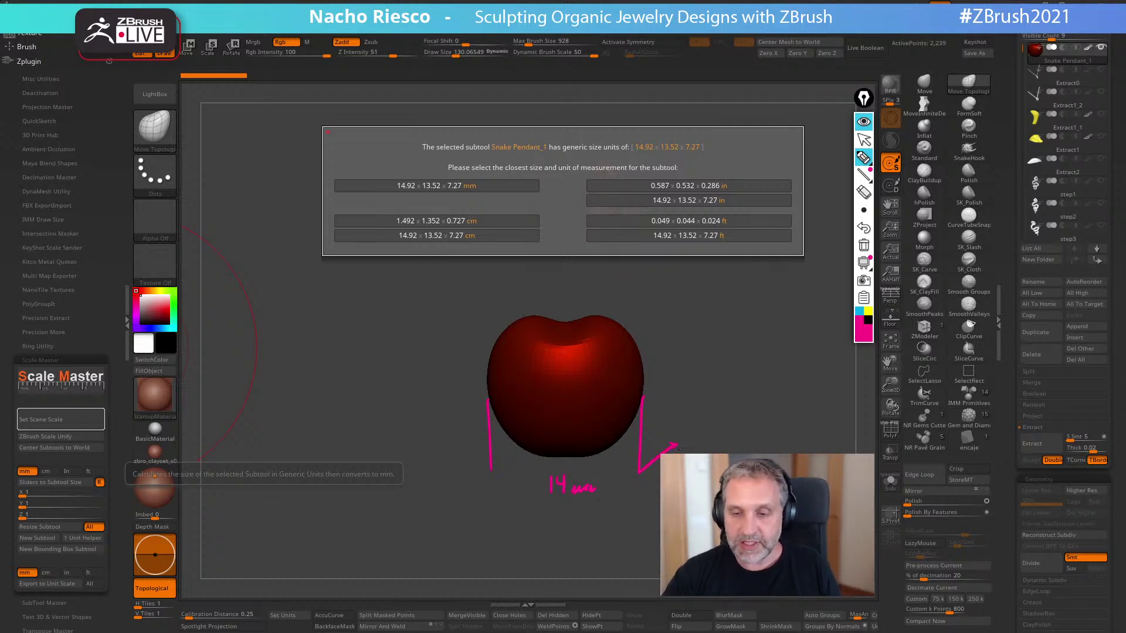
left_click_drag(473, 198, 467, 174)
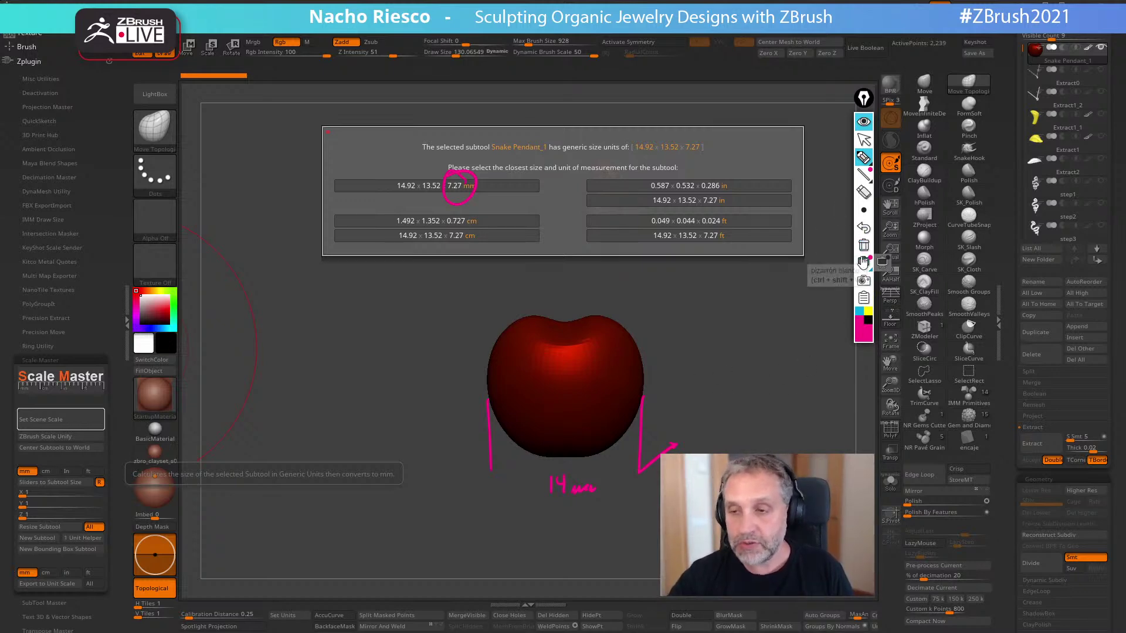
- Erase the annotations and close the scene scale dialog without choosing a unit
left_click(863, 247)
left_click(864, 139)
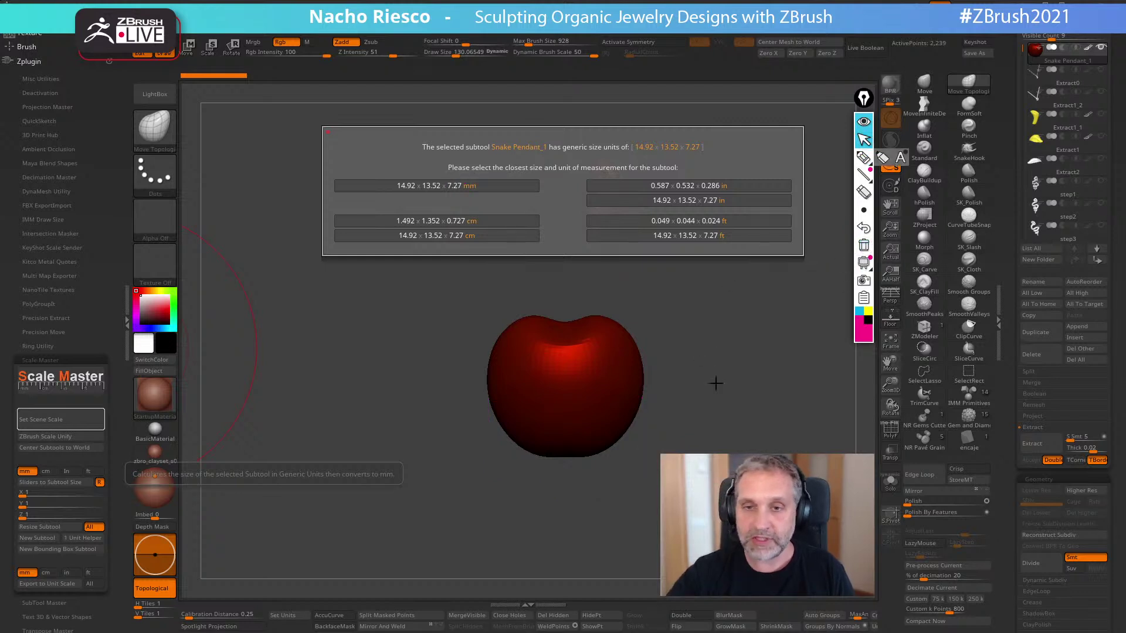
key("Escape")
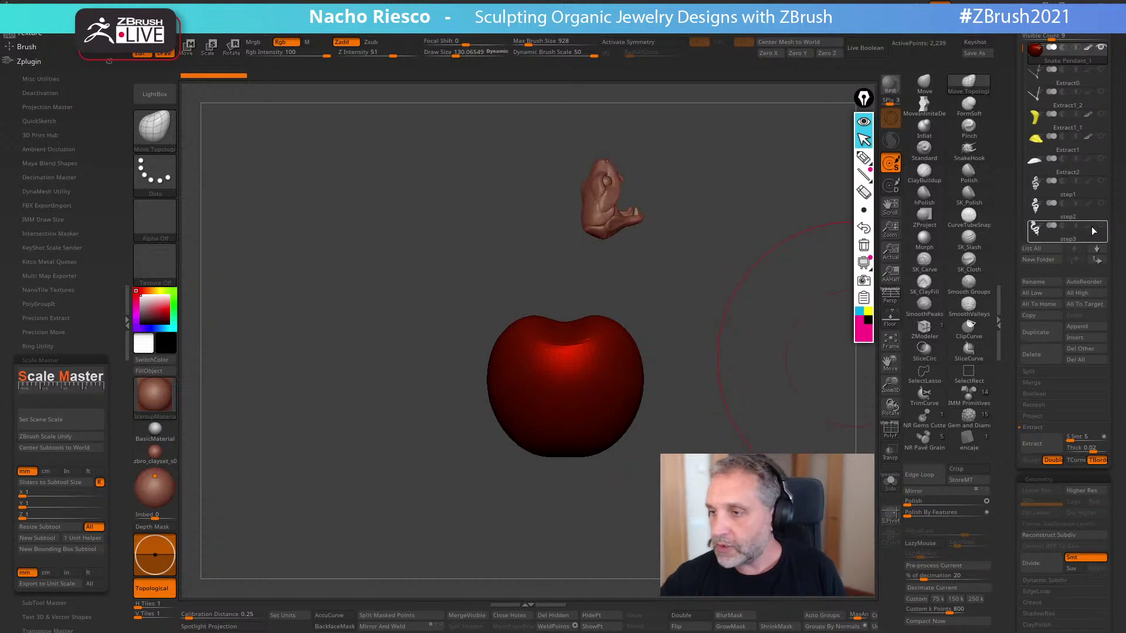
- Show the step4 snake body subtool together with the red apple and the head
scroll(1077, 186, "down", 3)
left_click(1101, 182)
left_click_drag(818, 403, 710, 397, "alt")
- Measure the pendant's full height from the top of the snake's head to its tail tip with a Transpose line
key("w")
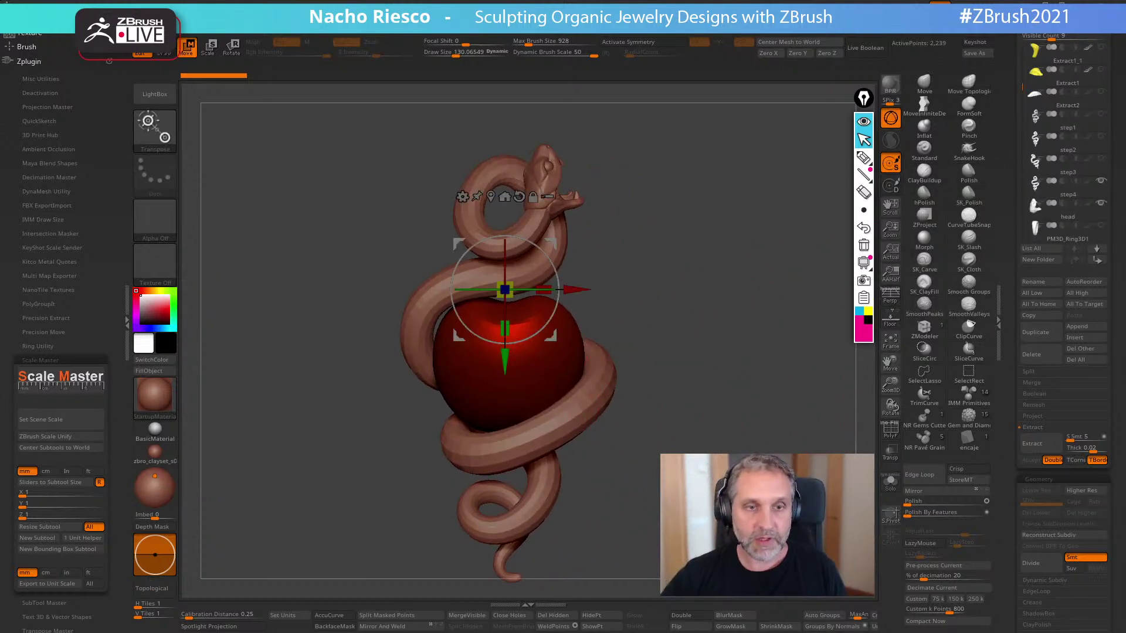
left_click(892, 120)
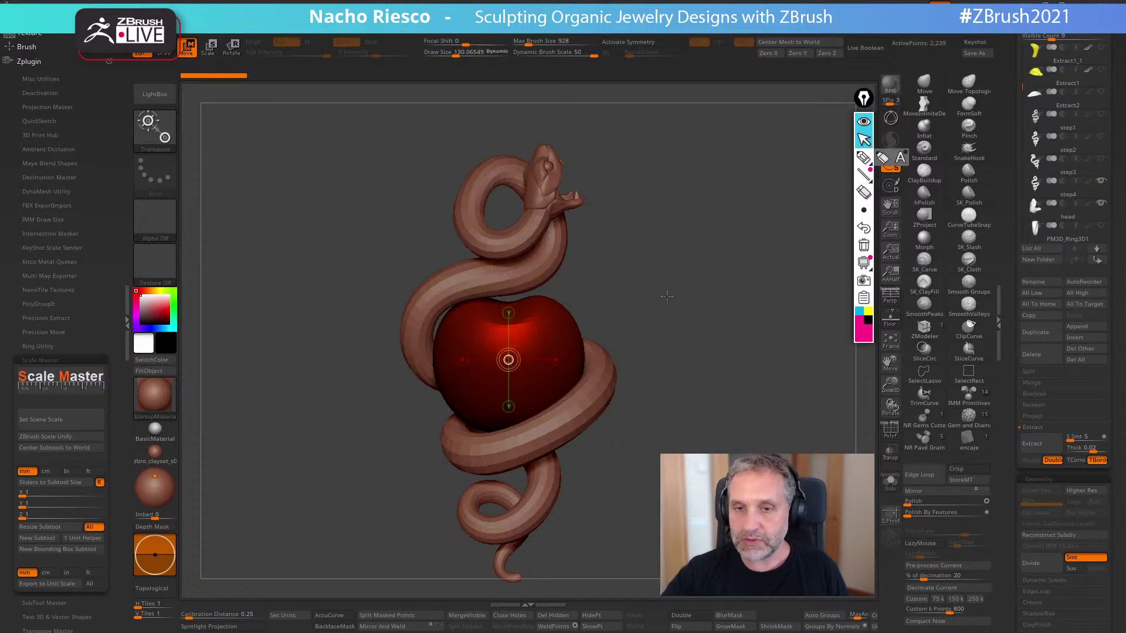
left_click_drag(663, 338, 687, 304)
left_click_drag(608, 160, 610, 138, "alt")
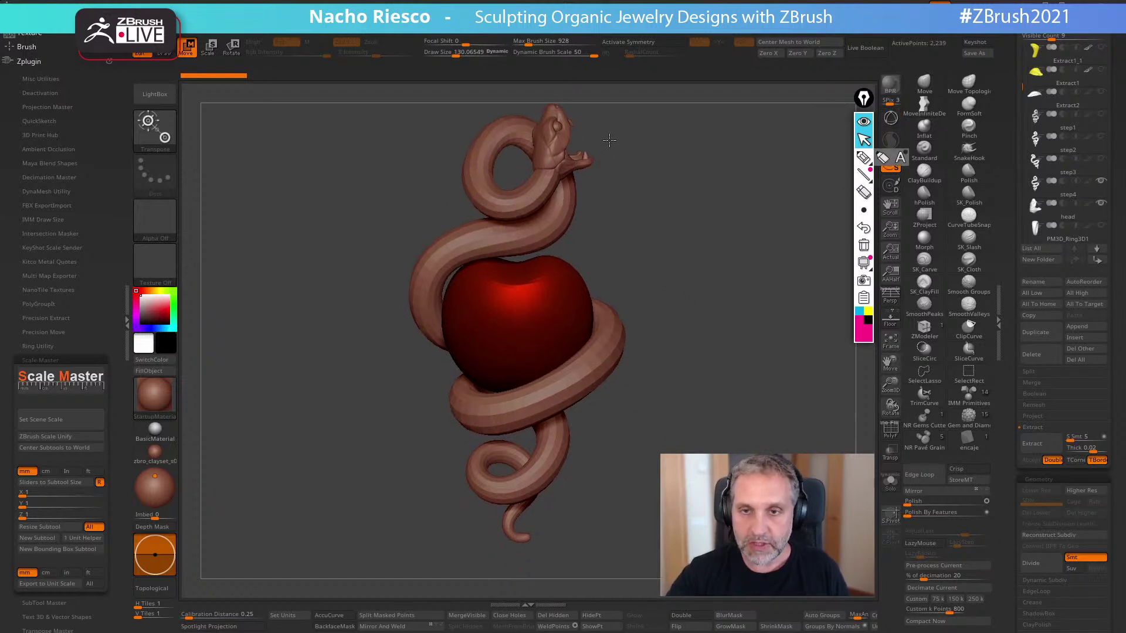
left_click_drag(554, 104, 553, 557)
left_click_drag(635, 481, 658, 519, "alt")
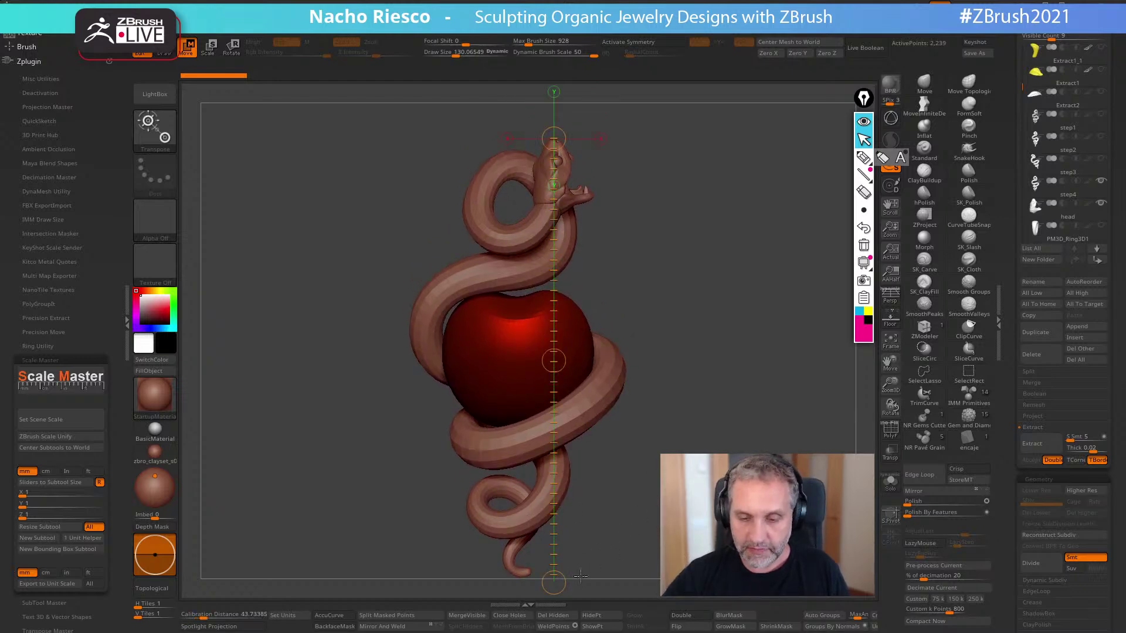
left_click_drag(564, 579, 562, 574)
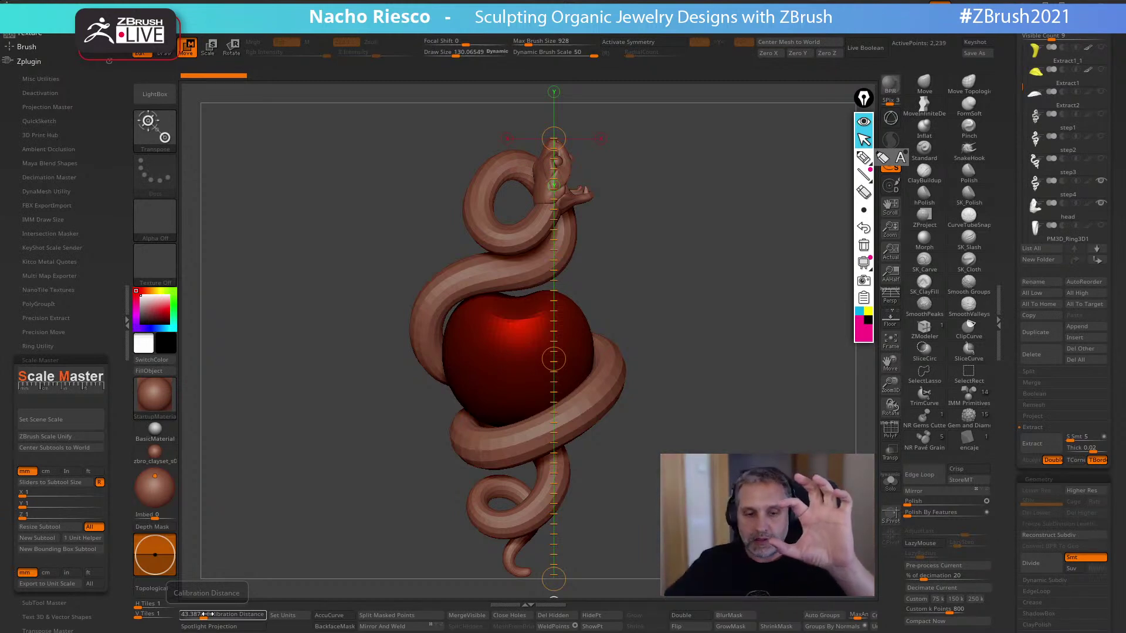
type("4")
key("Return")
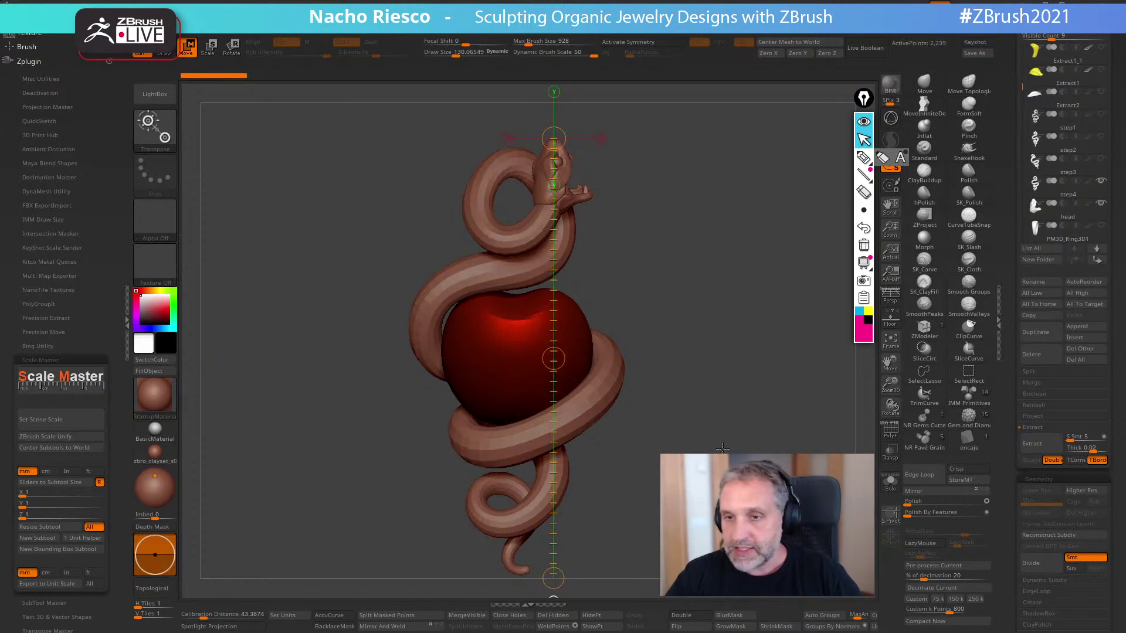
key("q")
- Make the step4 snake body the active subtool and hide the red apple subtool
left_click_drag(1018, 134, 1022, 235)
left_click_drag(1022, 189, 1022, 134)
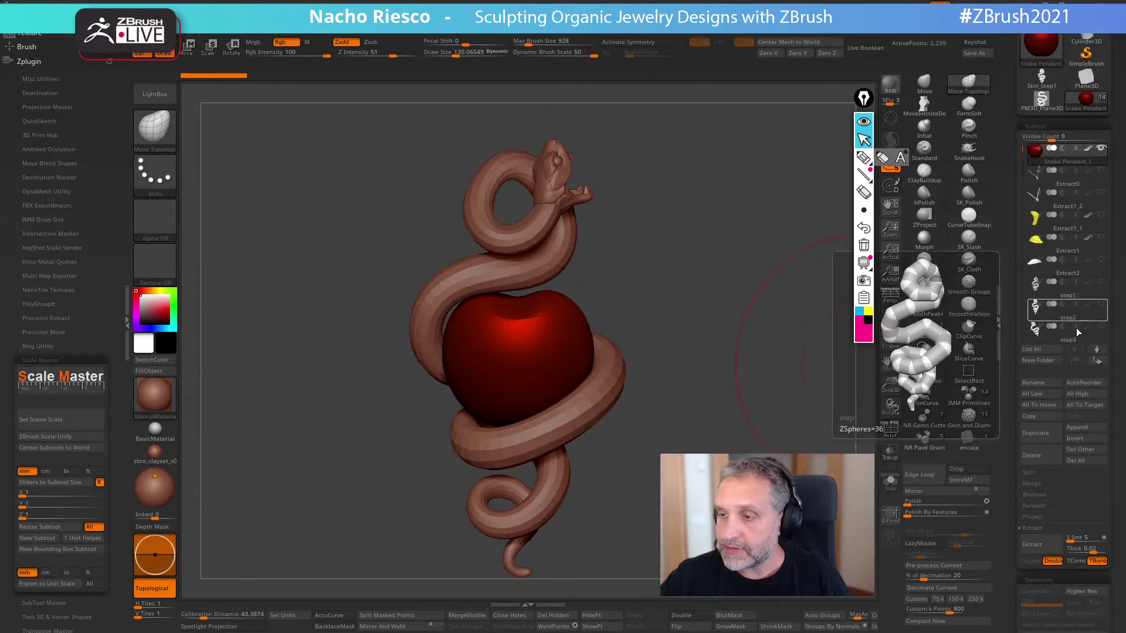
scroll(1040, 262, "down", 3)
left_click(1041, 284)
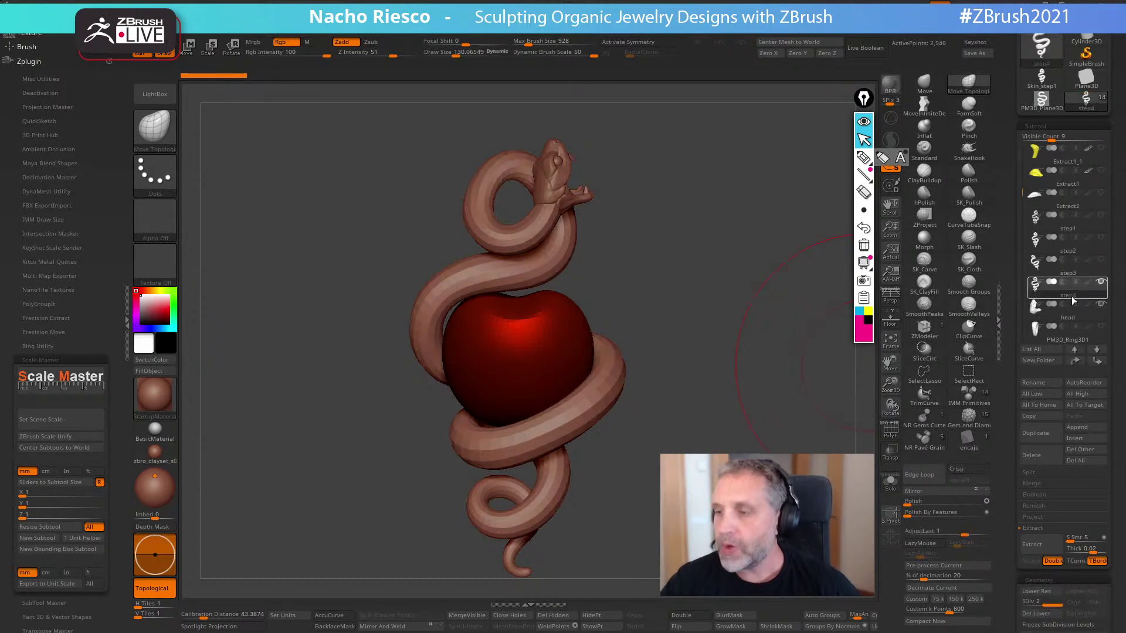
scroll(1041, 234, "up", 3)
left_click(1101, 149)
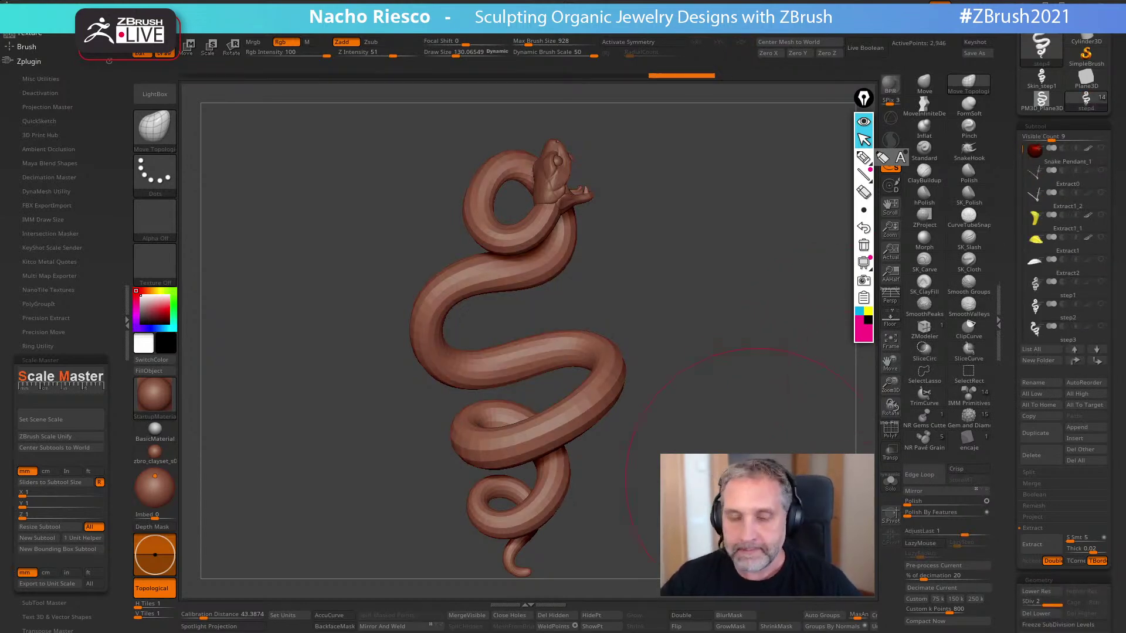
- Enable Live Boolean, make a Boolean mesh from the visible snake body and head, and activate the resulting tool
left_click_drag(774, 463, 801, 452, "alt")
left_click(865, 47)
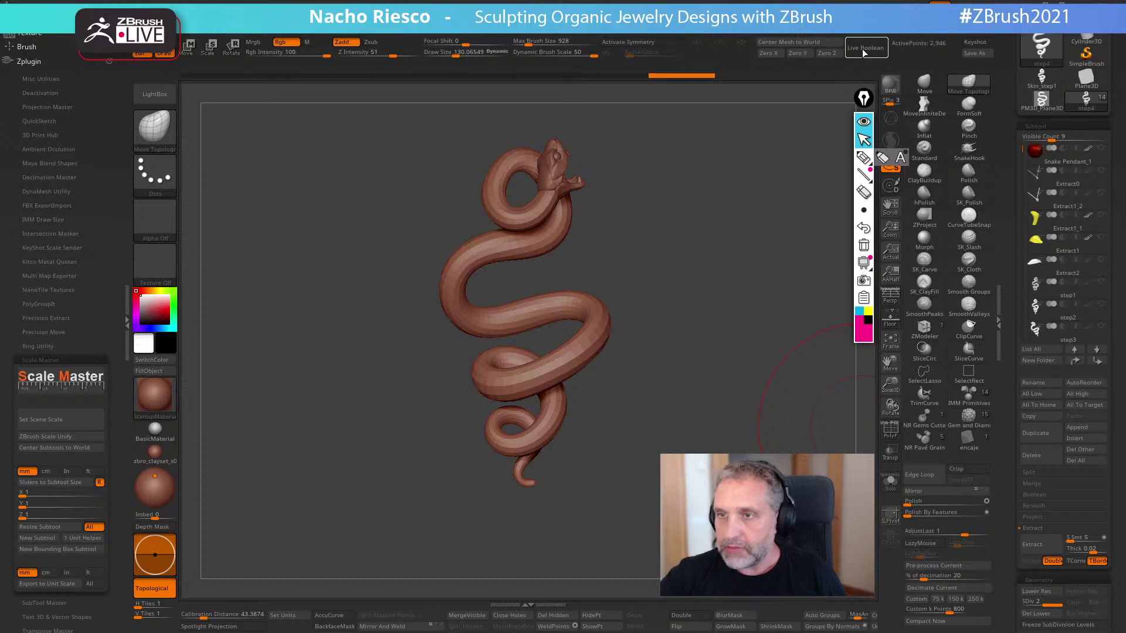
left_click(1058, 494)
left_click(1061, 506)
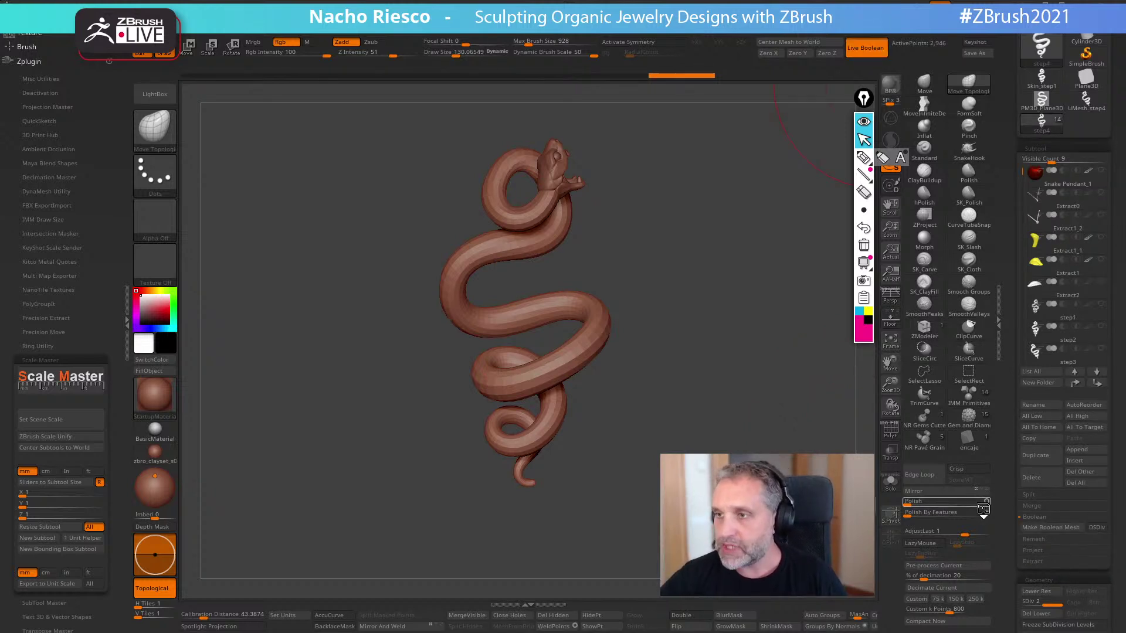
left_click(1087, 98)
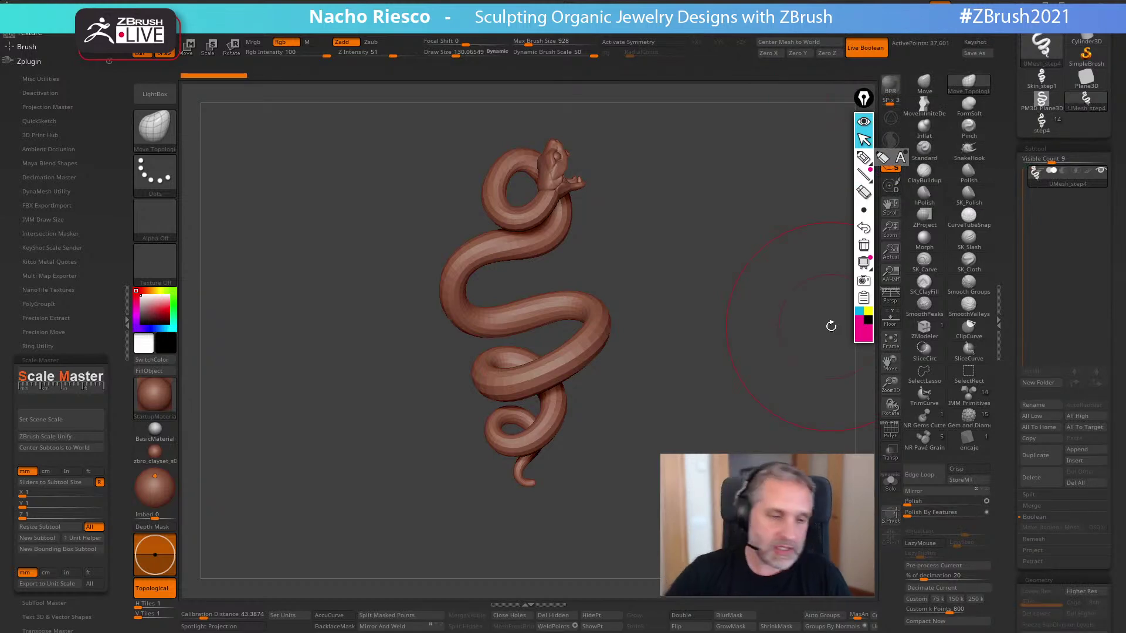
- Get the Kitco metal price quotes for the merged snake mesh, review them and close the report
left_click(67, 360)
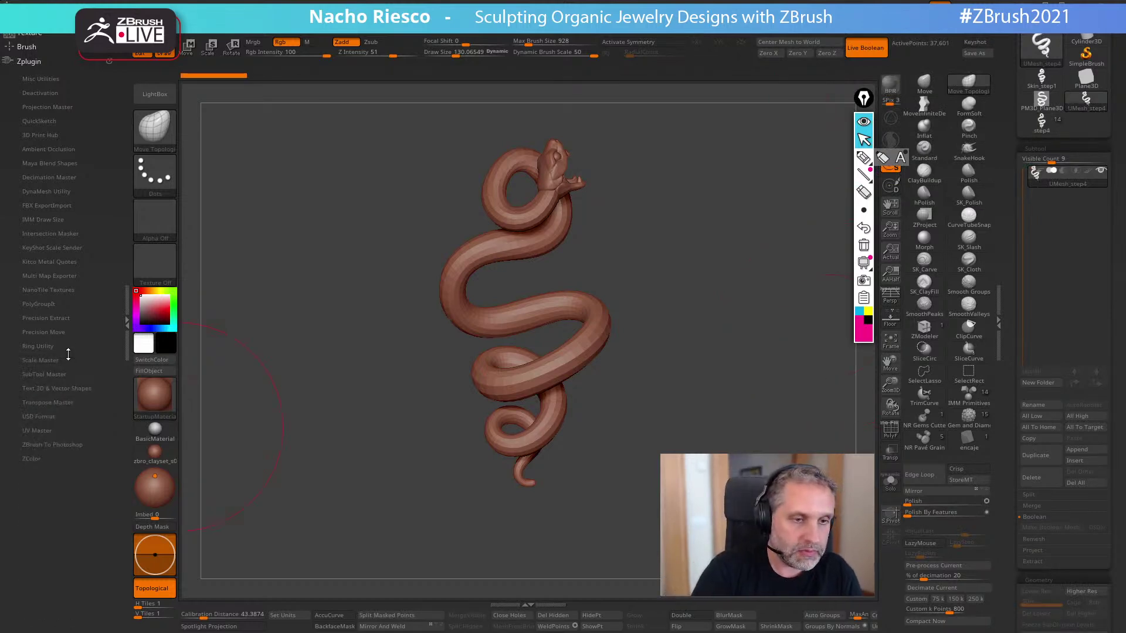
left_click(60, 261)
left_click(80, 343)
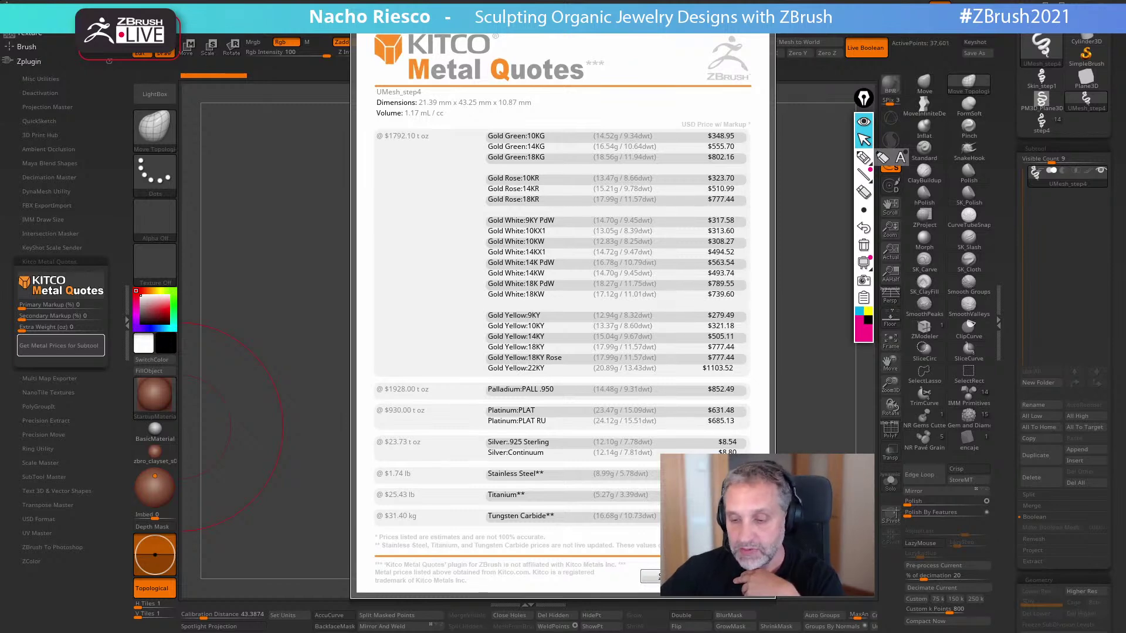
left_click(725, 577)
left_click_drag(691, 408, 676, 374)
left_click_drag(674, 320, 677, 335)
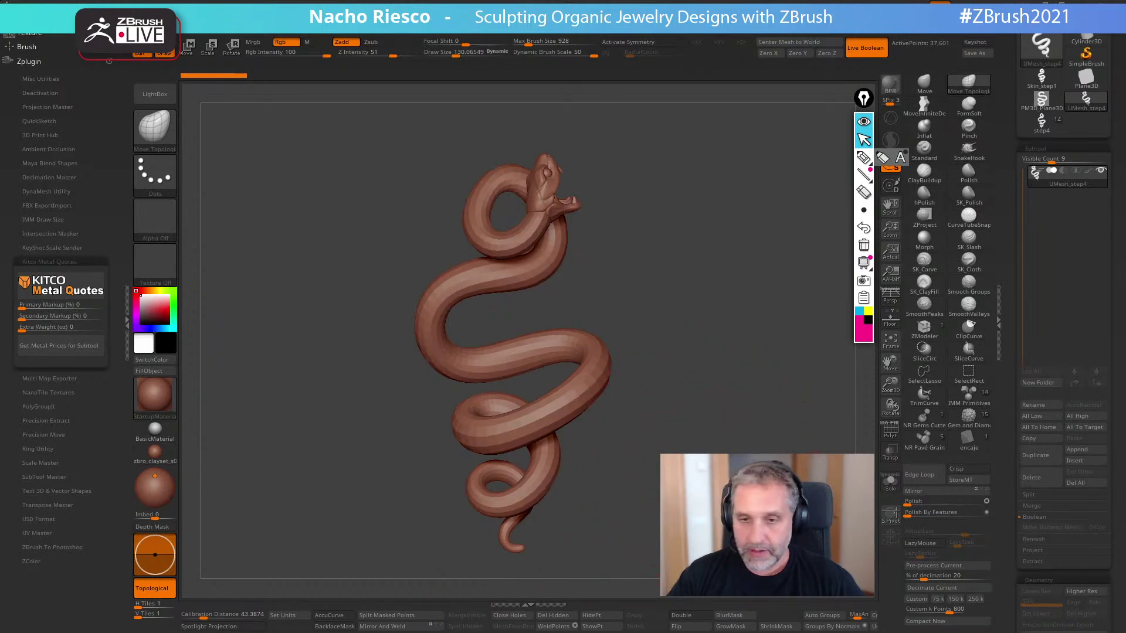
- Return to the original step4 tool with its separate subtools and collapse the plugin tray to enlarge the canvas
left_click(1042, 123)
left_click_drag(736, 485, 631, 469)
left_click_drag(730, 464, 652, 560, "alt")
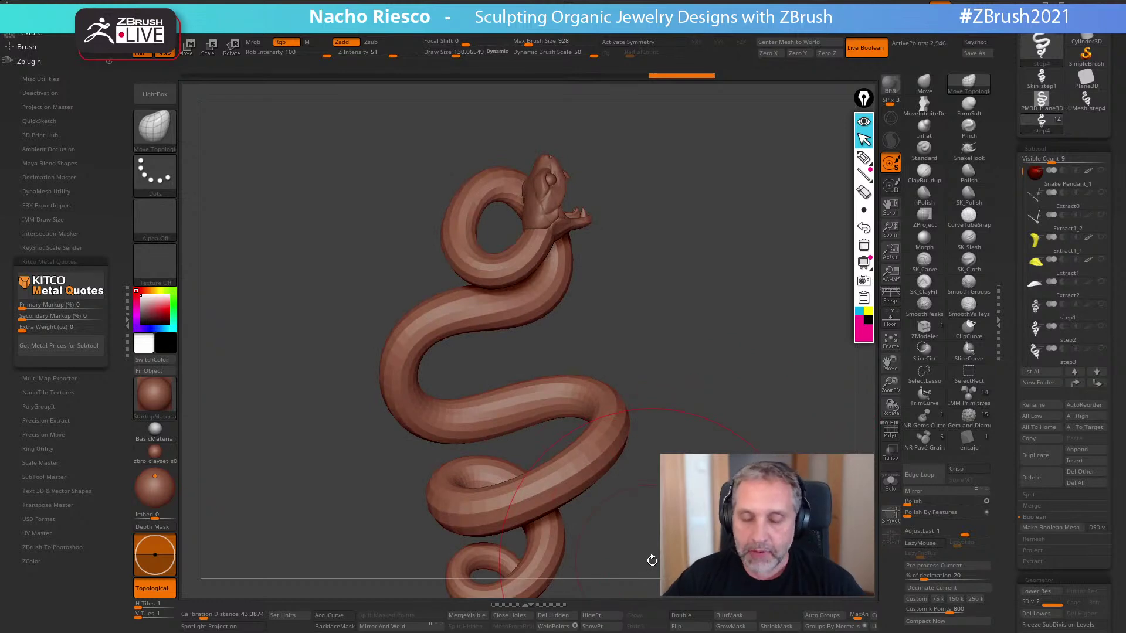
left_click_drag(707, 522, 631, 474)
left_click(127, 322)
left_click_drag(569, 445, 606, 458)
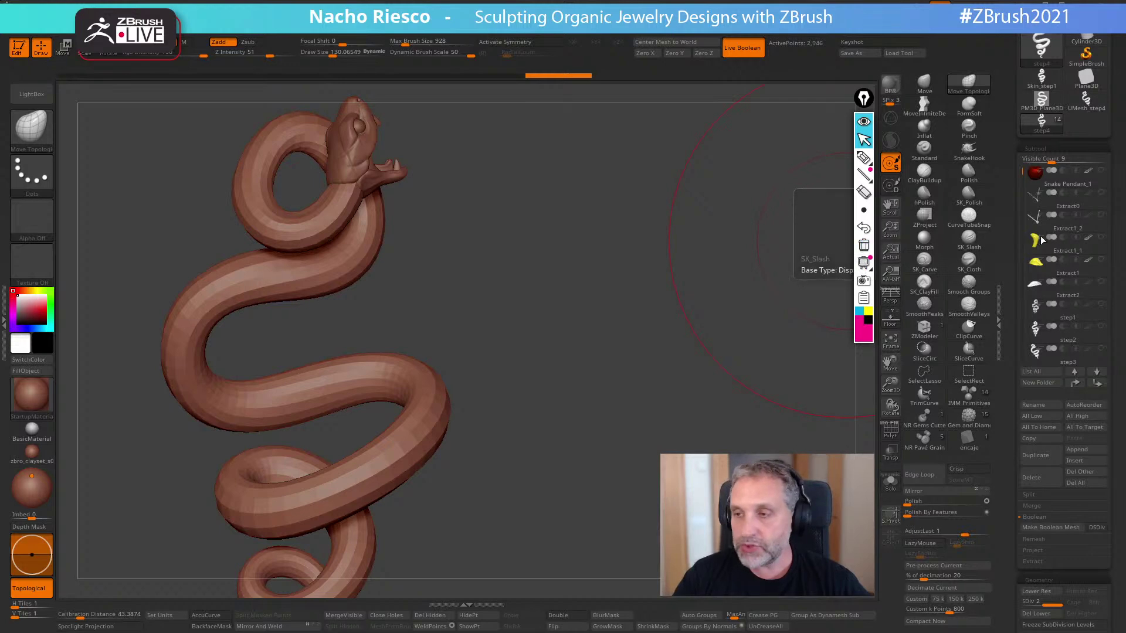
- Annotate beside the snake with a black circle, an arrow and a domed triangular cross-section with a dashed cyan arc along its base
mouse_move(1055, 237)
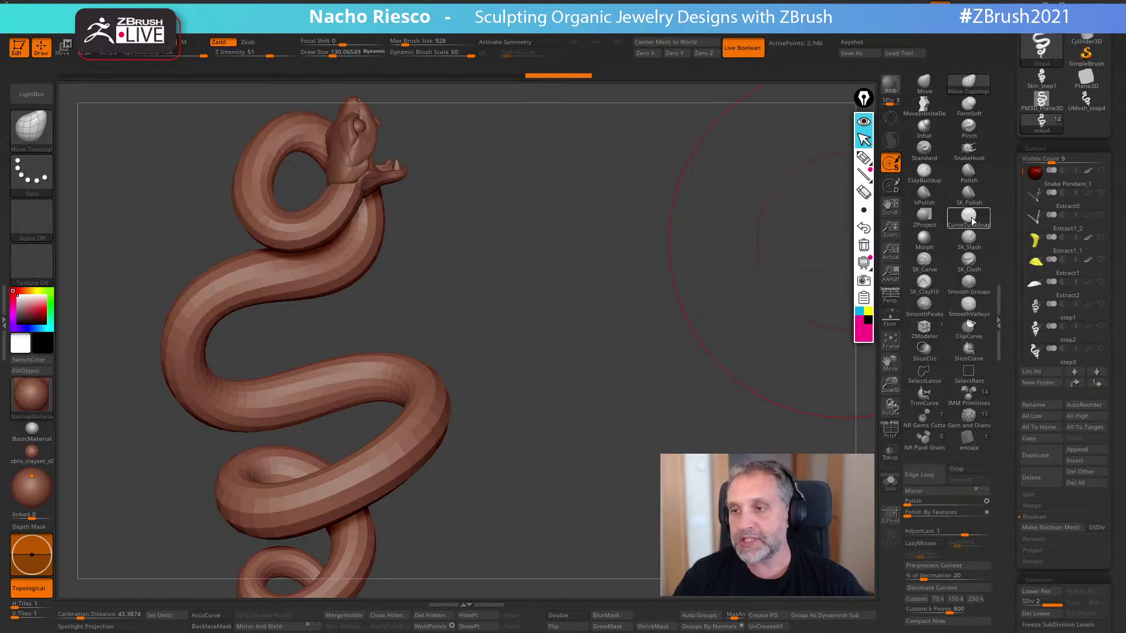
mouse_move(974, 222)
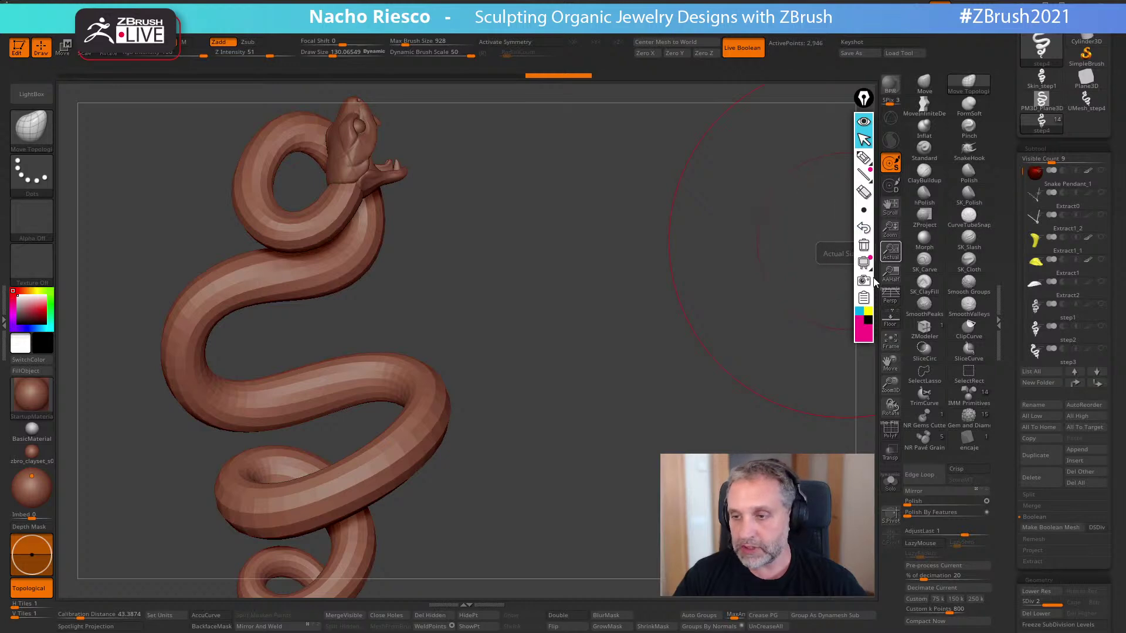
left_click(863, 157)
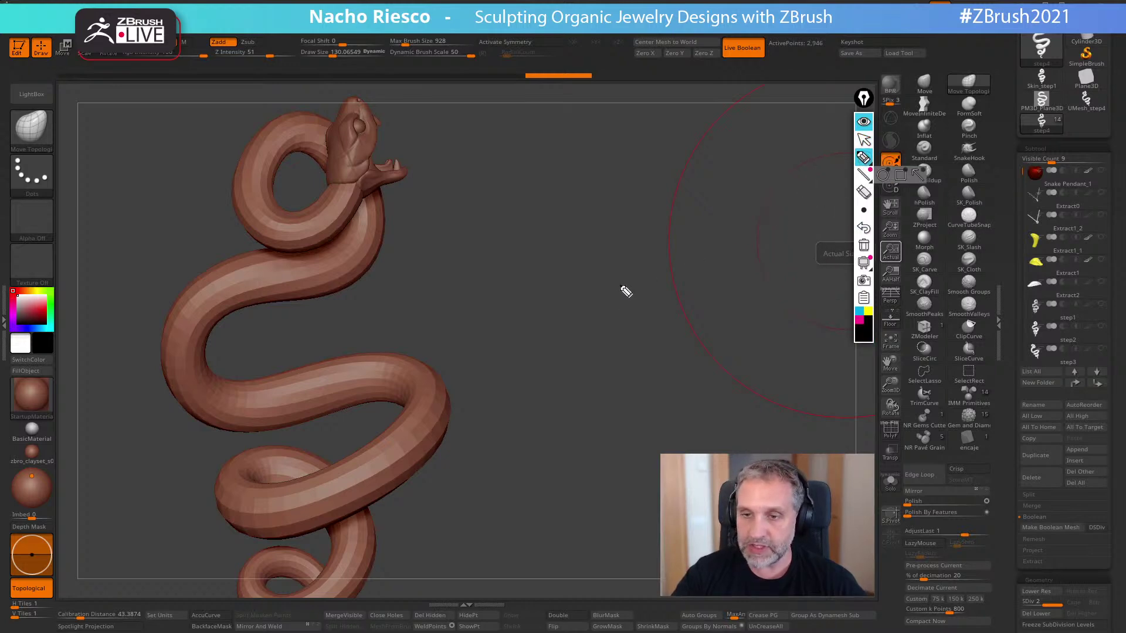
left_click_drag(628, 150, 597, 159)
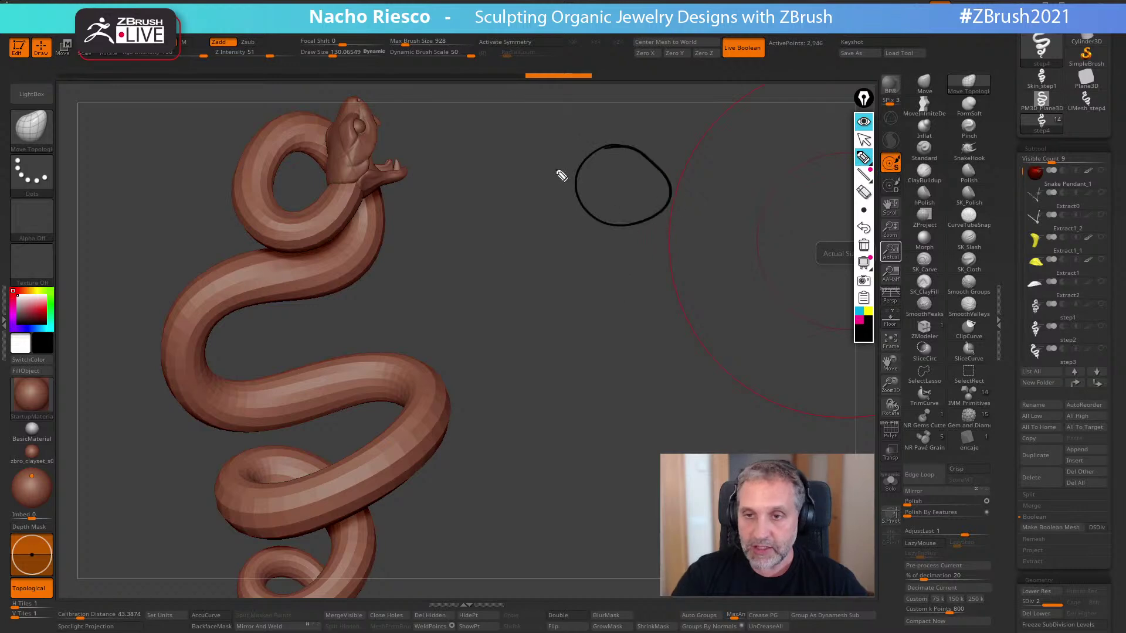
mouse_move(568, 312)
left_mouse_down()
mouse_move(621, 265)
mouse_move(664, 286)
mouse_move(680, 311)
left_mouse_up()
mouse_move(566, 311)
left_mouse_down()
mouse_move(567, 334)
mouse_move(613, 349)
mouse_move(674, 340)
mouse_move(684, 317)
left_mouse_up()
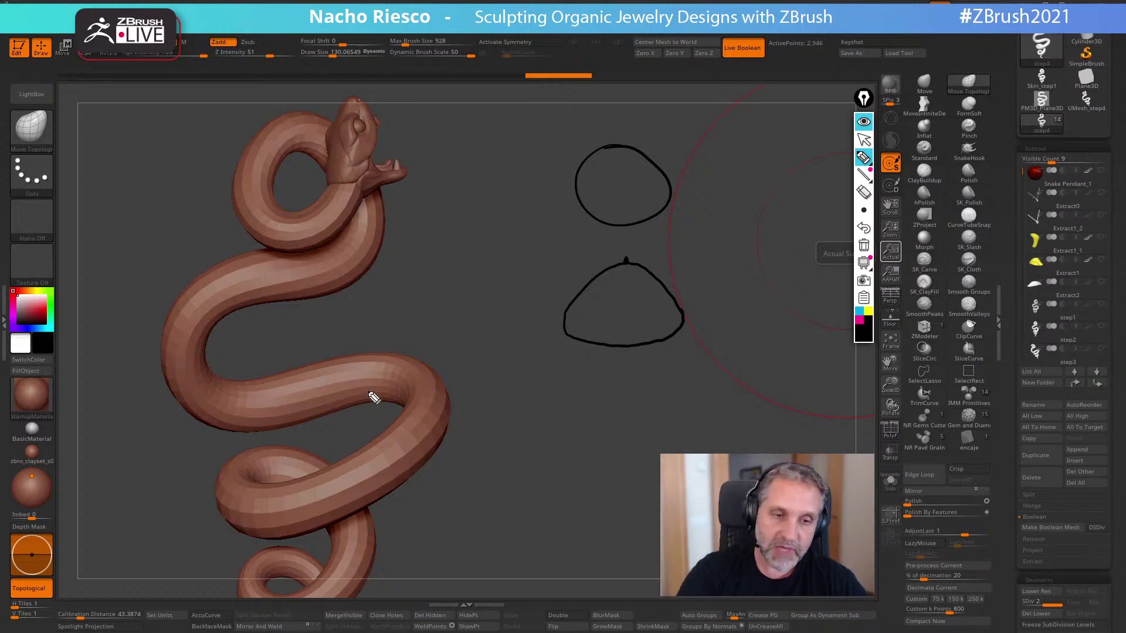
left_click_drag(647, 224, 653, 260)
left_click(859, 312)
left_click_drag(569, 336, 678, 333)
left_click(869, 322)
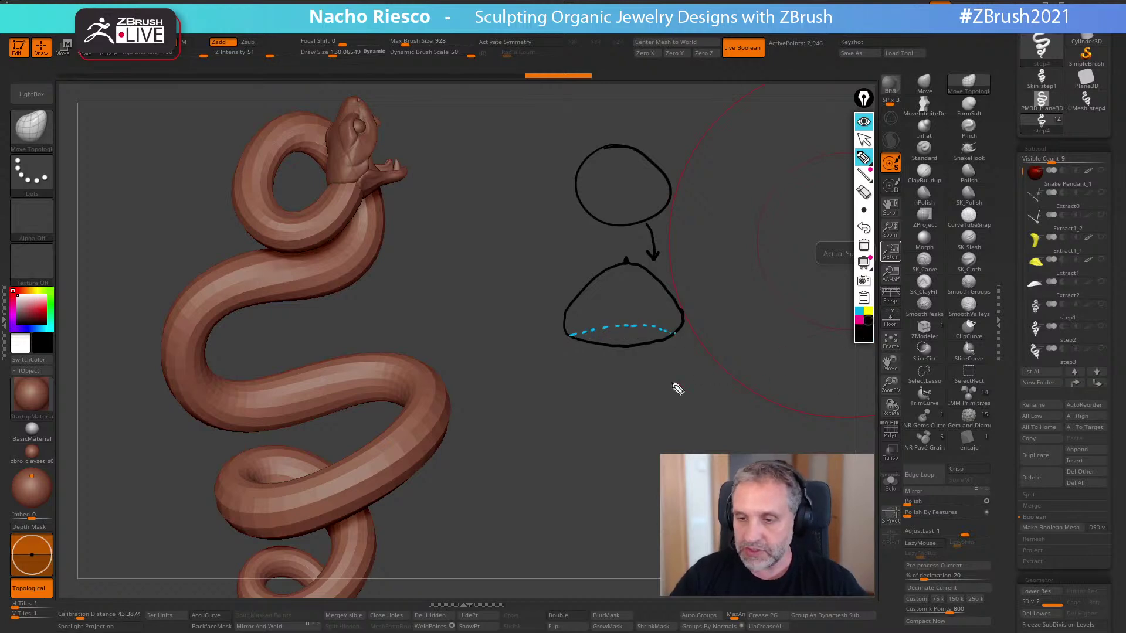
- Add a black cross-section with a concave underside and hatch the areas to remove on the circle in magenta
mouse_move(620, 379)
left_mouse_down()
mouse_move(566, 422)
mouse_move(582, 463)
mouse_move(699, 433)
mouse_move(641, 387)
mouse_move(556, 420)
left_mouse_up()
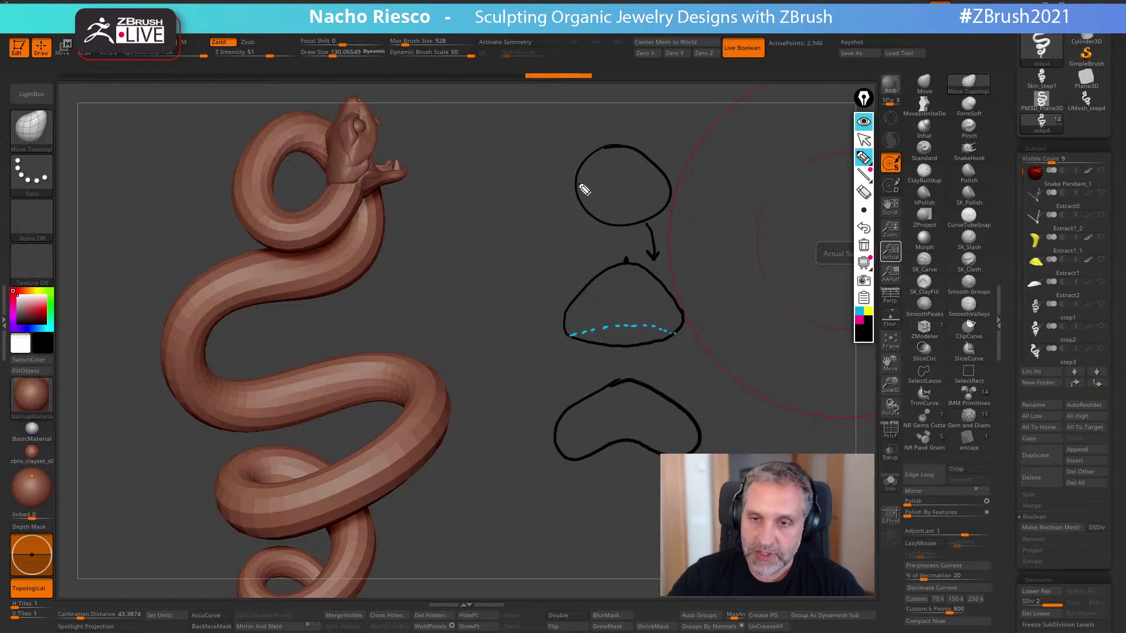
left_click_drag(579, 188, 621, 154)
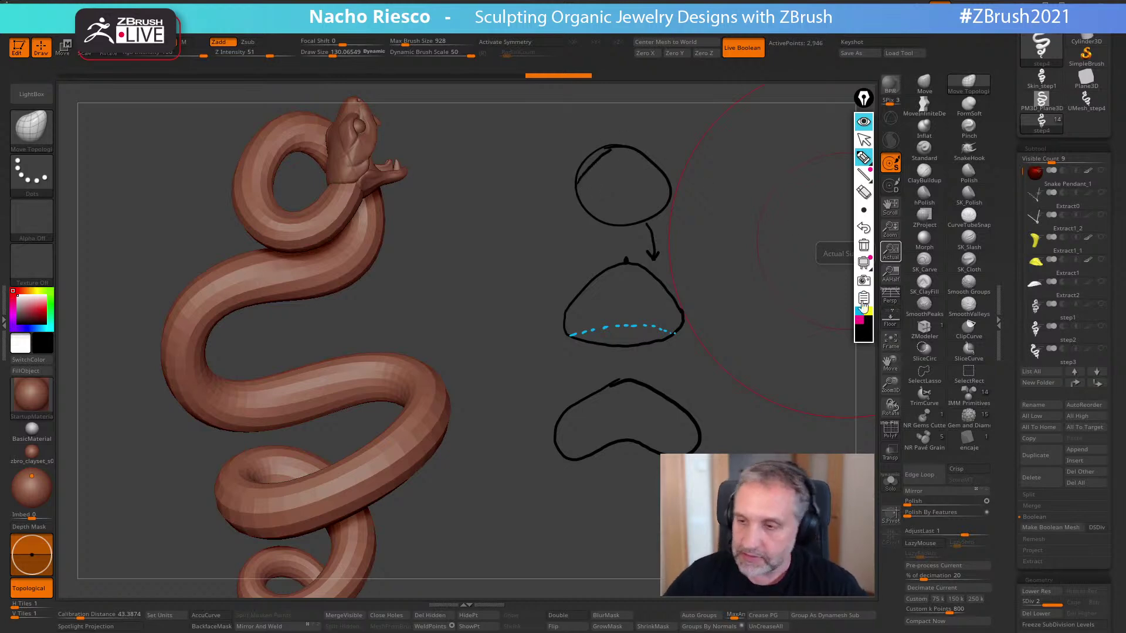
mouse_move(581, 187)
left_mouse_down()
mouse_move(622, 149)
mouse_move(643, 156)
mouse_move(669, 197)
mouse_move(652, 220)
mouse_move(592, 211)
mouse_move(582, 187)
mouse_move(607, 218)
mouse_move(598, 223)
mouse_move(636, 235)
left_mouse_up()
mouse_move(583, 162)
left_mouse_down()
mouse_move(597, 167)
mouse_move(613, 149)
left_mouse_up()
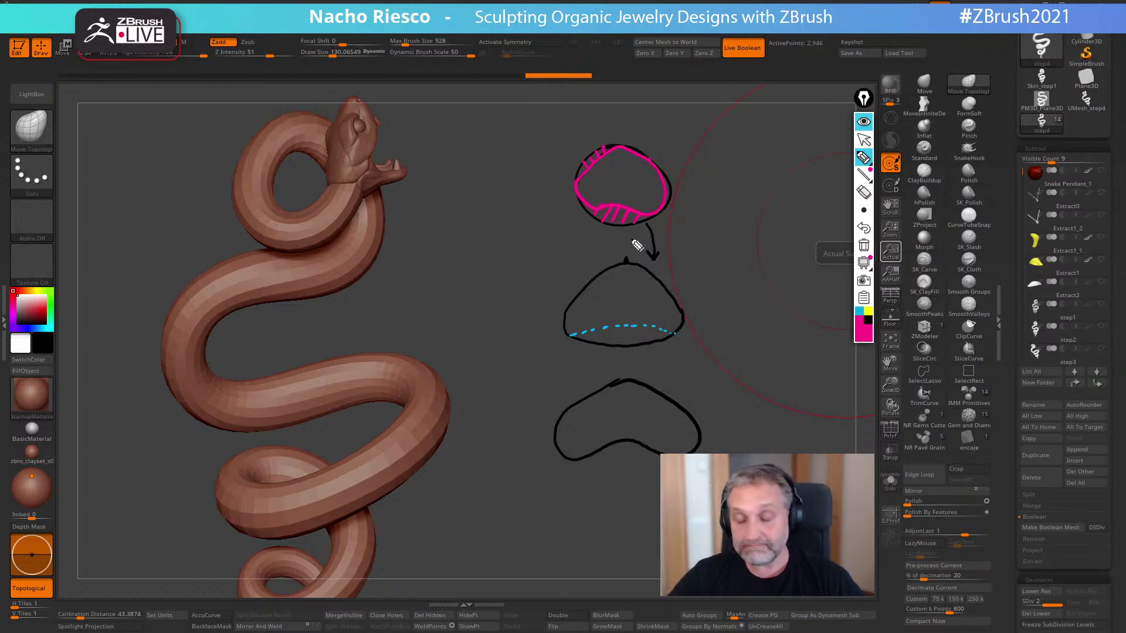
- Erase all the drawn annotations and return to the normal pointer over the snake
left_click(864, 245)
left_click(864, 139)
mouse_move(616, 417)
left_mouse_down()
mouse_move(764, 400)
mouse_move(785, 512)
left_mouse_up()
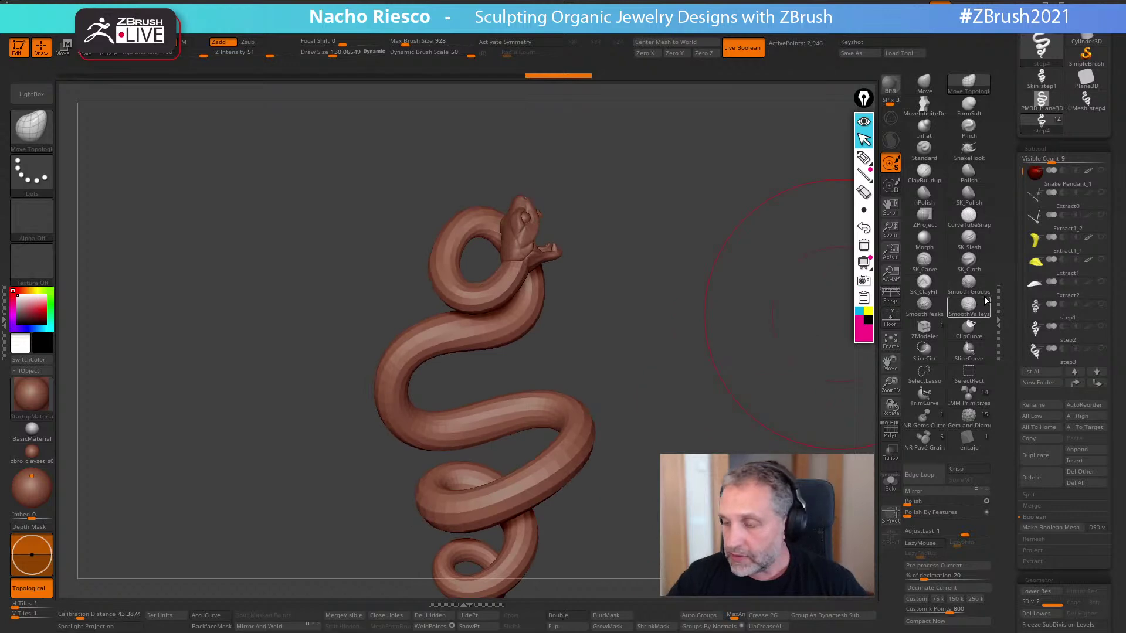
- Choose the SK_Cloth brush and reduce its Draw Size to about 54
left_click(969, 262)
key("s")
left_click_drag(727, 411, 720, 410)
mouse_move(1050, 323)
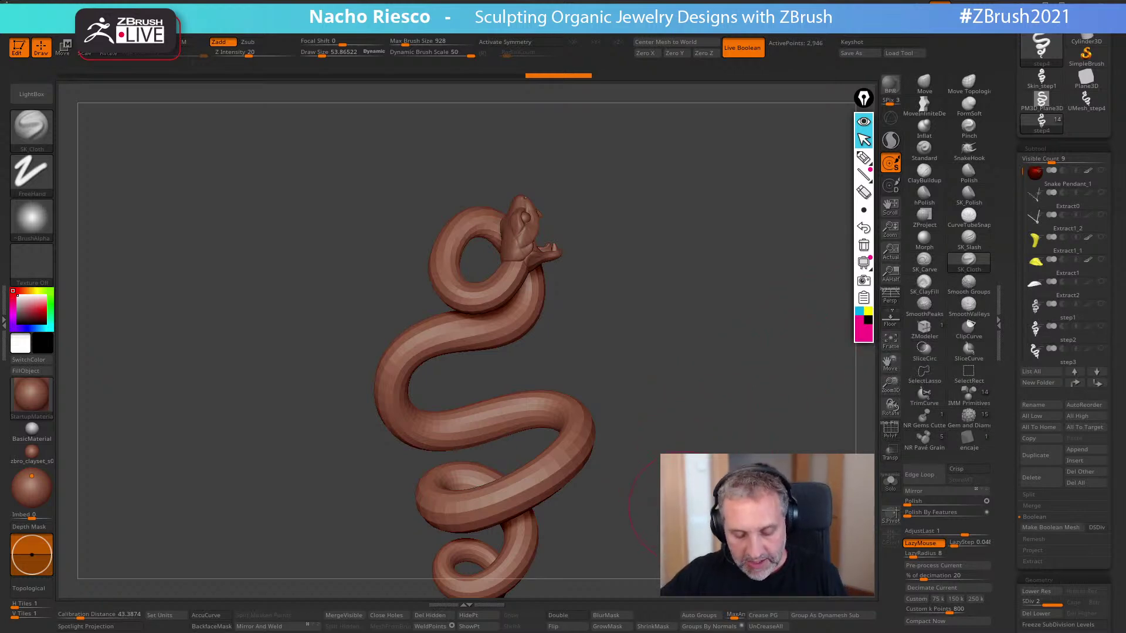
- Switch to the browser, bring it over the canvas and open the store section of the SK brush author's ArtStation profile
key("alt+Tab")
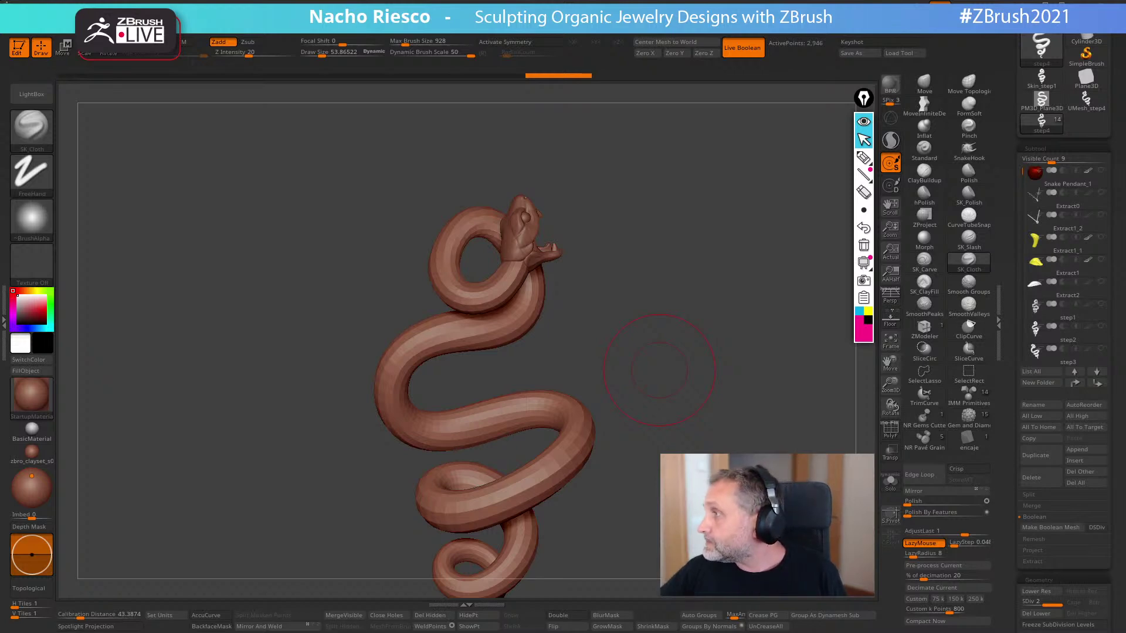
left_click_drag(1125, 125, 465, 125)
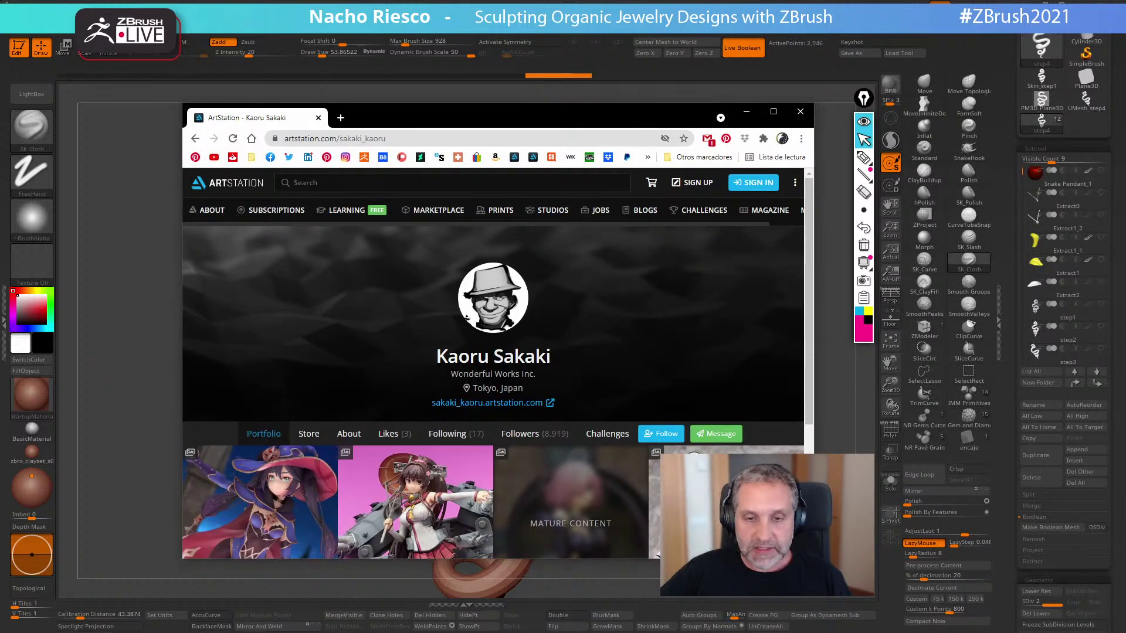
scroll(443, 417, "down", 2)
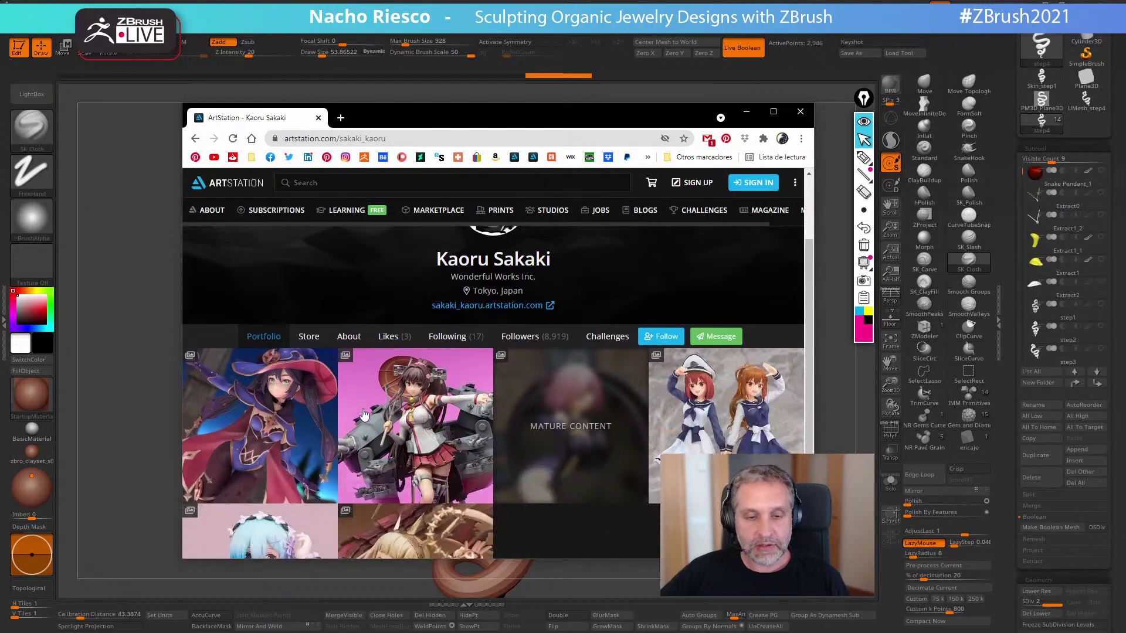
left_click(309, 318)
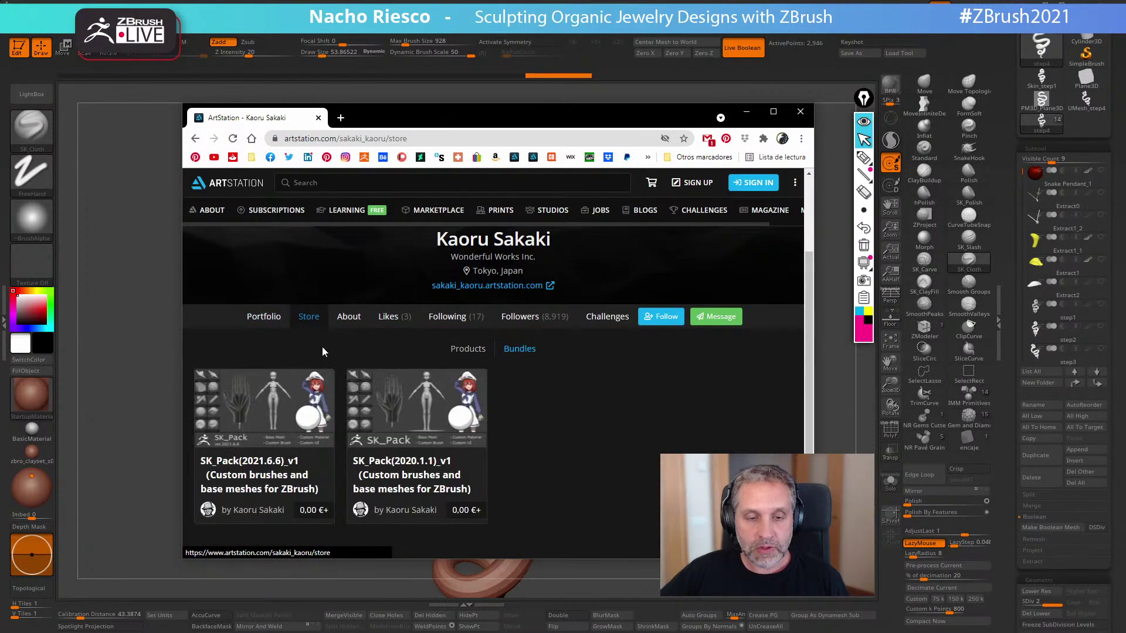
- Open the SK_Pack(2021.6.6)_v1 product page and examine its contents and license
scroll(305, 376, "down", 1)
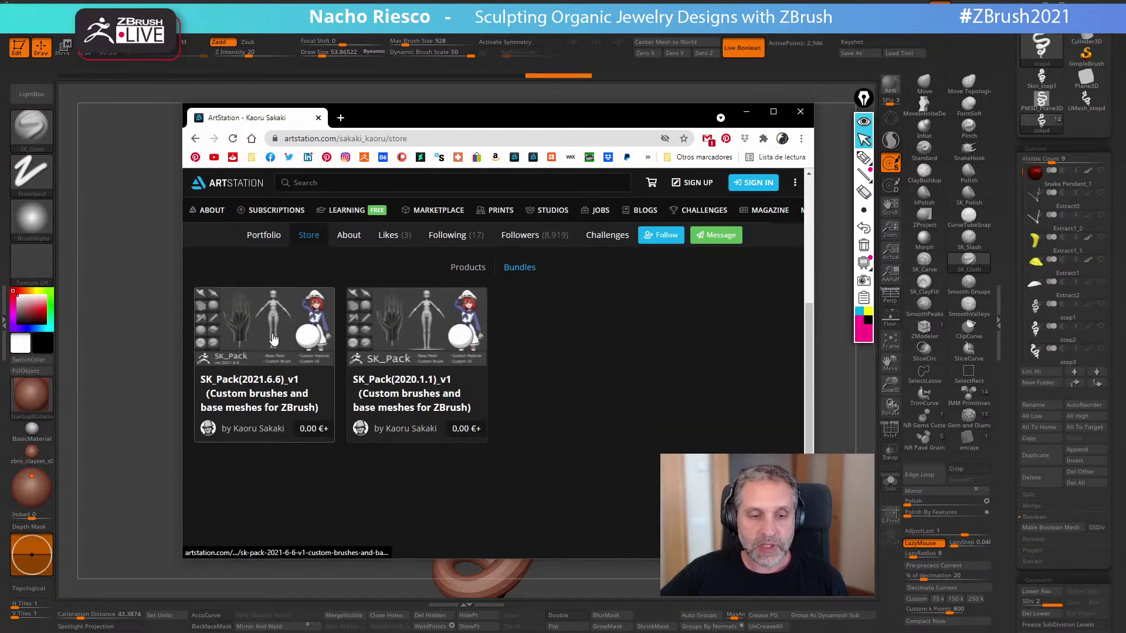
left_click(272, 335)
scroll(273, 334, "down", 2)
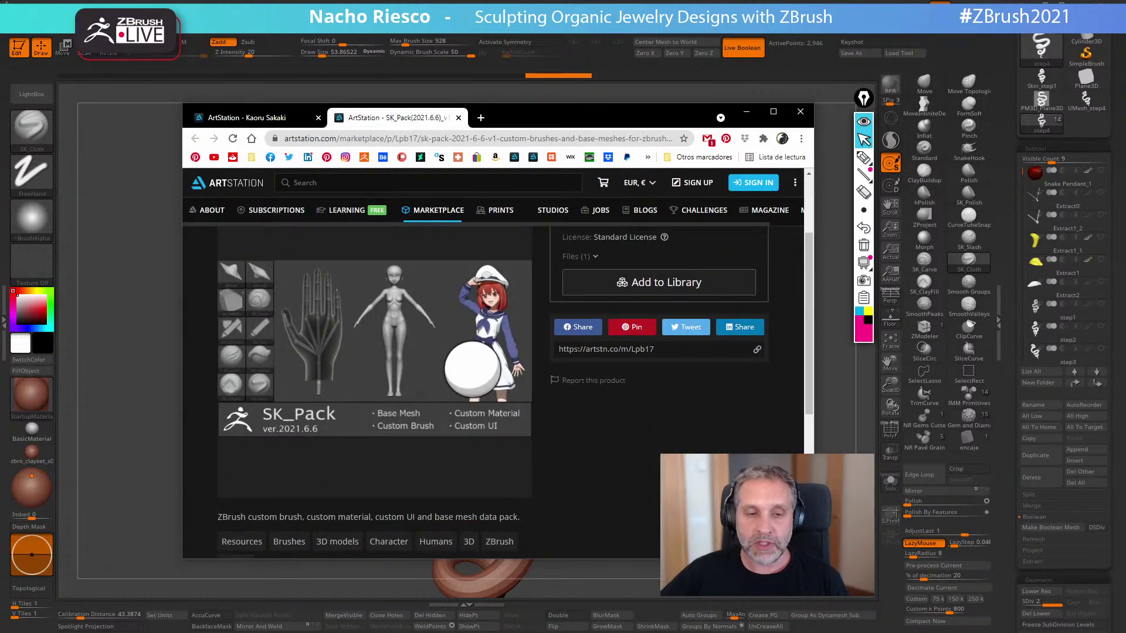
scroll(376, 364, "up", 1)
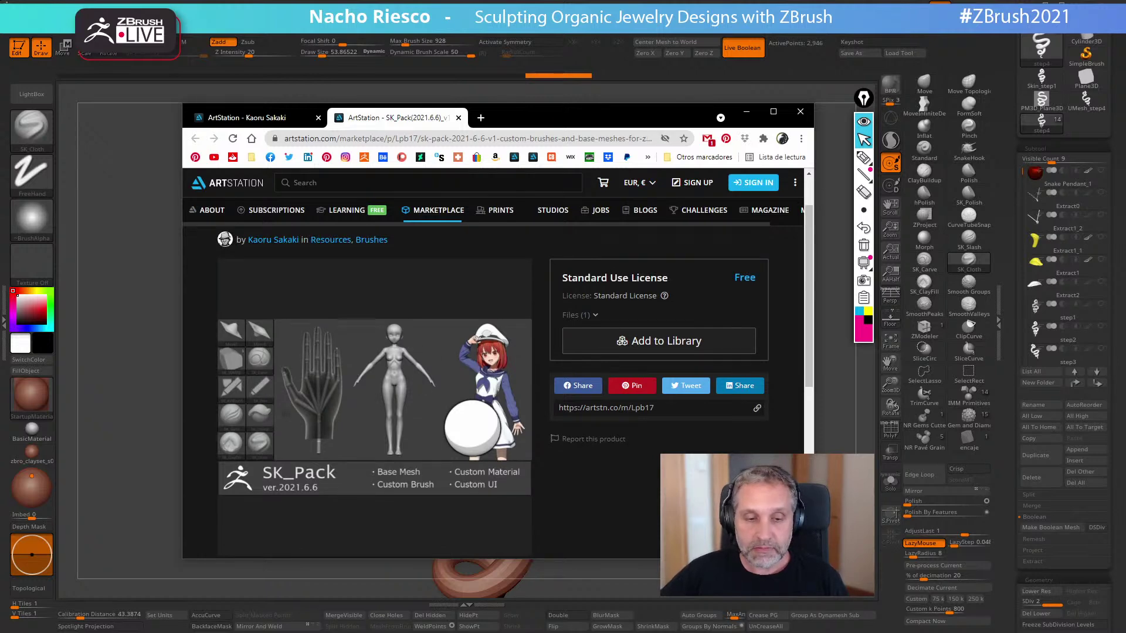
- Minimize the browser to get back to the snake model and reduce the brush's Draw Size to about 31
left_click_drag(576, 126, 533, 126)
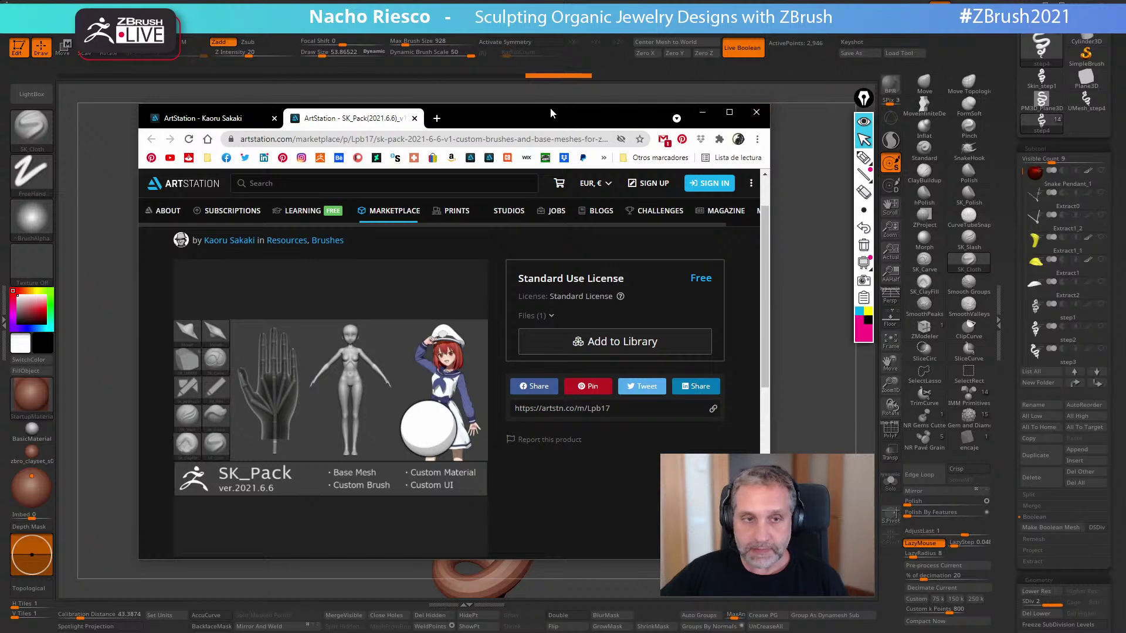
left_click(703, 113)
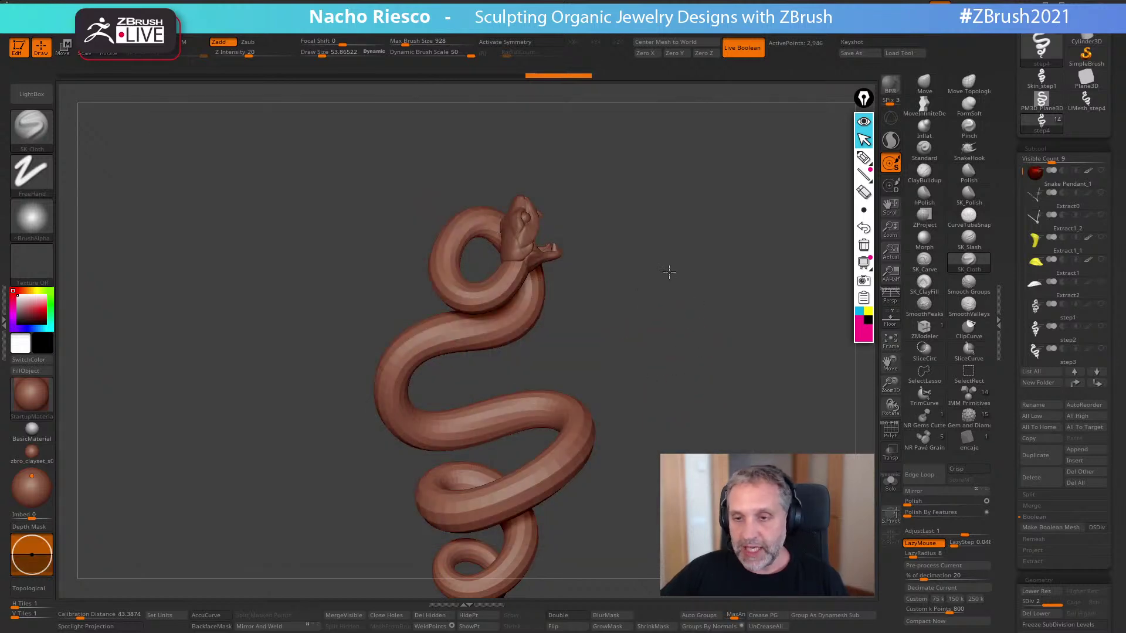
left_click_drag(668, 291, 645, 270)
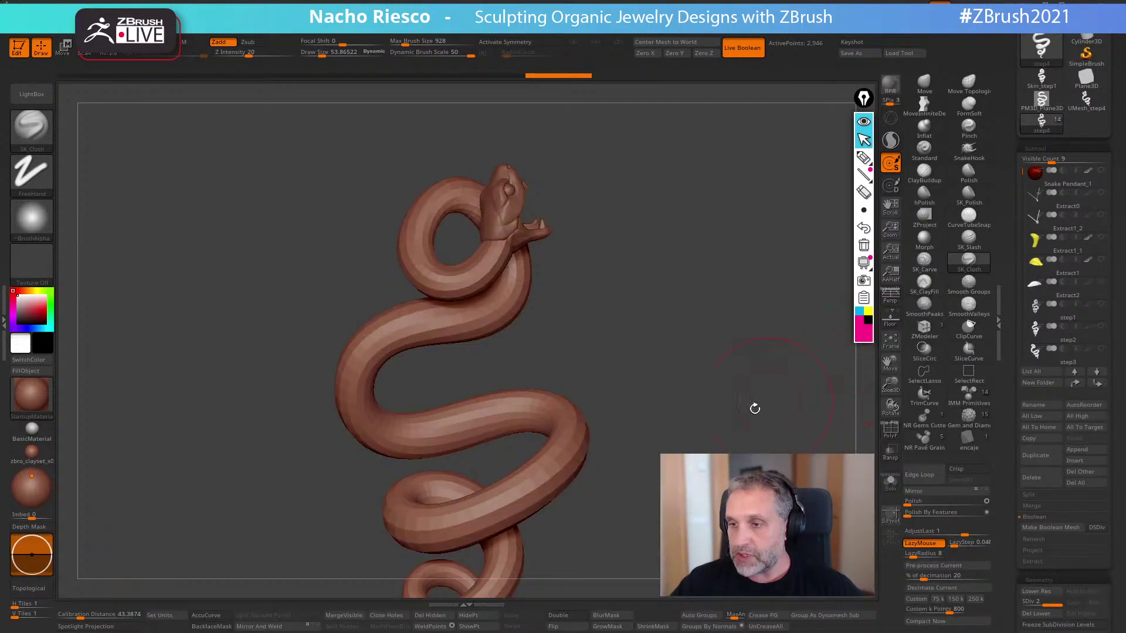
mouse_move(754, 407)
left_mouse_down()
mouse_move(739, 440)
mouse_move(763, 363)
mouse_move(722, 373)
mouse_move(718, 390)
left_mouse_up()
key("s")
mouse_move(621, 452)
left_mouse_down()
mouse_move(593, 418)
mouse_move(670, 339)
left_mouse_up()
key("s")
left_click_drag(587, 426, 469, 504)
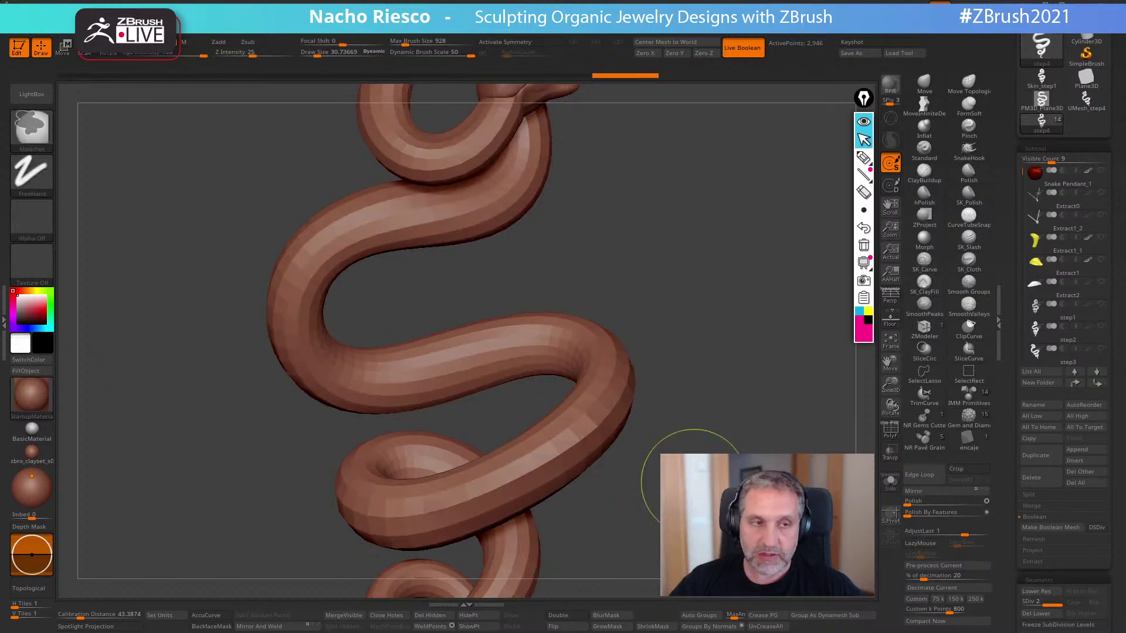
- Give the SK_Cloth brush a different soft round alpha and reduce its Draw Size to about 26
left_click(32, 220)
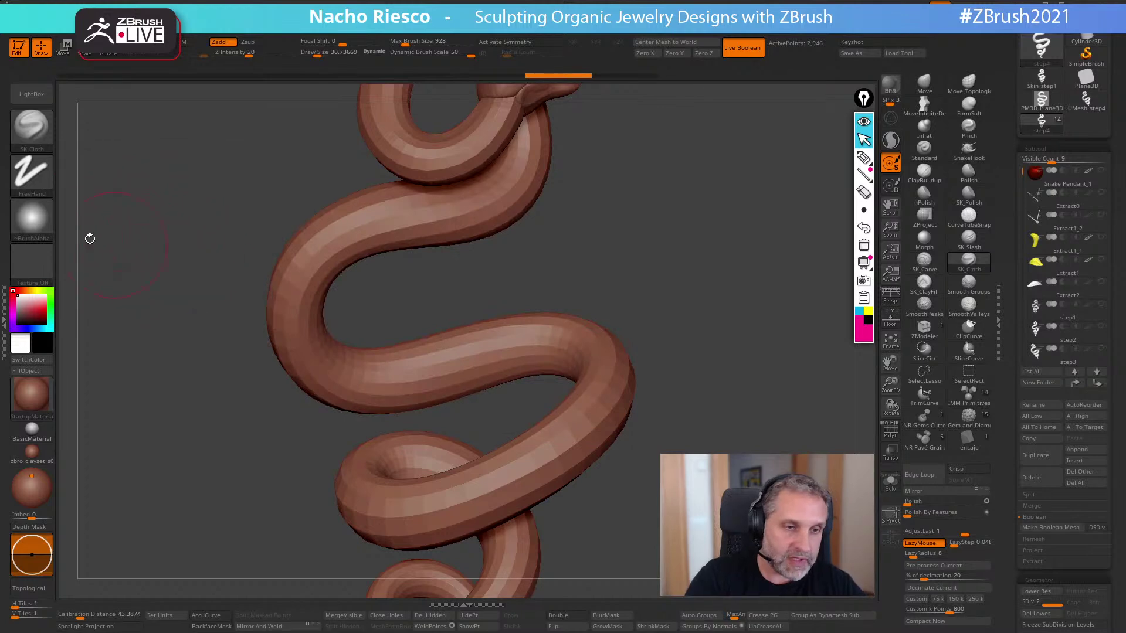
left_click(34, 220)
left_click(226, 339)
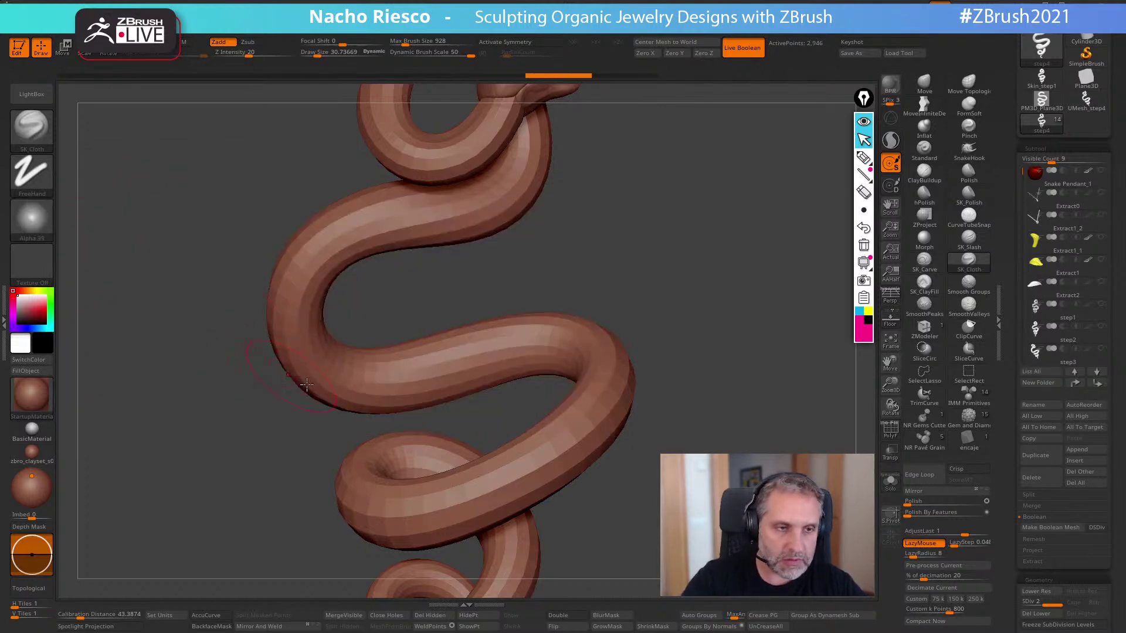
mouse_move(700, 457)
left_mouse_down("alt")
mouse_move(707, 405)
mouse_move(714, 482)
mouse_move(709, 464)
left_mouse_up("alt")
key("s")
left_click_drag(464, 402, 460, 403)
- Subdivide the snake mesh once to SDiv 3 and set the Draw Size to about 22
left_click_drag(653, 385, 658, 355, "alt")
left_click_drag(1003, 455, 1003, 435)
scroll(1052, 432, "down", 5)
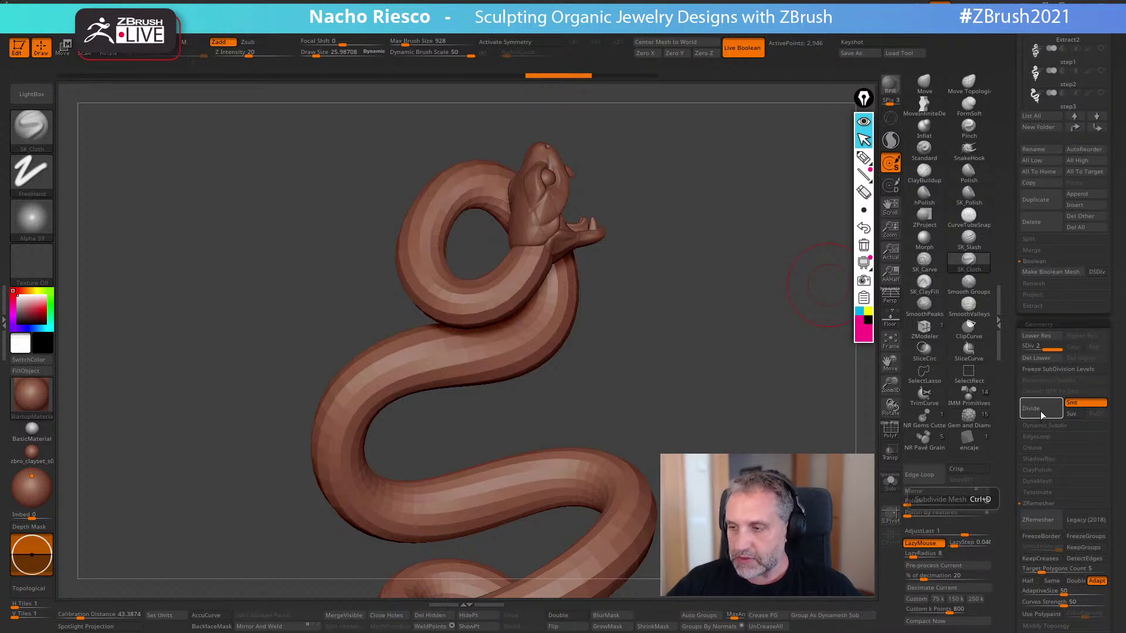
left_click(1040, 413)
key("s")
left_click_drag(399, 339, 396, 339)
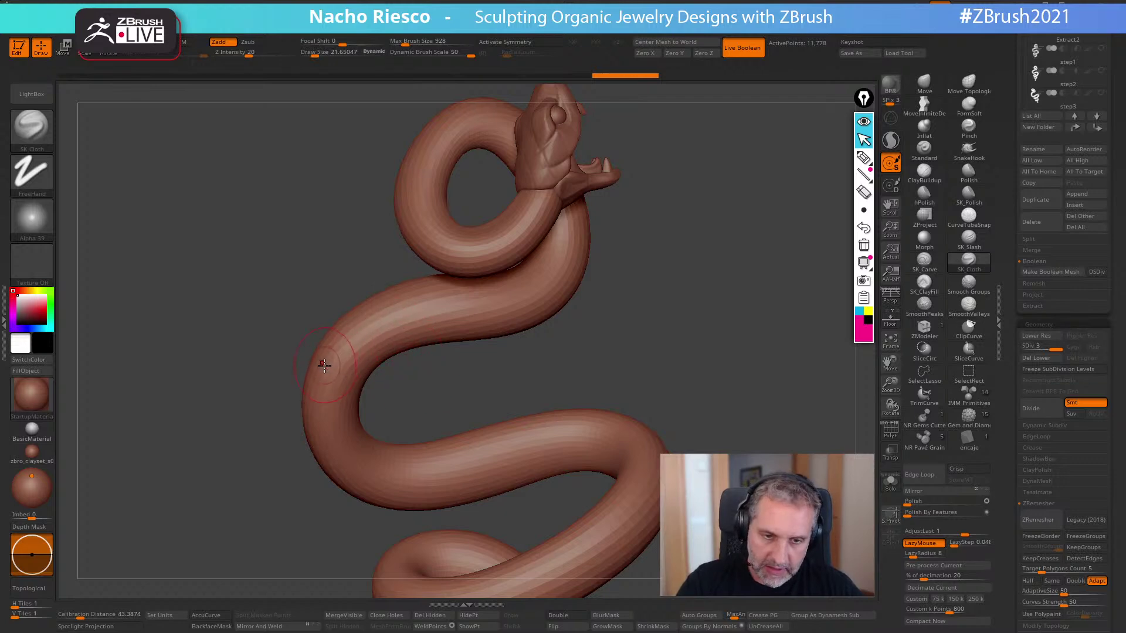
- Try sculpting a raised ridge along the snake's upper body and first bend with SK_Cloth
mouse_move(313, 389)
left_mouse_down()
mouse_move(338, 346)
mouse_move(376, 320)
mouse_move(547, 302)
mouse_move(574, 204)
left_mouse_up()
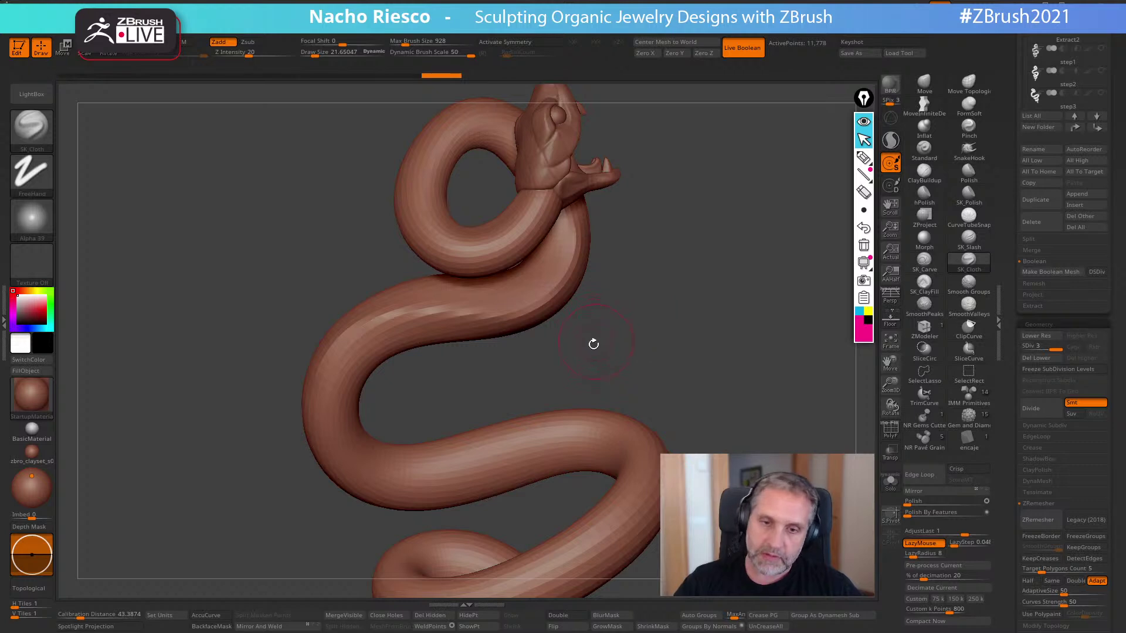
left_click_drag(606, 344, 674, 334)
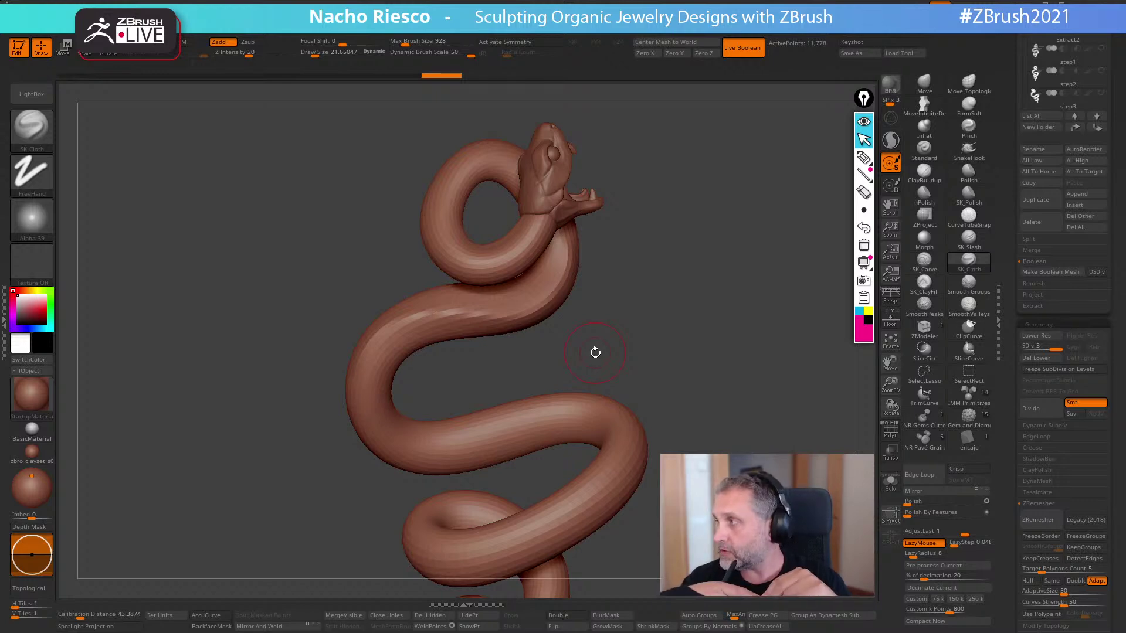
left_click_drag(636, 339, 661, 342)
mouse_move(535, 326)
left_mouse_down()
mouse_move(499, 342)
mouse_move(631, 344)
mouse_move(676, 279)
mouse_move(727, 298)
mouse_move(678, 314)
left_mouse_up()
mouse_move(497, 303)
left_mouse_down()
mouse_move(516, 298)
mouse_move(453, 339)
mouse_move(421, 389)
left_mouse_up()
left_click_drag(507, 331, 549, 352)
left_click_drag(455, 323, 414, 398)
mouse_move(478, 359)
left_mouse_down()
mouse_move(535, 355)
mouse_move(455, 348)
mouse_move(468, 363)
mouse_move(449, 362)
mouse_move(410, 398)
mouse_move(361, 407)
left_mouse_up()
left_click_drag(514, 372, 533, 375)
left_click_drag(410, 400, 320, 388)
mouse_move(329, 344)
left_mouse_down()
mouse_move(490, 366)
mouse_move(663, 322)
mouse_move(680, 357)
mouse_move(631, 401)
mouse_move(679, 384)
mouse_move(667, 401)
left_mouse_up()
left_click_drag(448, 388, 467, 513)
left_click_drag(557, 475, 600, 342)
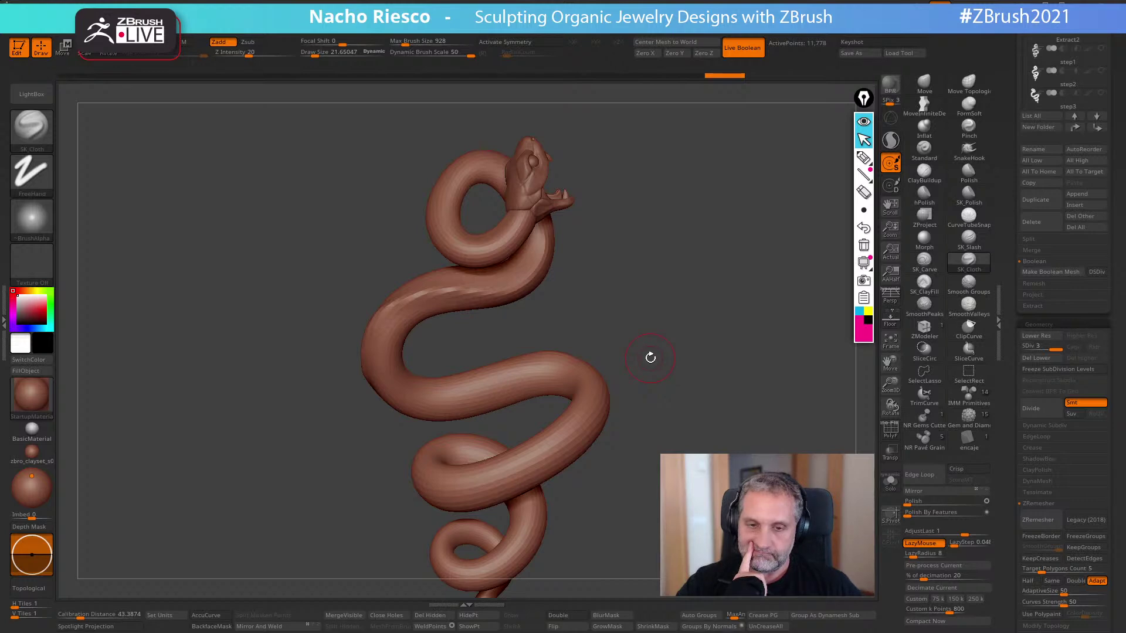
- Undo the ridge strokes on the snake's body
key("ctrl+z")
key("ctrl+z")
key("ctrl+z")
key("ctrl+z")
key("ctrl+z")
key("ctrl+z")
key("ctrl+z")
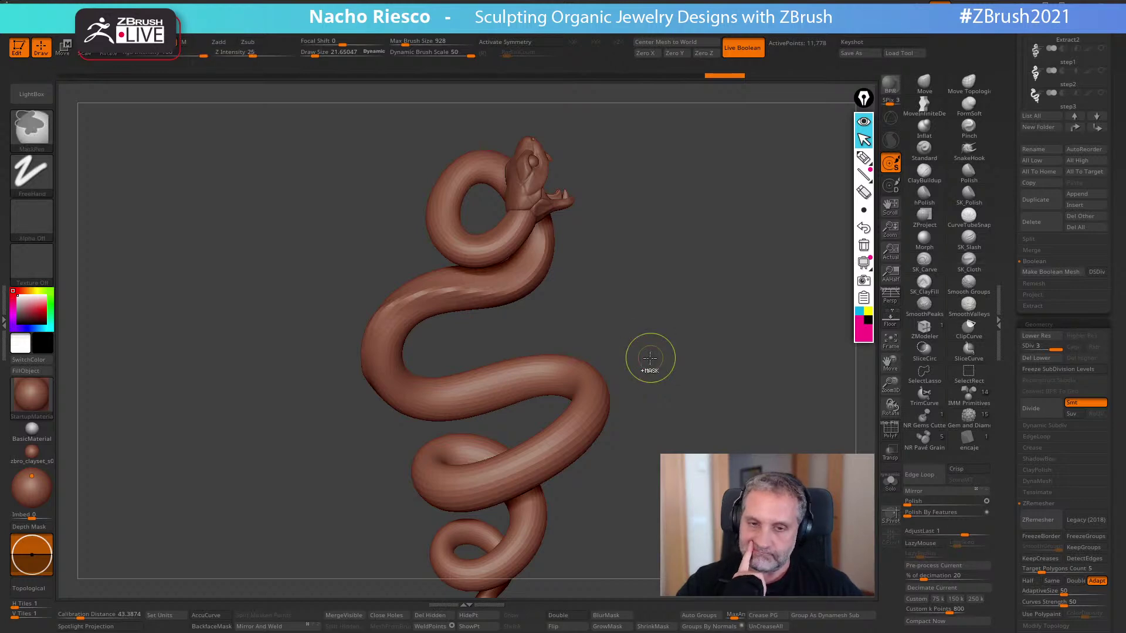
key("ctrl+z")
key("ctrl+z")
- Set the Draw Size to about 24 and start sculpting a ridge on the body near the head
key("s")
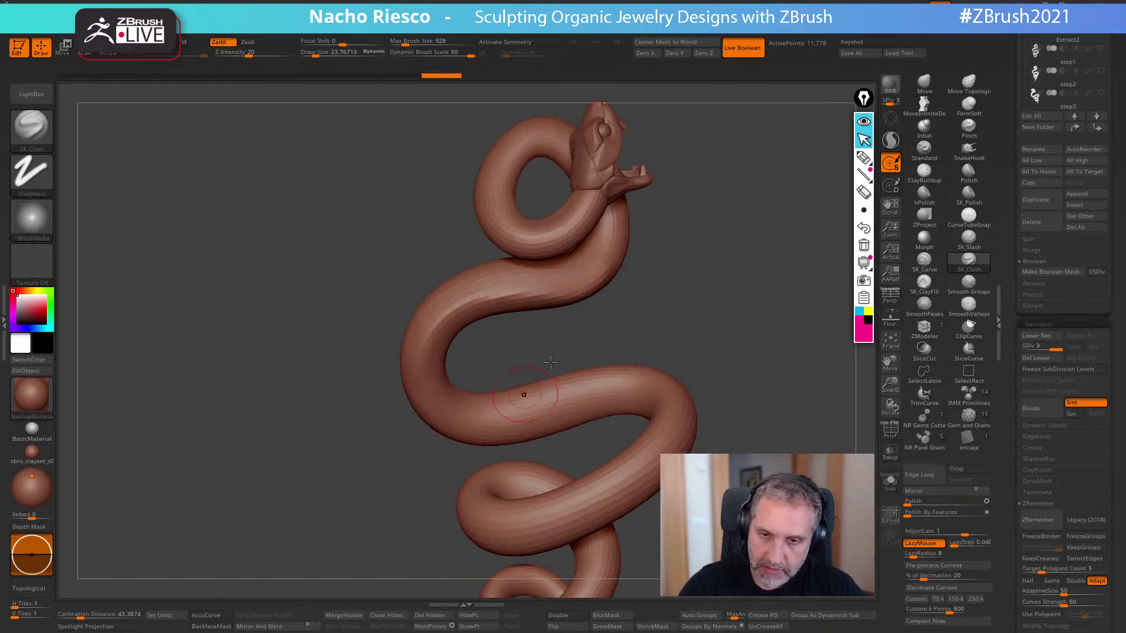
left_click_drag(610, 312, 623, 271)
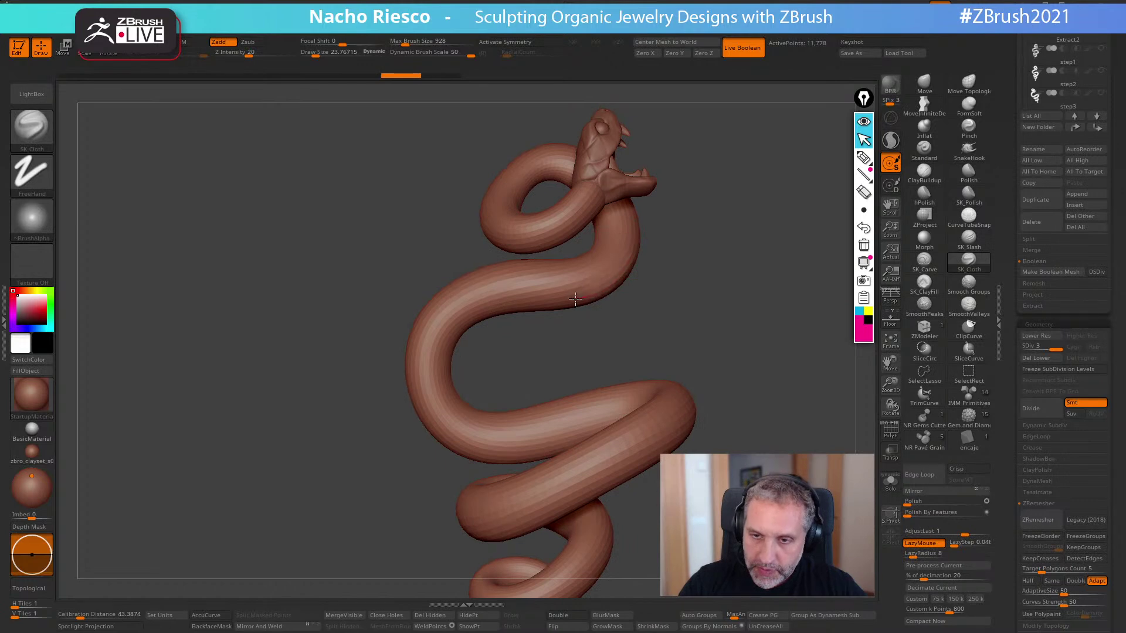
left_click_drag(548, 296, 606, 301)
mouse_move(707, 148)
left_mouse_down()
mouse_move(657, 235)
mouse_move(631, 373)
left_mouse_up()
left_click_drag(658, 196, 635, 329)
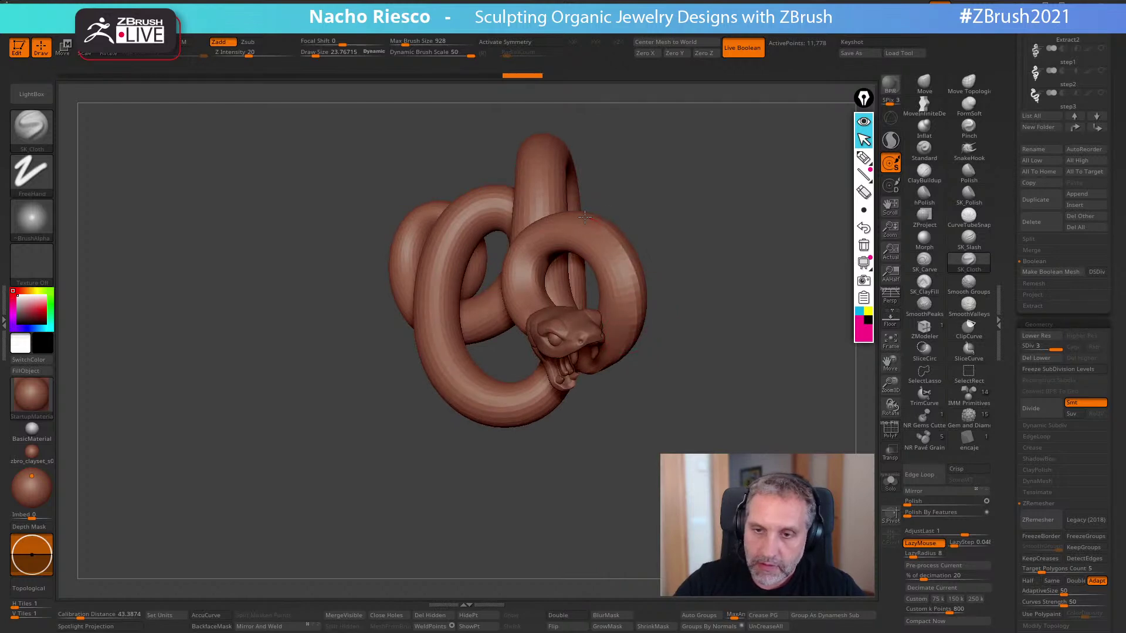
- Work the ridge around the closed coil behind the snake's head, checking it from several angles
key("ctrl+shift+z")
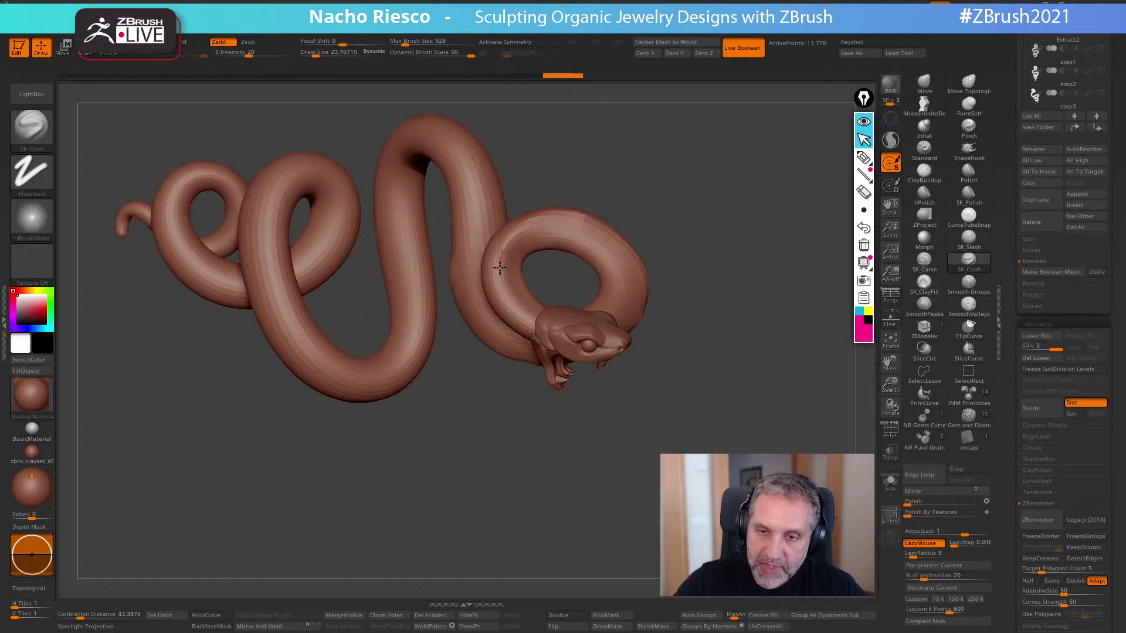
key("ctrl+shift+z")
left_click_drag(700, 160, 666, 168)
key("ctrl+z")
mouse_move(553, 213)
left_mouse_down()
mouse_move(508, 237)
mouse_move(521, 293)
mouse_move(548, 310)
left_mouse_up()
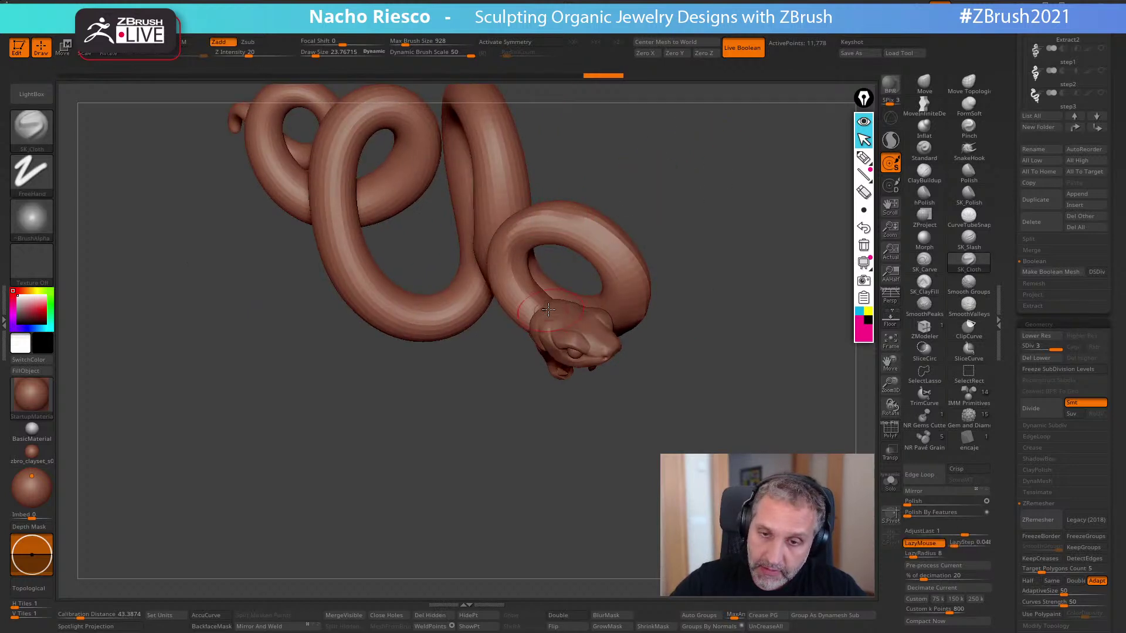
key("ctrl+shift+z")
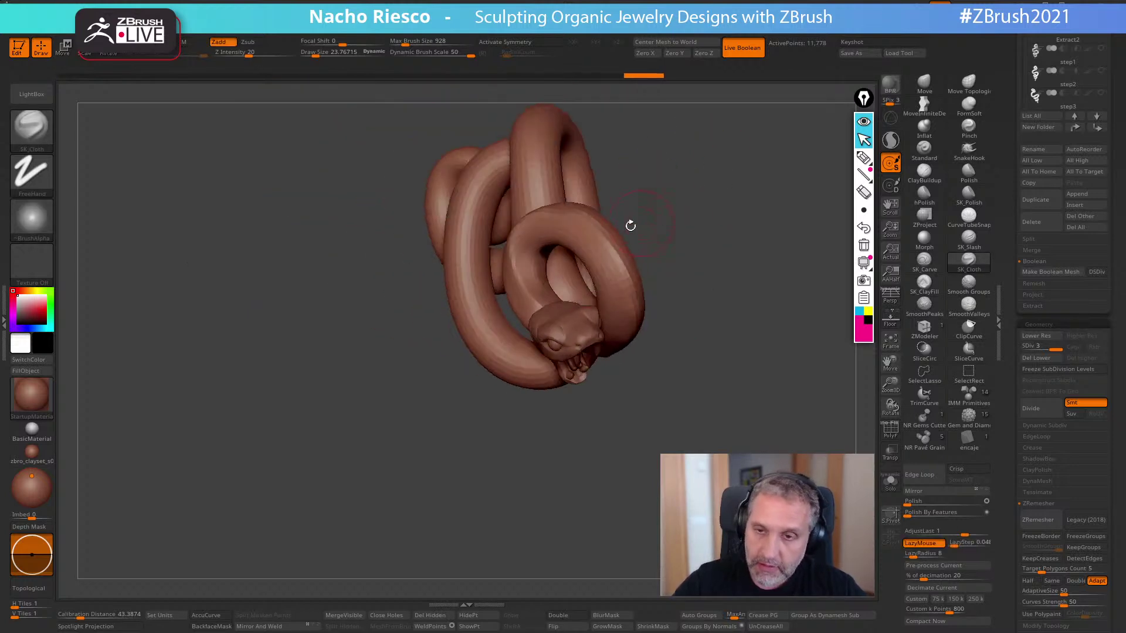
key("ctrl+shift+z")
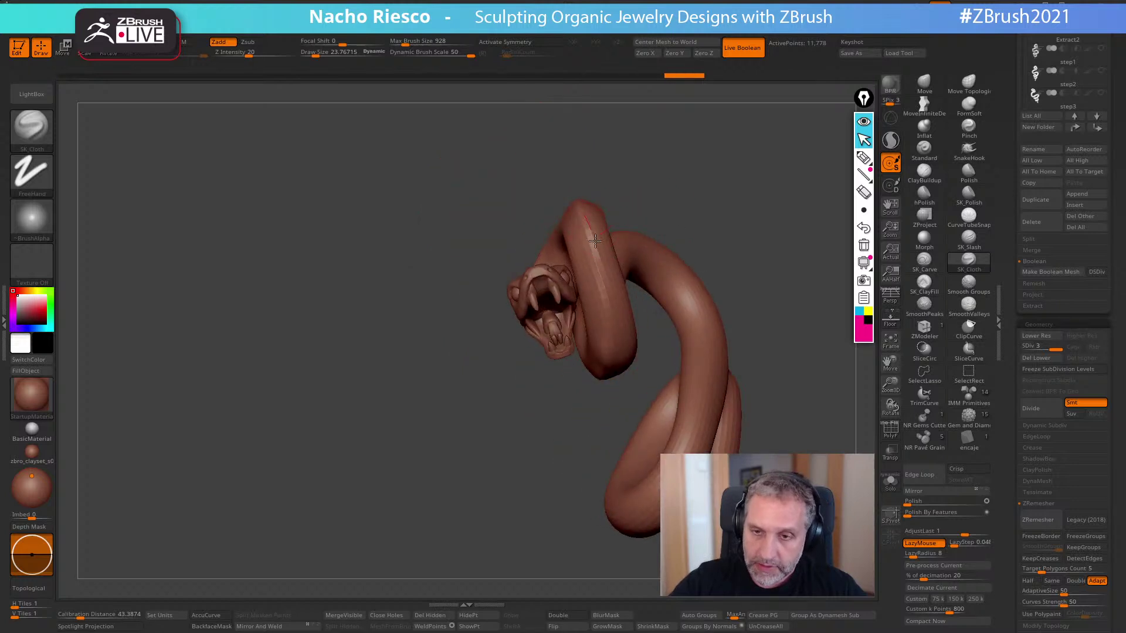
key("ctrl+shift+z")
key("ctrl+shift+z")
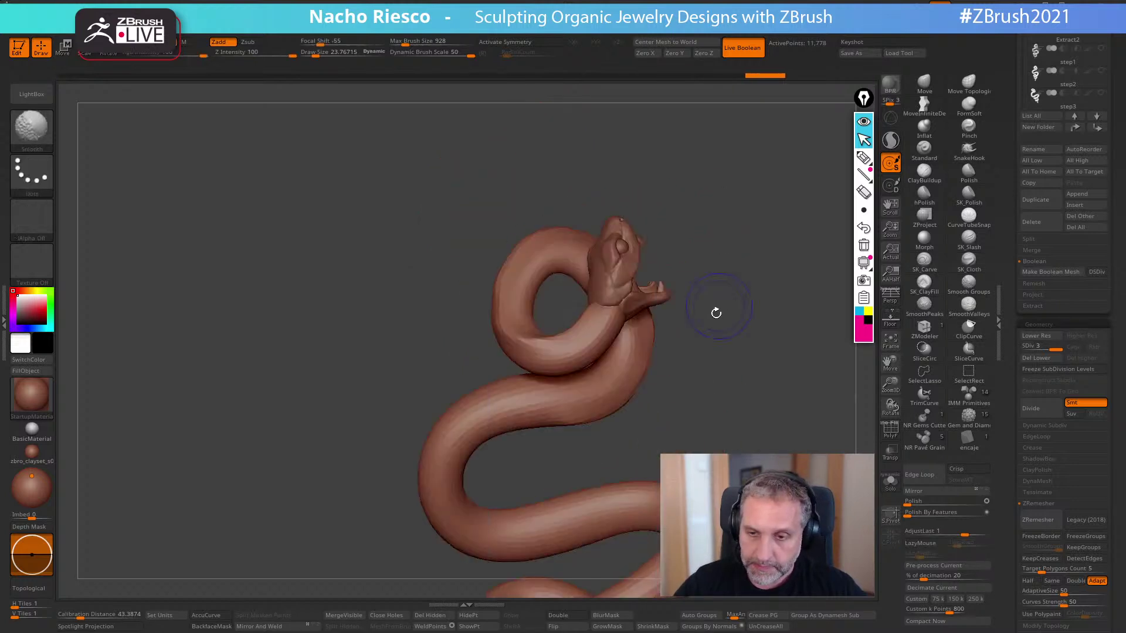
key("ctrl+shift+z")
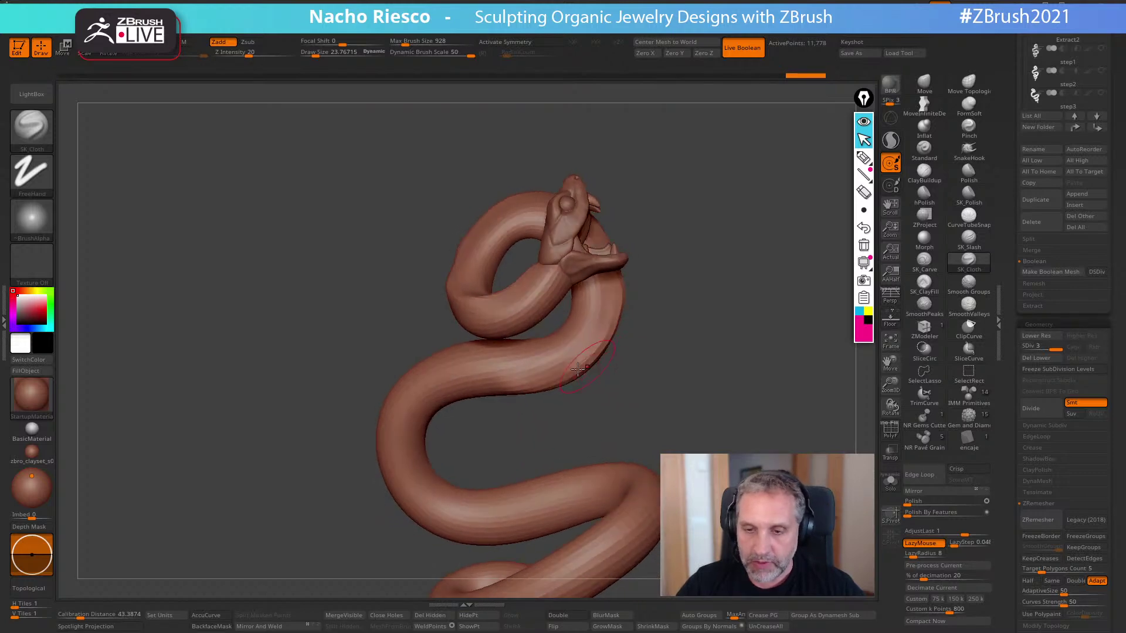
- Smooth the body just below the head and sculpt the ridge along it to the first bend
key("shift")
left_click_drag(570, 369, 592, 329, "shift")
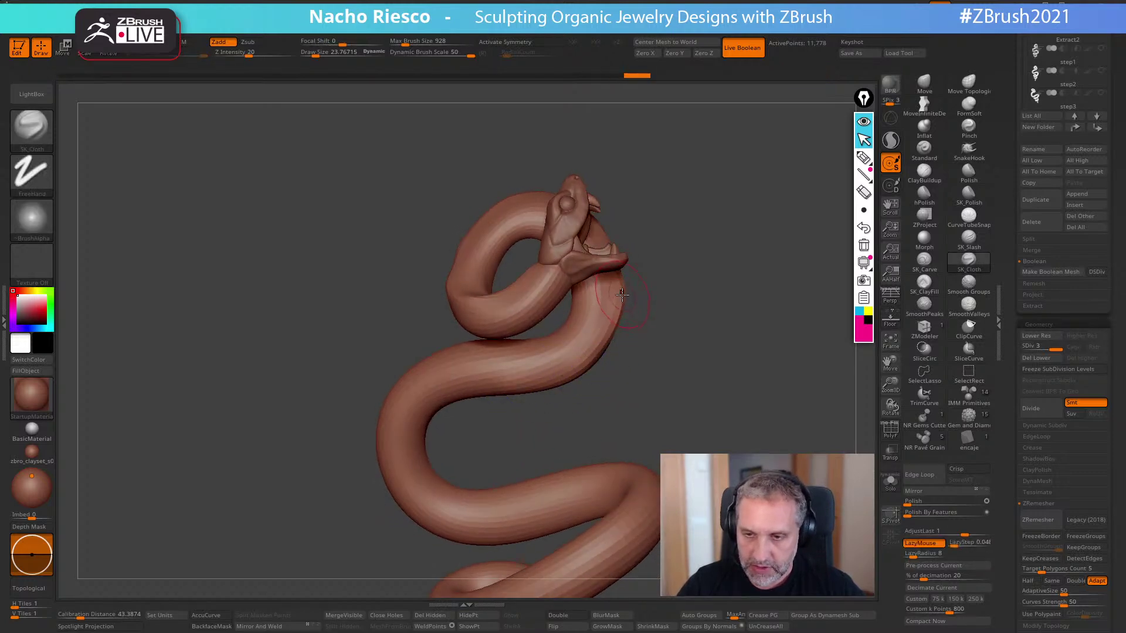
key("ctrl+shift+z")
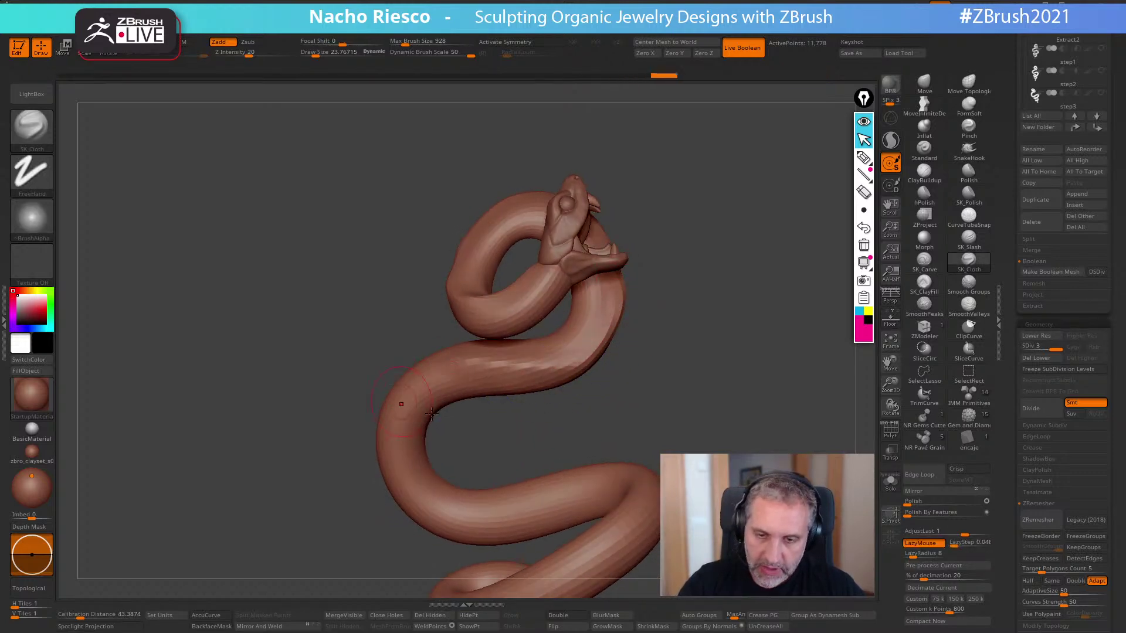
key("ctrl+shift+z")
mouse_move(623, 352)
left_mouse_down("shift")
mouse_move(613, 325)
mouse_move(563, 375)
mouse_move(405, 387)
left_mouse_up("shift")
mouse_move(579, 424)
left_mouse_down()
mouse_move(653, 395)
mouse_move(650, 409)
mouse_move(679, 378)
mouse_move(666, 369)
mouse_move(692, 309)
mouse_move(658, 322)
mouse_move(687, 331)
mouse_move(663, 354)
mouse_move(494, 352)
mouse_move(445, 375)
mouse_move(425, 402)
left_mouse_up()
mouse_move(495, 416)
left_mouse_down()
mouse_move(724, 385)
mouse_move(745, 352)
left_mouse_up()
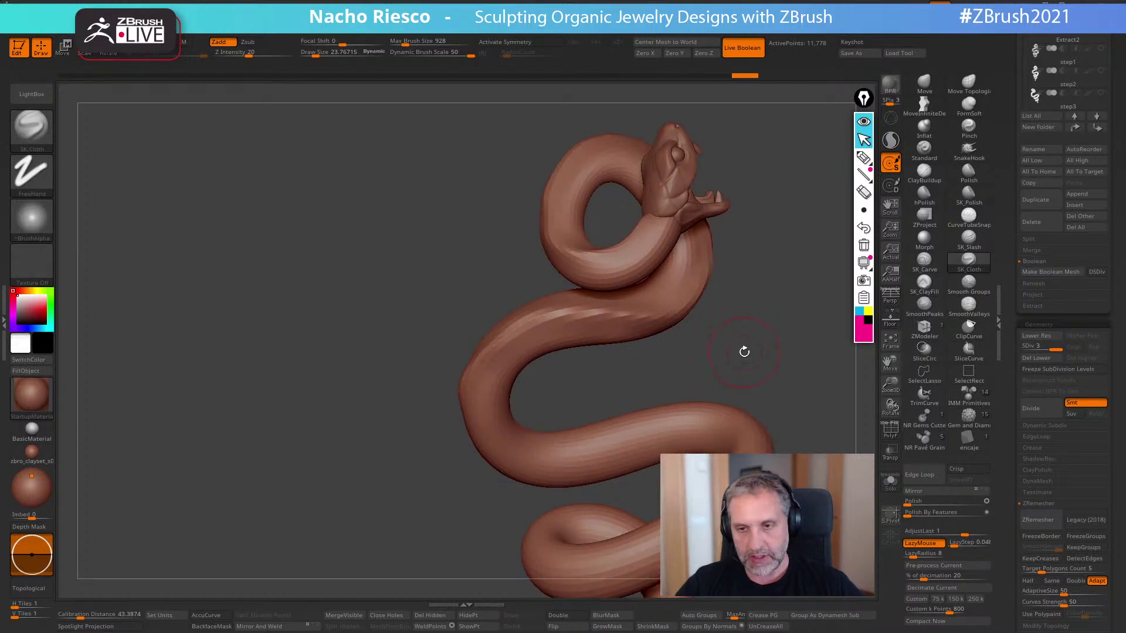
- Sharpen the ridge with repeated SK_Cloth strokes along the outer side of the snake's first wide bend
mouse_move(601, 317)
left_mouse_down()
mouse_move(509, 340)
mouse_move(463, 394)
left_mouse_up()
left_click_drag(604, 372, 651, 339)
mouse_move(546, 359)
left_mouse_down()
mouse_move(508, 398)
mouse_move(504, 431)
left_mouse_up()
left_click_drag(651, 364, 607, 357)
left_click_drag(531, 370, 506, 436)
mouse_move(621, 391)
left_mouse_down()
mouse_move(570, 409)
mouse_move(463, 481)
mouse_move(476, 462)
left_mouse_up()
left_click_drag(598, 420, 773, 355)
left_click_drag(559, 458, 336, 473, "alt")
left_click_drag(712, 315, 455, 390, "alt")
- Carry the ridge around the second wide bend and along the front of the lower coil
mouse_move(398, 337)
left_mouse_down()
mouse_move(421, 390)
mouse_move(411, 500)
left_mouse_up()
mouse_move(449, 302)
left_mouse_down()
mouse_move(555, 307)
mouse_move(621, 257)
left_mouse_up()
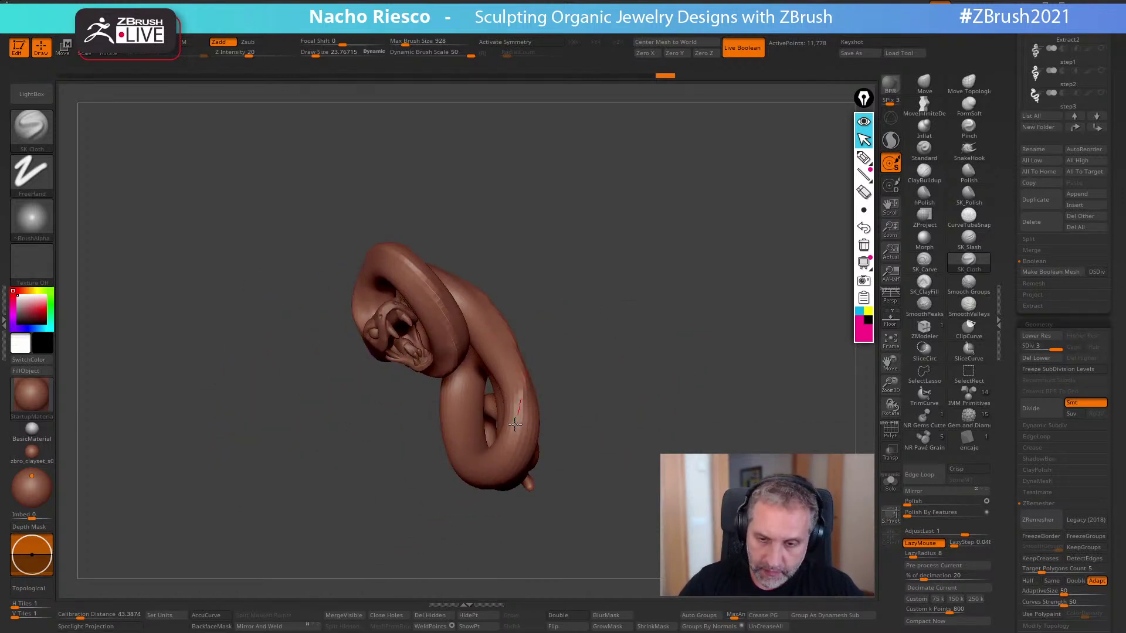
left_click_drag(613, 342, 626, 368)
left_click_drag(555, 445, 460, 496)
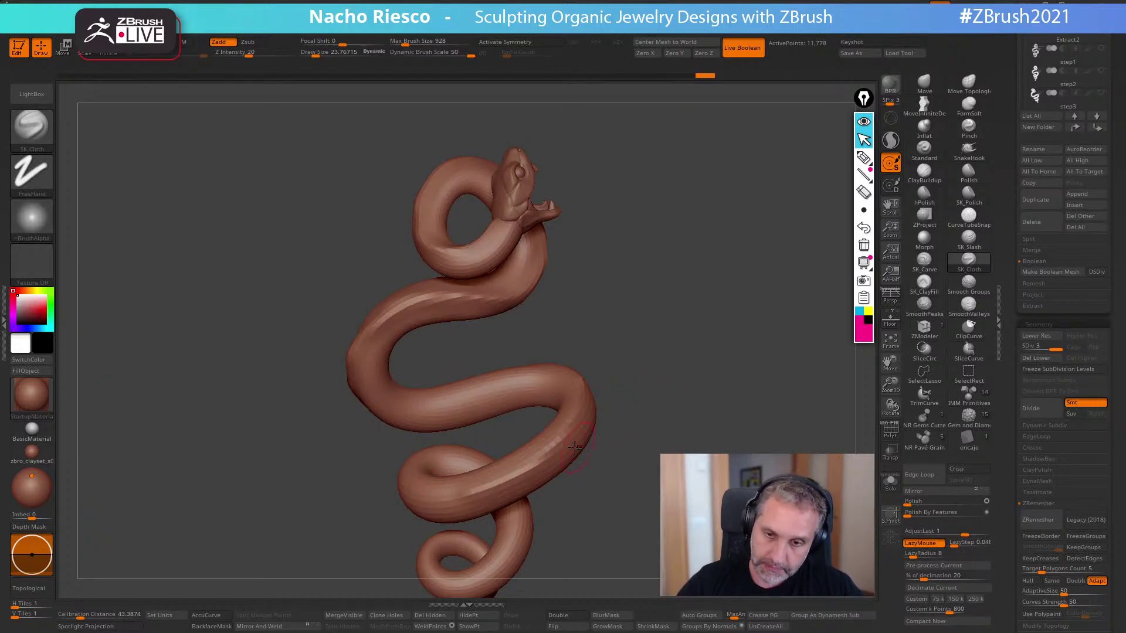
left_click_drag(630, 427, 661, 431)
left_click_drag(490, 502, 412, 462)
left_click_drag(480, 506, 565, 476)
left_click_drag(636, 437, 602, 437)
left_click_drag(531, 486, 594, 410)
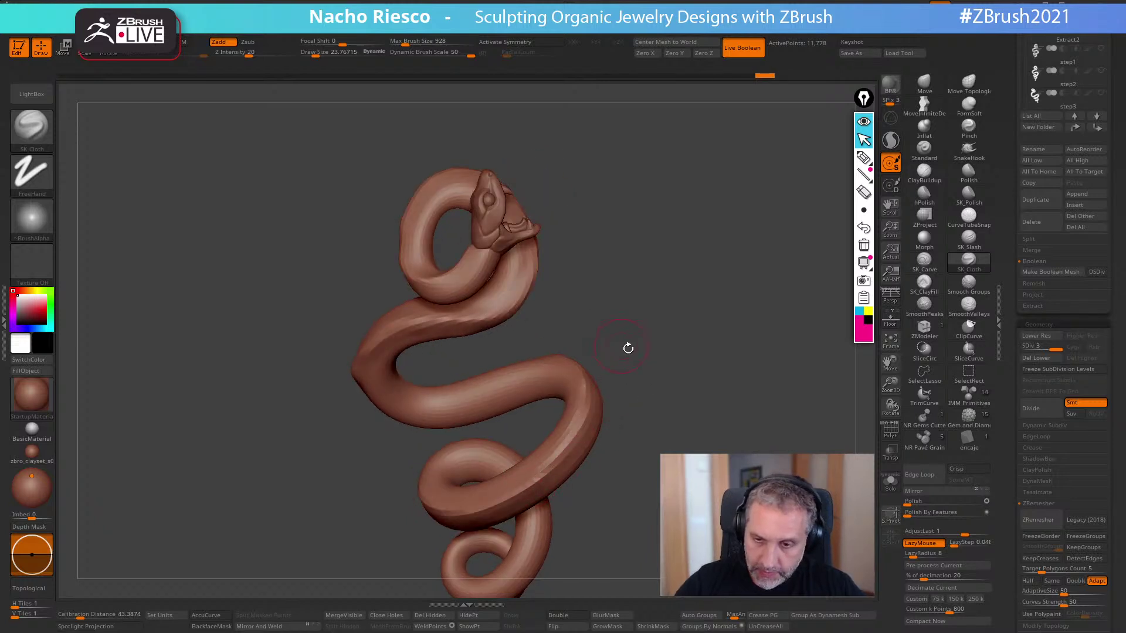
- Refine the ridge around the lower coil with further strokes, undoing the last one
left_click_drag(620, 344, 423, 480)
left_click_drag(438, 439, 460, 463)
mouse_move(628, 505)
left_mouse_down()
mouse_move(729, 422)
mouse_move(714, 444)
mouse_move(651, 457)
left_mouse_up()
left_click_drag(521, 350, 471, 544)
mouse_move(587, 422)
left_mouse_down()
mouse_move(613, 422)
mouse_move(611, 461)
left_mouse_up()
mouse_move(586, 422)
left_mouse_down()
mouse_move(560, 478)
mouse_move(516, 510)
mouse_move(464, 504)
mouse_move(500, 471)
mouse_move(516, 475)
left_mouse_up()
key("ctrl+z")
- Reduce the Draw Size to about 18 and extend the ridge onto the small loop above the tail
key("s")
mouse_move(471, 515)
left_mouse_down()
mouse_move(549, 504)
mouse_move(575, 417)
left_mouse_up()
mouse_move(671, 449)
left_mouse_down("alt")
mouse_move(690, 385)
mouse_move(578, 450)
mouse_move(505, 514)
left_mouse_up("alt")
left_click_drag(663, 489, 600, 491)
- Mask the snake's body topologically down to the small loop and hide all but the tail end
key("w")
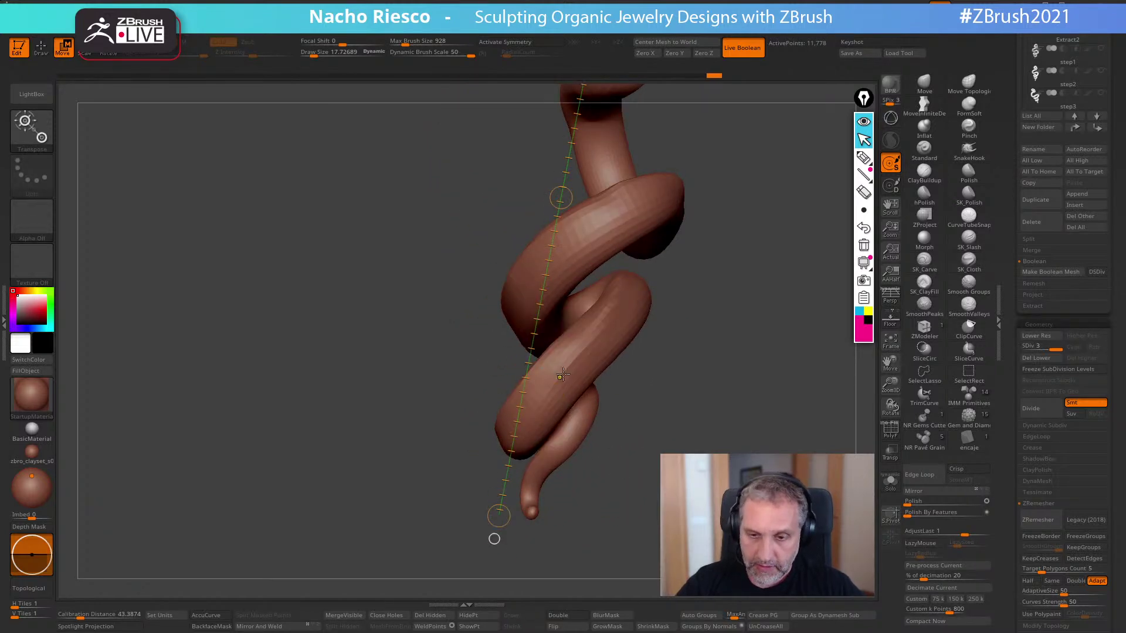
left_click_drag(562, 375, 602, 432, "ctrl")
left_click_drag(614, 499, 677, 499)
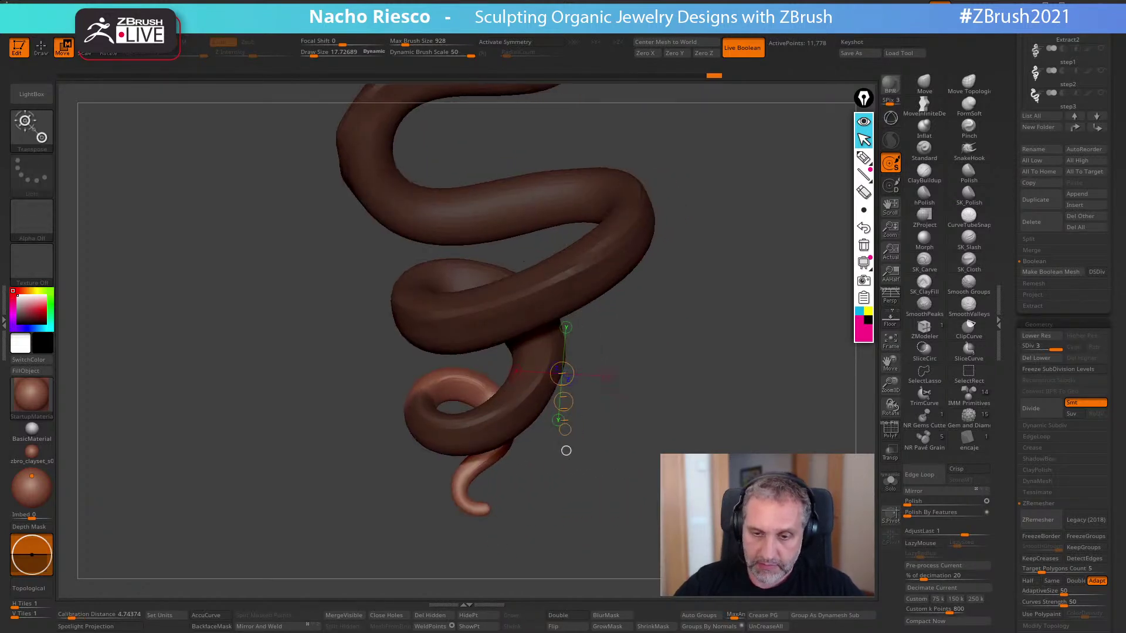
left_click(641, 528, "ctrl")
left_click(480, 616)
key("q")
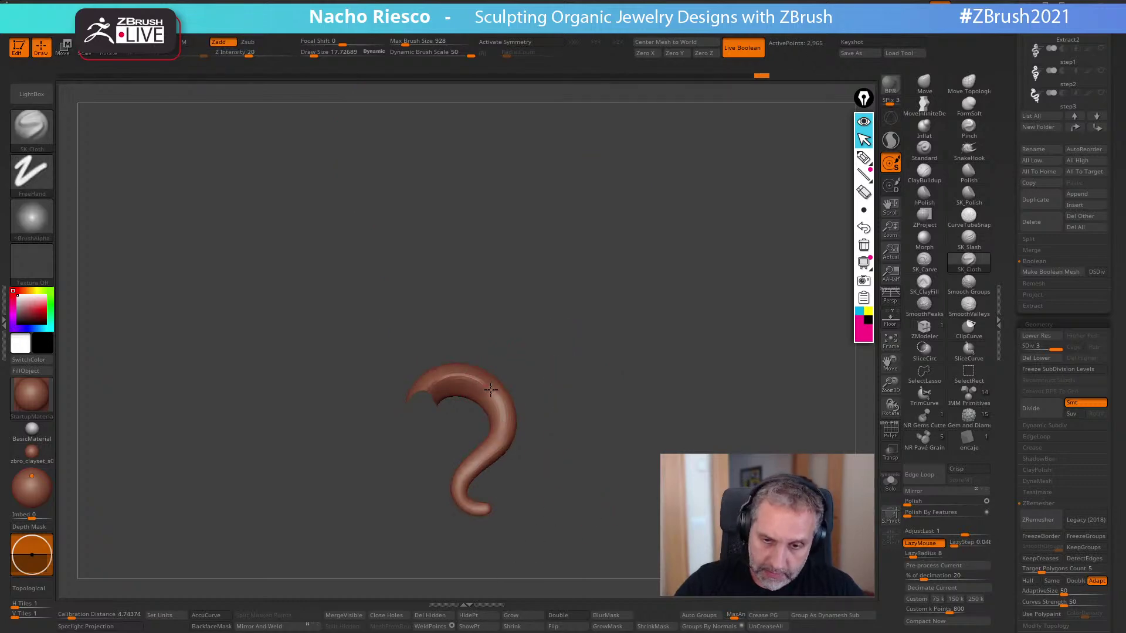
- Sculpt the ridge along the isolated tail with SK_Cloth and unhide the rest of the snake
left_click_drag(483, 460, 458, 490)
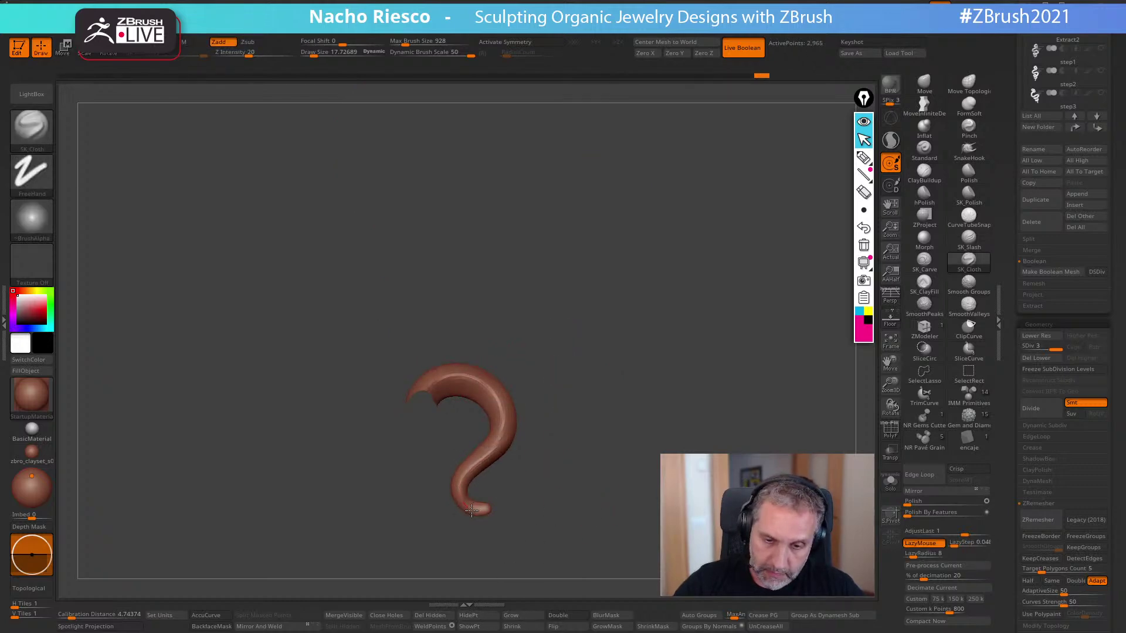
left_click(584, 461, "ctrl+shift")
left_click_drag(713, 505, 739, 556, "alt")
left_click_drag(727, 363, 728, 323)
- Toggle the red apple subtool Snake Pendant_1 to check the fit, leaving it shown inside the snake's coils
scroll(1062, 176, "up", 5)
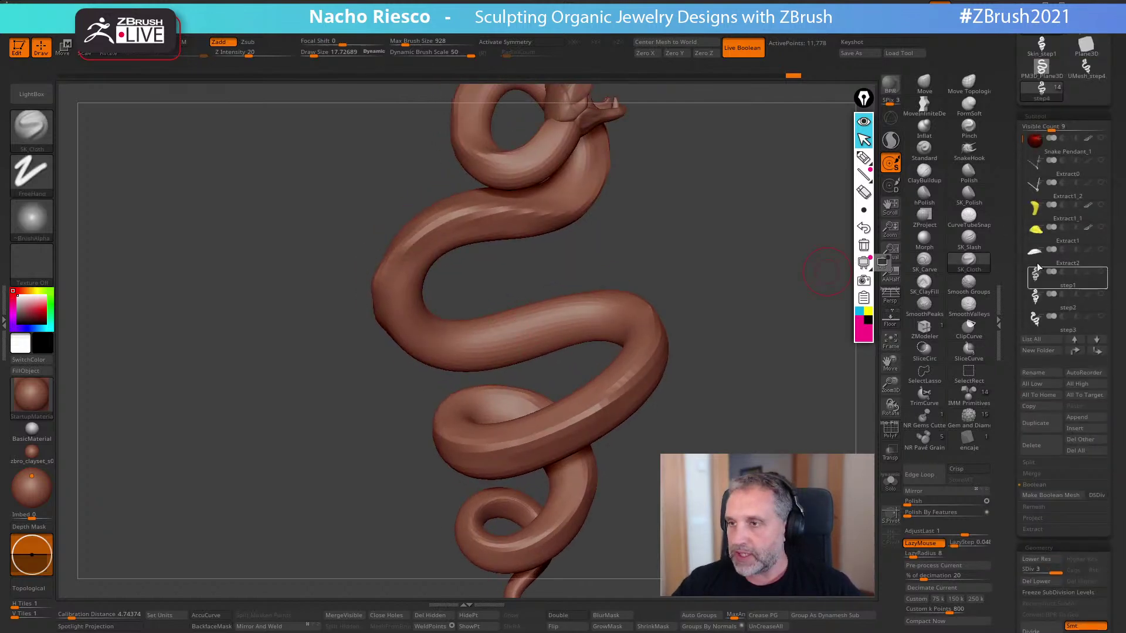
left_click(1102, 139)
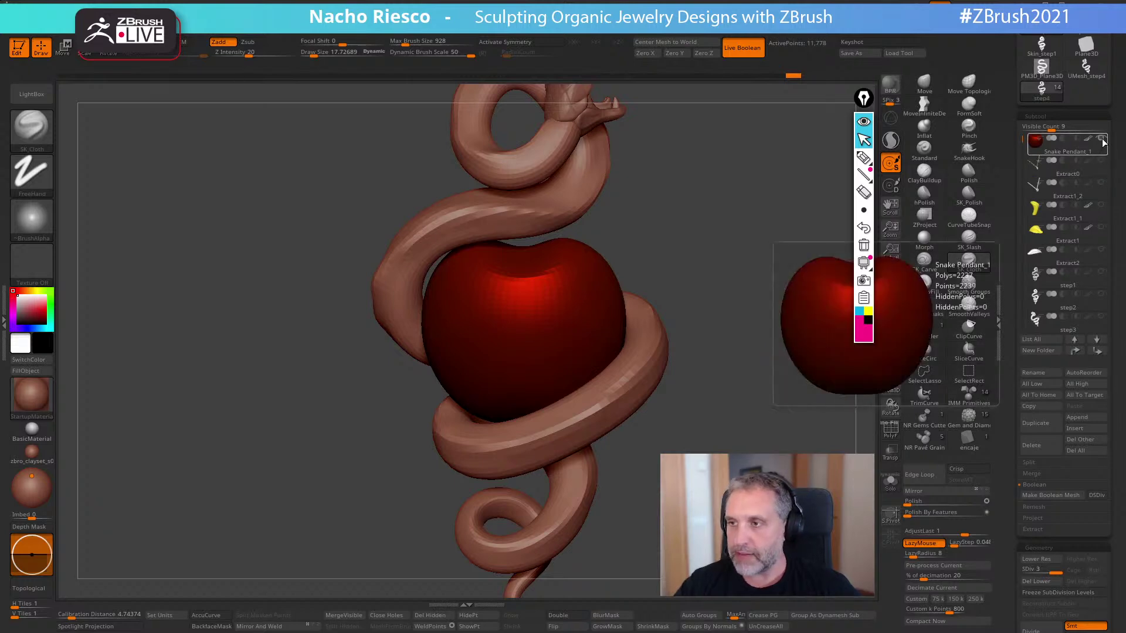
left_click(1102, 139)
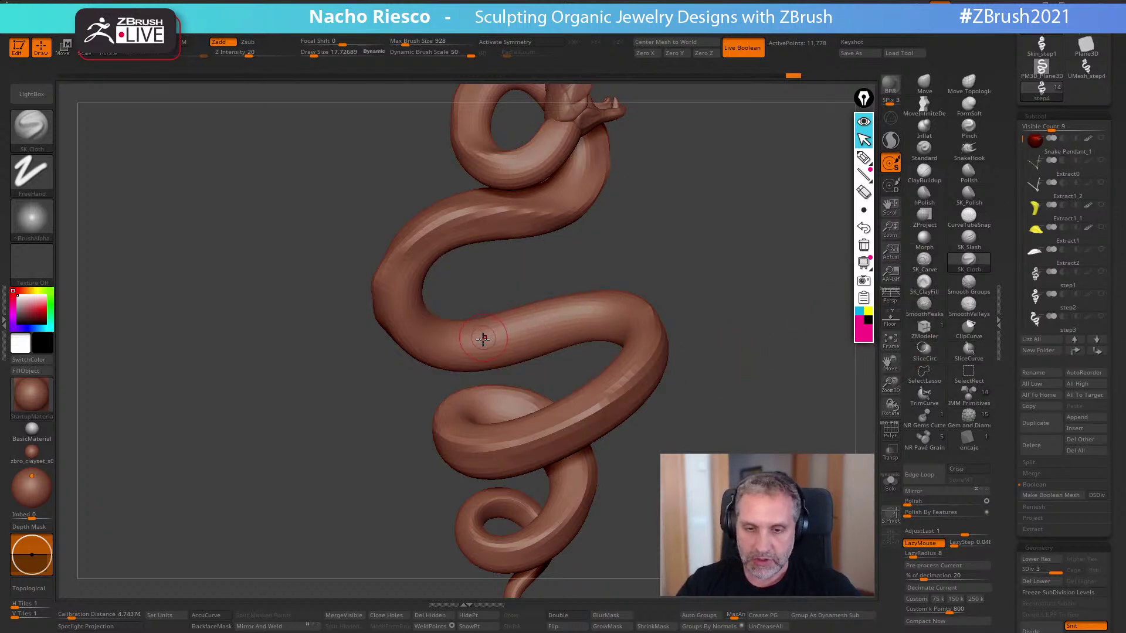
left_click_drag(701, 269, 539, 442)
left_click_drag(671, 317, 739, 281)
left_click(1102, 139)
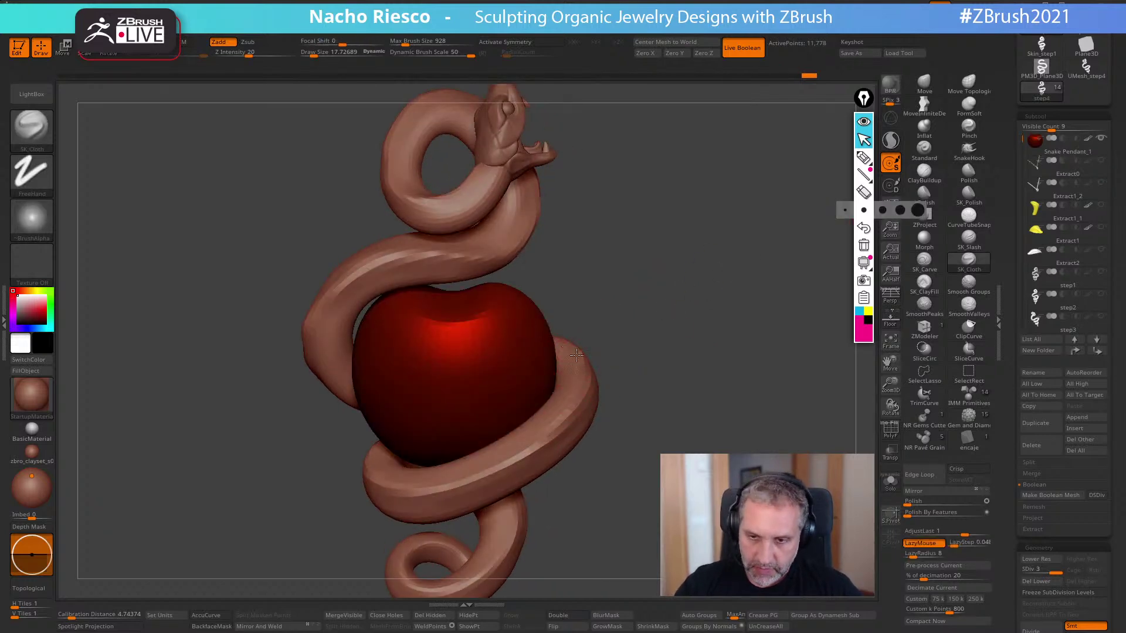
- Examine the ridge along the snake's coils around the apple from the front, side, back and underside
right_click_drag(546, 428, 558, 398)
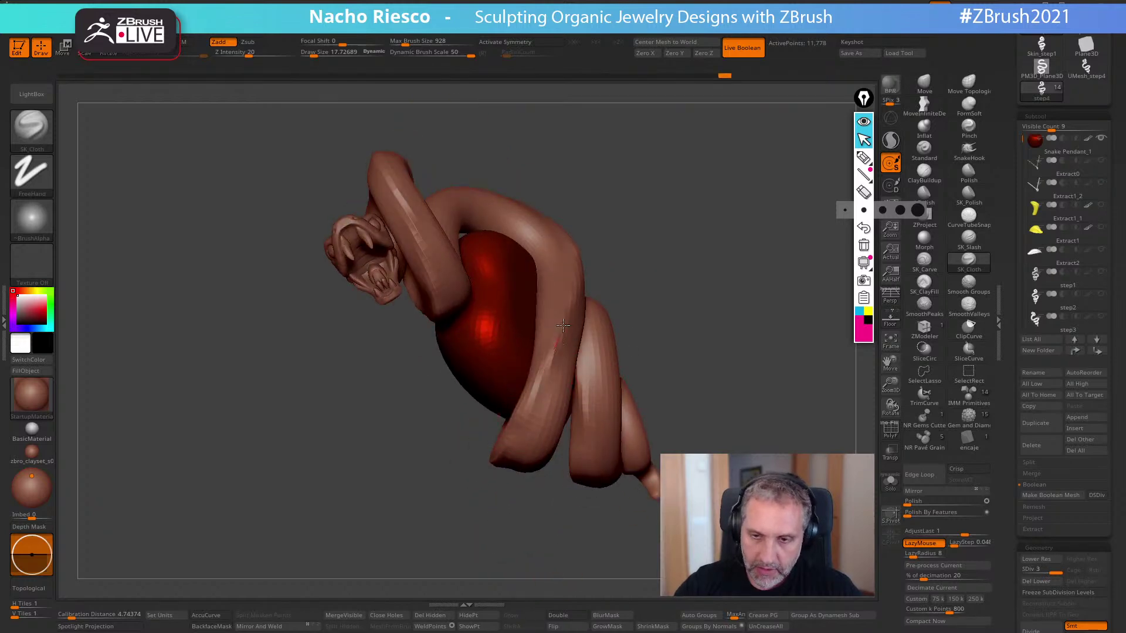
right_click_drag(592, 230, 812, 335)
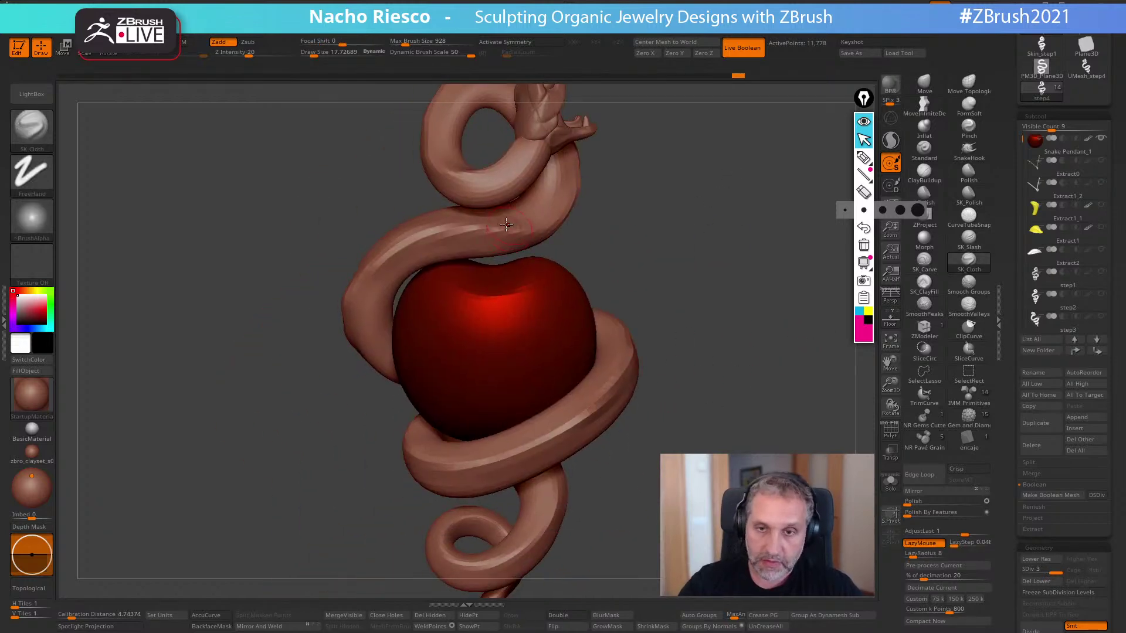
right_click_drag(347, 318, 411, 317)
right_click_drag(240, 383, 697, 374)
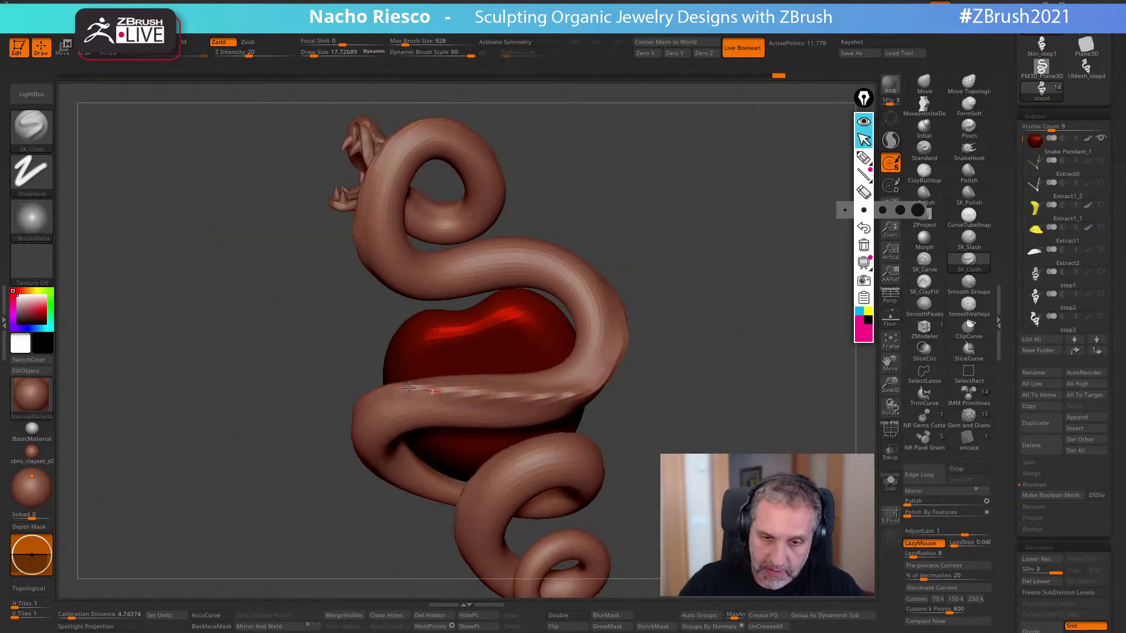
right_click_drag(724, 306, 671, 352)
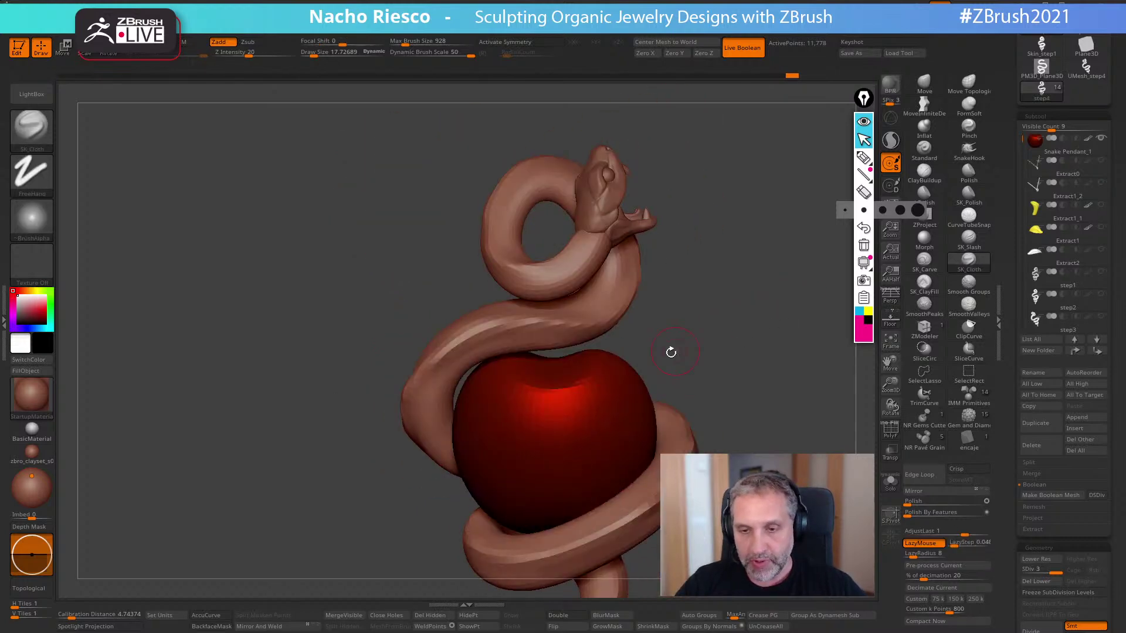
right_click_drag(679, 306, 619, 270)
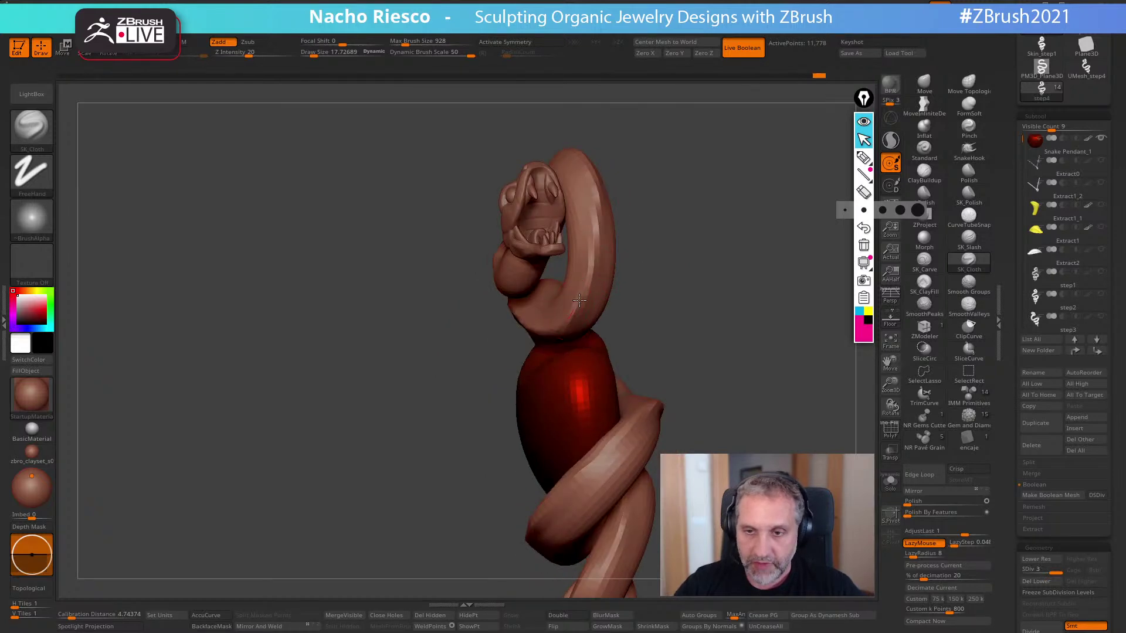
right_click_drag(593, 193, 619, 280)
right_click_drag(570, 193, 595, 205)
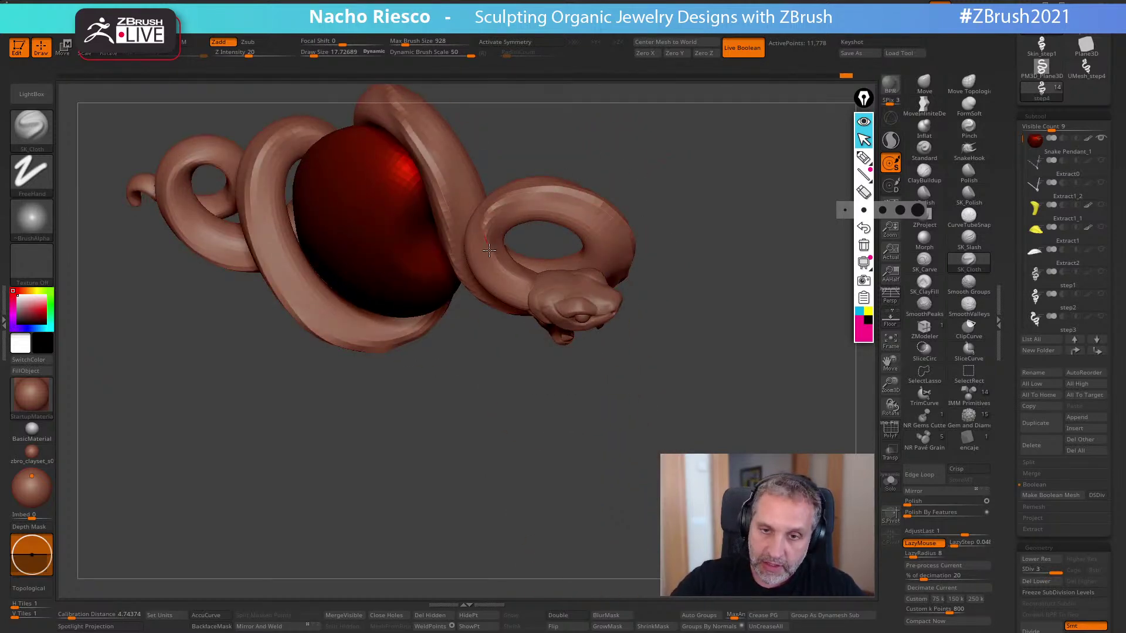
mouse_move(722, 264)
right_mouse_down("shift")
mouse_move(757, 271)
mouse_move(790, 305)
mouse_move(617, 317)
right_mouse_up("shift")
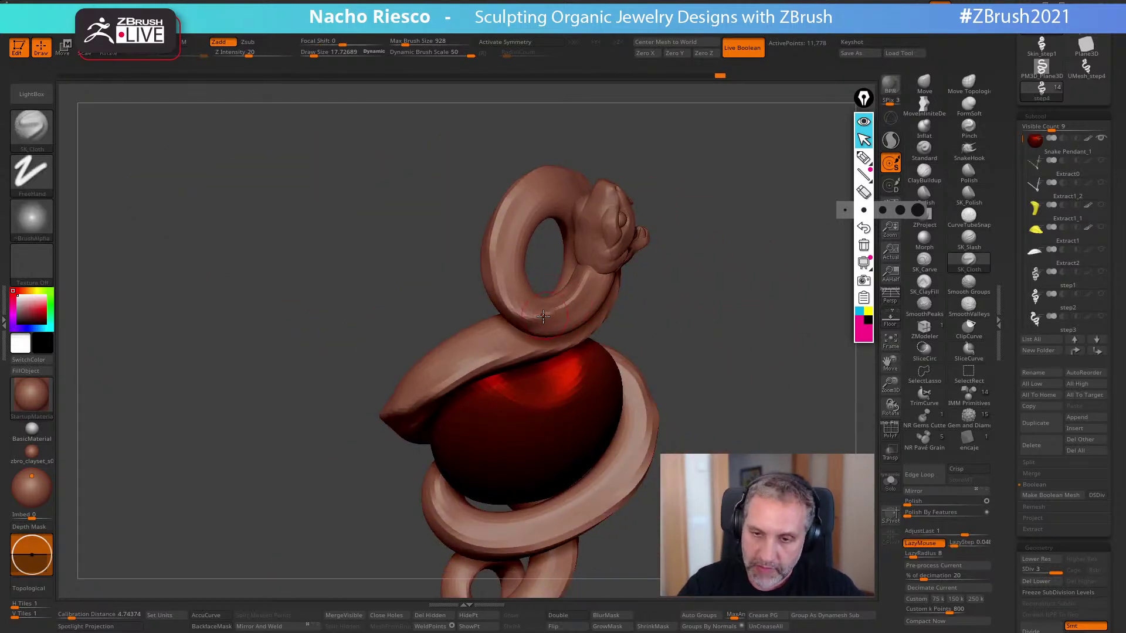
right_click_drag(697, 236, 651, 307)
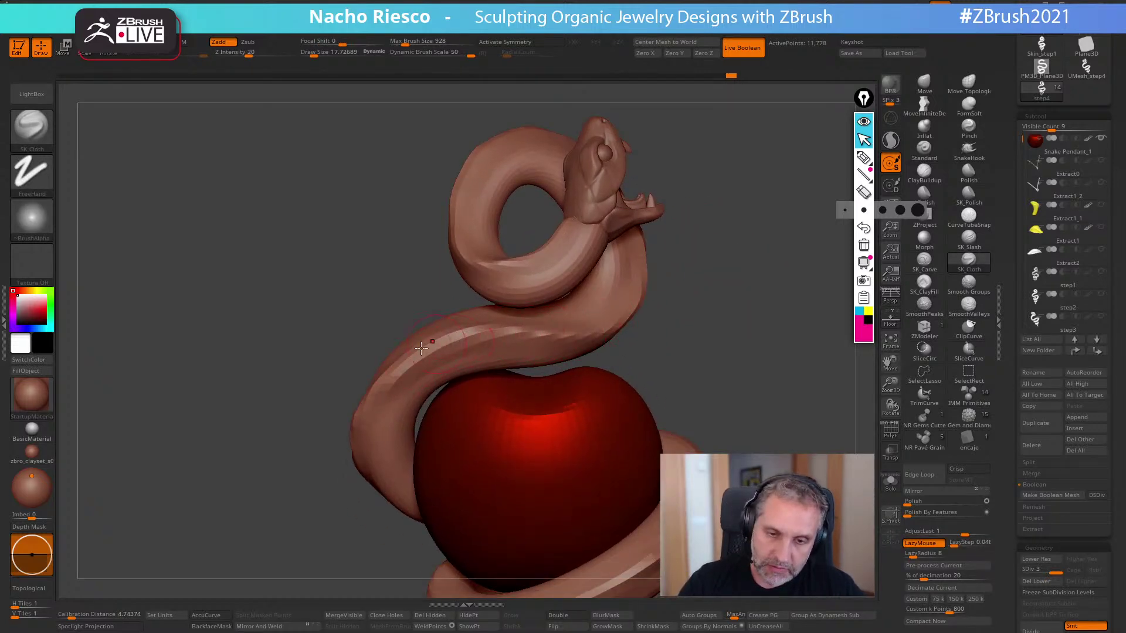
right_click_drag(730, 374, 610, 406)
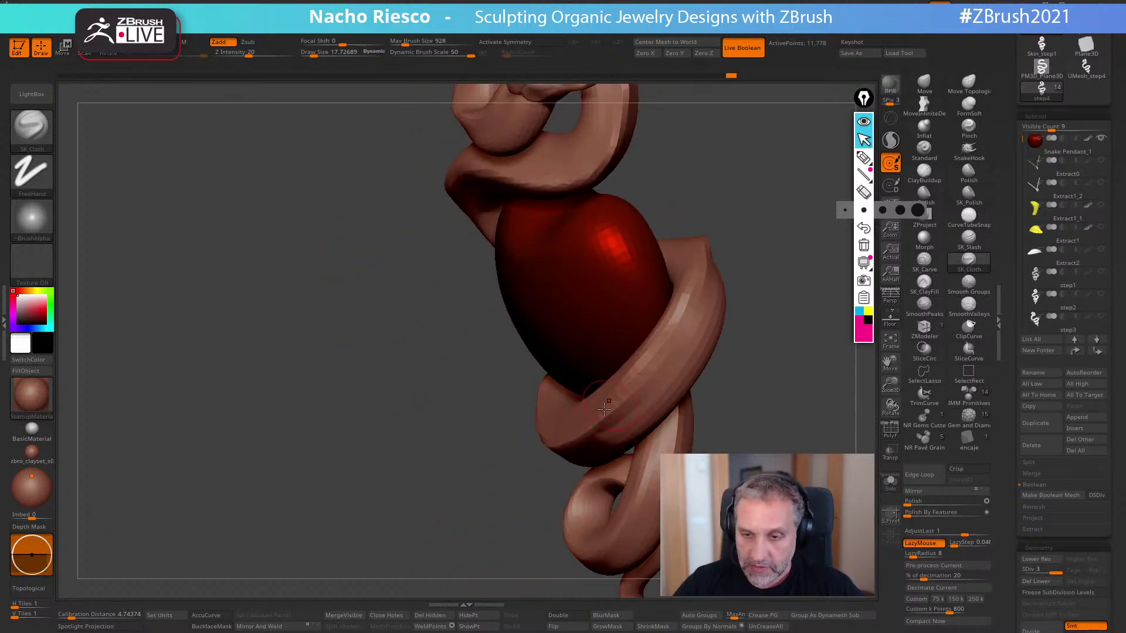
- Strengthen the ridge with SK_Cloth along the lower coil that wraps around the front of the apple
right_click_drag(730, 268, 582, 459)
left_click_drag(591, 440, 644, 287)
mouse_move(702, 243)
right_mouse_down()
mouse_move(741, 153)
mouse_move(780, 170)
right_mouse_up()
right_click_drag(696, 447, 754, 298, "alt")
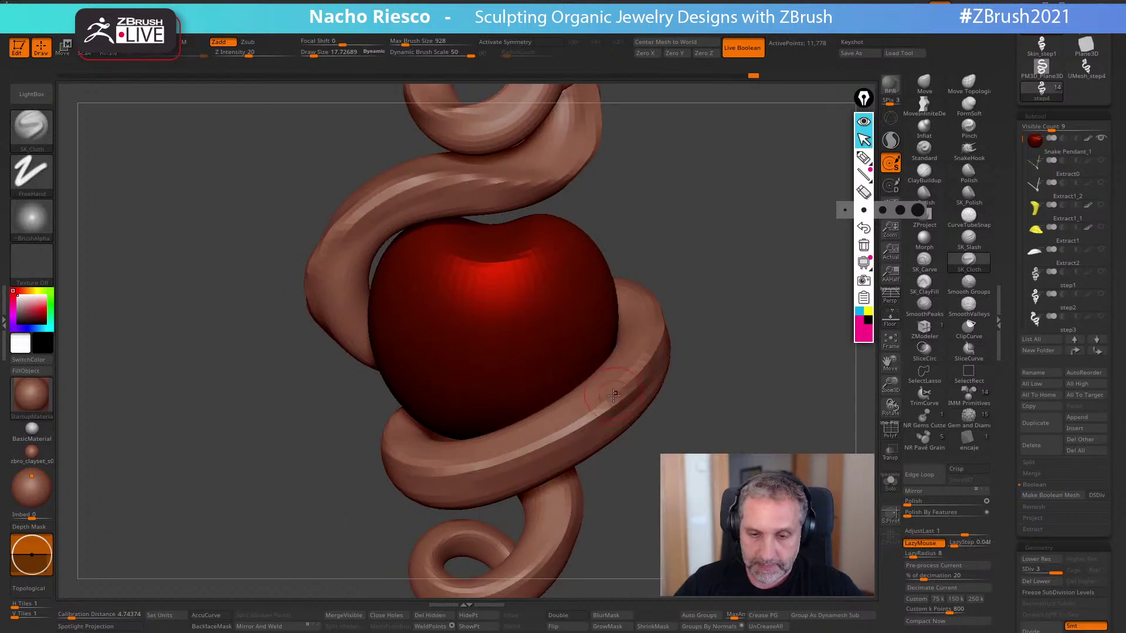
mouse_move(625, 386)
left_mouse_down()
mouse_move(529, 451)
mouse_move(448, 470)
mouse_move(391, 450)
left_mouse_up()
mouse_move(699, 433)
right_mouse_down("alt")
mouse_move(707, 360)
mouse_move(726, 329)
mouse_move(713, 452)
mouse_move(731, 460)
mouse_move(723, 454)
right_mouse_up("alt")
right_click_drag(568, 333, 617, 444)
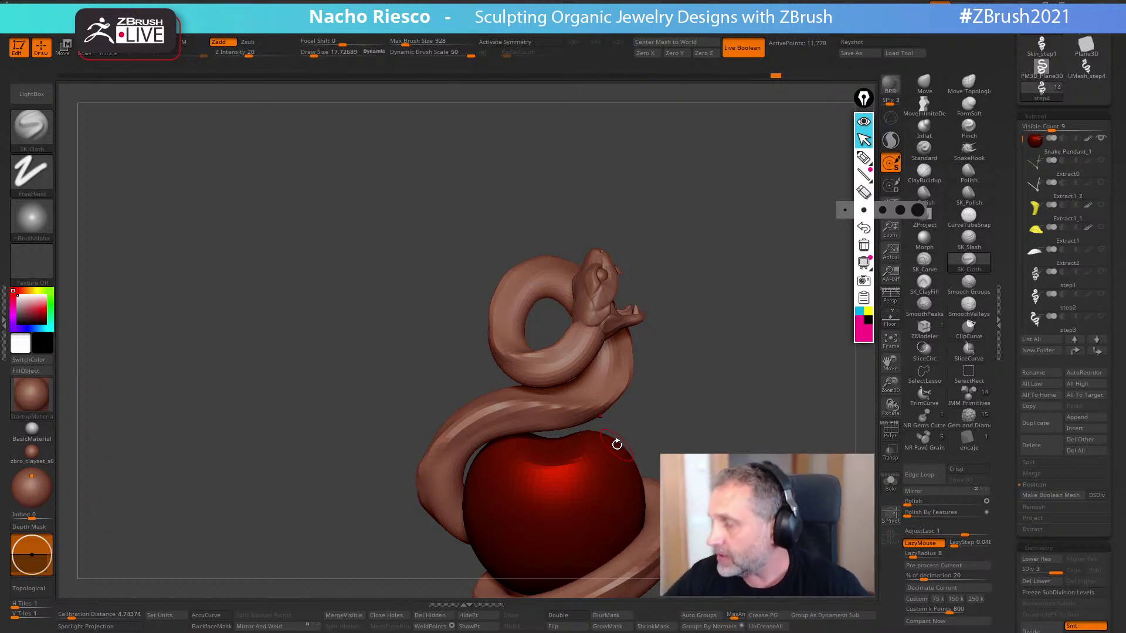
right_click_drag(736, 450, 651, 431, "alt")
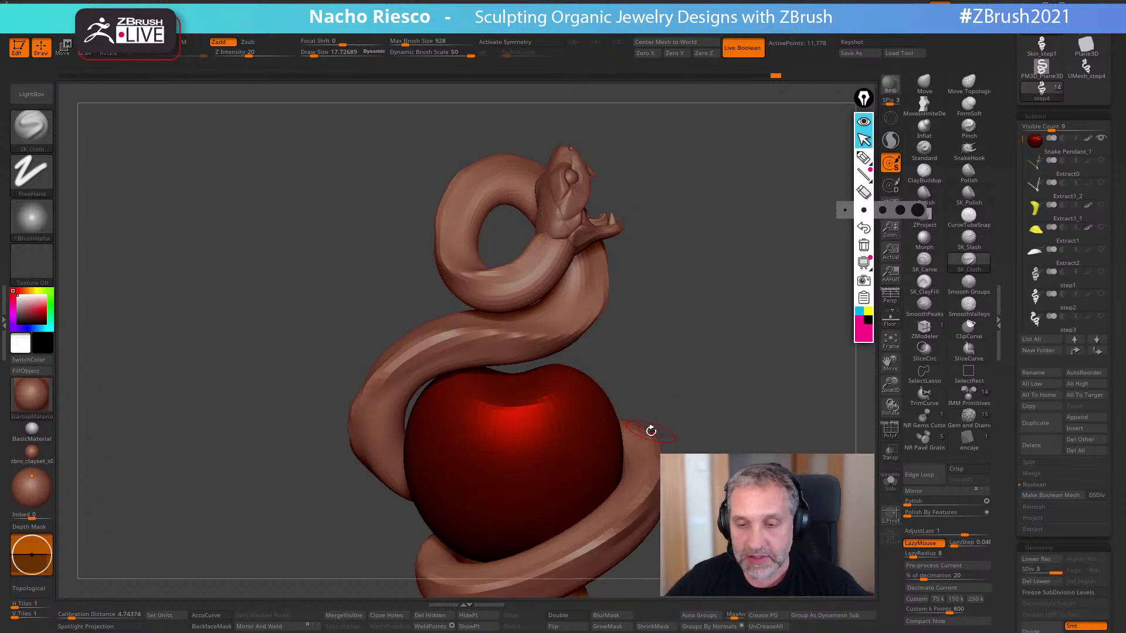
mouse_move(651, 431)
right_mouse_down("alt")
mouse_move(745, 414)
mouse_move(744, 402)
mouse_move(662, 448)
right_mouse_up("alt")
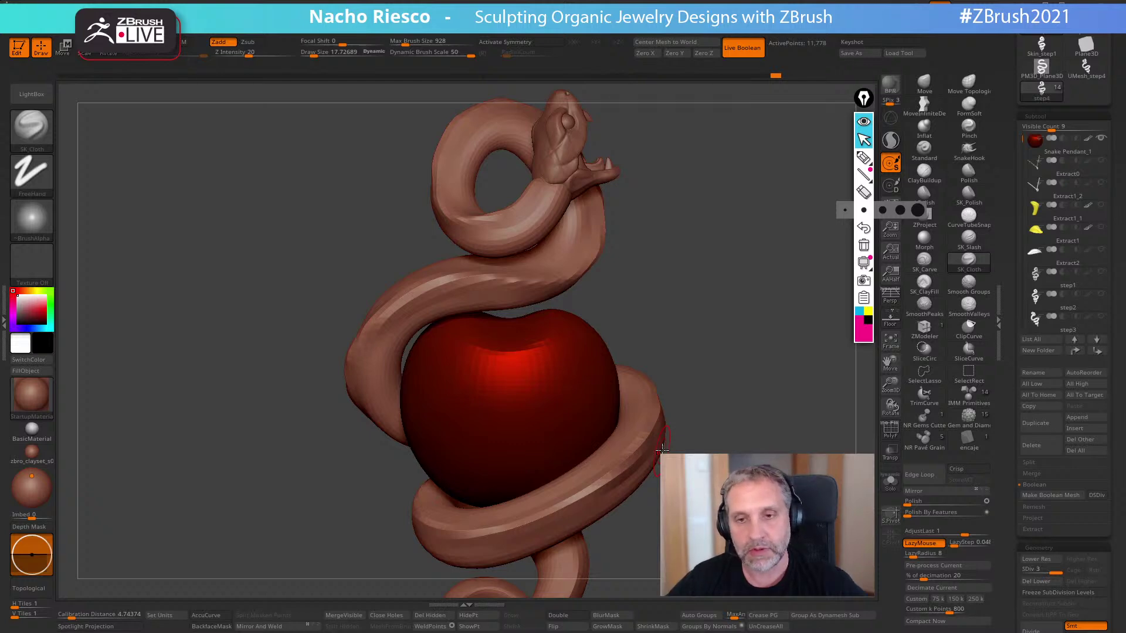
right_click_drag(724, 420, 751, 456)
key("b")
key("m")
key("v")
key("s")
left_click_drag(524, 272, 528, 272)
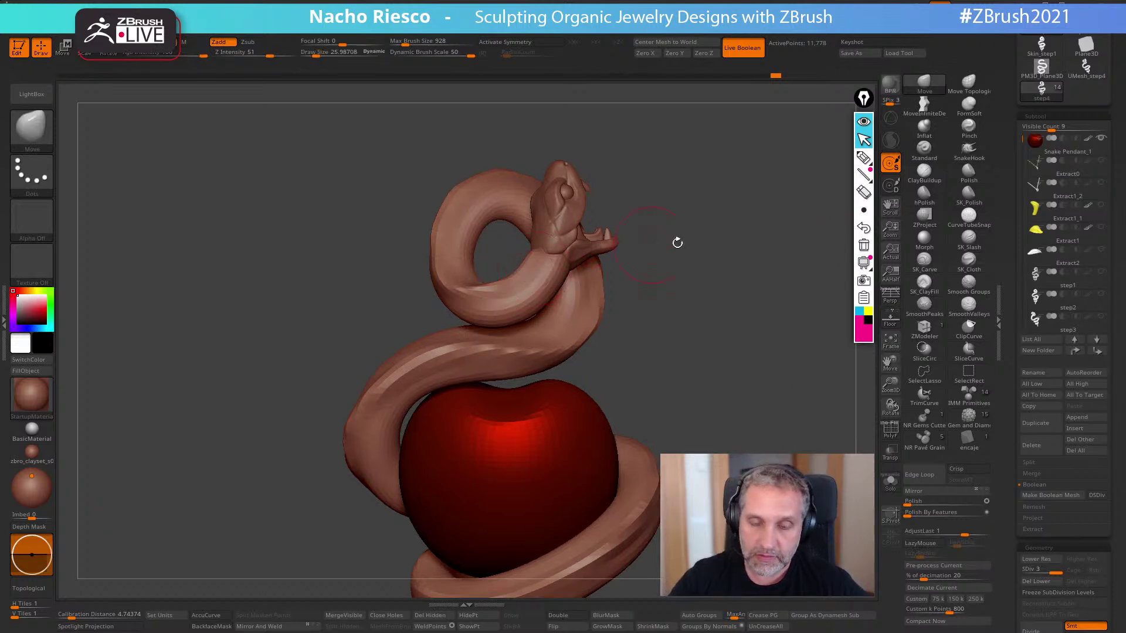
- Choose the Move Topological brush, set its Draw Size to about 39 and adjust the loop beside the snake's head
right_click_drag(651, 244, 712, 292)
key("b")
key("m")
key("t")
key("s")
mouse_move(498, 269)
left_mouse_down()
mouse_move(511, 269)
mouse_move(502, 269)
mouse_move(518, 243)
mouse_move(518, 253)
left_mouse_up()
key("s")
right_click_drag(588, 222, 593, 238)
key("s")
left_click_drag(531, 242, 524, 241)
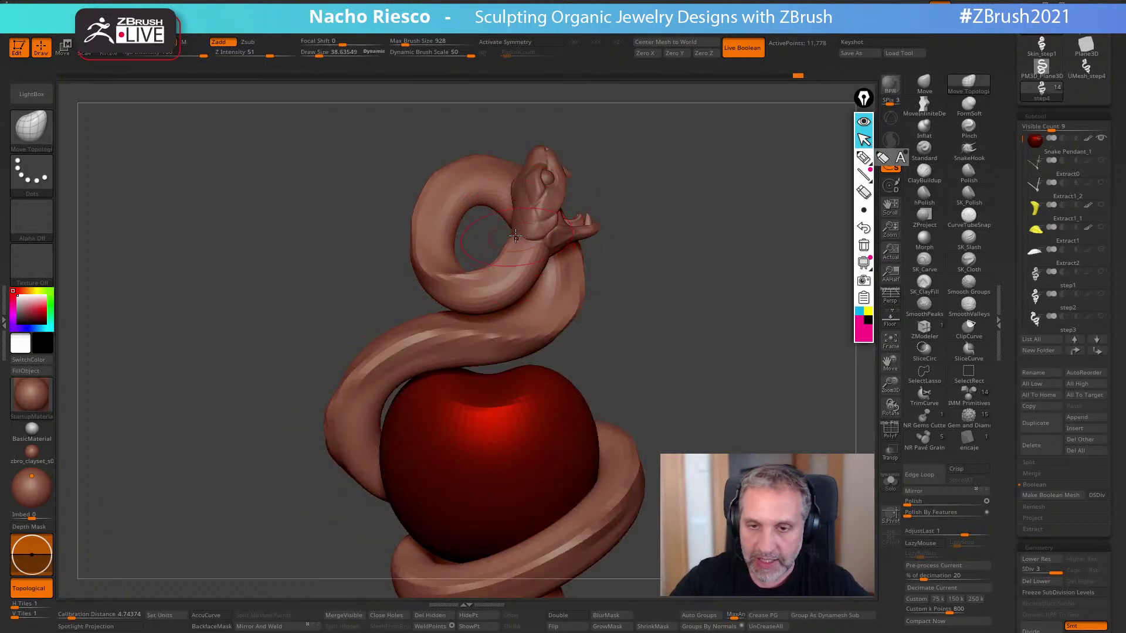
- Reshape the neck below the head with Move Topological, reducing the Draw Size to about 31
right_click_drag(597, 203, 516, 240)
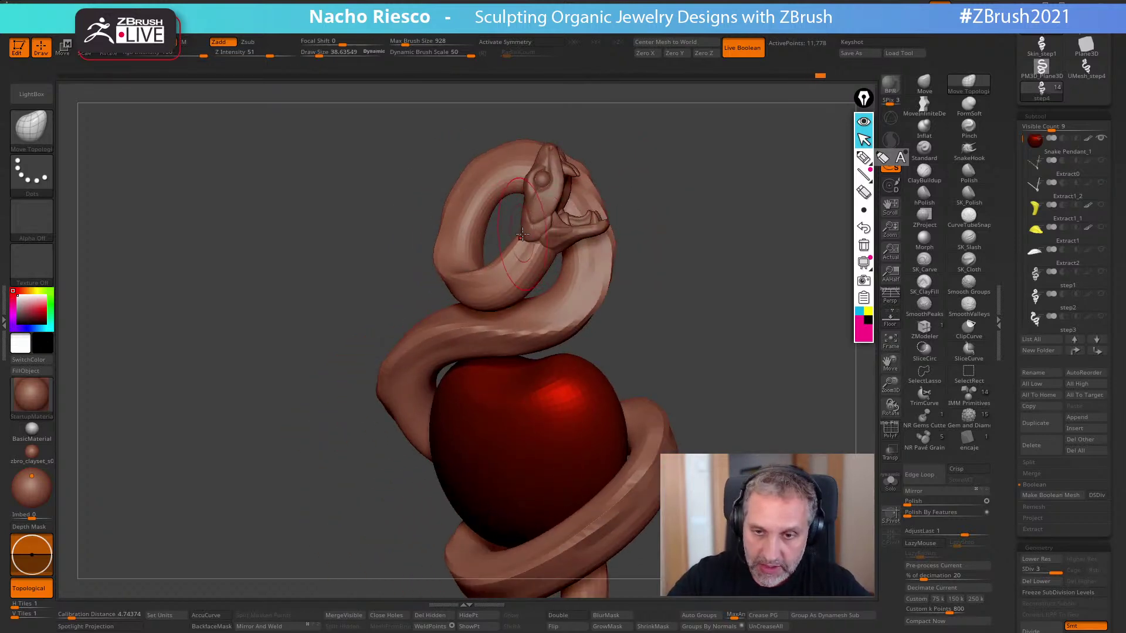
right_click_drag(516, 237, 611, 211)
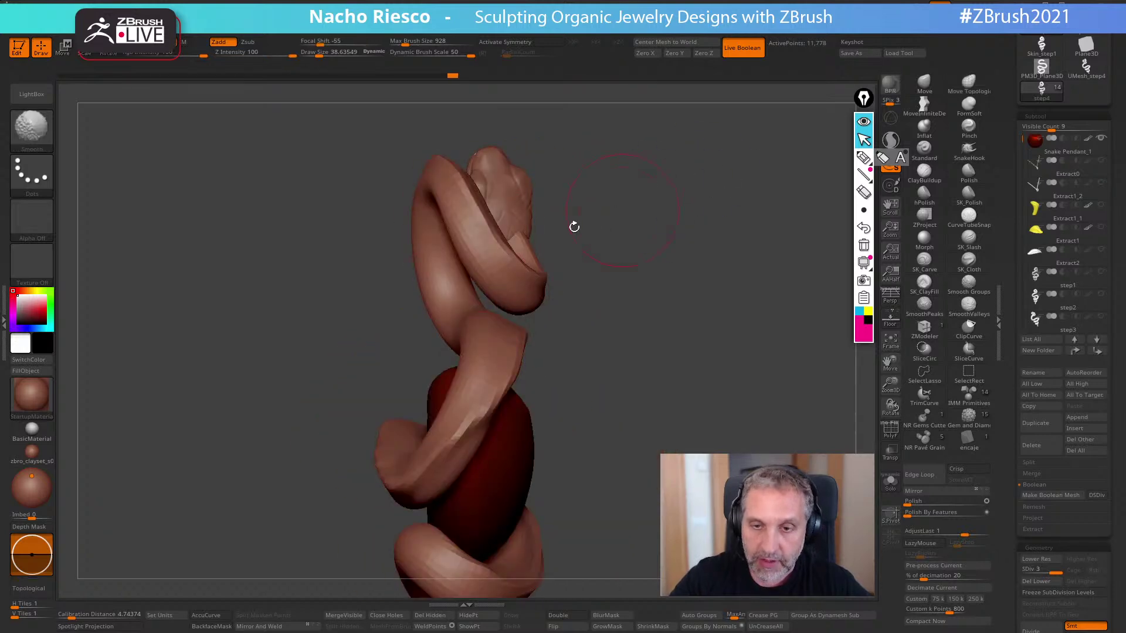
mouse_move(517, 236)
right_mouse_down()
mouse_move(555, 226)
mouse_move(521, 240)
right_mouse_up()
key("s")
left_click_drag(521, 240, 514, 232)
right_click_drag(517, 263, 597, 296)
key("s")
left_click_drag(596, 295, 599, 296)
key("s")
left_click_drag(516, 271, 515, 266)
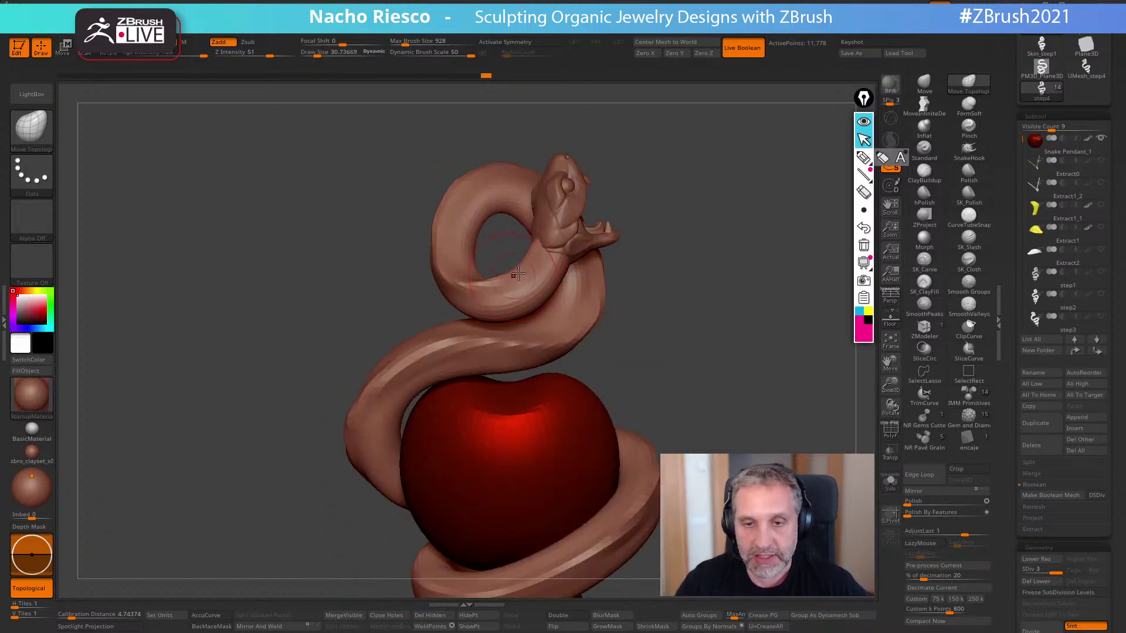
- Enlarge the Draw Size to about 44, then reduce it in steps while refining the snake's curves with Move Topological
key("bracketright")
right_click_drag(635, 284, 565, 330)
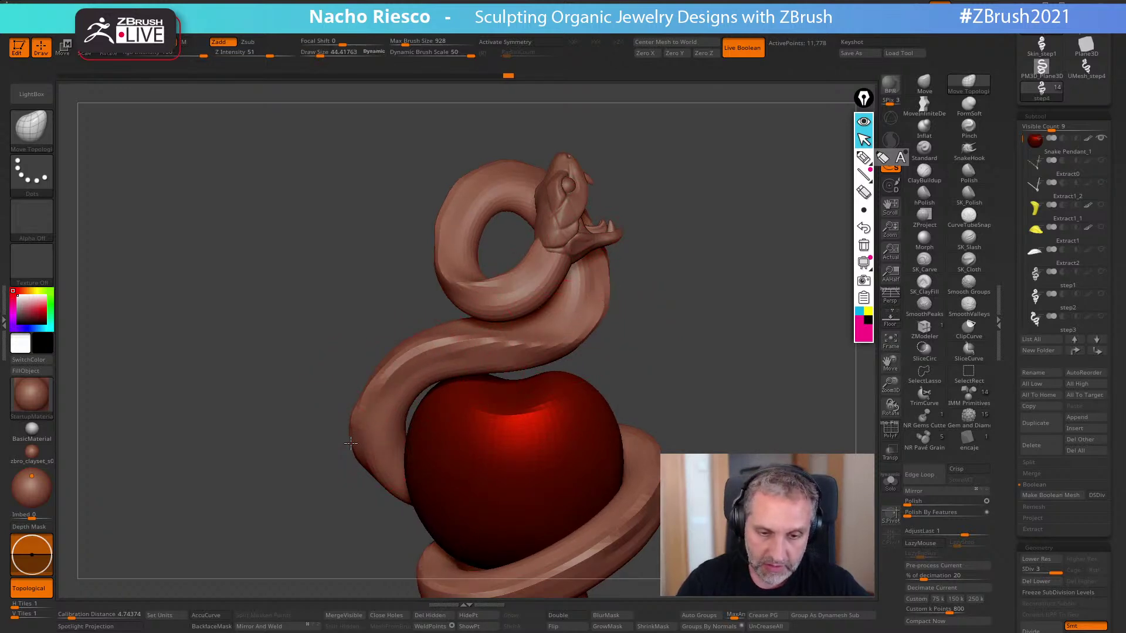
right_click_drag(699, 337, 587, 242)
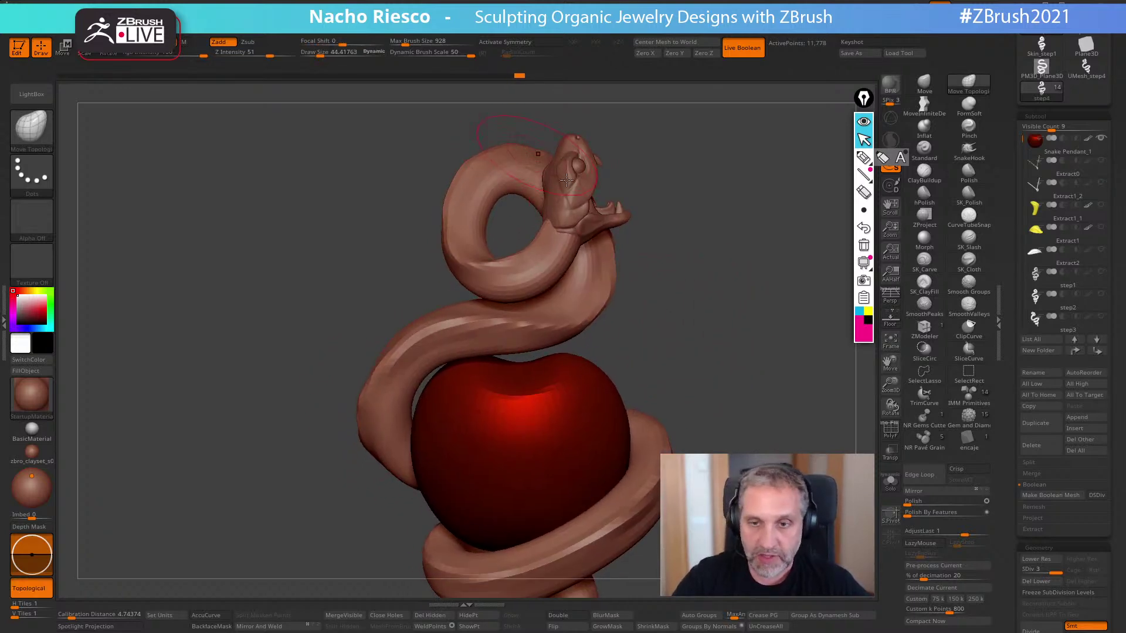
right_click_drag(541, 158, 651, 262)
key("bracketright")
mouse_move(641, 395)
right_mouse_down()
mouse_move(659, 345)
mouse_move(641, 337)
right_mouse_up()
key("bracketleft")
key("bracketleft")
key("bracketleft")
mouse_move(644, 268)
left_mouse_down()
mouse_move(636, 264)
mouse_move(664, 328)
left_mouse_up()
left_click_drag(628, 244, 621, 241)
- Adjust the Draw Size and push the outer bend of the coil beside the apple into a smoother curve with Move Topological
right_click_drag(639, 226, 651, 338)
key("s")
left_click_drag(650, 338, 648, 363)
right_click_drag(648, 362, 684, 357)
left_click_drag(671, 315, 670, 310)
right_click_drag(671, 315, 671, 288, "shift")
left_click_drag(665, 293, 657, 336)
right_click_drag(731, 314, 686, 340, "alt")
mouse_move(716, 281)
right_mouse_down()
mouse_move(665, 330)
mouse_move(706, 308)
mouse_move(686, 395)
right_mouse_up()
- Sharpen the ridge on the lower front coil using the Pinch brush with a Draw Size of about 24
left_click(972, 134)
key("s")
mouse_move(585, 375)
left_mouse_down()
mouse_move(579, 404)
mouse_move(508, 454)
left_mouse_up()
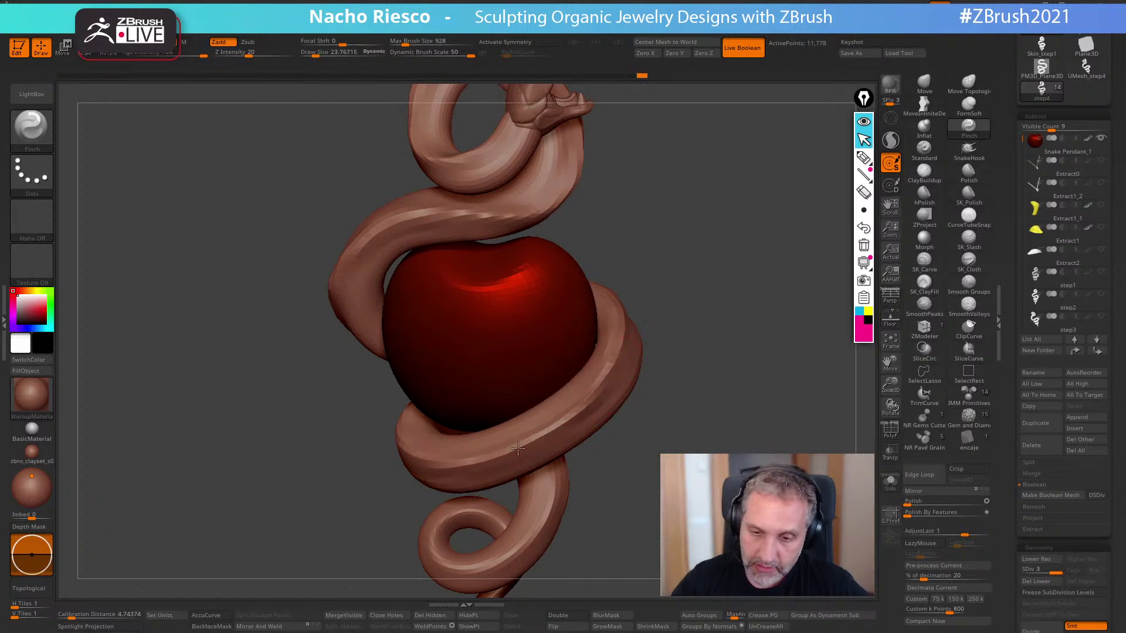
right_click_drag(532, 429, 573, 431)
left_click_drag(538, 449, 431, 439)
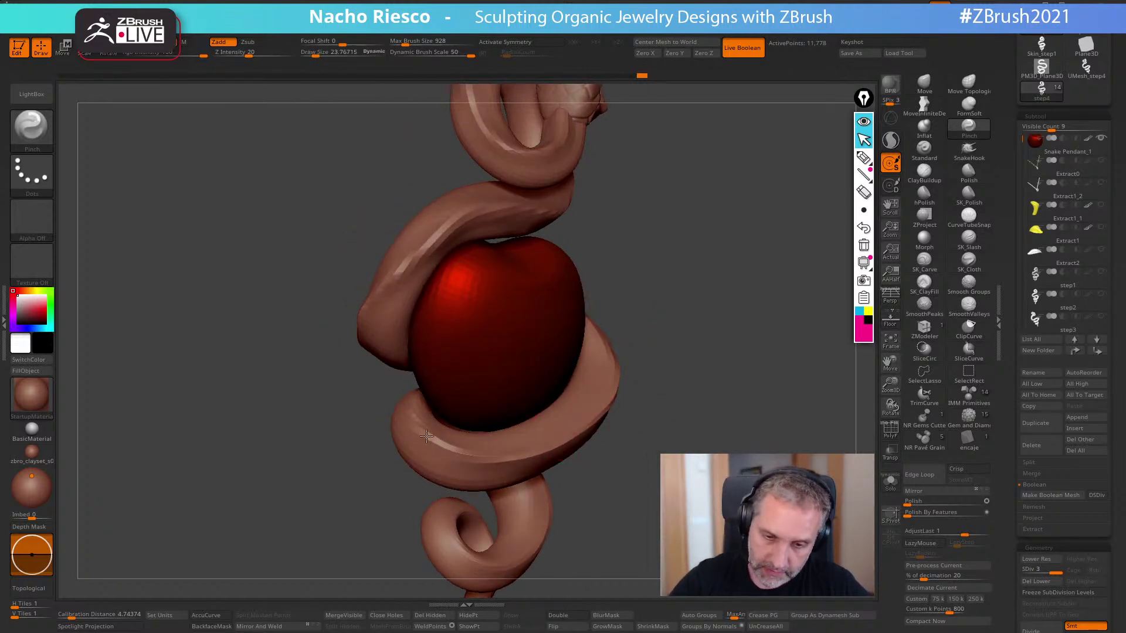
- Reduce the Pinch Draw Size to about 16 and sharpen the ridge along the body section above the apple
right_click_drag(653, 397, 553, 448)
right_click_drag(708, 328, 634, 376)
right_click_drag(741, 302, 686, 337)
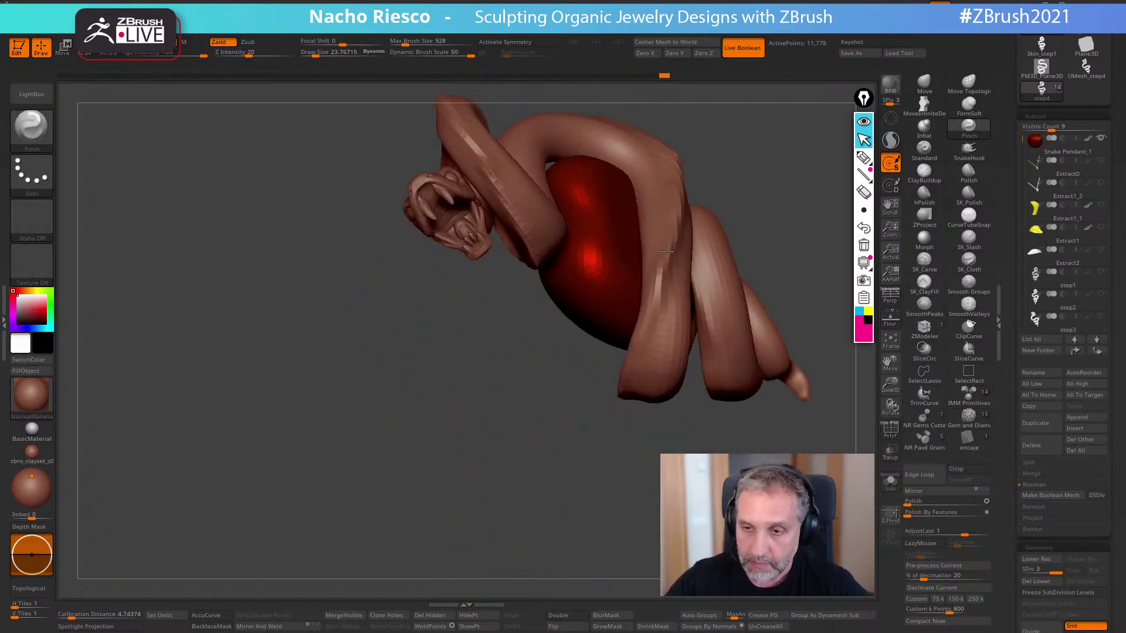
right_click_drag(635, 409, 617, 385)
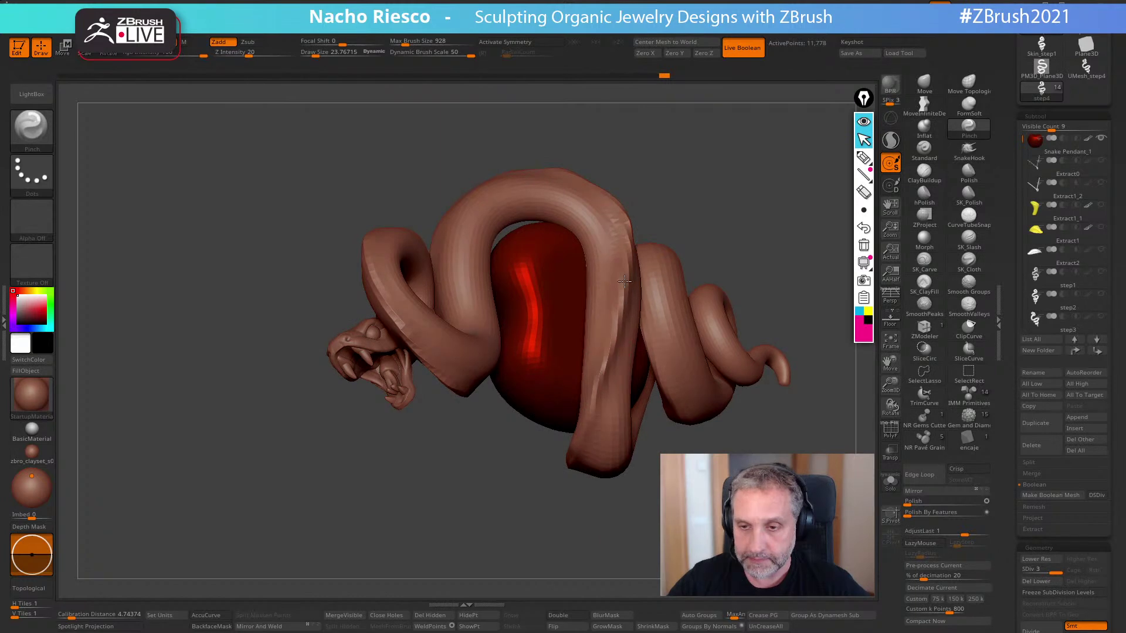
right_click_drag(613, 206, 637, 221)
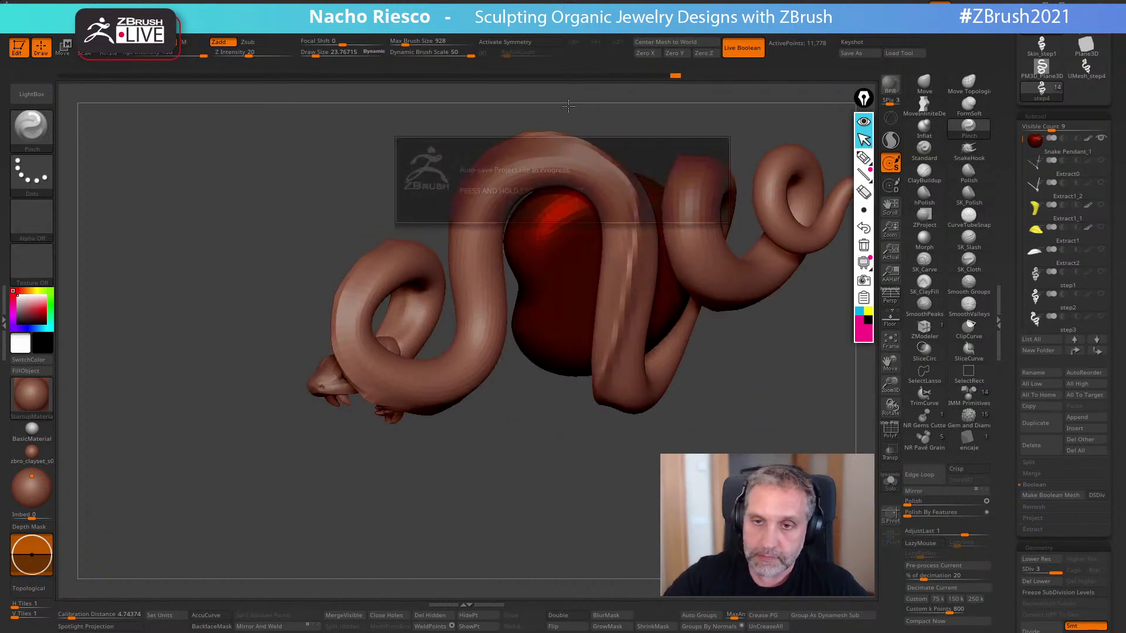
mouse_move(654, 460)
right_mouse_down()
mouse_move(651, 492)
mouse_move(602, 288)
right_mouse_up()
right_click_drag(495, 278, 528, 328)
left_click_drag(610, 282, 561, 281)
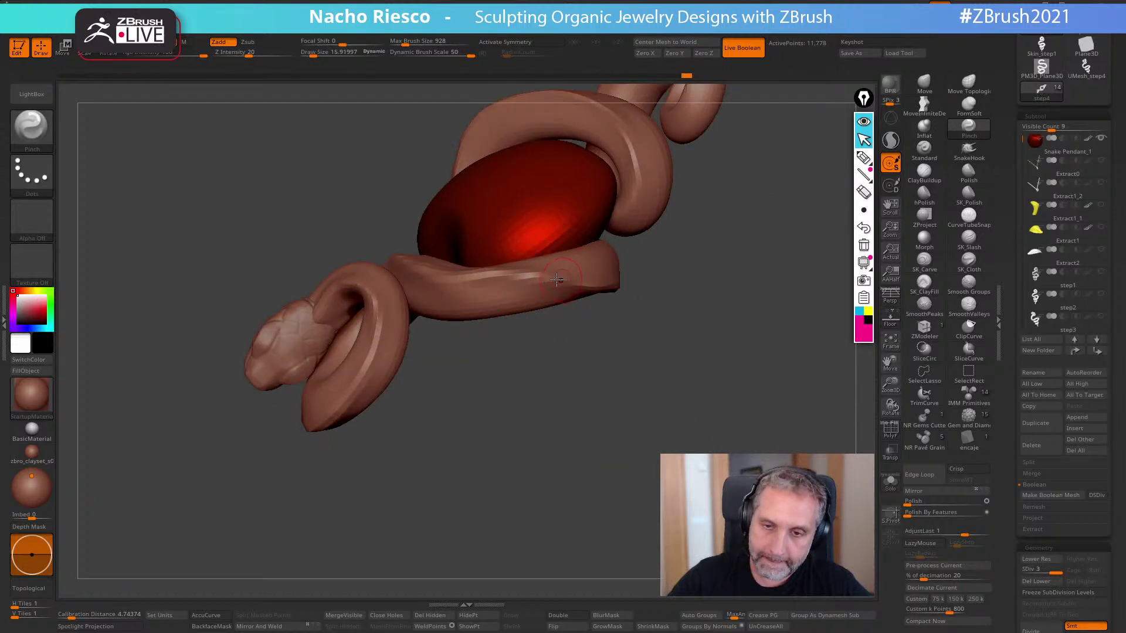
mouse_move(573, 295)
right_mouse_down()
mouse_move(631, 385)
mouse_move(761, 284)
right_mouse_up()
- Straighten the ridge line above the apple using Move Topological with a Draw Size of about 36
left_click(968, 84)
key("s")
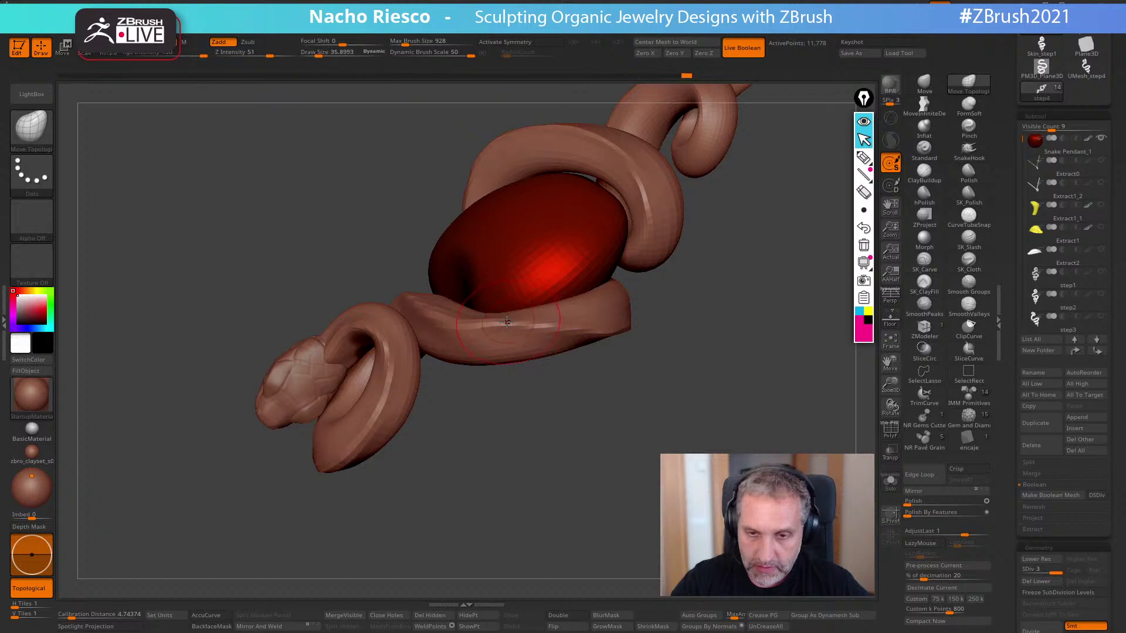
mouse_move(504, 326)
left_mouse_down()
mouse_move(563, 336)
mouse_move(496, 304)
mouse_move(480, 328)
left_mouse_up()
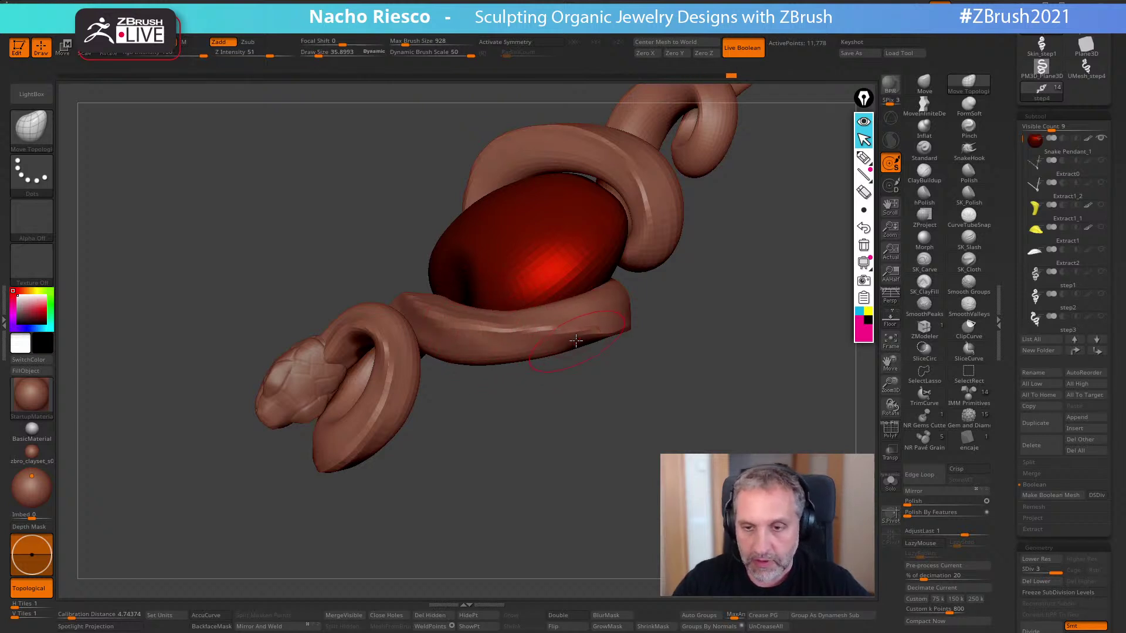
mouse_move(578, 402)
left_mouse_down()
mouse_move(588, 439)
mouse_move(837, 291)
left_mouse_up()
- Pinch the ridge along the body behind the head and around the upper loop with a Draw Size of about 16
left_click(969, 127)
key("s")
left_click_drag(443, 358, 438, 358)
left_click_drag(384, 287, 361, 202)
key("s")
left_click_drag(427, 339, 431, 338)
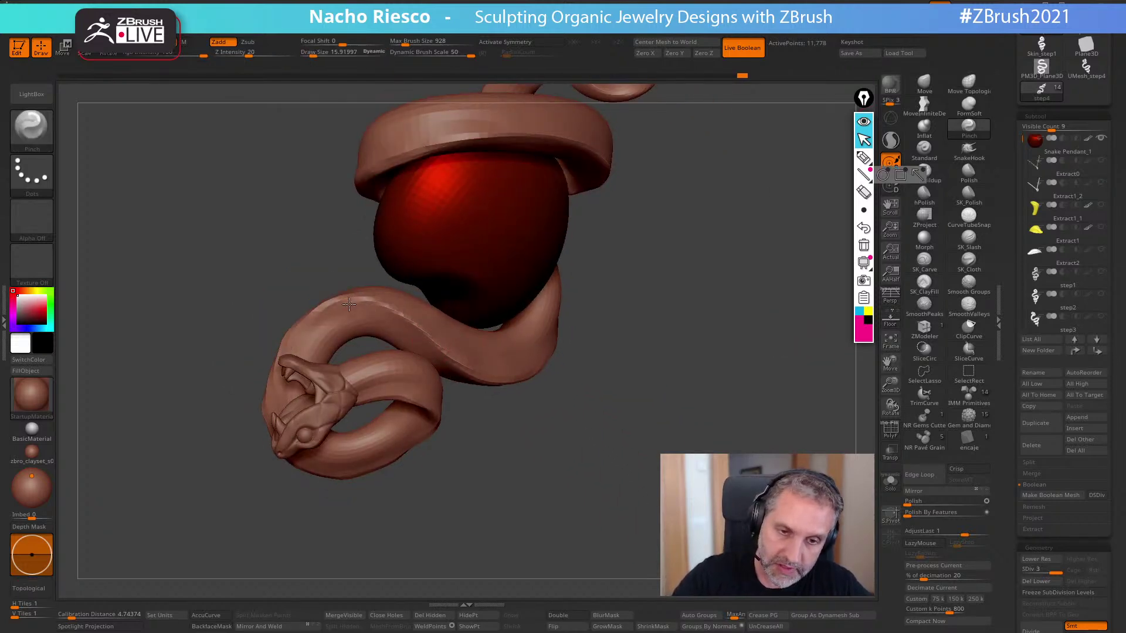
left_click_drag(328, 319, 325, 311)
left_click_drag(256, 407, 459, 316)
left_click_drag(385, 427, 430, 289)
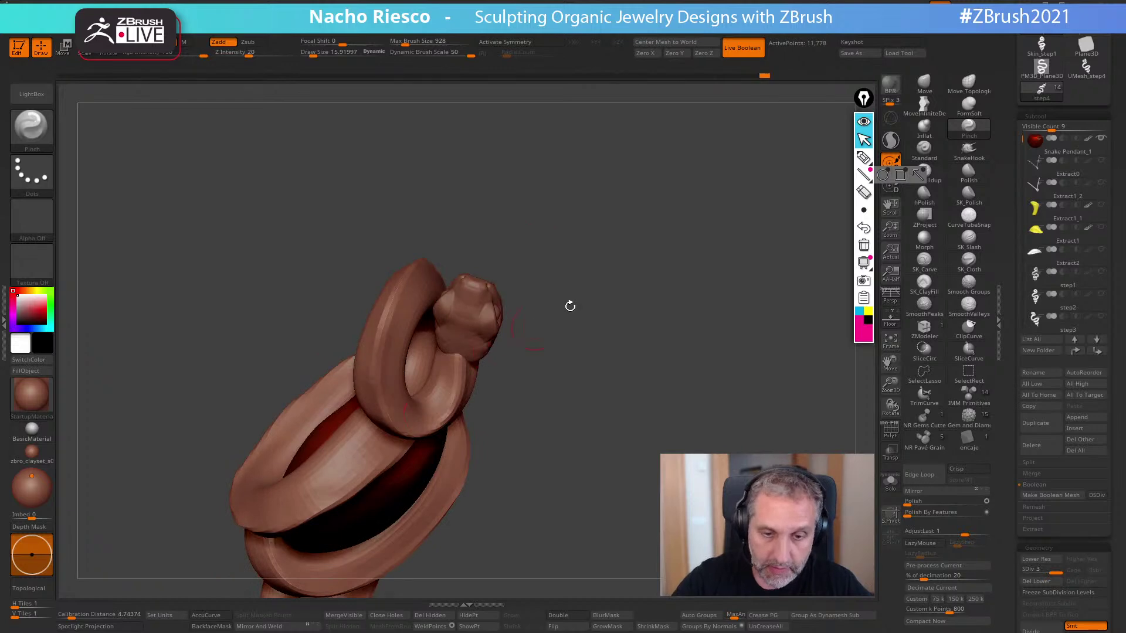
- Turn on PolyFrame to inspect the edge flow along the upper loop's ridge, then turn it off
left_click_drag(533, 322, 565, 264)
left_click_drag(603, 382, 713, 309)
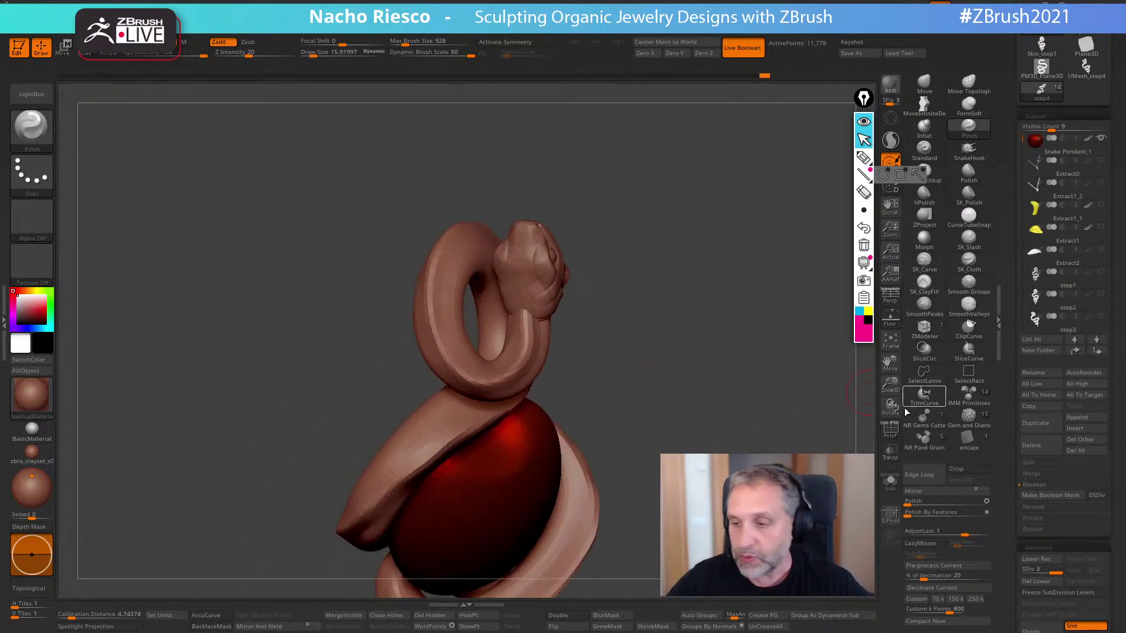
left_click(891, 430)
left_click_drag(774, 445, 771, 468, "alt")
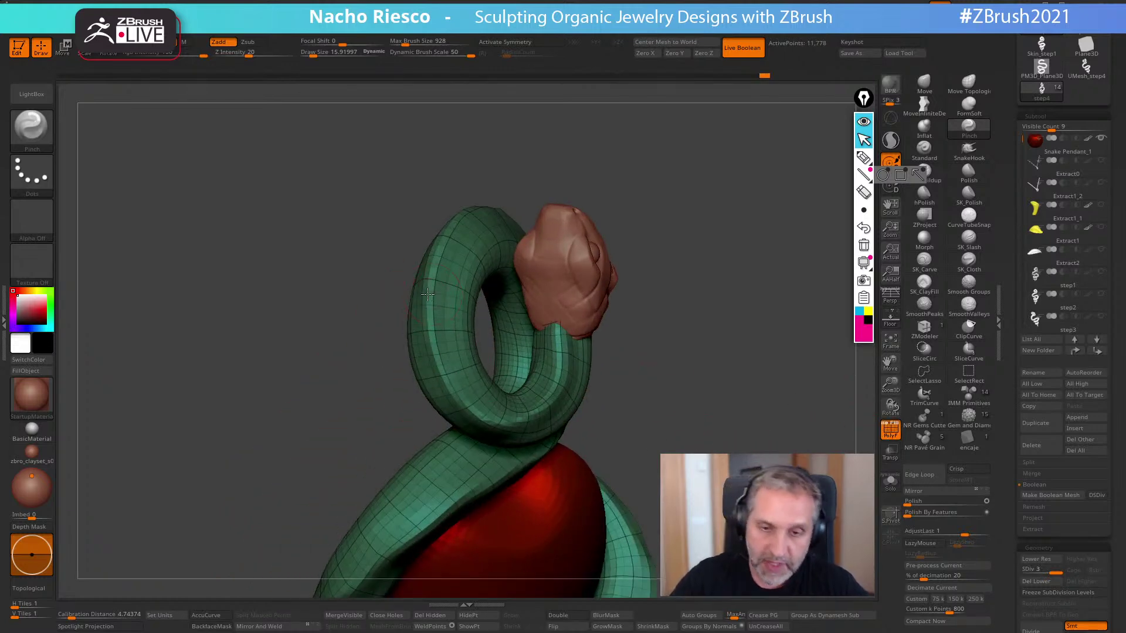
mouse_move(528, 404)
left_mouse_down()
mouse_move(504, 417)
mouse_move(519, 422)
left_mouse_up()
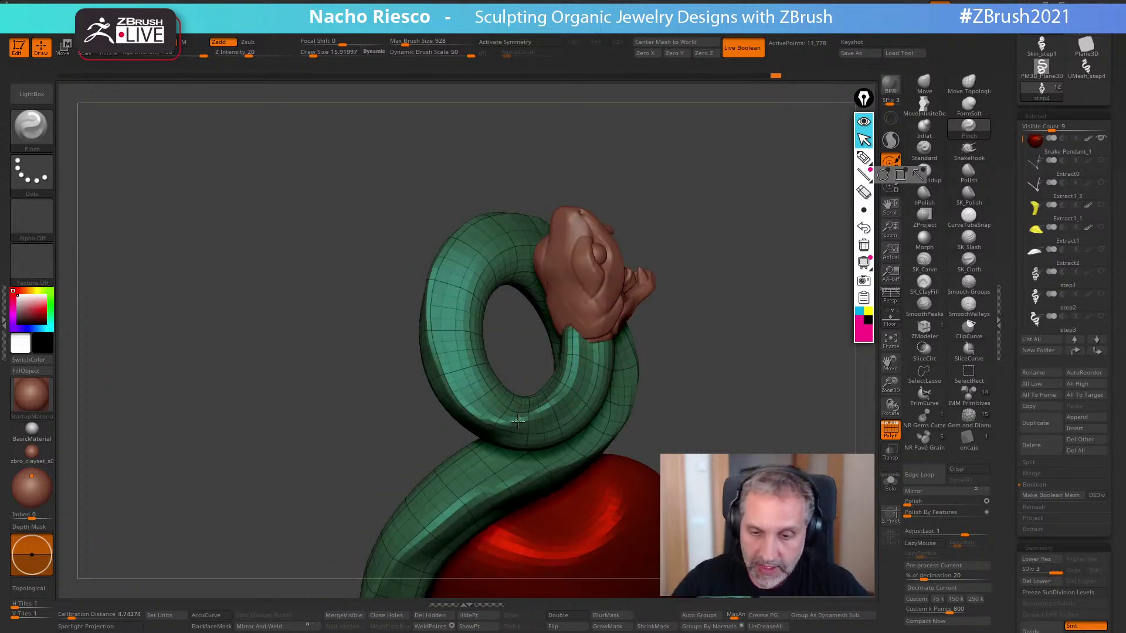
mouse_move(638, 161)
left_mouse_down()
mouse_move(729, 271)
mouse_move(755, 389)
mouse_move(722, 424)
left_mouse_up()
left_click(889, 434)
- Pinch the ridge along the coil above the apple and down its outer bend with a Draw Size of about 26
left_click_drag(385, 413, 405, 391)
left_click_drag(349, 441, 483, 373)
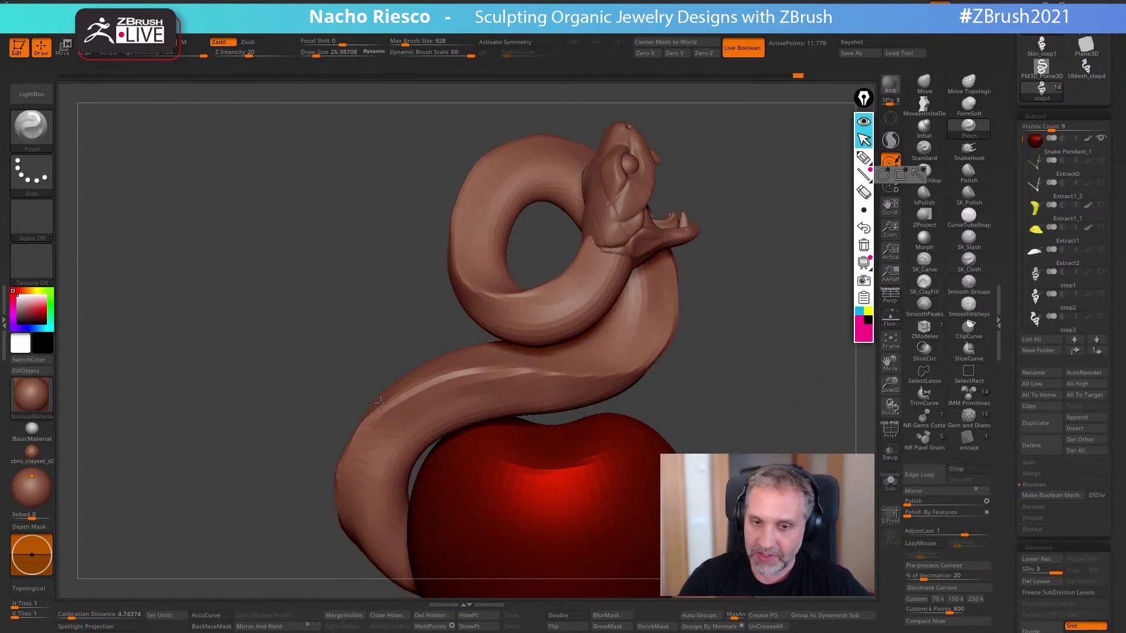
left_click_drag(333, 466, 351, 522)
mouse_move(741, 413)
left_mouse_down()
mouse_move(363, 504)
mouse_move(315, 541)
mouse_move(743, 416)
left_mouse_up()
mouse_move(781, 380)
left_mouse_down("alt")
mouse_move(789, 270)
mouse_move(778, 268)
left_mouse_up("alt")
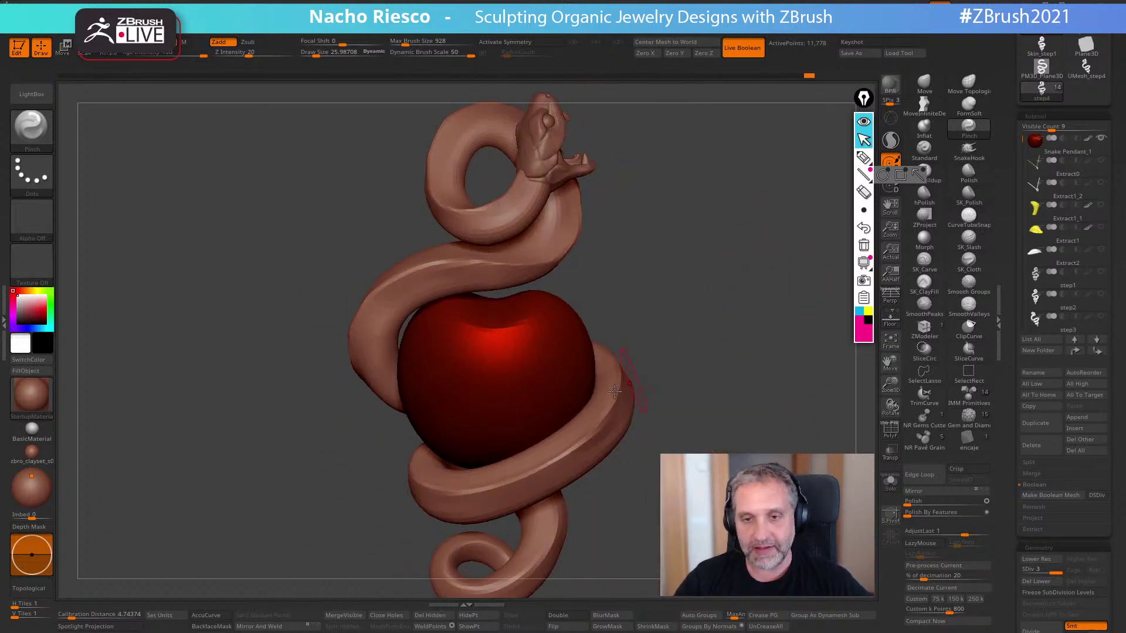
- Adjust the coil beside the apple's lower edge with Move Topological at a Draw Size of about 41
mouse_move(590, 429)
left_mouse_down()
mouse_move(657, 390)
mouse_move(746, 372)
mouse_move(721, 434)
mouse_move(740, 359)
left_mouse_up()
left_click(969, 85)
key("s")
mouse_move(584, 383)
left_mouse_down()
mouse_move(646, 339)
mouse_move(687, 343)
left_mouse_up()
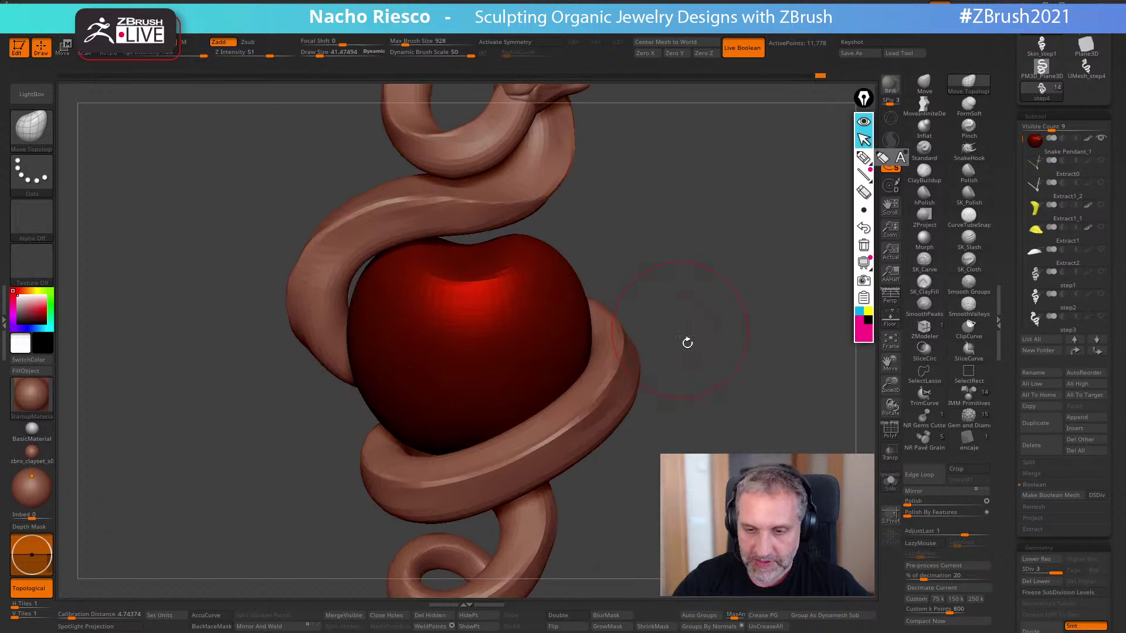
- Annotate the lower coil's edges and the ridge's intended path with cyan lines and an arrow, and clear the annotation
left_click(861, 313)
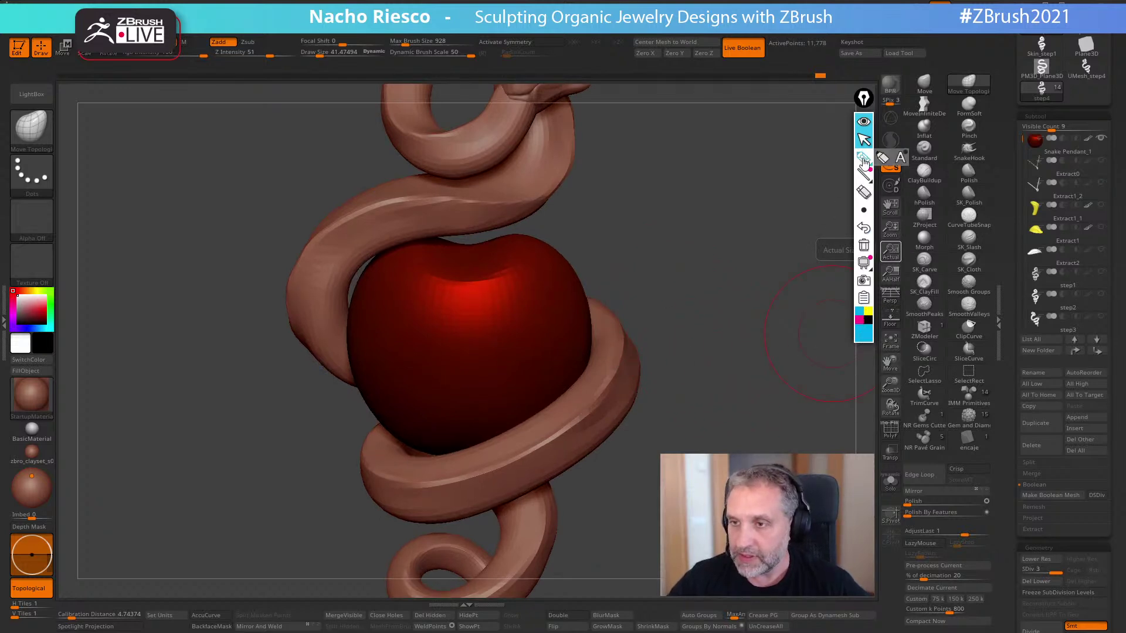
left_click(863, 158)
left_click_drag(531, 455, 618, 361)
left_click_drag(512, 434, 590, 355)
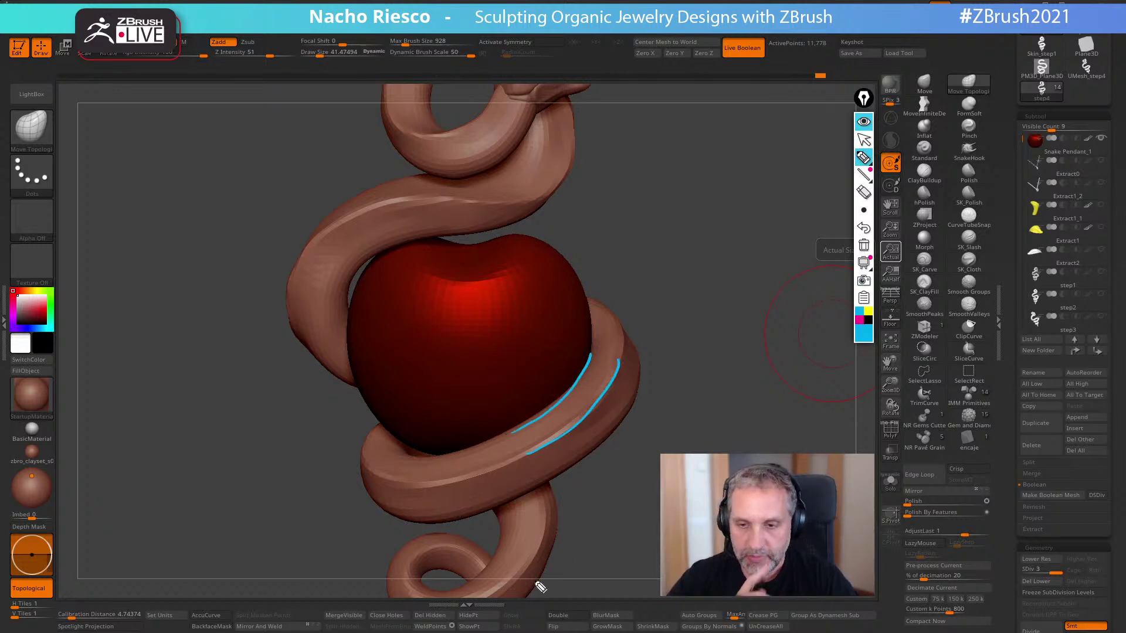
mouse_move(575, 434)
left_mouse_down()
mouse_move(609, 388)
mouse_move(612, 356)
mouse_move(590, 305)
left_mouse_up()
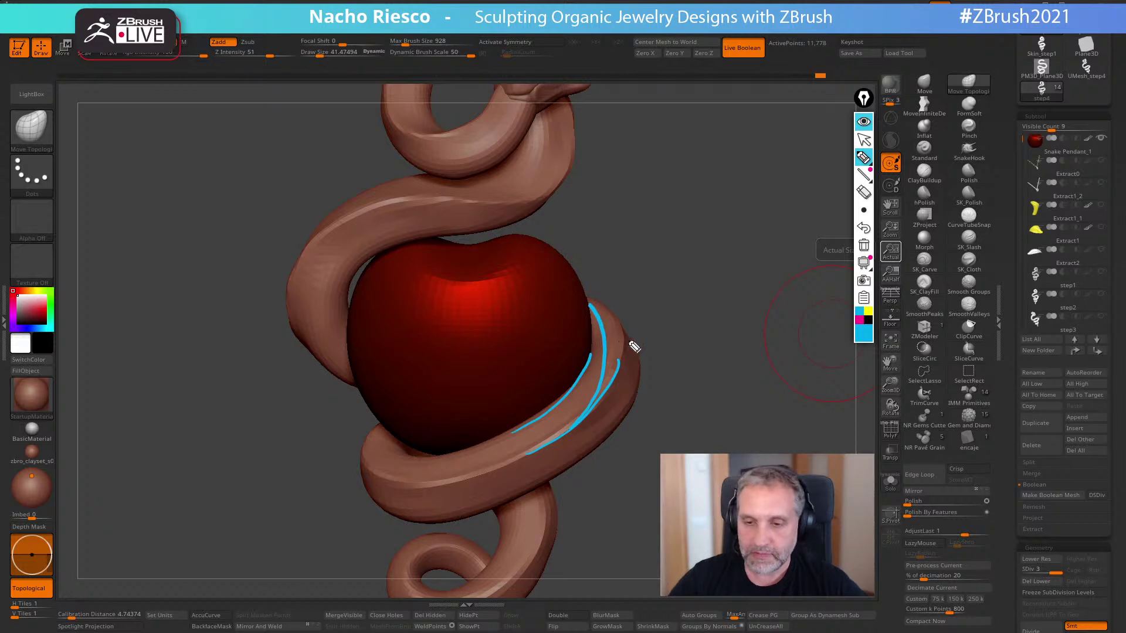
left_click_drag(621, 350, 614, 352)
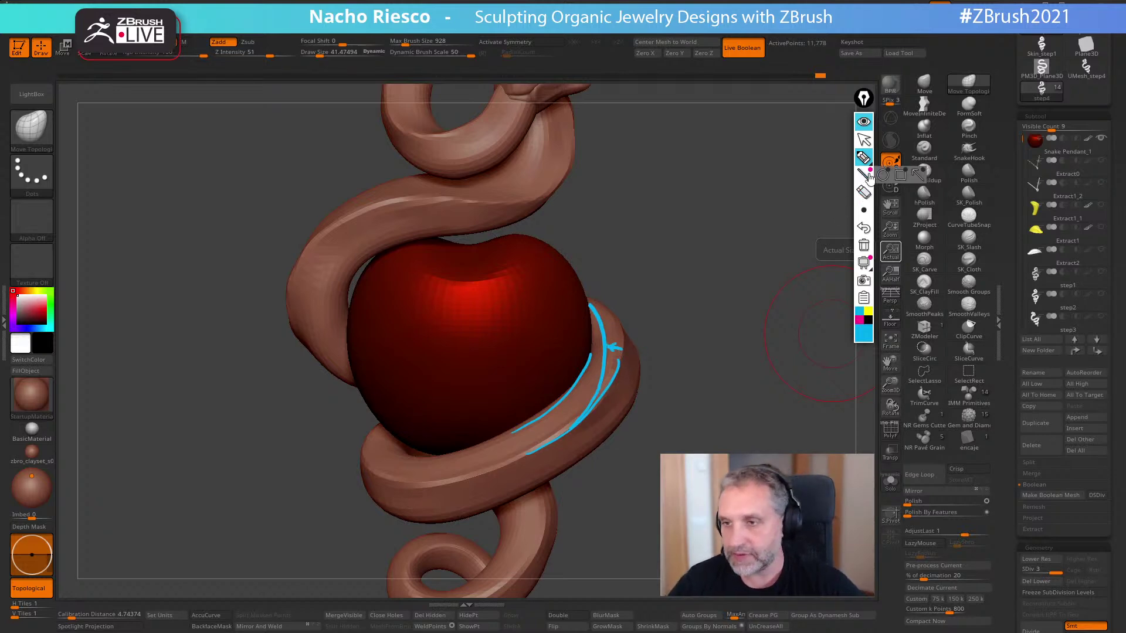
left_click(864, 245)
left_click(863, 141)
- Flatten the faces of the coil around the apple's lower side with hPolish at a Draw Size of about 28
mouse_move(706, 364)
left_mouse_down()
mouse_move(713, 389)
mouse_move(653, 460)
left_mouse_up()
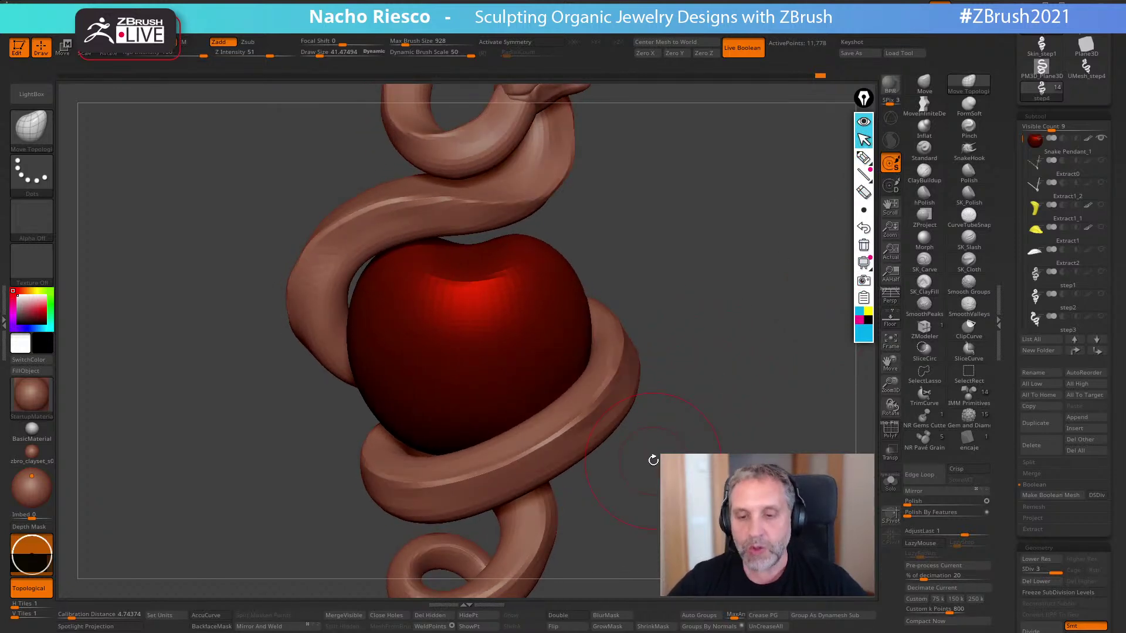
mouse_move(694, 445)
left_mouse_down()
mouse_move(683, 465)
mouse_move(692, 505)
mouse_move(824, 285)
left_mouse_up()
left_click(924, 197)
left_click_drag(733, 264, 674, 352)
key("s")
mouse_move(578, 391)
left_mouse_down()
mouse_move(599, 343)
mouse_move(550, 437)
left_mouse_up()
mouse_move(669, 328)
left_mouse_down()
mouse_move(689, 312)
mouse_move(545, 352)
left_mouse_up()
mouse_move(634, 380)
left_mouse_down()
mouse_move(607, 337)
mouse_move(621, 296)
mouse_move(637, 267)
mouse_move(691, 265)
mouse_move(534, 454)
left_mouse_up()
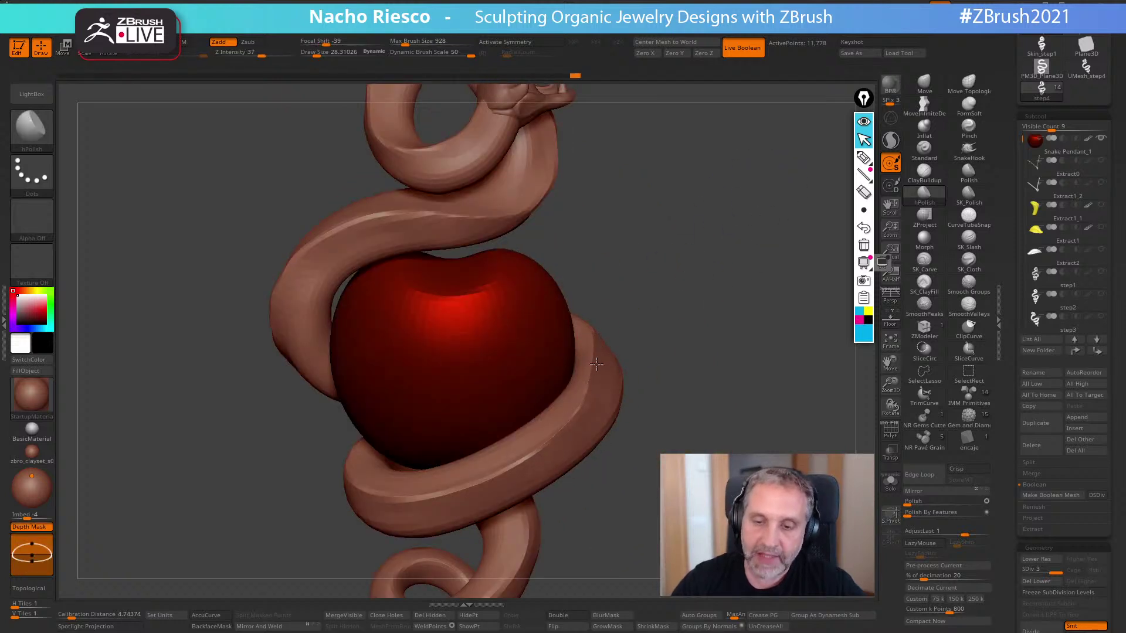
- Polish the coil's outer bend beside the apple and continue along the front band beneath it
mouse_move(621, 351)
left_mouse_down()
mouse_move(614, 311)
mouse_move(629, 240)
left_mouse_up()
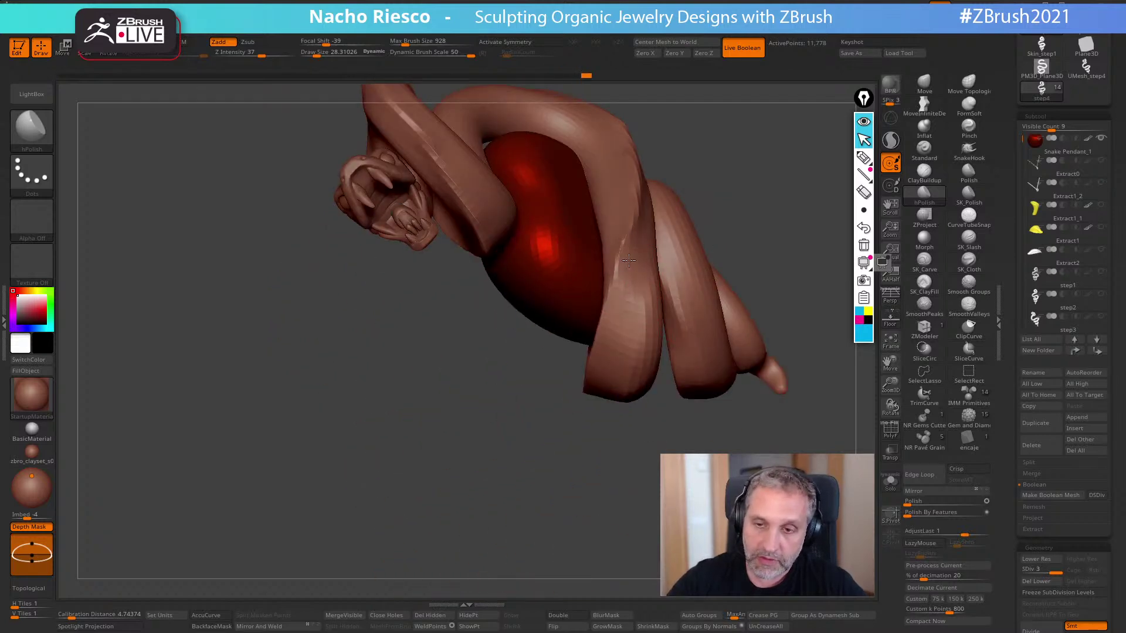
left_click_drag(726, 222, 720, 269, "shift")
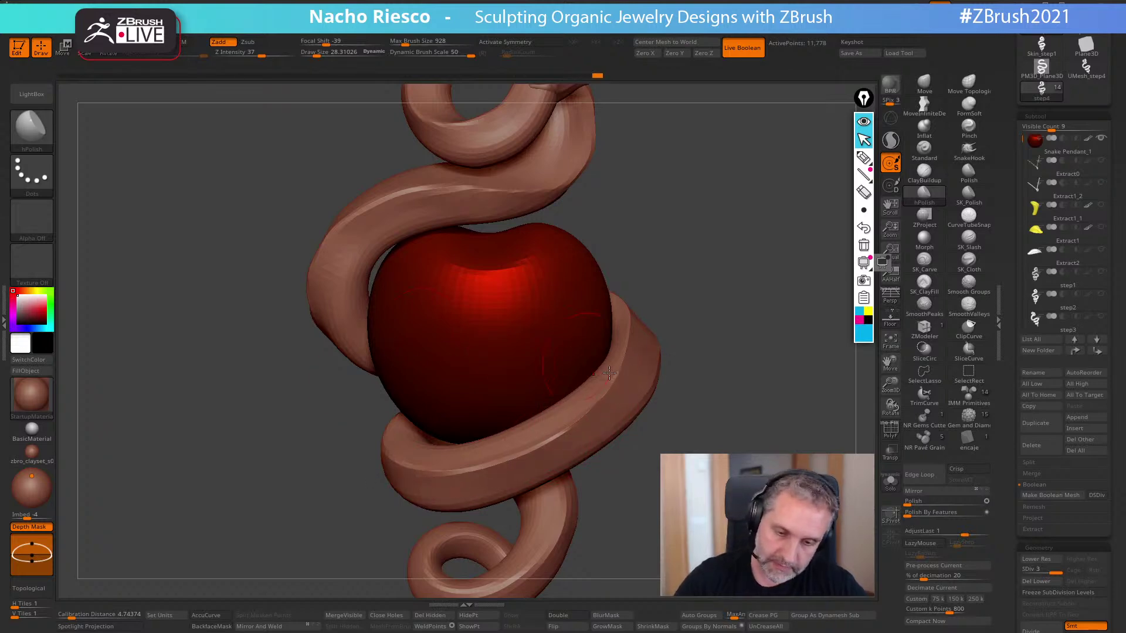
left_click_drag(570, 354, 551, 466)
left_click_drag(659, 461, 621, 462, "shift")
left_click_drag(514, 470, 464, 484)
- Polish the flat faces beside the ridge where the coil wraps the side and back of the apple
mouse_move(716, 342)
left_mouse_down("alt")
mouse_move(728, 335)
mouse_move(573, 393)
left_mouse_up("alt")
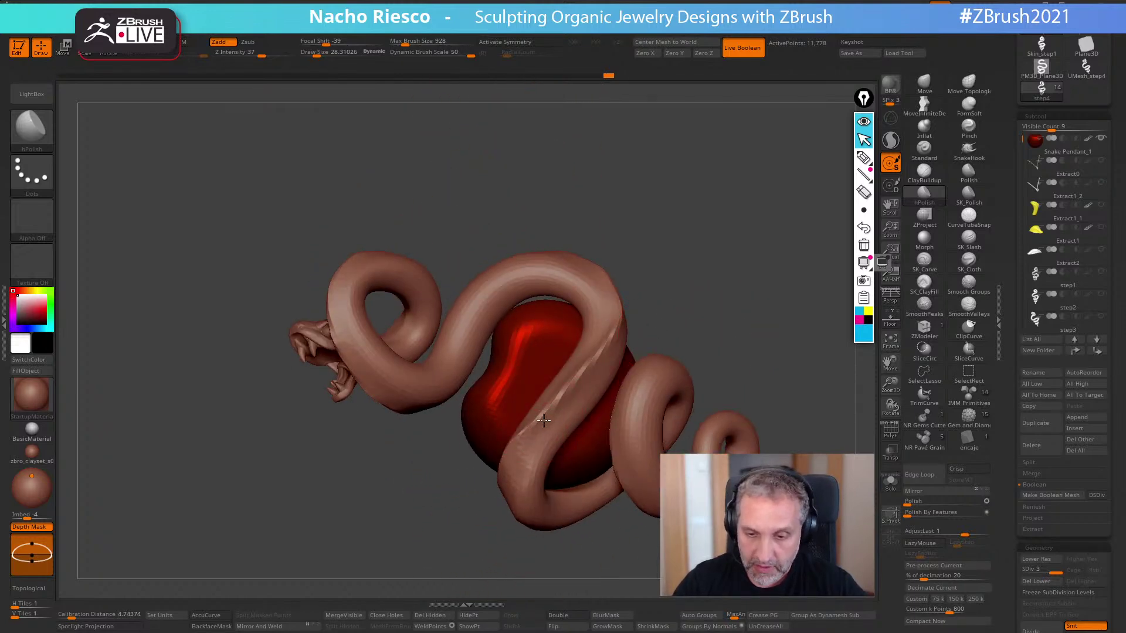
mouse_move(621, 338)
left_mouse_down()
mouse_move(582, 382)
mouse_move(592, 305)
left_mouse_up()
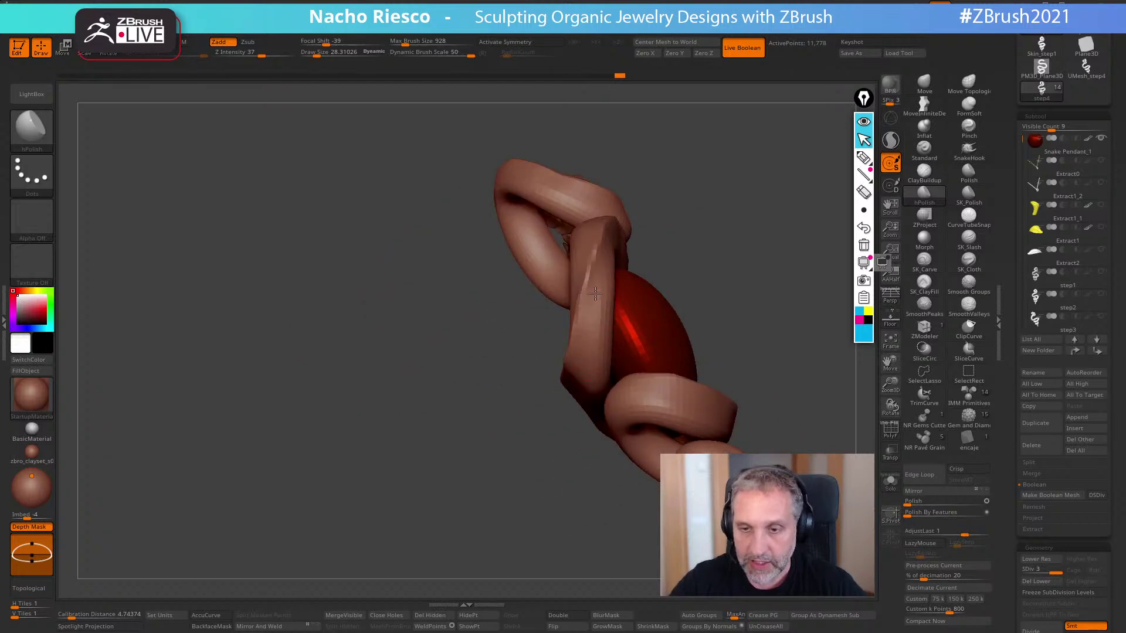
left_click_drag(569, 400, 777, 206)
mouse_move(721, 294)
left_mouse_down()
mouse_move(731, 221)
mouse_move(575, 298)
mouse_move(706, 305)
mouse_move(526, 407)
mouse_move(554, 353)
left_mouse_up()
mouse_move(696, 288)
left_mouse_down()
mouse_move(704, 315)
mouse_move(699, 298)
mouse_move(600, 361)
mouse_move(672, 353)
mouse_move(635, 356)
left_mouse_up()
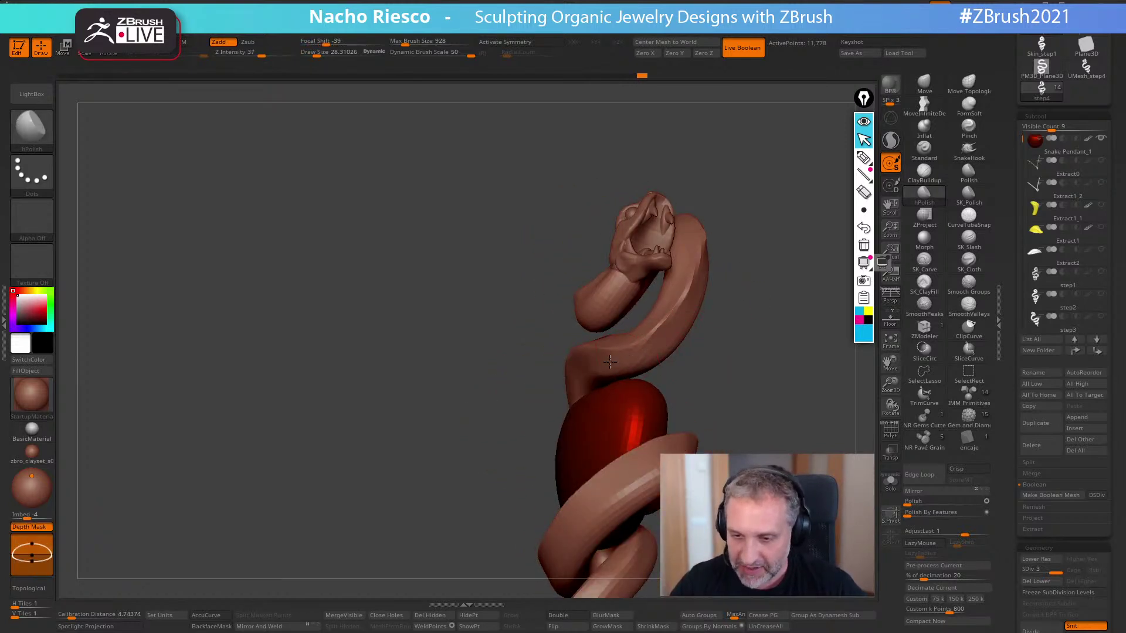
- Smooth and polish the stretch of body behind the snake's open mouth, between the head and the apple
left_click_drag(693, 288, 674, 306)
mouse_move(698, 220)
left_mouse_down()
mouse_move(739, 240)
mouse_move(684, 244)
mouse_move(599, 294)
mouse_move(745, 284)
left_mouse_up()
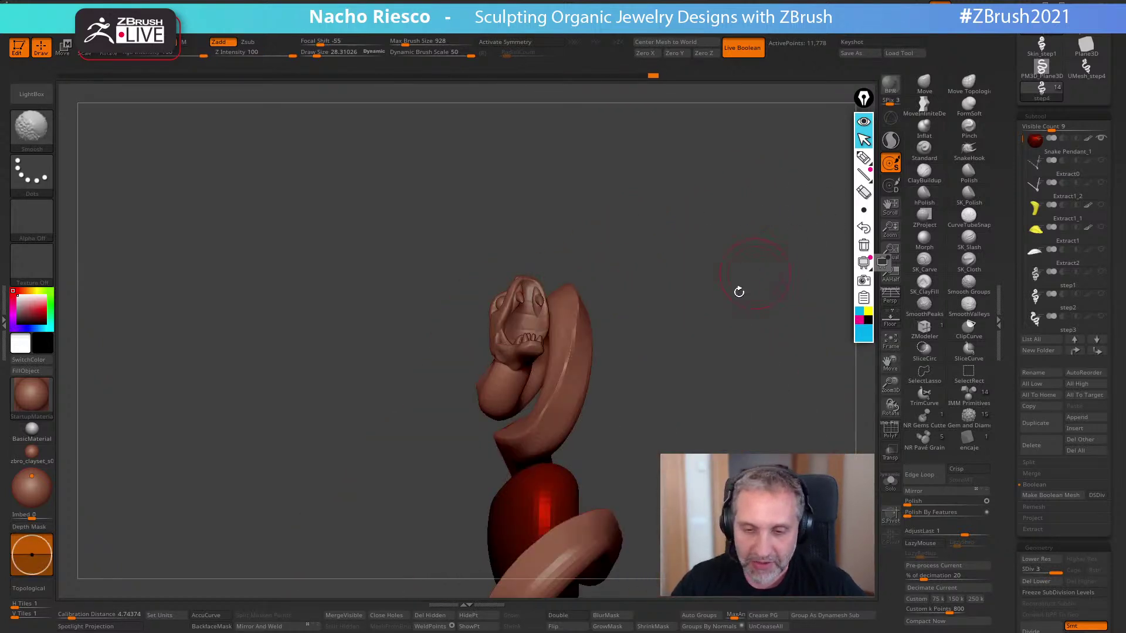
left_click_drag(645, 317, 617, 355)
left_click_drag(631, 258, 538, 356)
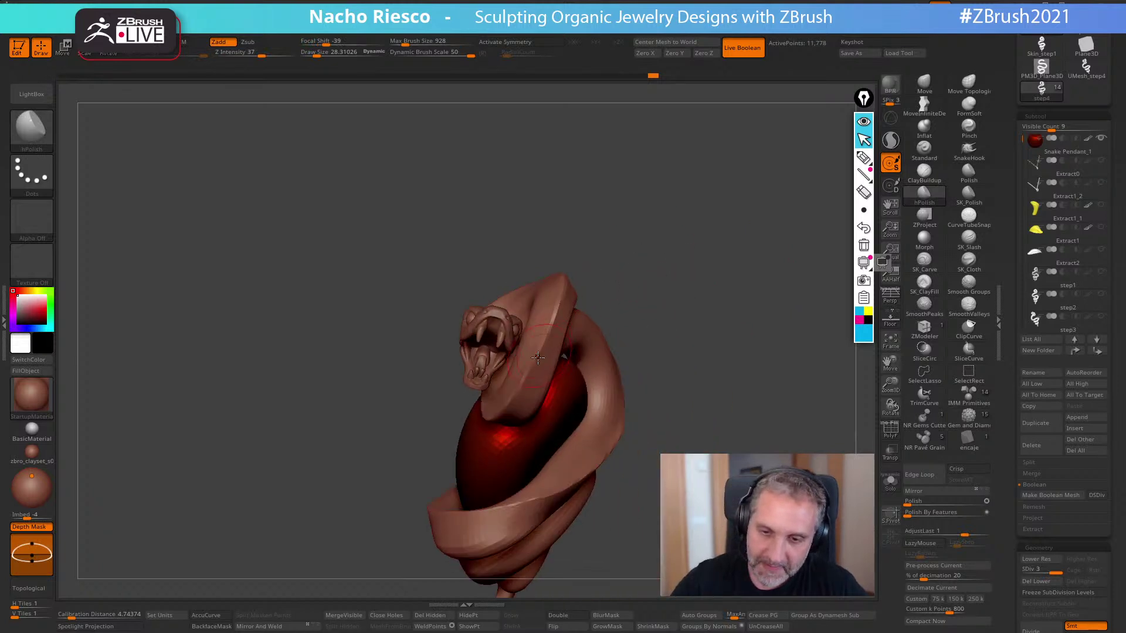
mouse_move(619, 259)
left_mouse_down()
mouse_move(550, 324)
mouse_move(530, 395)
mouse_move(544, 323)
mouse_move(598, 387)
mouse_move(653, 331)
left_mouse_up()
mouse_move(702, 365)
left_mouse_down()
mouse_move(741, 432)
mouse_move(786, 218)
left_mouse_up()
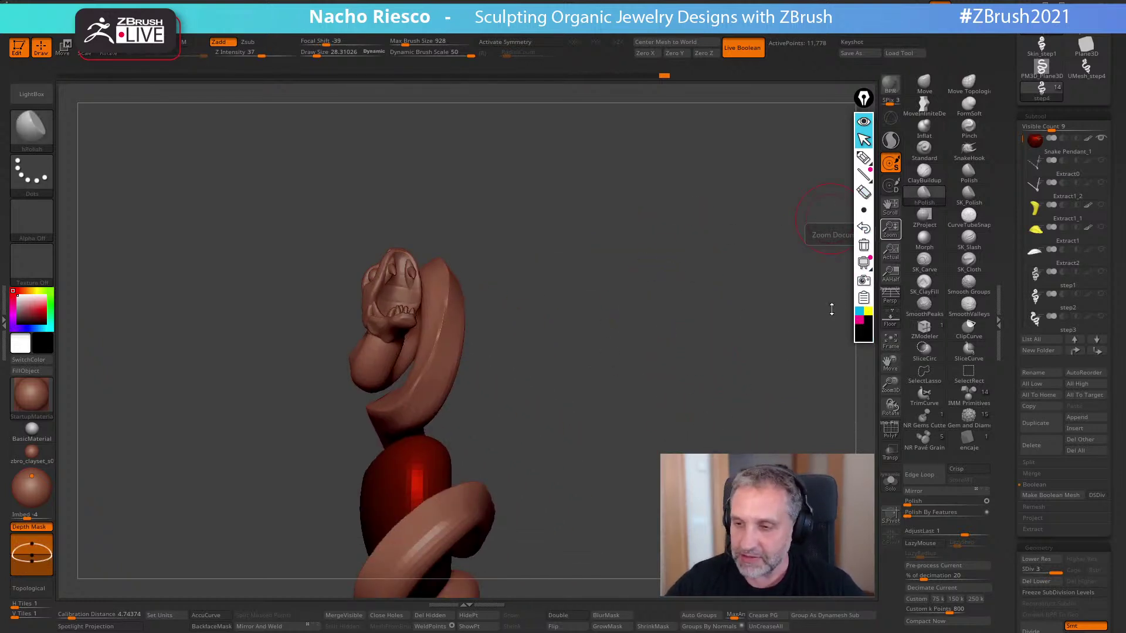
- Annotate a black knife-shaped outline with a side stroke beside the snake, and clear the drawing
left_click(863, 157)
mouse_move(646, 419)
left_mouse_down()
mouse_move(634, 387)
mouse_move(670, 197)
mouse_move(688, 395)
mouse_move(671, 397)
mouse_move(671, 428)
mouse_move(648, 431)
mouse_move(650, 516)
mouse_move(664, 447)
left_mouse_up()
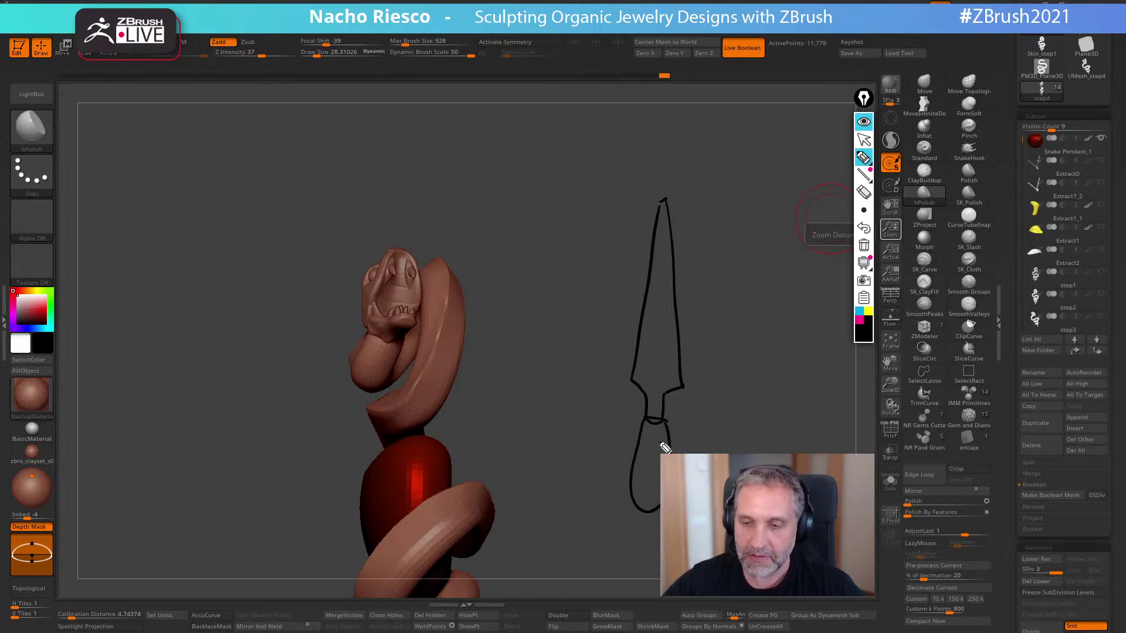
left_click_drag(699, 358, 707, 247)
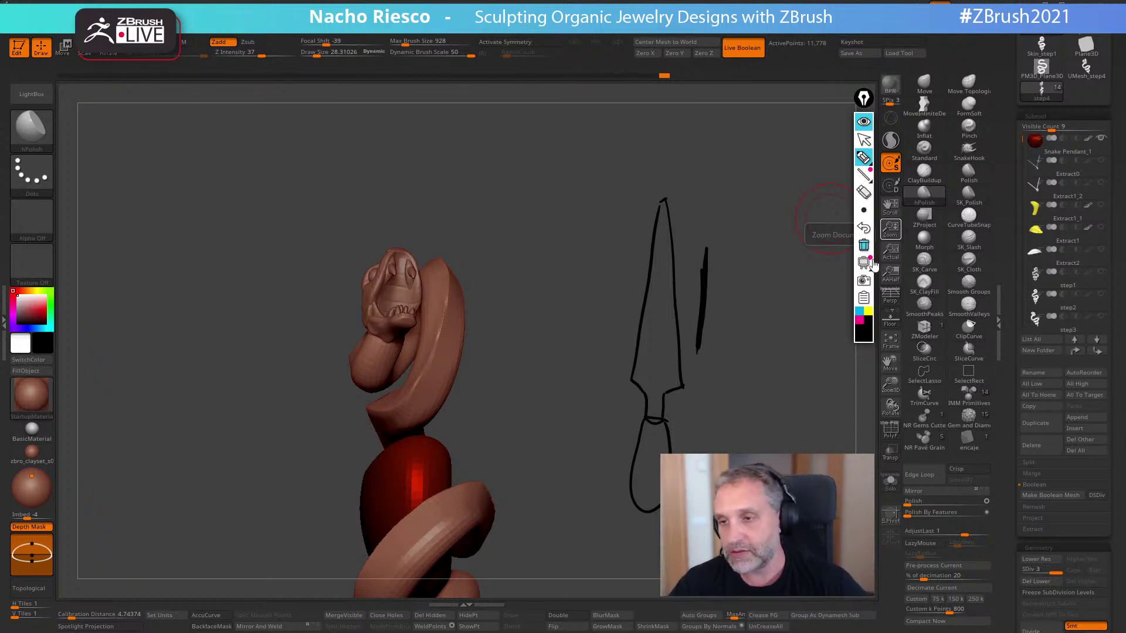
left_click(863, 245)
left_click(863, 141)
- Polish the coil crossing above the apple and down its outer bend
mouse_move(681, 356)
left_mouse_down()
mouse_move(711, 372)
mouse_move(696, 445)
mouse_move(651, 392)
left_mouse_up()
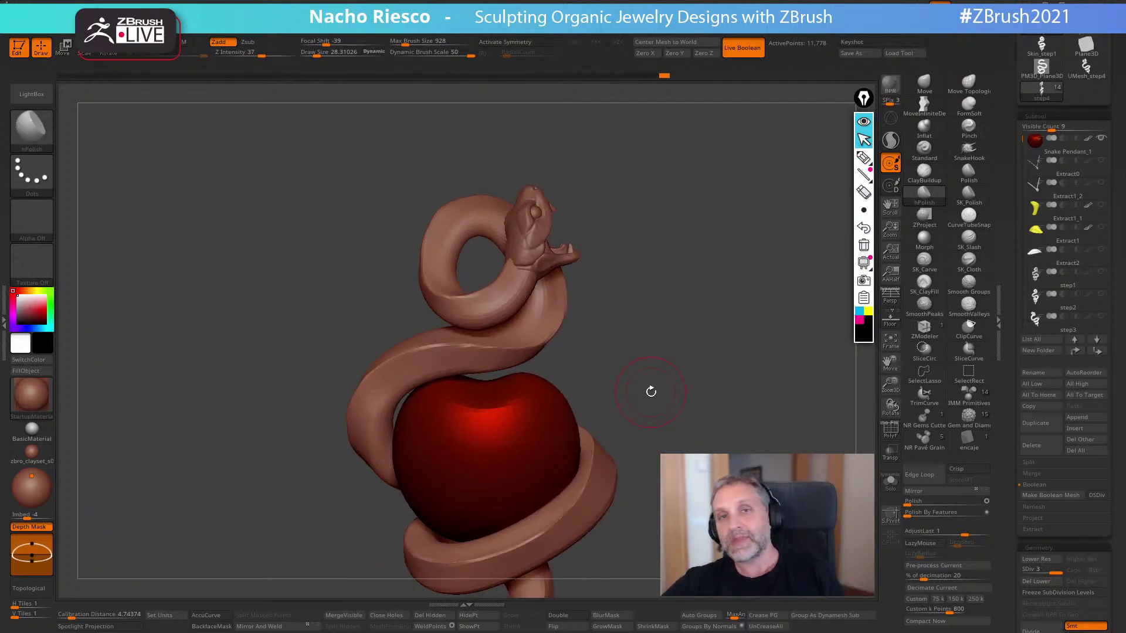
mouse_move(681, 423)
left_mouse_down()
mouse_move(731, 415)
mouse_move(683, 421)
mouse_move(713, 400)
left_mouse_up()
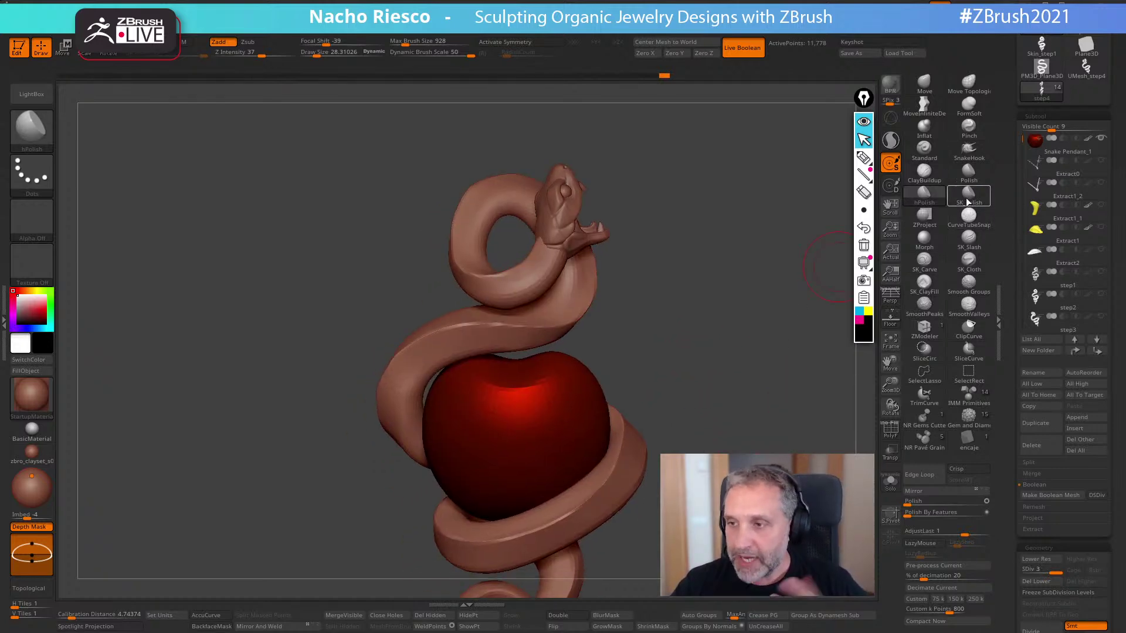
left_click_drag(681, 351, 672, 352)
left_click_drag(551, 326, 496, 367)
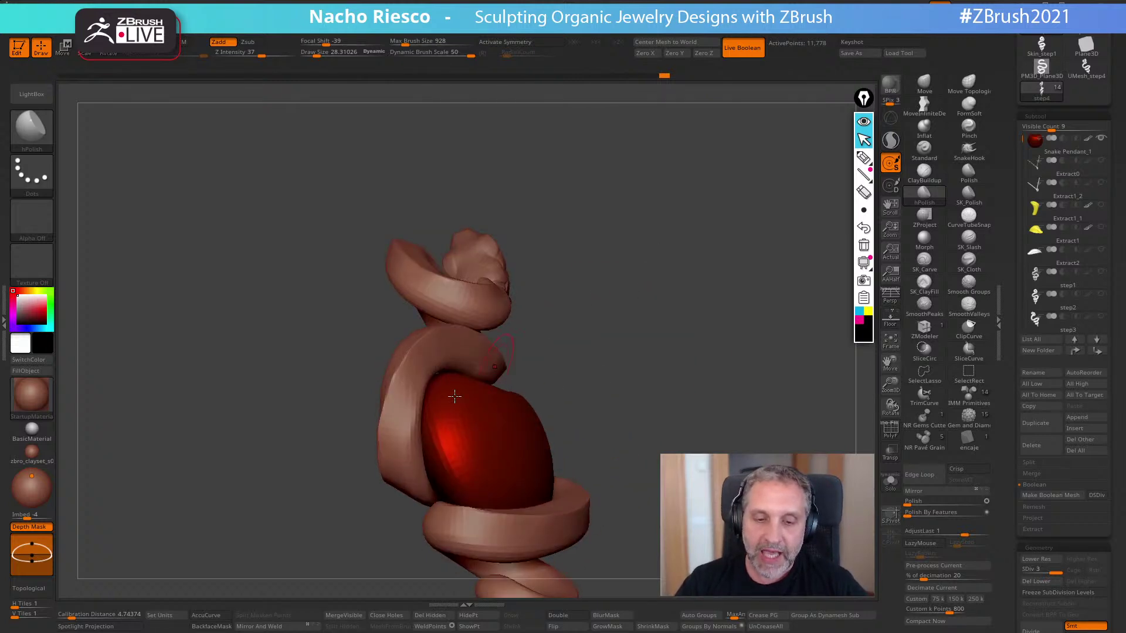
left_click_drag(406, 485, 493, 384)
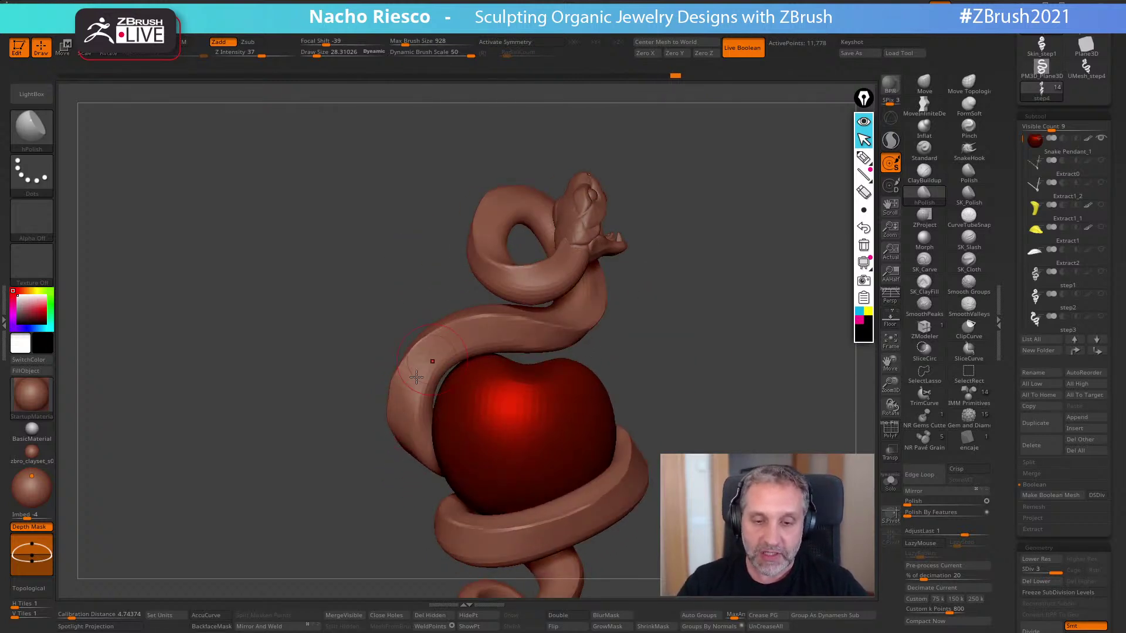
- Polish the coils beneath the apple and the tail loop from the side and back
left_click_drag(658, 350, 697, 342)
left_click_drag(715, 320, 536, 533)
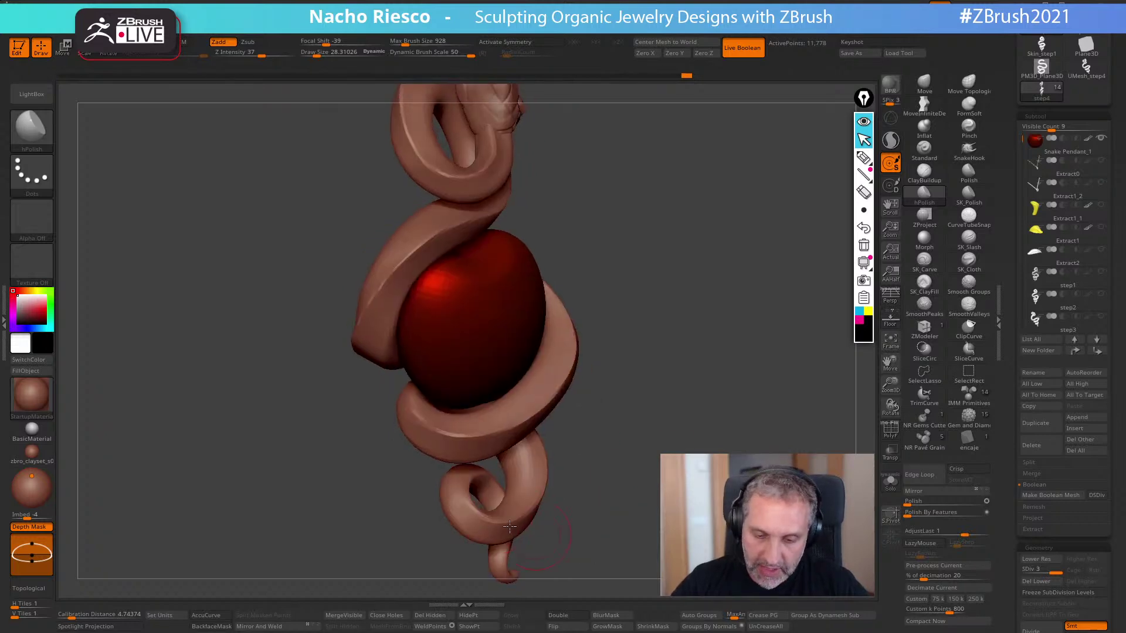
left_click_drag(463, 535, 454, 392)
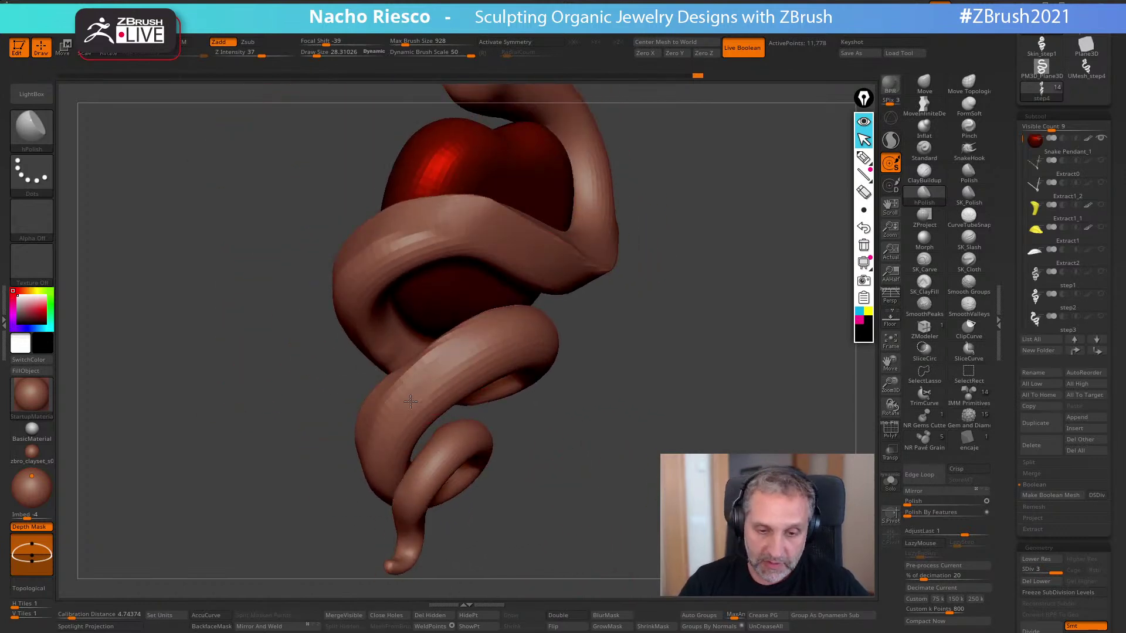
mouse_move(610, 324)
left_mouse_down()
mouse_move(480, 352)
mouse_move(561, 323)
left_mouse_up()
mouse_move(497, 337)
left_mouse_down()
mouse_move(643, 338)
mouse_move(508, 335)
left_mouse_up()
- Polish the faces of the upper loop behind the head with a Draw Size of about 22
mouse_move(728, 330)
left_mouse_down()
mouse_move(761, 426)
mouse_move(558, 556)
mouse_move(651, 538)
mouse_move(649, 464)
mouse_move(635, 577)
mouse_move(656, 527)
mouse_move(645, 551)
left_mouse_up()
key("s")
left_click_drag(498, 387, 494, 387)
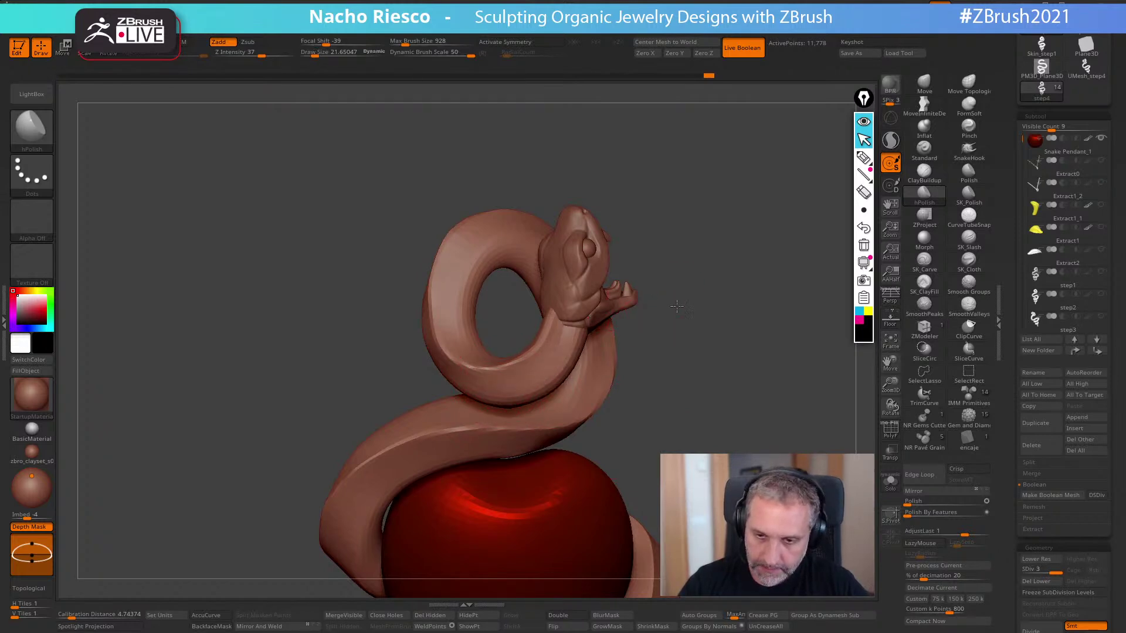
left_click_drag(672, 302, 457, 381)
left_click_drag(483, 187, 422, 305)
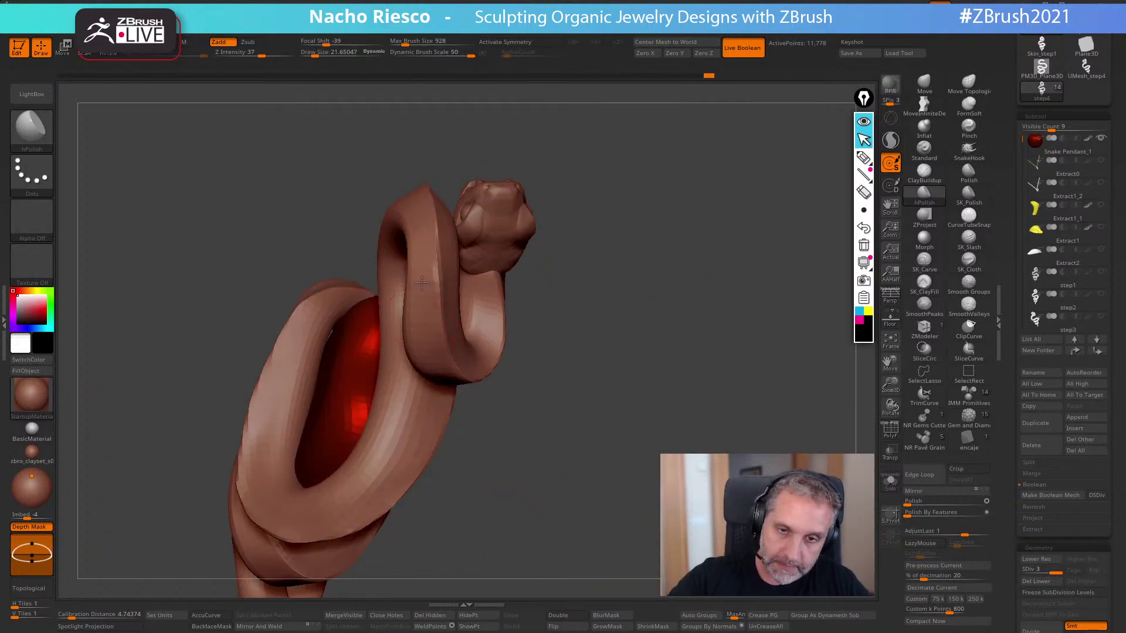
left_click_drag(422, 209, 500, 234)
- Isolate the snake's body with Solo, polish the upper loop's outer and back faces, and show all parts again
left_click_drag(655, 168, 739, 328)
left_click(890, 481)
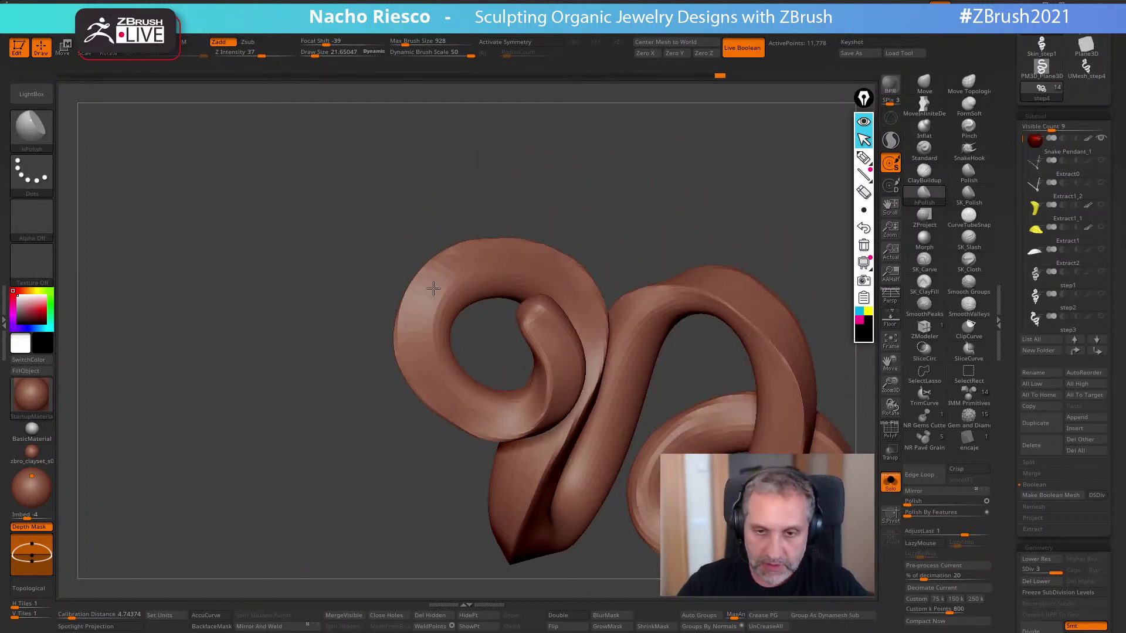
left_click_drag(565, 194, 461, 267)
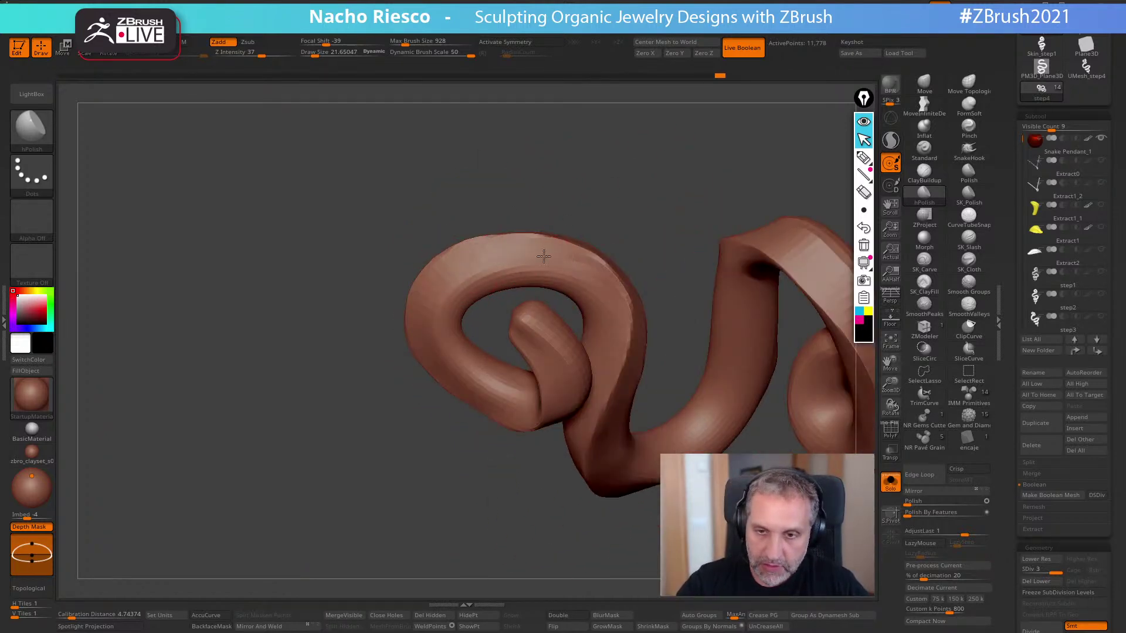
left_click_drag(557, 194, 541, 342)
mouse_move(596, 272)
left_mouse_down()
mouse_move(634, 262)
mouse_move(741, 329)
mouse_move(700, 339)
mouse_move(724, 294)
mouse_move(748, 446)
mouse_move(754, 387)
mouse_move(656, 516)
left_mouse_up()
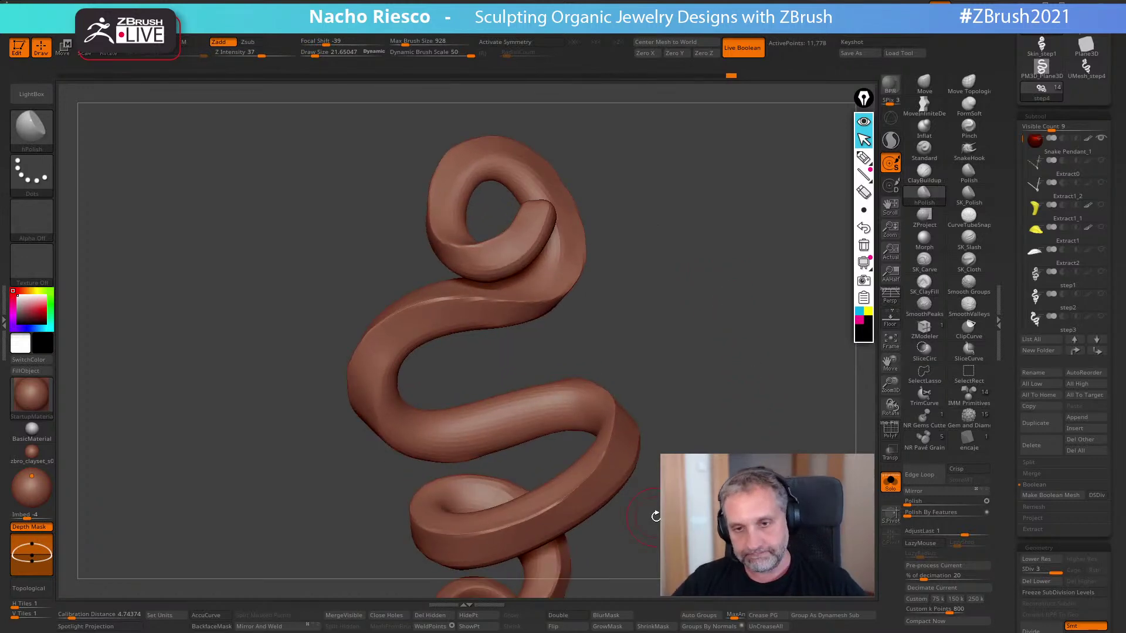
left_click(890, 484)
- Polish the tail coil just below the band around the apple
left_click_drag(746, 552, 750, 441, "alt")
left_click_drag(563, 469, 607, 457)
left_click_drag(671, 270, 789, 308, "alt")
- Annotate the tail coil with black ridge lines and cross strokes, and clear the annotation
left_click(864, 157)
mouse_move(864, 210)
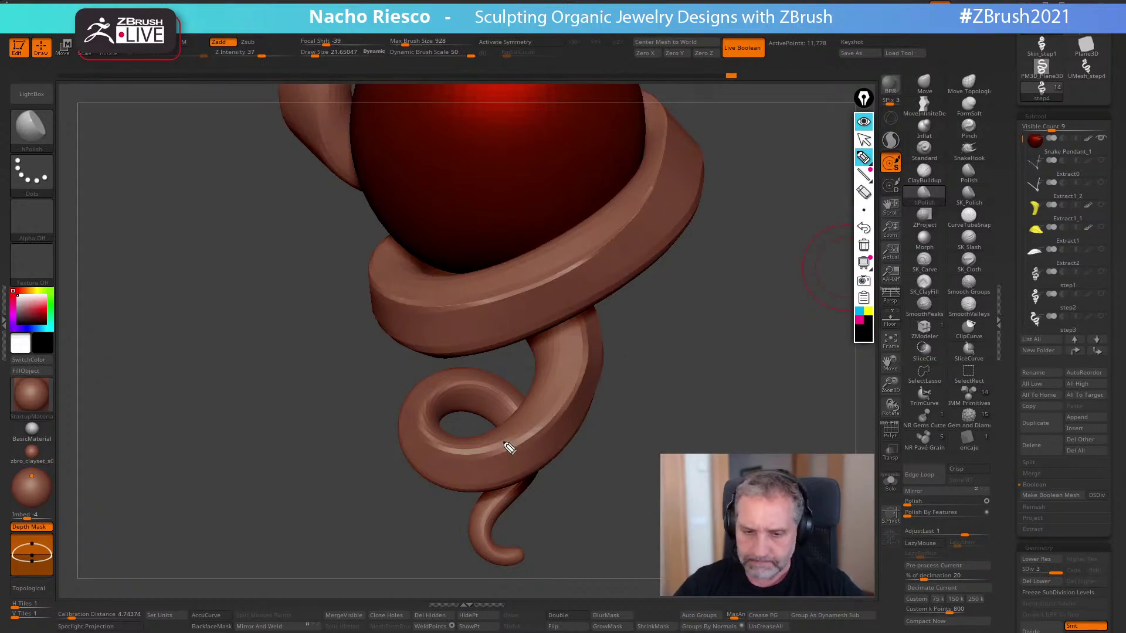
mouse_move(476, 455)
left_mouse_down()
mouse_move(548, 426)
mouse_move(565, 344)
left_mouse_up()
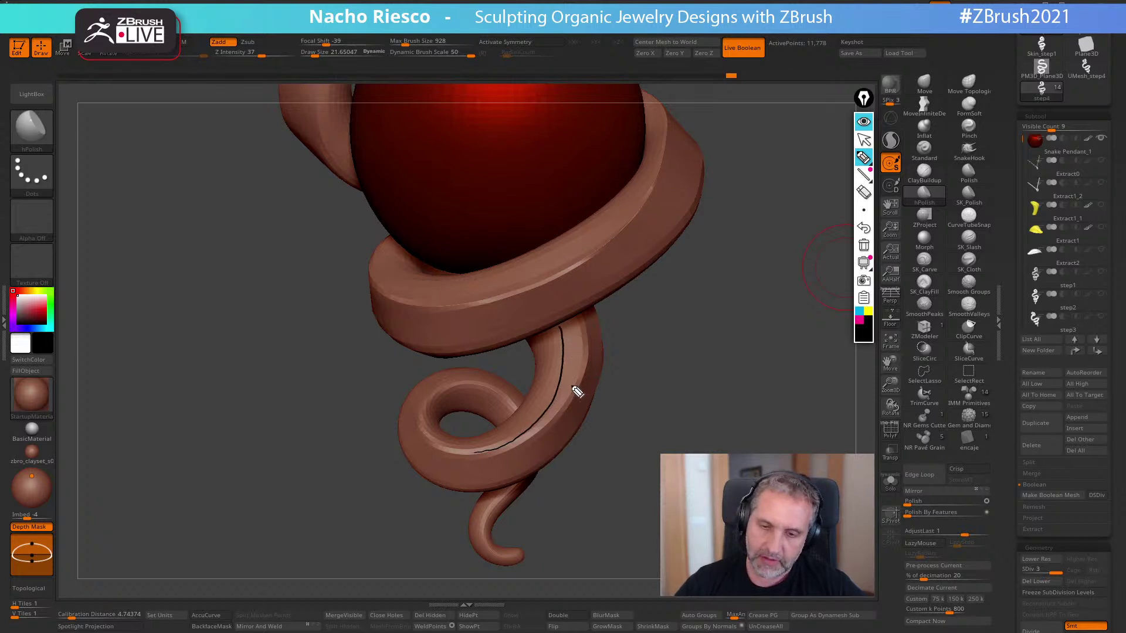
left_click_drag(574, 396, 581, 356)
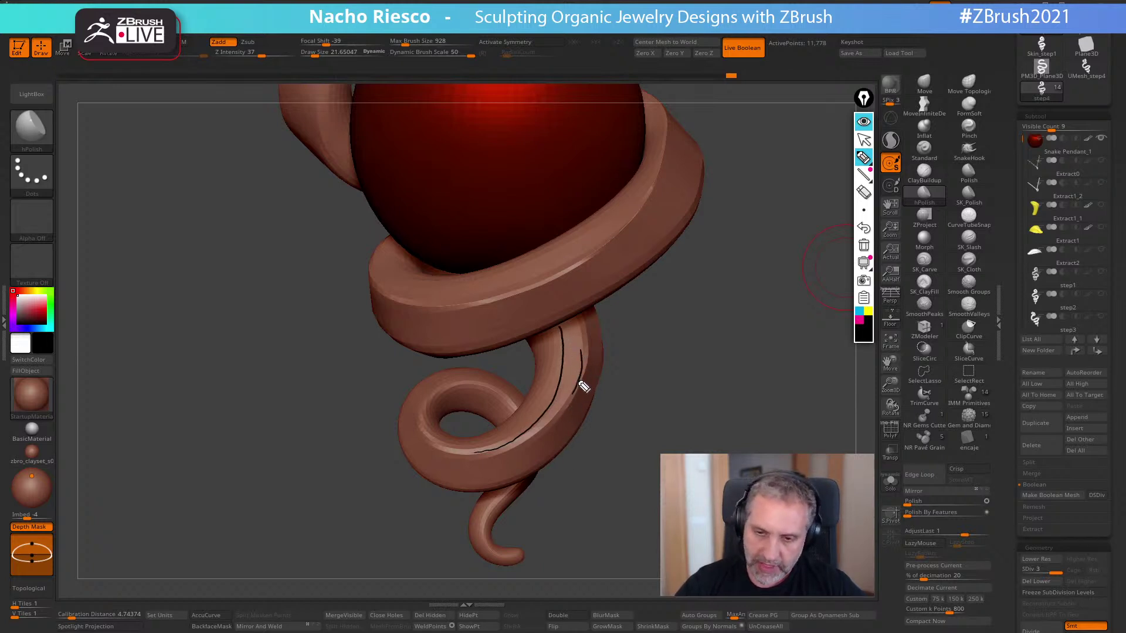
mouse_move(531, 430)
left_mouse_down()
mouse_move(543, 452)
mouse_move(569, 352)
left_mouse_up()
left_click_drag(595, 354, 555, 330)
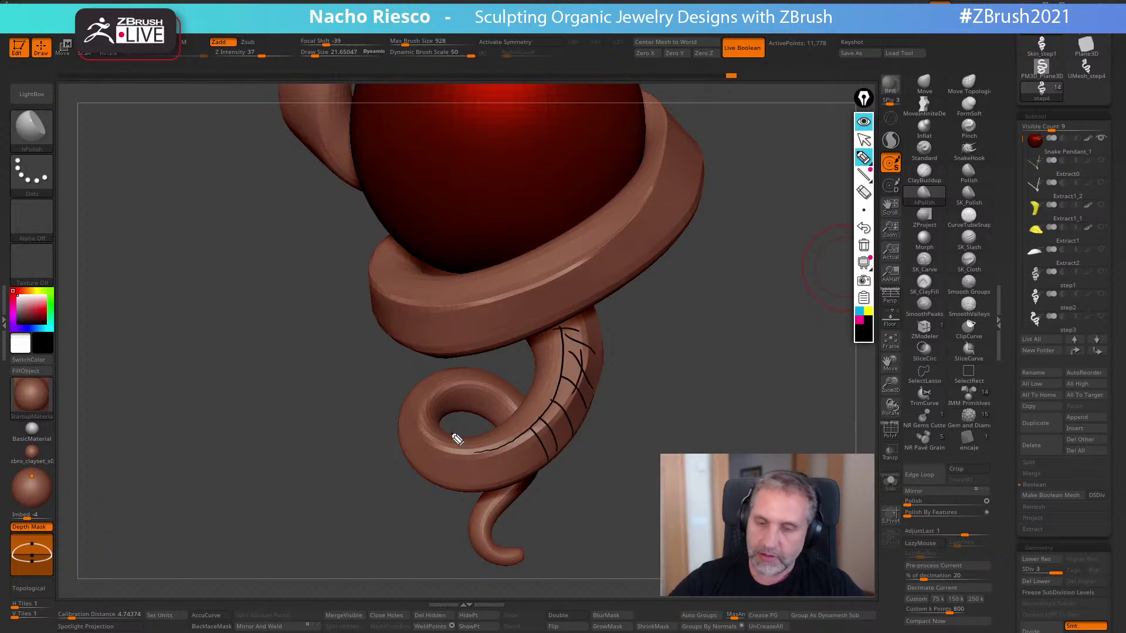
left_click(864, 245)
left_click(864, 139)
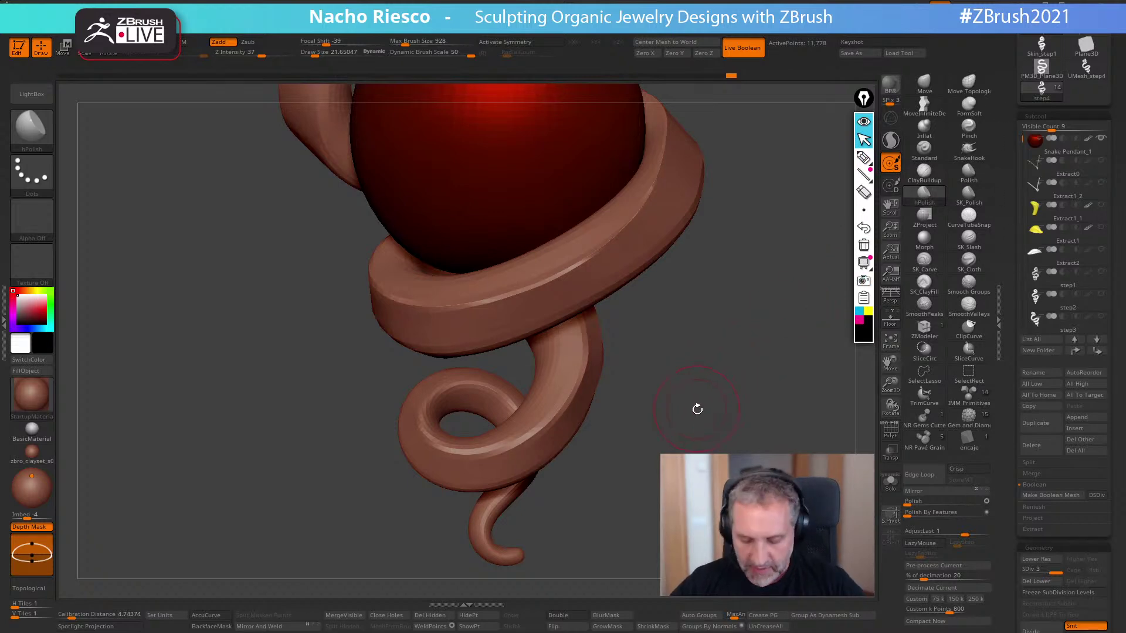
- Polish the tail coil below the band around the apple using hPolish with a Draw Size of about 24
key("b")
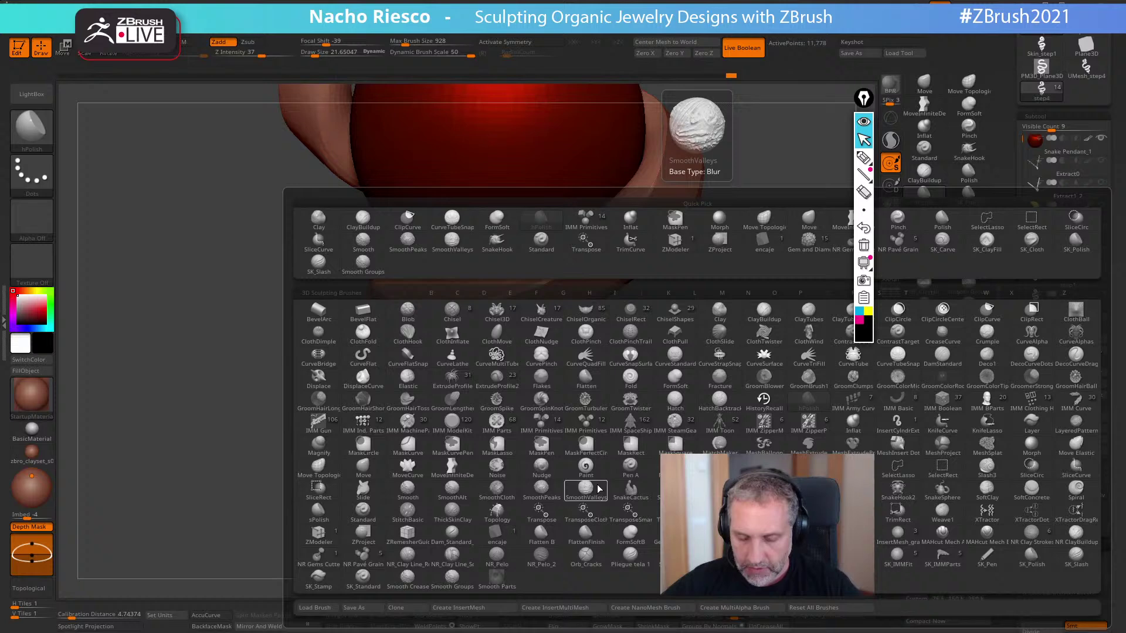
key("h")
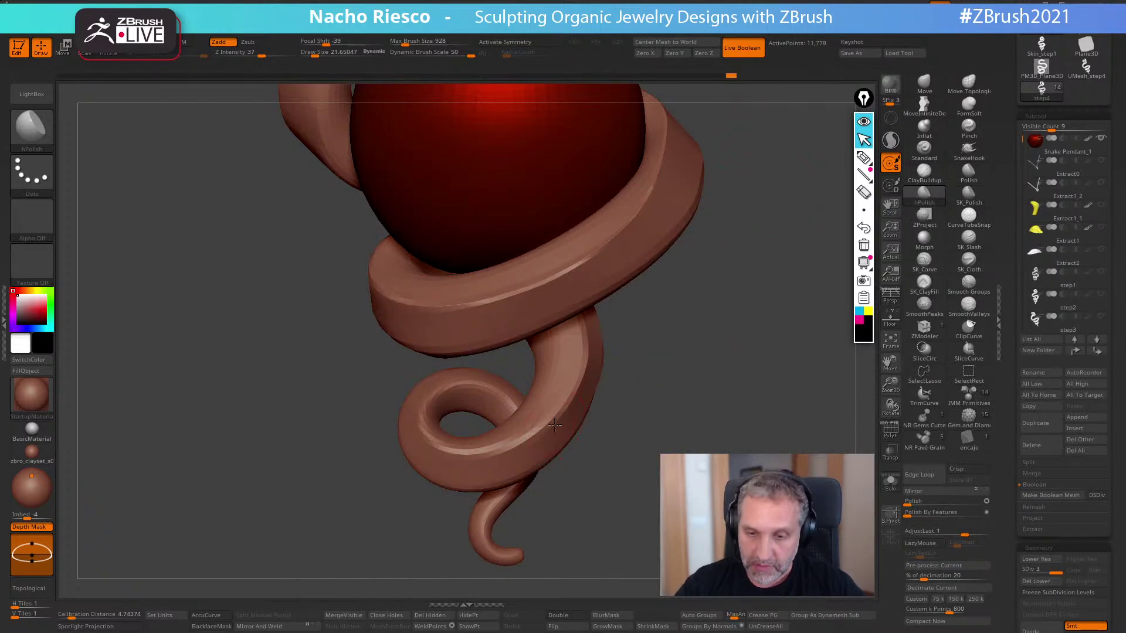
left_click_drag(565, 411, 570, 384)
left_click_drag(650, 410, 652, 434, "alt")
mouse_move(573, 409)
left_mouse_down()
mouse_move(543, 432)
mouse_move(597, 359)
mouse_move(600, 336)
left_mouse_up()
mouse_move(565, 406)
left_mouse_down()
mouse_move(522, 449)
mouse_move(492, 454)
mouse_move(598, 319)
mouse_move(574, 398)
mouse_move(597, 319)
mouse_move(537, 441)
left_mouse_up()
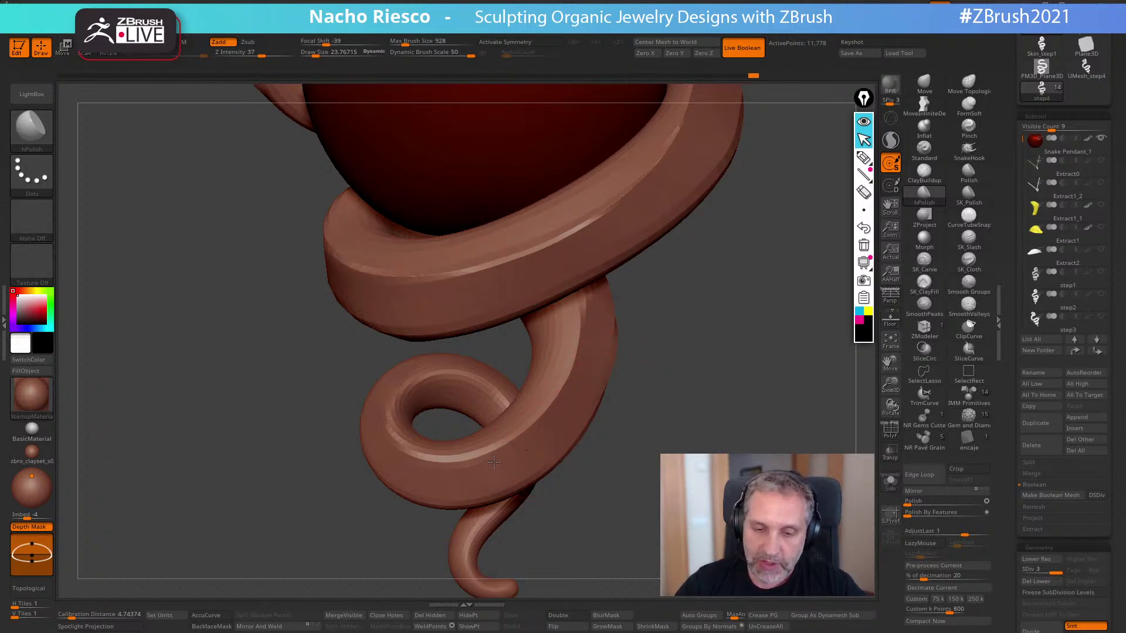
right_click_drag(590, 301, 617, 324)
right_click_drag(636, 284, 615, 461)
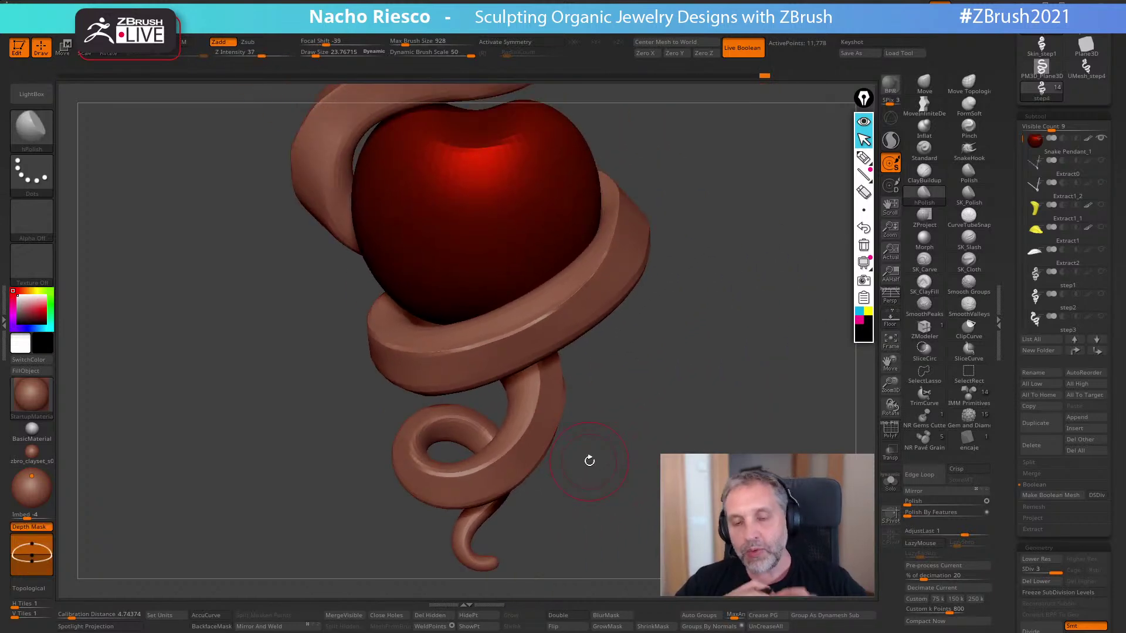
- Isolate the snake's body with Solo to work on the tail coils
left_click_drag(763, 394, 728, 399)
left_click(890, 483)
left_click_drag(634, 410, 632, 334)
- Try to hide the body above the tail using a topological mask
key("w")
left_click_drag(766, 326, 626, 456)
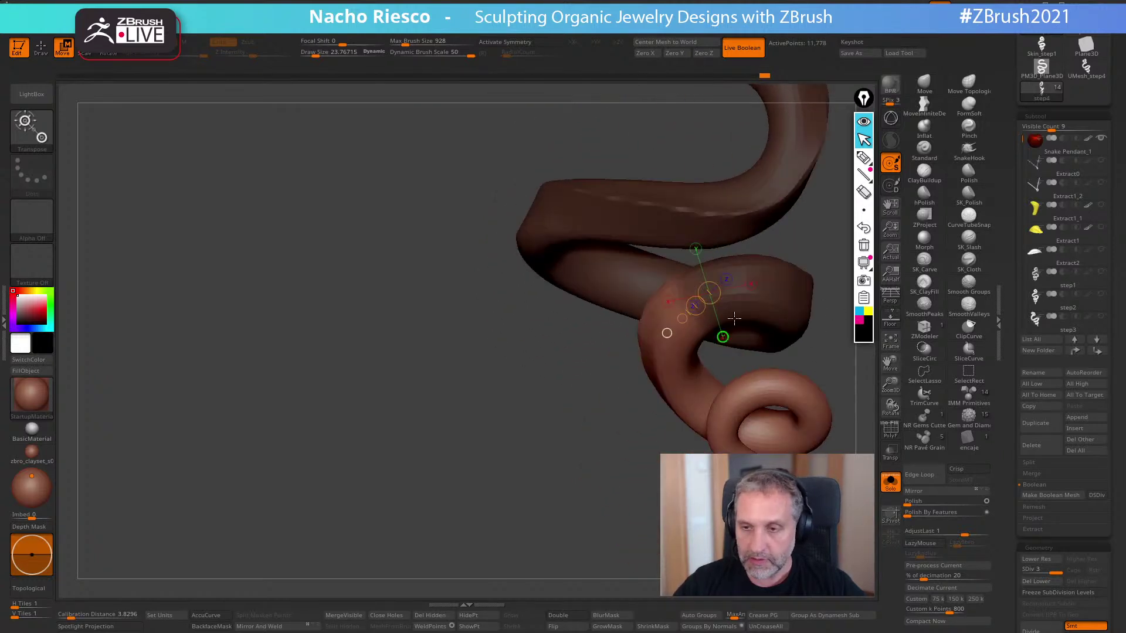
left_click(627, 456, "ctrl")
left_click(481, 615)
mouse_move(509, 536)
left_mouse_down()
mouse_move(783, 469)
mouse_move(550, 548)
mouse_move(674, 464)
left_mouse_up()
key("q")
mouse_move(703, 376)
left_mouse_down()
mouse_move(686, 340)
mouse_move(711, 416)
mouse_move(772, 435)
mouse_move(733, 297)
mouse_move(713, 375)
mouse_move(729, 320)
mouse_move(733, 345)
mouse_move(762, 322)
mouse_move(766, 359)
mouse_move(756, 340)
mouse_move(745, 352)
mouse_move(757, 358)
mouse_move(765, 343)
mouse_move(753, 419)
left_mouse_up()
left_click(736, 346, "ctrl+shift")
- Mask the body topologically down to the tail coil, invert the mask and hide the points above the tail
left_click_drag(431, 406, 439, 404, "shift")
mouse_move(645, 364)
left_mouse_down()
mouse_move(710, 332)
mouse_move(719, 377)
left_mouse_up()
mouse_move(358, 366)
left_mouse_down()
mouse_move(403, 403)
mouse_move(376, 381)
left_mouse_up()
mouse_move(612, 497)
left_mouse_down()
mouse_move(467, 498)
mouse_move(521, 472)
left_mouse_up()
mouse_move(438, 373)
left_mouse_down()
mouse_move(570, 413)
mouse_move(549, 374)
mouse_move(506, 408)
left_mouse_up()
key("w")
mouse_move(337, 291)
left_mouse_down("ctrl")
mouse_move(388, 343)
mouse_move(373, 333)
left_mouse_up("ctrl")
left_click_drag(475, 349, 382, 352)
mouse_move(347, 269)
left_mouse_down("ctrl")
mouse_move(260, 403)
mouse_move(226, 434)
mouse_move(242, 437)
left_mouse_up("ctrl")
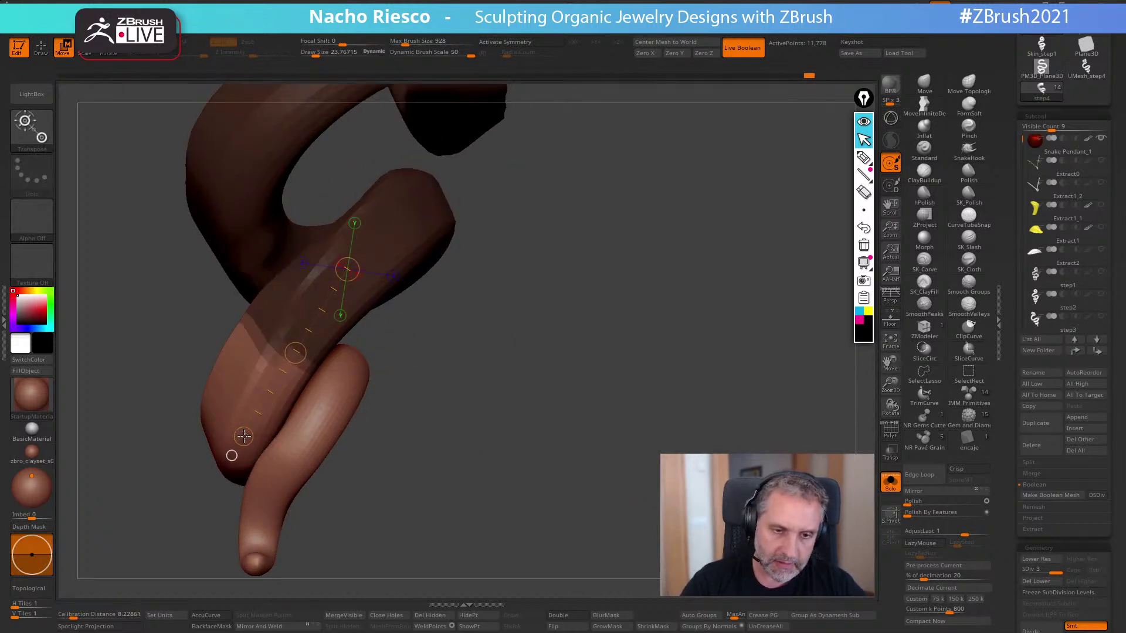
left_click_drag(397, 460, 491, 430, "alt")
left_click(536, 553, "ctrl")
left_click(474, 615)
key("q")
left_click_drag(549, 530, 614, 547)
- Shrink the visible tail section repeatedly and turn on Double so its inner surfaces display
left_click(524, 630)
left_click(524, 630)
left_click(524, 630)
left_click(523, 630)
left_click(524, 630)
left_click(566, 616)
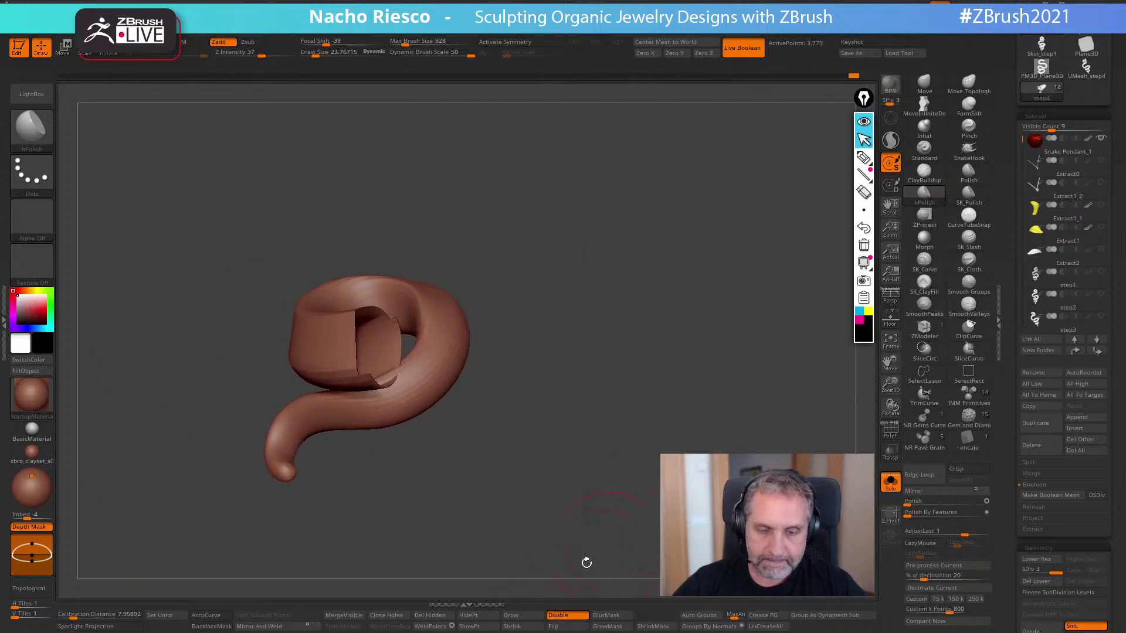
left_click(524, 630)
left_click(524, 630)
left_click(524, 630)
left_click(523, 630)
left_click(524, 630)
left_click(524, 630)
left_click(524, 630)
left_click(523, 630)
- Sketch a black diamond cross-section beside the tail, labelling its upper corner SPINE and its lower corner BELLY
left_click_drag(561, 526, 508, 445)
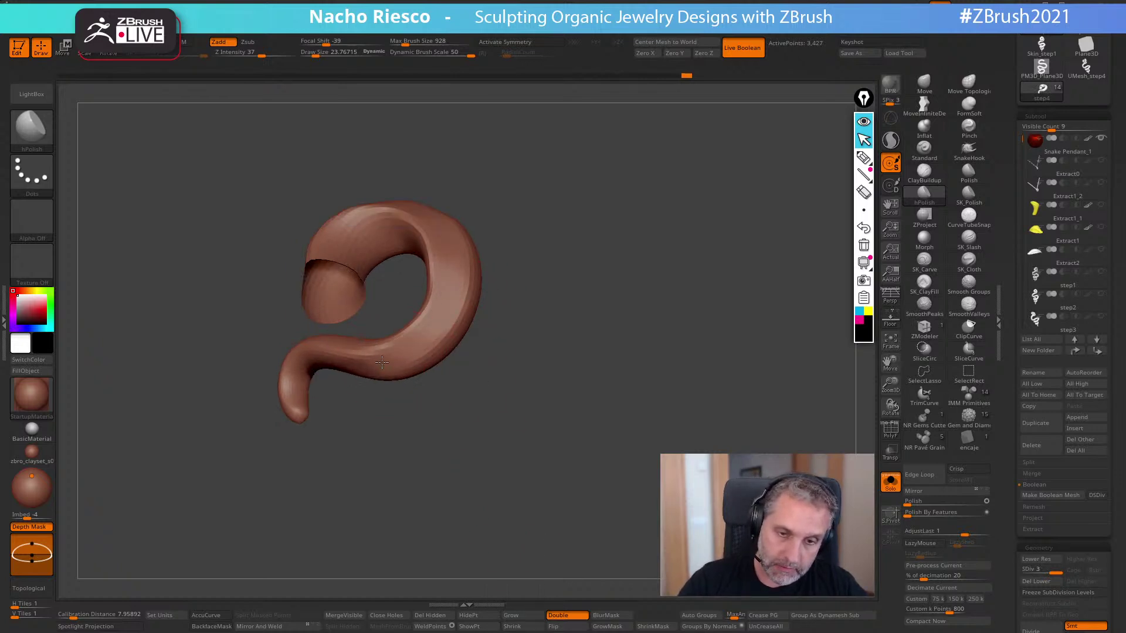
left_click_drag(527, 251, 374, 369)
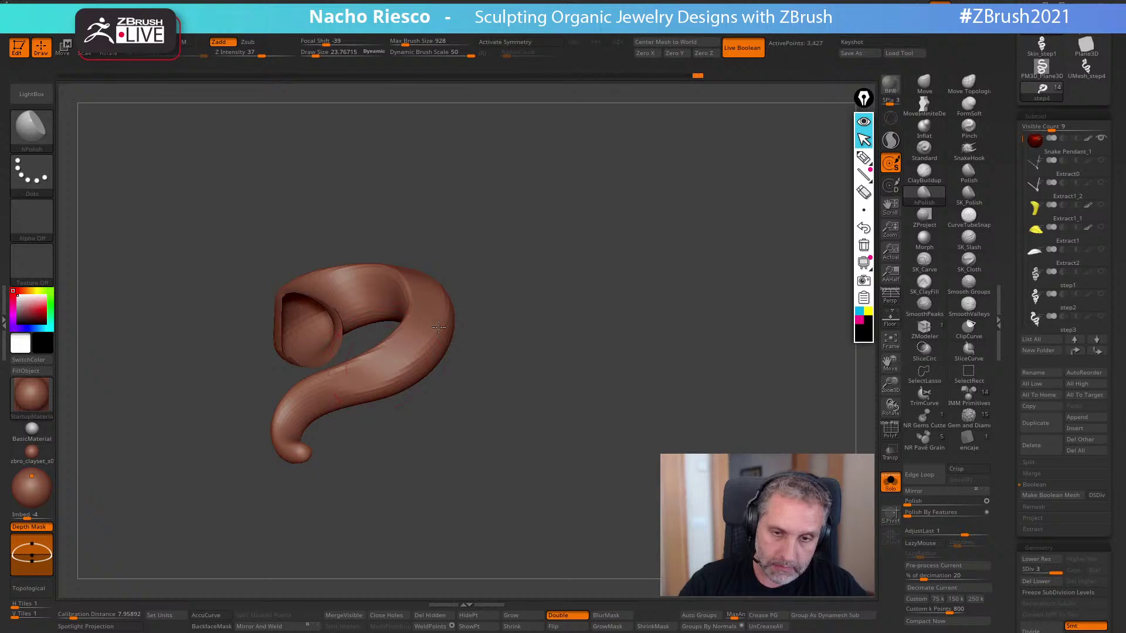
left_click_drag(431, 408, 495, 352)
left_click_drag(647, 244, 565, 301)
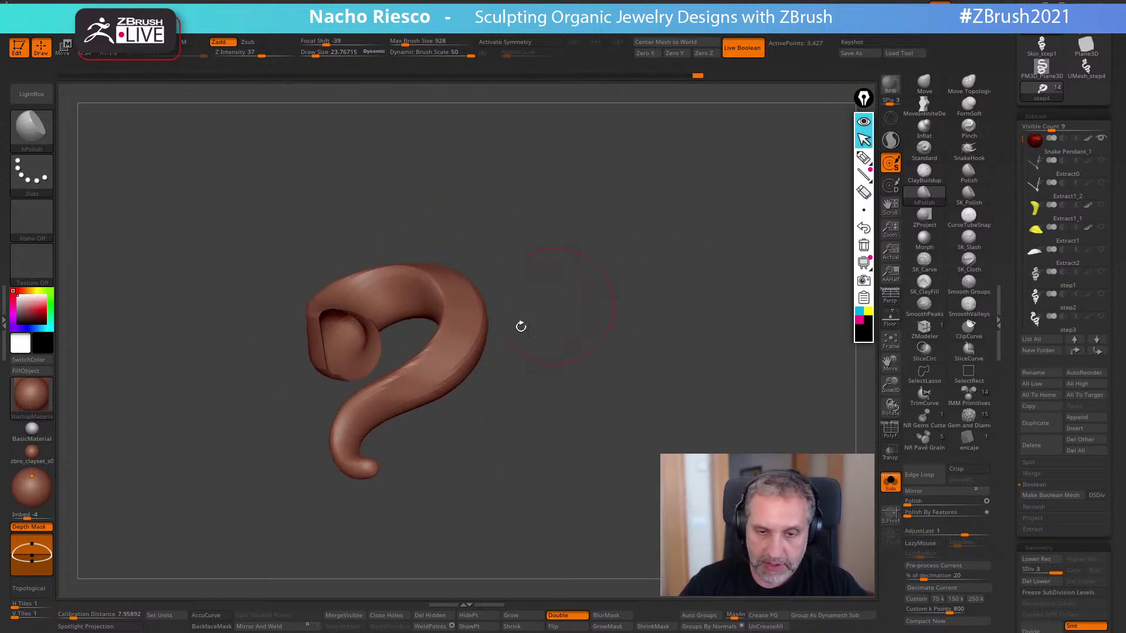
left_click_drag(551, 358, 615, 457)
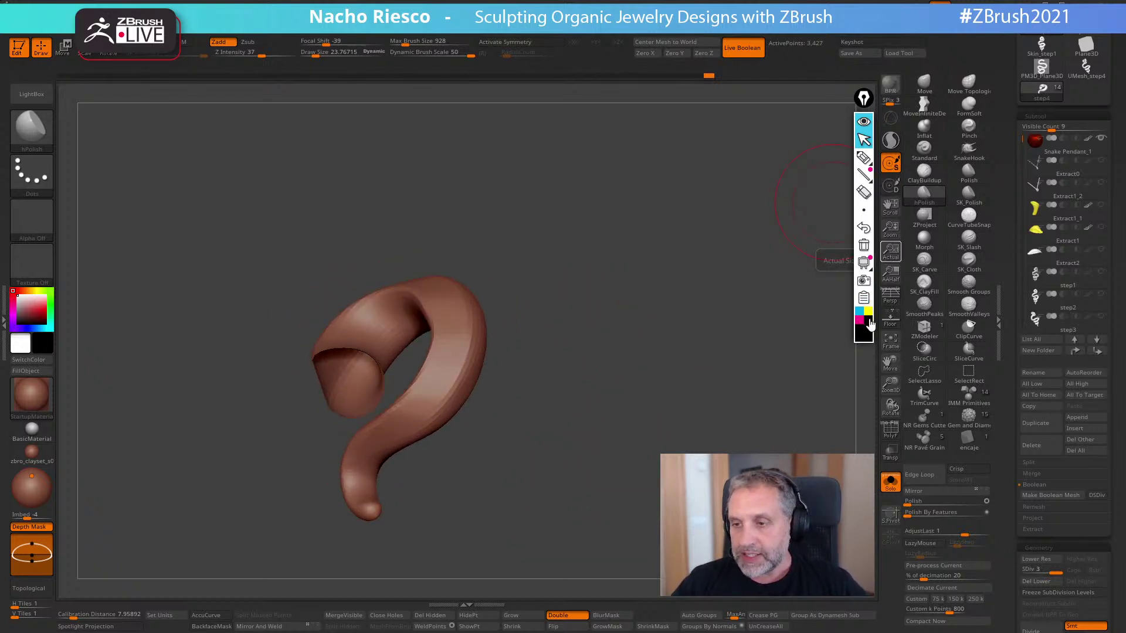
left_click(863, 157)
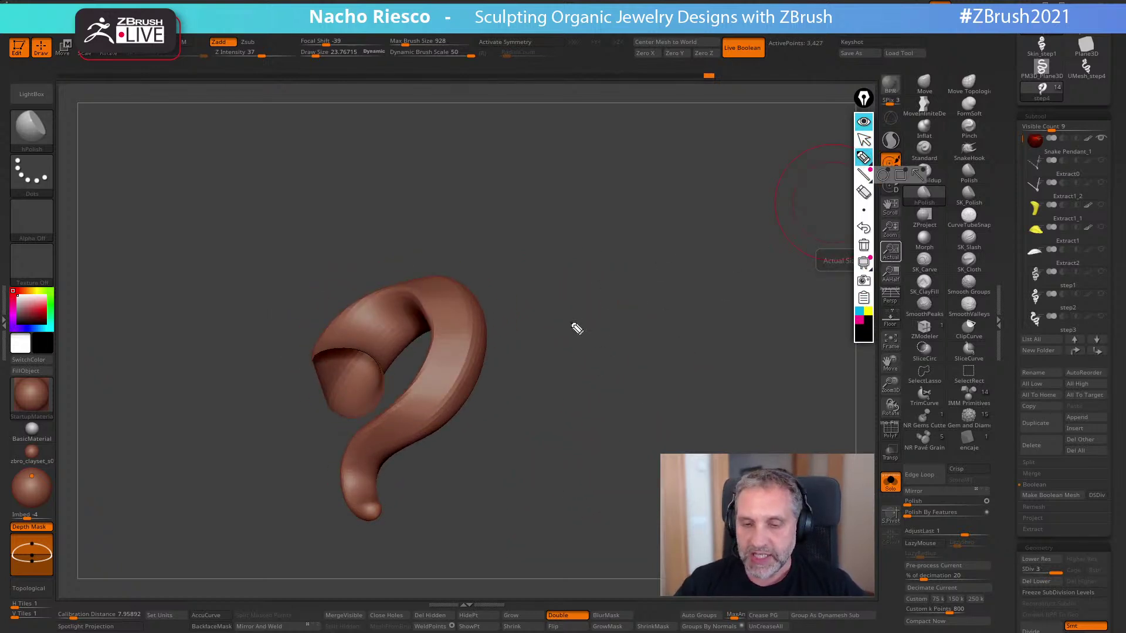
mouse_move(551, 247)
left_mouse_down()
mouse_move(604, 208)
mouse_move(689, 240)
mouse_move(615, 290)
mouse_move(689, 240)
left_mouse_up()
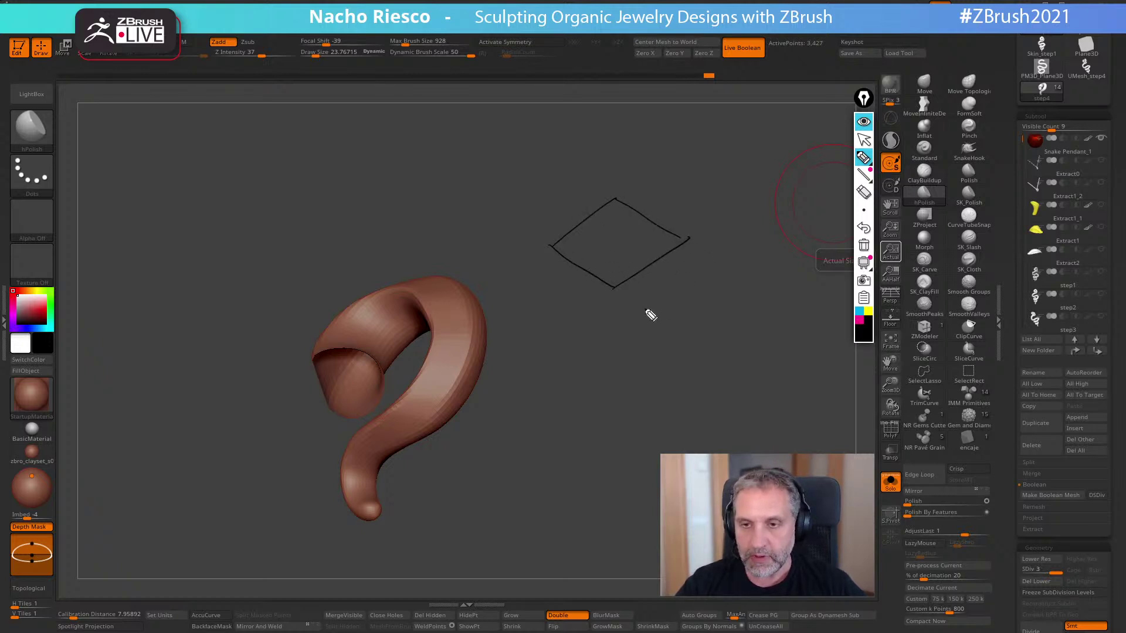
mouse_move(613, 139)
left_mouse_down()
mouse_move(620, 159)
mouse_move(644, 146)
left_mouse_up()
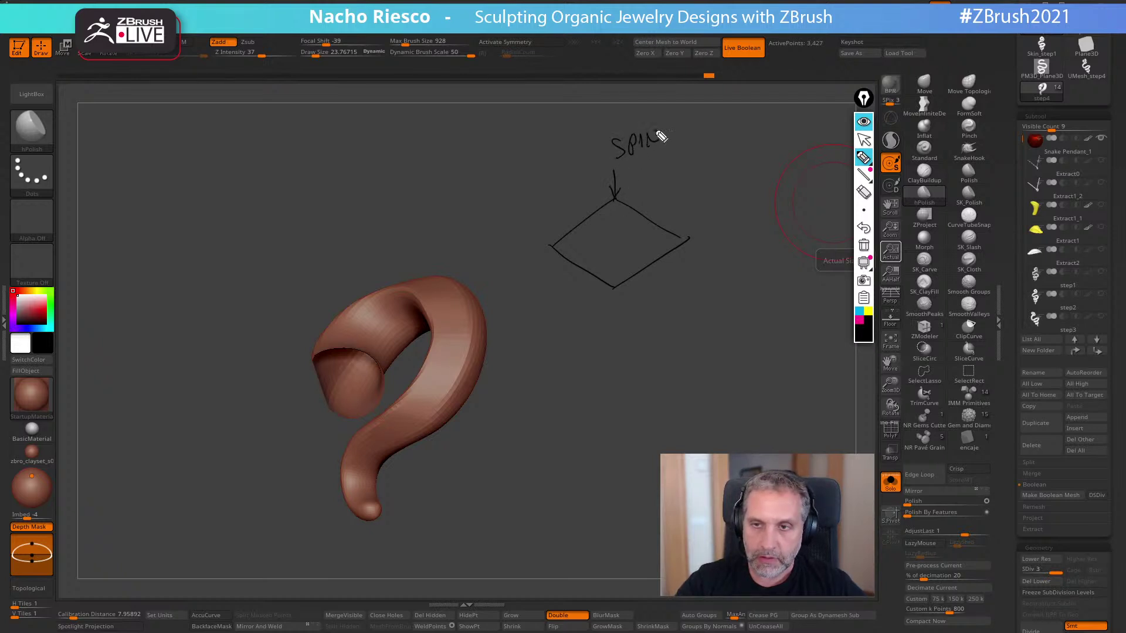
left_click_drag(612, 294, 614, 326)
left_click_drag(603, 365, 659, 363)
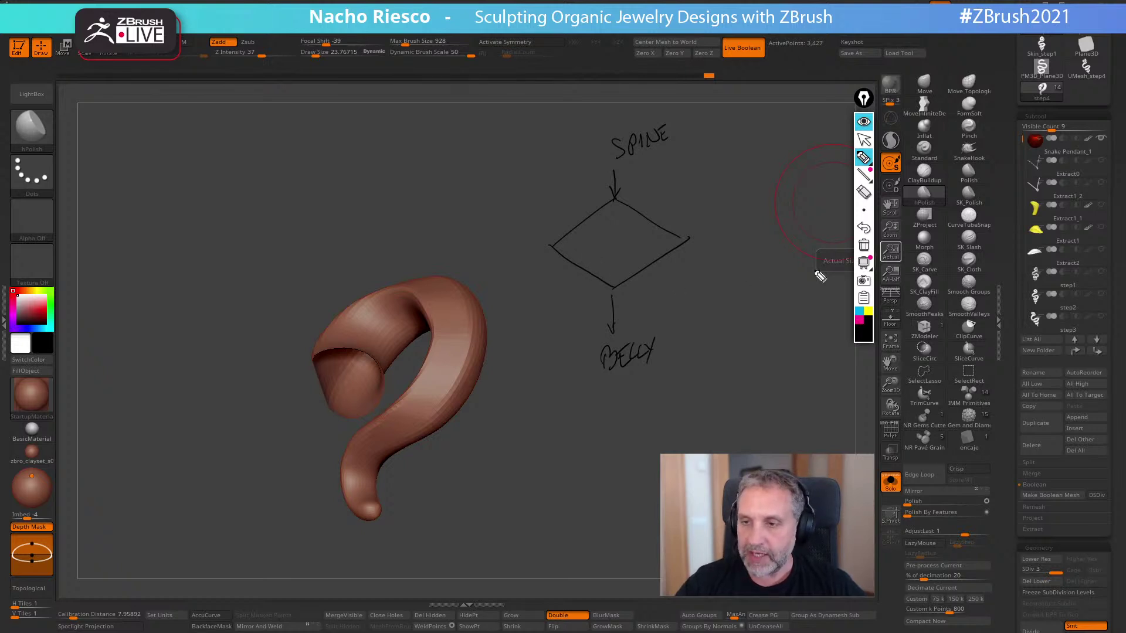
- Add black curves to the sketched diamond for a rounded and a hollowed belly and softer side corners
left_click_drag(616, 285, 686, 246)
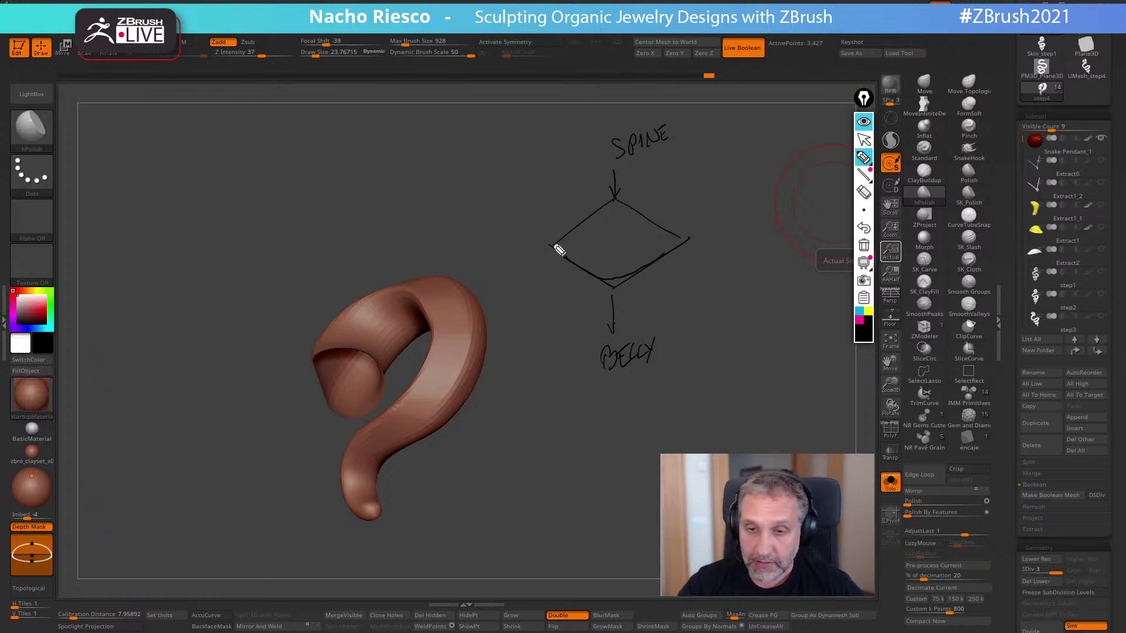
left_click_drag(578, 269, 608, 267)
left_click_drag(682, 235, 636, 273)
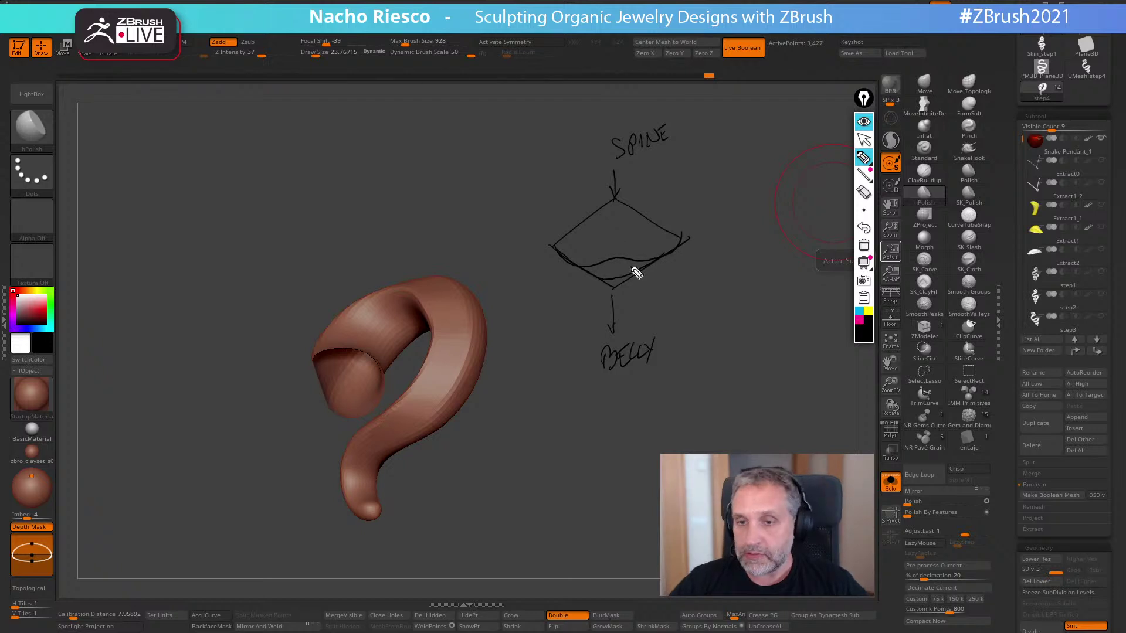
left_click_drag(568, 236, 591, 206)
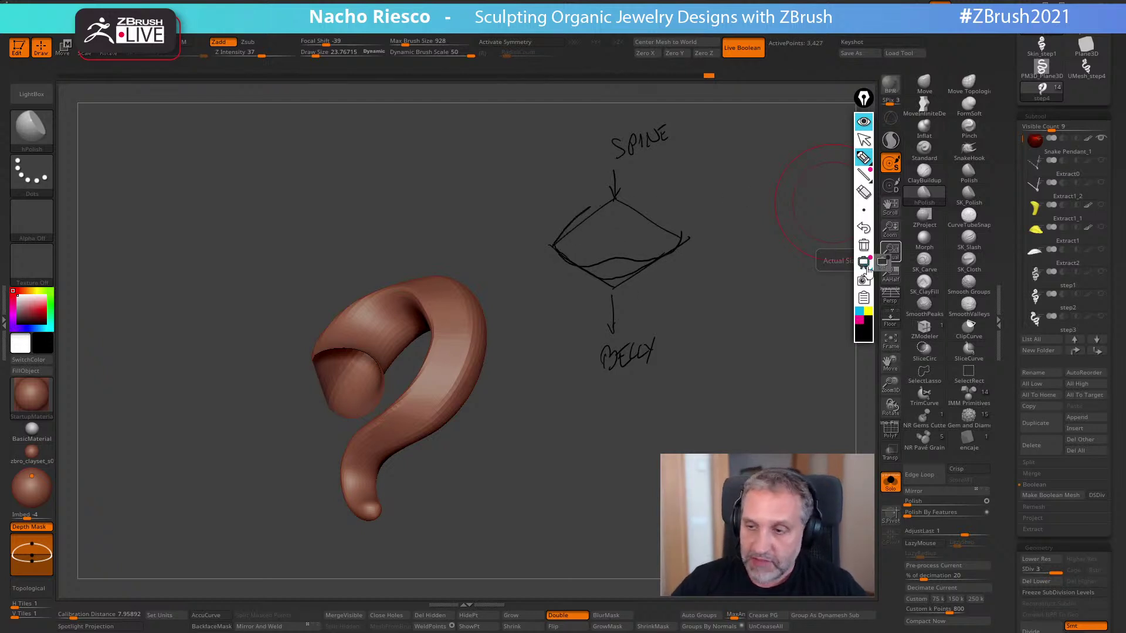
- Trace the rounded body cross-section with a hollowed belly in thicker pink strokes, and clear the annotations
left_click(861, 326)
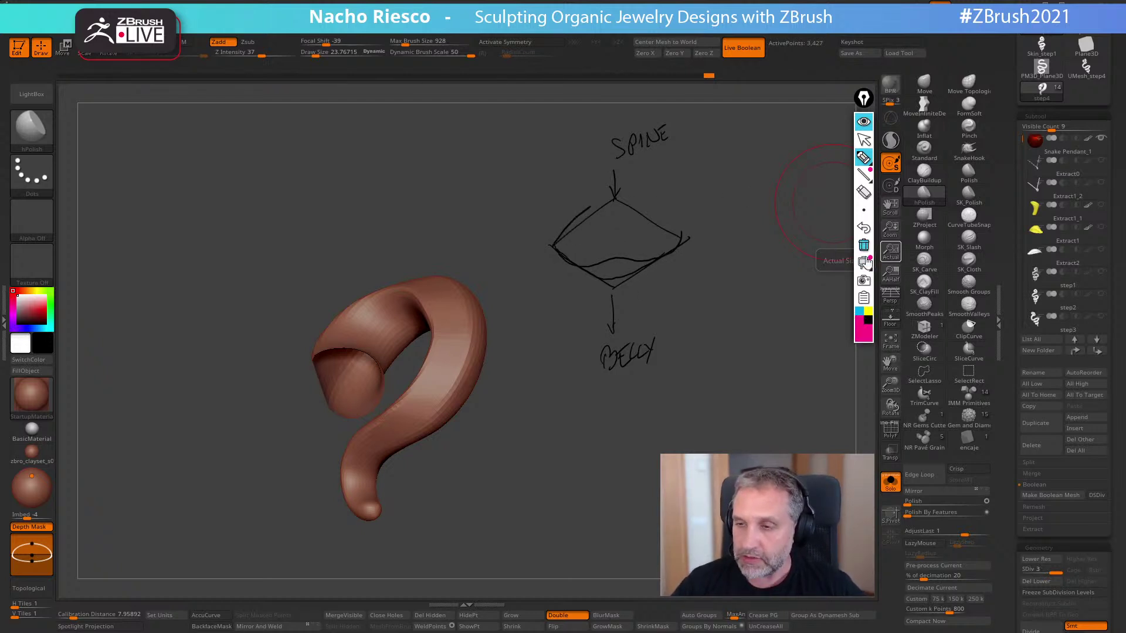
left_click(882, 210)
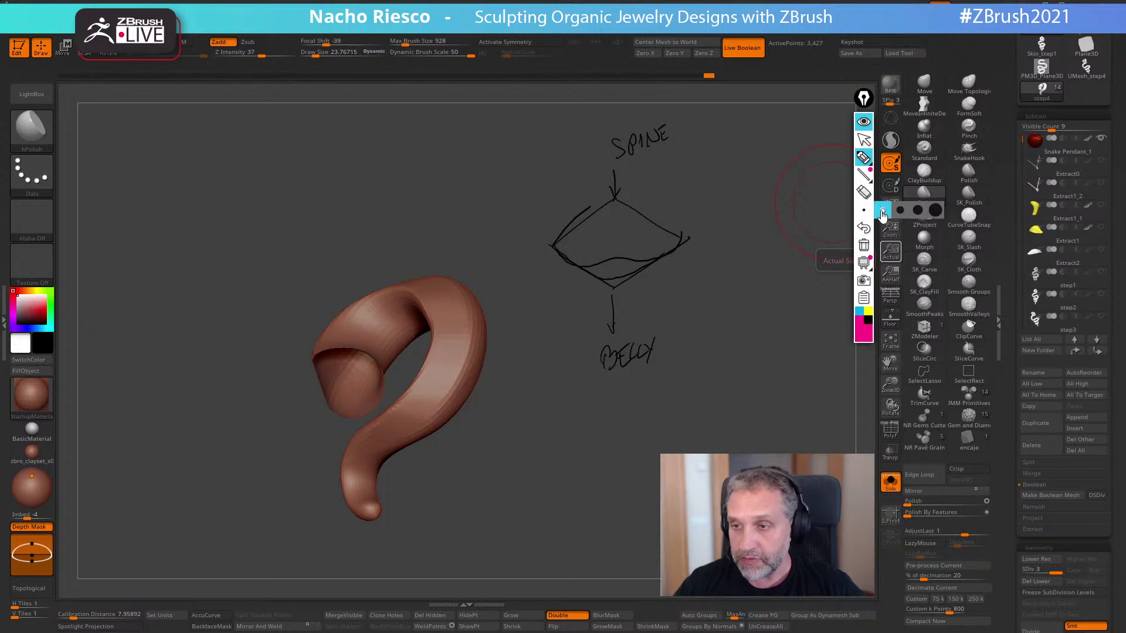
mouse_move(556, 247)
left_mouse_down()
mouse_move(627, 202)
mouse_move(656, 212)
left_mouse_up()
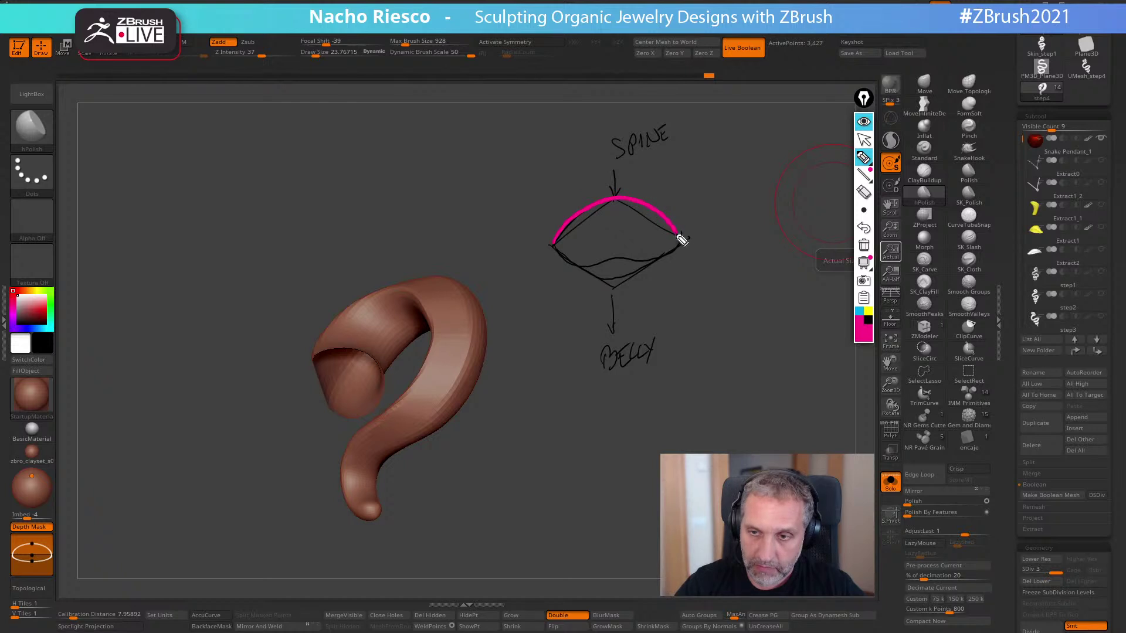
mouse_move(673, 256)
left_mouse_down()
mouse_move(600, 264)
mouse_move(557, 249)
mouse_move(585, 263)
left_mouse_up()
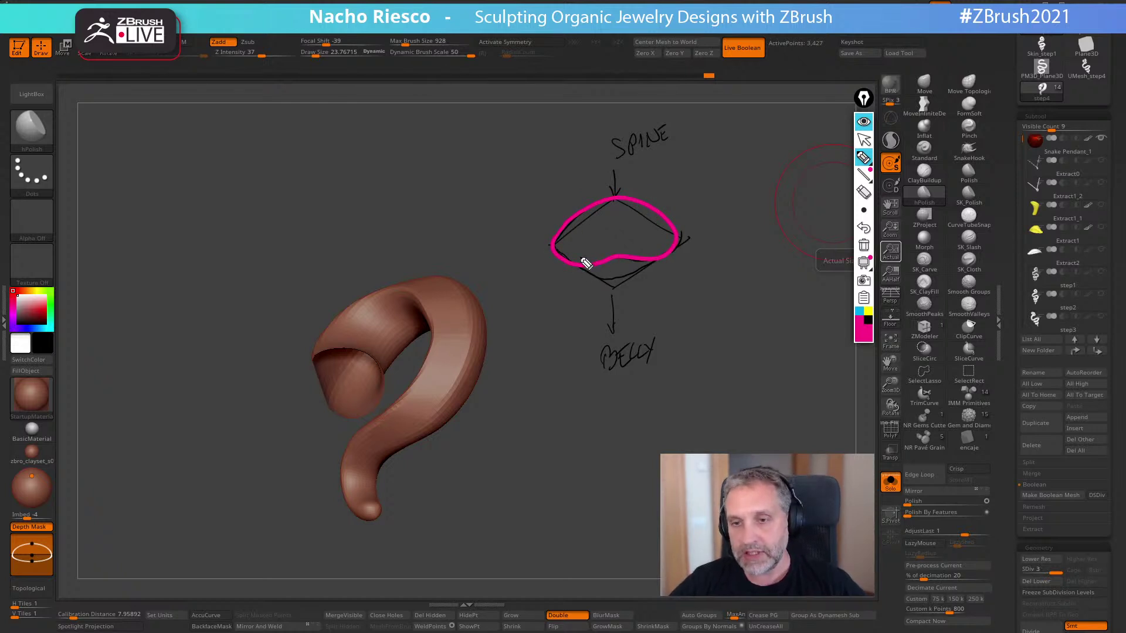
left_click(864, 245)
left_click(863, 139)
- Polish the inner face of the isolated tail coil using hPolish with a Draw Size of about 38.6
mouse_move(669, 417)
left_mouse_down()
mouse_move(668, 467)
mouse_move(648, 486)
left_mouse_up()
mouse_move(695, 491)
left_mouse_down()
mouse_move(696, 395)
mouse_move(728, 481)
left_mouse_up()
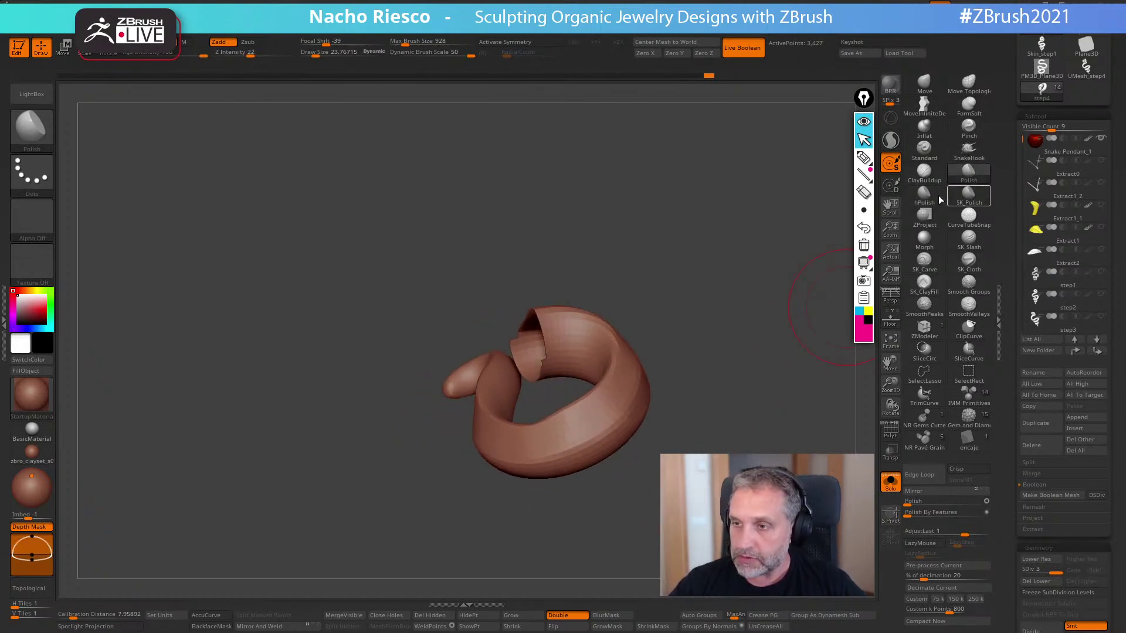
key("s")
left_click(597, 430)
left_click_drag(586, 441, 633, 376)
mouse_move(674, 376)
left_mouse_down()
mouse_move(610, 422)
mouse_move(630, 374)
mouse_move(587, 420)
left_mouse_up()
mouse_move(682, 303)
left_mouse_down()
mouse_move(634, 371)
mouse_move(710, 378)
mouse_move(681, 367)
mouse_move(680, 378)
left_mouse_up()
key("s")
left_click(604, 435)
mouse_move(587, 443)
left_mouse_down()
mouse_move(642, 417)
mouse_move(637, 394)
left_mouse_up()
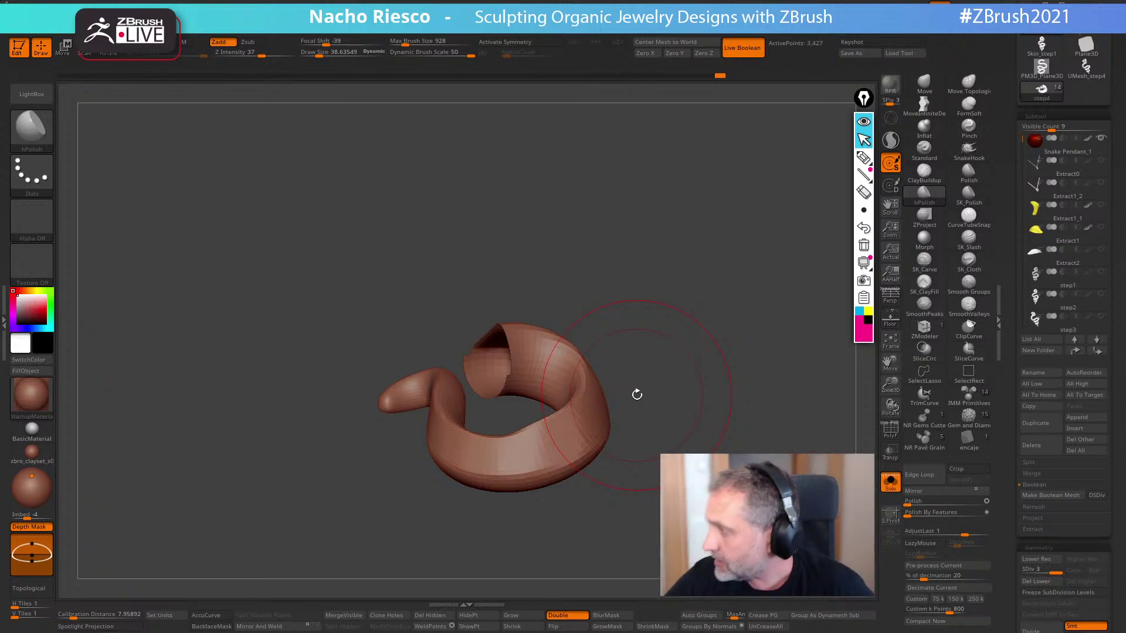
- Turn off Solo and show the complete pendant with the full snake body
left_click_drag(637, 395, 730, 498)
left_click(890, 480)
mouse_move(669, 516)
left_mouse_down()
mouse_move(616, 540)
mouse_move(617, 556)
mouse_move(736, 261)
mouse_move(826, 349)
left_mouse_up()
- Select the step1 ZSphere subtool, isolate it with Solo and frame it for viewing
left_click(1060, 277)
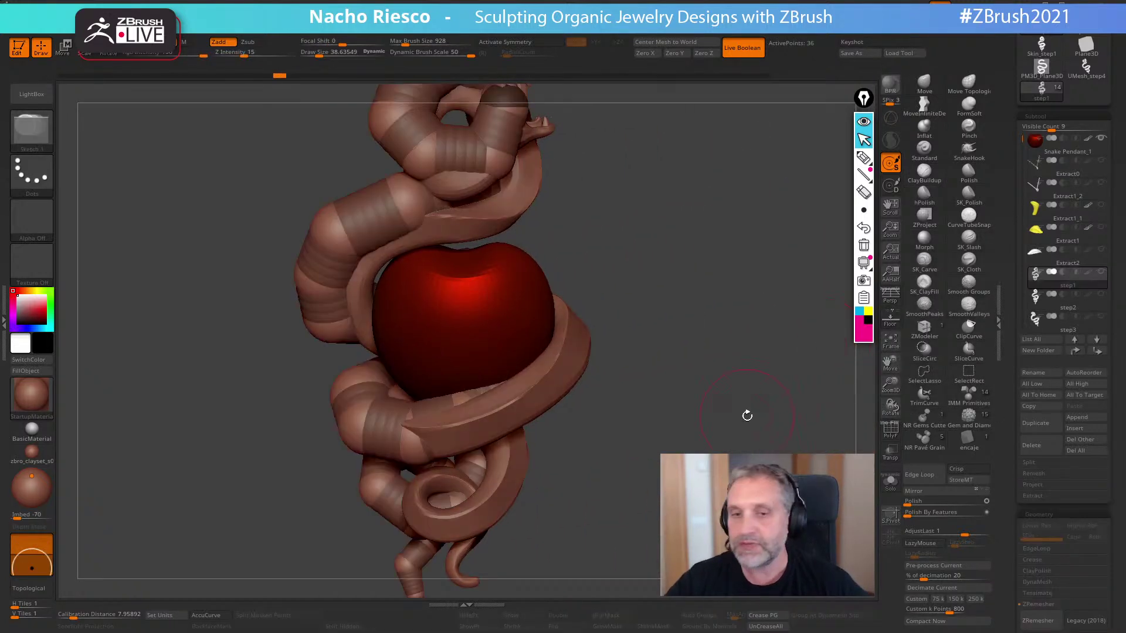
left_click(893, 483)
key("f")
left_click_drag(748, 485, 532, 479, "alt")
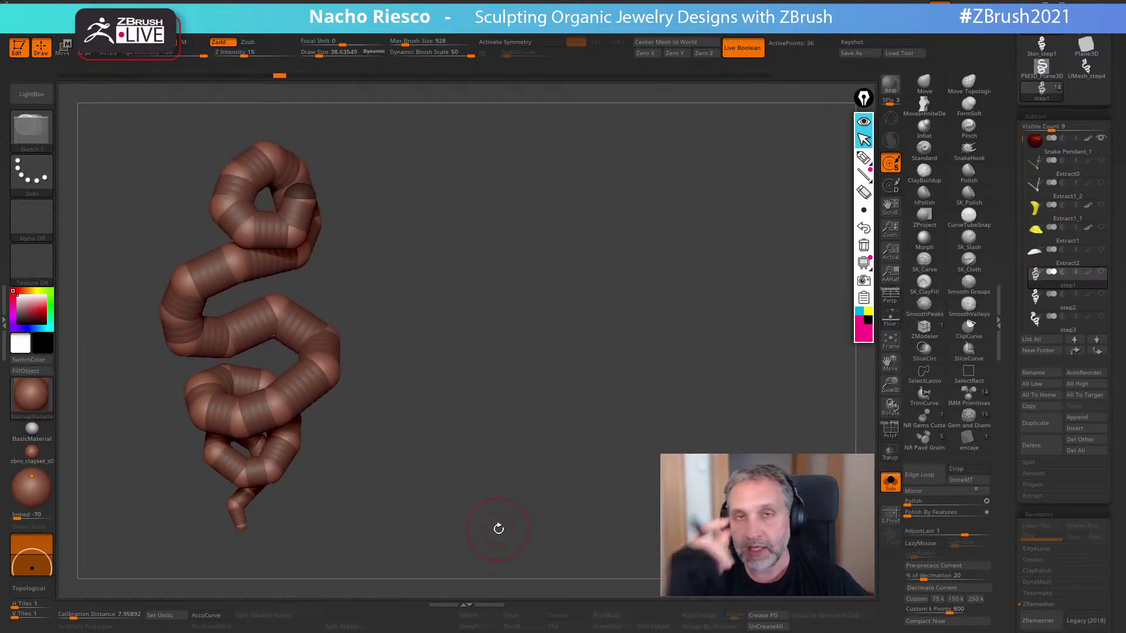
- Compare the step2 mesh with the step1 ZSpheres, and turn Solo off
mouse_move(1053, 311)
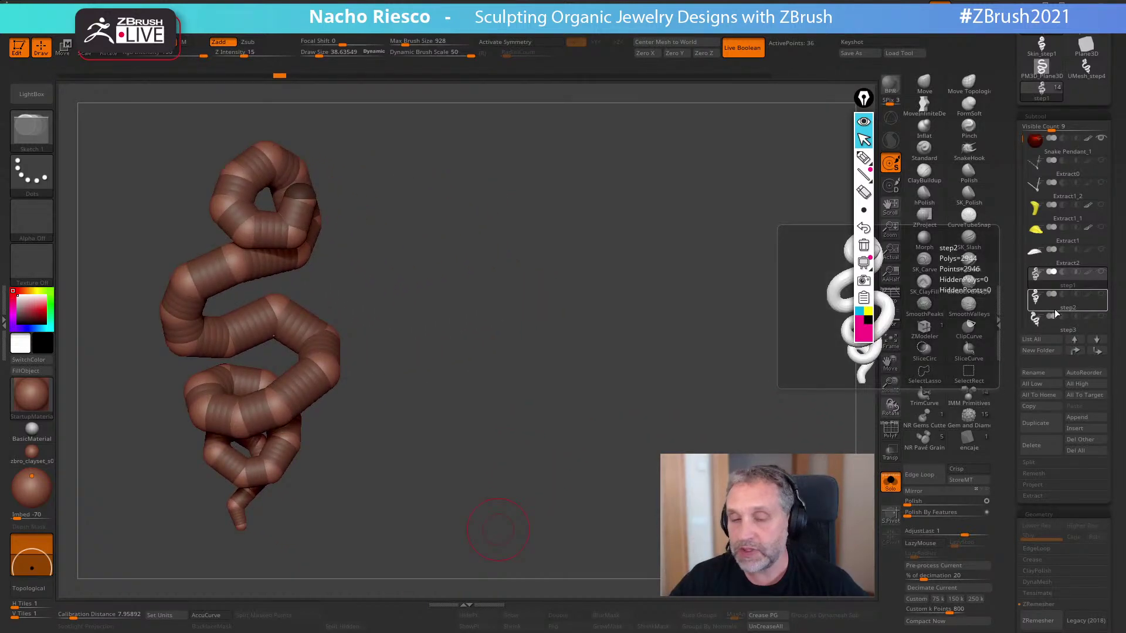
left_click(1051, 306)
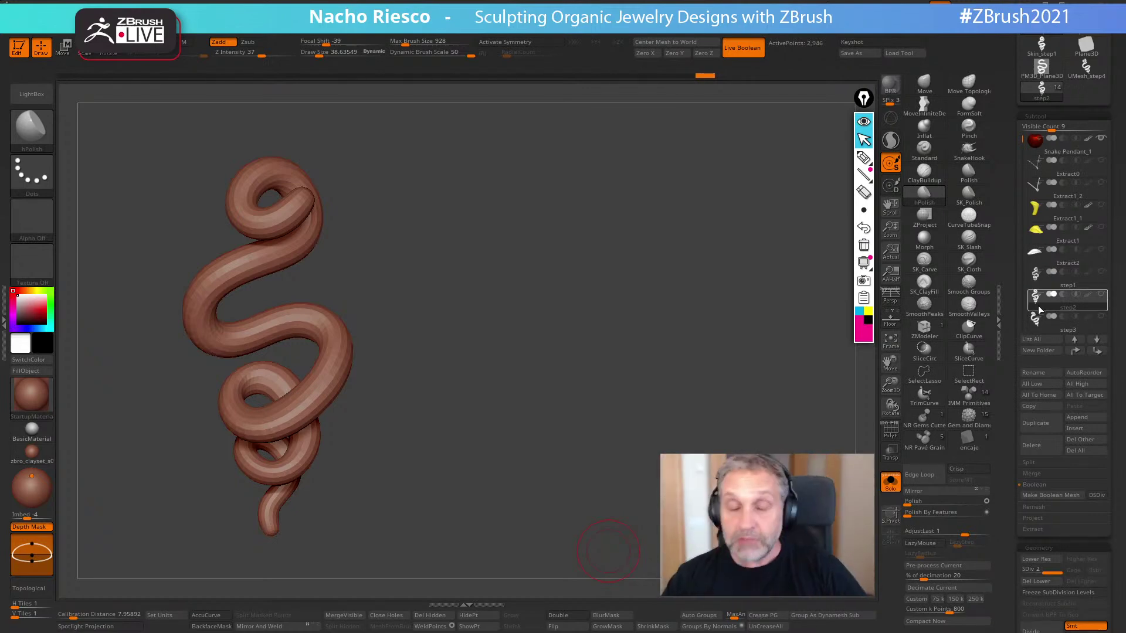
mouse_move(1044, 302)
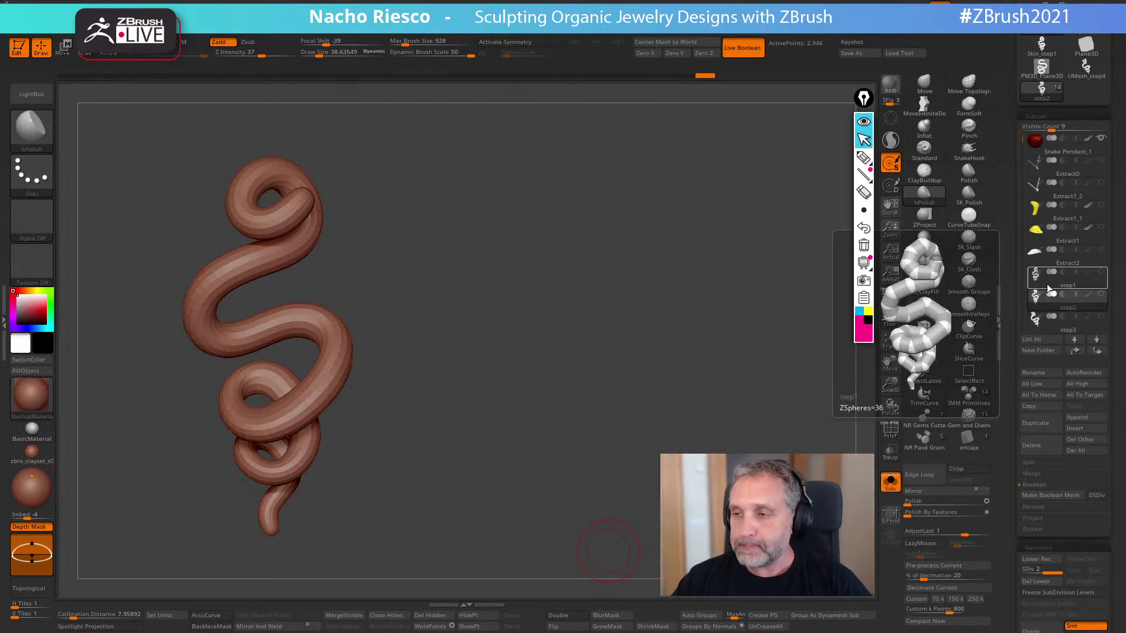
left_click(1047, 284)
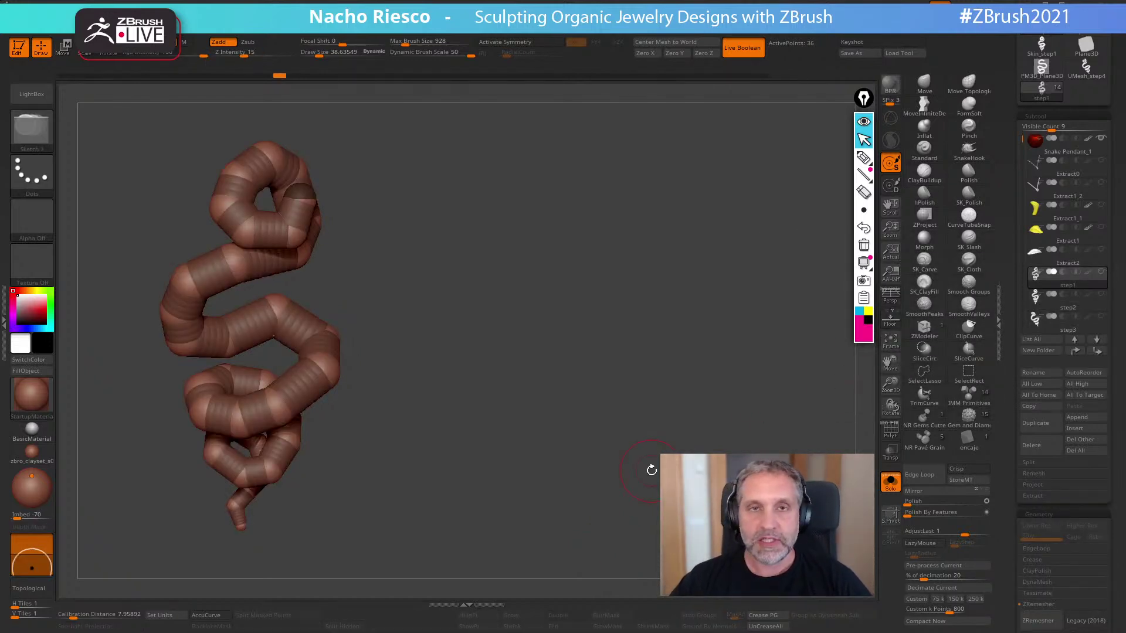
left_click_drag(1023, 141, 1024, 199)
left_click(894, 482)
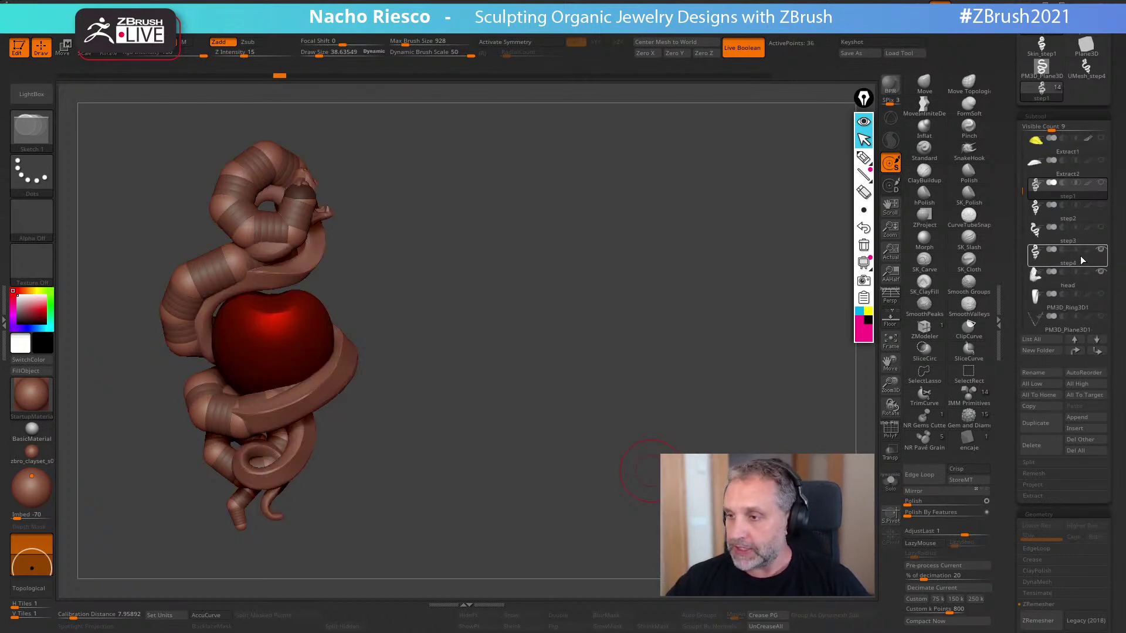
- Select the step4 snake body and inspect the pendant from the back and front
left_click(1055, 252)
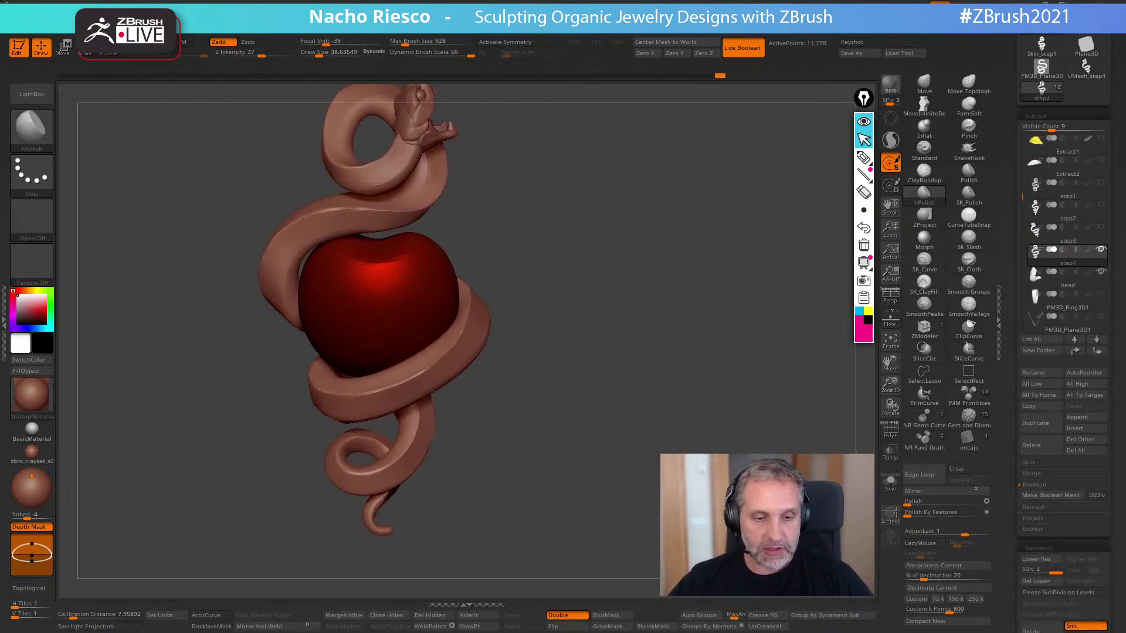
mouse_move(733, 490)
left_mouse_down()
mouse_move(649, 495)
mouse_move(666, 432)
mouse_move(640, 519)
left_mouse_up()
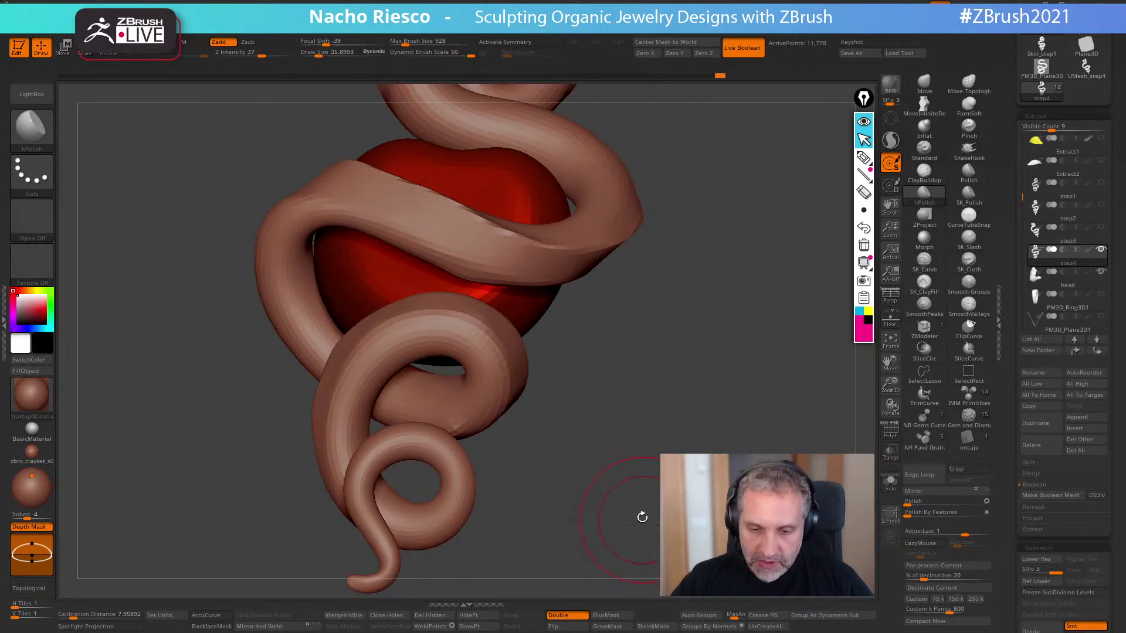
mouse_move(567, 475)
left_mouse_down()
mouse_move(645, 499)
mouse_move(652, 525)
left_mouse_up()
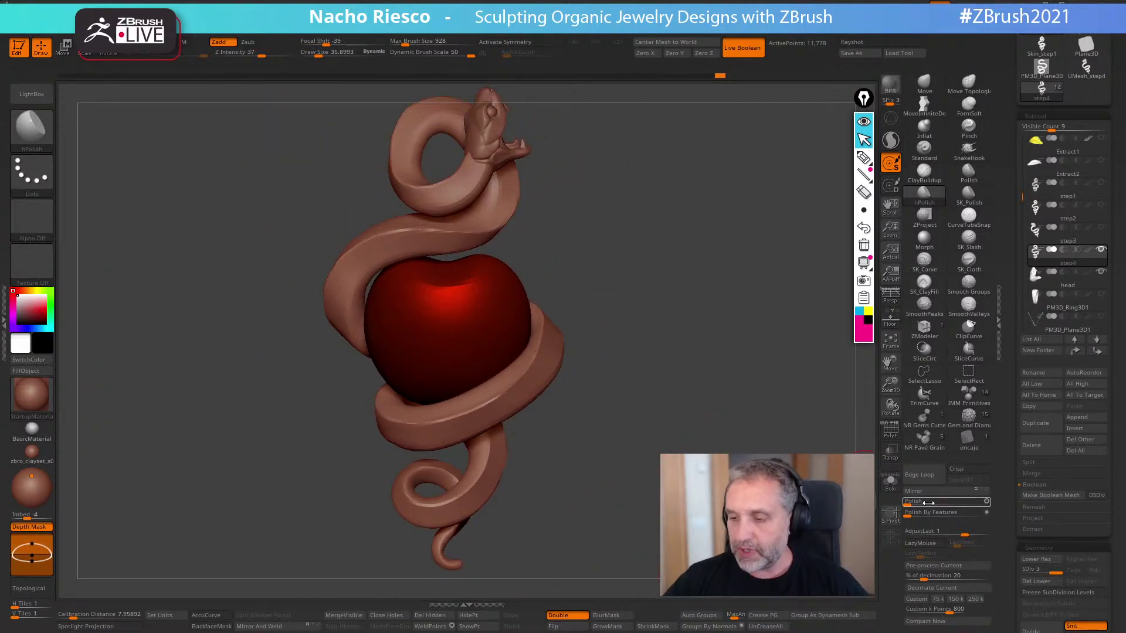
scroll(1013, 515, "down", 2)
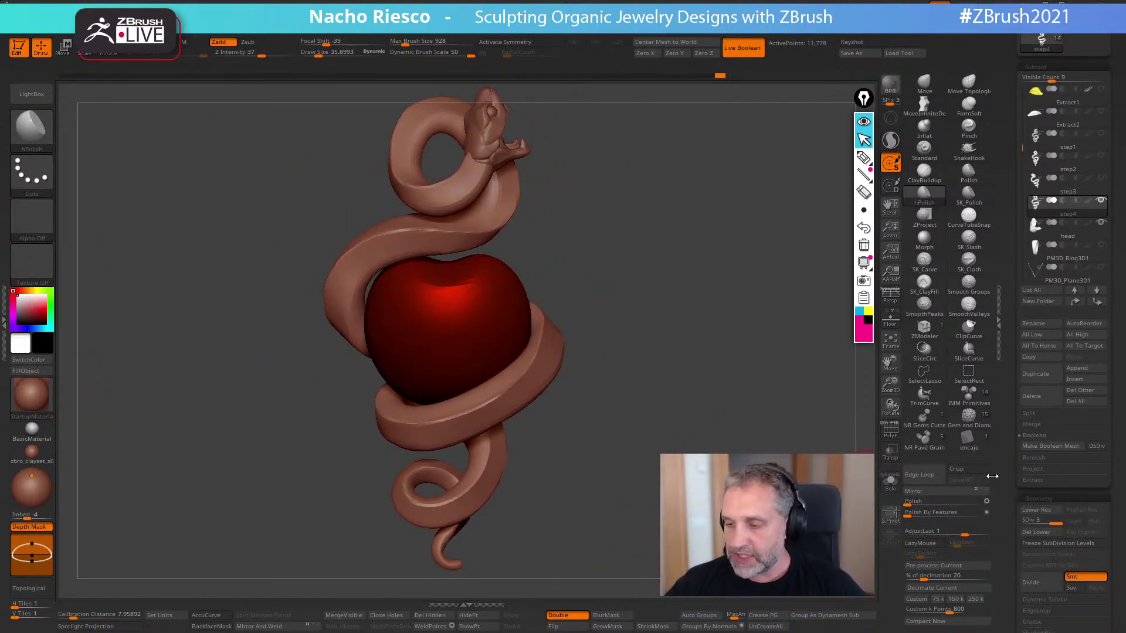
- Try smoothing the whole step4 snake body with the Polish deformation, and undo it
left_click_drag(845, 501, 785, 498)
left_click_drag(908, 505, 916, 504)
left_click_drag(797, 498, 838, 499, "shift")
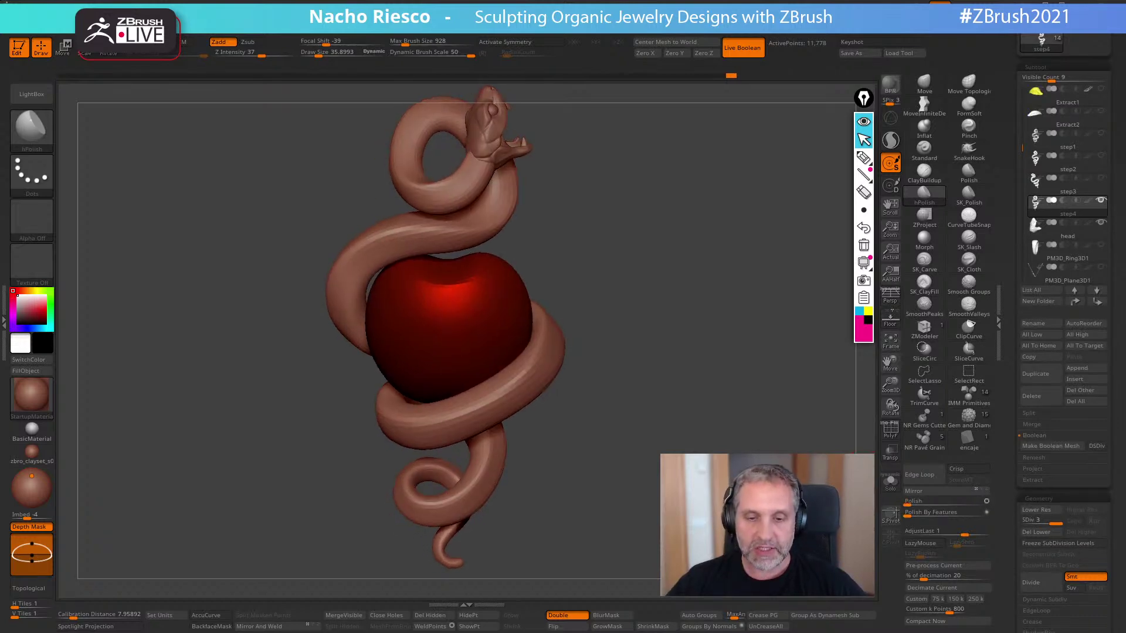
key("ctrl+z")
mouse_move(669, 534)
left_mouse_down()
mouse_move(649, 577)
mouse_move(599, 626)
left_mouse_up()
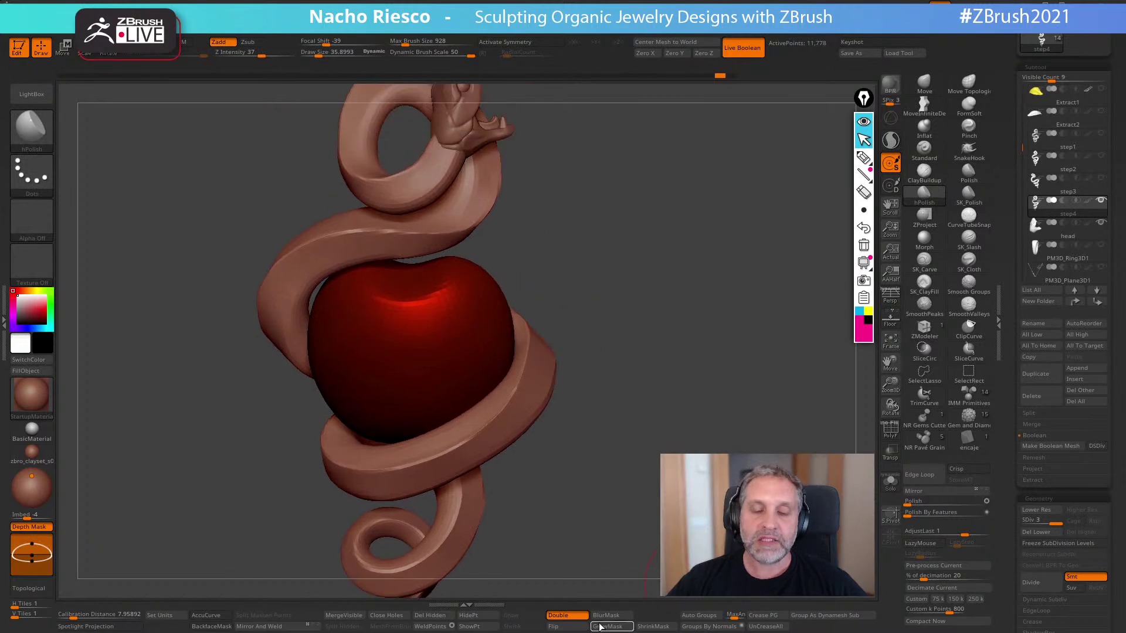
mouse_move(646, 441)
left_mouse_down("shift")
mouse_move(672, 463)
mouse_move(680, 451)
left_mouse_up("shift")
mouse_move(704, 490)
left_mouse_down()
mouse_move(604, 495)
mouse_move(731, 453)
mouse_move(654, 477)
mouse_move(686, 466)
left_mouse_up()
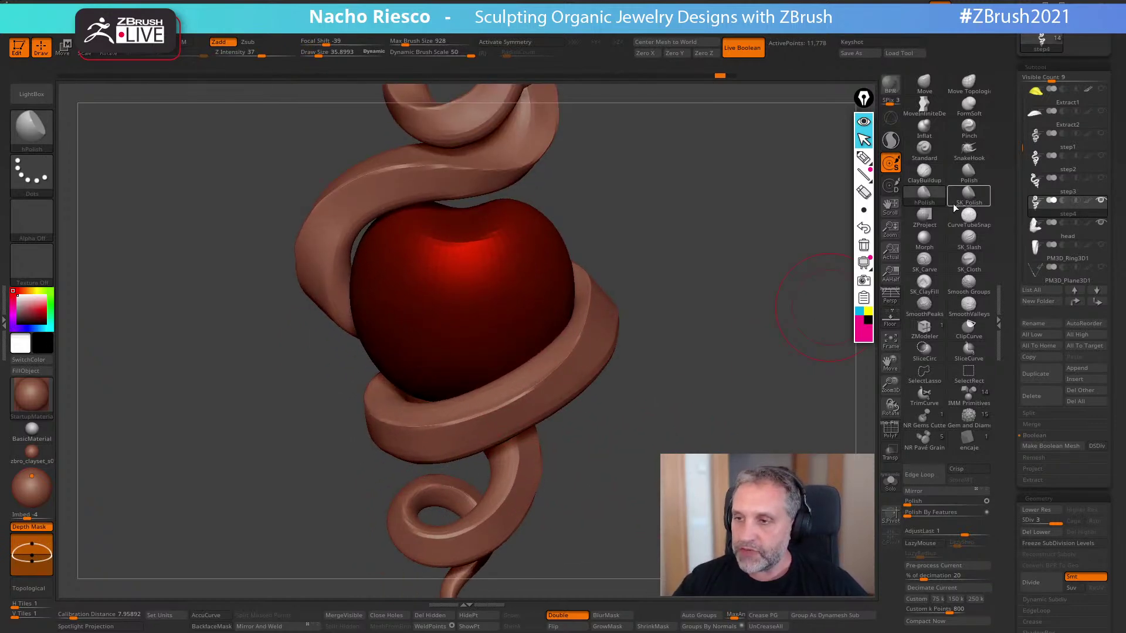
- Set the hPolish draw size to about 41 and try the Polish deformation on the snake body again
key("s")
left_click_drag(572, 383, 574, 383)
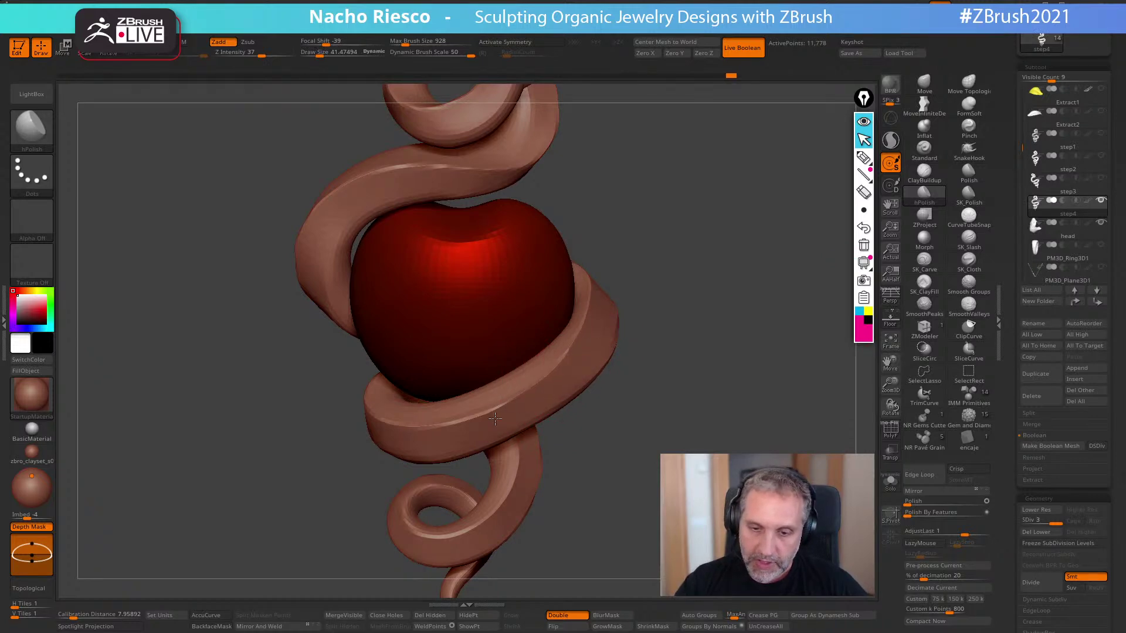
mouse_move(648, 244)
left_mouse_down()
mouse_move(599, 318)
mouse_move(745, 221)
left_mouse_up()
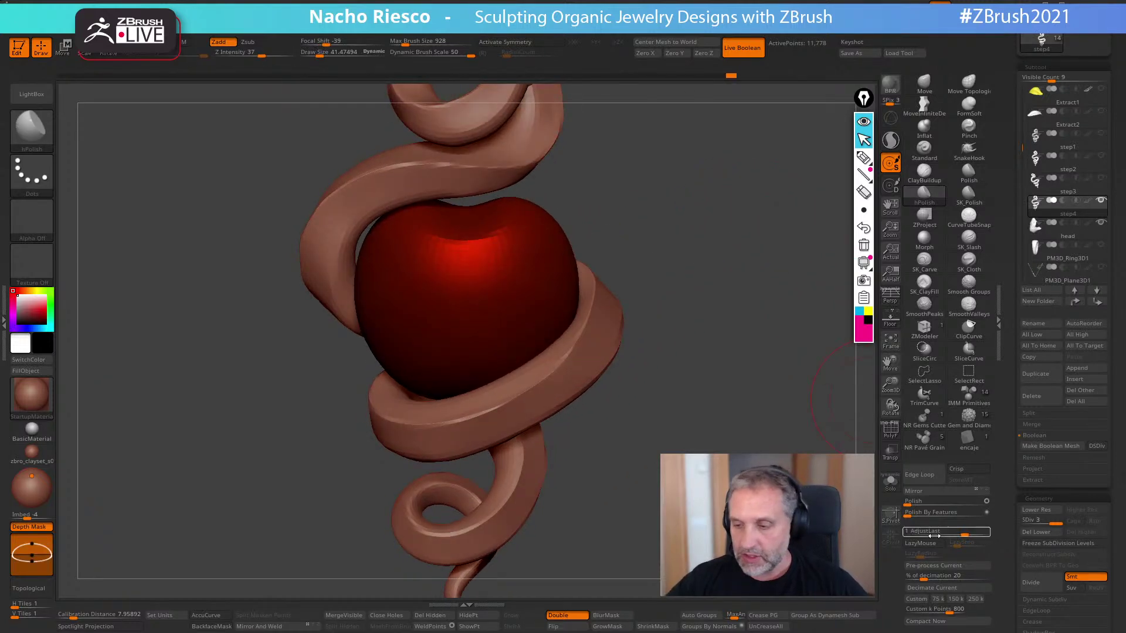
left_click_drag(914, 503, 924, 503)
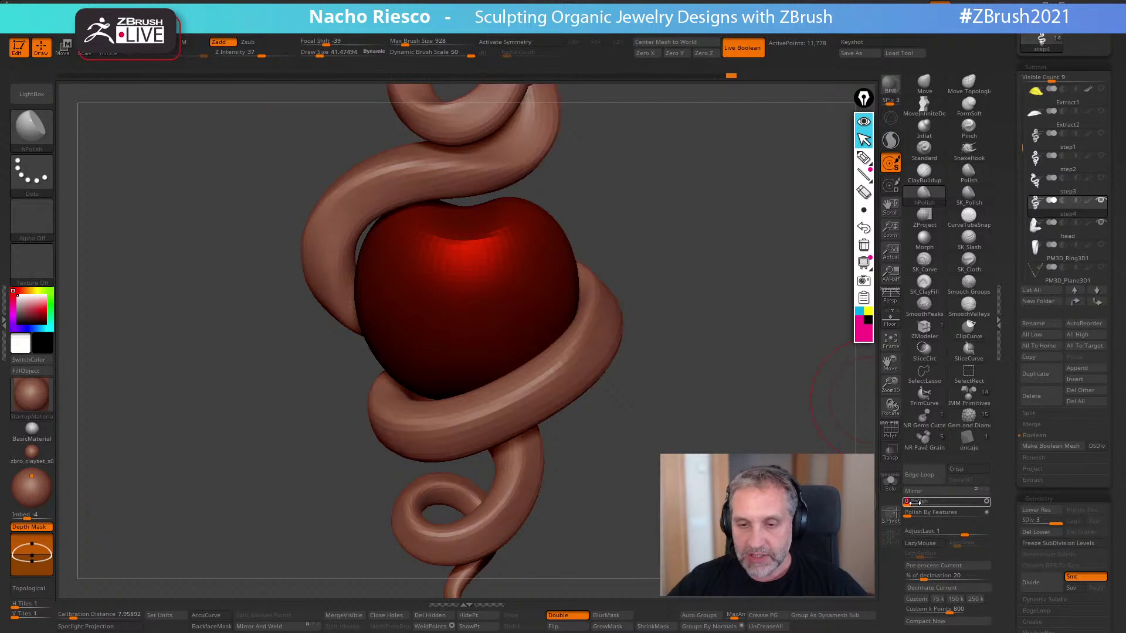
left_click_drag(645, 581, 622, 576, "alt")
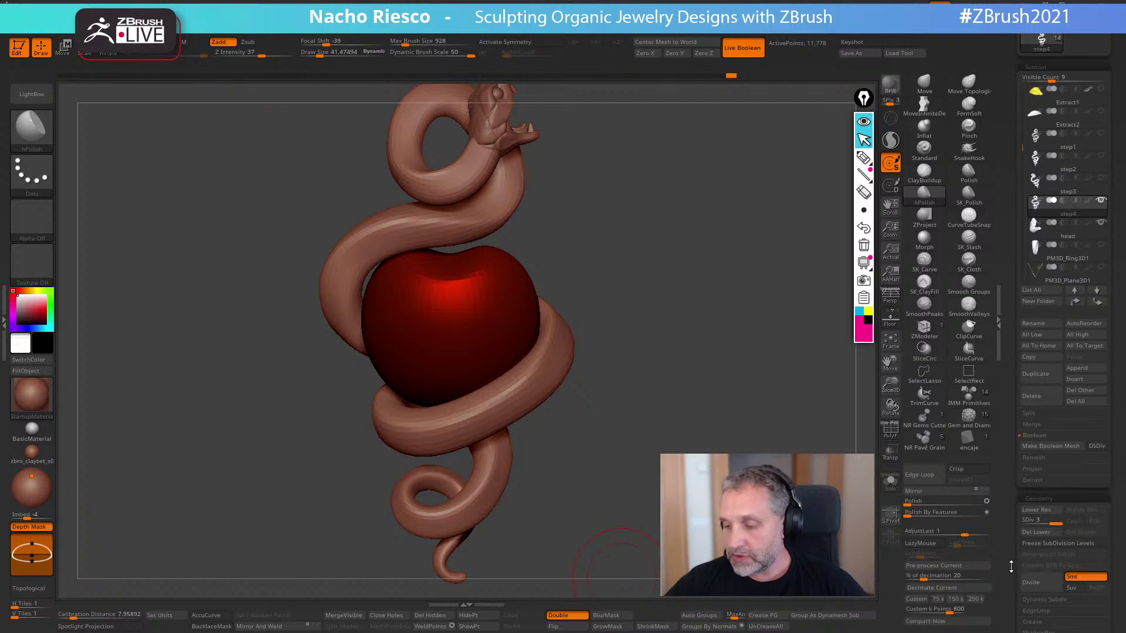
- Expand the Deformation settings and lightly smooth the snake body with Polish By Features
scroll(1008, 455, "down", 5)
scroll(1016, 503, "down", 5)
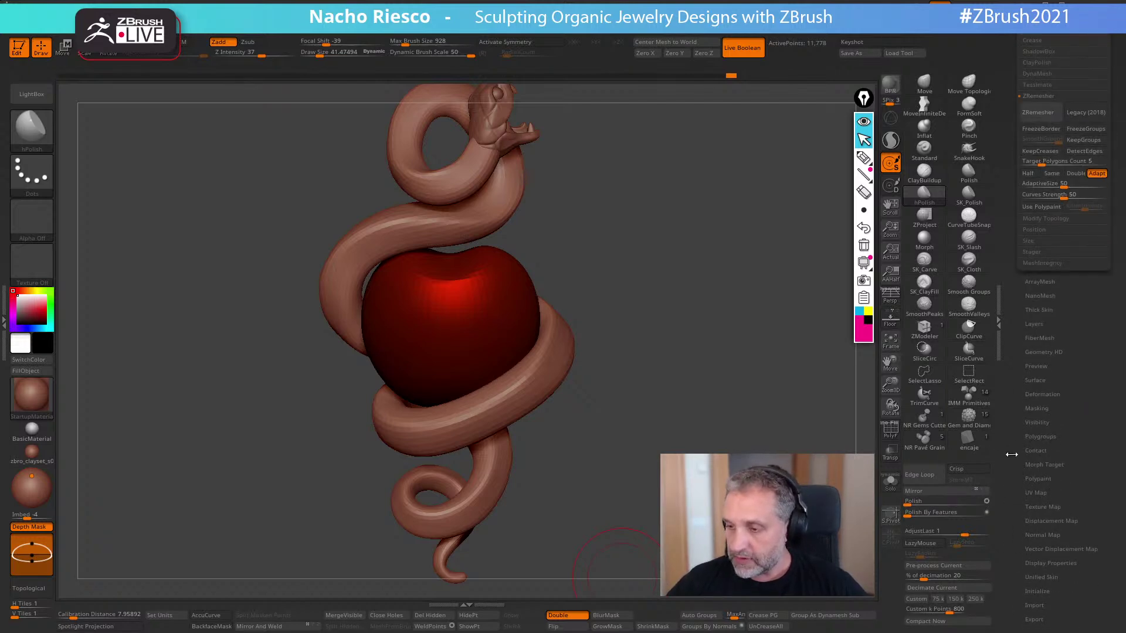
left_click(1043, 395)
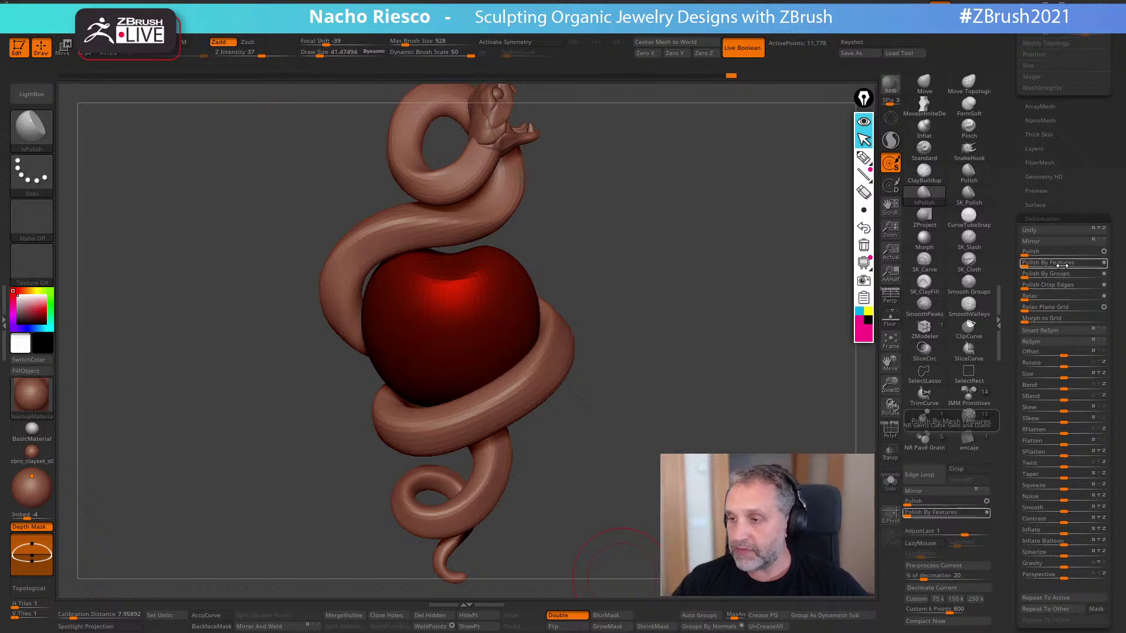
right_click_drag(759, 455, 694, 488, "ctrl")
left_click(939, 514)
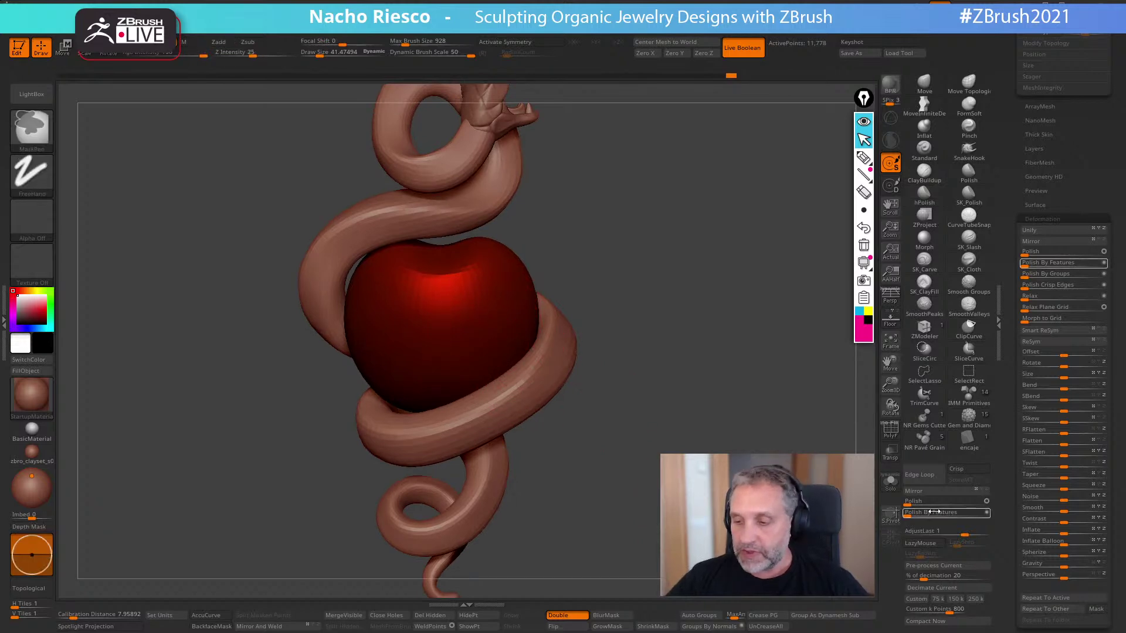
left_click(938, 502)
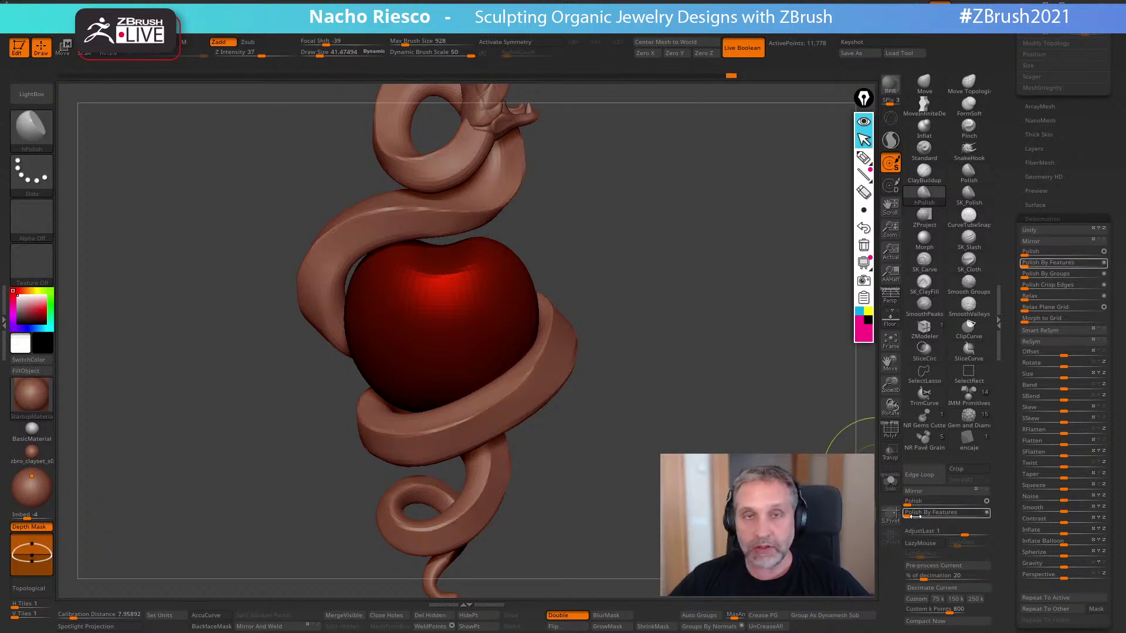
left_click(987, 513)
left_click(915, 517)
left_click(919, 517)
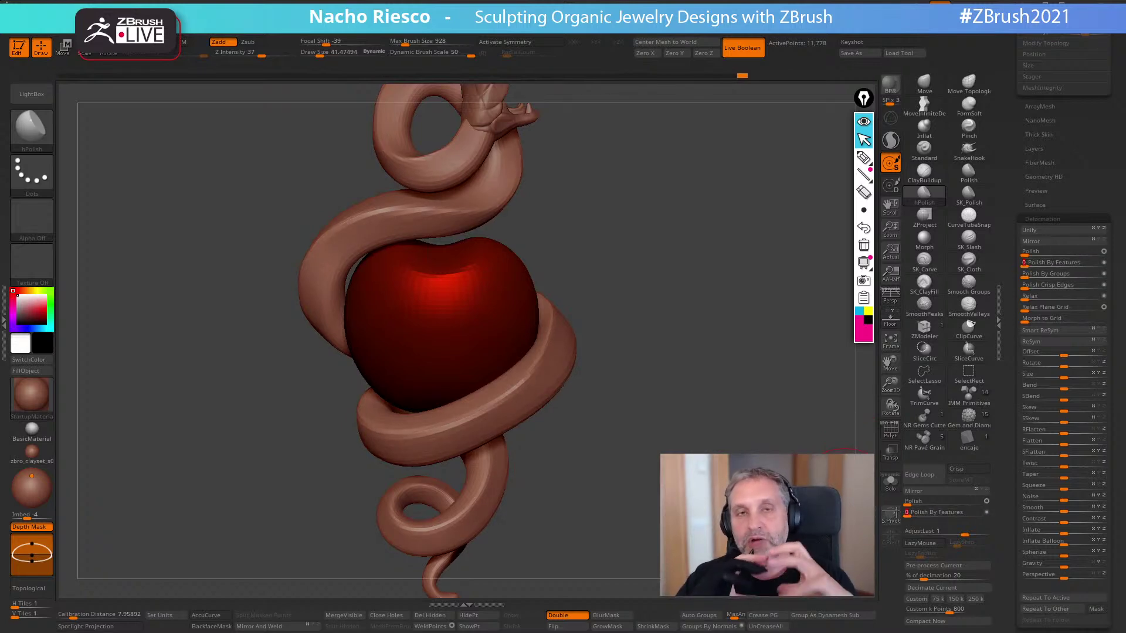
left_click_drag(700, 438, 733, 478)
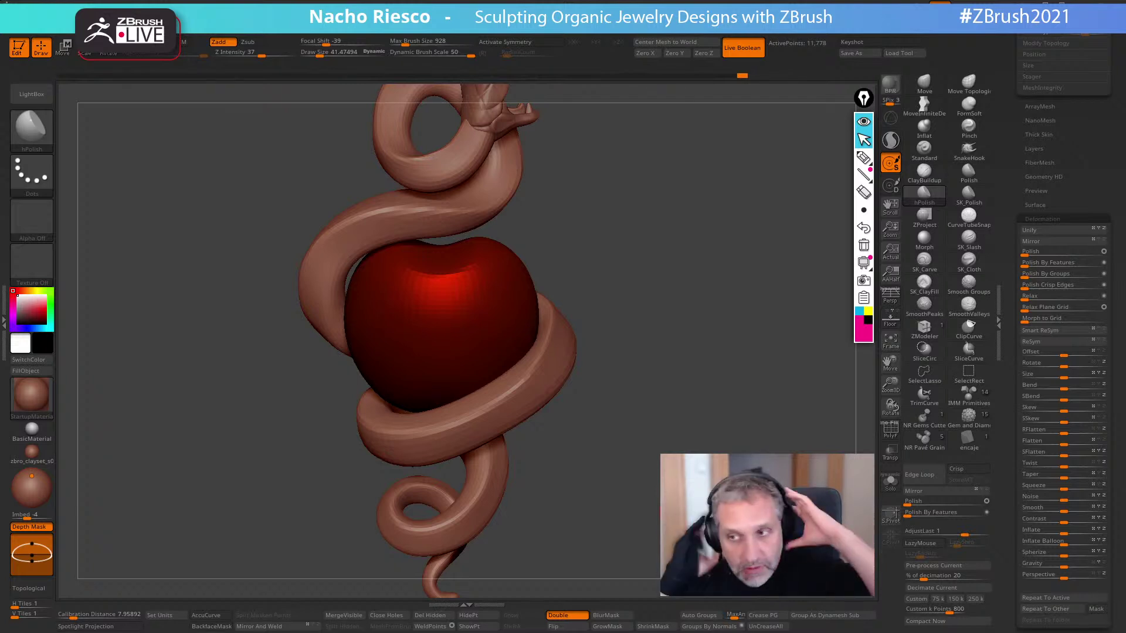
- Select the Polish brush and look up hPolish among the brushes starting with H
left_click(969, 171)
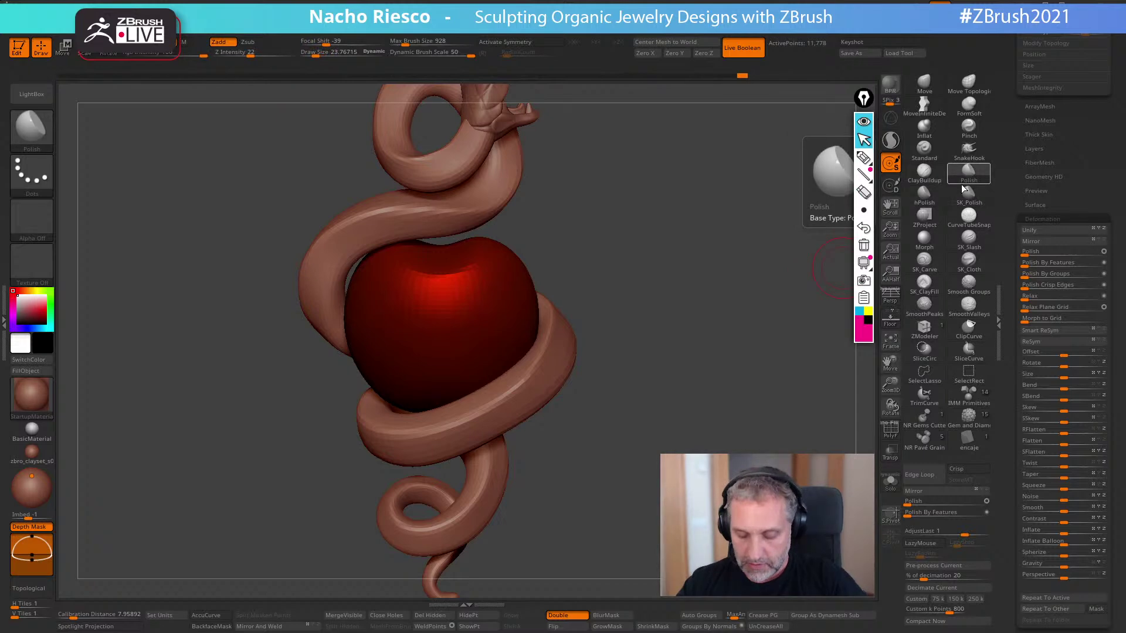
key("b")
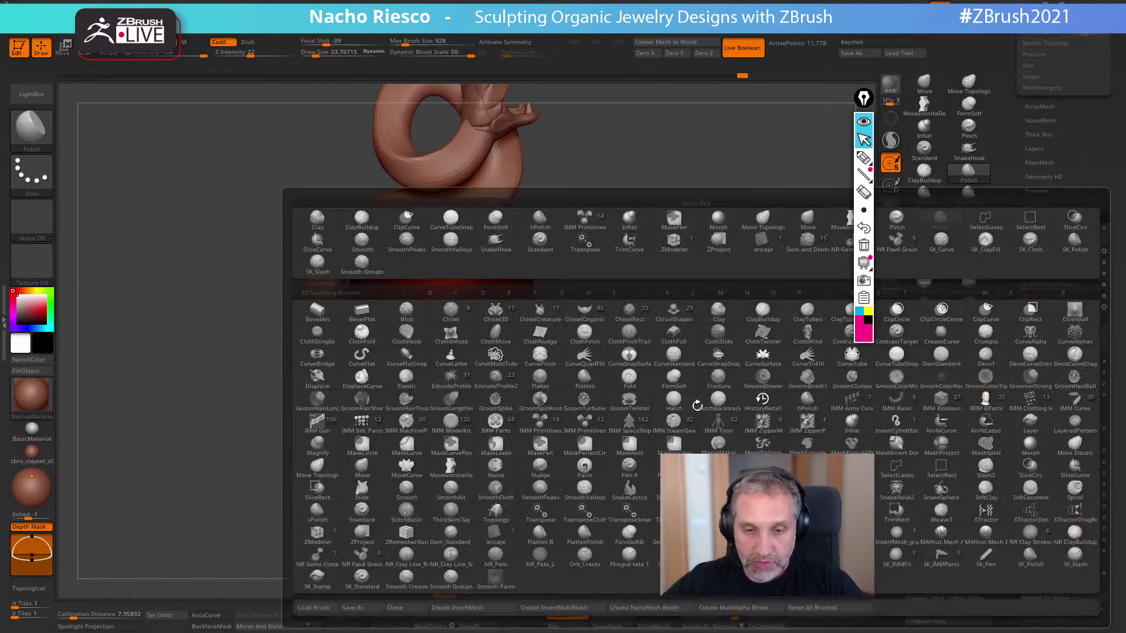
key("h")
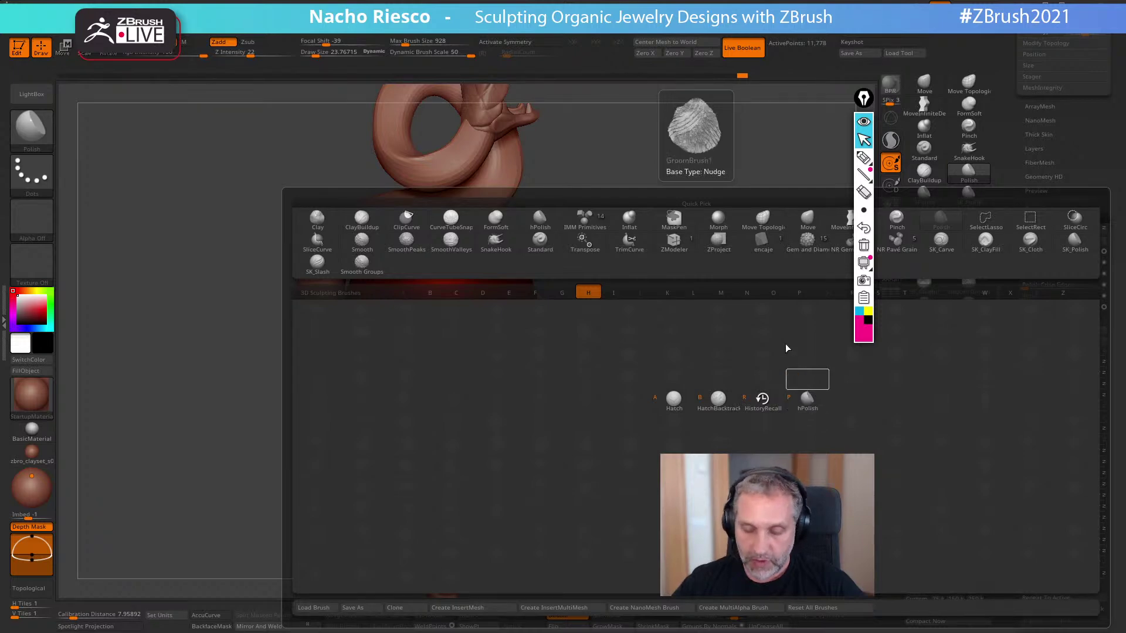
left_click(808, 402)
key("b")
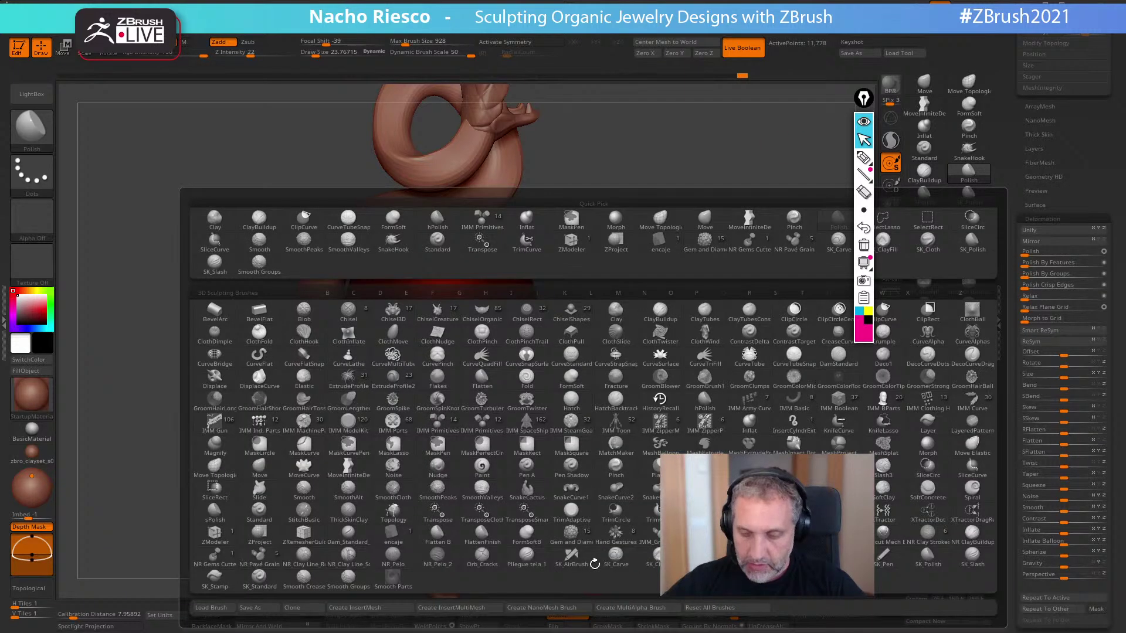
key("p")
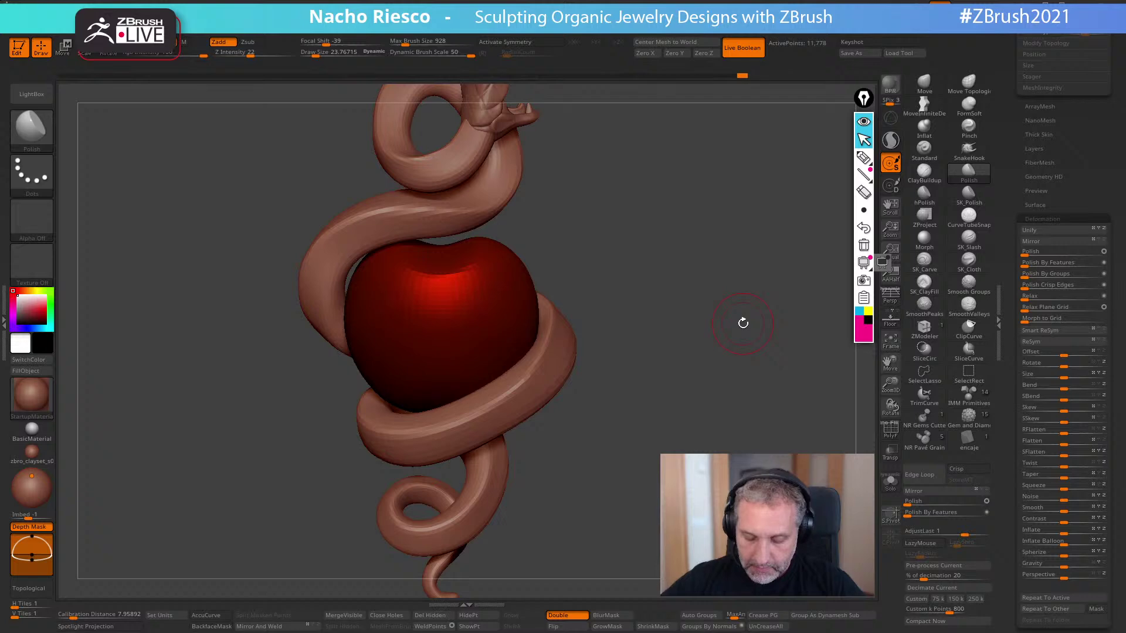
- Look through the brush library and its entries for the letter B, keeping the Polish brush active
key("b")
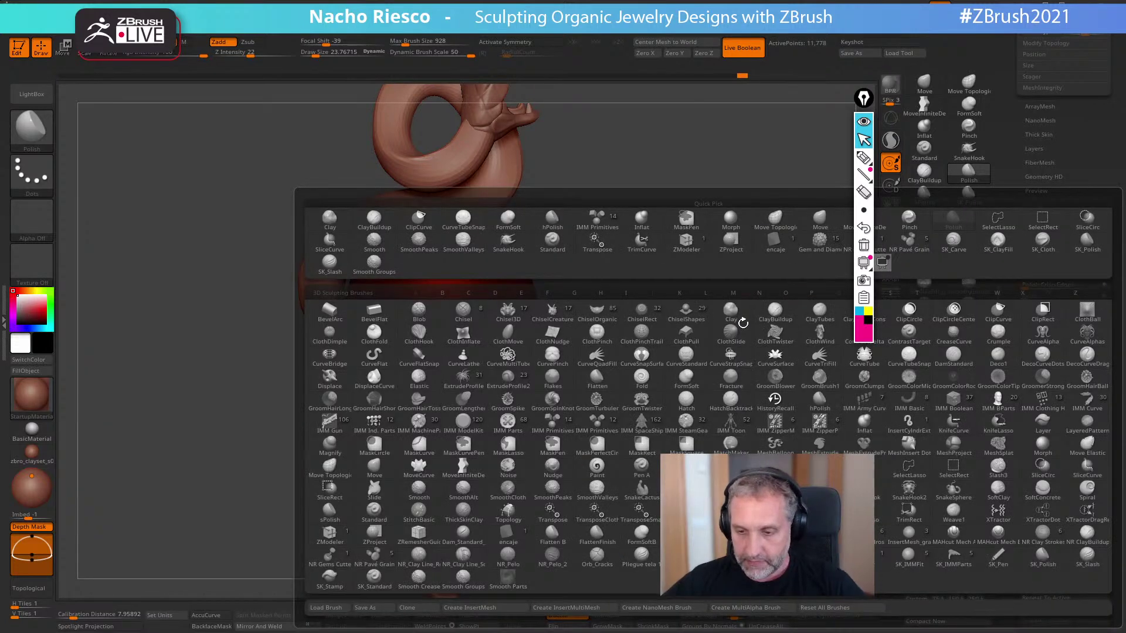
key("b")
key("b")
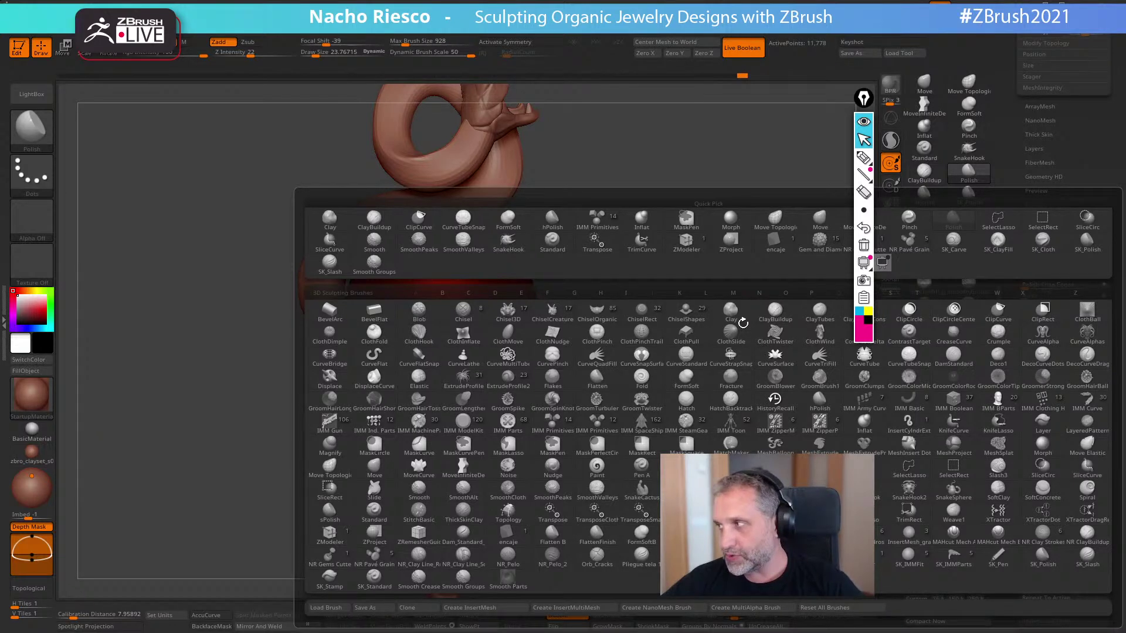
key("b")
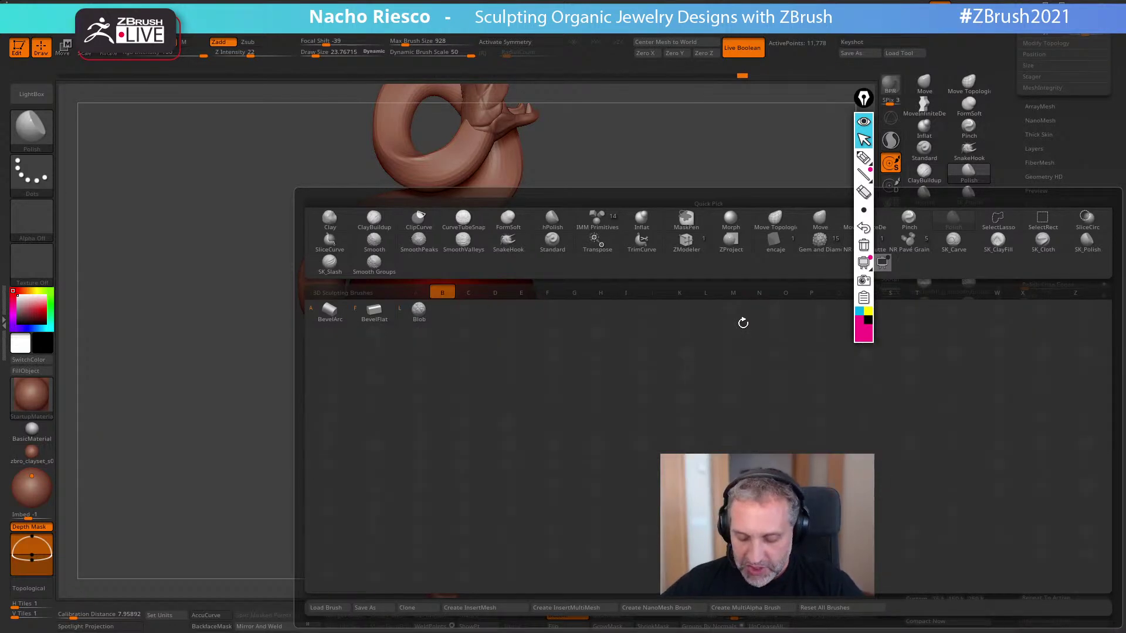
key("b")
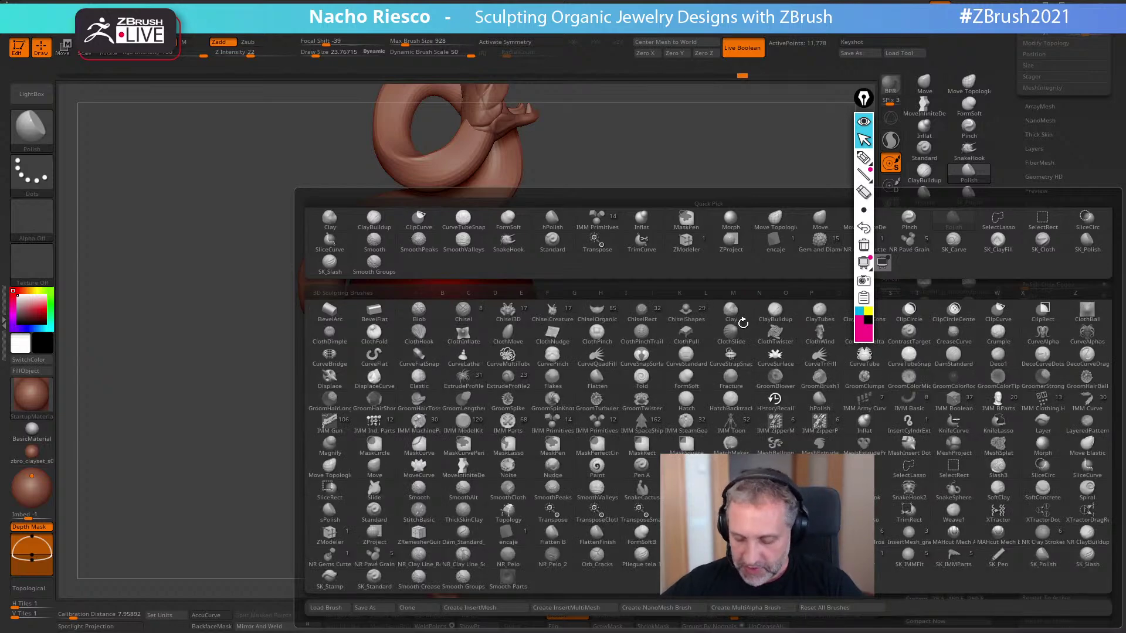
key("b")
key("b")
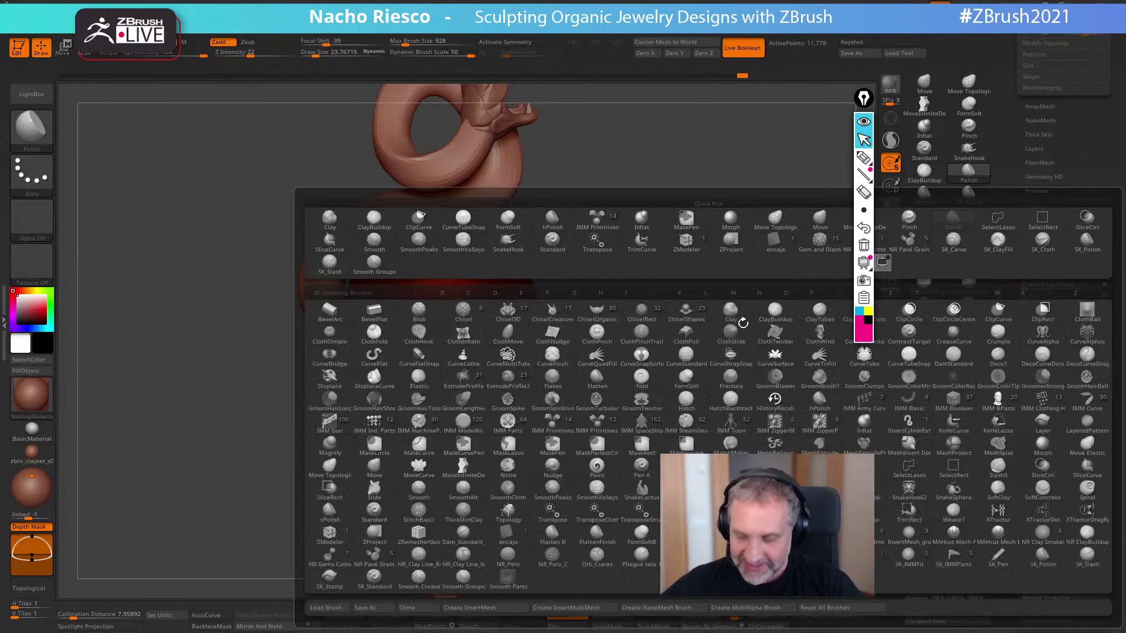
key("Escape")
key("b")
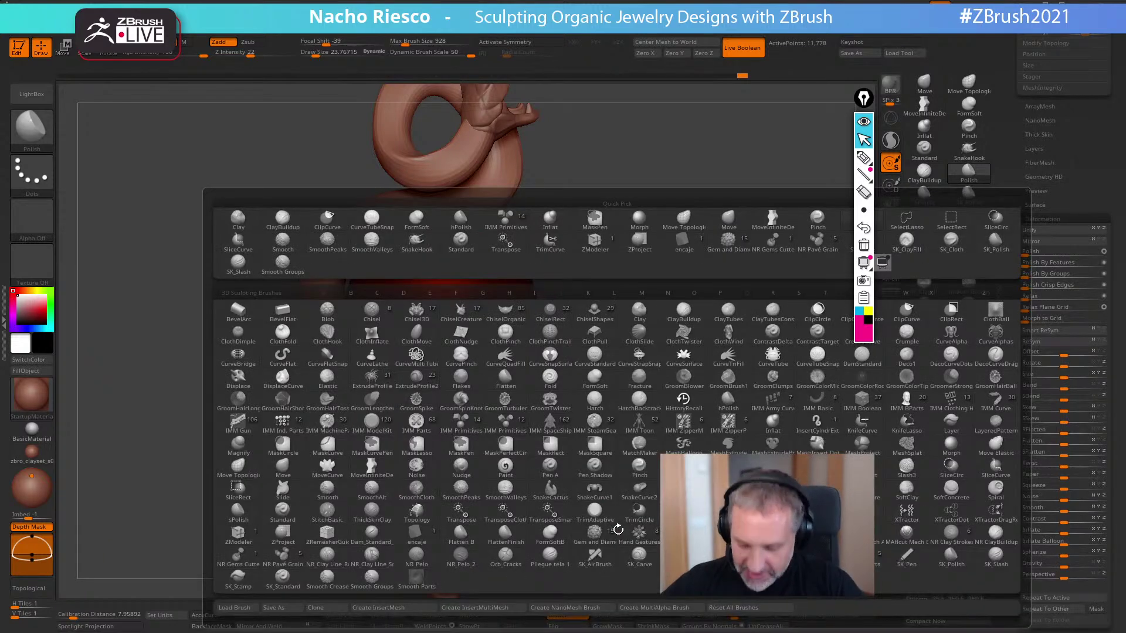
key("p")
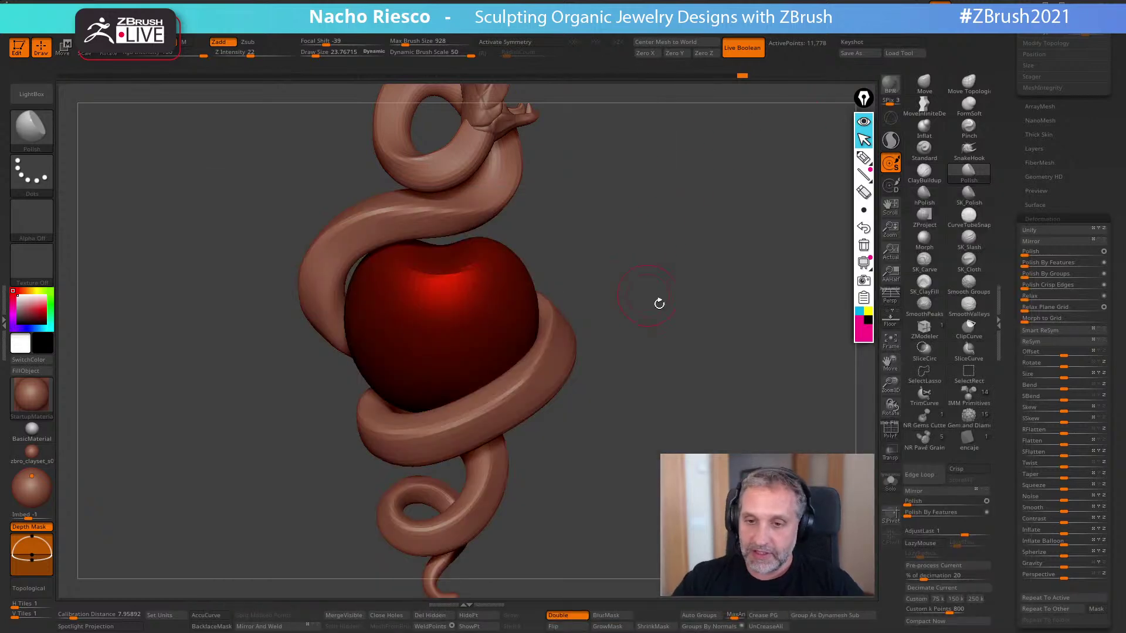
- Polish the lower coil across the front of the apple using the Polish brush with a draw size of about 33
mouse_move(655, 301)
left_mouse_down()
mouse_move(683, 334)
mouse_move(686, 372)
mouse_move(674, 387)
mouse_move(824, 259)
left_mouse_up()
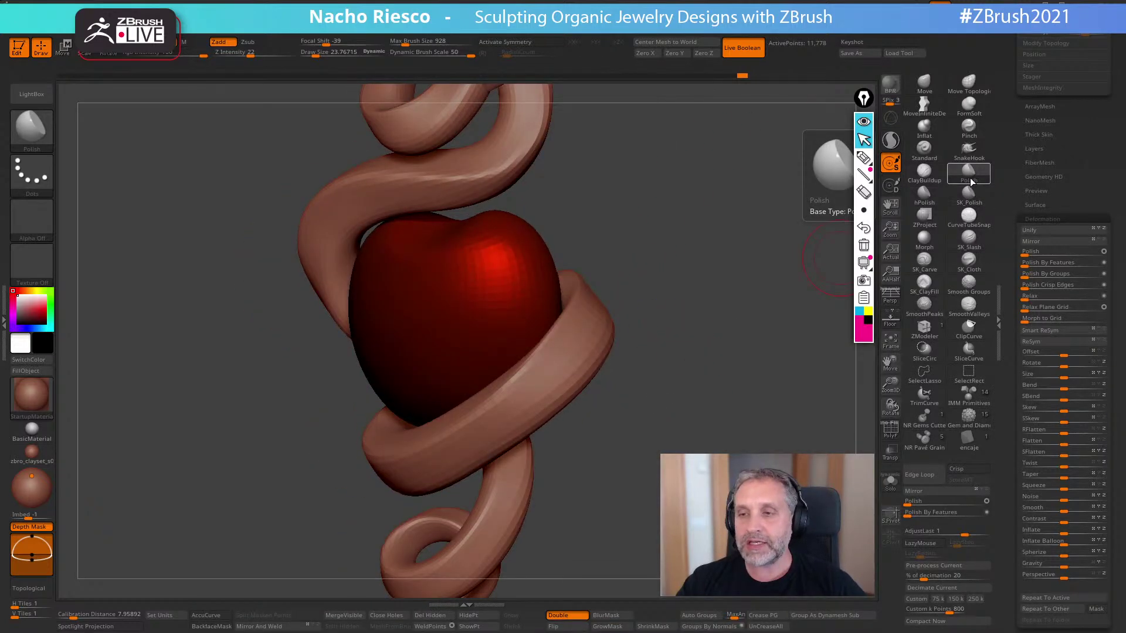
mouse_move(674, 338)
left_mouse_down()
mouse_move(698, 372)
mouse_move(747, 332)
left_mouse_up()
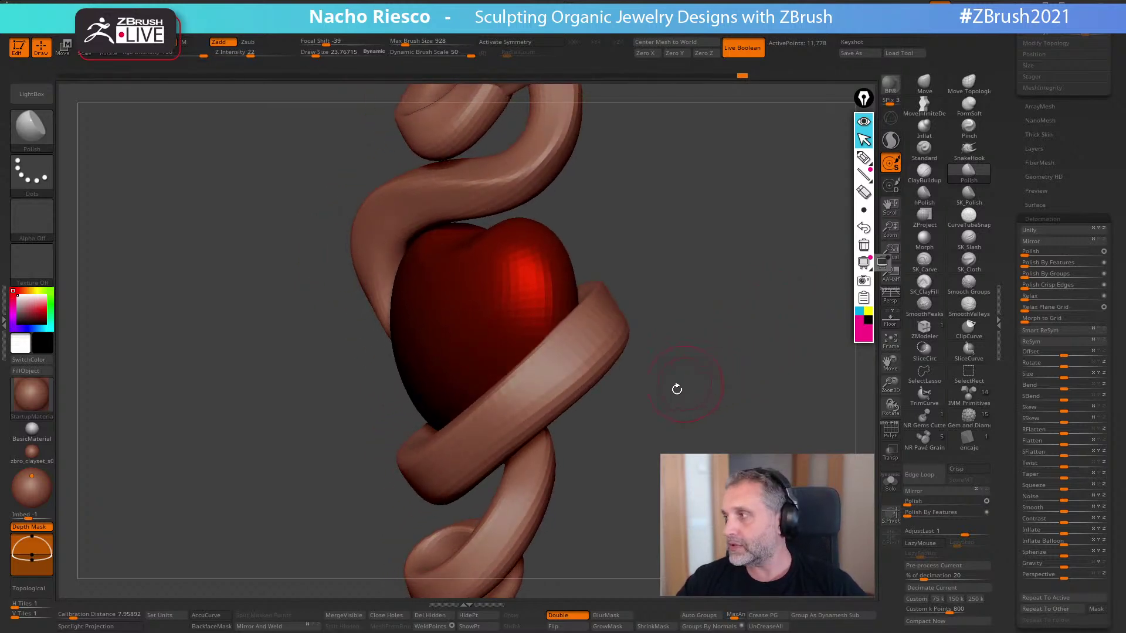
mouse_move(677, 418)
left_mouse_down()
mouse_move(586, 370)
mouse_move(537, 395)
mouse_move(524, 421)
mouse_move(566, 404)
left_mouse_up()
left_click_drag(551, 449, 622, 463)
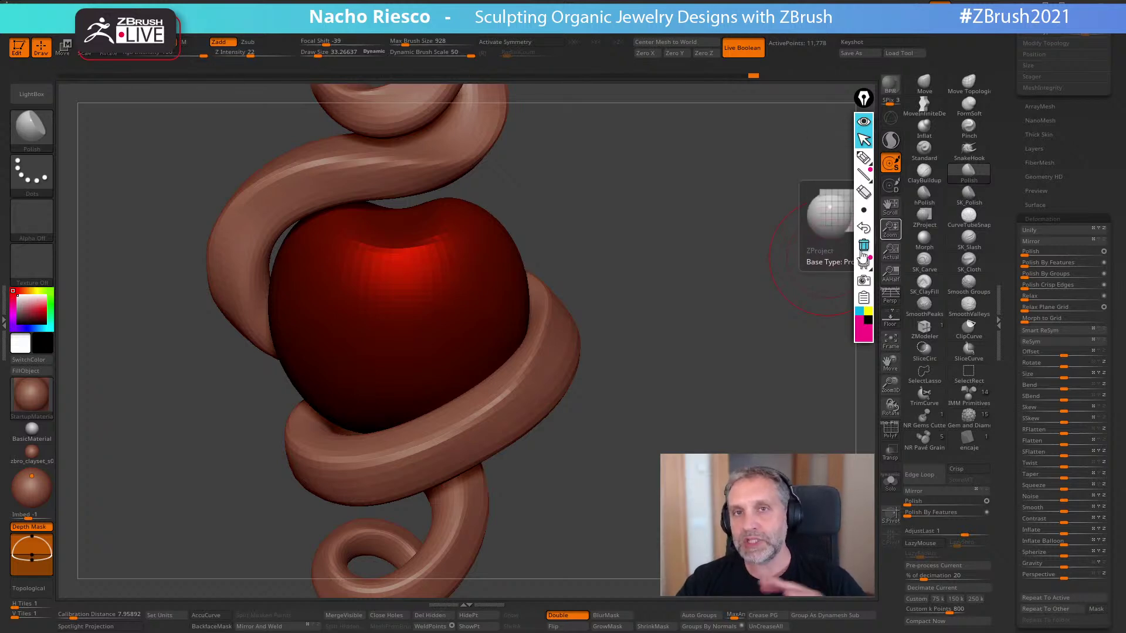
left_click_drag(681, 386, 683, 391)
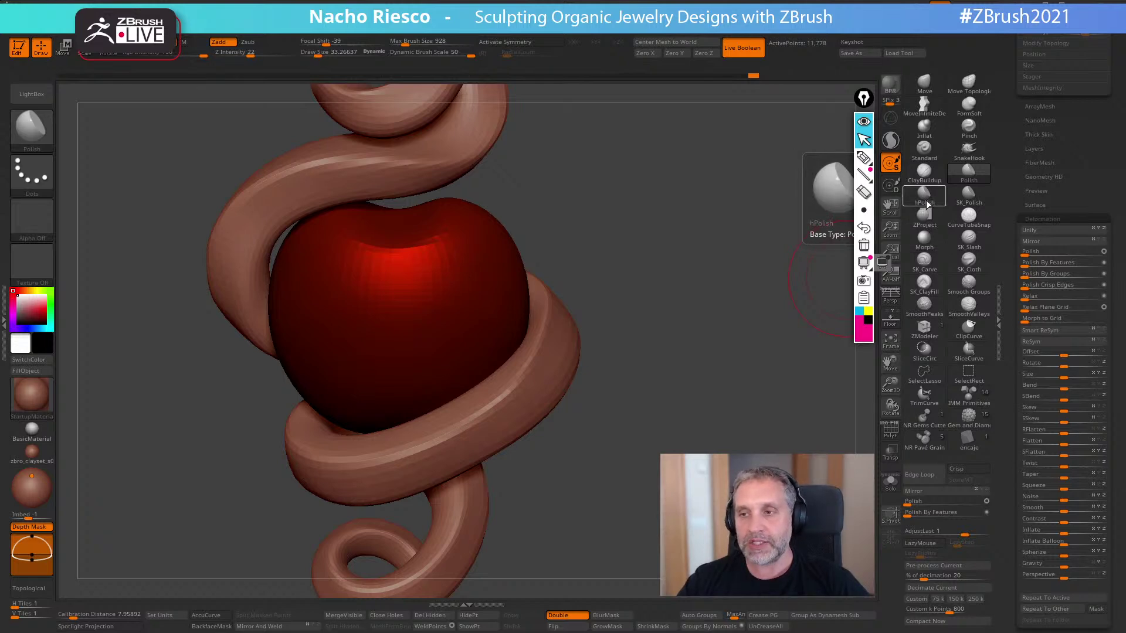
mouse_move(736, 307)
left_mouse_down()
mouse_move(722, 315)
mouse_move(730, 310)
left_mouse_up()
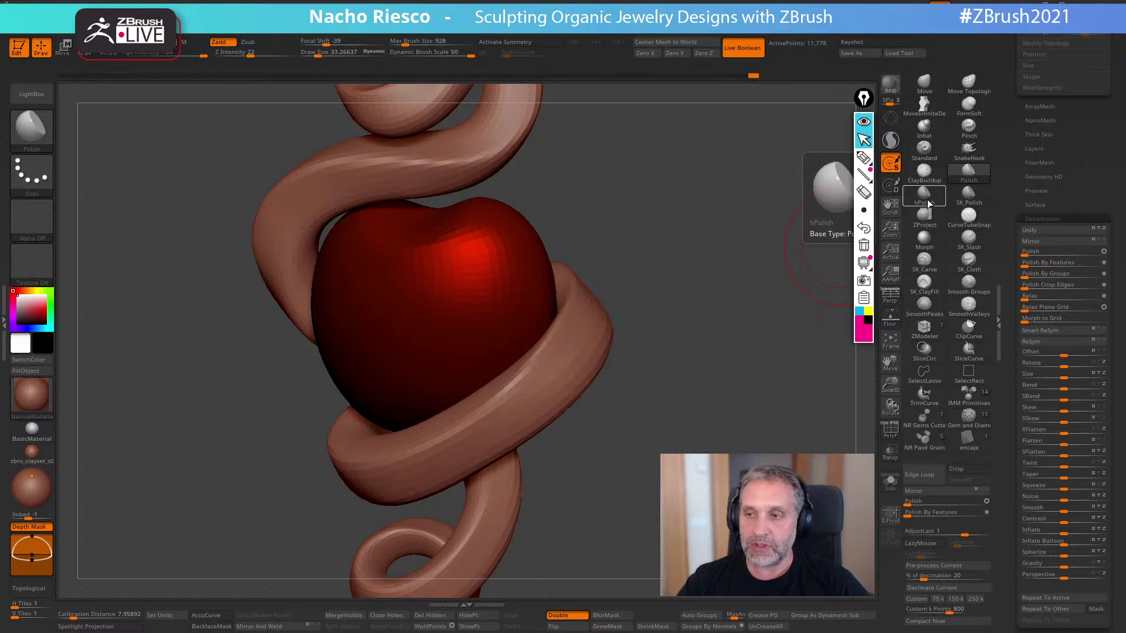
left_click_drag(771, 282, 757, 288)
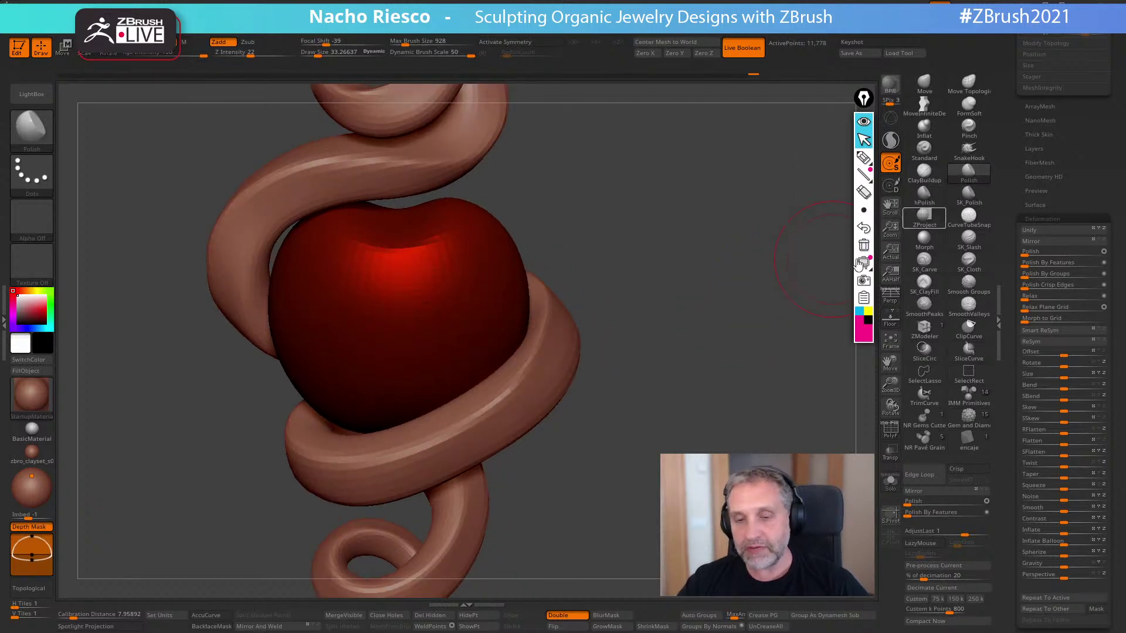
- Reshape the snake's upper coil using Move Topological with BackfaceMask enabled and a draw size of about 68
key("f")
mouse_move(686, 357)
left_mouse_down()
mouse_move(620, 364)
mouse_move(755, 307)
mouse_move(737, 322)
mouse_move(763, 369)
mouse_move(716, 392)
mouse_move(747, 469)
mouse_move(760, 399)
mouse_move(746, 354)
left_mouse_up()
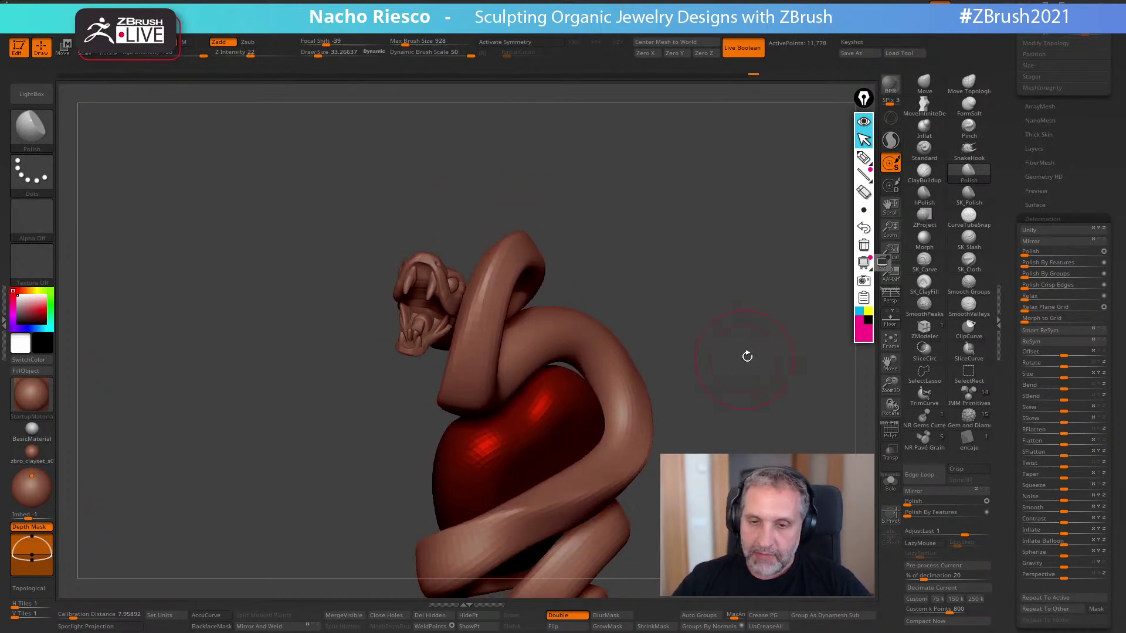
left_click(968, 84)
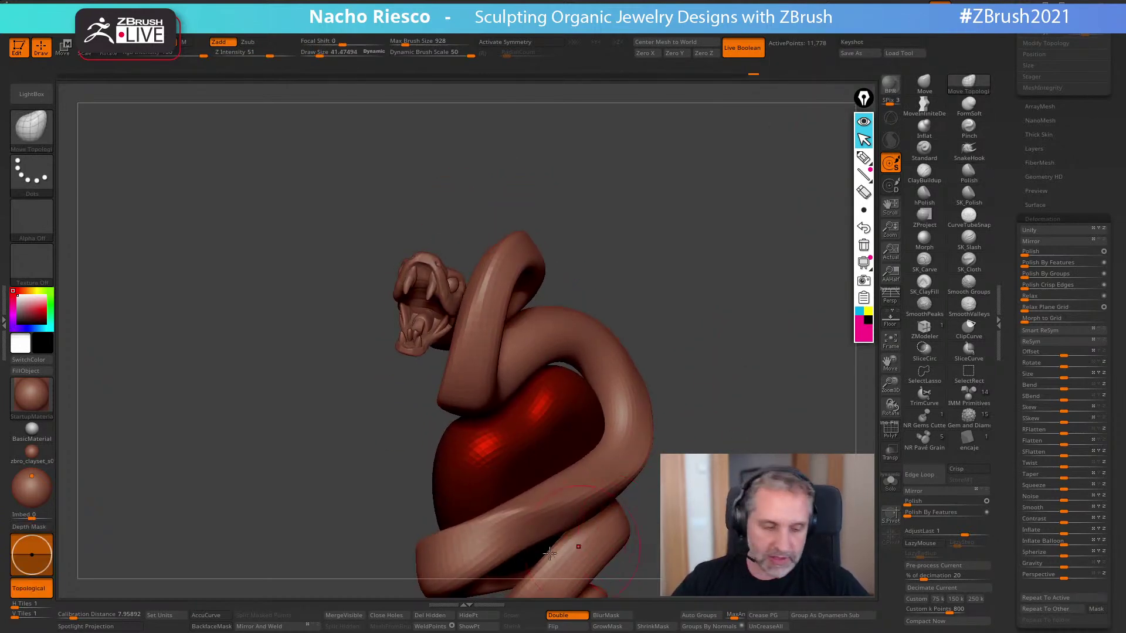
left_click(211, 626)
key("s")
left_click_drag(553, 295, 556, 295)
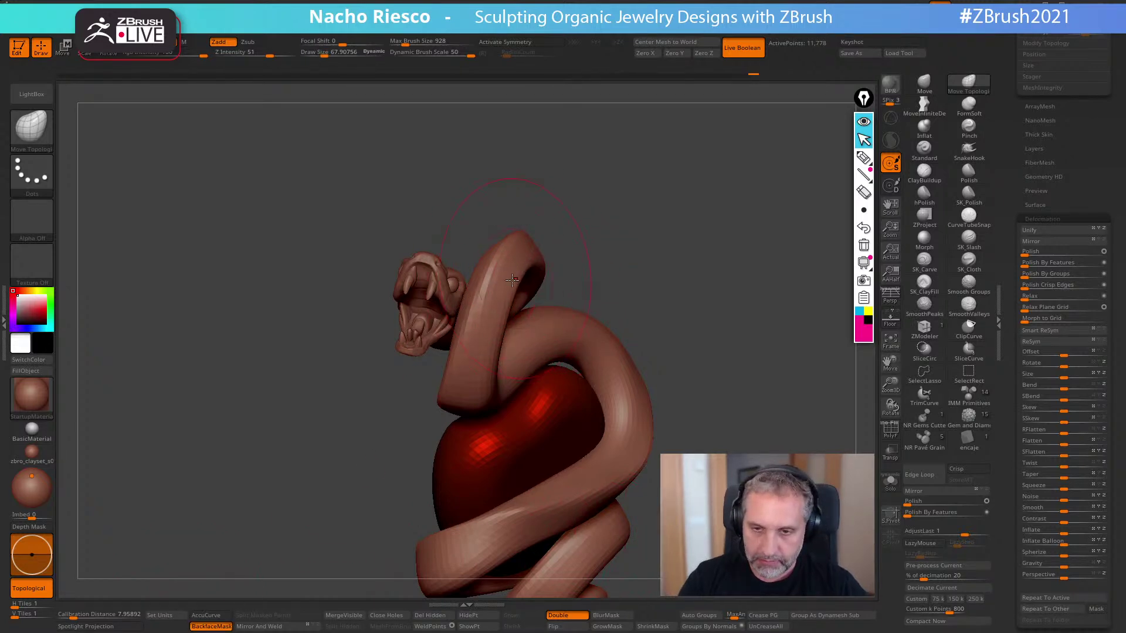
left_click_drag(594, 253, 588, 293)
left_click_drag(692, 193, 664, 336)
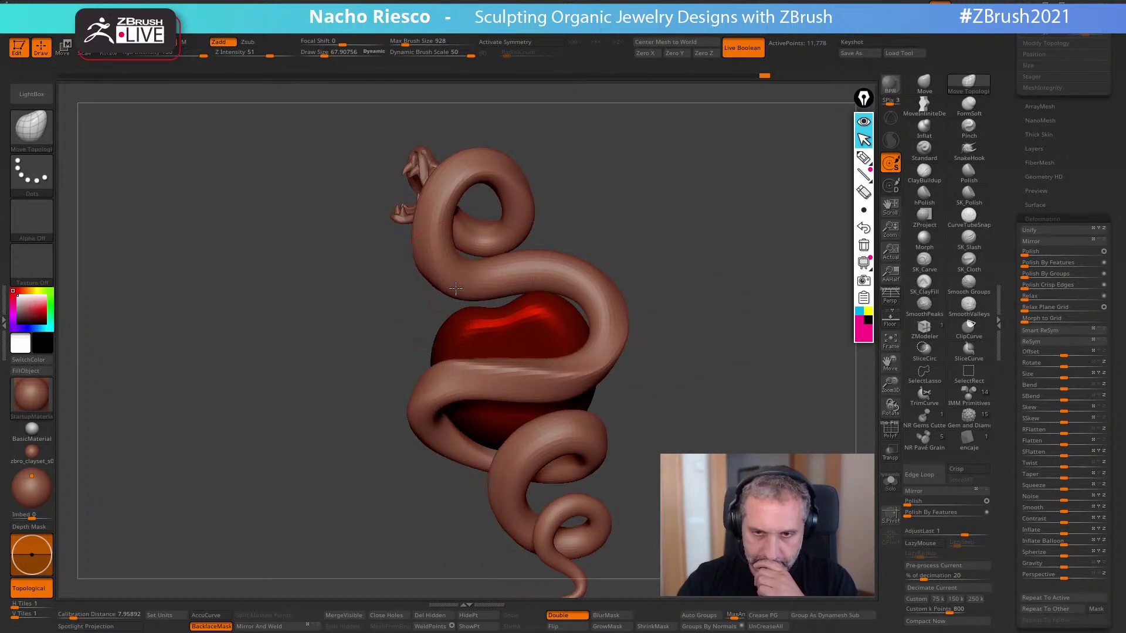
left_click_drag(680, 281, 612, 538)
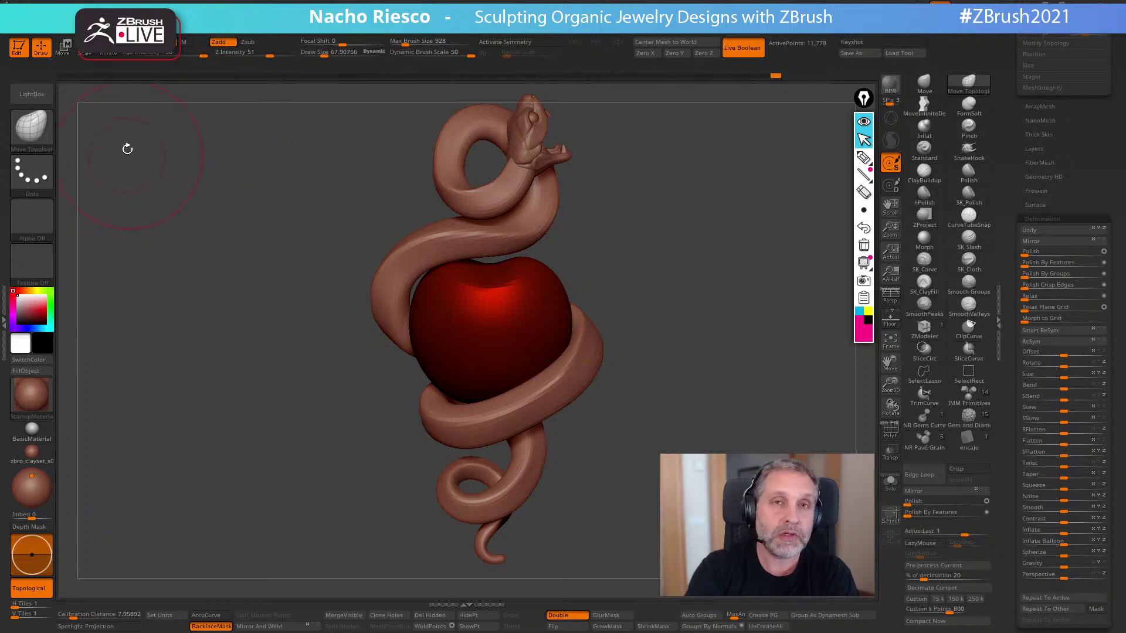
- Turn on the silhouette thumbnail in the preferences and enlarge the preview beside the pendant
left_click(447, 30)
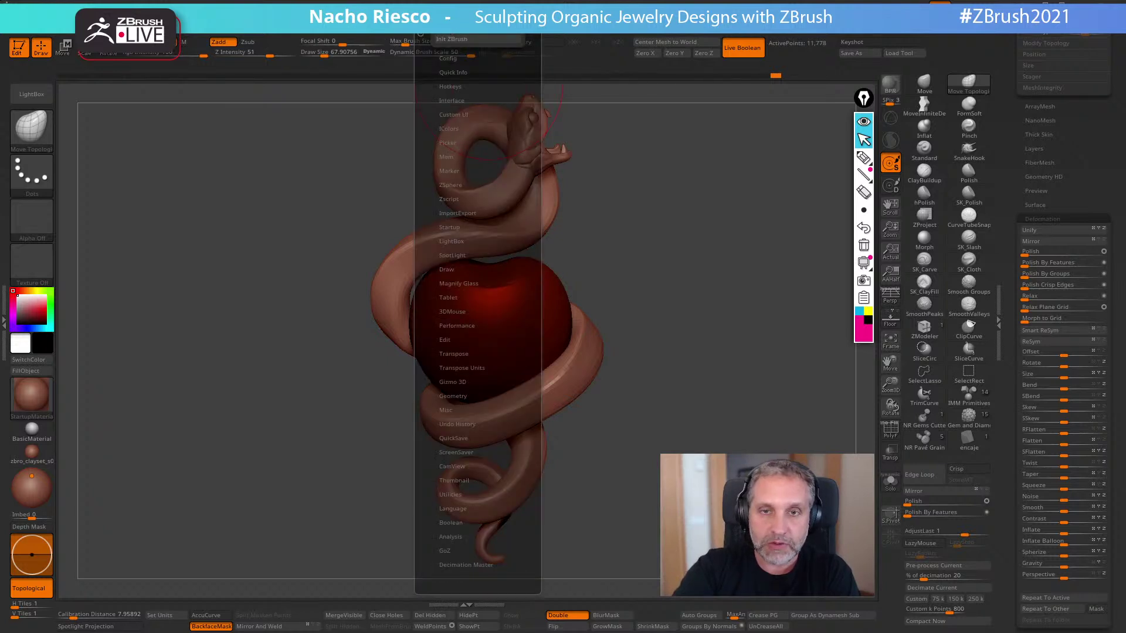
left_click(467, 481)
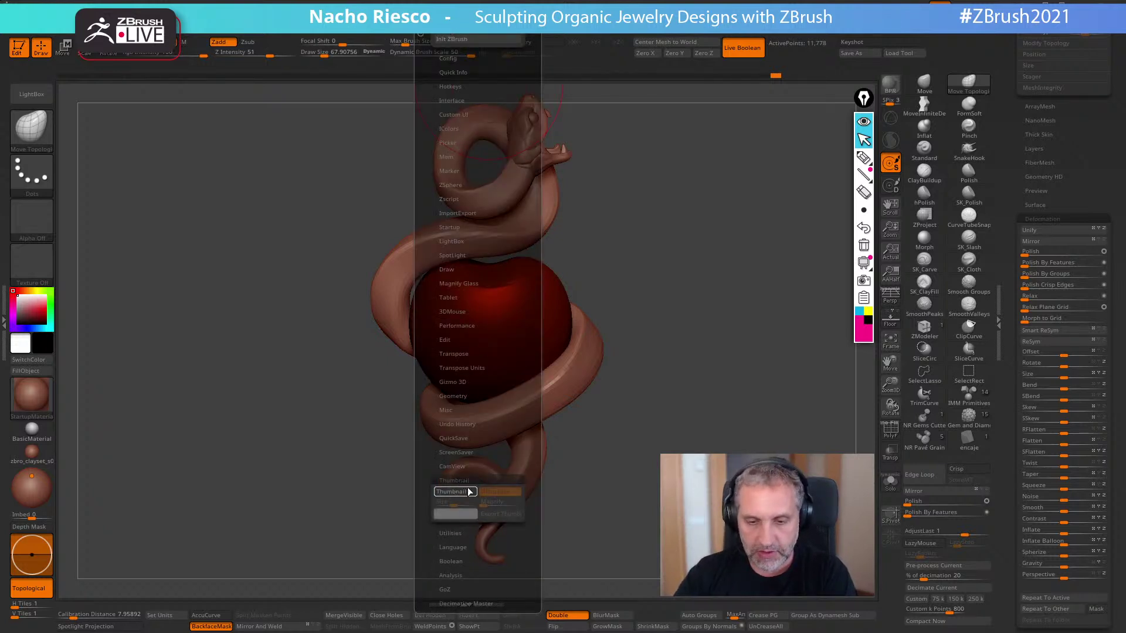
left_click(457, 493)
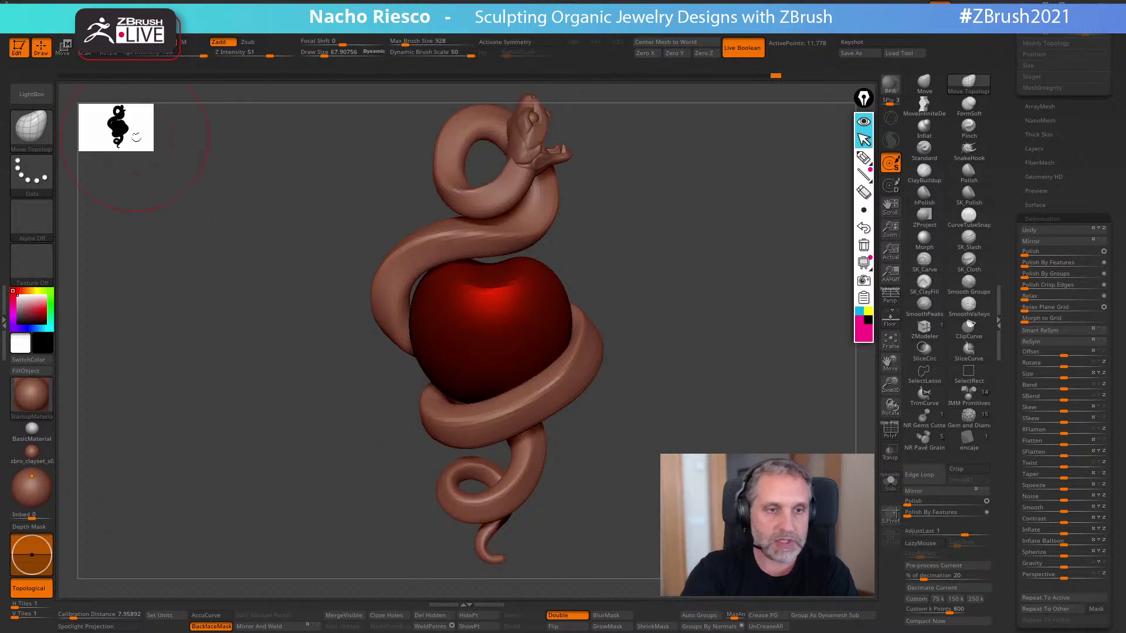
left_click_drag(723, 389, 673, 397, "alt")
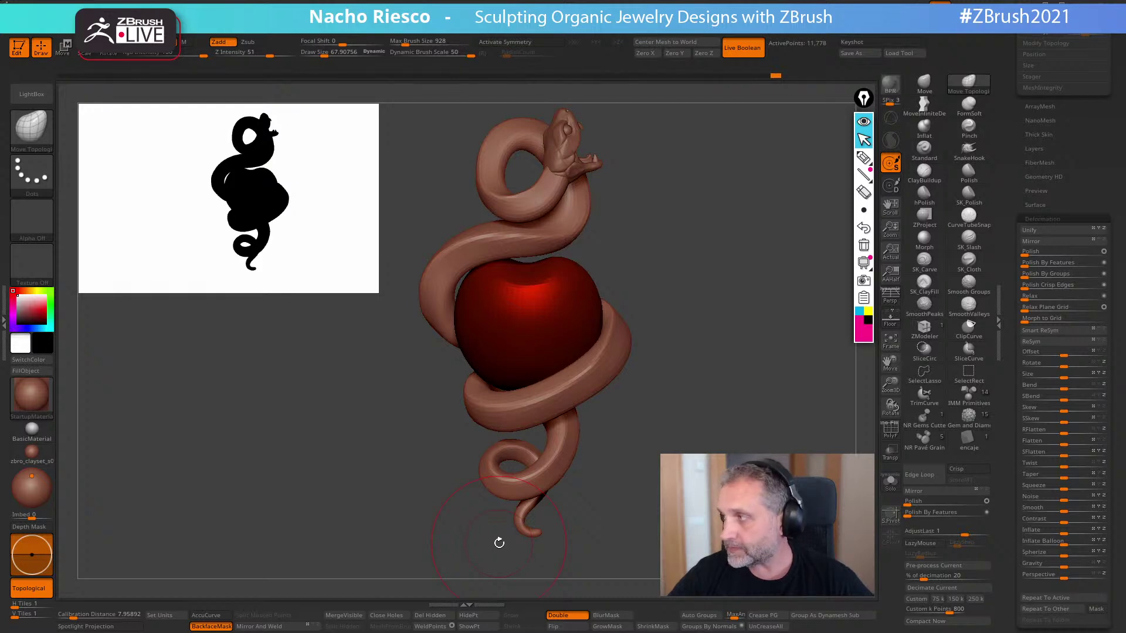
left_click_drag(671, 450, 718, 448)
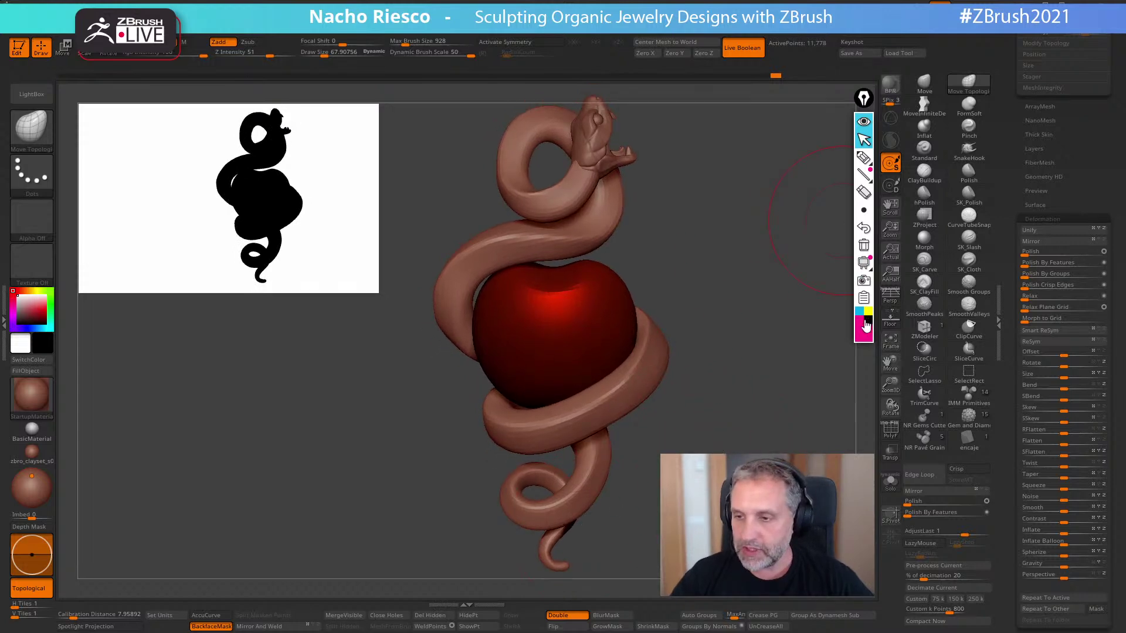
- Mark the openings between the snake's coils on the silhouette preview with the annotation pen, and return to sculpting
left_click(863, 157)
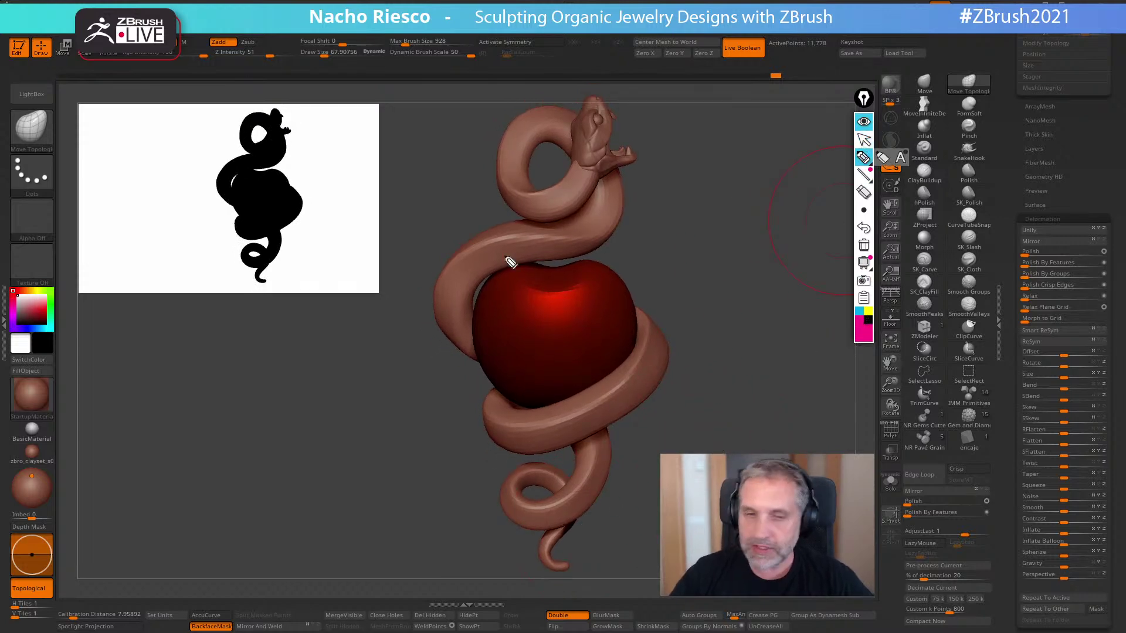
left_click(254, 254)
left_click(264, 241)
left_click(232, 179)
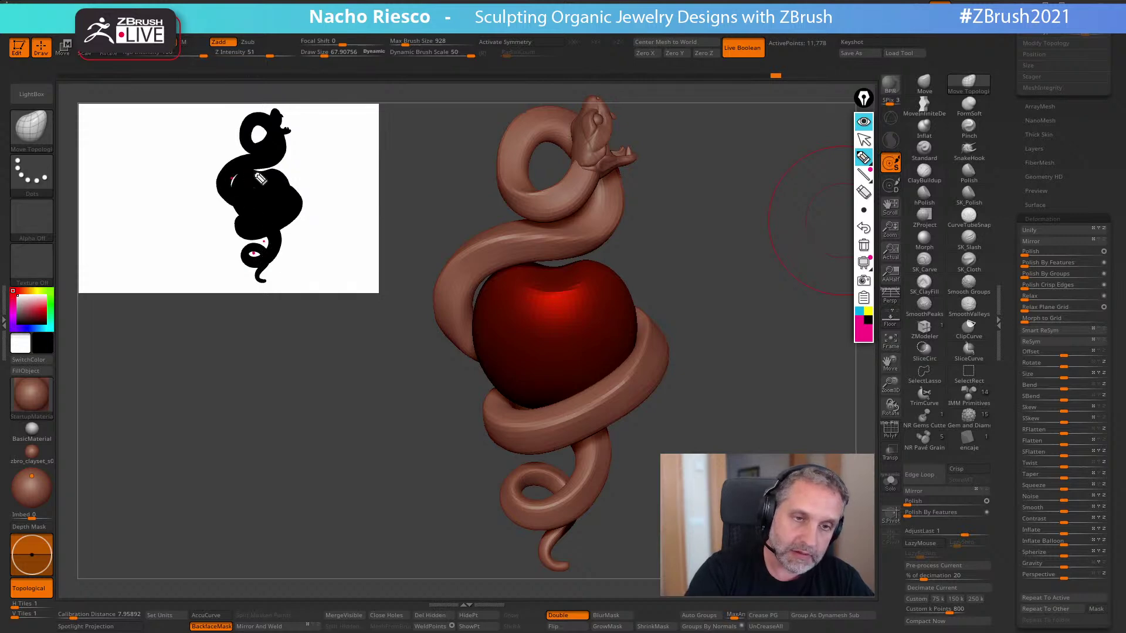
left_click(259, 129)
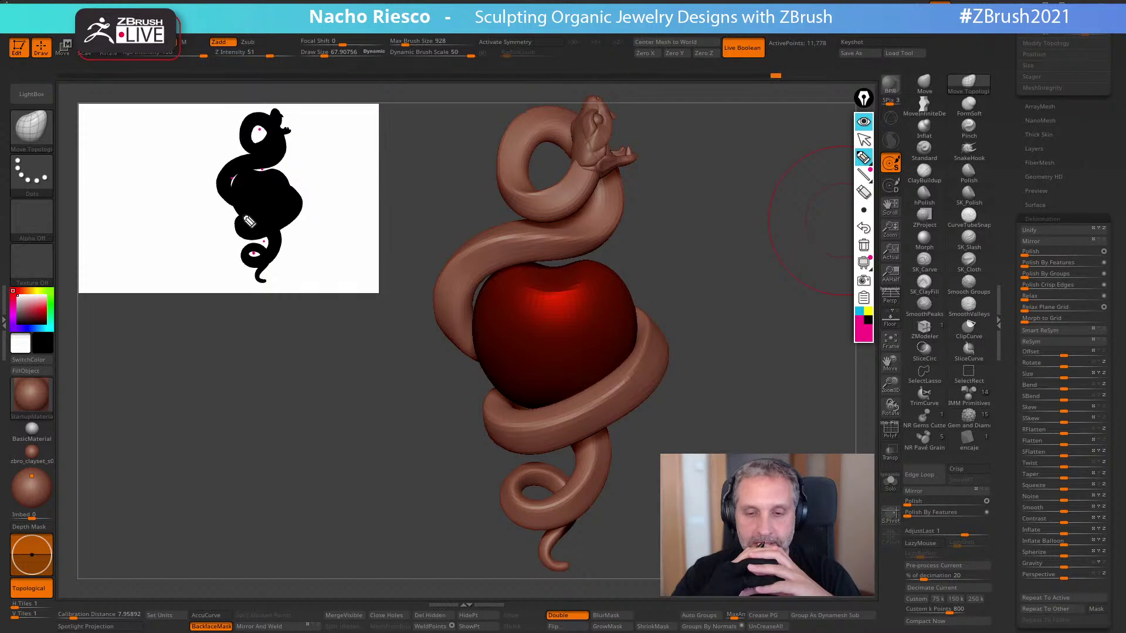
left_click(864, 139)
- Try to adjust the lower front coil with Move Topological at a draw size of about 115, and undo the attempt
key("s")
left_click_drag(533, 421, 522, 425)
key("s")
key("s")
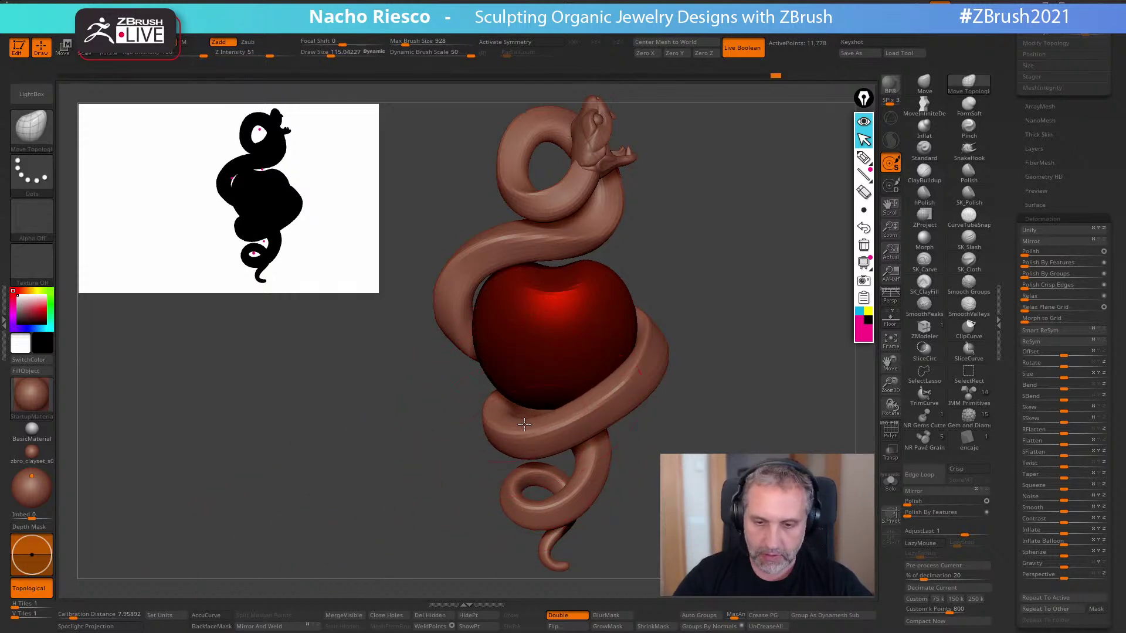
key("ctrl+z")
key("ctrl+z")
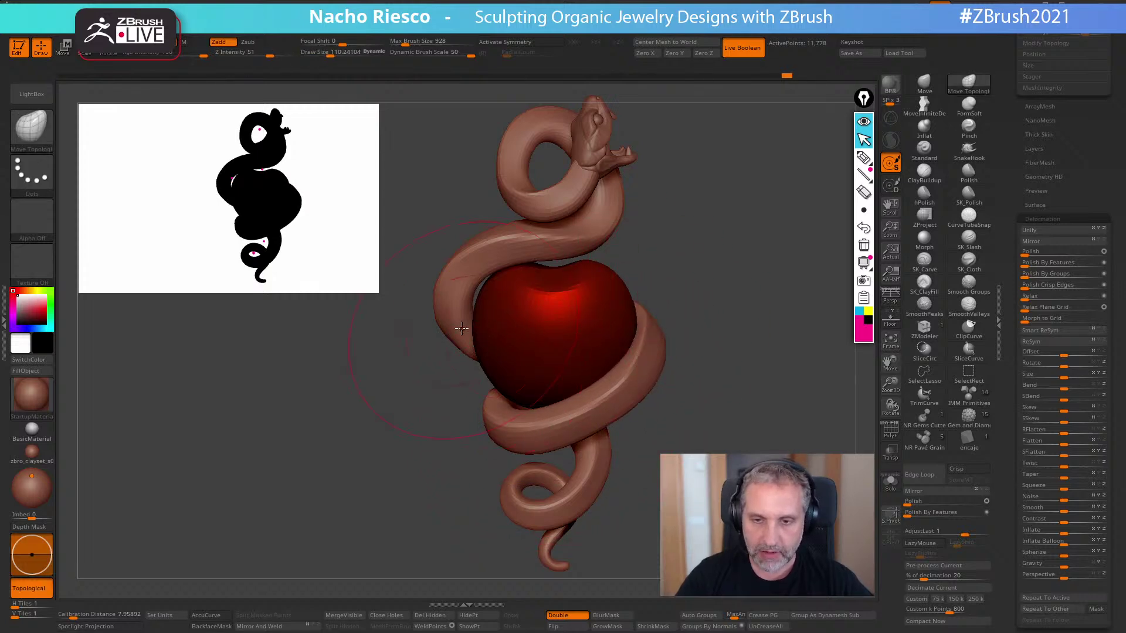
- Pull the bend below the snake's head outward and widen the upper loop, using a draw size of about 96
left_click_drag(602, 233, 619, 192)
key("s")
left_click_drag(531, 174, 519, 174)
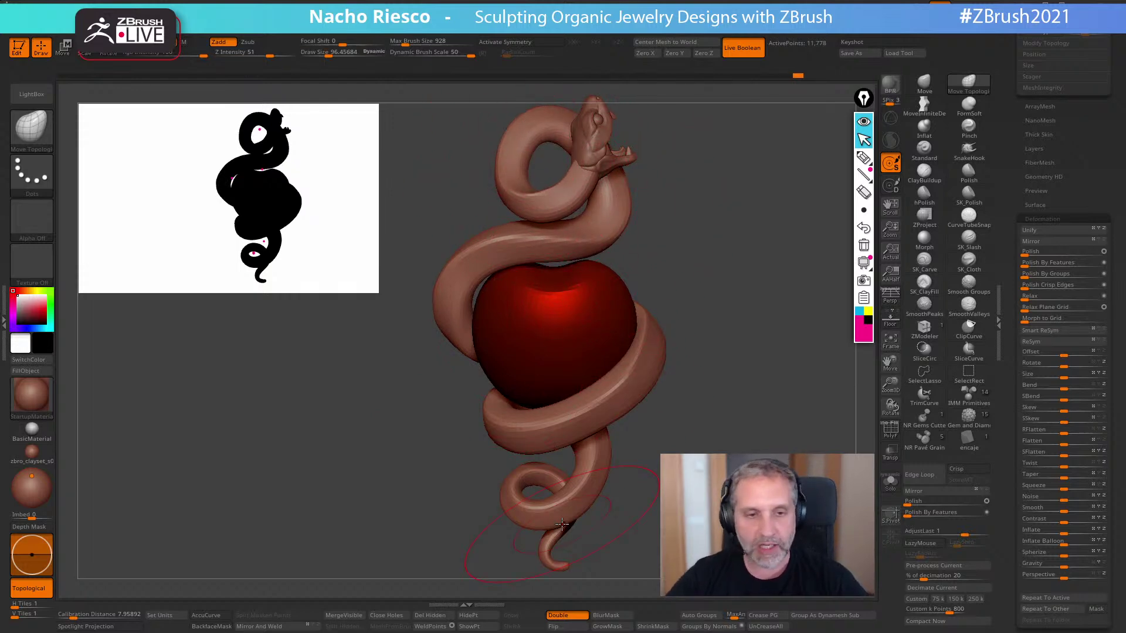
- Refine the tail curl at a draw size of about 77 and the coil at the apple's left side at about 84
key("s")
mouse_move(541, 483)
left_mouse_down()
mouse_move(525, 482)
mouse_move(537, 482)
left_mouse_up()
key("s")
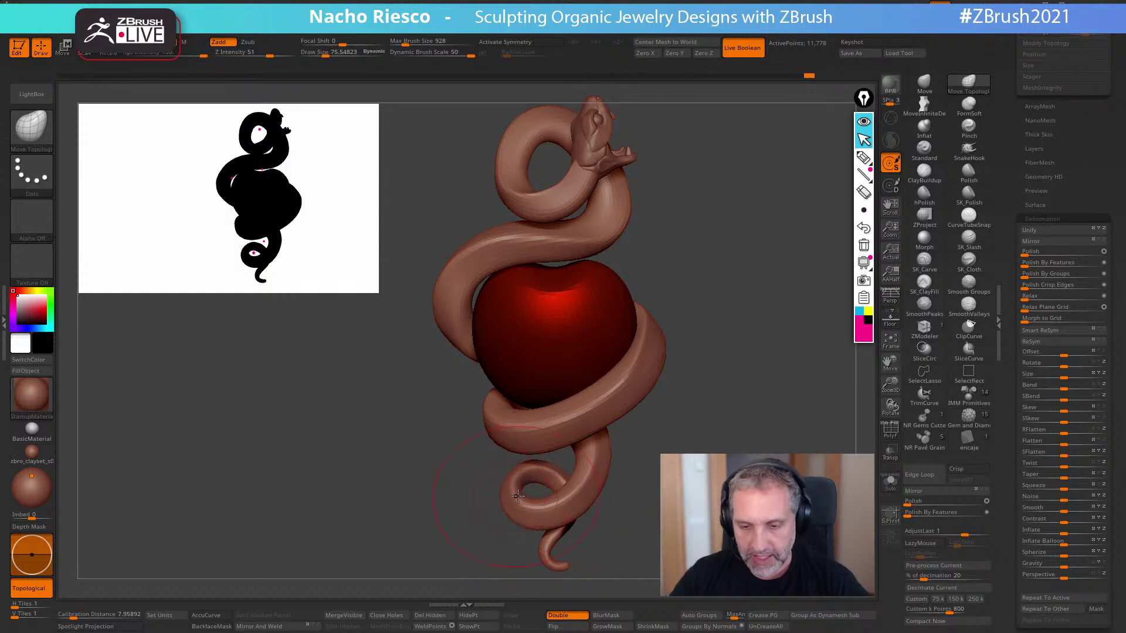
key("s")
left_click_drag(463, 333, 469, 350)
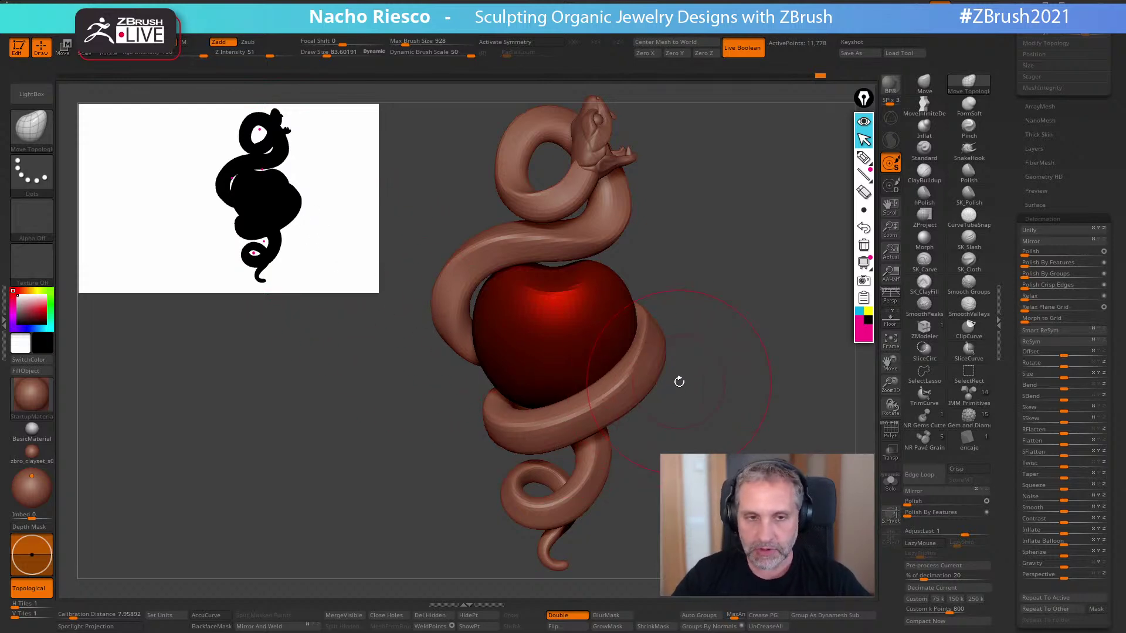
- Pull the coil at the apple's right side outward to open a gap, using draw sizes of about 120 to 141
key("s")
left_click_drag(649, 336, 653, 338)
left_click_drag(602, 398, 621, 396)
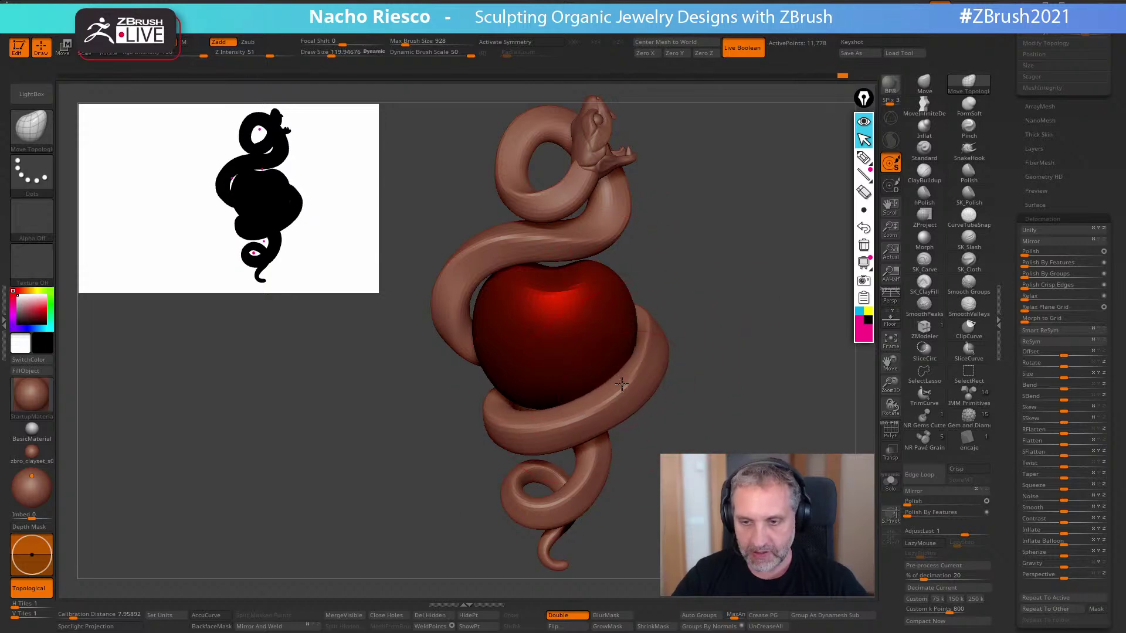
left_click_drag(645, 343, 666, 341)
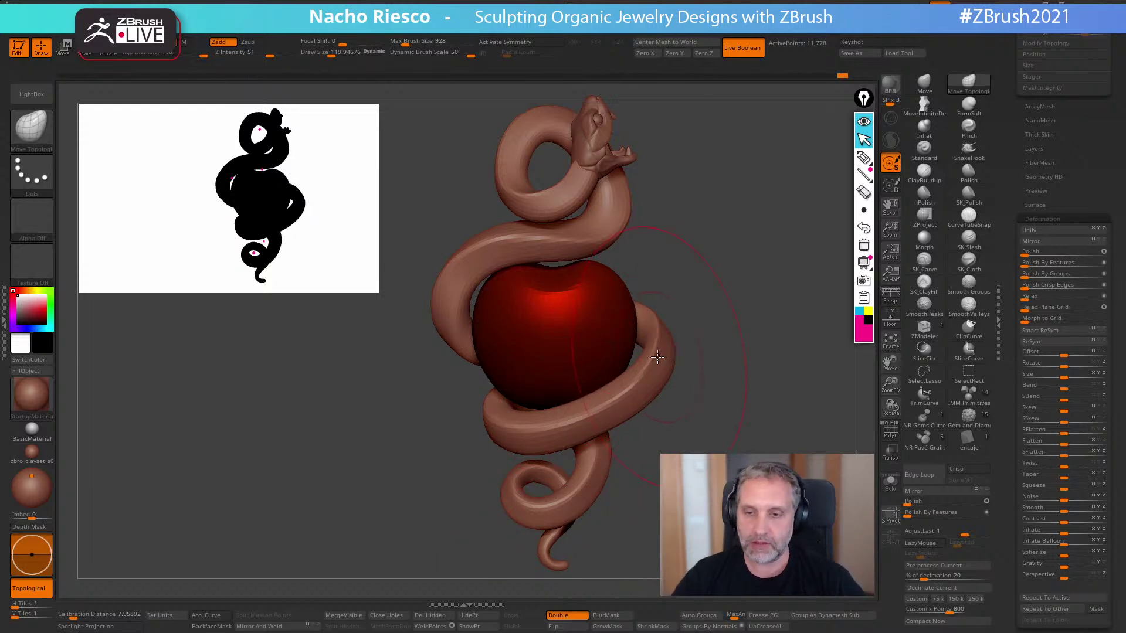
mouse_move(709, 342)
left_mouse_down()
mouse_move(659, 347)
mouse_move(709, 402)
mouse_move(669, 391)
mouse_move(696, 359)
mouse_move(719, 381)
mouse_move(715, 417)
left_mouse_up()
left_click_drag(591, 410, 591, 408)
left_click_drag(682, 367, 756, 383)
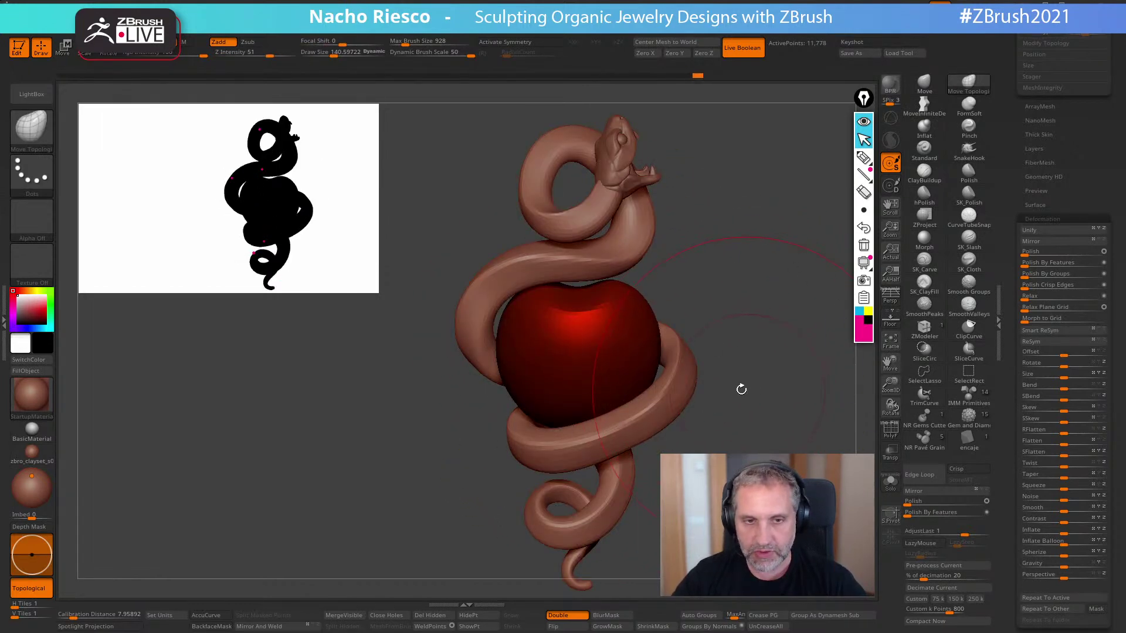
left_click_drag(674, 359, 676, 359)
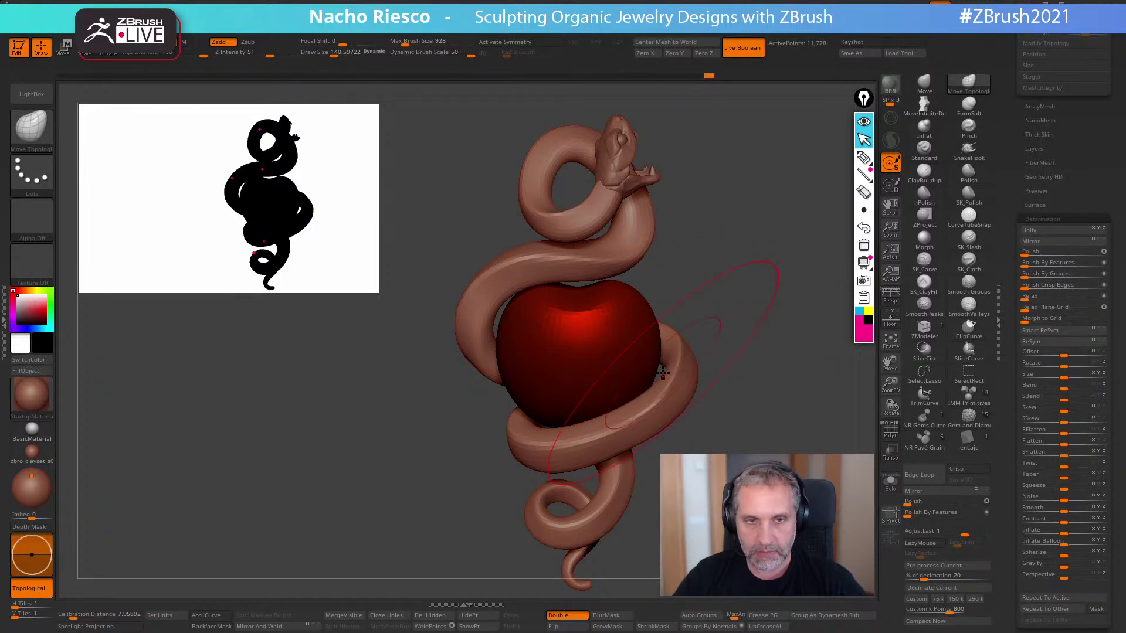
- Refine the coil curves on both sides of the apple with Move Topological at a draw size of about 125
key("s")
left_click_drag(550, 290, 547, 290)
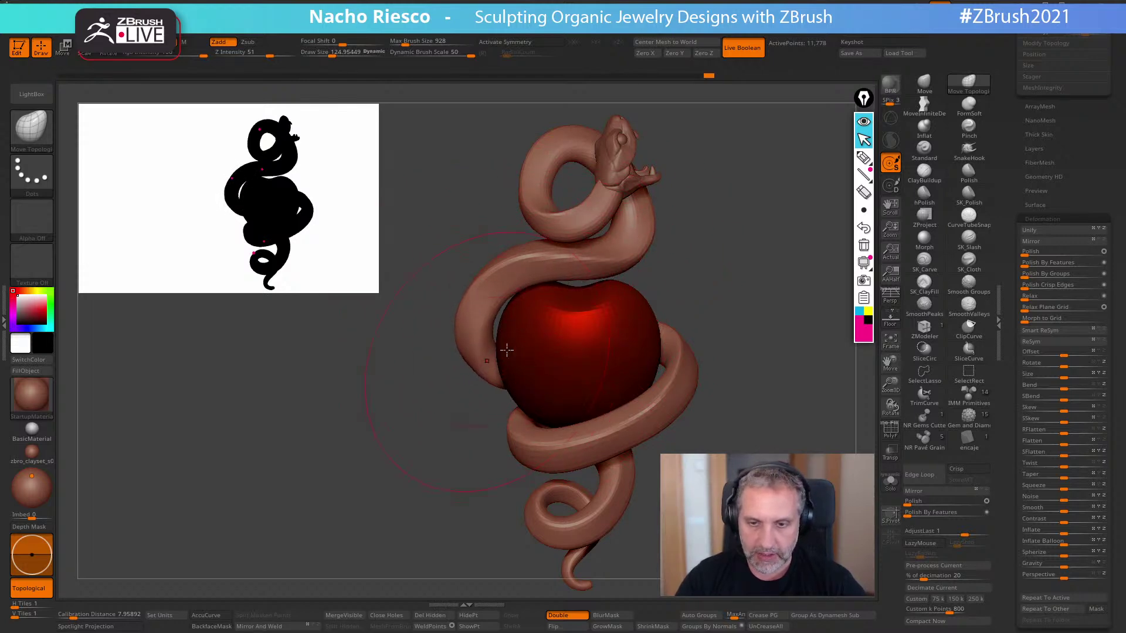
left_click(671, 353)
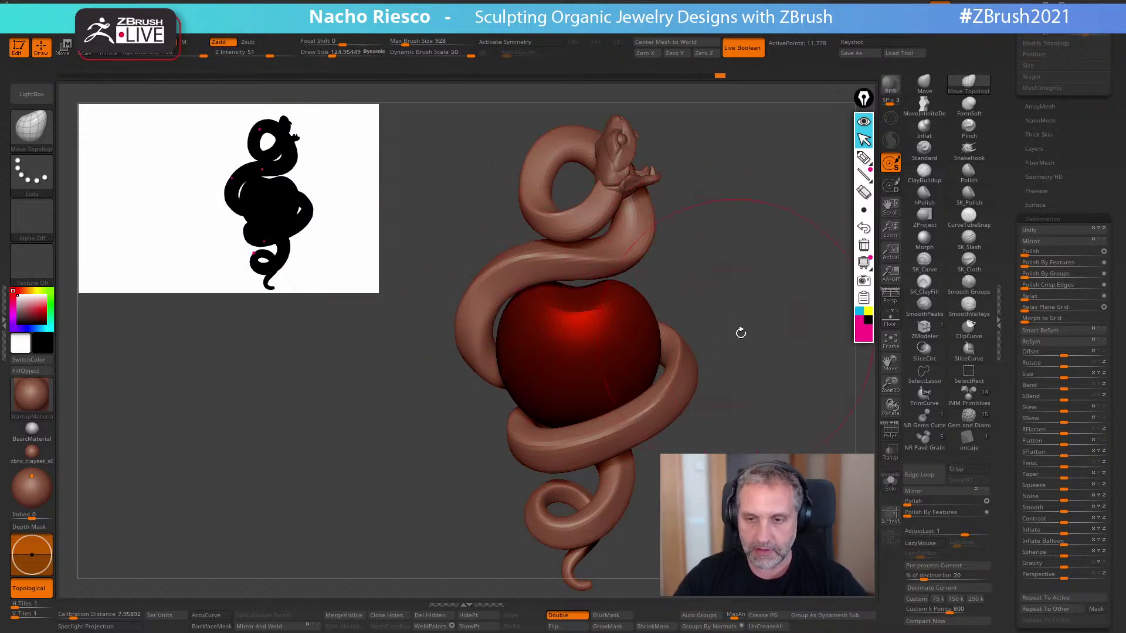
left_click_drag(736, 335, 694, 306)
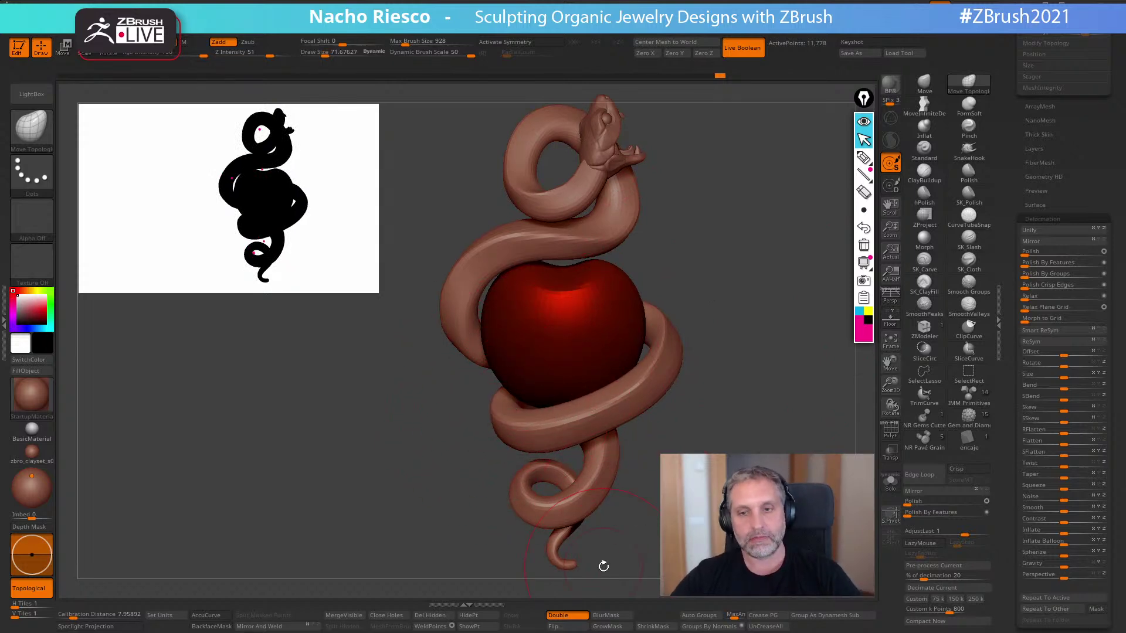
- Shrink the silhouette preview and inspect the pendant from the side, back and front
left_click_drag(364, 273, 135, 141)
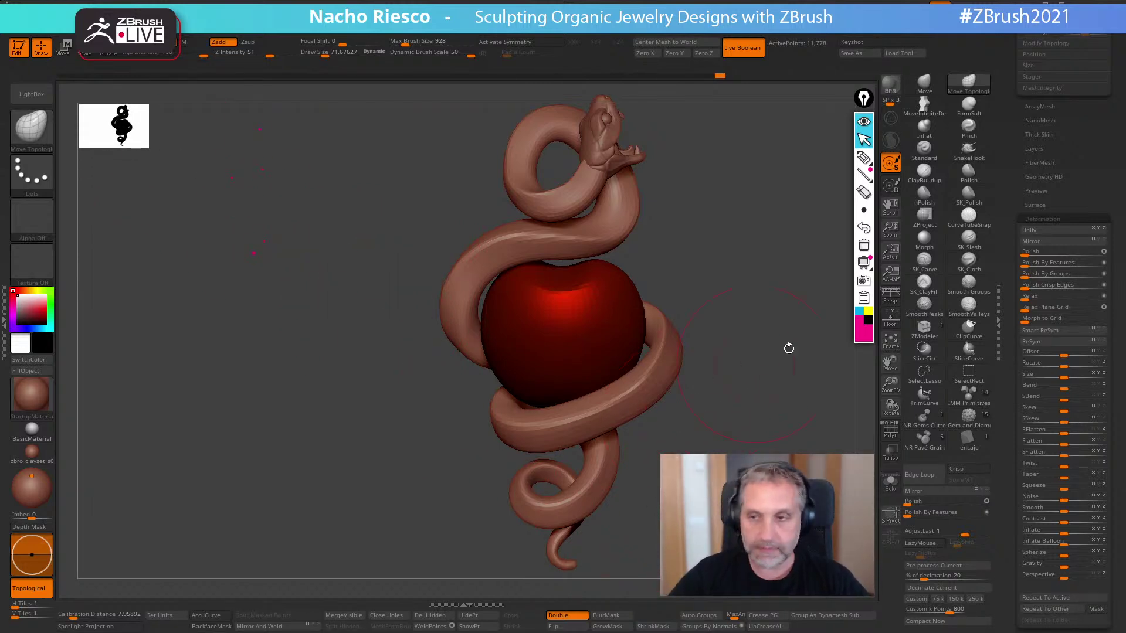
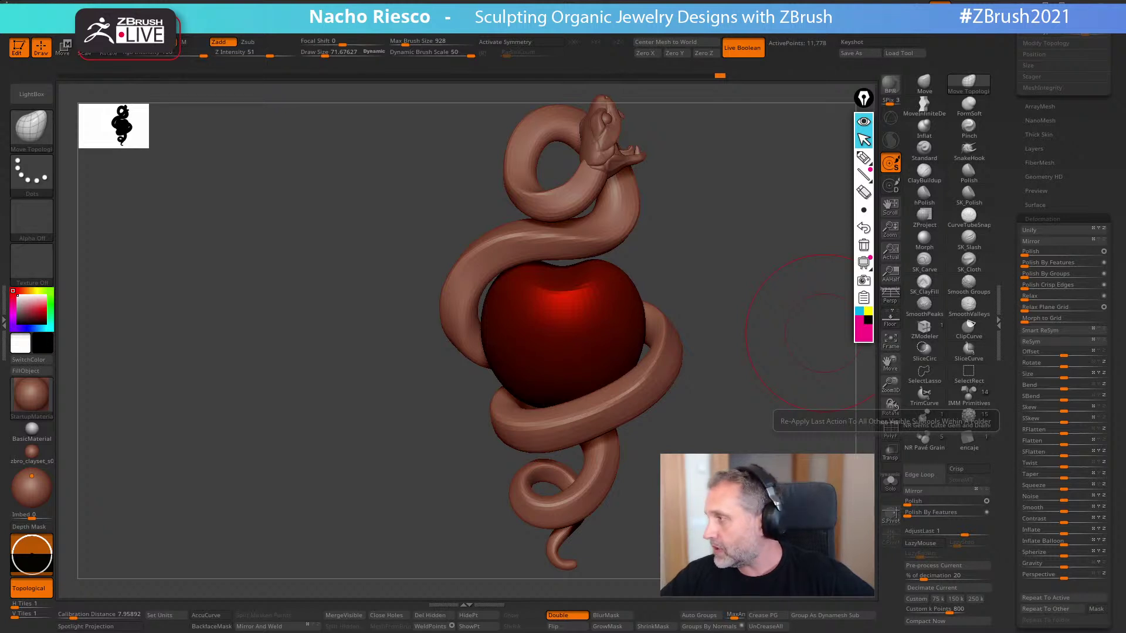
left_click_drag(824, 332, 602, 549, "alt")
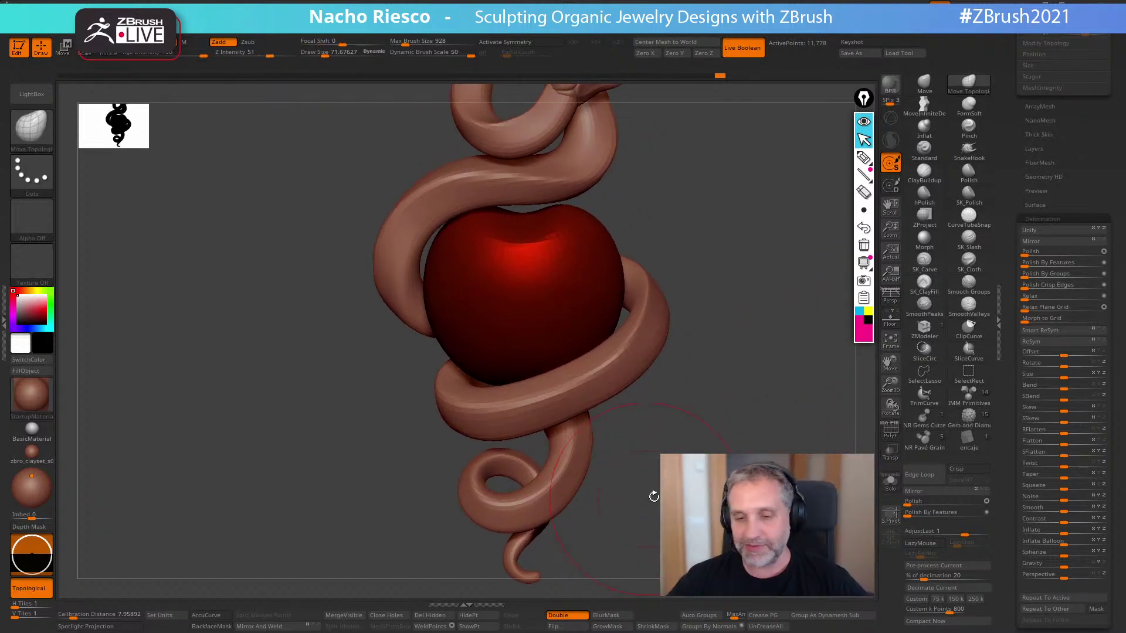
left_click_drag(680, 513, 638, 540, "alt")
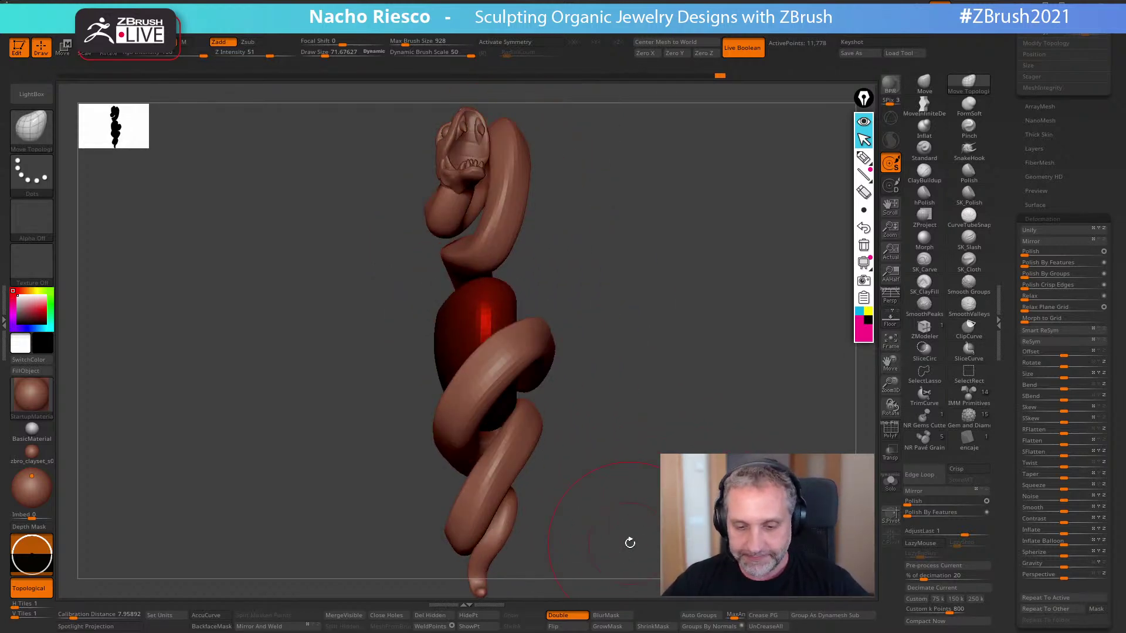
left_click_drag(694, 480, 695, 510)
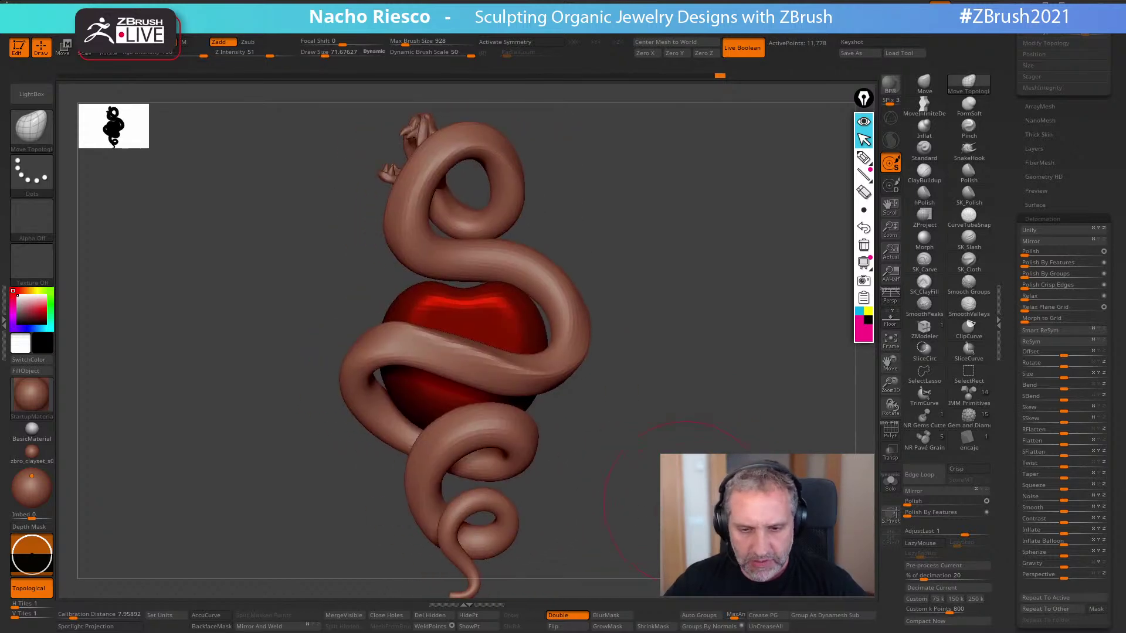
mouse_move(587, 444)
left_mouse_down()
mouse_move(692, 408)
mouse_move(680, 463)
left_mouse_up()
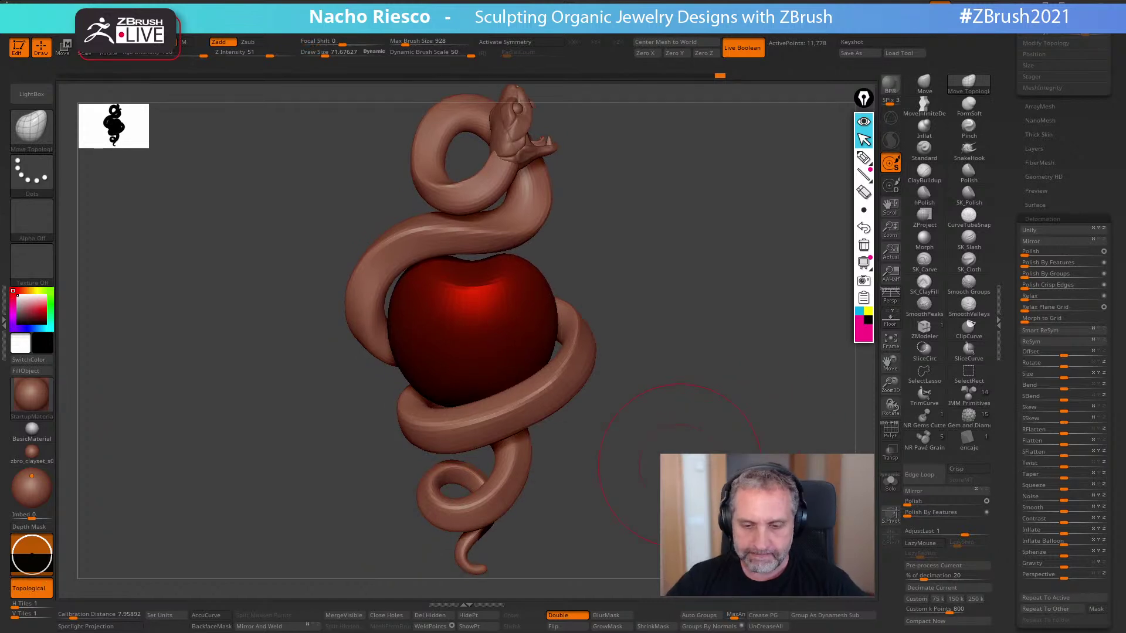
- Polish the lower coil across the apple's front with the hPolish brush at a draw size of about 54
key("bracketright")
mouse_move(601, 419)
left_mouse_down("alt")
mouse_move(610, 445)
mouse_move(686, 432)
left_mouse_up("alt")
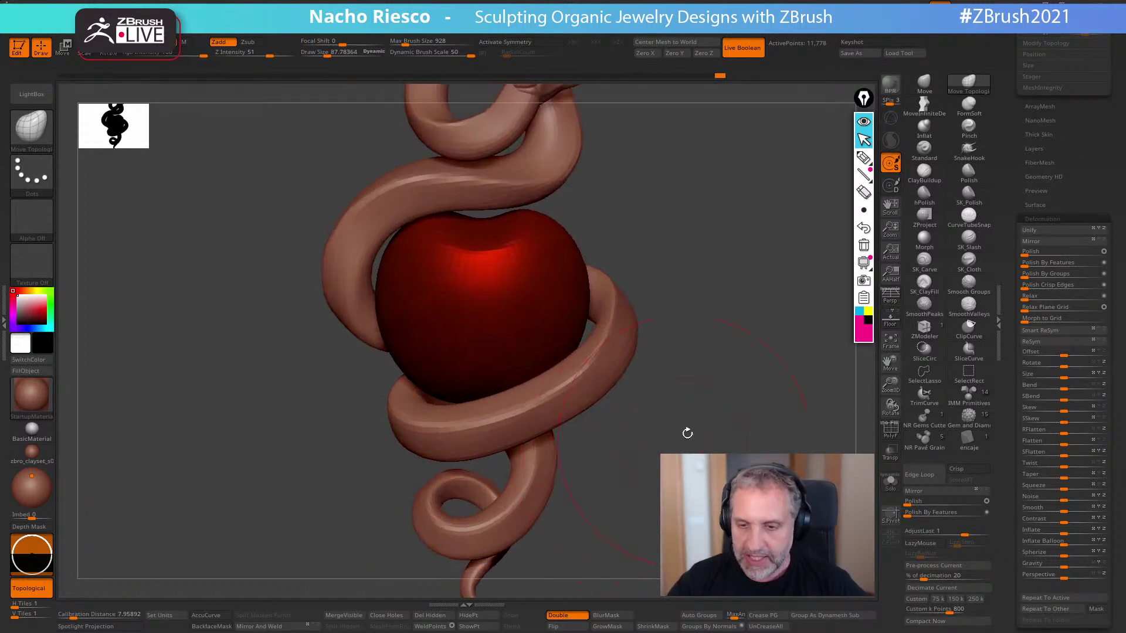
left_click(924, 196)
key("s")
left_click_drag(571, 388, 585, 384)
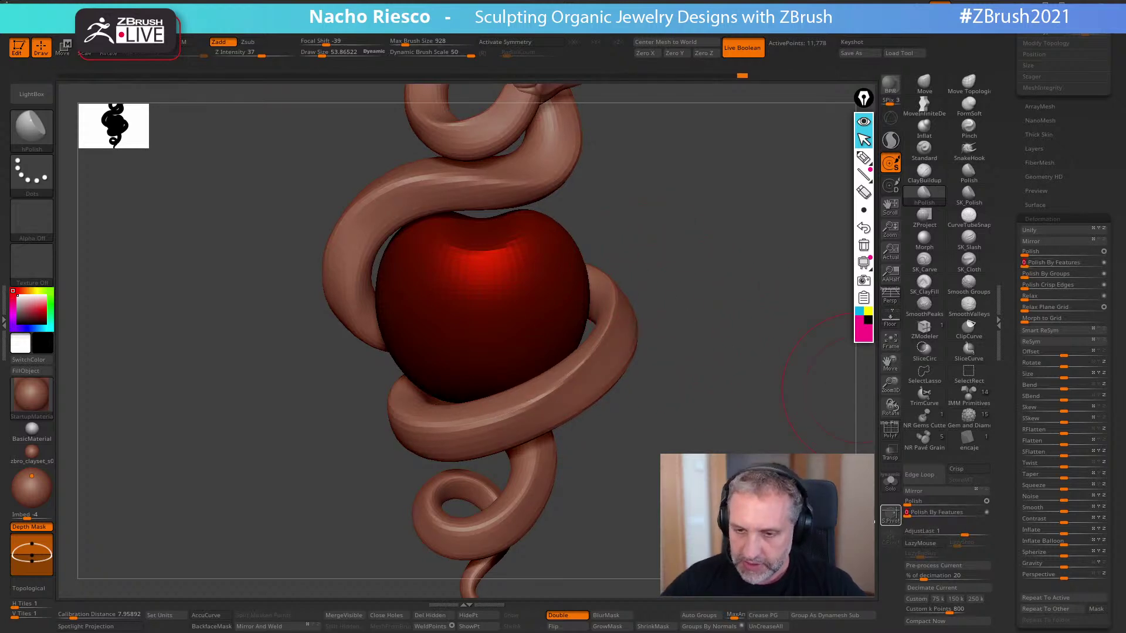
- Examine the whole pendant from the front, back and side to judge how the coils flow around the apple
key("f")
left_click_drag(791, 463, 721, 475, "alt")
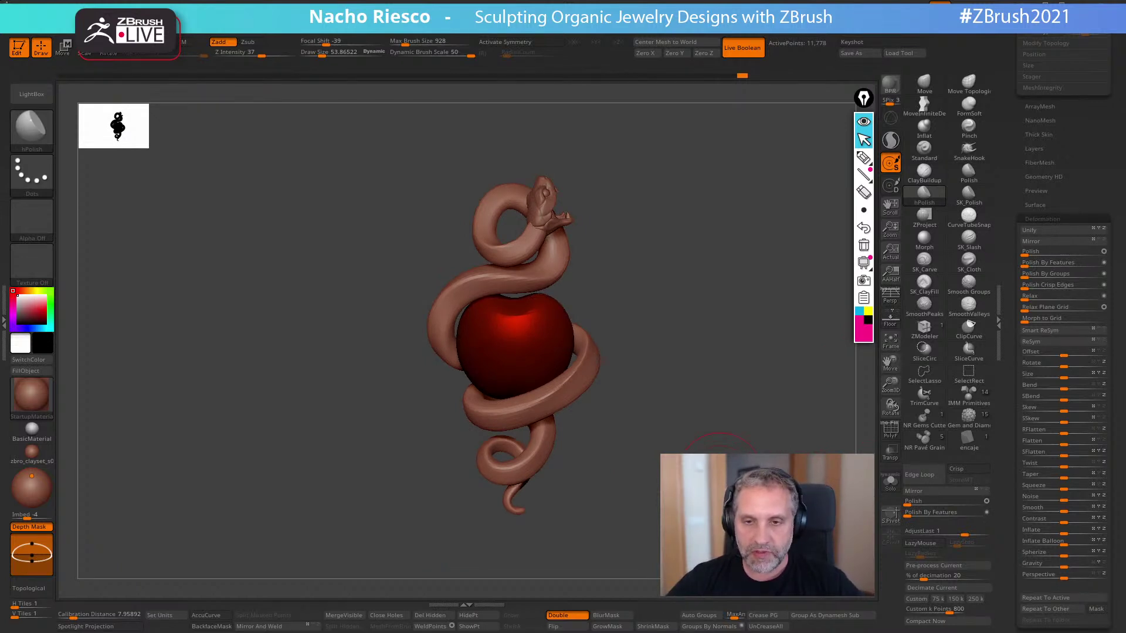
left_click_drag(727, 435, 662, 497)
left_click_drag(698, 461, 780, 479)
left_click_drag(757, 546, 706, 398, "alt")
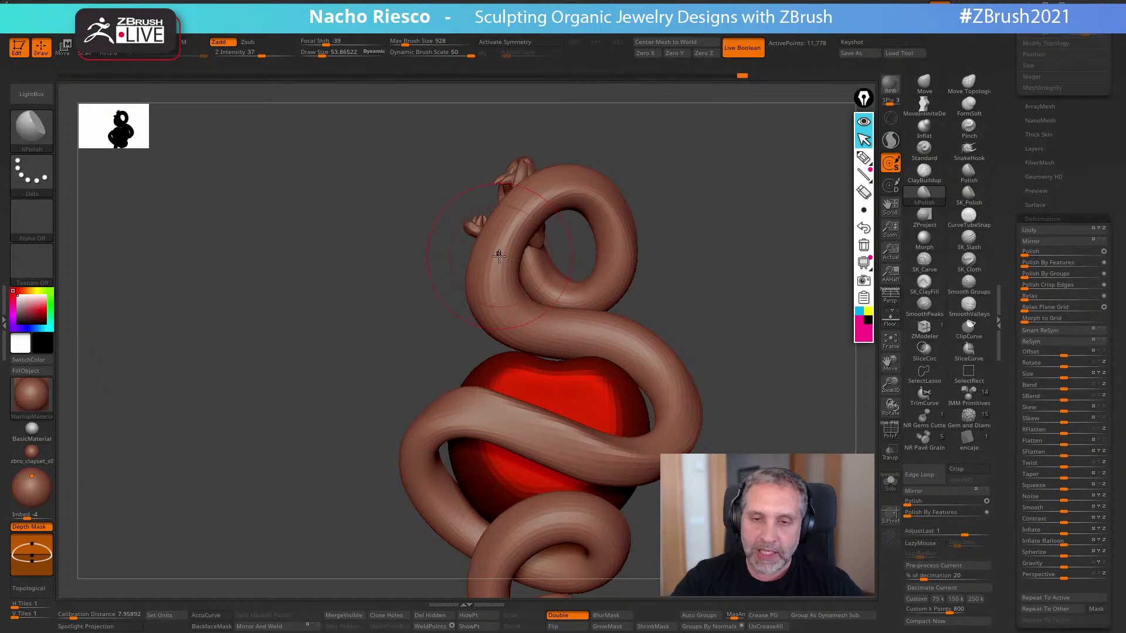
mouse_move(733, 360)
left_mouse_down()
mouse_move(780, 384)
mouse_move(760, 407)
mouse_move(711, 417)
mouse_move(724, 350)
mouse_move(732, 377)
left_mouse_up()
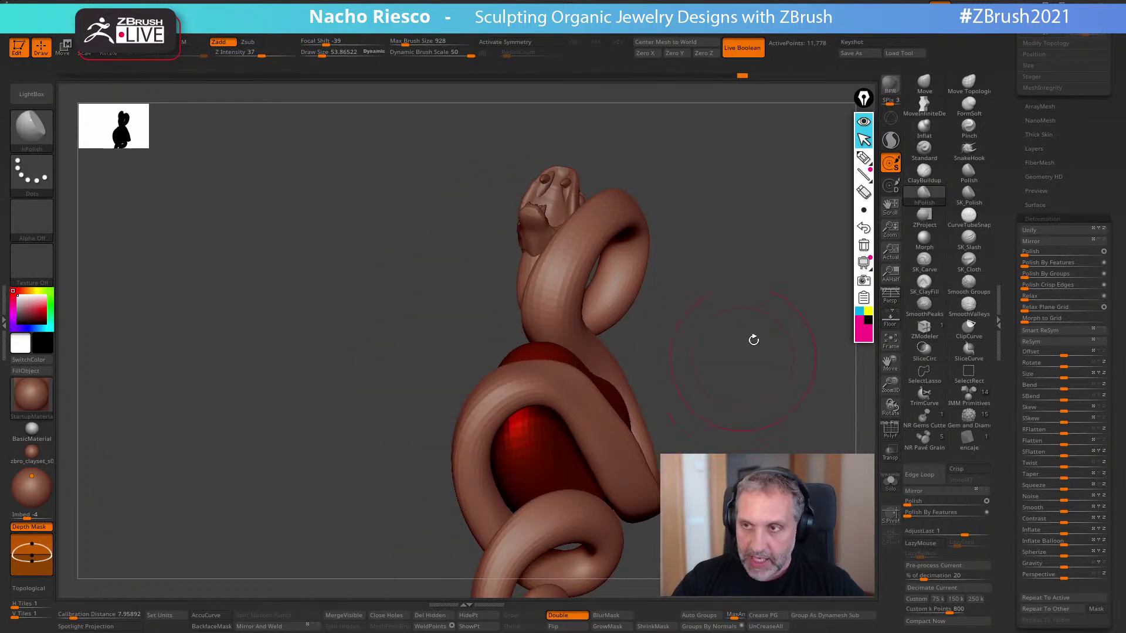
left_click(968, 82)
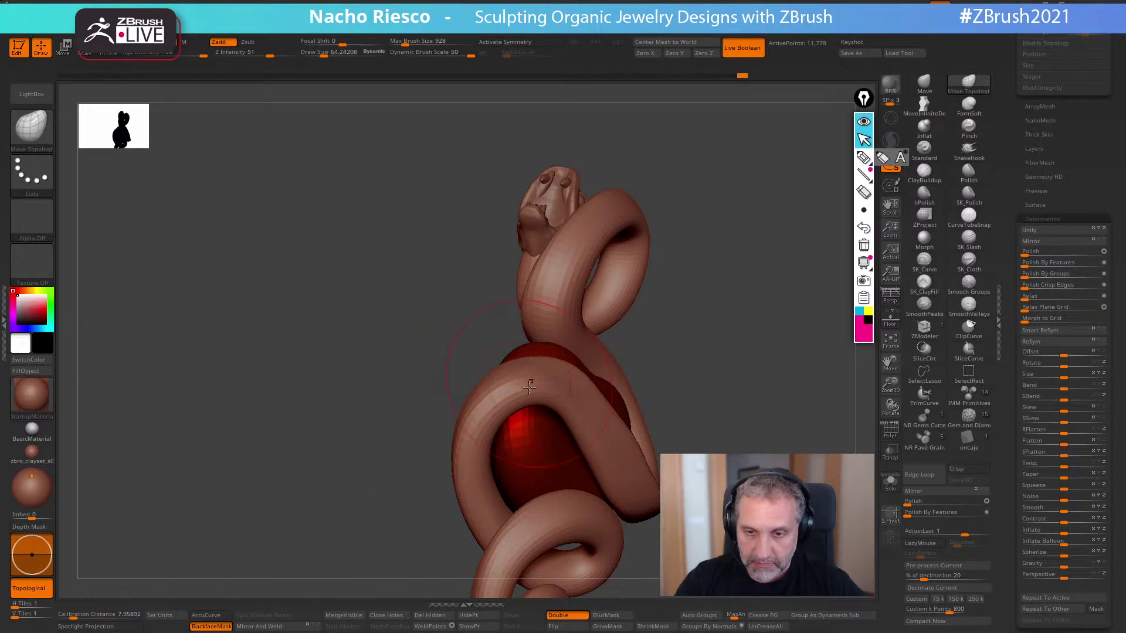
left_click_drag(681, 347, 749, 422, "shift")
left_click_drag(699, 463, 593, 459, "alt")
left_click_drag(732, 409, 621, 419, "shift")
mouse_move(694, 408)
left_mouse_down()
mouse_move(714, 424)
mouse_move(702, 389)
left_mouse_up()
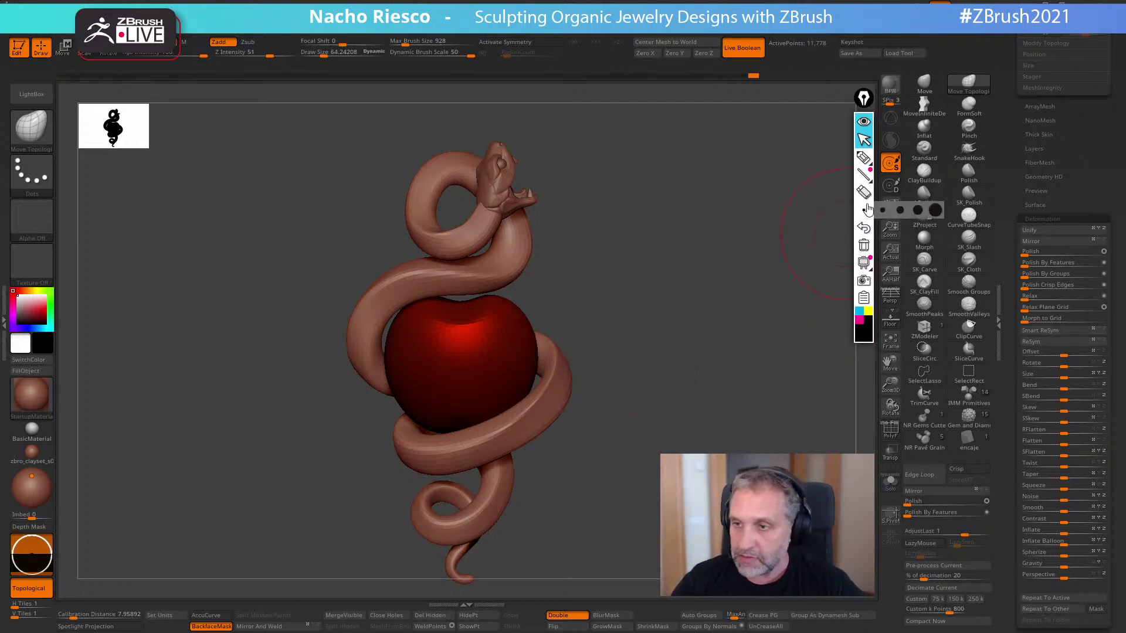
- Trace the body's flow line over the front view with the annotation pen, and clear the drawing
left_click(864, 157)
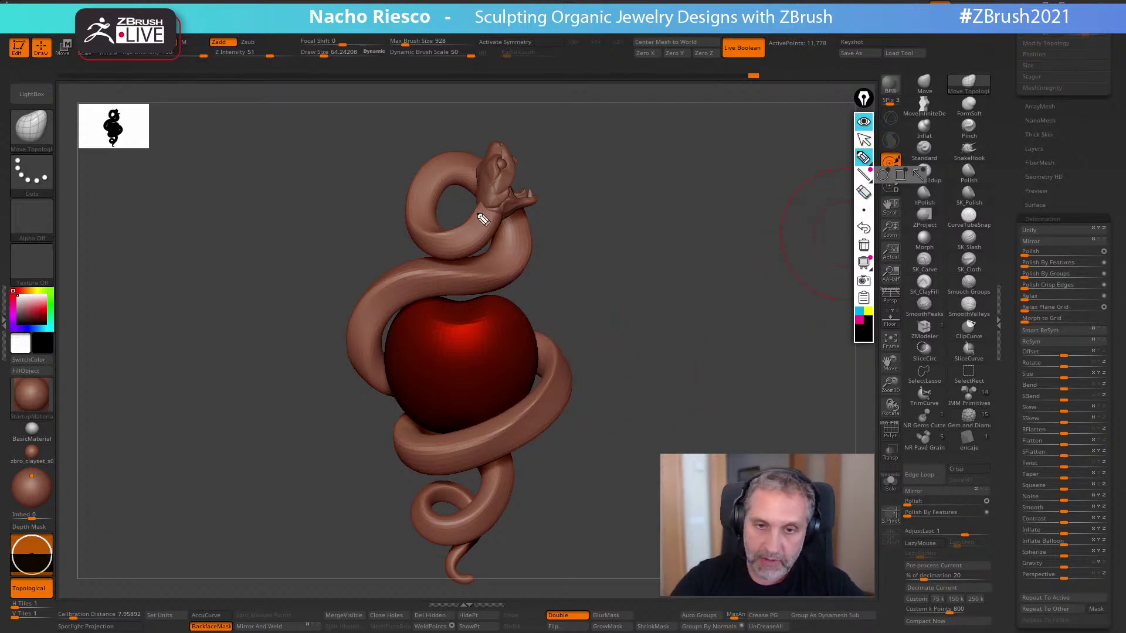
mouse_move(486, 210)
left_mouse_down()
mouse_move(458, 239)
mouse_move(468, 157)
mouse_move(522, 201)
mouse_move(530, 266)
mouse_move(392, 286)
mouse_move(348, 368)
left_mouse_up()
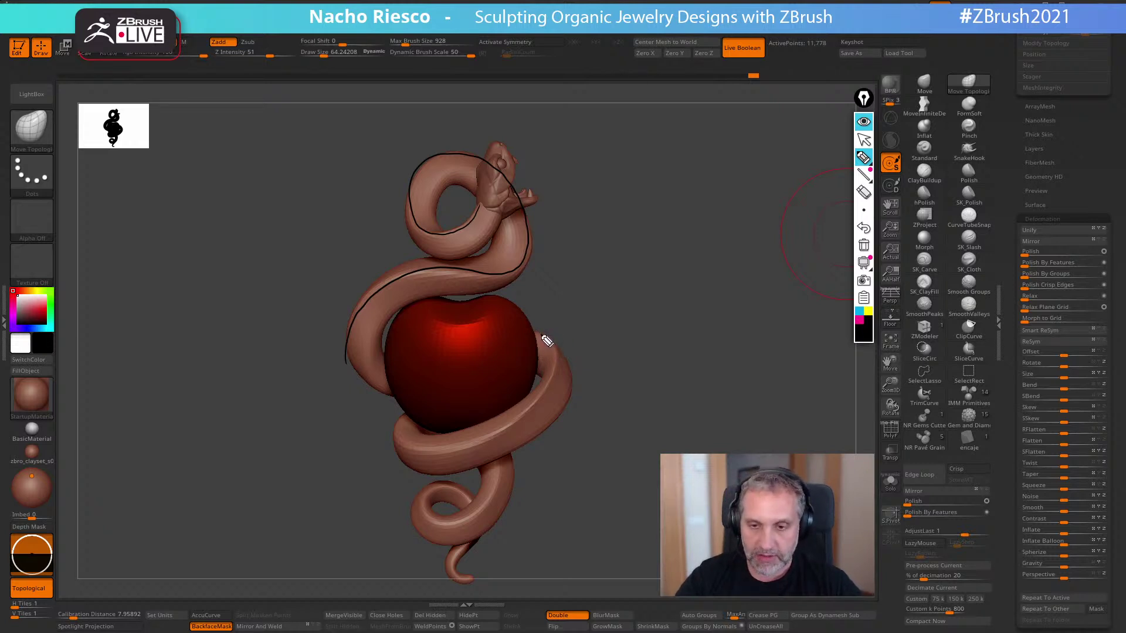
mouse_move(518, 433)
left_mouse_down()
mouse_move(463, 454)
mouse_move(413, 452)
mouse_move(406, 418)
left_mouse_up()
mouse_move(503, 465)
left_mouse_down()
mouse_move(496, 510)
mouse_move(441, 530)
mouse_move(466, 503)
left_mouse_up()
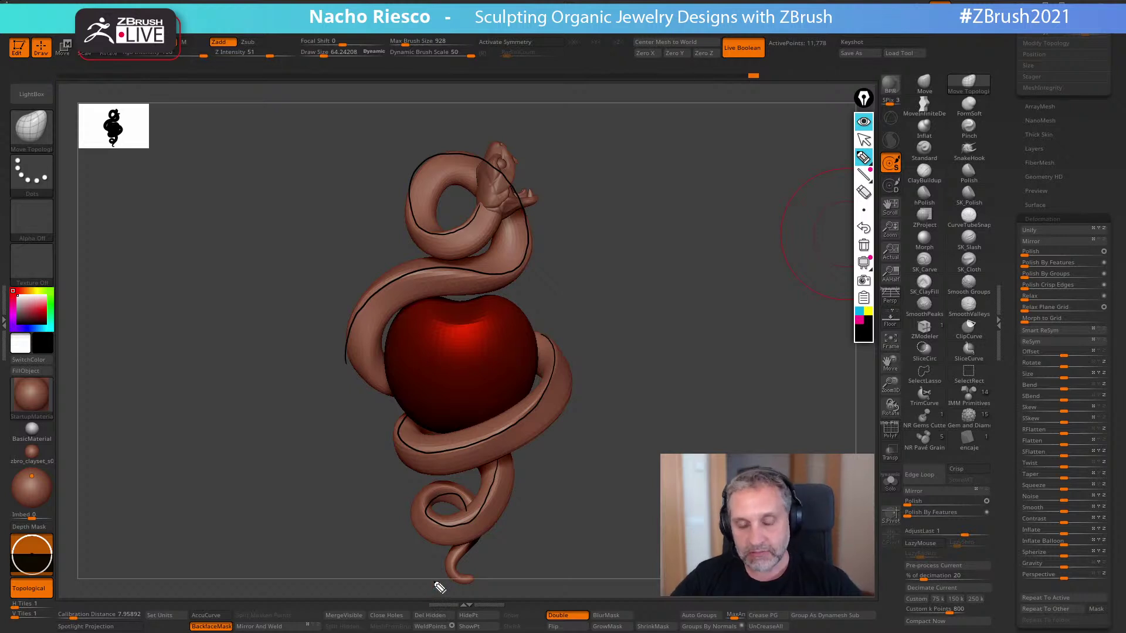
left_click(864, 246)
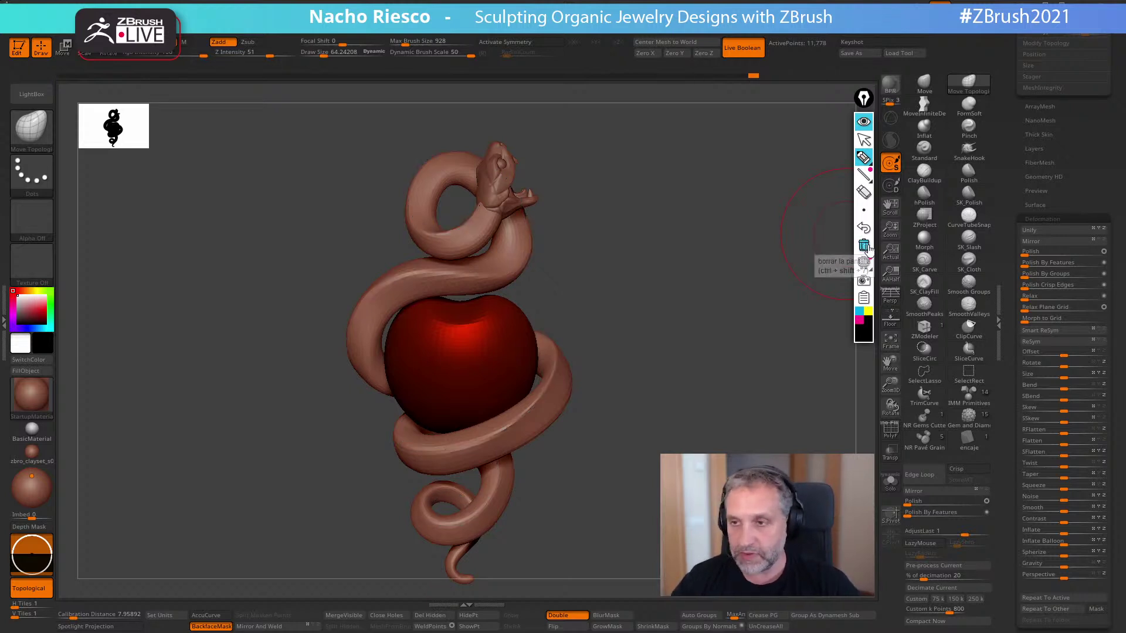
- Choose the SK_ClayFill brush for the back of the upper loop and set its draw size to about 26
left_click(864, 139)
left_click_drag(716, 410, 694, 402)
mouse_move(809, 317)
left_mouse_down("alt")
mouse_move(753, 331)
mouse_move(748, 366)
left_mouse_up("alt")
left_click_drag(774, 319, 706, 381, "alt")
left_click_drag(655, 269, 646, 285, "alt")
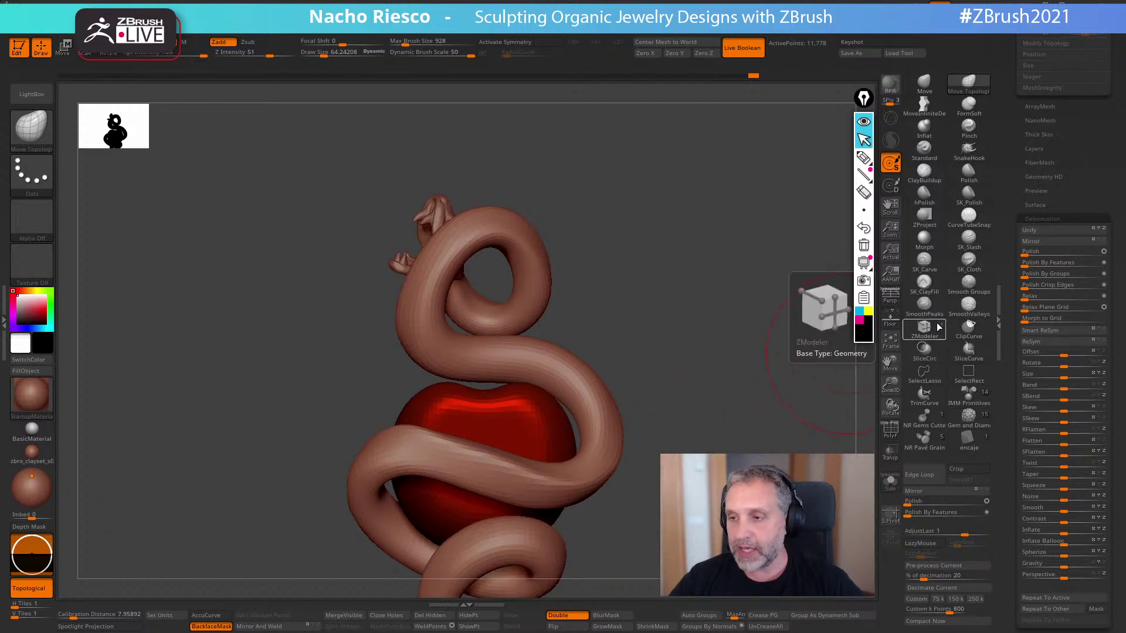
left_click(925, 284)
mouse_move(692, 434)
left_mouse_down()
mouse_move(706, 432)
mouse_move(615, 333)
mouse_move(658, 336)
mouse_move(649, 360)
left_mouse_up()
key("s")
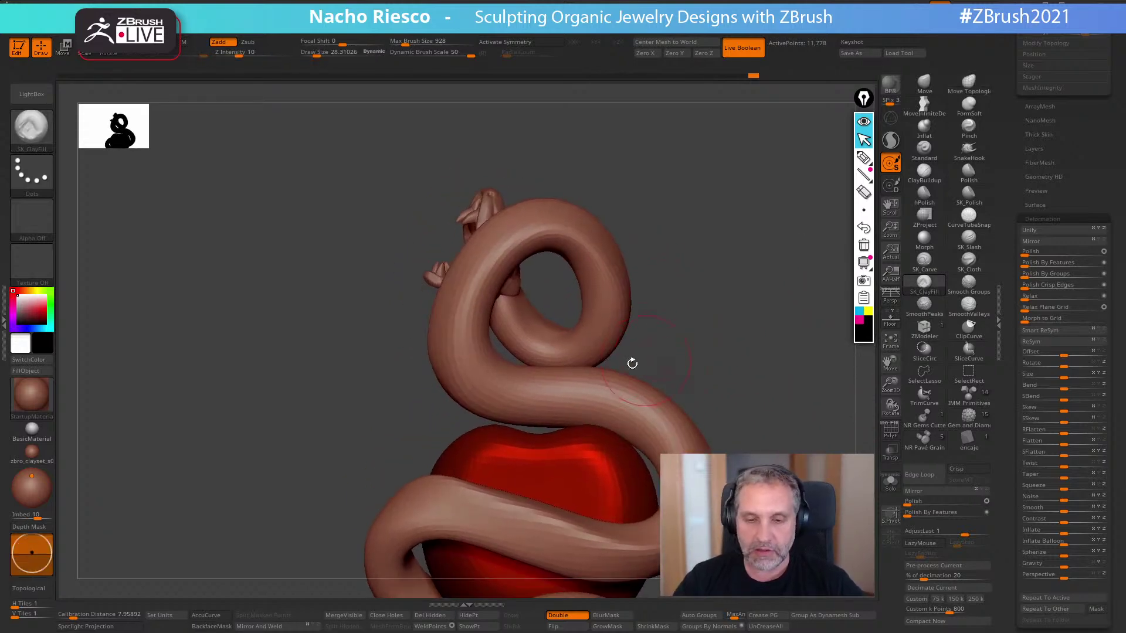
key("s")
left_click_drag(478, 340, 469, 340)
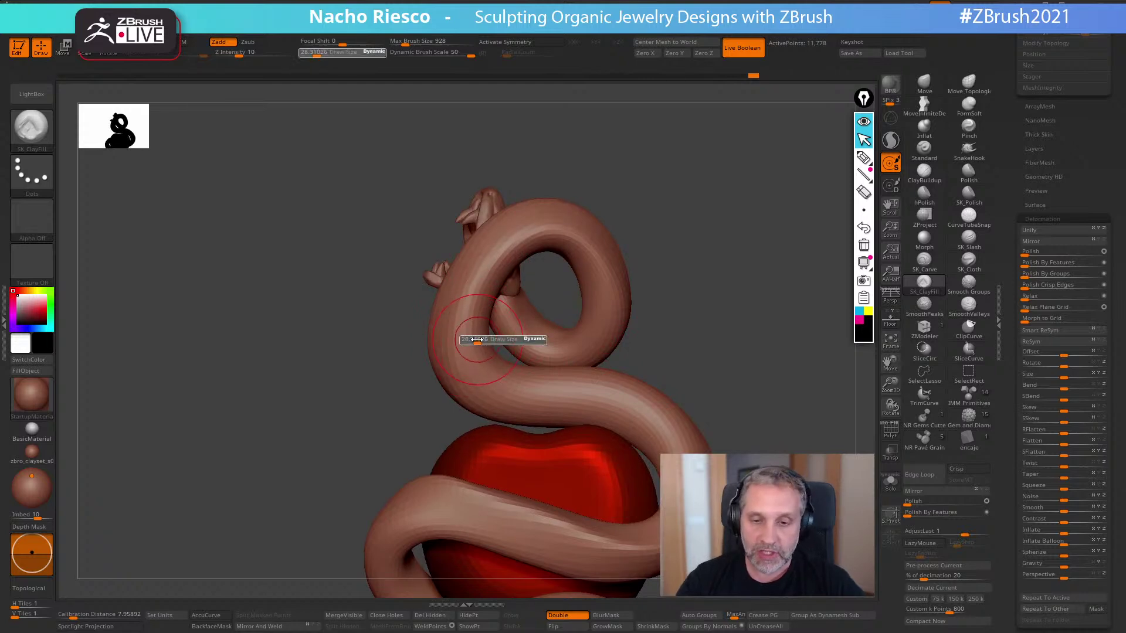
left_click(252, 43)
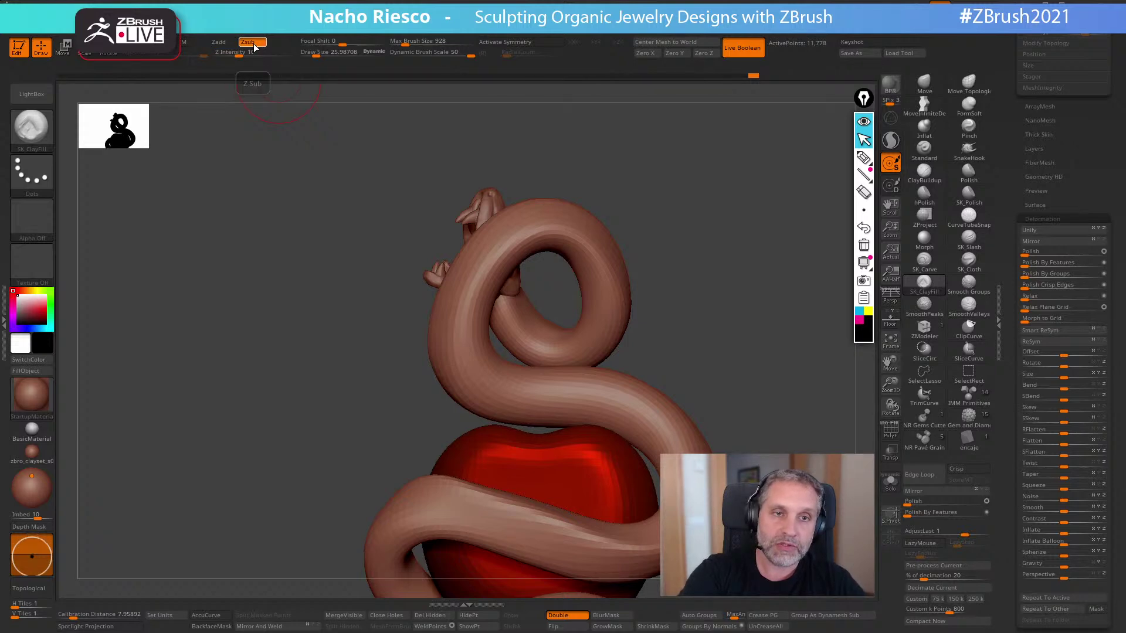
left_click(221, 42)
left_click_drag(684, 295, 663, 296)
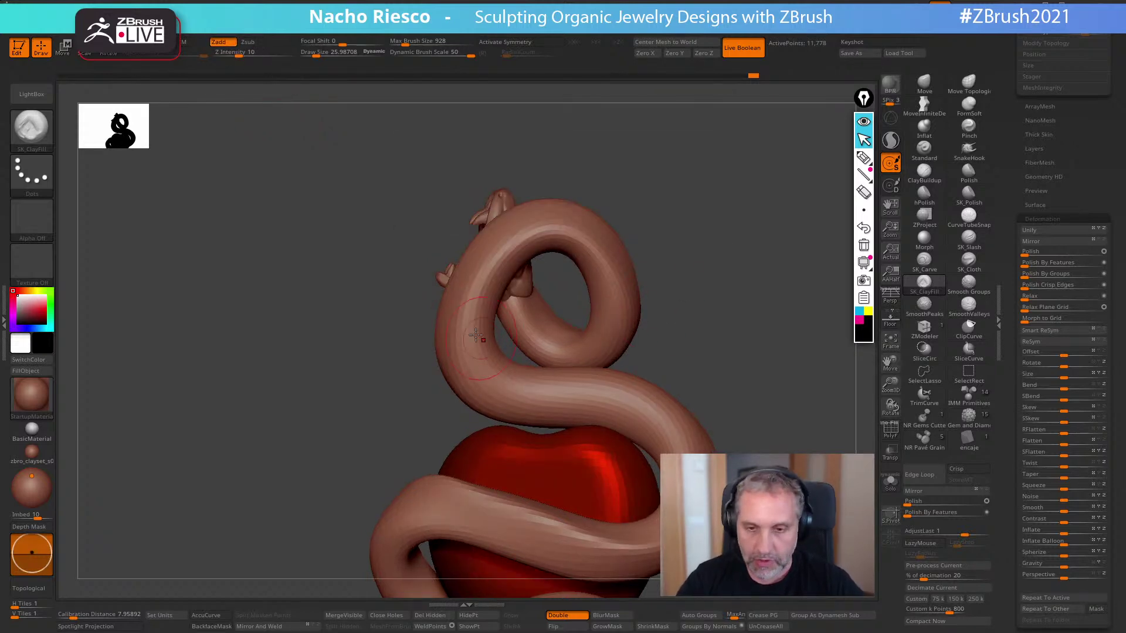
left_click_drag(472, 339, 474, 326)
key("ctrl+z")
- Build up the back of the snake's upper loop with SK_ClayFill strokes at a draw size of about 20
key("s")
left_click(475, 318)
left_click_drag(485, 279, 496, 260)
left_click_drag(468, 326, 553, 224)
left_click_drag(628, 216, 655, 226)
mouse_move(471, 372)
left_mouse_down()
mouse_move(475, 303)
mouse_move(500, 239)
mouse_move(585, 232)
mouse_move(665, 266)
mouse_move(596, 263)
left_mouse_up()
- Fill out the coil passing above the apple at the back, reducing the SK_ClayFill draw size to about 16
key("s")
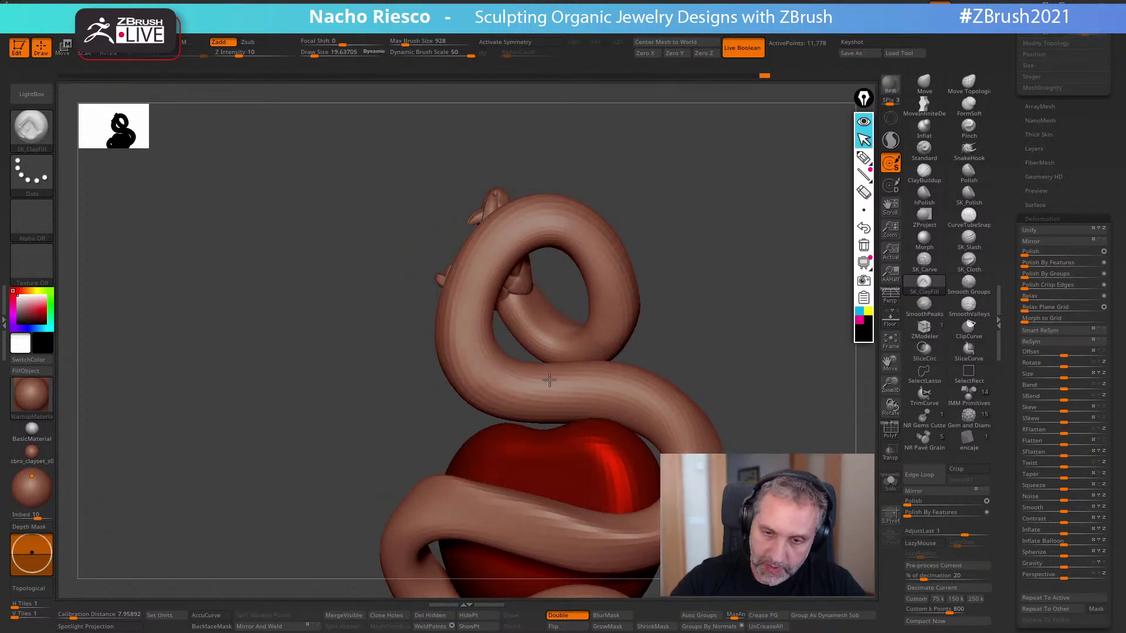
left_click_drag(726, 354, 651, 398)
mouse_move(528, 357)
left_mouse_down()
mouse_move(595, 355)
mouse_move(653, 380)
mouse_move(698, 449)
left_mouse_up()
mouse_move(740, 498)
left_mouse_down()
mouse_move(740, 469)
mouse_move(740, 510)
left_mouse_up()
key("s")
left_click_drag(622, 359, 642, 375)
key("s")
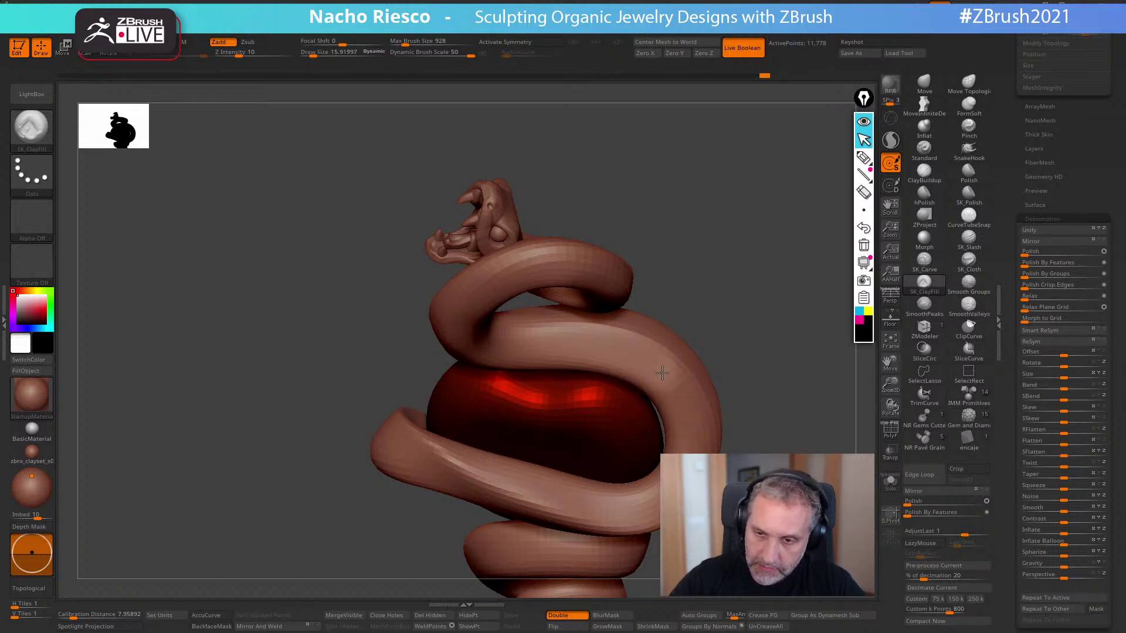
mouse_move(651, 503)
left_mouse_down()
mouse_move(776, 407)
mouse_move(715, 405)
mouse_move(771, 391)
left_mouse_up()
key("ctrl")
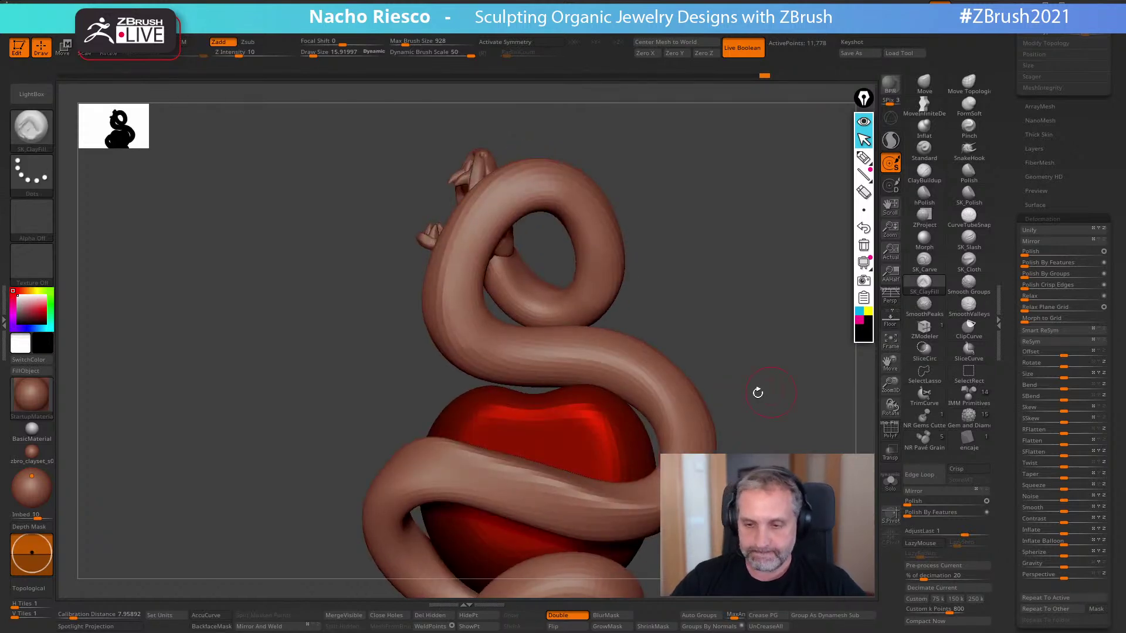
- Continue the SK_ClayFill strokes along the coil bending down beside the apple and back toward the upper loop
left_click_drag(719, 432, 652, 490)
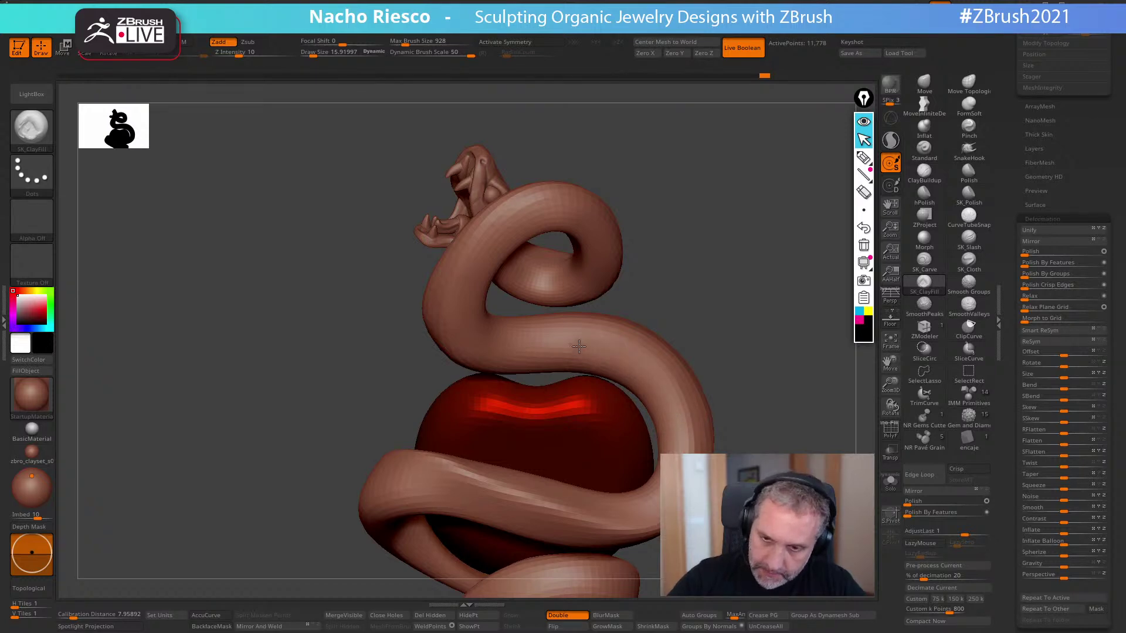
left_click_drag(665, 413, 673, 447)
left_click_drag(758, 437, 744, 460)
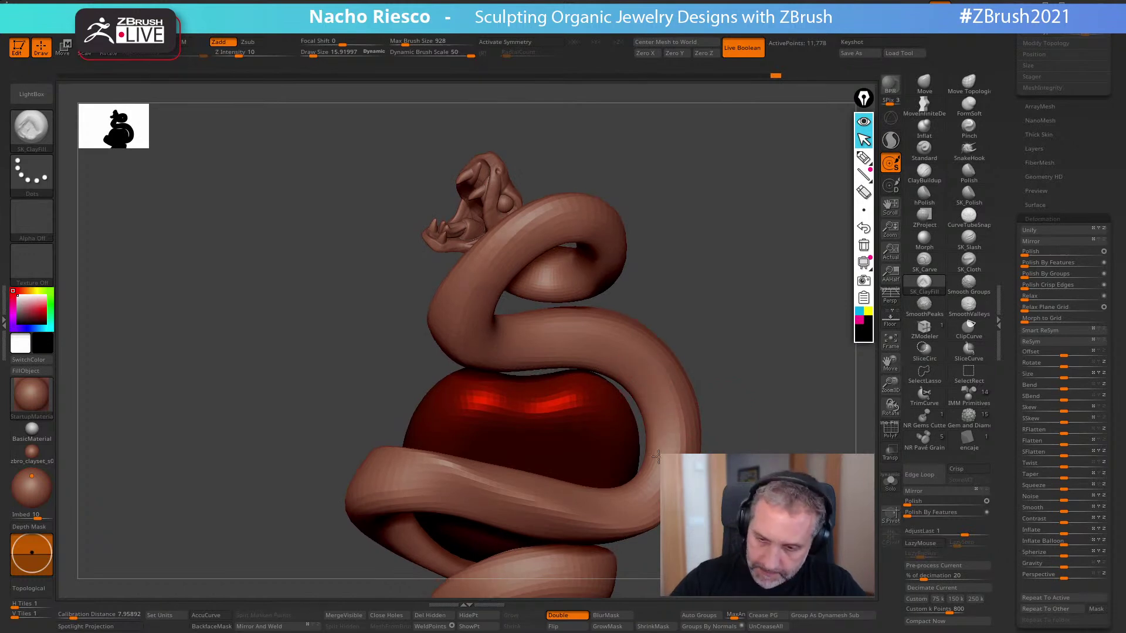
left_click_drag(661, 449, 686, 469)
left_click_drag(666, 380, 663, 410)
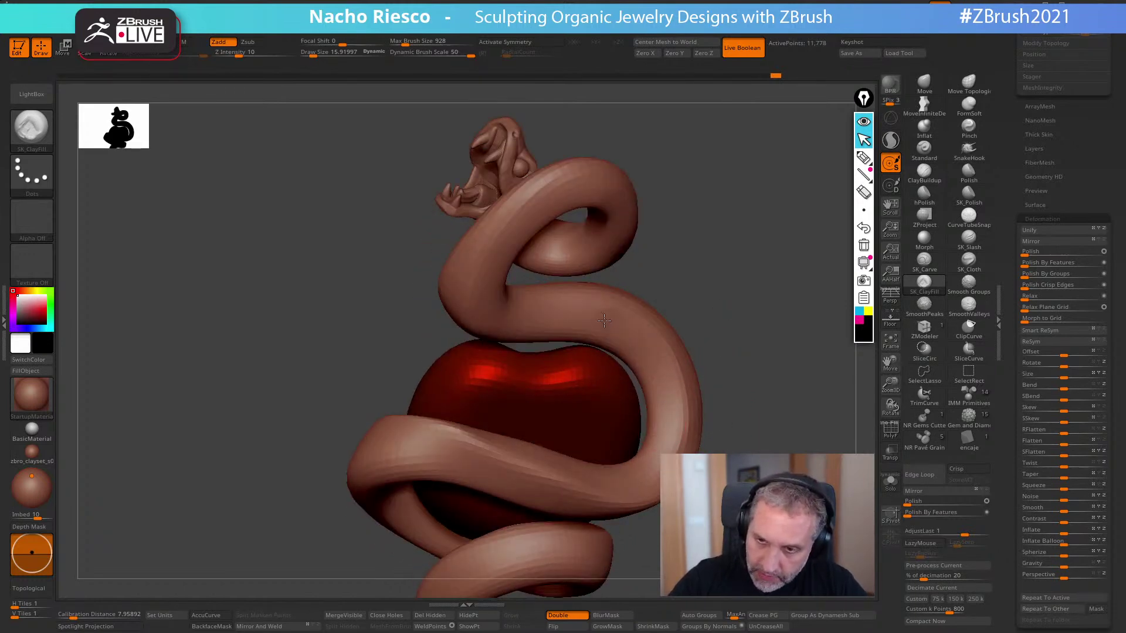
left_click_drag(702, 199, 530, 312)
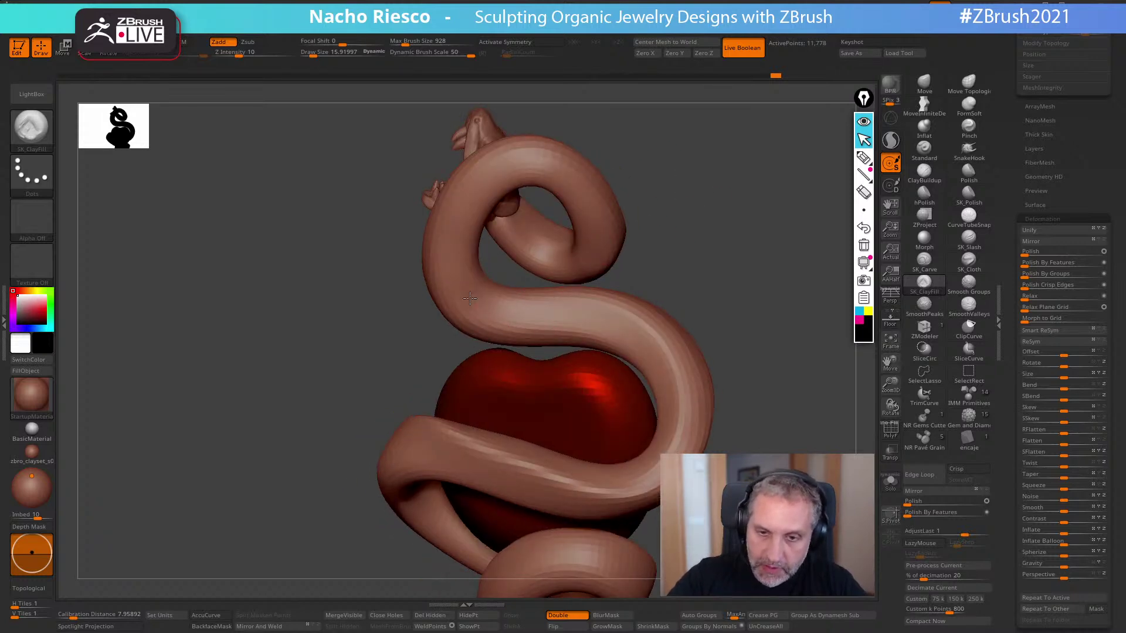
left_click_drag(682, 155, 827, 364)
- Define ridges along the back coils and upper loop with the SK_Cloth brush at a draw size of about 36
left_click(970, 266)
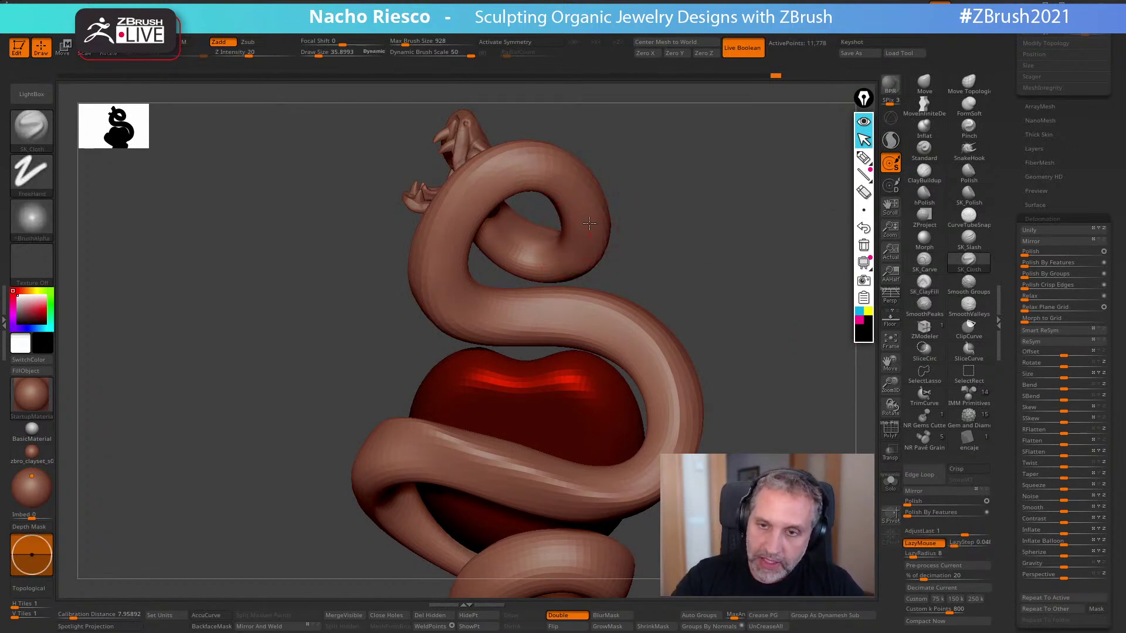
mouse_move(567, 187)
left_mouse_down()
mouse_move(515, 160)
mouse_move(472, 183)
mouse_move(452, 226)
mouse_move(448, 279)
mouse_move(468, 304)
mouse_move(589, 318)
mouse_move(651, 363)
mouse_move(671, 410)
mouse_move(581, 482)
left_mouse_up()
mouse_move(730, 352)
left_mouse_down()
mouse_move(774, 375)
mouse_move(767, 516)
left_mouse_up()
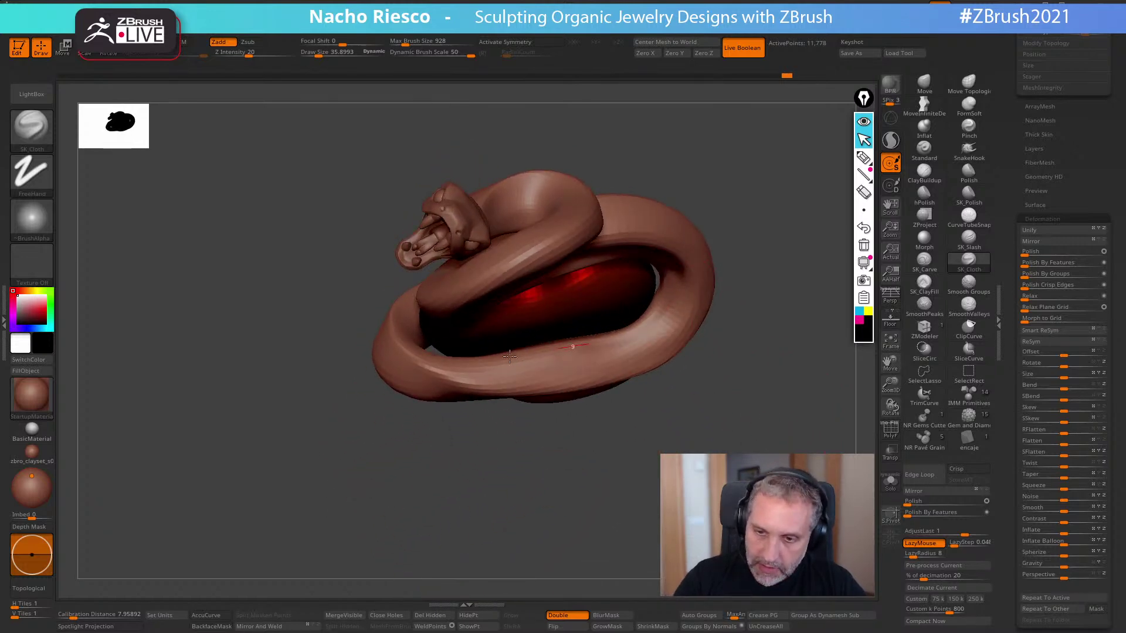
left_click_drag(405, 457, 787, 407, "shift")
left_click_drag(728, 439, 710, 458)
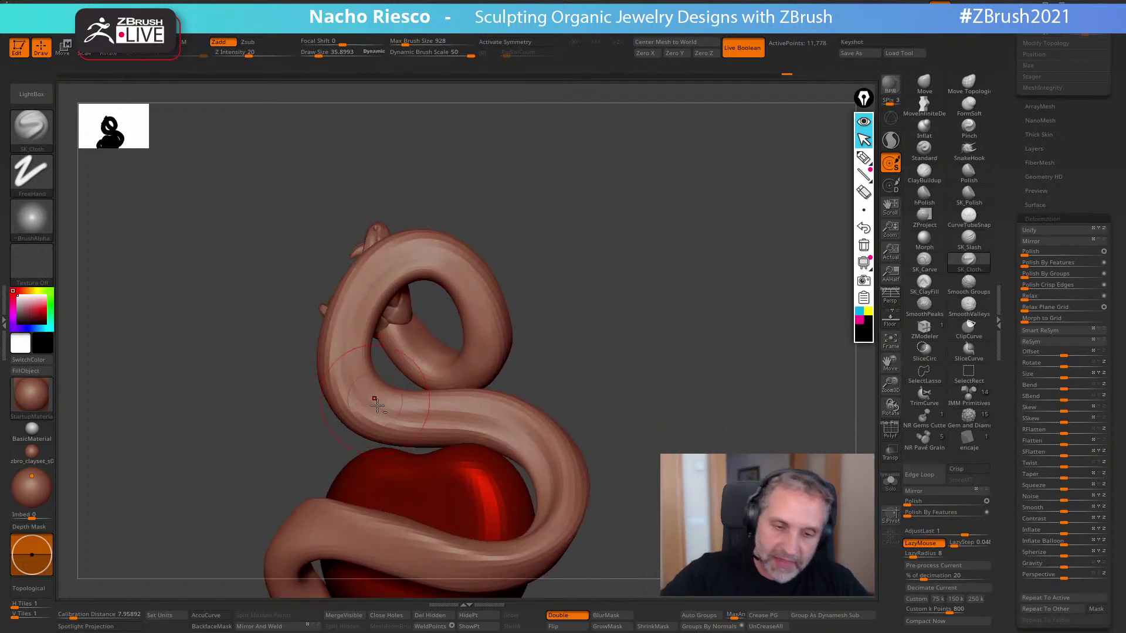
mouse_move(380, 412)
left_mouse_down()
mouse_move(356, 375)
mouse_move(368, 275)
left_mouse_up()
left_click_drag(473, 308, 494, 354)
- Mask the body below the upper loop with a topological transpose mask, invert it and hide the lower body
left_click_drag(692, 332, 571, 302)
mouse_move(569, 340)
left_mouse_down()
mouse_move(598, 381)
mouse_move(637, 370)
mouse_move(571, 379)
mouse_move(491, 413)
left_mouse_up()
key("w")
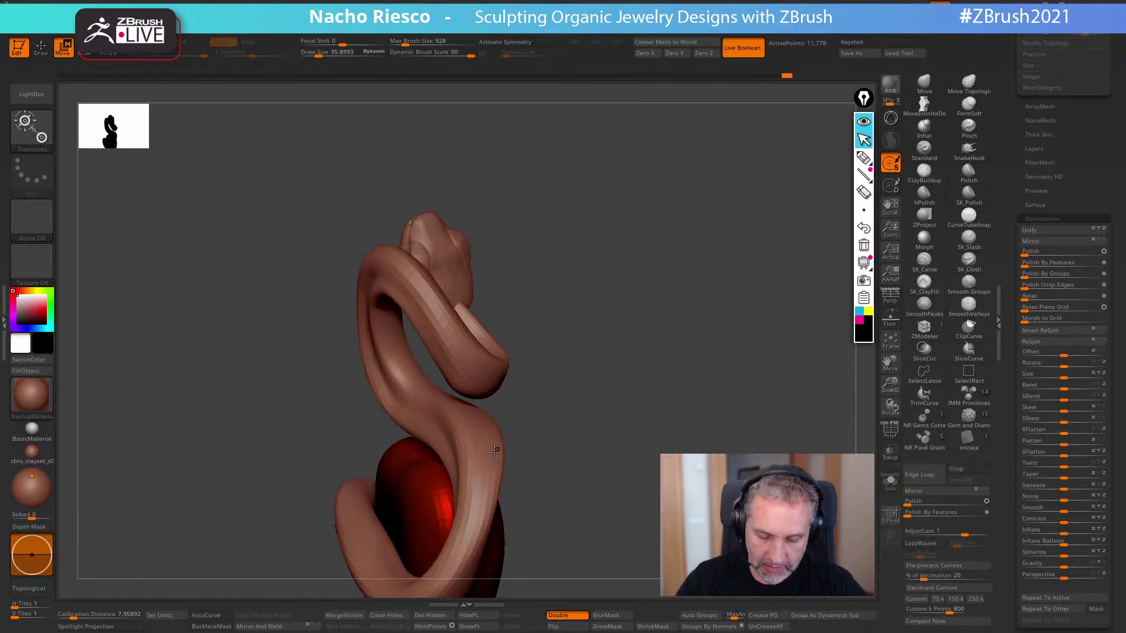
left_click_drag(477, 495, 491, 453, "ctrl")
left_click_drag(628, 462, 661, 448)
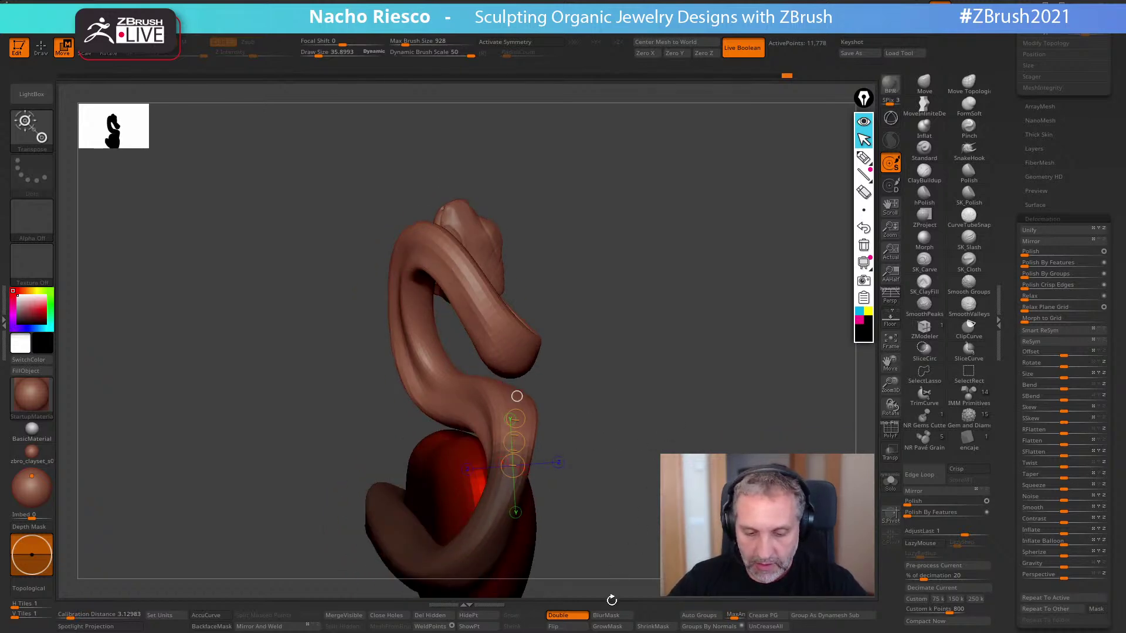
key("ctrl+i")
left_click(475, 616)
key("q")
left_click_drag(652, 470, 710, 481)
- Shrink the visible portion of the body repeatedly down to the upper loop and isolate it with Solo
left_click(524, 630)
left_click(524, 631)
left_click(524, 630)
left_click(524, 630)
left_click(525, 630)
left_click(524, 630)
left_click(524, 631)
left_click(524, 631)
left_click(524, 630)
left_click(524, 631)
left_click(524, 631)
left_click(524, 630)
left_click_drag(600, 494, 639, 400)
left_click(890, 480)
- Sharpen the ridges around the isolated loop with SK_Cloth, using draw sizes of about 28 to 36
left_click_drag(562, 328, 587, 342)
right_click_drag(466, 320, 466, 333)
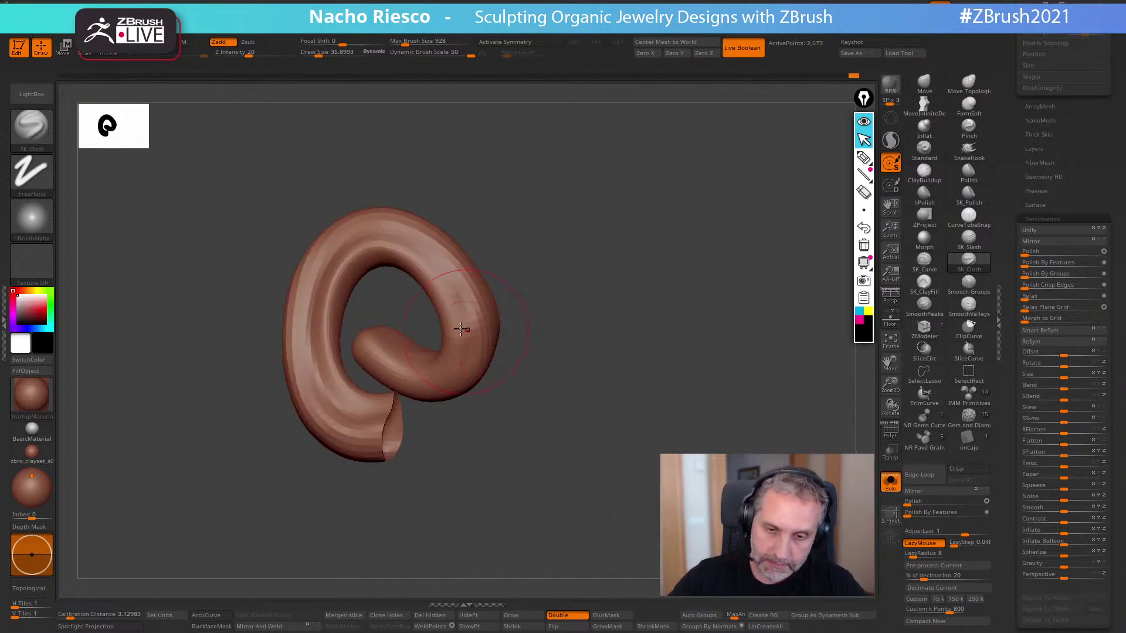
mouse_move(452, 378)
right_mouse_down()
mouse_move(502, 335)
mouse_move(416, 362)
right_mouse_up()
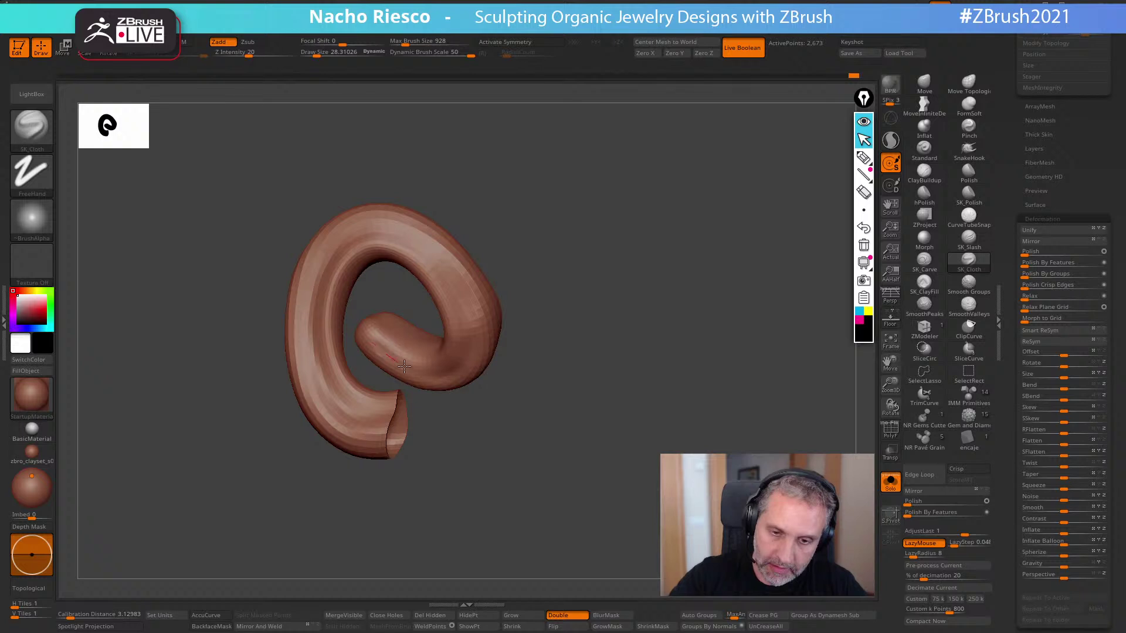
mouse_move(475, 325)
right_mouse_down()
mouse_move(451, 222)
mouse_move(581, 300)
mouse_move(586, 316)
mouse_move(628, 326)
right_mouse_up()
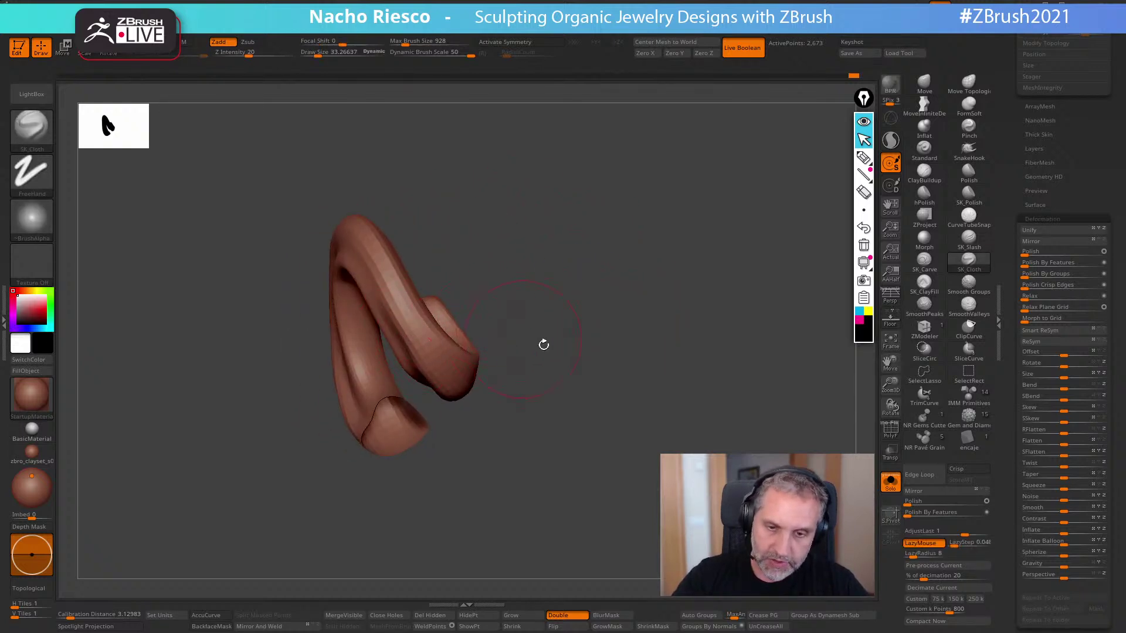
right_click_drag(518, 337, 604, 346, "alt")
- Adjust the isolated loop's side profile with Move Topological, using draw sizes of about 36 to 54
left_click(969, 82)
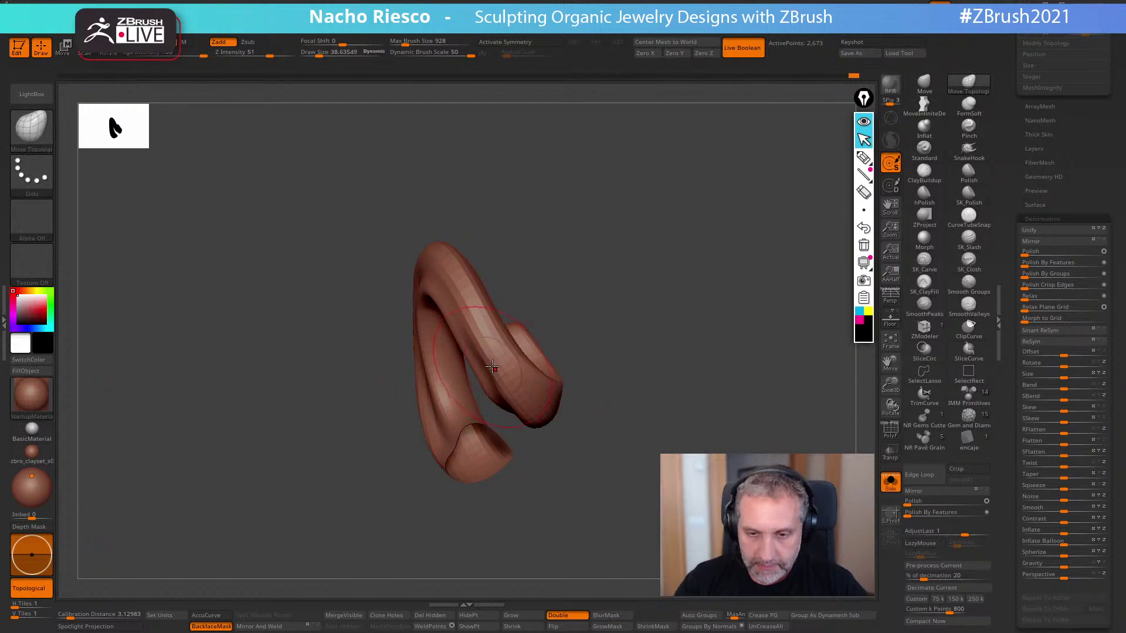
left_click_drag(492, 365, 493, 371)
key("]")
left_click_drag(492, 375, 490, 372)
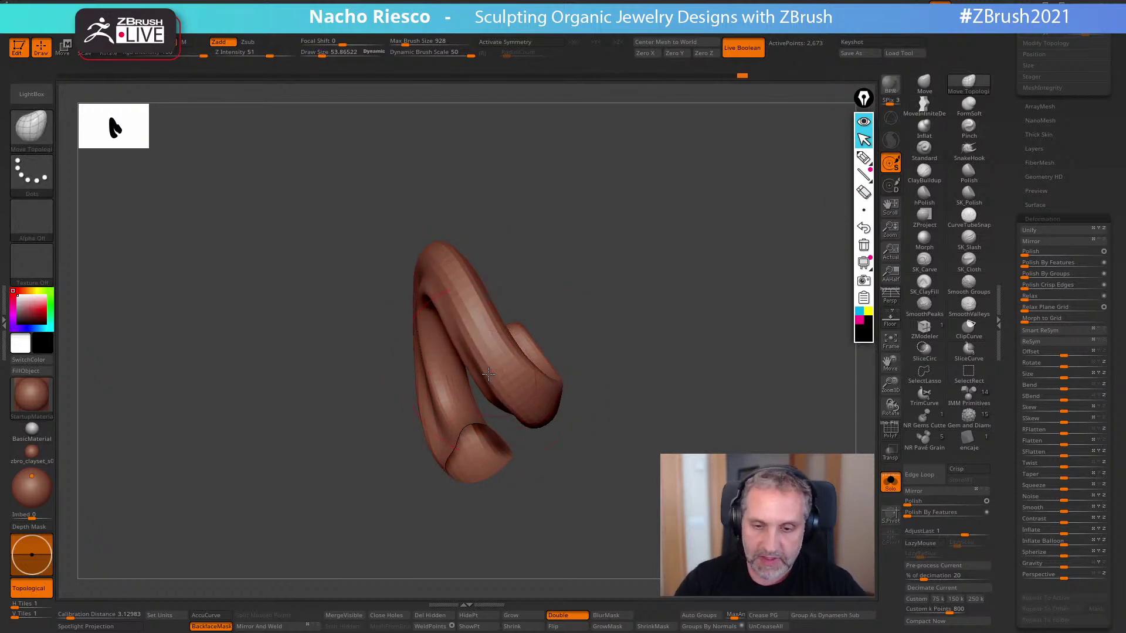
key("[")
key("[")
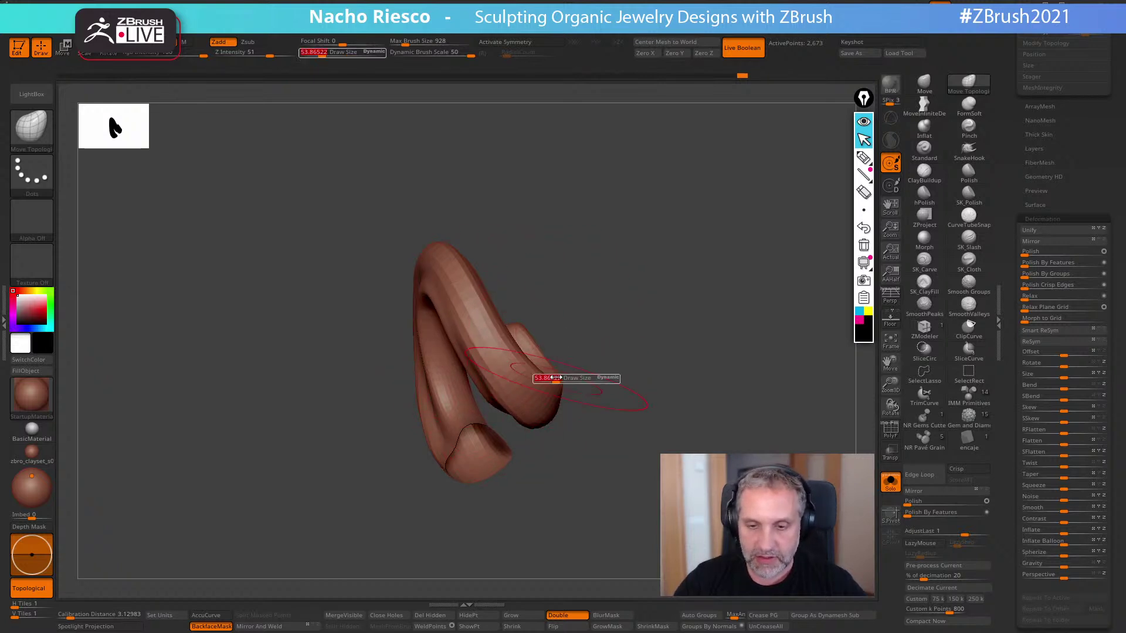
right_click_drag(510, 414, 668, 407)
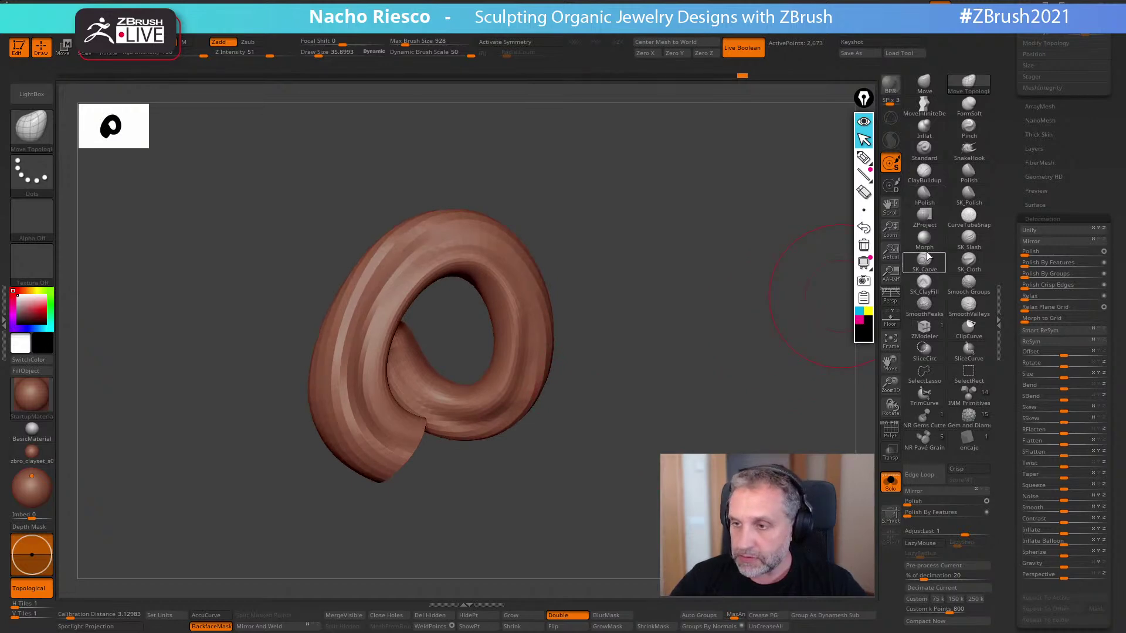
- Fill the surface of the isolated upper loop with SK_ClayFill at a draw size of about 14
left_click(924, 282)
key("s")
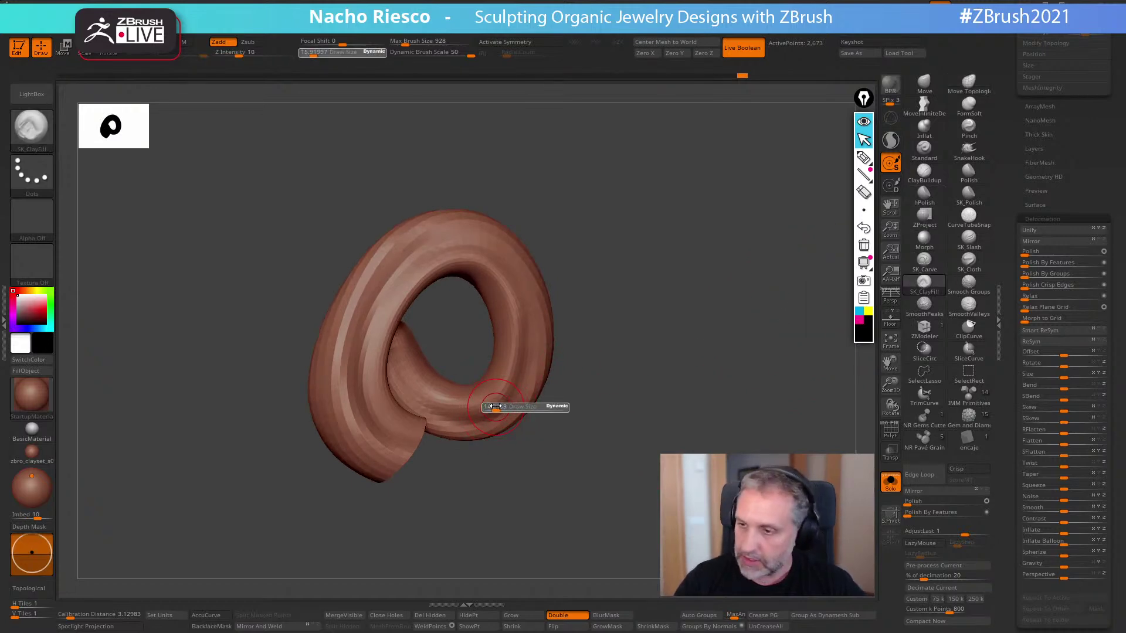
left_click_drag(495, 407, 491, 408)
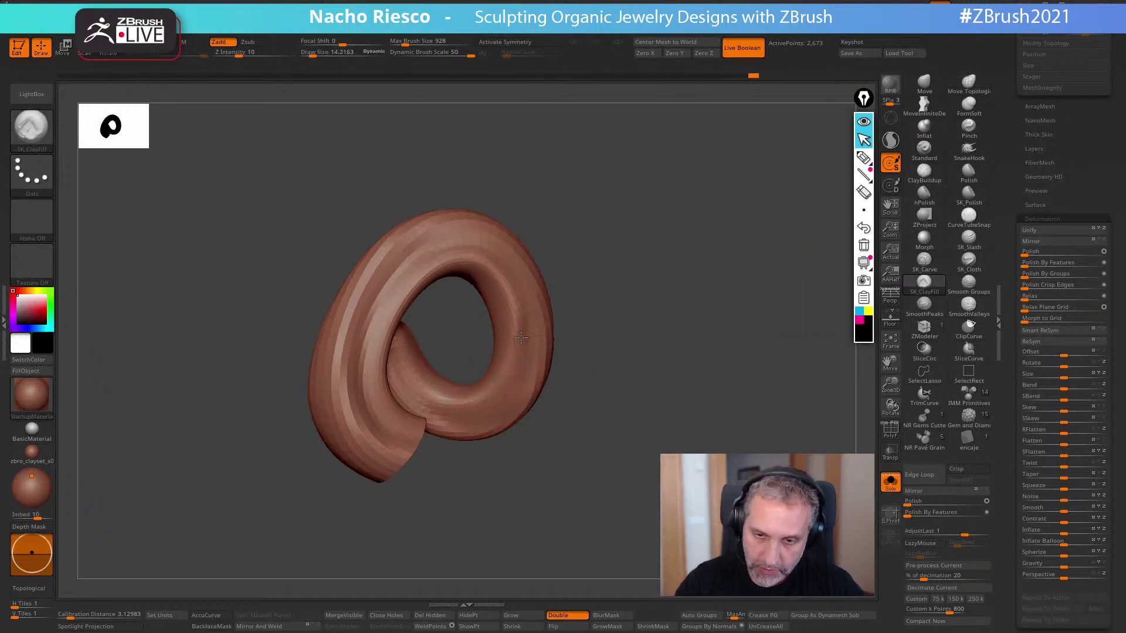
left_click_drag(589, 384, 557, 394)
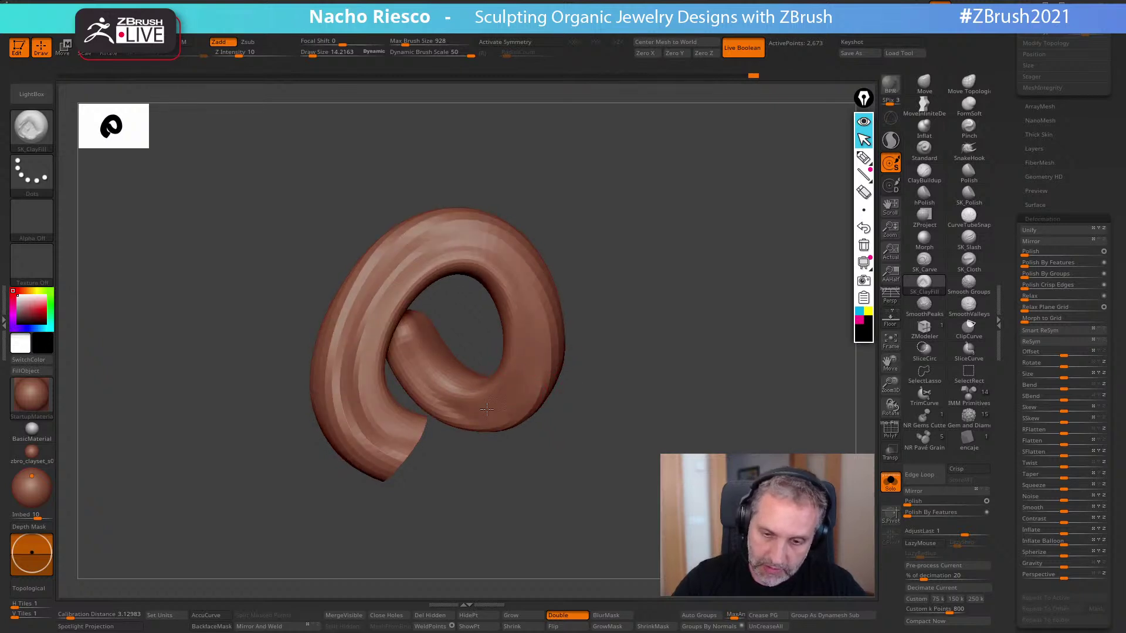
- Unhide the rest of the snake body
left_click(716, 374, "ctrl+shift")
left_click_drag(716, 374, 739, 375)
mouse_move(726, 450)
left_mouse_down()
mouse_move(724, 423)
mouse_move(744, 405)
mouse_move(772, 335)
mouse_move(762, 305)
mouse_move(739, 291)
mouse_move(830, 322)
left_mouse_up()
- Sharpen the ridge along the front of the middle coil with SK_Cloth at a draw size of about 33
left_click(969, 259)
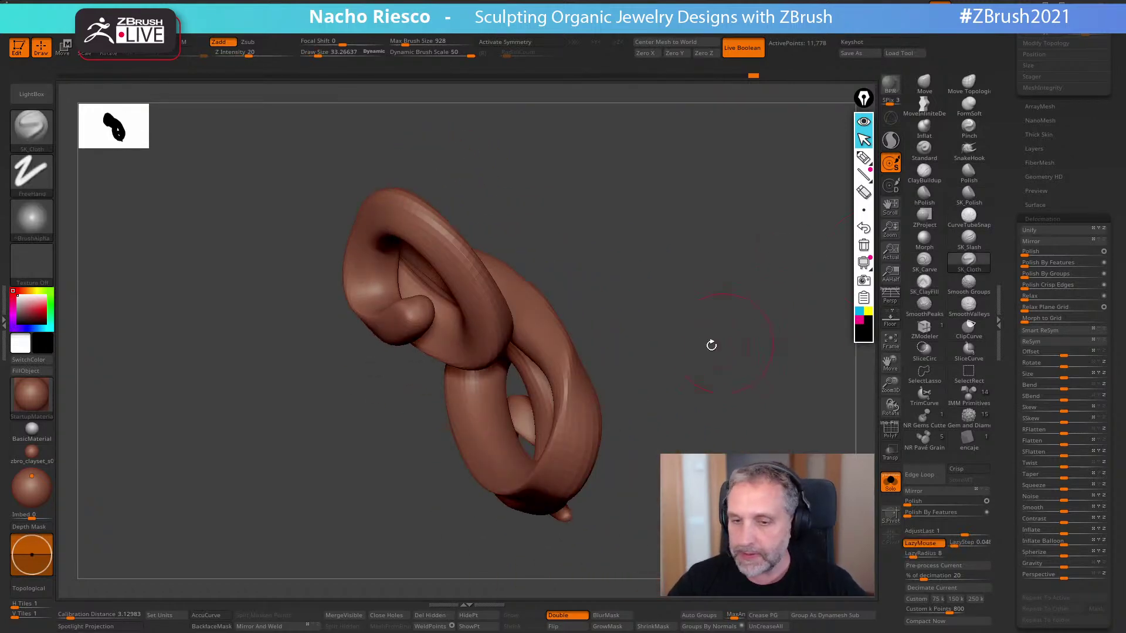
left_click_drag(726, 339, 540, 282)
key("s")
left_click_drag(641, 276, 647, 206)
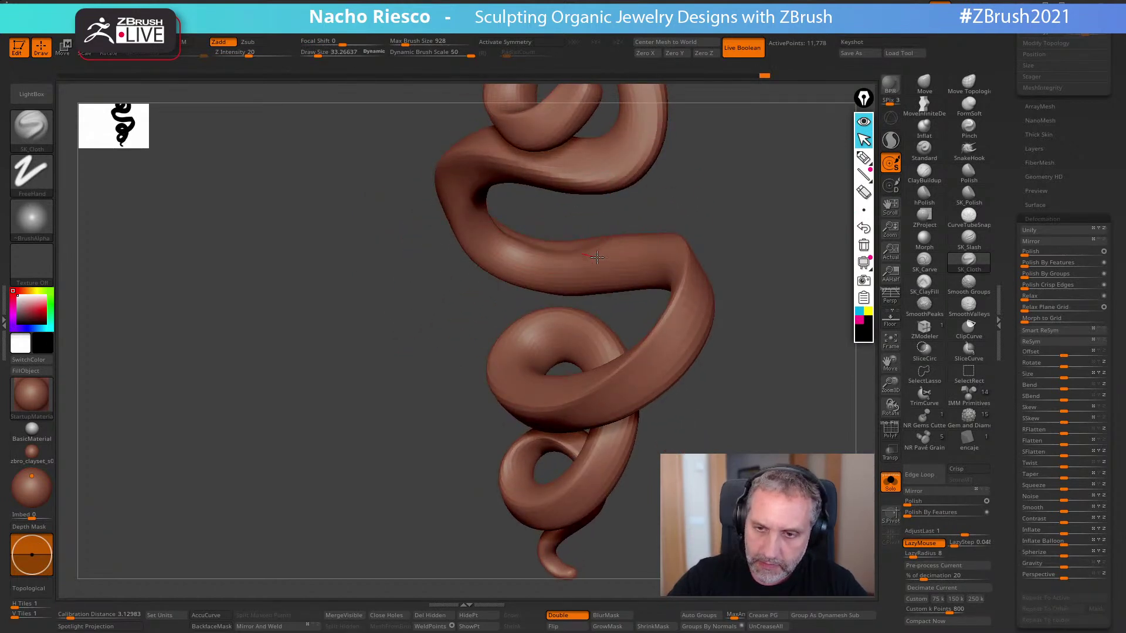
left_click_drag(586, 254, 755, 217)
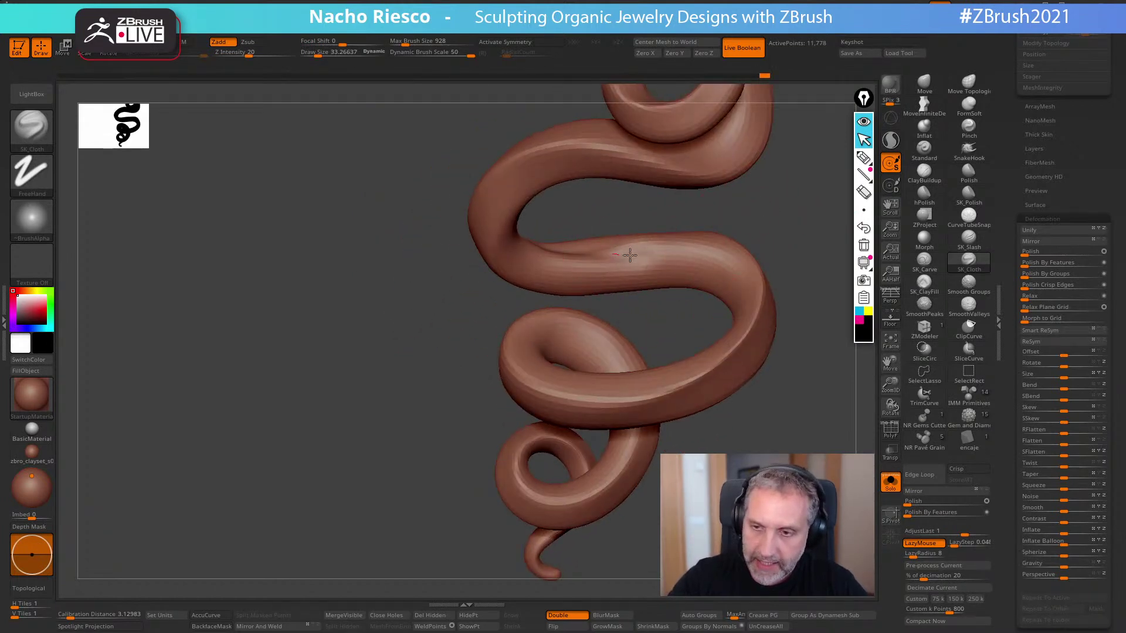
left_click_drag(623, 255, 708, 266)
left_click_drag(616, 257, 718, 271)
left_click_drag(805, 258, 756, 279)
mouse_move(690, 262)
left_mouse_down()
mouse_move(726, 298)
mouse_move(729, 328)
left_mouse_up()
left_click_drag(793, 295, 776, 387)
- Try to smooth the ridge's start on the middle coil and undo the last stroke
mouse_move(577, 301)
left_mouse_down("shift")
mouse_move(593, 270)
mouse_move(626, 264)
left_mouse_up("shift")
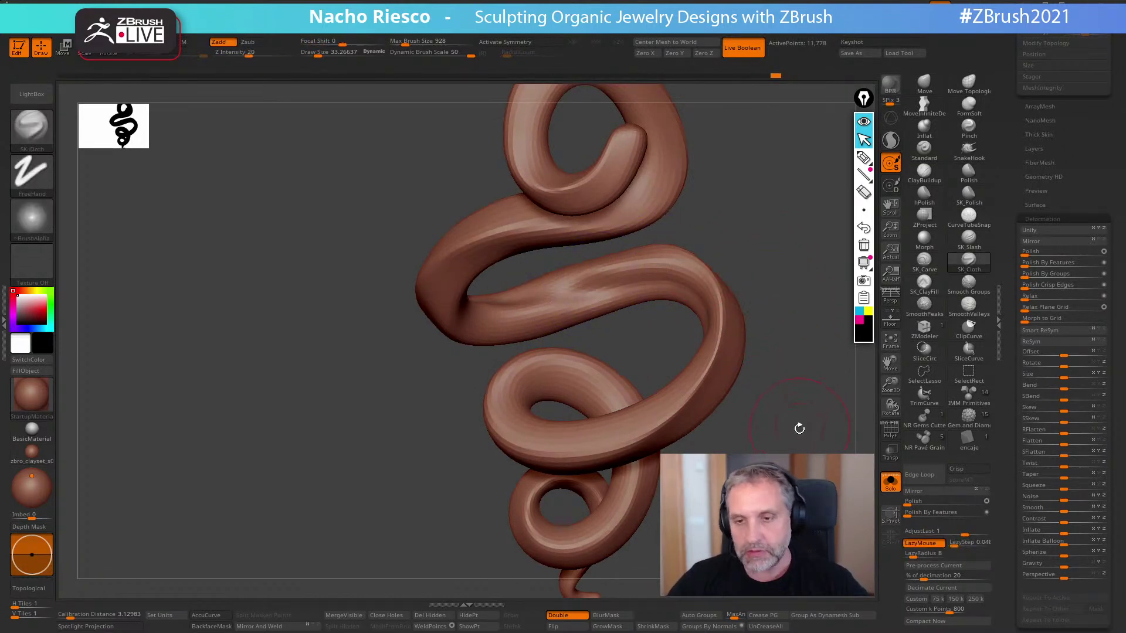
left_click_drag(798, 430, 745, 452, "alt")
key("ctrl+z")
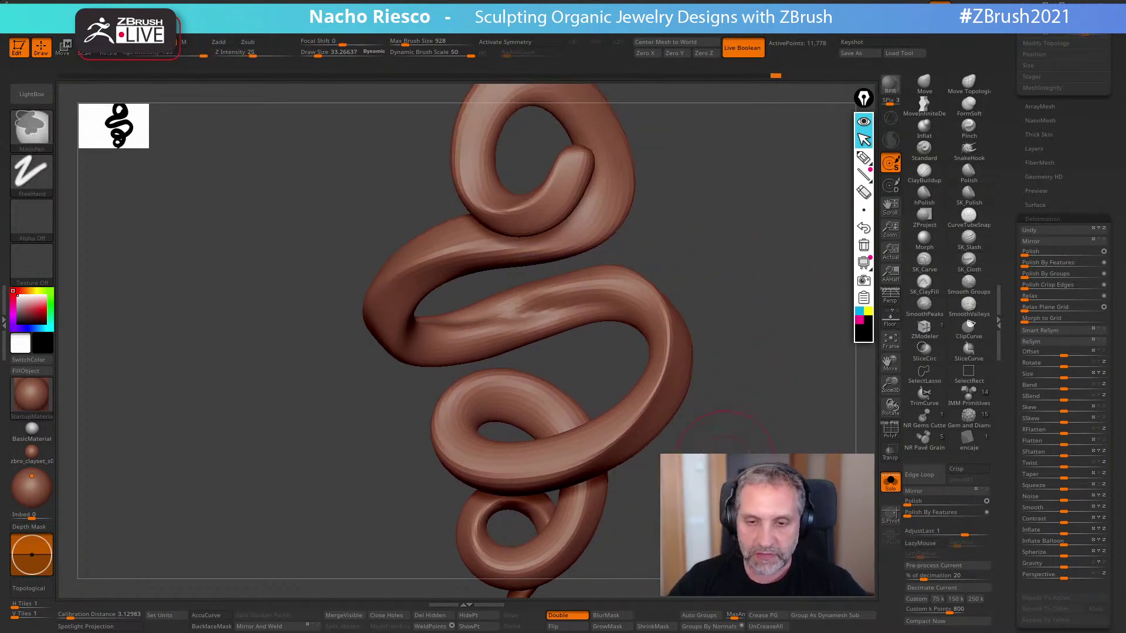
left_click_drag(691, 284, 738, 272)
left_click_drag(764, 77, 771, 79)
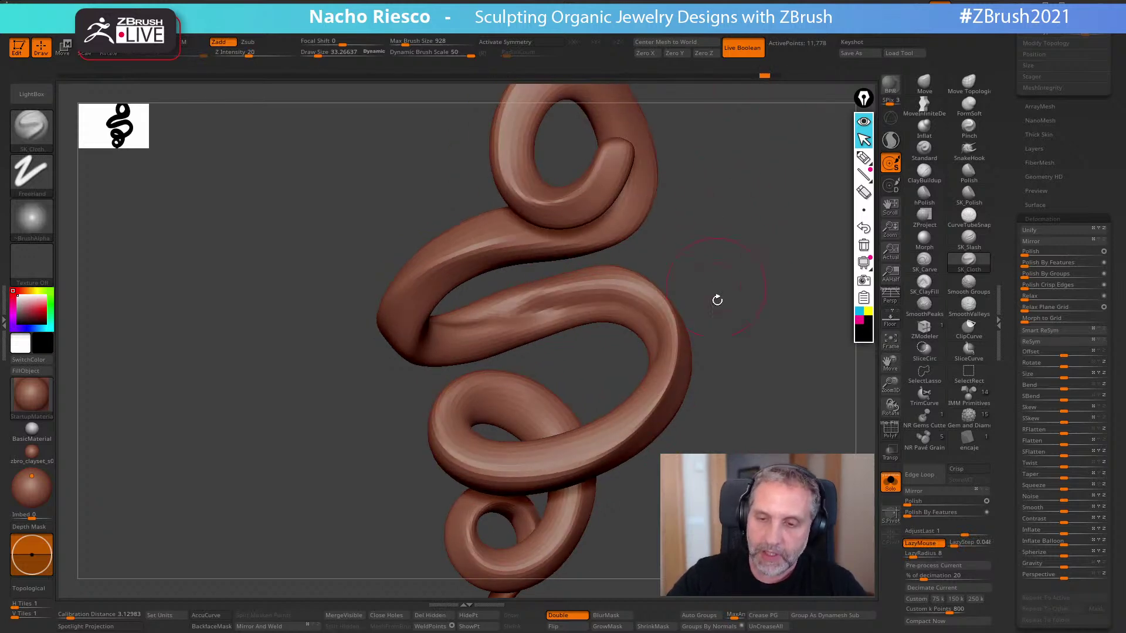
key("shift")
key("shift")
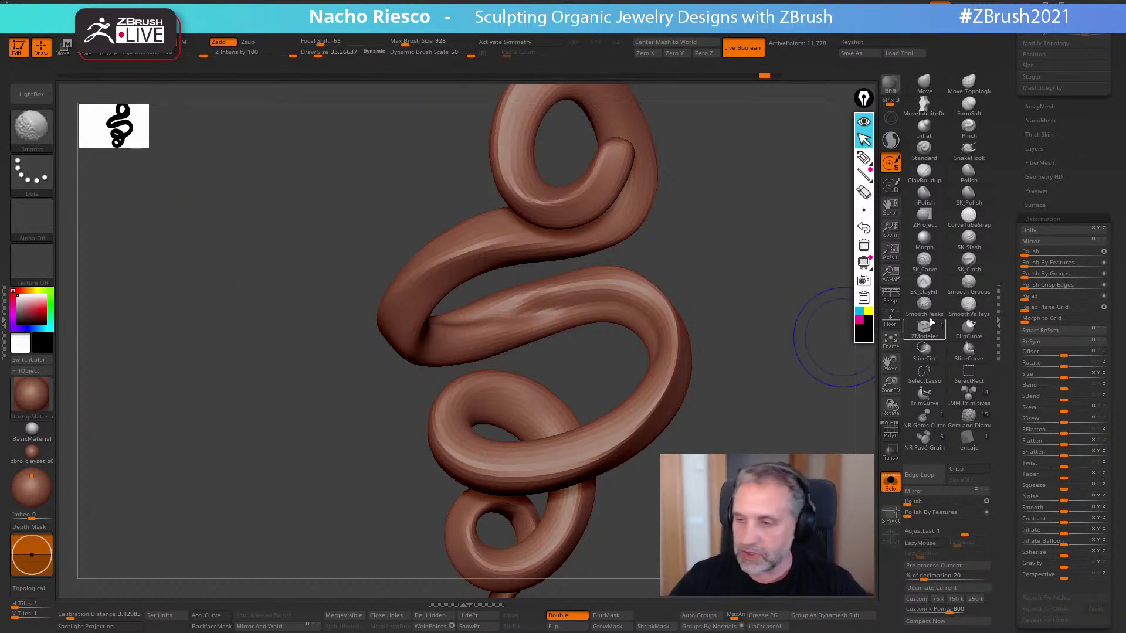
- Fill and soften the crease on the front of the middle coil with SK_ClayFill at a draw size of about 14
left_click_drag(787, 370, 763, 420)
key("s")
mouse_move(517, 317)
left_mouse_down()
mouse_move(506, 317)
mouse_move(711, 245)
mouse_move(511, 319)
left_mouse_up()
mouse_move(690, 242)
left_mouse_down()
mouse_move(674, 274)
mouse_move(716, 294)
mouse_move(759, 398)
left_mouse_up()
left_click(927, 288)
key("s")
left_click_drag(509, 362, 504, 362)
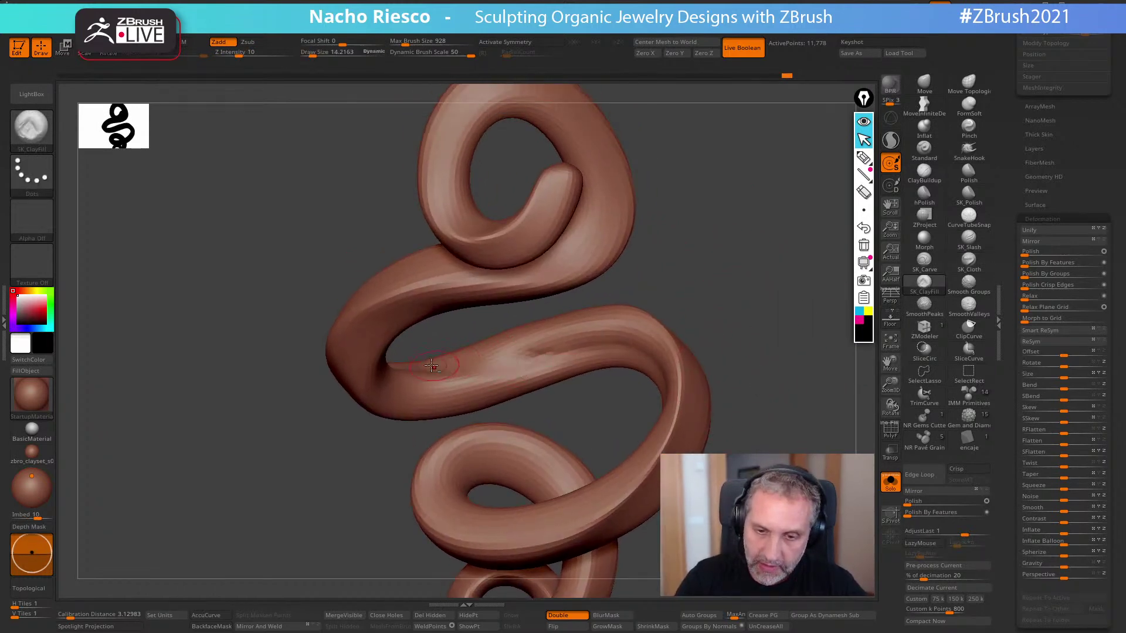
left_click_drag(517, 359, 486, 362)
left_click_drag(673, 320, 750, 296)
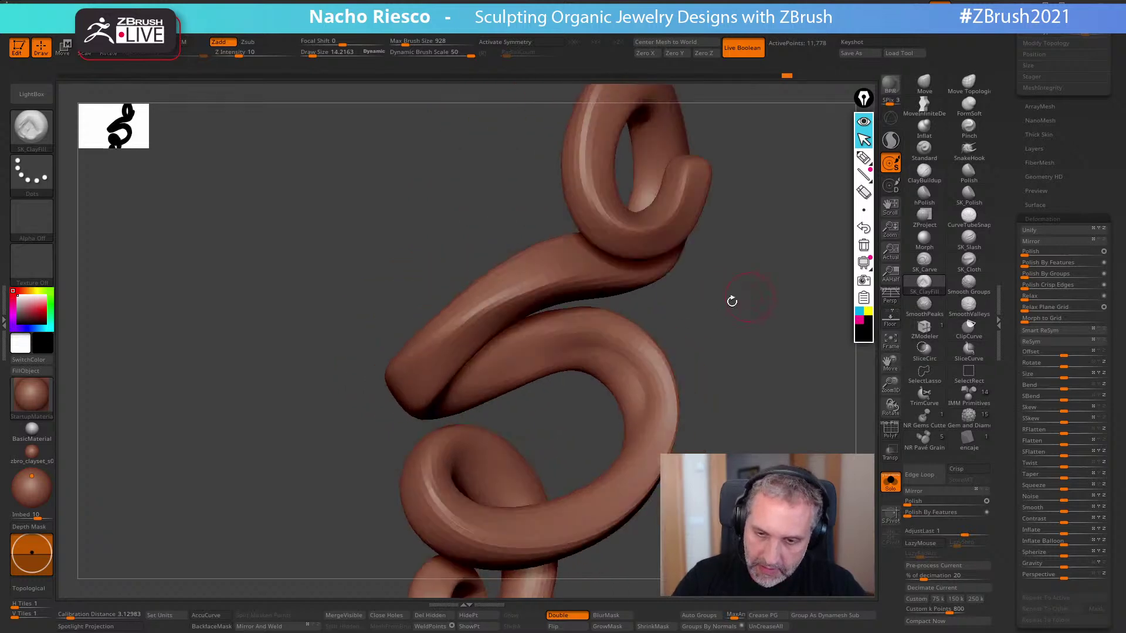
mouse_move(689, 406)
left_mouse_down()
mouse_move(725, 406)
mouse_move(727, 393)
mouse_move(709, 409)
left_mouse_up()
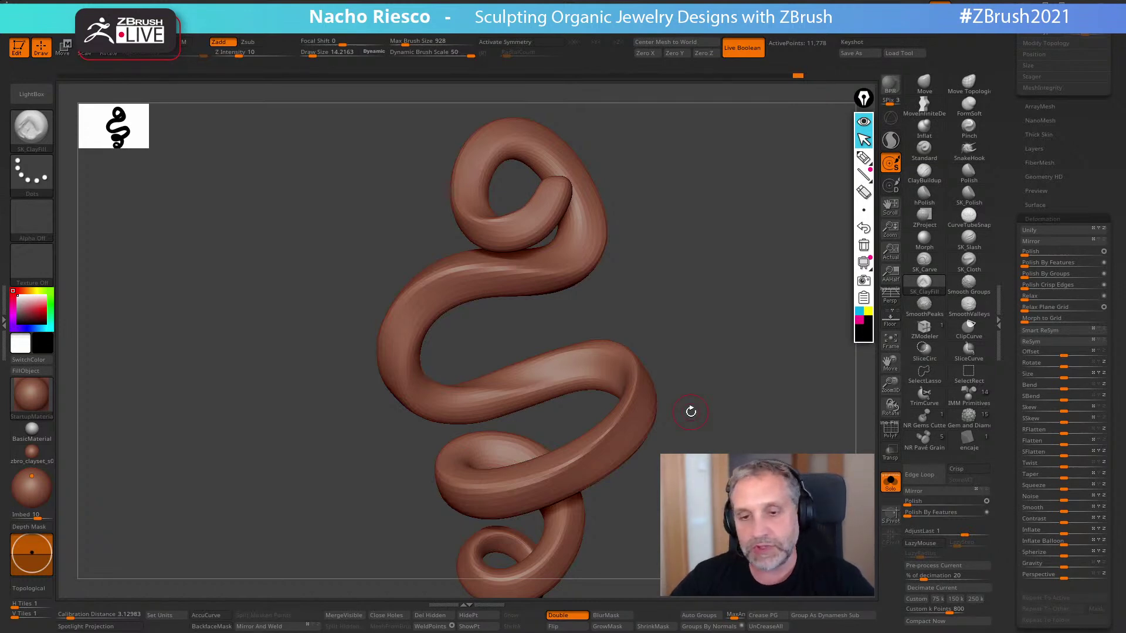
left_click_drag(691, 412, 694, 431)
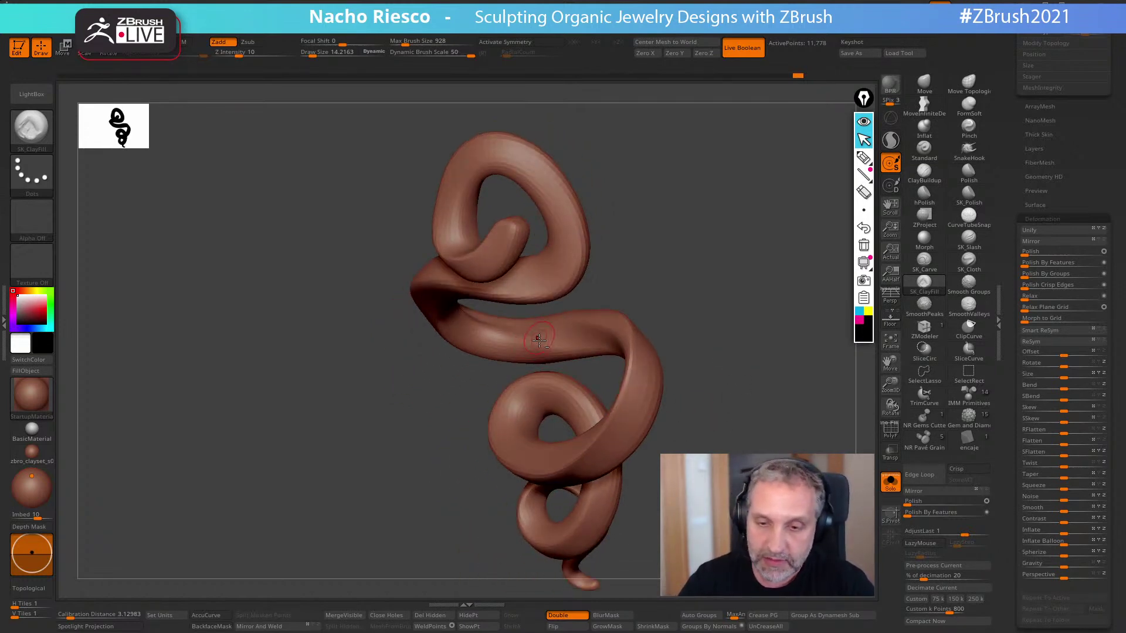
- Build up the outer bend joining the middle coil to the lower coils with SK_ClayFill at a draw size of about 20
mouse_move(680, 340)
left_mouse_down()
mouse_move(698, 256)
mouse_move(742, 349)
mouse_move(657, 351)
left_mouse_up()
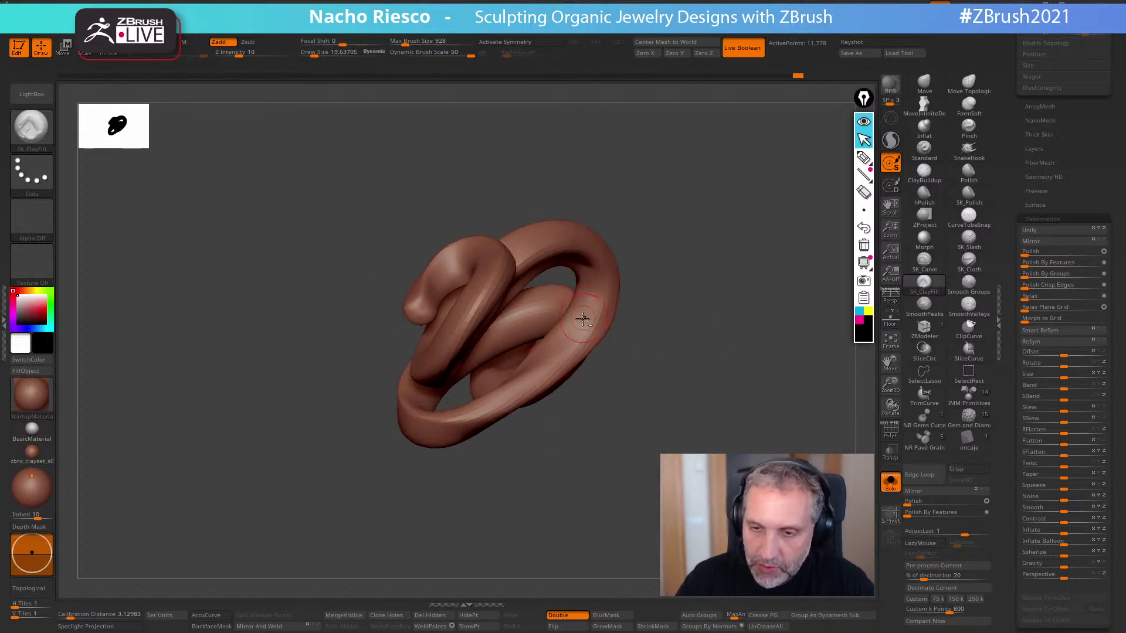
left_click_drag(682, 306, 693, 408)
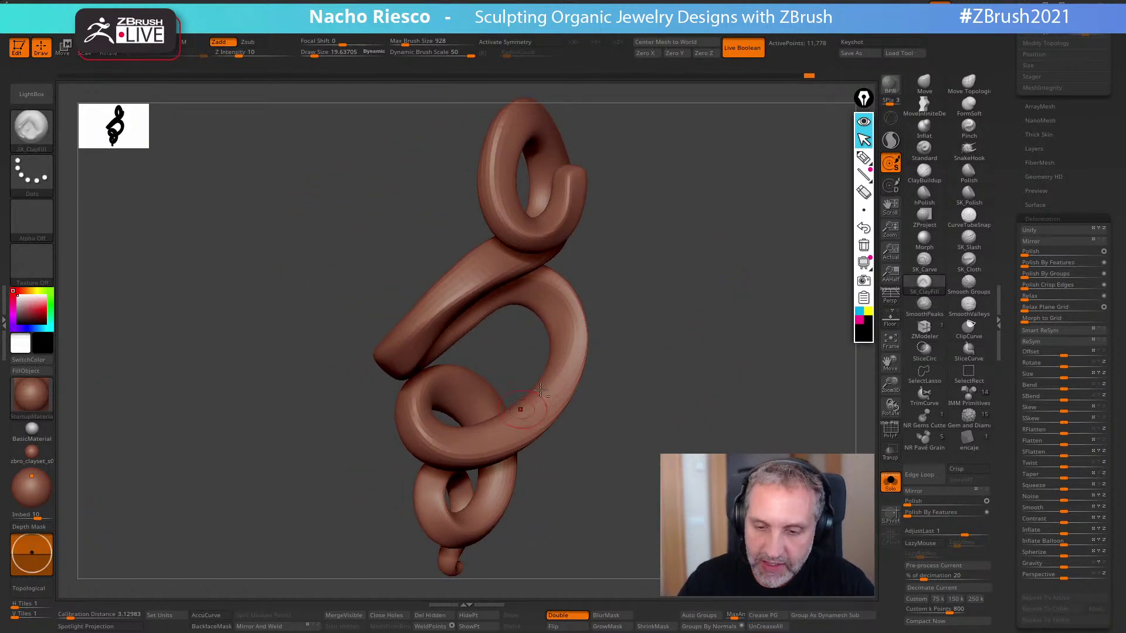
left_click_drag(522, 410, 564, 359)
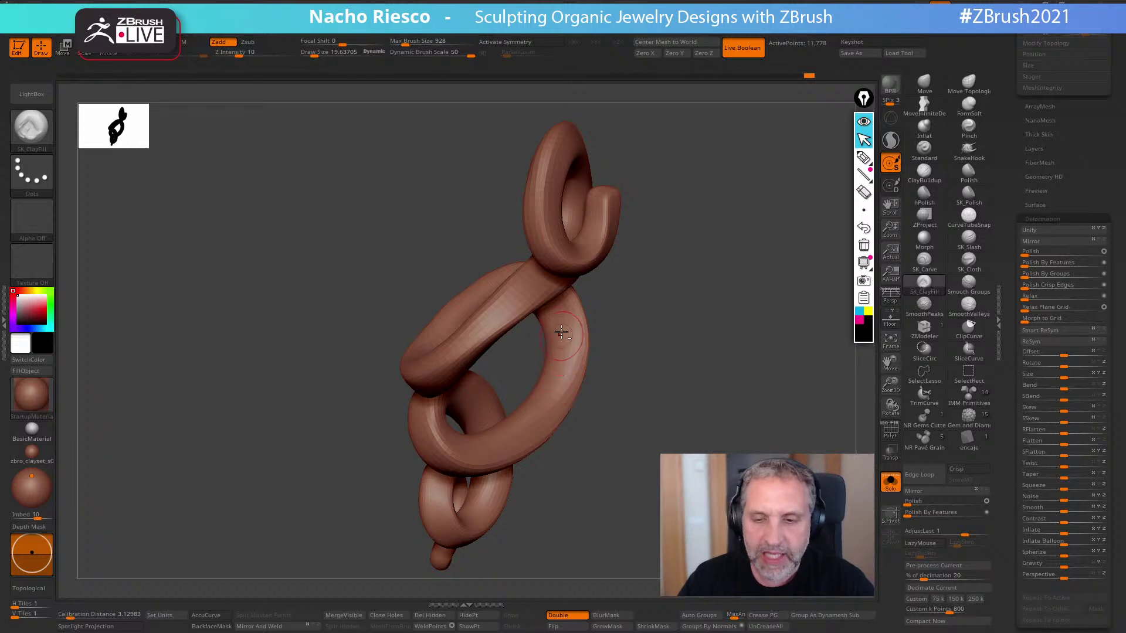
left_click_drag(597, 372, 540, 390)
left_click_drag(503, 430, 509, 333)
- Even out the front of the middle coil with SK_ClayFill at a draw size of about 18
key("s")
left_click(442, 284)
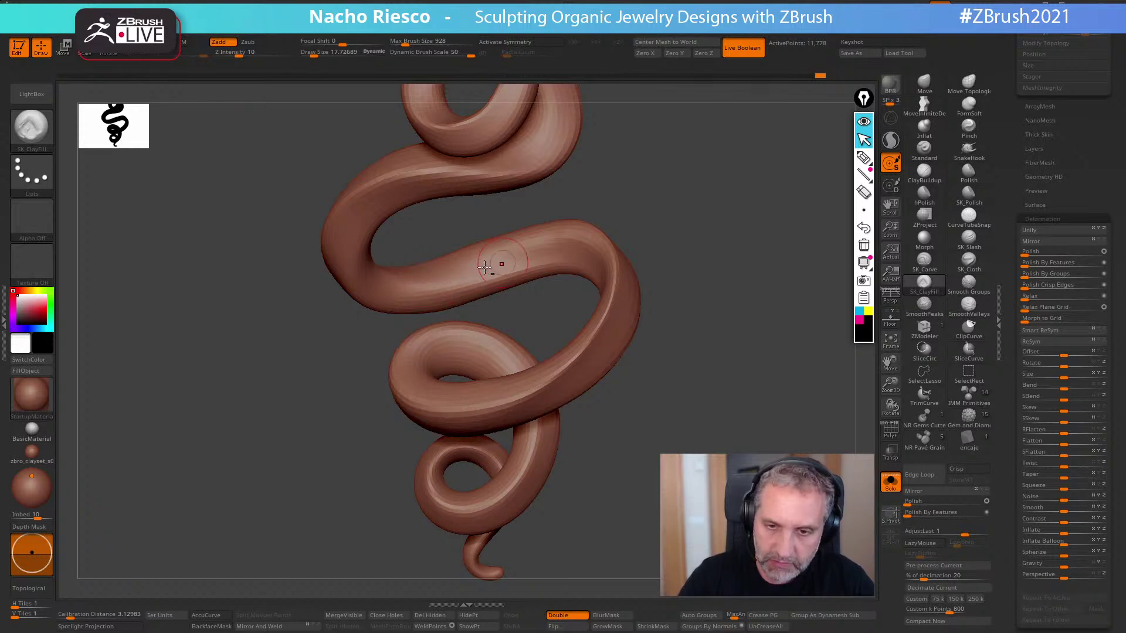
mouse_move(688, 234)
left_mouse_down()
mouse_move(691, 424)
mouse_move(703, 410)
mouse_move(714, 449)
mouse_move(648, 452)
mouse_move(548, 413)
left_mouse_up()
right_click_drag(508, 401, 513, 343)
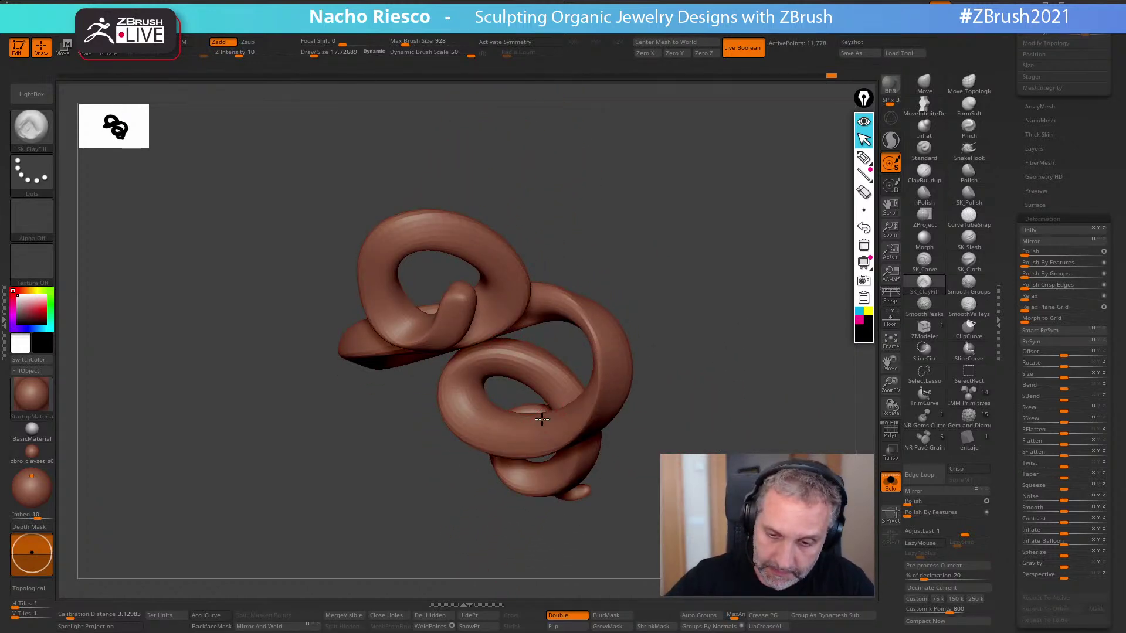
- Fill the inner and outer surfaces of the lower loops with SK_ClayFill at a draw size of about 16
key("bracketleft")
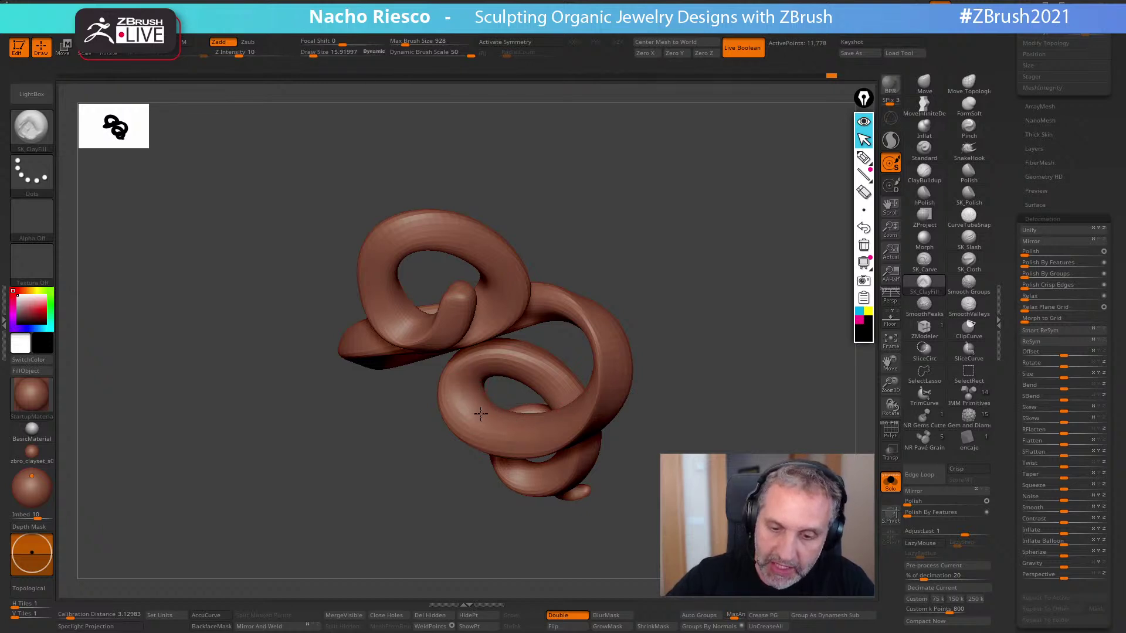
right_click_drag(597, 462, 564, 435)
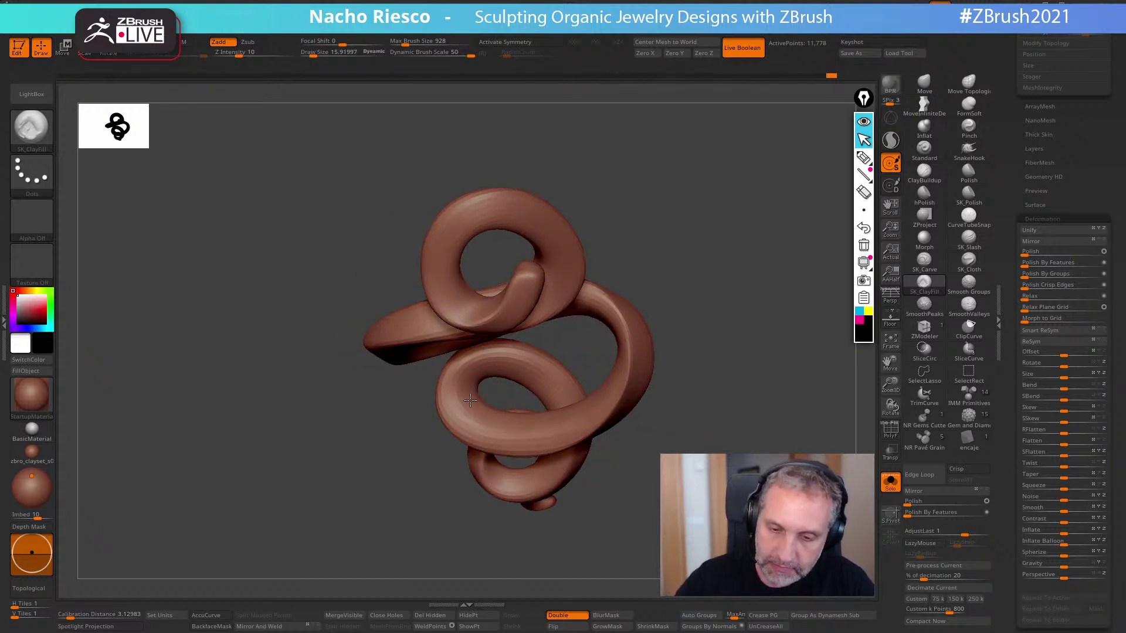
mouse_move(494, 437)
right_mouse_down()
mouse_move(475, 406)
mouse_move(704, 359)
mouse_move(535, 420)
right_mouse_up()
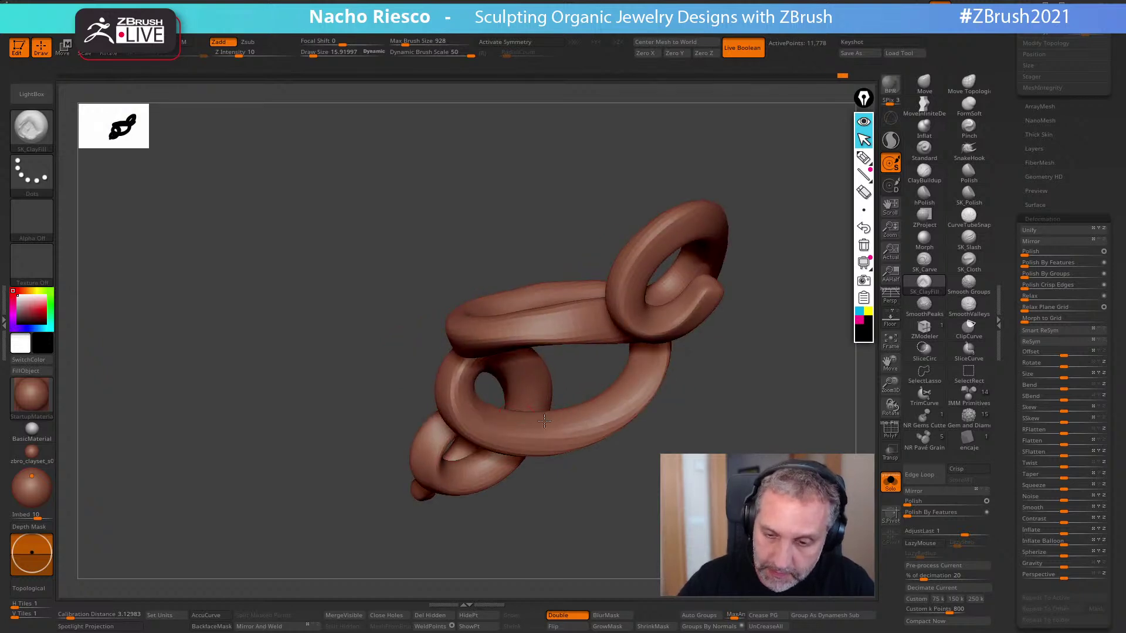
right_click_drag(686, 395, 485, 370)
right_click_drag(555, 417, 727, 489)
mouse_move(659, 493)
right_mouse_down()
mouse_move(674, 502)
mouse_move(636, 510)
mouse_move(711, 516)
right_mouse_up()
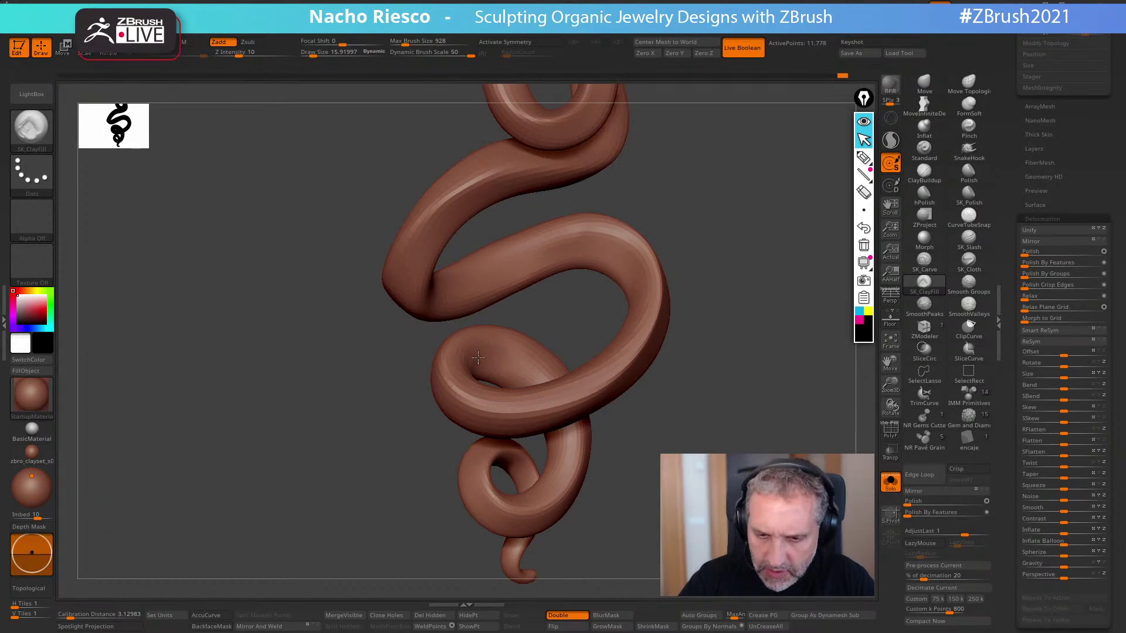
mouse_move(640, 431)
right_mouse_down()
mouse_move(598, 444)
mouse_move(598, 458)
right_mouse_up()
mouse_move(637, 419)
right_mouse_down()
mouse_move(593, 405)
mouse_move(661, 407)
mouse_move(646, 449)
mouse_move(628, 455)
mouse_move(632, 434)
mouse_move(591, 448)
mouse_move(520, 441)
right_mouse_up()
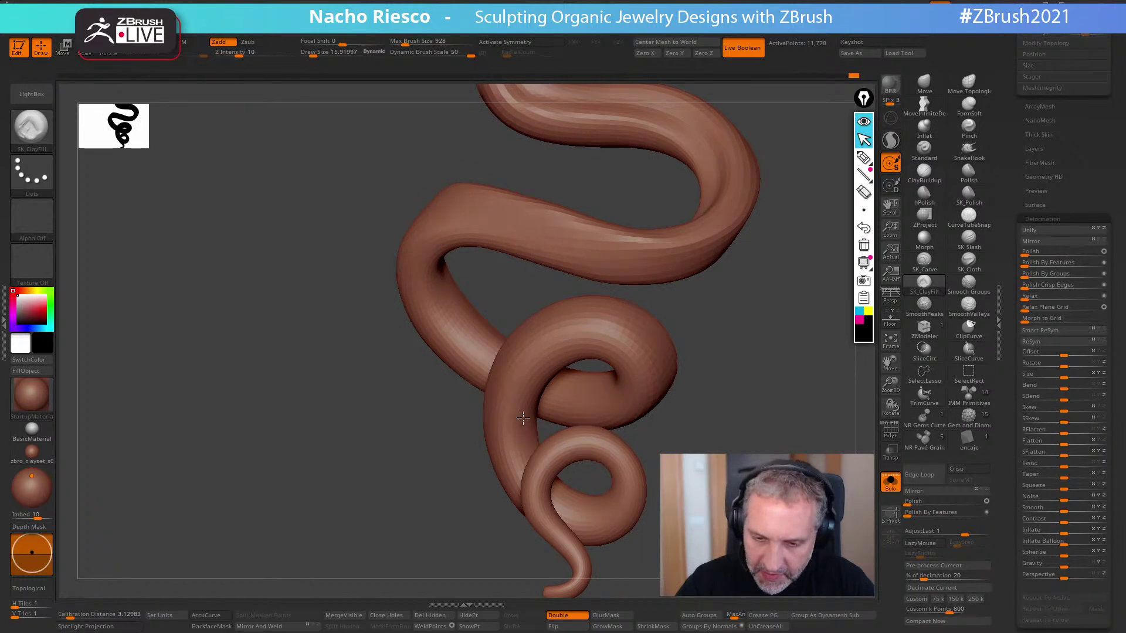
mouse_move(712, 344)
right_mouse_down()
mouse_move(686, 414)
mouse_move(697, 420)
mouse_move(659, 401)
right_mouse_up()
- Reshape the side profile of the body's coils with Move Topological, using draw sizes up to about 47
left_click(969, 84)
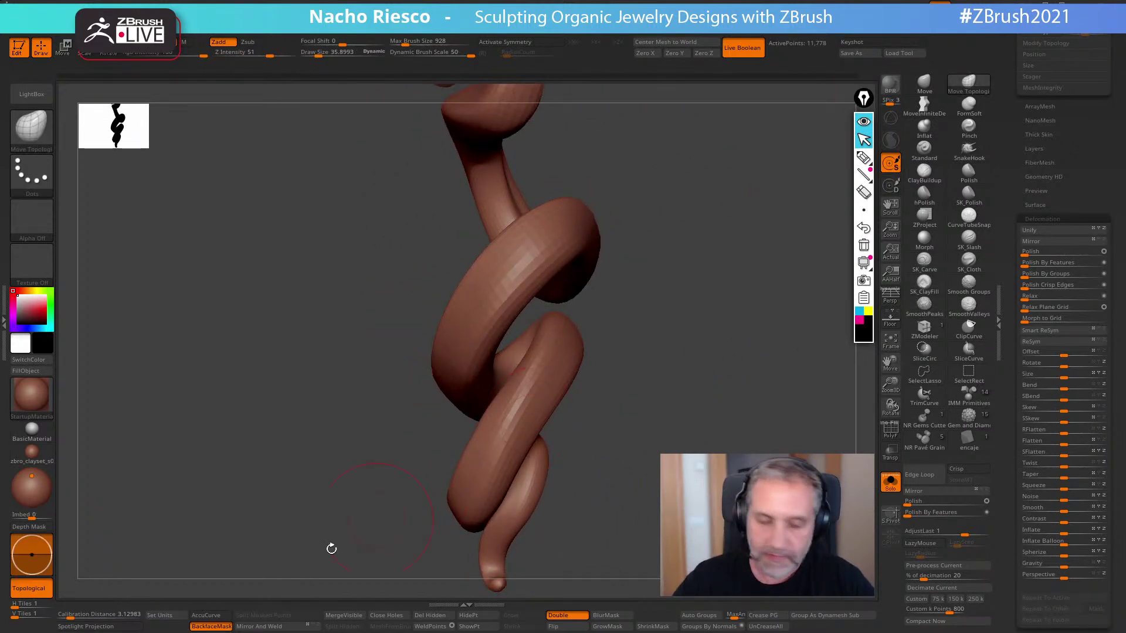
key("s")
mouse_move(532, 363)
left_mouse_down()
mouse_move(523, 354)
mouse_move(514, 371)
left_mouse_up()
key("s")
mouse_move(626, 333)
left_mouse_down()
mouse_move(663, 339)
mouse_move(669, 306)
mouse_move(691, 319)
mouse_move(768, 293)
mouse_move(701, 317)
mouse_move(586, 315)
left_mouse_up()
key("s")
left_click_drag(499, 293, 516, 293)
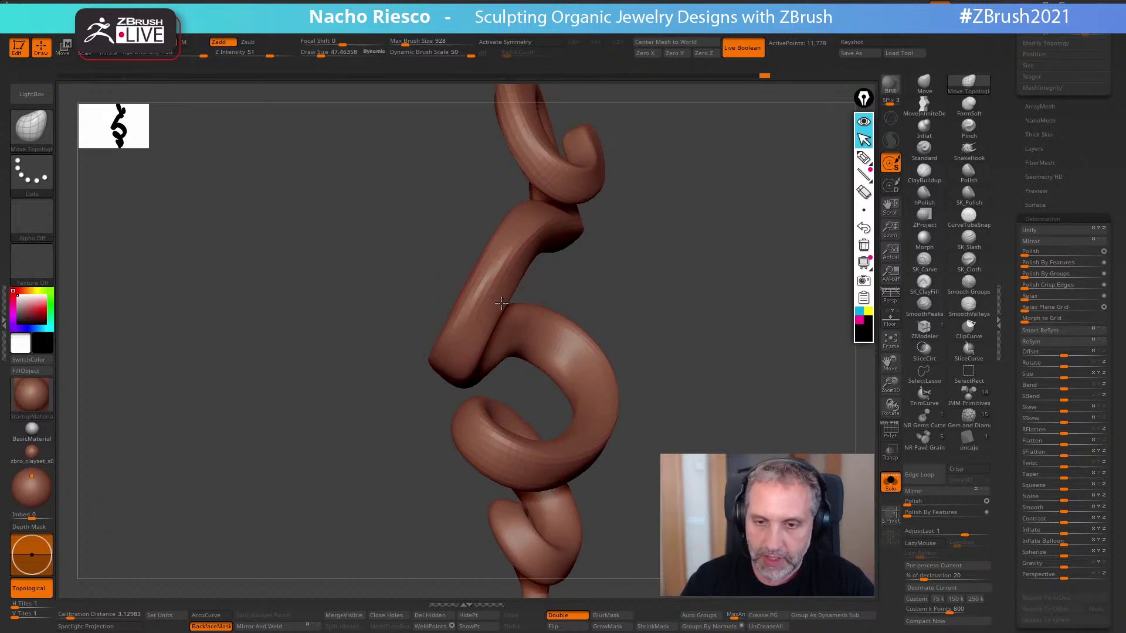
- Adjust the upper loop's side profile with Move Topological at a draw size of about 54
left_click_drag(607, 242, 612, 213)
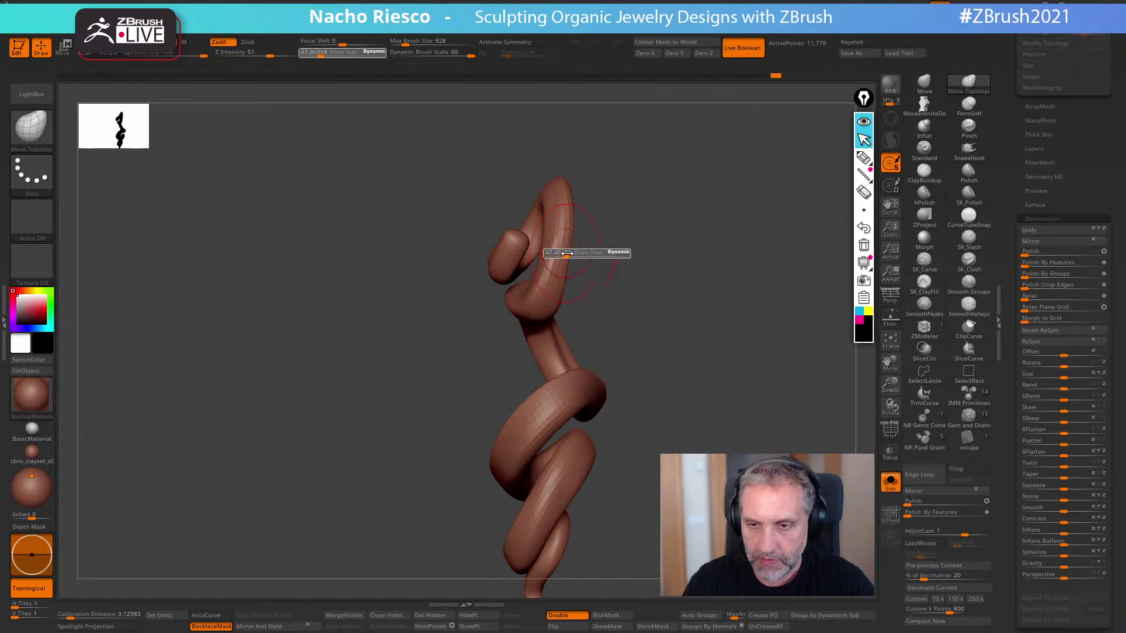
left_click_drag(579, 250, 564, 194)
mouse_move(646, 201)
left_mouse_down()
mouse_move(645, 271)
mouse_move(628, 306)
mouse_move(604, 226)
left_mouse_up()
mouse_move(631, 298)
left_mouse_down()
mouse_move(590, 393)
mouse_move(581, 244)
mouse_move(711, 135)
mouse_move(742, 153)
mouse_move(749, 233)
mouse_move(641, 269)
left_mouse_up()
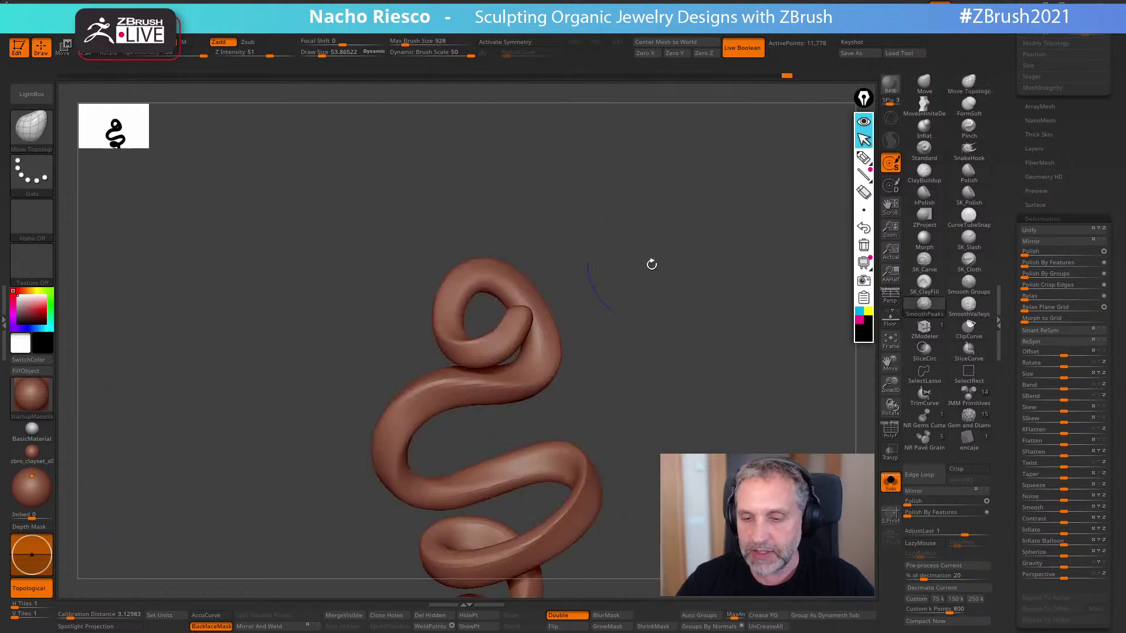
- Turn off Solo and fit the upper loop to the bail ring with Move Topological at a draw size of about 68
mouse_move(1000, 176)
left_mouse_down()
mouse_move(1014, 260)
mouse_move(1015, 451)
mouse_move(1007, 213)
mouse_move(1008, 224)
left_mouse_up()
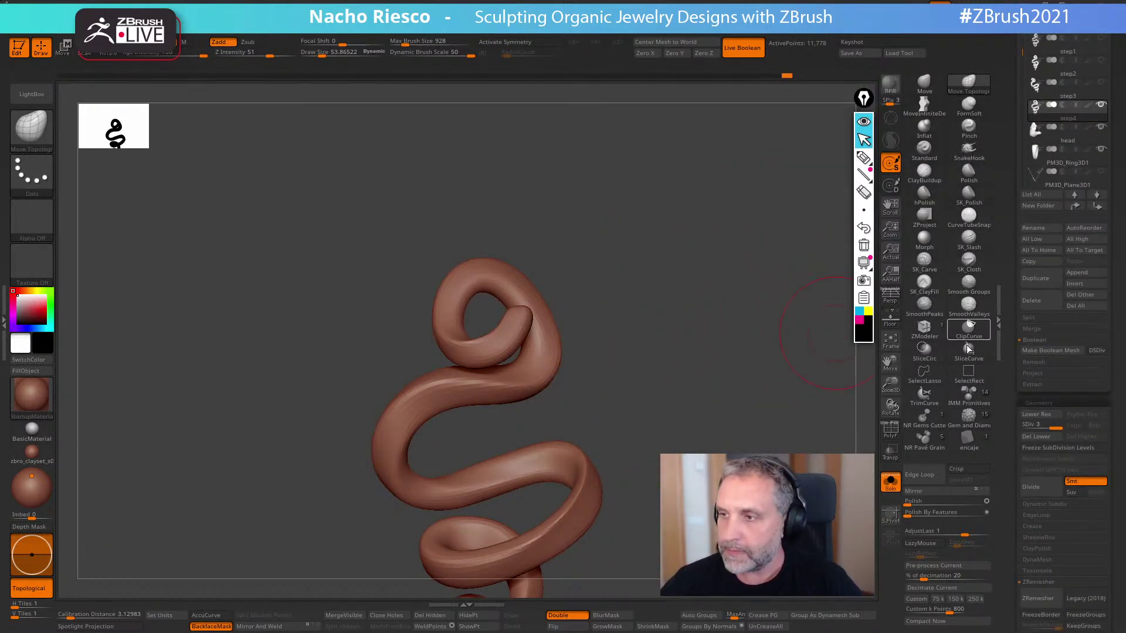
left_click(897, 481)
mouse_move(787, 392)
left_mouse_down()
mouse_move(780, 408)
mouse_move(701, 251)
left_mouse_up()
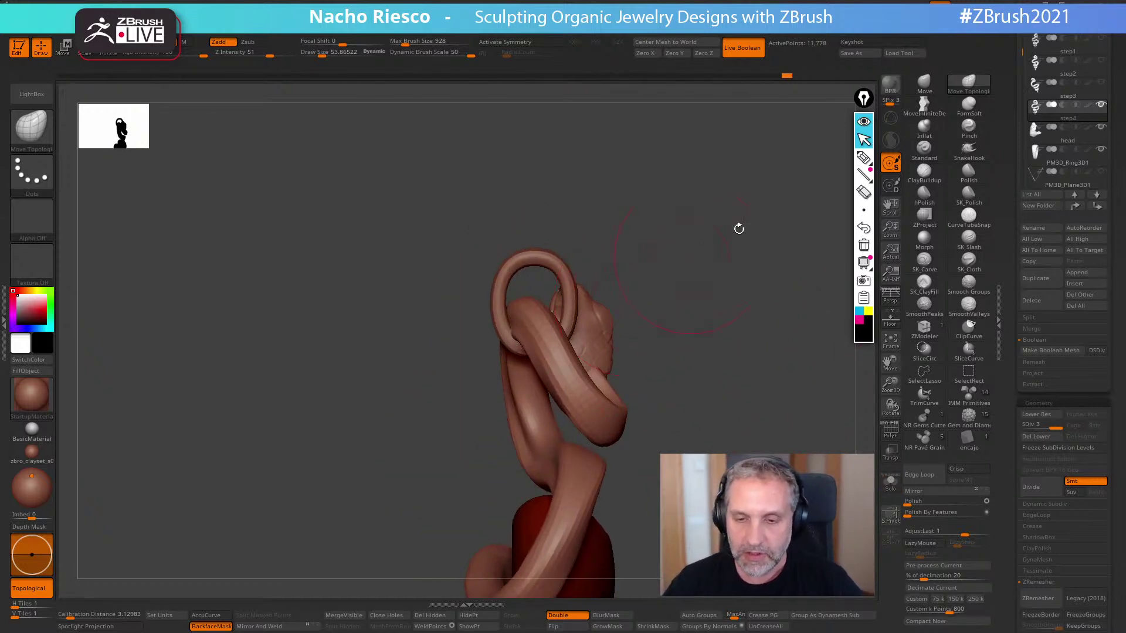
key("bracketright")
left_click_drag(520, 312, 532, 303)
left_click_drag(599, 258, 692, 256)
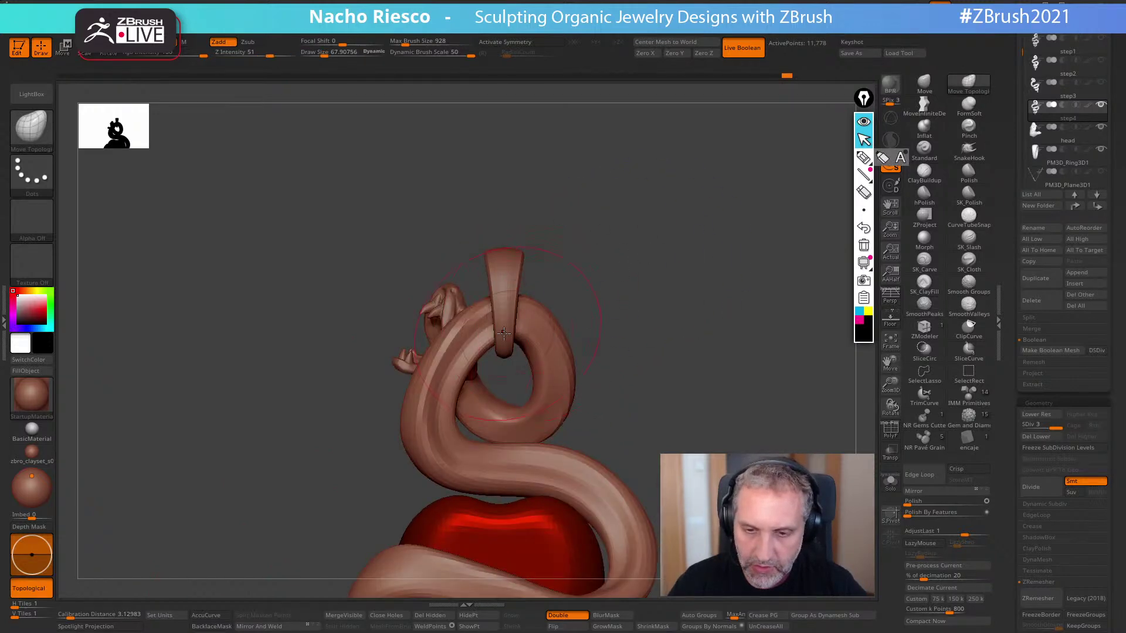
left_click_drag(600, 264, 551, 405)
mouse_move(610, 235)
left_mouse_down()
mouse_move(666, 227)
mouse_move(508, 301)
left_mouse_up()
mouse_move(603, 254)
left_mouse_down()
mouse_move(621, 252)
mouse_move(611, 243)
left_mouse_up()
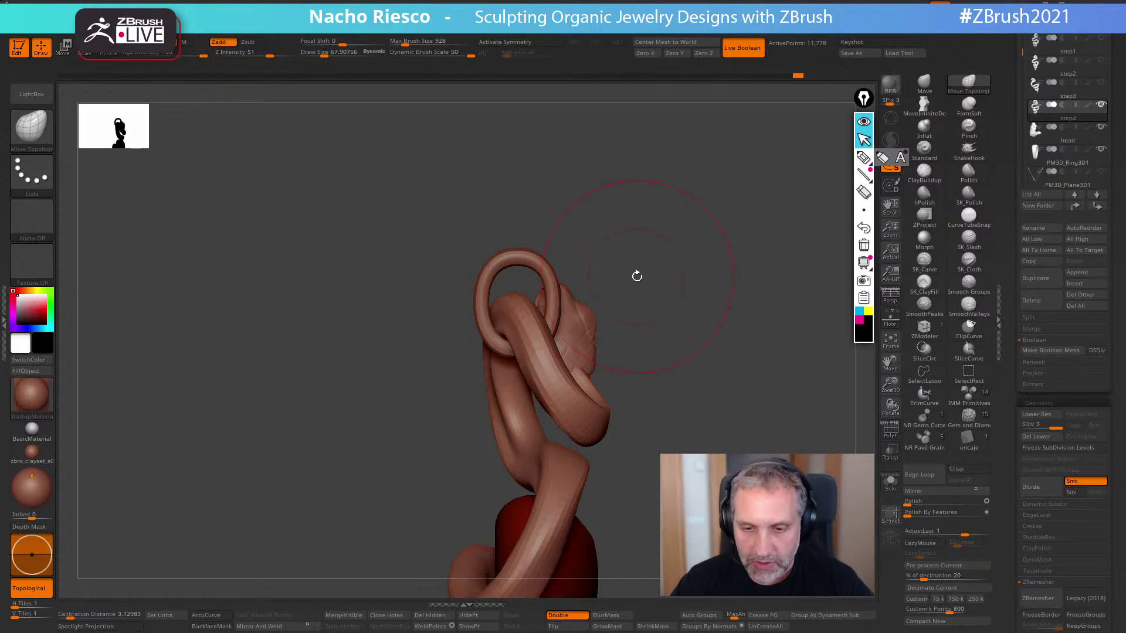
mouse_move(635, 297)
left_mouse_down()
mouse_move(660, 282)
mouse_move(668, 293)
left_mouse_up()
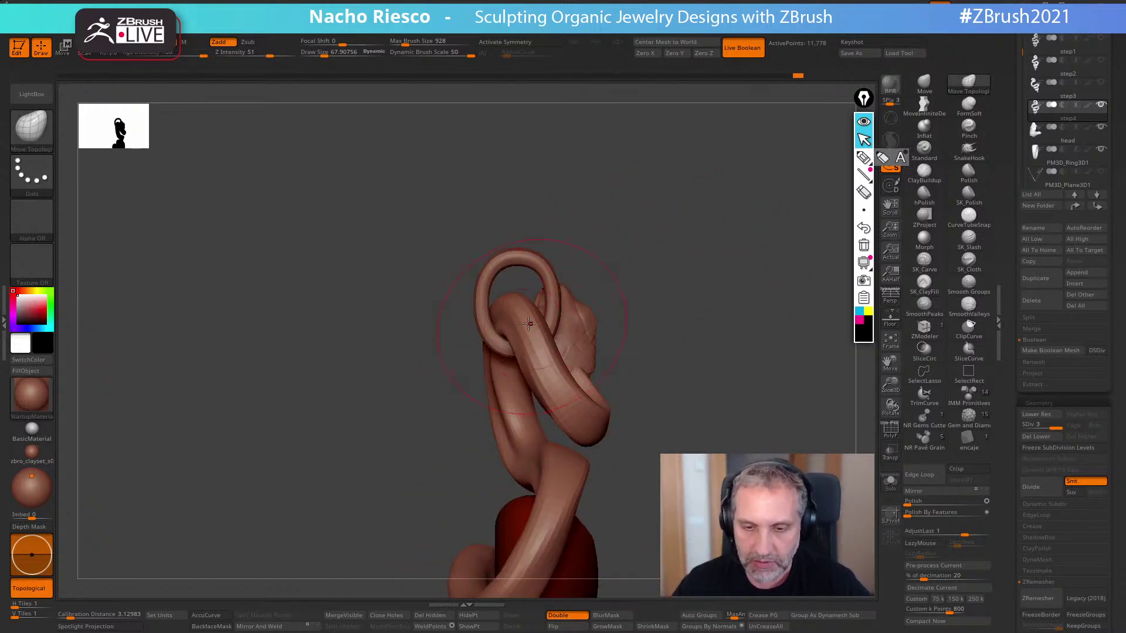
- Adjust the snake body's coils around the apple with Move Topological at a draw size of about 92
mouse_move(669, 329)
left_mouse_down()
mouse_move(583, 431)
mouse_move(621, 376)
mouse_move(779, 281)
mouse_move(729, 271)
mouse_move(635, 283)
mouse_move(500, 372)
left_mouse_up()
key("s")
left_click(480, 381)
left_click_drag(454, 340, 447, 353)
mouse_move(530, 354)
left_mouse_down()
mouse_move(663, 357)
mouse_move(633, 240)
mouse_move(622, 295)
left_mouse_up()
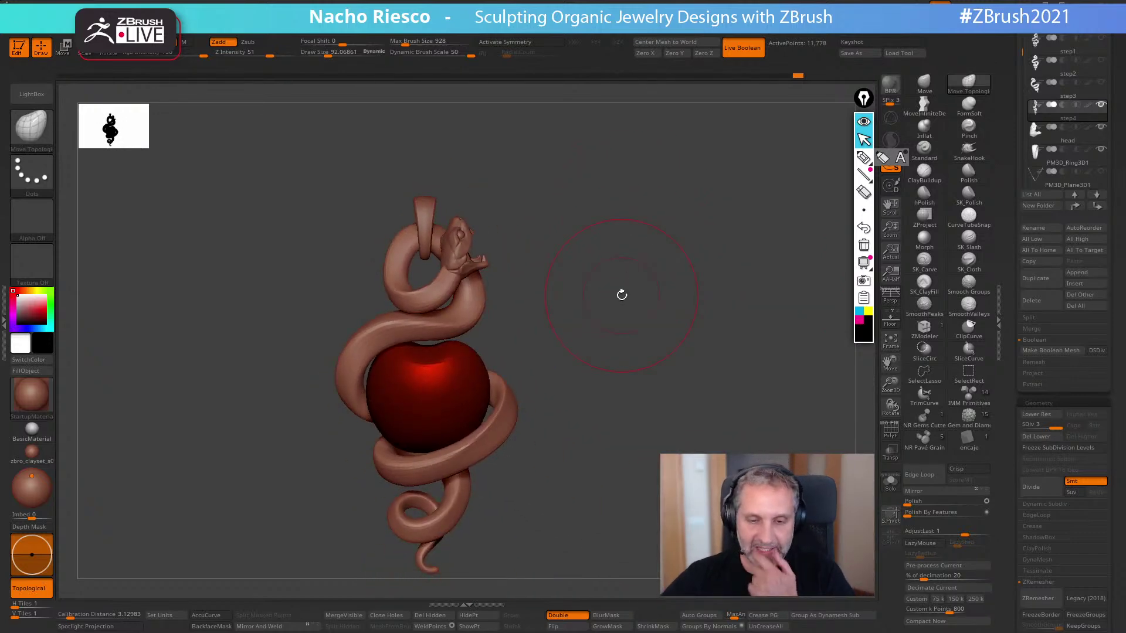
- Solo the snake body and fill the lower coil's surface with SK_ClayFill at a draw size of about 16
left_click(890, 482)
mouse_move(528, 375)
left_mouse_down()
mouse_move(639, 469)
mouse_move(695, 545)
mouse_move(757, 505)
mouse_move(821, 422)
left_mouse_up()
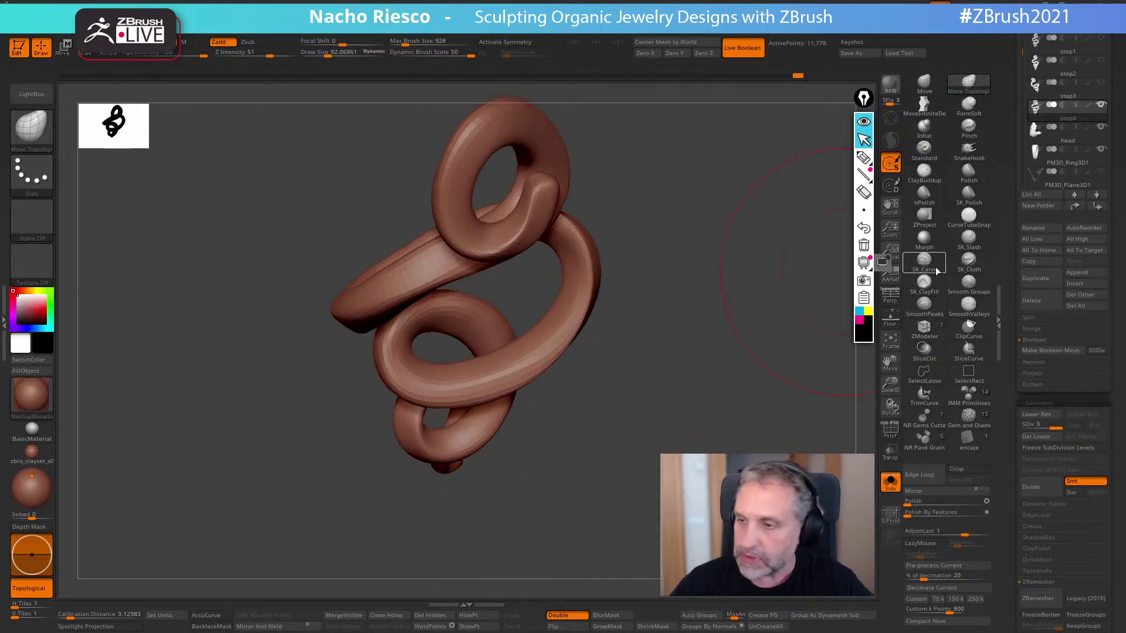
left_click(924, 283)
key("s")
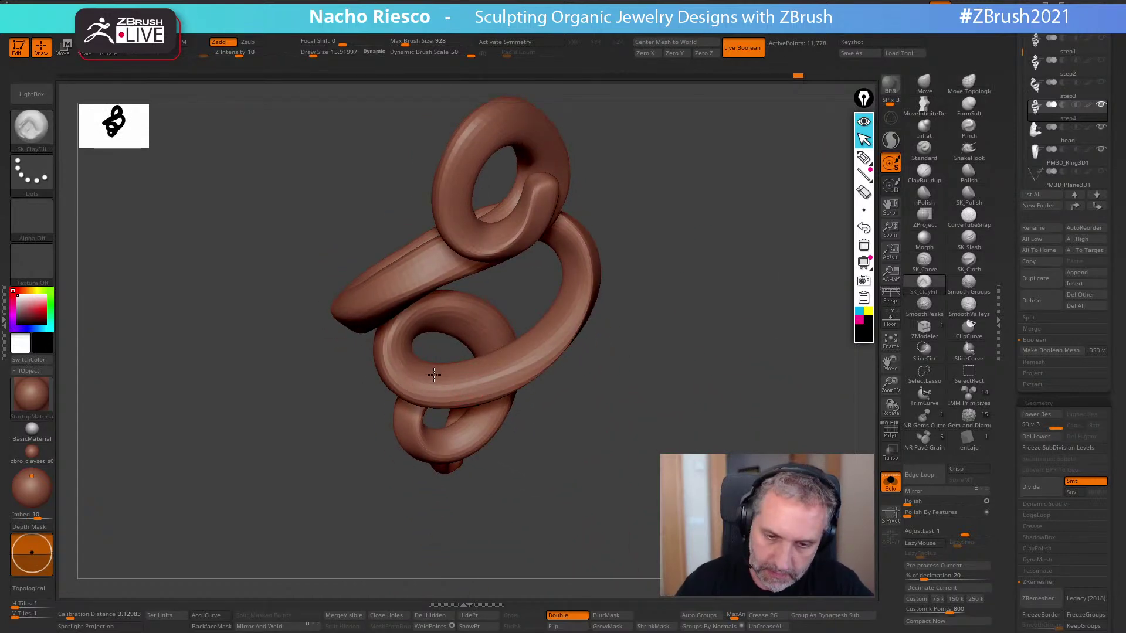
mouse_move(450, 375)
left_mouse_down()
mouse_move(502, 365)
mouse_move(560, 327)
mouse_move(478, 372)
left_mouse_up()
left_click_drag(651, 306, 607, 505)
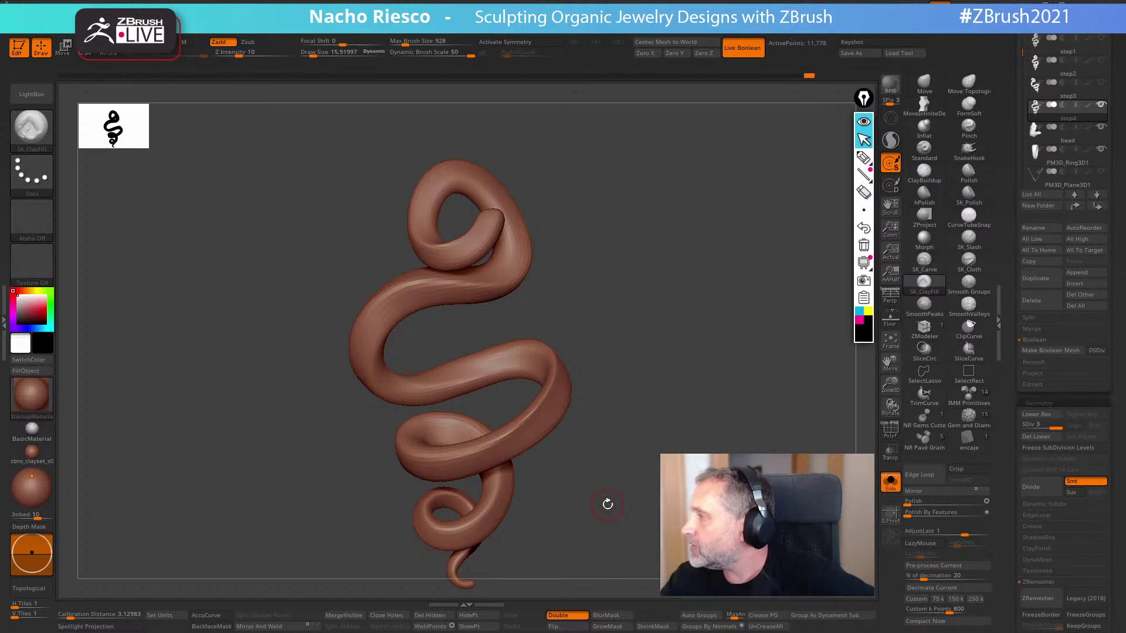
- Mask the snake's tail from the lowest apple coil to the tip with a topological Transpose mask
key("space")
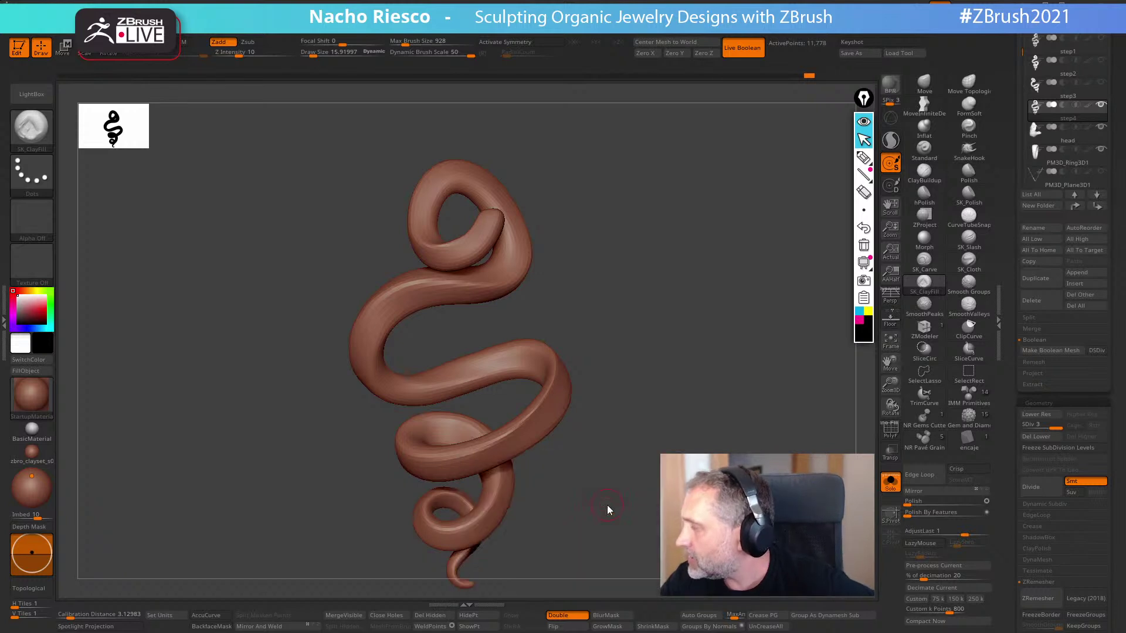
left_click_drag(608, 509, 703, 444)
key("w")
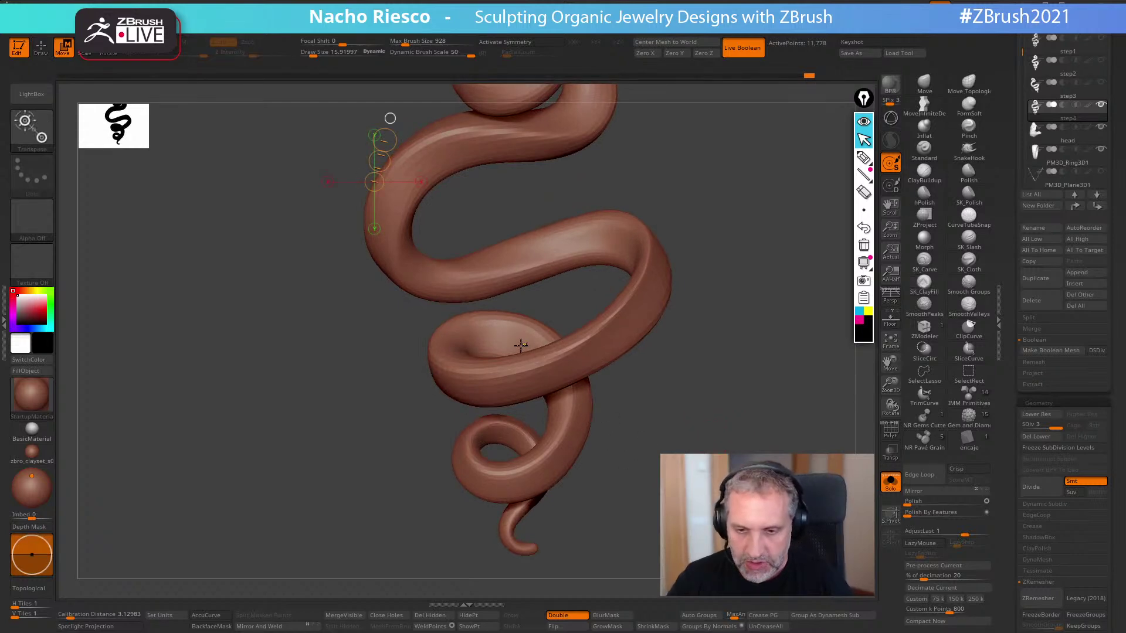
left_click_drag(512, 328, 553, 363, "ctrl")
left_click_drag(676, 380, 529, 345)
mouse_move(636, 326)
left_mouse_down()
mouse_move(681, 319)
mouse_move(567, 334)
left_mouse_up()
left_click_drag(495, 353, 539, 334, "ctrl")
left_click(561, 362, "ctrl")
left_click_drag(646, 424, 623, 427)
key("q")
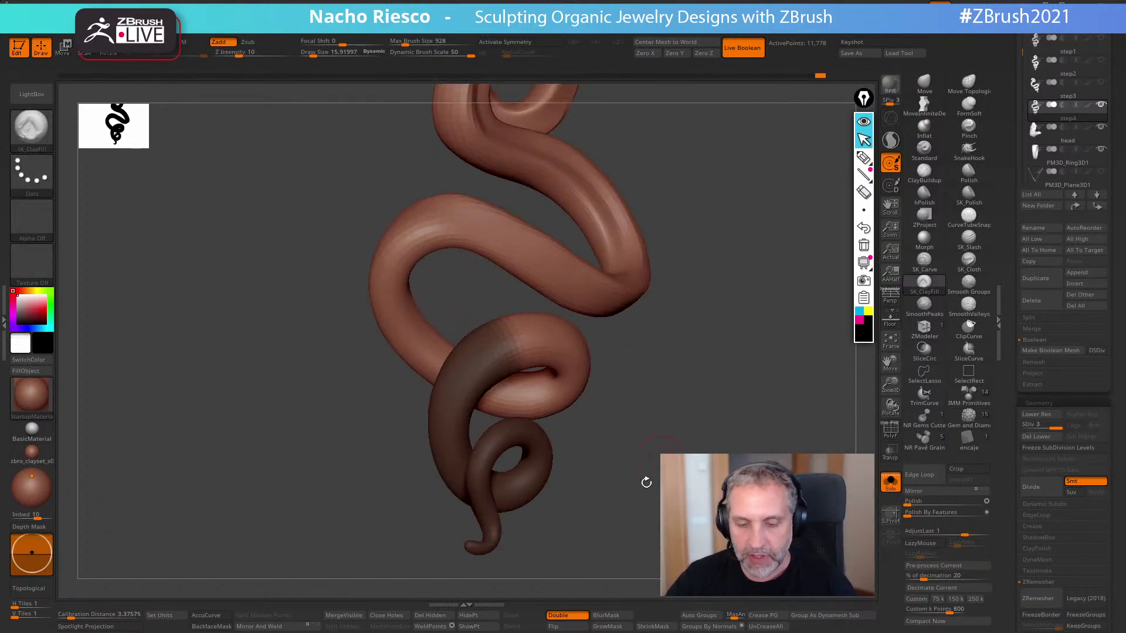
- Hide the unmasked part of the snake body, leaving only the masked tail section displayed
left_click(478, 620)
left_click_drag(526, 558, 680, 497)
mouse_move(609, 334)
left_mouse_down()
mouse_move(619, 327)
mouse_move(625, 384)
left_mouse_up()
- Collapse the snake body's Geometry settings to bring the remaining tool settings within reach
left_click_drag(1025, 470, 998, 336)
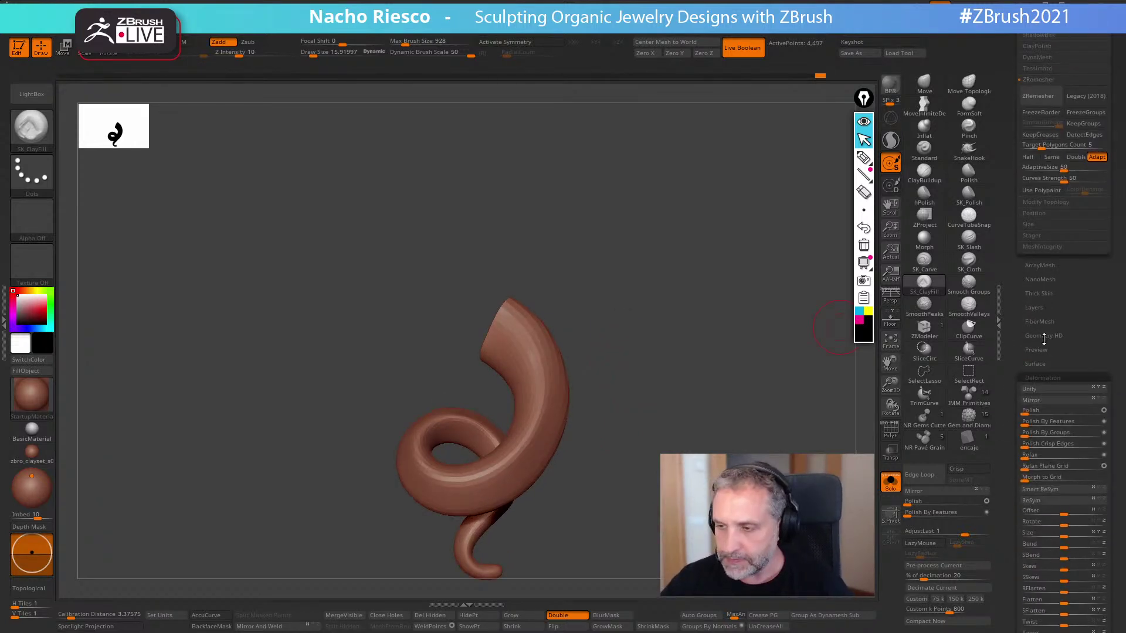
scroll(1039, 375, "up", 5)
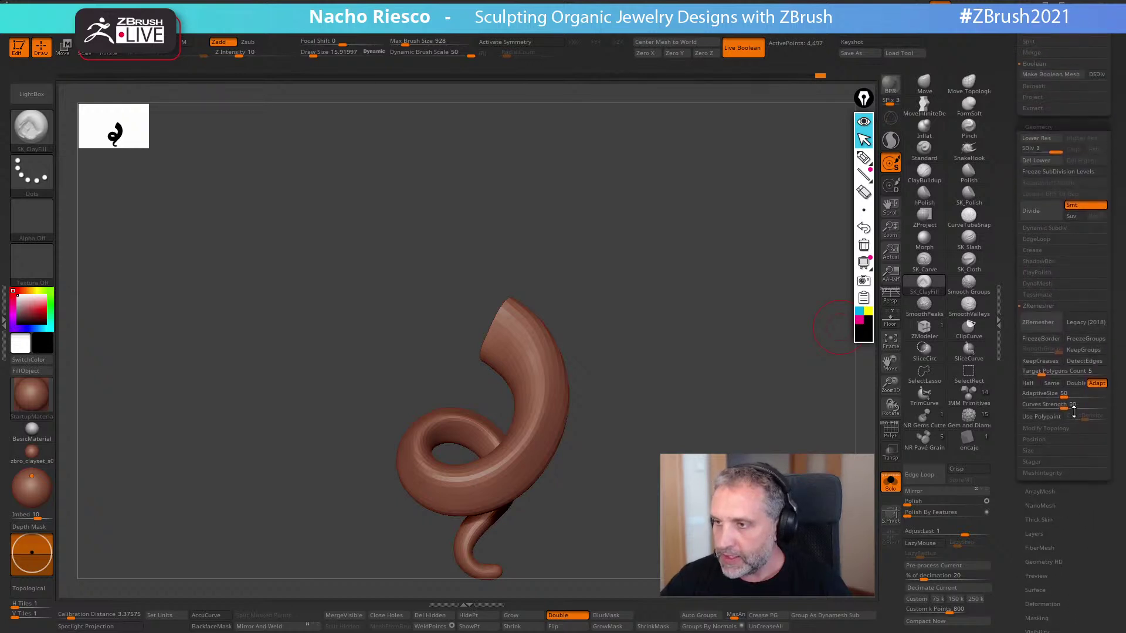
left_click(1042, 124)
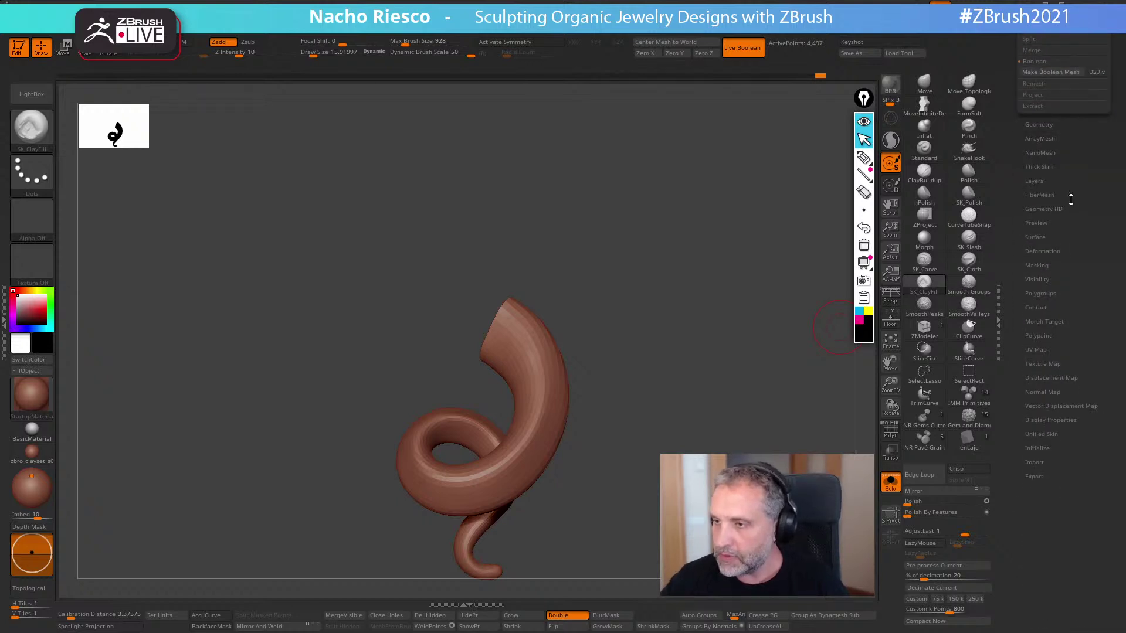
- Shrink the visible part of the snake's tail repeatedly with the Shrink visibility command
left_click(1043, 277)
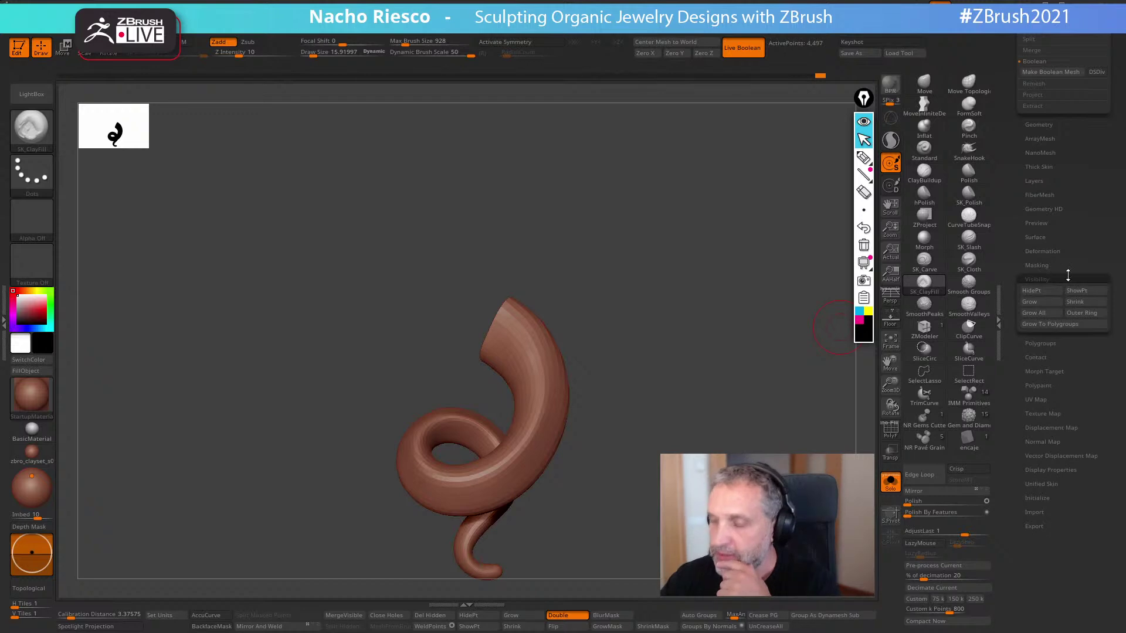
left_click(1081, 304)
left_click(1081, 303)
left_click(1082, 304)
left_click(1082, 303)
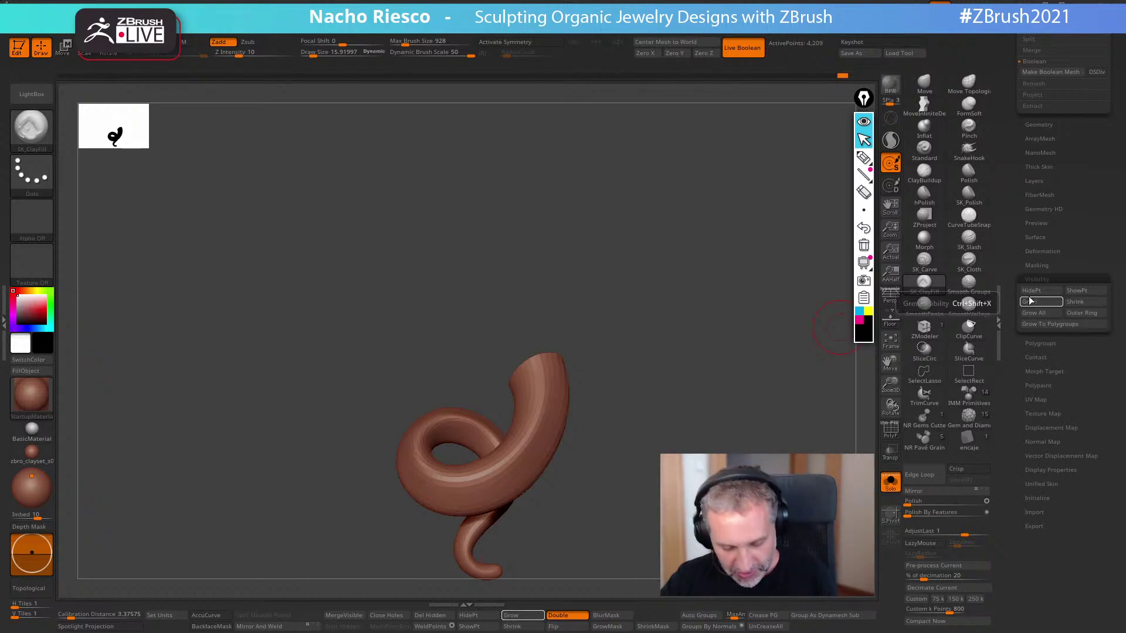
key("ctrl+shift")
key("ctrl+shift+s")
key("ctrl+shift+s")
key("ctrl+shift+s")
key("ctrl+shift+s")
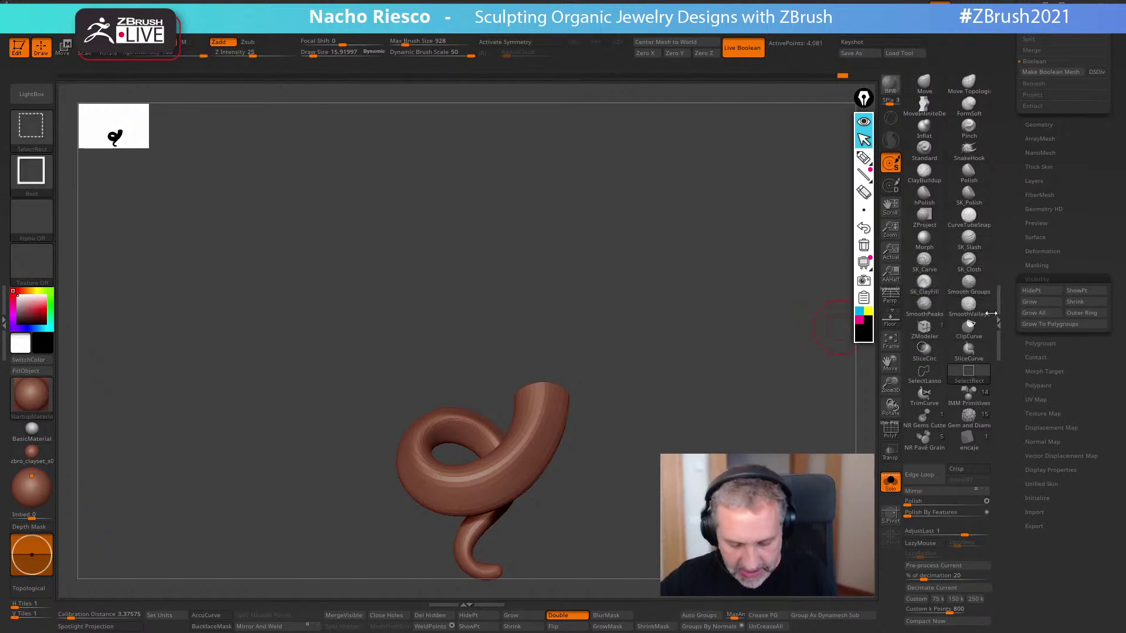
- Grow the visible tail section back by several rings and unhide the whole snake body
key("ctrl+shift+x")
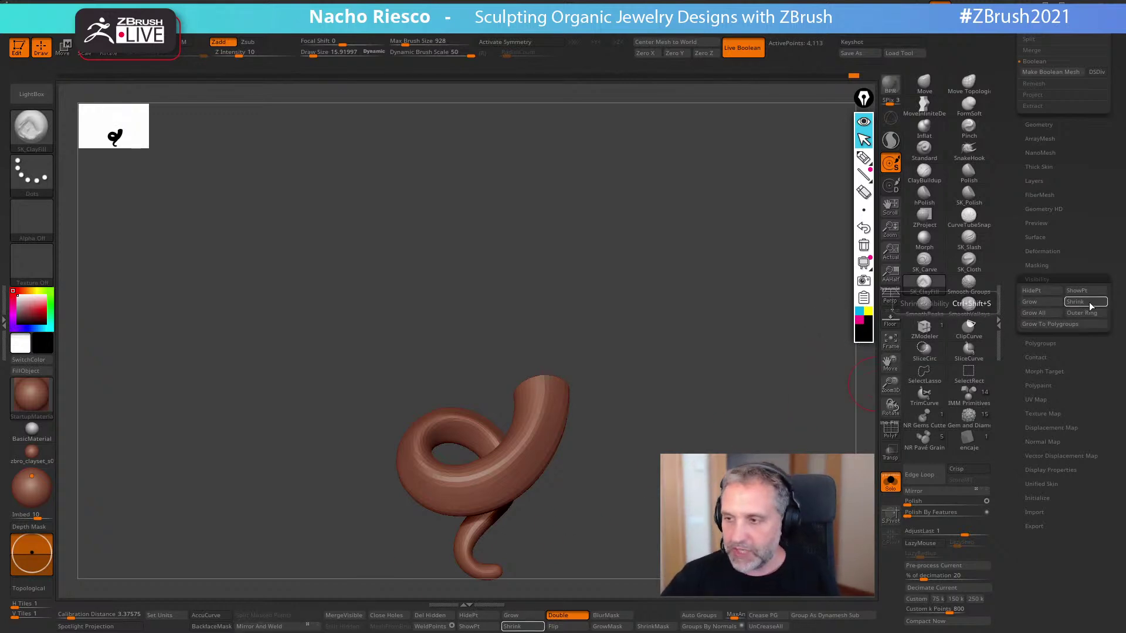
left_click(516, 626)
left_click(516, 627)
left_click(524, 627)
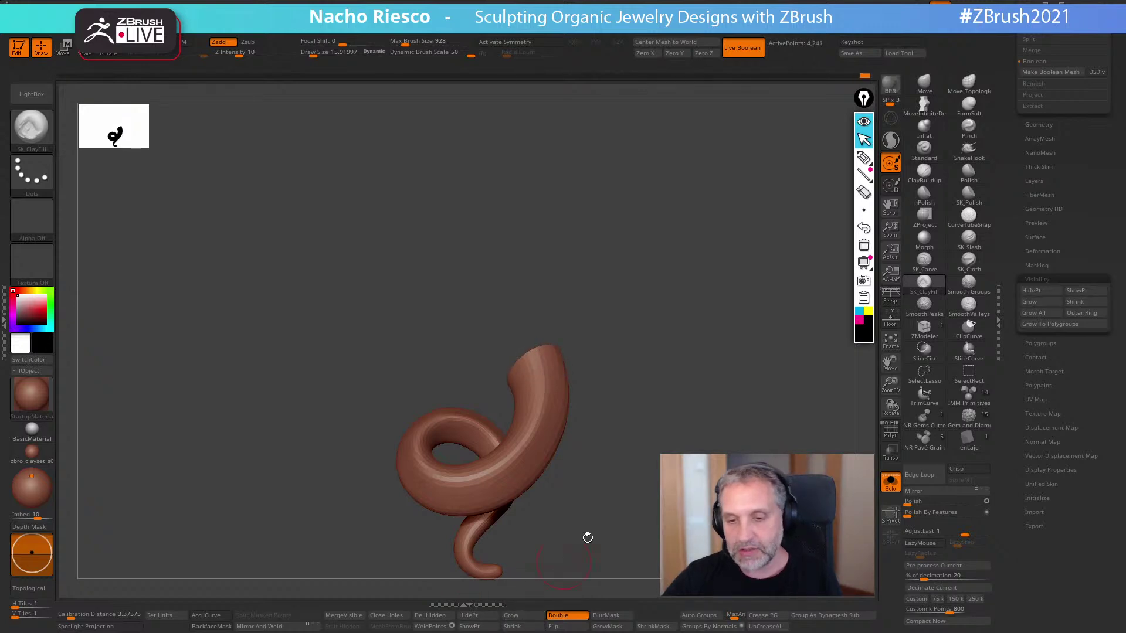
left_click(668, 482, "ctrl+shift")
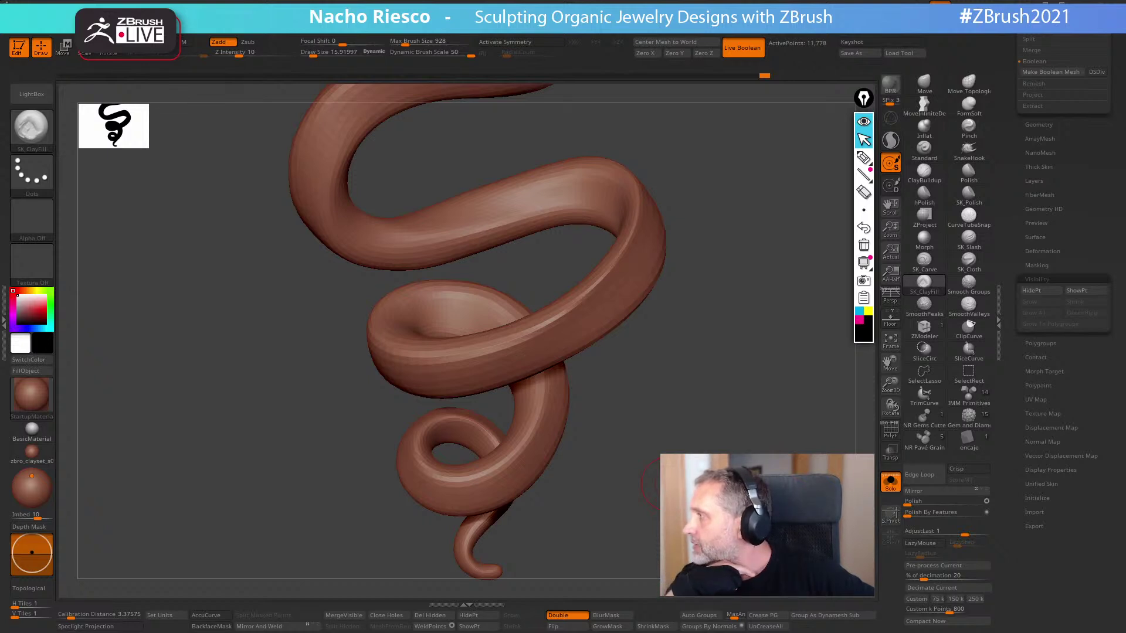
- Annotate the empty area beside the snake with a black circular cross-section and a magenta reduced profile inside it
left_click_drag(719, 379, 598, 441, "alt")
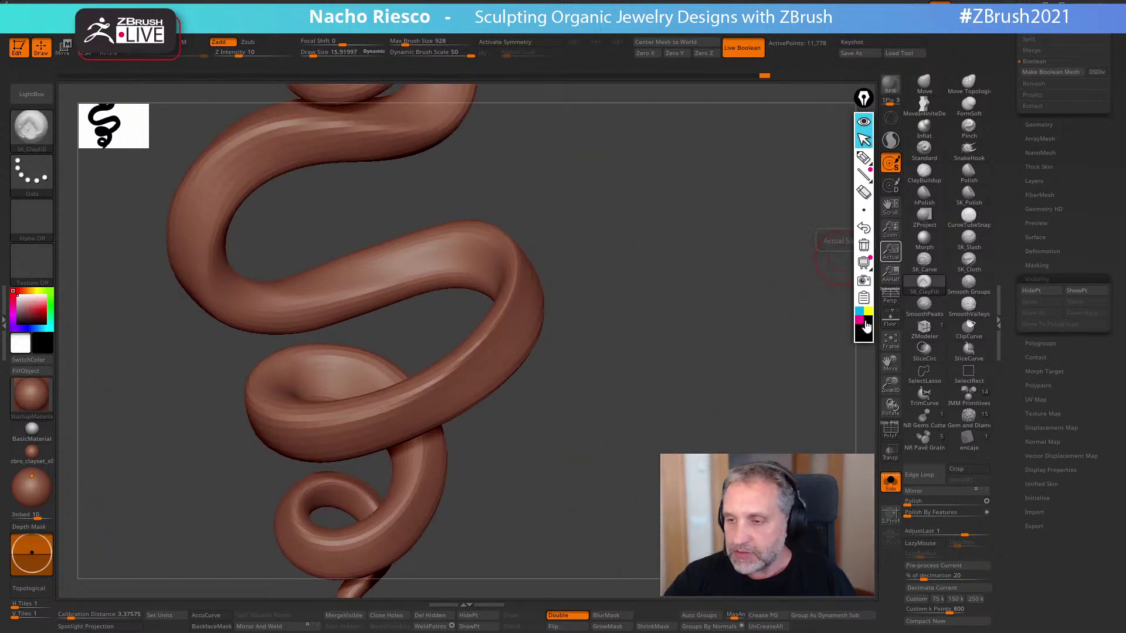
left_click(864, 157)
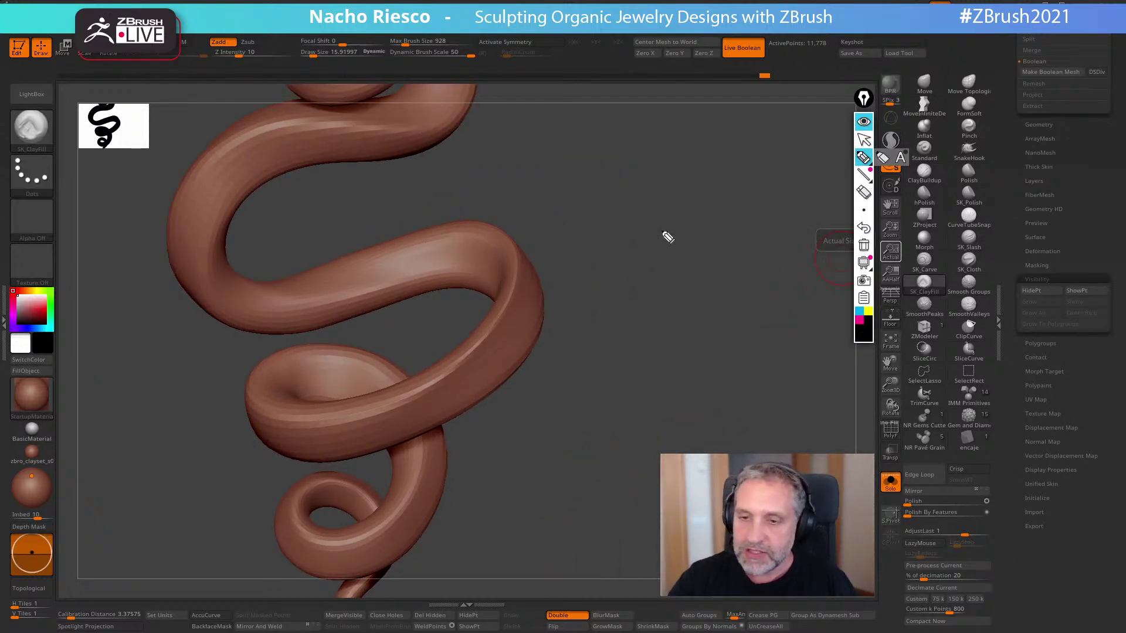
mouse_move(661, 212)
left_mouse_down()
mouse_move(614, 219)
mouse_move(639, 294)
mouse_move(711, 258)
mouse_move(649, 208)
left_mouse_up()
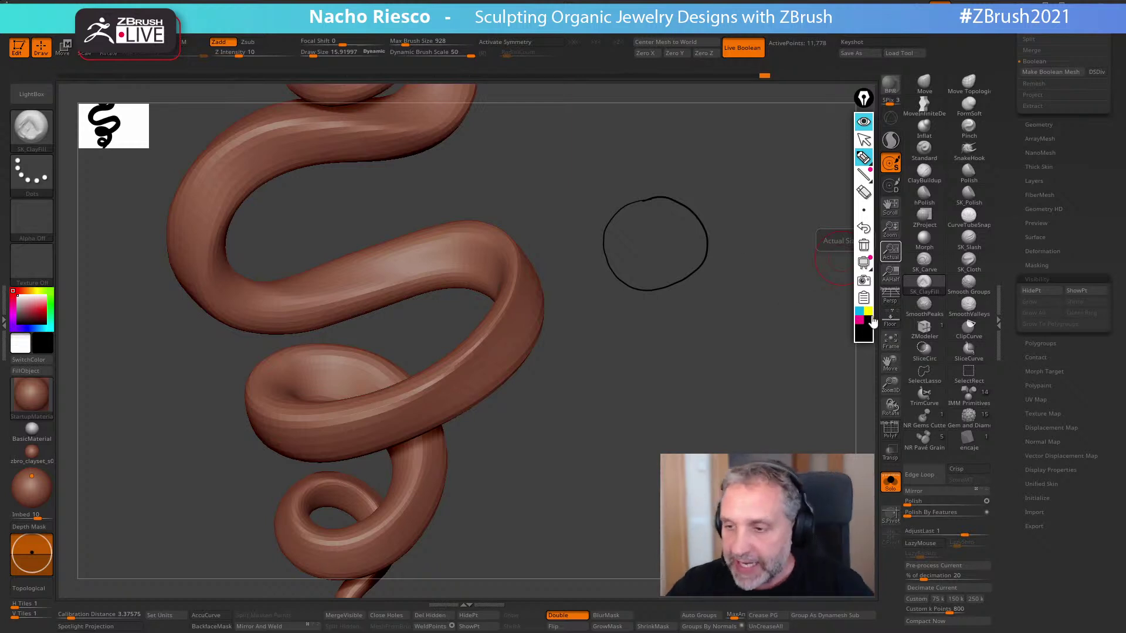
left_click(862, 326)
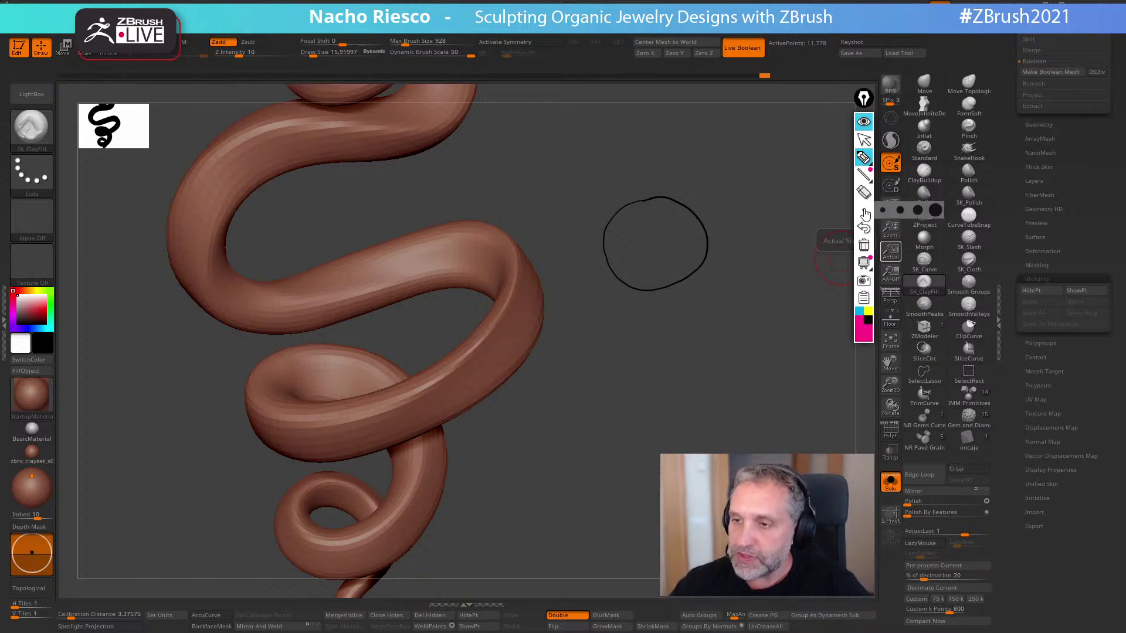
mouse_move(607, 241)
left_mouse_down()
mouse_move(668, 209)
mouse_move(709, 254)
mouse_move(696, 274)
mouse_move(634, 273)
mouse_move(606, 242)
mouse_move(635, 269)
left_mouse_up()
- Hatch the areas between the circle and inner profile in cyan, add a downward arrow, and clear the annotations
left_click(861, 313)
left_click_drag(638, 289, 647, 265)
mouse_move(649, 289)
left_mouse_down()
mouse_move(659, 264)
mouse_move(682, 272)
left_mouse_up()
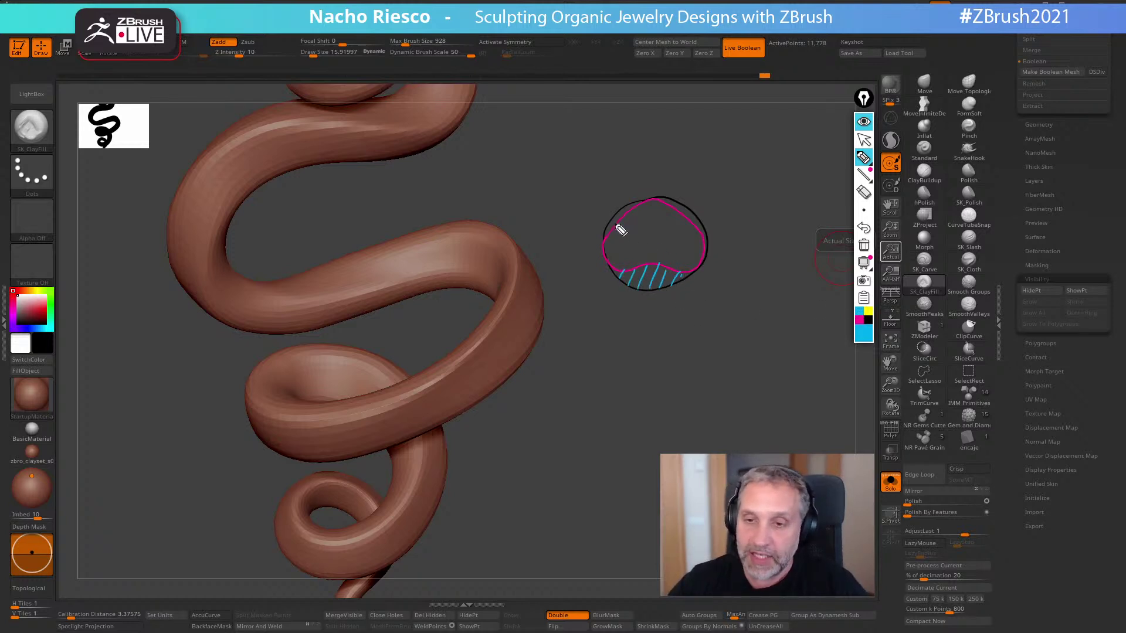
left_click_drag(620, 218, 626, 205)
left_click_drag(631, 208, 677, 199)
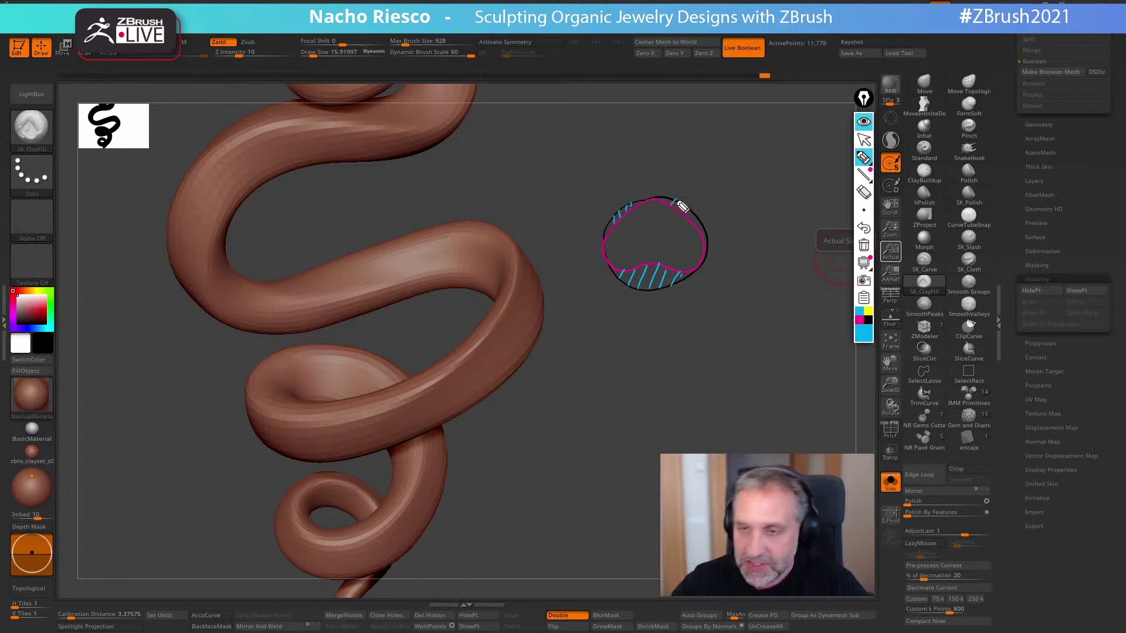
mouse_move(649, 290)
left_mouse_down()
mouse_move(655, 346)
mouse_move(660, 322)
left_mouse_up()
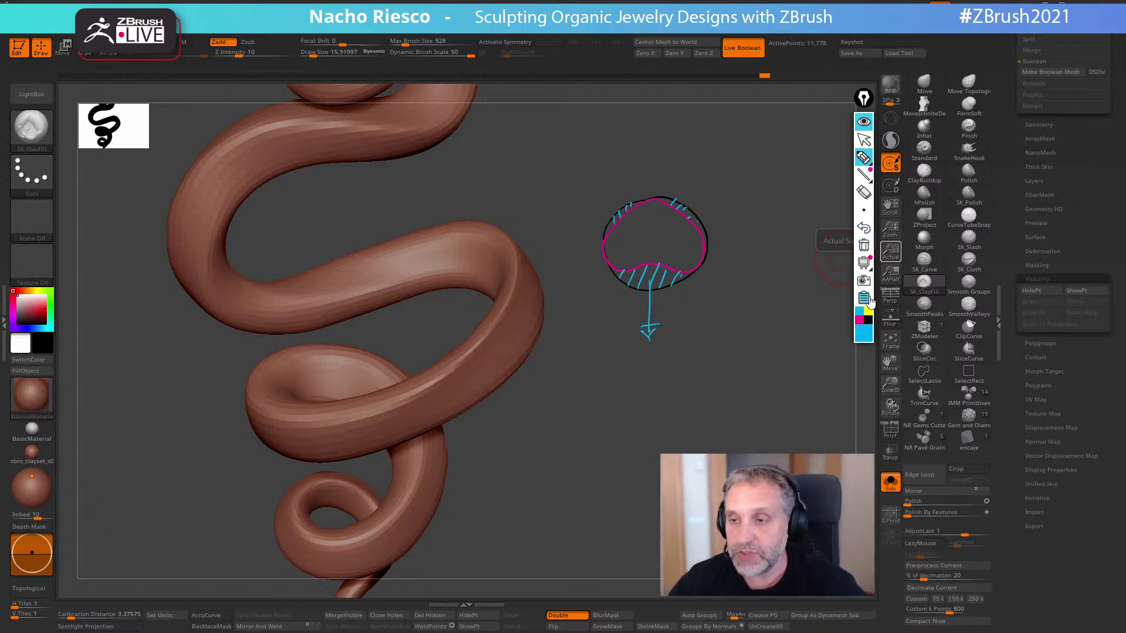
left_click(864, 245)
left_click(864, 139)
- Work a groove along the back of the snake's lower coil with the SK_Cloth brush and smooth it
left_click_drag(704, 397, 647, 257)
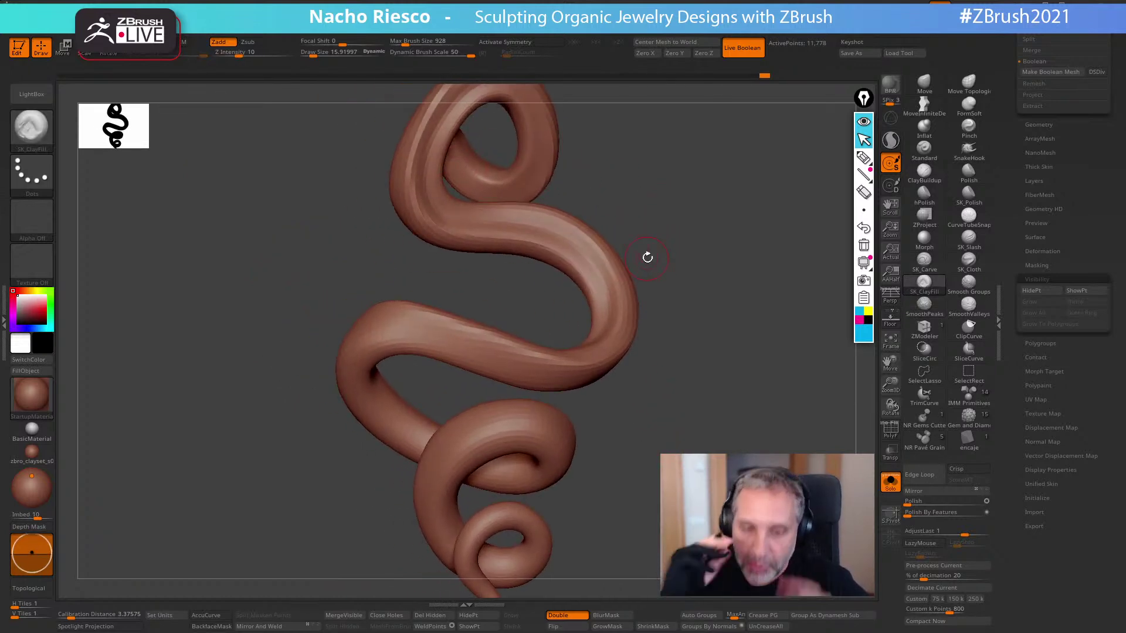
mouse_move(702, 358)
left_mouse_down("alt")
mouse_move(741, 377)
mouse_move(739, 334)
left_mouse_up("alt")
left_click(962, 274)
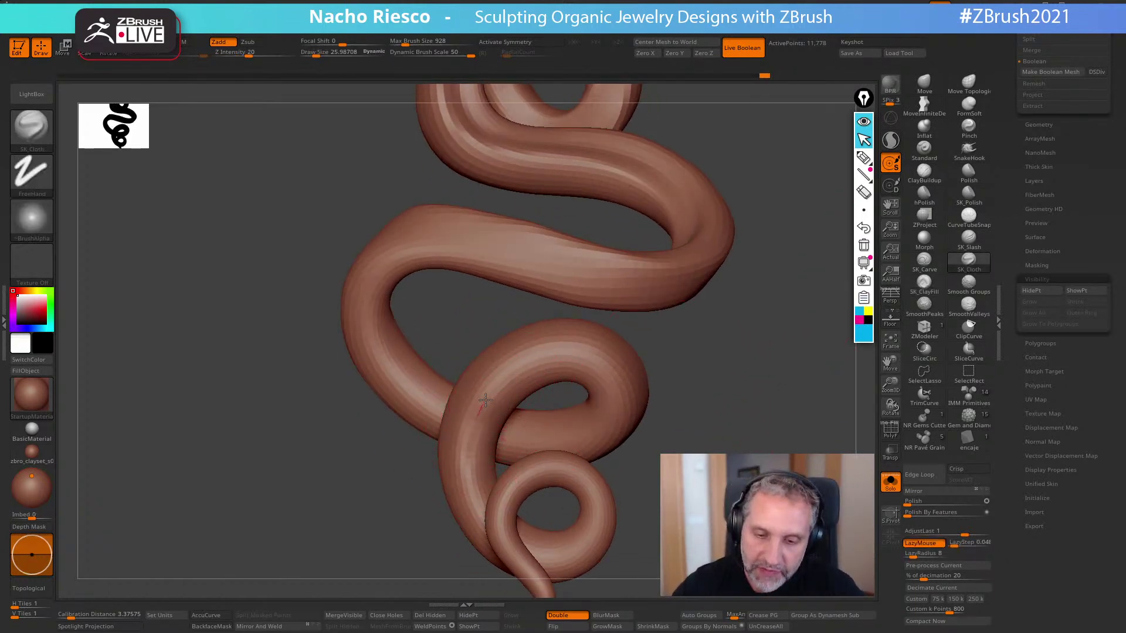
mouse_move(473, 472)
left_mouse_down()
mouse_move(477, 420)
mouse_move(513, 376)
mouse_move(572, 352)
mouse_move(610, 378)
mouse_move(614, 422)
mouse_move(575, 449)
left_mouse_up()
left_click_drag(671, 401, 631, 407)
key("s")
left_click(608, 418)
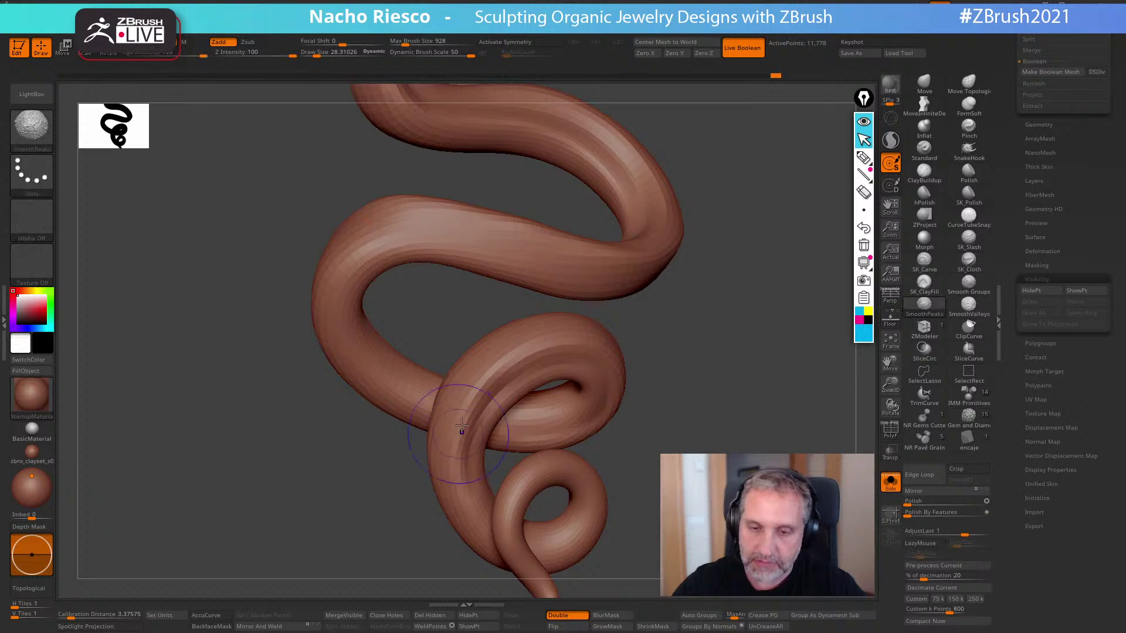
- Set up the Move Topological brush with a draw size of about 72 and backface masking on for the lower coils
mouse_move(663, 399)
left_mouse_down()
mouse_move(747, 423)
mouse_move(716, 393)
mouse_move(832, 217)
left_mouse_up()
left_click(969, 82)
key("s")
left_click_drag(607, 376, 602, 376)
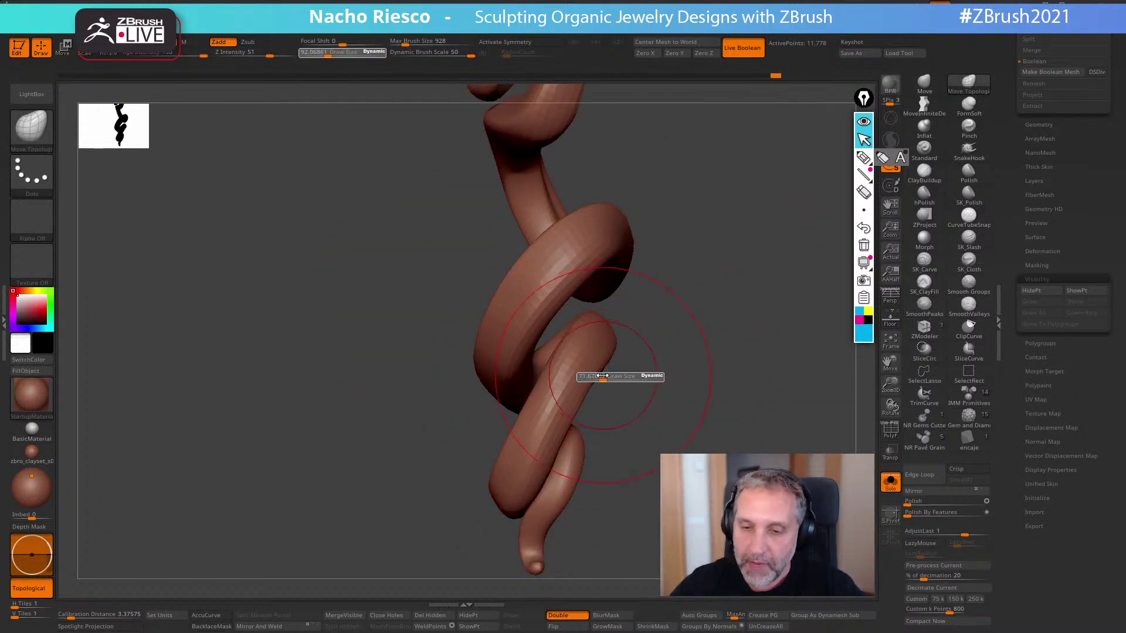
left_click(211, 626)
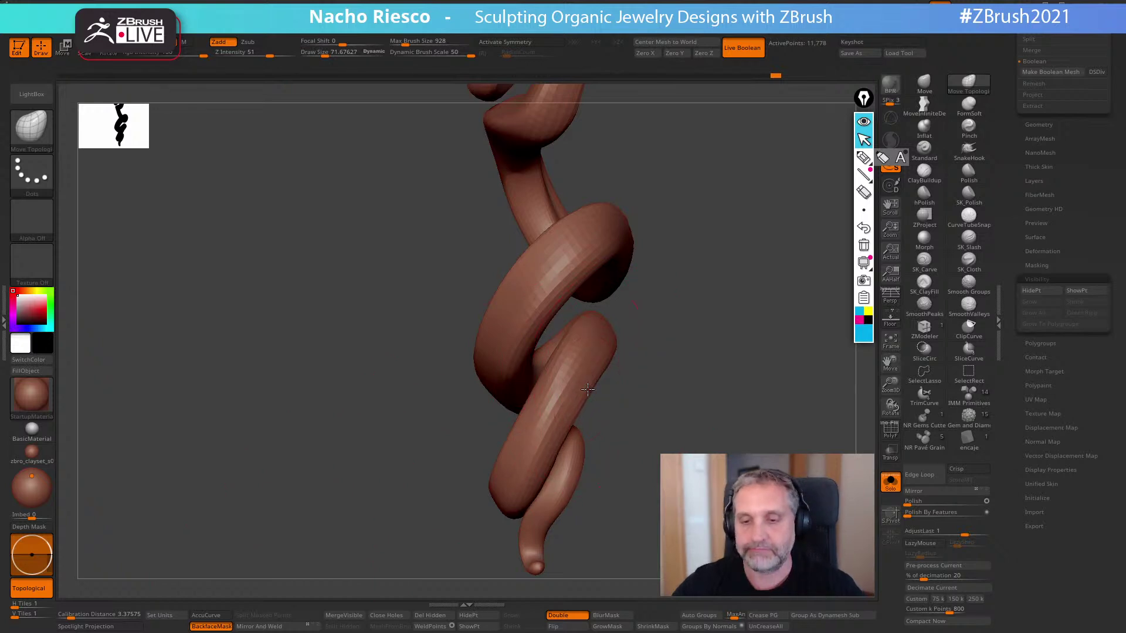
left_click_drag(663, 376, 583, 479)
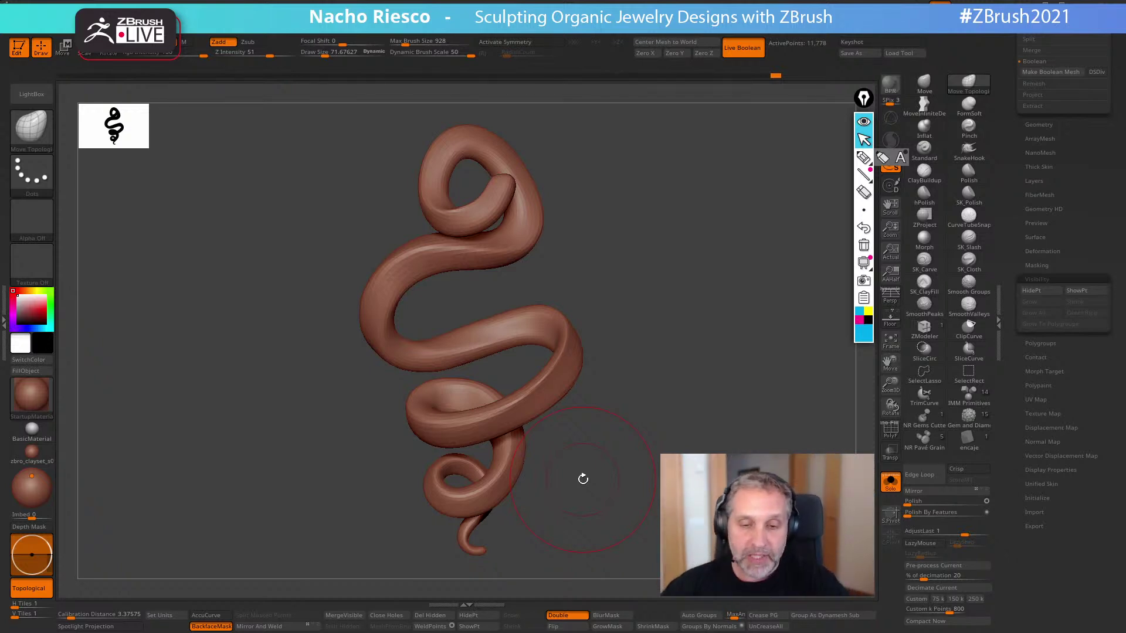
- Turn off Solo mode and hide the red apple subtool, leaving only the snake's body and head visible
scroll(1097, 182, "up", 5)
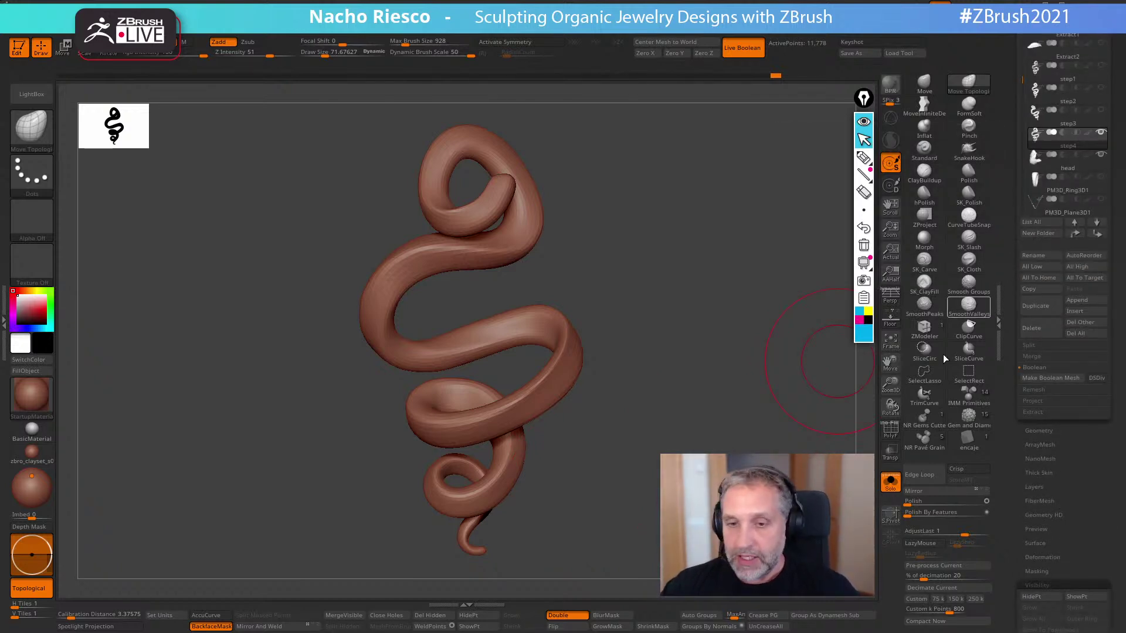
left_click(891, 483)
scroll(1030, 198, "up", 5)
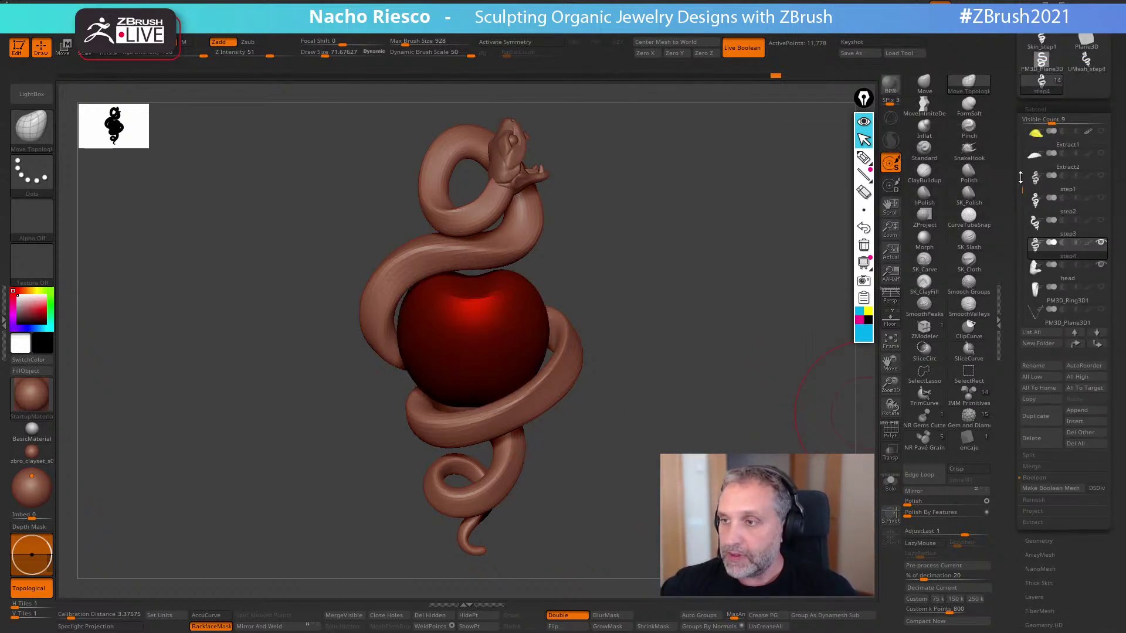
scroll(1024, 182, "up", 10)
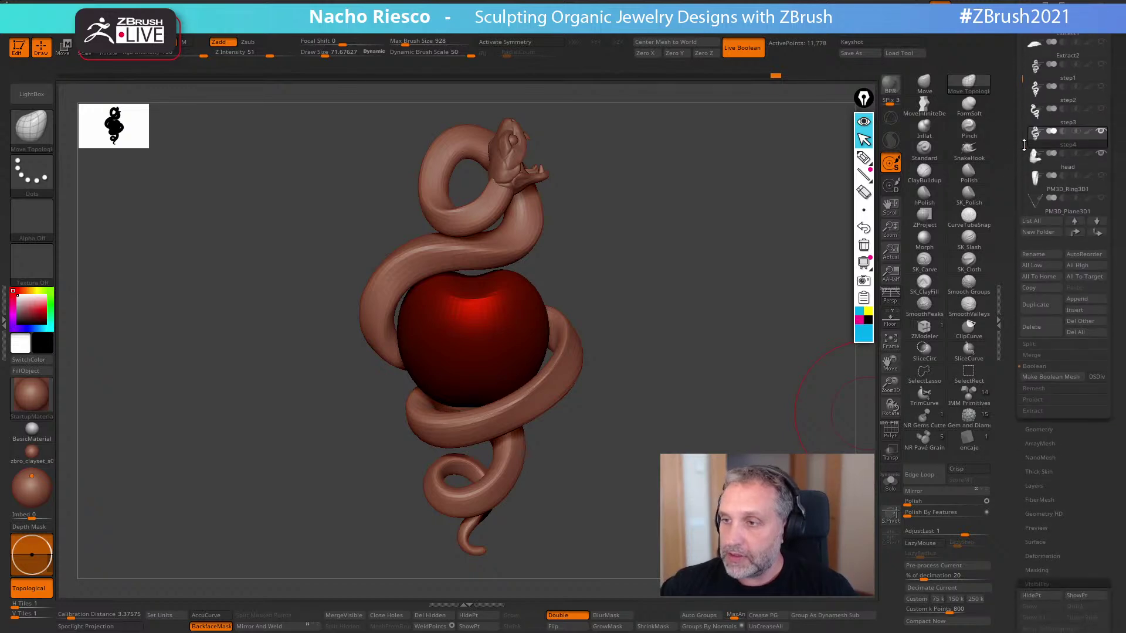
left_click_drag(1024, 182, 1024, 177)
left_click(1101, 183)
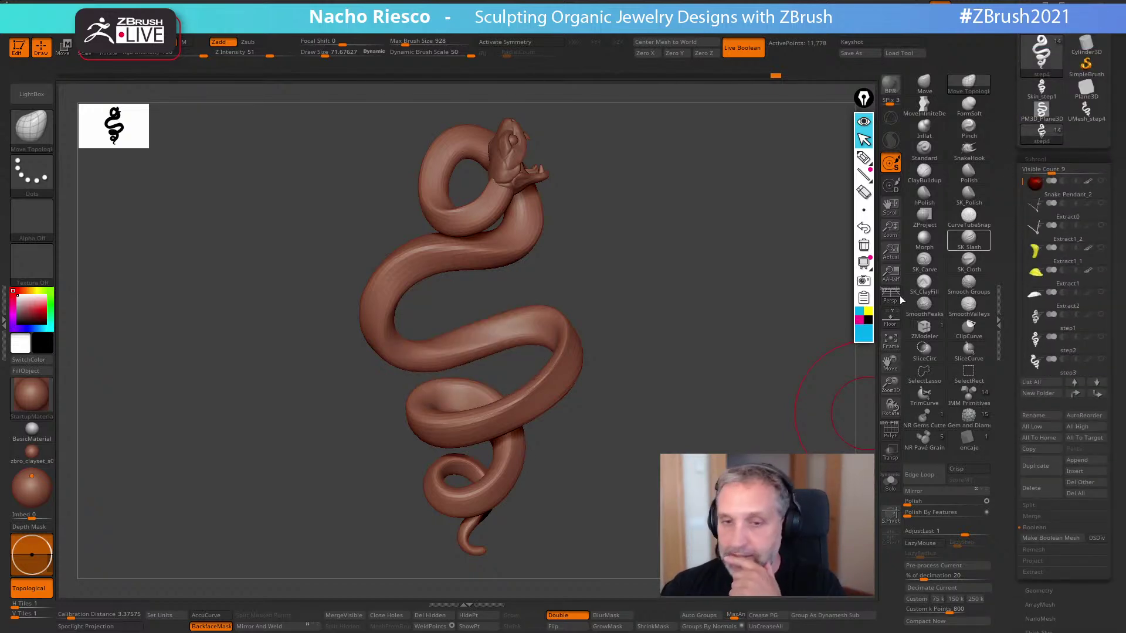
- Make a Boolean mesh from the snake's body and head and get its Kitco metal prices
left_click(1061, 540)
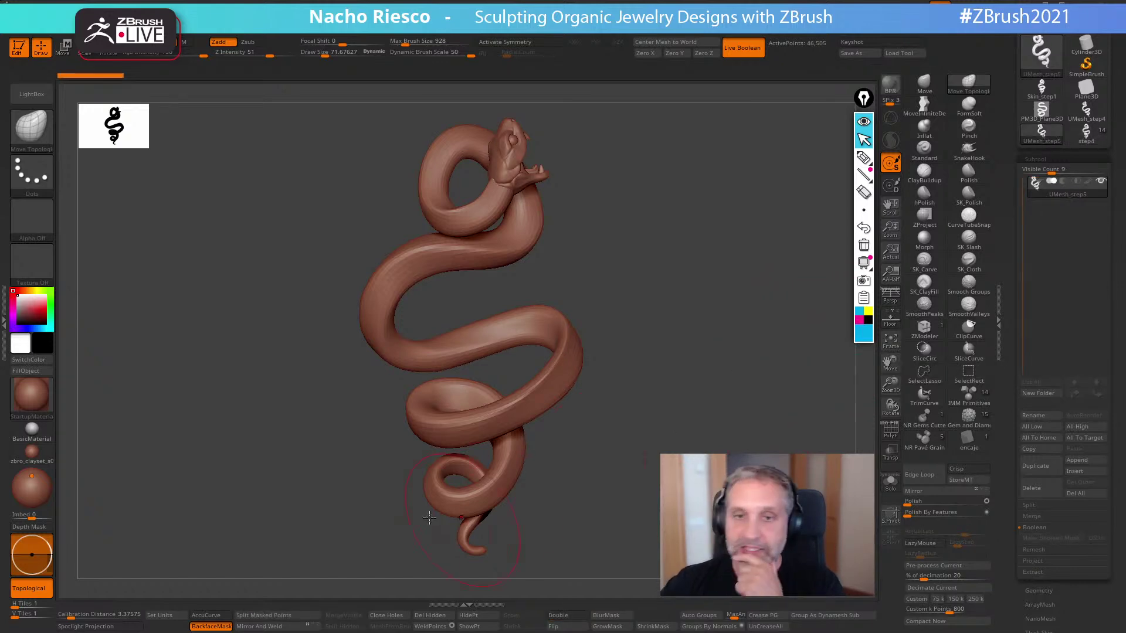
left_click(4, 322)
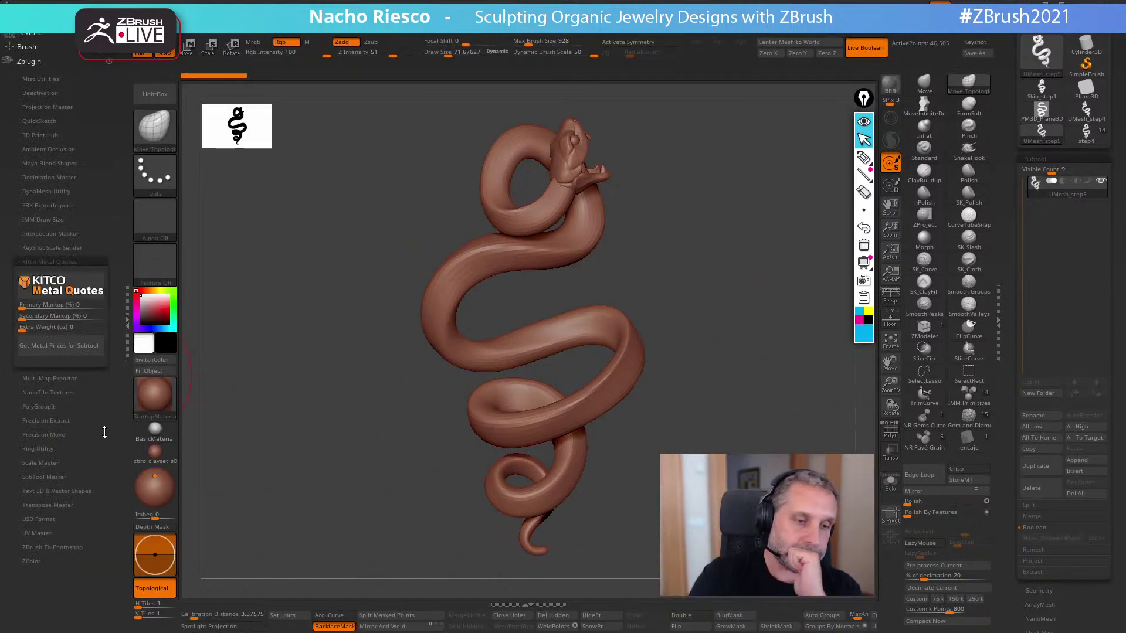
left_click(75, 347)
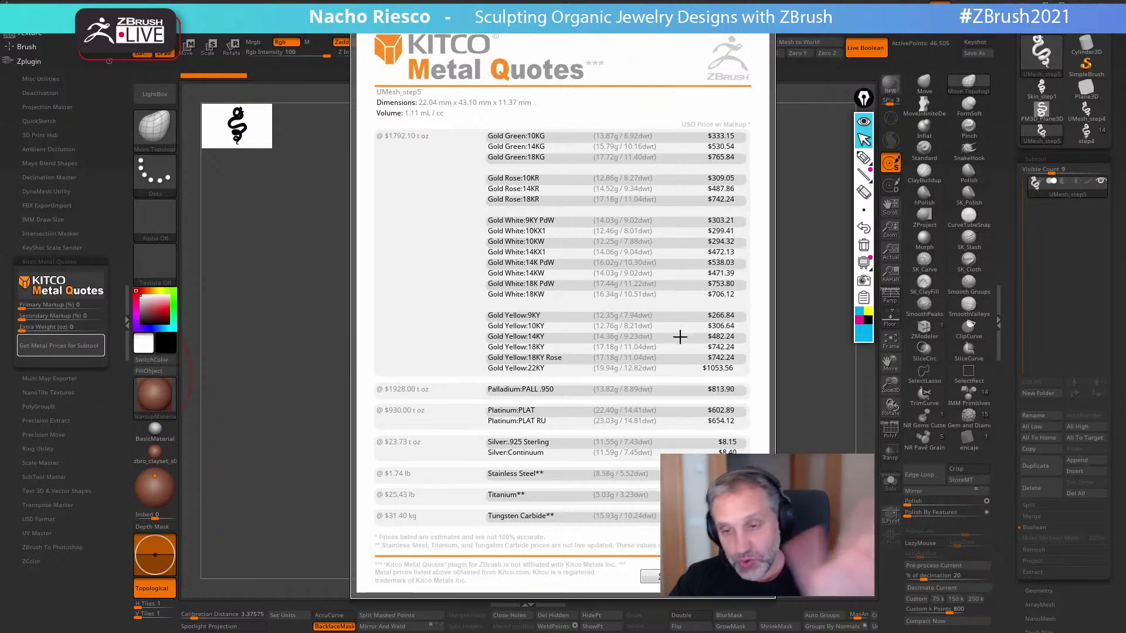
left_click(723, 577)
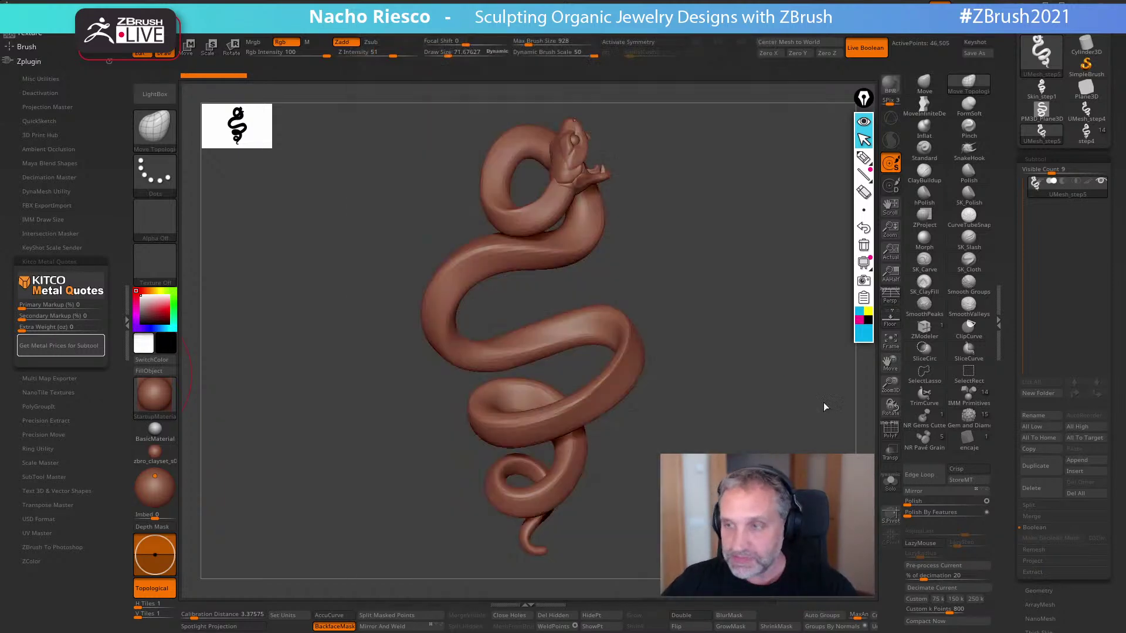
- Get the Kitco metal prices for the earlier UMesh_step4 snake mesh for comparison
left_click(1088, 113)
mouse_move(730, 377)
left_mouse_down()
mouse_move(773, 378)
mouse_move(731, 377)
left_mouse_up()
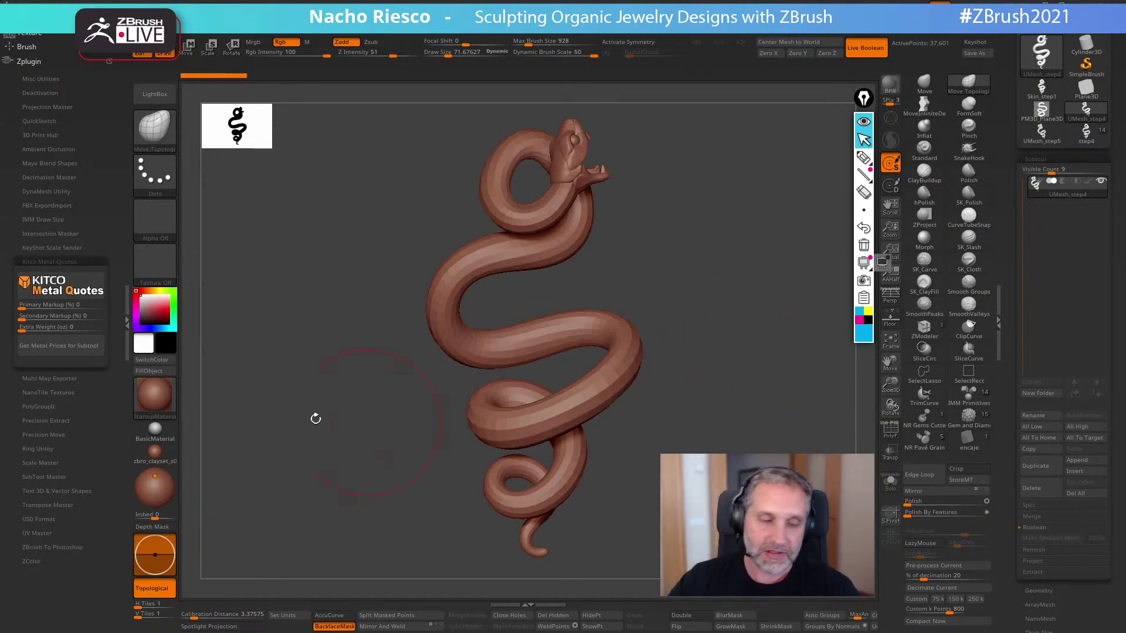
left_click(68, 347)
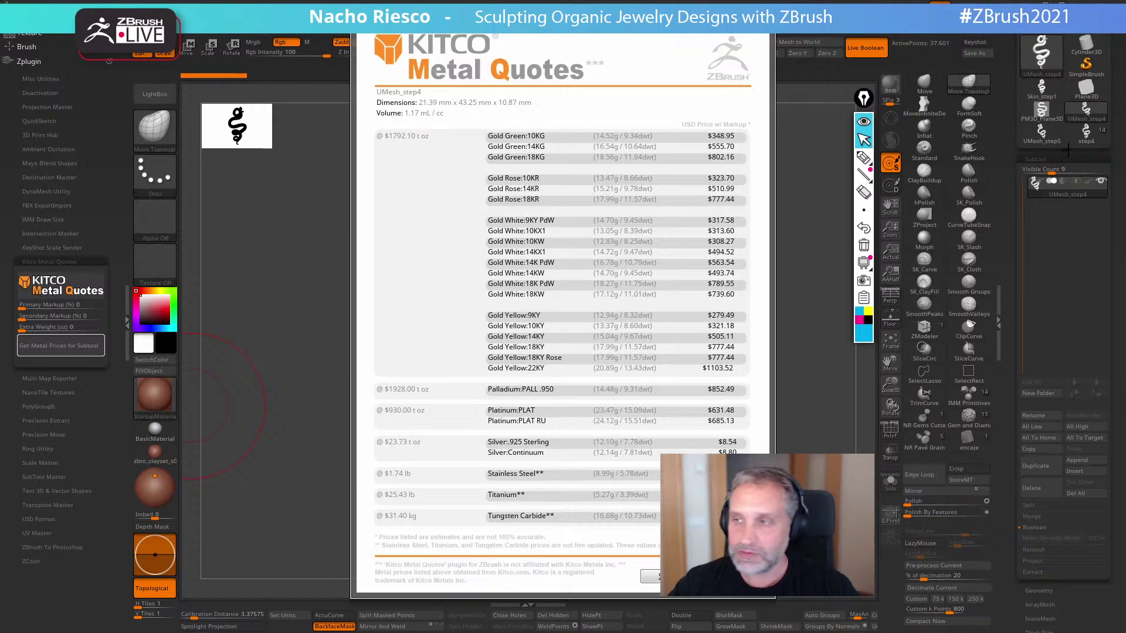
left_click(725, 576)
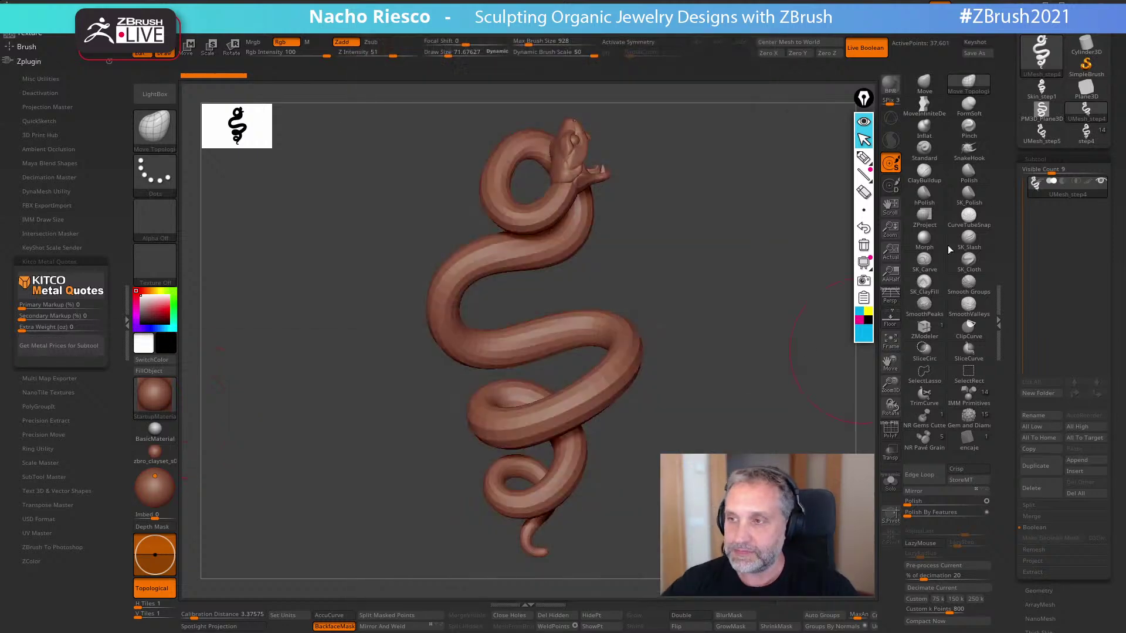
- Switch back to the original multi-subtool snake tool and review the snake from different angles
left_click(1084, 139)
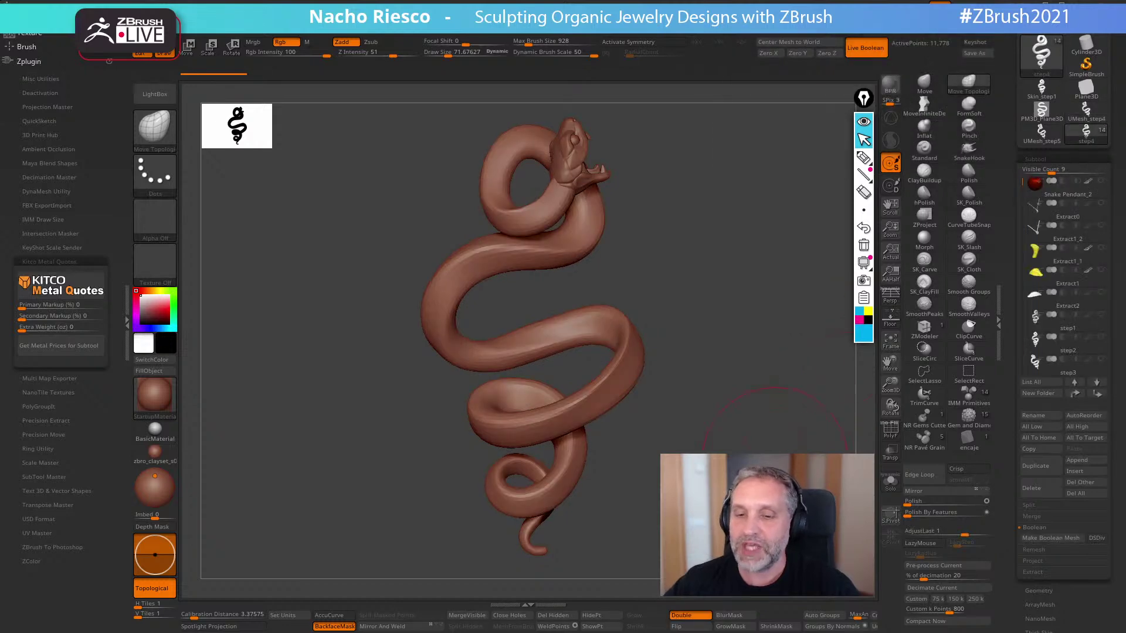
left_click_drag(692, 516, 737, 450)
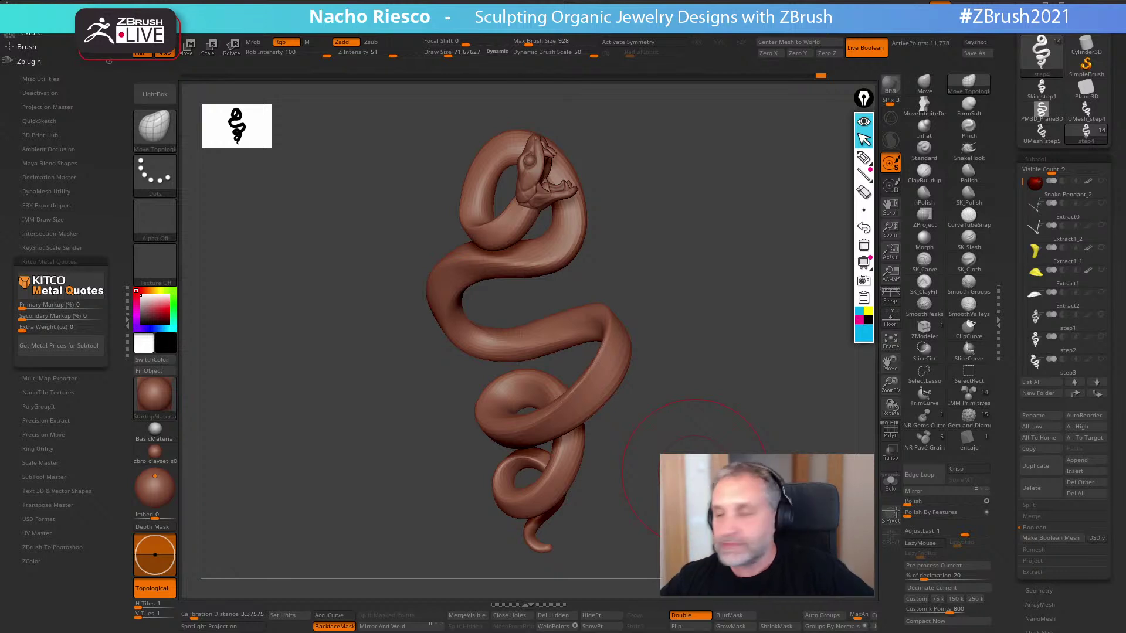
left_click_drag(695, 469, 676, 424)
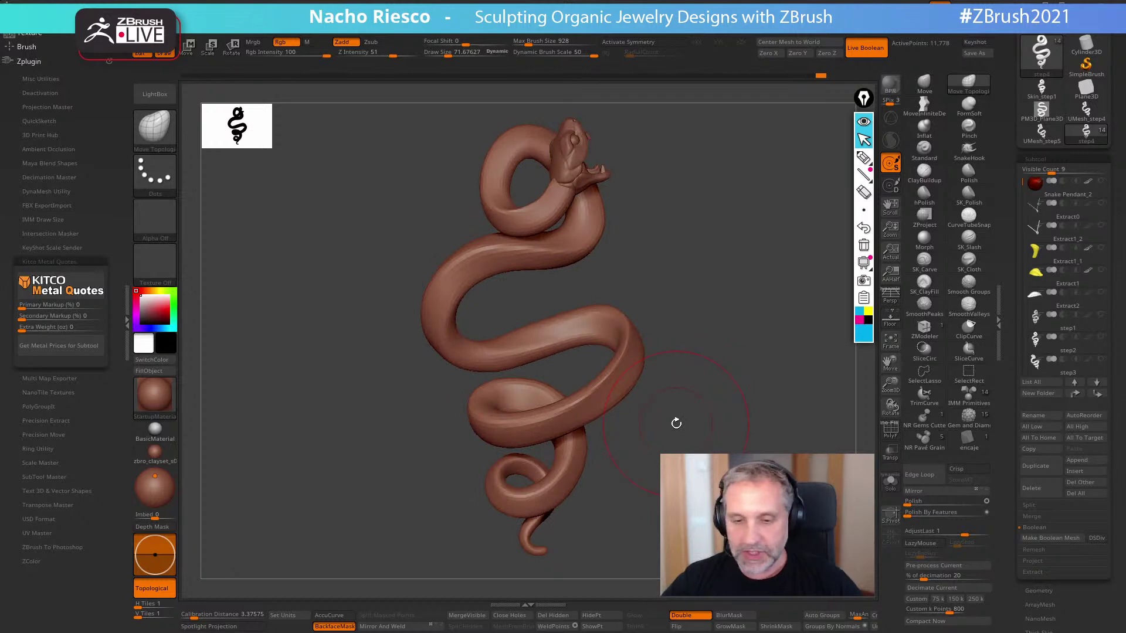
left_click_drag(749, 452, 698, 482, "alt")
left_click_drag(698, 564, 687, 549, "alt")
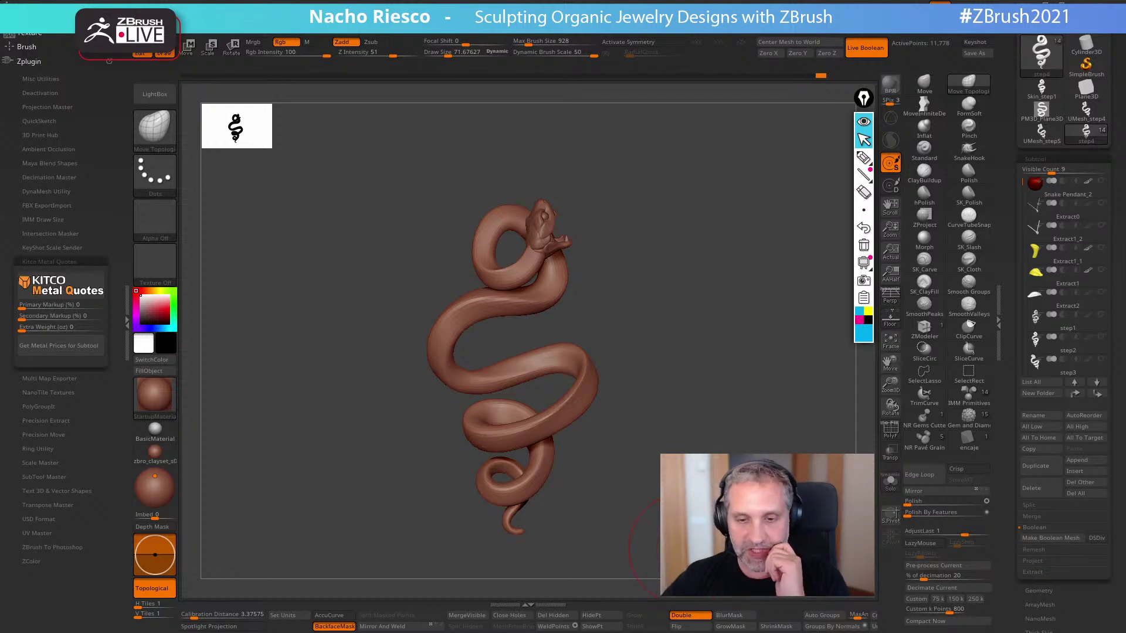
- Refine the snake's body with the SK_ClayFill brush at a draw size of about 26
left_click_drag(687, 549, 760, 420)
left_click(924, 284)
mouse_move(721, 328)
left_mouse_down()
mouse_move(746, 428)
mouse_move(495, 364)
left_mouse_up()
key("s")
mouse_move(600, 322)
left_mouse_down()
mouse_move(648, 308)
mouse_move(726, 311)
mouse_move(736, 441)
mouse_move(593, 397)
left_mouse_up()
left_click_drag(737, 392, 748, 391)
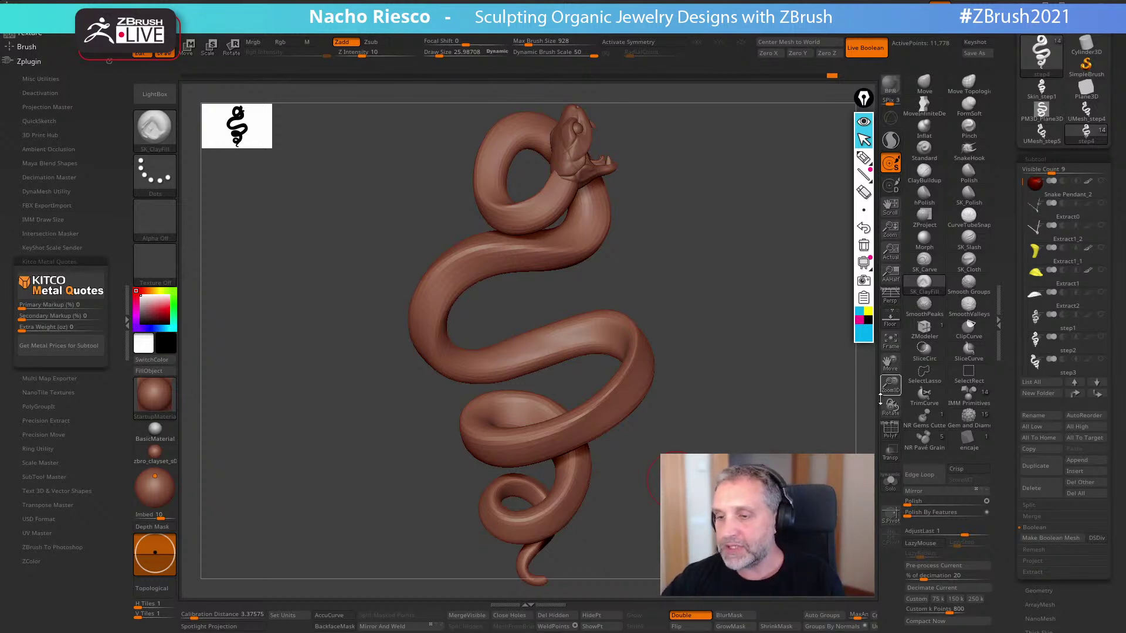
- Show the apple and the leaf with its stem alongside the snake
left_click(1101, 181)
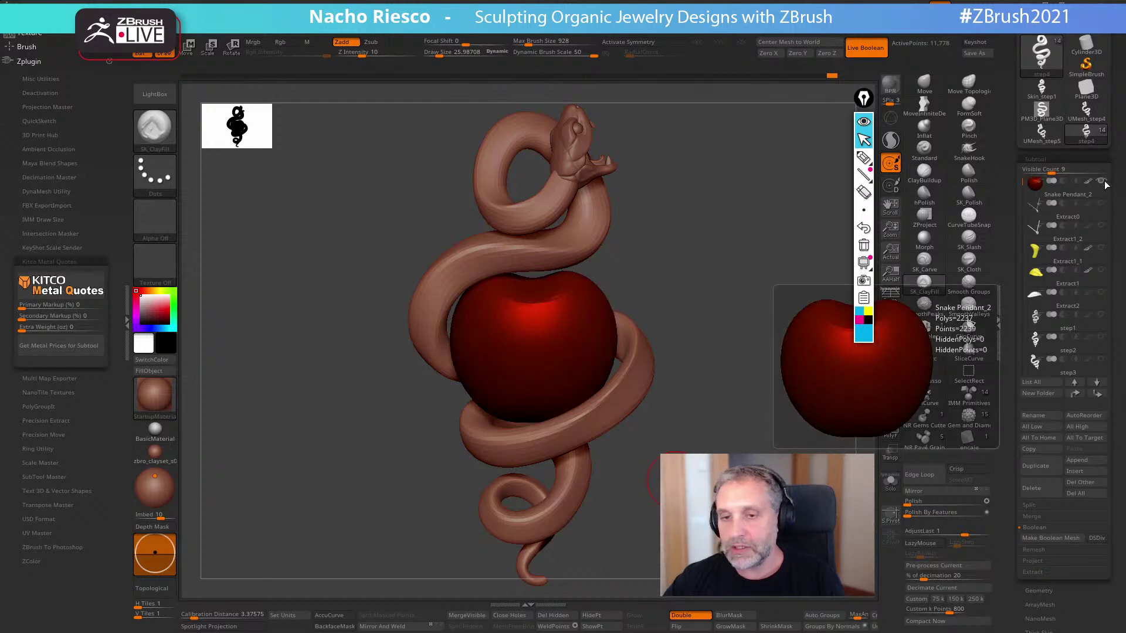
left_click(1103, 249)
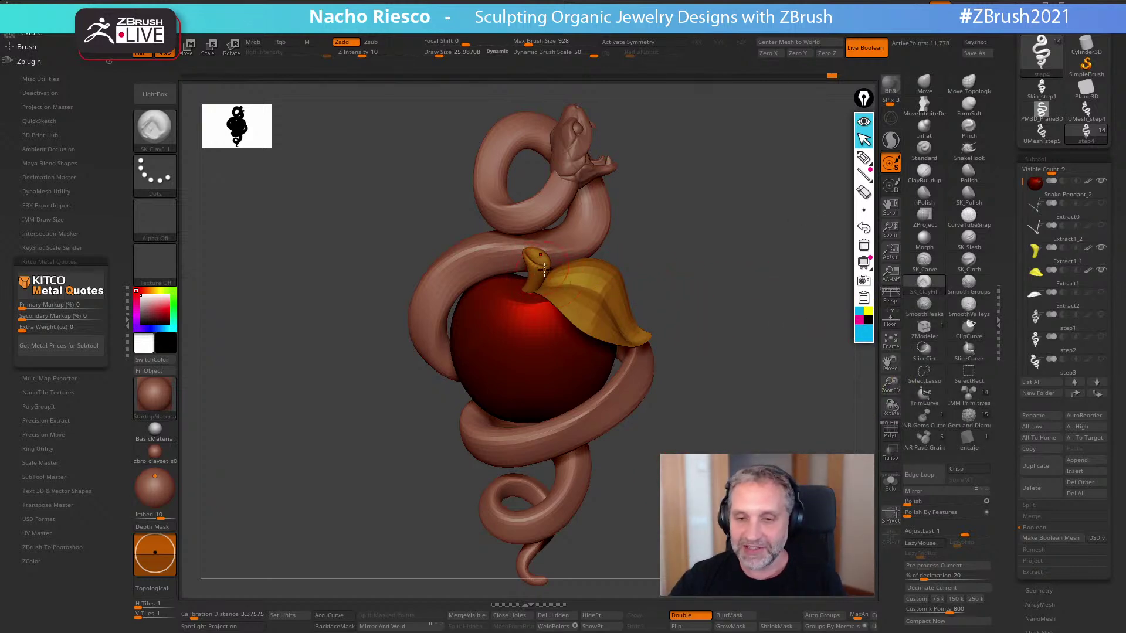
left_click_drag(722, 270, 744, 364)
- Measure the leaf at two places with the transpose line
key("w")
left_click(512, 469)
left_click_drag(513, 469, 612, 317)
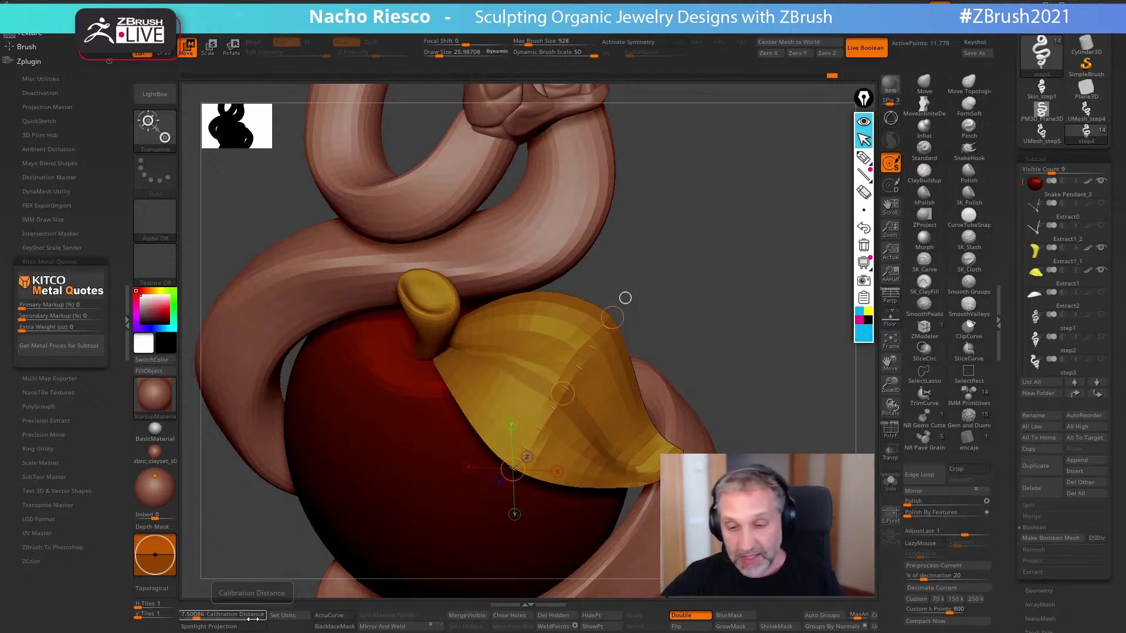
left_click_drag(744, 338, 741, 380, "alt")
left_click_drag(493, 443, 514, 409)
key("q")
mouse_move(785, 414)
left_mouse_down()
mouse_move(764, 282)
mouse_move(800, 318)
mouse_move(787, 258)
left_mouse_up()
left_click_drag(767, 329, 767, 353, "alt")
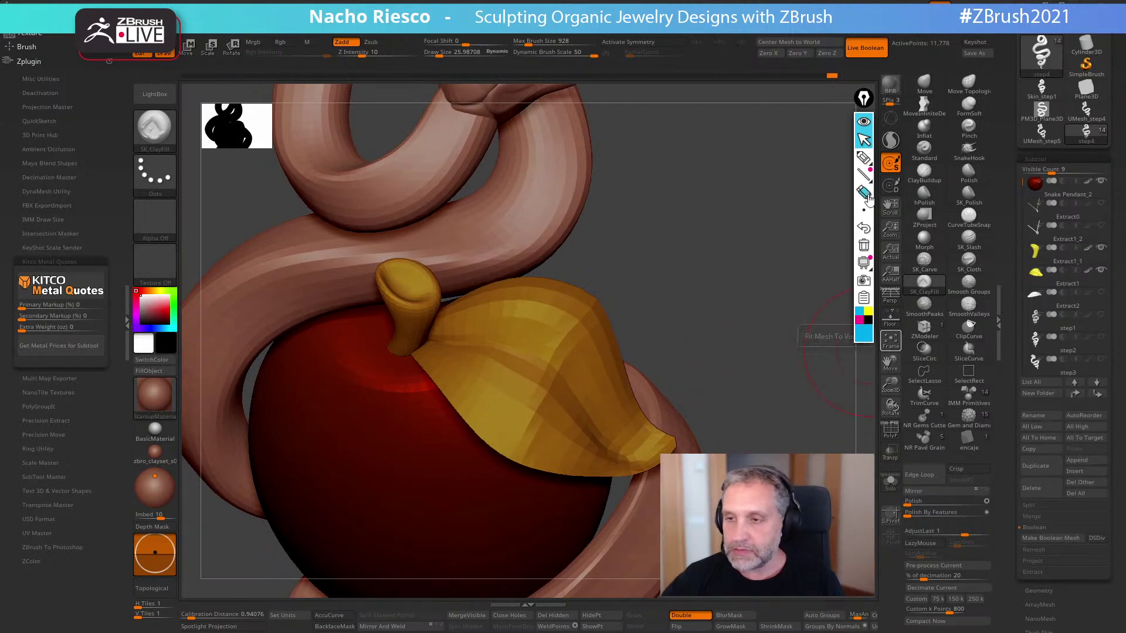
- Annotate the leaf with clusters of small circles across both halves and clear the annotations
left_click(863, 157)
mouse_move(481, 363)
left_mouse_down()
mouse_move(468, 389)
mouse_move(490, 402)
mouse_move(510, 376)
mouse_move(506, 410)
mouse_move(546, 398)
mouse_move(530, 390)
mouse_move(520, 449)
mouse_move(560, 435)
mouse_move(545, 427)
mouse_move(571, 414)
mouse_move(573, 445)
mouse_move(600, 450)
left_mouse_up()
mouse_move(485, 314)
left_mouse_down()
mouse_move(512, 301)
mouse_move(558, 309)
left_mouse_up()
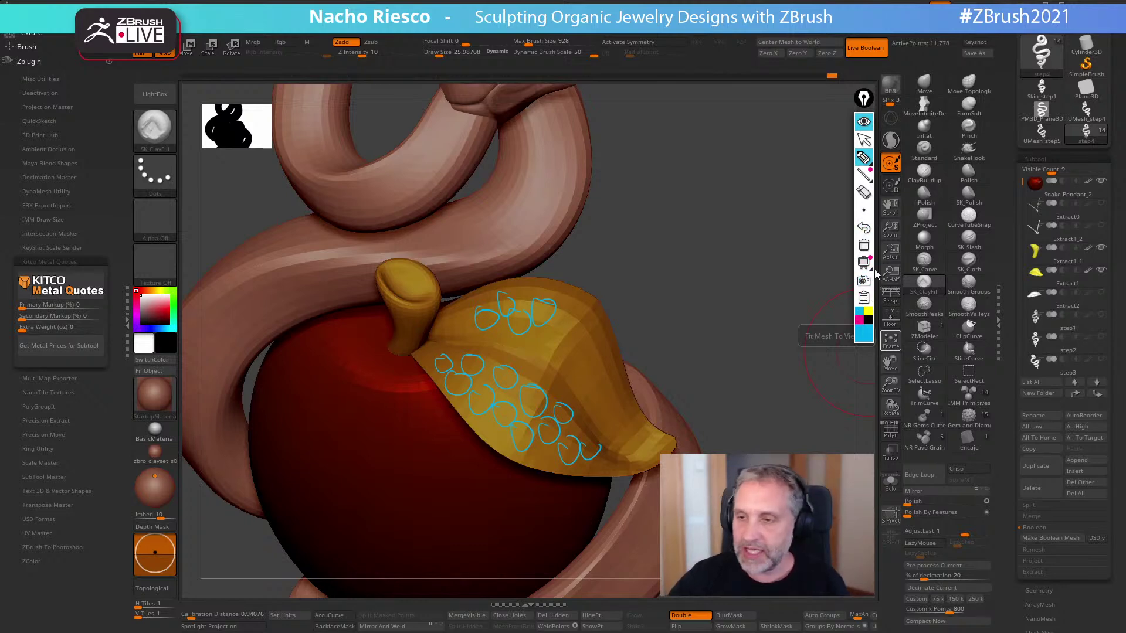
left_click(864, 246)
- Make the snake's head the active subtool and isolate it from the rest of the pendant
mouse_move(757, 267)
left_mouse_down()
mouse_move(767, 284)
mouse_move(723, 407)
mouse_move(688, 386)
left_mouse_up()
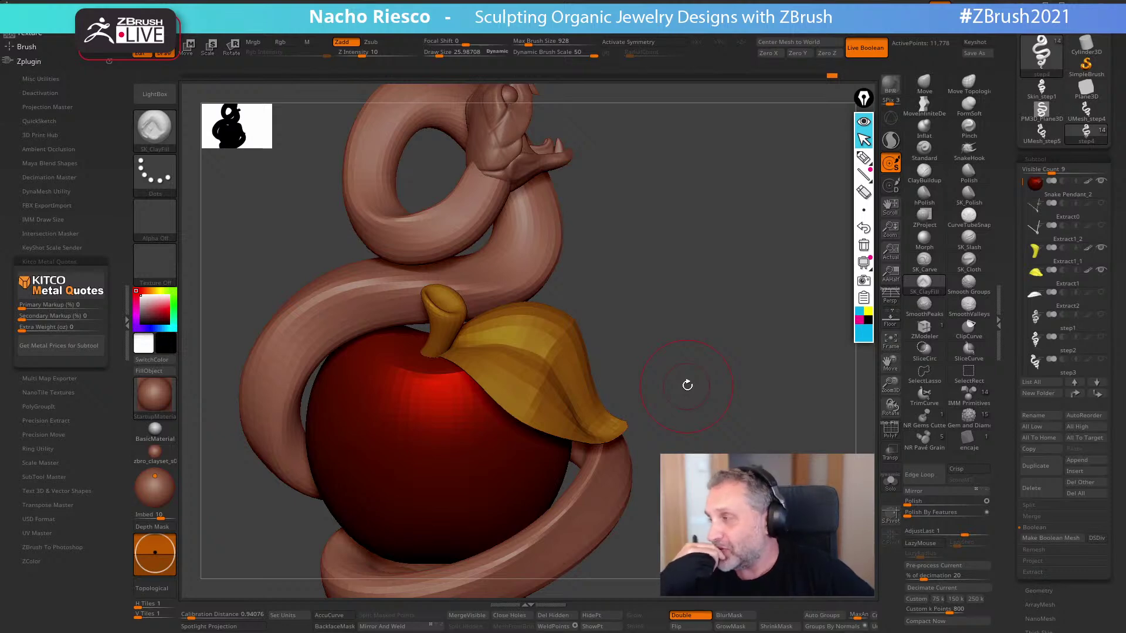
left_click_drag(688, 386, 728, 405)
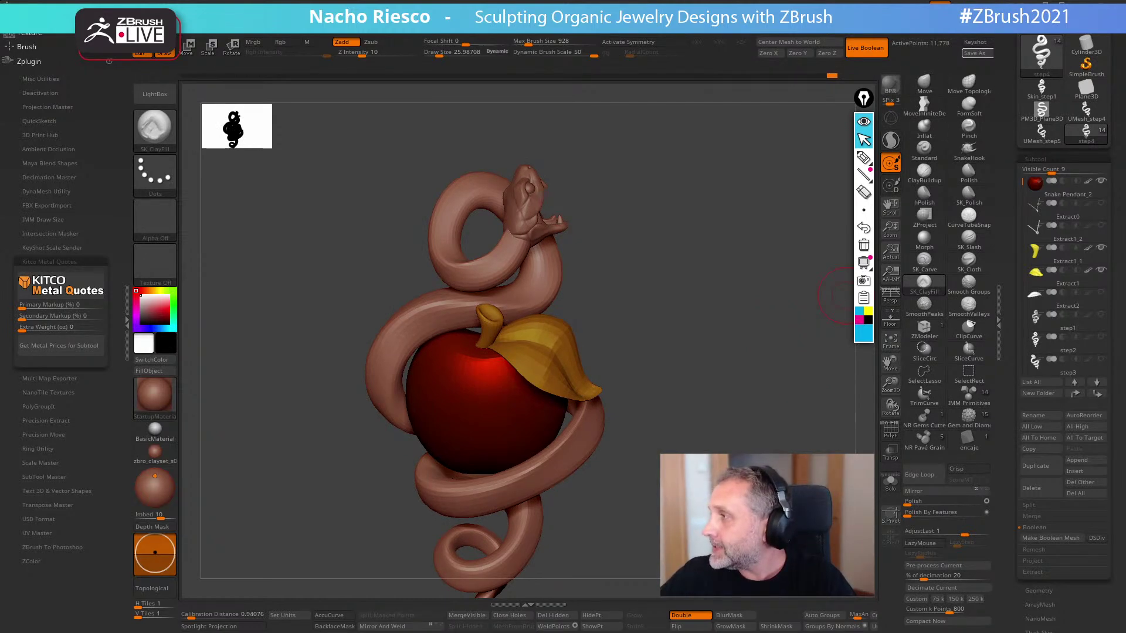
left_click_drag(679, 439, 692, 456)
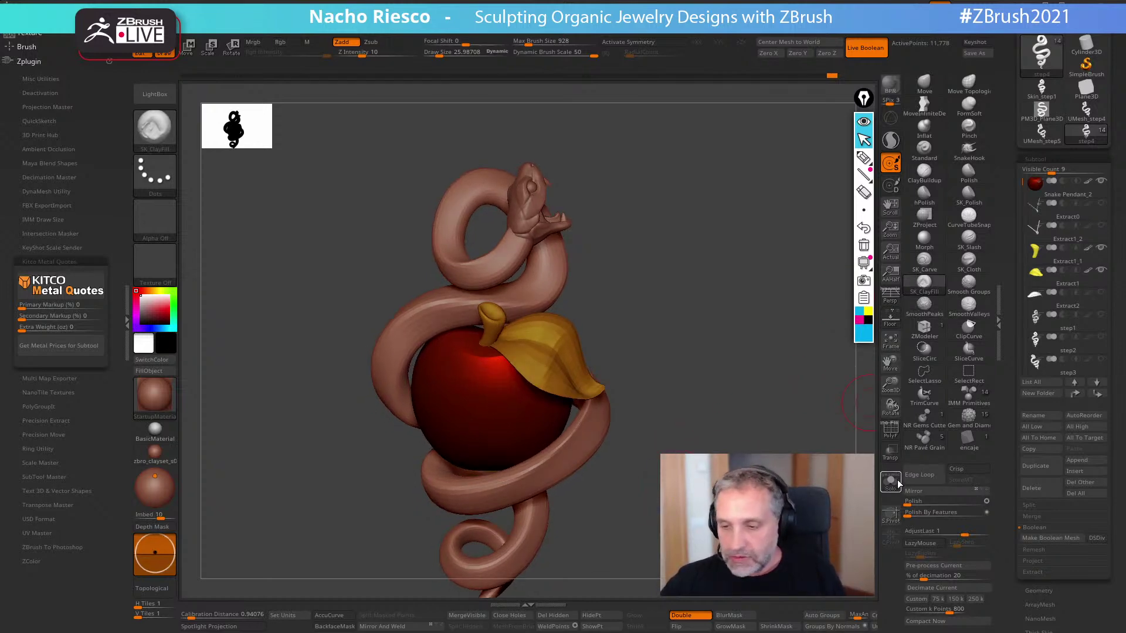
left_click_drag(1024, 182, 1017, 250)
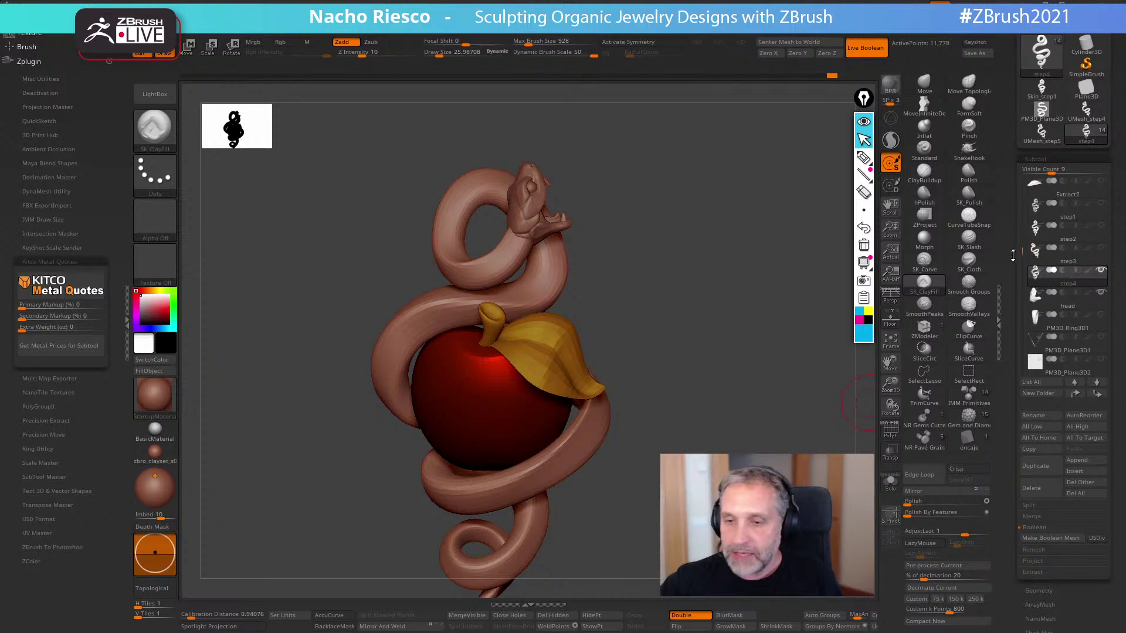
left_click_drag(774, 375, 751, 384)
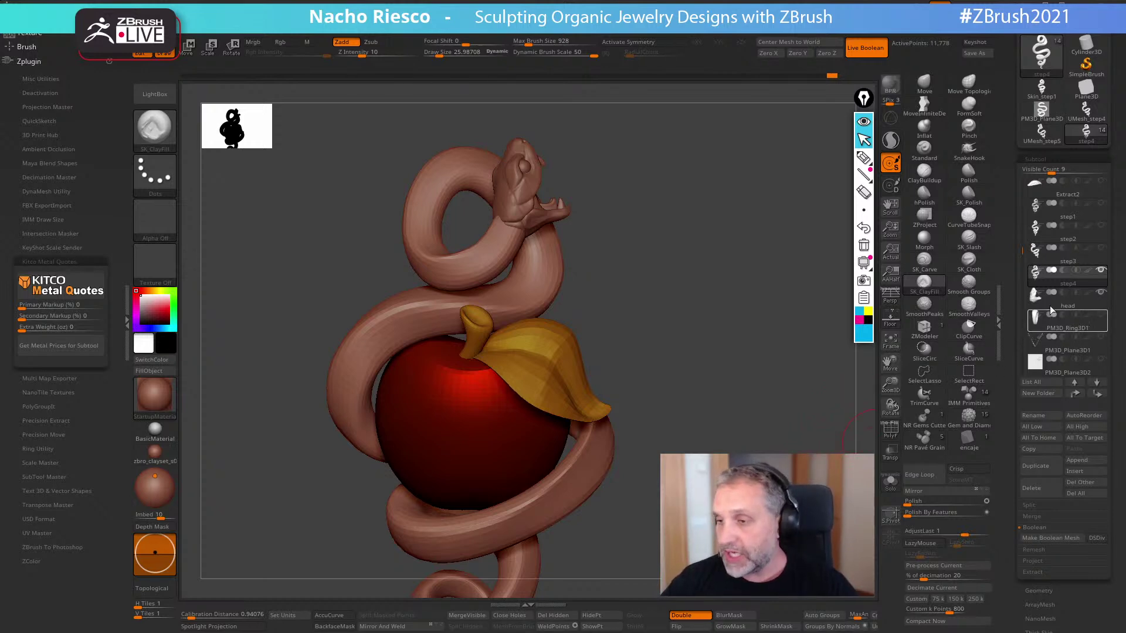
mouse_move(1056, 309)
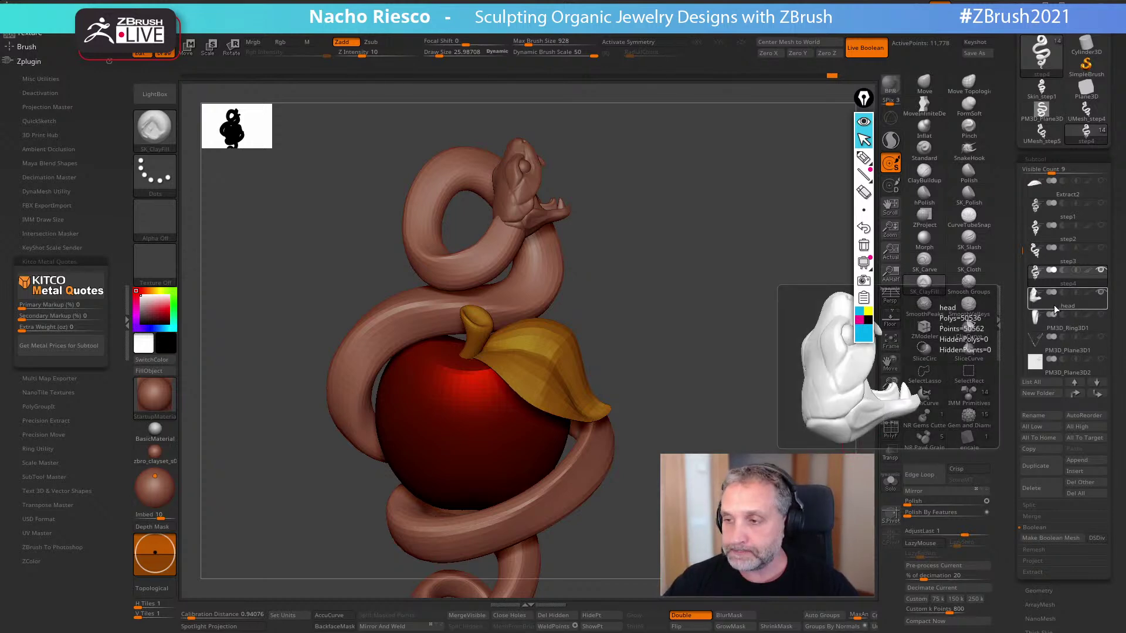
left_click(1054, 309)
left_click(891, 482)
left_click_drag(831, 449, 704, 575)
left_click_drag(639, 328, 682, 400)
left_click_drag(713, 498, 744, 460, "alt")
left_click_drag(739, 516, 649, 445, "alt")
- Expand the head's Geometry settings and bring the rest of the pendant back into view
left_click(127, 320)
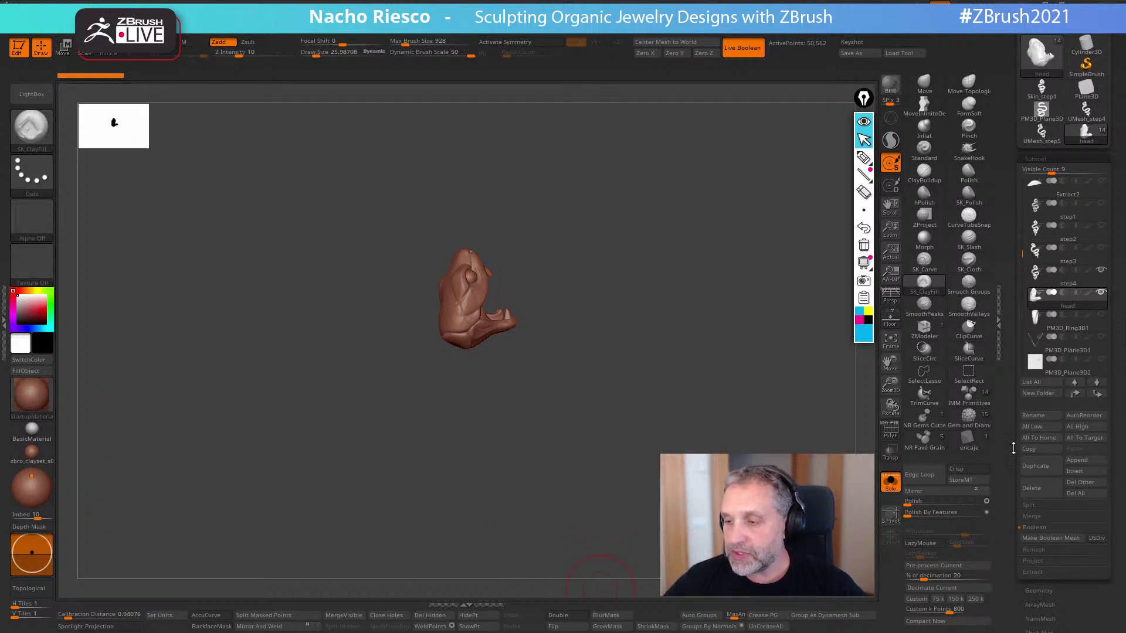
scroll(1035, 416, "down", 3)
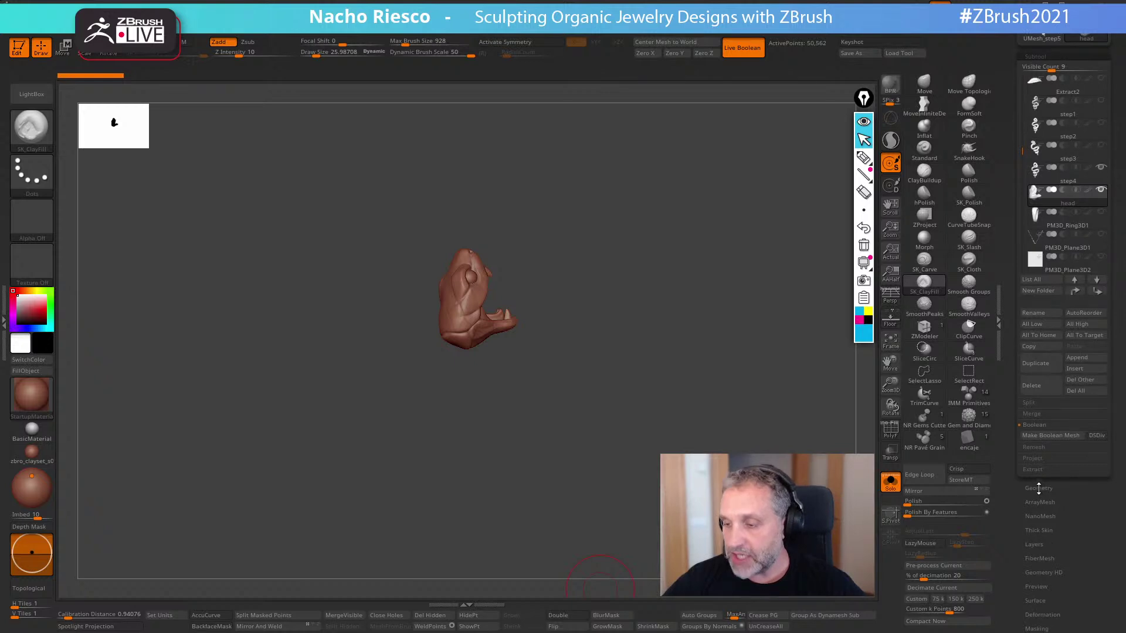
scroll(1039, 490, "down", 6)
left_click(890, 482)
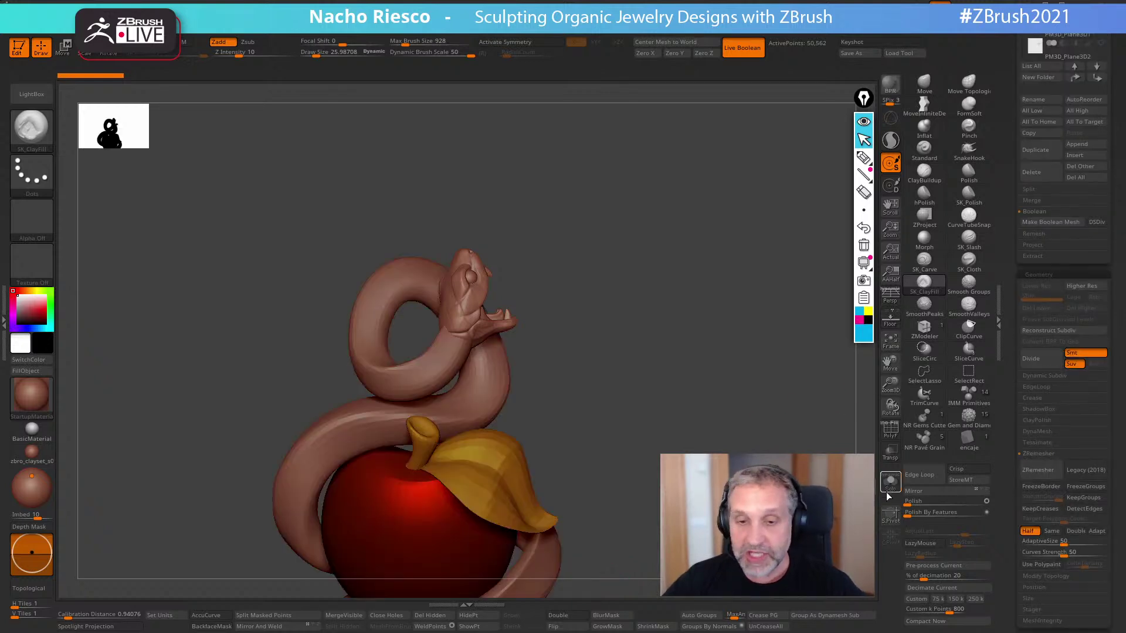
- Adjust the head where it meets the neck with Move Topological, and reduce the draw size to about 33
left_click_drag(633, 328, 728, 381)
left_click(967, 85)
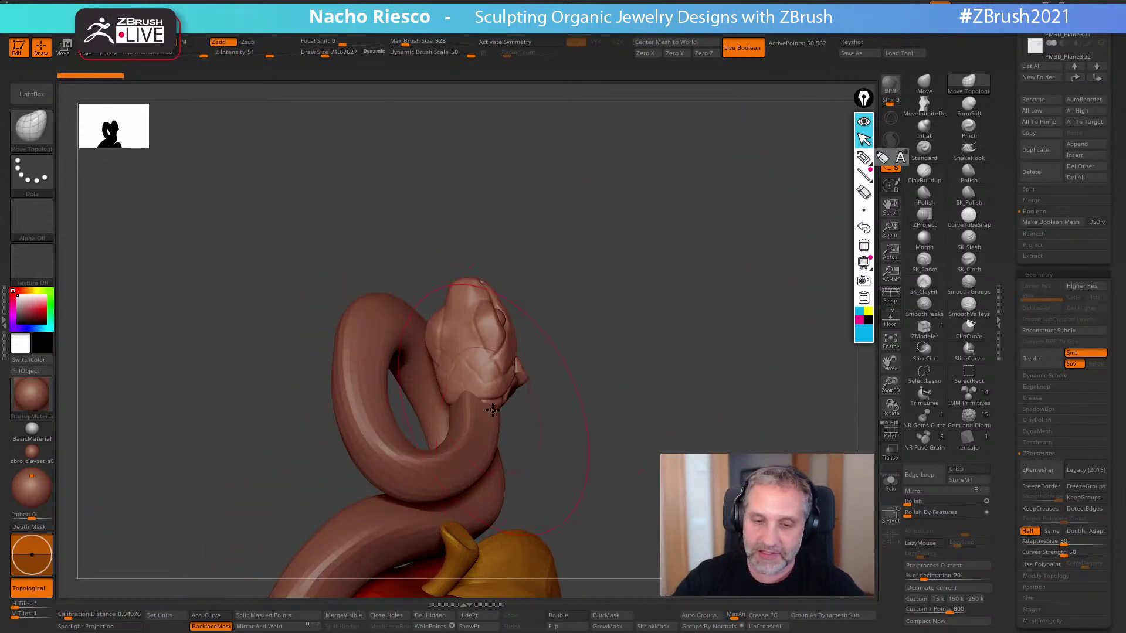
left_click(495, 410, "alt")
mouse_move(540, 389)
left_mouse_down()
mouse_move(522, 413)
mouse_move(448, 409)
mouse_move(502, 412)
left_mouse_up()
key("s")
key("s")
left_click_drag(589, 369, 774, 425)
- Open the head's Stager settings and switch it between its home and target stages, isolating it for inspection
left_click_drag(1014, 212, 1034, 240)
left_click(1038, 285)
left_click_drag(1012, 302, 1010, 230)
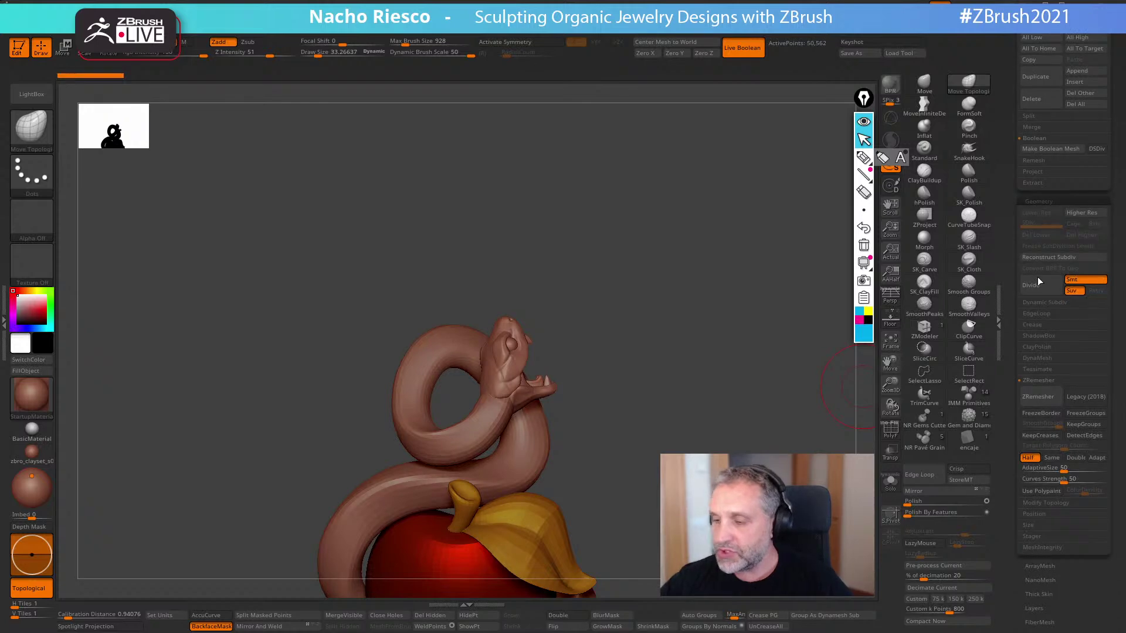
left_click(1042, 536)
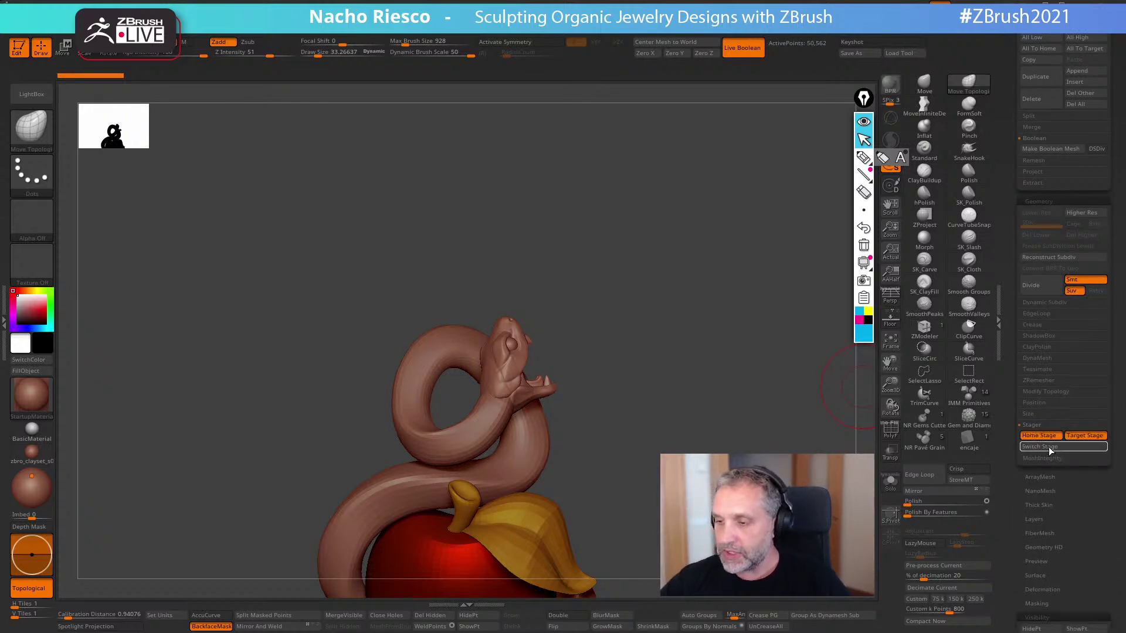
left_click(890, 482)
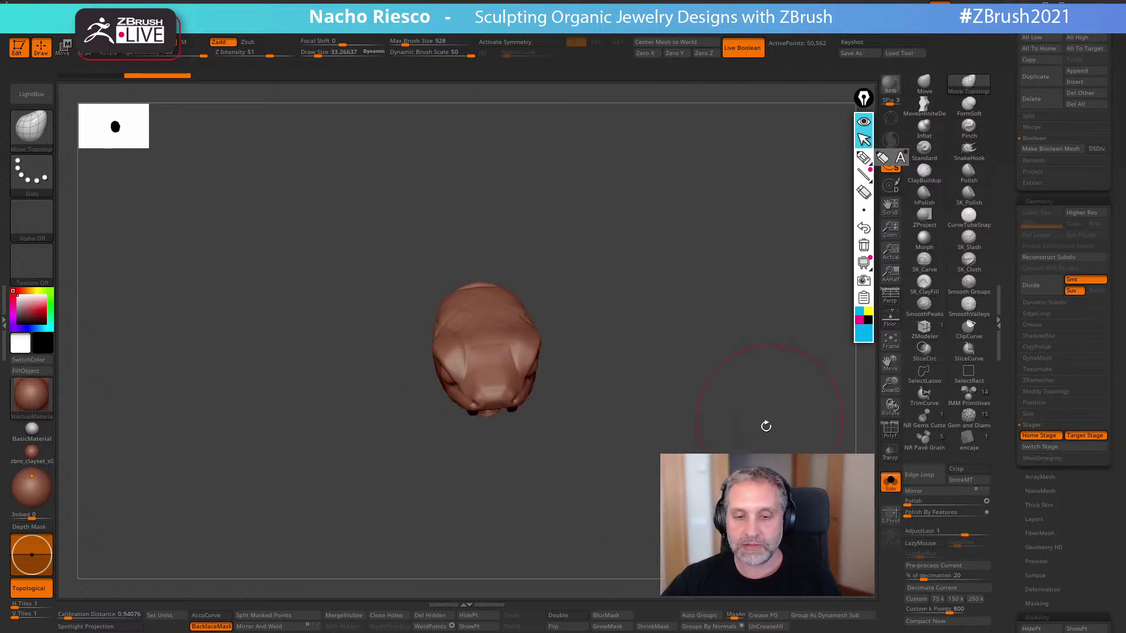
left_click(1039, 448)
left_click(1045, 450)
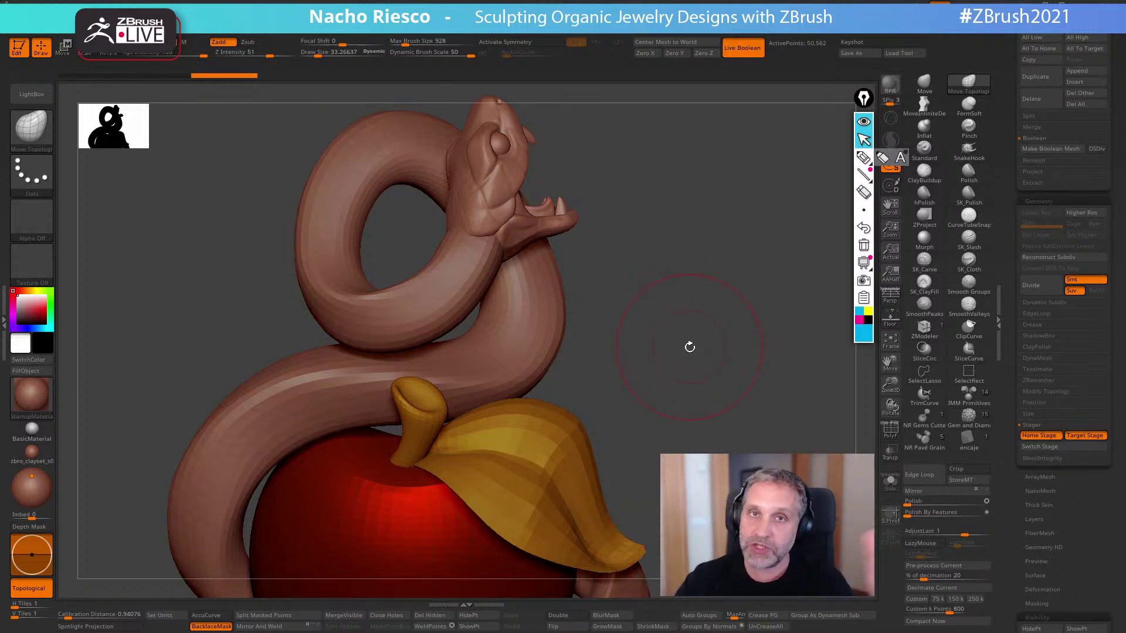
- Compare the head's home and target stages against the full pendant, returning it to its place on the neck
mouse_move(690, 349)
left_mouse_down()
mouse_move(701, 338)
mouse_move(701, 384)
left_mouse_up()
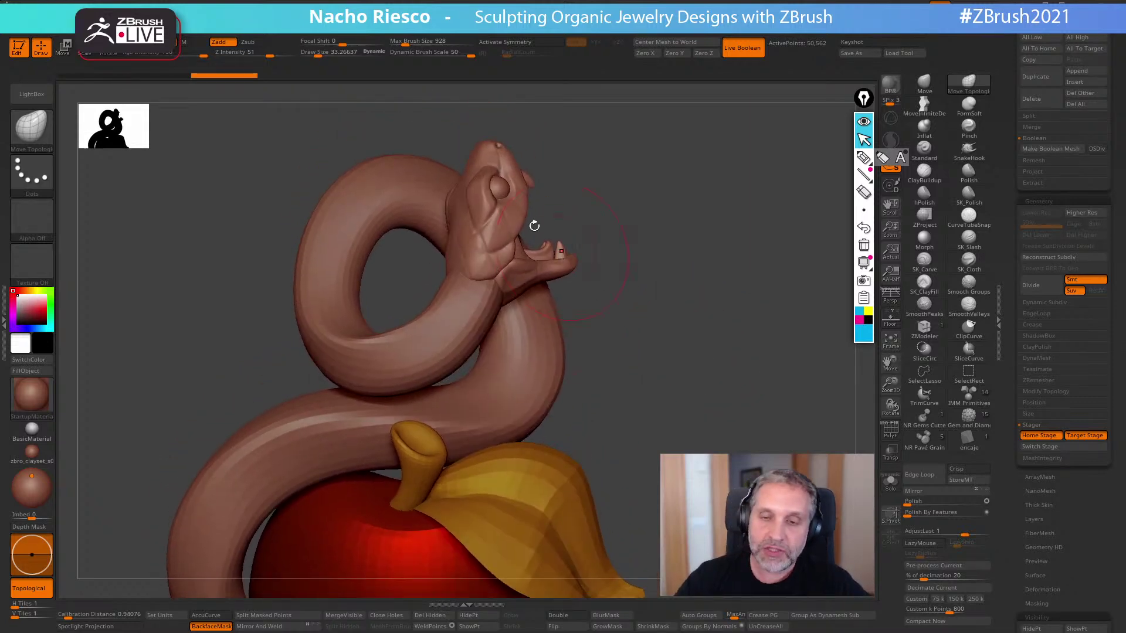
left_click_drag(596, 211, 631, 252)
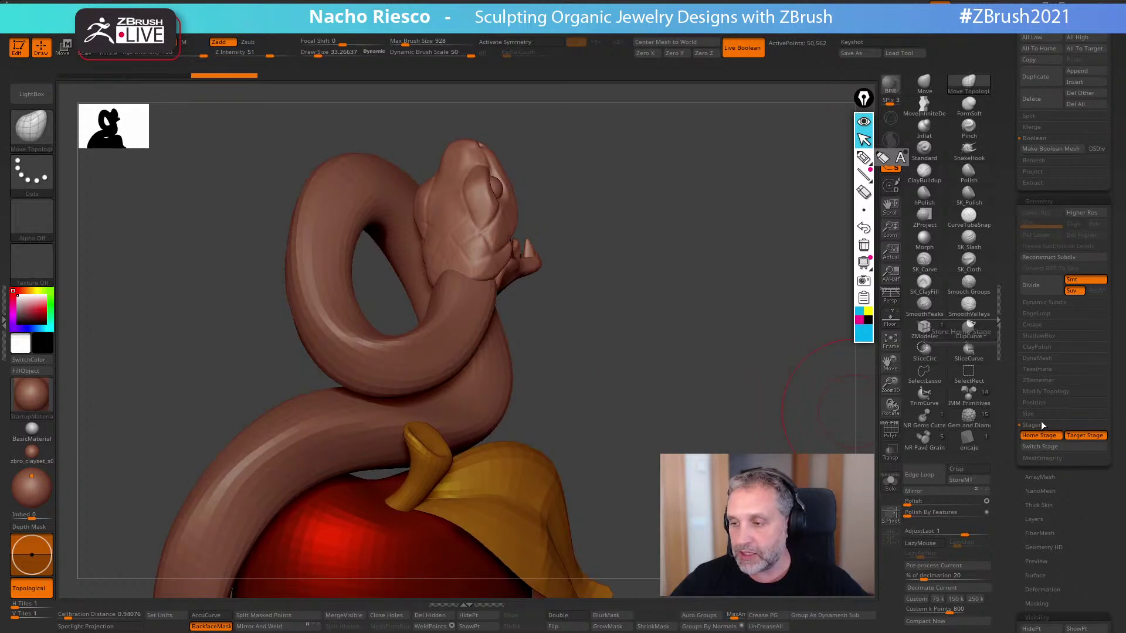
left_click(1044, 448)
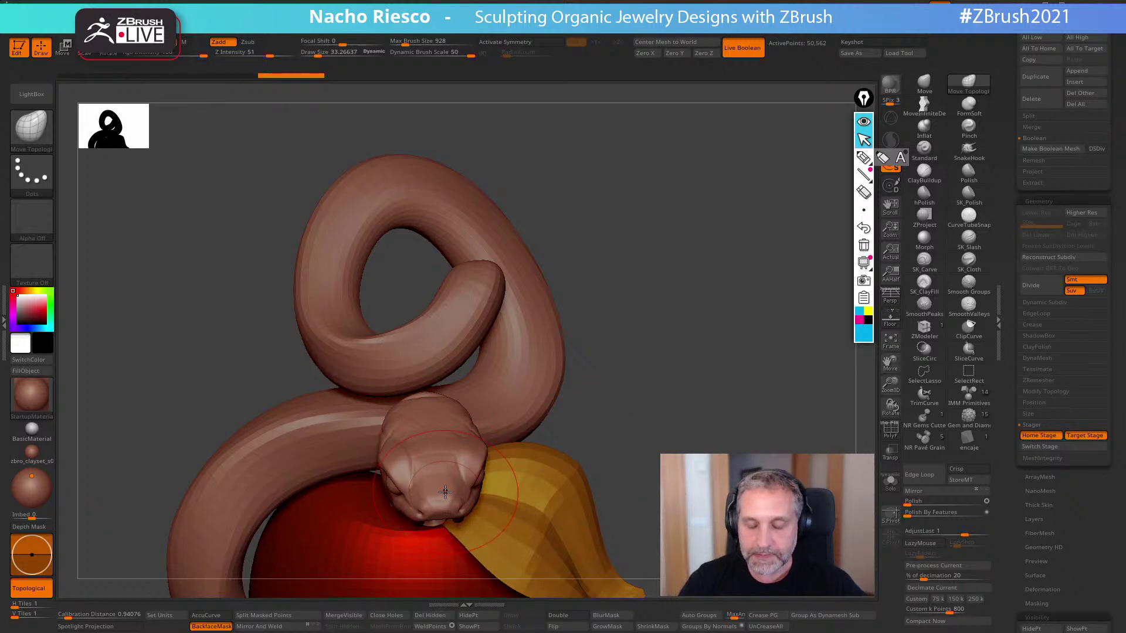
left_click(1037, 445)
left_click(1036, 448)
left_click(1037, 448)
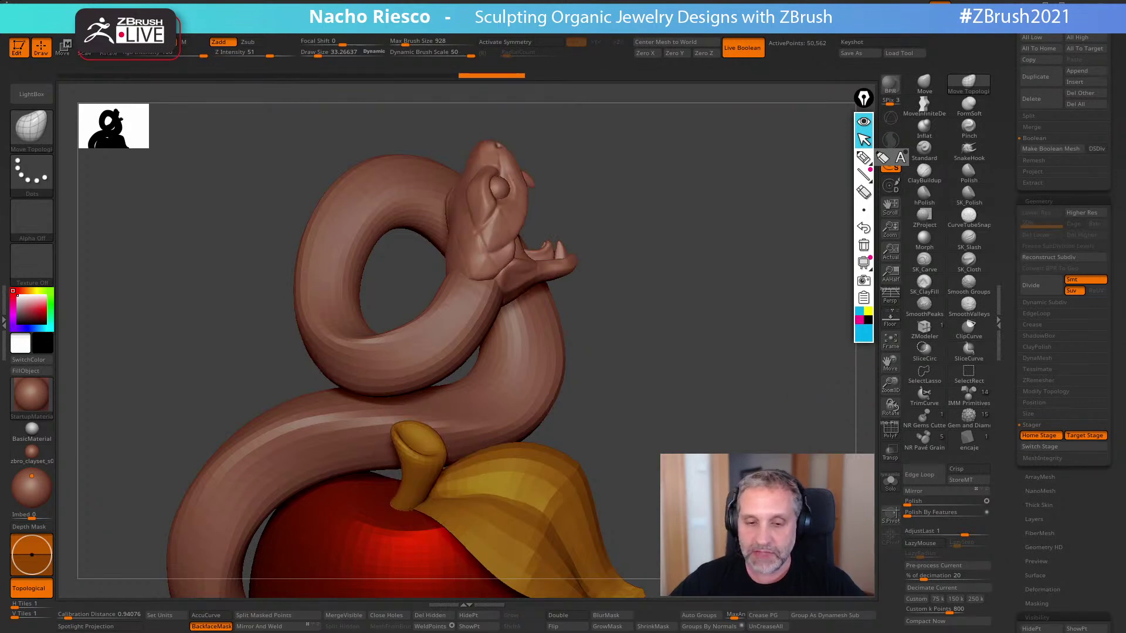
- Choose the Paint brush as the active sculpting brush
scroll(1037, 446, "up", 2)
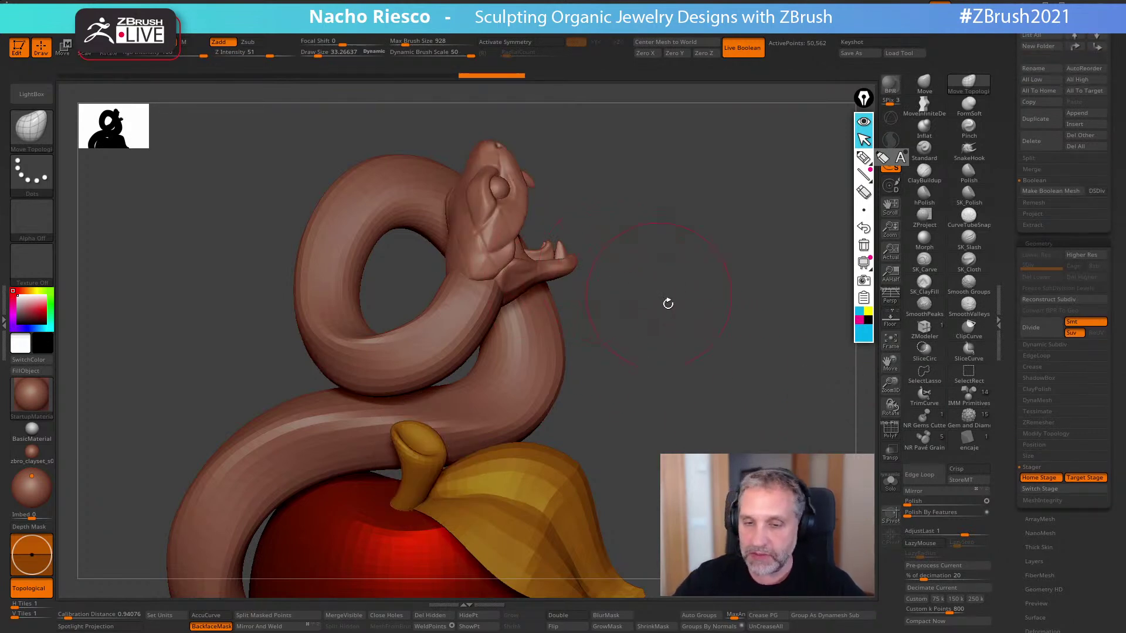
left_click_drag(678, 379, 604, 514)
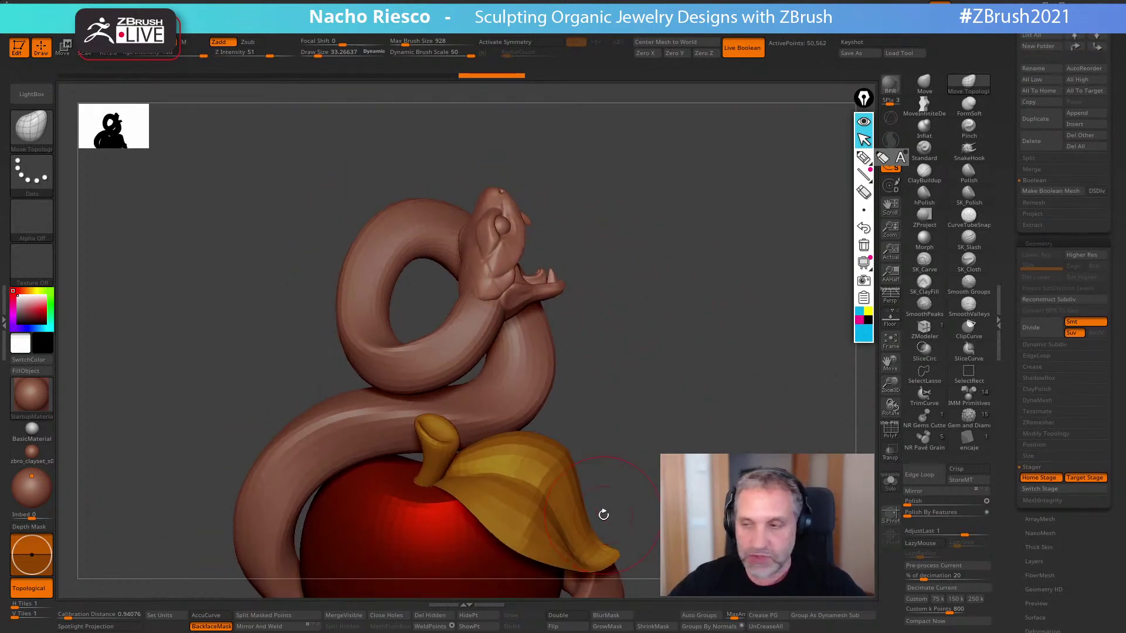
scroll(1013, 244, "up", 4)
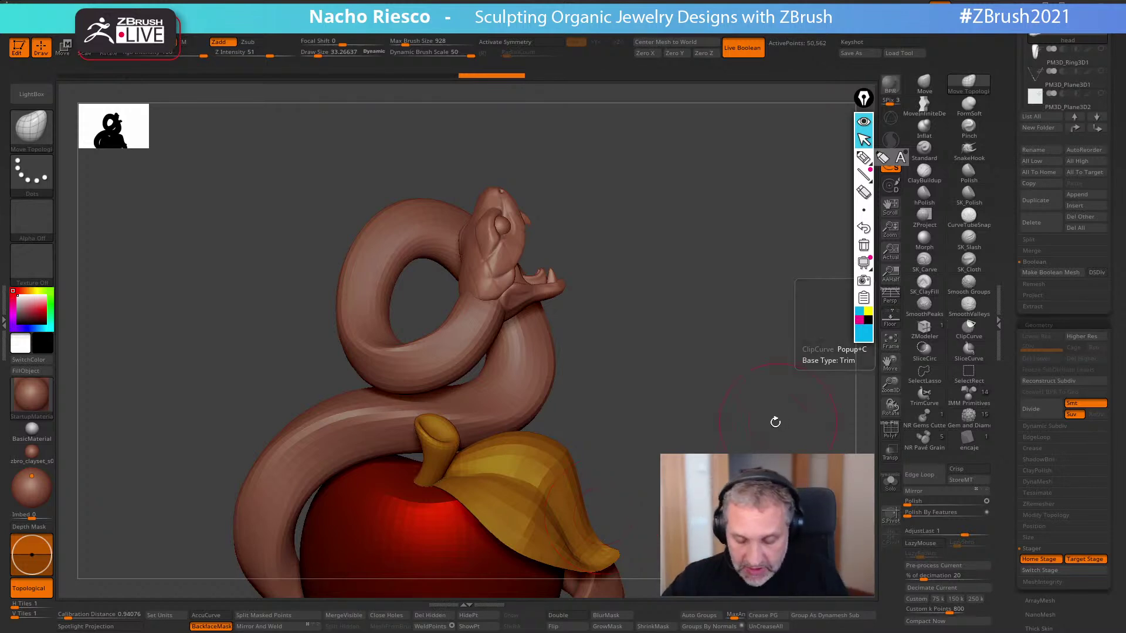
key("b")
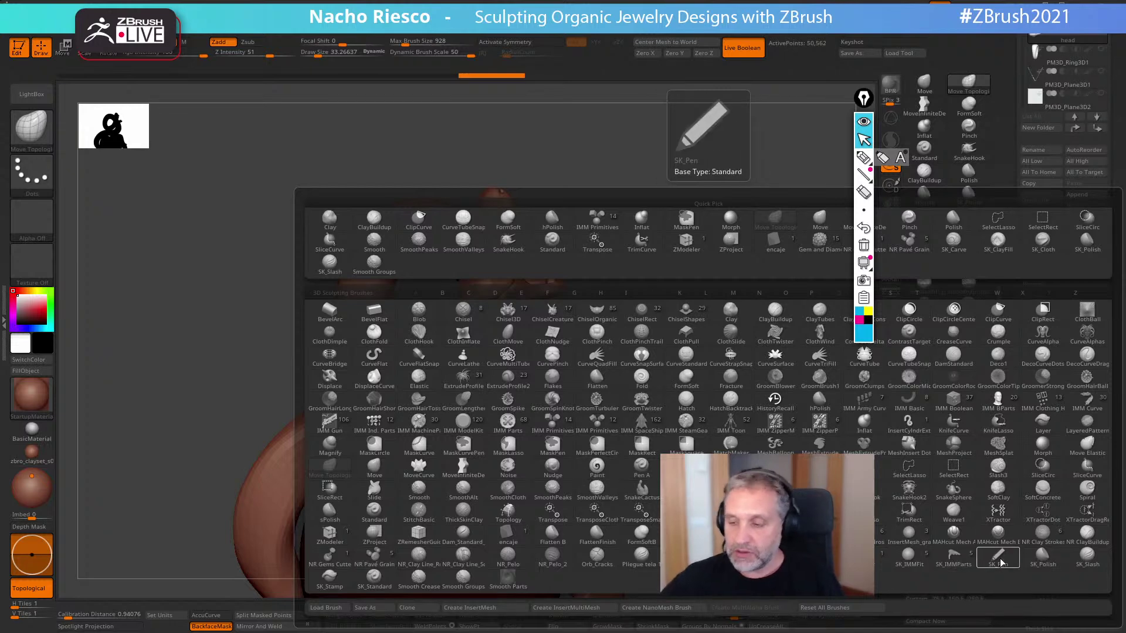
left_click(597, 469)
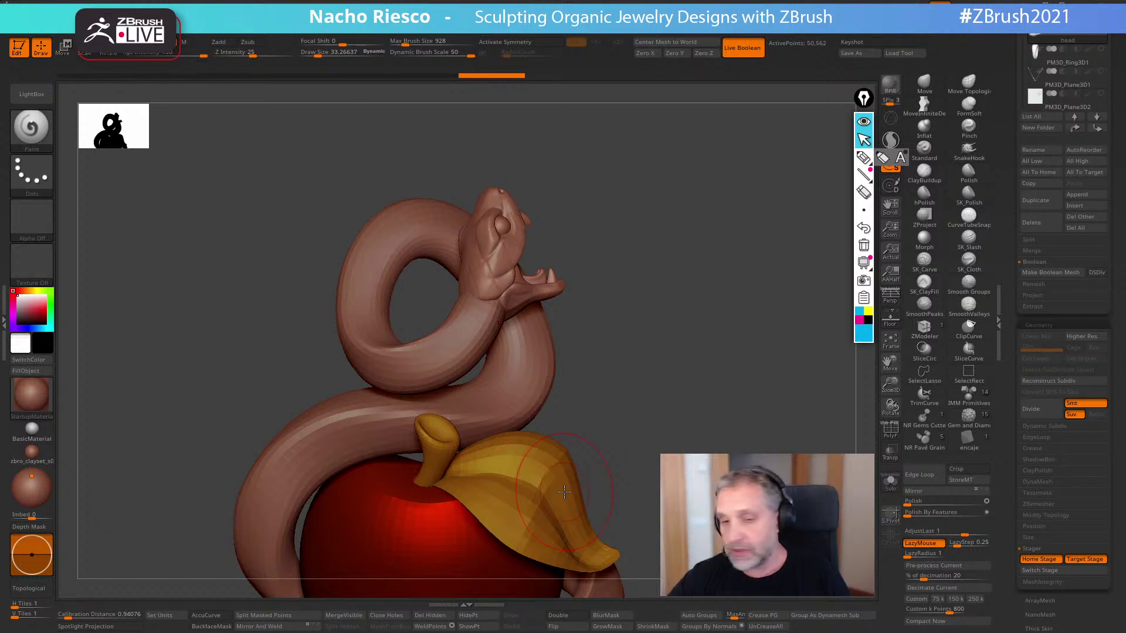
left_click_drag(680, 444, 706, 382, "alt")
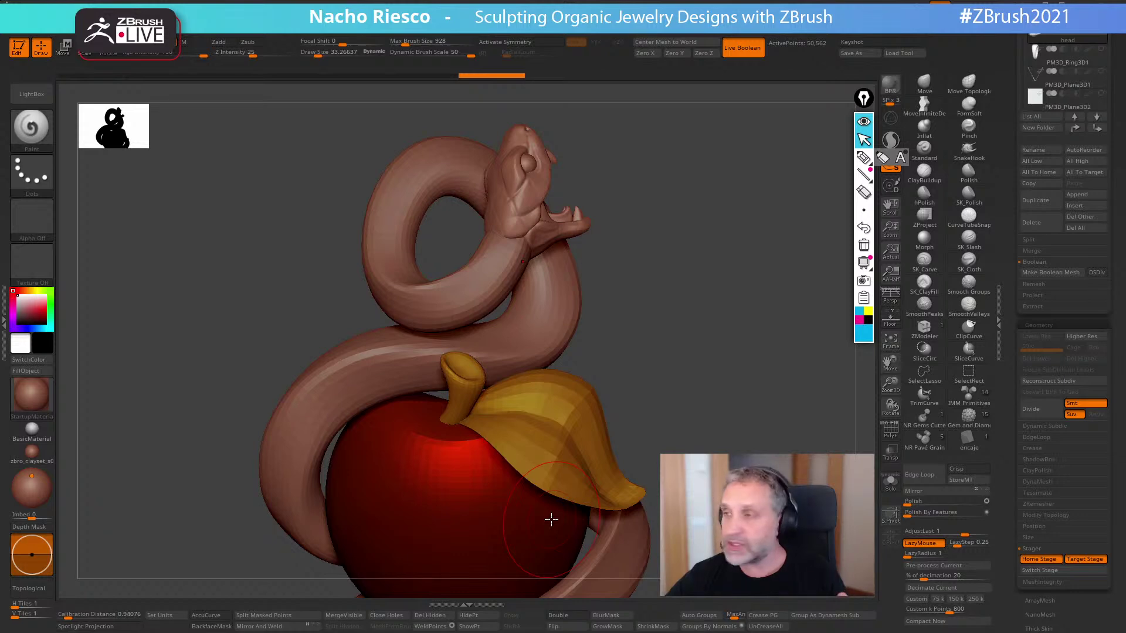
- Check the date and time in the system calendar and return to the pendant
key("super")
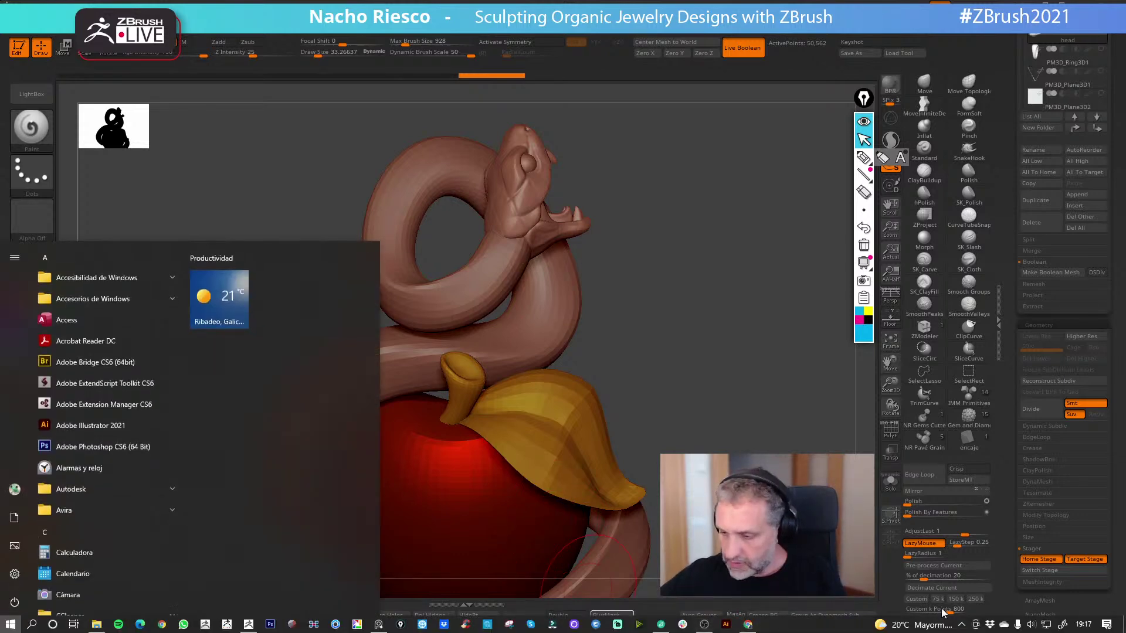
left_click(1086, 626)
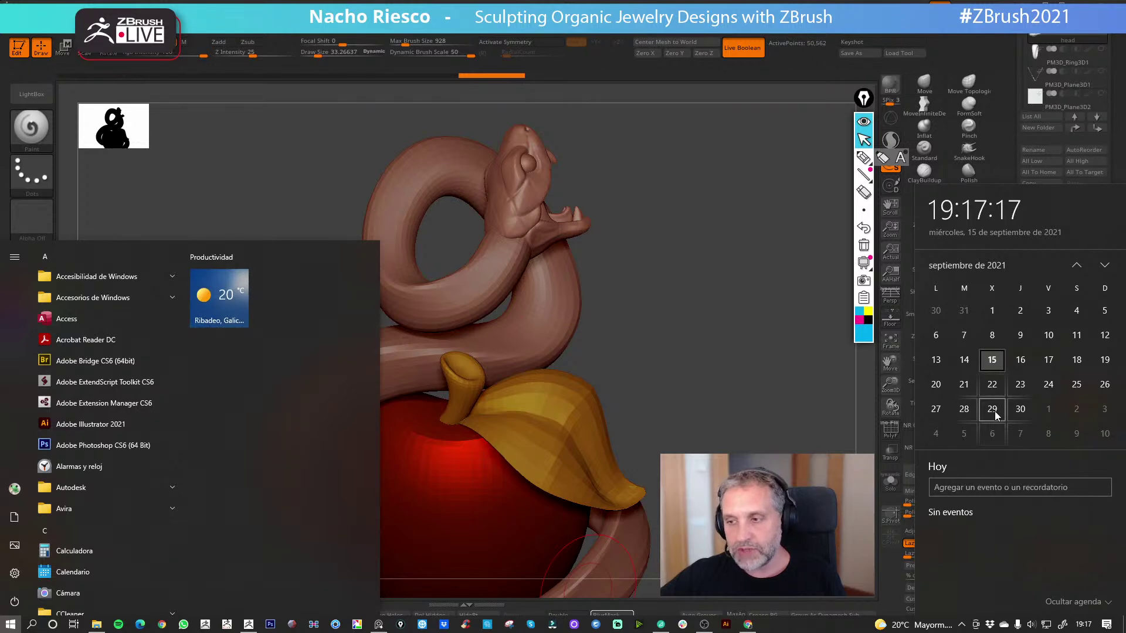
left_click(647, 428)
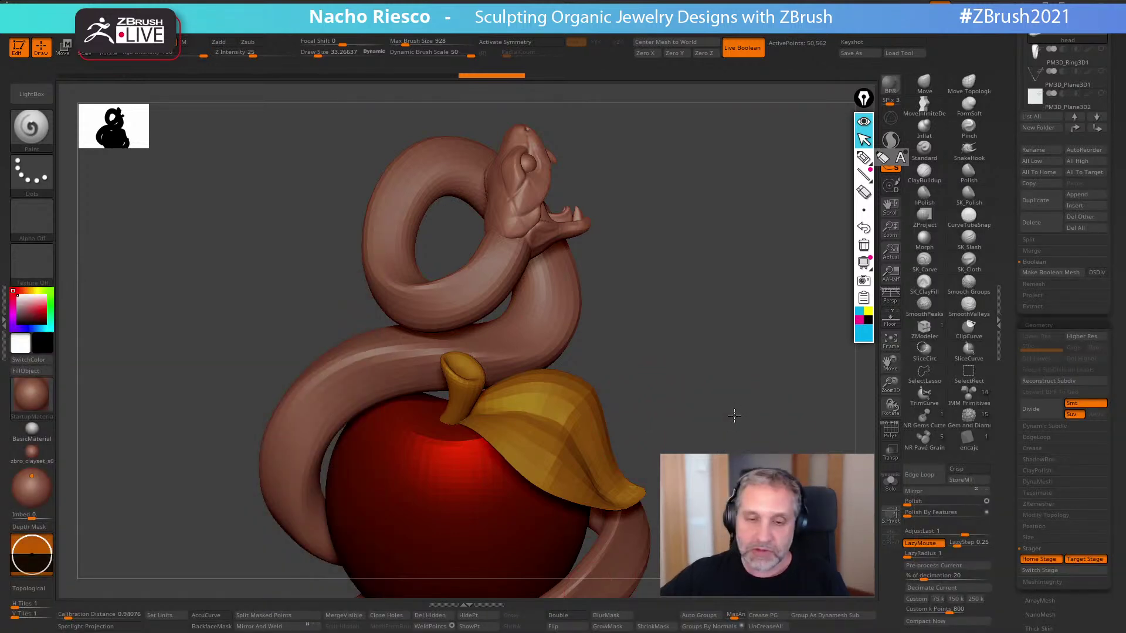
- Make the step4 snake body the active subtool
left_click_drag(722, 410, 685, 383)
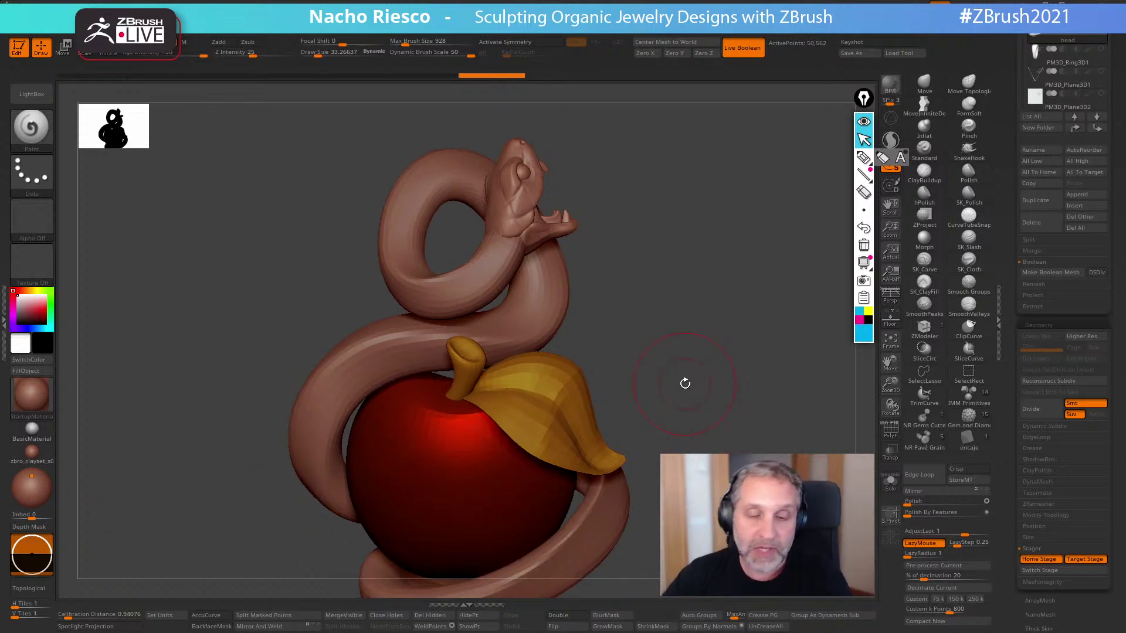
mouse_move(762, 402)
left_mouse_down()
mouse_move(741, 445)
mouse_move(751, 412)
left_mouse_up()
left_click_drag(1001, 184, 999, 413)
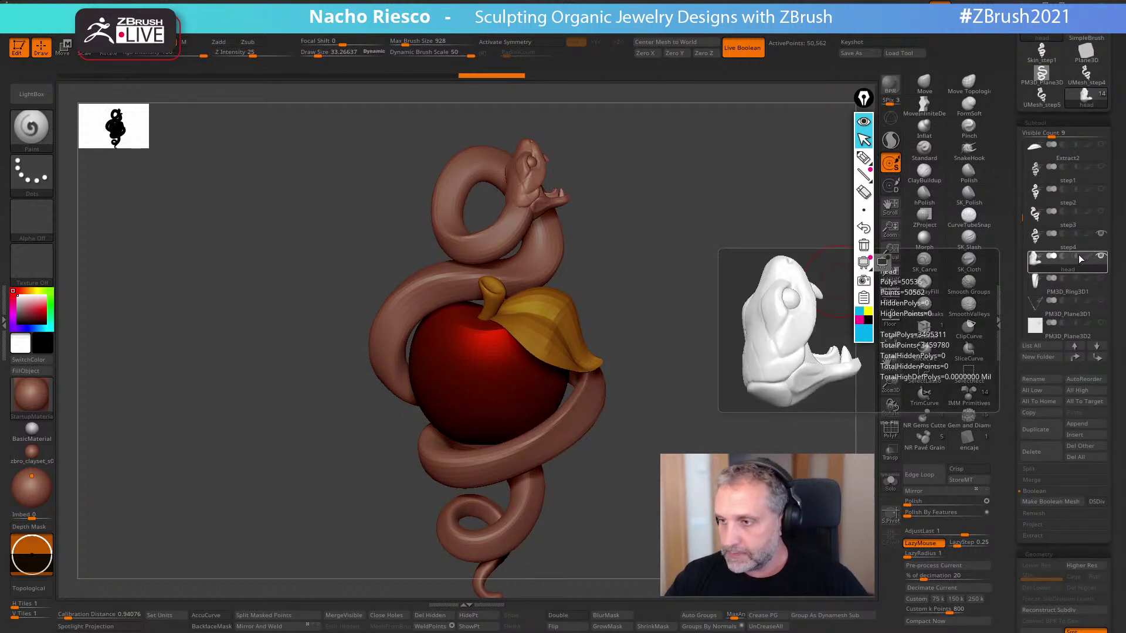
left_click(1070, 236)
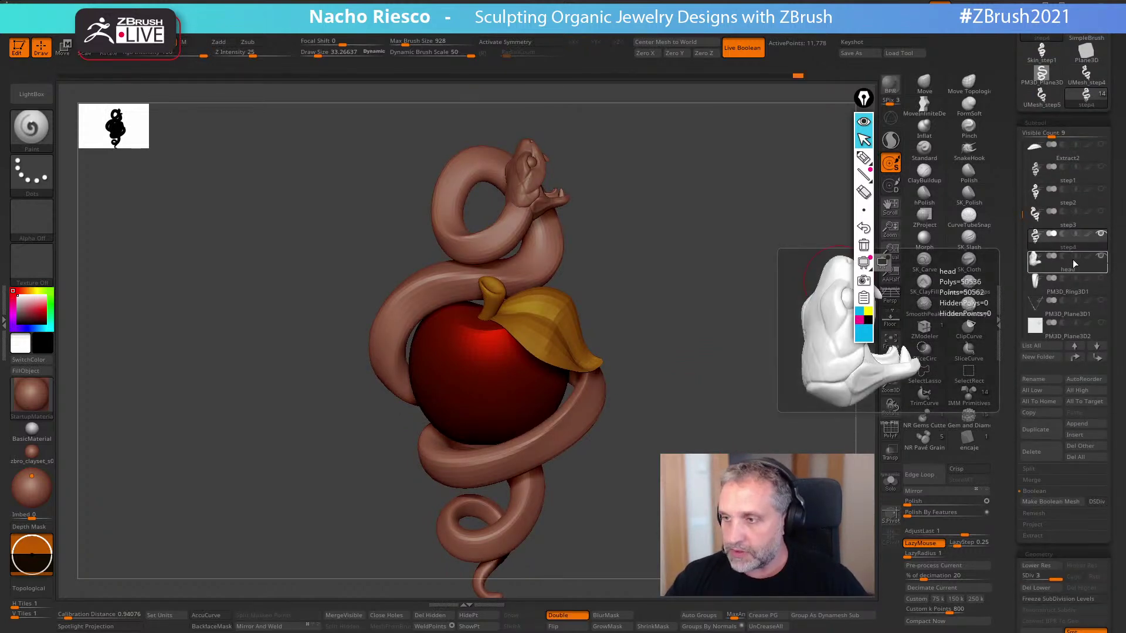
- Isolate the step4 snake body and display its wireframe for a closer view of the coils
left_click(891, 482)
left_click_drag(859, 492, 829, 477, "alt")
left_click(890, 429)
left_click_drag(699, 536, 674, 472, "alt")
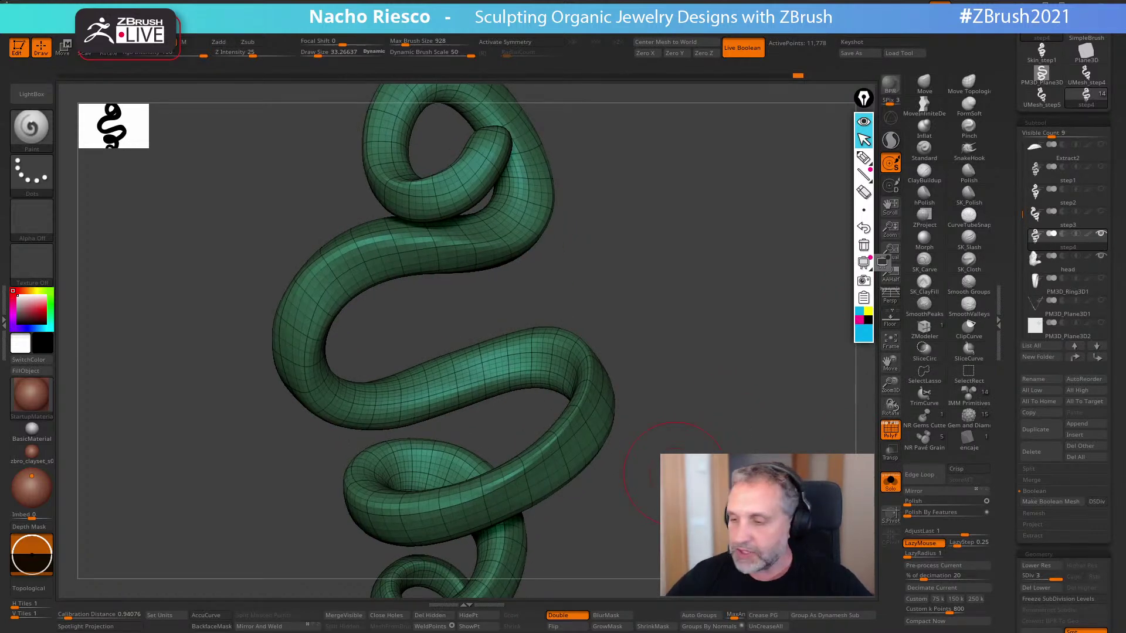
- Configure ZRemesher with an adaptive size of 0, Adapt turned off and the Double polygon count option
scroll(1061, 429, "down", 6)
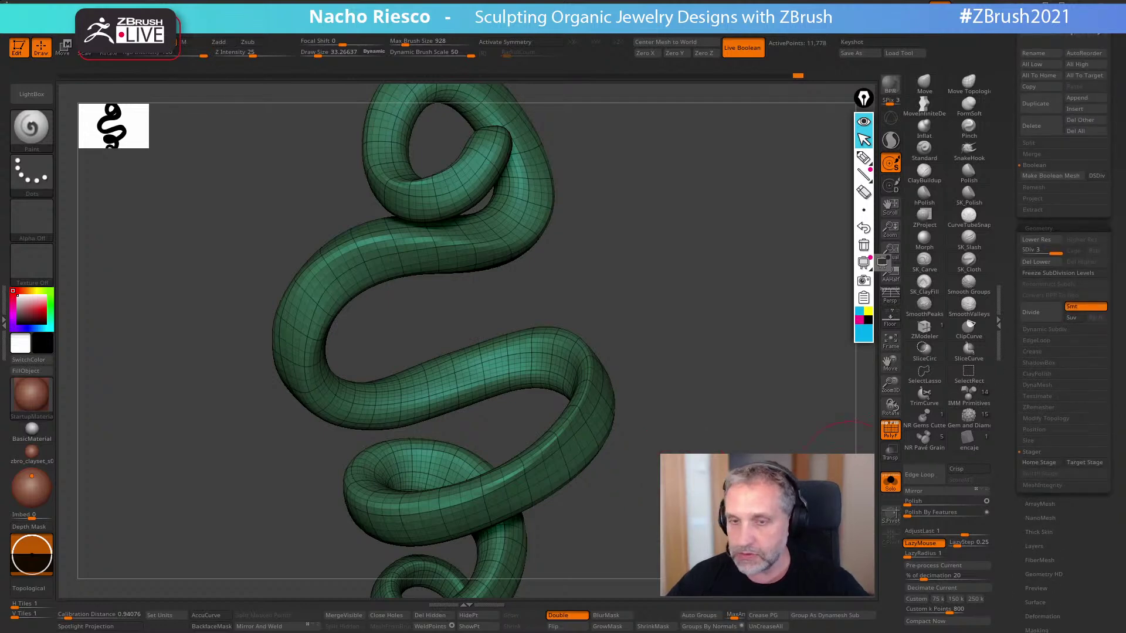
left_click(1051, 408)
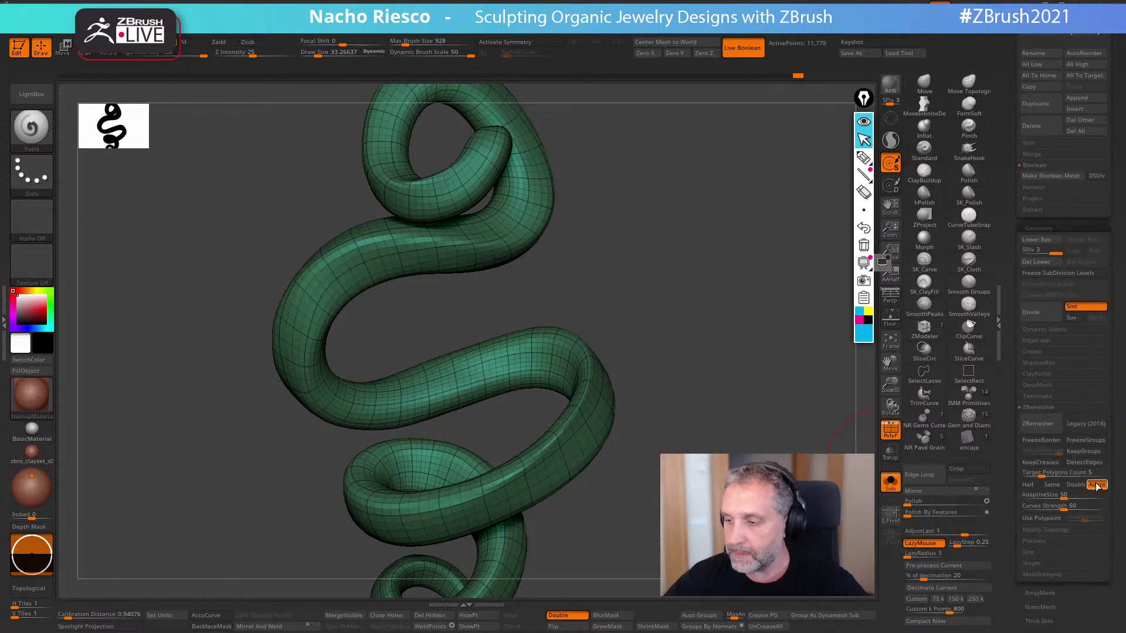
scroll(1010, 488, "down", 1)
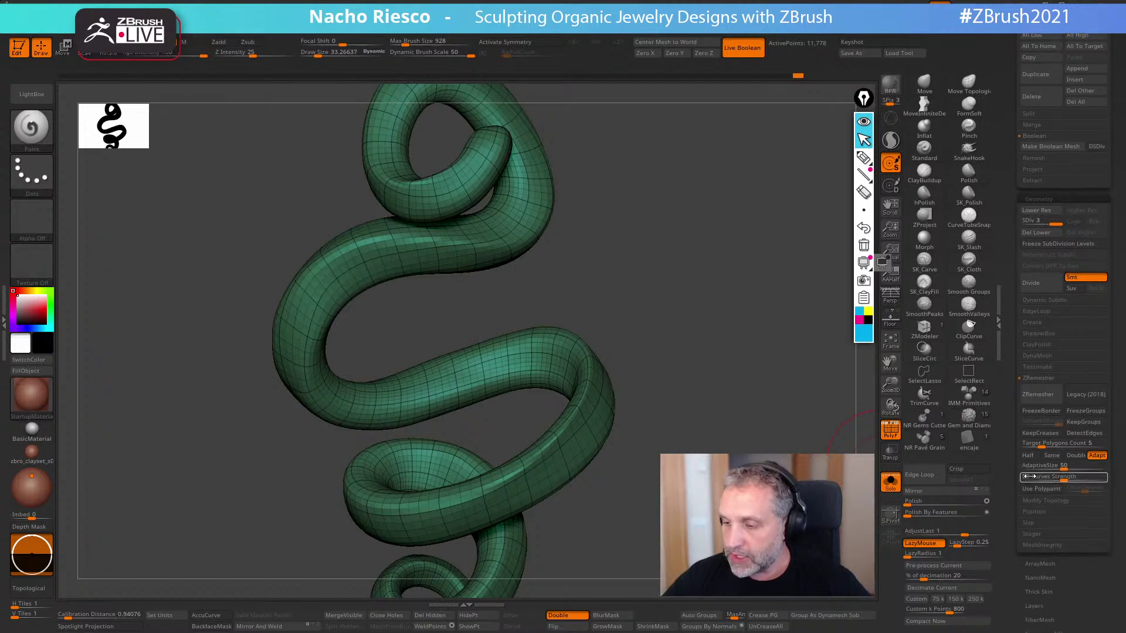
scroll(1010, 488, "down", 5)
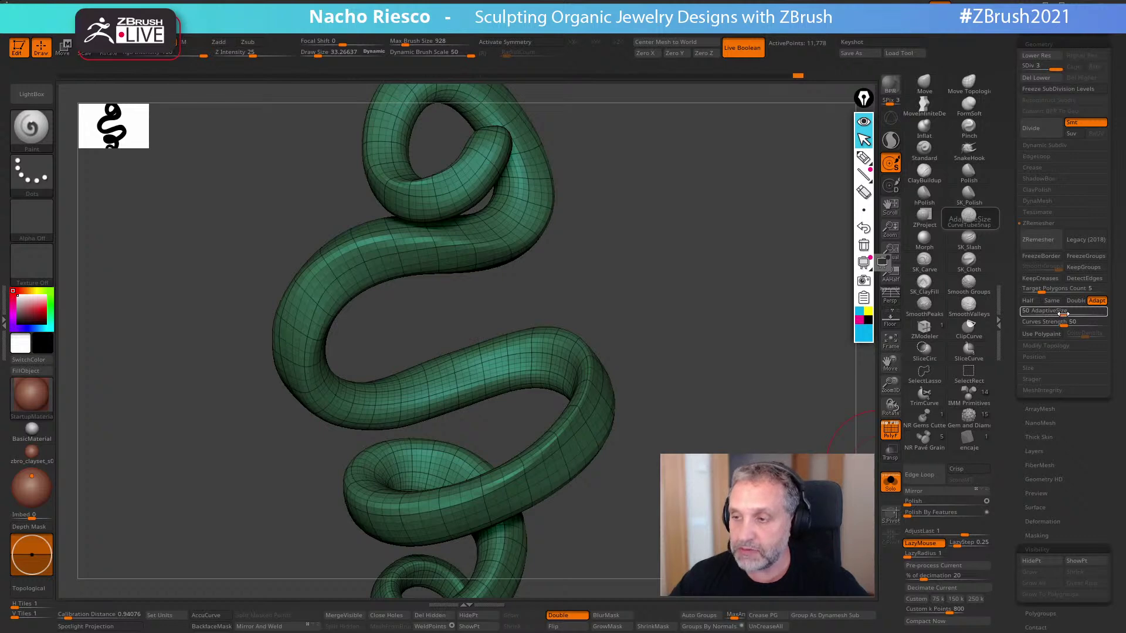
left_click_drag(1063, 313, 1024, 311)
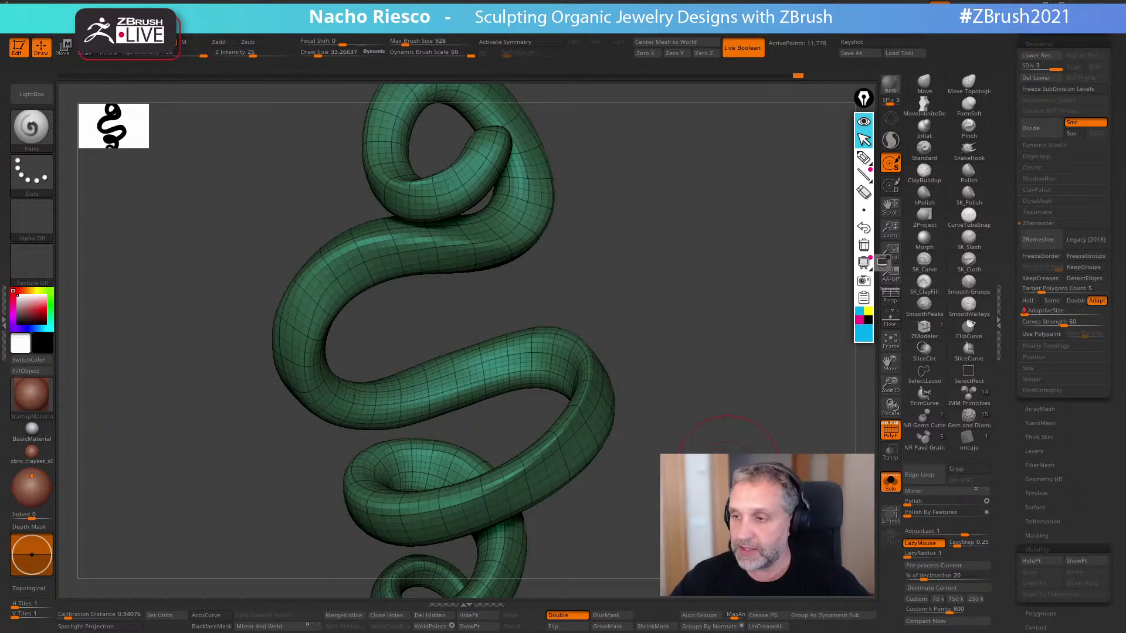
left_click(1097, 301)
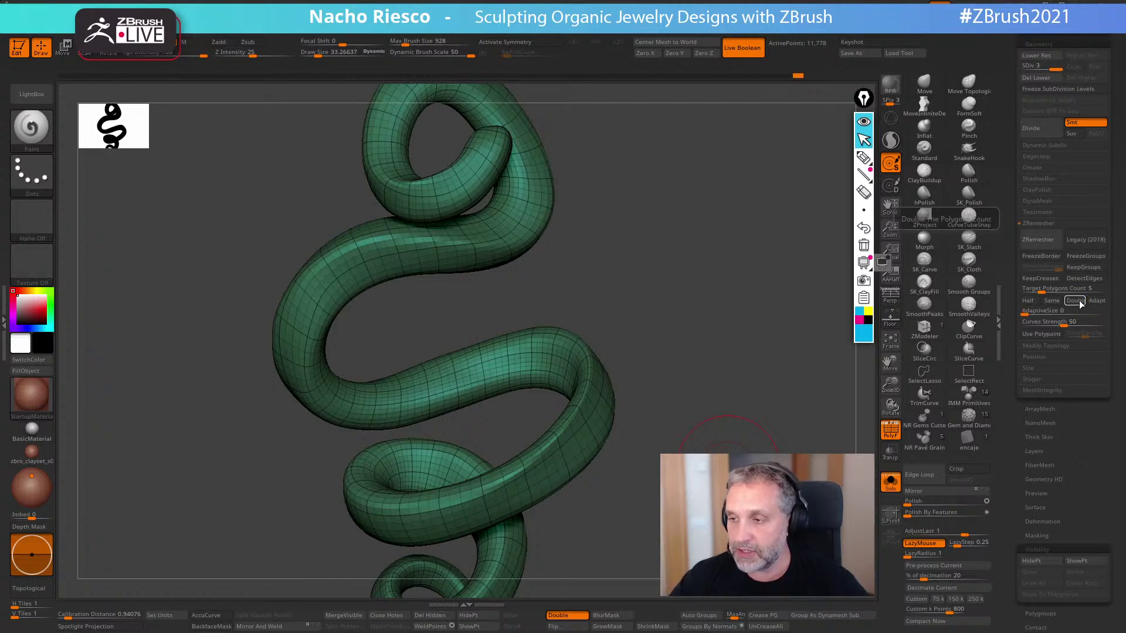
left_click(1079, 303)
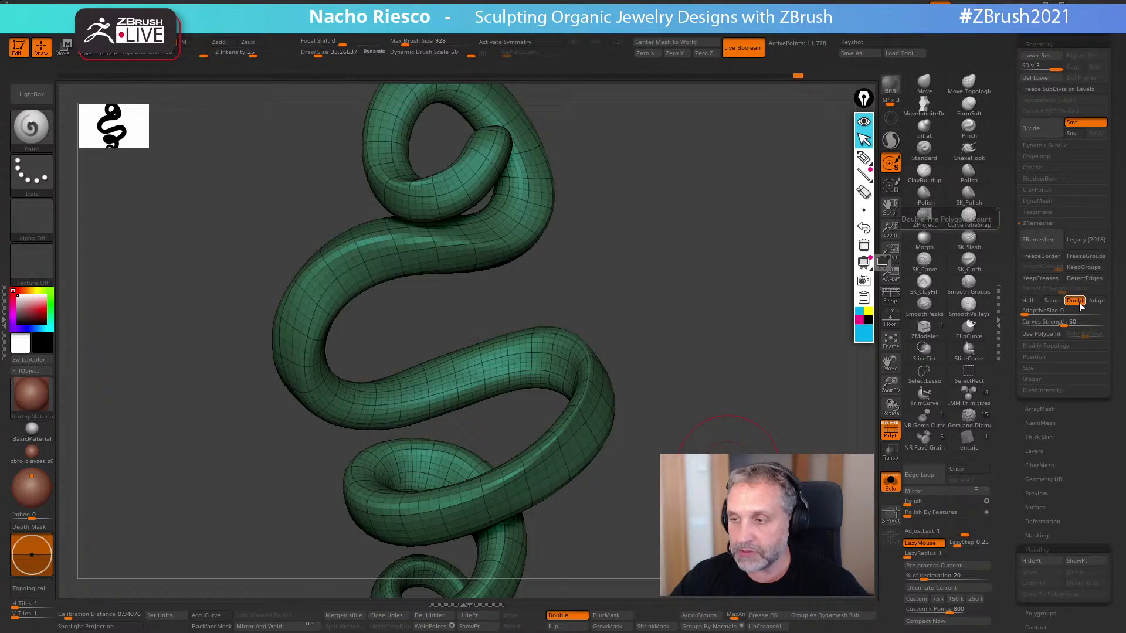
- Try remeshing the snake body with ZRemesher and undo it
left_click(1042, 241)
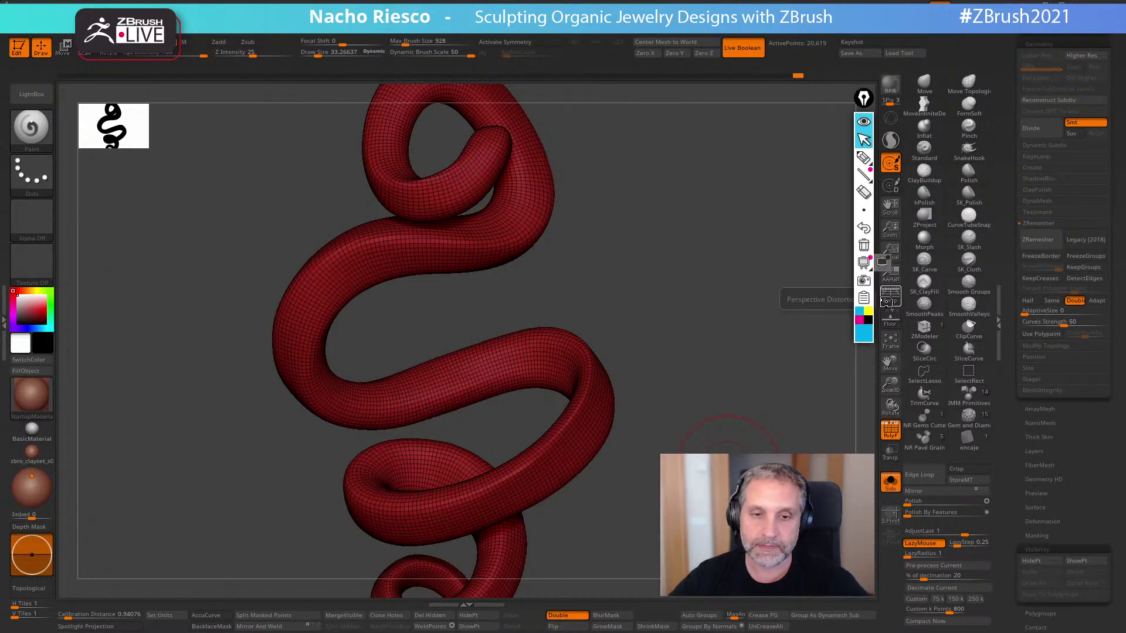
mouse_move(727, 467)
left_mouse_down()
mouse_move(595, 456)
mouse_move(732, 446)
mouse_move(801, 493)
mouse_move(783, 484)
mouse_move(806, 478)
mouse_move(668, 430)
left_mouse_up()
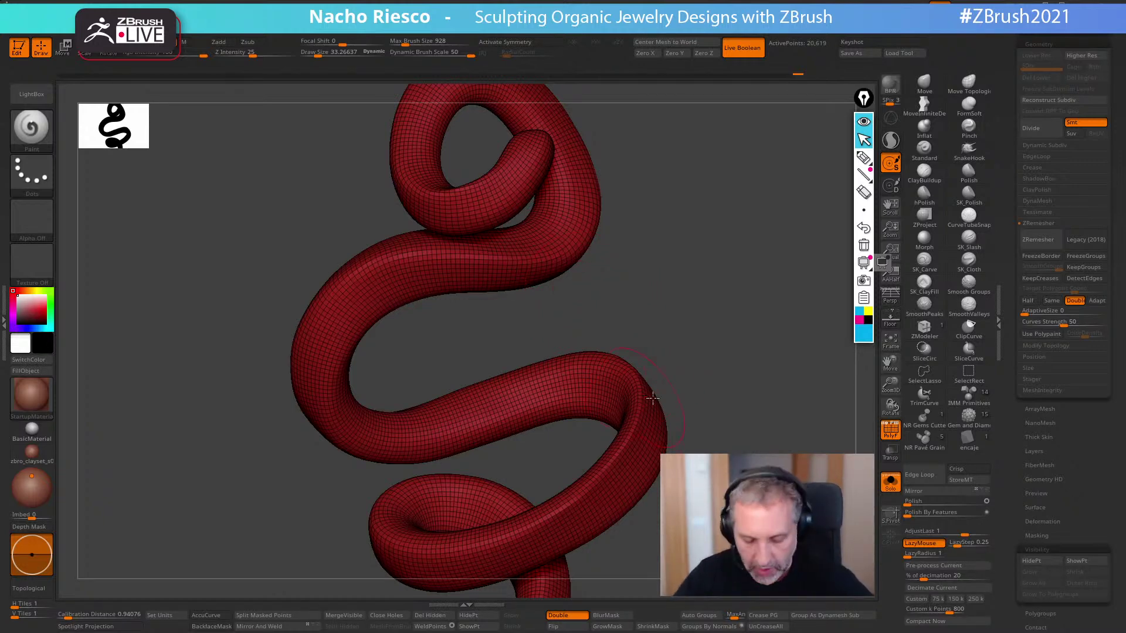
key("ctrl+z")
left_click_drag(757, 387, 787, 394, "alt")
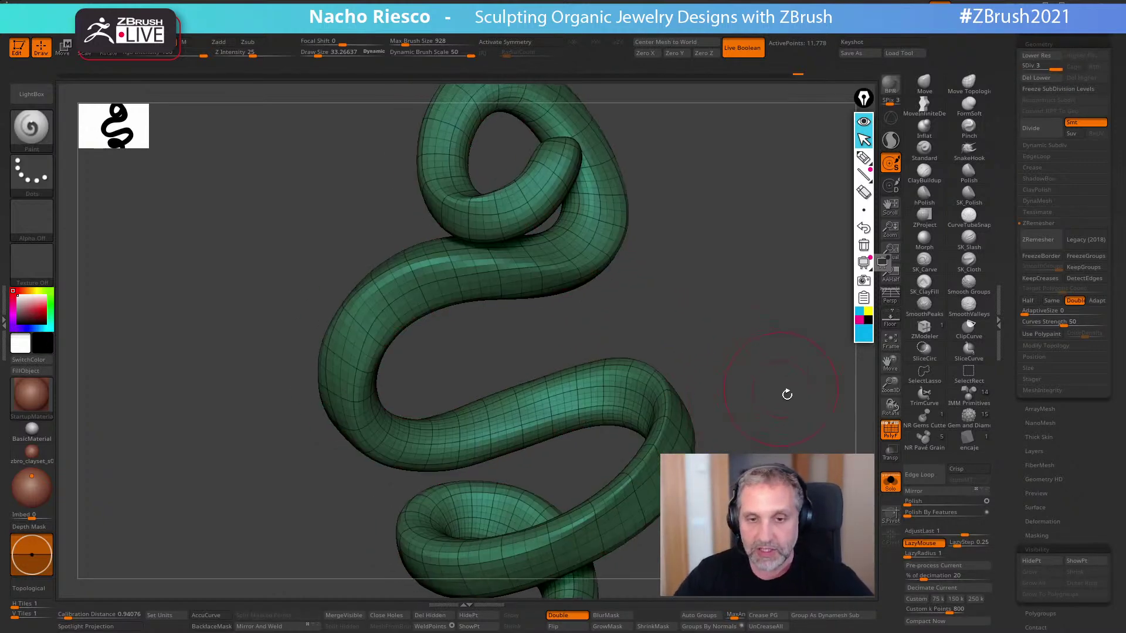
- Check the body within the pendant without wireframe, isolate it again, and sharpen its ridge along the upper coils using the Pinch brush
left_click(890, 481)
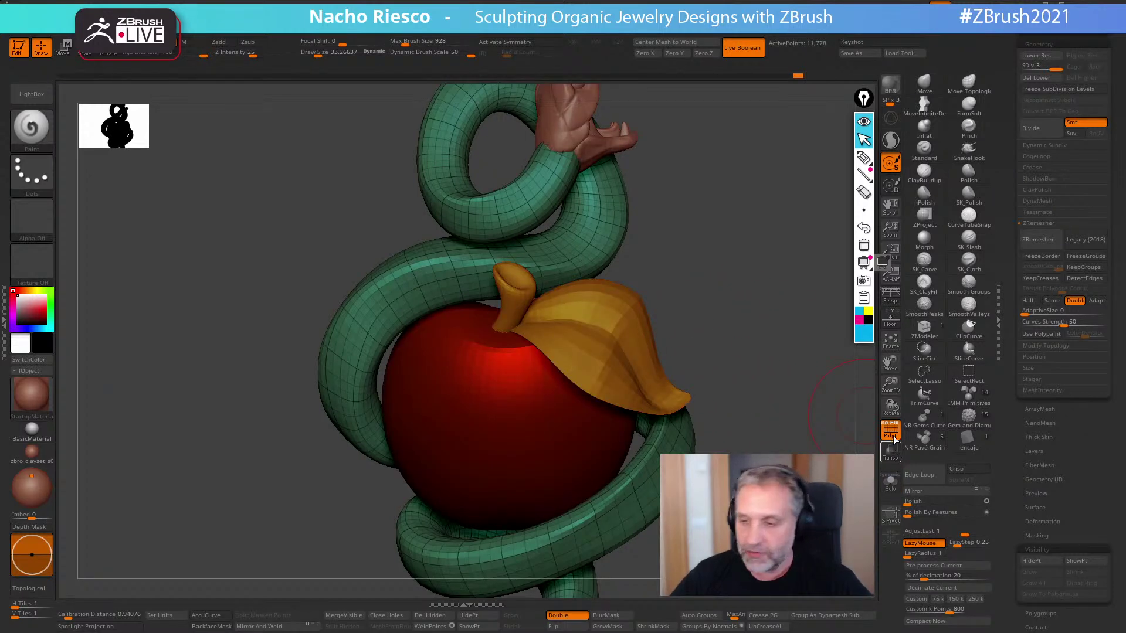
left_click(890, 431)
left_click(890, 482)
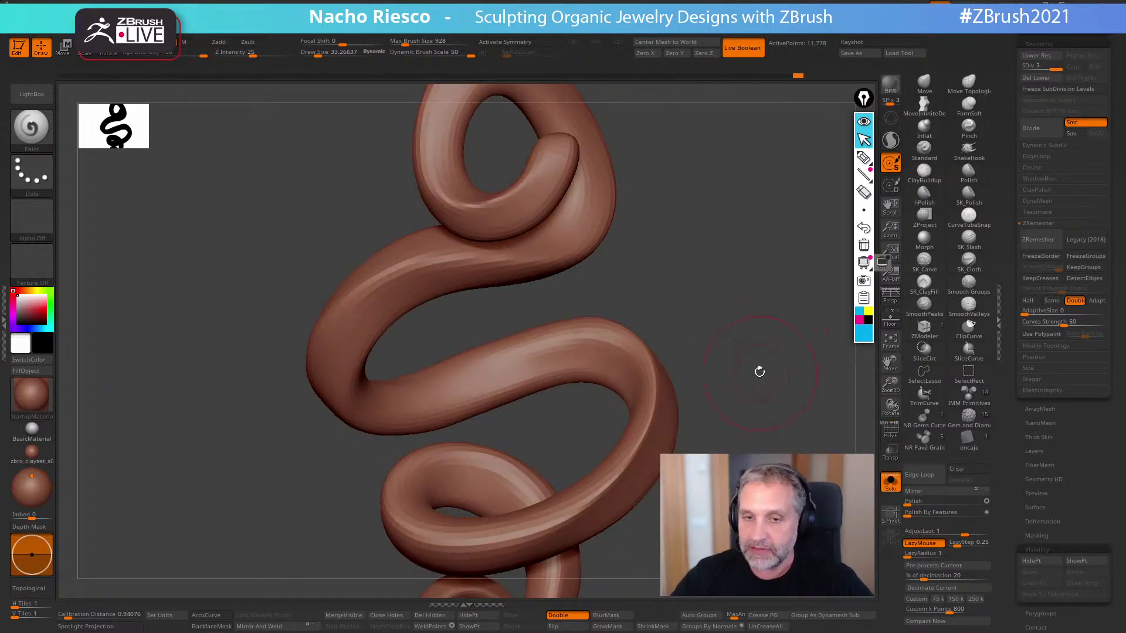
left_click(969, 131)
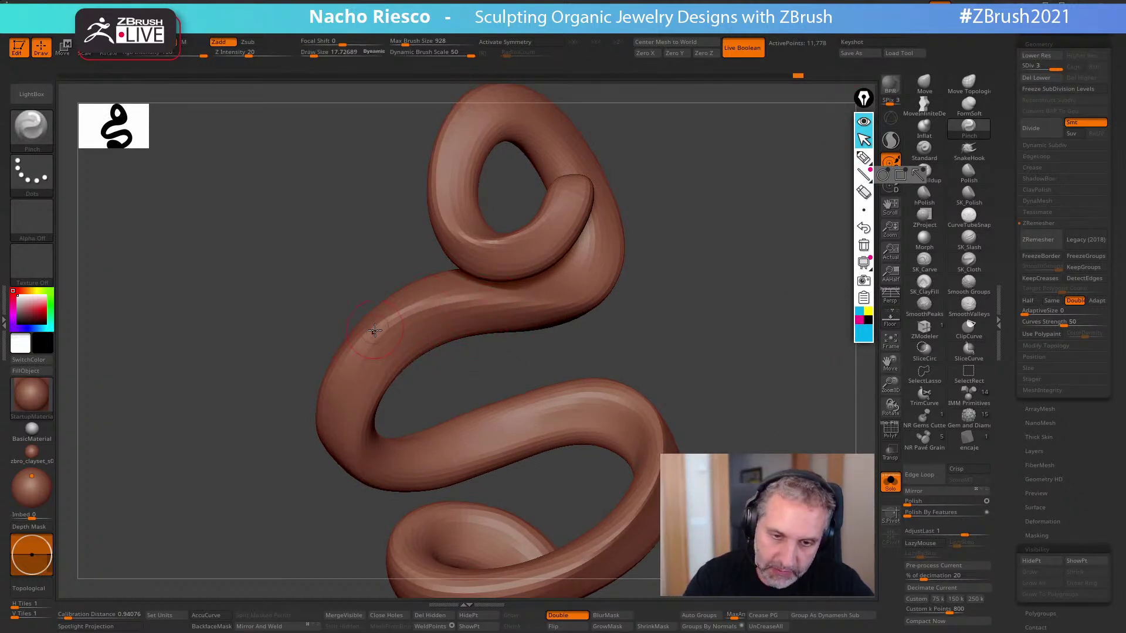
mouse_move(652, 306)
left_mouse_down()
mouse_move(490, 301)
mouse_move(610, 302)
mouse_move(643, 245)
left_mouse_up()
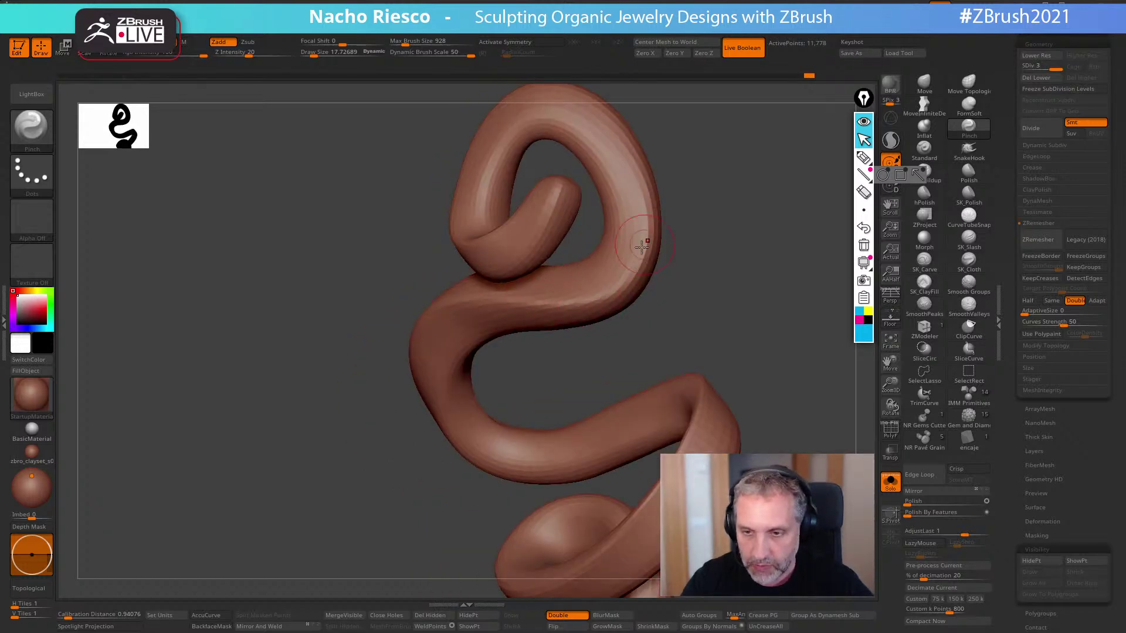
left_click_drag(609, 292, 648, 223)
left_click_drag(680, 188, 446, 340)
left_click_drag(577, 383, 498, 388)
left_click_drag(803, 370, 710, 335, "alt")
- Remesh the pinched snake body with ZRemesher at double polygon count and show the whole pendant without wireframe
left_click(890, 432)
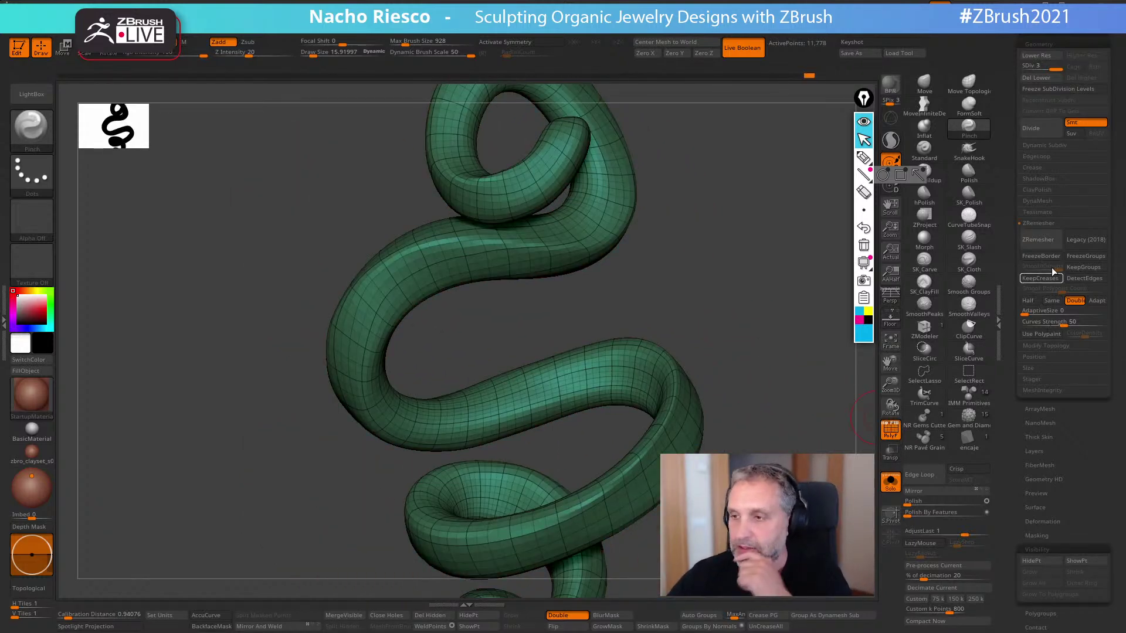
left_click(1035, 237)
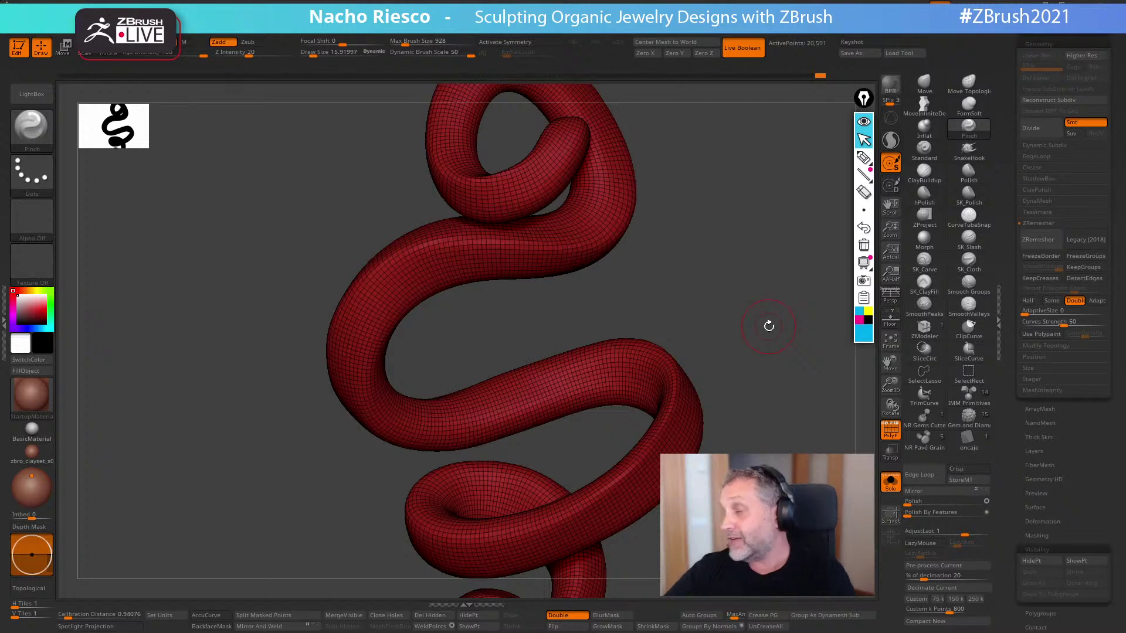
left_click(891, 479)
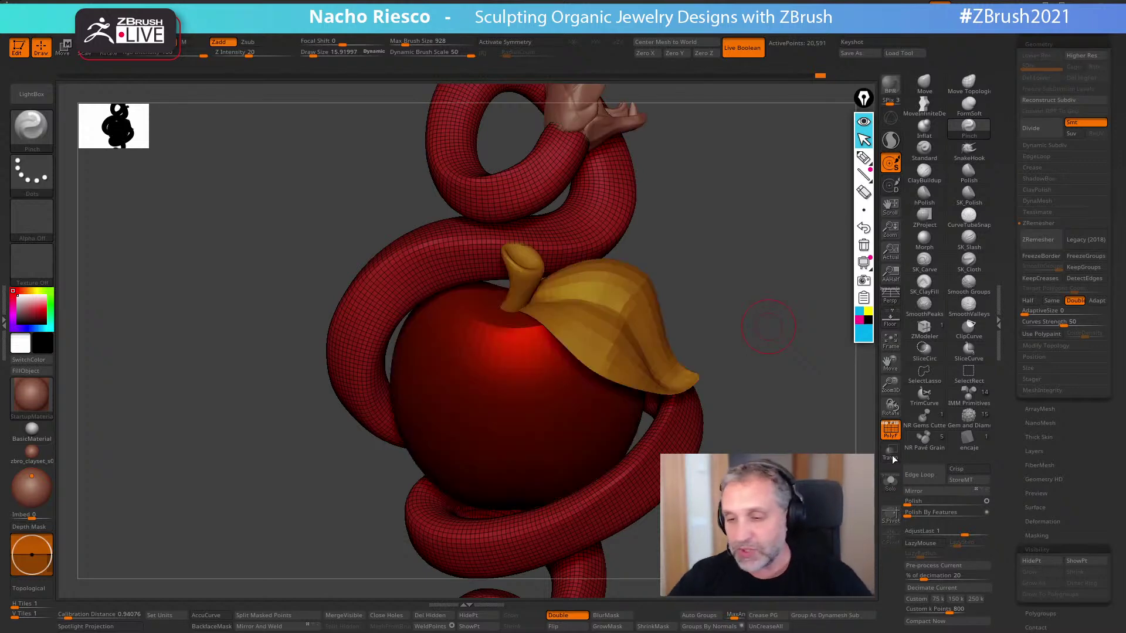
left_click(890, 431)
key("f")
mouse_move(757, 392)
left_mouse_down()
mouse_move(712, 454)
mouse_move(693, 445)
mouse_move(704, 440)
left_mouse_up()
- Enlarge the snake tattoo reference photo in Spotlight and frame the pendant beside it for comparison
left_click_drag(1011, 214, 1013, 322)
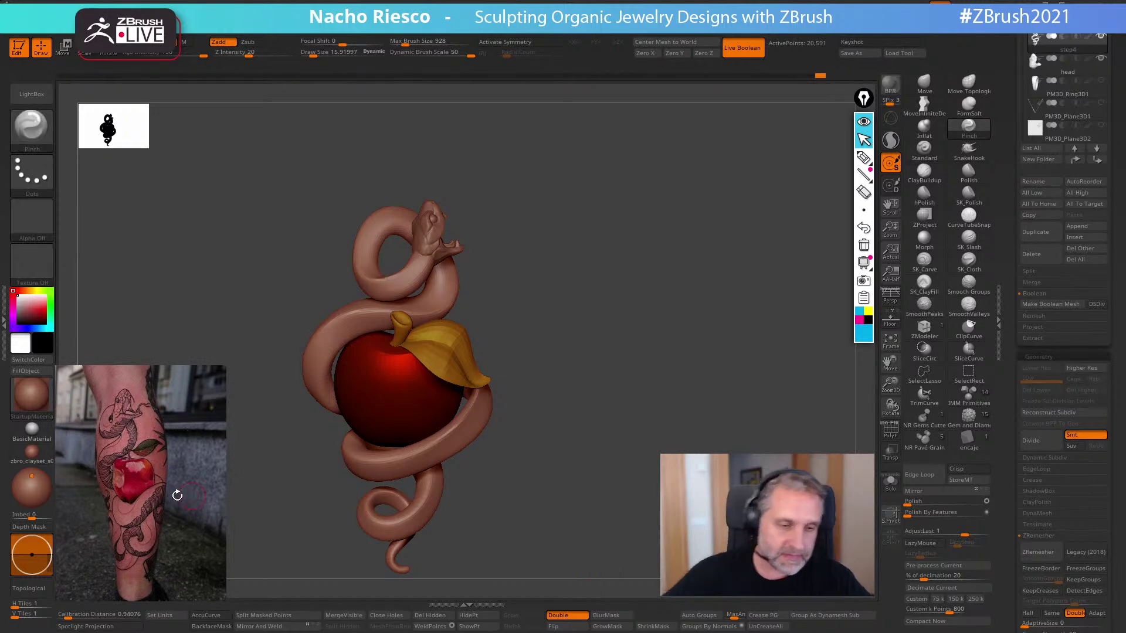
key("shift+z")
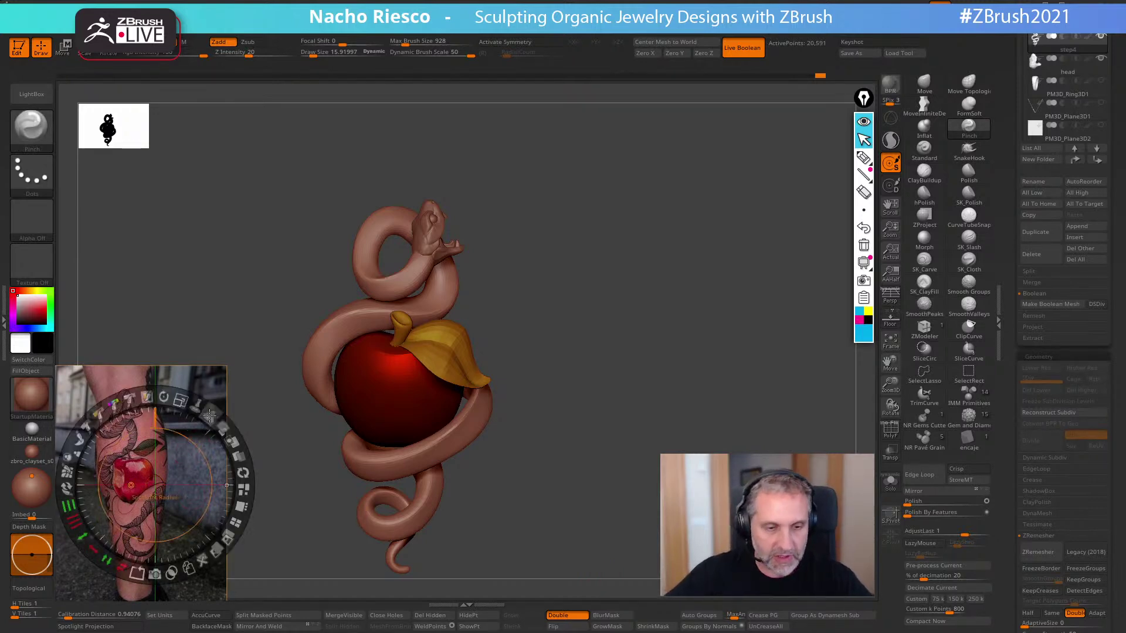
left_click_drag(181, 403, 203, 470)
left_click_drag(182, 401, 205, 475)
left_click_drag(184, 399, 192, 420)
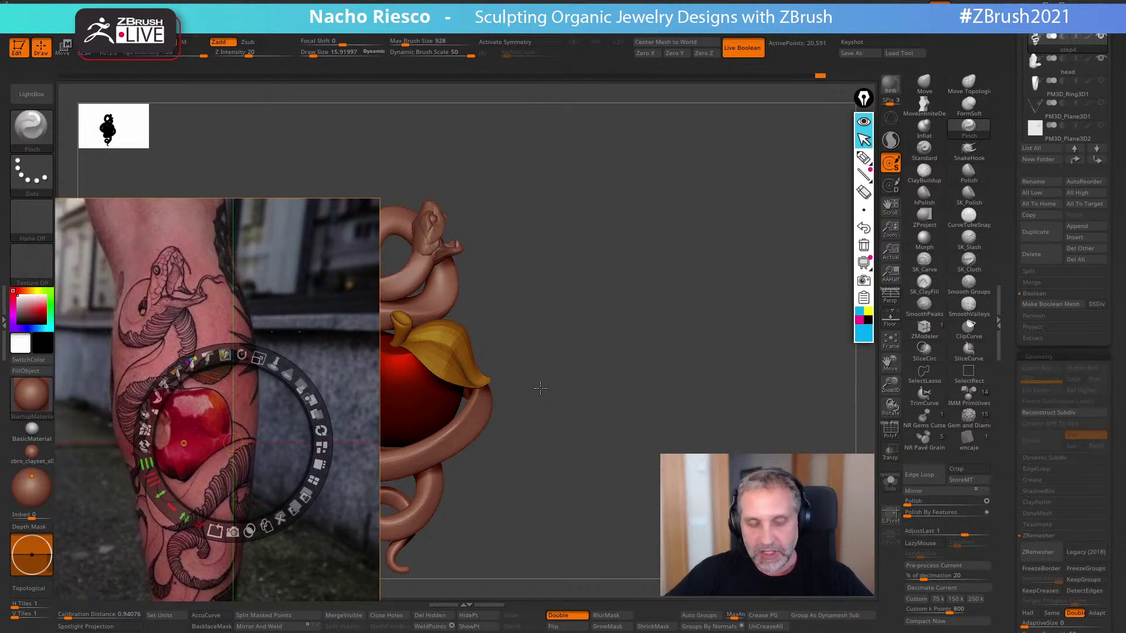
key("z")
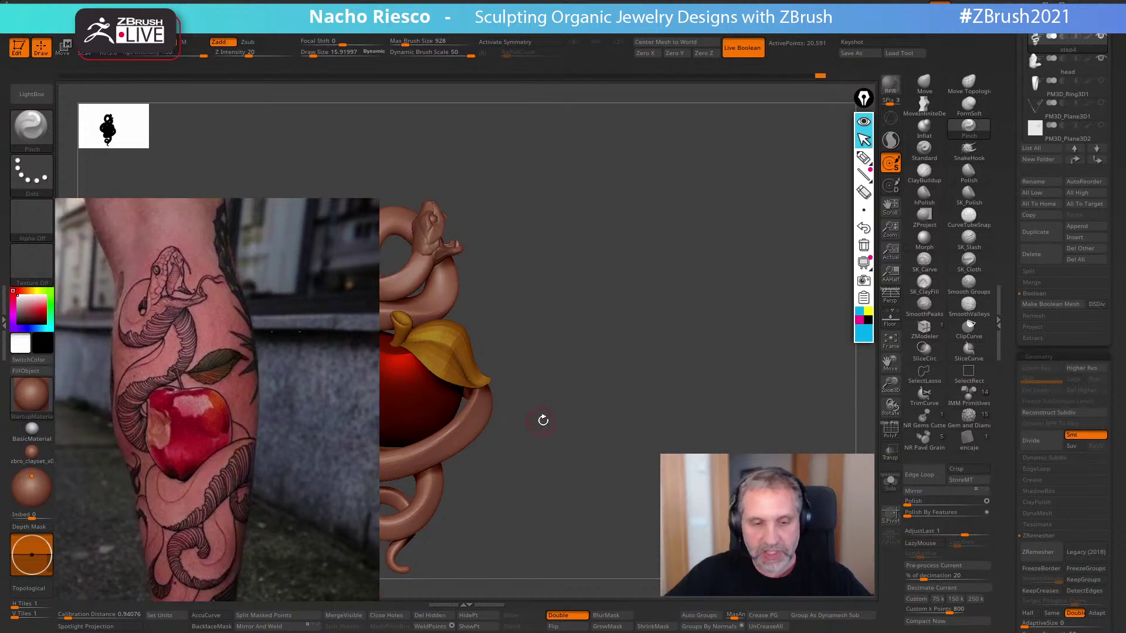
key("f")
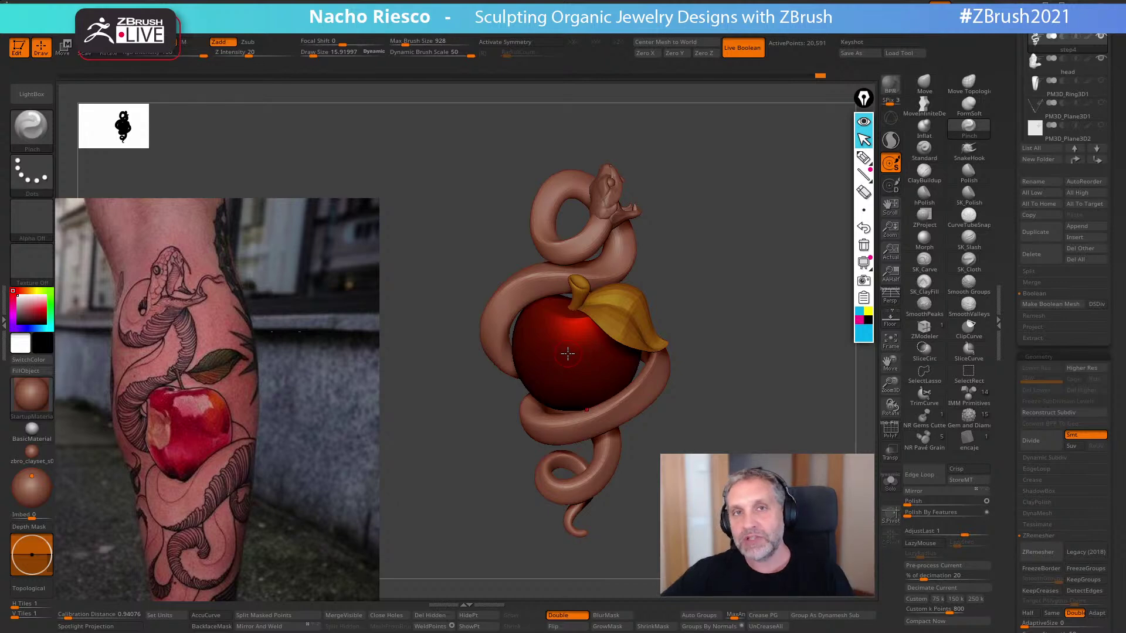
mouse_move(712, 266)
left_mouse_down()
mouse_move(744, 266)
mouse_move(716, 262)
left_mouse_up()
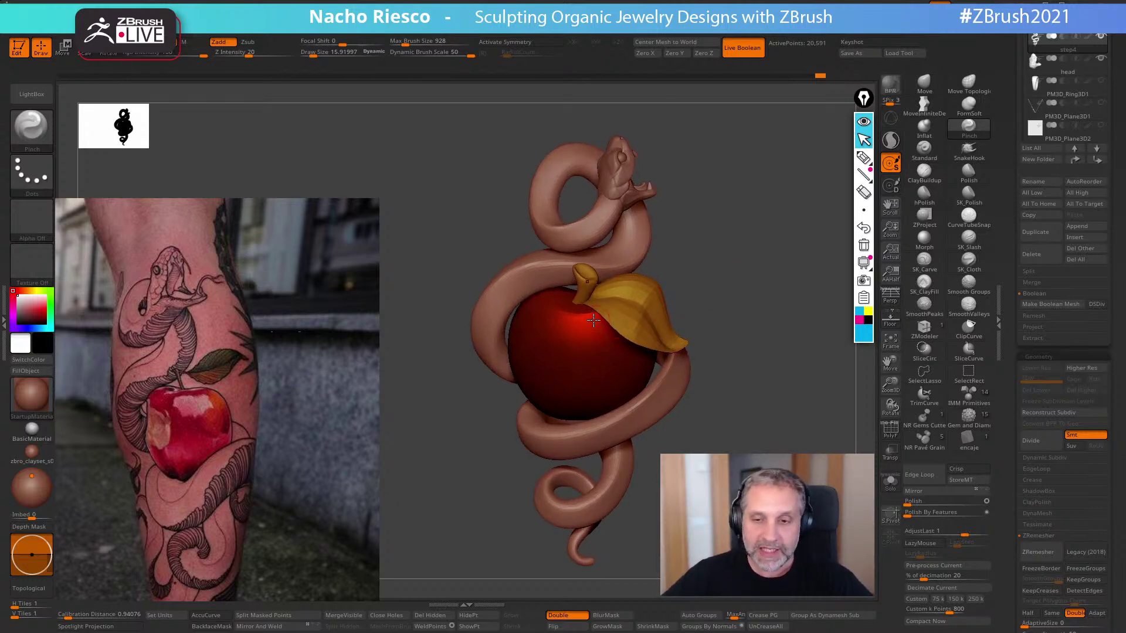
left_click_drag(728, 201, 730, 280, "alt")
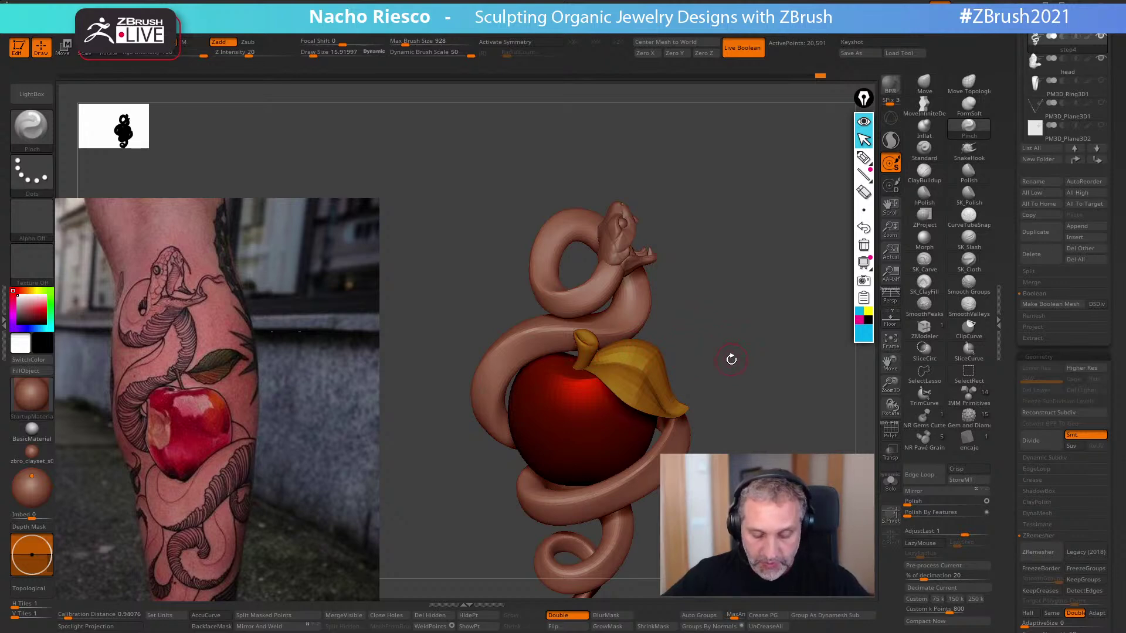
- Switch to the Sphere3D primitive and convert it to a PolyMesh3D
left_click_drag(1008, 201, 1007, 355)
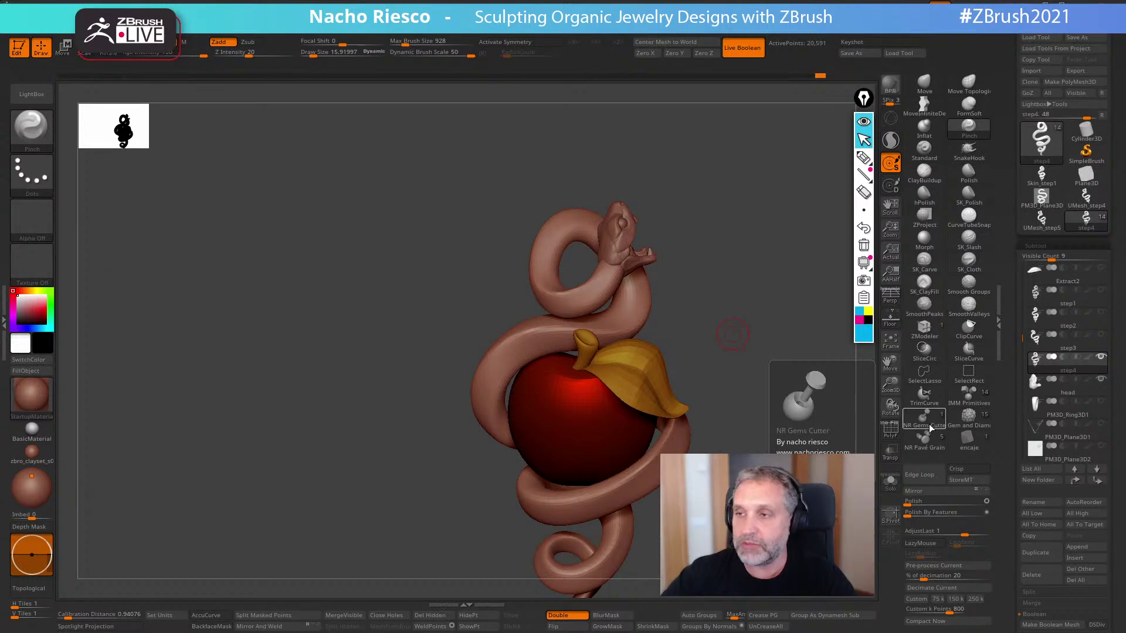
left_click(1044, 139)
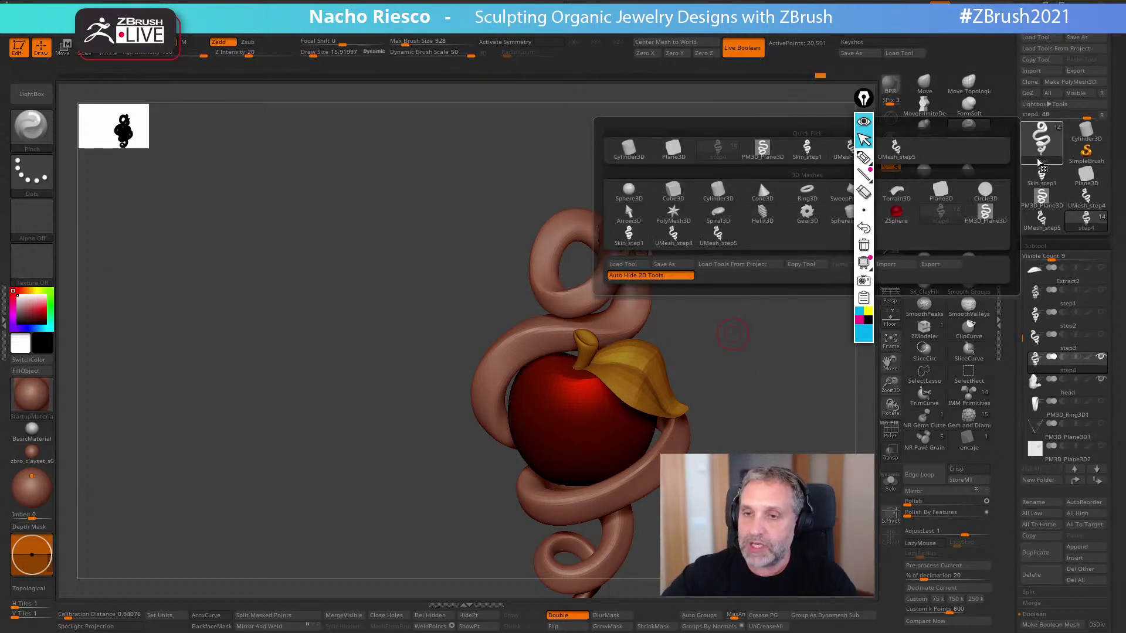
left_click(628, 188)
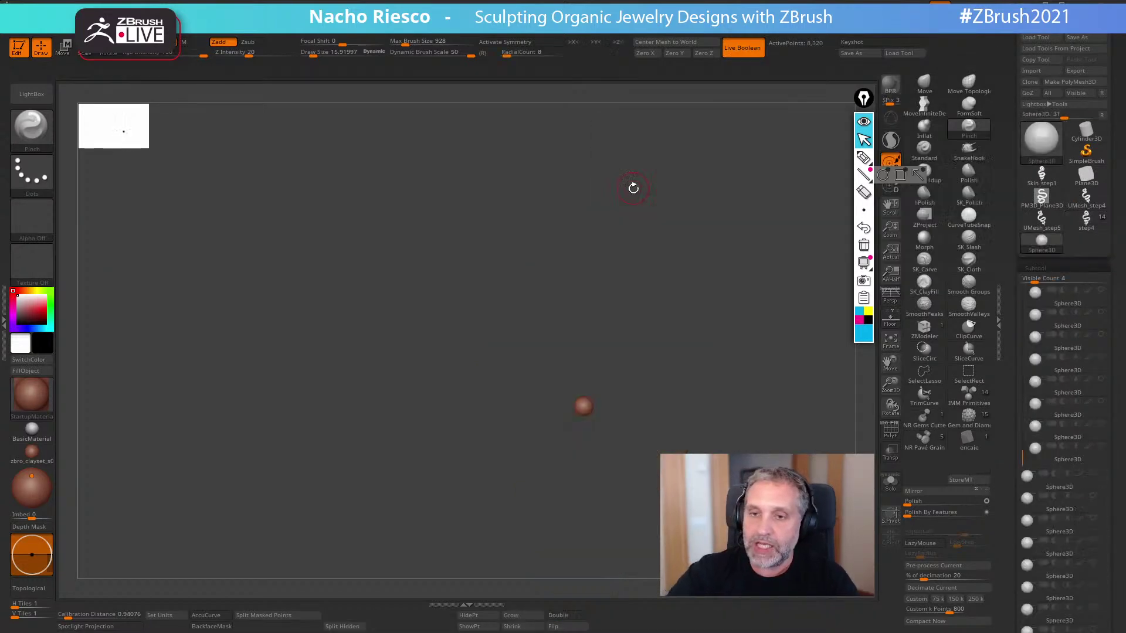
left_click(1067, 82)
left_click_drag(706, 437, 673, 439)
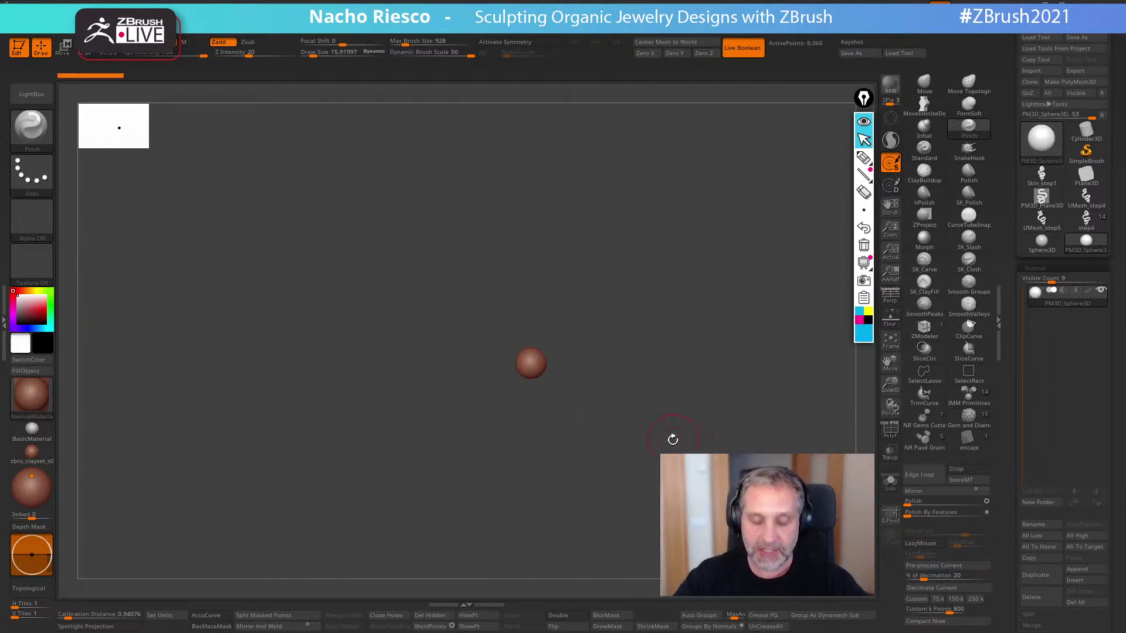
- Scale the sphere up uniformly with the gizmo to about 19 mm across
key("w")
key("y")
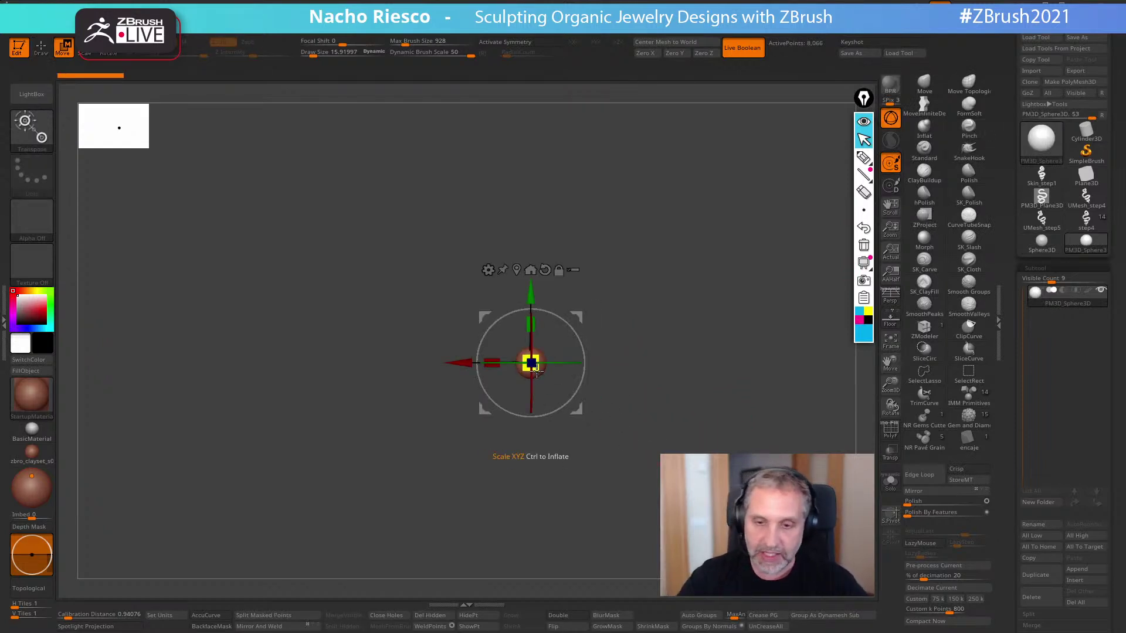
left_click_drag(534, 365, 509, 469)
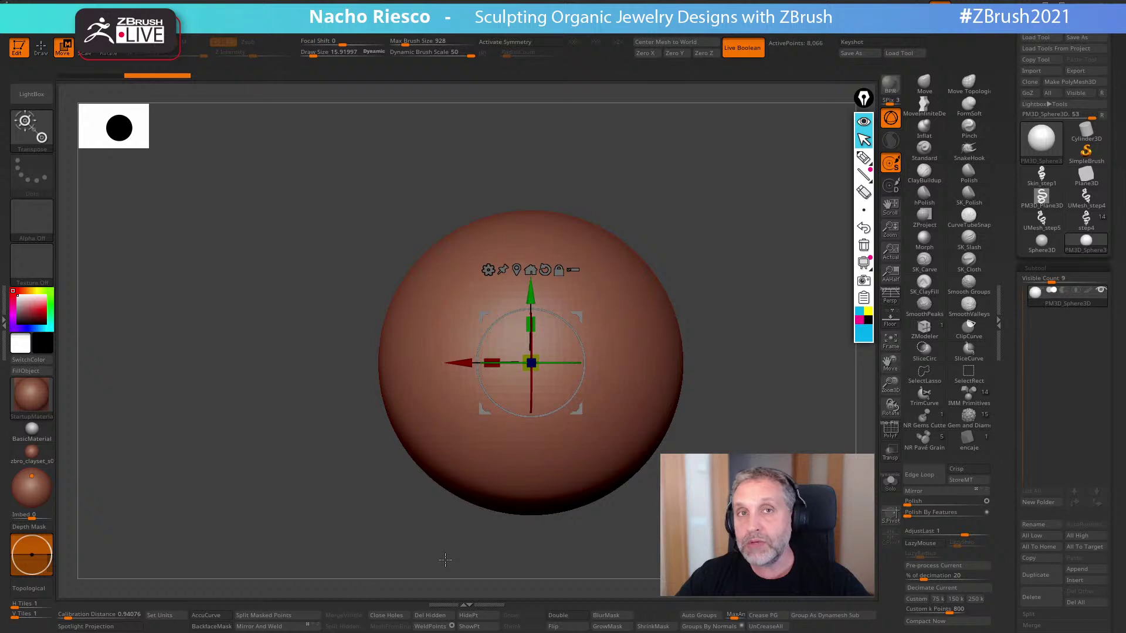
- Get the Kitco metal prices for the sphere and return to the step4 pendant tool
left_click(5, 327)
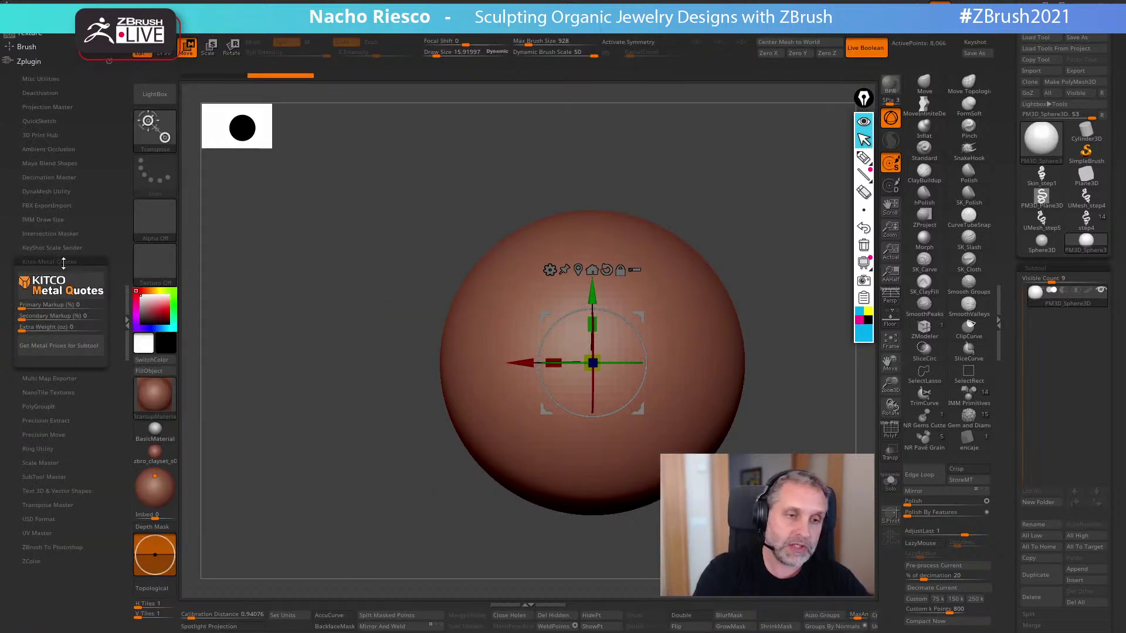
left_click(77, 347)
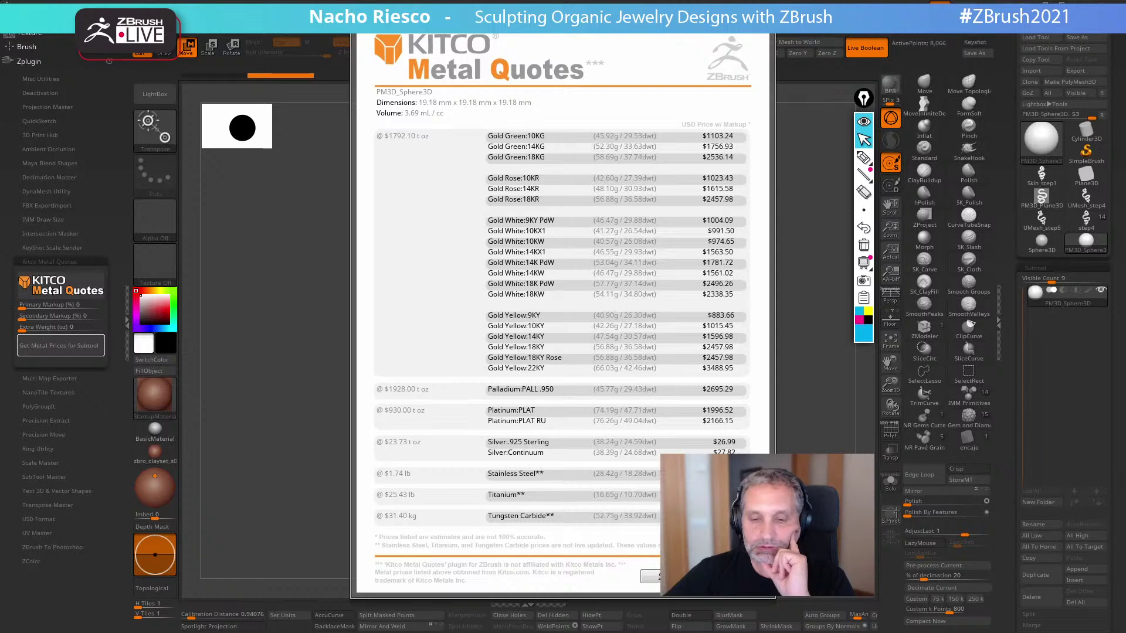
left_click(668, 576)
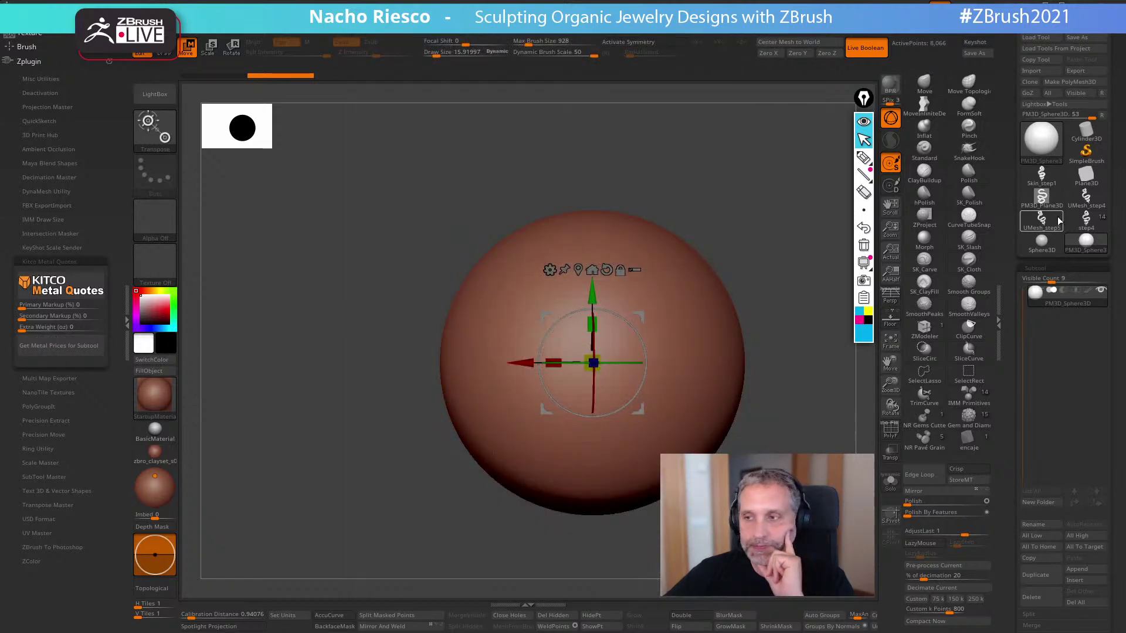
left_click(1086, 220)
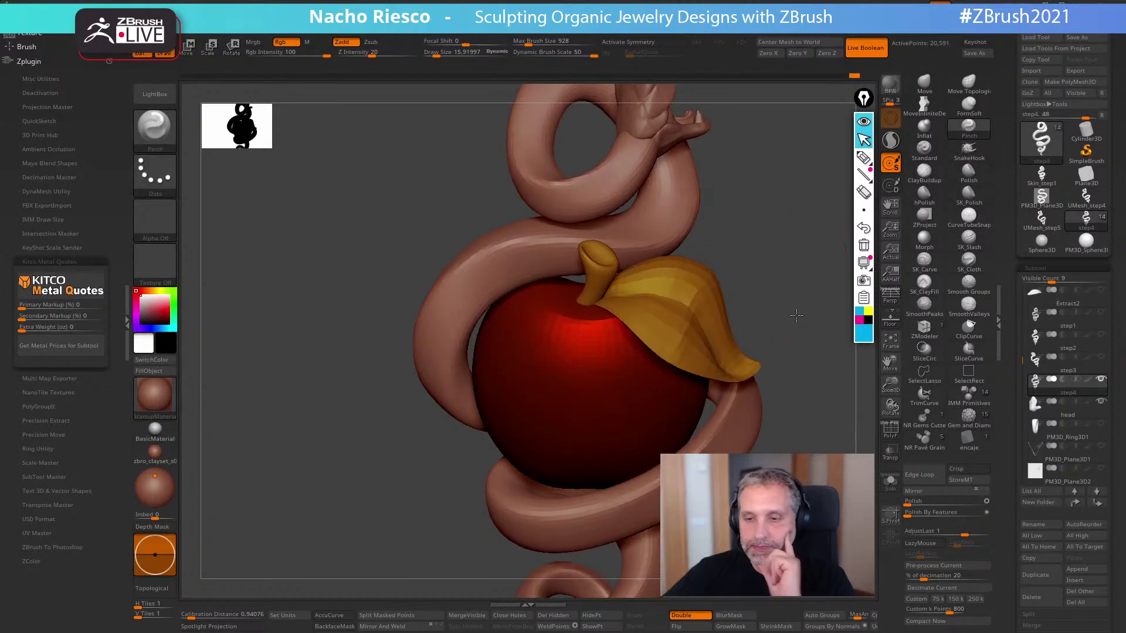
- Check the snake's wireframe briefly and reframe the view around the whole pendant
left_click_drag(795, 317, 796, 310)
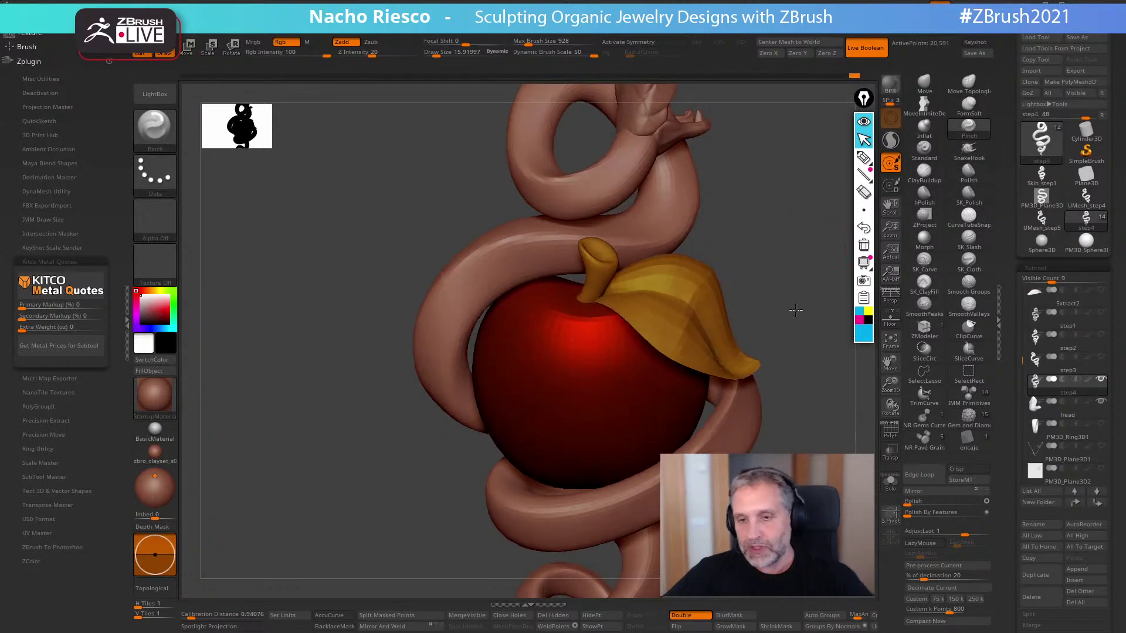
left_click(890, 434)
key("f")
left_click(890, 433)
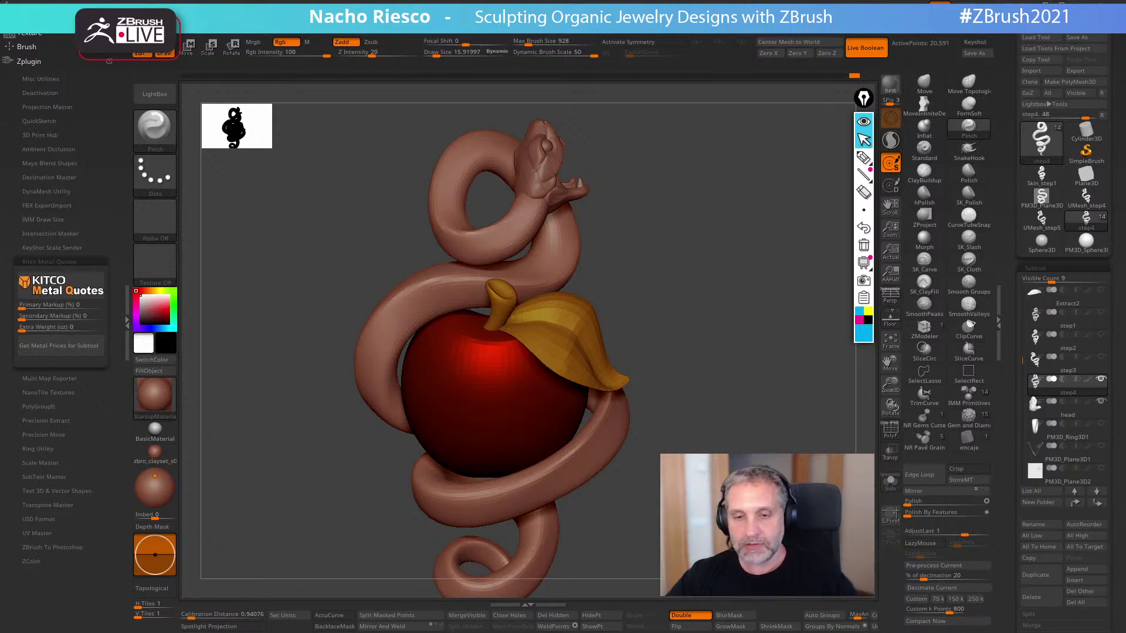
left_click_drag(722, 328, 766, 298, "alt")
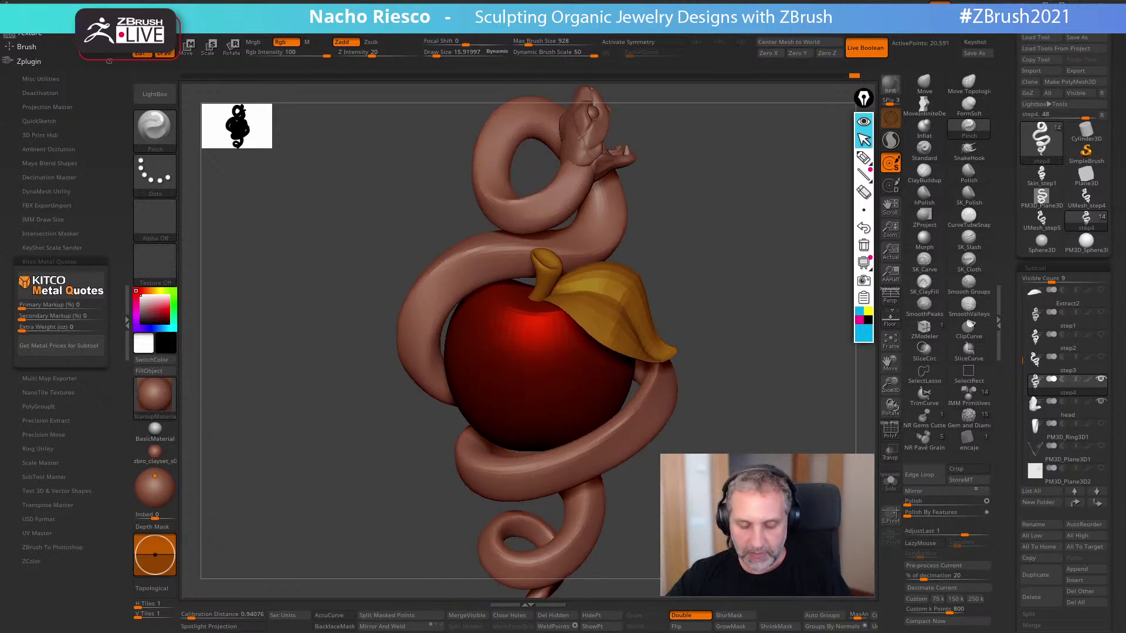
- Tilt the apple, stem and leaf slightly clockwise together with the gizmo's Transpose All Selected mode, excluding the snake
key("w")
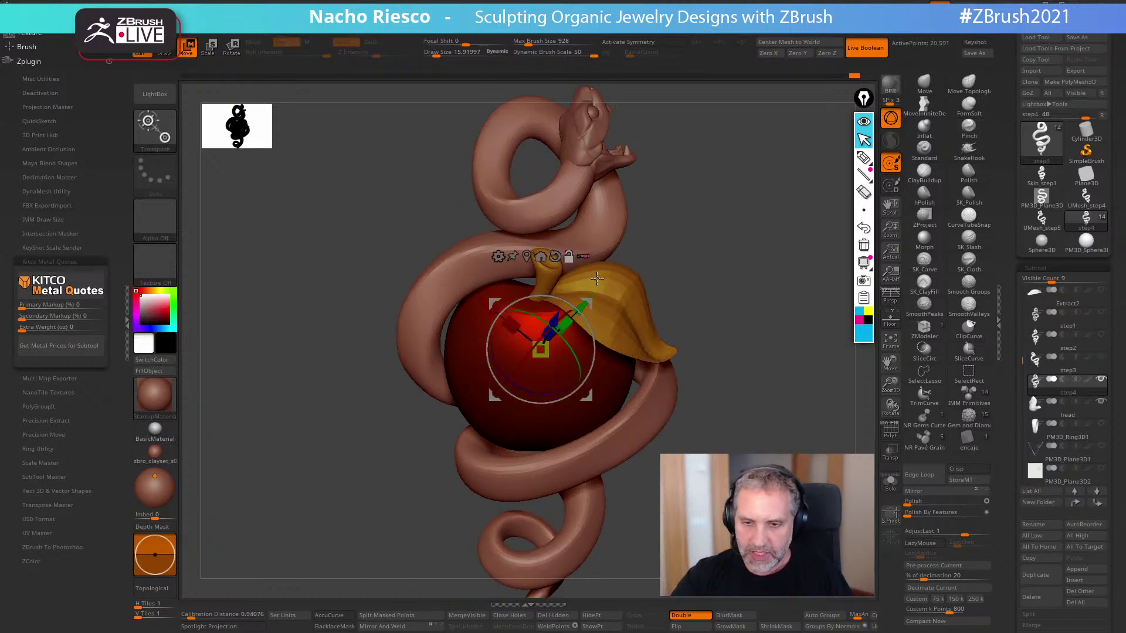
left_click(555, 256)
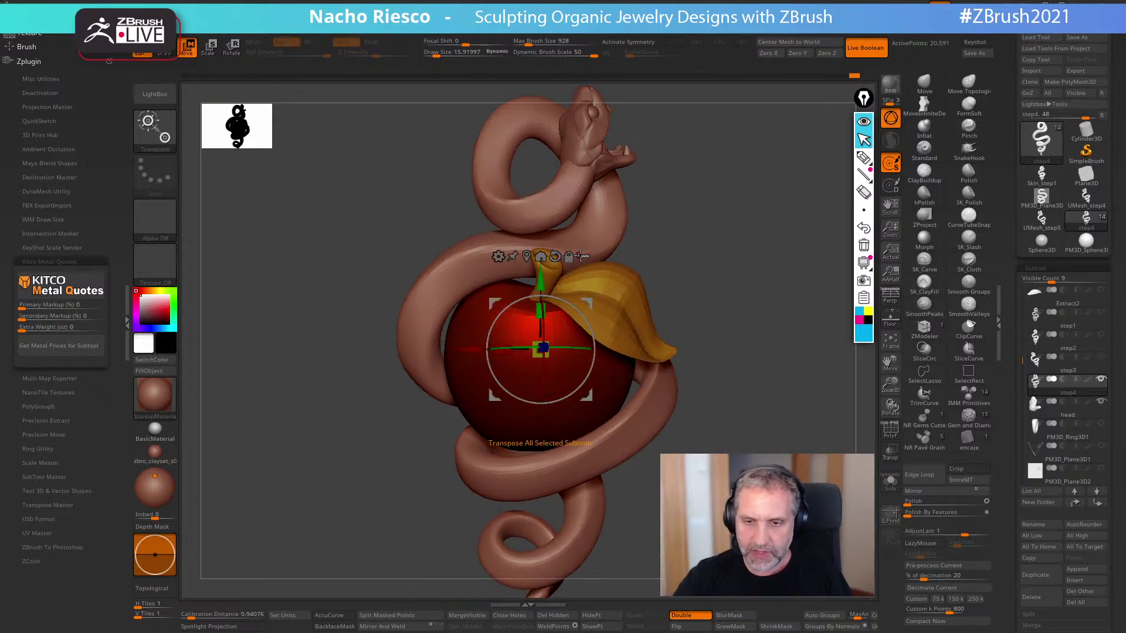
left_click(581, 256)
left_click_drag(590, 329, 584, 405)
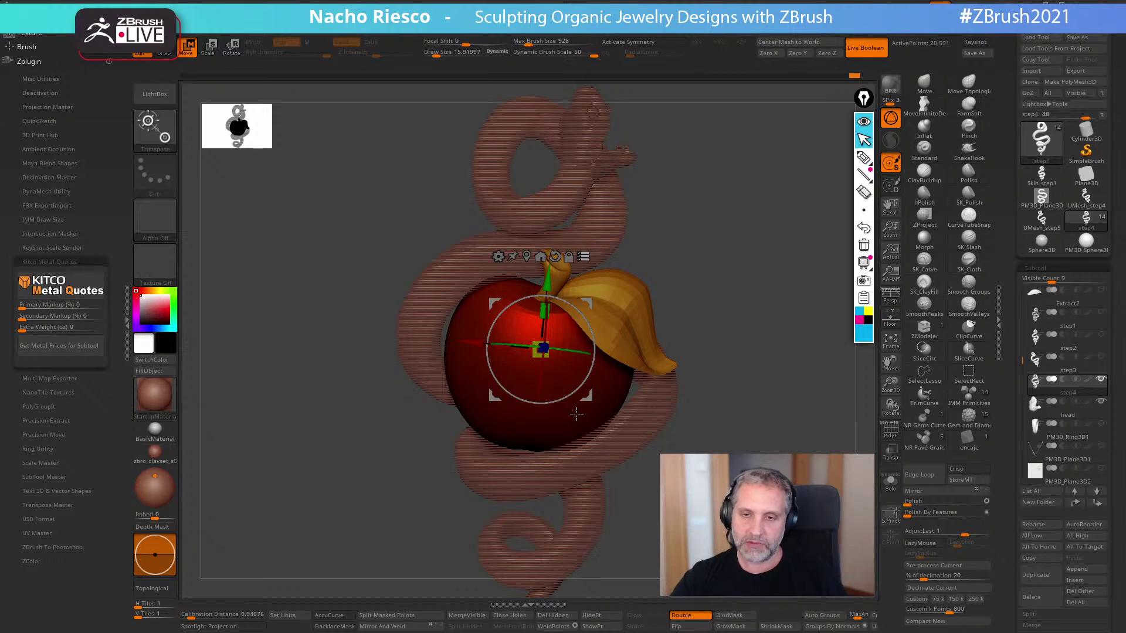
left_click(582, 257)
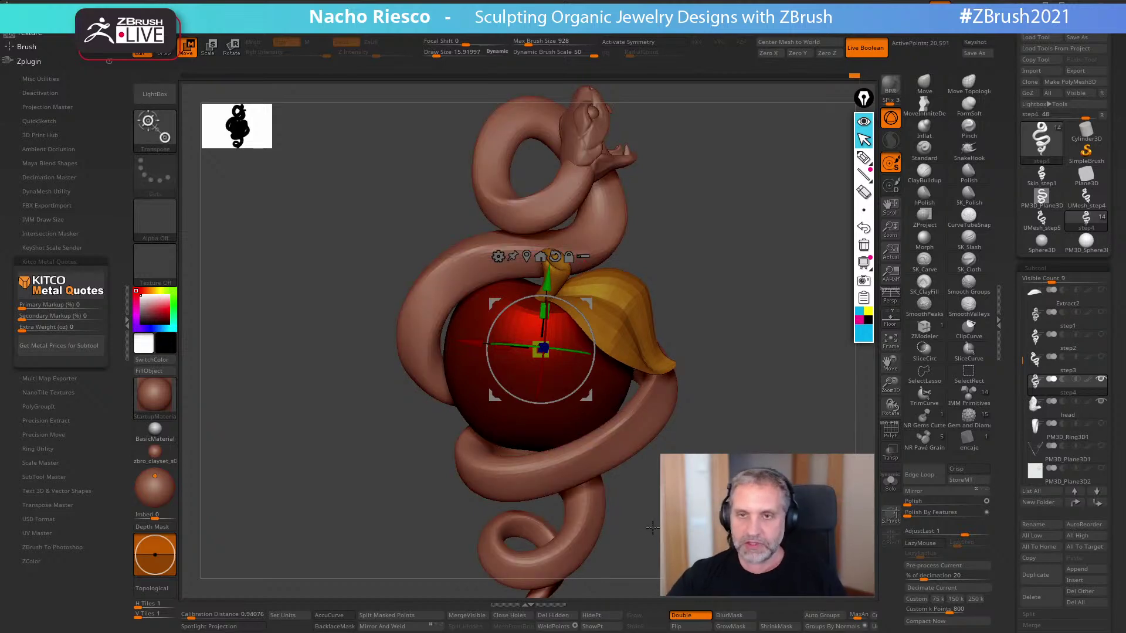
key("ctrl+z")
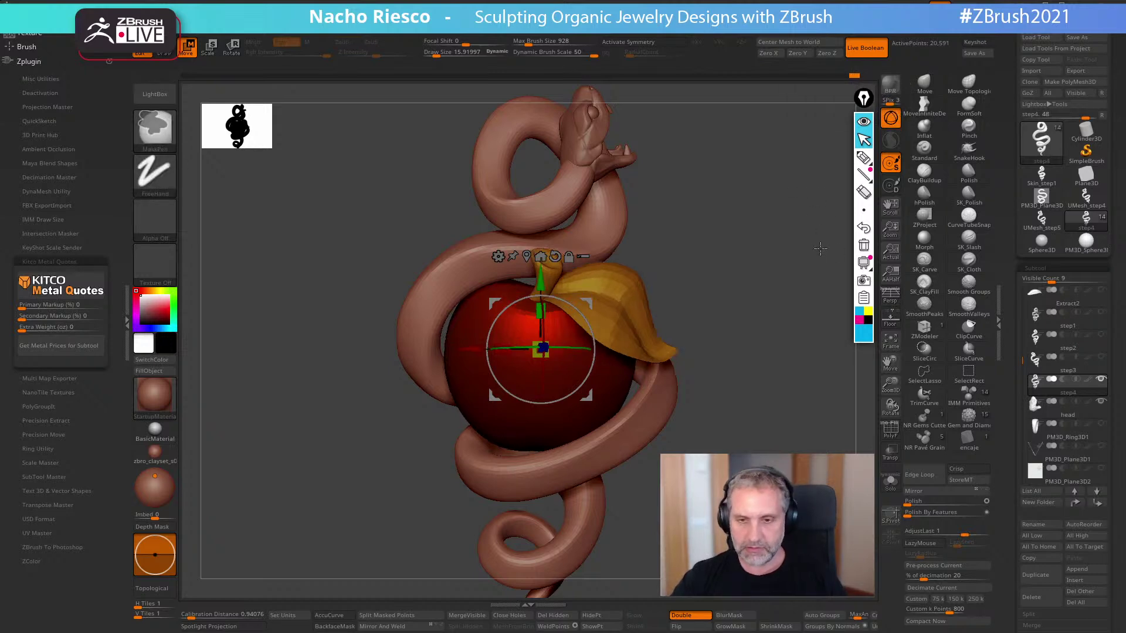
left_click(582, 256)
left_click_drag(571, 305, 560, 331)
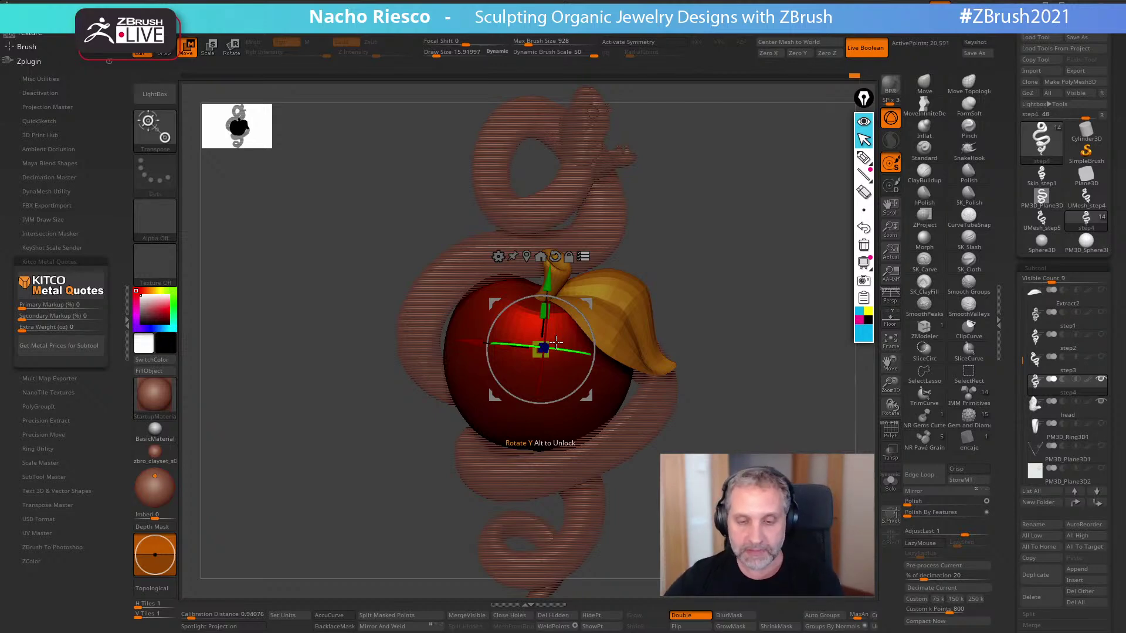
key("q")
left_click_drag(749, 428, 711, 384, "alt")
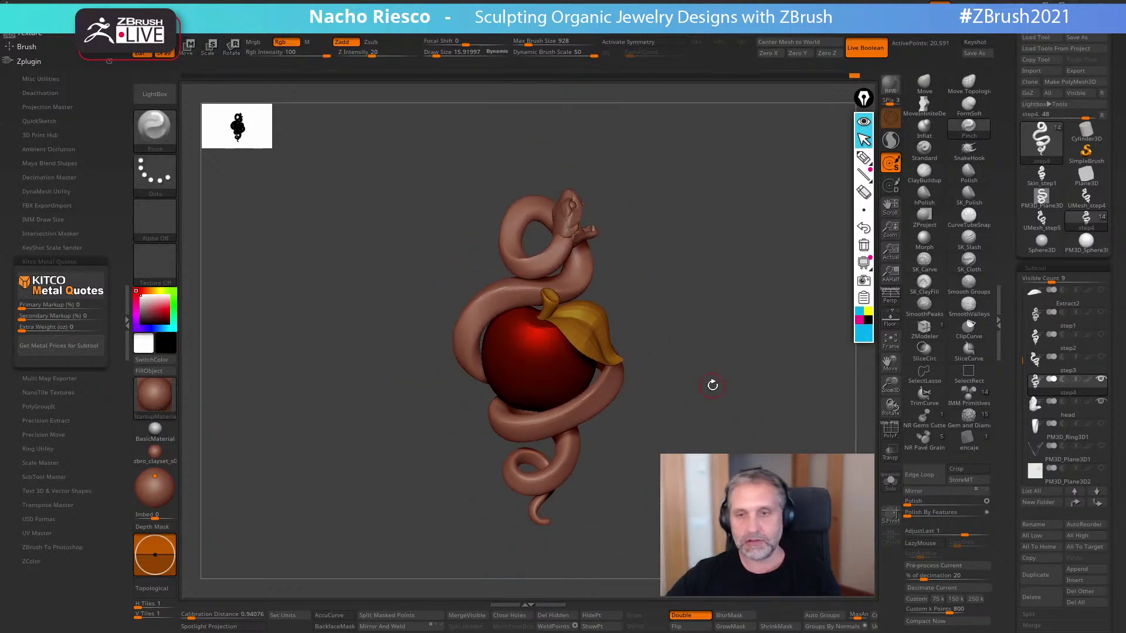
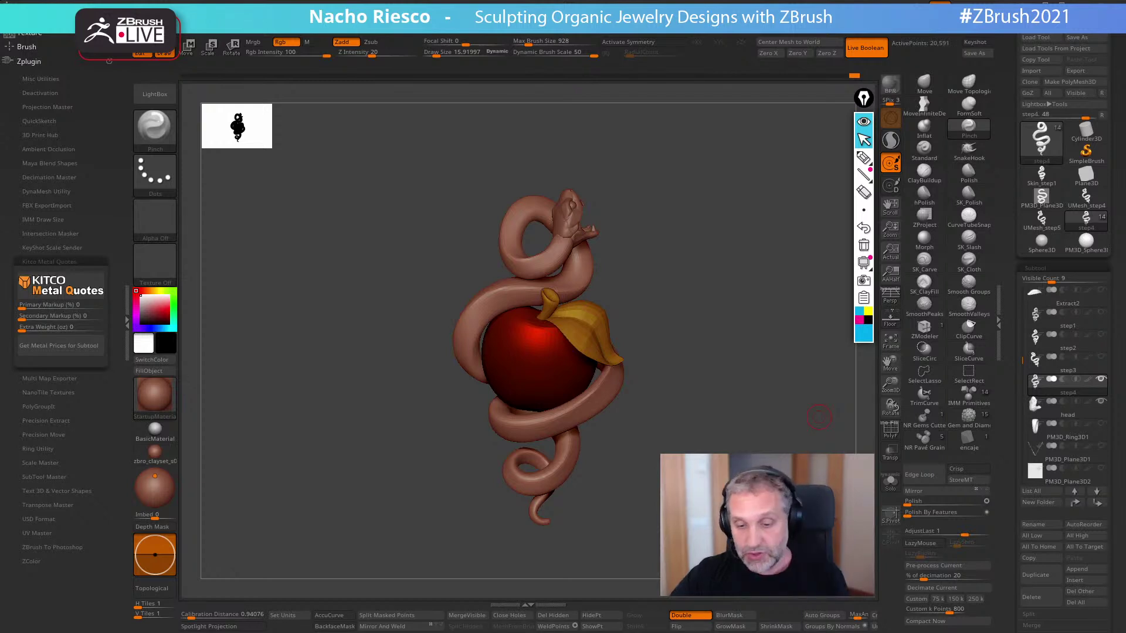
- Apply the gizmo's Remesh By Union to the step4 snake body and accept the result
left_click_drag(700, 426, 668, 446, "alt")
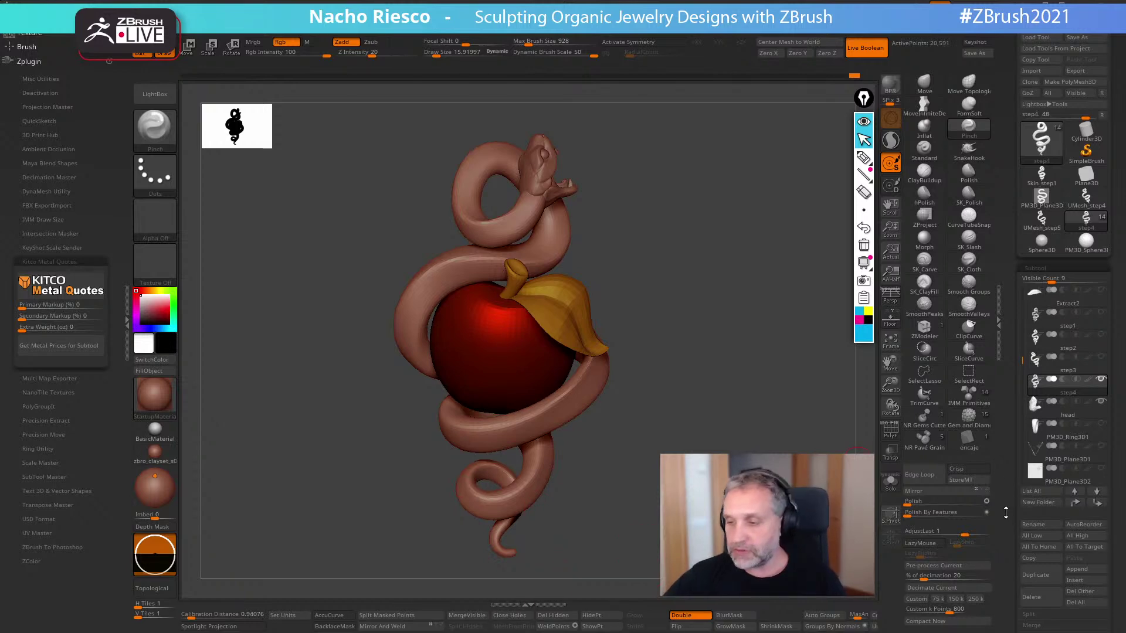
scroll(1007, 515, "down", 5)
scroll(1043, 419, "down", 4)
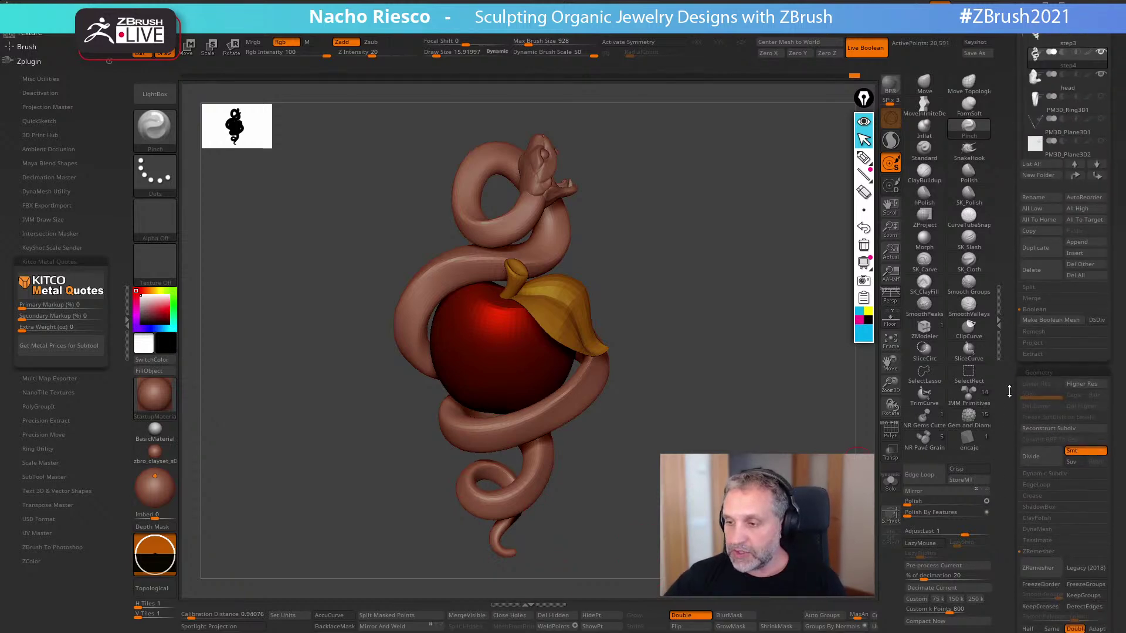
left_click(1046, 473)
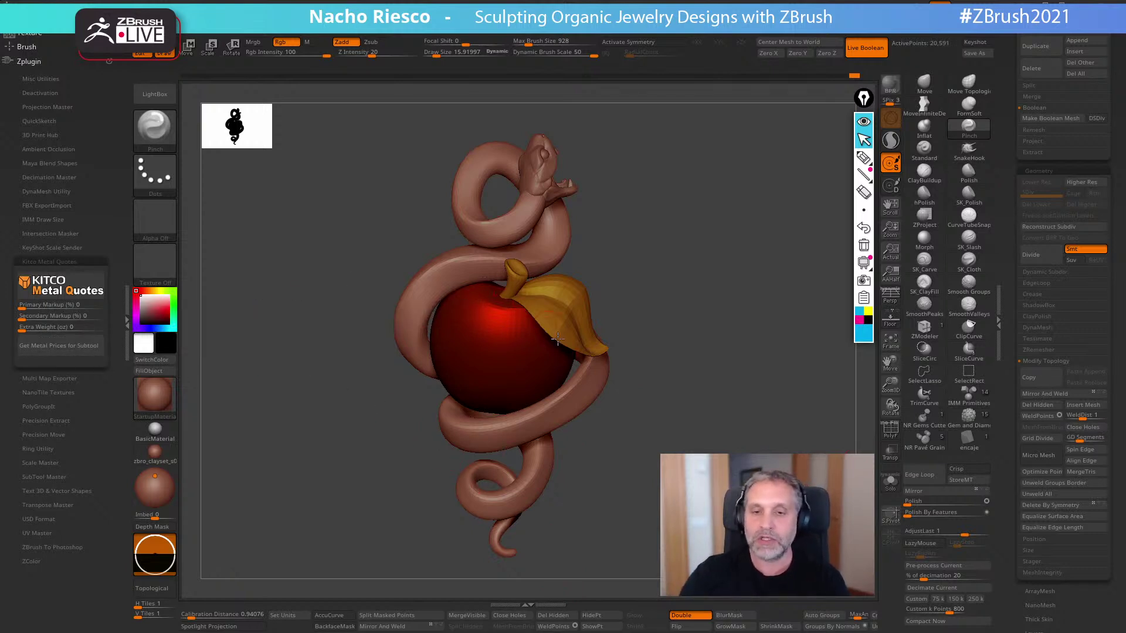
key("w")
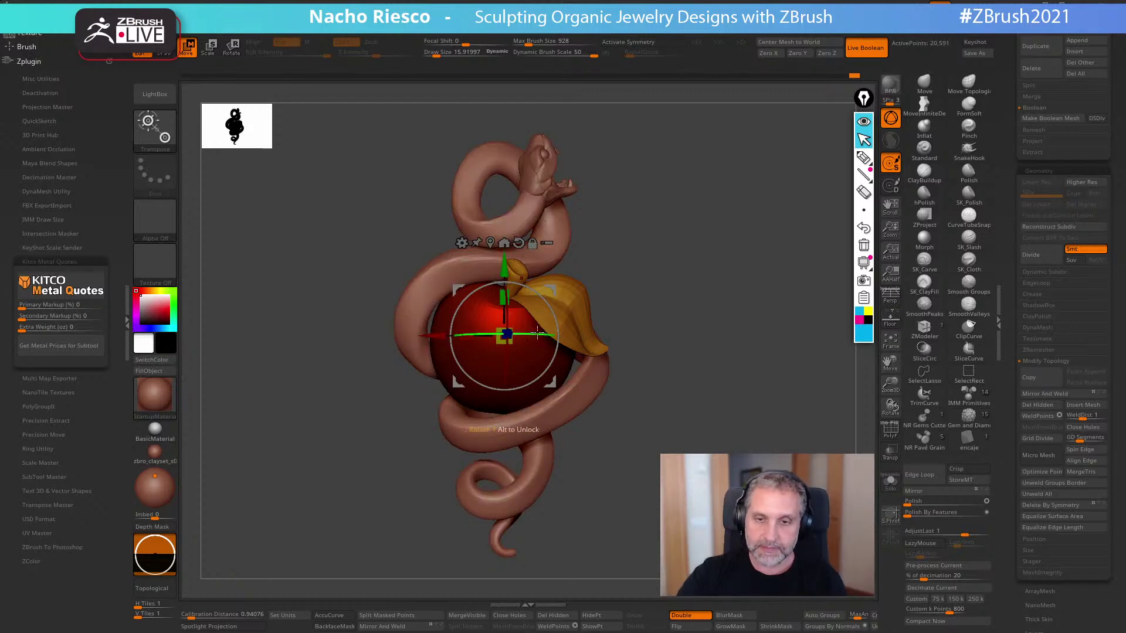
left_click(462, 244)
left_click(647, 306)
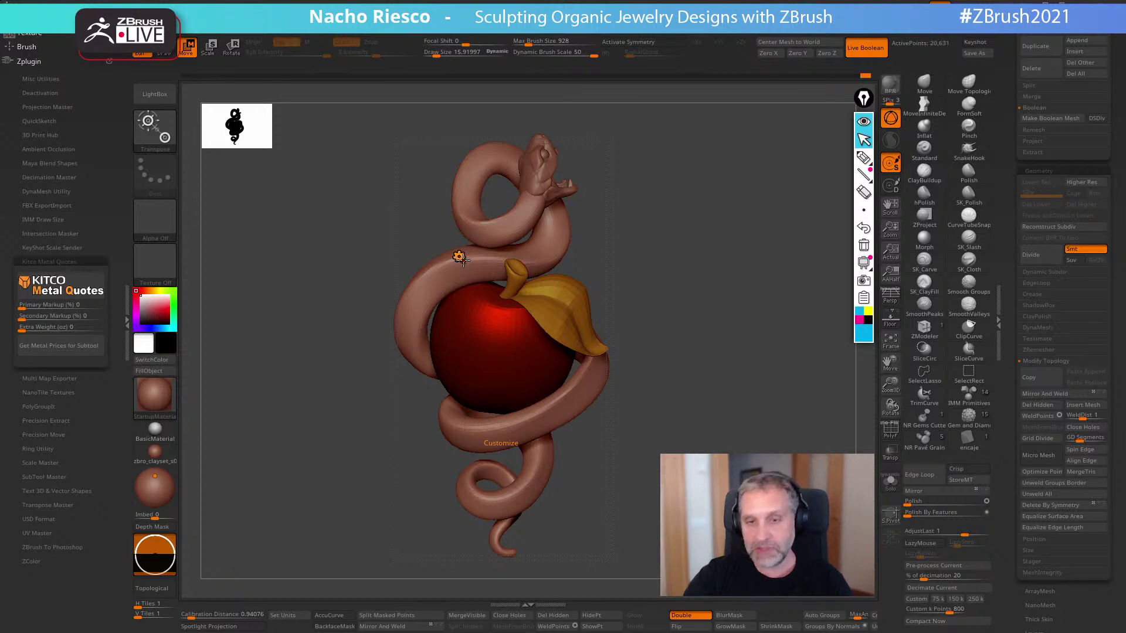
left_click(459, 257)
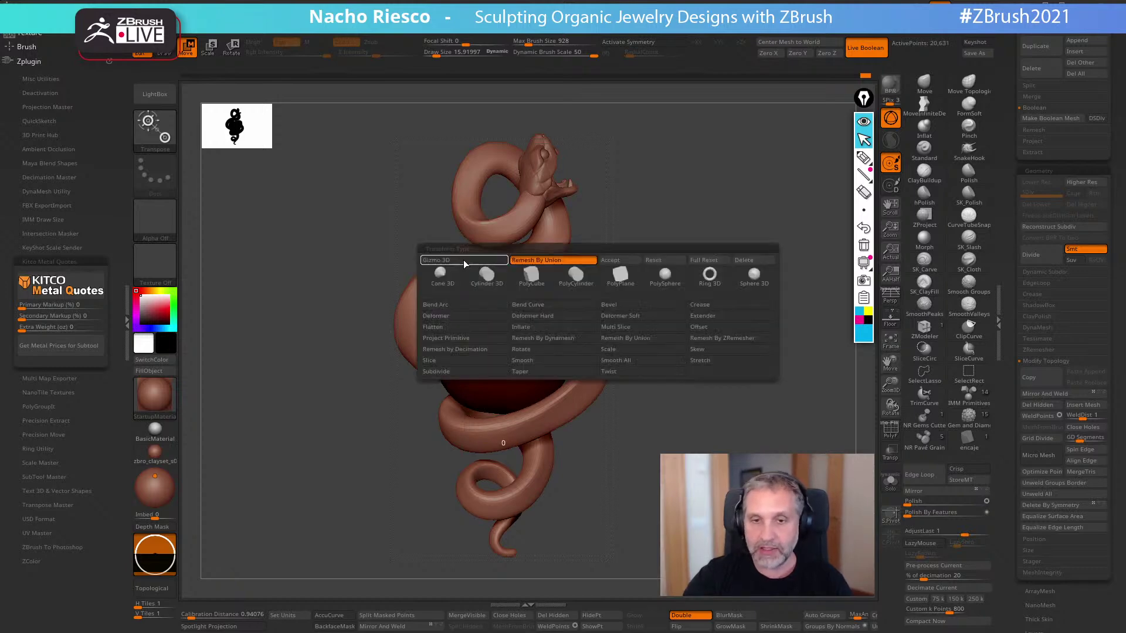
left_click(620, 261)
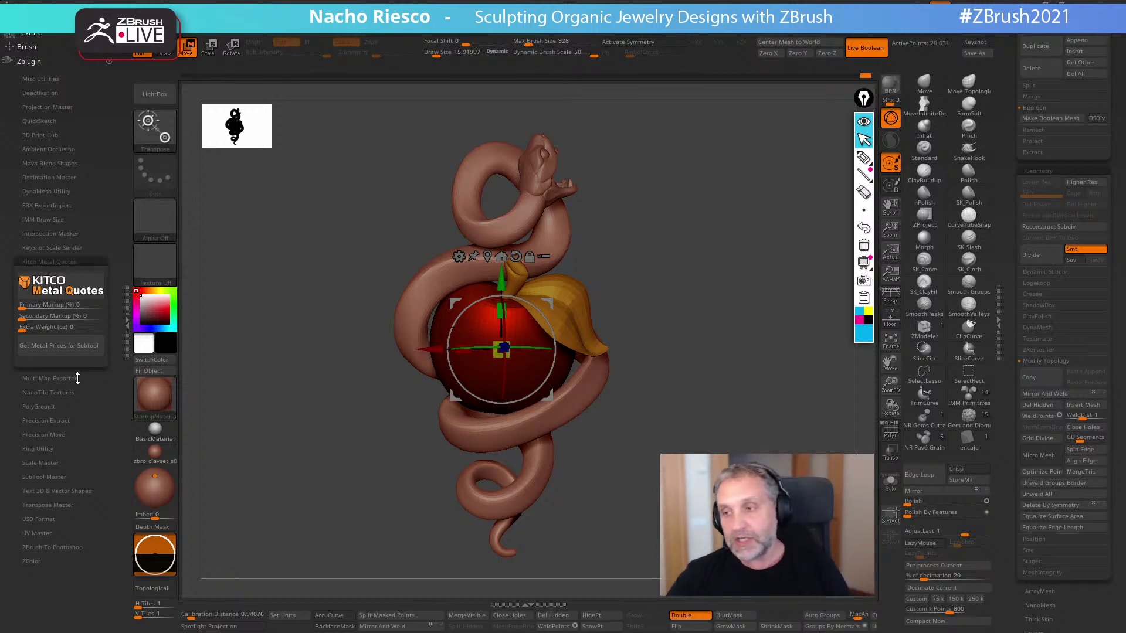
- Examine the subtool Split options, including Split To Parts, and return to the Pinch brush
scroll(989, 348, "down", 3)
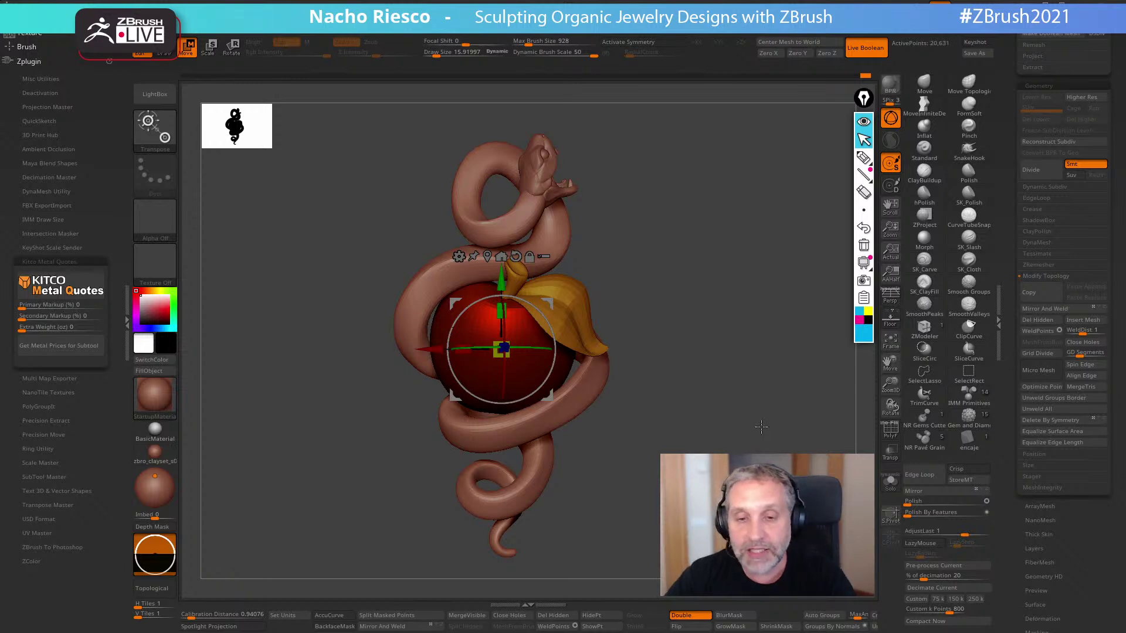
left_click_drag(1009, 234, 1009, 294)
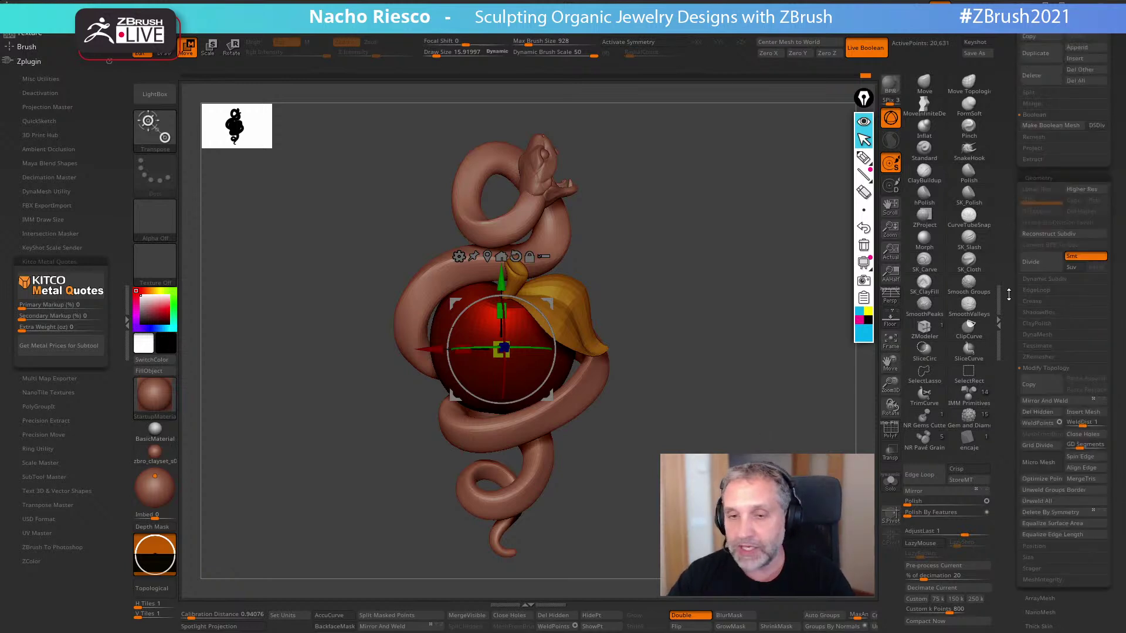
mouse_move(1007, 216)
left_mouse_down()
mouse_move(1014, 355)
mouse_move(1012, 227)
left_mouse_up()
left_click(1043, 305)
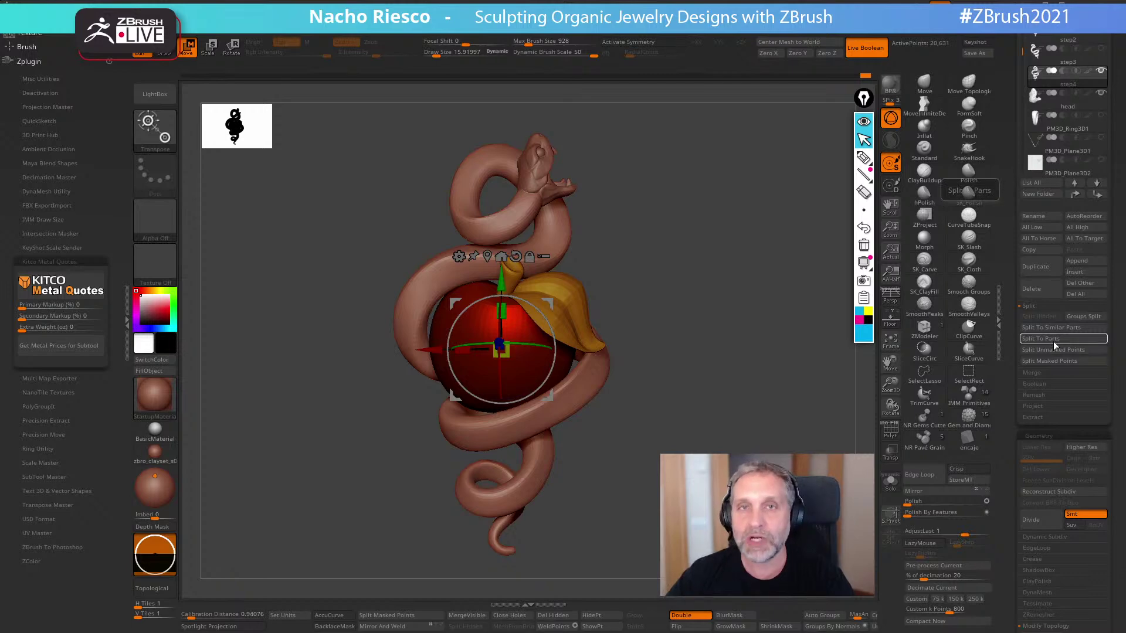
left_click_drag(727, 375, 735, 396)
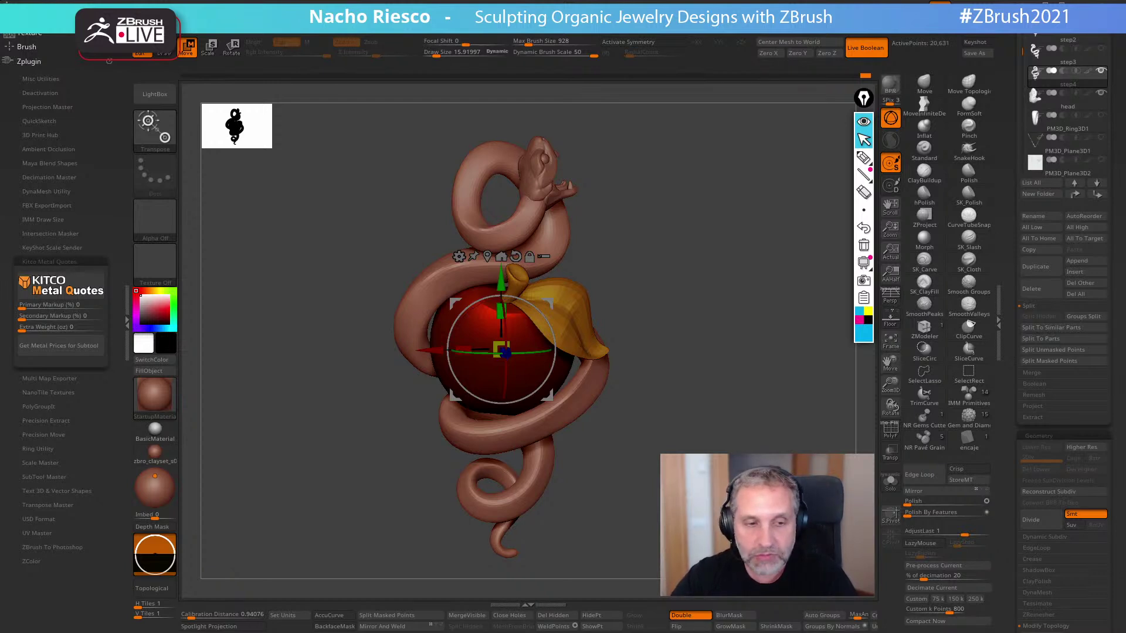
left_click(969, 126)
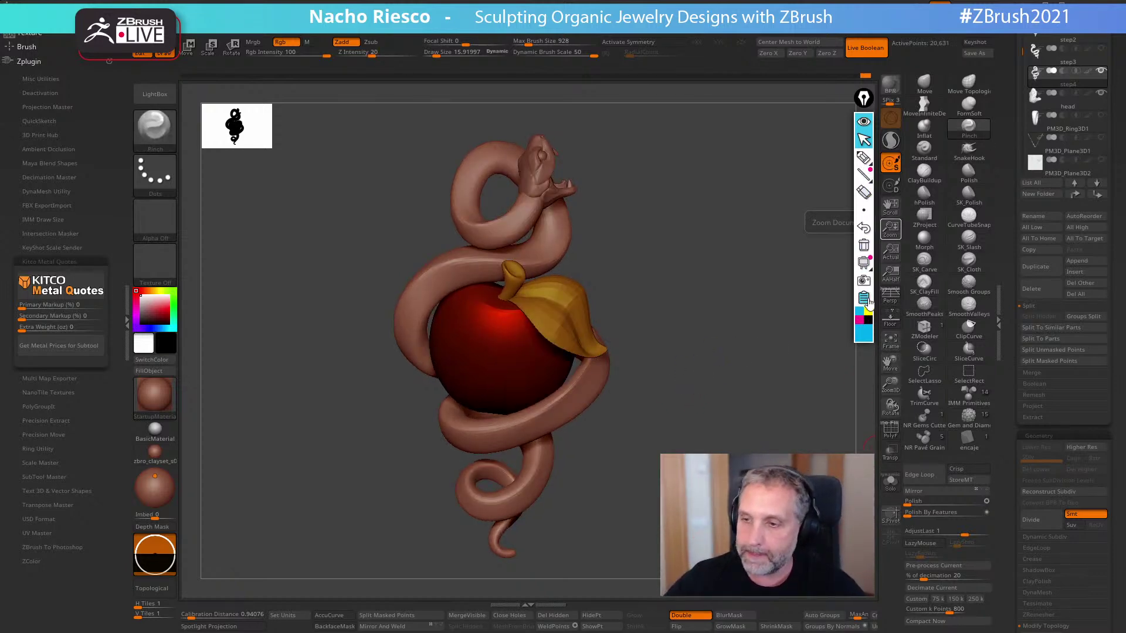
- Hide the annotation toolbar and the plugin tray to enlarge the canvas, and frame the pendant
left_click(865, 128)
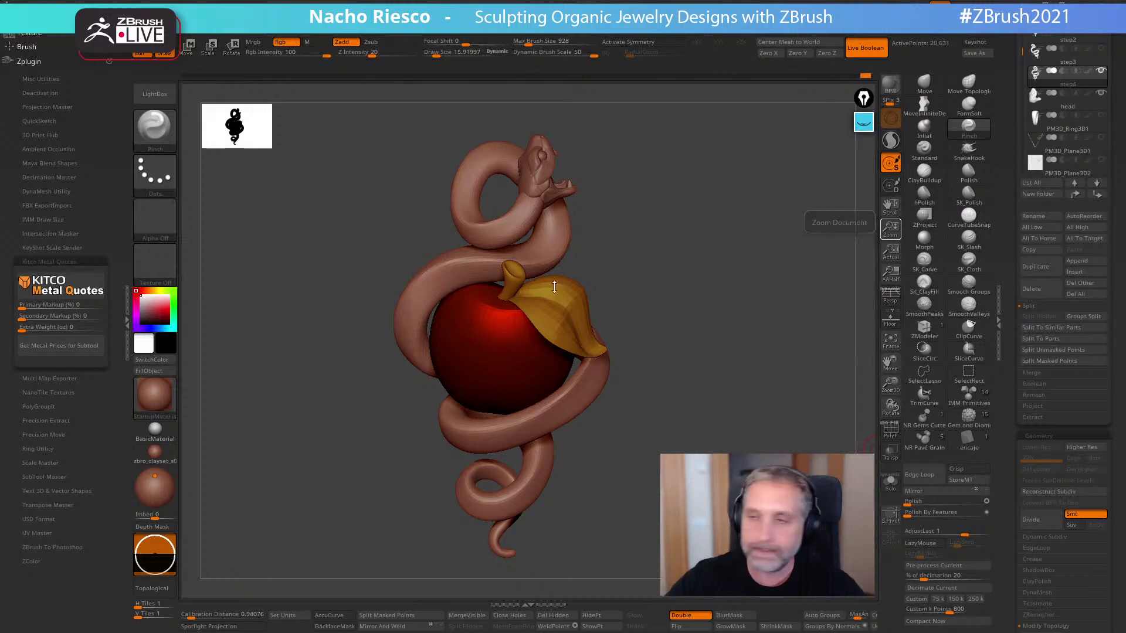
left_click(127, 320)
key("f")
left_click_drag(1002, 162, 1001, 212)
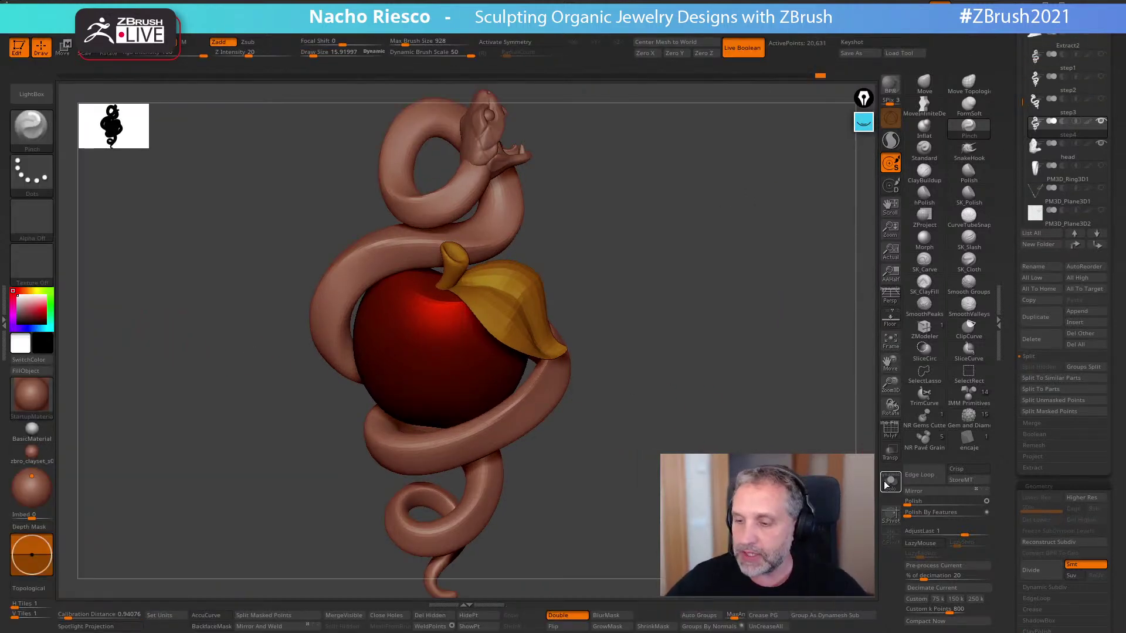
- Isolate the snake body with Solo and display its polyframe at the blunt head end
left_click(890, 481)
left_click_drag(774, 452, 648, 533, "alt")
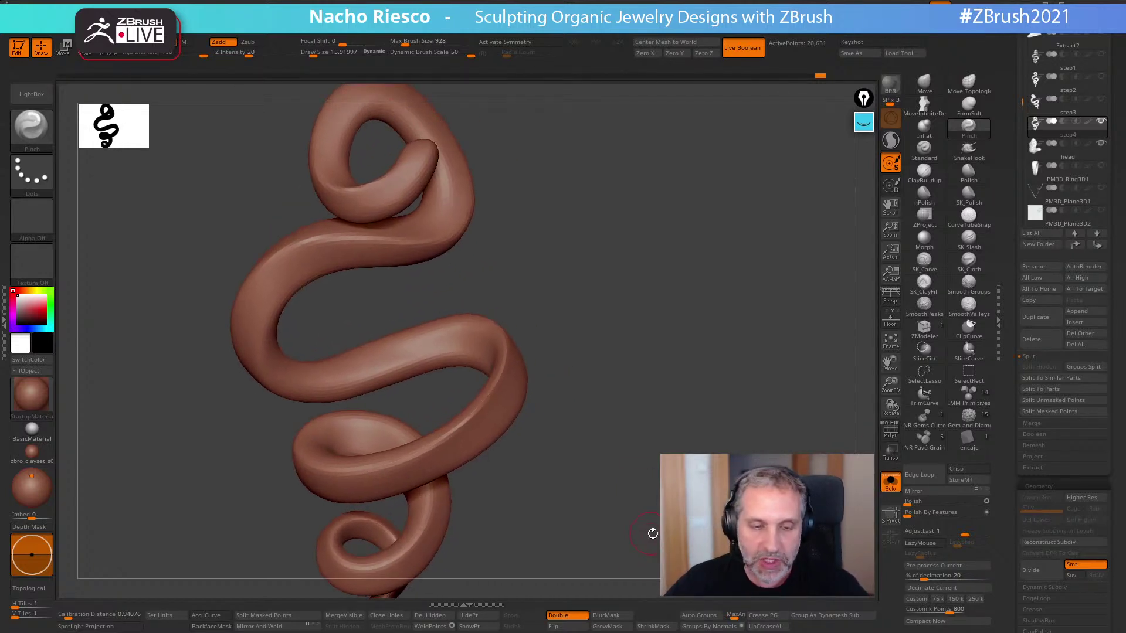
left_click_drag(659, 463, 665, 463)
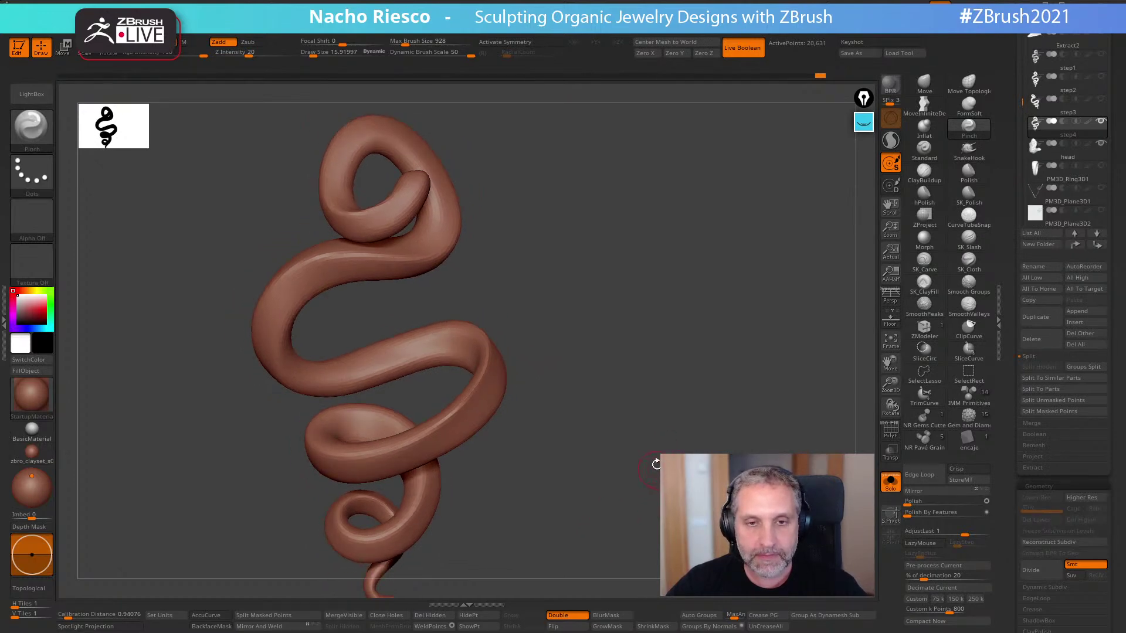
left_click_drag(653, 451, 563, 434)
left_click_drag(648, 518, 619, 587)
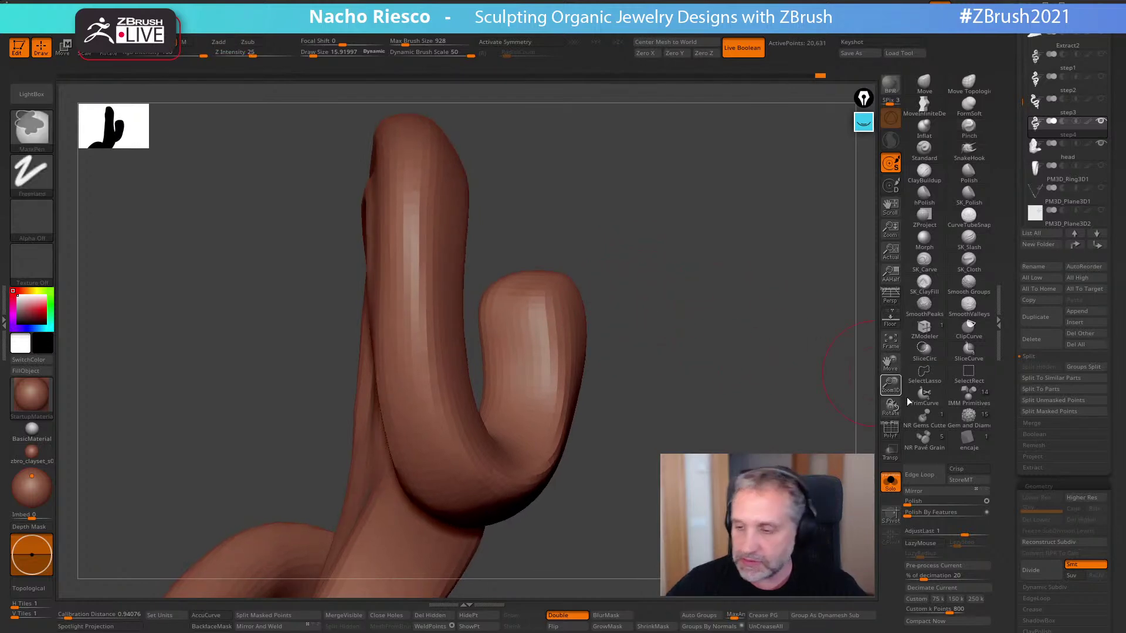
key("shift+f")
left_click_drag(667, 364, 663, 373)
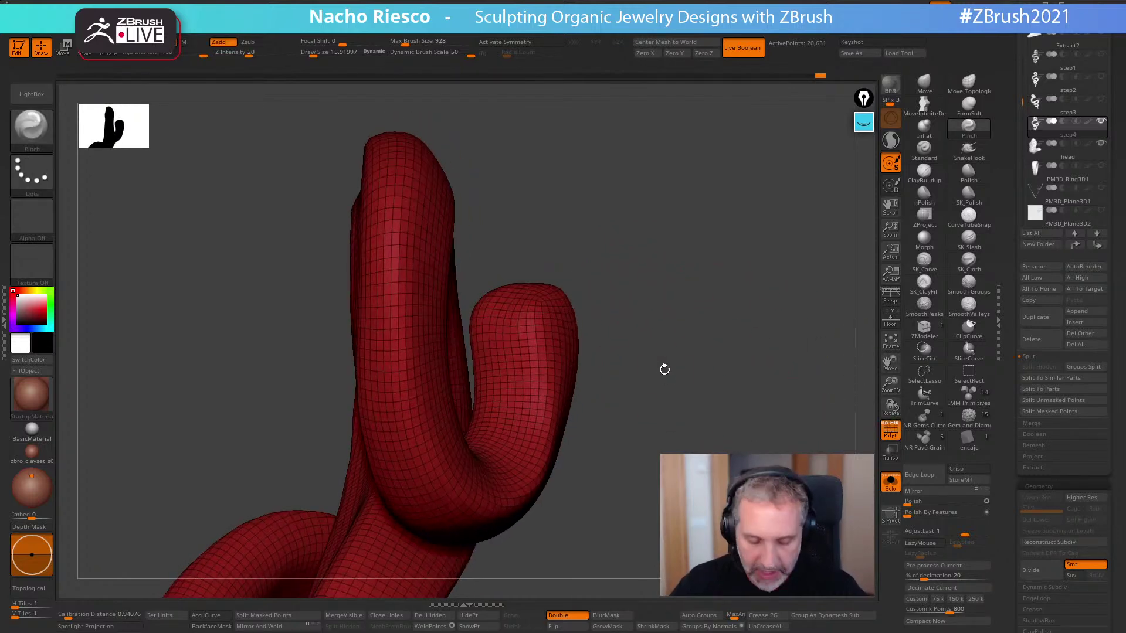
- Mask the rounded tip at the head end of the snake body and make it a separate polygroup
key("w")
left_click_drag(538, 363, 605, 288, "ctrl")
left_click_drag(762, 178, 792, 288)
left_click_drag(750, 375, 779, 405, "alt")
left_click_drag(580, 299, 579, 330, "ctrl")
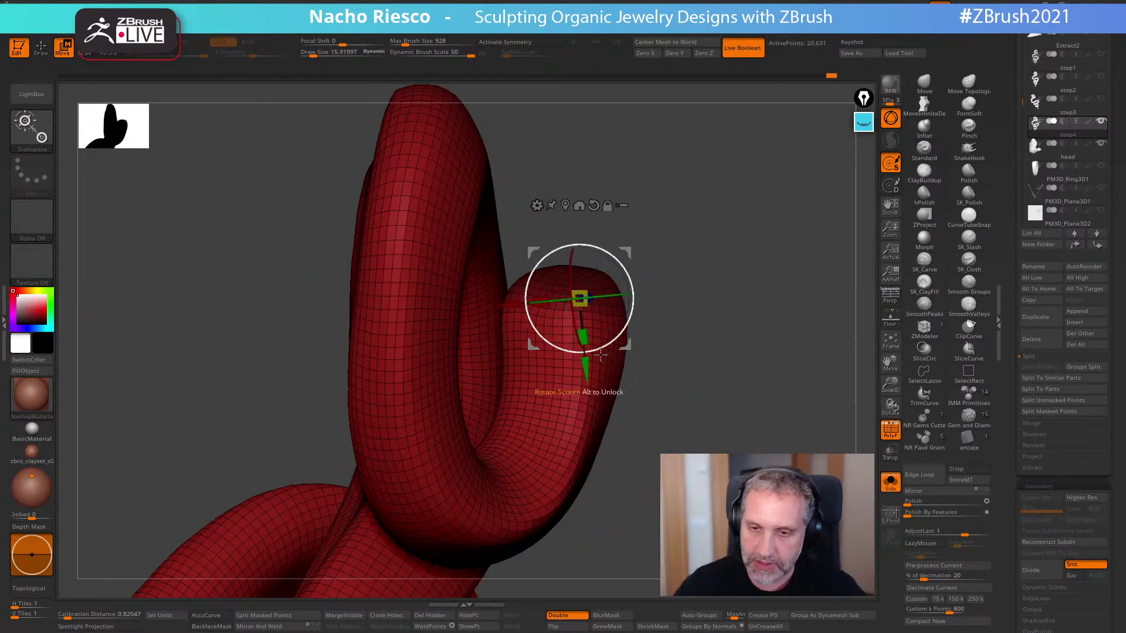
key("ctrl+w")
- Check the tip polygroup on its own, then hide it so only the rest of the snake body shows
mouse_move(729, 406)
left_mouse_down()
mouse_move(706, 403)
mouse_move(736, 425)
left_mouse_up()
key("q")
left_click(591, 274, "ctrl+shift")
key("ctrl+w")
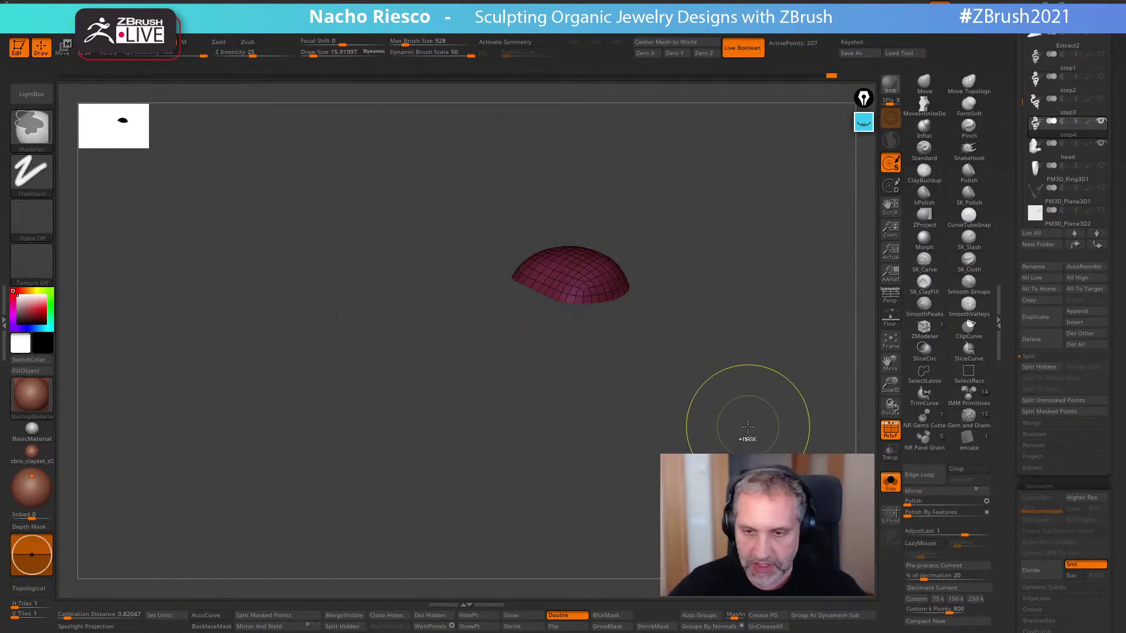
left_click(761, 425, "ctrl+shift")
mouse_move(778, 360)
left_mouse_down()
mouse_move(699, 368)
mouse_move(715, 385)
left_mouse_up()
left_click(559, 395, "ctrl+shift")
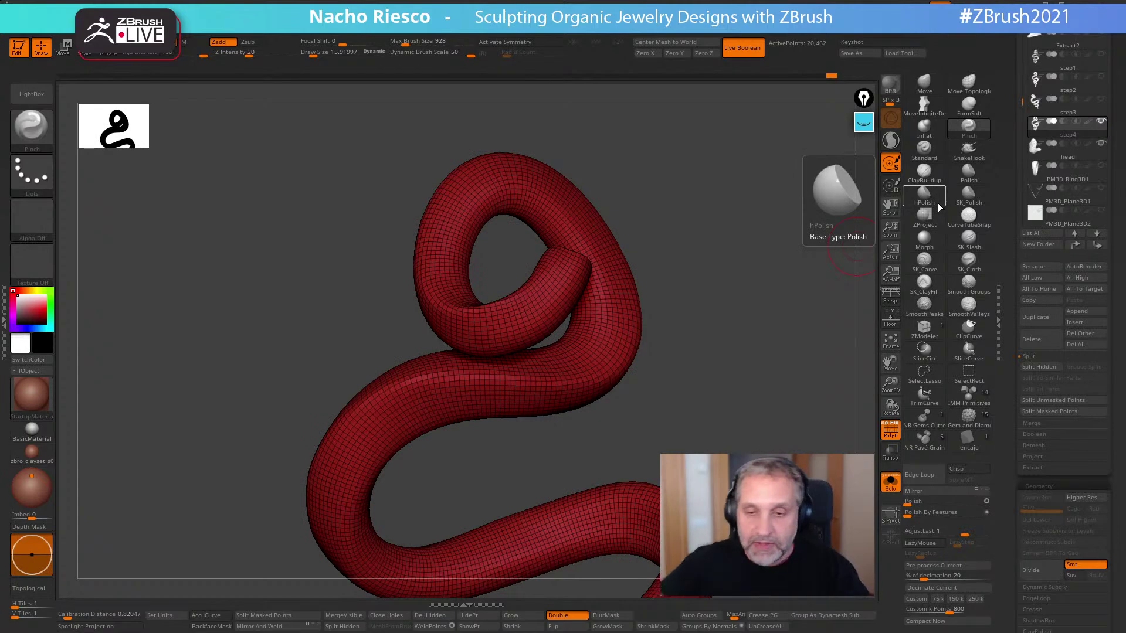
- Inspect the snake body from the side with its tip hidden and show the annotation toolbar again
left_click_drag(706, 336, 744, 403, "alt")
key("w")
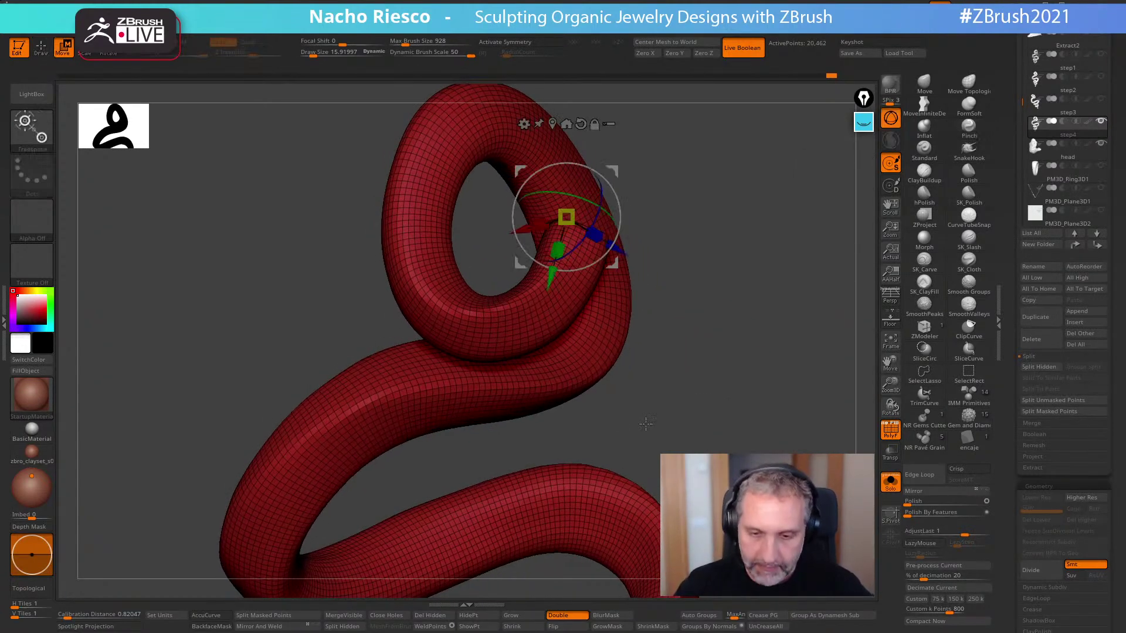
left_click(466, 382)
mouse_move(674, 317)
left_mouse_down()
mouse_move(743, 292)
mouse_move(723, 355)
mouse_move(774, 343)
left_mouse_up()
key("q")
mouse_move(701, 364)
left_mouse_down()
mouse_move(671, 319)
mouse_move(703, 411)
mouse_move(733, 407)
mouse_move(677, 425)
mouse_move(790, 289)
left_mouse_up()
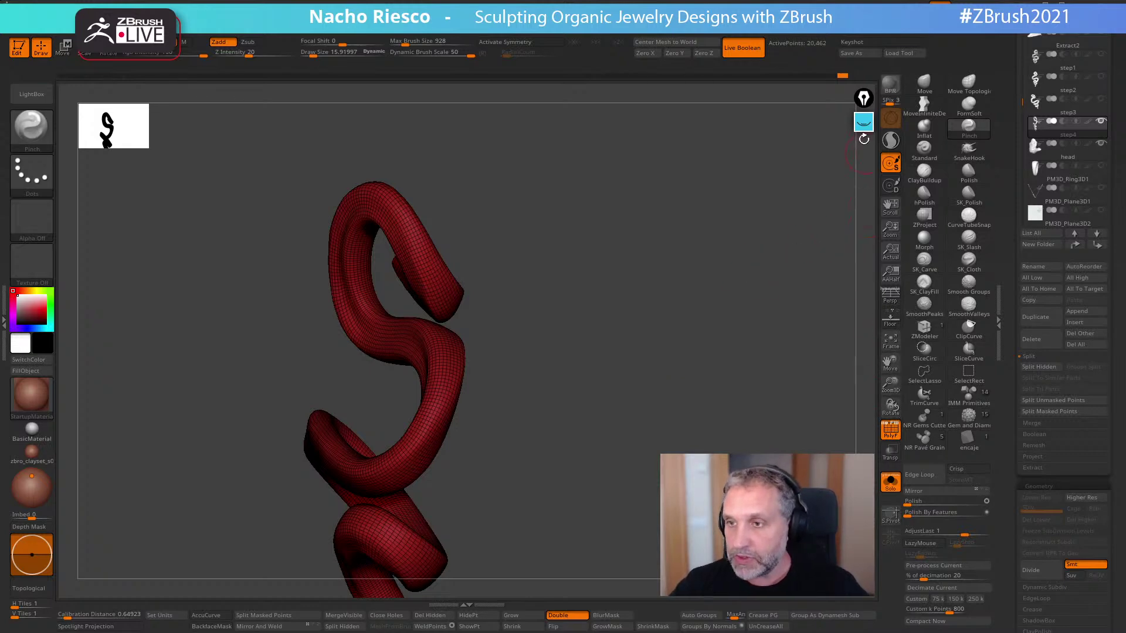
left_click(864, 124)
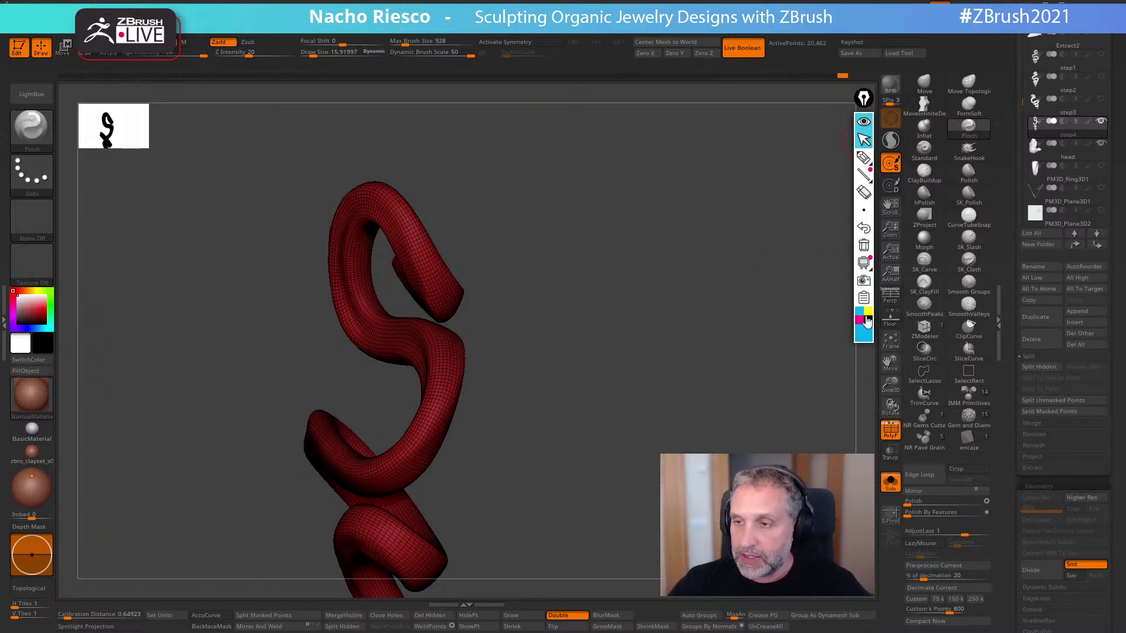
- Annotate a rounded snake cross-section beside the model, tracing its upper curve in thick cyan and its underside in magenta
left_click(864, 157)
mouse_move(568, 293)
left_mouse_down()
mouse_move(611, 241)
mouse_move(742, 288)
left_mouse_up()
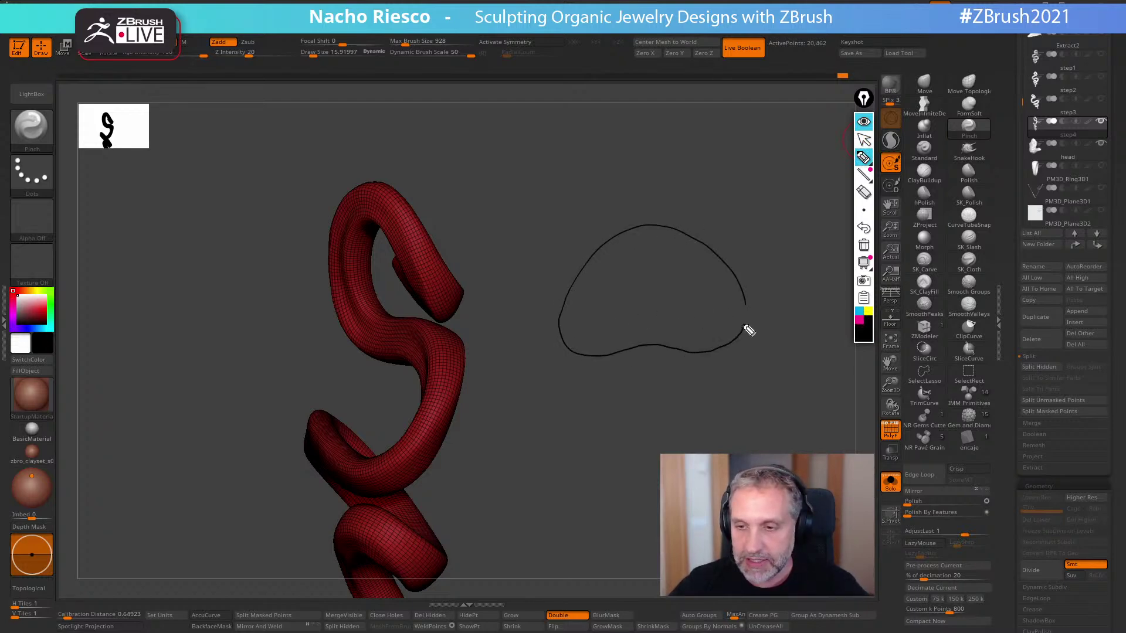
left_click(860, 312)
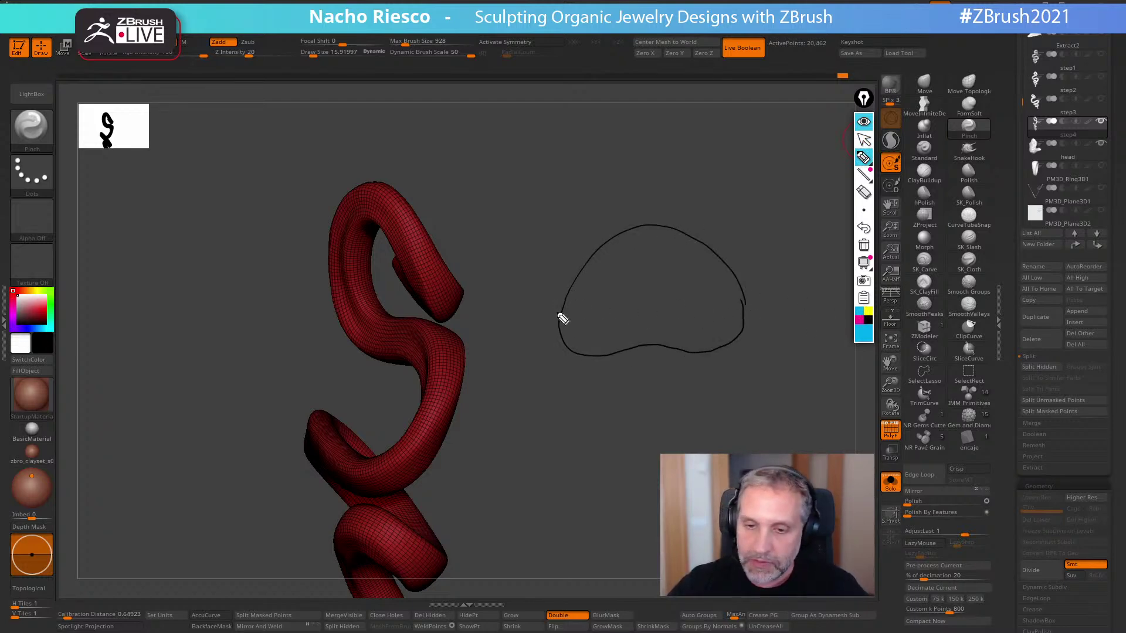
left_click(864, 209)
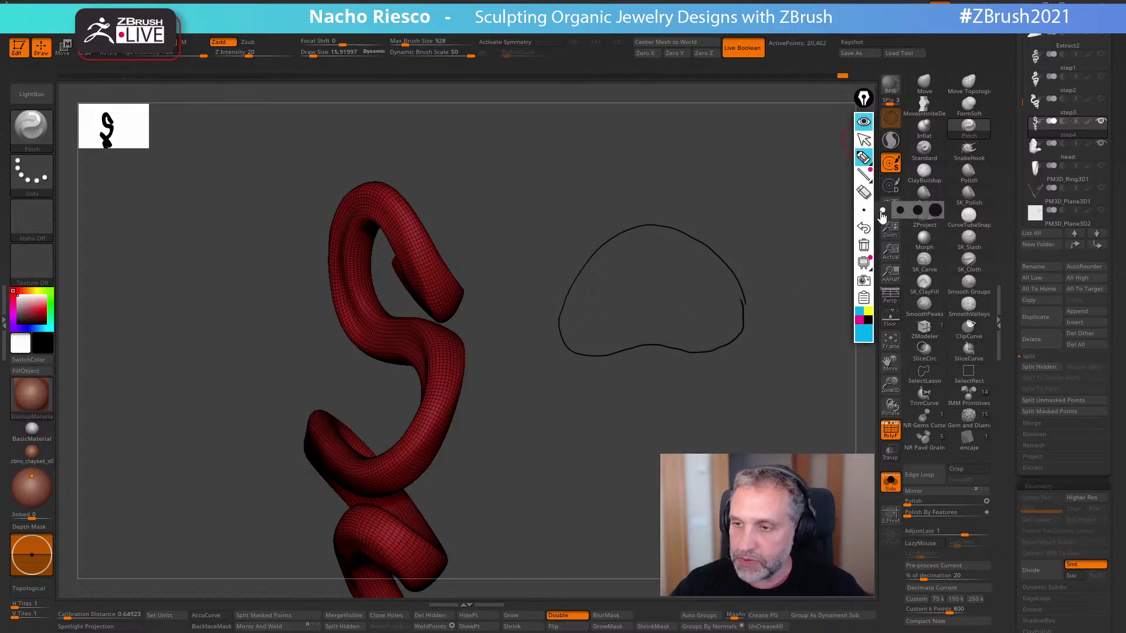
left_click_drag(556, 325, 556, 318)
left_click_drag(587, 261, 660, 217)
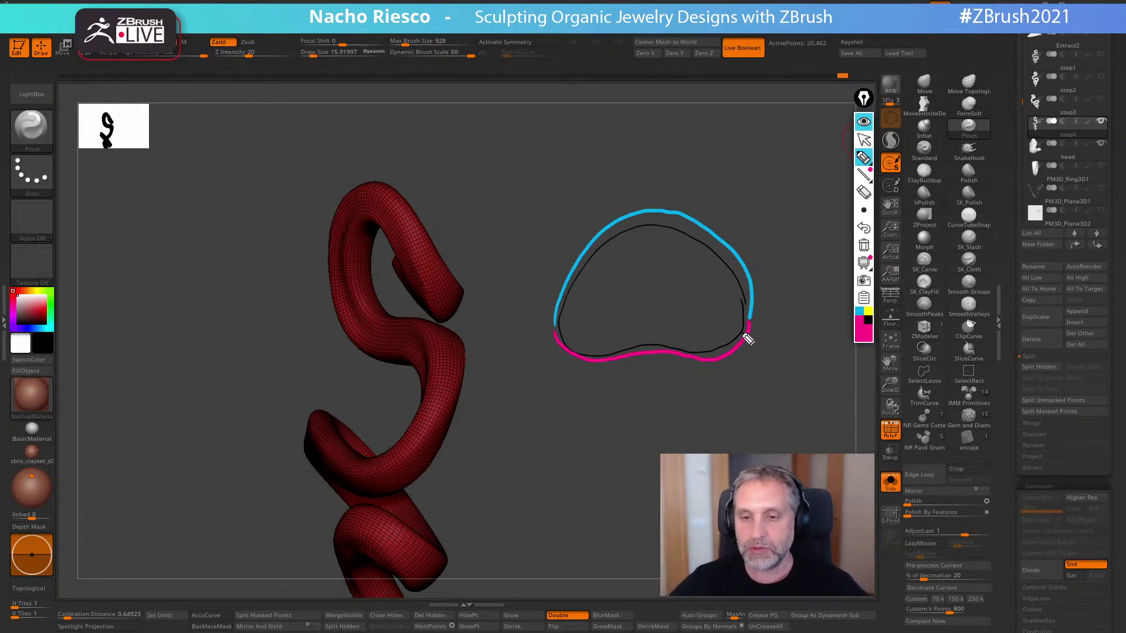
- Draw a black dividing line across the cross-section, label the halves BACK and BELLY, and sketch scales and belly bands
left_click(868, 320)
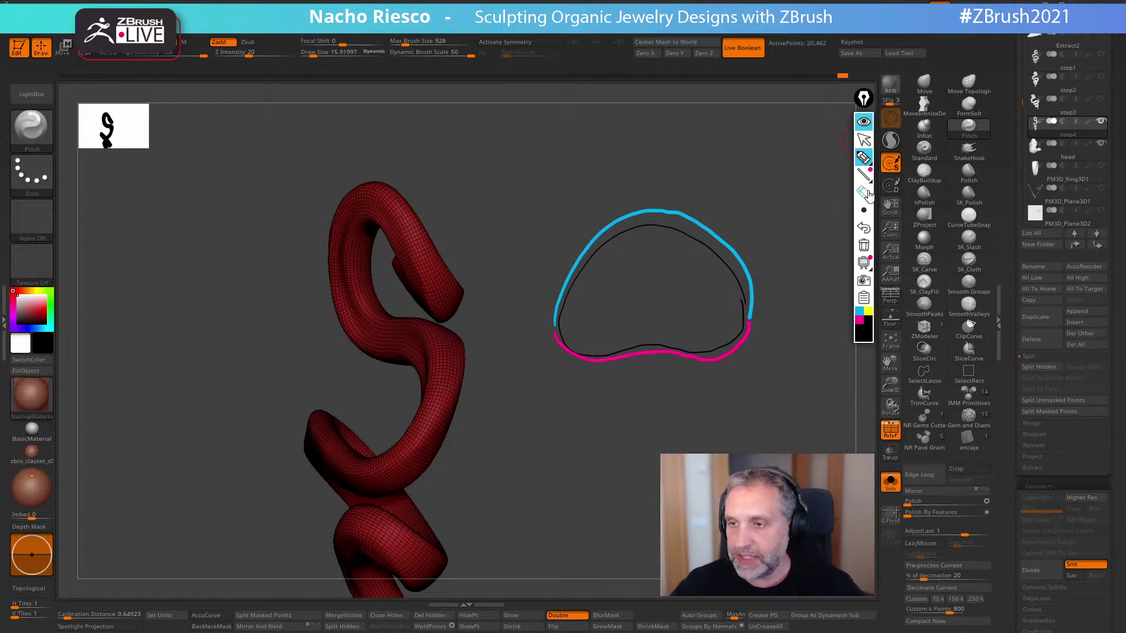
left_click_drag(522, 329, 794, 327)
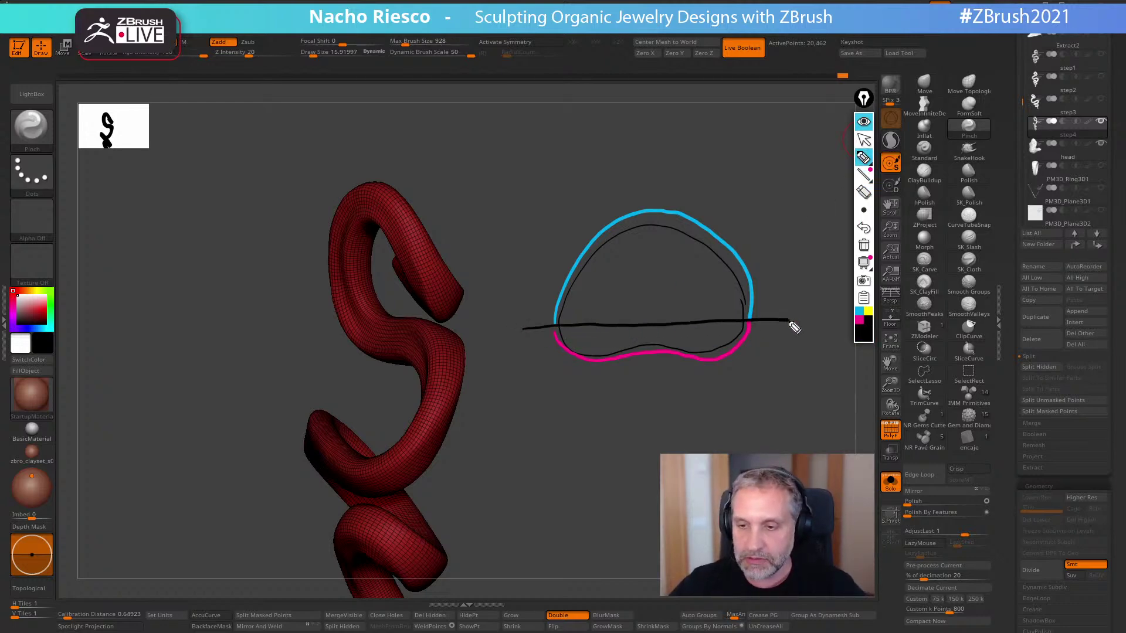
left_click_drag(722, 214, 739, 204)
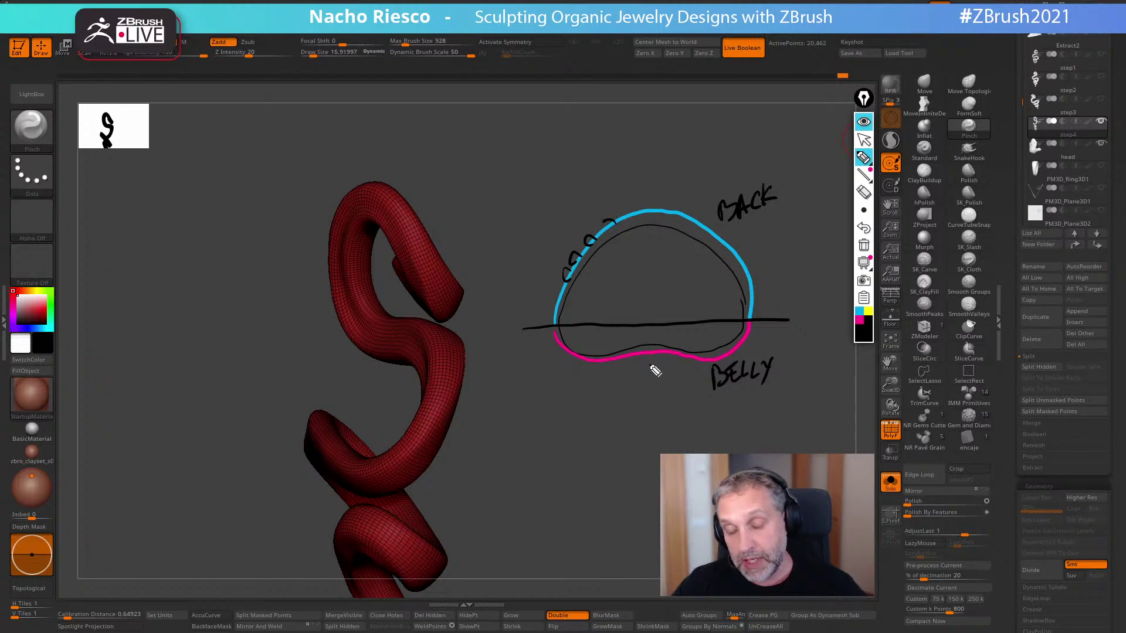
left_click_drag(583, 402, 667, 380)
left_click_drag(618, 424, 689, 401)
left_click_drag(596, 465, 687, 436)
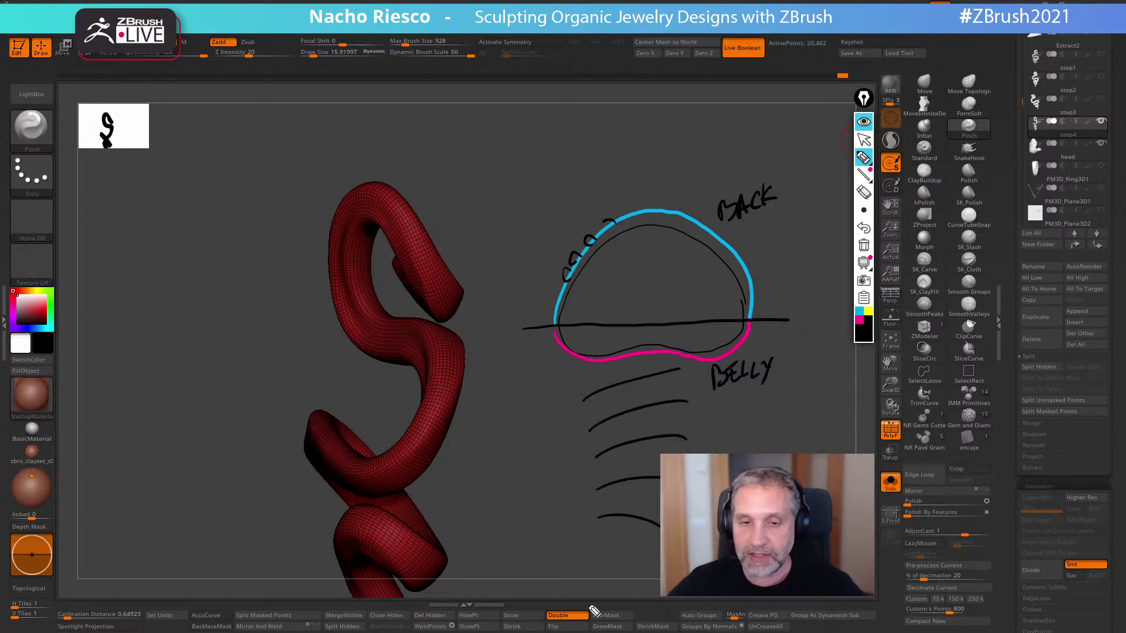
- Clear all annotations and collapse the annotation toolbar
left_click(863, 245)
left_click(864, 139)
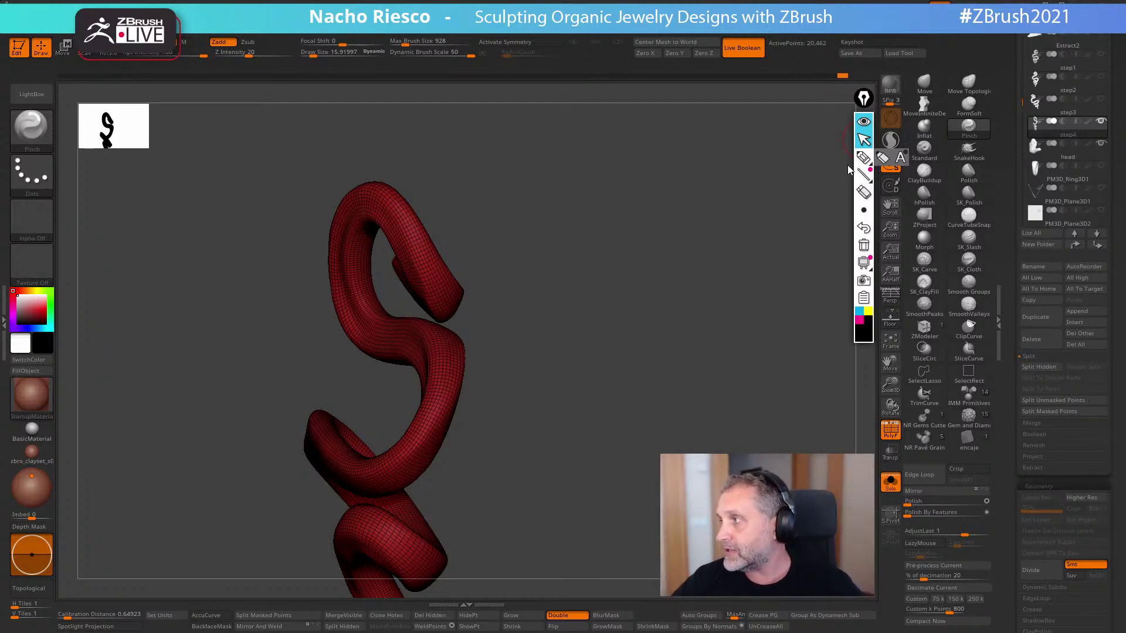
left_click(866, 124)
- Unhide the snake body's tip and check which 3D file formats the mesh import offers
left_click_drag(1010, 111, 1007, 211)
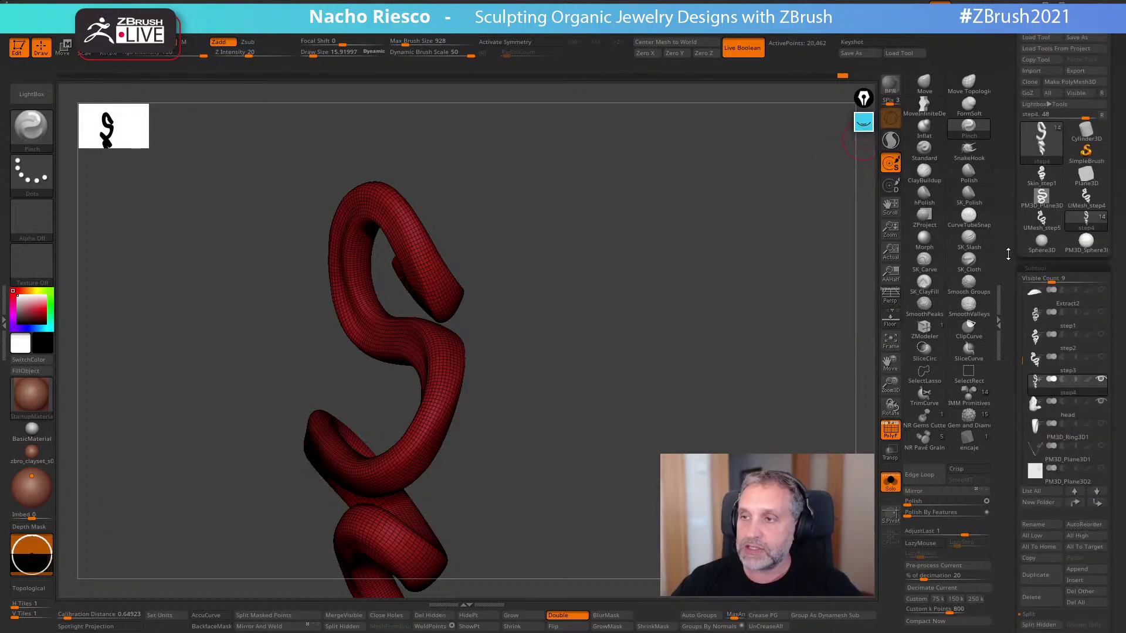
left_click(1038, 70)
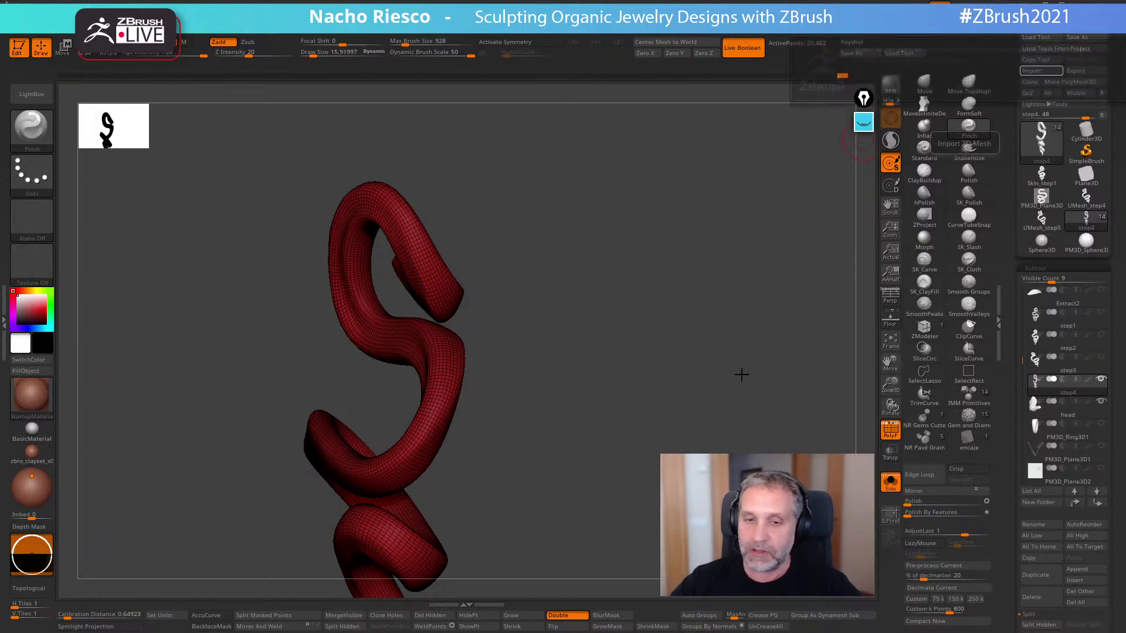
left_click_drag(784, 319, 703, 388)
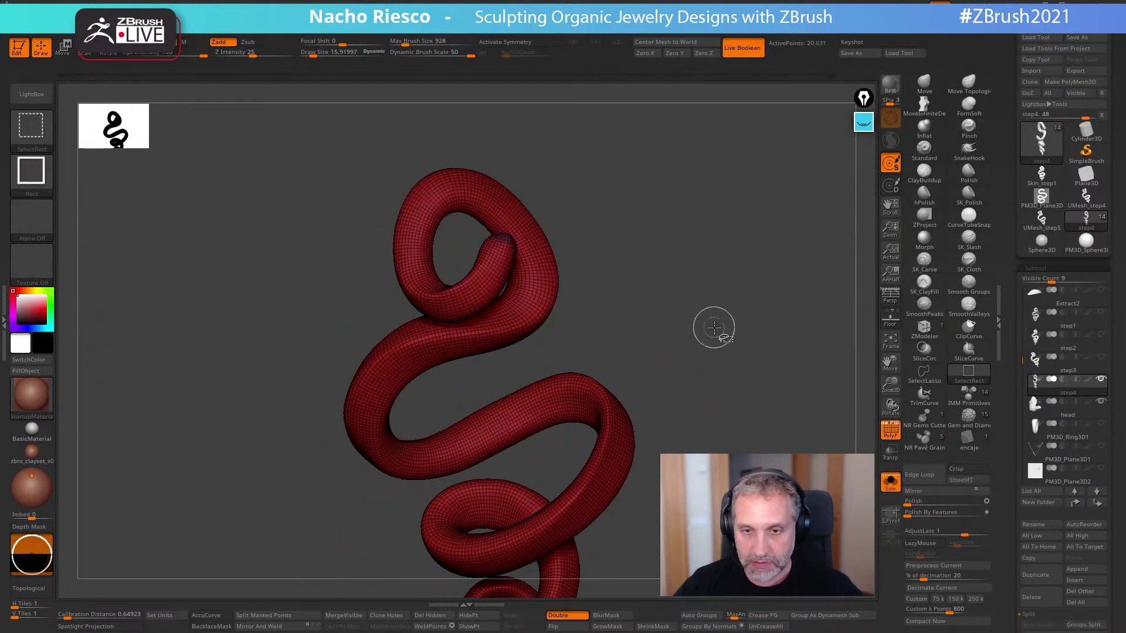
left_click(715, 328, "ctrl+shift")
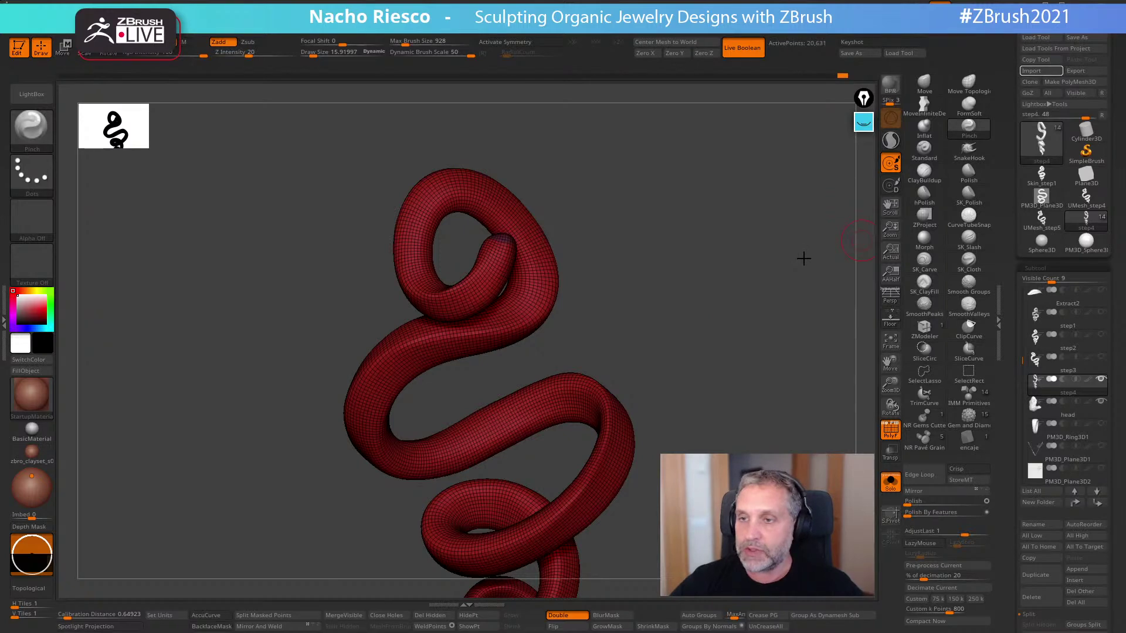
left_click(1041, 71)
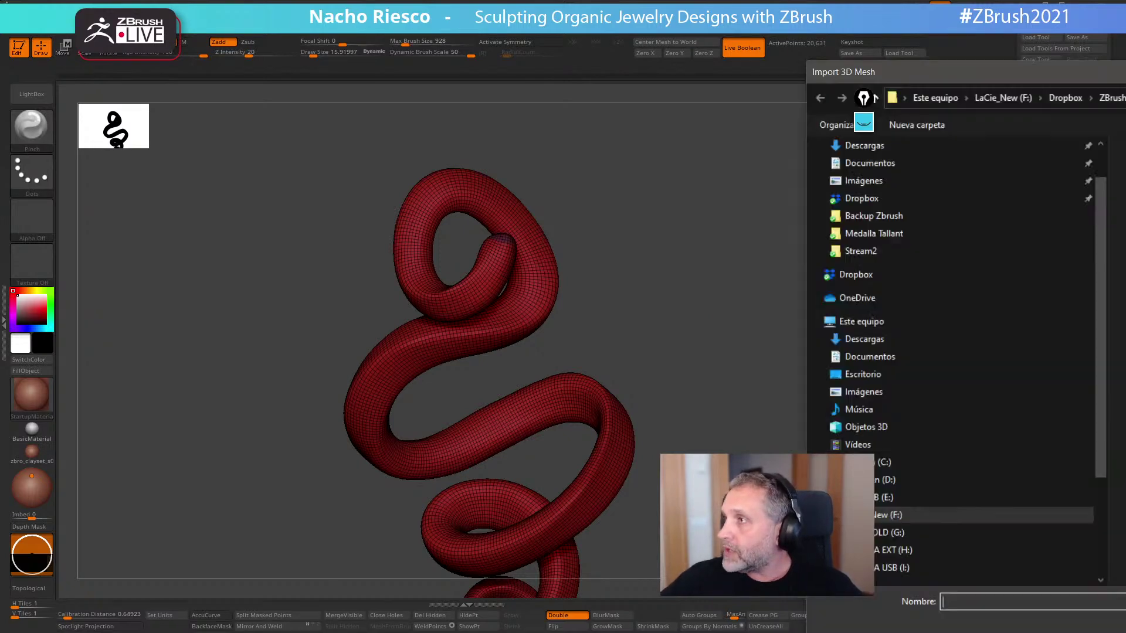
left_click(674, 449)
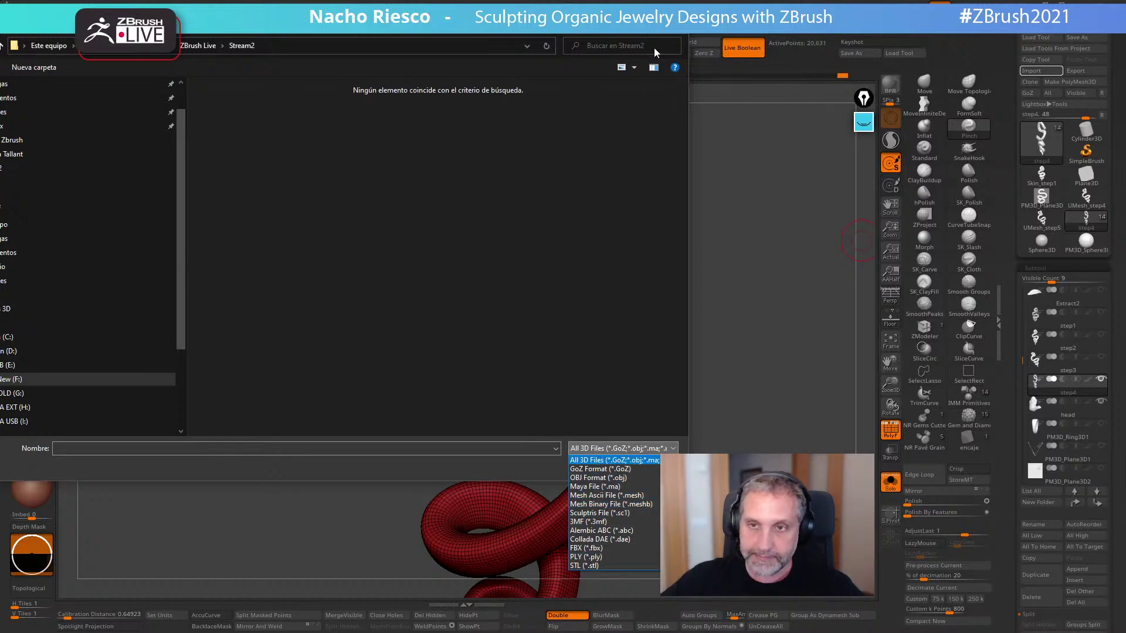
left_click(656, 460)
left_click(654, 466)
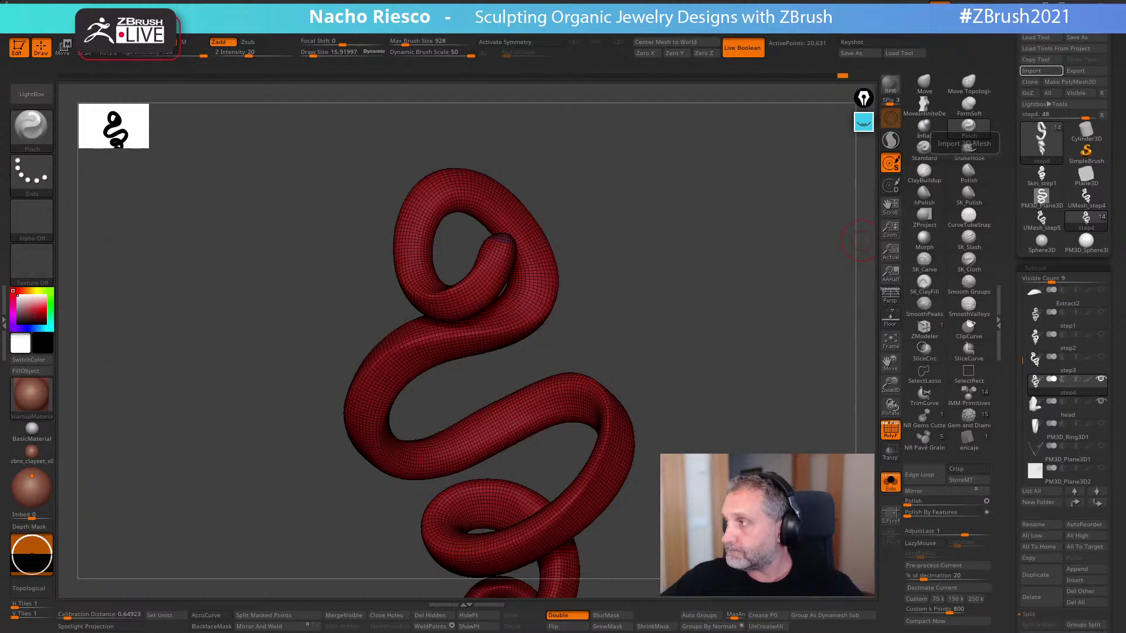
- Try a topological mask along the snake body with the Move transpose tool, checking the coils from several sides
left_click_drag(698, 375, 714, 339, "alt")
key("w")
left_click_drag(606, 423, 618, 437, "ctrl")
left_click_drag(724, 299, 677, 331)
left_click_drag(849, 400, 683, 372, "alt")
left_click_drag(754, 372, 713, 376)
left_click_drag(713, 377, 819, 357, "alt")
left_click_drag(748, 380, 662, 376)
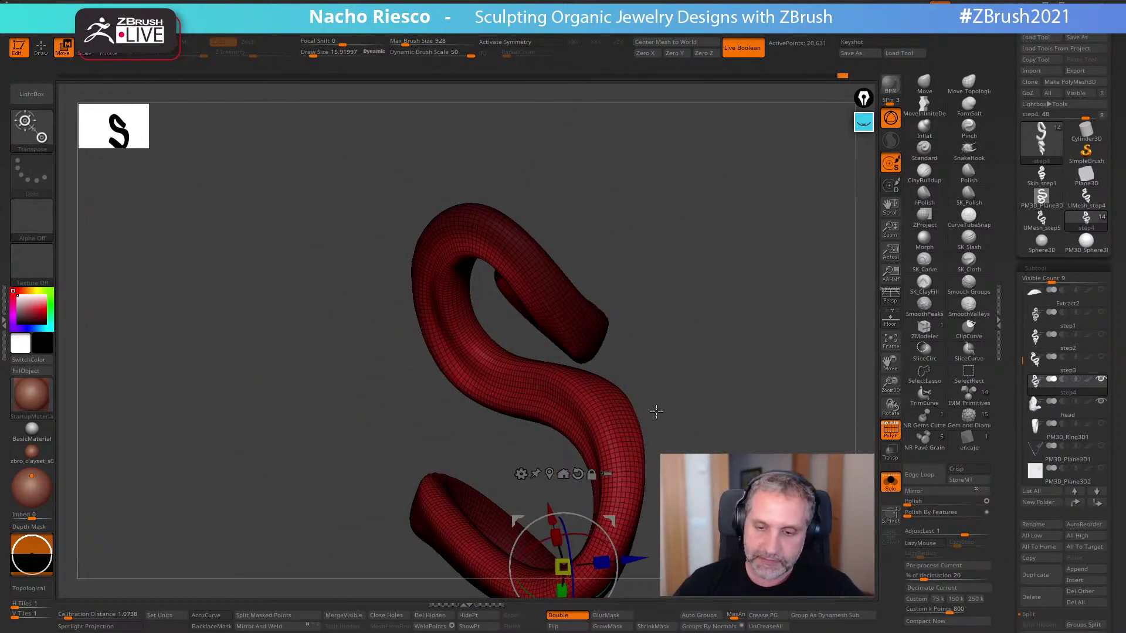
- Hide the snake body's tip again and return to Draw mode
key("q")
key("w")
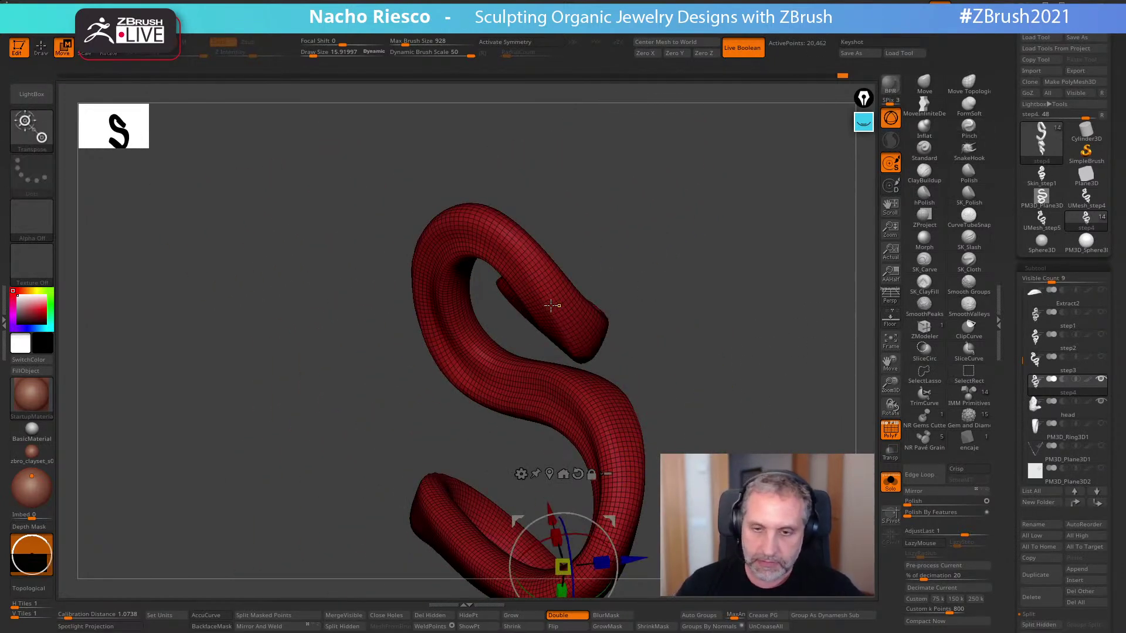
left_click(562, 305)
mouse_move(592, 287)
left_mouse_down()
mouse_move(687, 282)
mouse_move(624, 278)
mouse_move(709, 334)
mouse_move(757, 330)
mouse_move(747, 357)
mouse_move(719, 367)
mouse_move(744, 359)
mouse_move(726, 334)
mouse_move(764, 415)
mouse_move(720, 414)
mouse_move(663, 312)
left_mouse_up()
key("q")
mouse_move(741, 337)
left_mouse_down()
mouse_move(761, 354)
mouse_move(687, 389)
mouse_move(738, 362)
mouse_move(770, 372)
mouse_move(712, 227)
left_mouse_up()
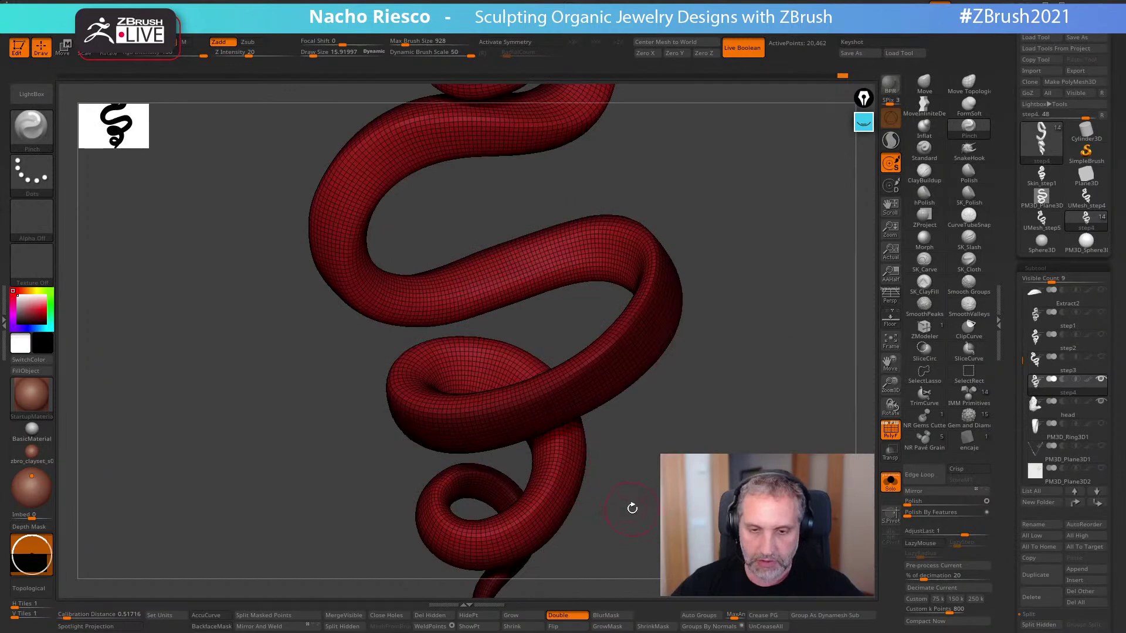
- Turn off the polyframe display on the snake body
left_click_drag(644, 452, 563, 387)
left_click(890, 431)
left_click_drag(780, 376, 684, 329)
key("shift")
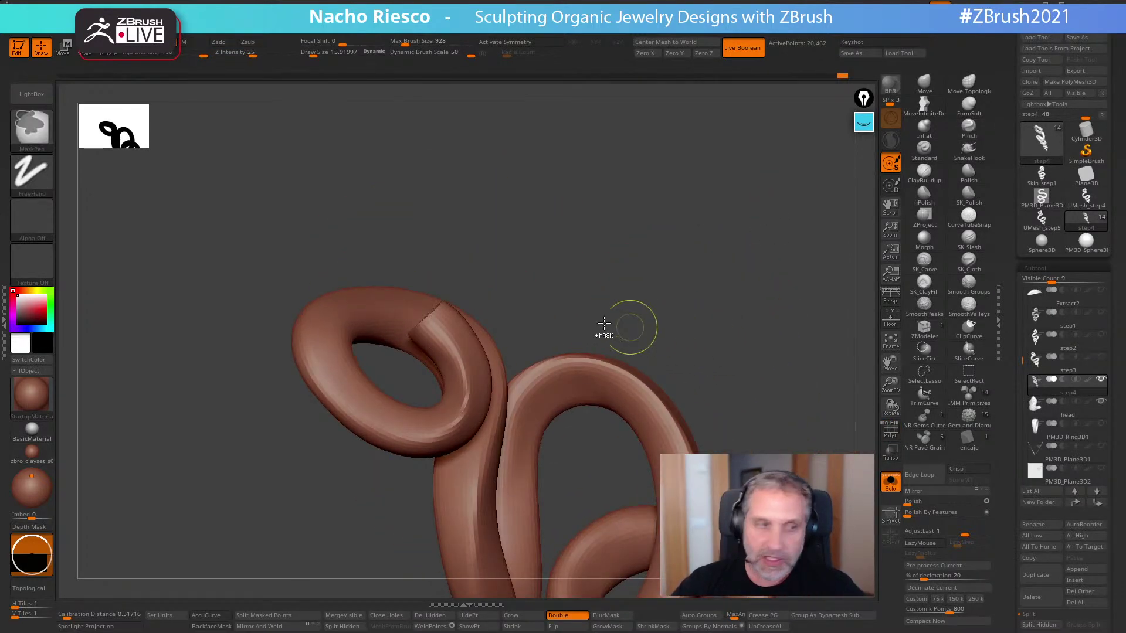
- Set the masking brush to a Focal Shift of -100 and enable LazyMouse with LazyStep 0
key("ctrl")
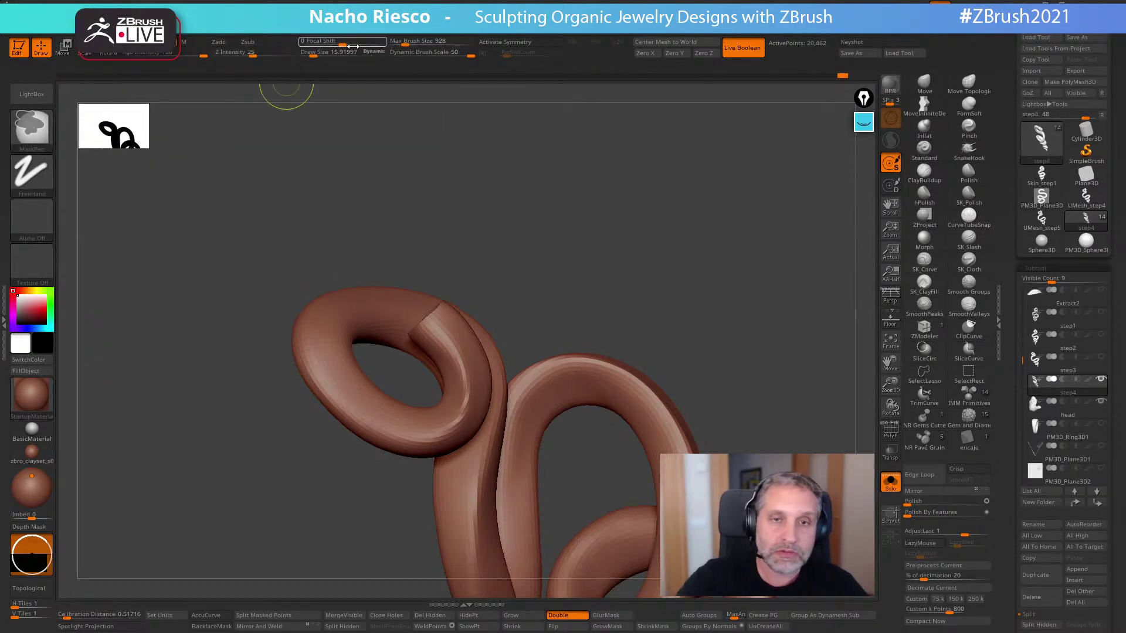
left_click_drag(342, 41, 339, 41)
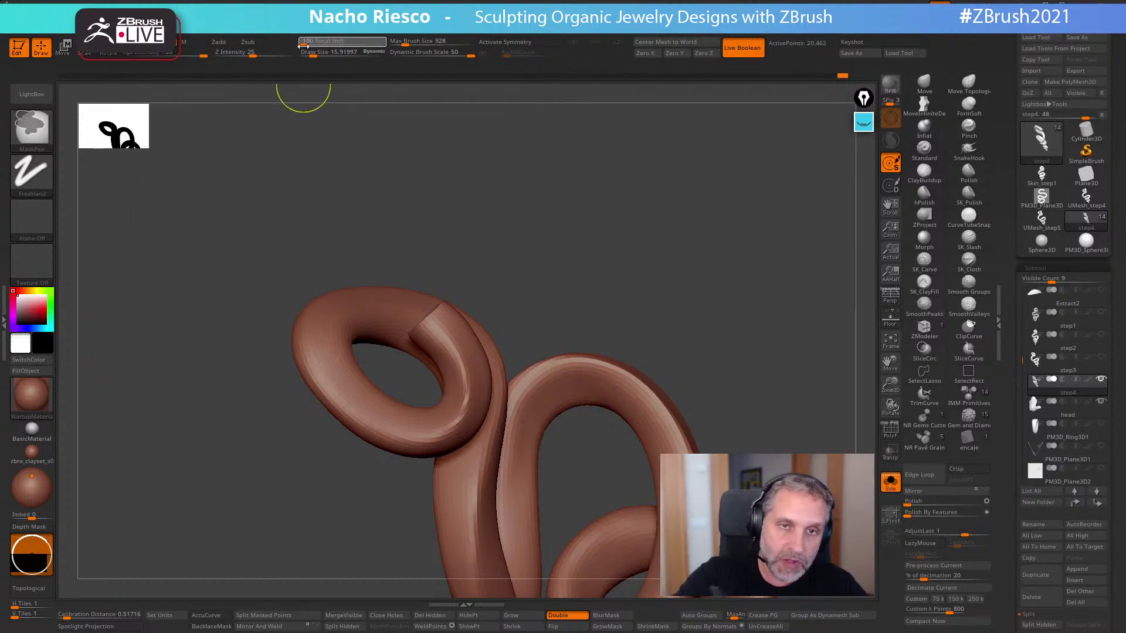
left_click(925, 544)
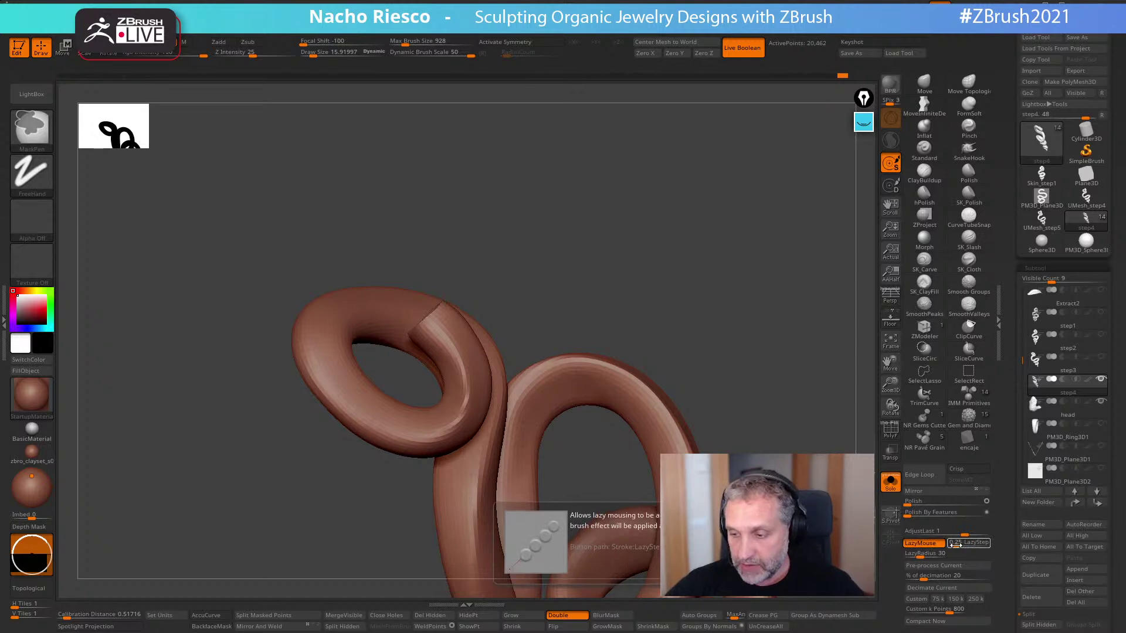
- Try a mask stroke along the snake's head-end coil with a Draw Size of about 6.2
mouse_move(718, 350)
left_mouse_down()
mouse_move(726, 334)
mouse_move(693, 264)
mouse_move(595, 306)
left_mouse_up()
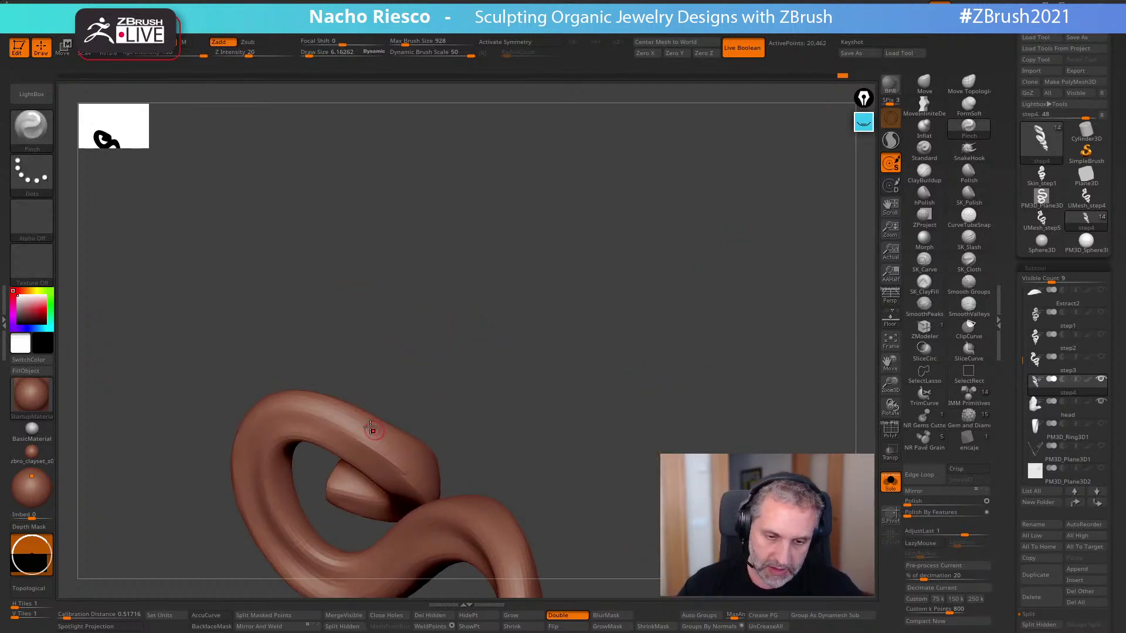
key("ctrl")
left_click_drag(372, 438, 416, 464, "ctrl")
mouse_move(503, 391)
left_mouse_down()
mouse_move(686, 292)
mouse_move(673, 319)
mouse_move(616, 337)
left_mouse_up()
- Unhide the tip and divide the snake body once to subdivision level 2
scroll(1032, 481, "down", 6)
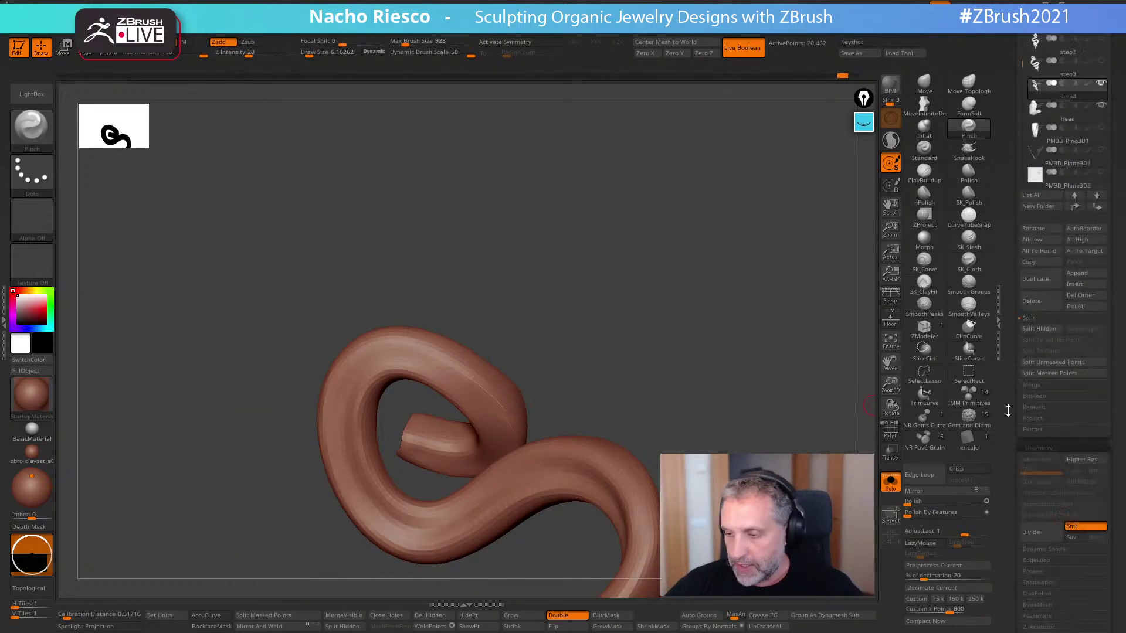
left_click(780, 375, "ctrl+shift")
left_click(1043, 480)
left_click_drag(758, 406, 724, 383)
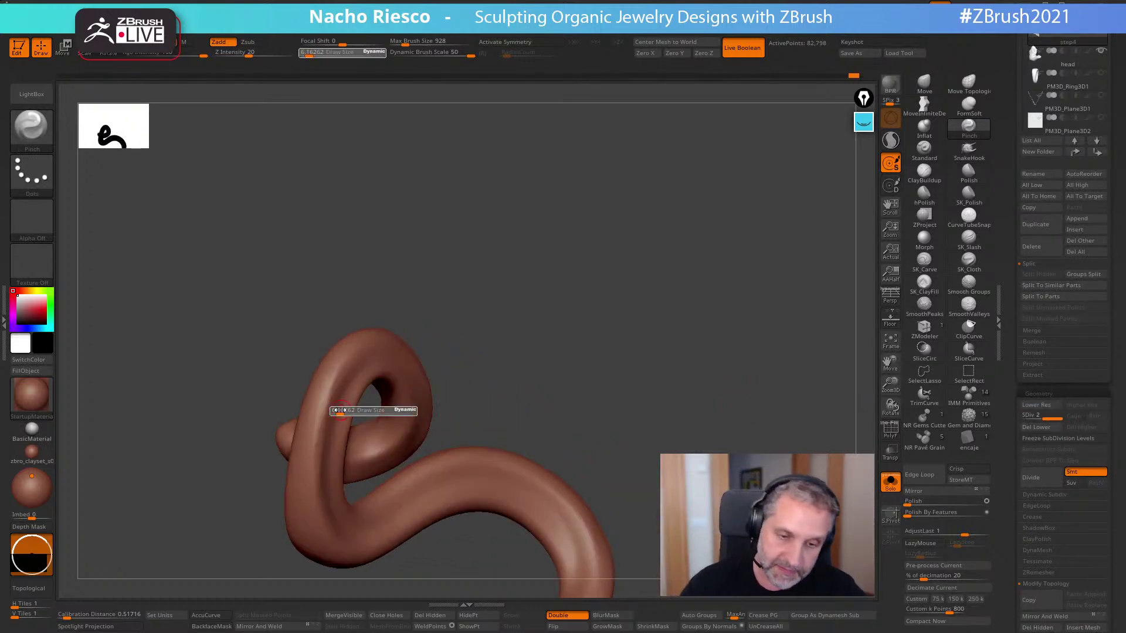
- Set the Draw Size to about 5.2 and paint a mask stripe along one side of the head-end coil
key("ctrl")
left_click_drag(313, 490, 332, 381)
left_click_drag(623, 247, 398, 324)
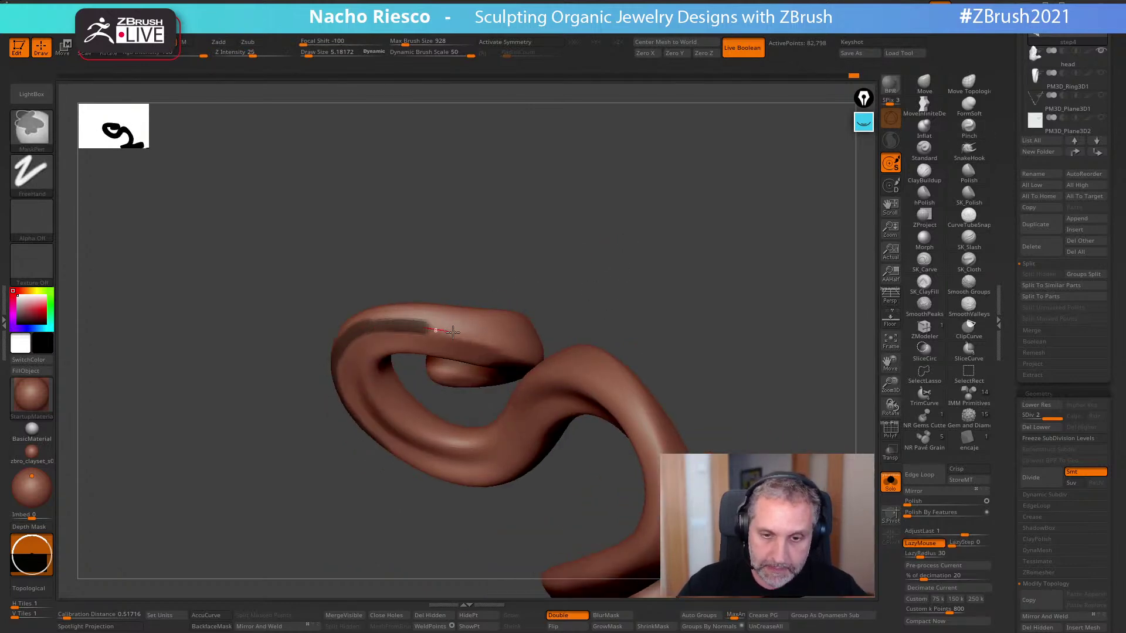
mouse_move(680, 281)
left_mouse_down()
mouse_move(621, 304)
mouse_move(663, 328)
left_mouse_up()
left_click_drag(467, 359, 500, 368, "ctrl")
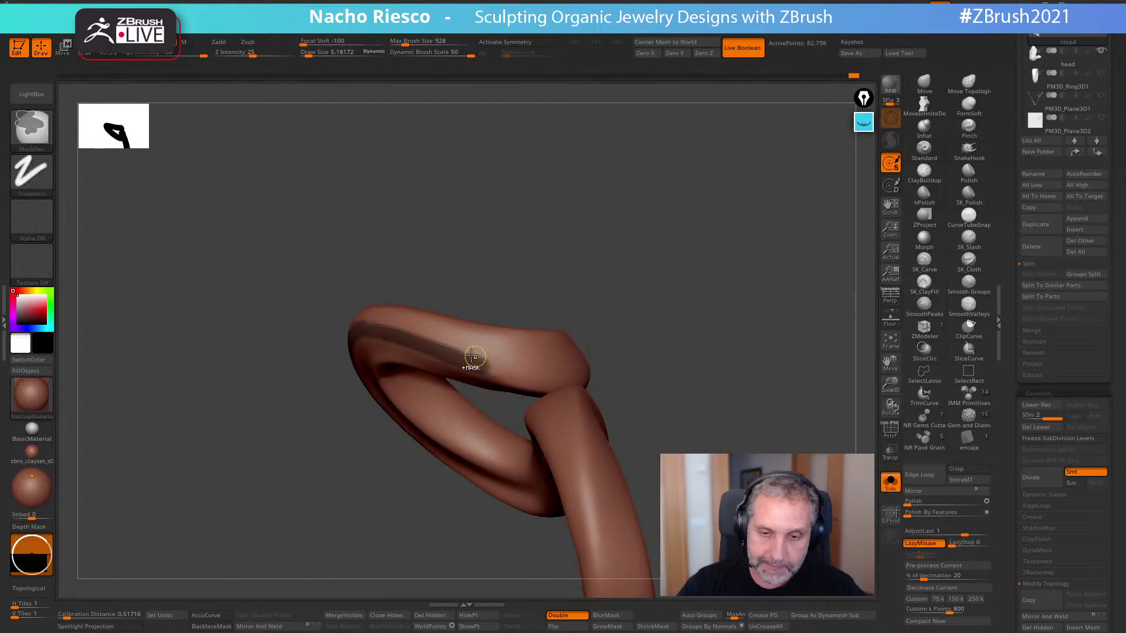
mouse_move(604, 364)
left_mouse_down()
mouse_move(706, 290)
mouse_move(648, 246)
left_mouse_up()
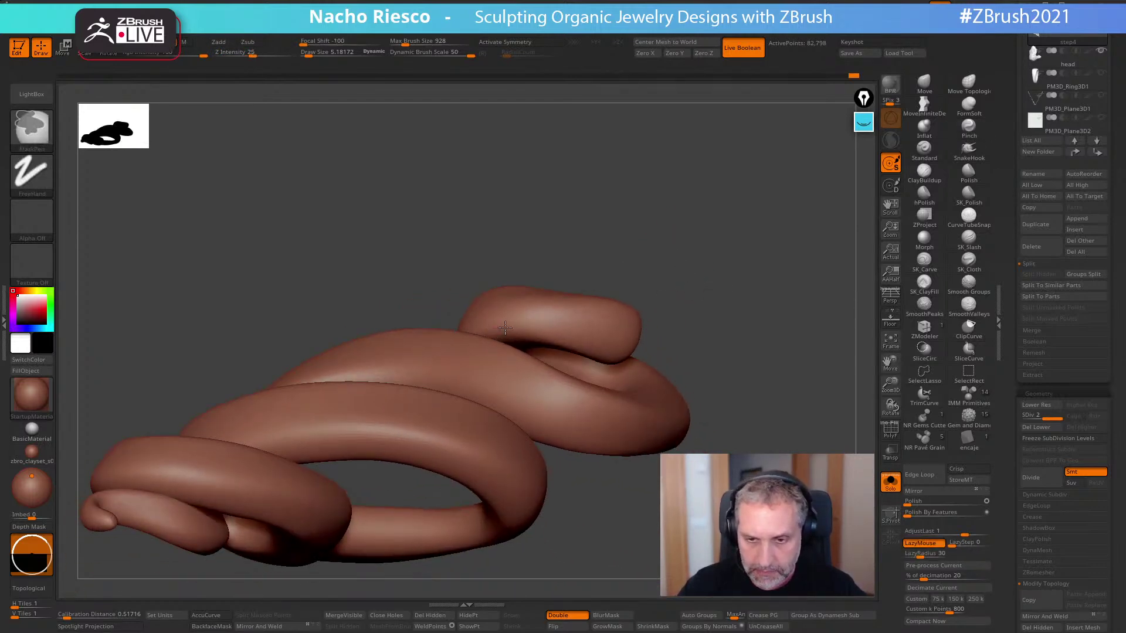
left_click_drag(623, 357, 633, 361, "ctrl")
- Mask a stripe along the inner edge of the adjoining S-bend and join it to the stripe on the coil
left_click_drag(678, 319, 762, 249)
mouse_move(644, 419)
left_mouse_down()
mouse_move(624, 550)
mouse_move(658, 477)
mouse_move(651, 461)
left_mouse_up()
key("ctrl")
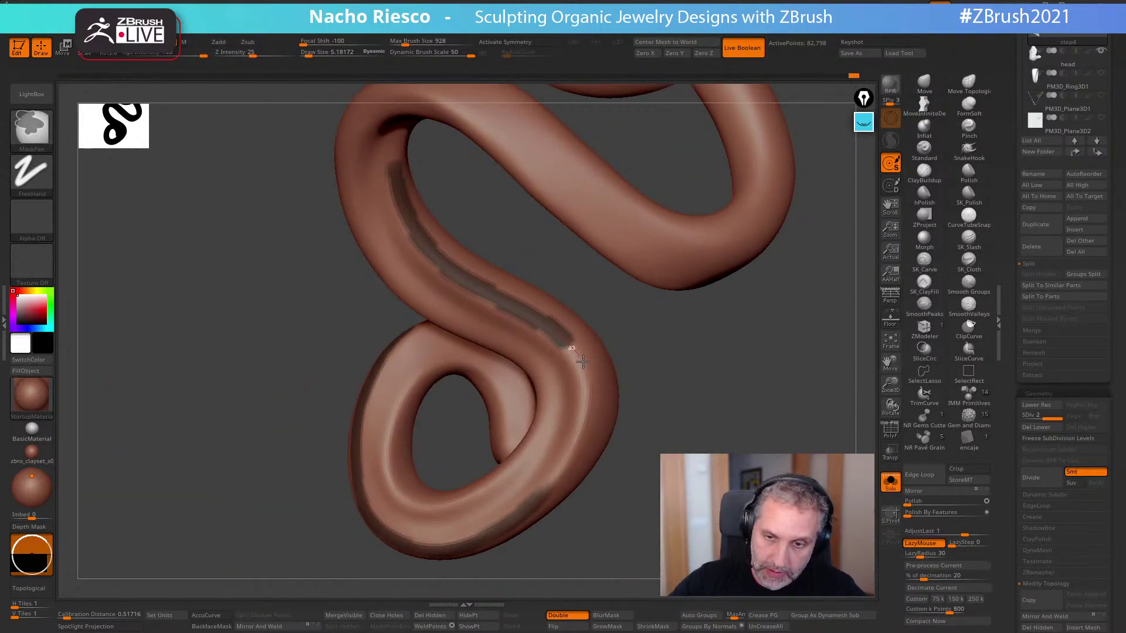
left_click_drag(539, 497, 531, 503, "ctrl")
left_click_drag(698, 375, 589, 397)
mouse_move(281, 182)
left_mouse_down()
mouse_move(434, 163)
mouse_move(252, 176)
left_mouse_up()
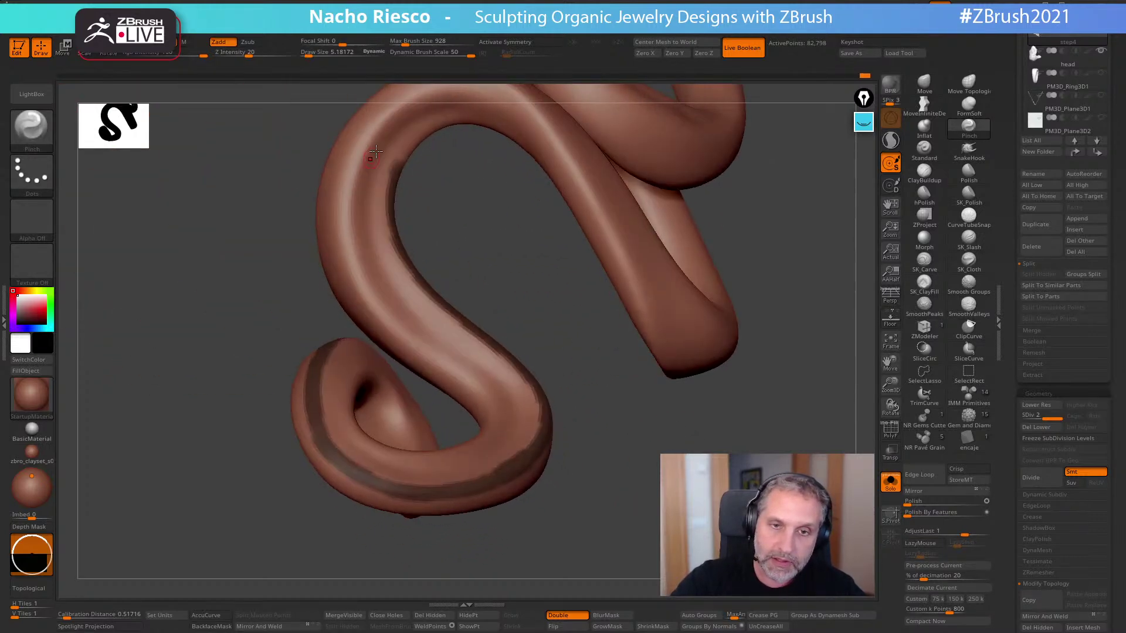
- Paint a second mask stripe along the opposite edge of the belly, from the S-bend into the head-end coil
key("ctrl")
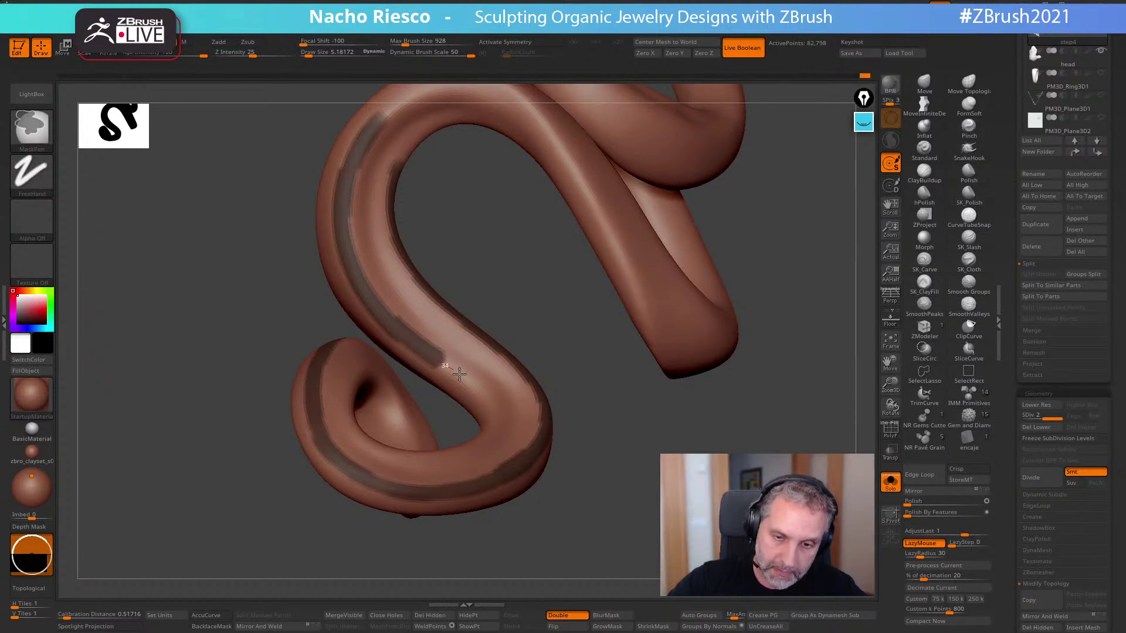
mouse_move(589, 454)
left_mouse_down()
mouse_move(596, 521)
mouse_move(602, 476)
left_mouse_up()
left_click_drag(506, 360, 521, 402, "ctrl")
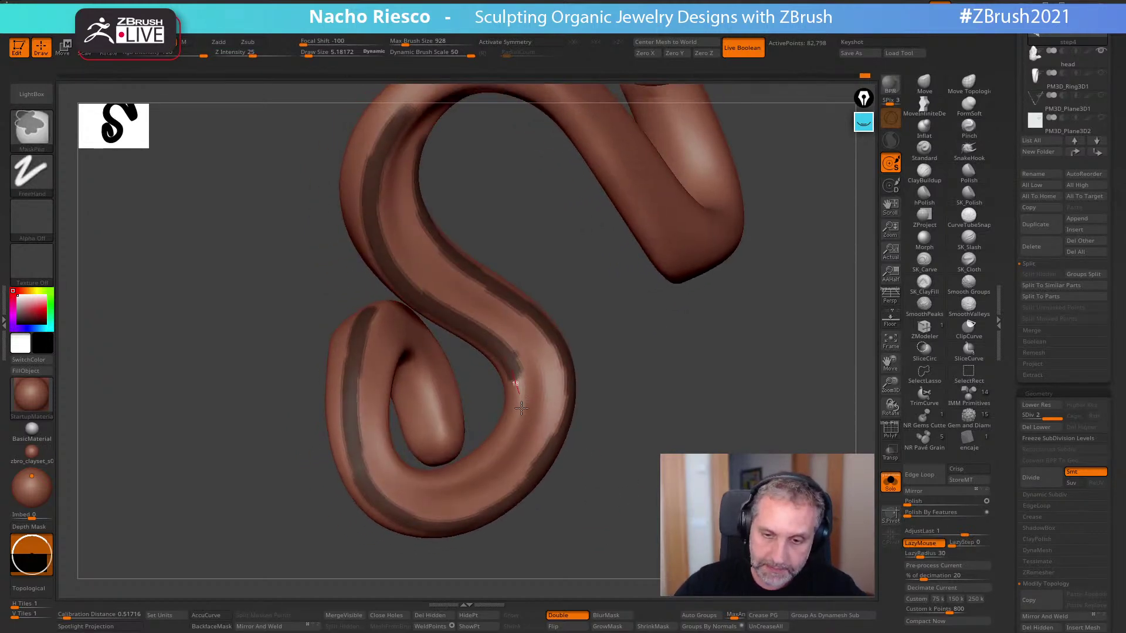
left_click_drag(426, 489, 383, 465, "ctrl")
left_click_drag(317, 423, 228, 411)
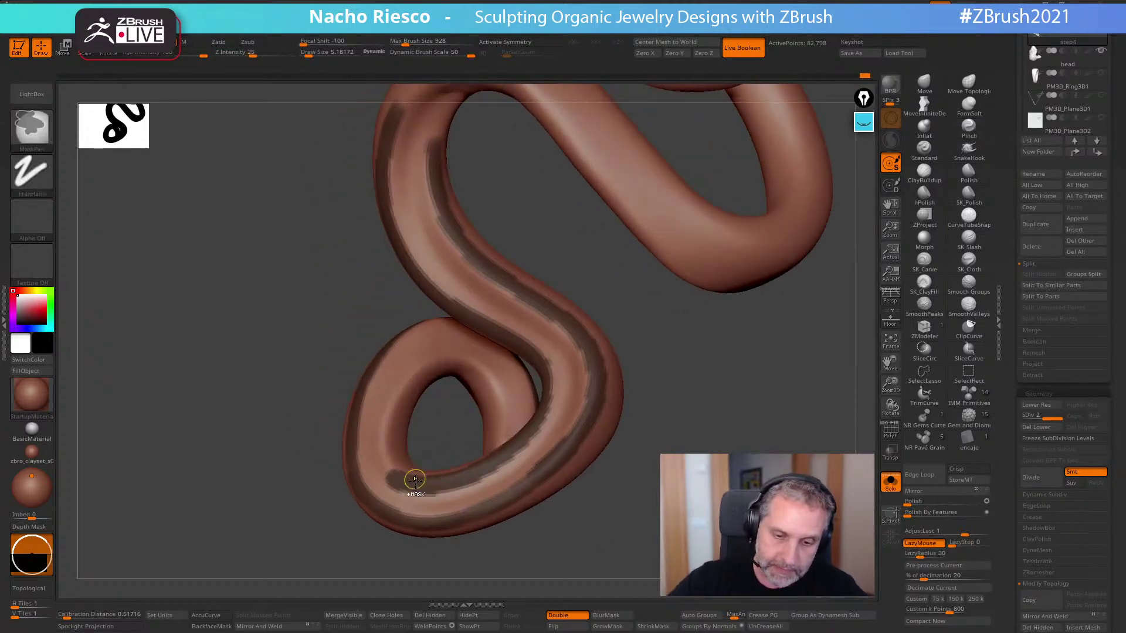
- Extend the inner mask stripe around the head-end coil to the tip of the body
left_click_drag(757, 387, 692, 389)
key("ctrl")
left_click_drag(281, 410, 310, 416)
key("ctrl")
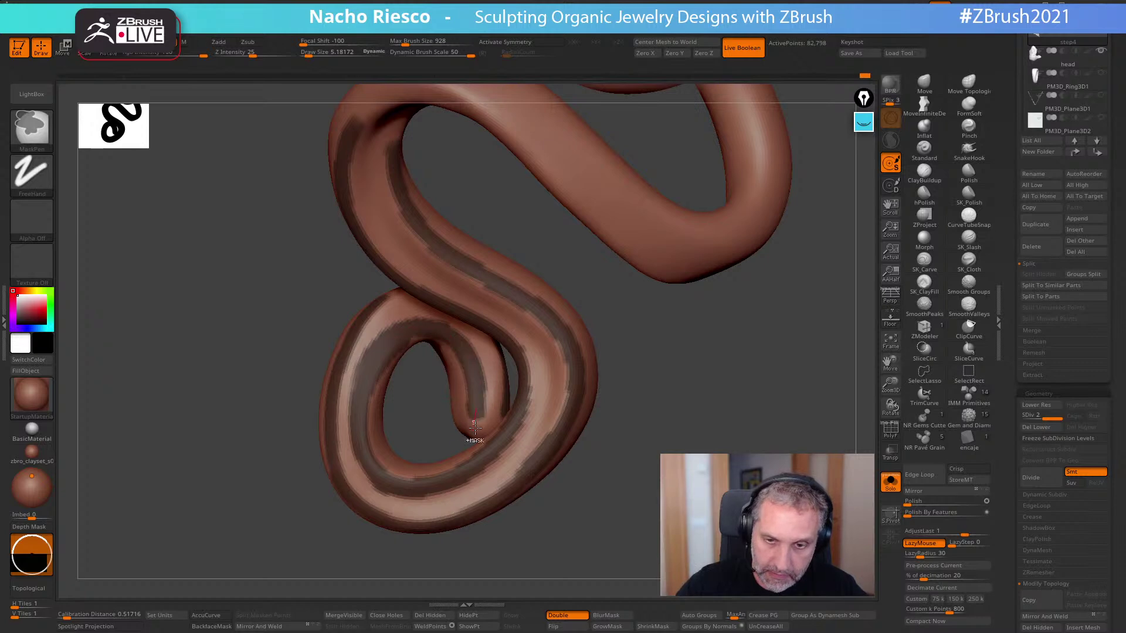
- Continue the outer mask stripe from the S-bend over the top of the adjoining arch
left_click_drag(657, 328, 659, 451, "alt")
left_click_drag(812, 252, 721, 346)
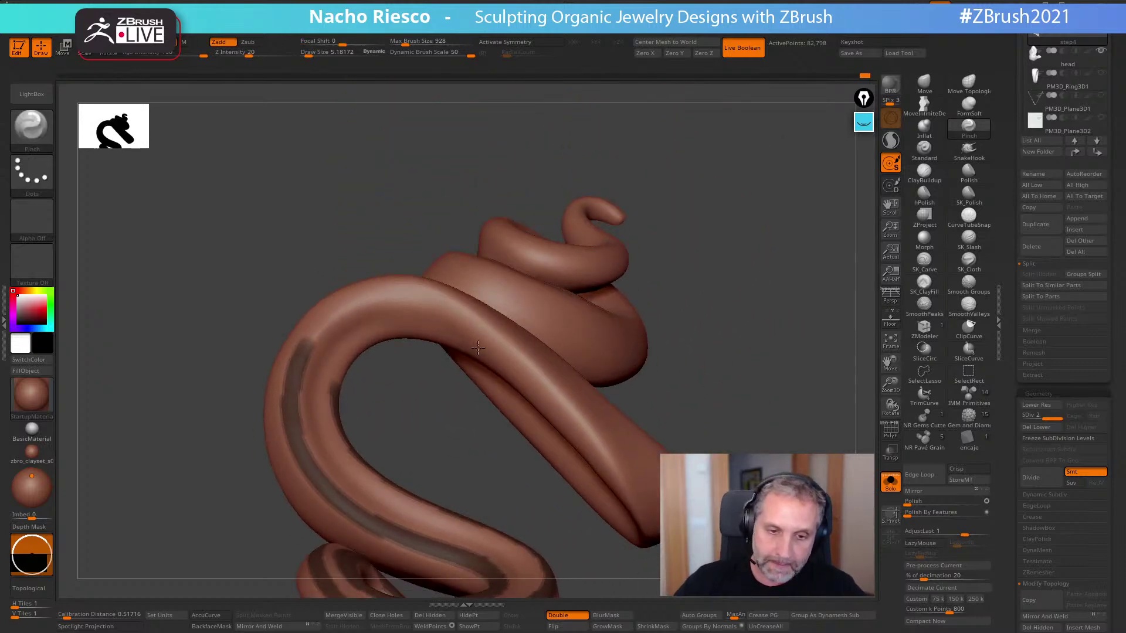
key("ctrl")
left_click_drag(399, 288, 414, 284, "ctrl")
left_click_drag(710, 237, 711, 298)
key("ctrl")
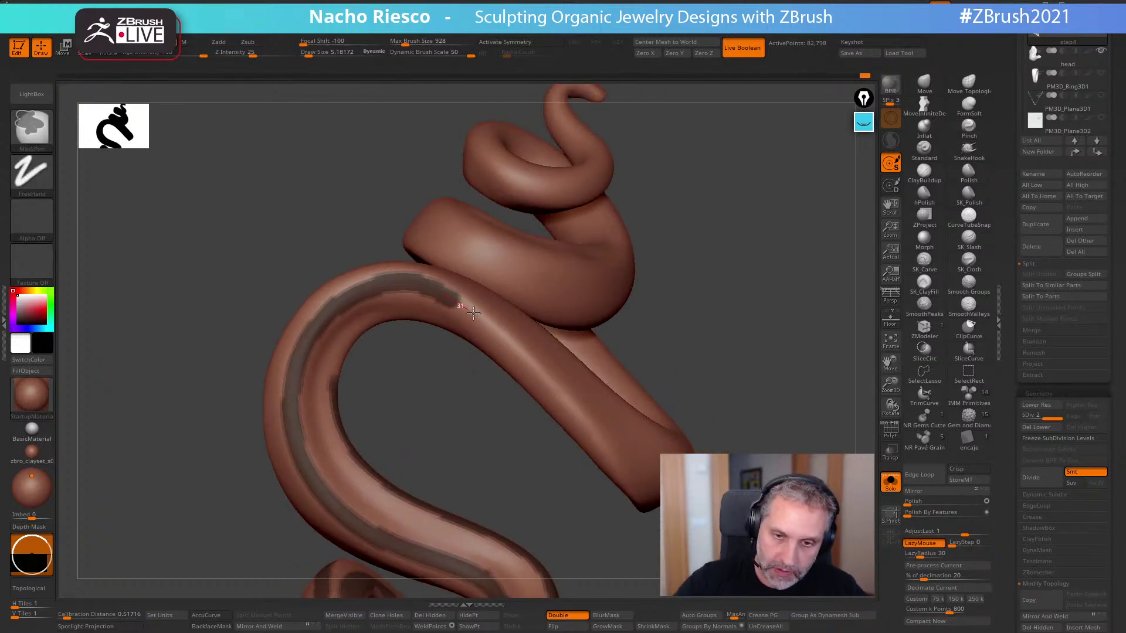
mouse_move(709, 352)
left_mouse_down()
mouse_move(756, 320)
mouse_move(763, 387)
mouse_move(744, 439)
mouse_move(669, 369)
mouse_move(691, 309)
mouse_move(620, 341)
mouse_move(762, 311)
mouse_move(645, 352)
mouse_move(671, 428)
mouse_move(713, 414)
mouse_move(692, 399)
mouse_move(733, 469)
mouse_move(724, 413)
left_mouse_up()
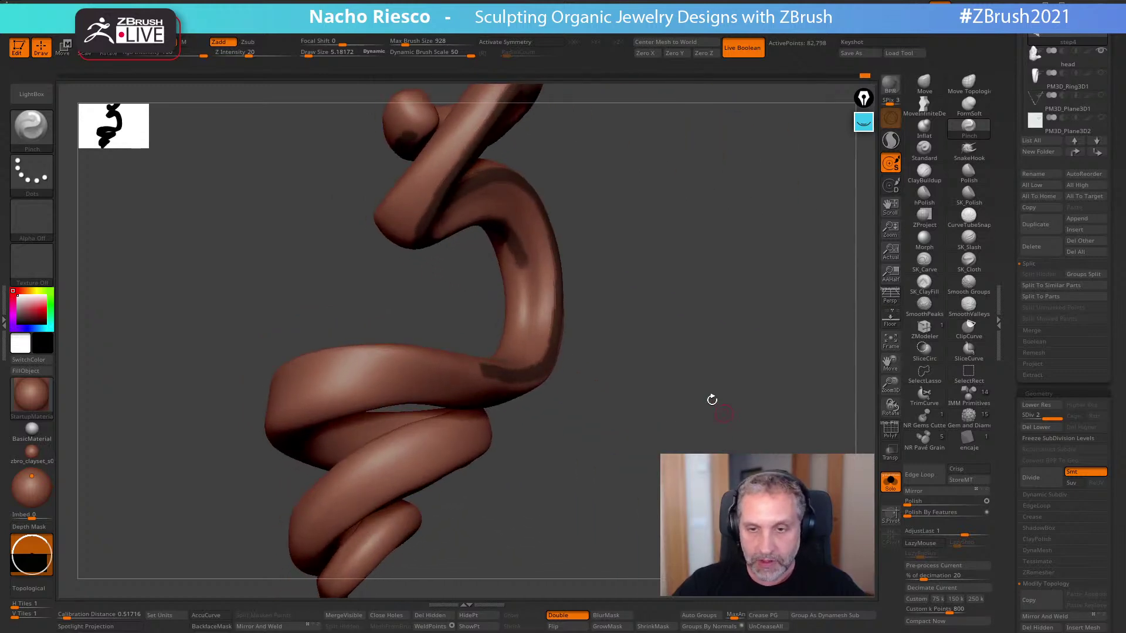
- Carry the mask stripe around the arch and along the lower edge of the wide middle bend
left_click_drag(519, 363, 550, 269)
left_click_drag(491, 352, 478, 360, "ctrl")
left_click_drag(659, 364, 636, 358)
mouse_move(636, 358)
left_mouse_down("alt")
mouse_move(784, 300)
mouse_move(785, 320)
mouse_move(823, 315)
mouse_move(731, 297)
mouse_move(765, 326)
mouse_move(666, 372)
mouse_move(742, 414)
mouse_move(760, 371)
mouse_move(756, 405)
left_mouse_up("alt")
mouse_move(621, 281)
left_mouse_down()
mouse_move(709, 244)
mouse_move(737, 291)
mouse_move(716, 267)
mouse_move(729, 382)
mouse_move(706, 319)
mouse_move(732, 362)
mouse_move(645, 327)
mouse_move(618, 402)
left_mouse_up()
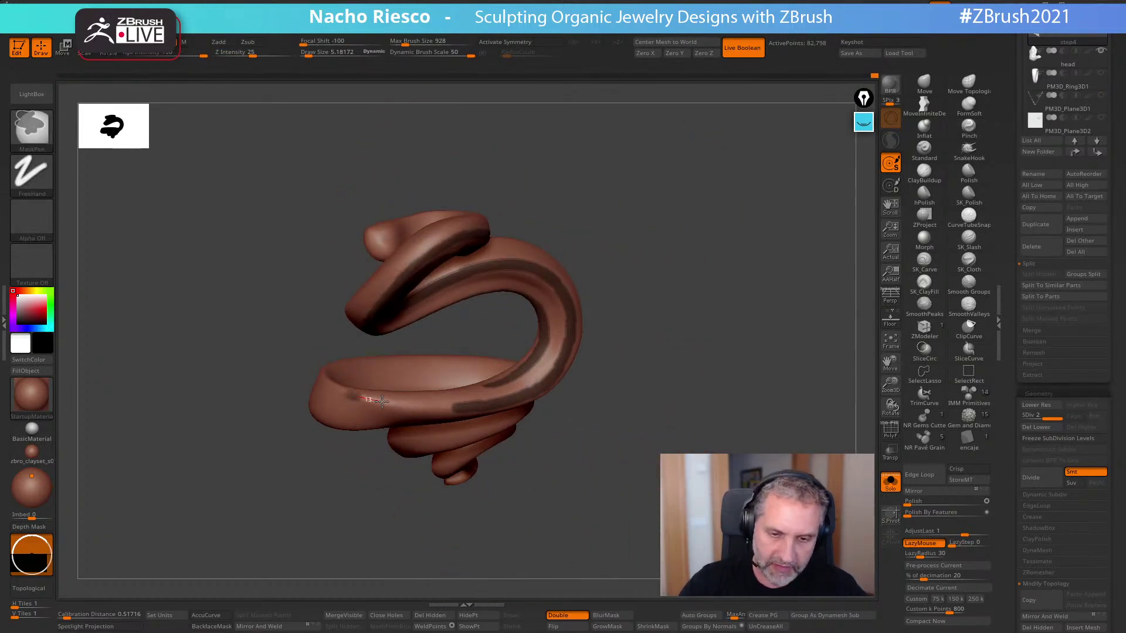
mouse_move(586, 357)
left_mouse_down()
mouse_move(747, 281)
mouse_move(628, 369)
mouse_move(717, 338)
mouse_move(691, 404)
mouse_move(644, 381)
left_mouse_up()
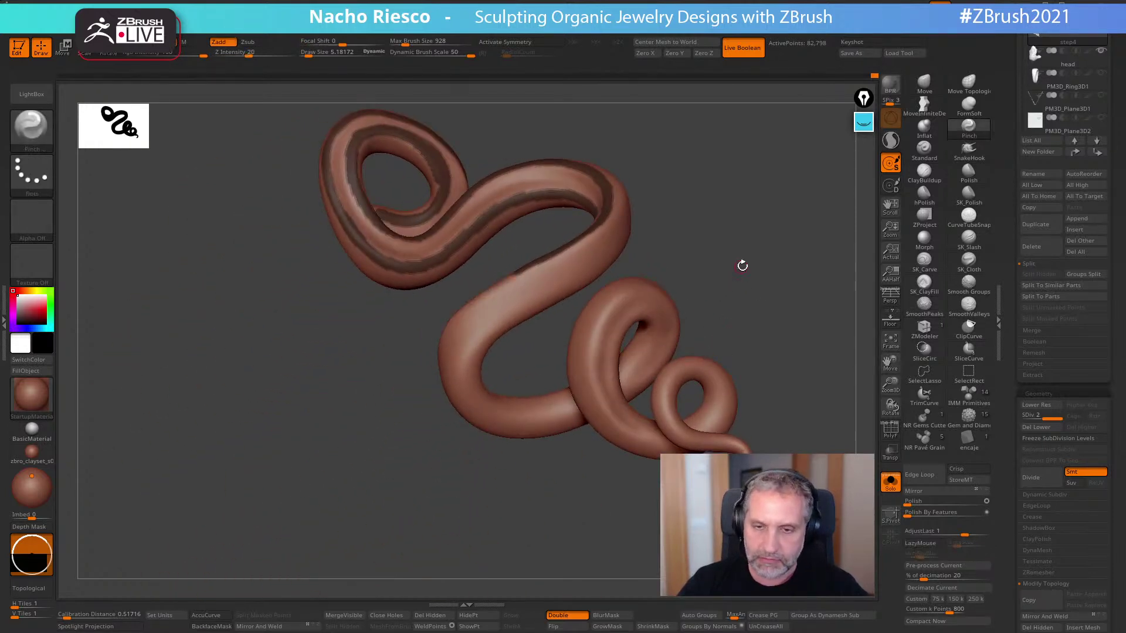
- Mask the opposite belly edge from the arch down the straight stretch toward the middle bend
key("ctrl")
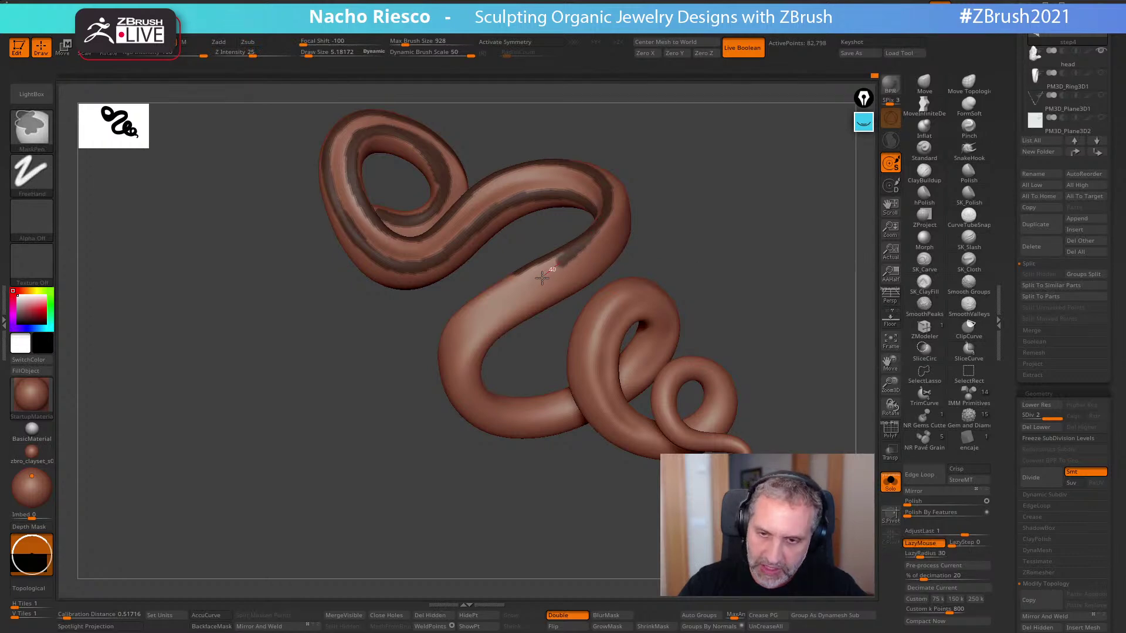
left_click_drag(465, 358, 457, 387, "ctrl")
left_click_drag(571, 310, 700, 223)
left_click_drag(510, 305, 527, 291, "ctrl")
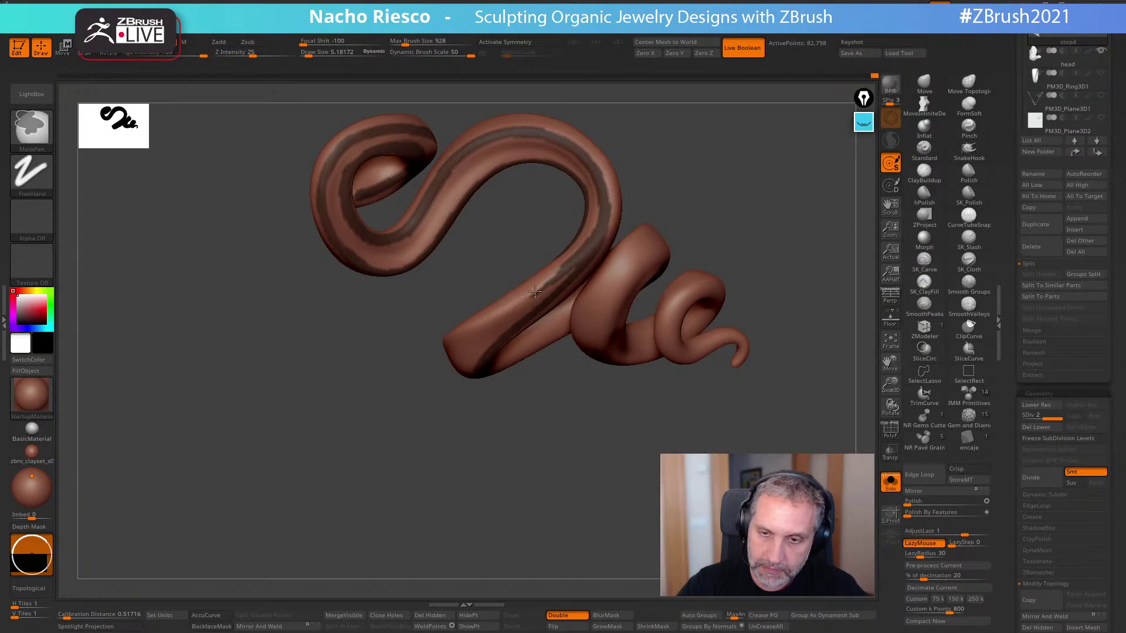
left_click_drag(588, 241, 594, 231, "ctrl")
- Paint the inner mask stripe along the underside of the stretch between the arch and the middle bend
mouse_move(676, 181)
left_mouse_down()
mouse_move(727, 191)
mouse_move(692, 271)
mouse_move(626, 276)
left_mouse_up()
key("ctrl")
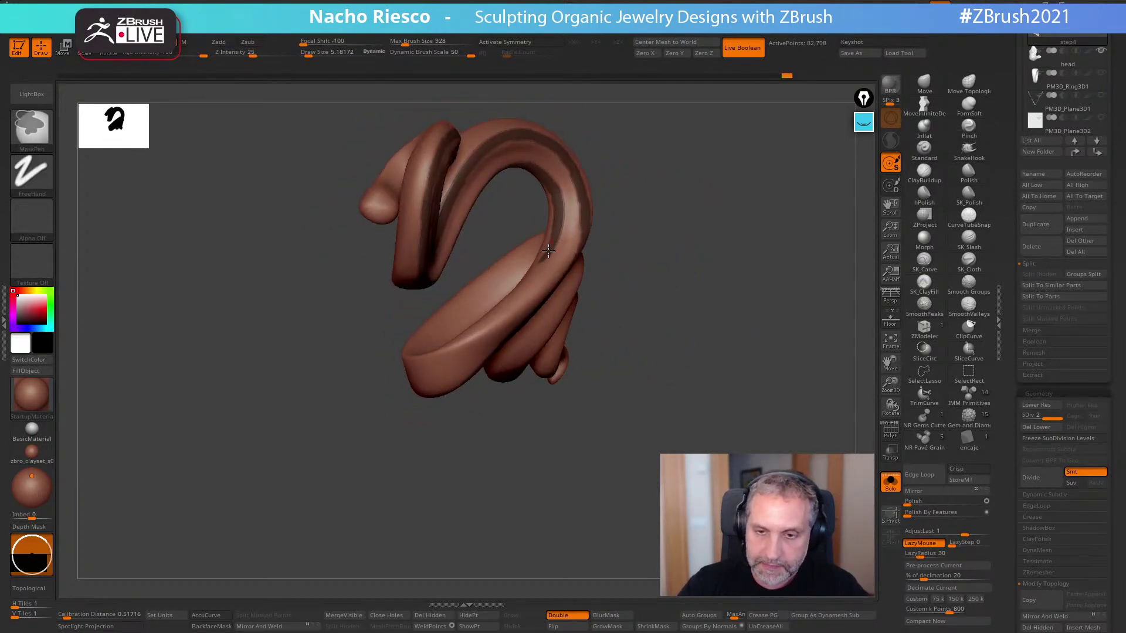
left_click_drag(514, 295, 511, 298, "ctrl")
mouse_move(617, 328)
left_mouse_down()
mouse_move(679, 326)
mouse_move(685, 385)
mouse_move(660, 352)
mouse_move(628, 363)
left_mouse_up()
key("ctrl")
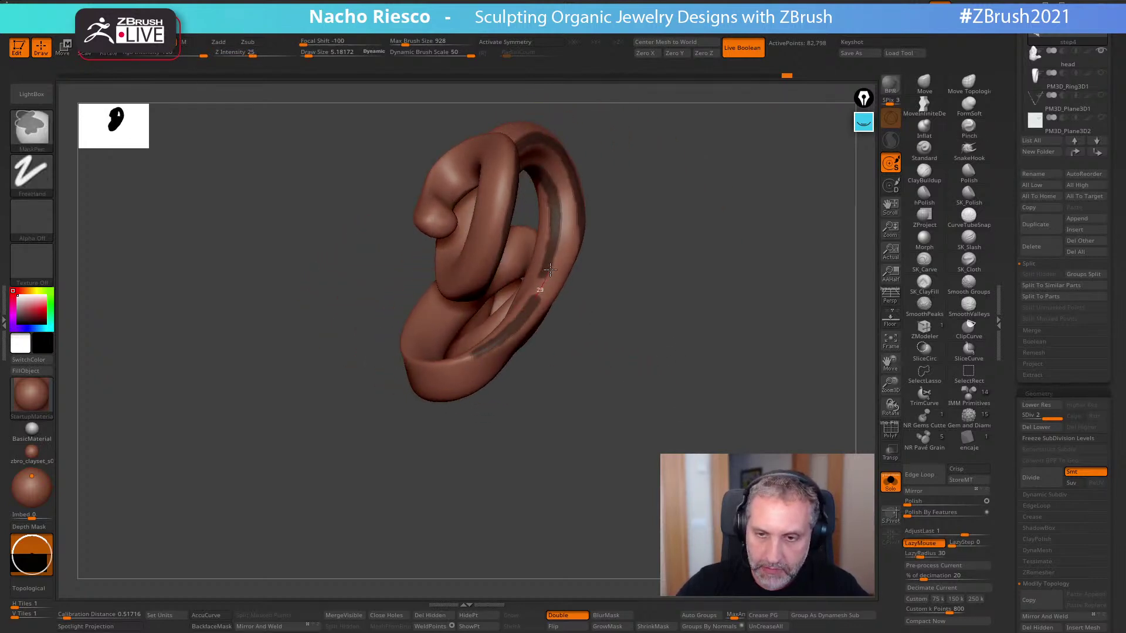
- Extend the mask stripe along the middle stretch and around the outside of the wide middle bend
mouse_move(656, 211)
left_mouse_down()
mouse_move(726, 223)
mouse_move(781, 262)
mouse_move(741, 292)
mouse_move(658, 416)
mouse_move(558, 355)
left_mouse_up()
key("ctrl")
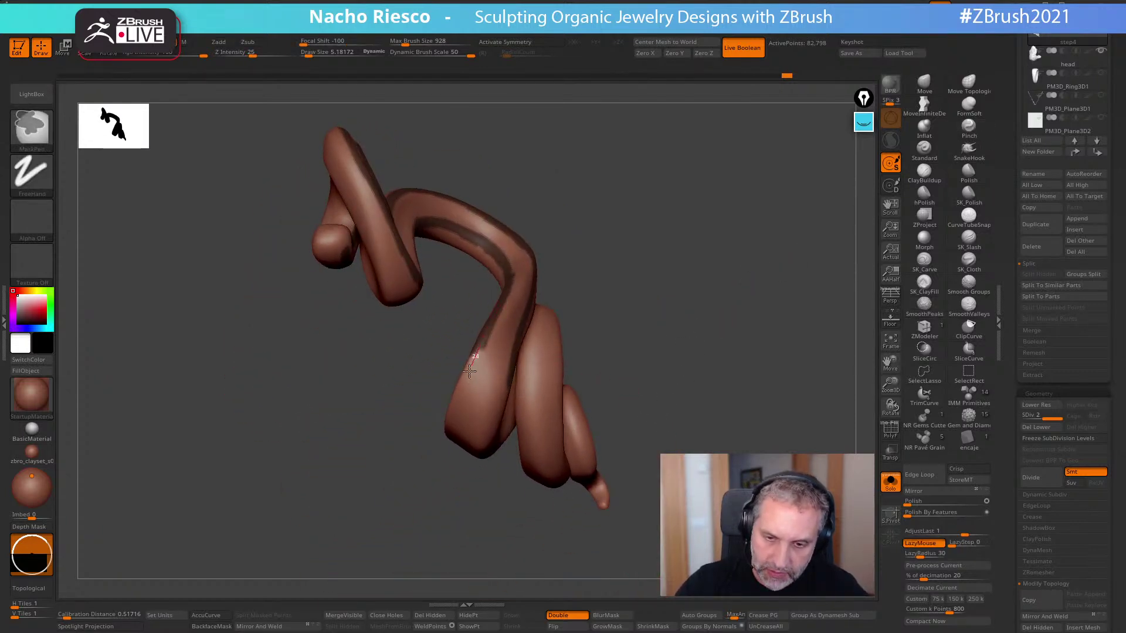
left_click_drag(460, 400, 454, 422, "ctrl")
left_click_drag(609, 293, 589, 375)
left_click_drag(488, 321, 480, 347, "ctrl")
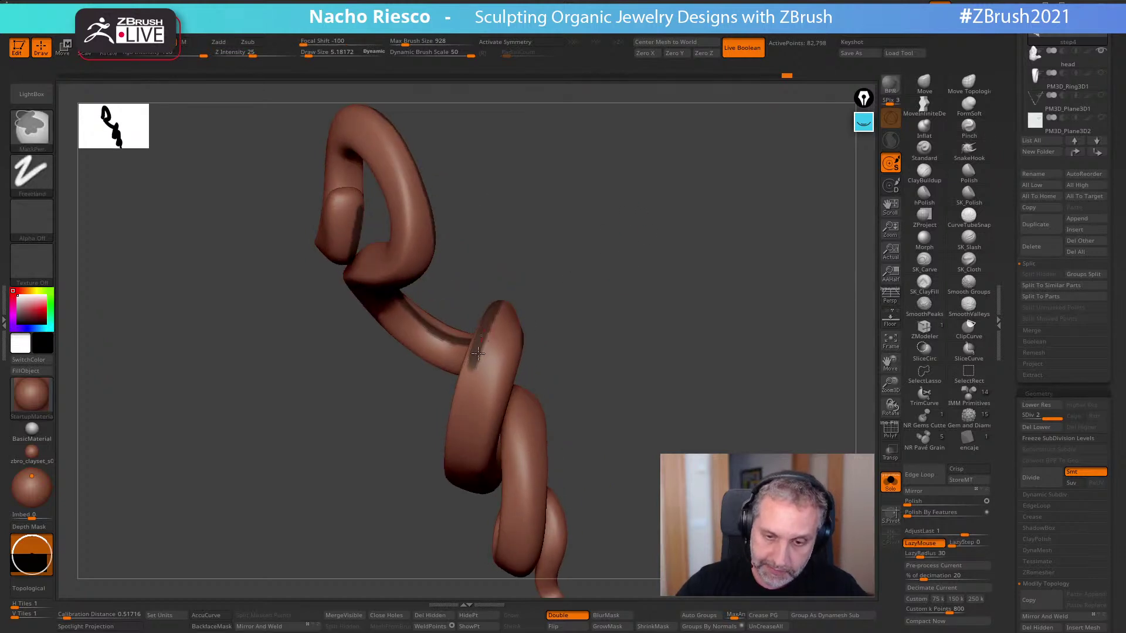
left_click_drag(422, 452, 390, 305)
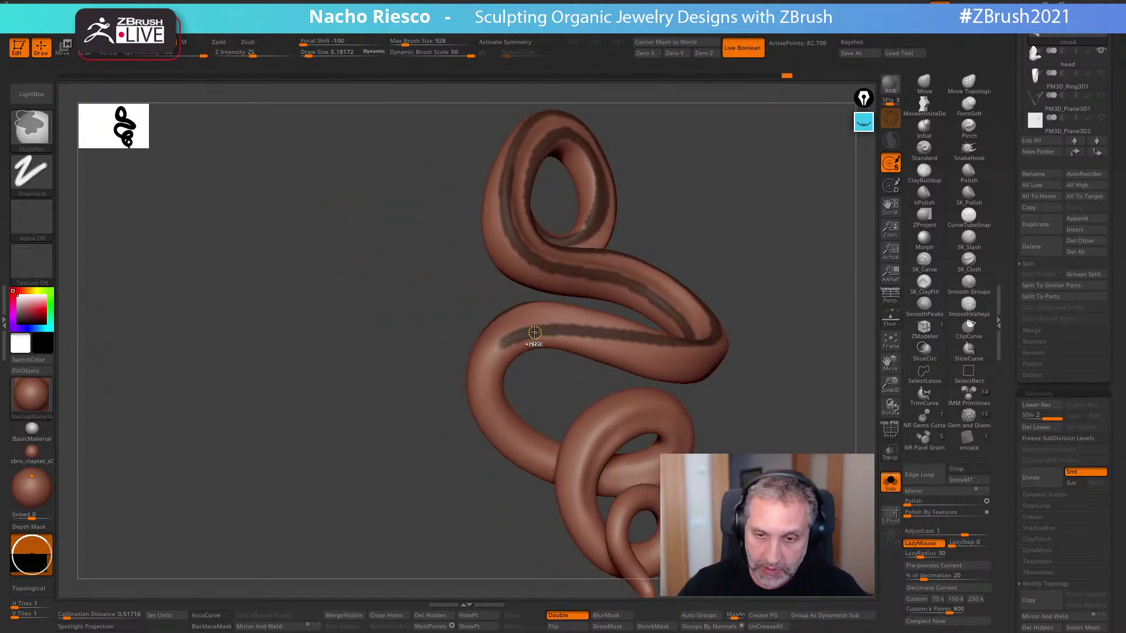
left_click_drag(492, 415, 490, 419, "ctrl")
- Continue the mask stripe from the middle bend down the side of the body toward the larger tail coil
mouse_move(772, 385)
left_mouse_down()
mouse_move(742, 415)
mouse_move(767, 417)
mouse_move(751, 429)
mouse_move(593, 410)
left_mouse_up()
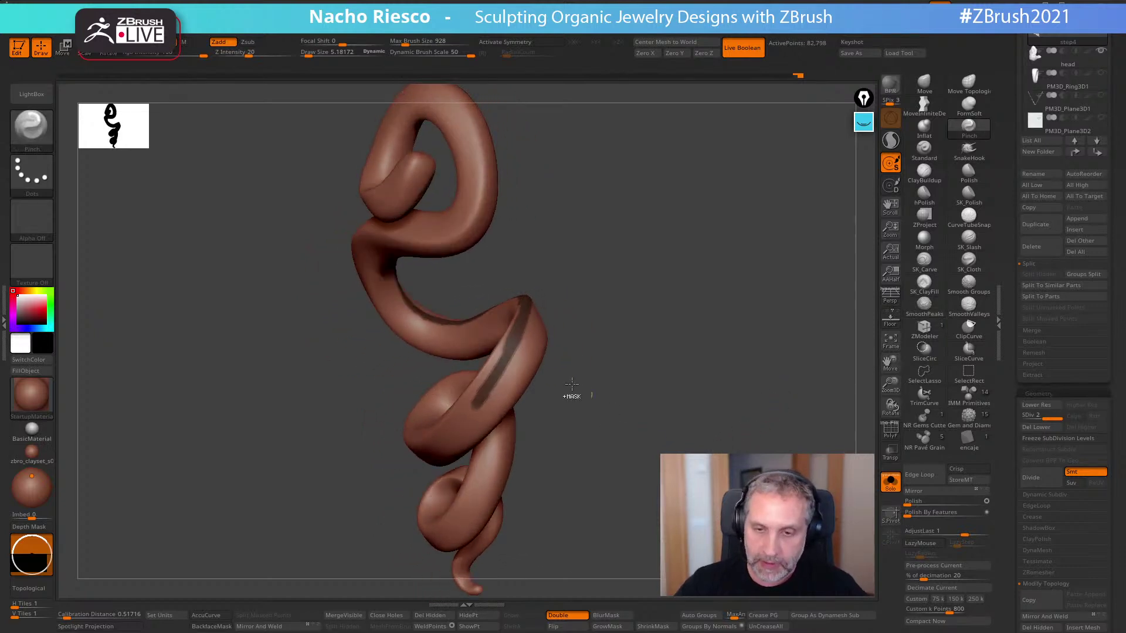
left_click_drag(555, 293, 503, 368)
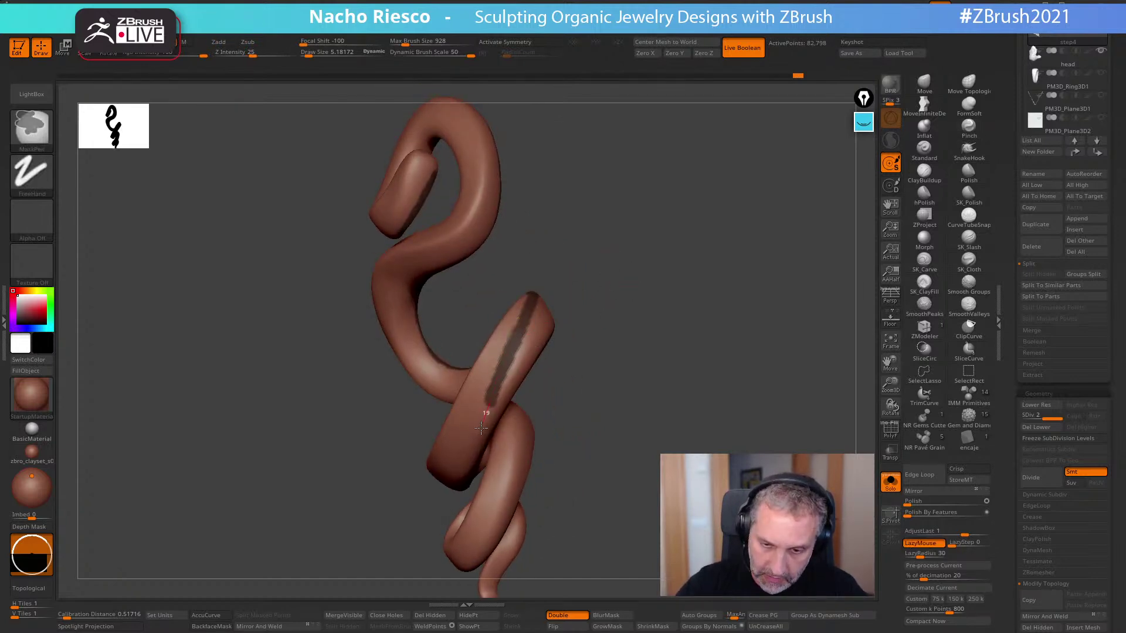
left_click_drag(470, 459, 467, 468, "ctrl")
mouse_move(628, 314)
left_mouse_down()
mouse_move(552, 355)
mouse_move(672, 275)
left_mouse_up()
left_click_drag(559, 338, 511, 370, "ctrl")
- Mask both belly edges around the larger tail coil until they reach the small end coil
mouse_move(692, 411)
left_mouse_down()
mouse_move(747, 445)
mouse_move(756, 364)
mouse_move(747, 424)
mouse_move(581, 372)
left_mouse_up()
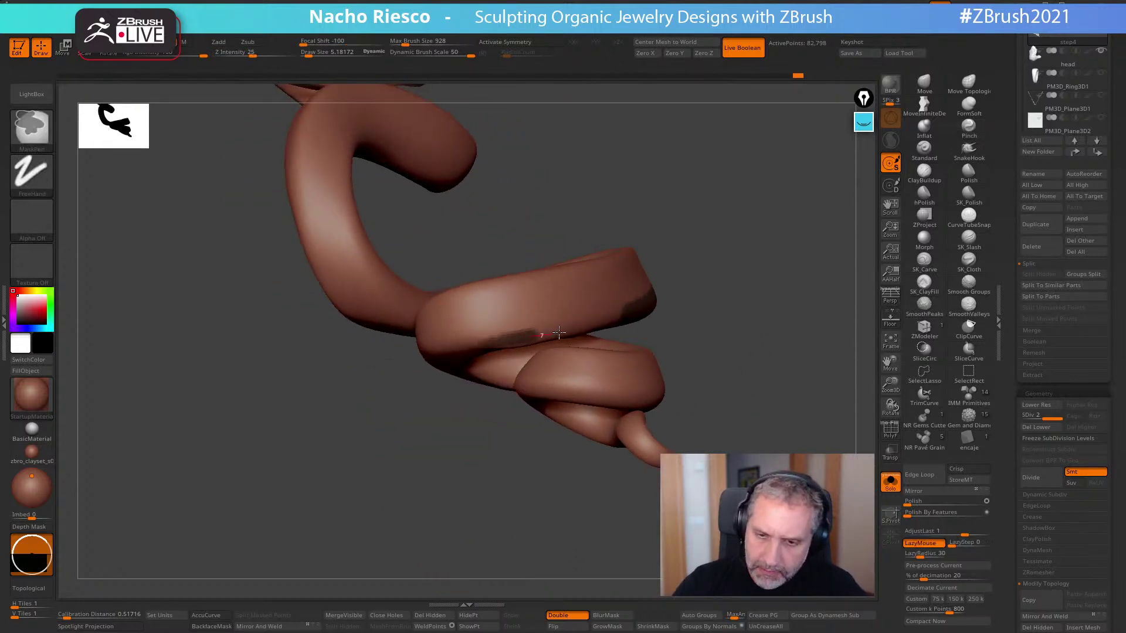
left_click_drag(693, 279, 481, 334)
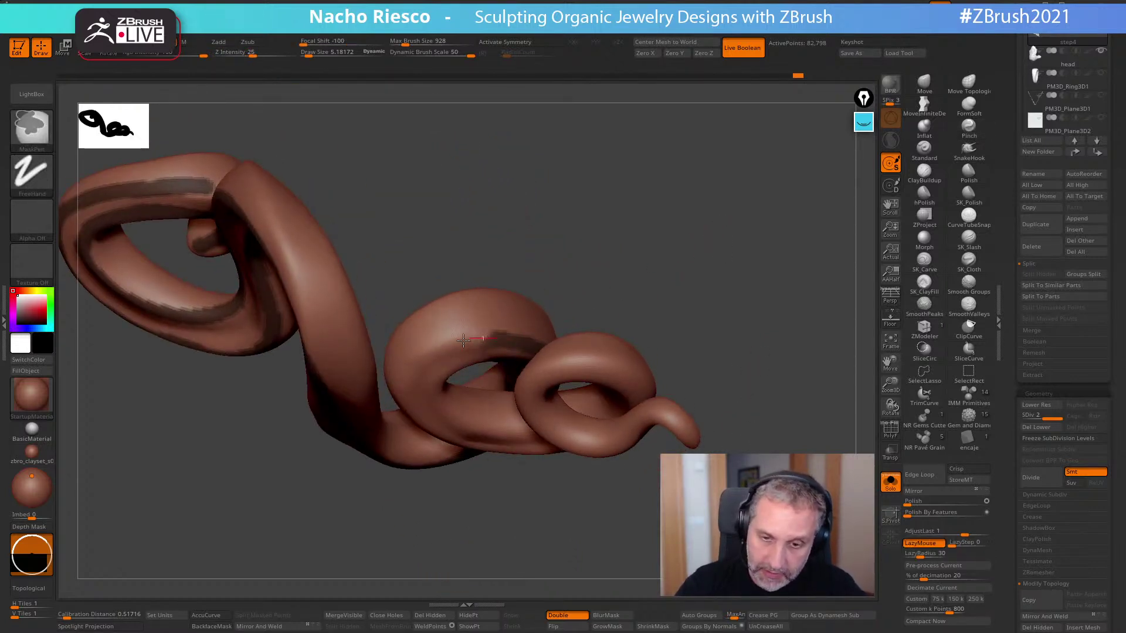
mouse_move(412, 372)
left_mouse_down()
mouse_move(375, 358)
mouse_move(406, 368)
left_mouse_up()
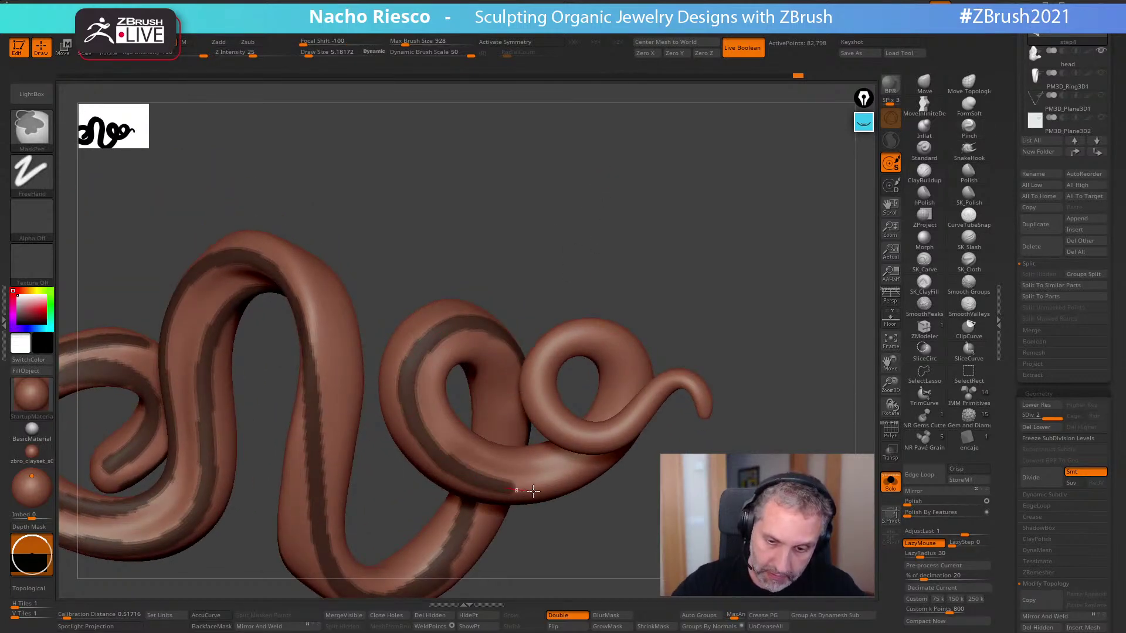
left_click_drag(582, 476, 597, 465, "ctrl")
left_click_drag(583, 508, 639, 498)
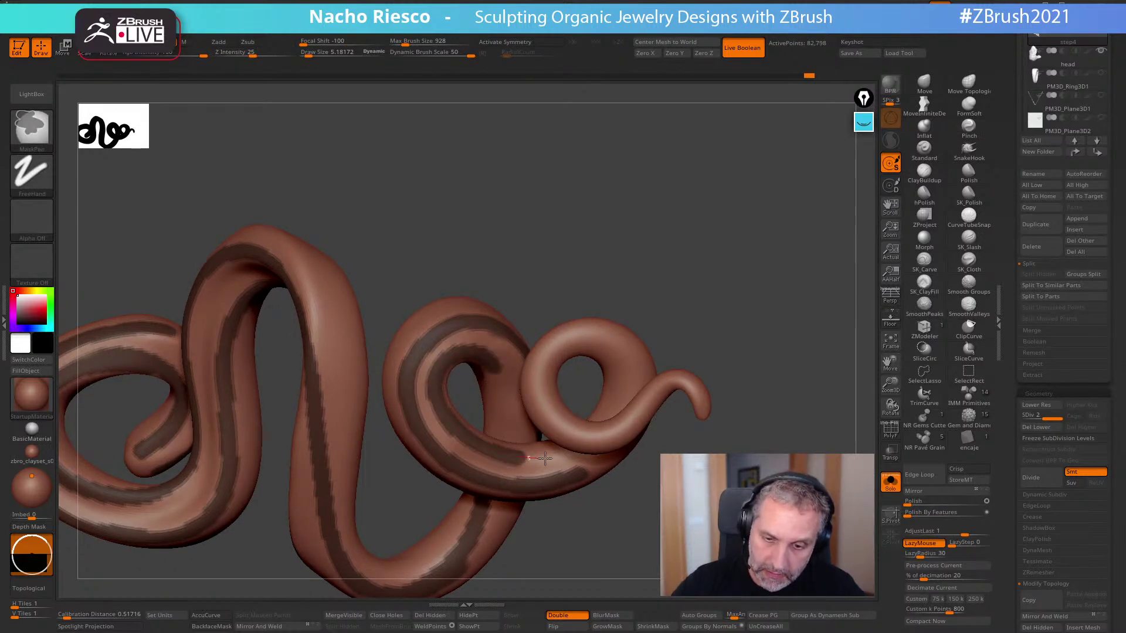
mouse_move(742, 309)
left_mouse_down()
mouse_move(761, 252)
mouse_move(797, 291)
mouse_move(776, 340)
mouse_move(776, 317)
mouse_move(757, 338)
left_mouse_up()
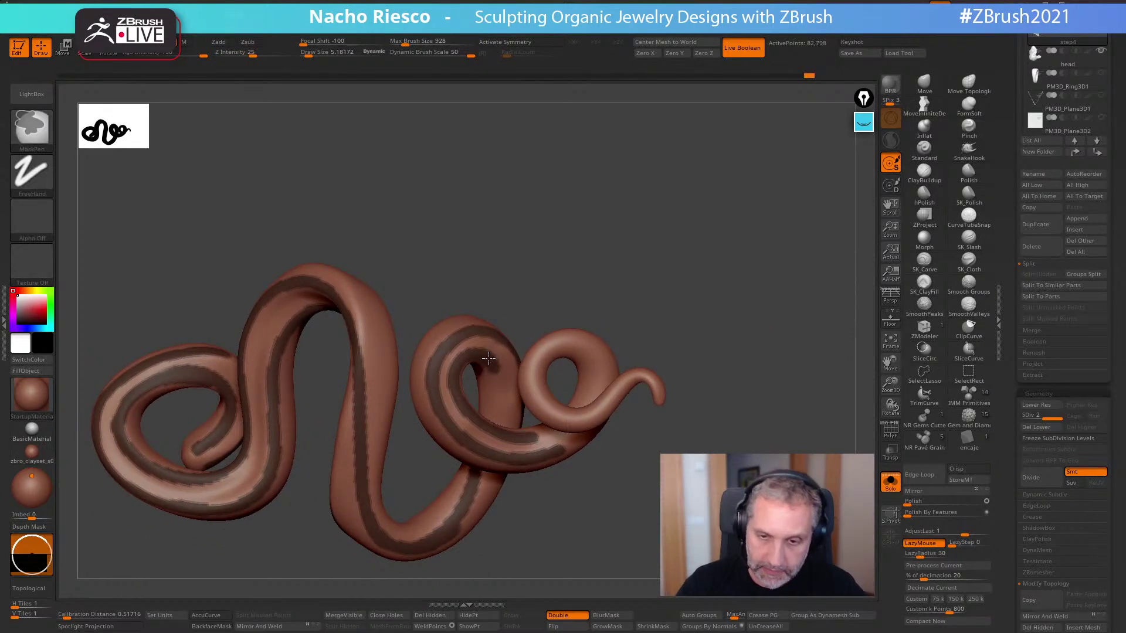
- Close the gap in the mask stripe where the body passes behind the larger tail coil
mouse_move(681, 253)
left_mouse_down()
mouse_move(691, 231)
mouse_move(727, 249)
mouse_move(749, 238)
mouse_move(553, 394)
left_mouse_up()
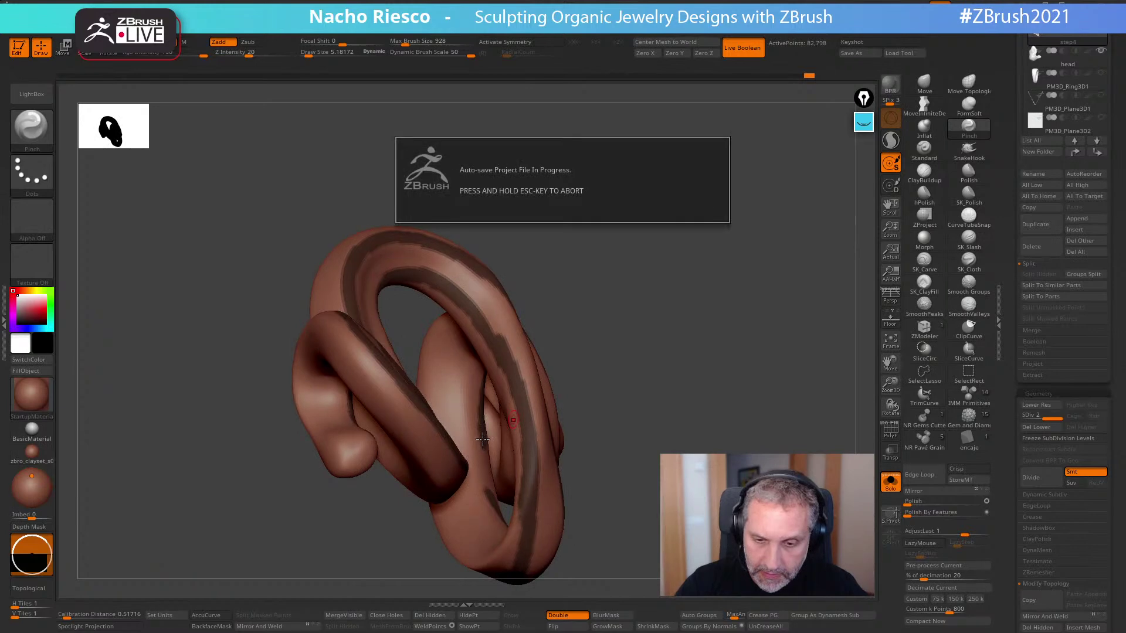
mouse_move(643, 384)
left_mouse_down()
mouse_move(669, 244)
mouse_move(610, 369)
left_mouse_up()
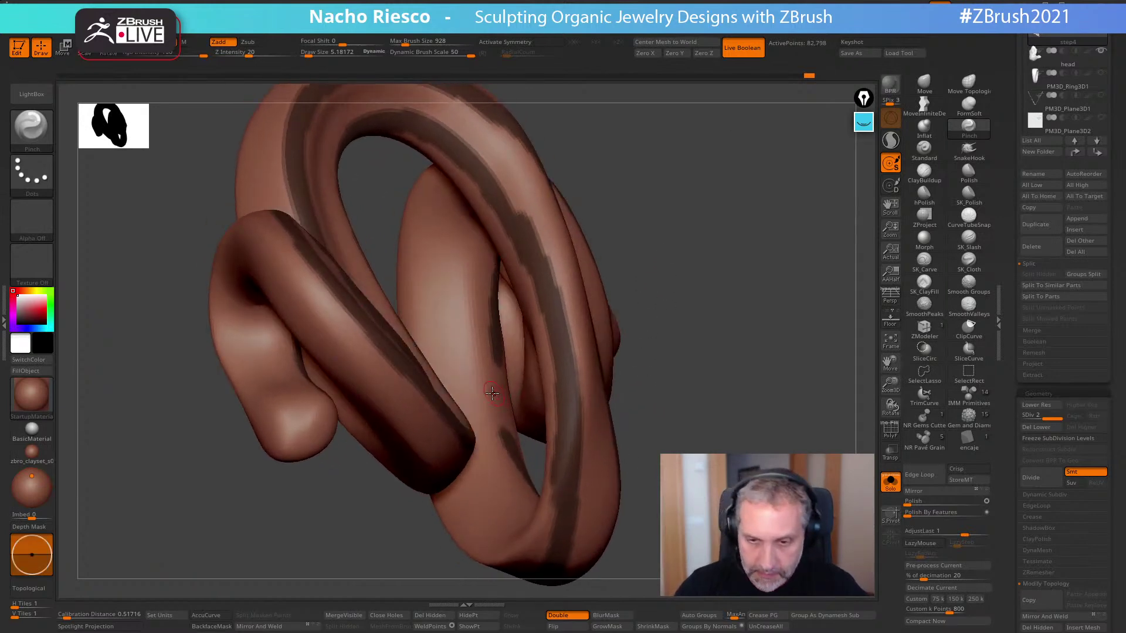
left_click_drag(688, 365, 447, 481)
left_click_drag(252, 381, 463, 390)
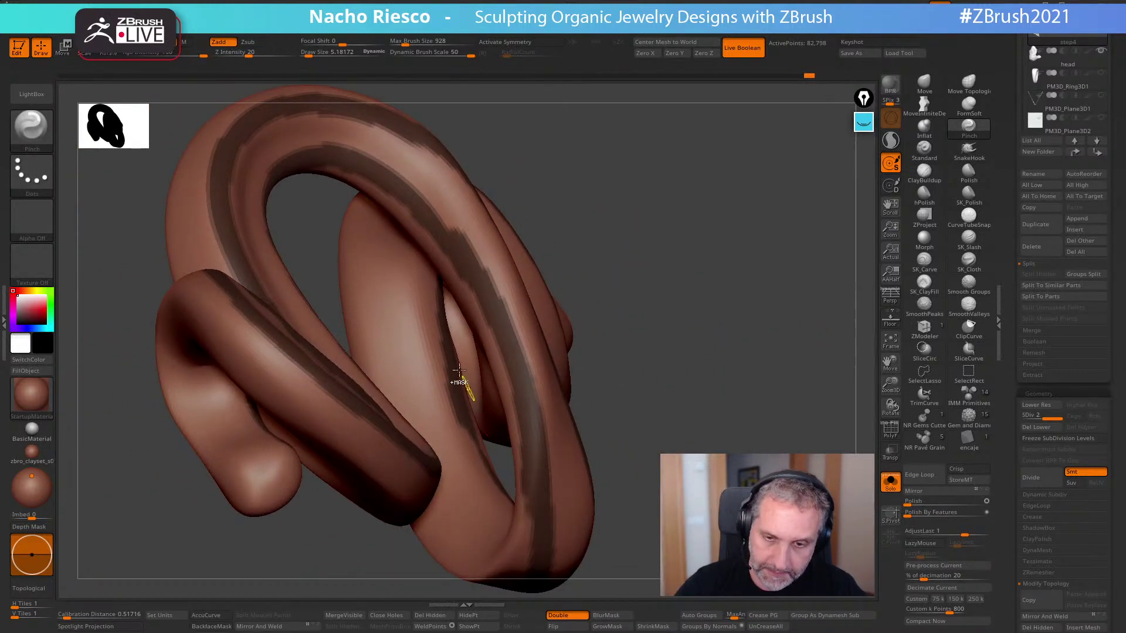
key("ctrl")
- Complete the mask stripes along the middle bend and the underside of the larger tail coil
left_click_drag(483, 469, 522, 448)
left_click_drag(350, 425, 311, 427, "ctrl")
mouse_move(523, 206)
left_mouse_down()
mouse_move(699, 197)
mouse_move(716, 238)
mouse_move(663, 237)
left_mouse_up()
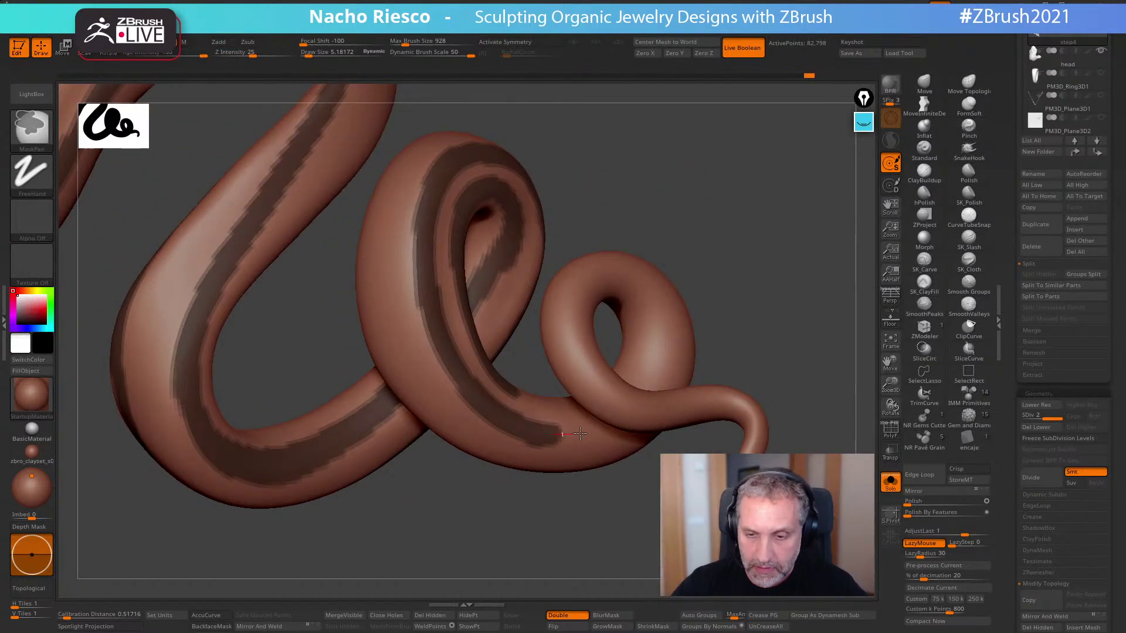
left_click_drag(575, 434, 546, 407, "ctrl")
mouse_move(780, 247)
left_mouse_down()
mouse_move(794, 262)
mouse_move(757, 272)
mouse_move(800, 315)
mouse_move(775, 327)
mouse_move(743, 475)
mouse_move(769, 425)
left_mouse_up()
- Shift the small end coil slightly with the Move Topological brush and check its mesh against the neighbouring coil
left_click(972, 86)
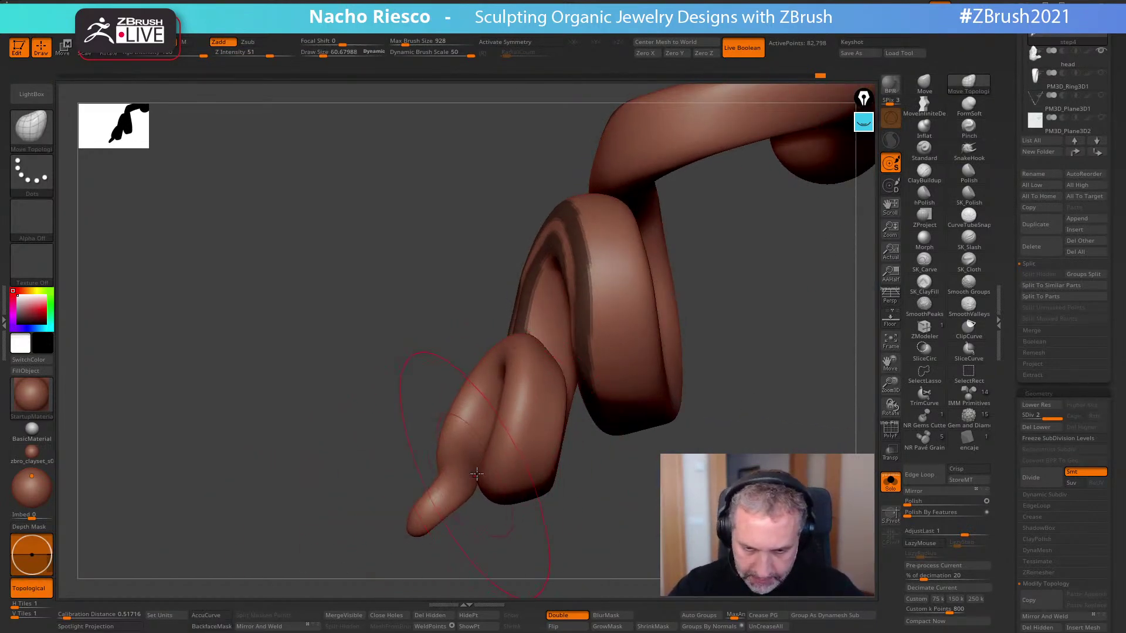
left_click_drag(476, 463, 488, 465)
left_click_drag(452, 539, 499, 451)
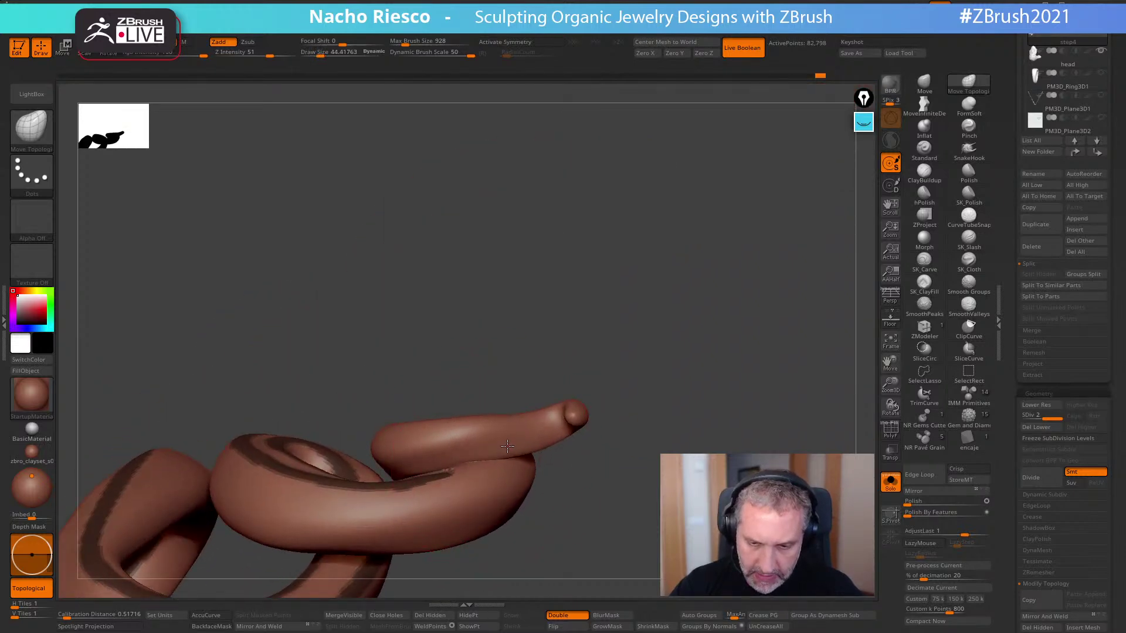
left_click_drag(632, 366, 704, 457)
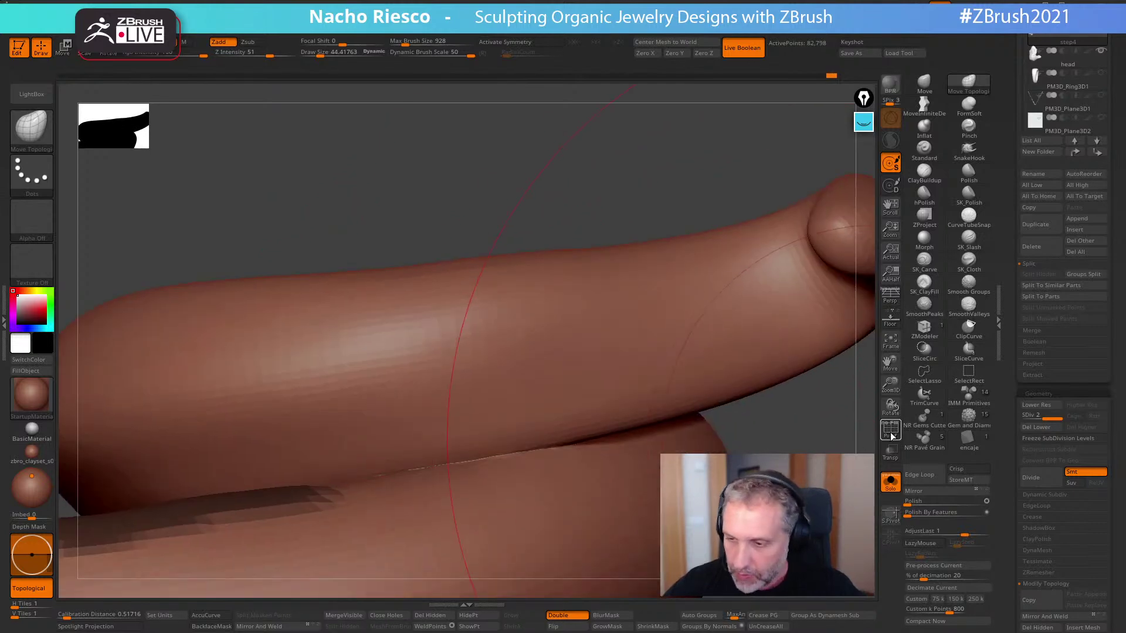
left_click(890, 431)
left_click_drag(851, 450, 727, 410)
left_click(888, 438)
left_click_drag(832, 457, 768, 554)
- Set the mask brush's Draw Size to about 7.2 and fill between the stripes on the larger tail coil's lower half
mouse_move(504, 496)
right_mouse_down()
mouse_move(534, 472)
mouse_move(554, 485)
right_mouse_up()
key("s")
key("s")
left_click_drag(568, 494, 572, 496, "ctrl")
right_click_drag(387, 375, 364, 418)
key("s")
left_click_drag(353, 421, 356, 421)
mouse_move(299, 325)
left_mouse_down("ctrl")
mouse_move(323, 404)
mouse_move(393, 477)
left_mouse_up("ctrl")
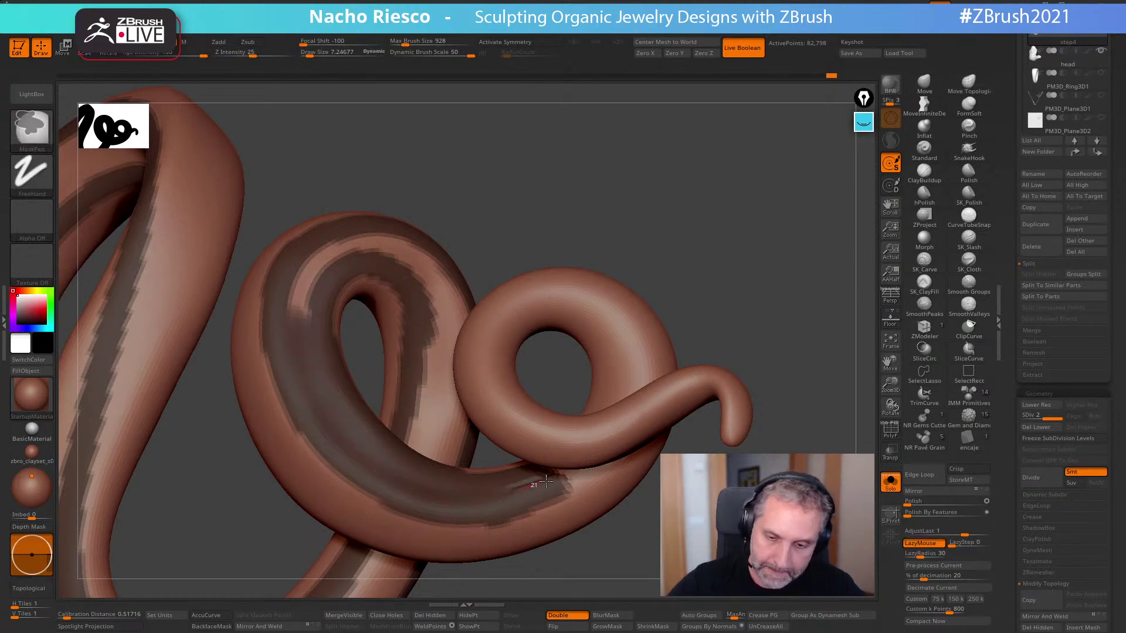
left_click_drag(545, 481, 554, 478, "ctrl")
- Fill the remaining unmasked area between the stripes over the top and far side of the larger tail coil
left_click_drag(724, 224, 688, 244)
mouse_move(303, 314)
left_mouse_down("ctrl")
mouse_move(404, 237)
mouse_move(449, 265)
left_mouse_up("ctrl")
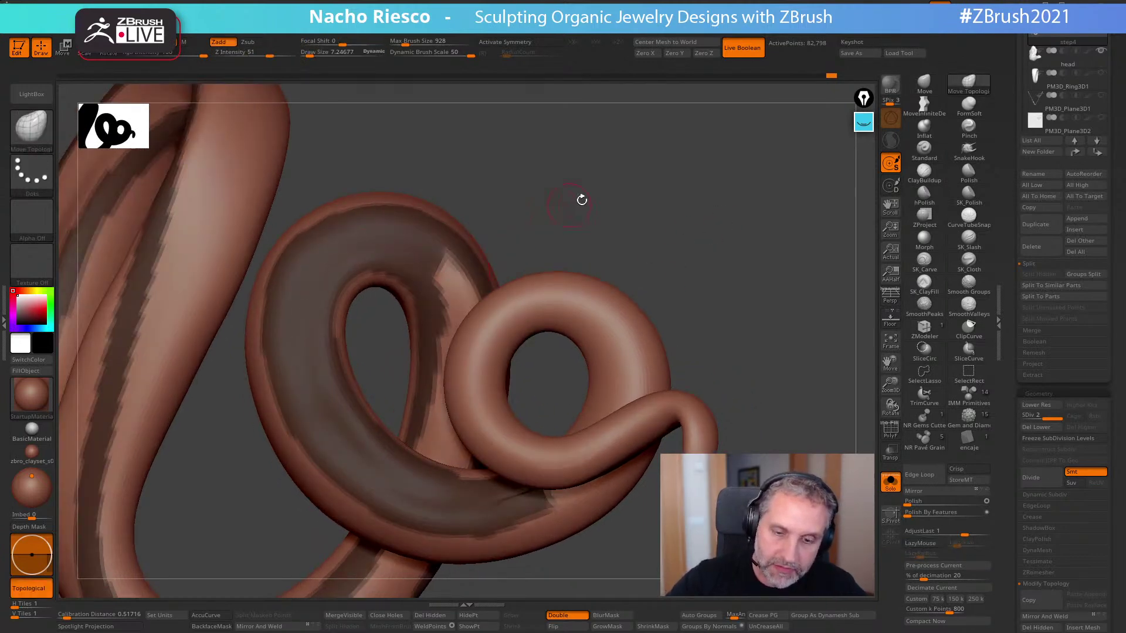
left_click_drag(569, 204, 522, 229)
left_click_drag(446, 269, 399, 431, "ctrl")
left_click_drag(490, 219, 528, 180)
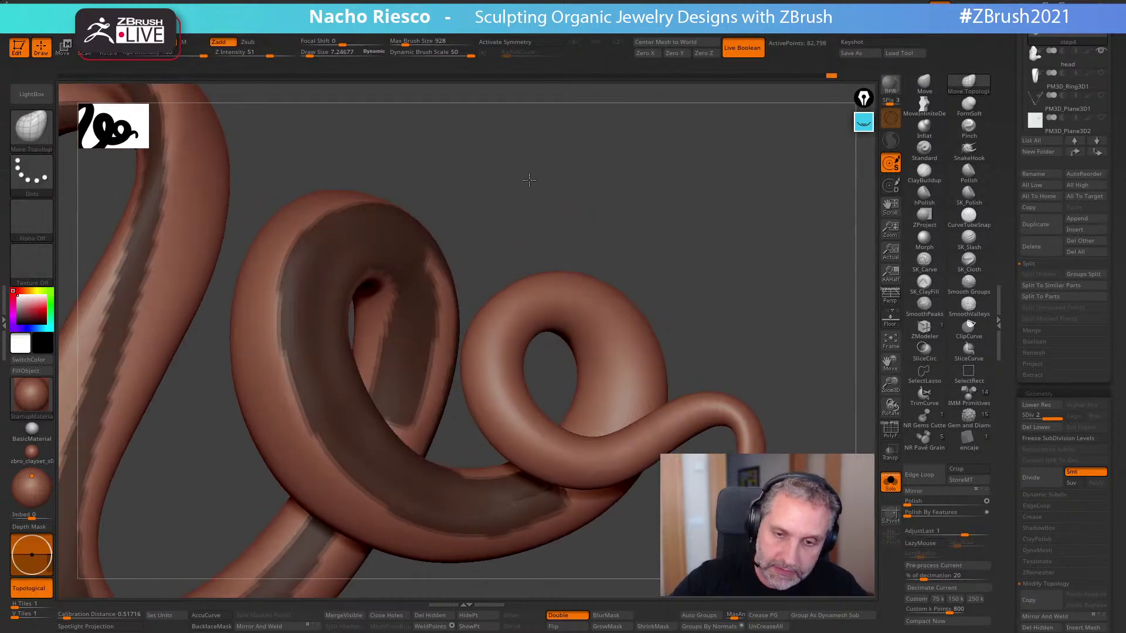
mouse_move(439, 258)
left_mouse_down("ctrl")
mouse_move(428, 411)
mouse_move(404, 445)
mouse_move(437, 299)
left_mouse_up("ctrl")
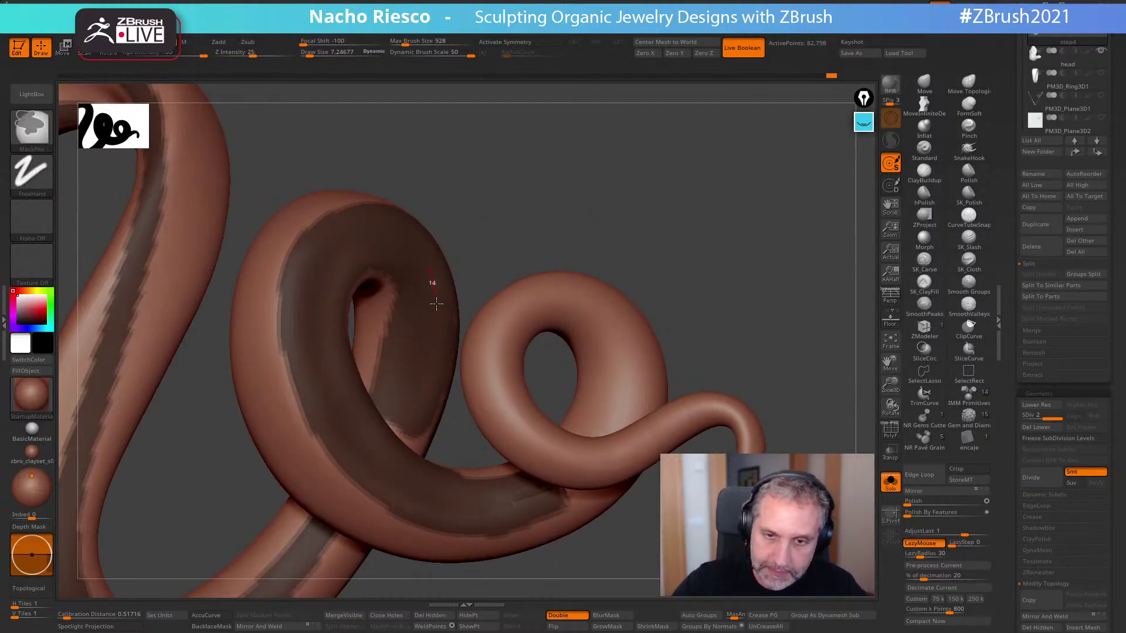
left_click_drag(442, 346, 443, 352, "ctrl")
- Mask the belly area between the two stripes along the outside of the wide middle bend
mouse_move(721, 276)
left_mouse_down()
mouse_move(694, 227)
mouse_move(704, 239)
mouse_move(706, 194)
left_mouse_up()
left_click_drag(426, 484, 325, 440)
left_click_drag(237, 353, 321, 405, "ctrl")
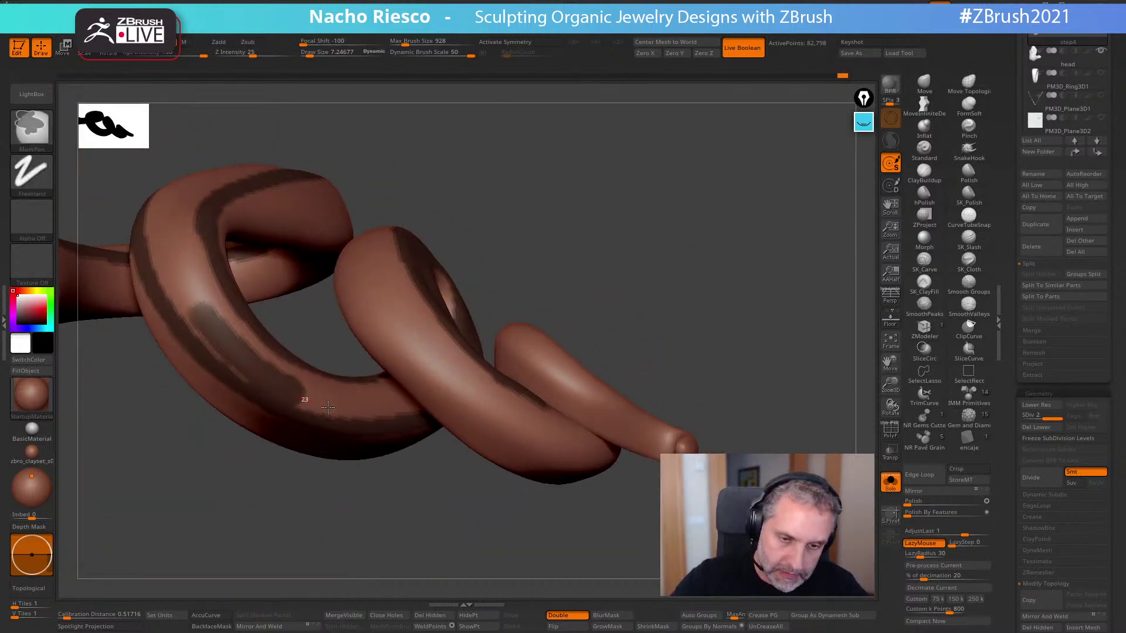
left_click_drag(156, 269, 244, 369, "ctrl")
left_click_drag(184, 249, 269, 362, "ctrl")
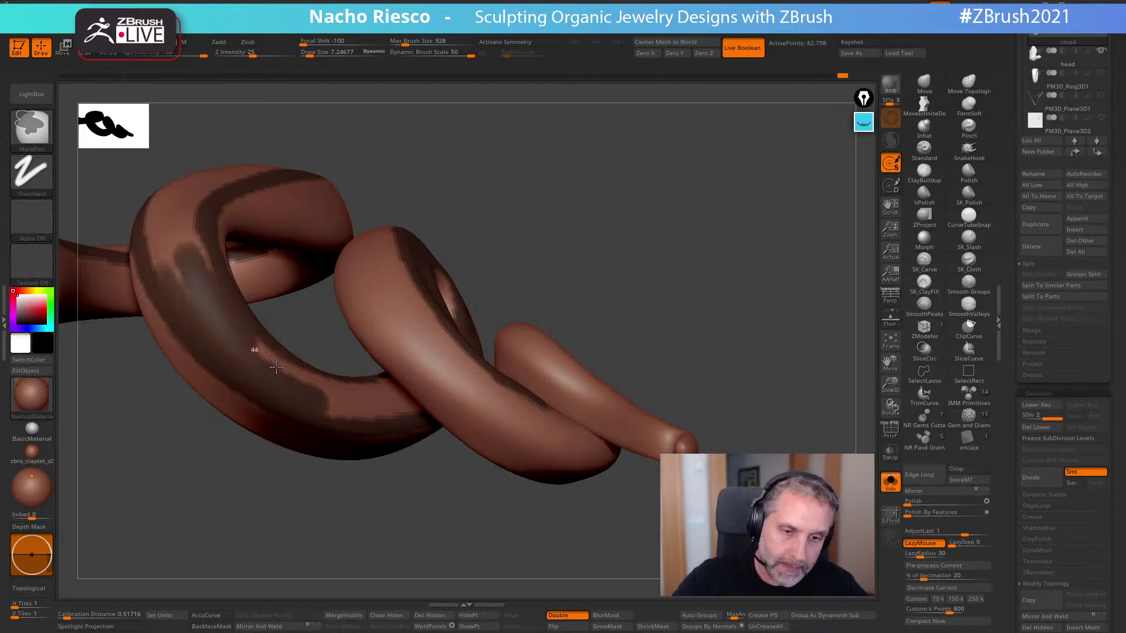
- Continue masking the belly between the boundary stripes through the wide middle bend and up its rising side
left_click_drag(352, 476, 509, 531)
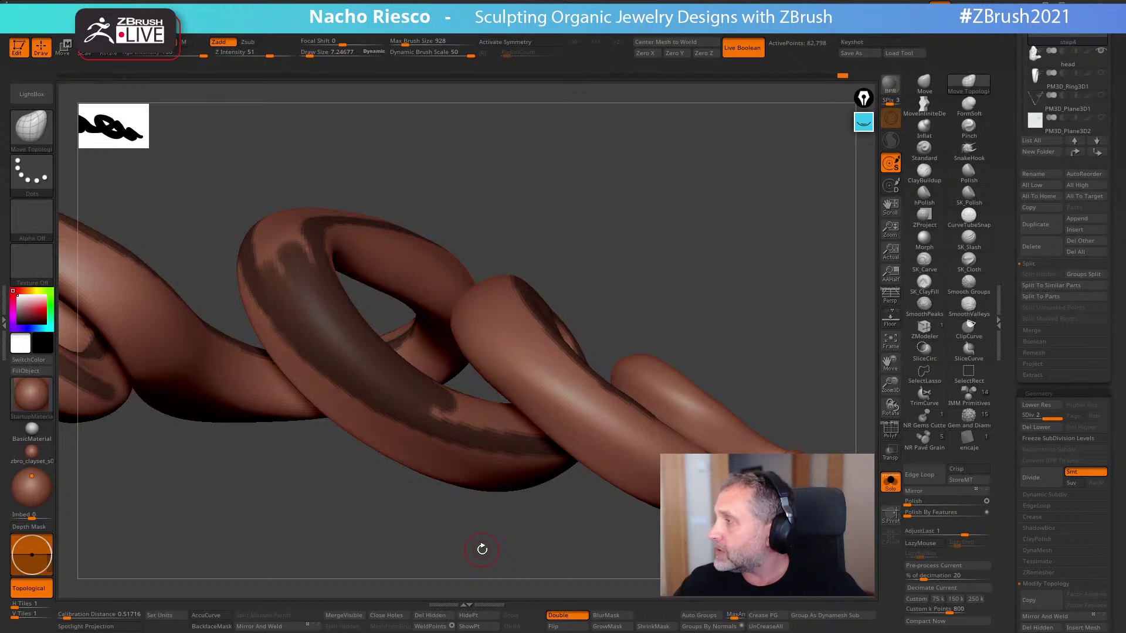
mouse_move(781, 302)
left_mouse_down()
mouse_move(741, 299)
mouse_move(754, 324)
mouse_move(715, 346)
left_mouse_up()
key("ctrl")
mouse_move(312, 376)
left_mouse_down("ctrl")
mouse_move(315, 284)
mouse_move(300, 439)
left_mouse_up("ctrl")
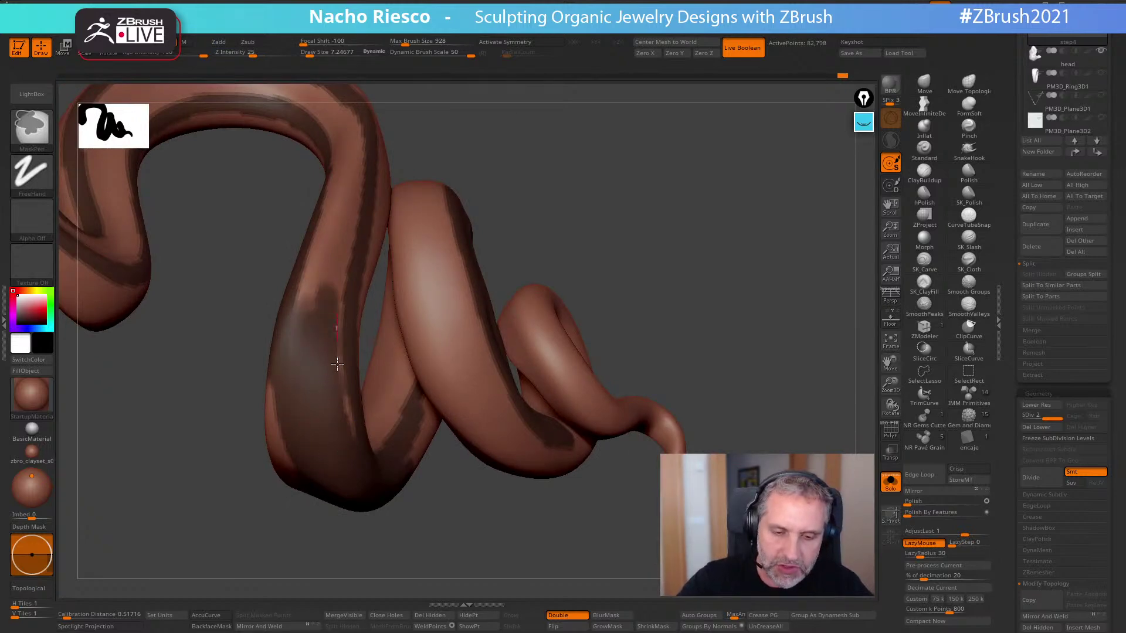
left_click_drag(337, 349, 353, 454, "ctrl")
mouse_move(700, 287)
left_mouse_down()
mouse_move(671, 311)
mouse_move(592, 322)
left_mouse_up()
left_click_drag(344, 459, 336, 305, "ctrl")
mouse_move(562, 228)
left_mouse_down()
mouse_move(515, 196)
mouse_move(483, 229)
left_mouse_up()
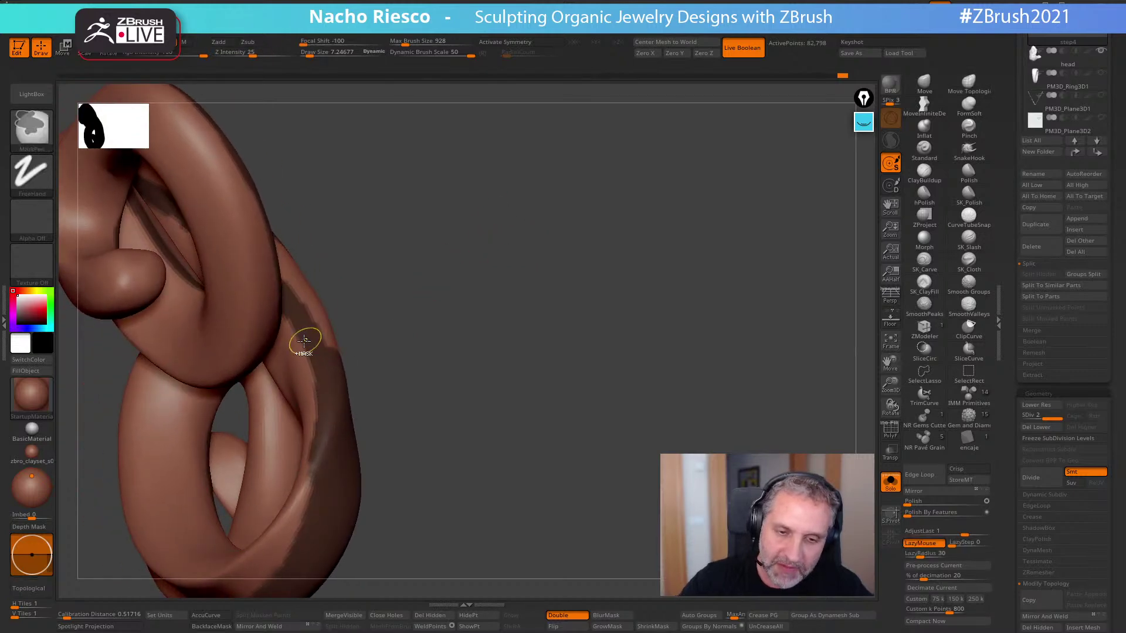
- Fill the belly mask between the stripes along the strand connecting the wide bend to the large arch
left_click_drag(432, 335, 377, 347)
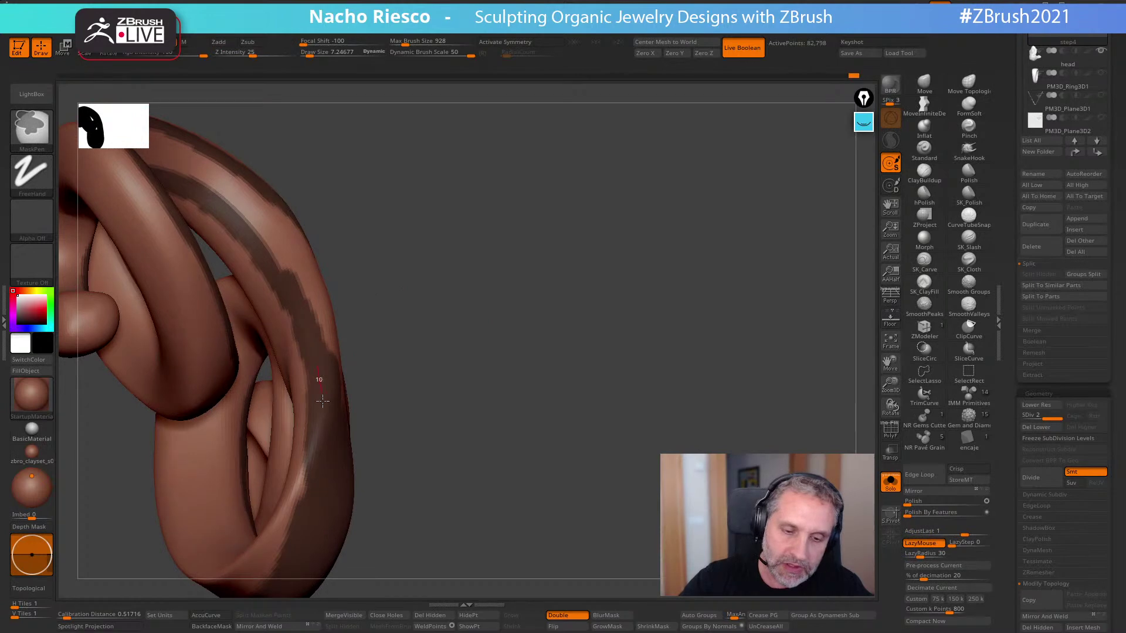
left_click_drag(309, 508, 301, 536, "ctrl")
left_click_drag(455, 327, 387, 329)
left_click_drag(310, 322, 281, 486, "ctrl")
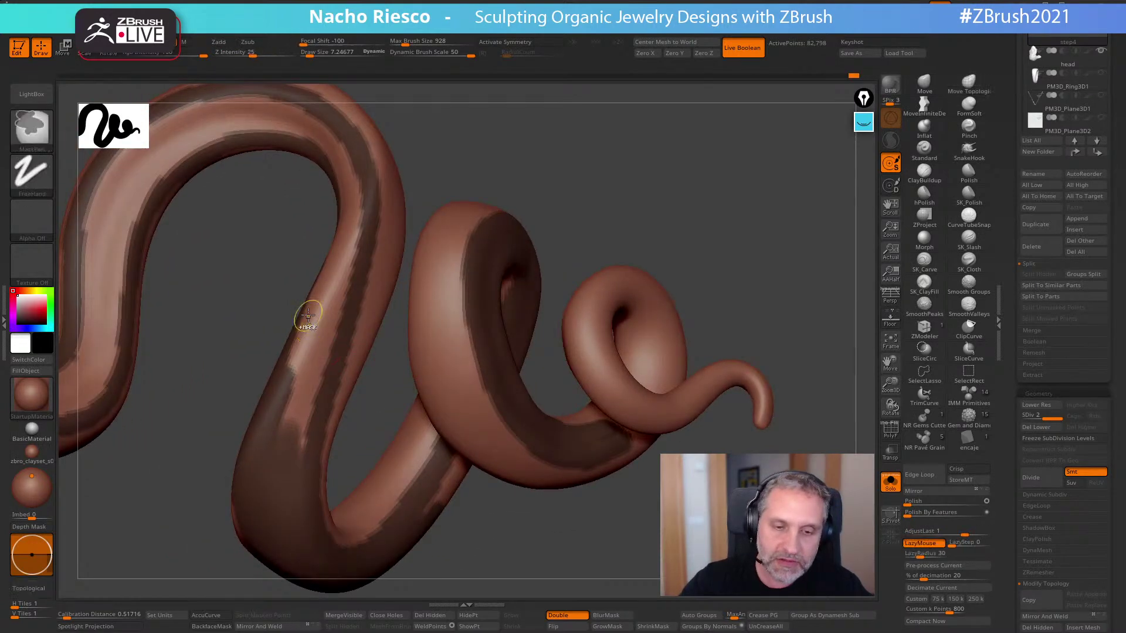
mouse_move(578, 193)
left_mouse_down()
mouse_move(553, 146)
mouse_move(531, 150)
left_mouse_up()
mouse_move(343, 258)
left_mouse_down("ctrl")
mouse_move(361, 317)
mouse_move(365, 446)
left_mouse_up("ctrl")
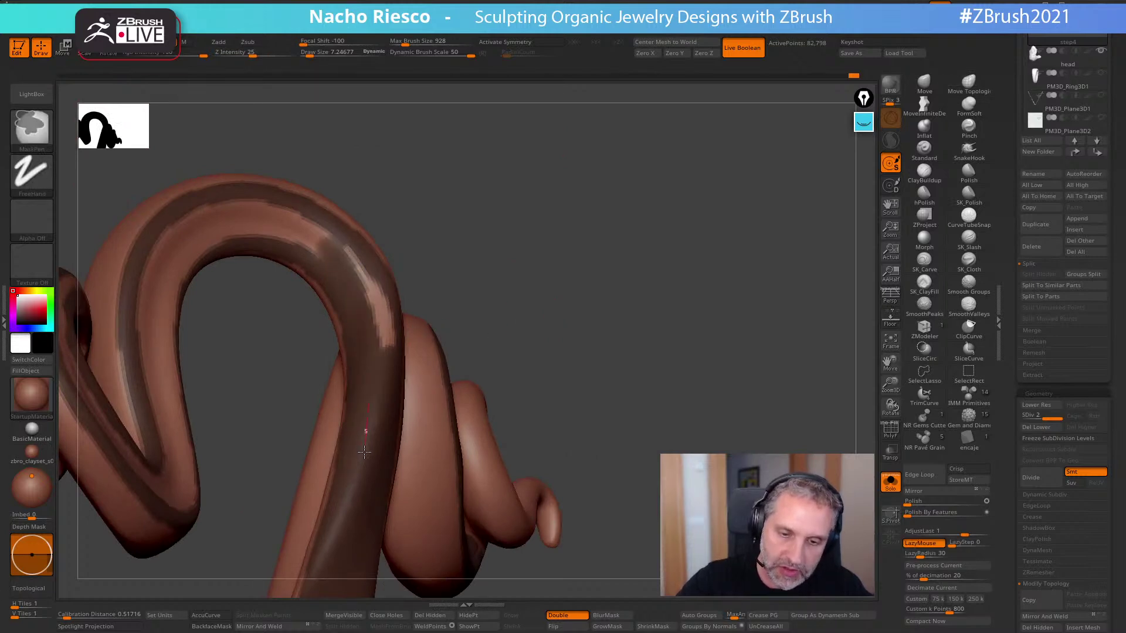
- Mask the unfilled strip between the stripes over the top and underside of the large arch
mouse_move(263, 206)
left_mouse_down("ctrl")
mouse_move(225, 238)
mouse_move(308, 238)
mouse_move(340, 264)
left_mouse_up("ctrl")
left_click_drag(505, 195, 748, 207)
mouse_move(387, 257)
left_mouse_down("ctrl")
mouse_move(311, 345)
mouse_move(300, 428)
mouse_move(322, 378)
mouse_move(309, 483)
left_mouse_up("ctrl")
mouse_move(424, 418)
left_mouse_down("alt")
mouse_move(460, 379)
mouse_move(425, 402)
left_mouse_up("alt")
- Mask the belly from the arch's foot through the next curve and around the outside of the neck loop
mouse_move(127, 449)
left_mouse_down("ctrl")
mouse_move(204, 500)
mouse_move(316, 499)
mouse_move(359, 406)
left_mouse_up("ctrl")
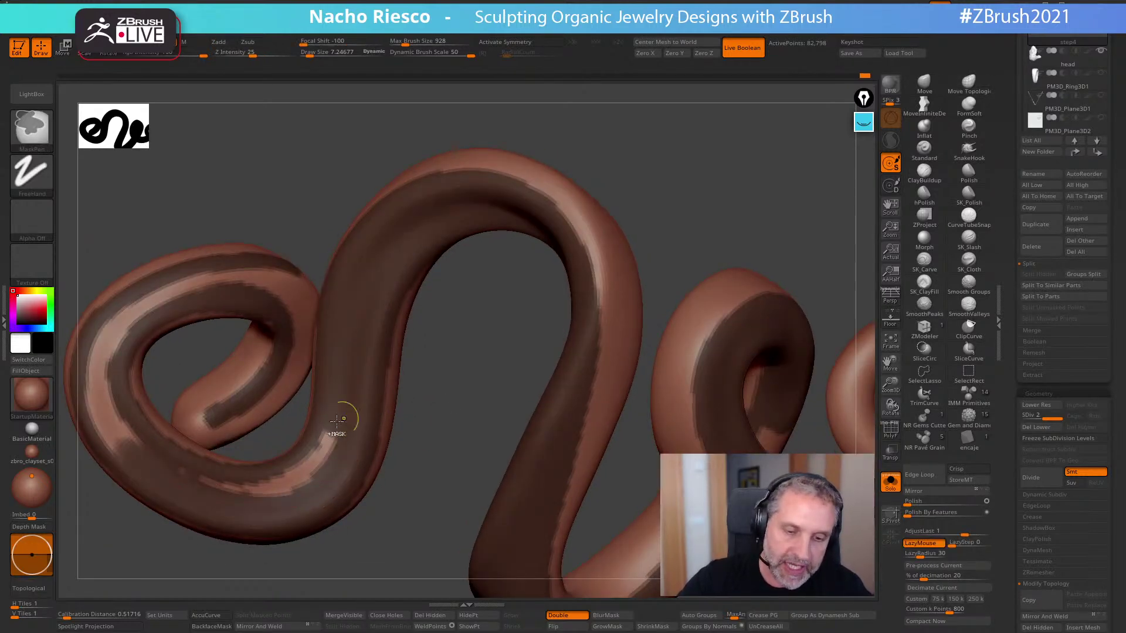
left_click_drag(257, 489, 349, 413, "ctrl")
mouse_move(460, 385)
left_mouse_down()
mouse_move(281, 428)
mouse_move(203, 333)
mouse_move(278, 266)
left_mouse_up()
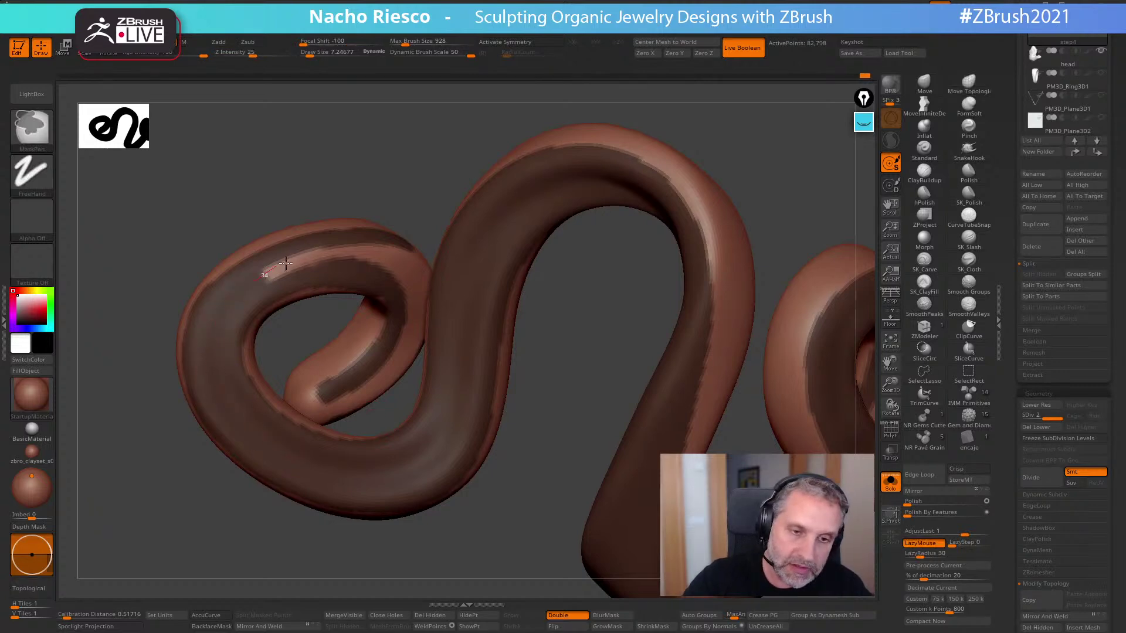
left_click_drag(409, 268, 413, 283, "ctrl")
mouse_move(409, 263)
right_mouse_down()
mouse_move(394, 296)
mouse_move(402, 272)
right_mouse_up()
left_click_drag(330, 415, 349, 406, "ctrl")
- Fill the belly mask between the stripes on the blunt neck end and where it passes under the loop
mouse_move(393, 370)
right_mouse_down()
mouse_move(461, 526)
mouse_move(440, 478)
mouse_move(448, 536)
mouse_move(434, 504)
right_mouse_up()
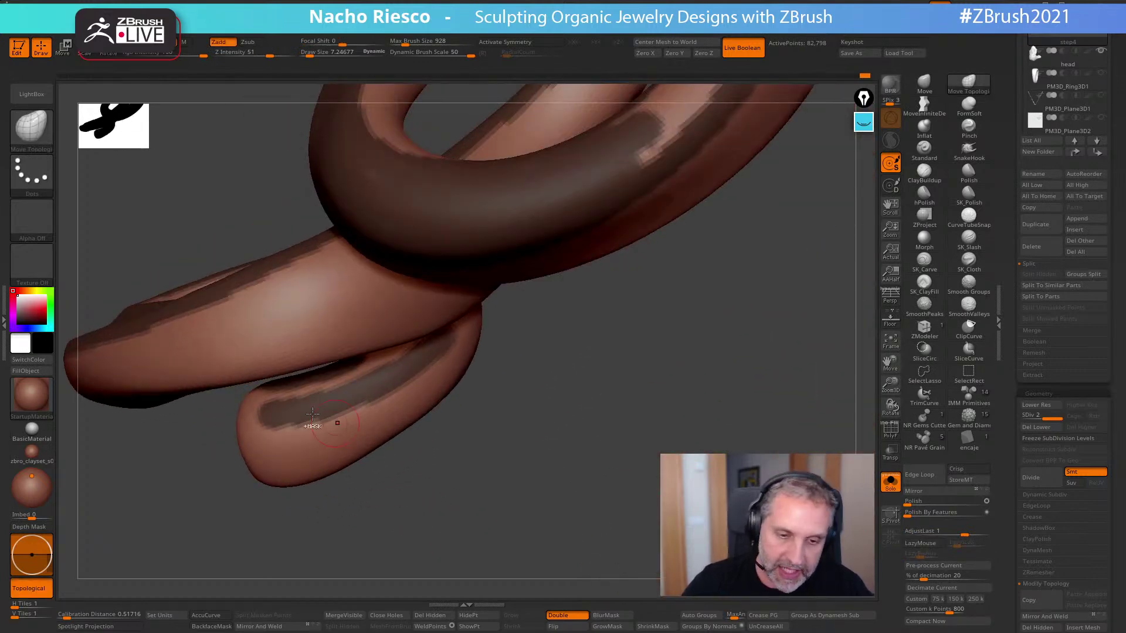
left_click_drag(265, 400, 274, 400, "ctrl")
left_click_drag(349, 381, 363, 375, "ctrl")
mouse_move(411, 433)
right_mouse_down()
mouse_move(452, 410)
mouse_move(475, 460)
right_mouse_up()
left_click_drag(334, 389, 431, 322, "ctrl")
mouse_move(494, 400)
right_mouse_down()
mouse_move(536, 477)
mouse_move(616, 535)
mouse_move(528, 411)
right_mouse_up()
- Fill the remaining gaps in the belly mask along the inner side of the neck loop
mouse_move(424, 237)
left_mouse_down("ctrl")
mouse_move(437, 328)
mouse_move(417, 425)
left_mouse_up("ctrl")
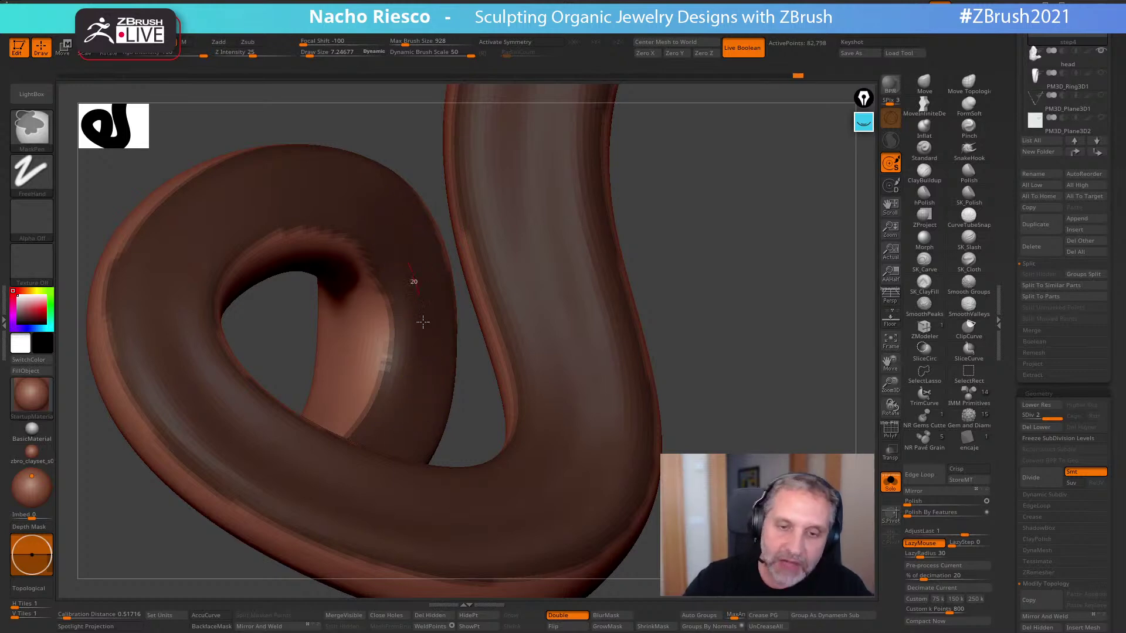
mouse_move(676, 304)
right_mouse_down()
mouse_move(540, 156)
mouse_move(643, 305)
mouse_move(637, 294)
right_mouse_up()
left_click_drag(380, 331, 402, 249, "ctrl")
mouse_move(647, 190)
right_mouse_down()
mouse_move(638, 317)
mouse_move(528, 403)
right_mouse_up()
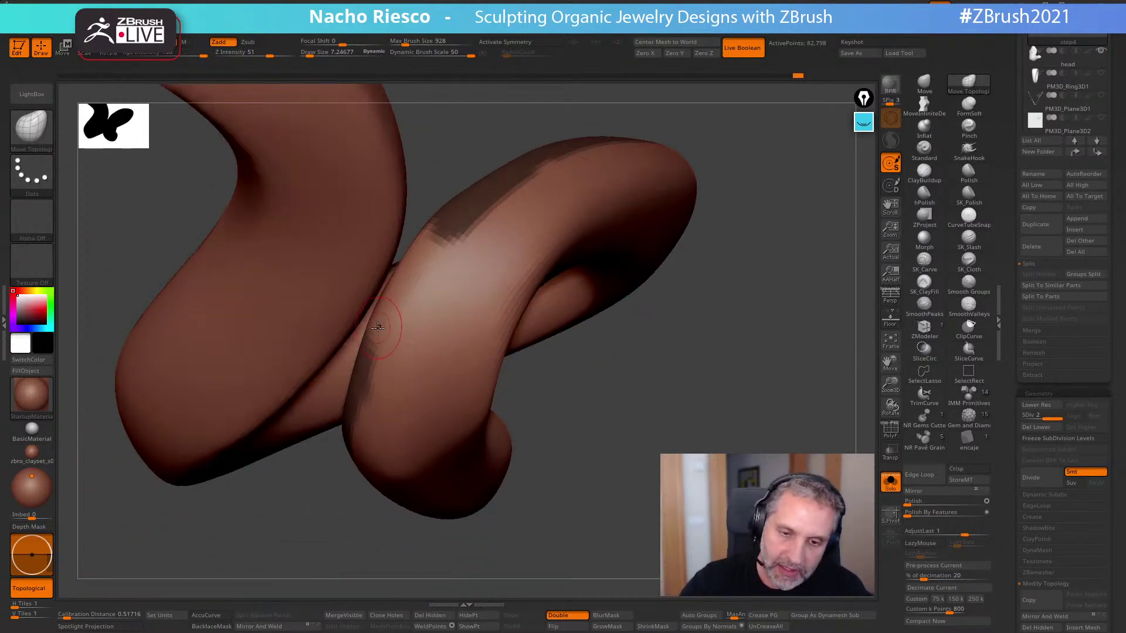
- Close the gap in the mask edge along the neck loop's far side and reduce the Draw Size to about 5.2
key("ctrl")
left_click_drag(400, 280, 463, 202, "ctrl")
mouse_move(482, 211)
right_mouse_down()
mouse_move(528, 369)
mouse_move(493, 400)
mouse_move(540, 407)
right_mouse_up()
key("ctrl")
left_click_drag(416, 320, 432, 326, "ctrl")
mouse_move(580, 405)
right_mouse_down("ctrl")
mouse_move(590, 428)
mouse_move(551, 352)
mouse_move(489, 298)
right_mouse_up("ctrl")
key("ctrl")
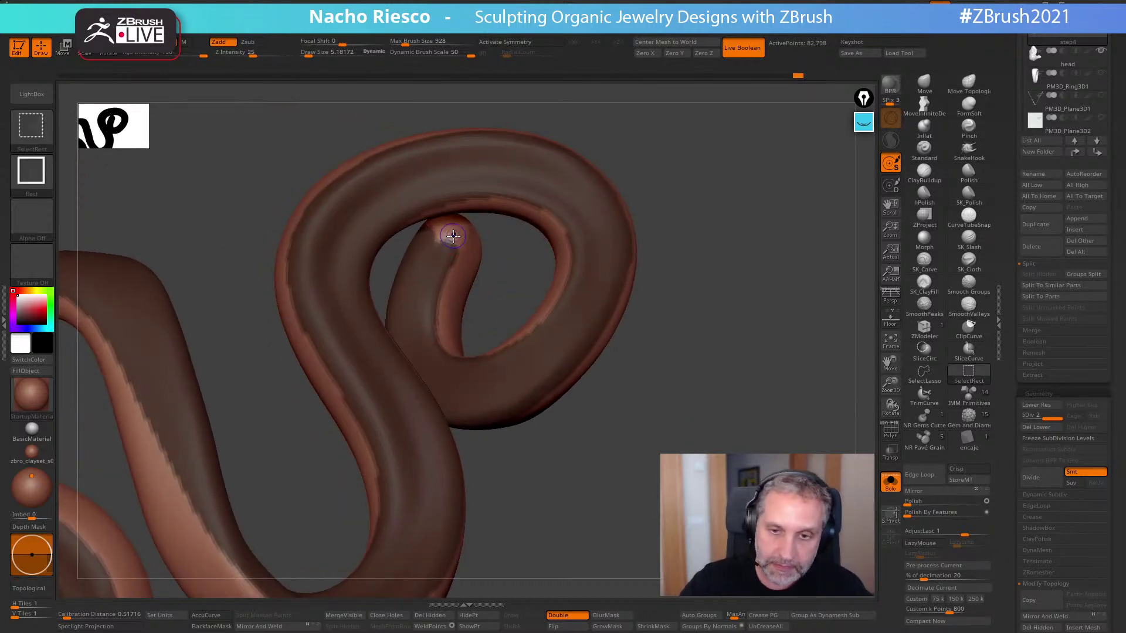
- Isolate the cap on the blunt neck end to inspect it, and bring the whole body back into view
left_click(472, 251, "ctrl+shift")
left_click(472, 252, "ctrl+shift")
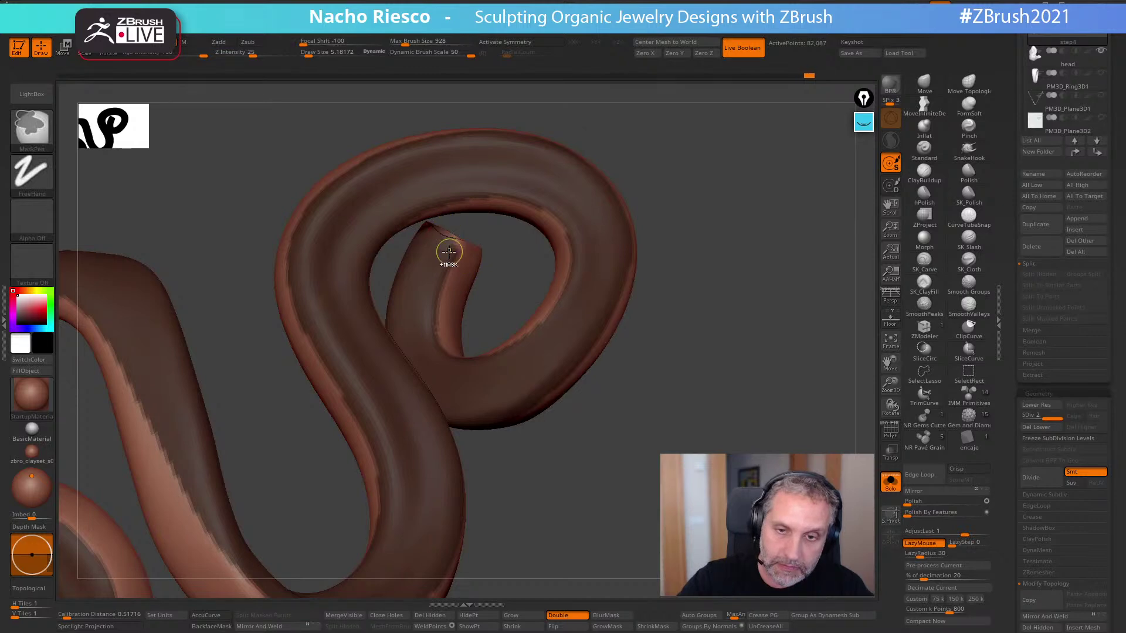
left_click(480, 236, "ctrl+shift")
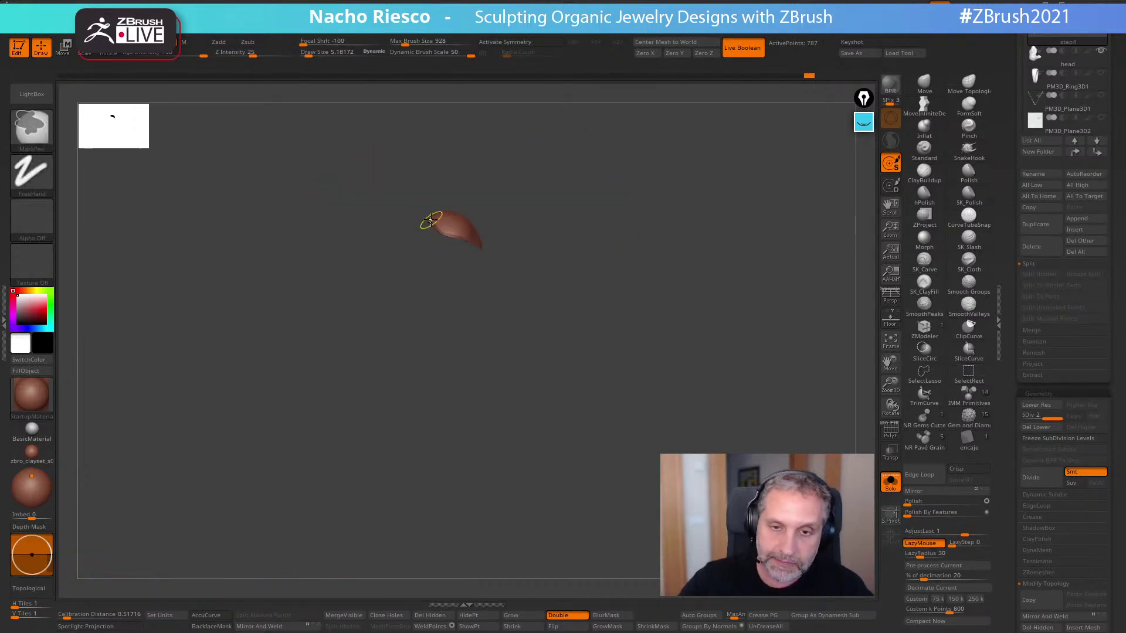
left_click(749, 452, "ctrl+shift")
mouse_move(749, 452)
left_mouse_down()
mouse_move(731, 410)
mouse_move(673, 434)
mouse_move(711, 407)
mouse_move(691, 349)
mouse_move(700, 378)
mouse_move(615, 417)
left_mouse_up()
- Even out the belly mask's edge along the back of the S-bends and the outer turn above the tail coils
key("ctrl")
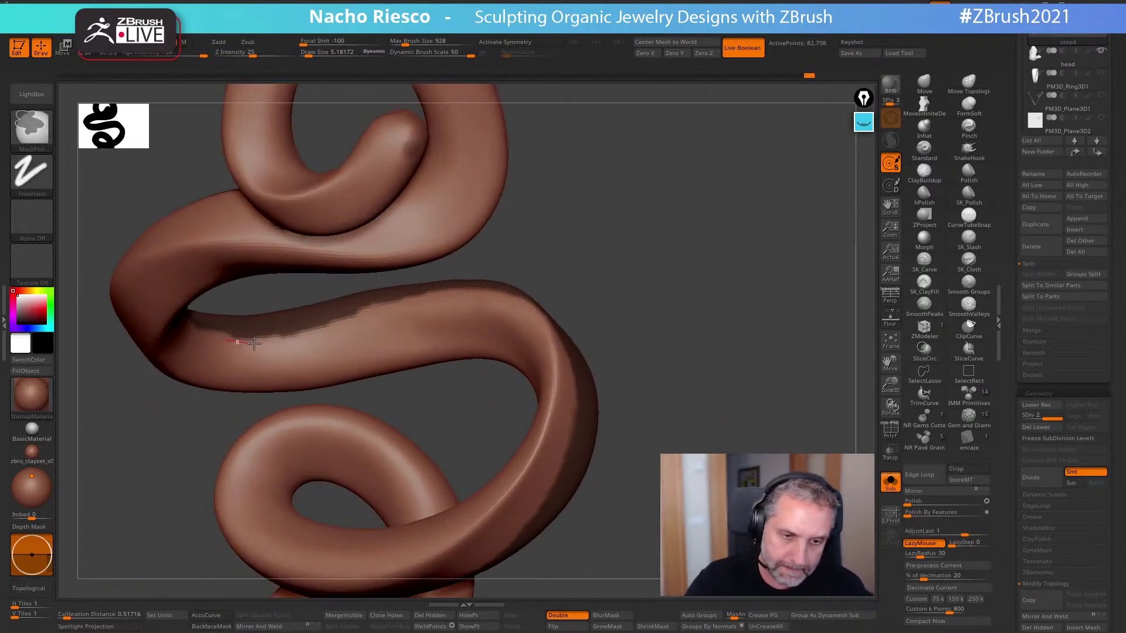
left_click_drag(647, 346, 631, 221)
left_click_drag(707, 402, 775, 291)
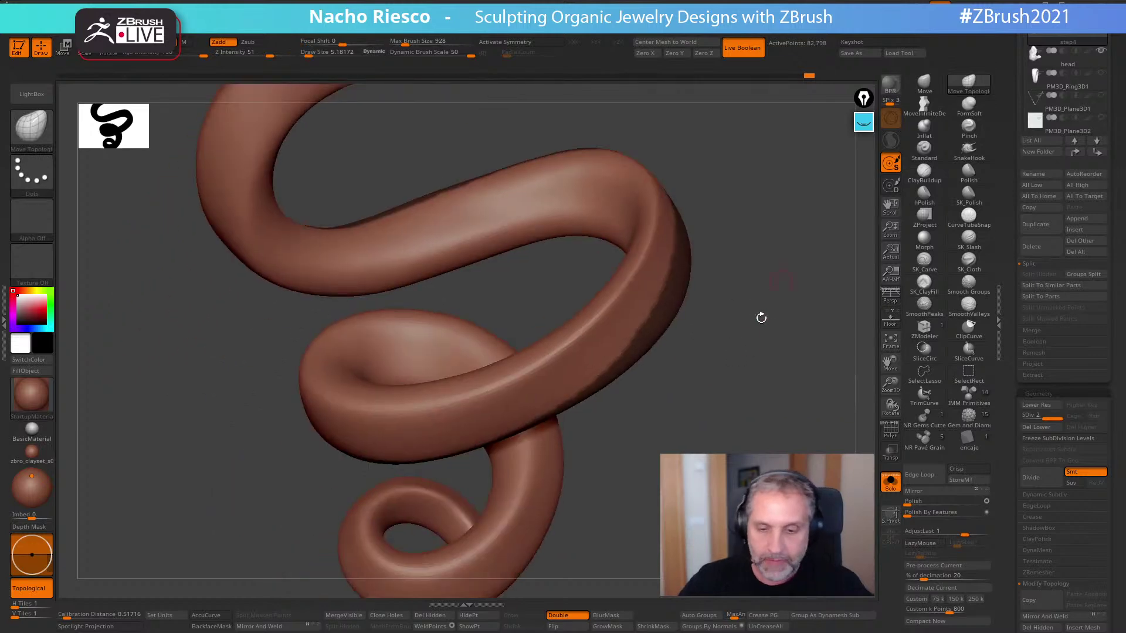
left_click_drag(754, 359, 587, 247)
key("ctrl")
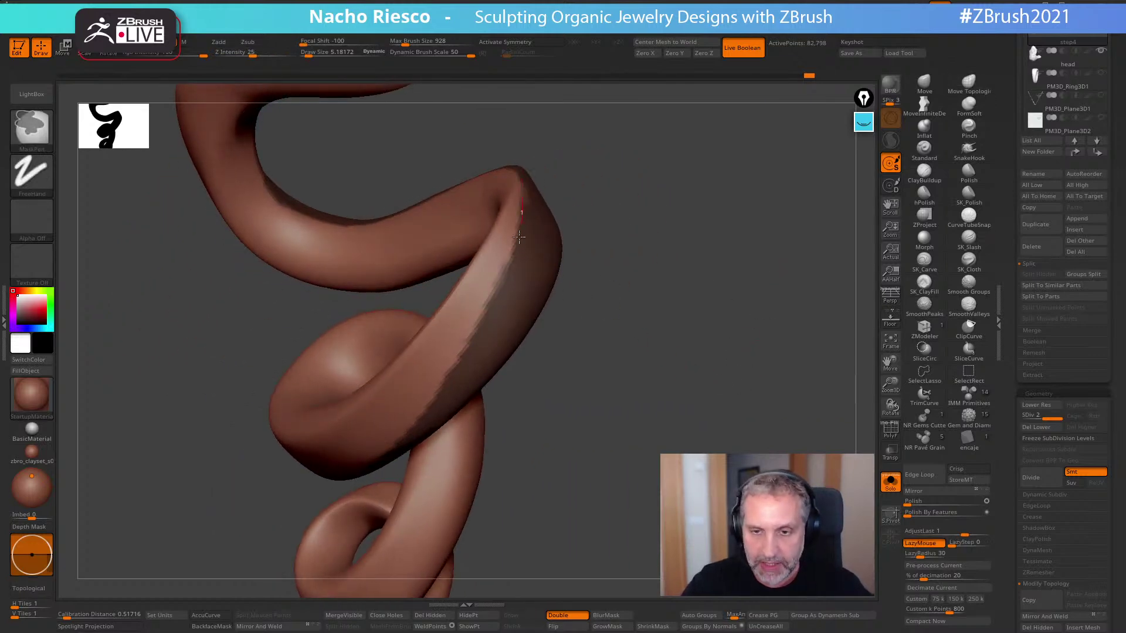
left_click_drag(326, 492, 621, 377)
left_click_drag(608, 225, 535, 206)
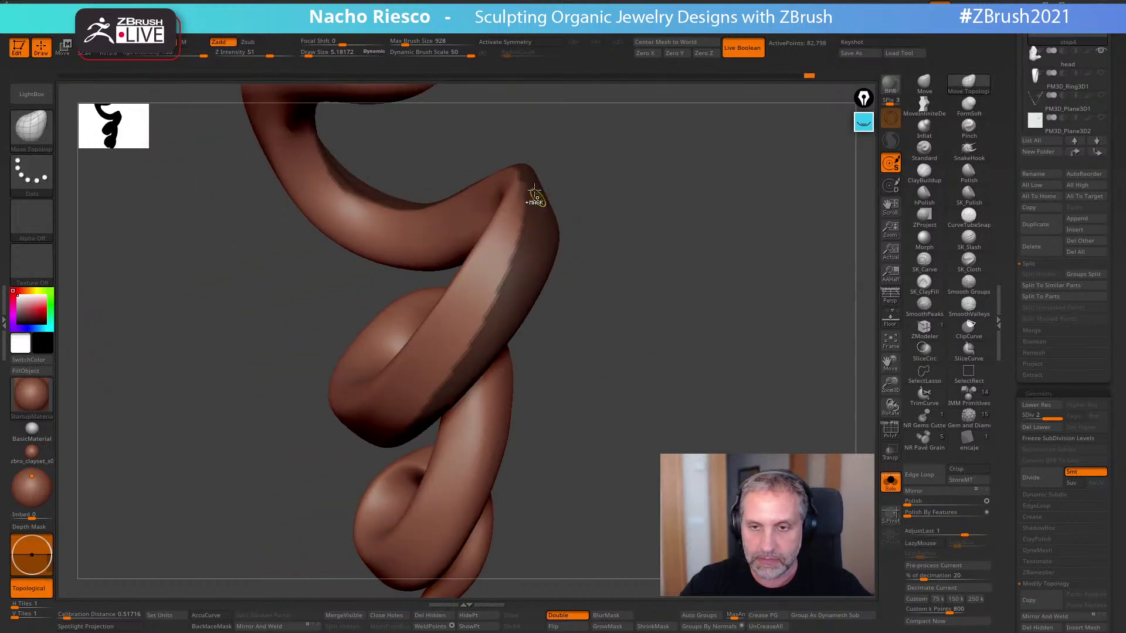
mouse_move(452, 432)
left_mouse_down()
mouse_move(676, 432)
mouse_move(724, 329)
mouse_move(726, 381)
mouse_move(645, 352)
left_mouse_up()
key("ctrl")
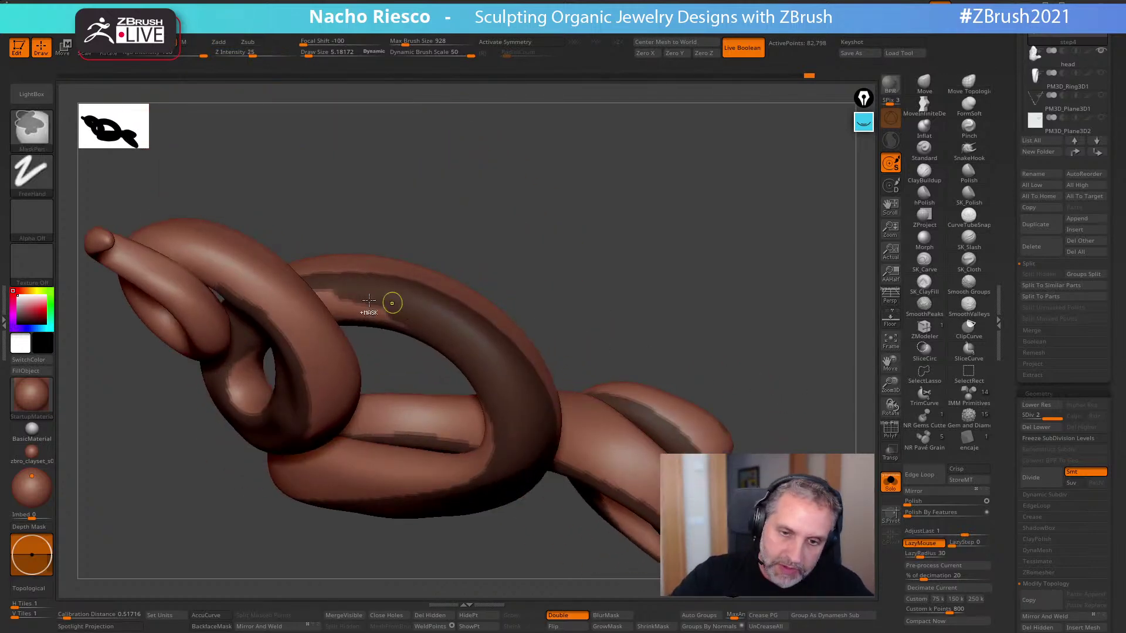
- Extend the belly mask between the stripes around the larger tail coil toward the small end coil
left_click_drag(418, 319, 434, 324, "ctrl")
mouse_move(475, 176)
left_mouse_down()
mouse_move(522, 182)
mouse_move(666, 246)
left_mouse_up()
left_click_drag(535, 415, 586, 352, "ctrl")
mouse_move(633, 293)
left_mouse_down()
mouse_move(607, 284)
mouse_move(586, 253)
left_mouse_up()
mouse_move(431, 298)
left_mouse_down("ctrl")
mouse_move(454, 317)
mouse_move(445, 311)
left_mouse_up("ctrl")
left_click_drag(536, 176, 577, 223)
left_click_drag(440, 291, 452, 313, "ctrl")
left_click_drag(490, 269, 499, 267, "ctrl")
left_click_drag(578, 150, 653, 196)
mouse_move(490, 188)
left_mouse_down()
mouse_move(543, 262)
mouse_move(659, 247)
mouse_move(751, 266)
mouse_move(692, 305)
left_mouse_up()
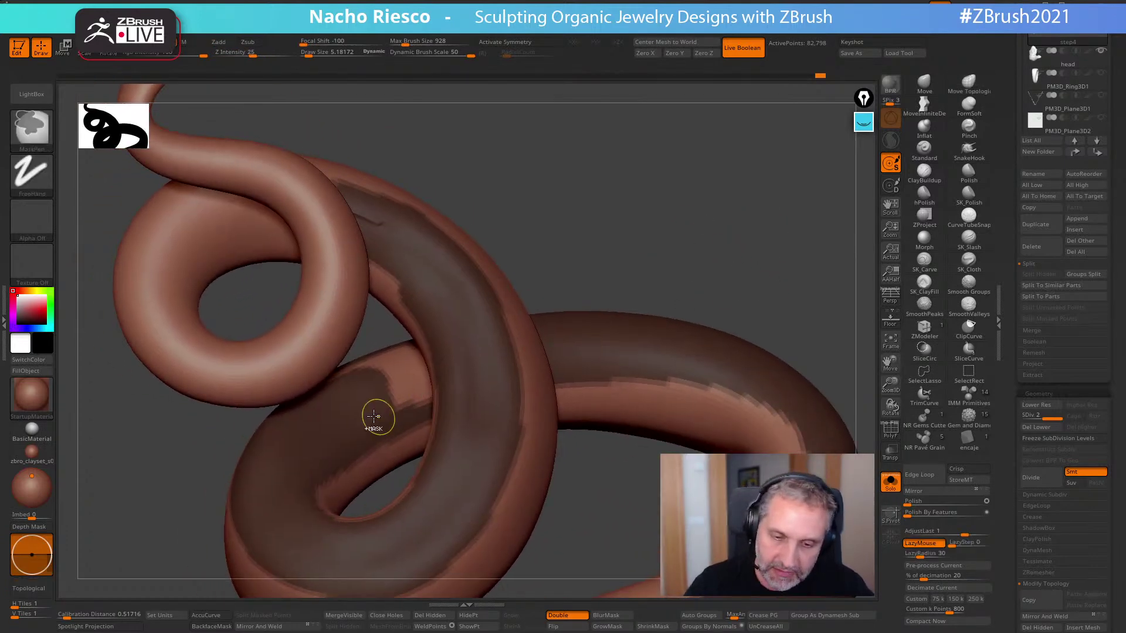
- Fill the belly mask inside the larger tail coil and clean up its edges around the coil's opening
mouse_move(634, 264)
left_mouse_down()
mouse_move(673, 310)
mouse_move(595, 274)
left_mouse_up()
mouse_move(365, 336)
right_mouse_down()
mouse_move(377, 388)
mouse_move(419, 358)
mouse_move(416, 303)
mouse_move(405, 362)
mouse_move(423, 434)
mouse_move(379, 376)
right_mouse_up()
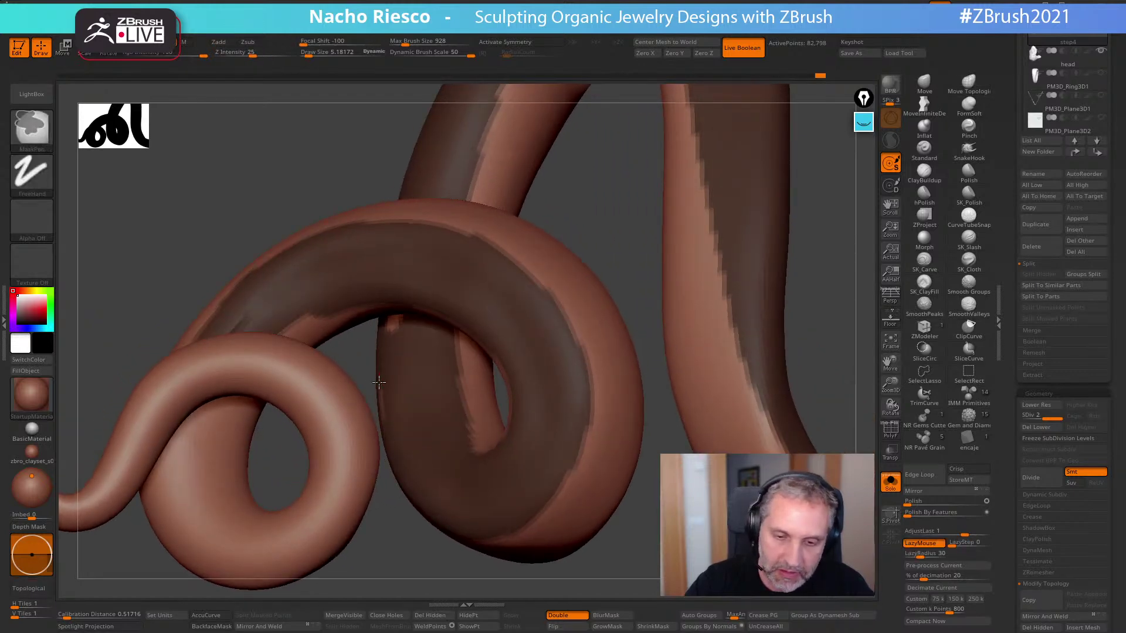
right_click_drag(415, 314, 393, 396)
left_click_drag(442, 374, 417, 375, "ctrl")
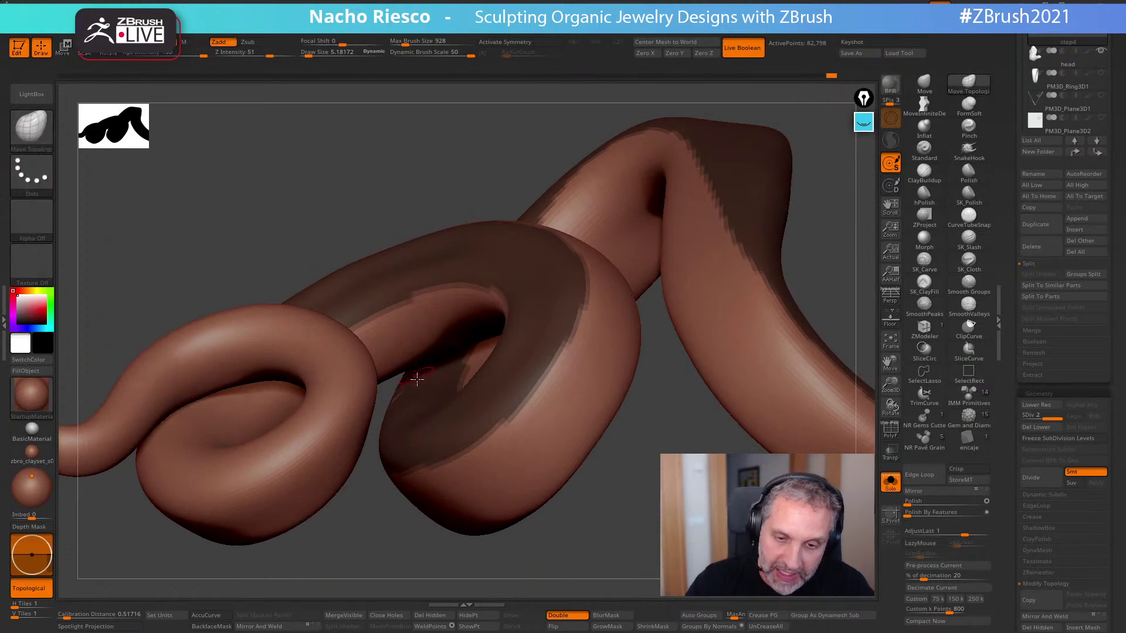
right_click_drag(416, 375, 398, 403)
left_click_drag(398, 404, 434, 378, "ctrl")
mouse_move(434, 378)
right_mouse_down()
mouse_move(476, 320)
mouse_move(493, 328)
mouse_move(500, 313)
right_mouse_up()
- Touch up the mask edge where the neck loop overlaps the body from behind, undoing a stray stroke
right_click_drag(686, 384, 417, 392)
mouse_move(443, 474)
right_mouse_down()
mouse_move(381, 431)
mouse_move(423, 393)
right_mouse_up()
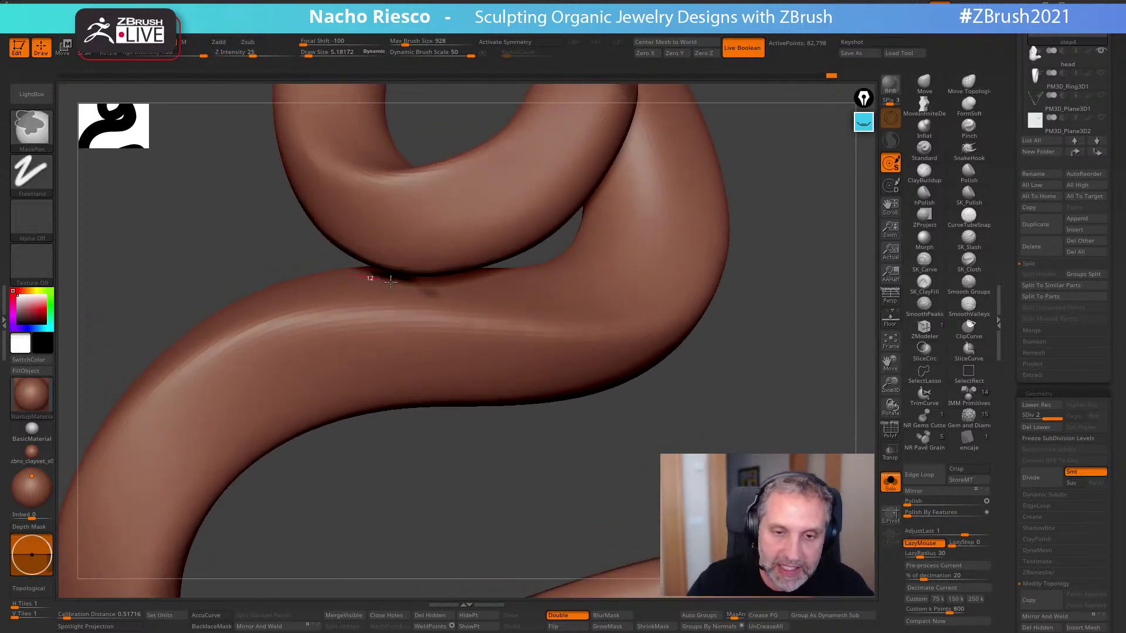
right_click_drag(422, 478, 389, 314)
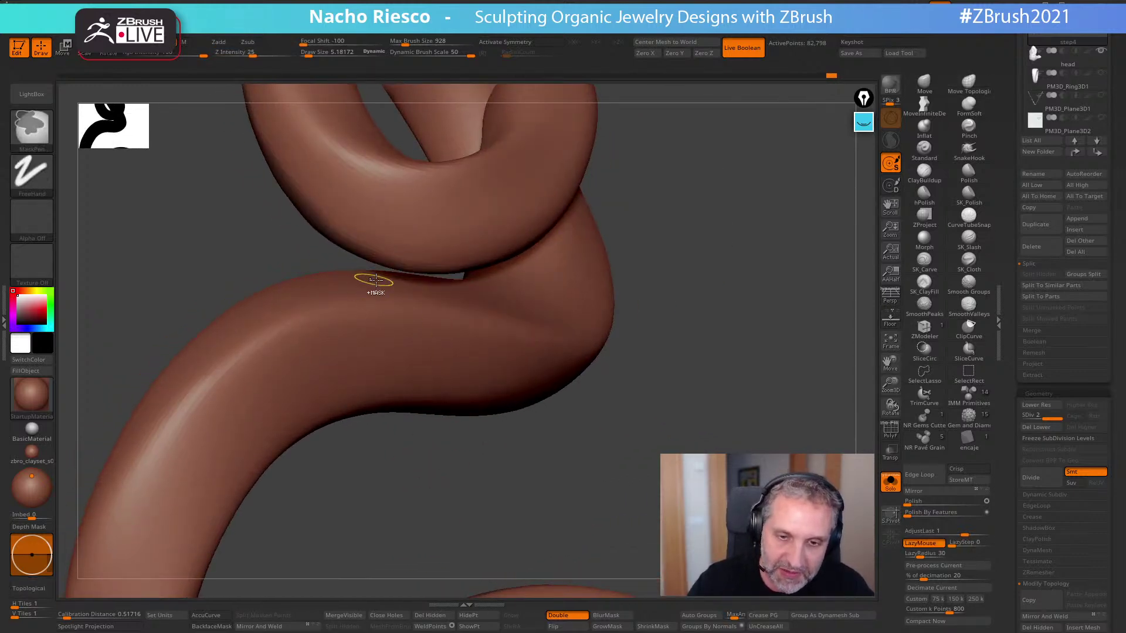
key("ctrl+z")
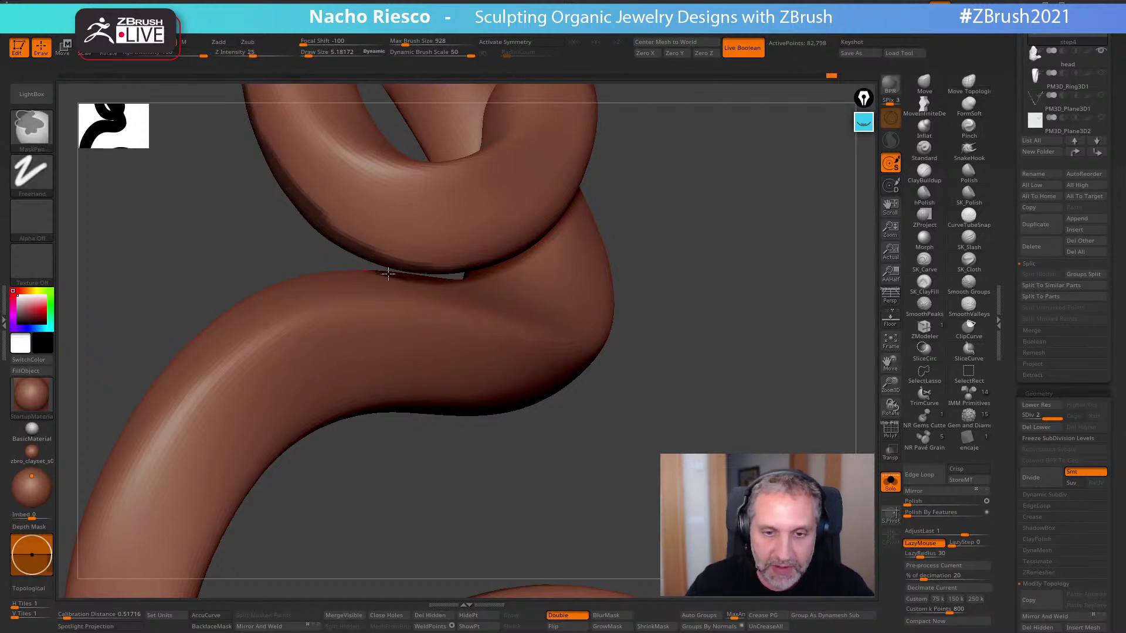
right_click_drag(437, 285, 483, 190)
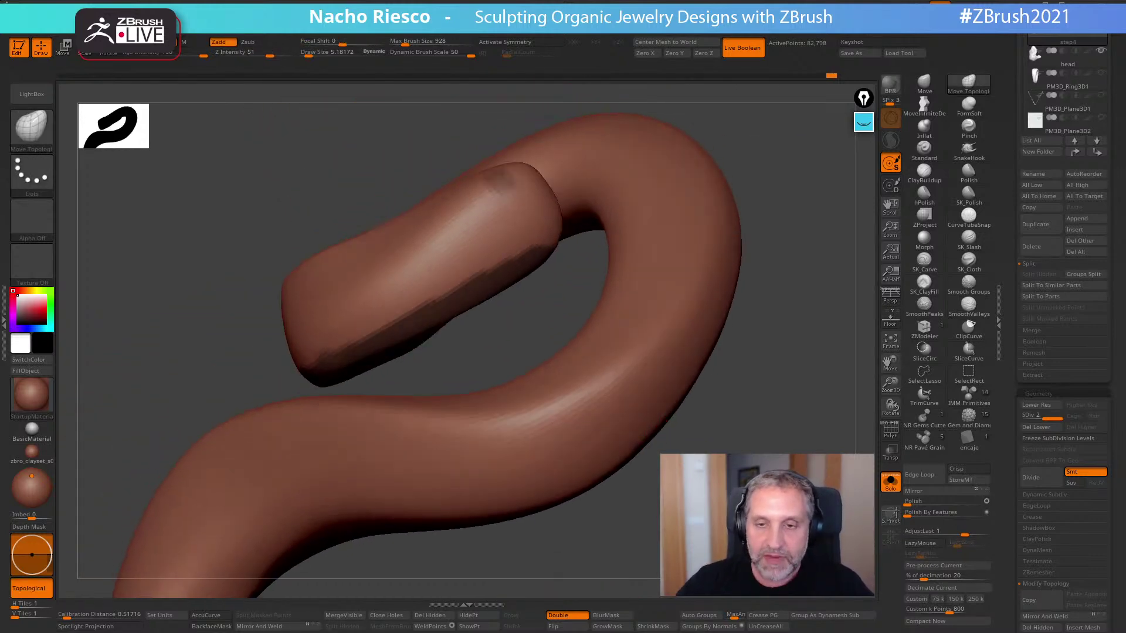
mouse_move(671, 244)
right_mouse_down()
mouse_move(713, 428)
mouse_move(706, 342)
mouse_move(655, 257)
mouse_move(486, 165)
right_mouse_up()
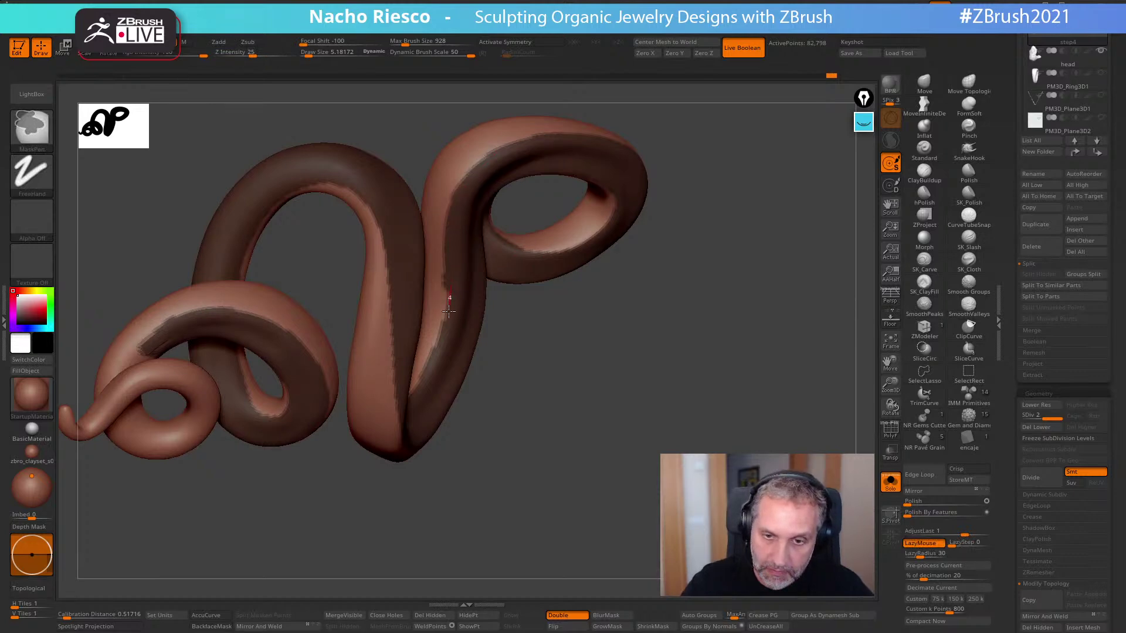
- Refine the belly mask's edges along the deep U-bend and over the top of the neck loop
right_click_drag(435, 359, 437, 378)
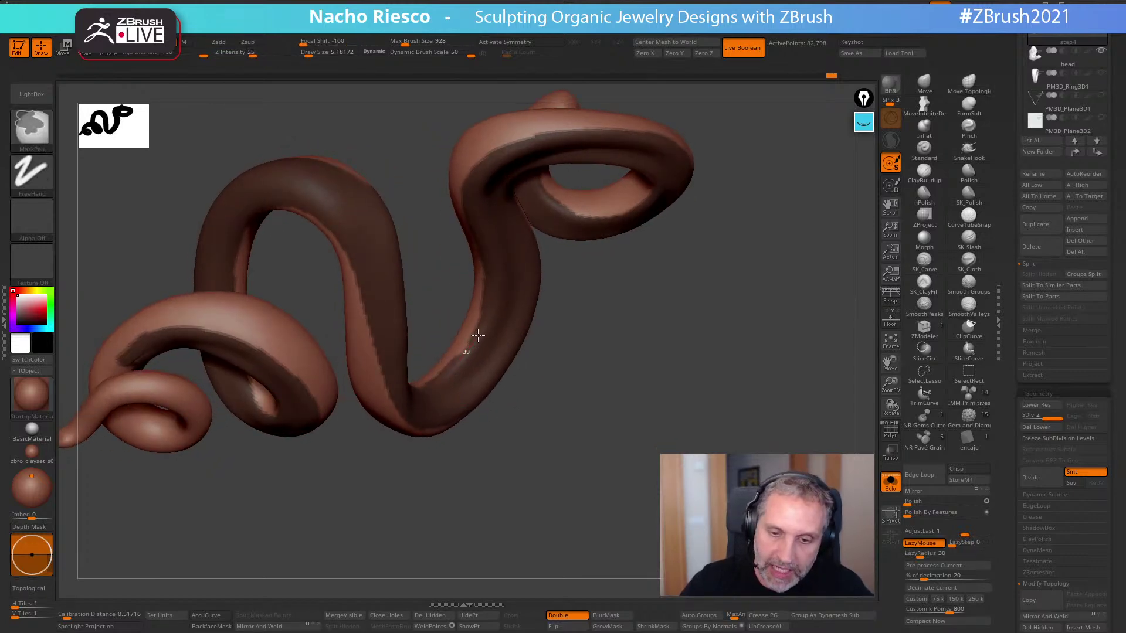
right_click_drag(495, 290, 585, 283)
right_click_drag(500, 339, 484, 328)
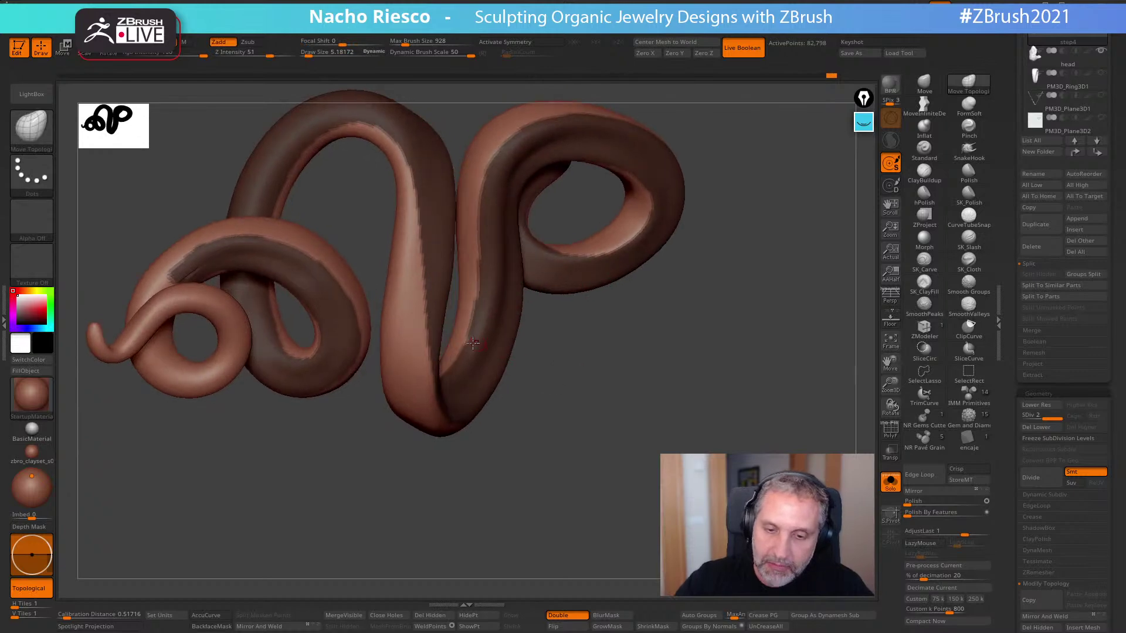
key("ctrl")
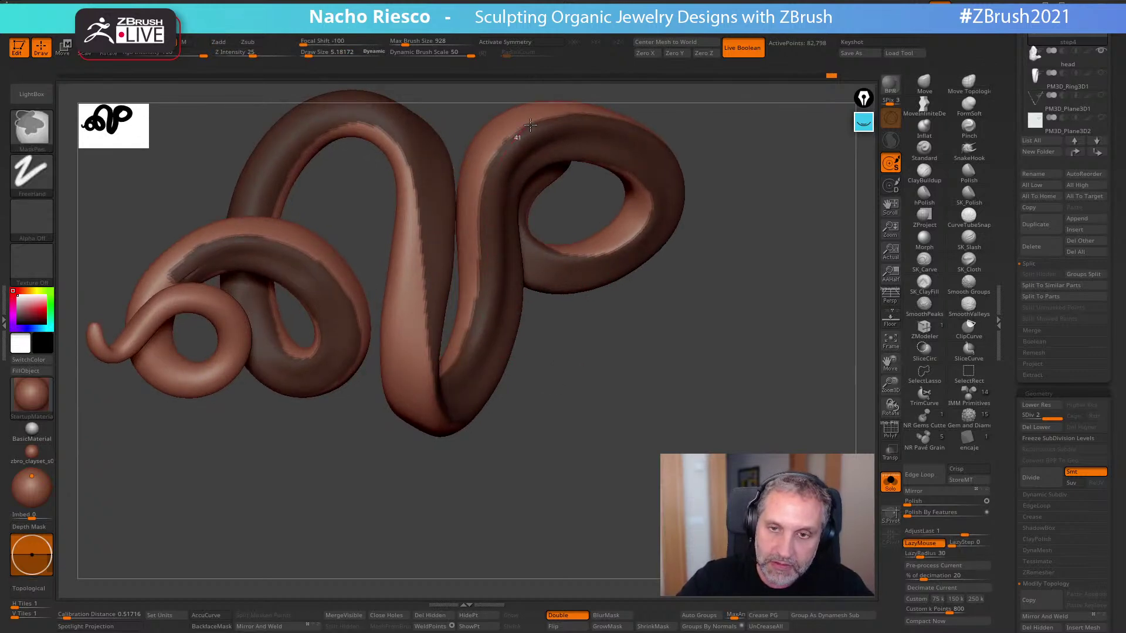
left_click_drag(526, 128, 566, 127, "ctrl")
mouse_move(605, 357)
right_mouse_down()
mouse_move(553, 376)
mouse_move(592, 399)
right_mouse_up()
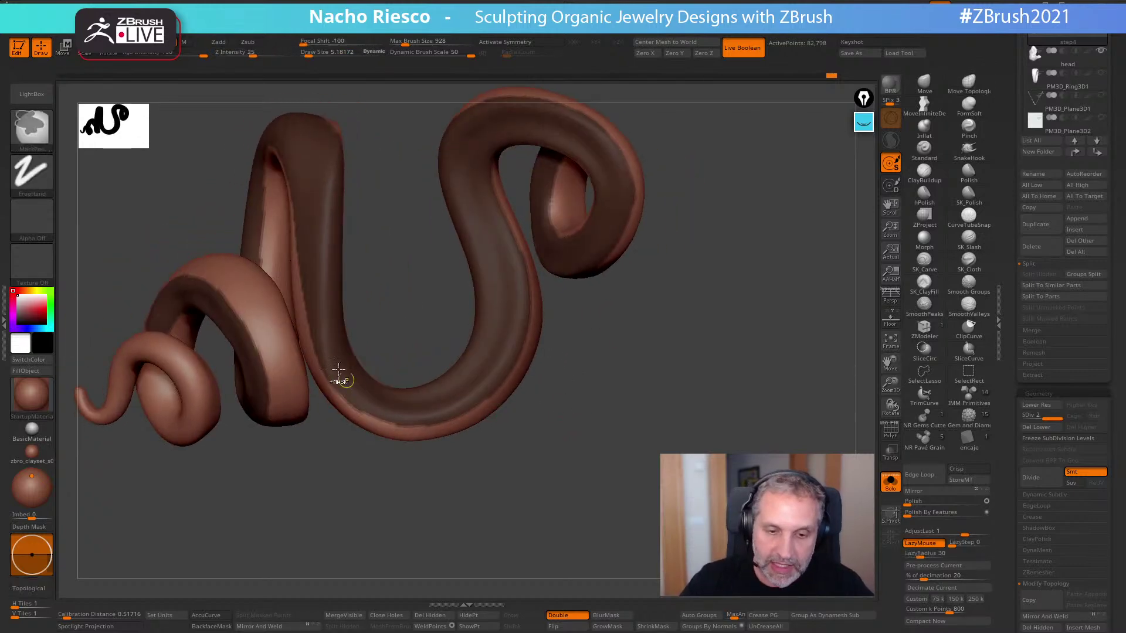
right_click_drag(527, 356, 581, 412)
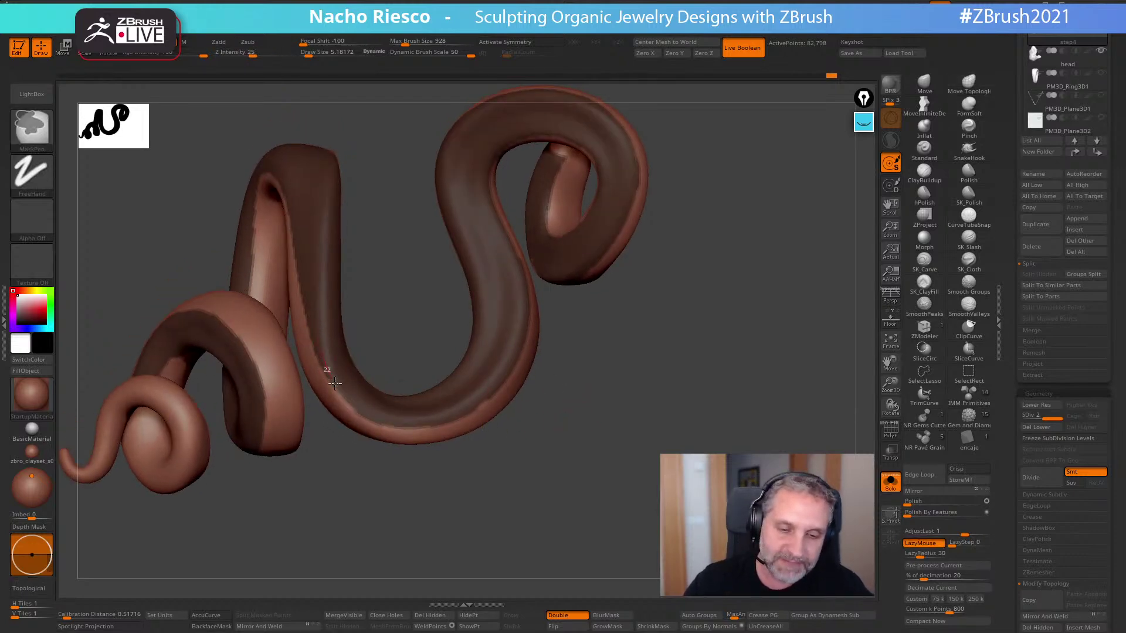
- Check the masked body from several sides and touch up the belly mask over the outer bend of the larger tail coil
mouse_move(552, 304)
right_mouse_down()
mouse_move(608, 424)
mouse_move(586, 382)
mouse_move(697, 376)
mouse_move(689, 389)
mouse_move(753, 439)
right_mouse_up()
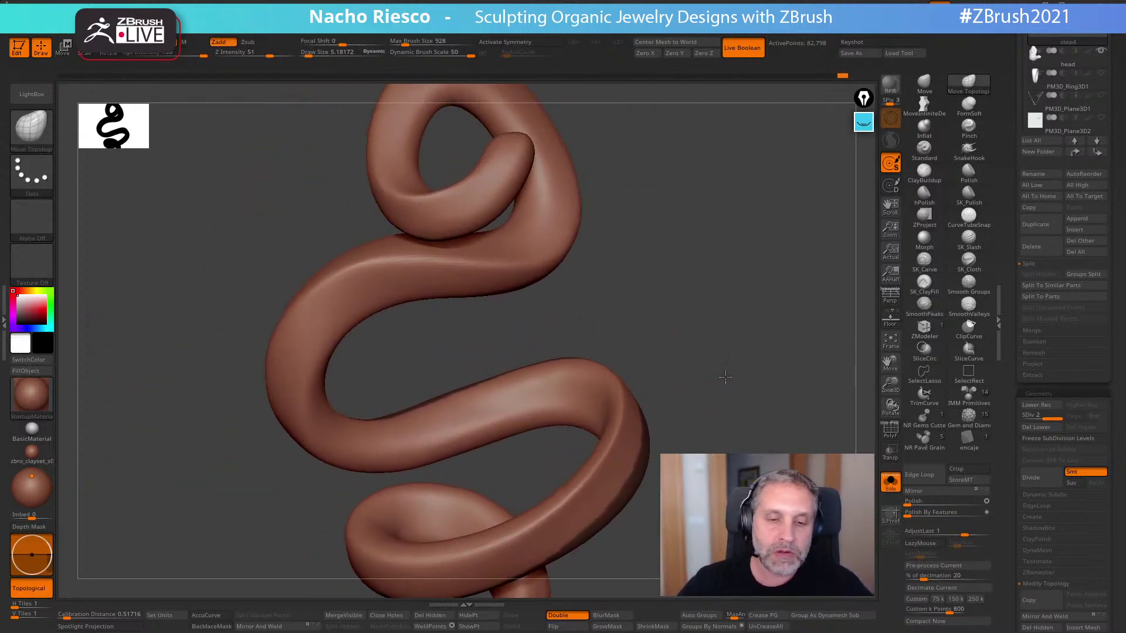
right_click_drag(726, 375, 528, 435)
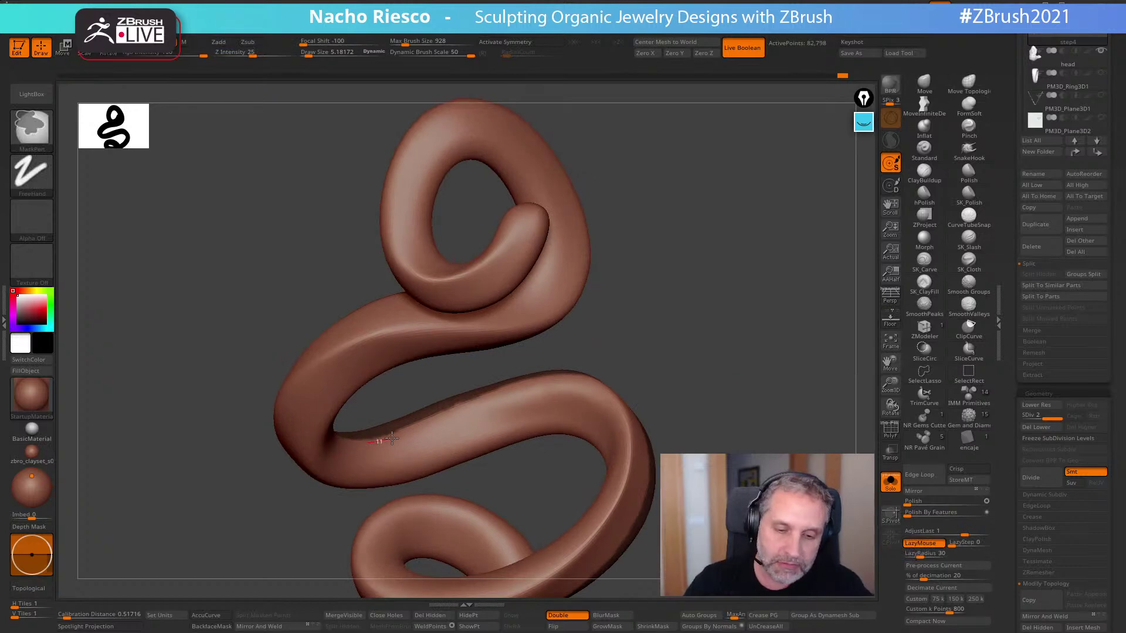
mouse_move(495, 394)
right_mouse_down()
mouse_move(697, 357)
mouse_move(716, 314)
mouse_move(712, 359)
mouse_move(419, 458)
right_mouse_up()
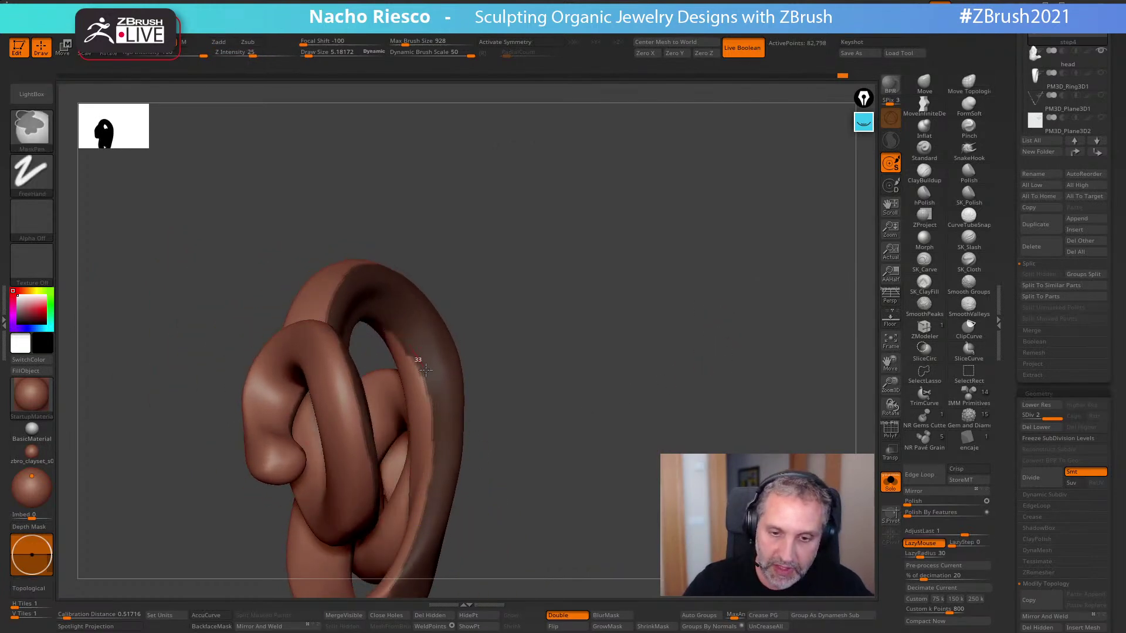
mouse_move(565, 397)
left_mouse_down()
mouse_move(599, 382)
mouse_move(613, 342)
mouse_move(715, 435)
mouse_move(686, 424)
mouse_move(681, 450)
mouse_move(630, 451)
mouse_move(678, 440)
mouse_move(610, 474)
left_mouse_up()
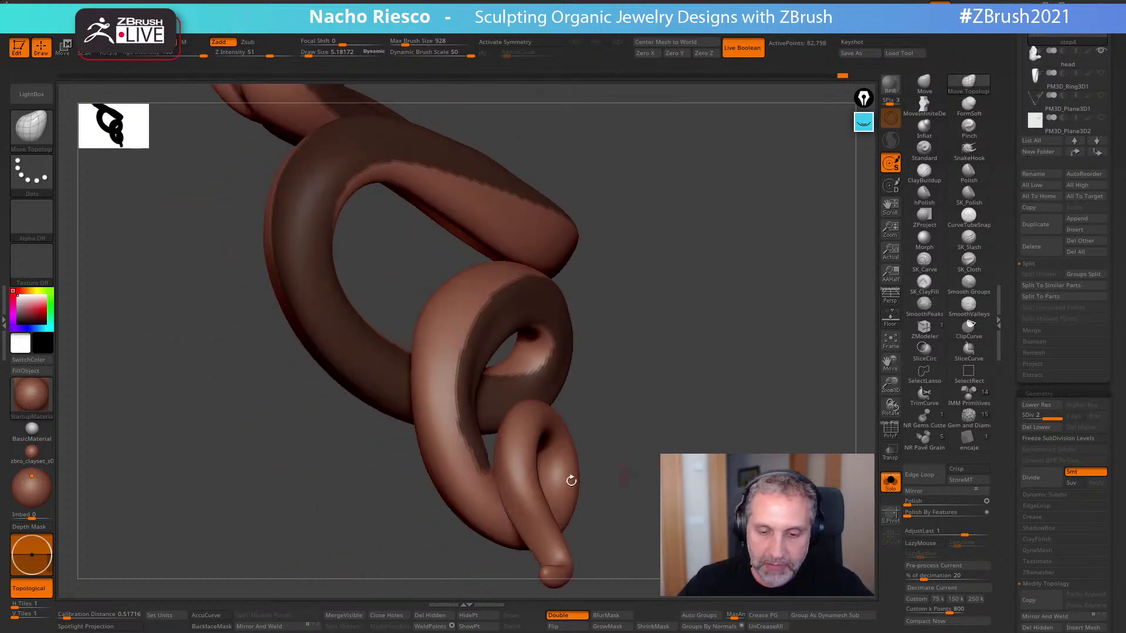
key("ctrl")
left_click_drag(495, 496, 608, 417)
key("ctrl")
left_click_drag(497, 308, 617, 267, "ctrl")
mouse_move(650, 270)
left_mouse_down()
mouse_move(707, 270)
mouse_move(621, 297)
left_mouse_up()
key("ctrl")
key("ctrl")
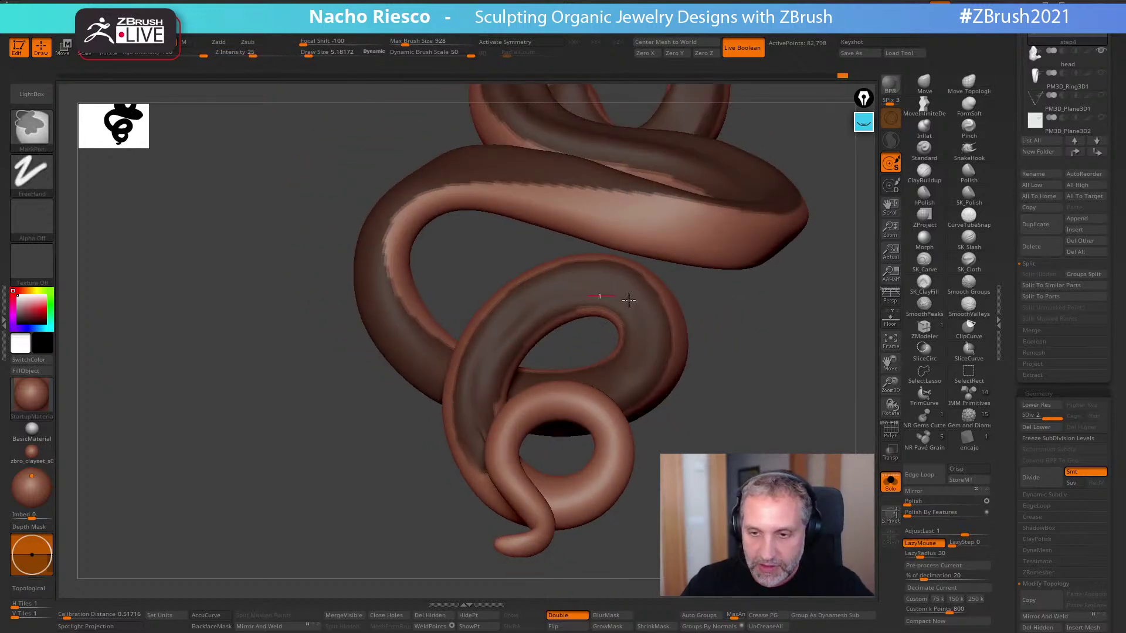
left_click_drag(701, 375, 738, 402)
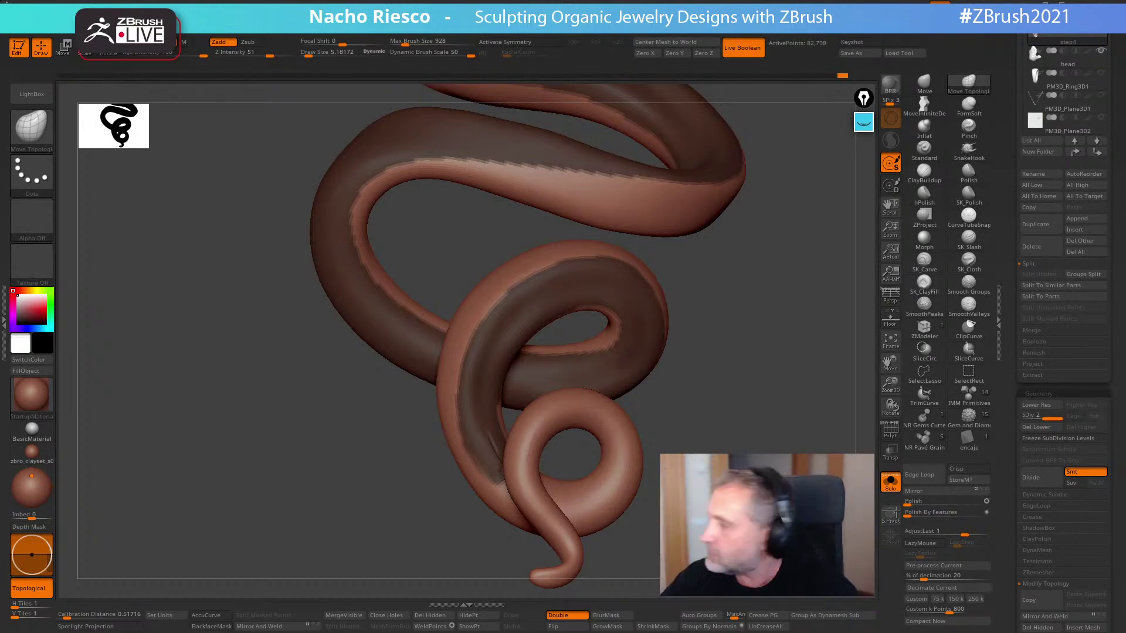
key("b")
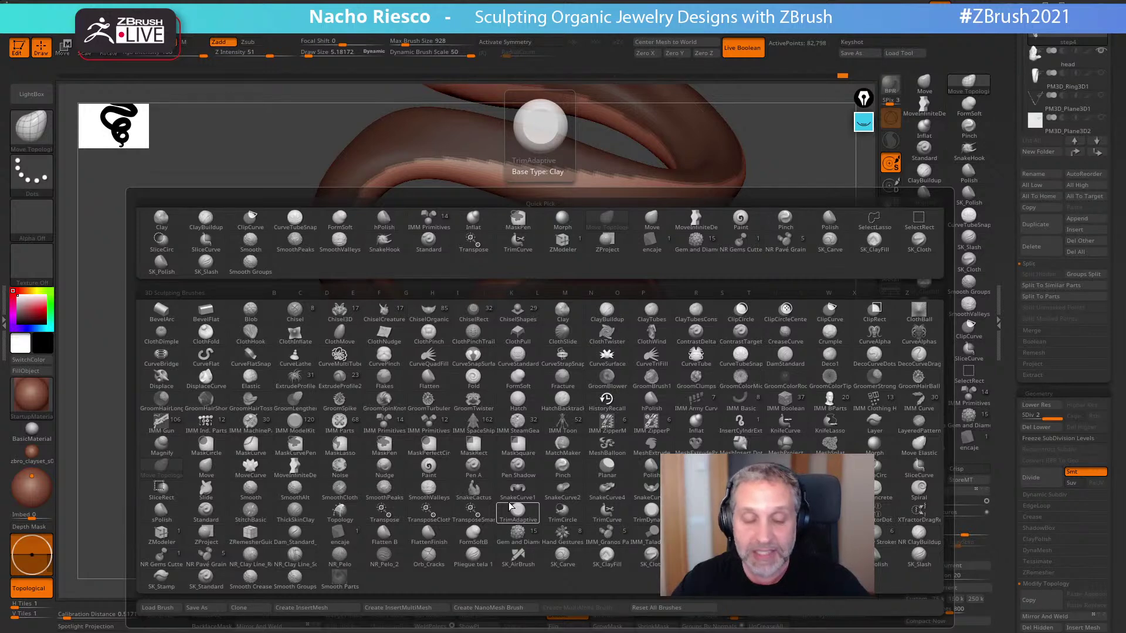
key("x")
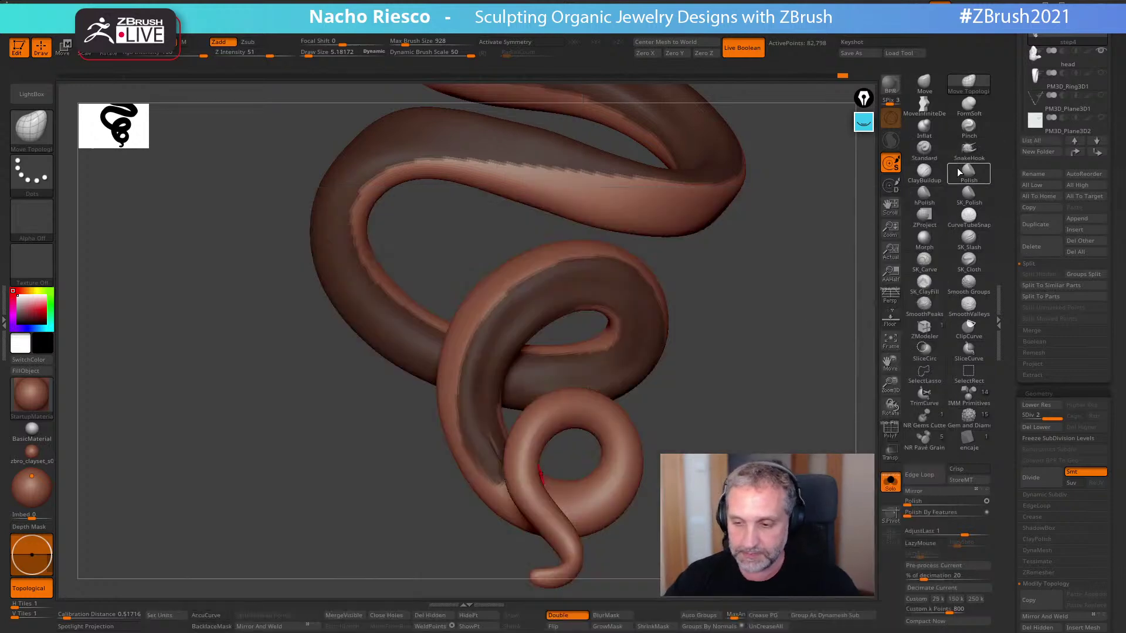
- Turn on the wireframe display and examine the mesh where the small end coil touches the larger tail coil
mouse_move(762, 415)
left_mouse_down()
mouse_move(765, 435)
mouse_move(812, 419)
mouse_move(828, 435)
mouse_move(645, 458)
mouse_move(734, 428)
mouse_move(674, 444)
mouse_move(721, 319)
mouse_move(748, 415)
mouse_move(675, 342)
left_mouse_up()
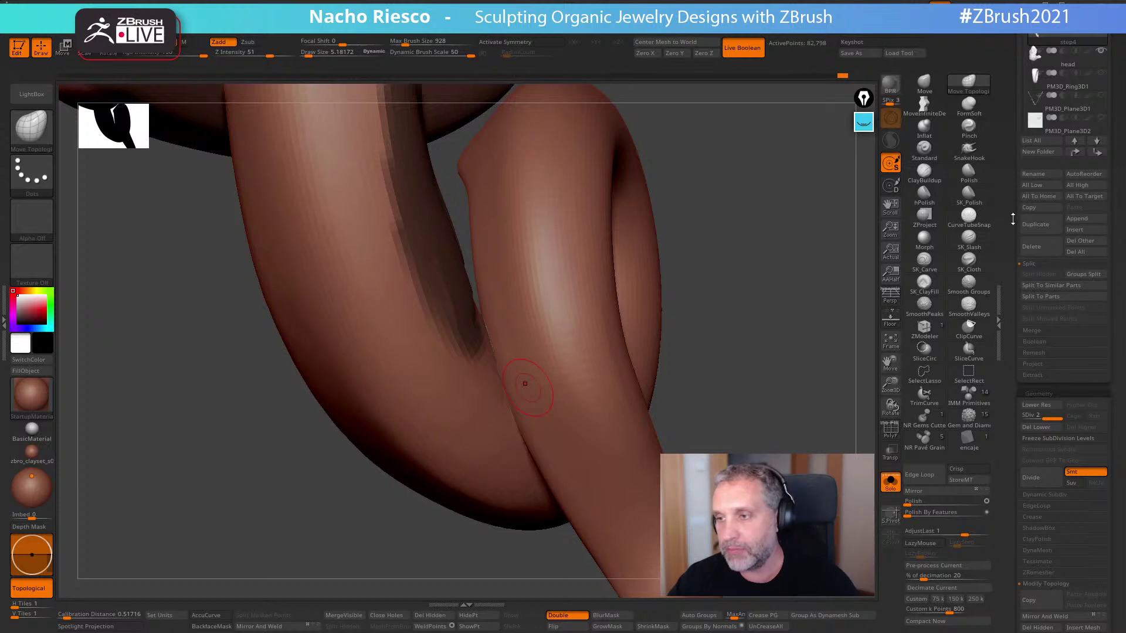
scroll(1012, 219, "up", 5)
scroll(1008, 256, "up", 1)
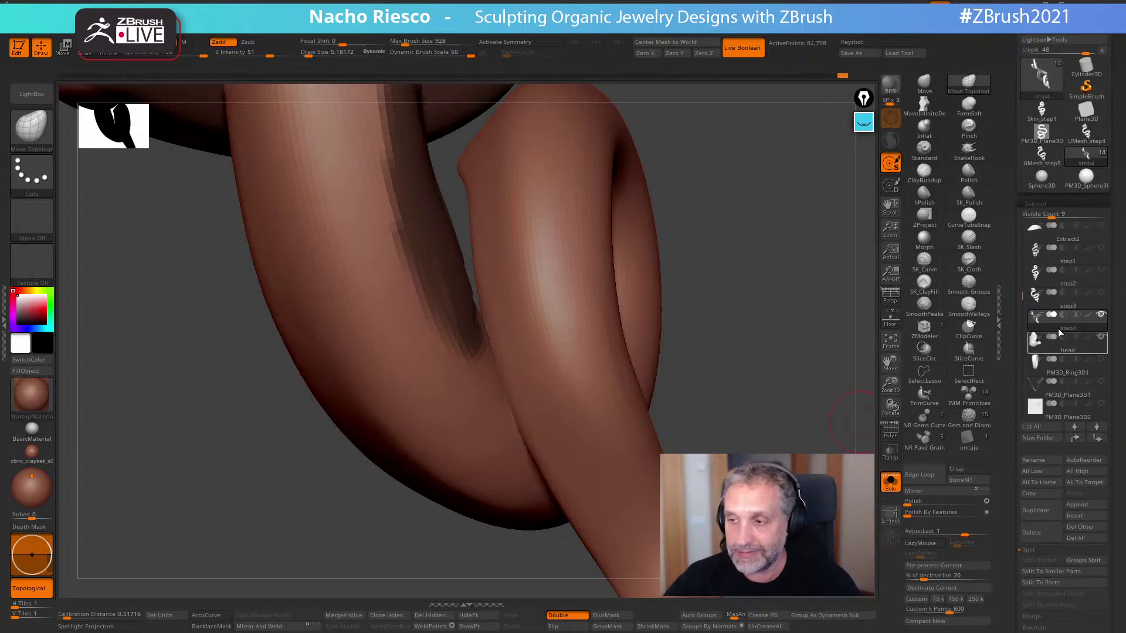
left_click_drag(764, 419, 792, 431)
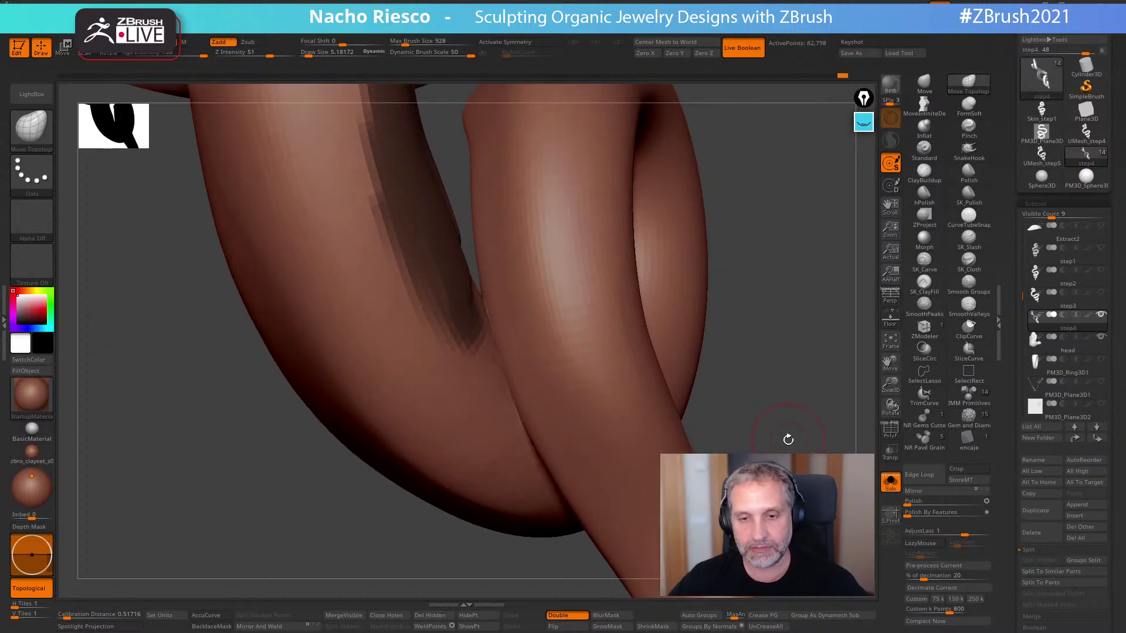
left_click_drag(755, 398, 462, 151)
left_click(890, 432)
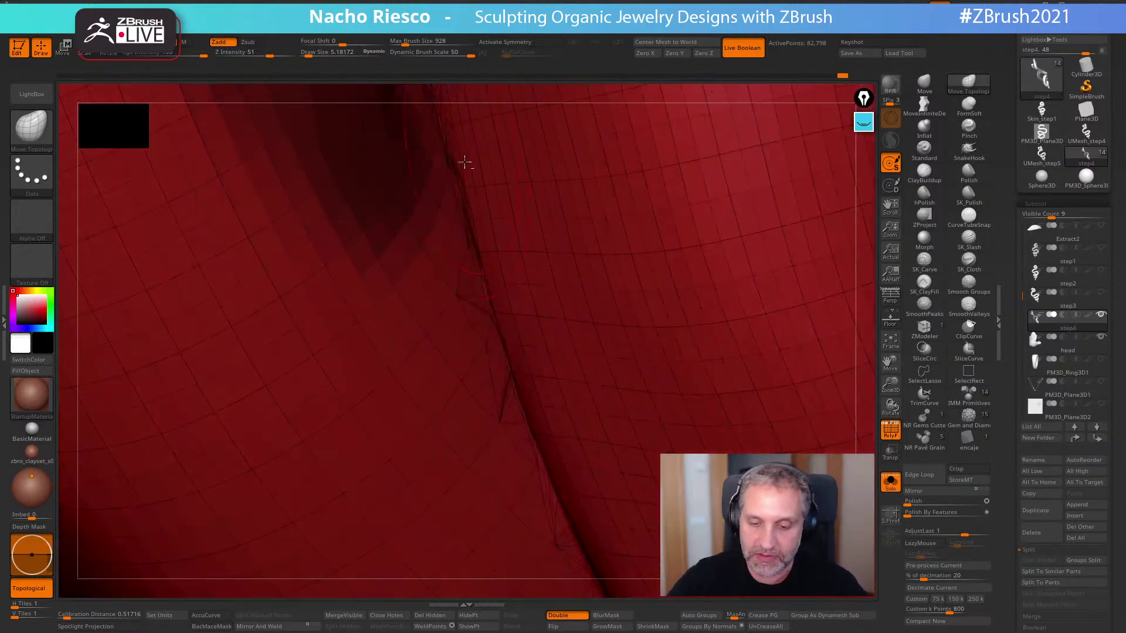
right_click_drag(550, 457, 481, 209, "ctrl")
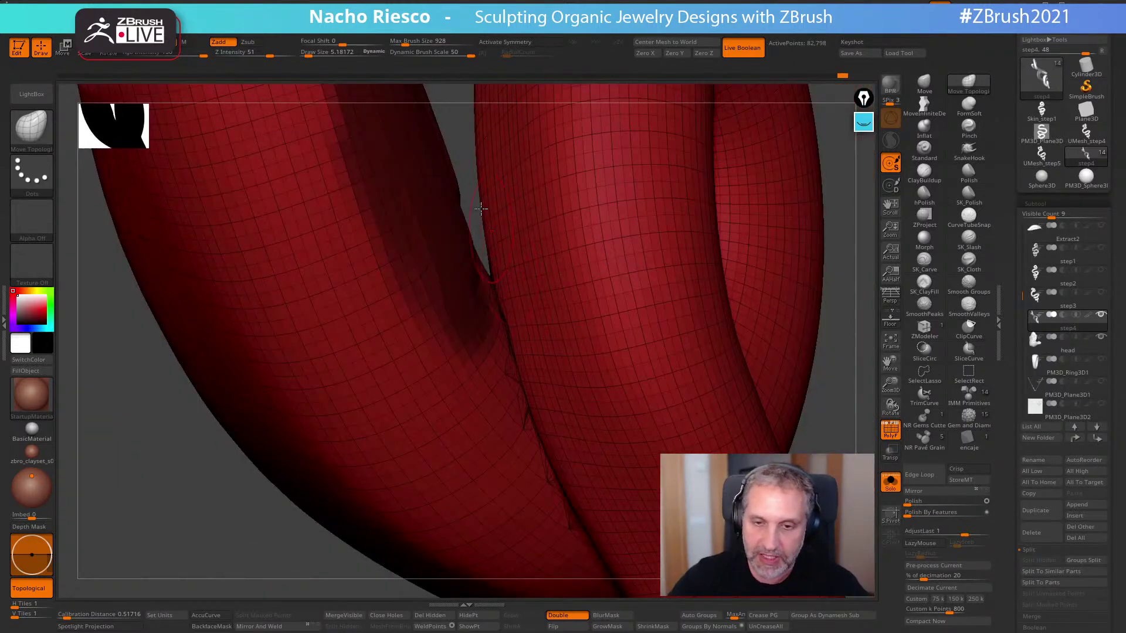
mouse_move(751, 419)
right_mouse_down("ctrl")
mouse_move(800, 370)
mouse_move(794, 394)
mouse_move(775, 362)
mouse_move(774, 387)
mouse_move(762, 373)
mouse_move(724, 389)
mouse_move(757, 417)
mouse_move(755, 443)
mouse_move(747, 430)
mouse_move(657, 449)
mouse_move(702, 452)
mouse_move(676, 453)
mouse_move(686, 461)
mouse_move(728, 457)
mouse_move(784, 420)
mouse_move(753, 454)
mouse_move(774, 452)
mouse_move(733, 452)
mouse_move(793, 440)
mouse_move(608, 426)
mouse_move(610, 360)
mouse_move(680, 419)
mouse_move(727, 498)
right_mouse_up("ctrl")
- Lasso-hide the fused polygons between the two tail coils from both sides, and invert the visibility to isolate them
key("ctrl")
key("ctrl+shift")
left_click(925, 375)
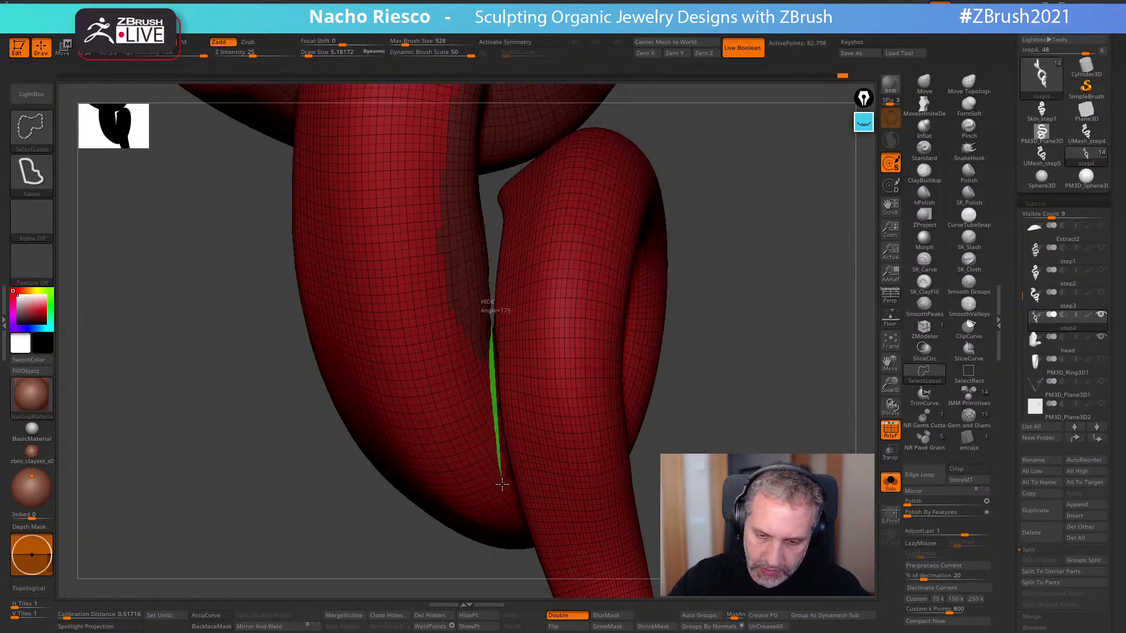
left_click_drag(494, 302, 499, 300, "ctrl+alt+shift")
mouse_move(730, 365)
right_mouse_down()
mouse_move(774, 382)
mouse_move(771, 398)
mouse_move(641, 407)
mouse_move(604, 354)
mouse_move(624, 402)
mouse_move(492, 322)
mouse_move(533, 382)
mouse_move(496, 414)
mouse_move(482, 407)
right_mouse_up()
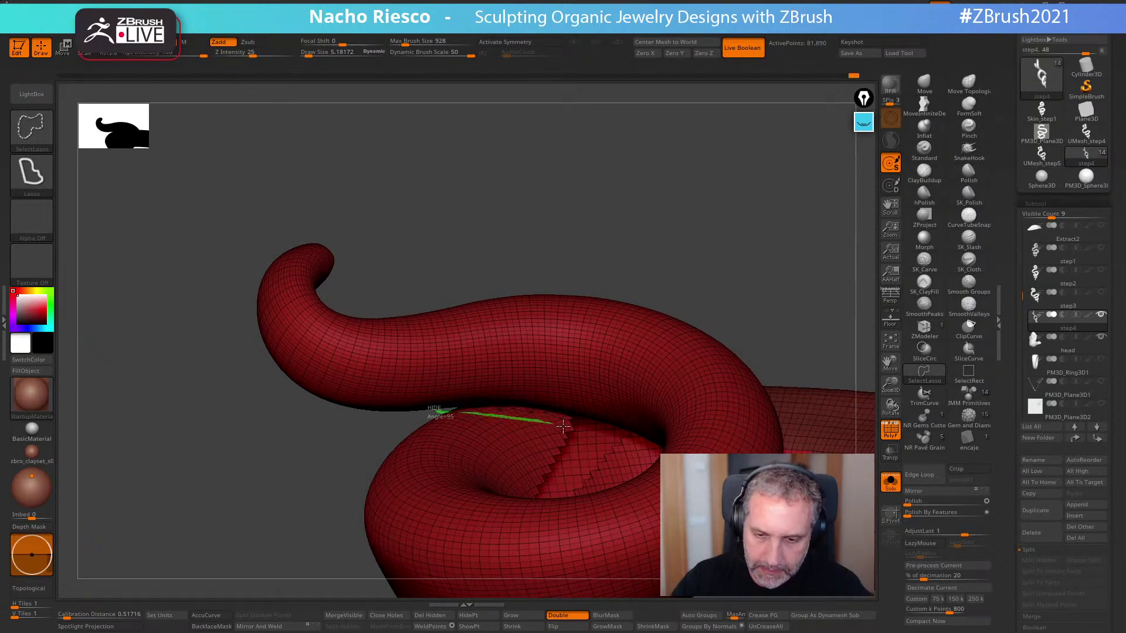
left_click_drag(559, 424, 559, 404, "ctrl+shift")
left_click_drag(446, 408, 535, 364, "ctrl+shift")
mouse_move(675, 246)
left_mouse_down()
mouse_move(727, 236)
mouse_move(710, 270)
mouse_move(704, 174)
left_mouse_up()
left_click(704, 174, "ctrl+shift")
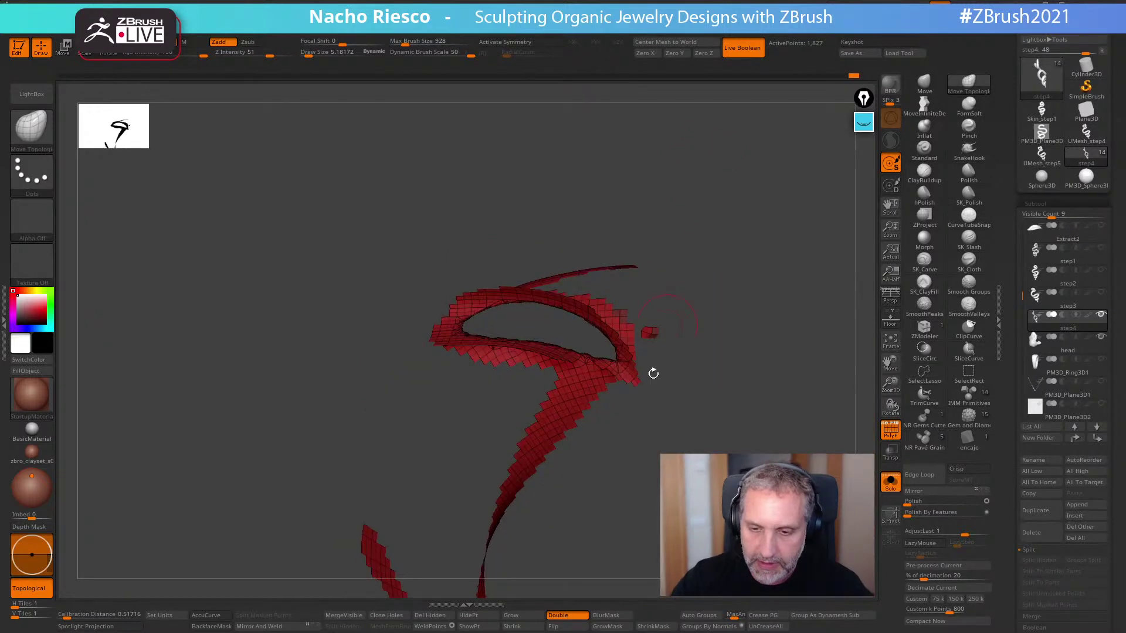
- Lasso away the long strips hanging off the isolated polygons, keeping the ring around the contact area
mouse_move(585, 374)
left_mouse_down("ctrl+shift")
mouse_move(369, 468)
mouse_move(543, 604)
mouse_move(566, 589)
left_mouse_up("ctrl+shift")
mouse_move(579, 574)
left_mouse_down("alt")
mouse_move(620, 449)
mouse_move(477, 568)
mouse_move(555, 569)
left_mouse_up("alt")
mouse_move(633, 522)
left_mouse_down()
mouse_move(663, 499)
mouse_move(658, 481)
mouse_move(698, 377)
left_mouse_up()
mouse_move(674, 226)
left_mouse_down("ctrl+shift")
mouse_move(520, 219)
mouse_move(520, 301)
mouse_move(645, 364)
left_mouse_up("ctrl+shift")
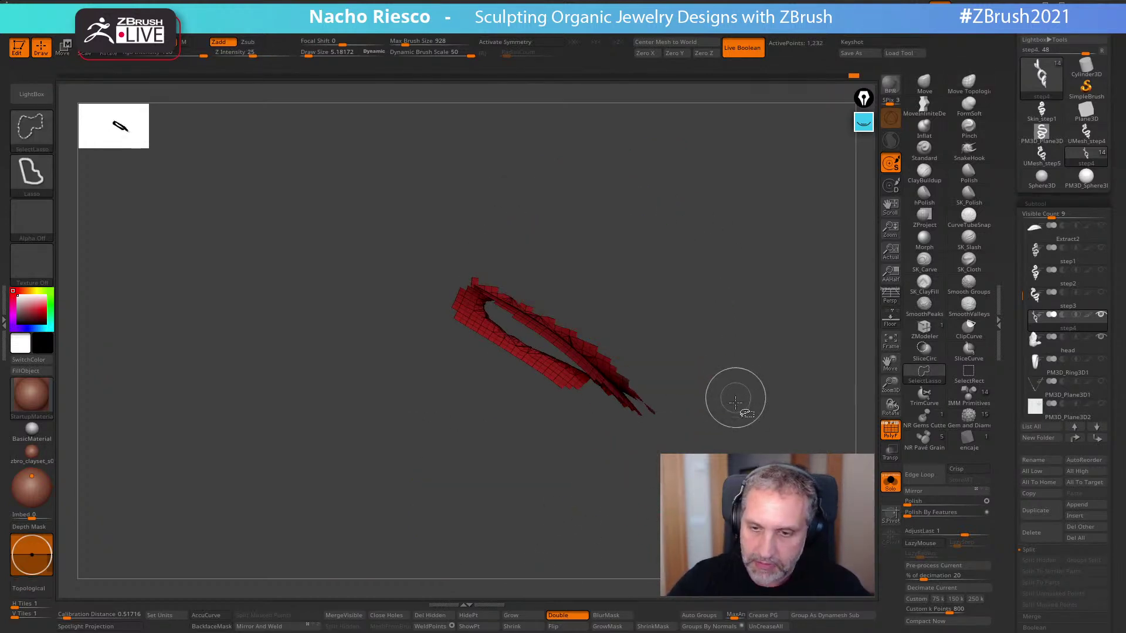
- Trim the remaining stray polygons from the isolated ring, including those at its narrow ends
left_click_drag(734, 394, 746, 350)
mouse_move(621, 486)
left_mouse_down()
mouse_move(621, 404)
mouse_move(618, 525)
mouse_move(588, 564)
left_mouse_up()
mouse_move(416, 309)
left_mouse_down("ctrl+shift")
mouse_move(385, 367)
mouse_move(486, 345)
mouse_move(575, 346)
left_mouse_up("ctrl+shift")
mouse_move(669, 366)
left_mouse_down("ctrl+shift")
mouse_move(786, 281)
mouse_move(783, 257)
mouse_move(842, 254)
mouse_move(565, 297)
left_mouse_up("ctrl+shift")
mouse_move(317, 352)
left_mouse_down("ctrl+shift")
mouse_move(411, 270)
mouse_move(698, 359)
left_mouse_up("ctrl+shift")
mouse_move(780, 282)
left_mouse_down()
mouse_move(809, 327)
mouse_move(778, 448)
mouse_move(528, 305)
mouse_move(465, 373)
mouse_move(624, 384)
left_mouse_up()
mouse_move(699, 340)
left_mouse_down()
mouse_move(768, 298)
mouse_move(741, 354)
mouse_move(721, 251)
mouse_move(618, 364)
mouse_move(668, 331)
left_mouse_up()
mouse_move(747, 343)
left_mouse_down()
mouse_move(704, 399)
mouse_move(651, 532)
mouse_move(714, 508)
left_mouse_up()
mouse_move(592, 239)
left_mouse_down("ctrl+shift")
mouse_move(651, 320)
mouse_move(528, 423)
left_mouse_up("ctrl+shift")
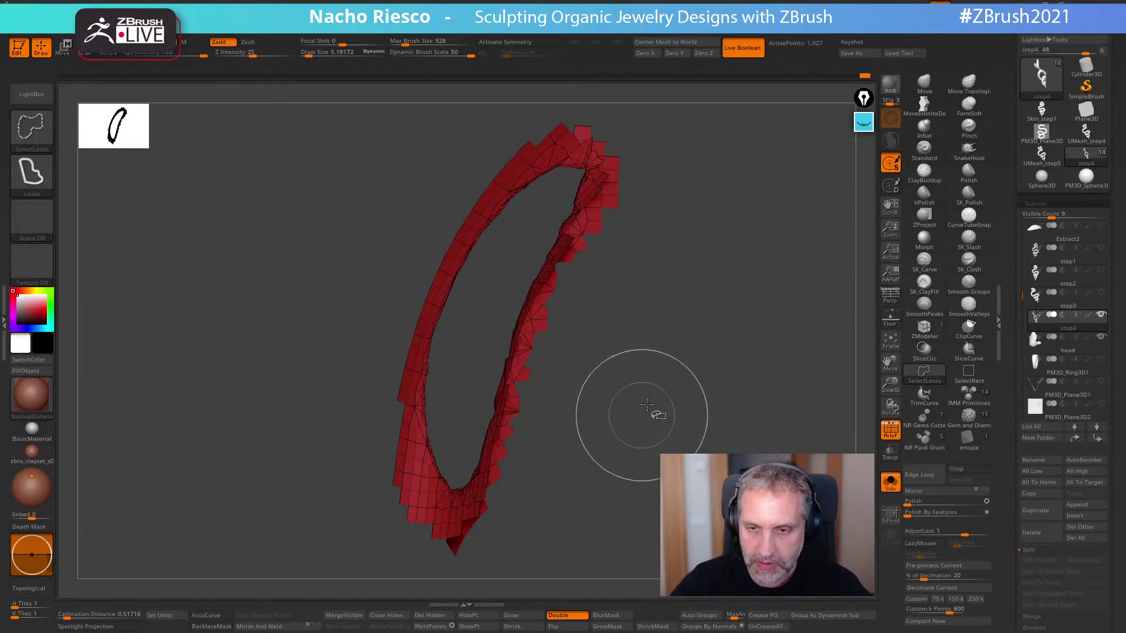
left_click_drag(663, 228, 689, 146)
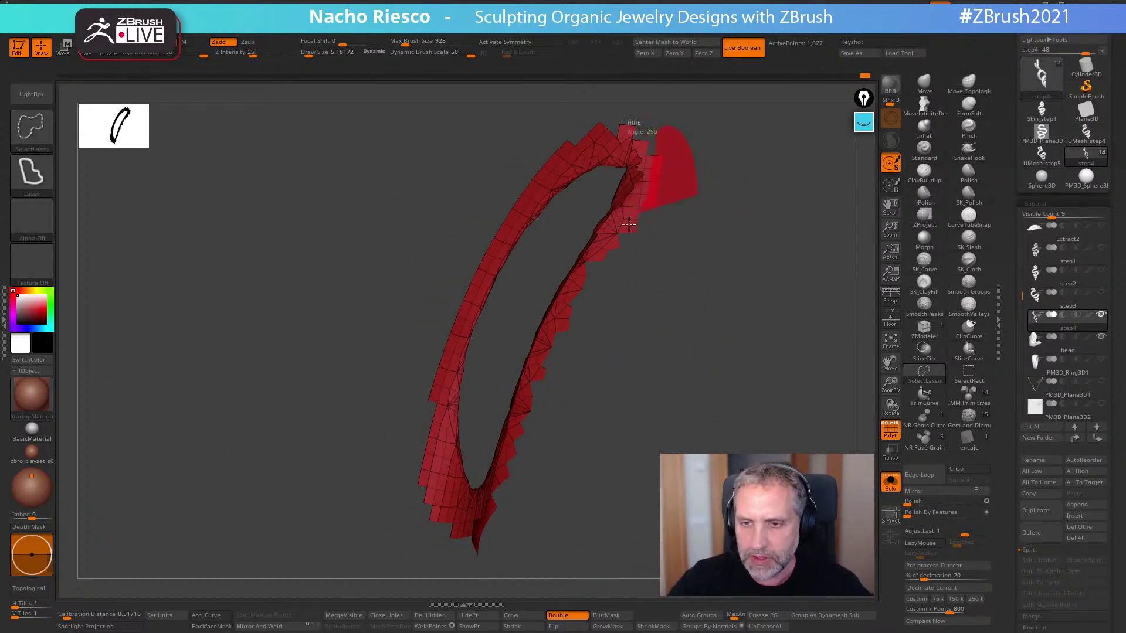
mouse_move(680, 427)
left_mouse_down()
mouse_move(698, 451)
mouse_move(743, 364)
mouse_move(676, 430)
mouse_move(762, 393)
left_mouse_up()
mouse_move(536, 352)
left_mouse_down("ctrl+shift")
mouse_move(456, 346)
mouse_move(540, 463)
mouse_move(580, 481)
left_mouse_up("ctrl+shift")
left_click(628, 423, "ctrl+shift")
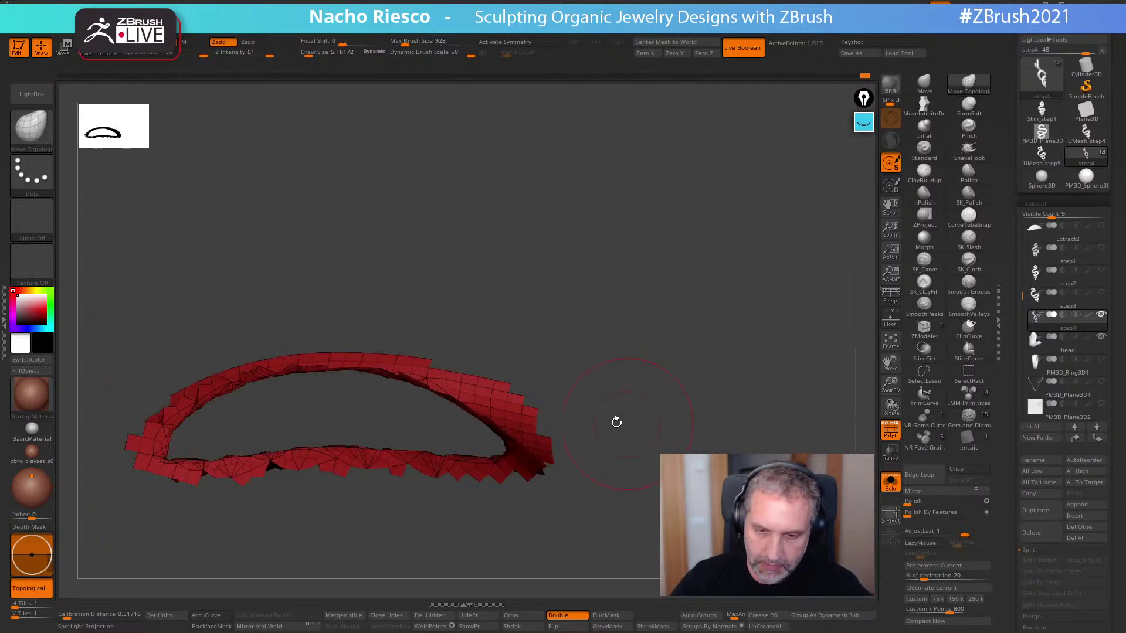
- Invert the visibility to bring back the snake body and grow the visible mesh toward the coil contact
left_click_drag(661, 423, 683, 449)
left_click_drag(790, 254, 795, 315)
left_click_drag(556, 551, 699, 388)
left_click(524, 620)
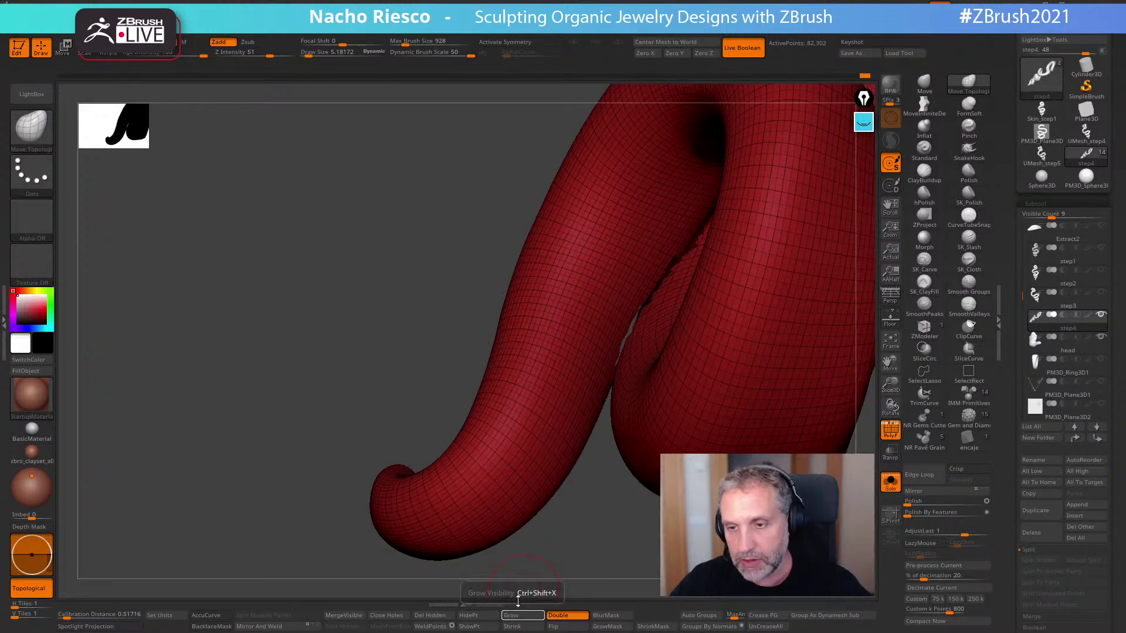
- Set the Move Topological brush's Draw Size to about 26 for adjusting the seam between the two tail coils
left_click_drag(792, 293, 886, 177)
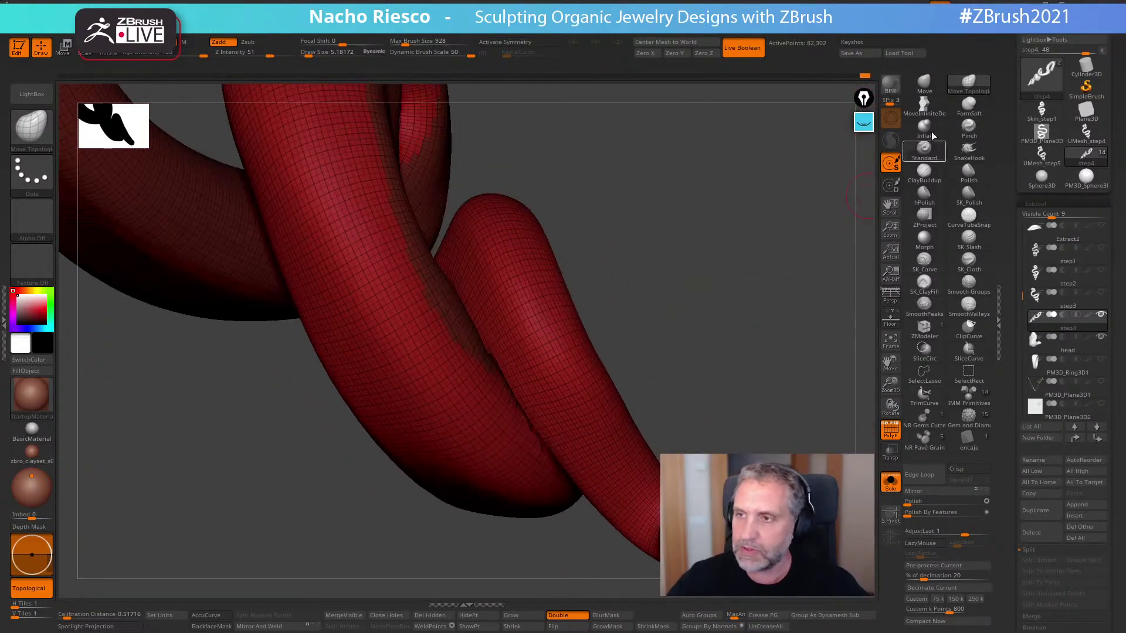
left_click_drag(588, 361, 584, 361)
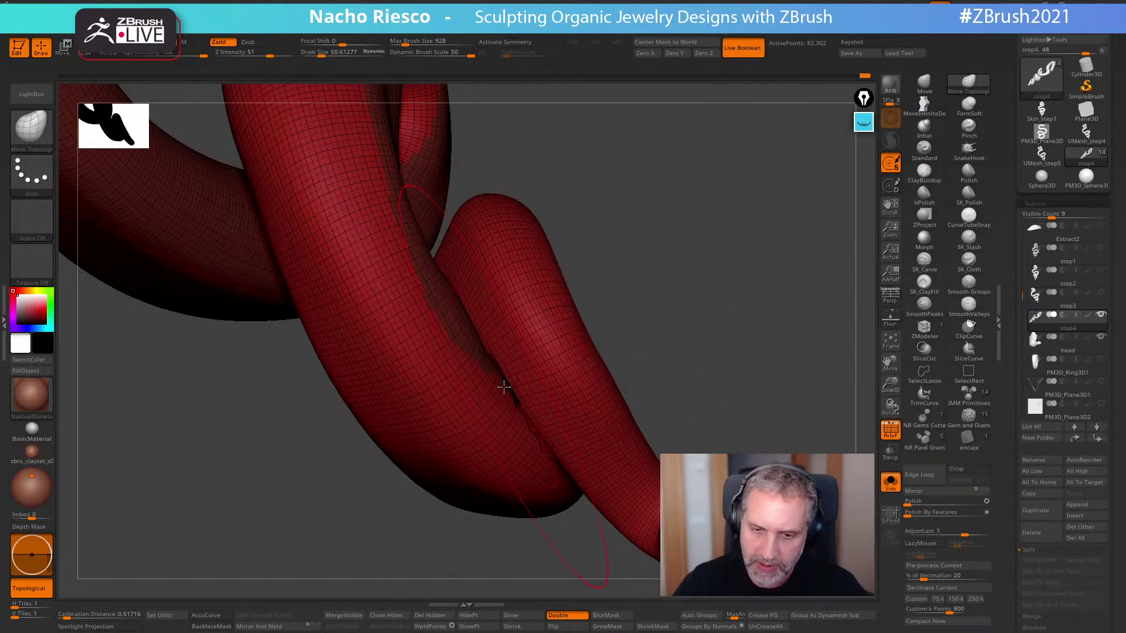
right_click_drag(500, 355, 530, 362, "ctrl")
key("s")
left_click_drag(502, 367, 496, 367)
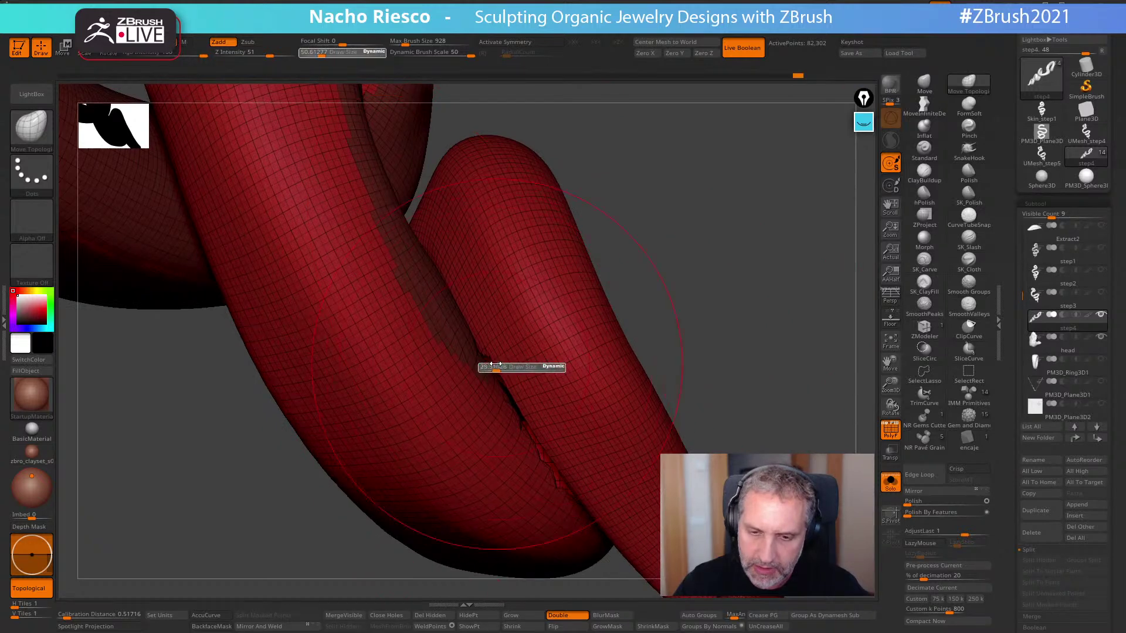
mouse_move(503, 347)
right_mouse_down()
mouse_move(659, 305)
mouse_move(663, 327)
mouse_move(711, 268)
mouse_move(722, 287)
right_mouse_up()
- Shrink the visible mesh back from the seam and nudge its edges apart at Draw Size about 39, undoing the last change
left_click(524, 631)
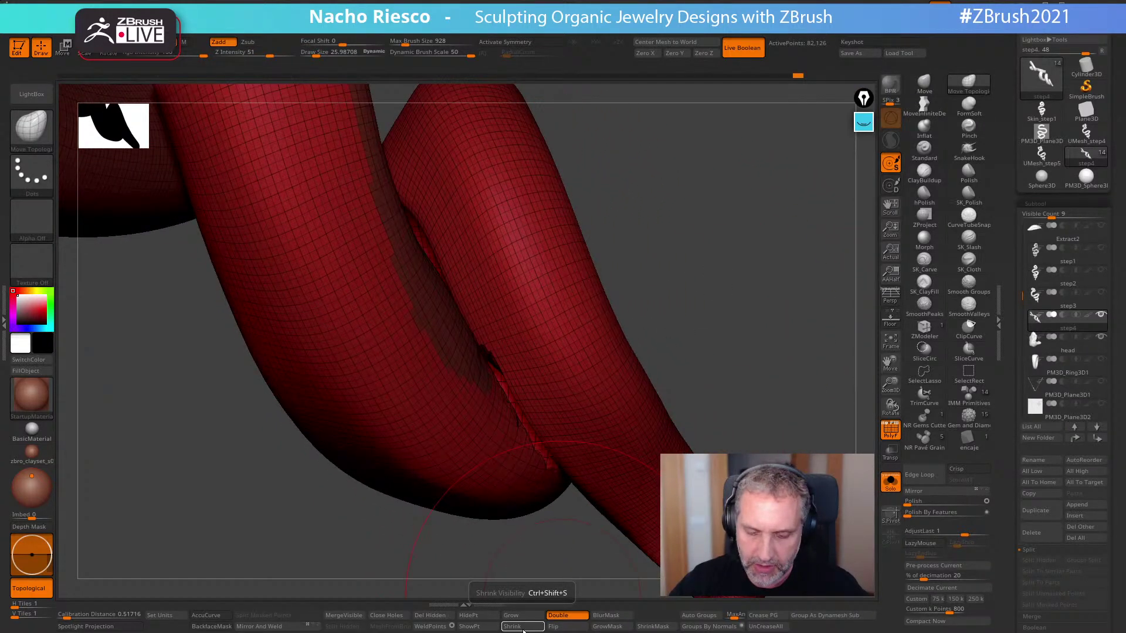
right_click_drag(616, 473, 589, 464)
key("s")
left_click_drag(506, 355, 497, 332)
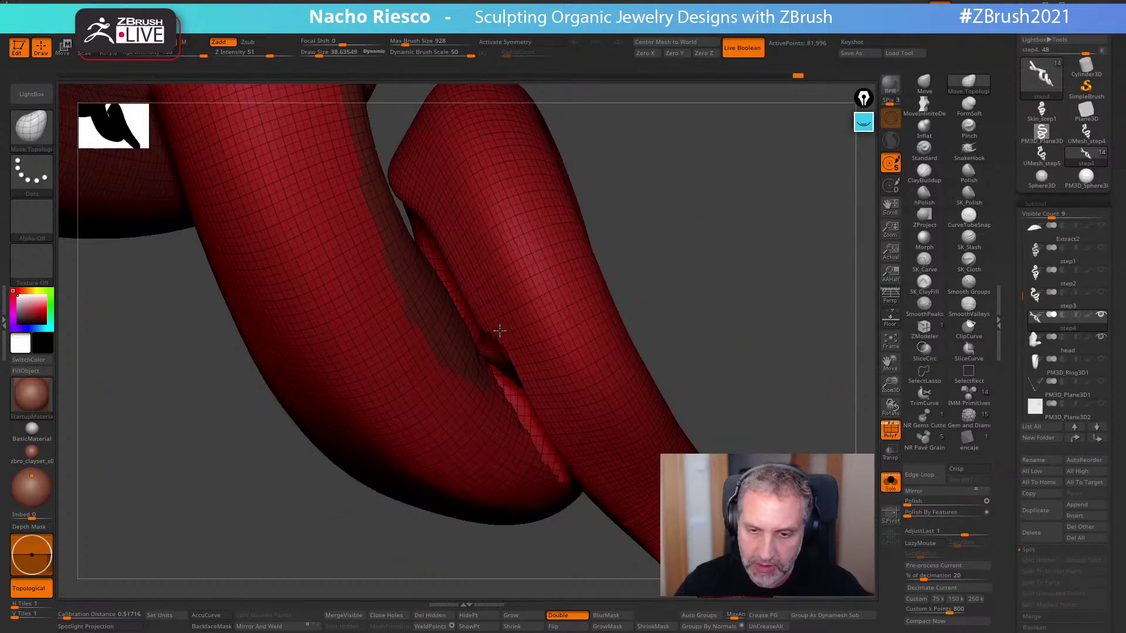
left_click_drag(587, 491, 599, 488)
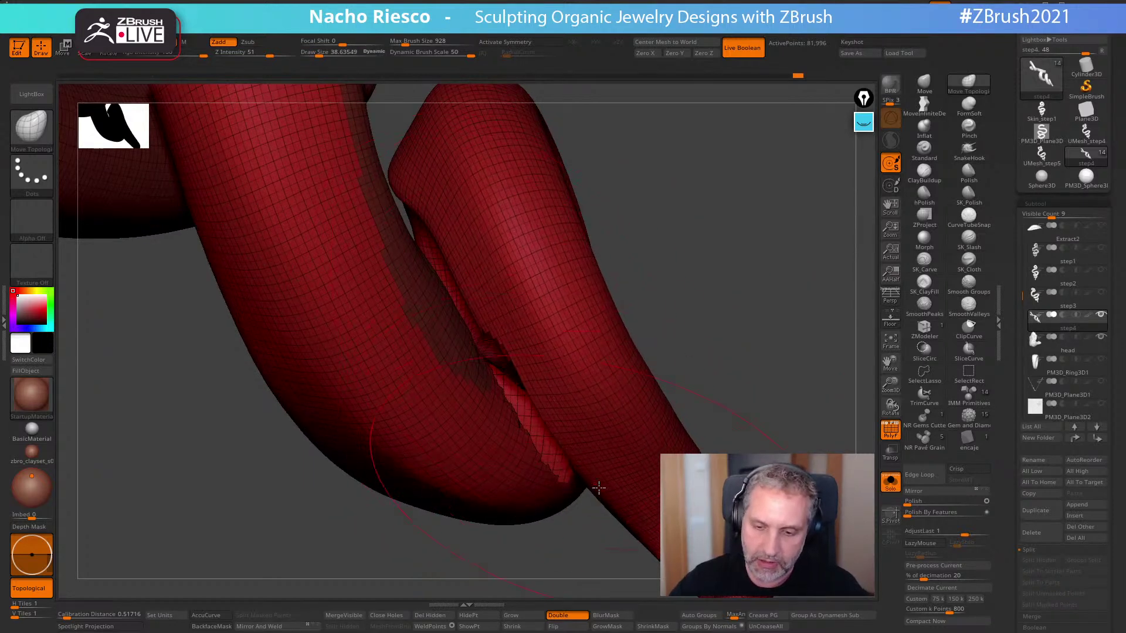
left_click(511, 615)
key("ctrl")
key("ctrl+z")
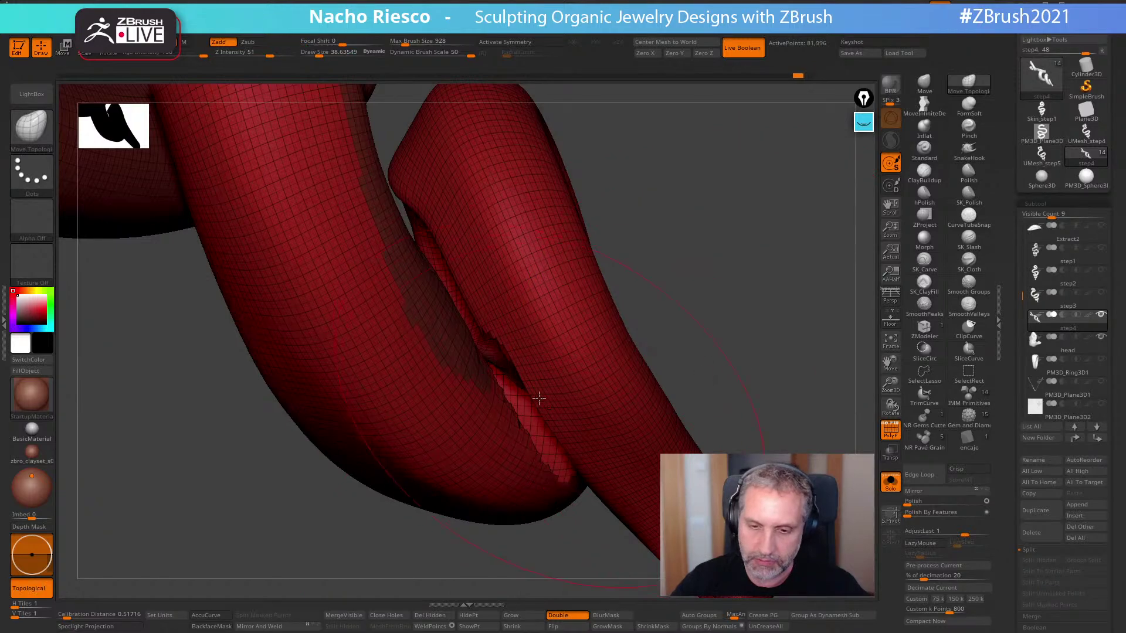
mouse_move(677, 315)
left_mouse_down()
mouse_move(715, 322)
mouse_move(744, 276)
mouse_move(718, 276)
mouse_move(692, 328)
left_mouse_up()
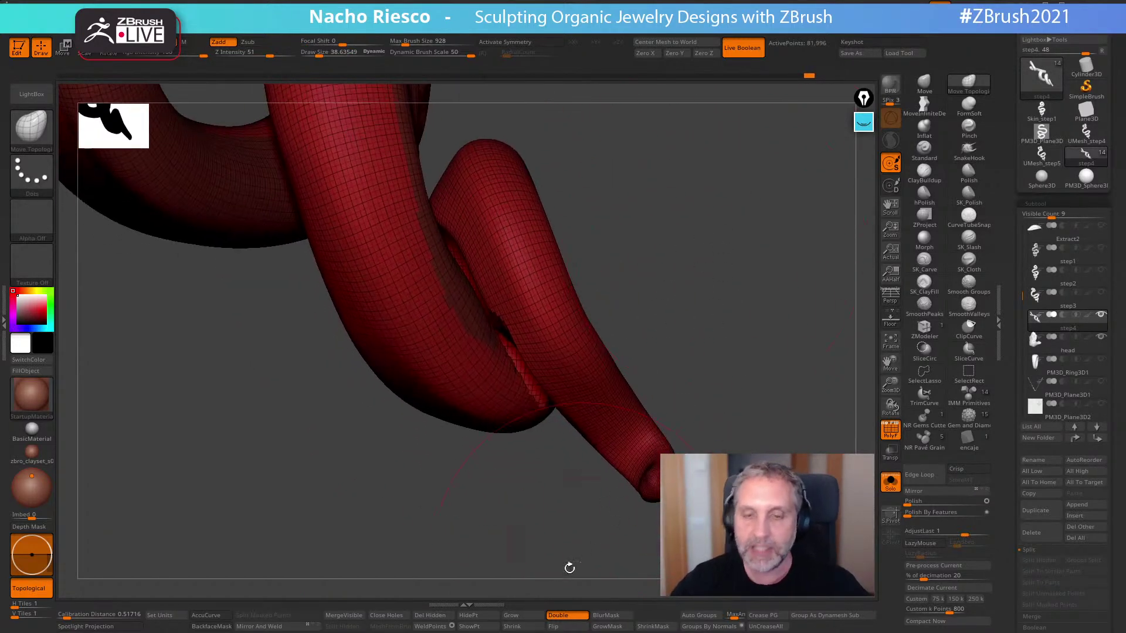
- Delete the snake's lower subdivision level so that its hidden polygons can be removed
left_click(430, 615)
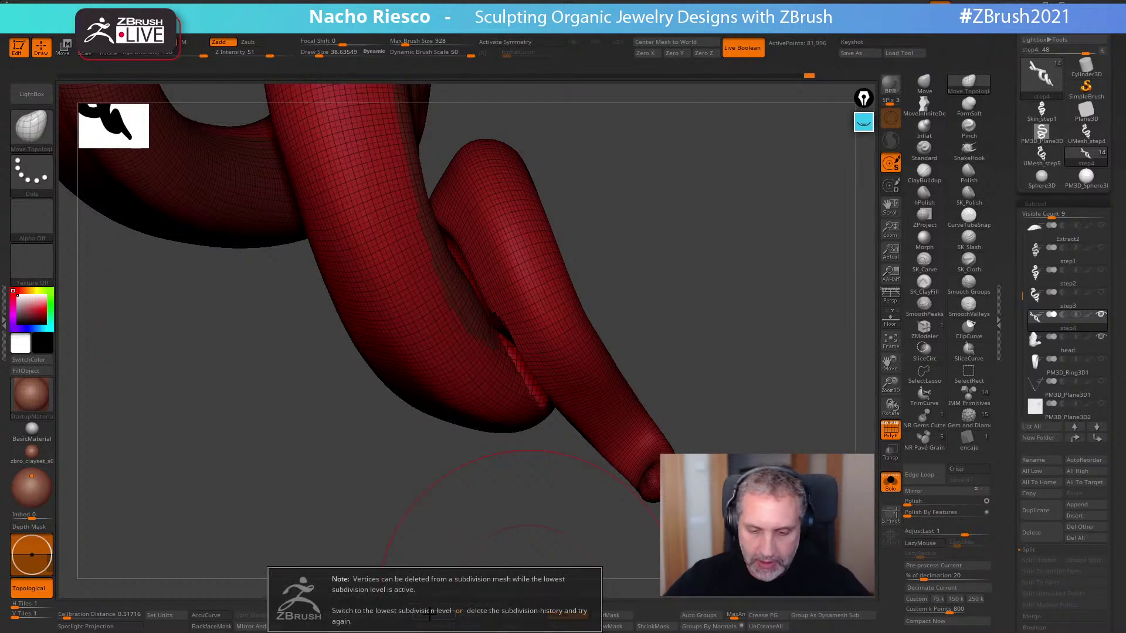
scroll(1040, 449, "down", 5)
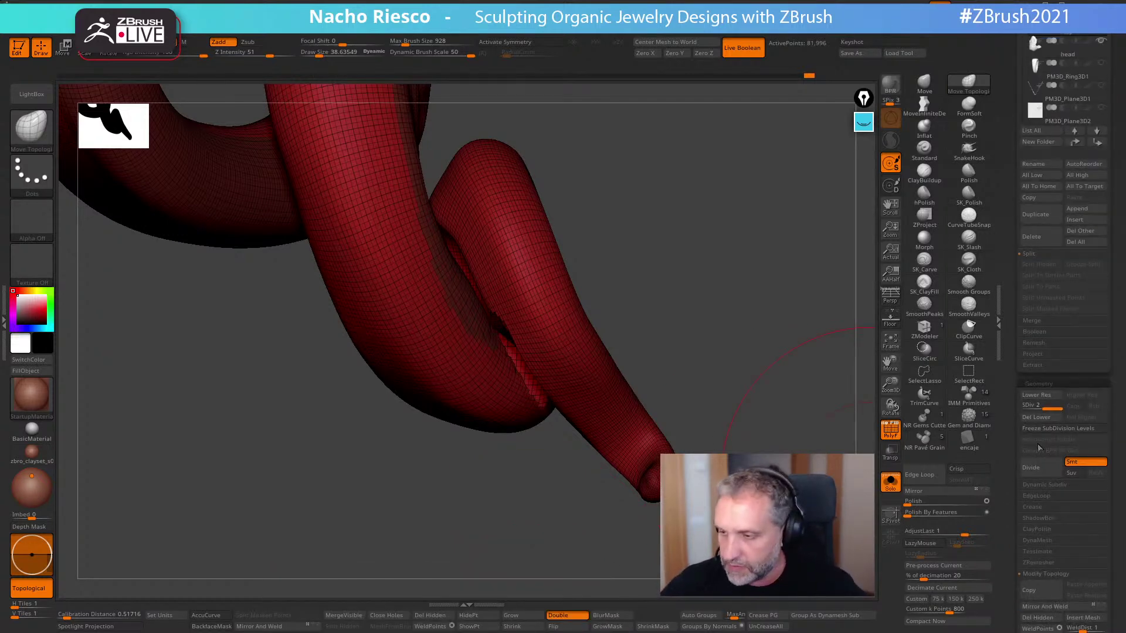
left_click(1043, 418)
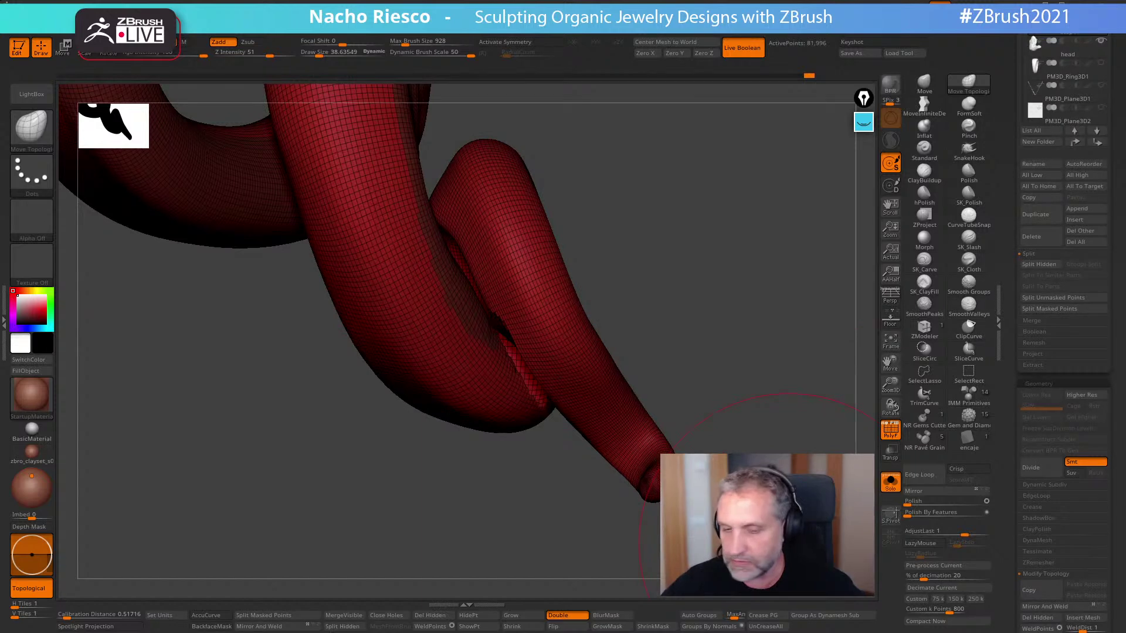
- Delete the hidden polygons at the coil contact and close the resulting holes in both coils
left_click_drag(557, 573, 628, 530)
left_click_drag(483, 576, 484, 596, "alt")
left_click(438, 617)
left_click(399, 614)
- Isolate the newly filled patches between the tail coils and examine them from several sides
mouse_move(727, 363)
left_mouse_down()
mouse_move(729, 329)
mouse_move(700, 309)
mouse_move(572, 387)
left_mouse_up()
mouse_move(781, 334)
left_mouse_down()
mouse_move(652, 547)
mouse_move(596, 558)
left_mouse_up()
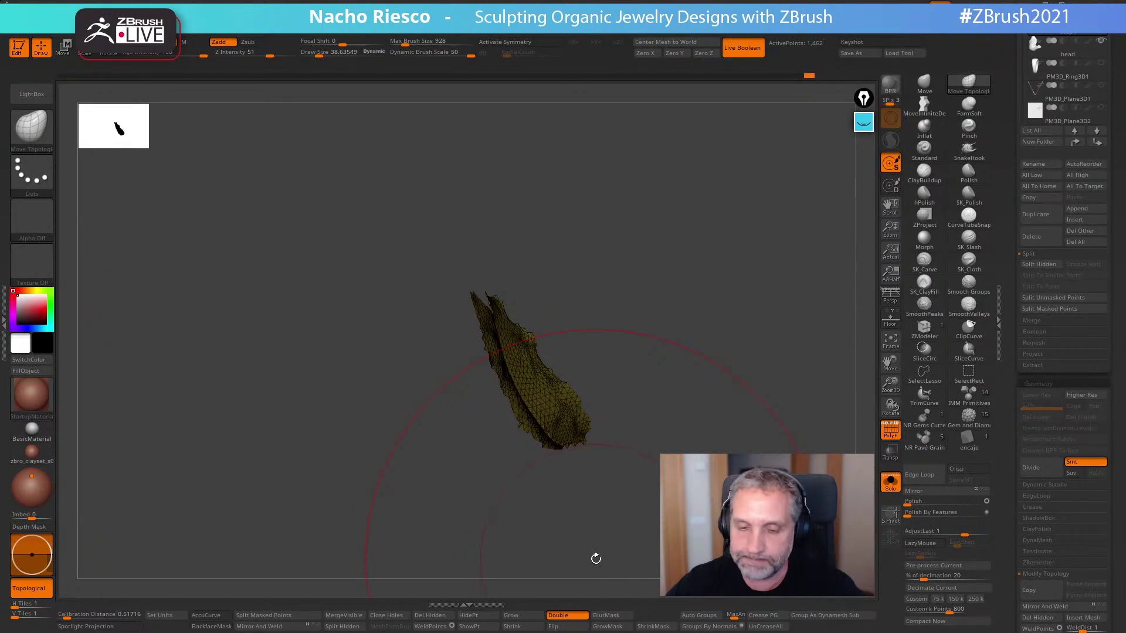
left_click_drag(596, 558, 656, 480)
left_click_drag(691, 528, 721, 507)
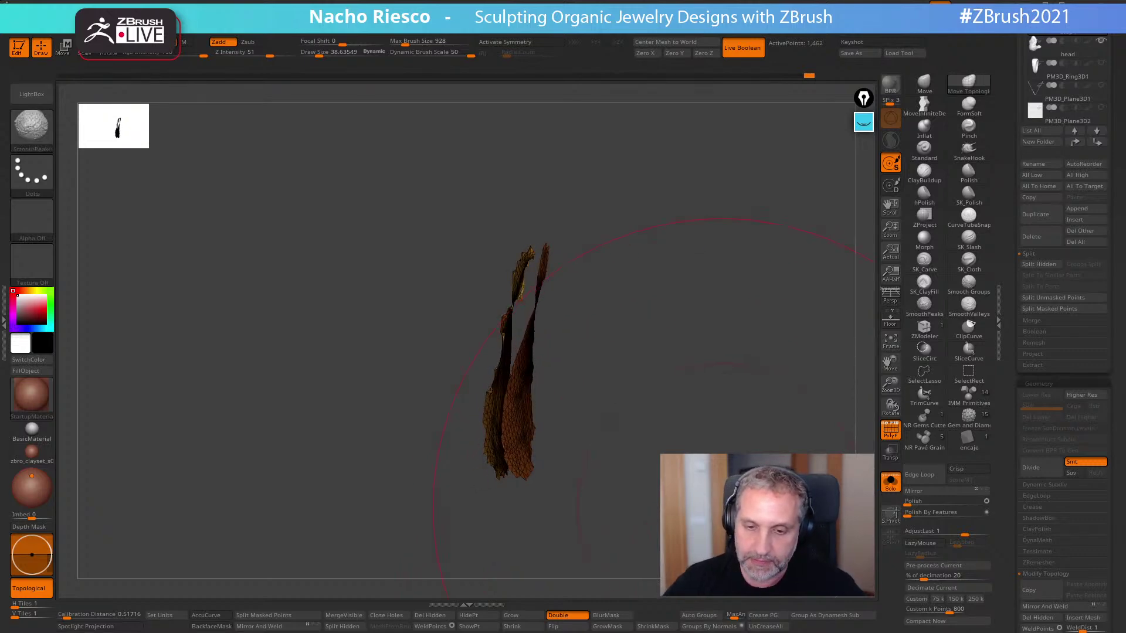
left_click(716, 511, "ctrl+shift")
left_click_drag(704, 264, 722, 261)
- Undo the last three changes to the isolated filler patches
left_click_drag(469, 481, 458, 484)
key("ctrl+z")
key("ctrl+z")
key("ctrl+z")
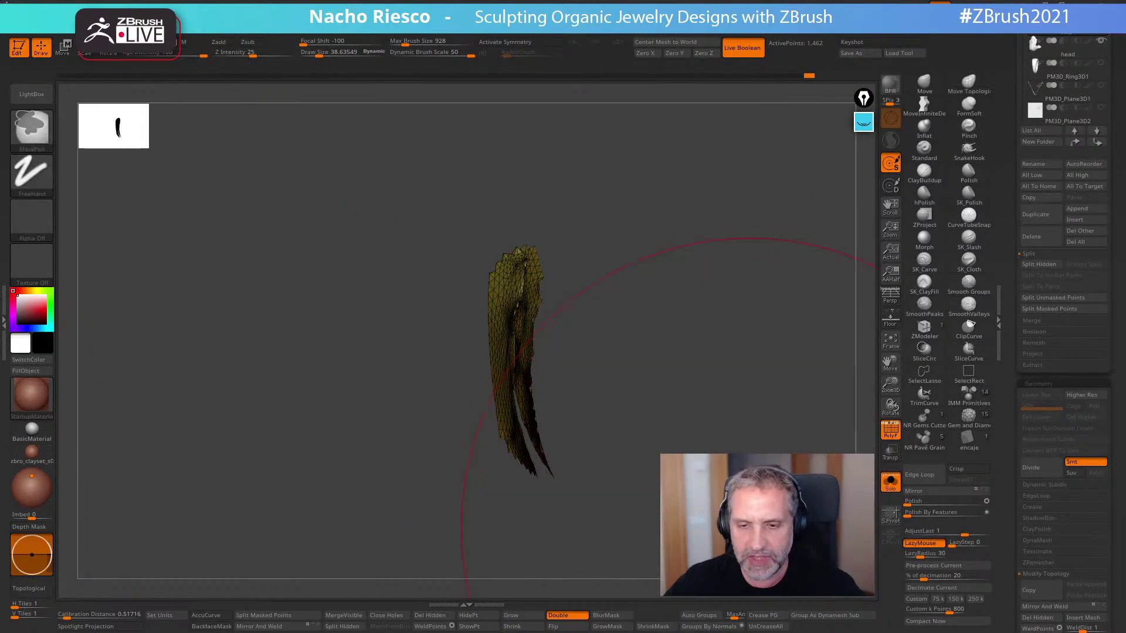
- Isolate and invert the visibility of the tail coils and filler patches to inspect the contact area, then restore the whole snake
left_click(738, 530, "ctrl+shift")
left_click(632, 468, "ctrl+shift")
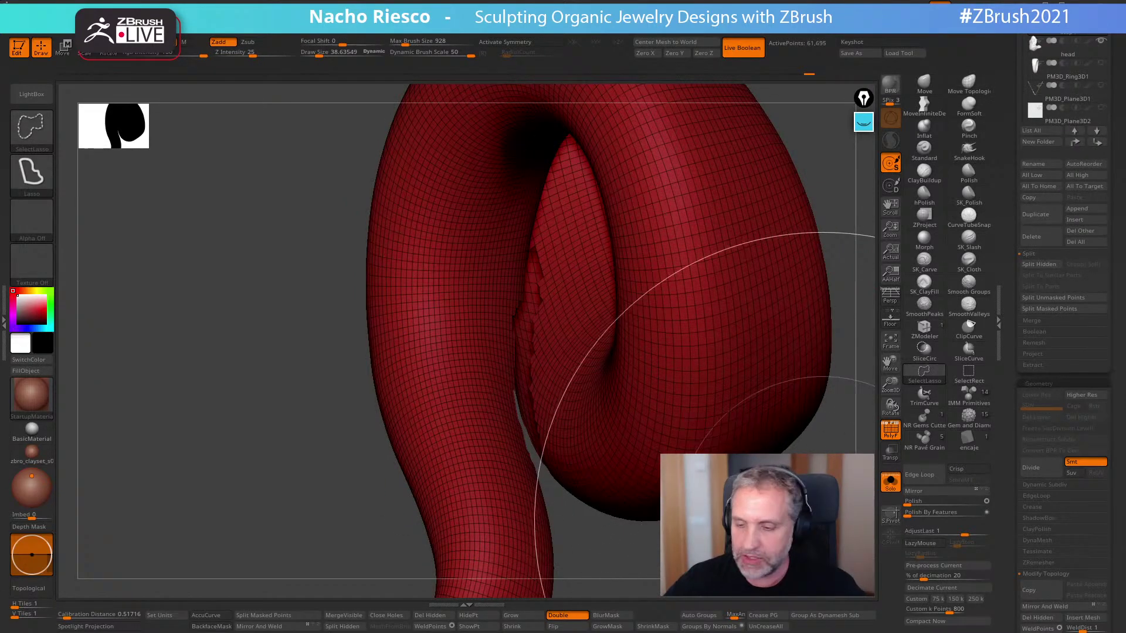
left_click(969, 376, "ctrl+shift")
left_click(692, 469, "ctrl+shift")
left_click(527, 352, "ctrl+shift")
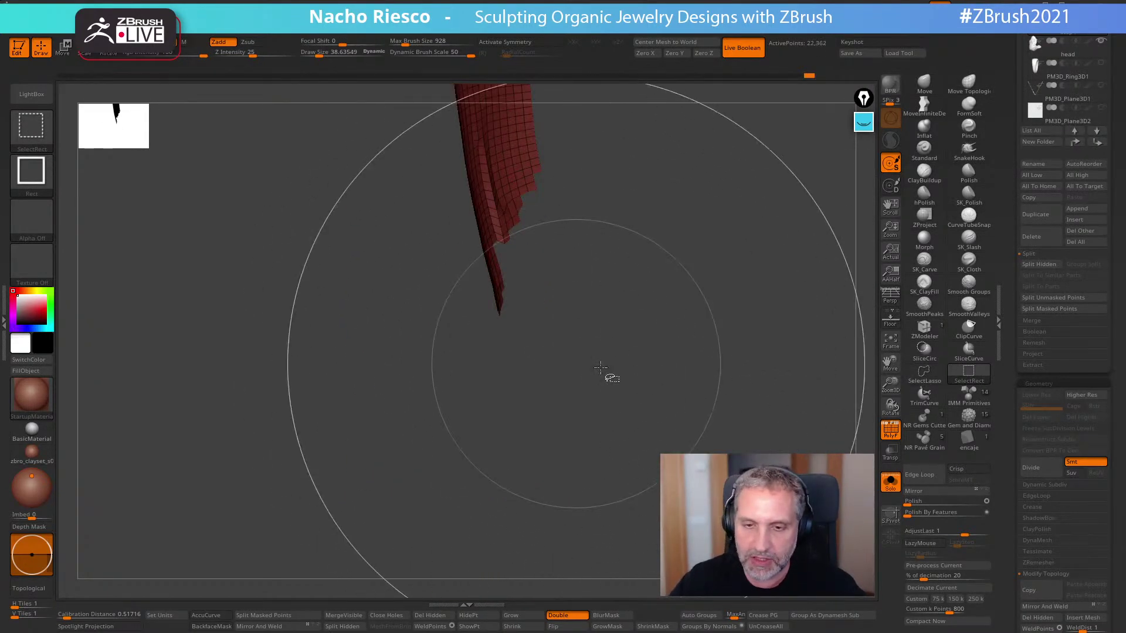
left_click(600, 369, "ctrl+shift")
left_click_drag(663, 399, 713, 432, "alt")
mouse_move(689, 375)
left_mouse_down()
mouse_move(756, 398)
mouse_move(719, 450)
mouse_move(695, 418)
mouse_move(700, 393)
left_mouse_up()
left_click_drag(714, 487, 718, 448)
left_click(716, 417, "ctrl+shift")
mouse_move(686, 370)
left_mouse_down()
mouse_move(667, 372)
mouse_move(678, 336)
left_mouse_up()
- Smooth the patched surfaces between the tail coils from several sides, with the brush size at about 14
key("s")
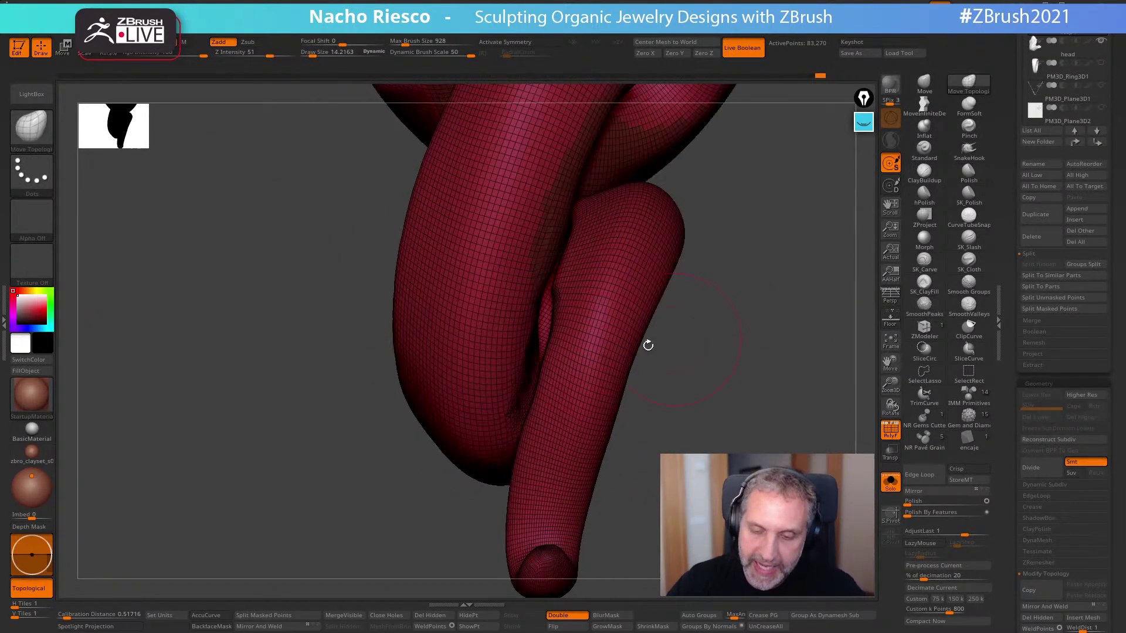
left_click_drag(529, 282, 534, 293, "shift")
left_click_drag(663, 352, 703, 349)
left_click_drag(560, 317, 529, 393, "shift")
left_click_drag(679, 403, 564, 319)
left_click_drag(437, 281, 553, 261)
left_click_drag(551, 384, 575, 314, "shift")
mouse_move(422, 364)
left_mouse_down()
mouse_move(548, 377)
mouse_move(641, 357)
left_mouse_up()
mouse_move(572, 335)
left_mouse_down("shift")
mouse_move(586, 354)
mouse_move(571, 333)
left_mouse_up("shift")
- Mask the snake's body along its topology down to the tail coil, leaving the tail loop unmasked
mouse_move(665, 338)
left_mouse_down()
mouse_move(709, 319)
mouse_move(692, 311)
mouse_move(729, 289)
mouse_move(754, 290)
mouse_move(750, 343)
mouse_move(780, 360)
mouse_move(774, 413)
left_mouse_up()
left_click_drag(483, 340, 485, 342, "ctrl")
key("w")
left_click_drag(438, 282, 524, 367, "ctrl")
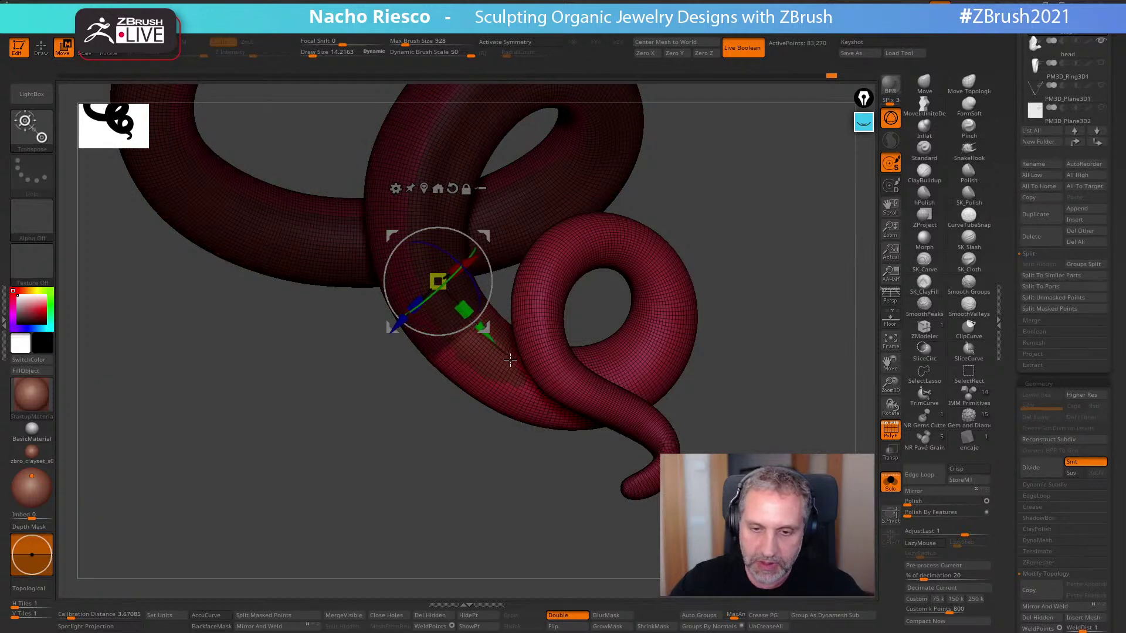
key("q")
- Hide the polygon wireframe and examine the closed surfaces between the tail coils and along the whole snake
mouse_move(580, 538)
left_mouse_down()
mouse_move(740, 433)
mouse_move(765, 445)
mouse_move(807, 434)
left_mouse_up()
key("shift+f")
key("s")
left_click_drag(612, 427, 610, 423)
key("s")
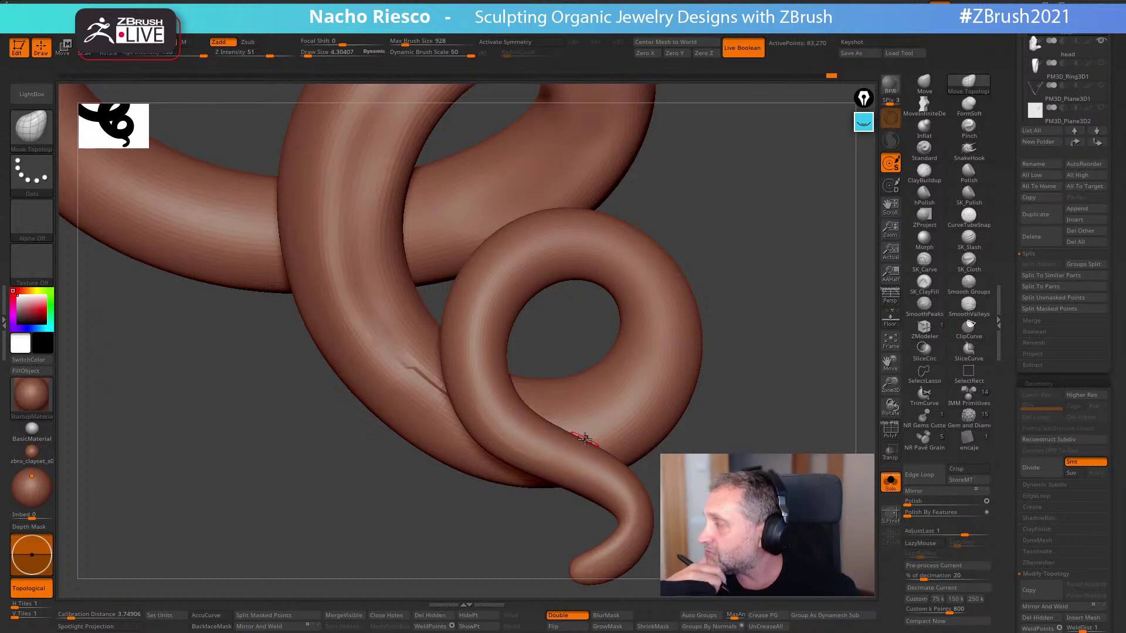
left_click_drag(754, 390, 465, 432, "alt")
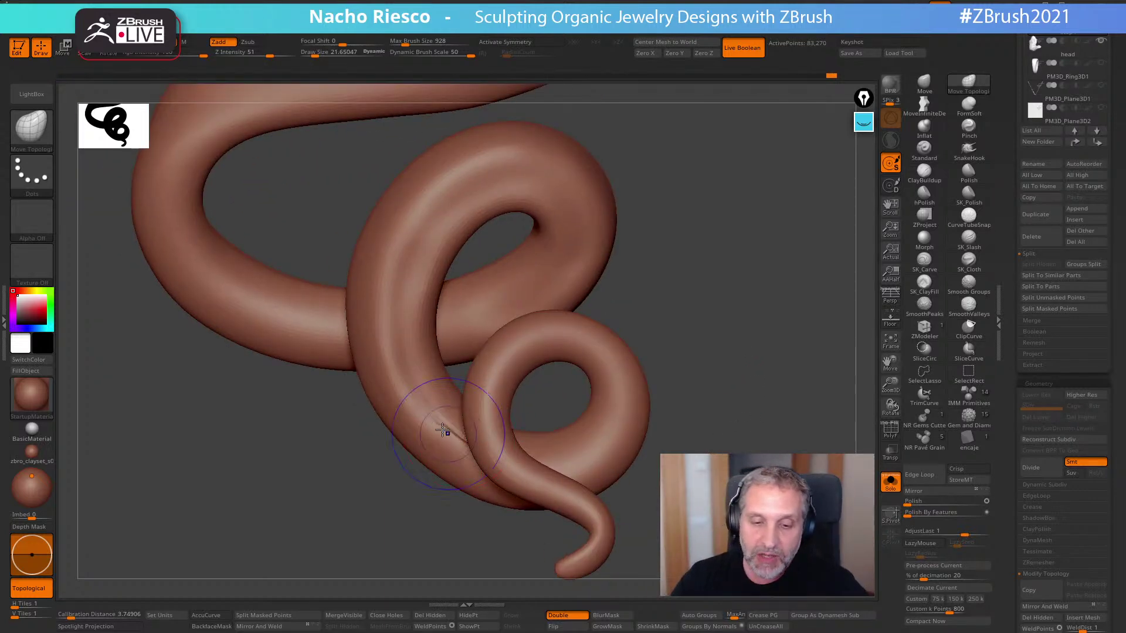
left_click_drag(704, 305, 628, 463)
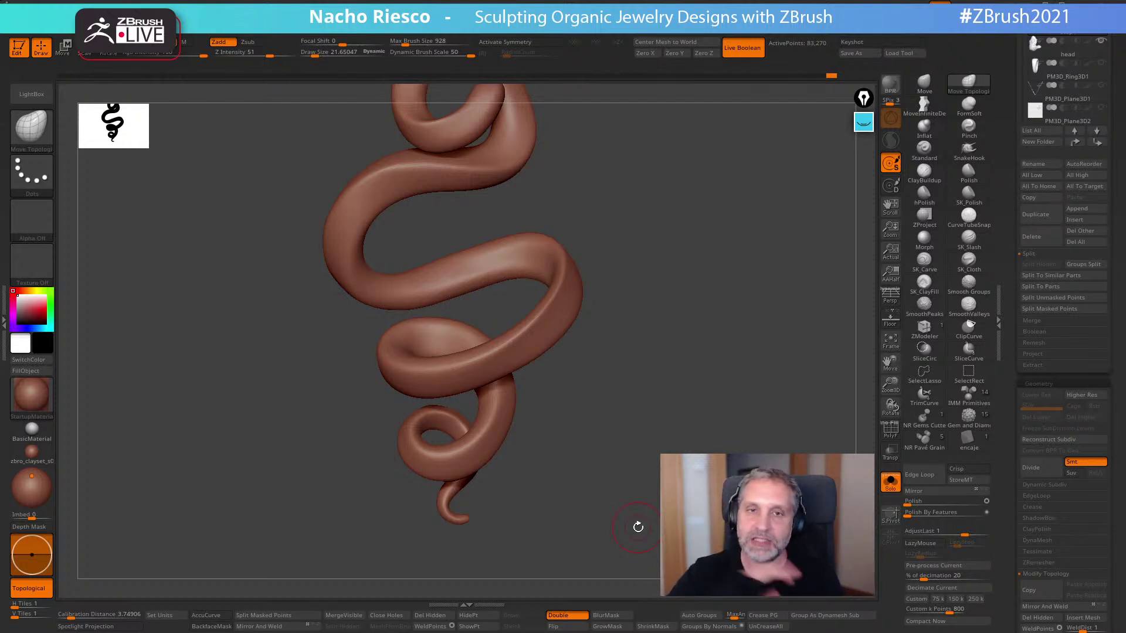
left_click_drag(700, 365, 669, 409)
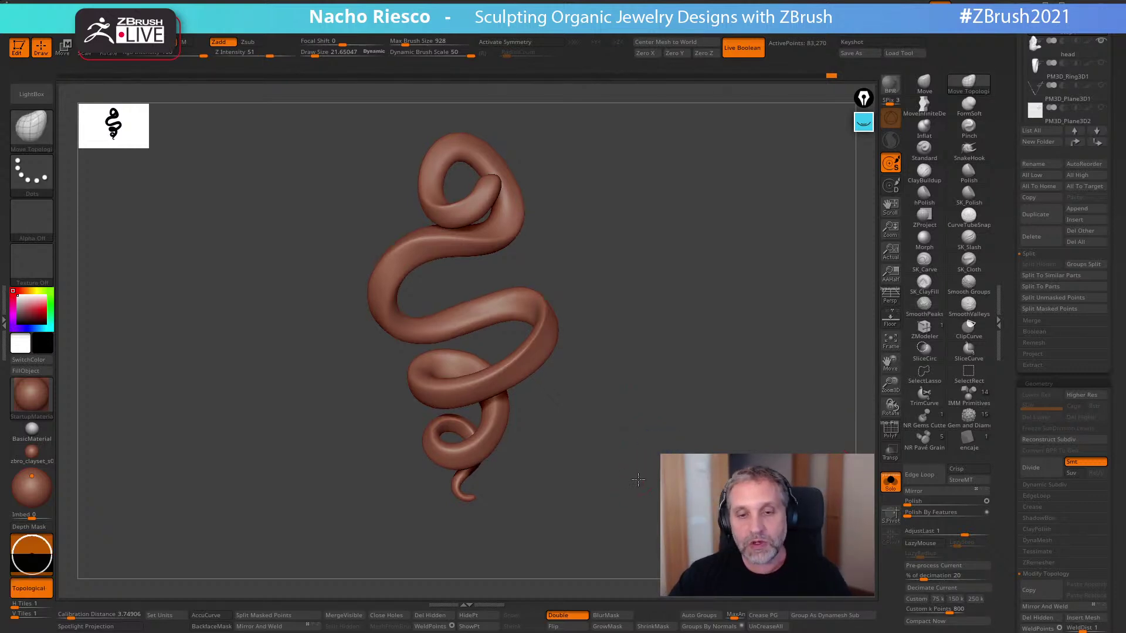
- Turn the wireframe back on and start masking the belly strip along the tail coil with a brush size of about 5
left_click_drag(645, 406, 855, 450, "alt")
left_click_drag(645, 364, 713, 343, "alt")
left_click_drag(762, 560, 656, 506)
left_click_drag(550, 443, 525, 401)
left_click_drag(616, 481, 733, 510)
key("shift+f")
mouse_move(815, 475)
left_mouse_down()
mouse_move(801, 495)
mouse_move(809, 525)
mouse_move(844, 528)
mouse_move(689, 487)
left_mouse_up()
key("s")
key("ctrl")
mouse_move(457, 414)
left_mouse_down("ctrl")
mouse_move(510, 431)
mouse_move(595, 329)
mouse_move(438, 303)
mouse_move(444, 423)
left_mouse_up("ctrl")
left_click_drag(668, 411, 587, 419)
mouse_move(442, 432)
left_mouse_down("ctrl")
mouse_move(503, 461)
mouse_move(596, 383)
mouse_move(476, 269)
mouse_move(387, 329)
mouse_move(361, 410)
left_mouse_up("ctrl")
mouse_move(264, 387)
left_mouse_down()
mouse_move(421, 319)
mouse_move(390, 328)
mouse_move(410, 420)
mouse_move(469, 473)
mouse_move(504, 531)
mouse_move(468, 574)
mouse_move(423, 568)
left_mouse_up()
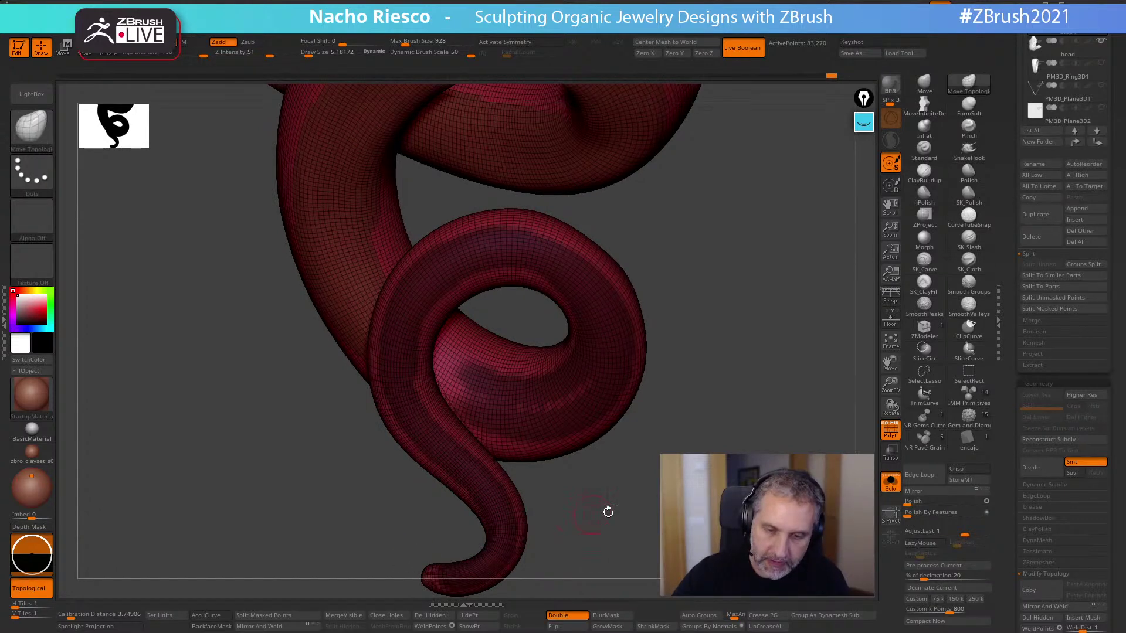
- Extend the belly mask around the tail loop and into the inner side of the coil
left_click_drag(588, 512, 578, 484)
left_click_drag(533, 263, 401, 388, "ctrl")
left_click_drag(698, 347, 740, 324)
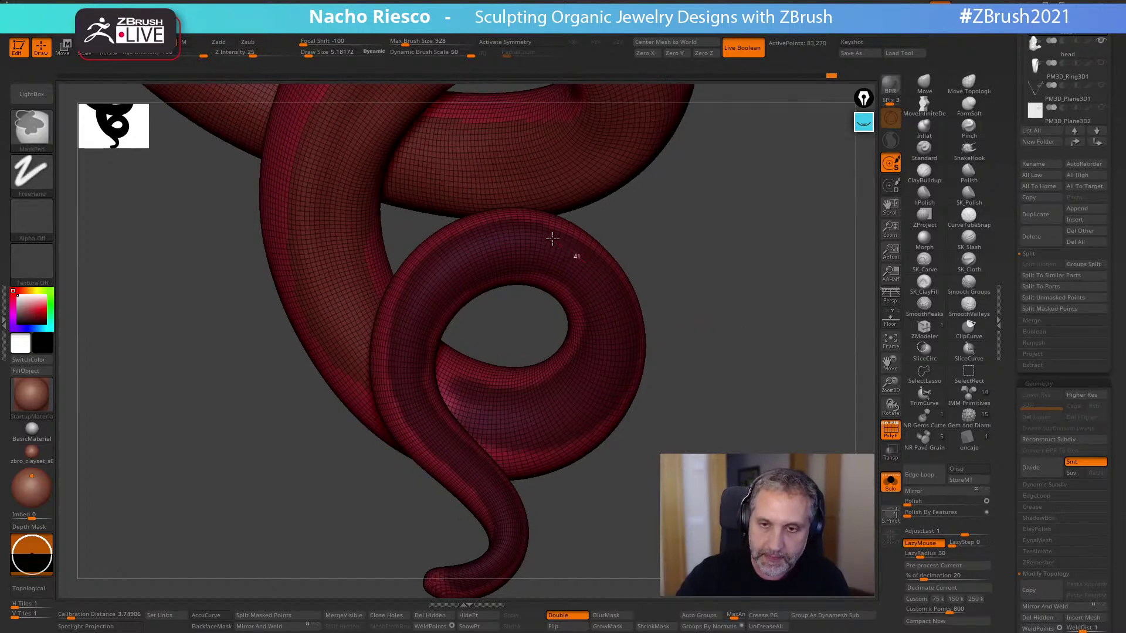
left_click_drag(399, 406, 484, 496, "ctrl")
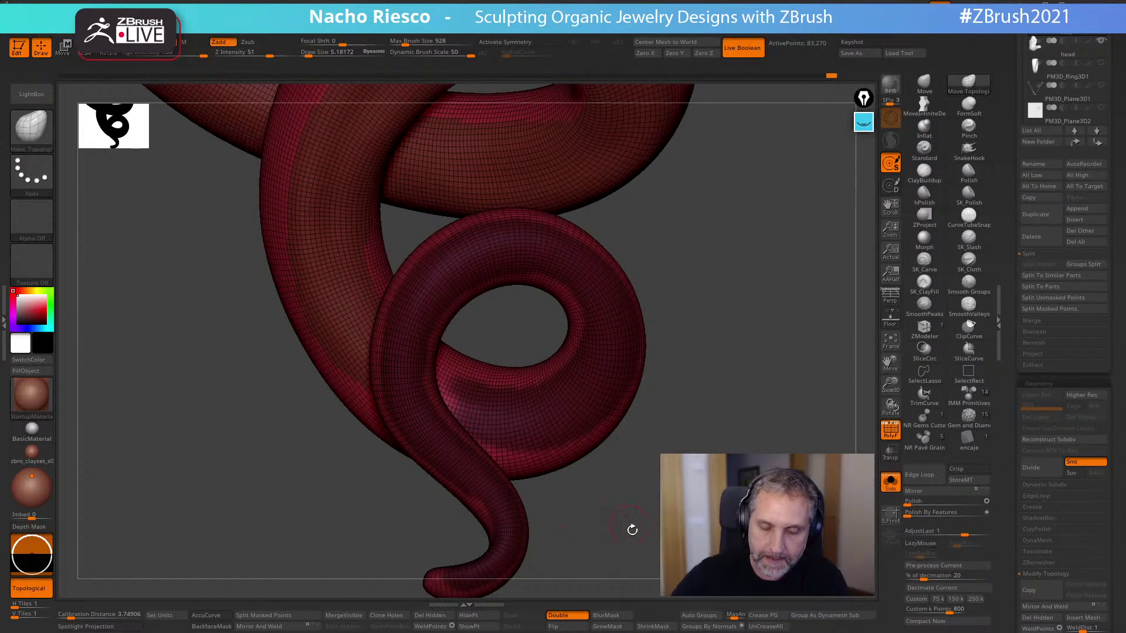
left_click_drag(625, 520, 645, 510)
left_click_drag(600, 404, 528, 399, "ctrl")
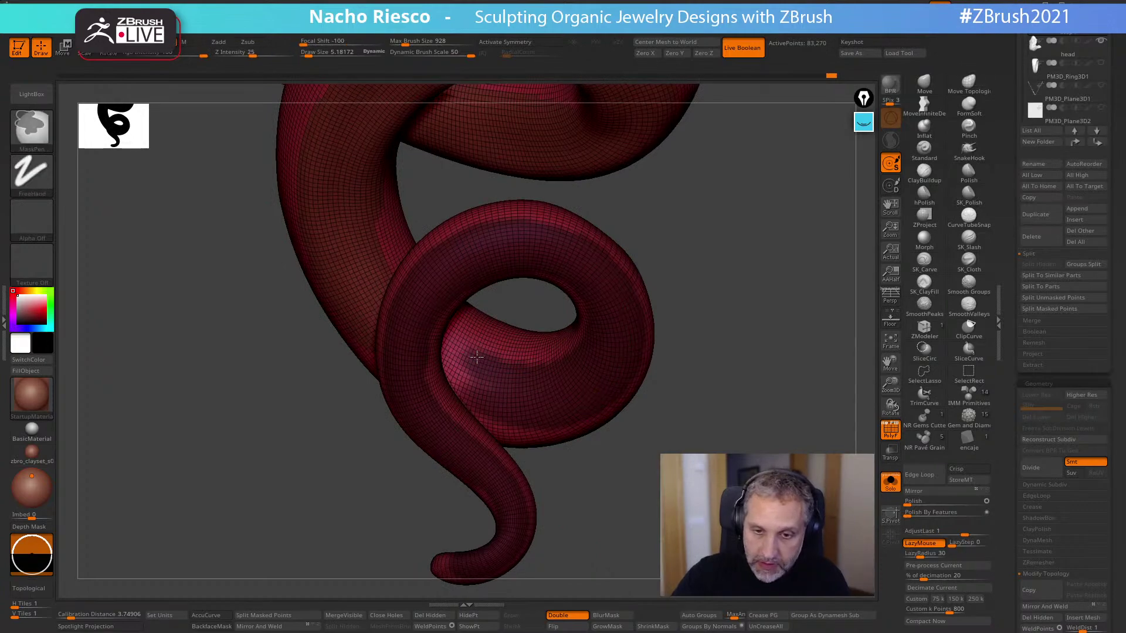
left_click_drag(473, 353, 535, 372, "ctrl")
left_click_drag(638, 435, 623, 484)
left_click_drag(446, 346, 472, 404, "ctrl")
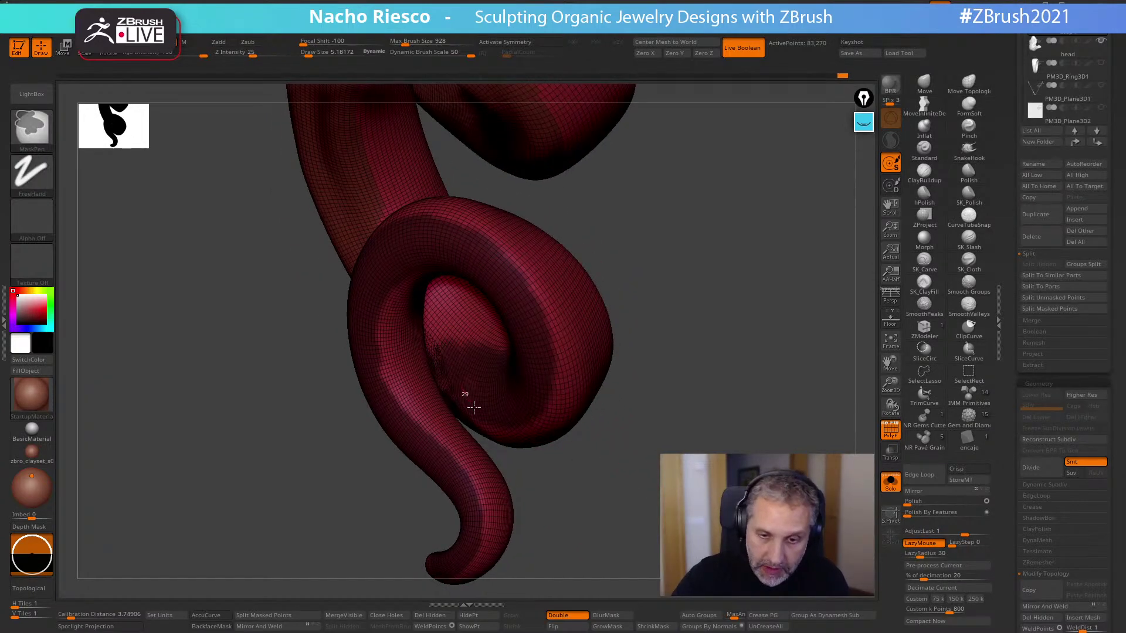
left_click_drag(458, 356, 498, 410, "ctrl")
- Hide the overlapping tail end with a lasso selection to expose the coil contact area beneath it
mouse_move(589, 467)
left_mouse_down()
mouse_move(663, 463)
mouse_move(729, 414)
mouse_move(772, 426)
mouse_move(777, 412)
mouse_move(782, 432)
mouse_move(794, 432)
mouse_move(787, 452)
mouse_move(807, 423)
left_mouse_up()
key("ctrl+shift")
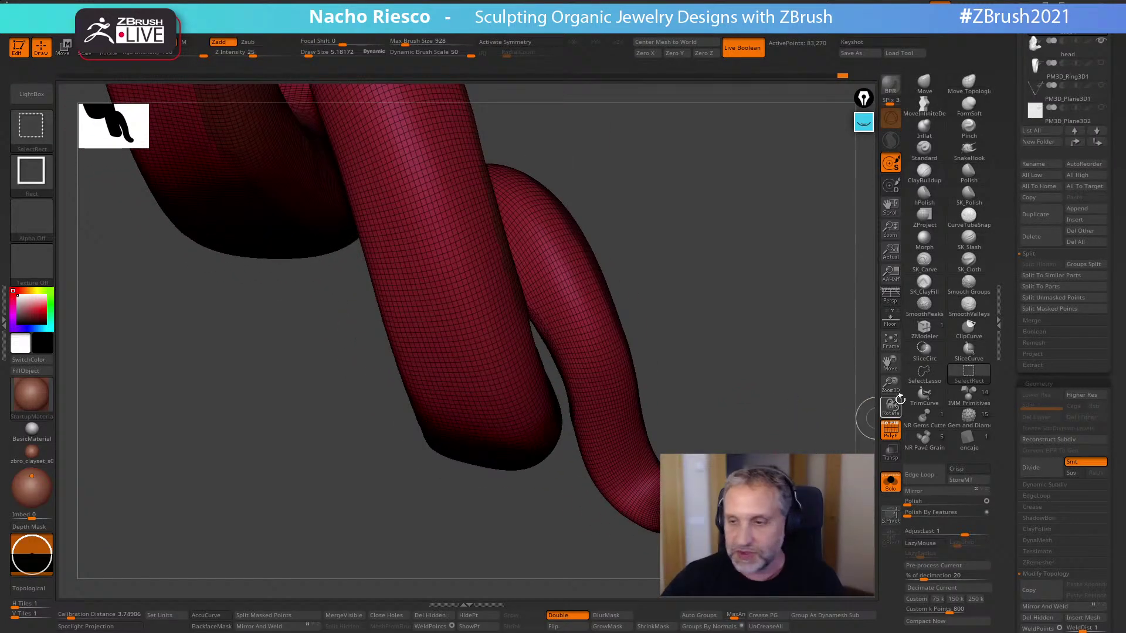
left_click(932, 382)
mouse_move(714, 281)
left_mouse_down("ctrl+shift")
mouse_move(588, 146)
mouse_move(521, 235)
mouse_move(571, 557)
left_mouse_up("ctrl+shift")
mouse_move(756, 375)
left_mouse_down()
mouse_move(674, 381)
mouse_move(763, 431)
mouse_move(780, 416)
left_mouse_up()
mouse_move(638, 188)
left_mouse_down("ctrl+shift")
mouse_move(433, 215)
mouse_move(469, 294)
mouse_move(635, 306)
mouse_move(639, 190)
left_mouse_up("ctrl+shift")
mouse_move(767, 239)
left_mouse_down()
mouse_move(787, 299)
mouse_move(752, 374)
mouse_move(455, 379)
left_mouse_up()
key("ctrl")
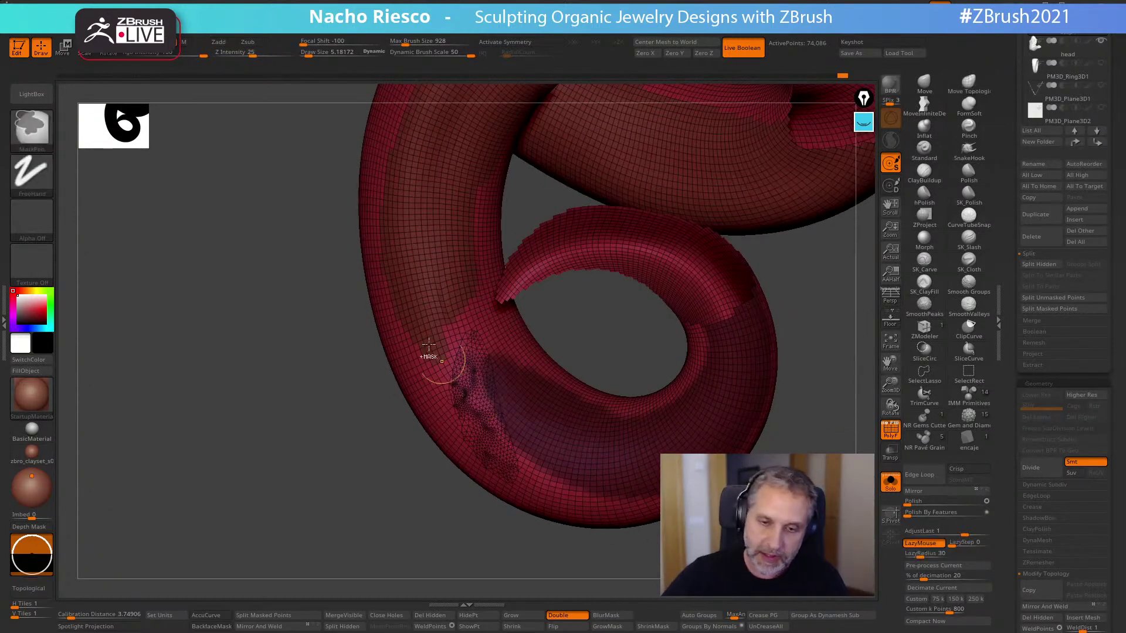
- Mask the exposed patch so the tail's belly mask joins the existing belly strip on the body
mouse_move(413, 322)
left_mouse_down("ctrl")
mouse_move(494, 439)
mouse_move(563, 476)
left_mouse_up("ctrl")
left_click_drag(453, 330, 515, 431, "ctrl")
left_click_drag(455, 266, 535, 418, "ctrl")
mouse_move(469, 308)
left_mouse_down("ctrl")
mouse_move(527, 390)
mouse_move(603, 442)
left_mouse_up("ctrl")
mouse_move(435, 355)
left_mouse_down("ctrl")
mouse_move(497, 442)
mouse_move(597, 491)
mouse_move(707, 445)
left_mouse_up("ctrl")
left_click_drag(554, 414, 616, 431, "ctrl")
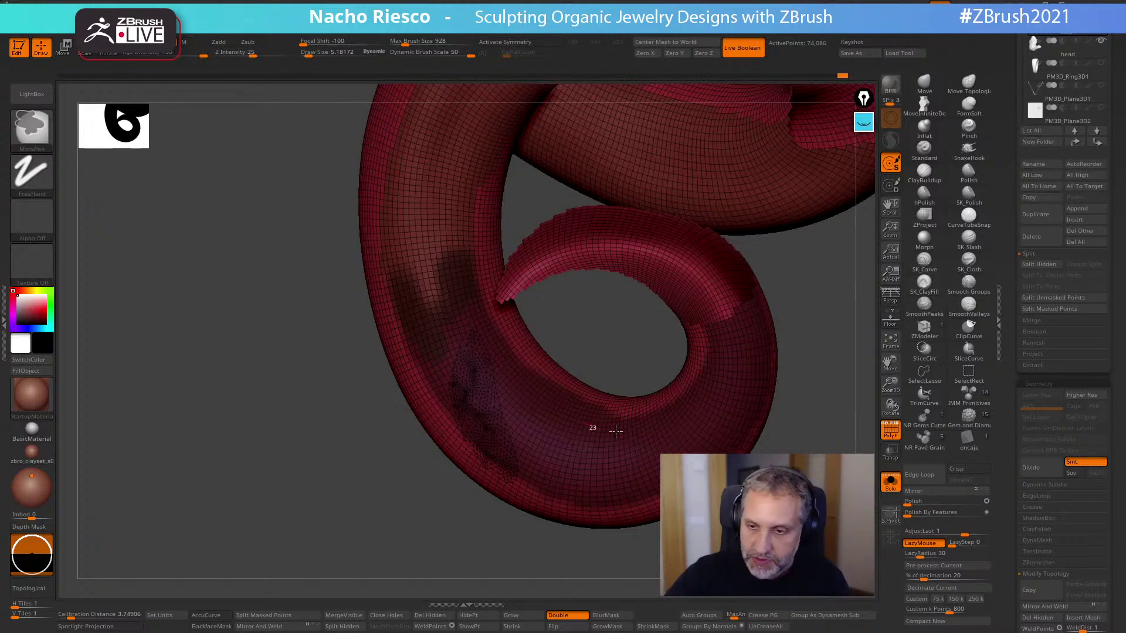
- Show the whole snake again and turn the masked tail belly area into its own polygroup
left_click_drag(821, 384, 555, 350)
left_click(613, 437, "ctrl+shift")
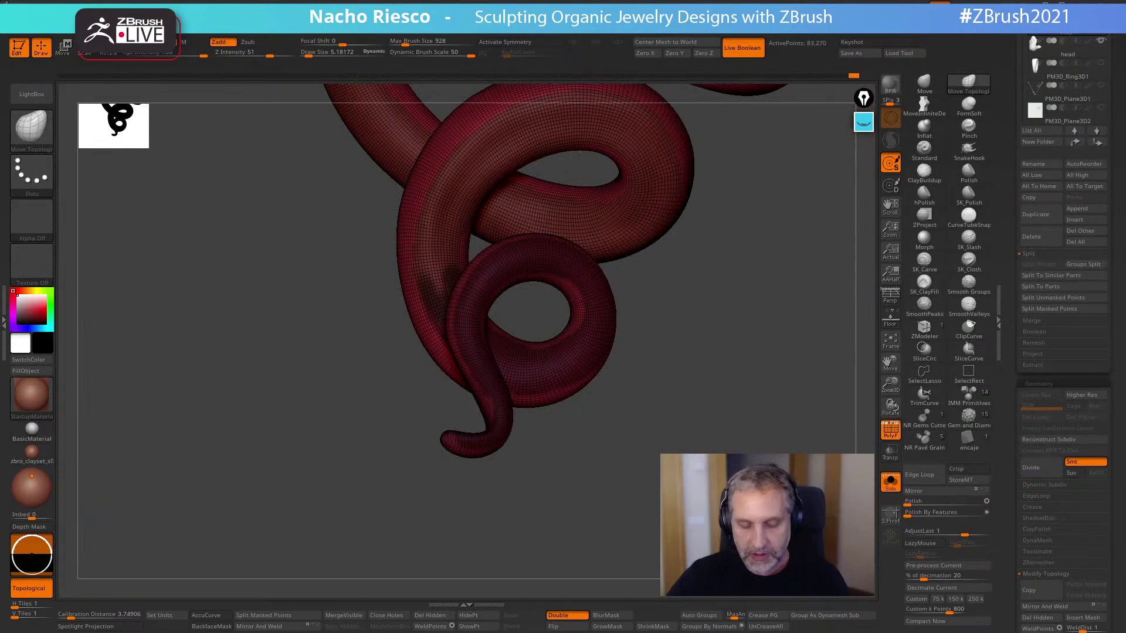
key("ctrl+w")
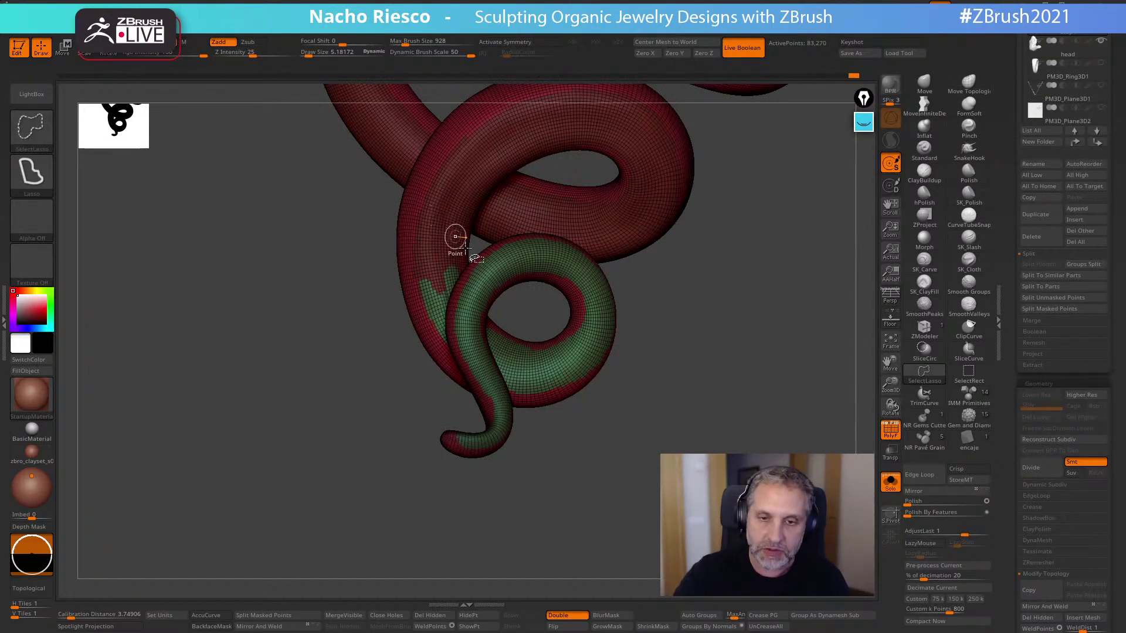
- Isolate the snake's complete belly strip and regroup it with Auto Groups
left_click(437, 221, "ctrl+shift")
left_click(971, 376, "ctrl+shift")
left_click(704, 364, "ctrl+shift")
key("ctrl+w")
key("ctrl+z")
left_click_drag(657, 537, 829, 562)
right_click_drag(452, 356, 725, 398)
left_click(706, 619)
right_click_drag(634, 527, 604, 525)
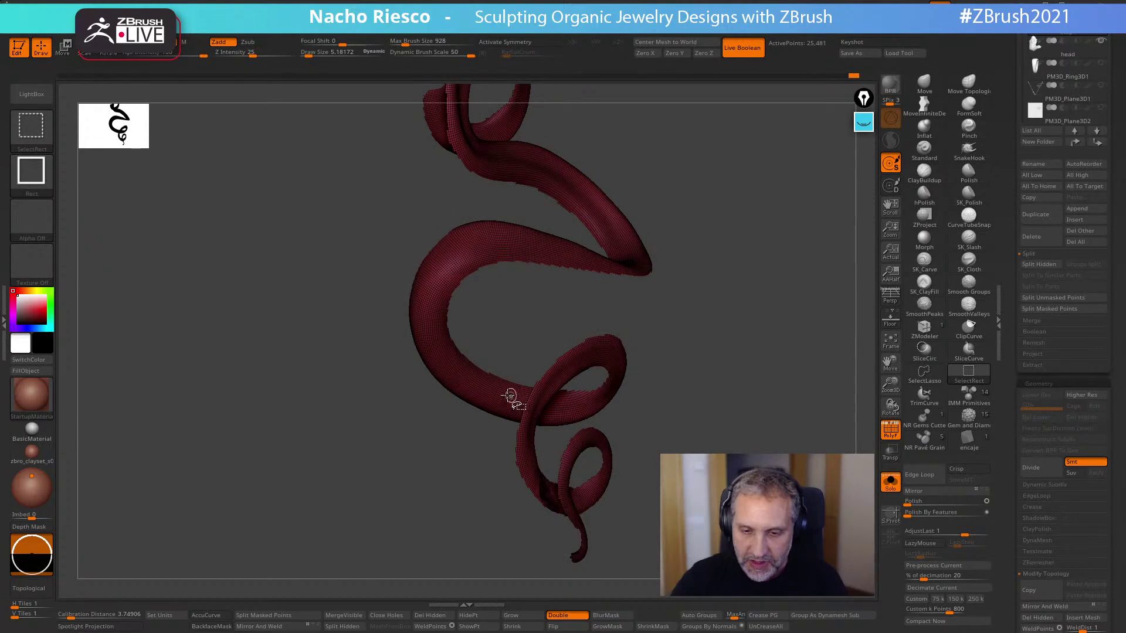
- Invert the visibility to show the body without the belly strip and examine its cut edges from several angles
left_click(677, 410, "ctrl+shift")
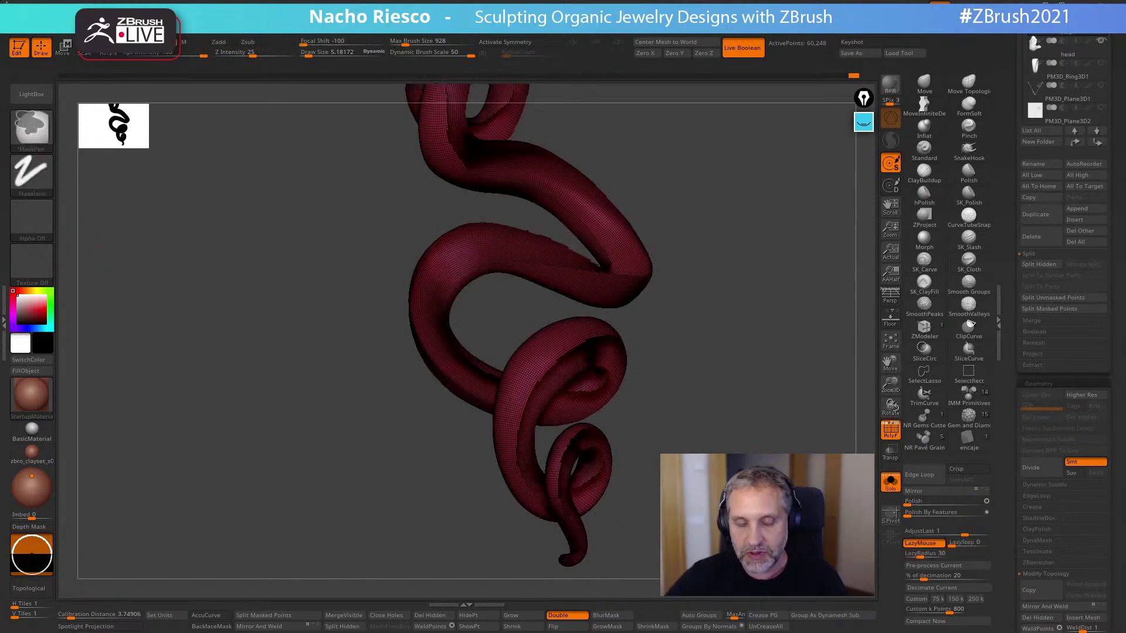
left_click(674, 411, "ctrl+shift")
right_click_drag(674, 413, 608, 416)
left_click(593, 412, "ctrl+shift")
right_click_drag(713, 445, 768, 399)
right_click_drag(658, 468, 666, 445)
left_click_drag(666, 444, 658, 463, "ctrl+shift")
right_click_drag(653, 483, 637, 547)
left_click(887, 432)
key("f")
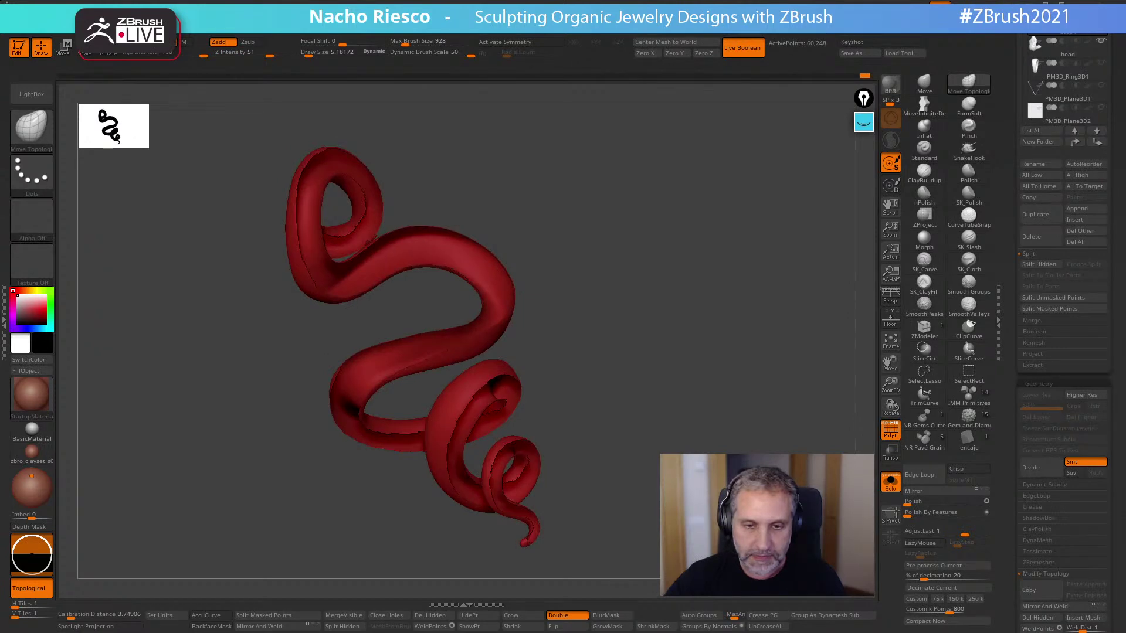
right_click_drag(593, 235, 716, 323)
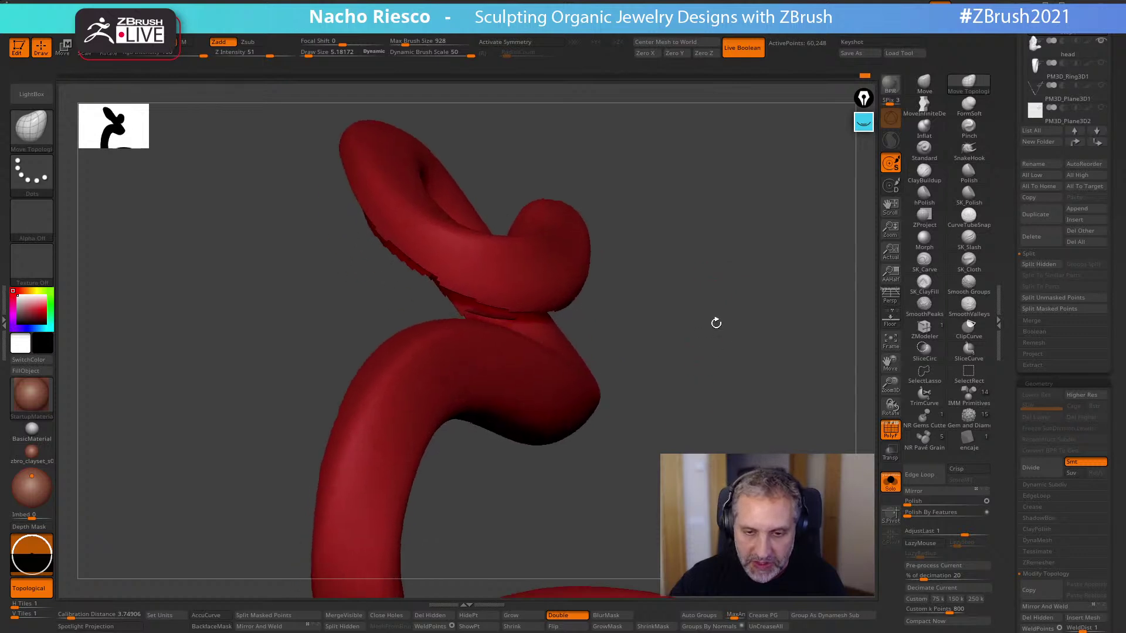
- Run Auto Groups on the visible body, combine it into one polygroup and show the whole snake again
left_click(701, 615)
key("ctrl+shift")
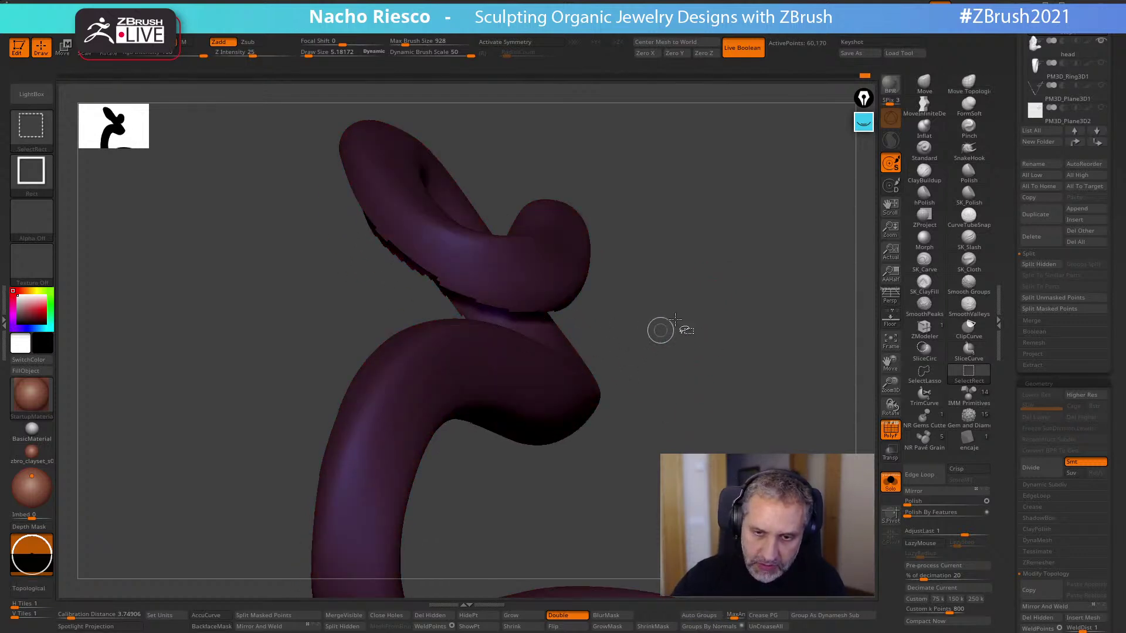
left_click_drag(667, 326, 697, 356, "ctrl+shift")
mouse_move(708, 357)
right_mouse_down()
mouse_move(740, 432)
mouse_move(741, 382)
right_mouse_up()
key("ctrl+w")
left_click_drag(741, 382, 764, 373, "ctrl+shift")
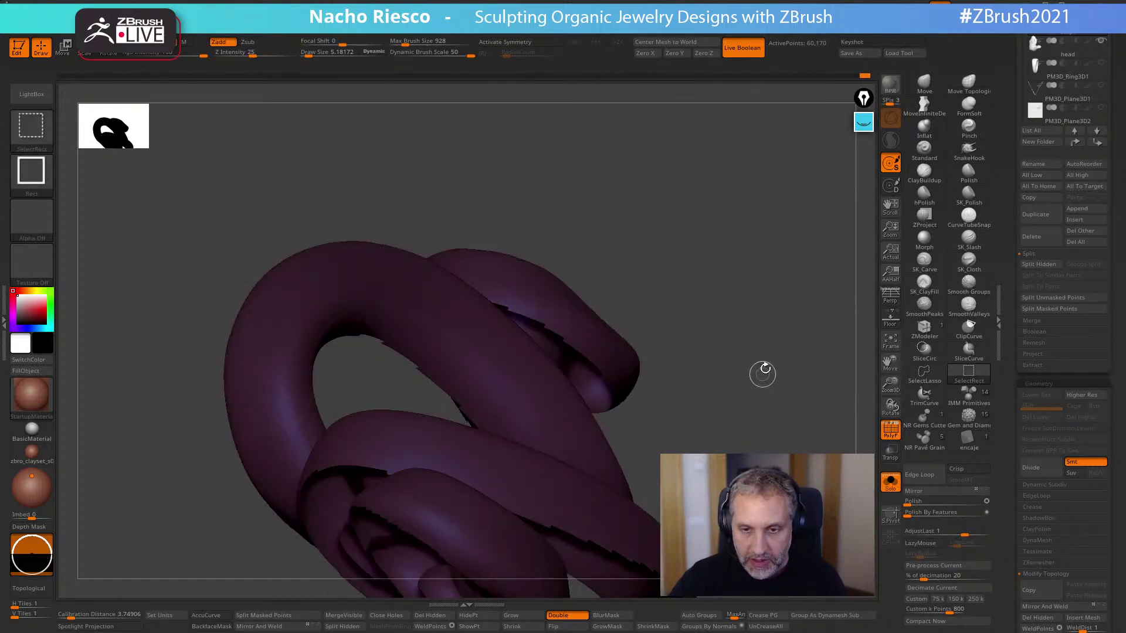
left_click(765, 368, "ctrl+shift")
- Choose Smooth Groups as the brush for evening out the jagged polygroup border
key("shift+f")
mouse_move(778, 393)
right_mouse_down()
mouse_move(787, 448)
mouse_move(769, 411)
right_mouse_up()
mouse_move(781, 452)
right_mouse_down()
mouse_move(762, 407)
mouse_move(774, 376)
mouse_move(797, 362)
mouse_move(754, 426)
mouse_move(746, 397)
mouse_move(748, 452)
mouse_move(721, 434)
right_mouse_up()
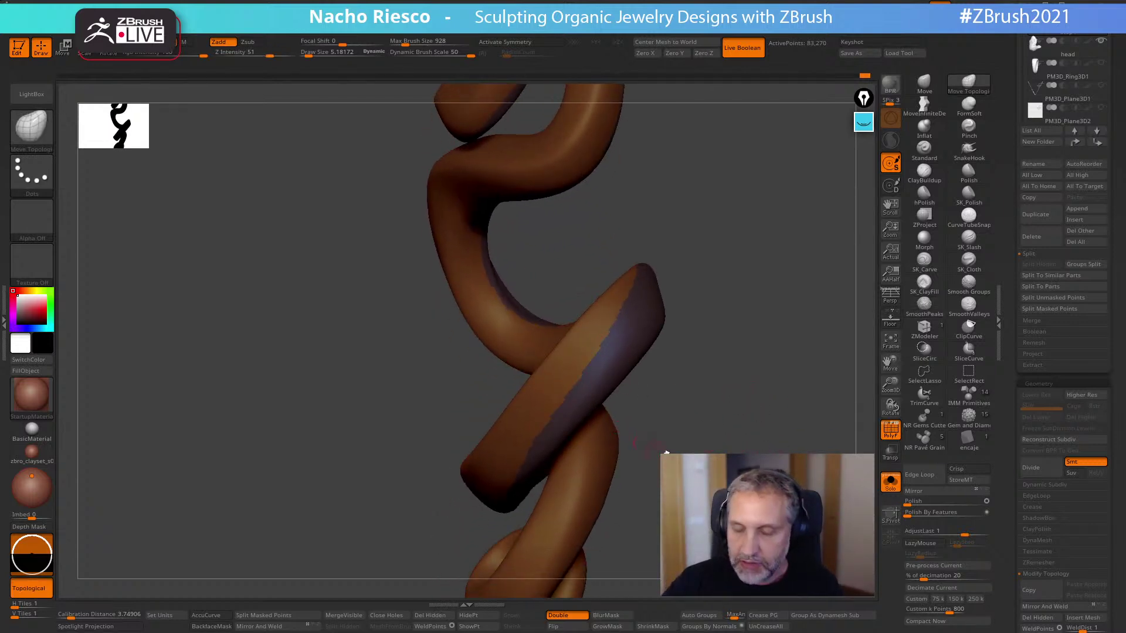
right_click_drag(655, 450, 671, 461)
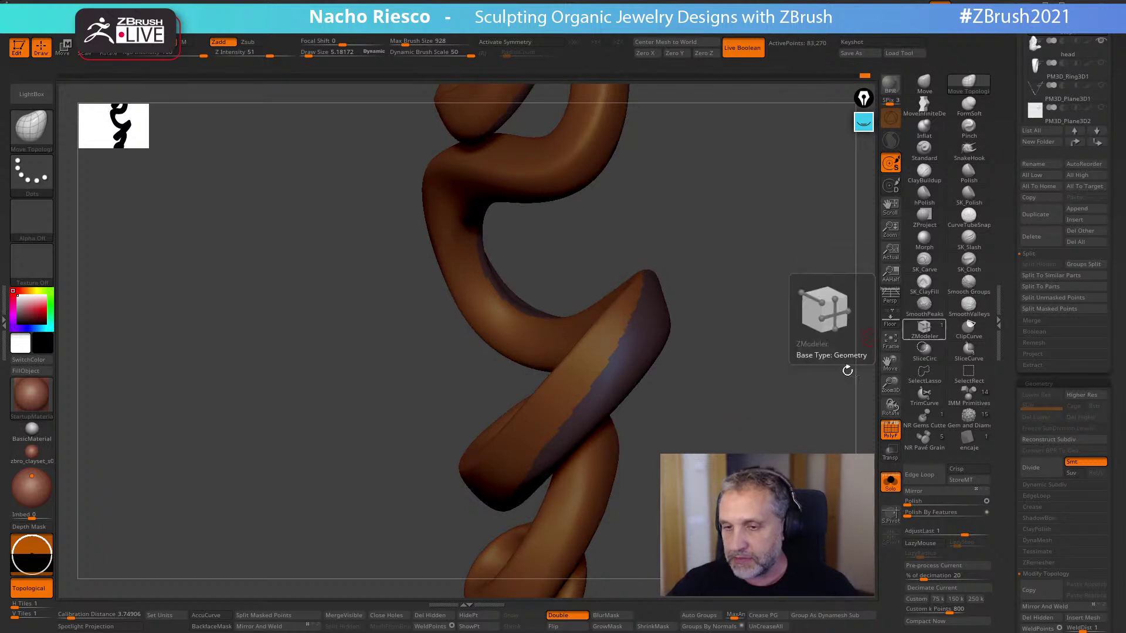
right_click_drag(851, 367, 663, 430)
left_click(969, 287)
left_click(932, 310)
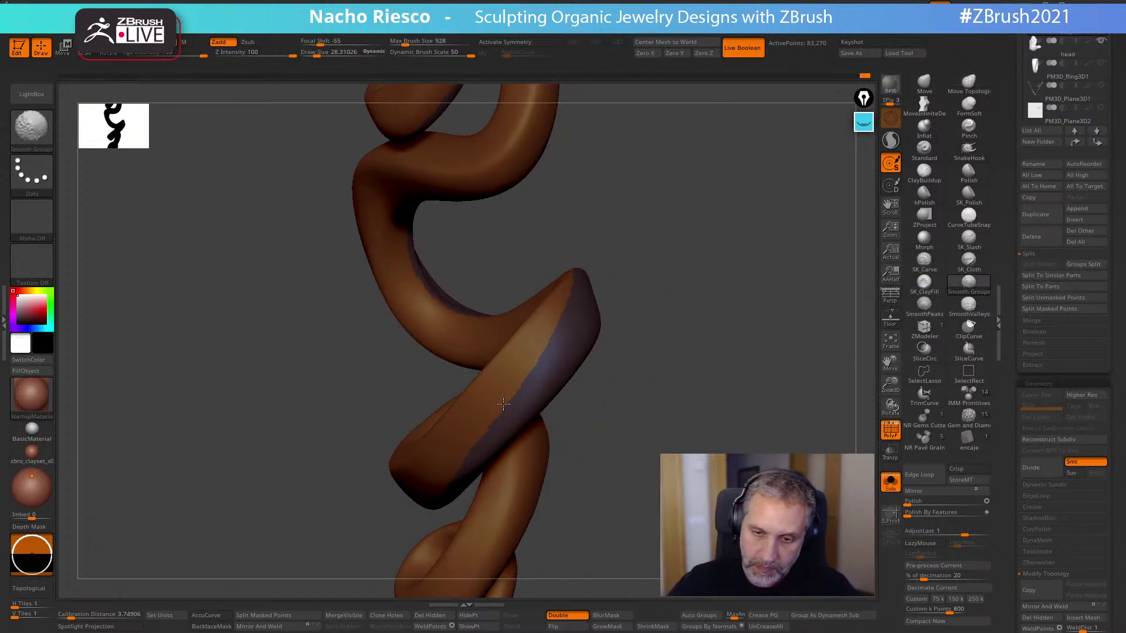
- Smooth the belly polygroup border along the snake's lower coils with a brush size of about 33
key("s")
left_click(524, 384)
left_click_drag(586, 410, 655, 394)
left_click_drag(655, 395, 745, 194, "alt")
left_click_drag(728, 381, 575, 404)
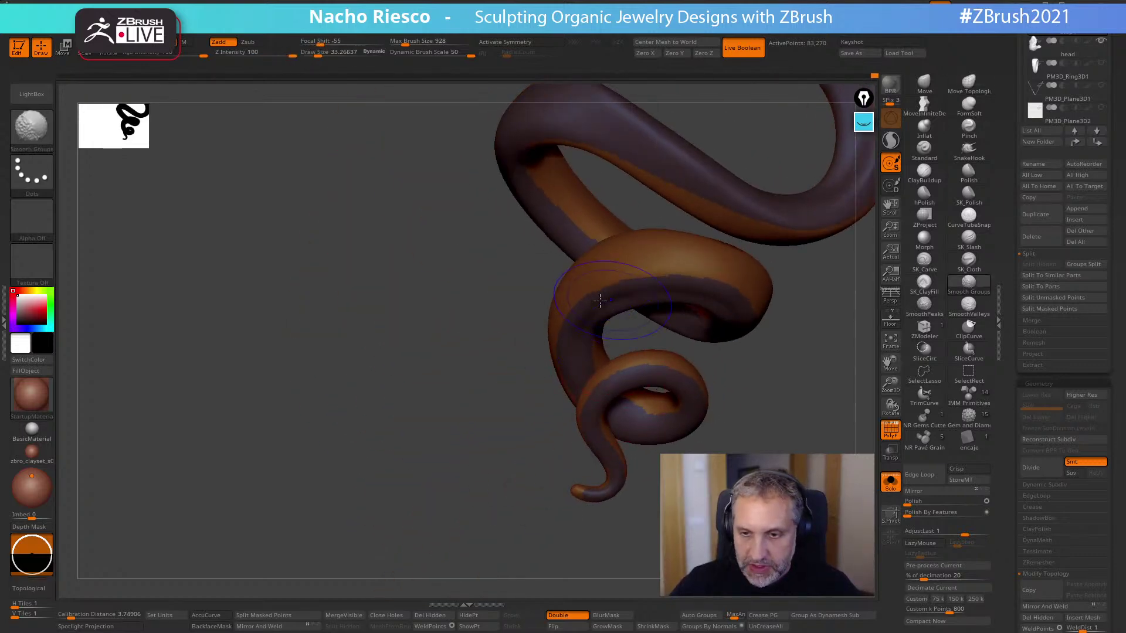
left_click_drag(642, 280, 747, 302, "shift")
left_click_drag(786, 307, 741, 349)
mouse_move(584, 369)
left_mouse_down("shift")
mouse_move(611, 381)
mouse_move(741, 346)
left_mouse_up("shift")
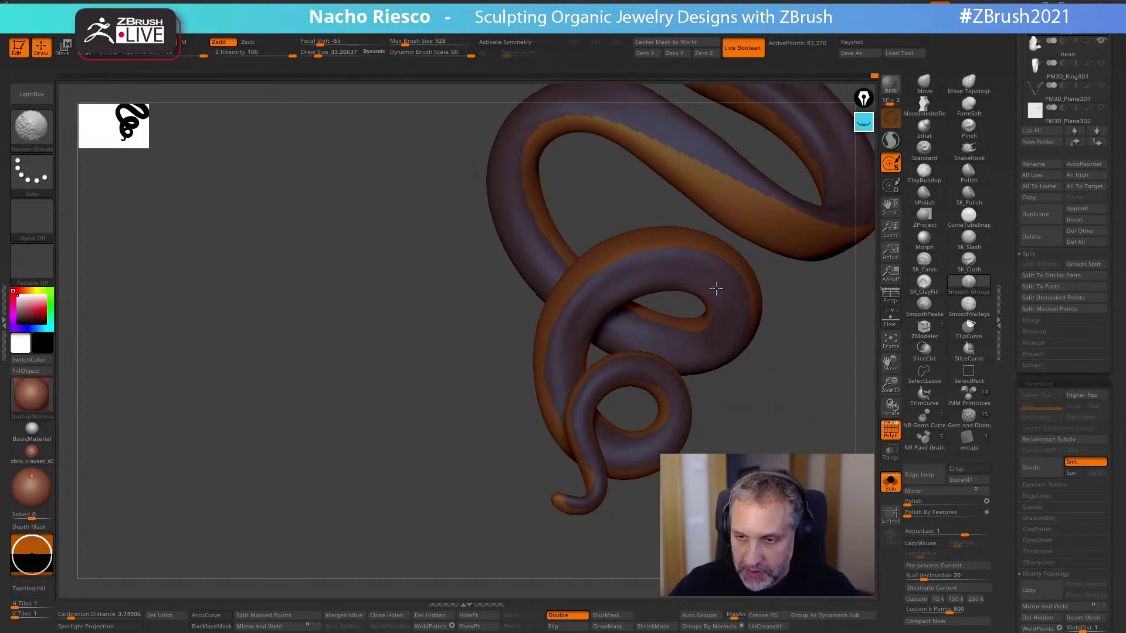
- Smooth the belly polygroup border along the middle bends and the upper loop near the neck
left_click_drag(777, 389, 675, 351, "shift")
left_click_drag(822, 376, 714, 512, "alt")
left_click_drag(692, 448, 744, 429, "shift")
left_click_drag(772, 412, 705, 320)
mouse_move(842, 275)
left_mouse_down("alt")
mouse_move(728, 402)
mouse_move(800, 411)
left_mouse_up("alt")
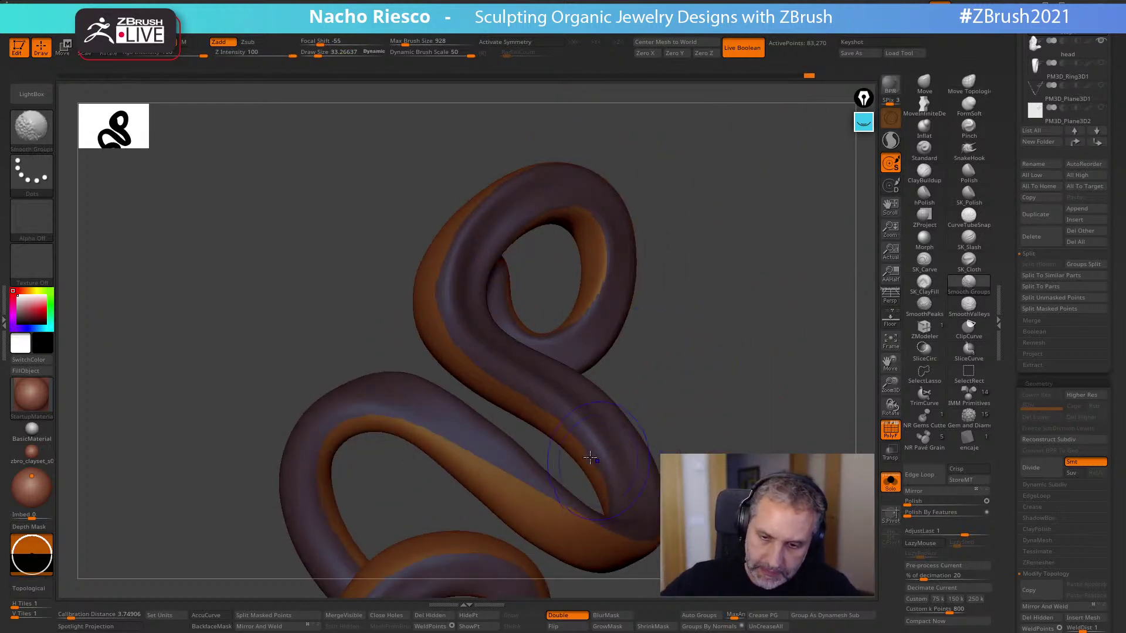
mouse_move(672, 154)
left_mouse_down()
mouse_move(607, 183)
mouse_move(555, 185)
left_mouse_up()
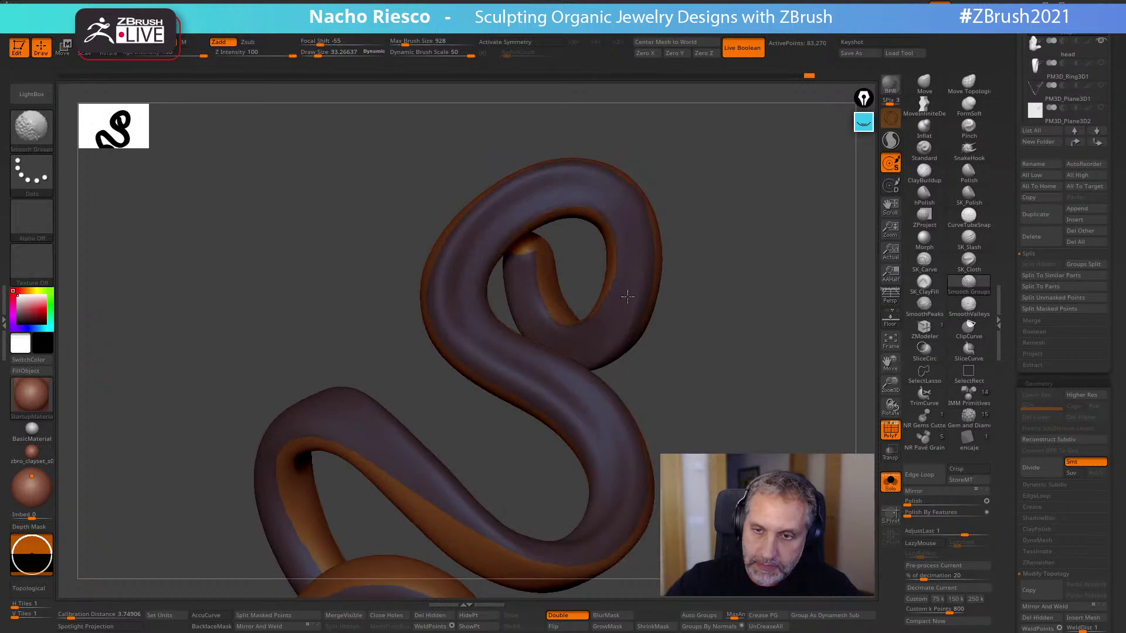
left_click_drag(737, 319, 630, 387)
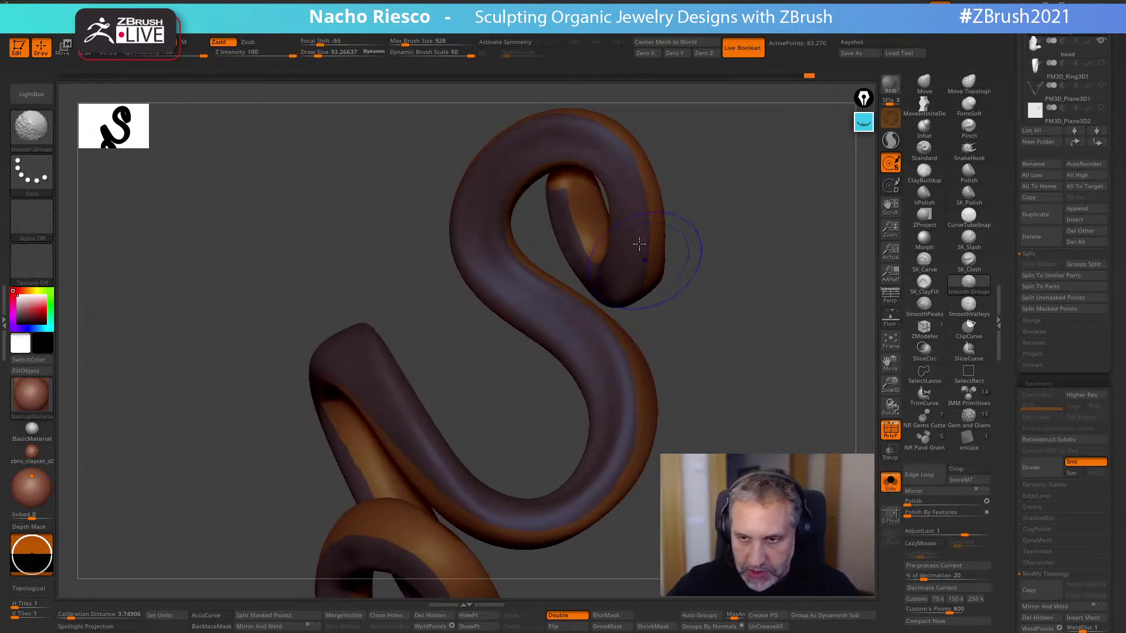
left_click_drag(644, 258, 654, 244, "shift")
- Show the wireframe and duplicate the step4 snake subtool
left_click_drag(757, 385, 780, 365)
left_click(889, 433)
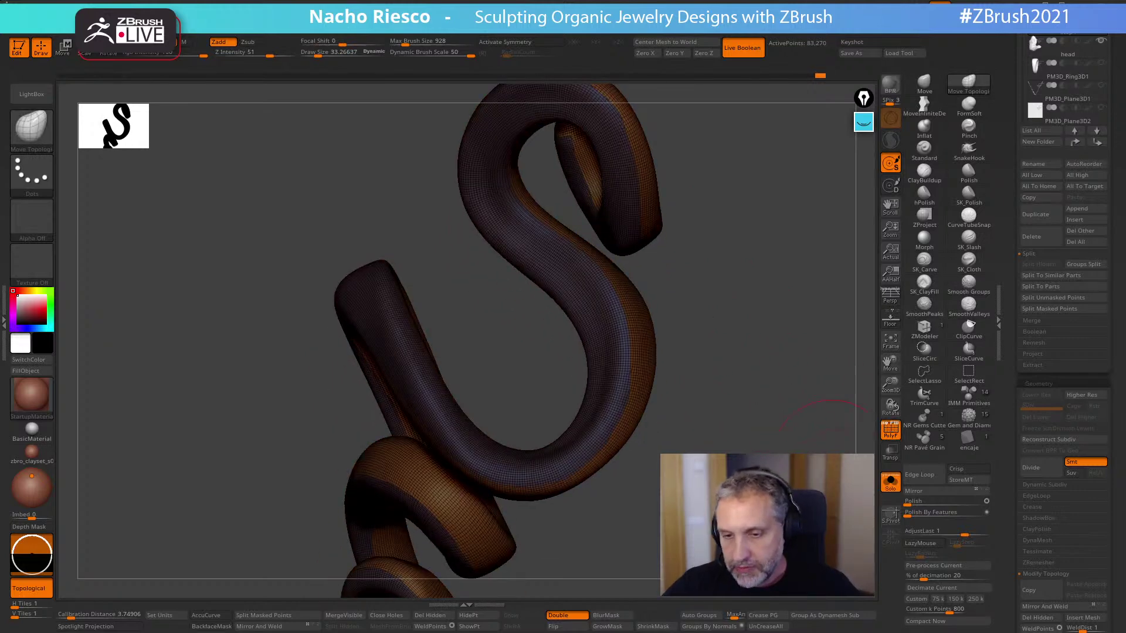
left_click_drag(830, 425, 847, 405)
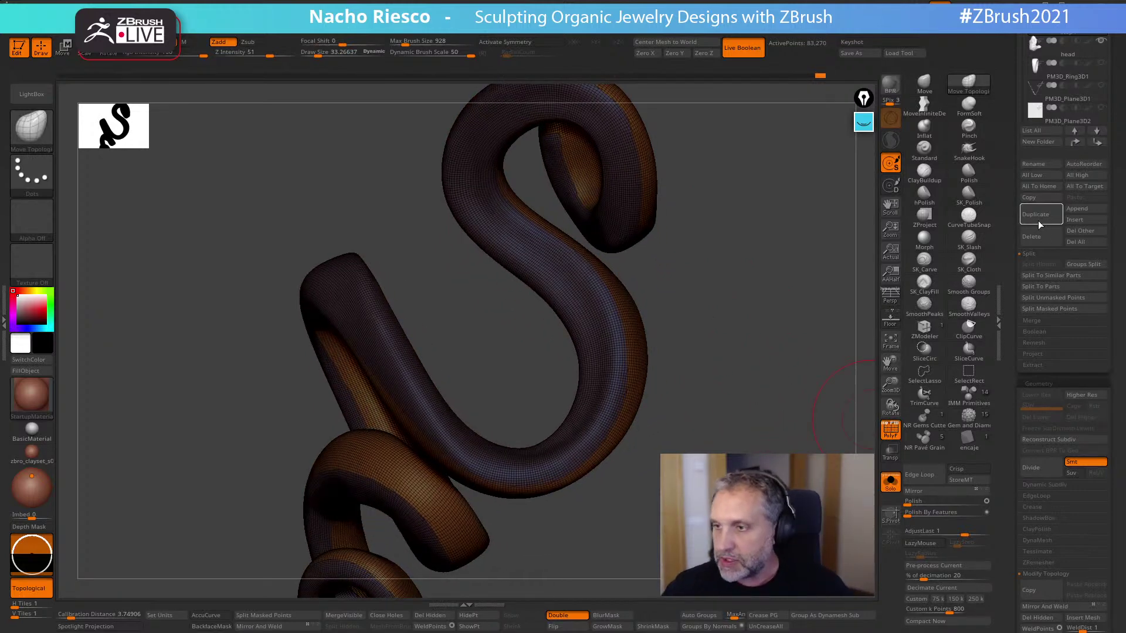
left_click_drag(1011, 220, 1025, 239)
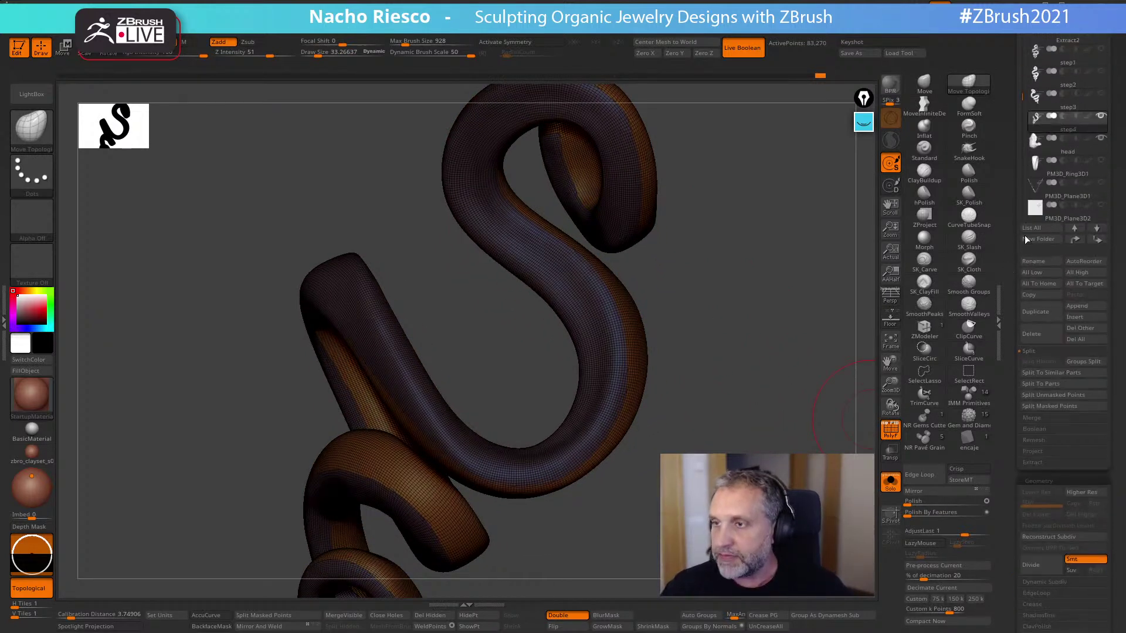
left_click(1042, 313)
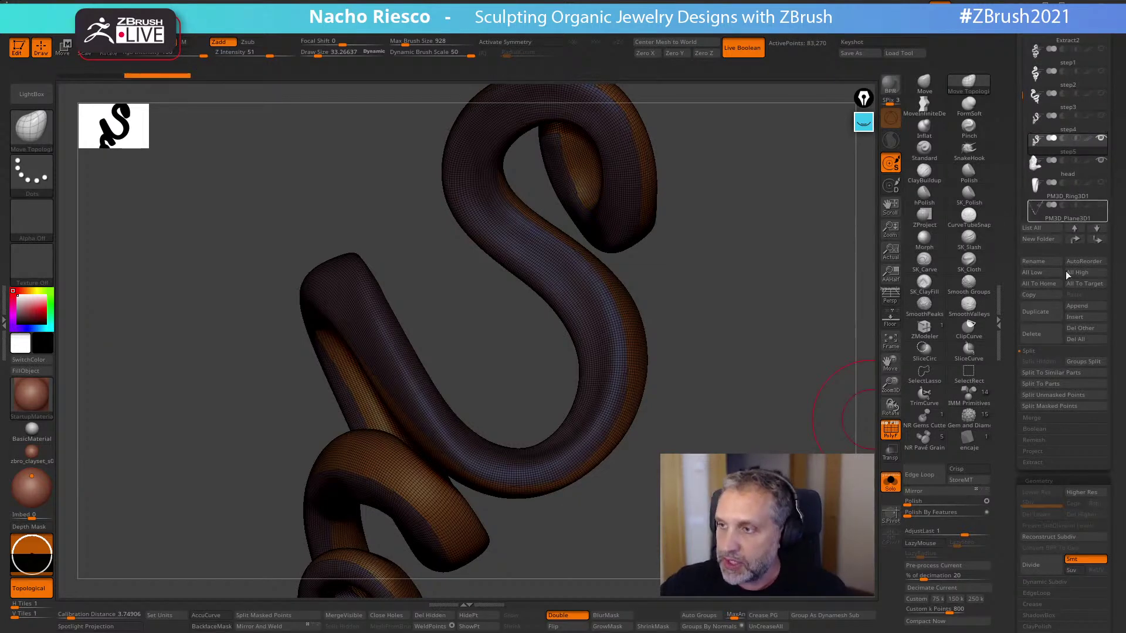
- Remesh the duplicated snake with ZRemesher, using the Same polygon count and KeepGroups
left_click_drag(1015, 491, 1014, 429)
left_click(1051, 370)
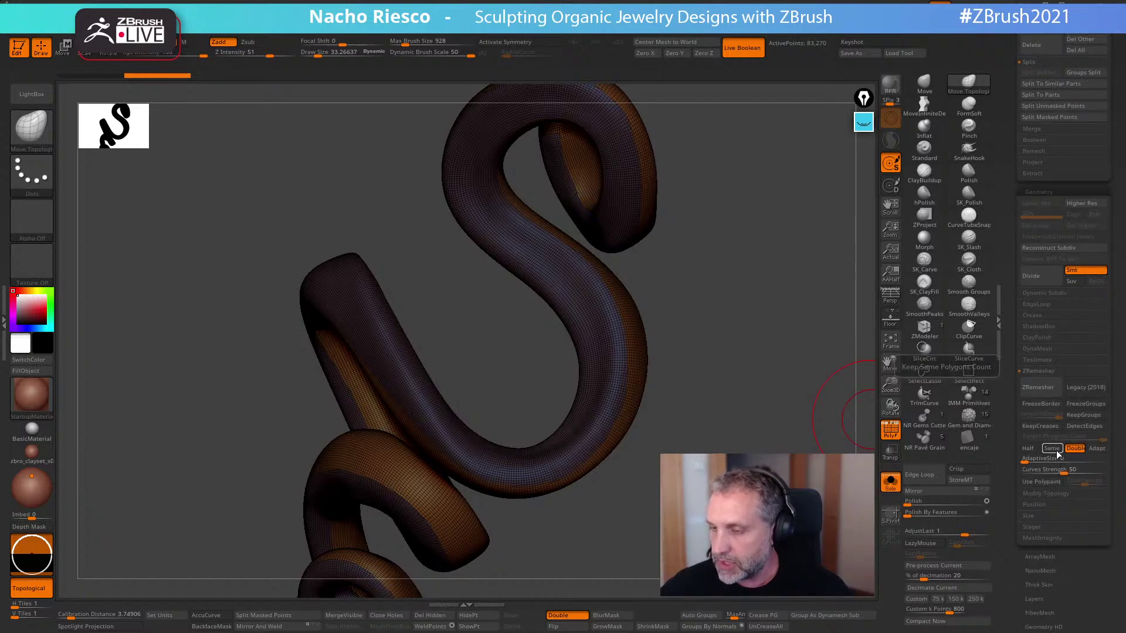
left_click(1052, 448)
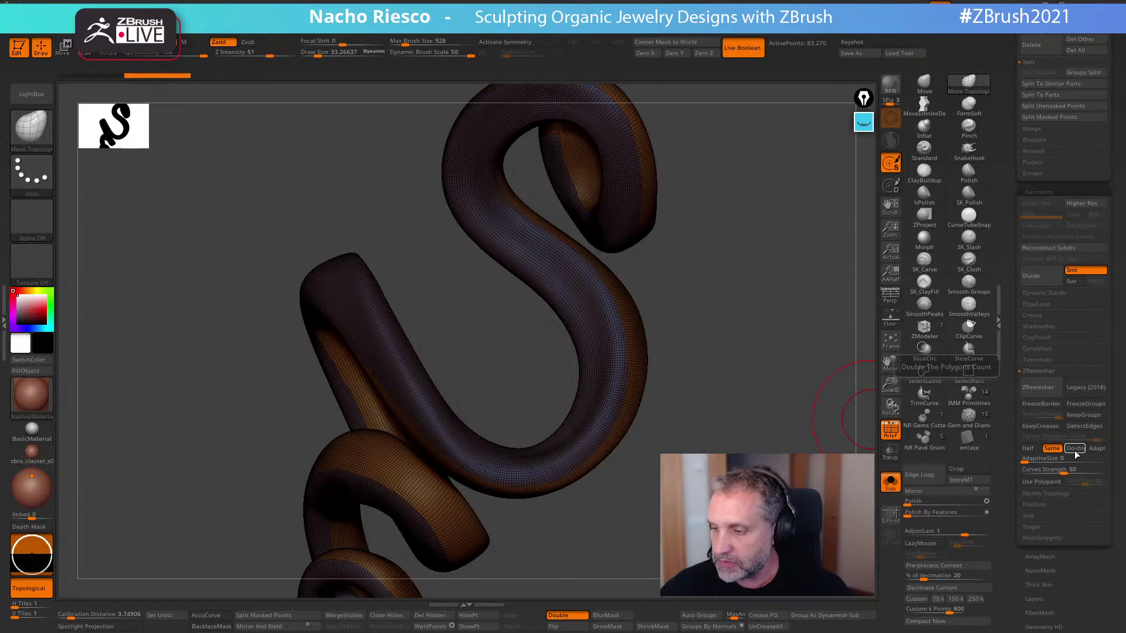
left_click(1079, 416)
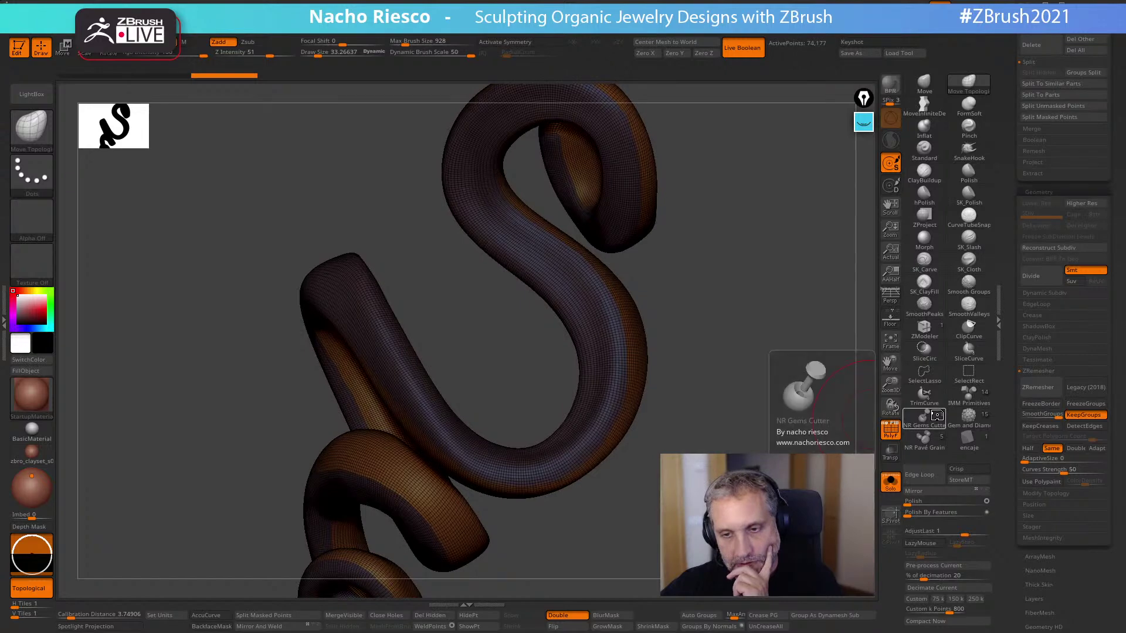
- Remesh the snake body with ZRemesher at Half density, keeping its polygroups
left_click_drag(810, 352, 739, 364)
left_click_drag(722, 548, 749, 474, "alt")
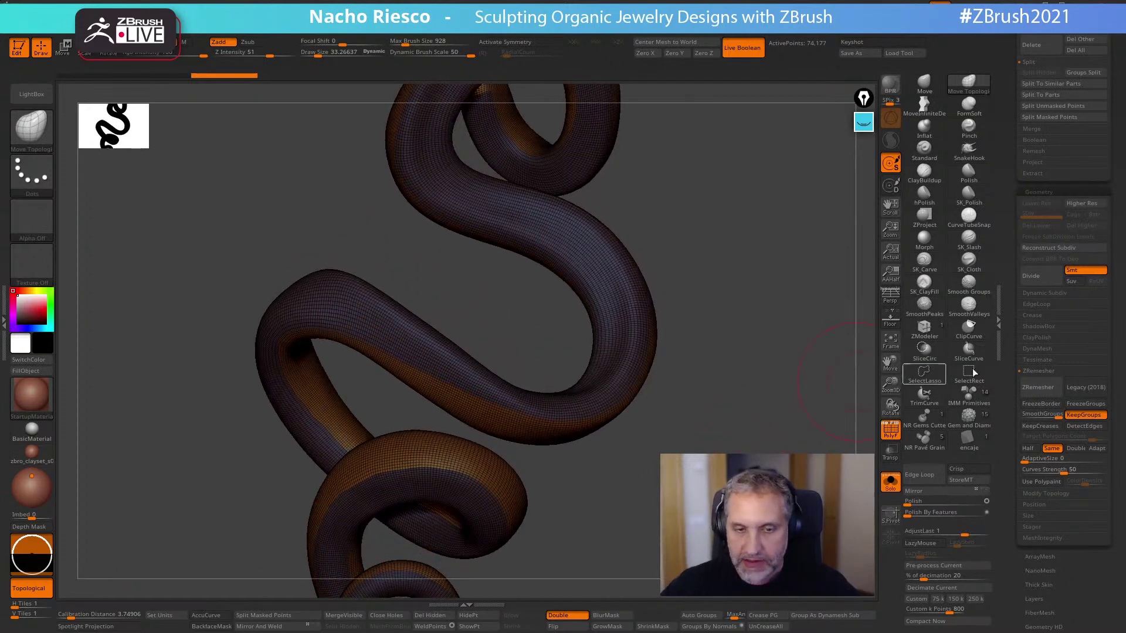
left_click(1028, 448)
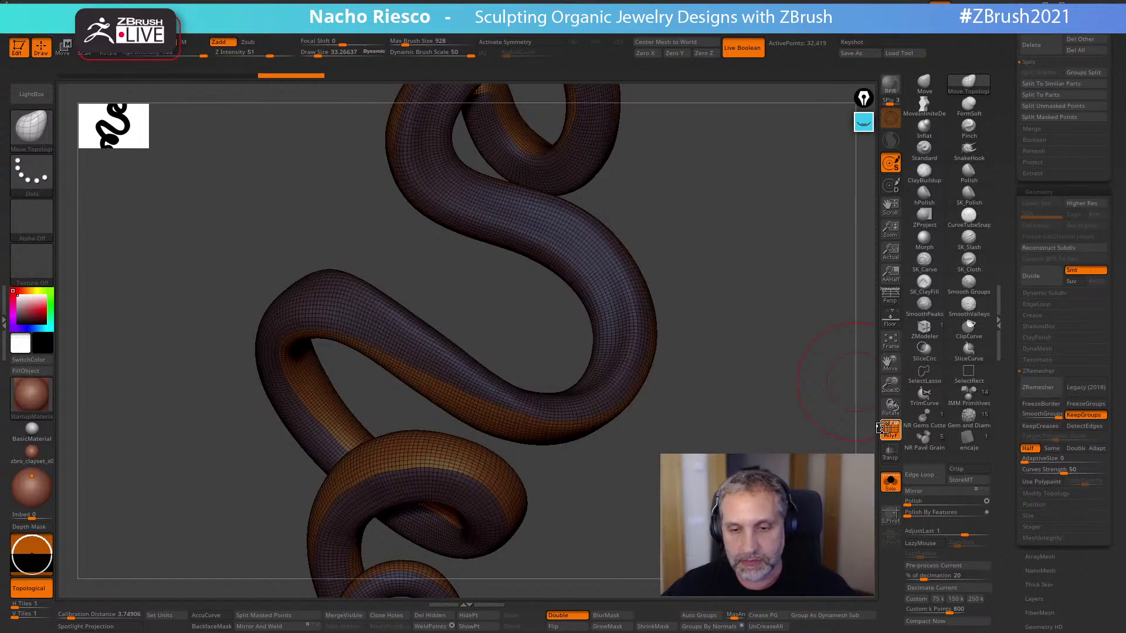
- Smooth the remeshed snake body with the Polish deformation and hide its polygroup display
left_click_drag(833, 484, 877, 467)
left_click(913, 504)
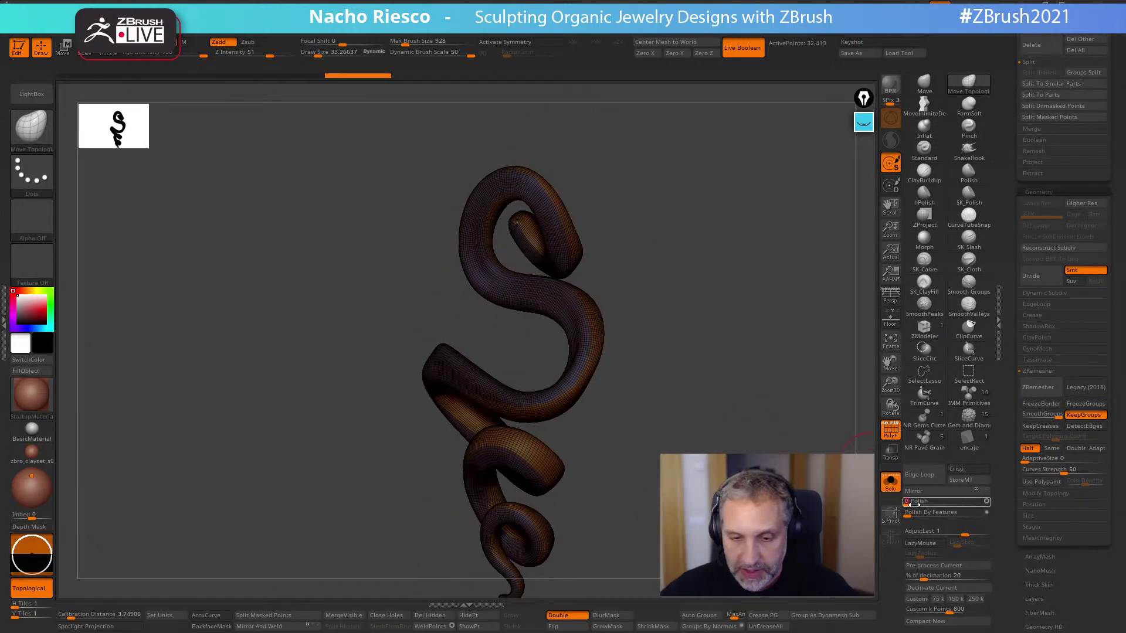
left_click_drag(911, 504, 941, 506)
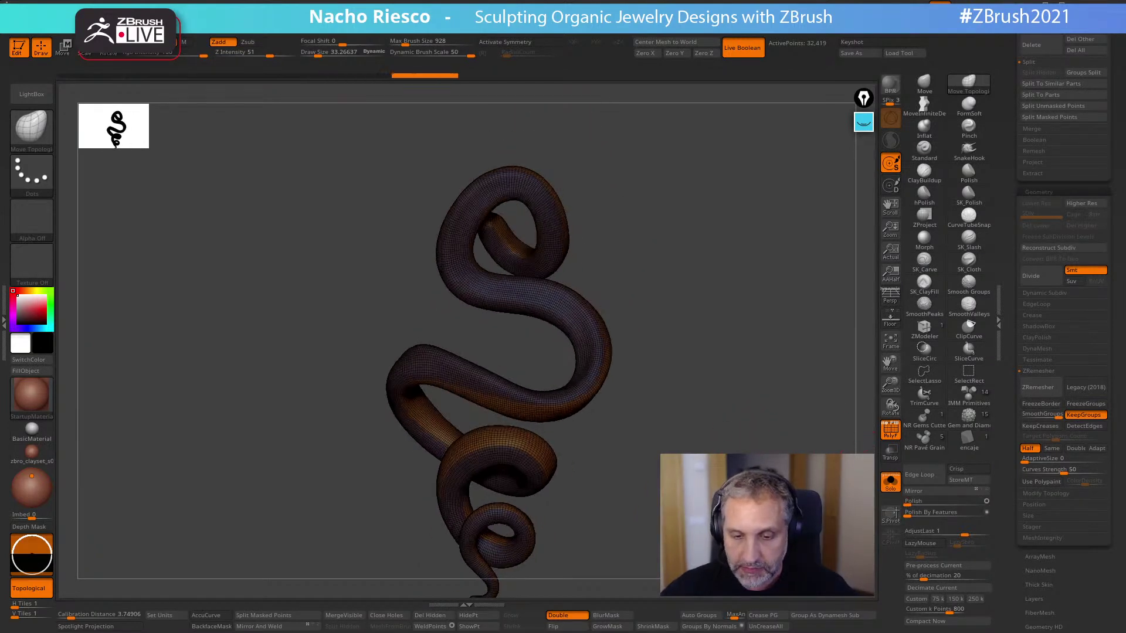
left_click(891, 432)
left_click(913, 505)
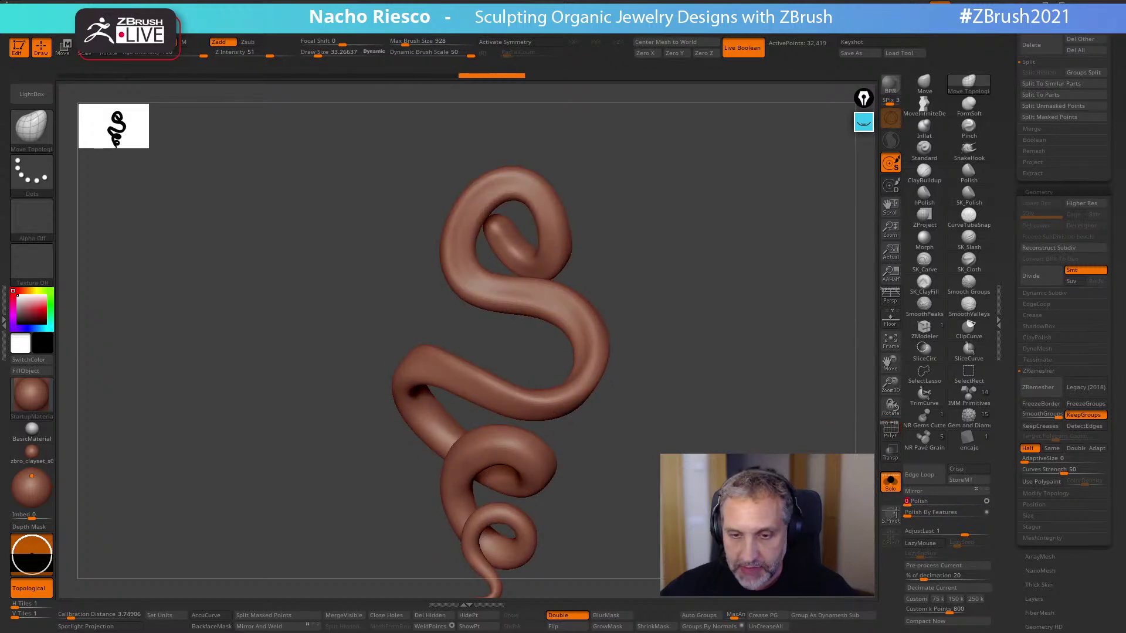
- Show the whole model instead of the isolated snake body, with polygroup colours visible but wireframe lines hidden
left_click_drag(809, 410, 663, 410)
left_click(891, 482)
left_click_drag(809, 363, 680, 393)
left_click(890, 432)
left_click_drag(774, 404, 724, 463, "alt")
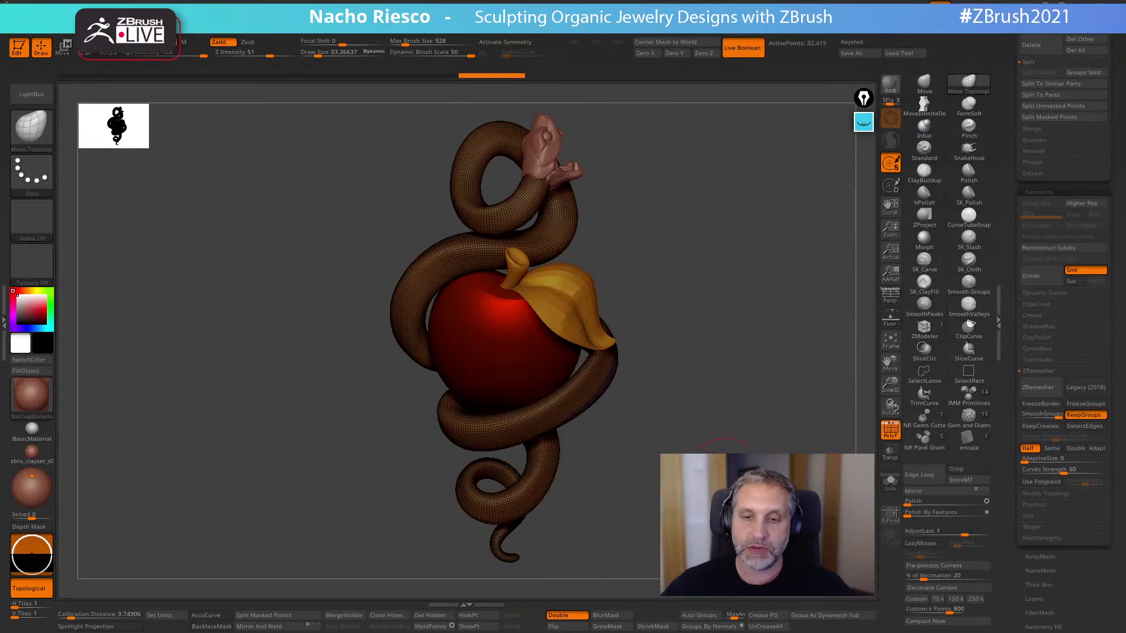
left_click(891, 432)
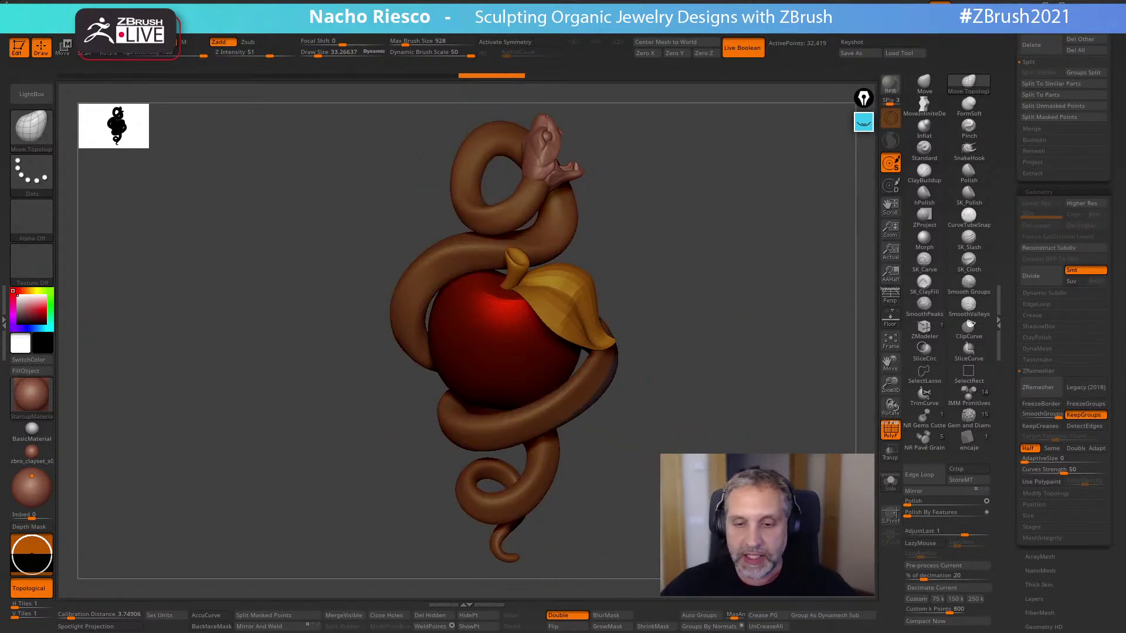
- Annotate a row of short cross bands along the snake's dark belly strip on the back of the model
left_click_drag(692, 487, 643, 490)
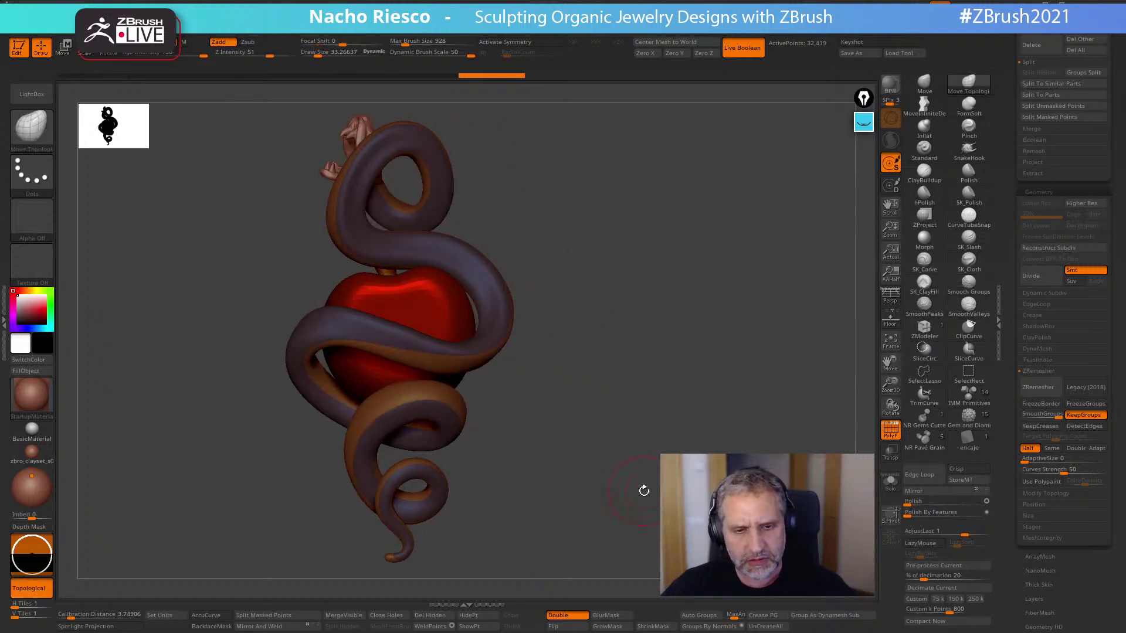
left_click_drag(598, 324, 784, 407, "alt")
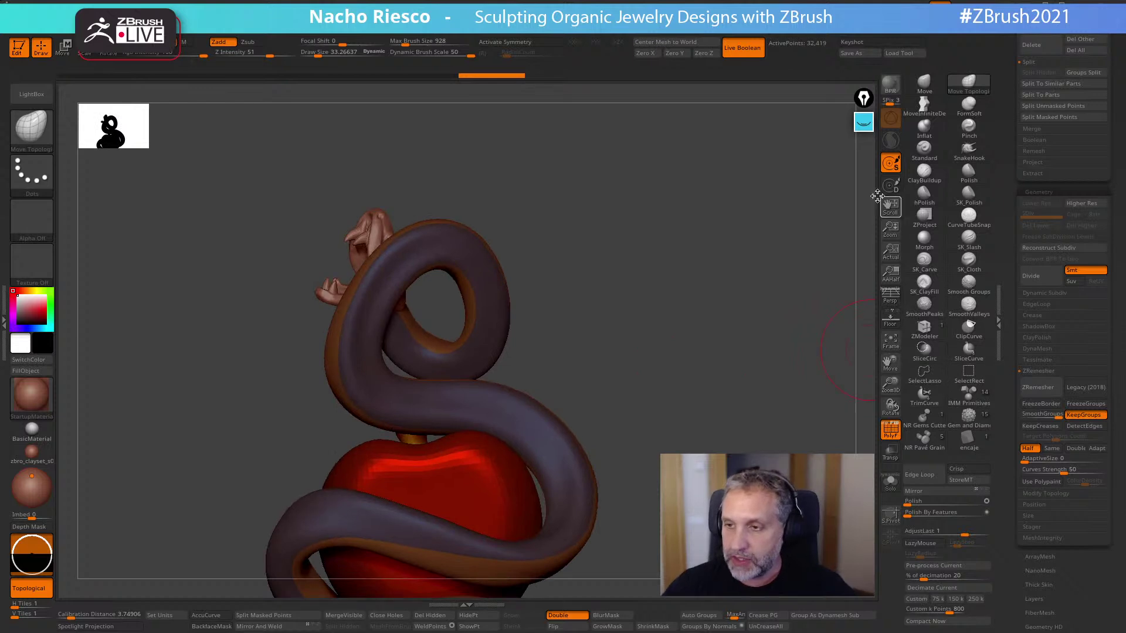
left_click(863, 122)
left_click(863, 157)
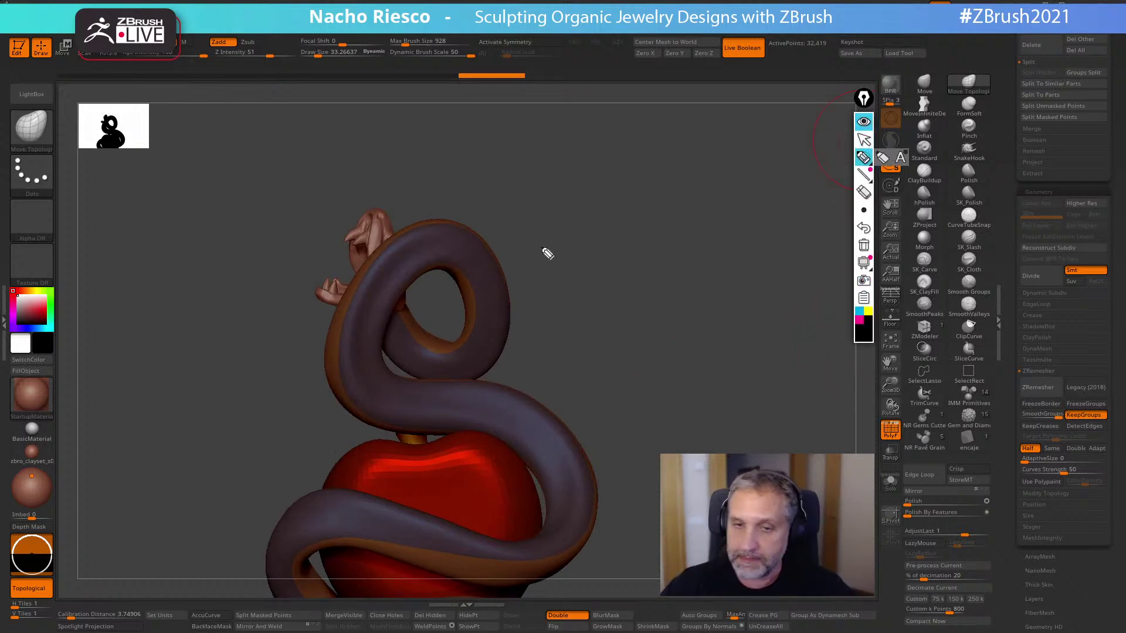
mouse_move(400, 243)
left_mouse_down()
mouse_move(422, 271)
mouse_move(400, 302)
left_mouse_up()
left_click_drag(356, 315, 387, 320)
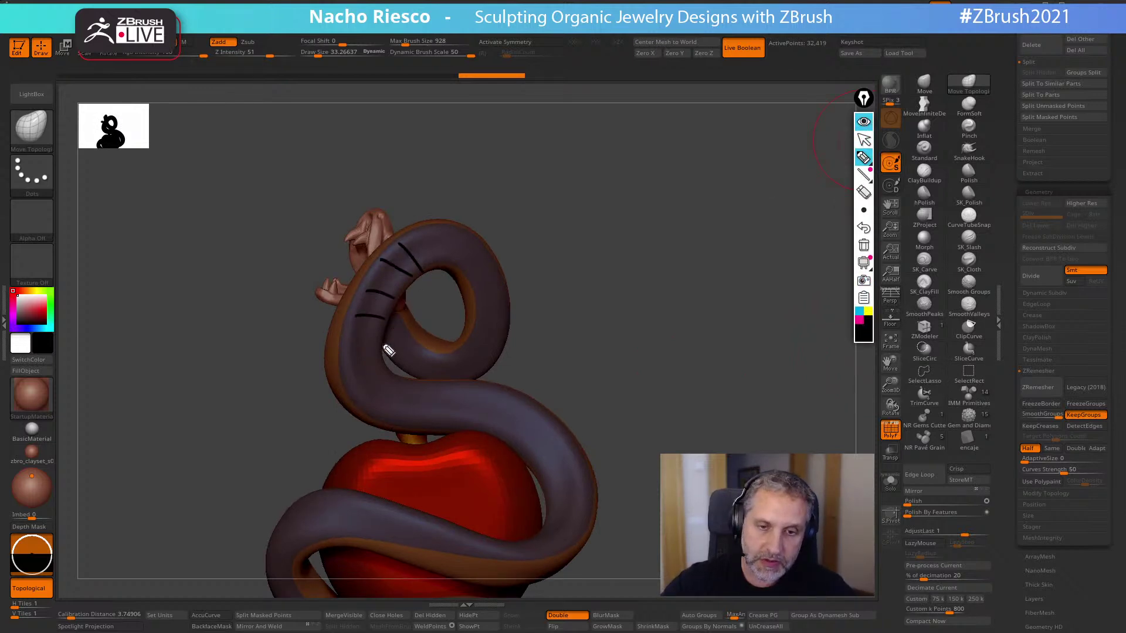
mouse_move(388, 392)
left_mouse_down()
mouse_move(383, 412)
mouse_move(424, 418)
left_mouse_up()
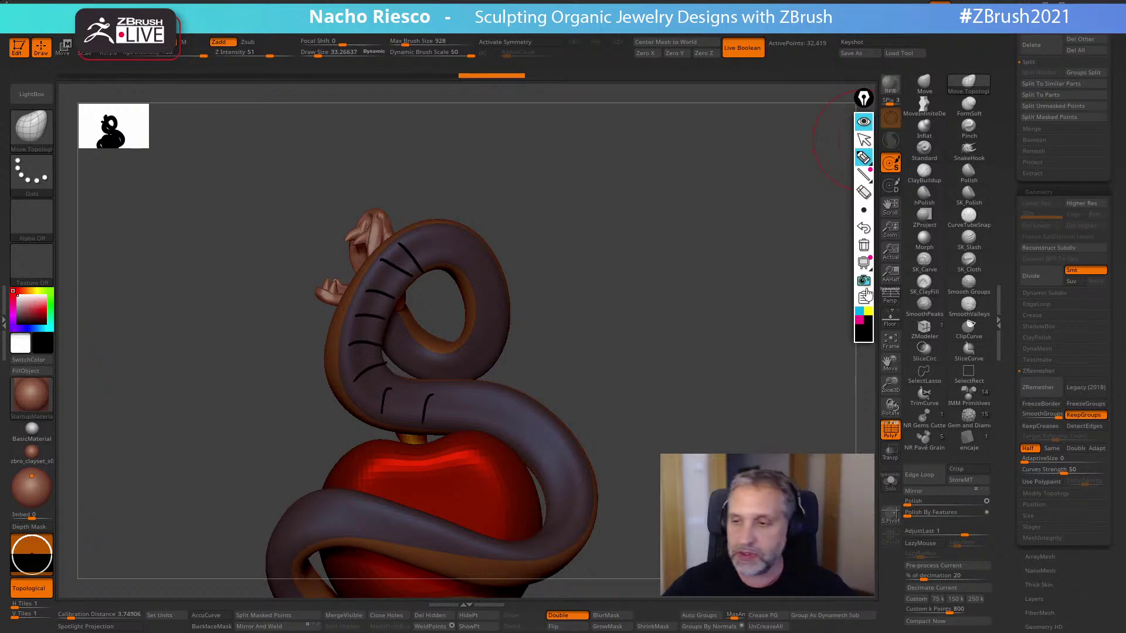
left_click(864, 140)
- Annotate small scales on the snake's neck and a guide line along its body, then clear the annotations
mouse_move(628, 316)
left_mouse_down()
mouse_move(741, 314)
mouse_move(774, 333)
mouse_move(692, 361)
left_mouse_up()
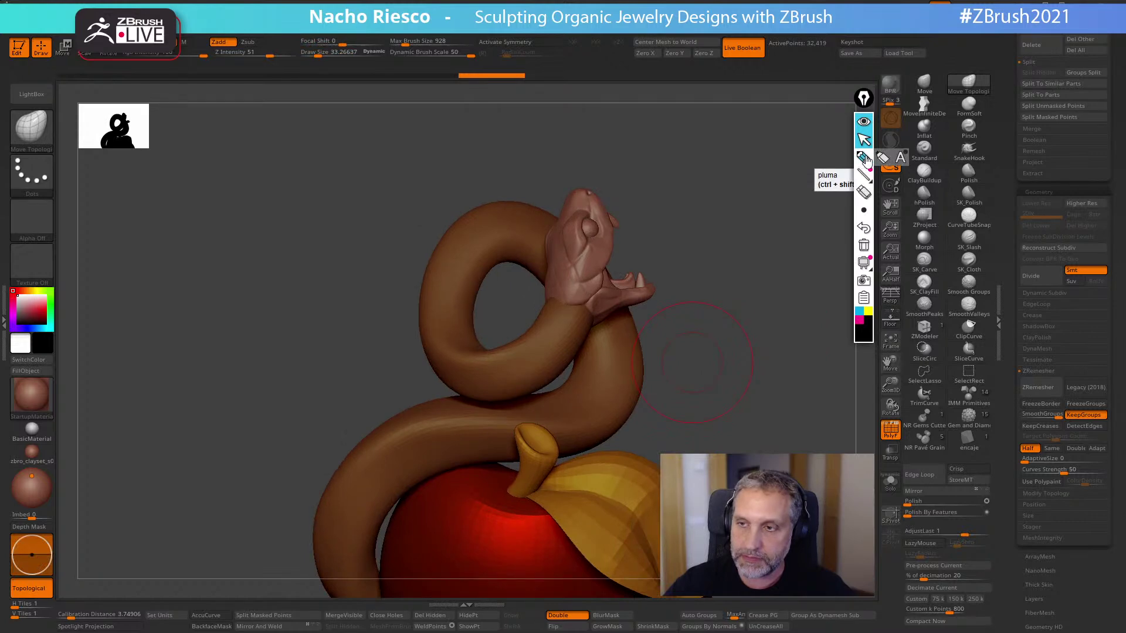
left_click(866, 160)
left_click(544, 344)
mouse_move(560, 319)
left_mouse_down()
mouse_move(564, 335)
mouse_move(563, 324)
mouse_move(541, 343)
left_mouse_up()
mouse_move(613, 349)
left_mouse_down()
mouse_move(459, 428)
mouse_move(353, 551)
left_mouse_up()
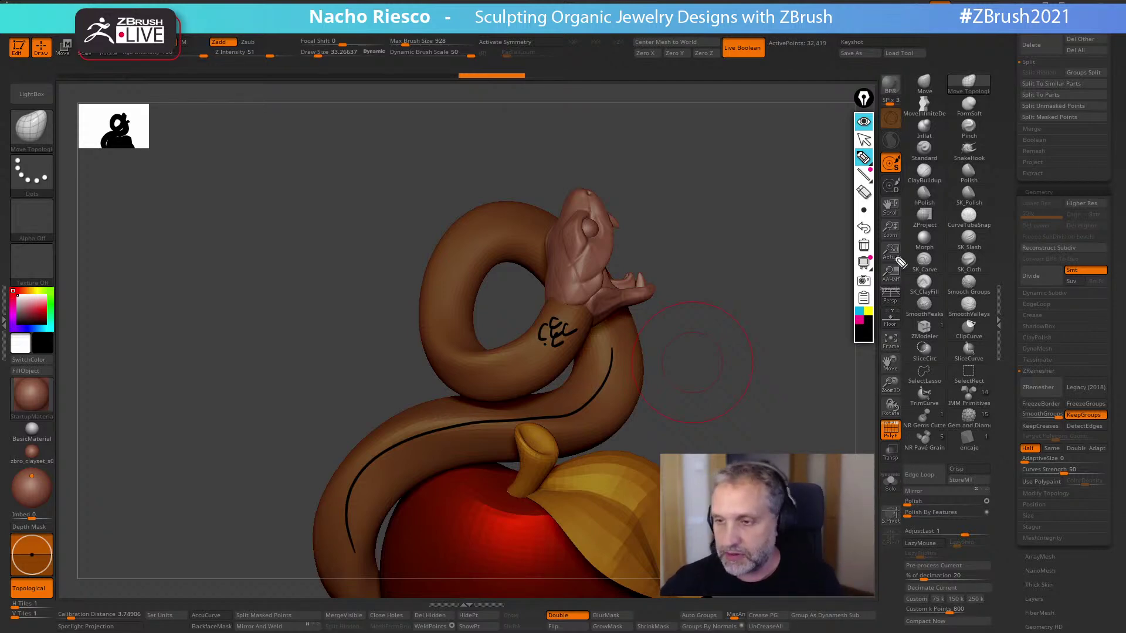
left_click(864, 245)
left_click(865, 140)
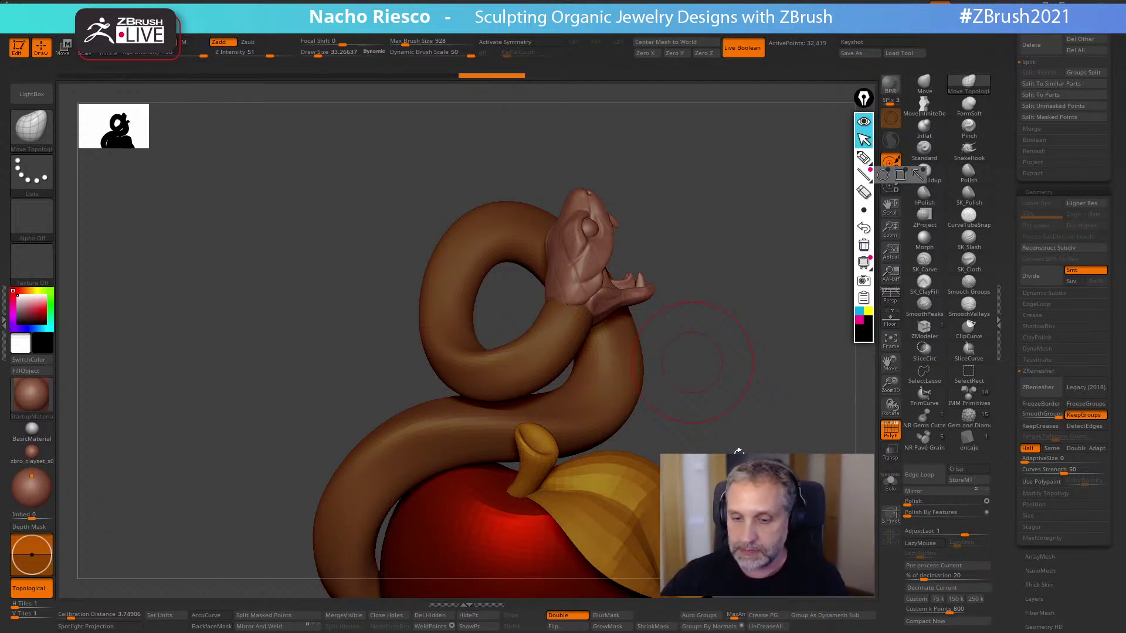
left_click_drag(763, 411, 754, 442)
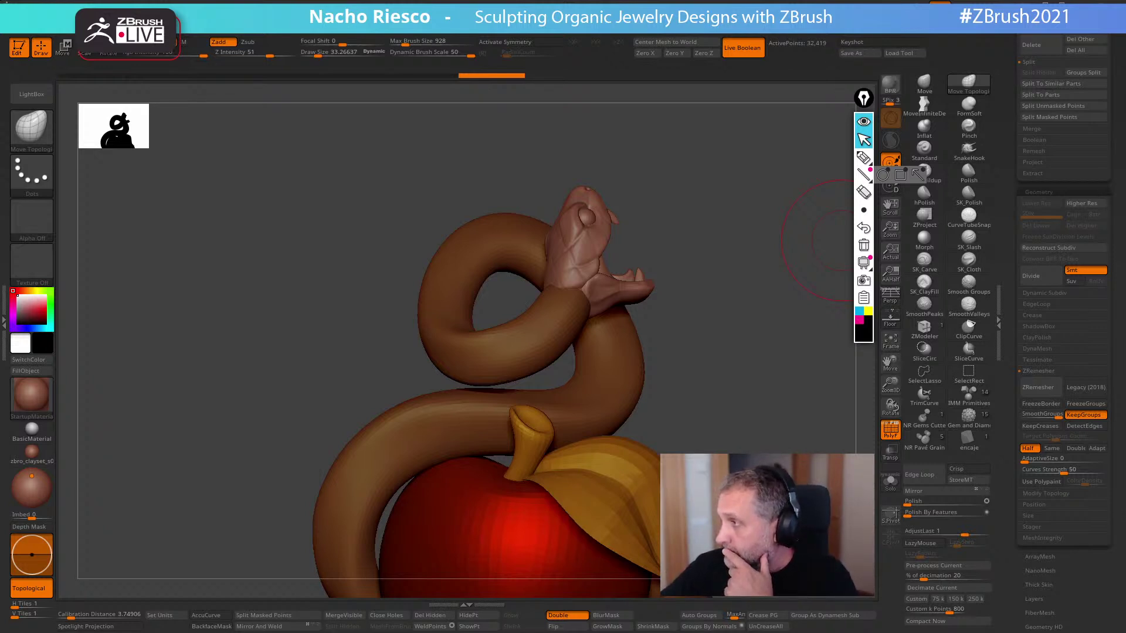
left_click_drag(747, 415, 701, 367)
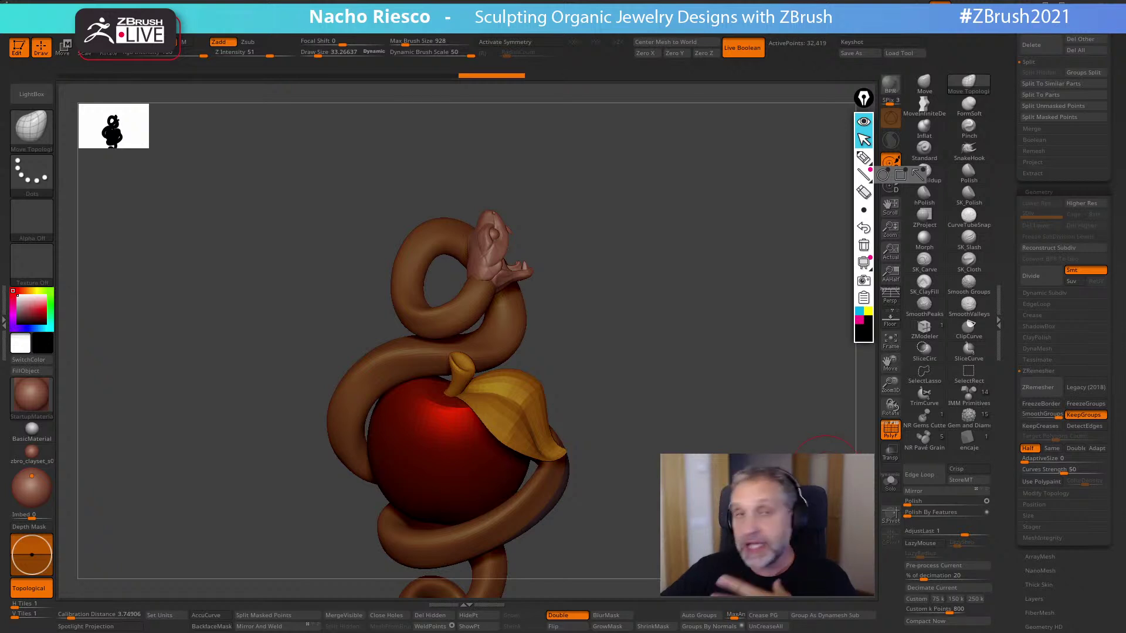
left_click(969, 285)
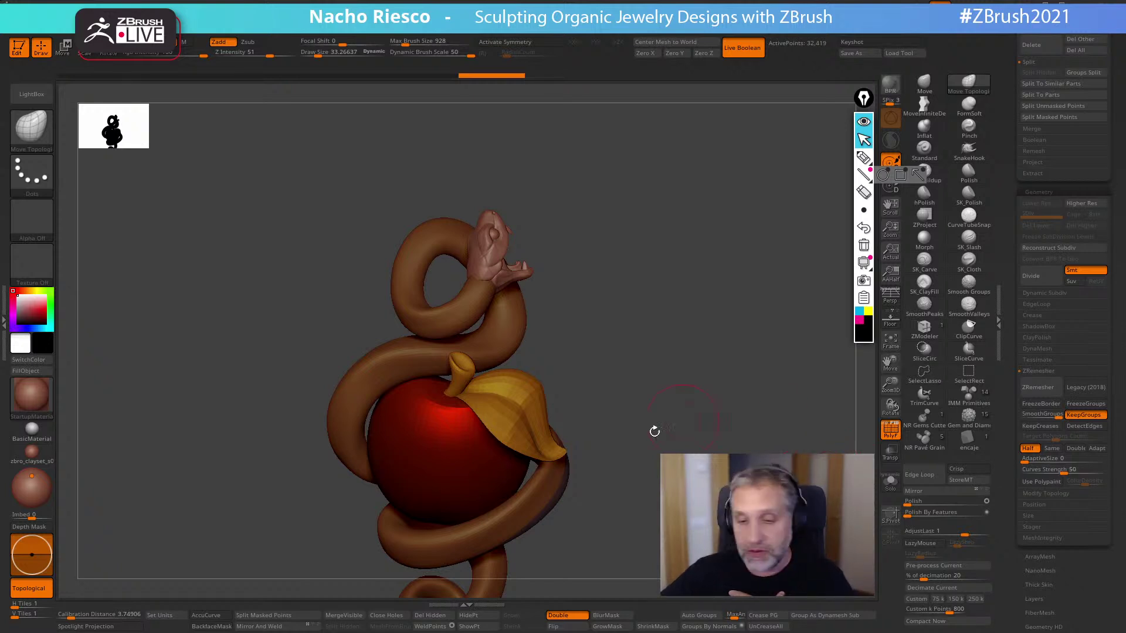
- Reshape the snake's coils beside the apple using Move Topological with a draw size of about 125
mouse_move(646, 436)
left_mouse_down("alt")
mouse_move(671, 410)
mouse_move(683, 478)
mouse_move(748, 435)
left_mouse_up("alt")
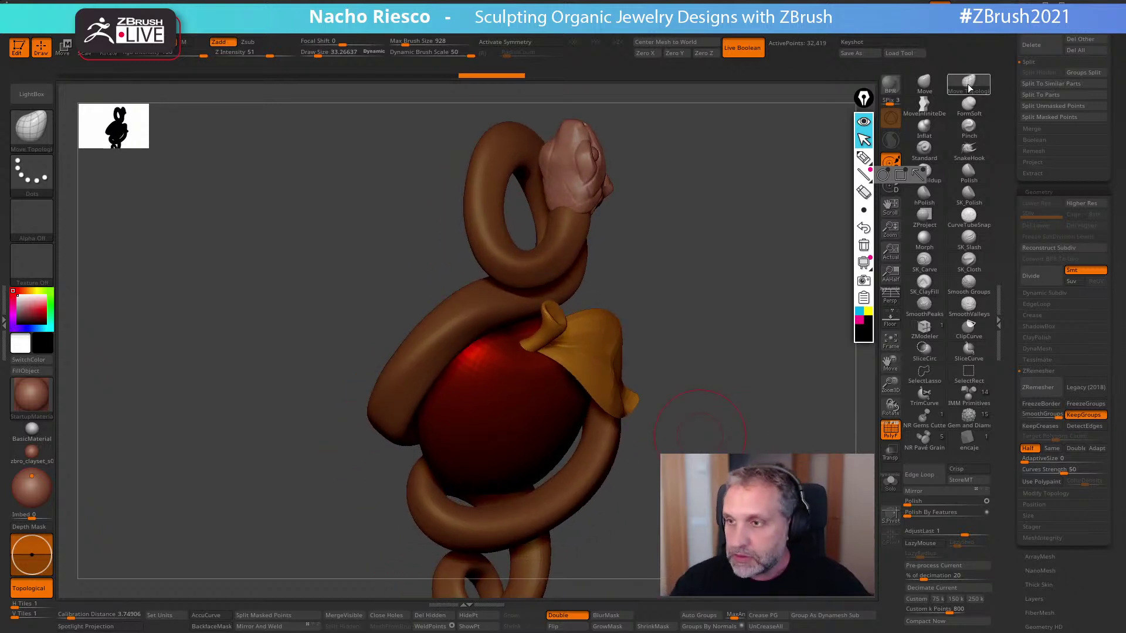
mouse_move(731, 374)
left_mouse_down()
mouse_move(698, 406)
mouse_move(700, 444)
mouse_move(709, 434)
mouse_move(651, 440)
left_mouse_up()
key("s")
key("s")
key("s")
mouse_move(581, 505)
left_mouse_down()
mouse_move(591, 505)
mouse_move(562, 496)
left_mouse_up()
mouse_move(656, 479)
left_mouse_down()
mouse_move(615, 458)
mouse_move(623, 444)
mouse_move(669, 435)
mouse_move(516, 346)
left_mouse_up()
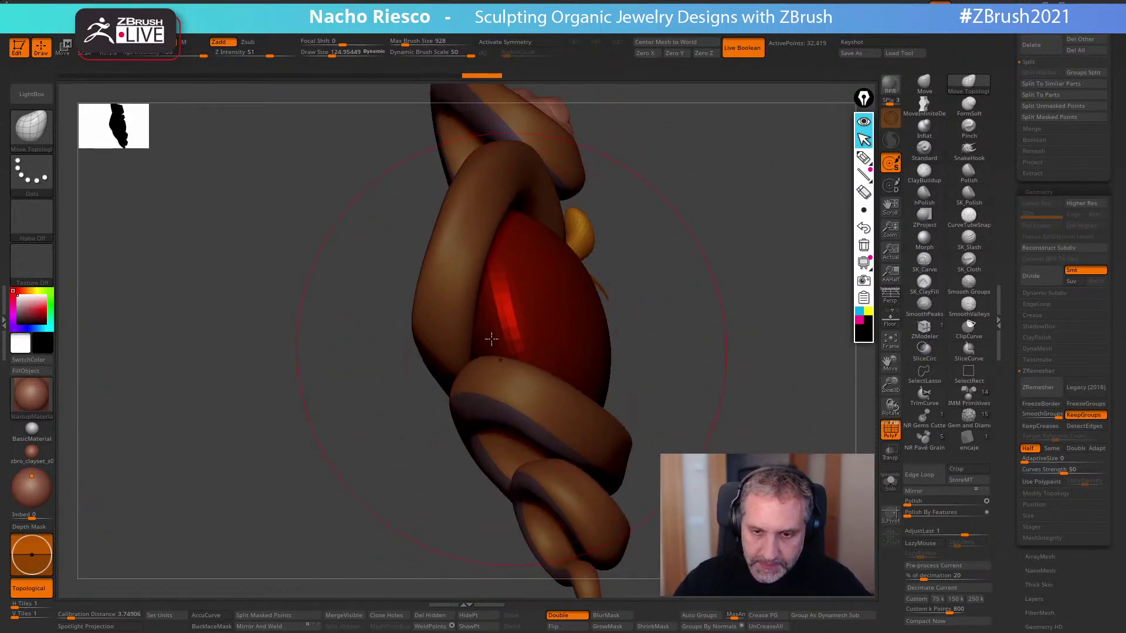
- Adjust the diagonal coil across the apple's side with Move Topological at a draw size of about 105
left_click_drag(721, 321, 604, 525)
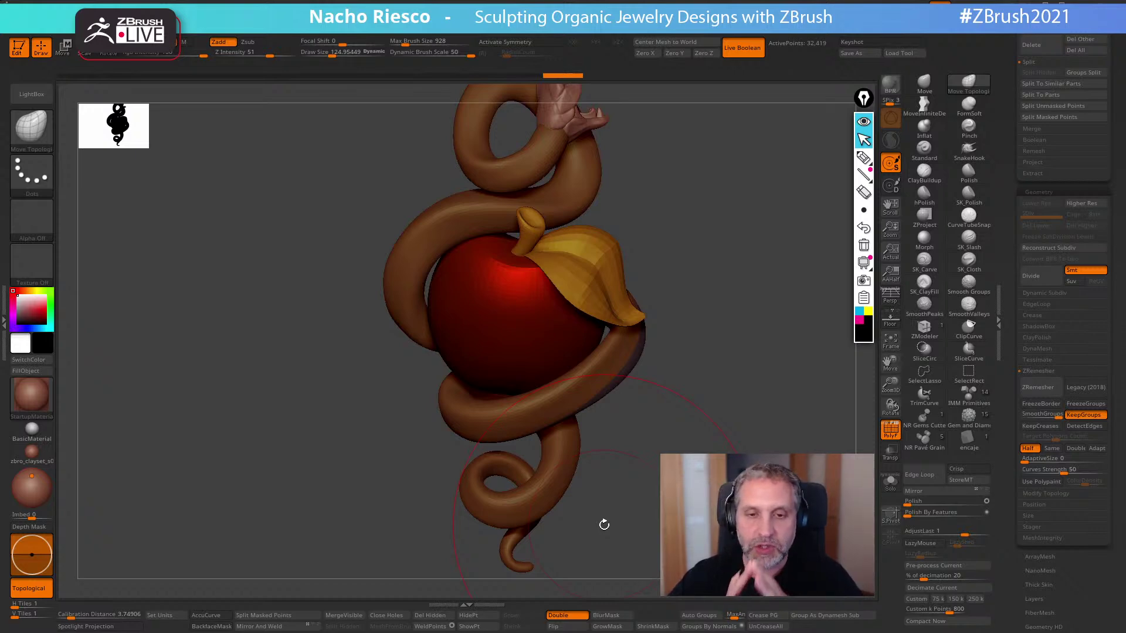
mouse_move(688, 389)
left_mouse_down()
mouse_move(724, 402)
mouse_move(490, 275)
left_mouse_up()
key("s")
key("s")
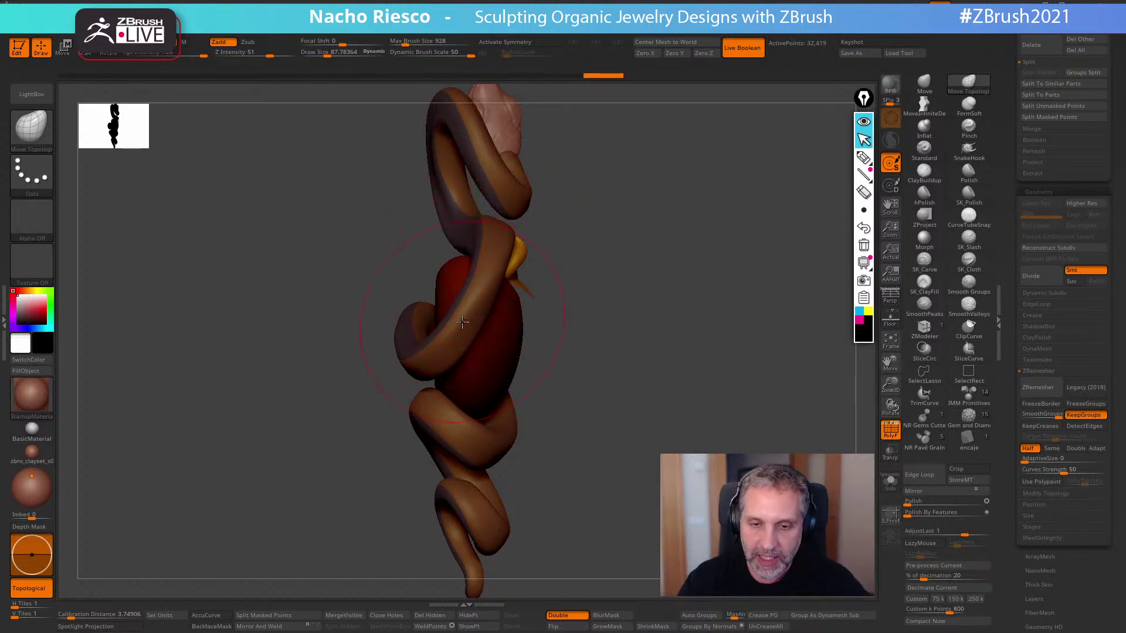
key("s")
left_click_drag(462, 322, 479, 308)
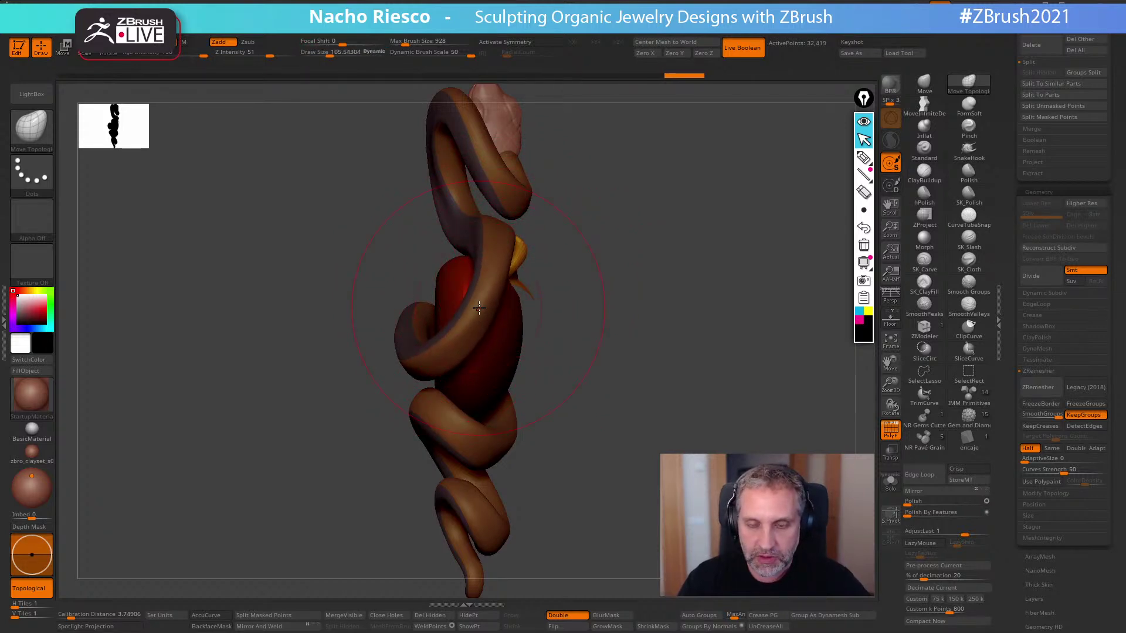
- Hide the polygroup colours and smooth the coil around the apple using the Polish brush at a draw size of about 31
left_click_drag(613, 275, 698, 367, "alt")
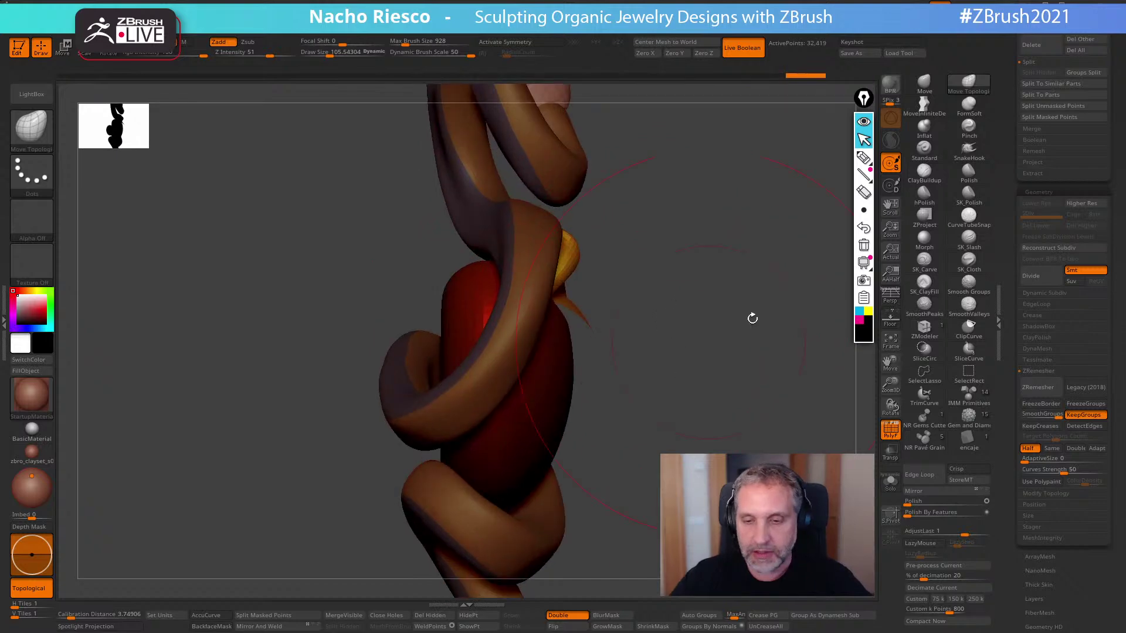
left_click(891, 430)
left_click_drag(845, 446, 763, 450)
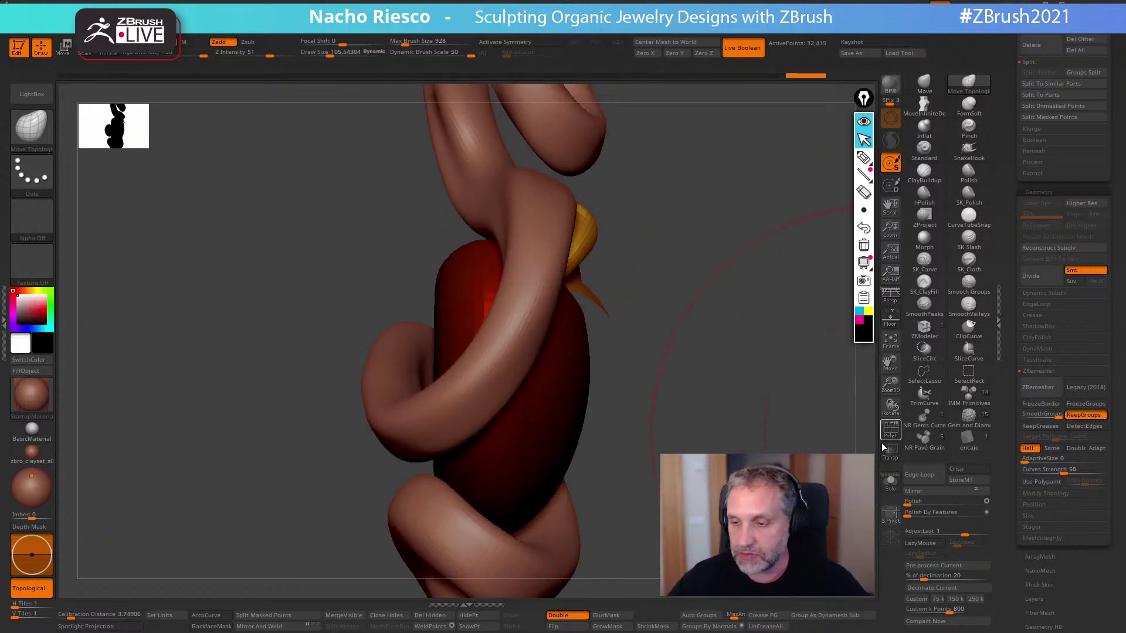
left_click(968, 173)
key("s")
left_click(501, 363)
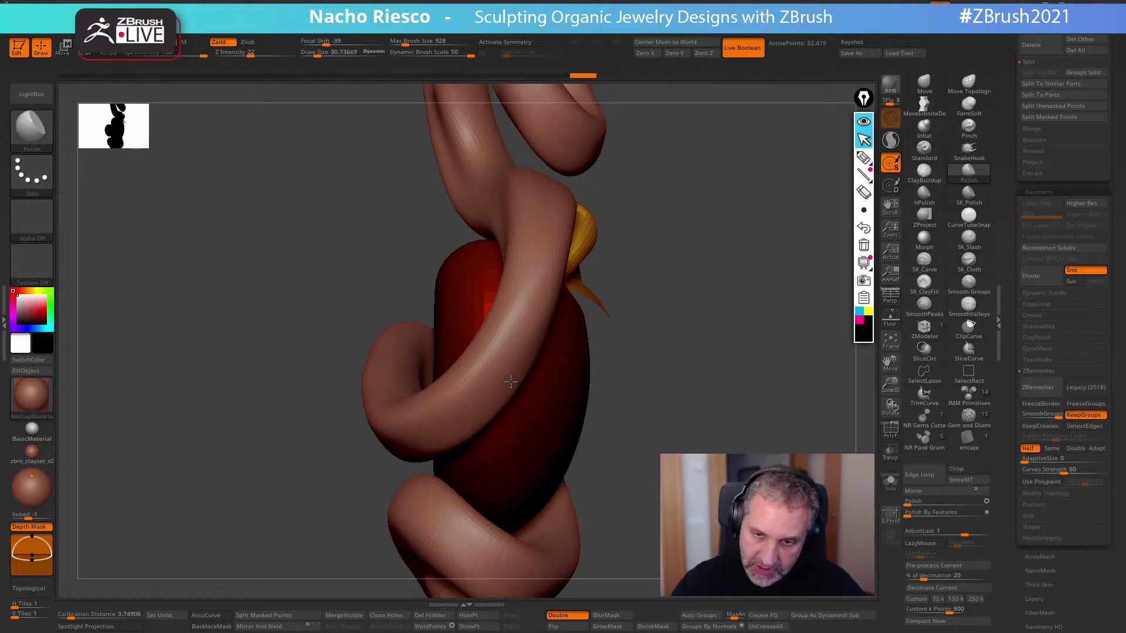
left_click_drag(551, 236, 501, 389)
left_click_drag(657, 234, 643, 358)
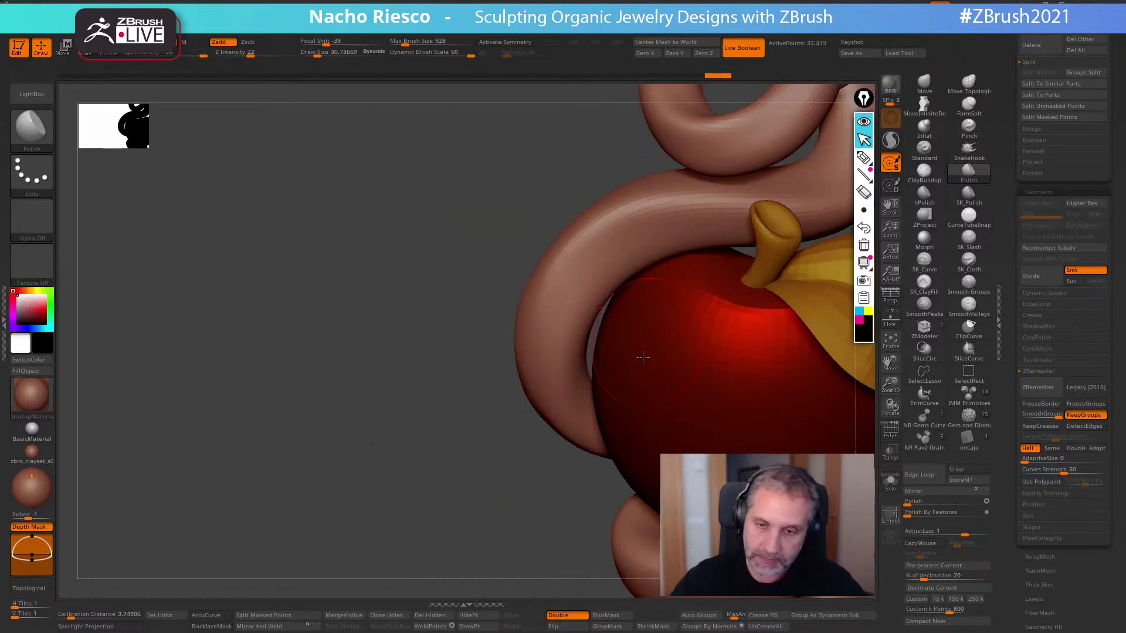
left_click_drag(550, 271, 524, 375)
mouse_move(507, 490)
left_mouse_down("alt")
mouse_move(485, 427)
mouse_move(403, 420)
mouse_move(437, 447)
left_mouse_up("alt")
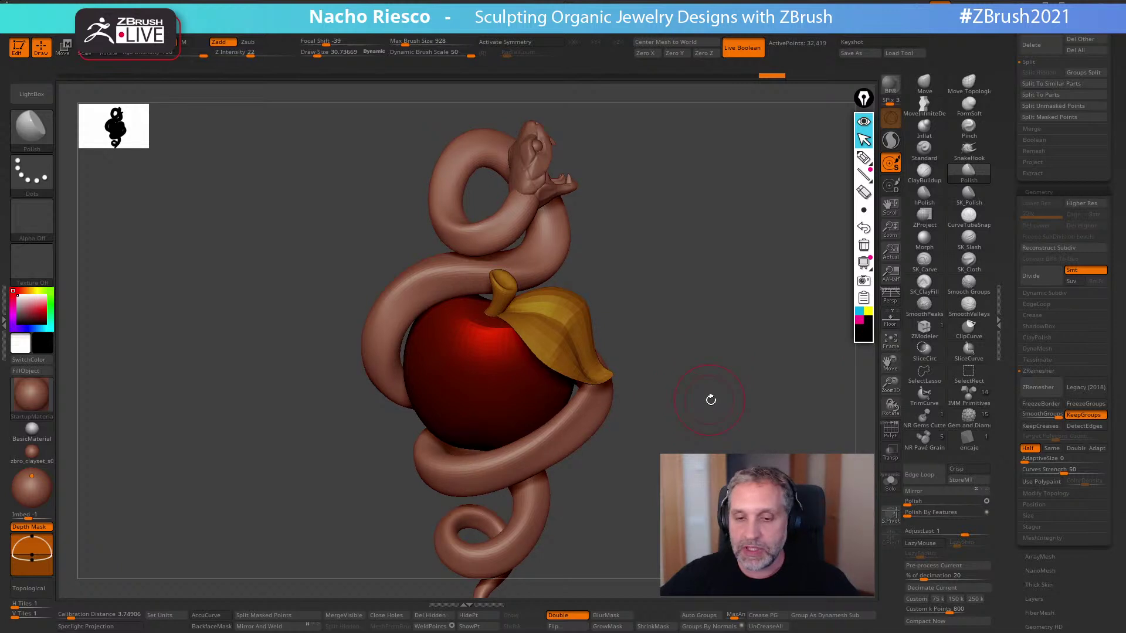
- Enlarge the reference image board and examine the scales on the bronze snake jewel with the red gem
left_click_drag(716, 394, 682, 371, "alt")
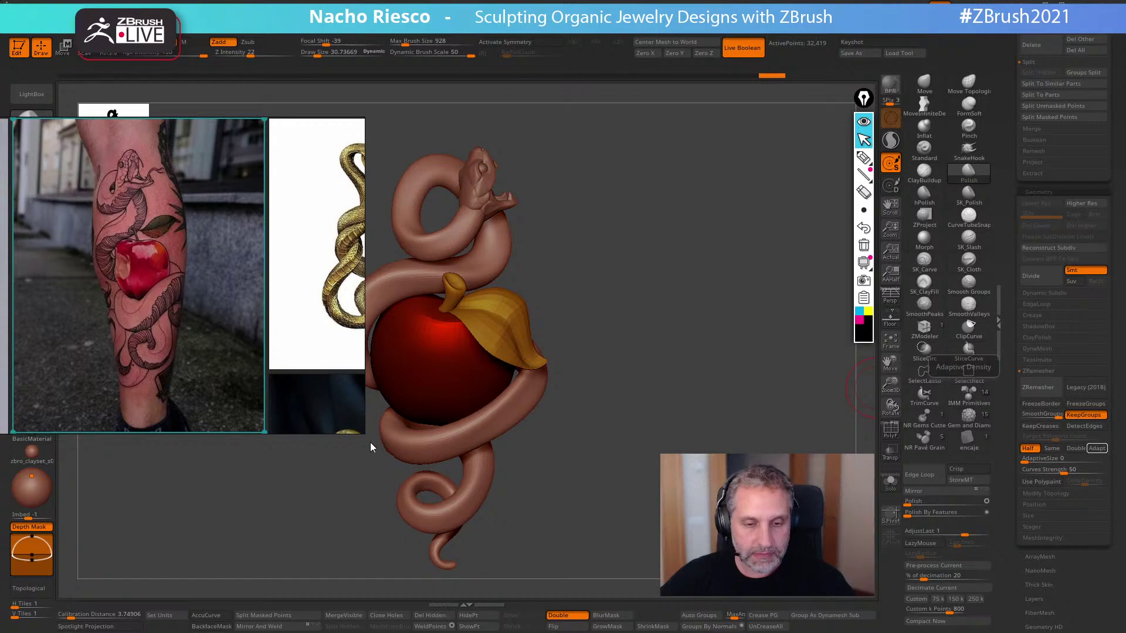
left_click_drag(364, 434, 906, 550)
scroll(439, 375, "down", 1)
middle_click_drag(292, 358, 524, 308)
middle_click_drag(146, 335, 390, 356)
middle_click_drag(222, 338, 354, 349)
scroll(353, 350, "up", 1)
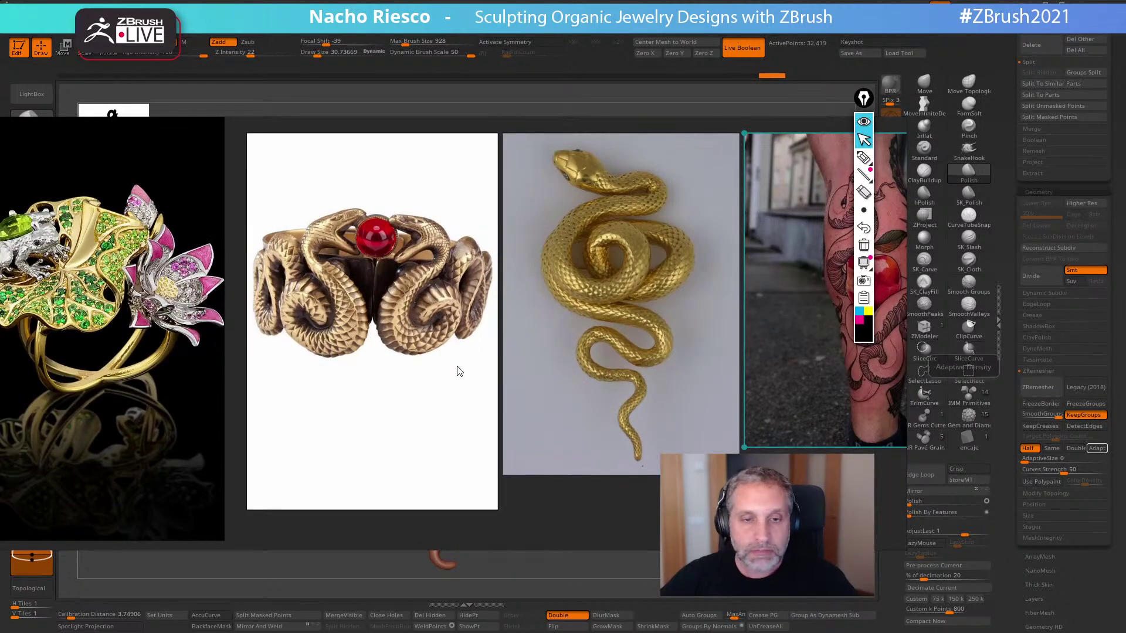
scroll(397, 356, "up", 3)
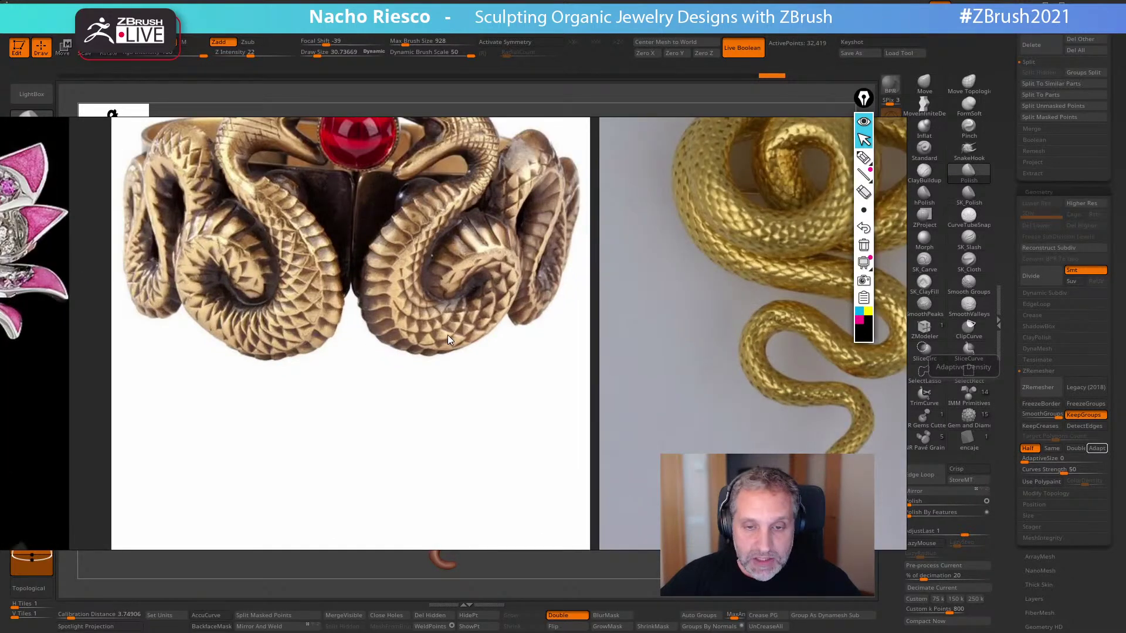
- Sketch a crisscross diamond pattern beside the bronze snake reference to illustrate the scale layout
left_click(863, 157)
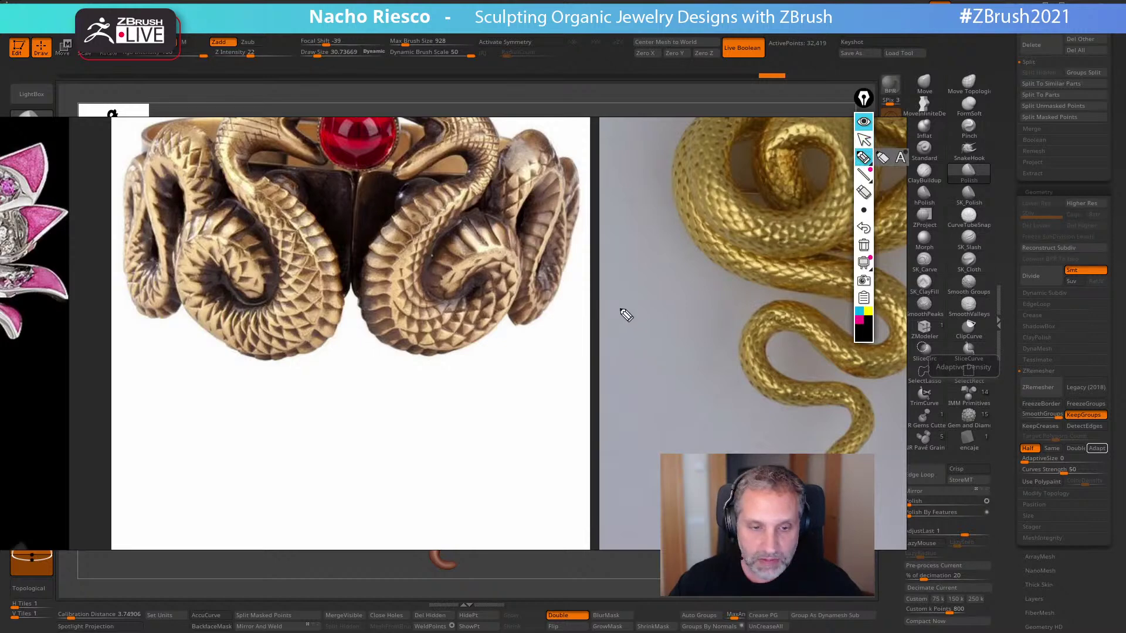
mouse_move(615, 308)
left_mouse_down()
mouse_move(630, 339)
mouse_move(661, 308)
mouse_move(685, 338)
mouse_move(713, 305)
mouse_move(734, 331)
mouse_move(758, 306)
left_mouse_up()
mouse_move(632, 342)
left_mouse_down()
mouse_move(653, 384)
mouse_move(685, 338)
mouse_move(709, 379)
mouse_move(735, 332)
mouse_move(763, 371)
left_mouse_up()
mouse_move(630, 341)
left_mouse_down()
mouse_move(605, 381)
mouse_move(574, 356)
left_mouse_up()
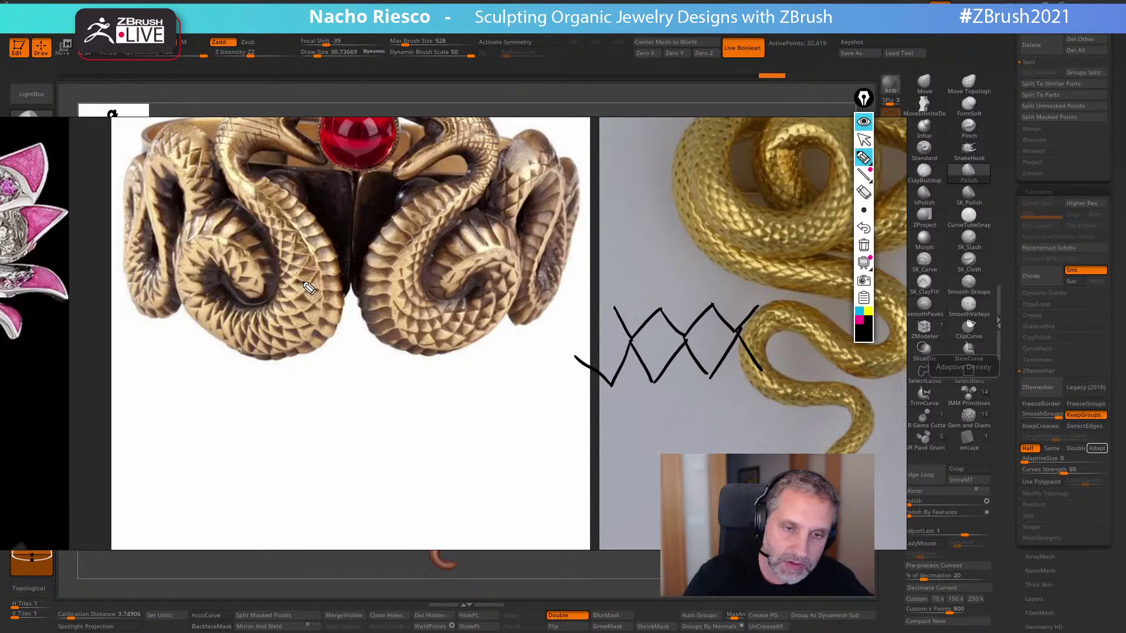
- Sketch a stepped sawtooth profile of the scales below the diamond pattern and shade the upper halves of two diamonds
mouse_move(621, 436)
left_mouse_down()
mouse_move(860, 417)
mouse_move(859, 444)
left_mouse_up()
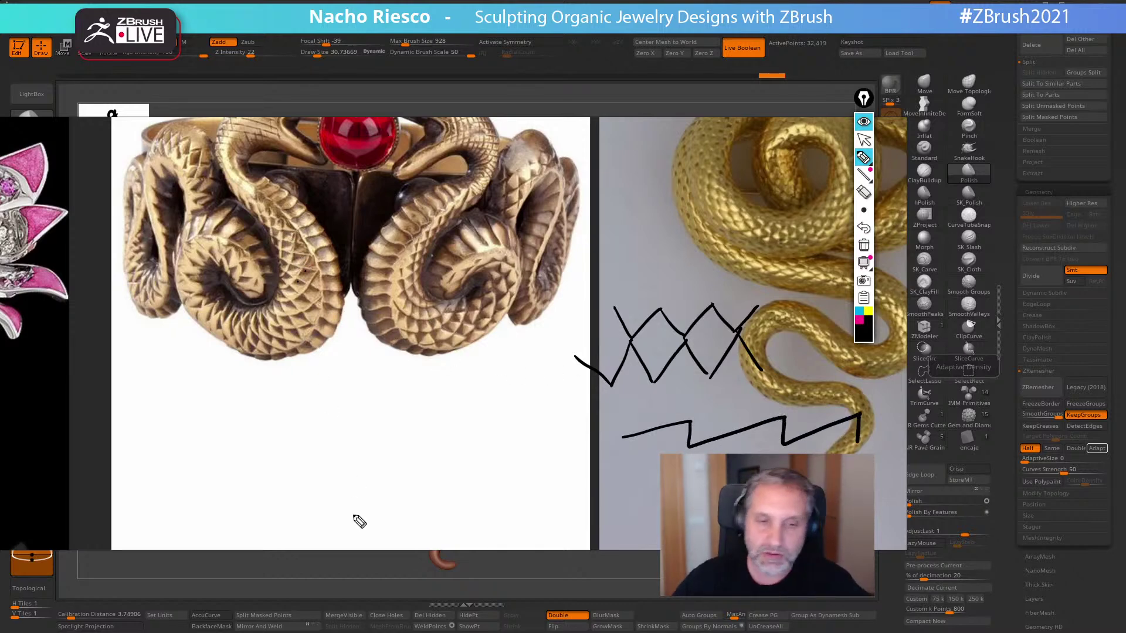
left_click_drag(632, 340, 689, 343)
mouse_move(666, 326)
left_mouse_down()
mouse_move(692, 346)
mouse_move(733, 338)
left_mouse_up()
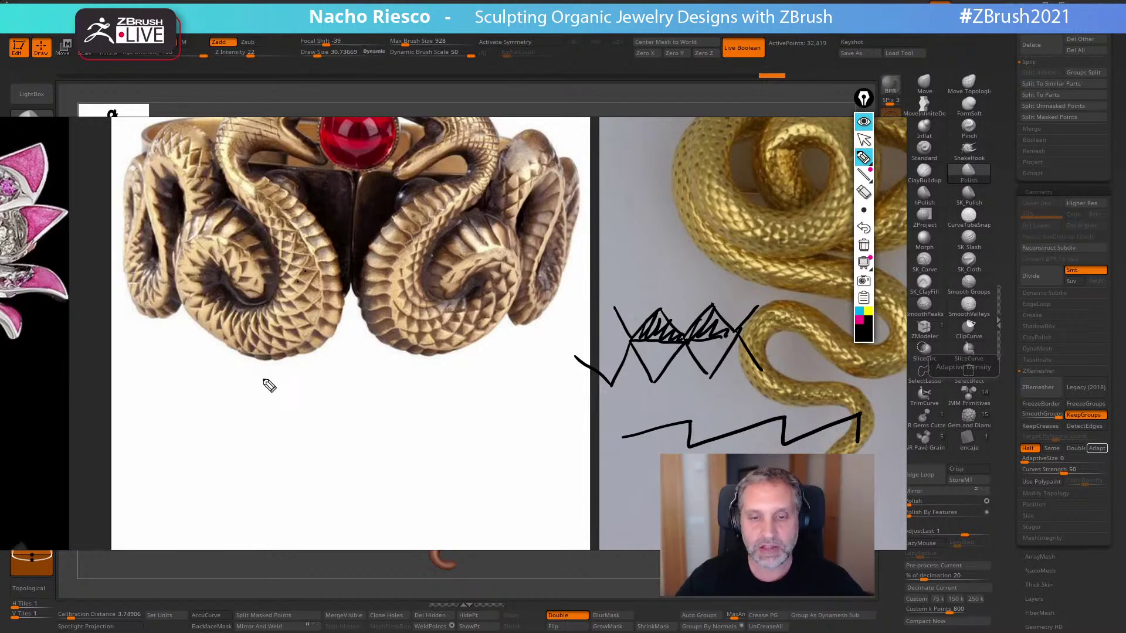
- Circle the scales on the lower curve of the right-hand bronze coil and clear all annotation sketches
mouse_move(474, 294)
left_mouse_down()
mouse_move(460, 372)
mouse_move(457, 293)
left_mouse_up()
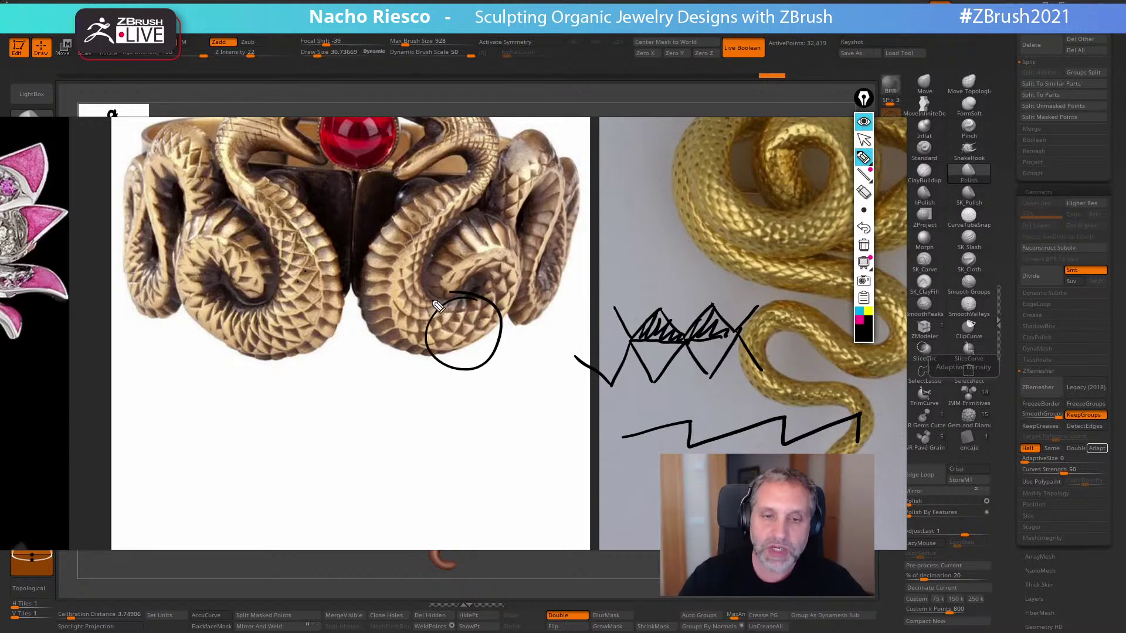
left_click(864, 245)
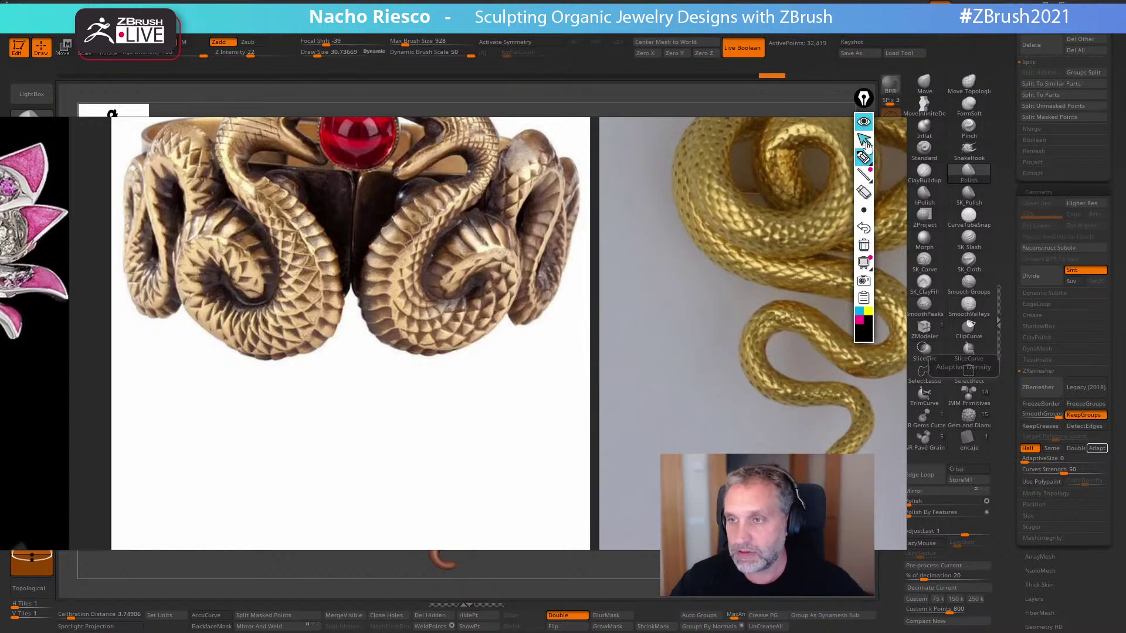
- Sketch a cluster of overlapping, elongated scales with flat ends beside the coiled gold snake reference
left_click(866, 142)
left_click_drag(782, 395, 722, 419)
right_click_drag(722, 378, 440, 350)
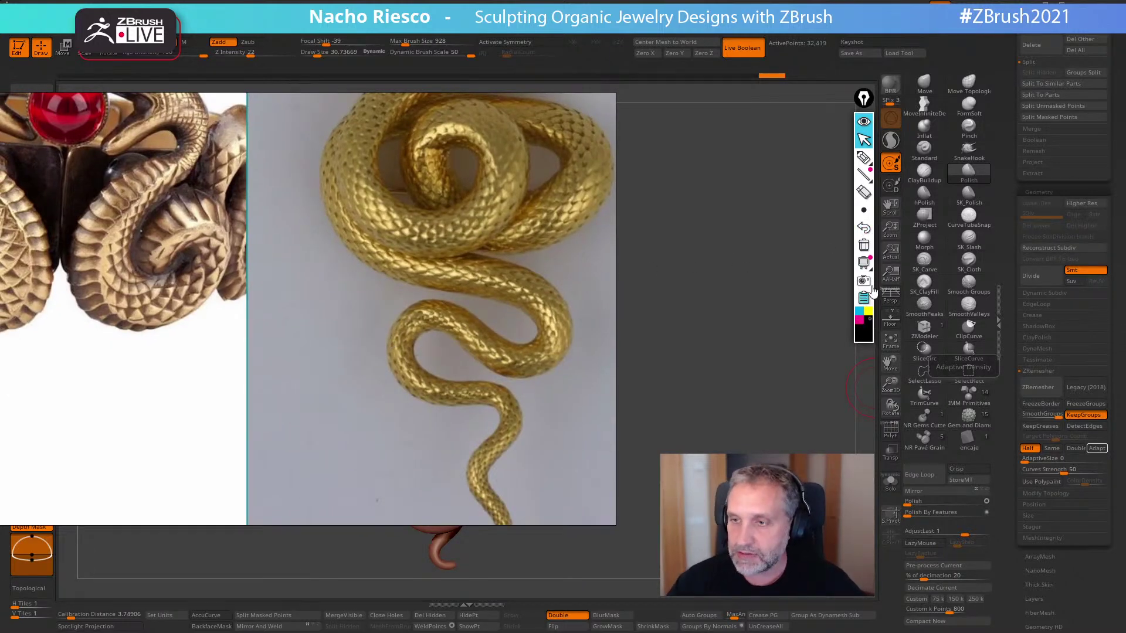
left_click(863, 158)
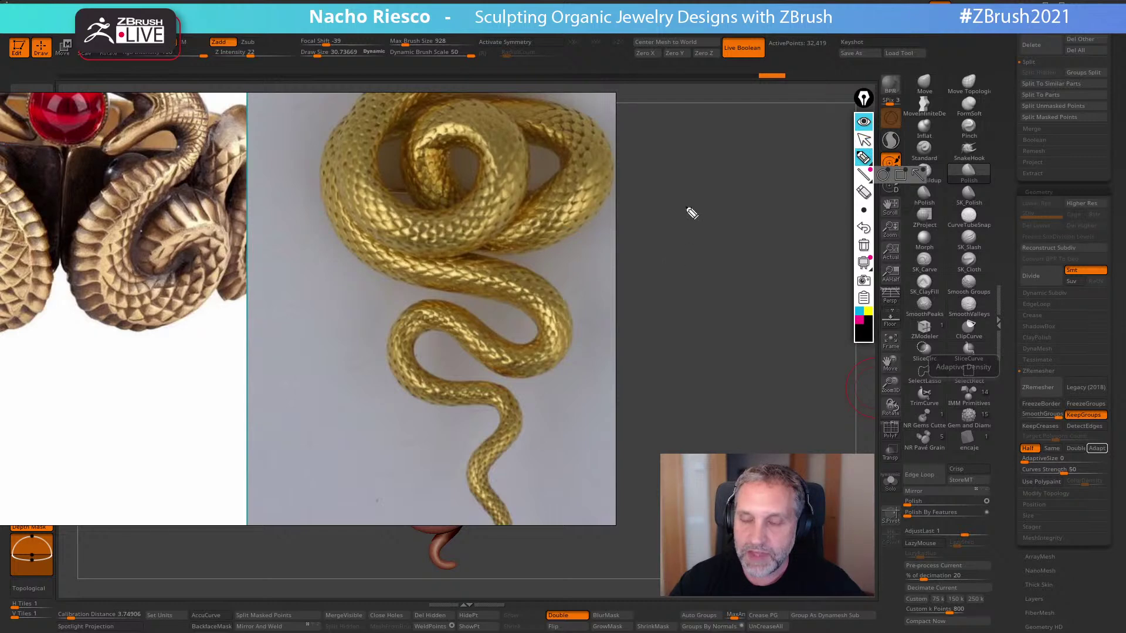
mouse_move(687, 202)
left_mouse_down()
mouse_move(673, 248)
mouse_move(697, 305)
mouse_move(723, 303)
mouse_move(735, 247)
mouse_move(728, 202)
mouse_move(757, 297)
mouse_move(794, 284)
mouse_move(806, 251)
mouse_move(786, 198)
left_mouse_up()
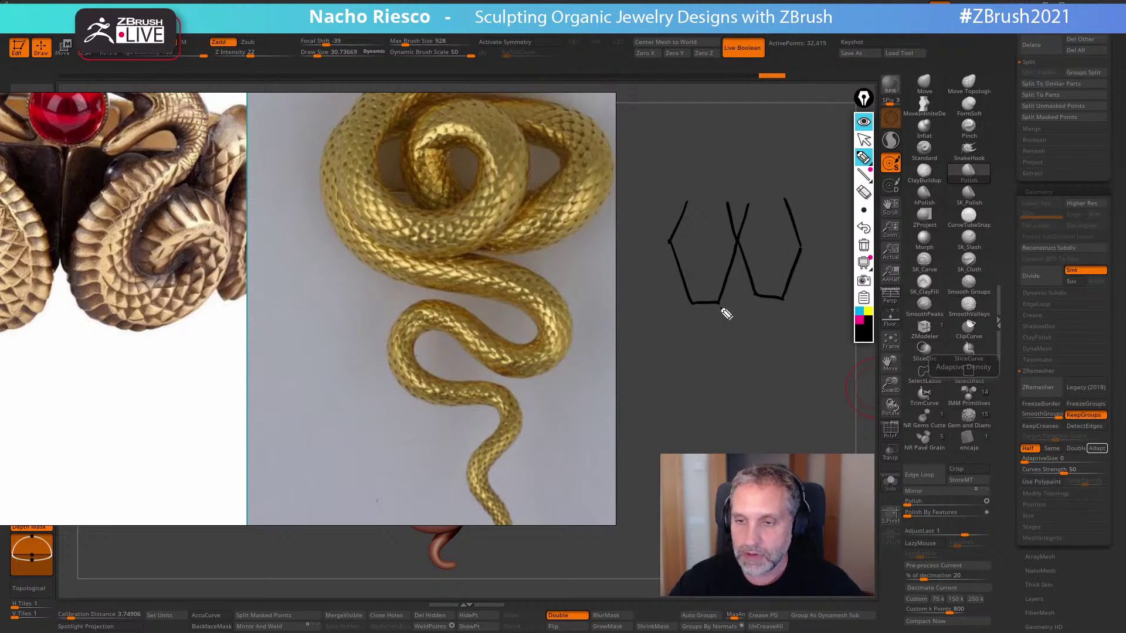
mouse_move(707, 303)
left_mouse_down()
mouse_move(717, 359)
mouse_move(752, 359)
mouse_move(773, 297)
left_mouse_up()
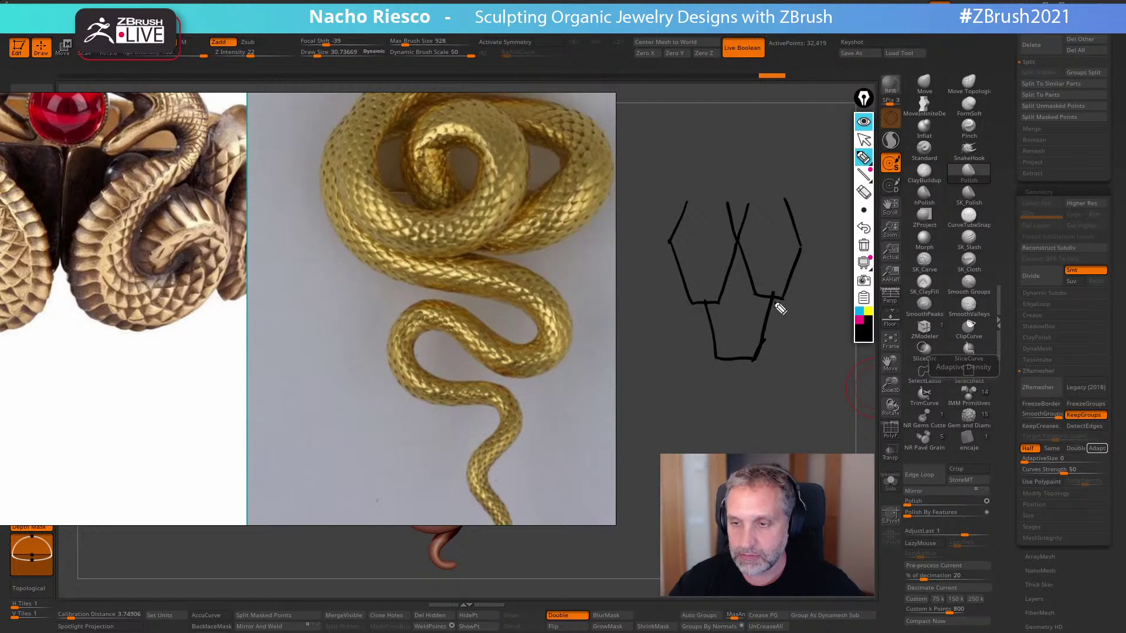
left_click_drag(730, 201, 698, 154)
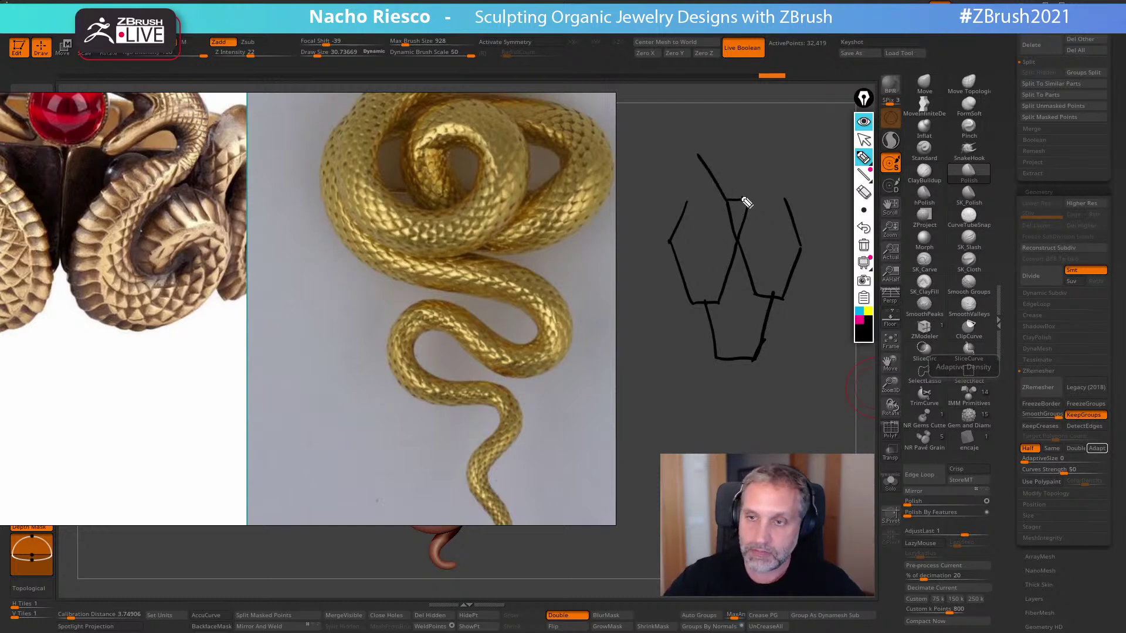
left_click_drag(752, 198, 777, 143)
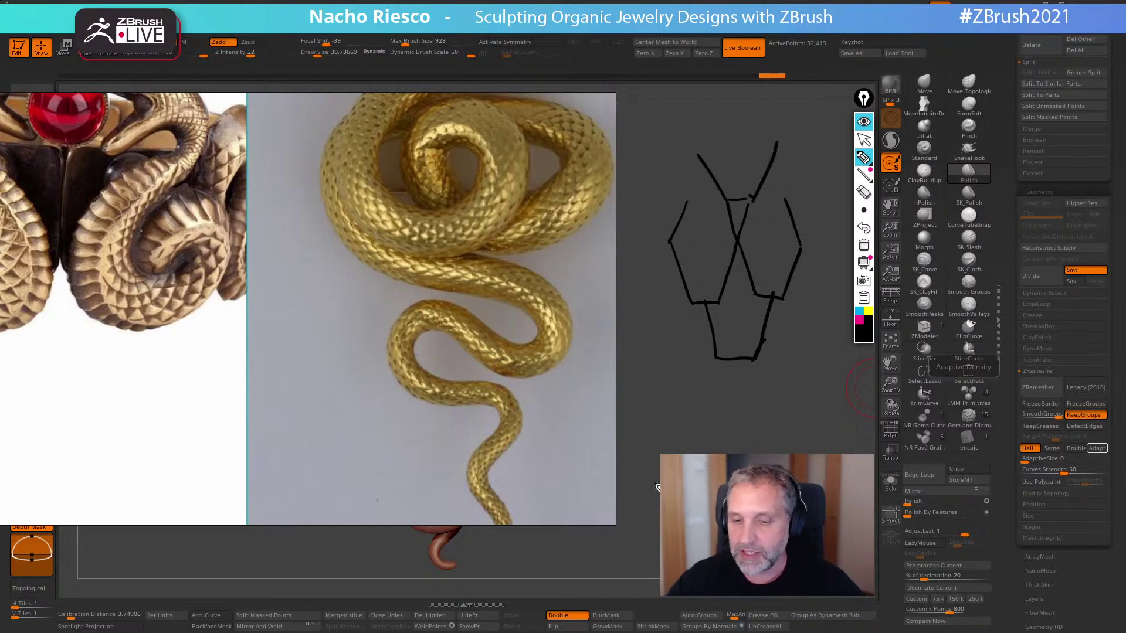
- Add a curved outline below the scale cluster, retrace the edges of the lowest scale and clear the whole sketch
left_click_drag(664, 429, 661, 463)
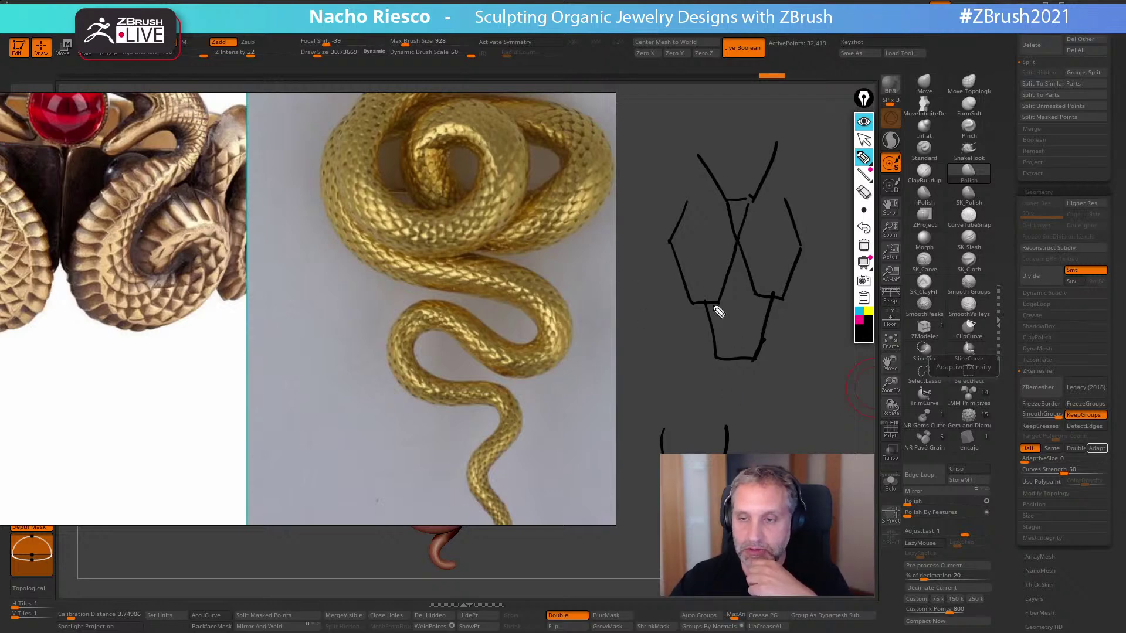
left_click_drag(716, 360, 766, 360)
left_click_drag(710, 310, 727, 365)
left_click_drag(772, 314, 761, 366)
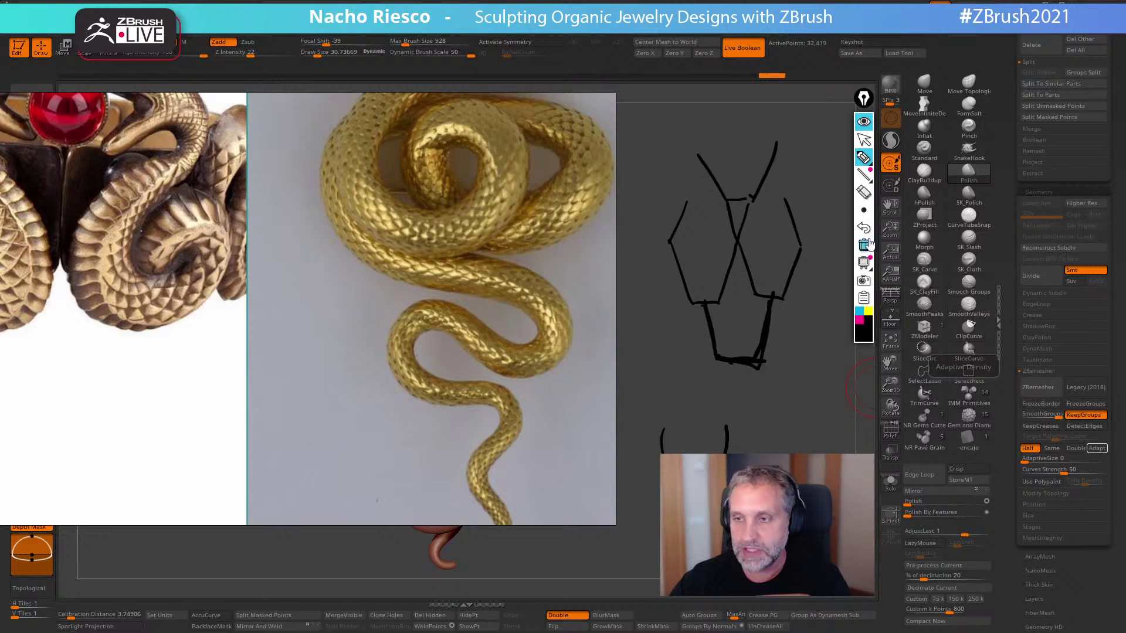
left_click(864, 246)
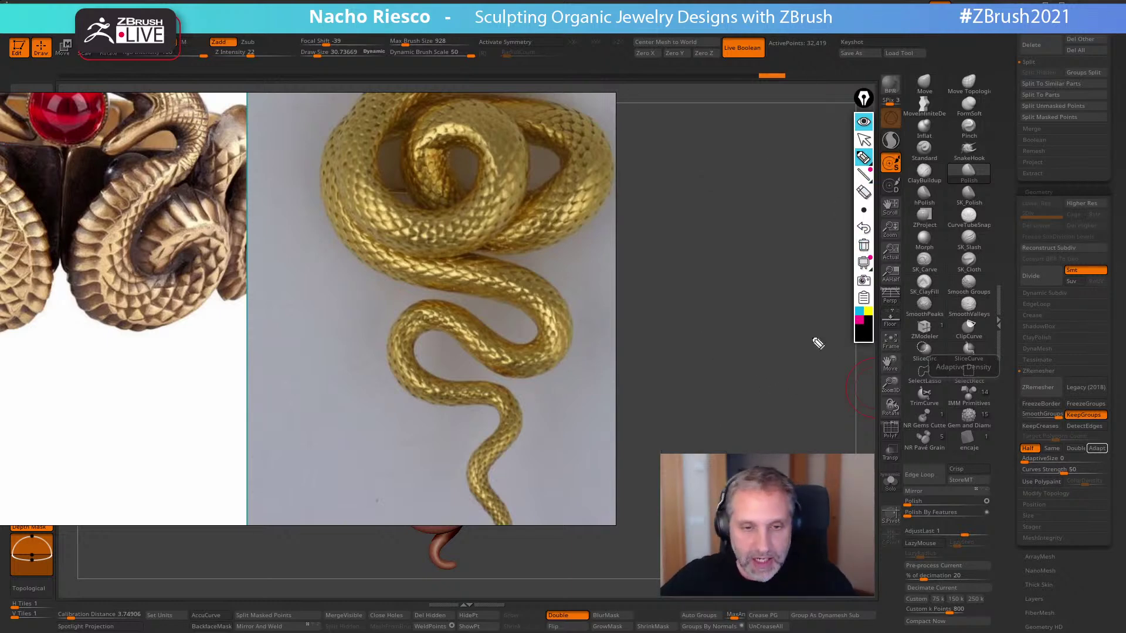
- Examine the scales and belly bands on the gold snake jewel with the blue gem
left_click(865, 139)
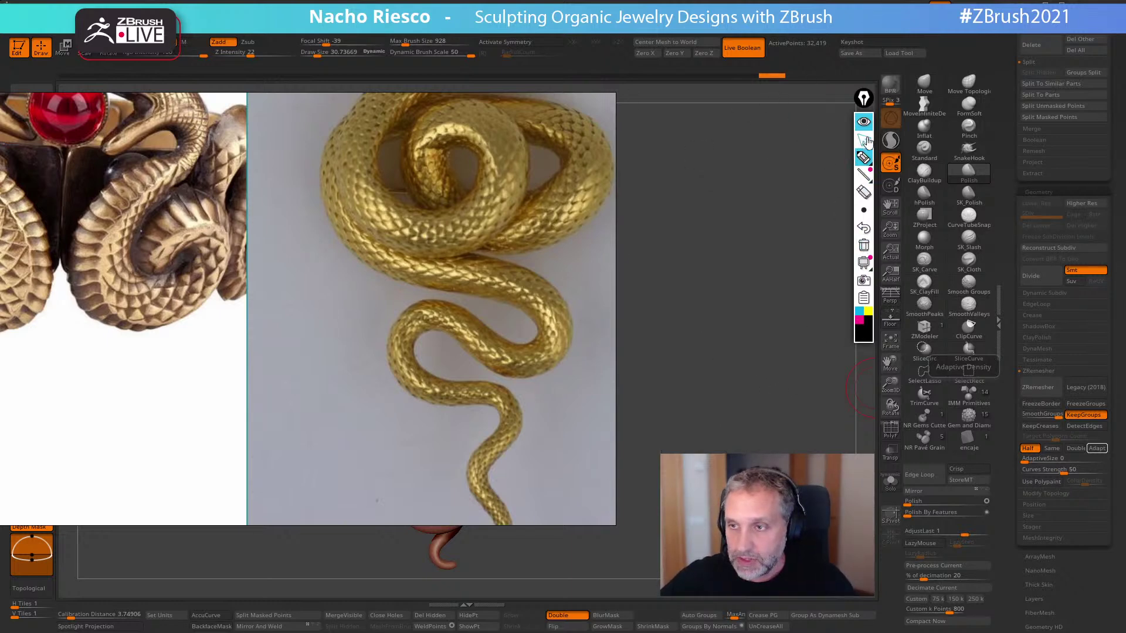
scroll(364, 292, "down", 3)
middle_click_drag(361, 292, 216, 208)
scroll(380, 370, "up", 4)
middle_click_drag(450, 387, 361, 322)
scroll(401, 313, "up", 1)
middle_click_drag(409, 284, 384, 351)
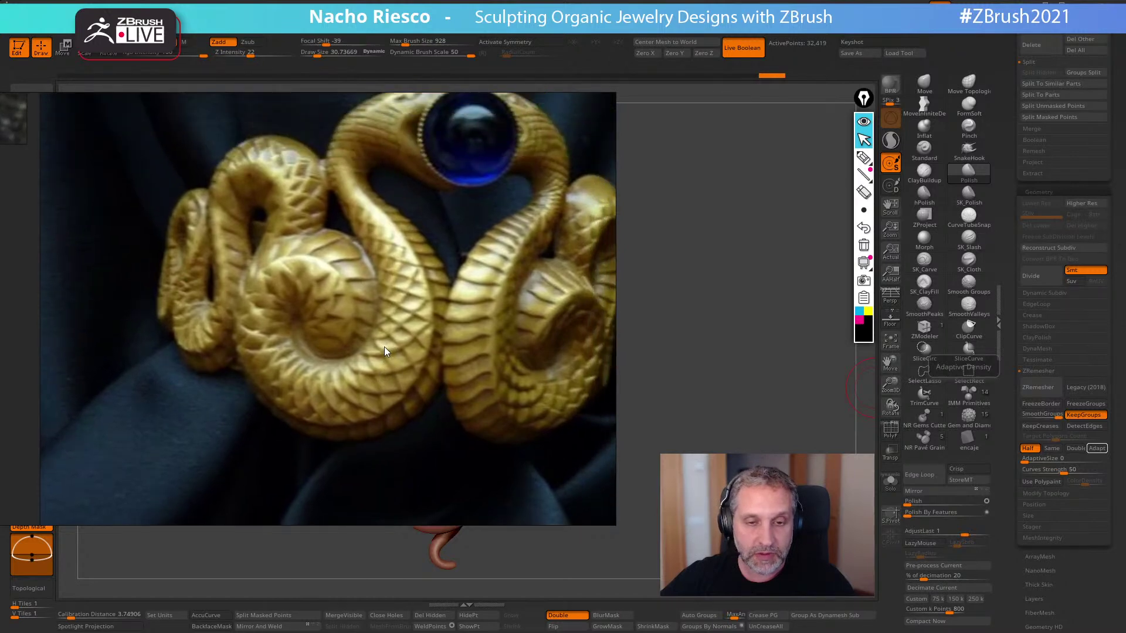
- Examine the diamond scales and belly bands on the knotted gold snake reference
scroll(384, 351, "down", 2)
scroll(360, 293, "down", 1)
middle_click_drag(360, 293, 412, 389)
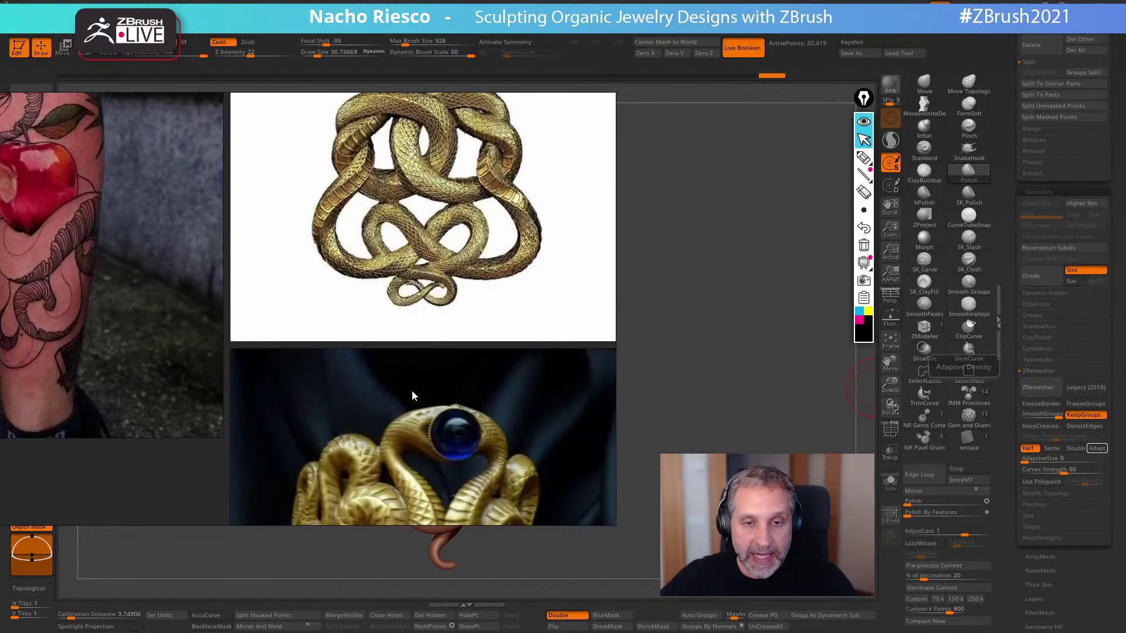
scroll(396, 231, "up", 1)
scroll(396, 232, "up", 1)
scroll(345, 375, "up", 1)
scroll(347, 321, "up", 1)
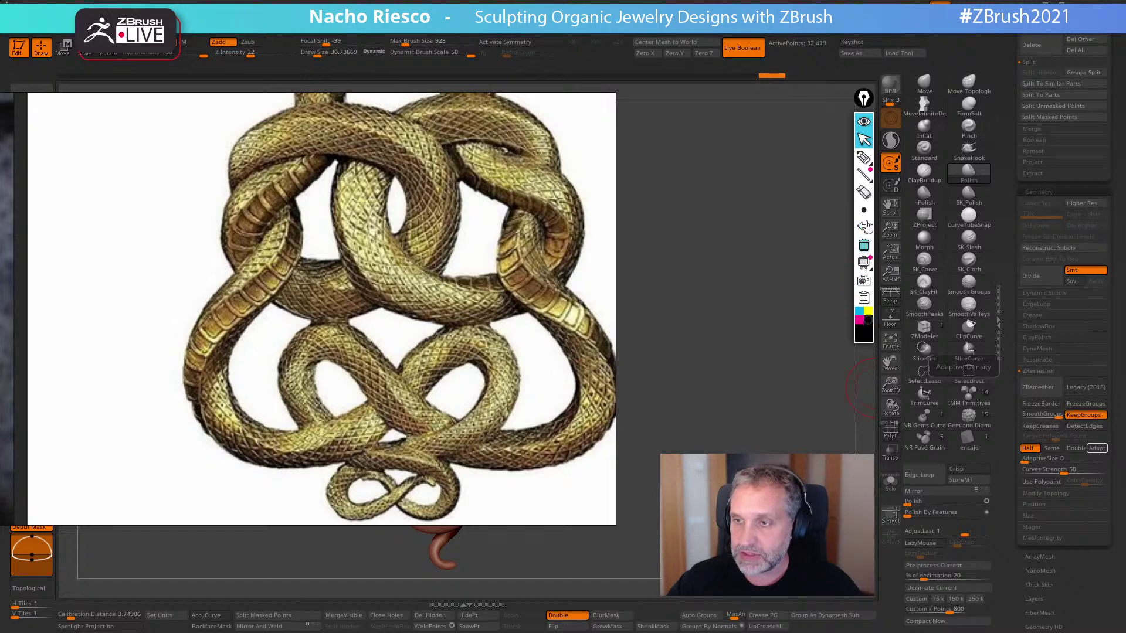
- Sketch a lattice of crossing diagonal lines beside the knotted snake reference to show its diamond scale layout
left_click(863, 157)
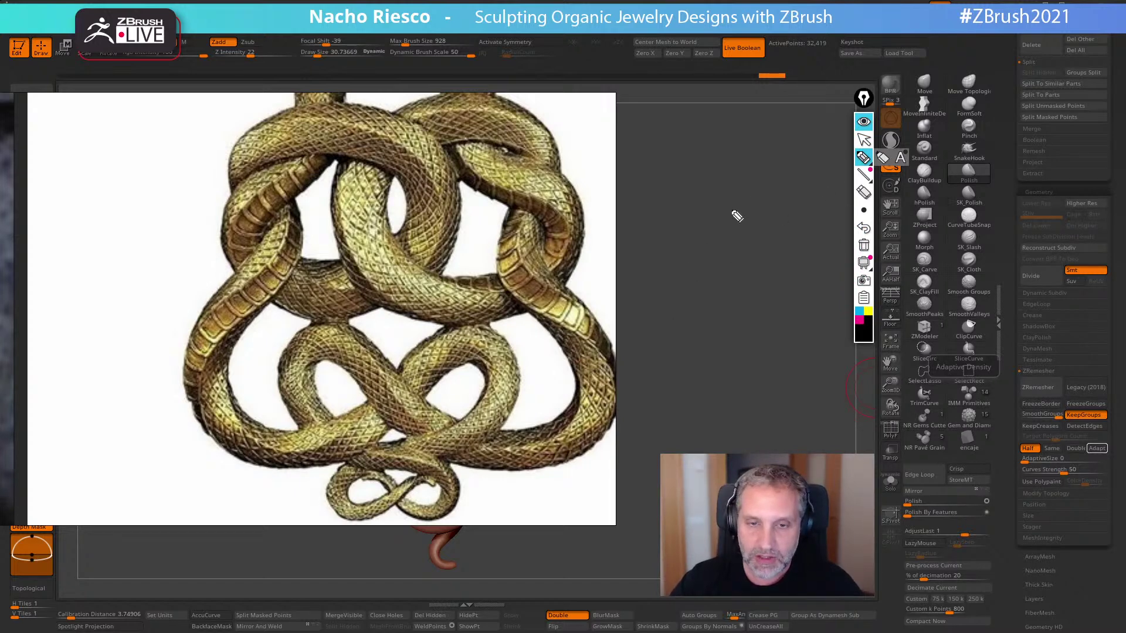
left_click_drag(745, 186, 630, 389)
left_click_drag(808, 199, 668, 453)
left_click_drag(817, 265, 730, 453)
left_click_drag(624, 283, 730, 452)
left_click_drag(662, 227, 812, 452)
left_click_drag(686, 171, 831, 377)
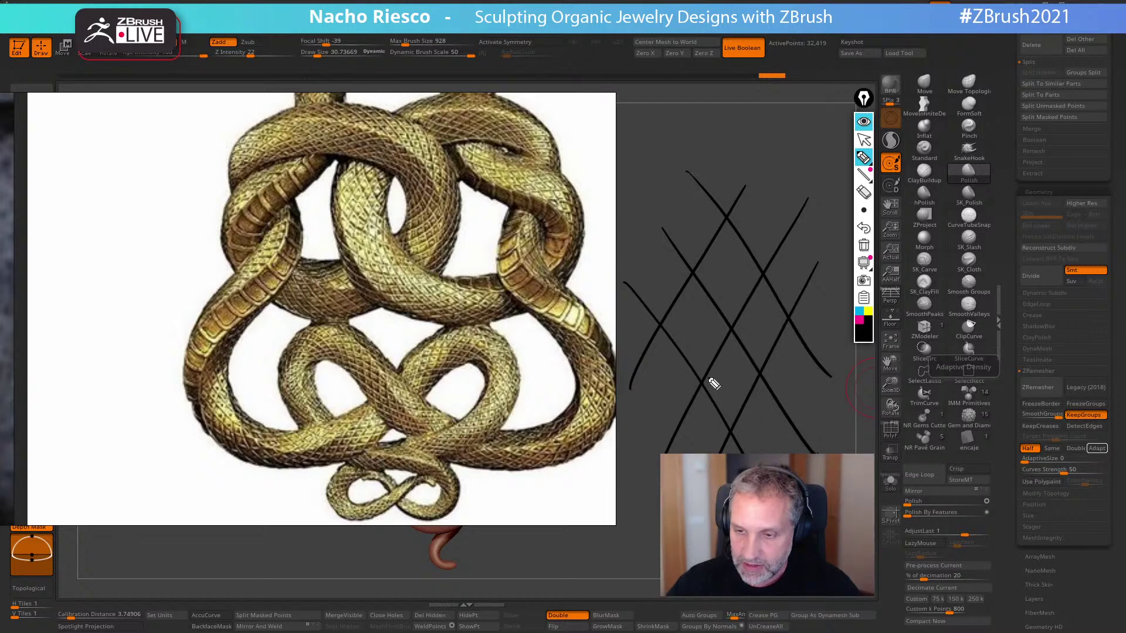
- Outline the lower edges of the scales inside four diamonds and sketch a stepped profile with an arrow to one edge
mouse_move(714, 383)
left_mouse_down()
mouse_move(737, 412)
mouse_move(759, 368)
left_mouse_up()
mouse_move(669, 320)
left_mouse_down()
mouse_move(706, 371)
mouse_move(733, 321)
left_mouse_up()
mouse_move(701, 271)
left_mouse_down()
mouse_move(736, 308)
mouse_move(764, 262)
left_mouse_up()
mouse_move(743, 320)
left_mouse_down()
mouse_move(762, 352)
mouse_move(788, 316)
left_mouse_up()
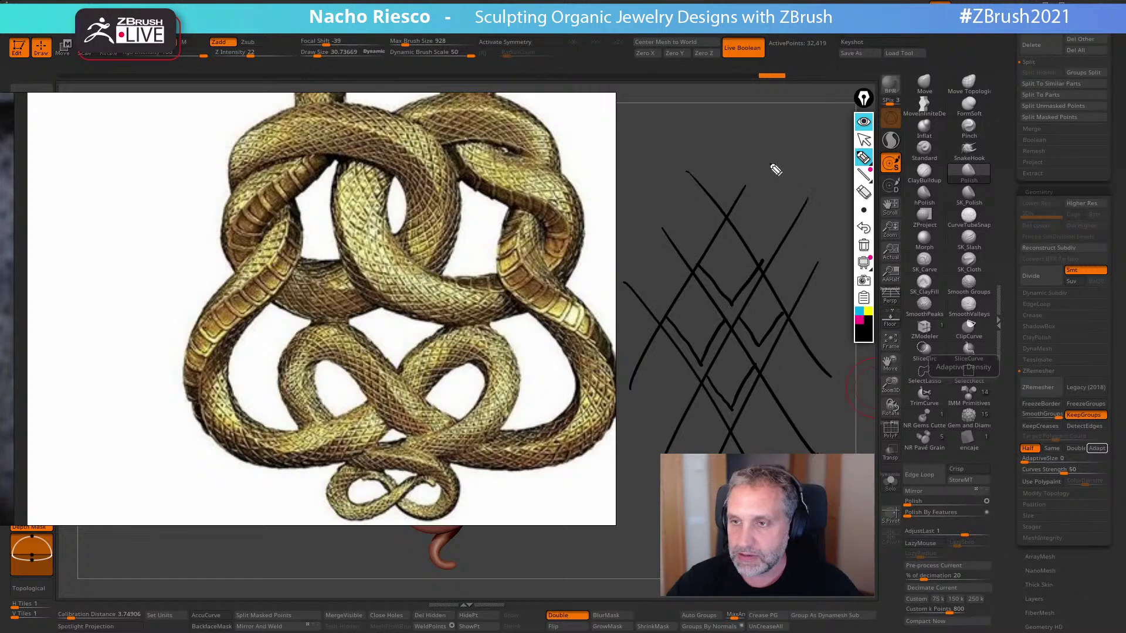
mouse_move(733, 142)
left_mouse_down()
mouse_move(802, 135)
mouse_move(783, 326)
left_mouse_up()
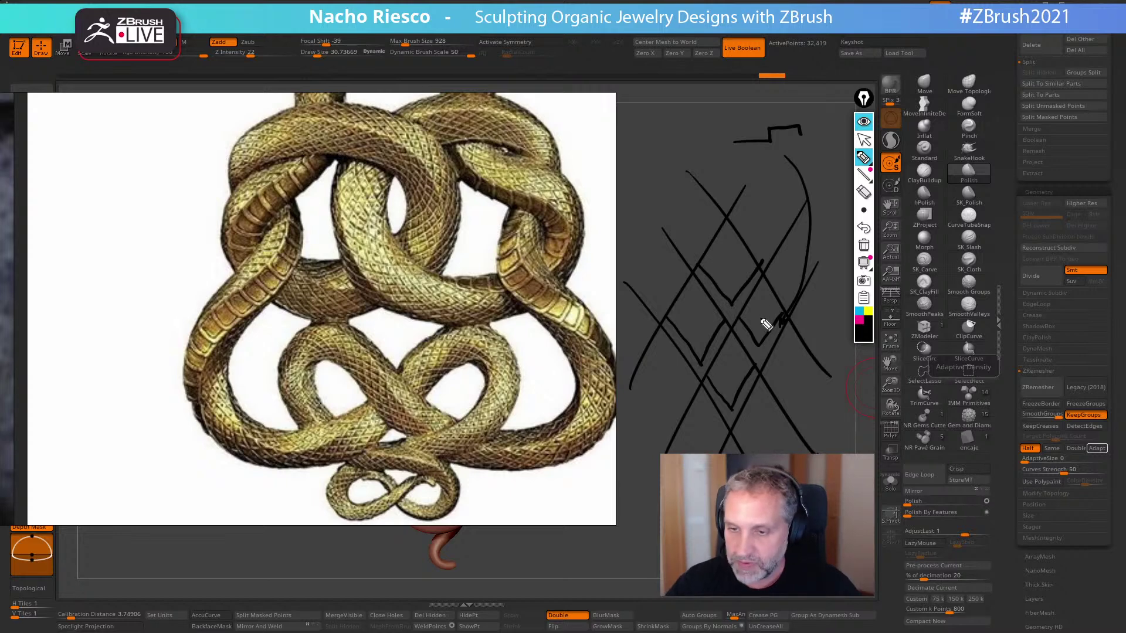
- Mark the centres of four diamonds with small circles and clear the whole lattice sketch
left_click_drag(764, 317, 698, 320)
left_click_drag(733, 263, 729, 265)
left_click_drag(737, 371, 734, 371)
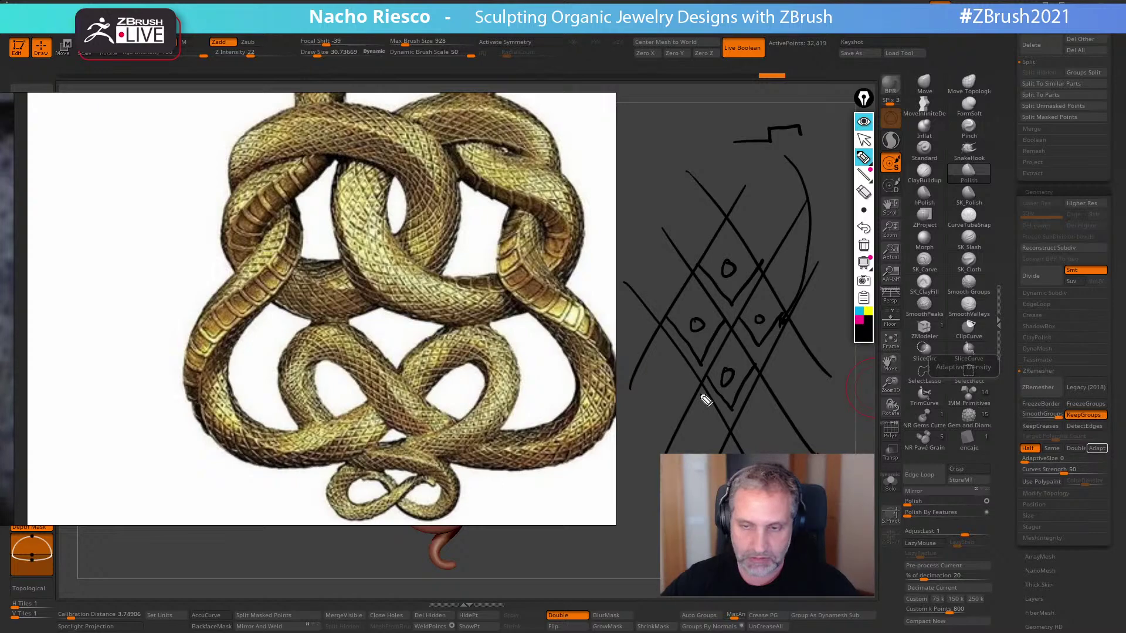
left_click(864, 245)
- Look over the remaining images on the reference board and return to the snake and apple model in ZBrush
left_click(864, 139)
scroll(377, 287, "down", 5)
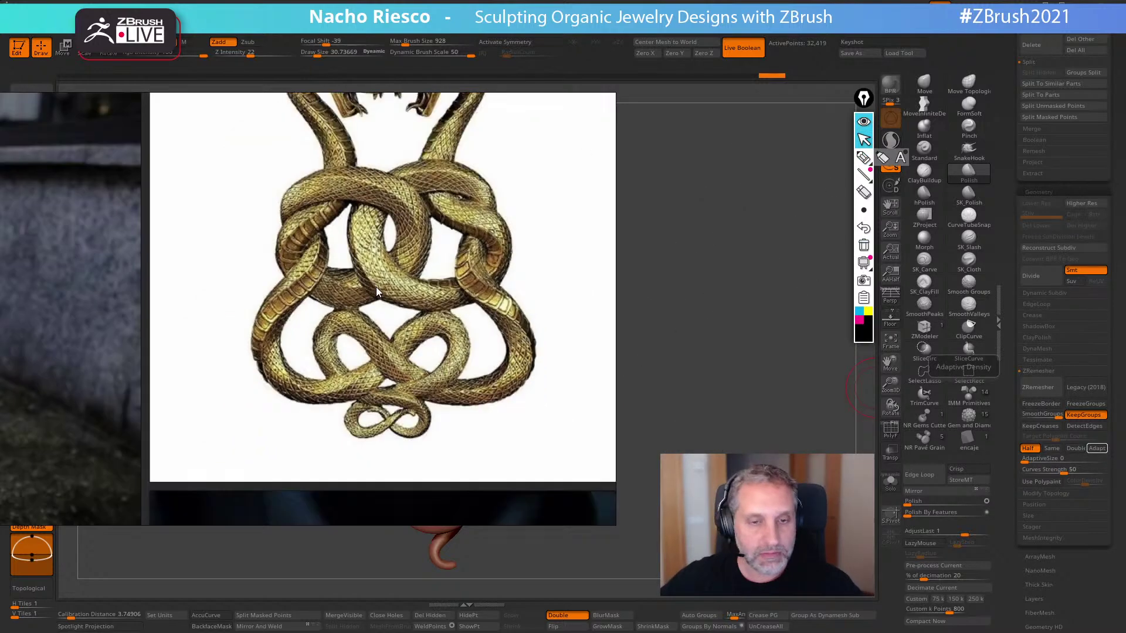
middle_click_drag(329, 346, 614, 243)
middle_click_drag(130, 248, 367, 314)
scroll(366, 313, "up", 2)
key("alt+Tab")
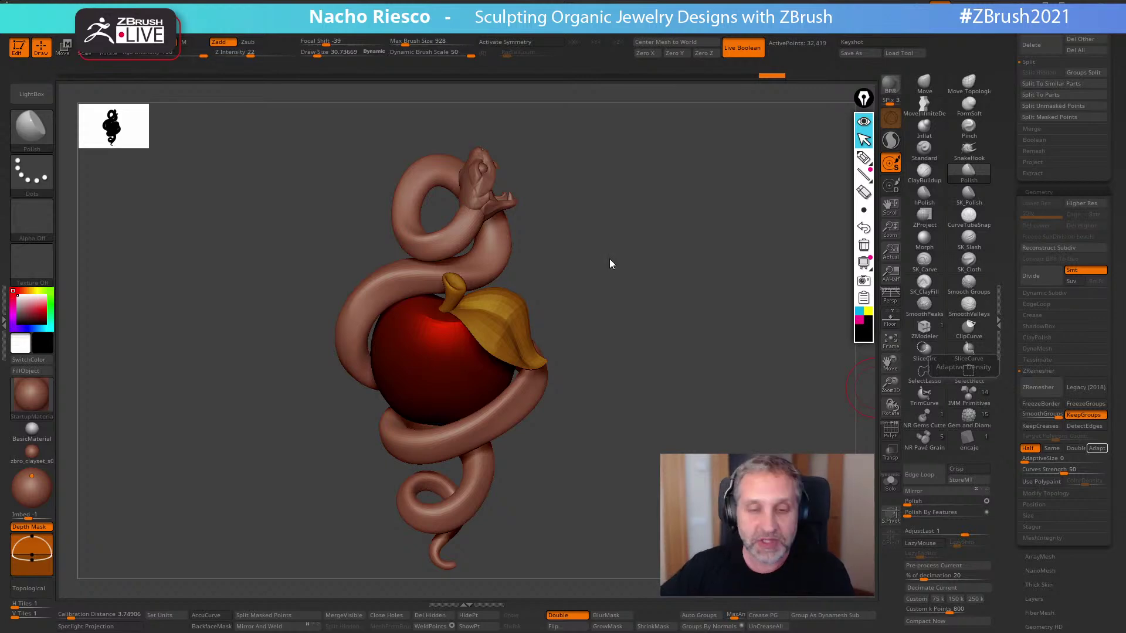
- Bring in the Pinterest browser window, browse its feed for snake jewelry references and move the window off the canvas
key("super")
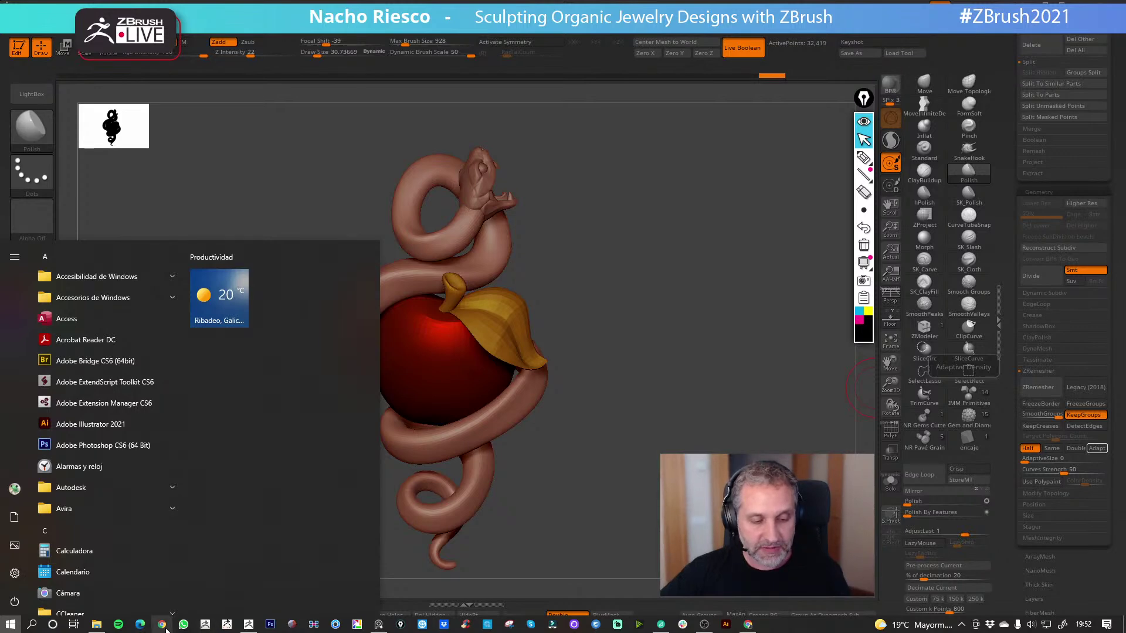
key("Escape")
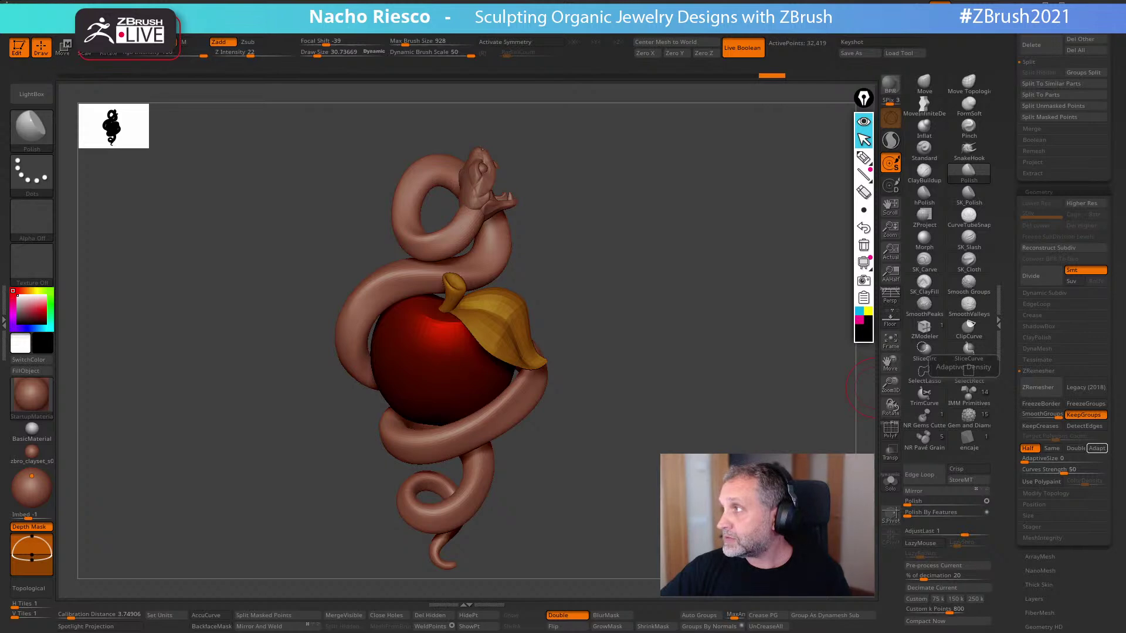
left_click_drag(1125, 120, 375, 127)
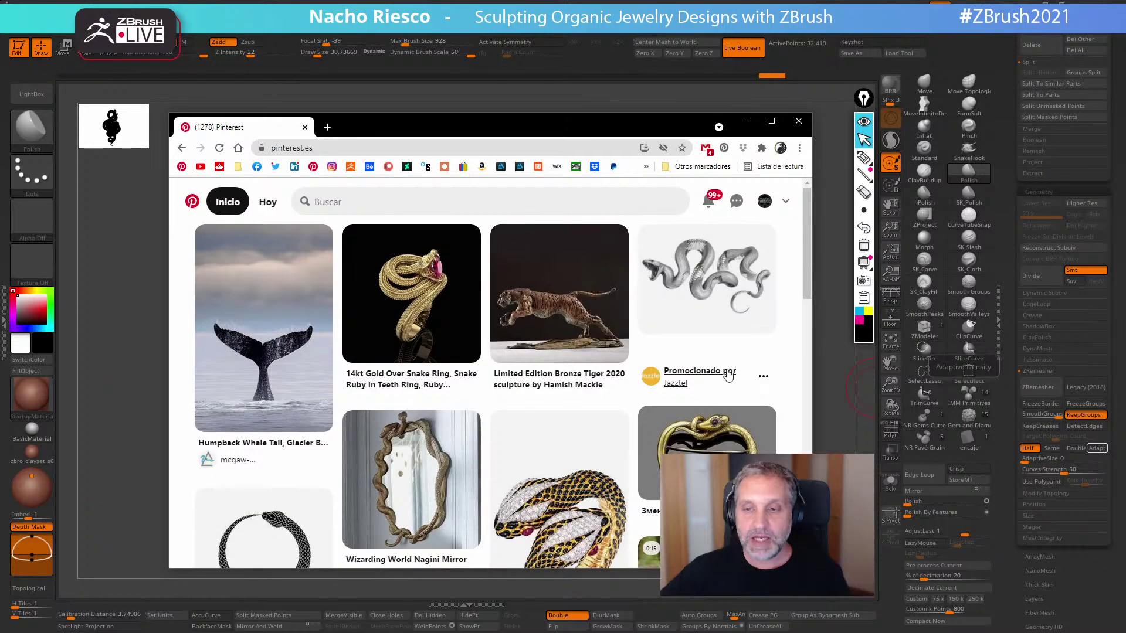
scroll(591, 320, "down", 5)
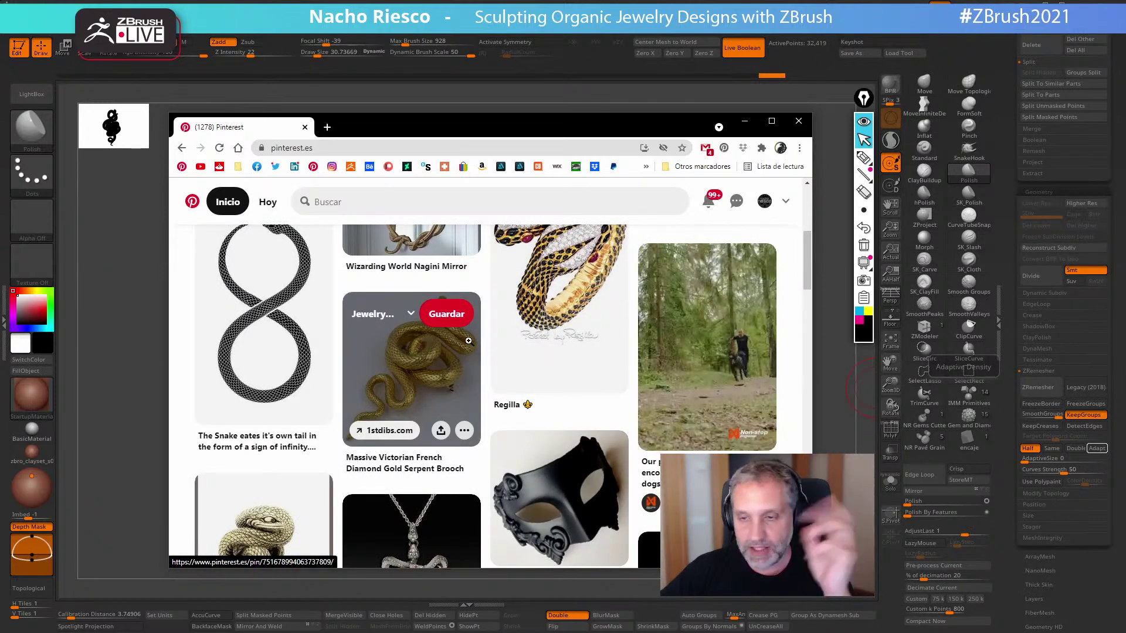
scroll(469, 343, "down", 2)
scroll(468, 343, "down", 4)
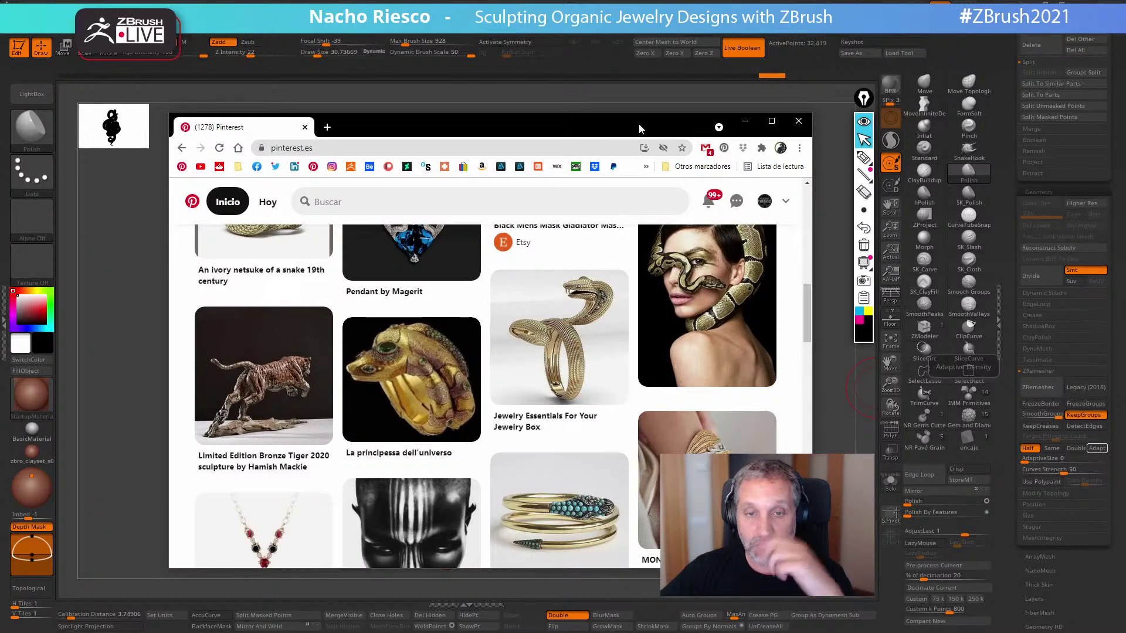
left_click_drag(587, 135, 1125, 117)
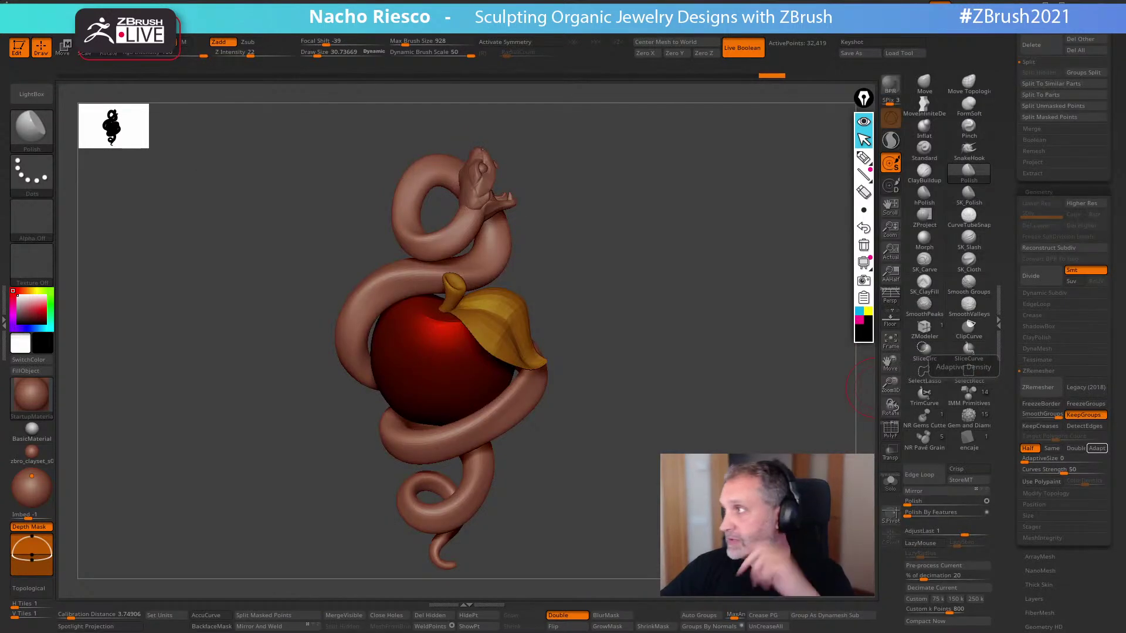
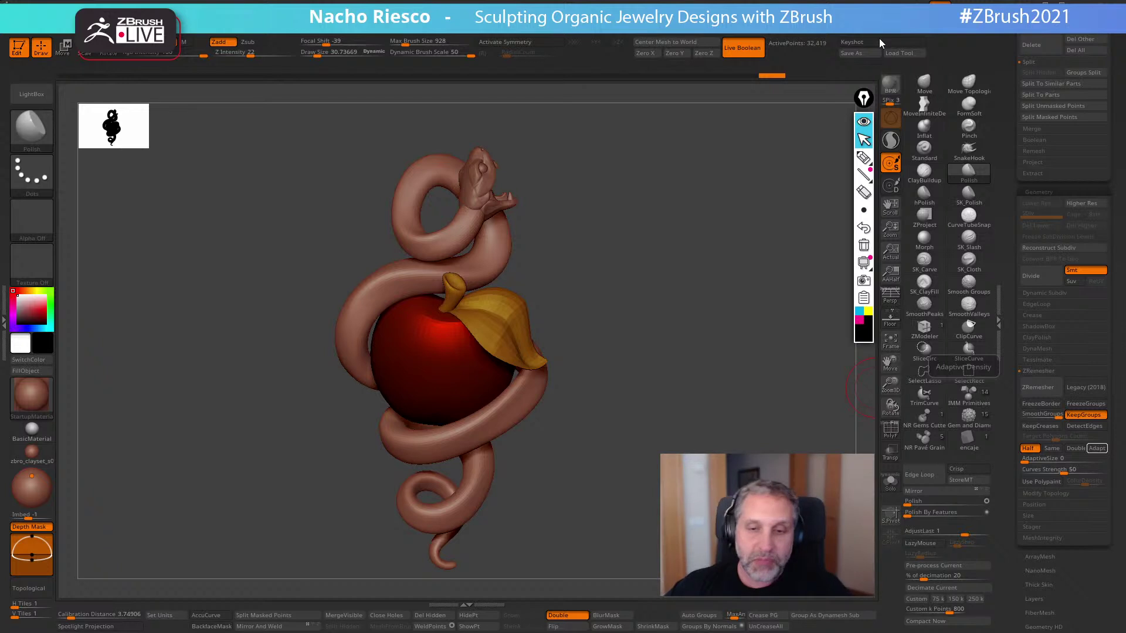
- Collapse the annotation tools, dock the Zplugin palette beside the canvas and show its NanoTile Textures options
key("shift")
left_click_drag(659, 486, 741, 435, "alt")
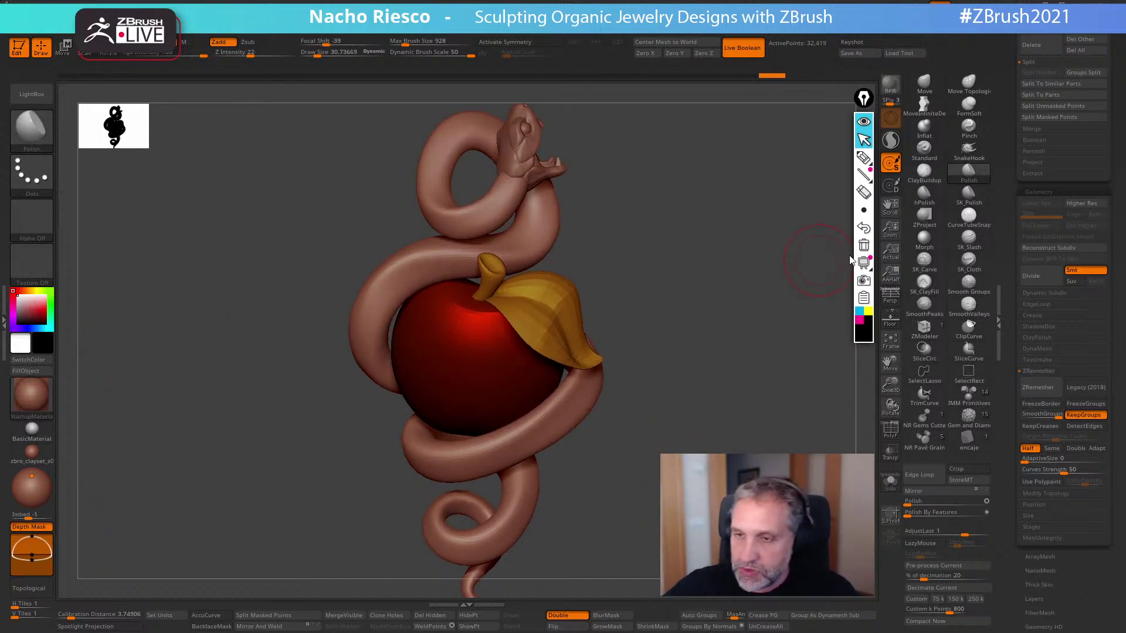
left_click(865, 140)
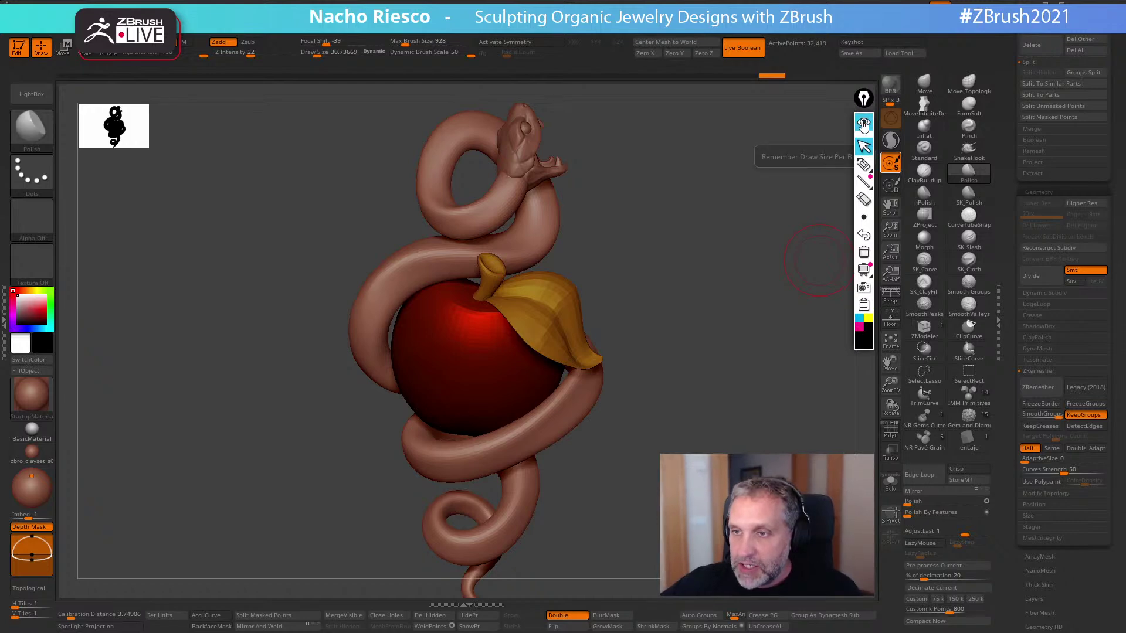
left_click(642, 29)
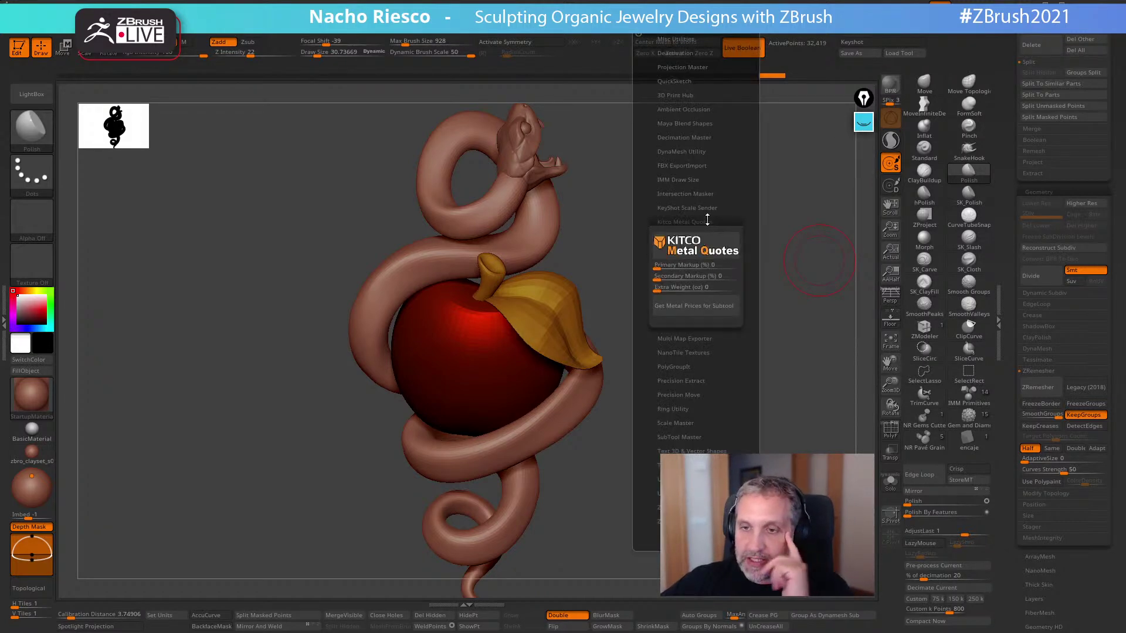
left_click(4, 315)
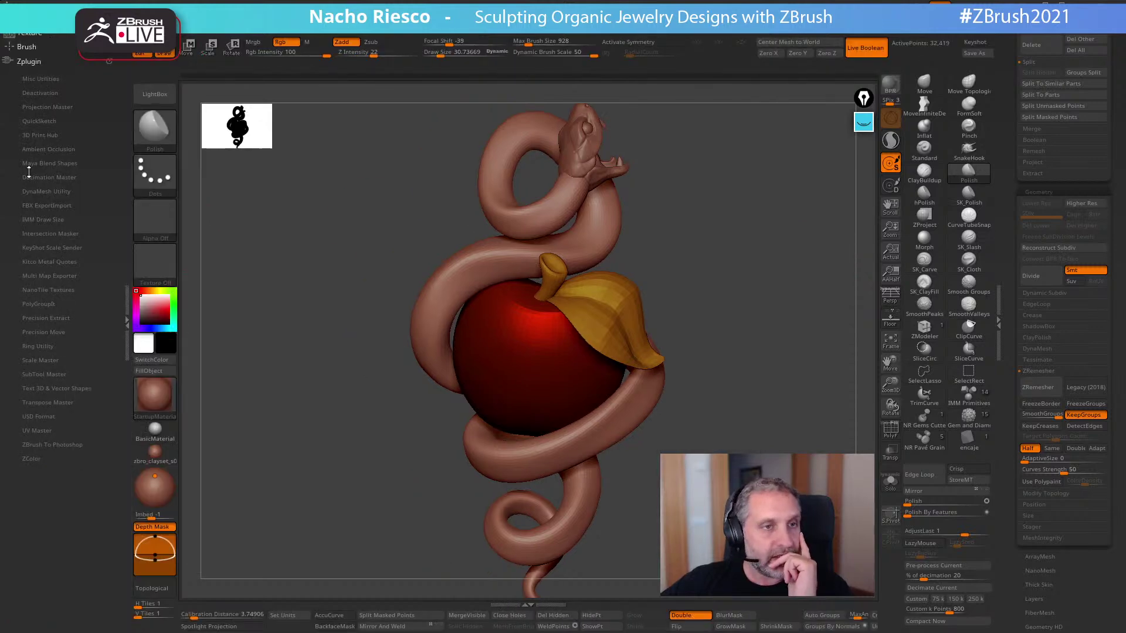
left_click(40, 290)
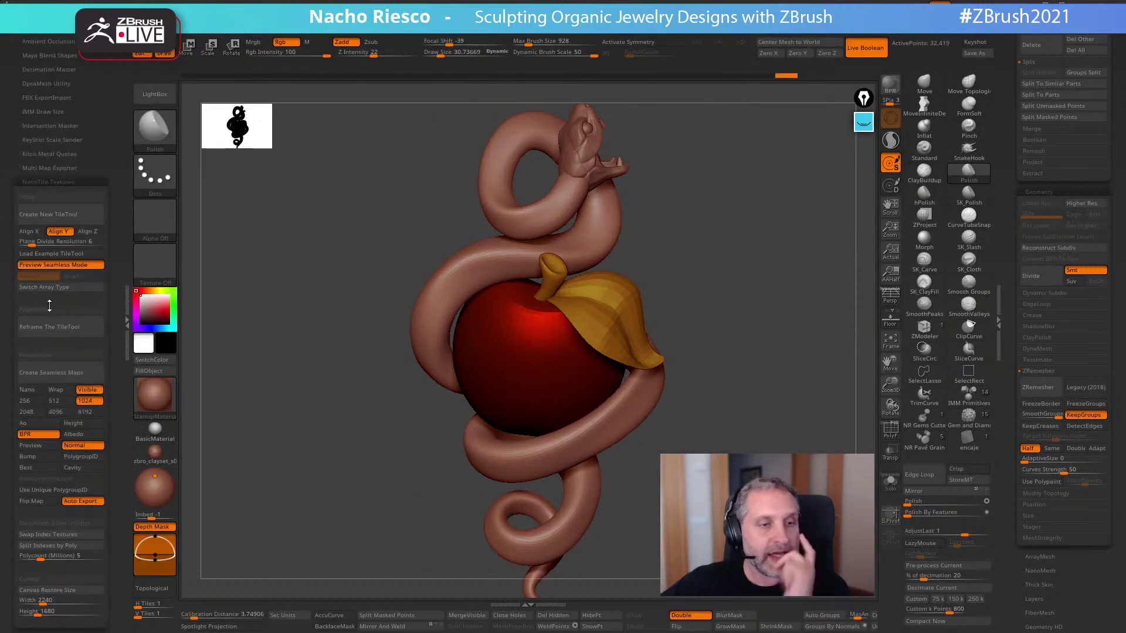
scroll(120, 364, "down", 3)
scroll(120, 364, "down", 1)
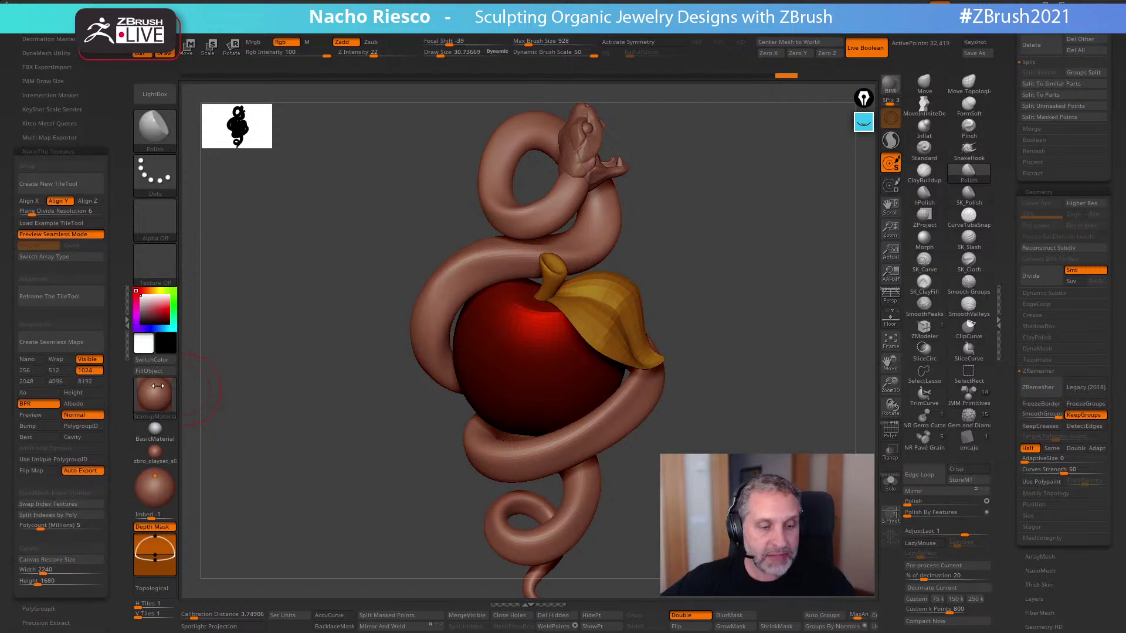
- Bring the Pixologic website's browser window over the ZBrush canvas, enlarge it and place it near the top of the canvas
key("alt+Tab")
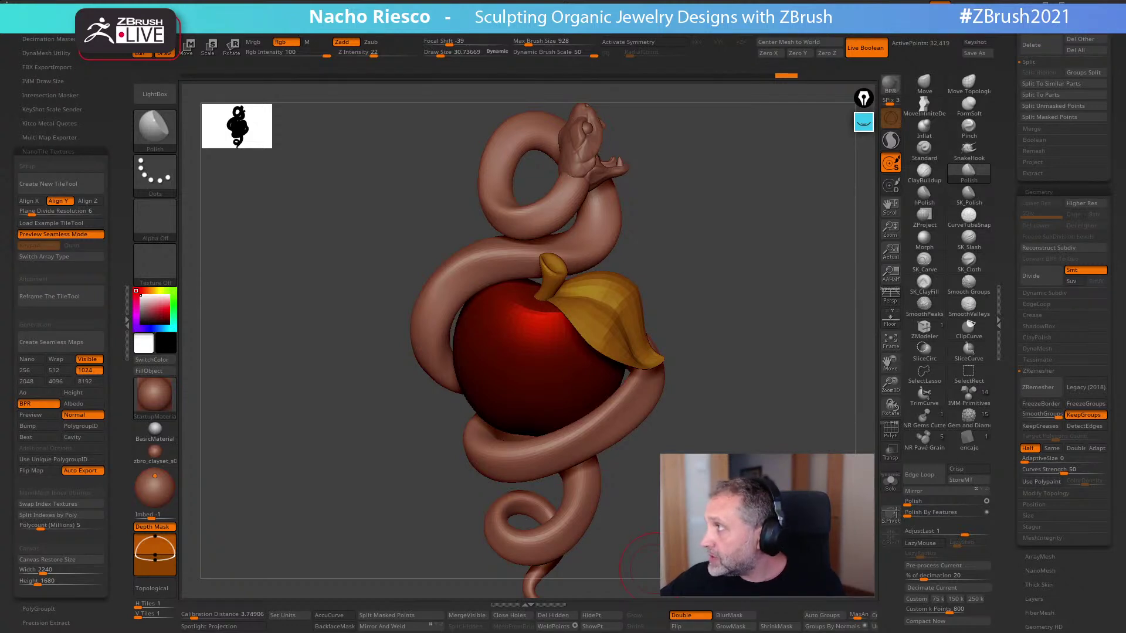
left_click_drag(1125, 82, 532, 115)
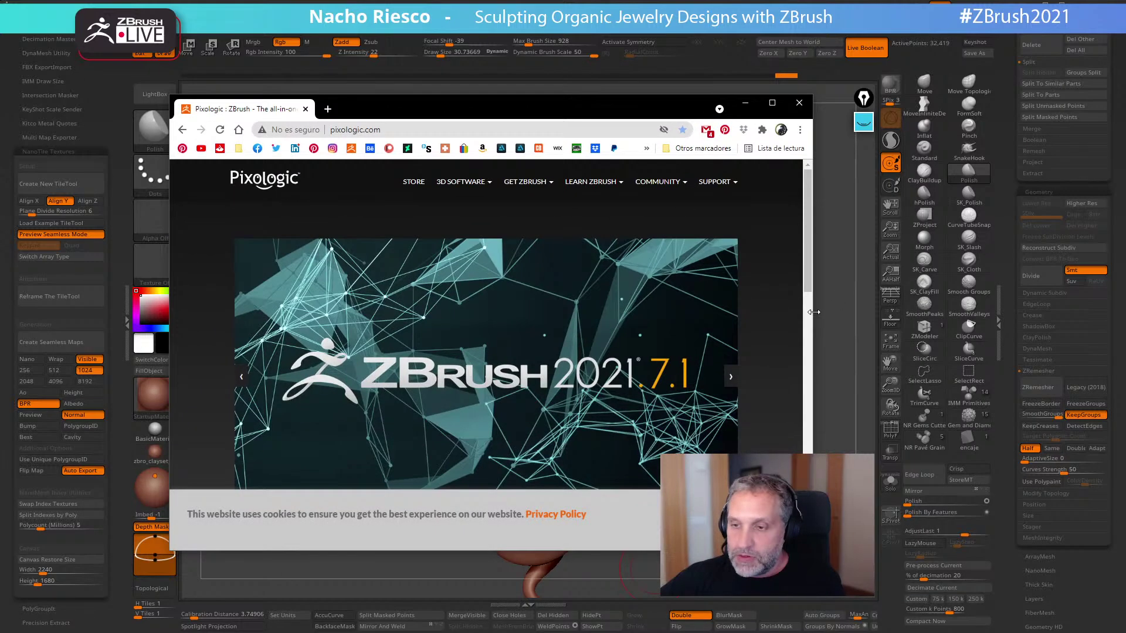
left_click_drag(817, 306, 1065, 306)
left_click_drag(169, 357, 59, 359)
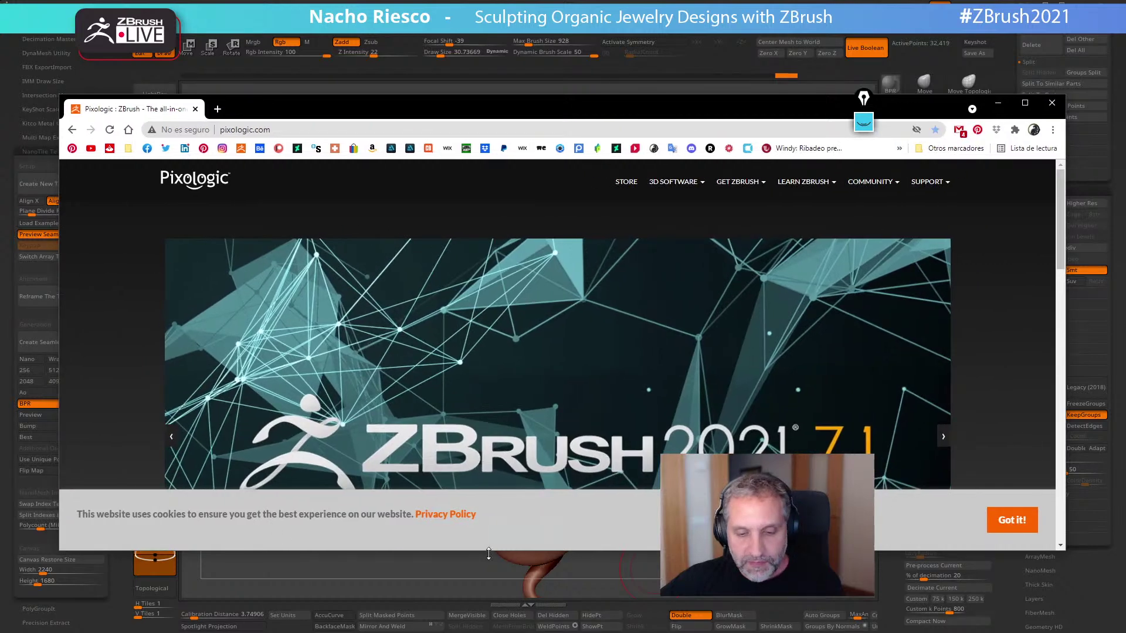
left_click_drag(489, 554, 488, 582)
left_click_drag(619, 95, 607, 61)
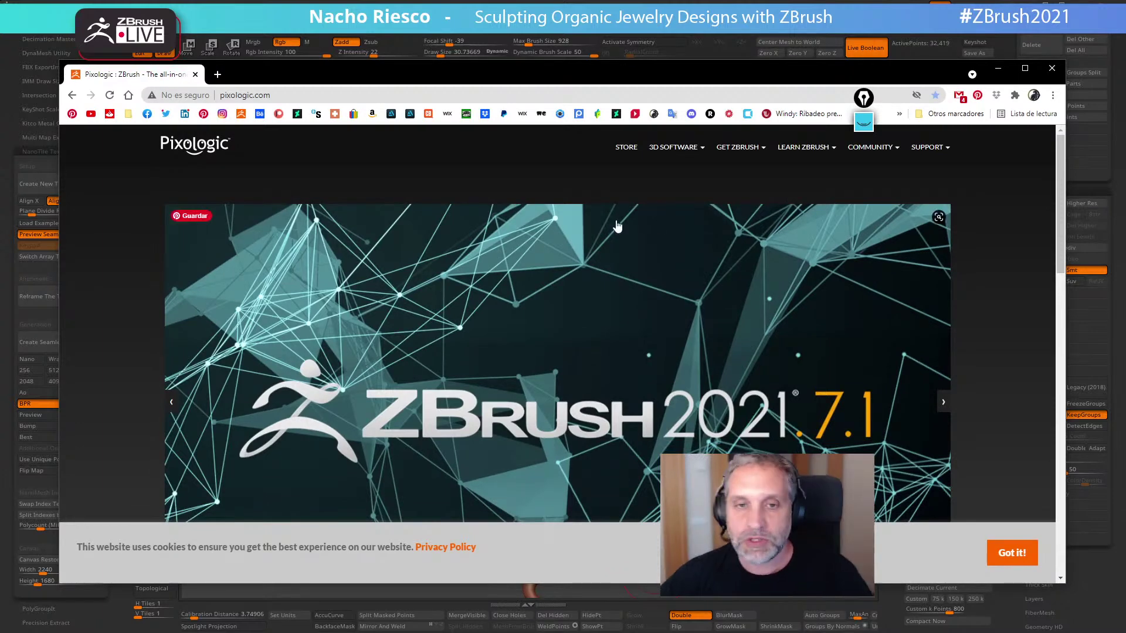
- Open the Pixologic Resource Center from the site's support resources and go to its ZBrush Plugins page
left_click(890, 151)
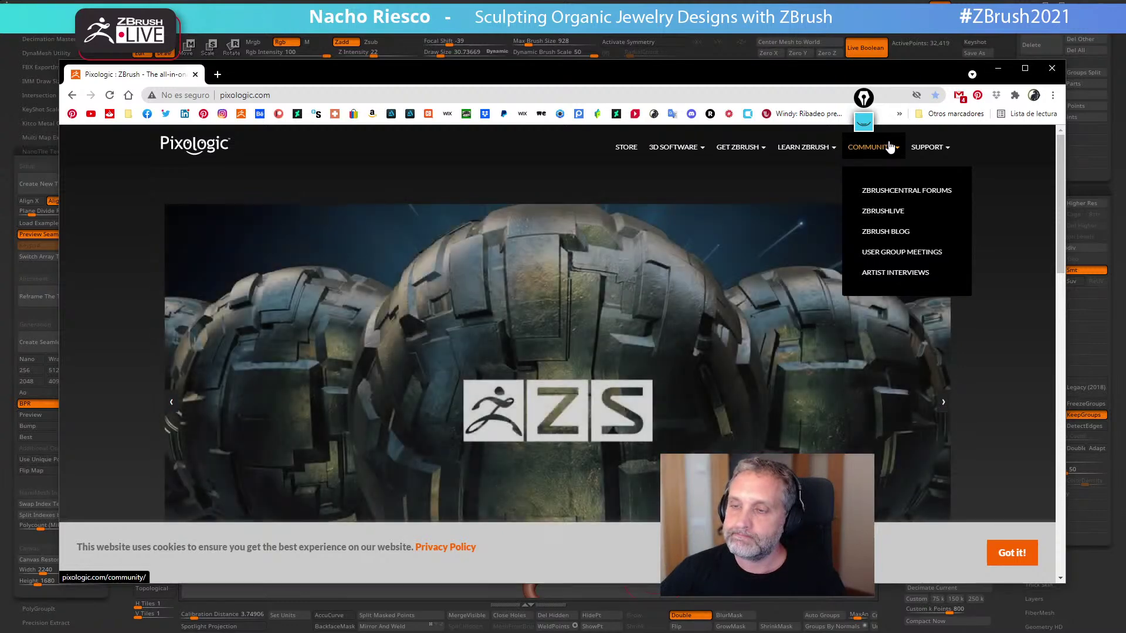
left_click(941, 149)
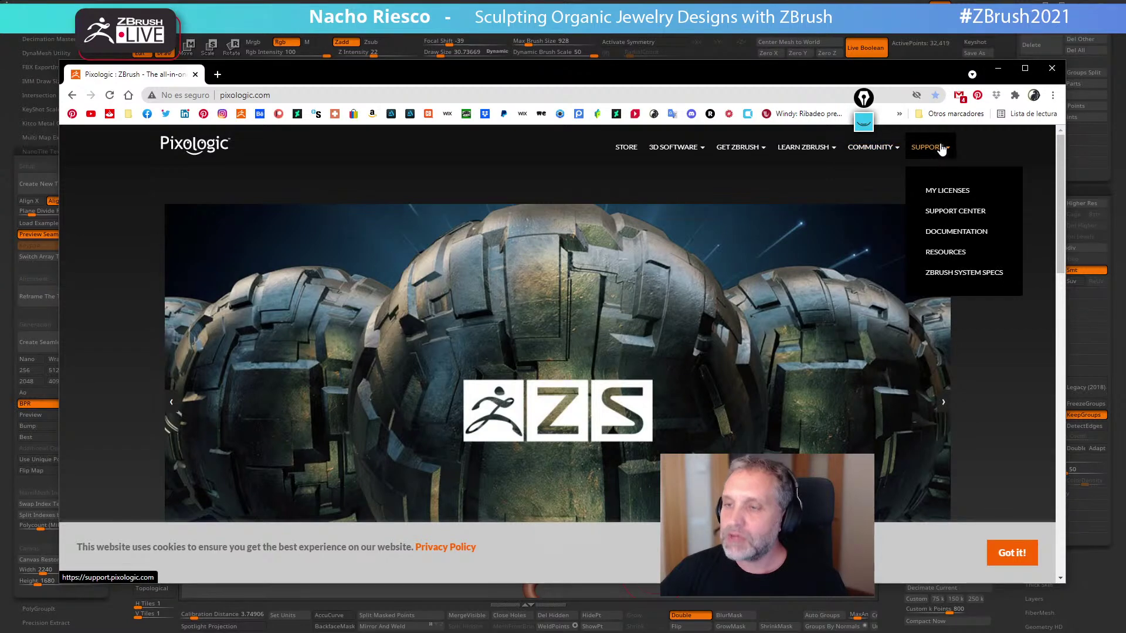
left_click(942, 255)
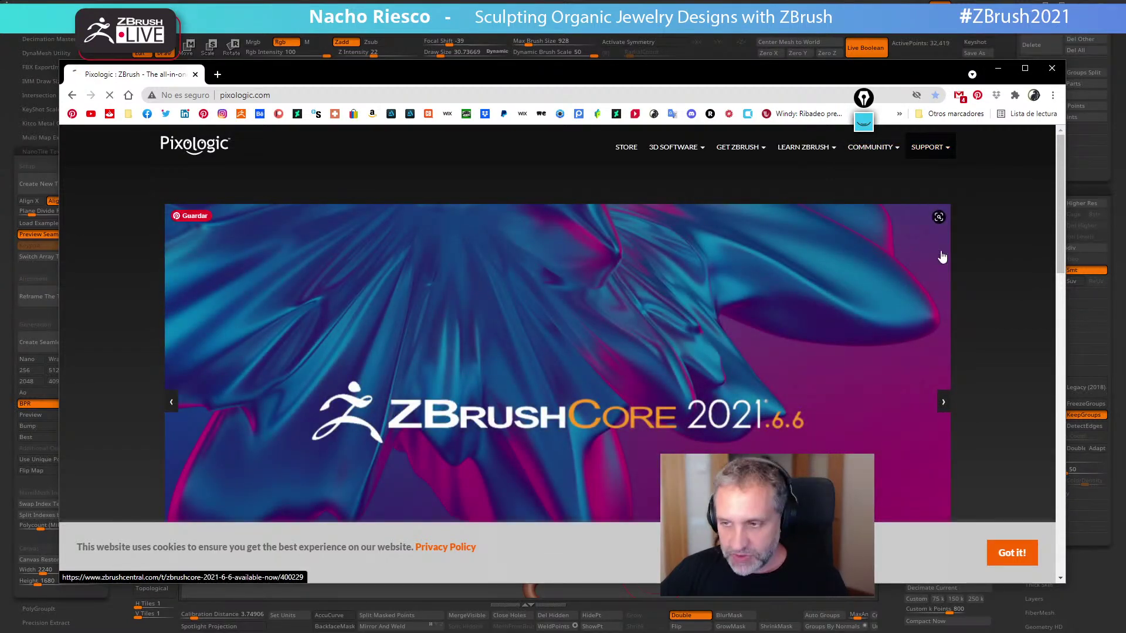
scroll(529, 343, "down", 1)
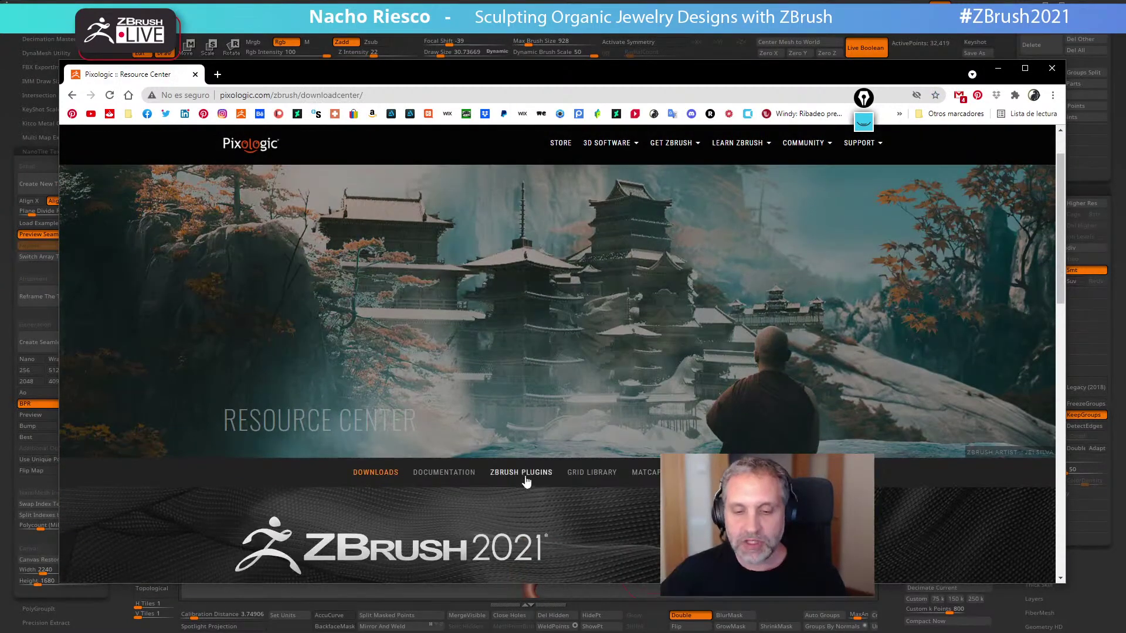
scroll(505, 449, "down", 12)
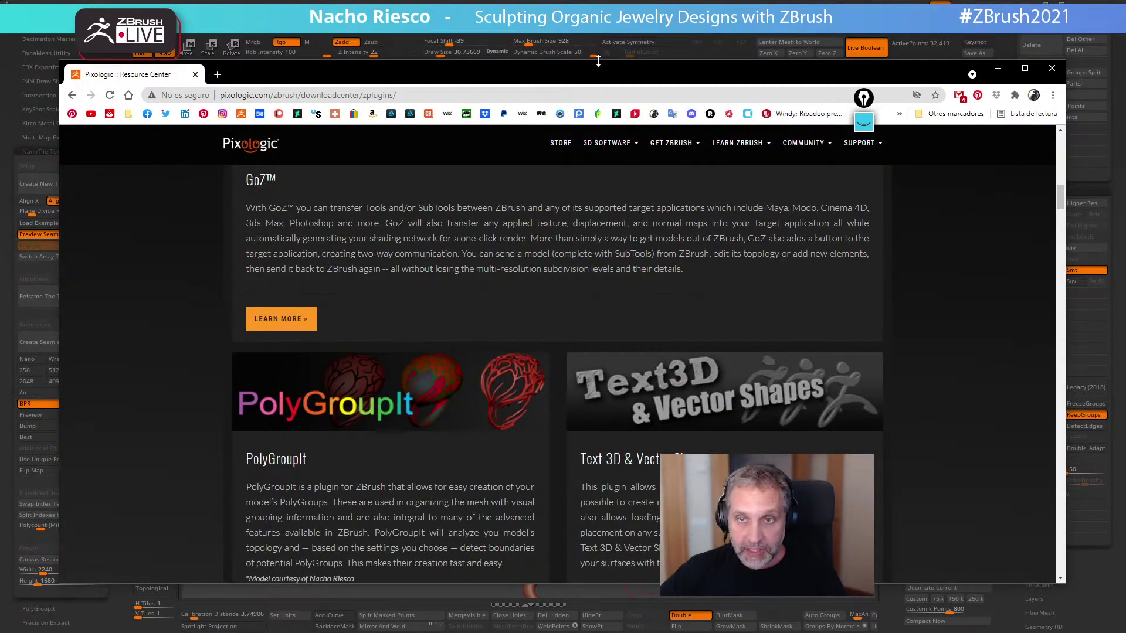
- Look through the plugin page for the NanoTile Textures entry and close the browser window
left_click_drag(595, 61, 595, 23)
scroll(536, 266, "down", 8)
scroll(563, 343, "down", 20)
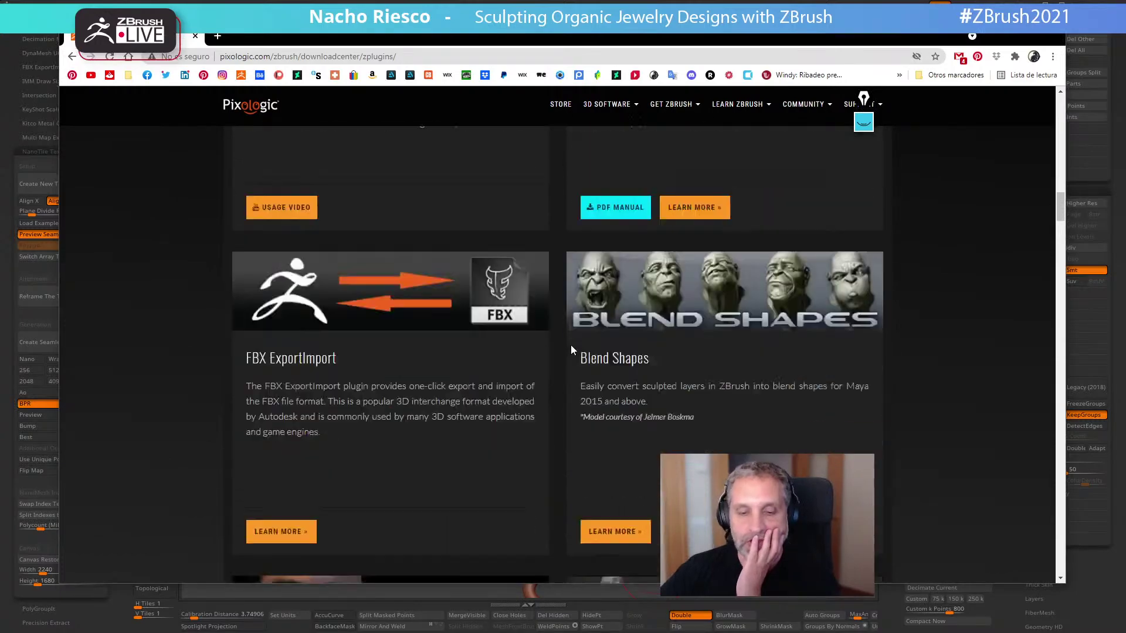
scroll(597, 360, "down", 18)
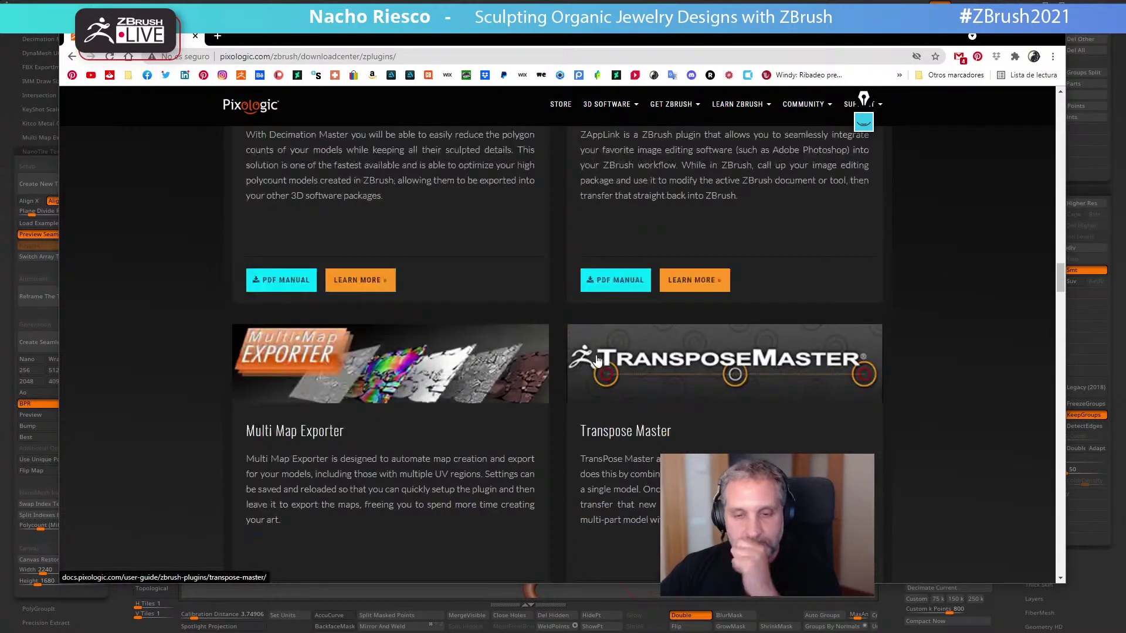
scroll(596, 366, "down", 4)
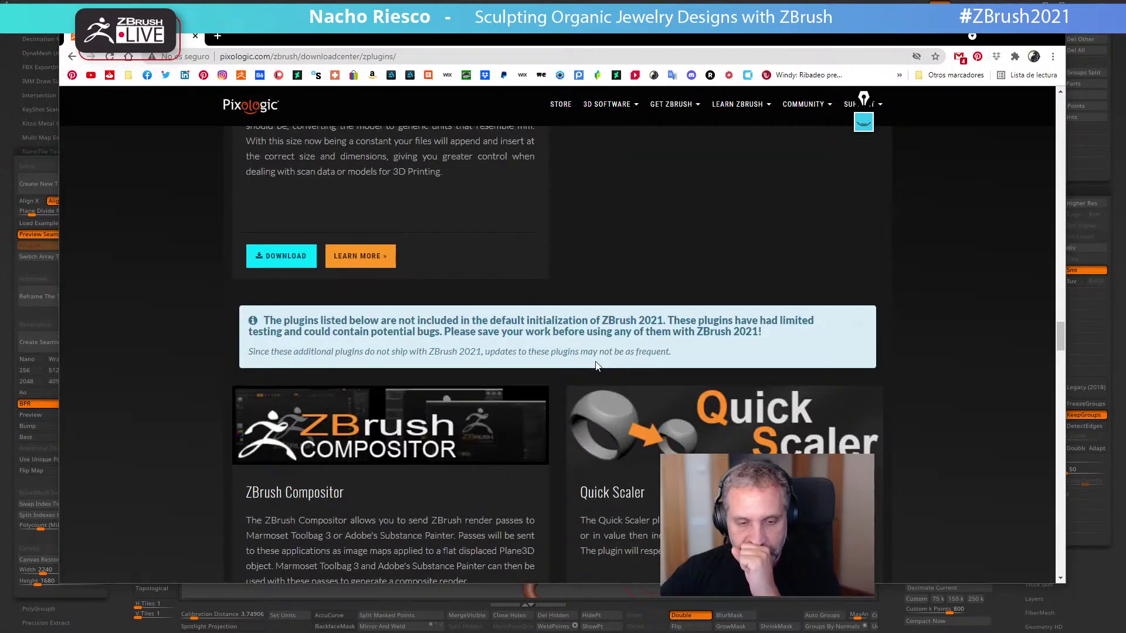
scroll(597, 365, "down", 2)
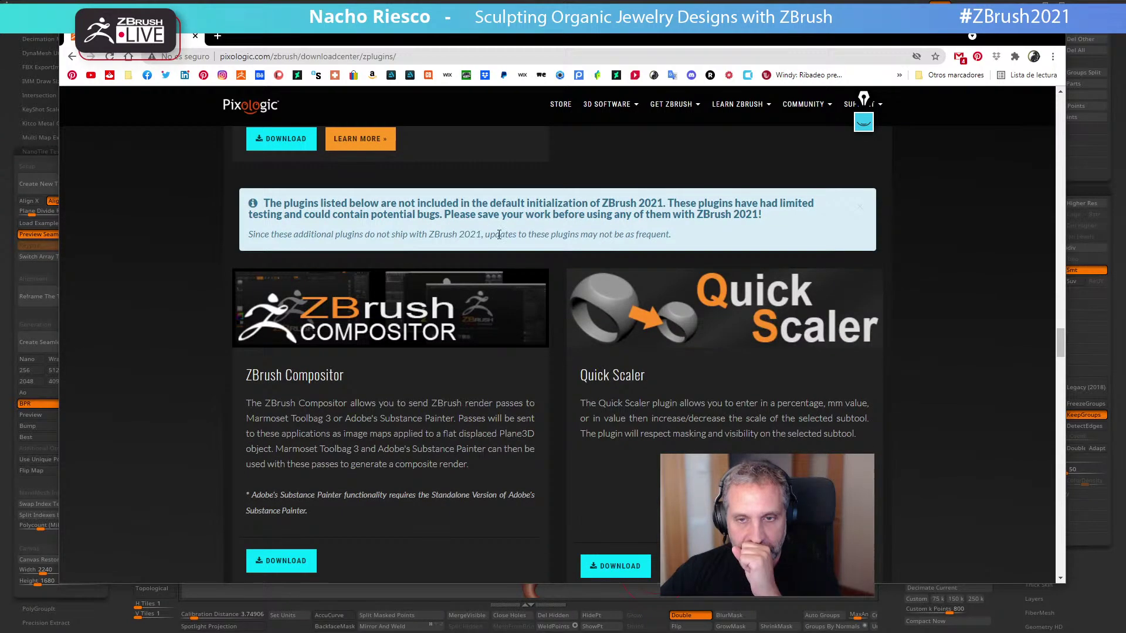
scroll(591, 273, "down", 14)
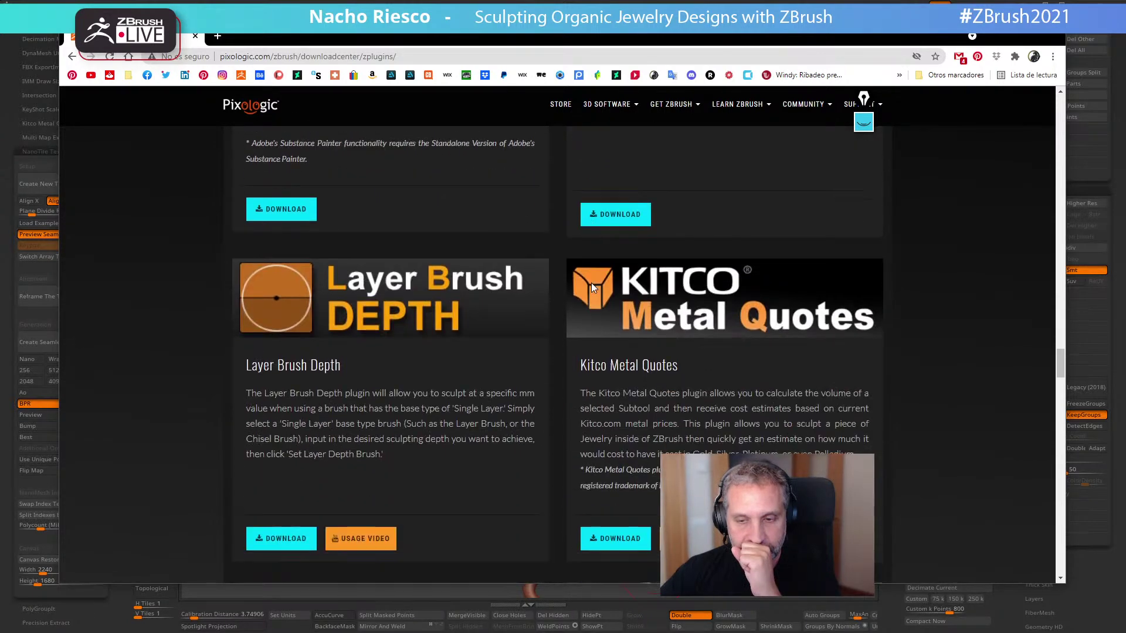
scroll(645, 280, "up", 8)
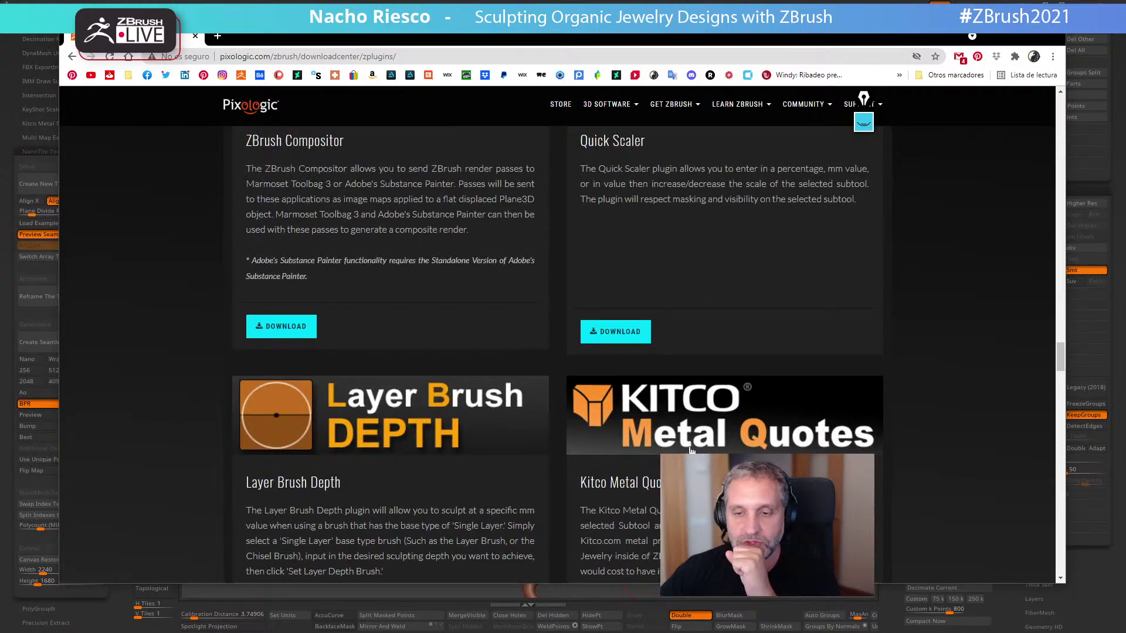
scroll(677, 427, "down", 6)
scroll(678, 427, "down", 3)
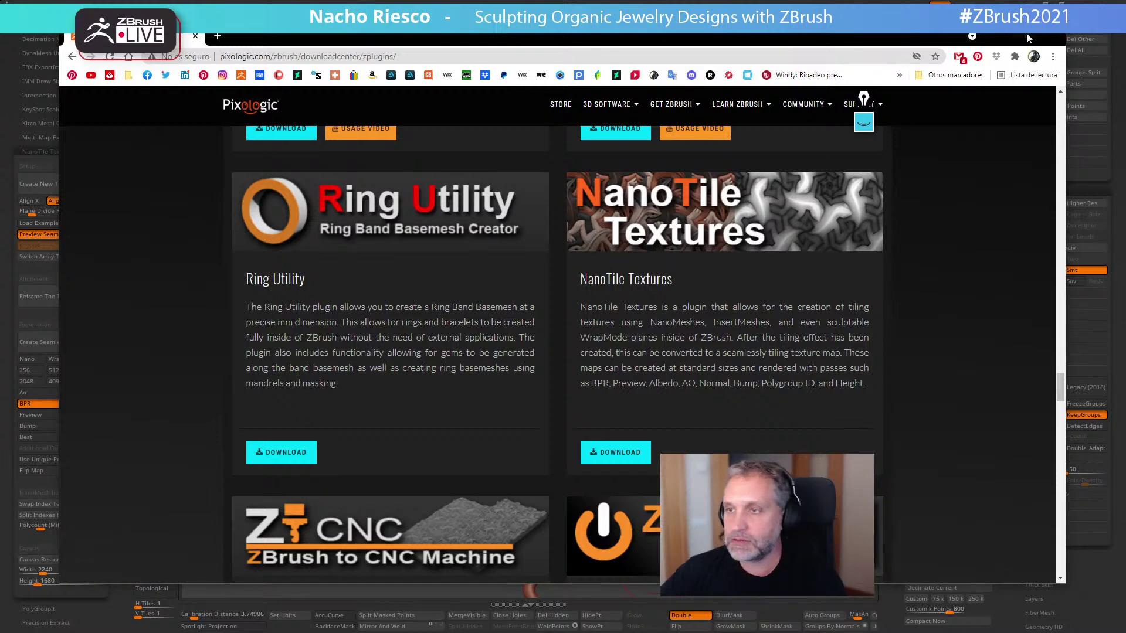
left_click(1052, 35)
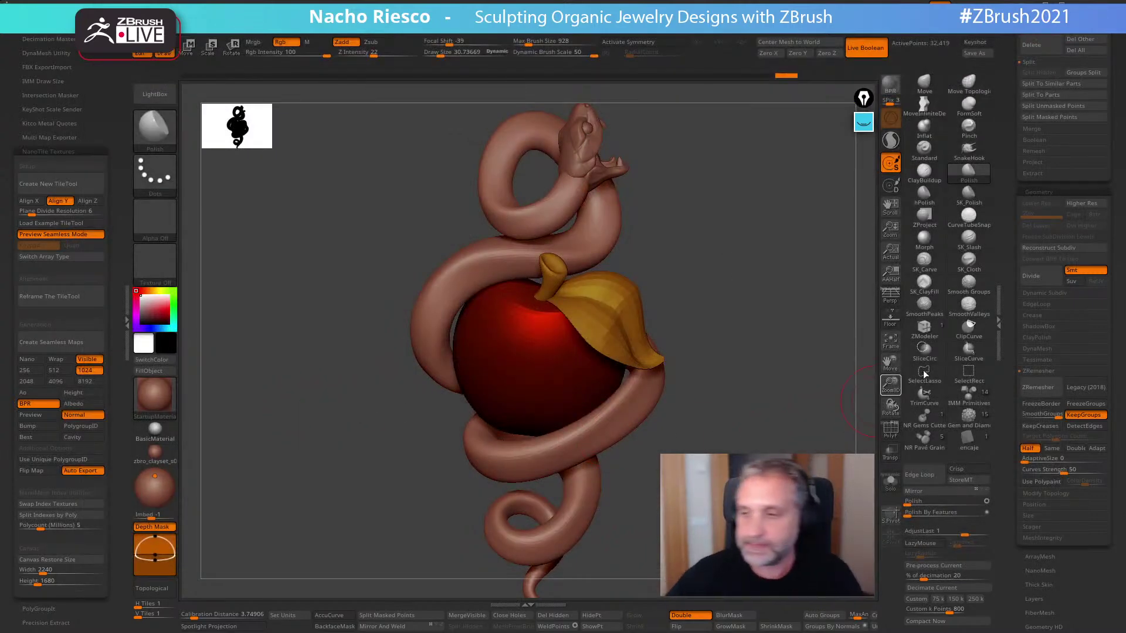
- Bring up the reference board, examine the scales on the gold snake ring with the blue stone and return to ZBrush
left_click_drag(776, 426, 766, 397)
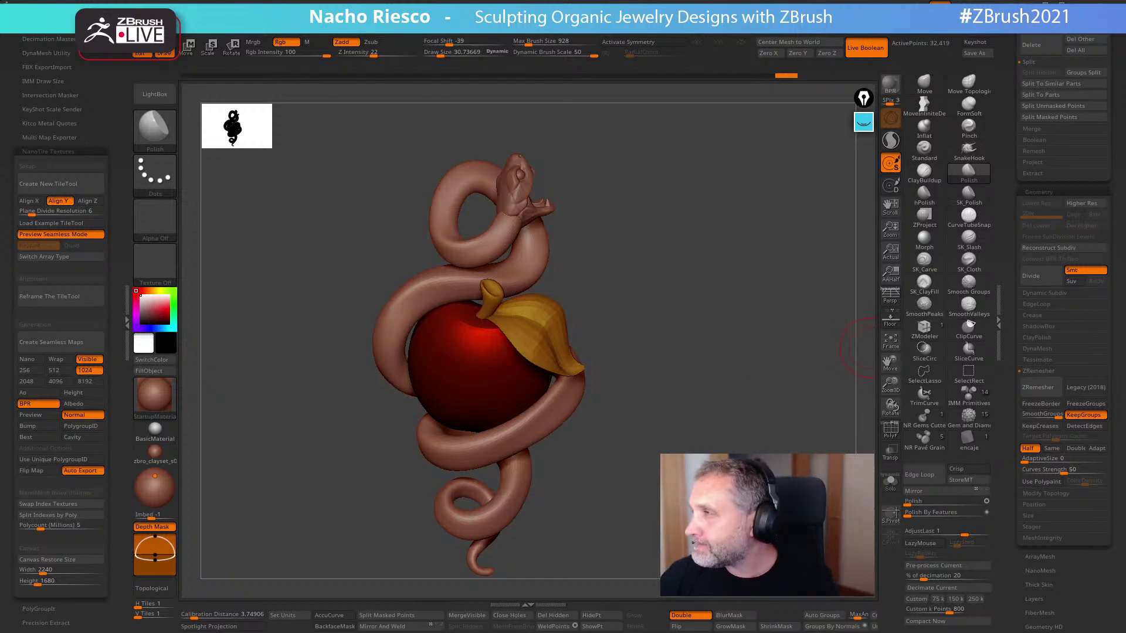
right_click_drag(1125, 302, 603, 352)
middle_click_drag(577, 349, 302, 345)
middle_click_drag(435, 307, 421, 336)
mouse_move(480, 310)
middle_mouse_down()
mouse_move(339, 298)
mouse_move(420, 314)
mouse_move(314, 323)
mouse_move(434, 333)
mouse_move(339, 260)
mouse_move(416, 353)
mouse_move(529, 325)
middle_mouse_up()
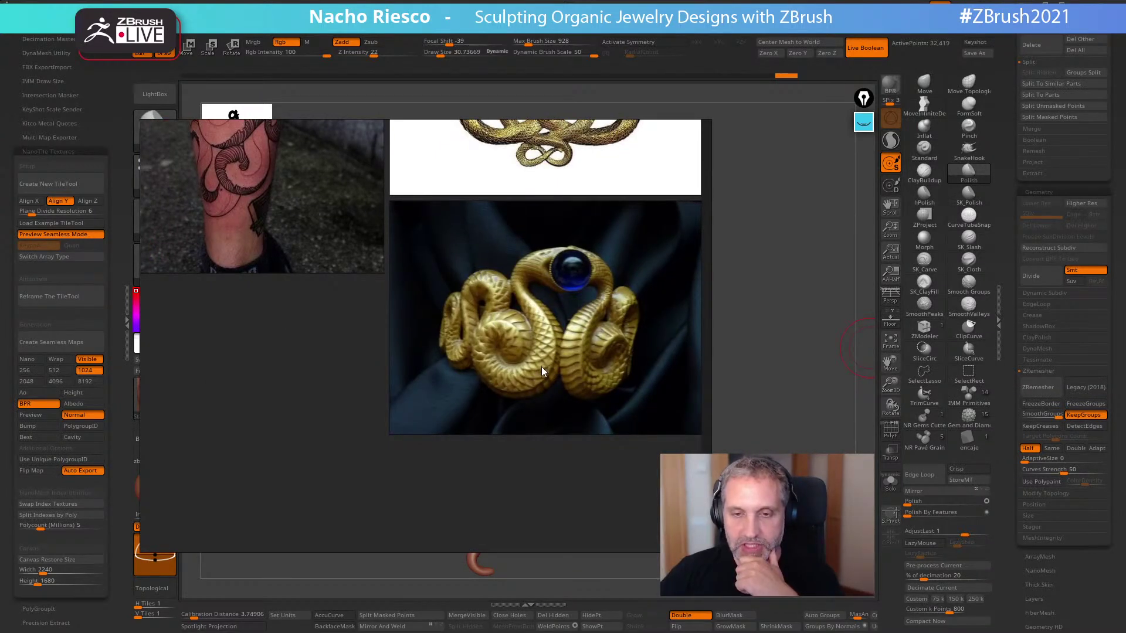
key("alt+Tab")
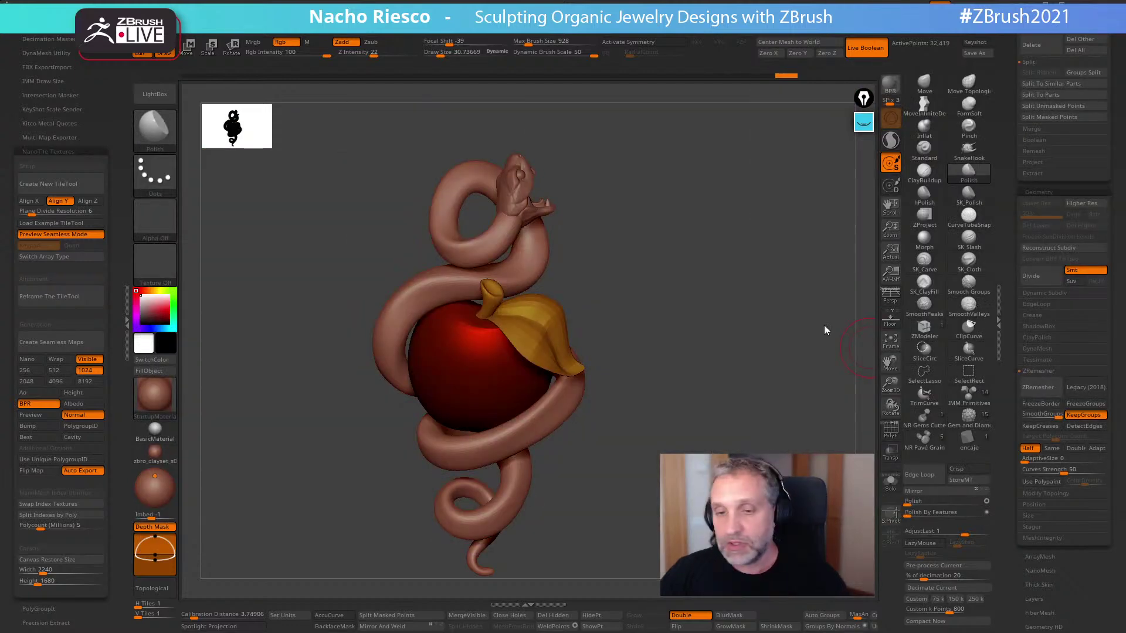
- Switch the active tool to Cube3D, convert it to a PolyMesh3D and show the transform gizmo
left_click_drag(1008, 205, 1009, 364)
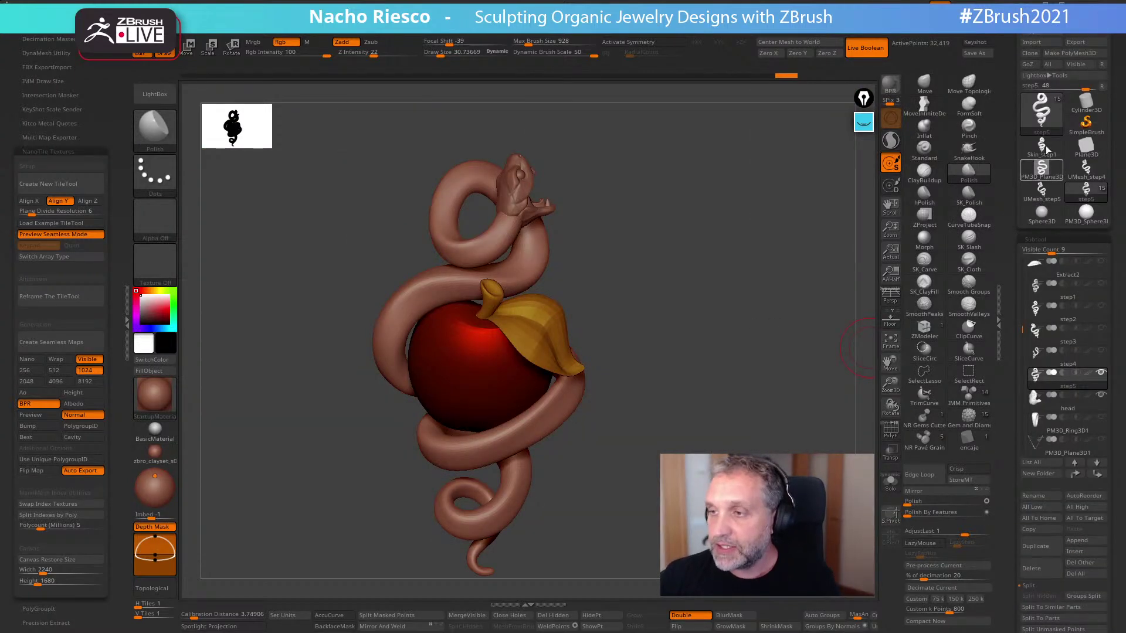
left_click(1041, 113)
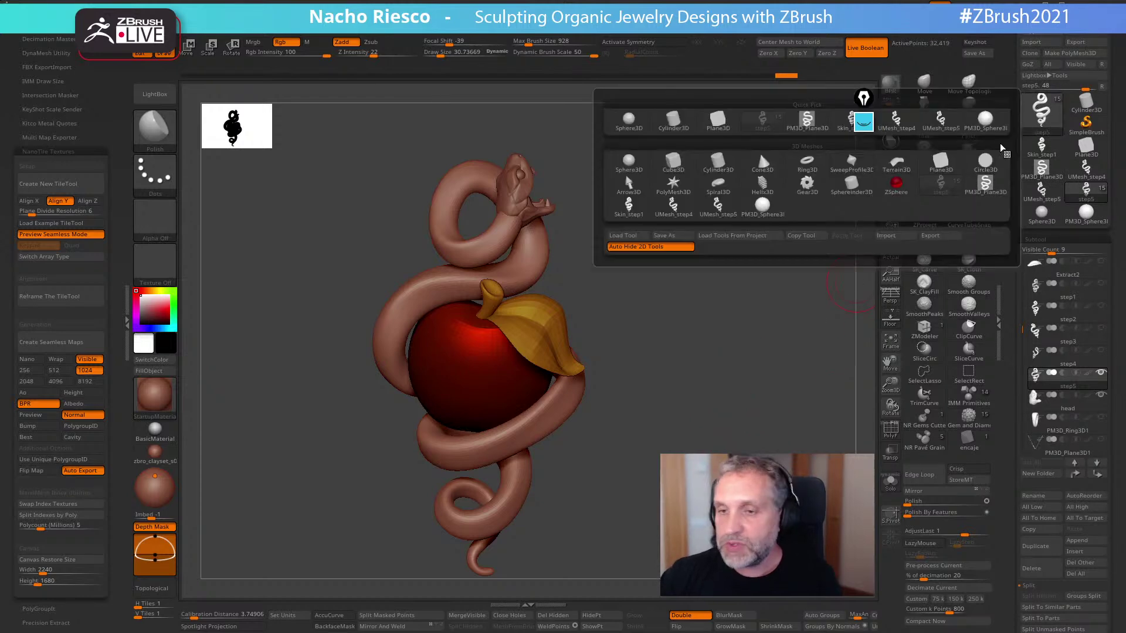
left_click(673, 163)
left_click_drag(721, 430, 740, 529, "alt")
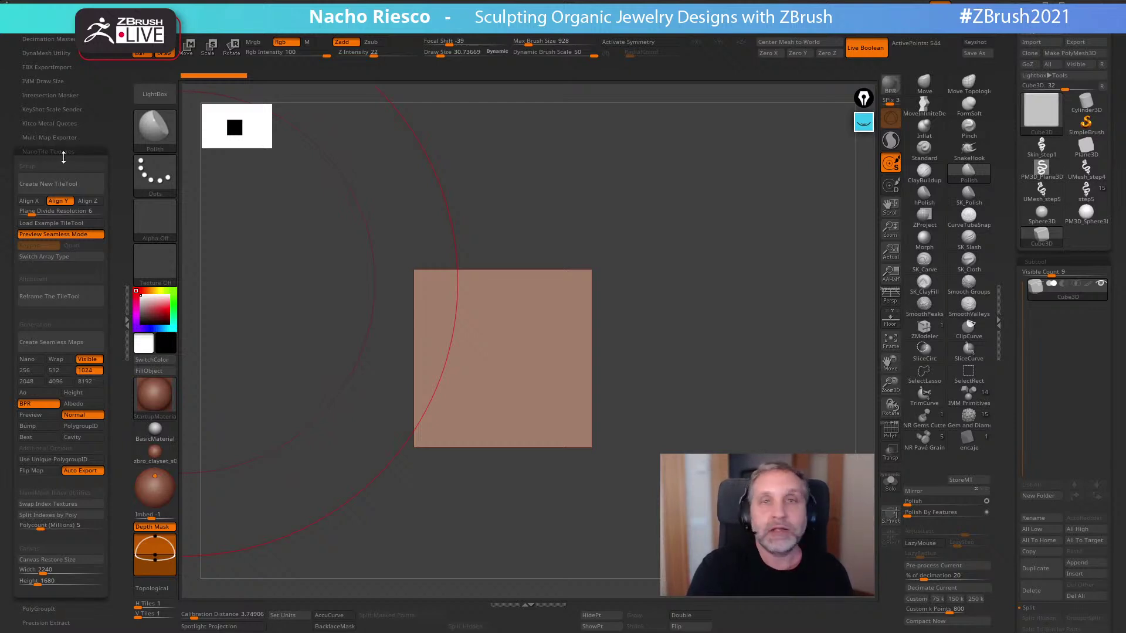
mouse_move(712, 394)
left_mouse_down("alt")
mouse_move(748, 406)
mouse_move(762, 387)
left_mouse_up("alt")
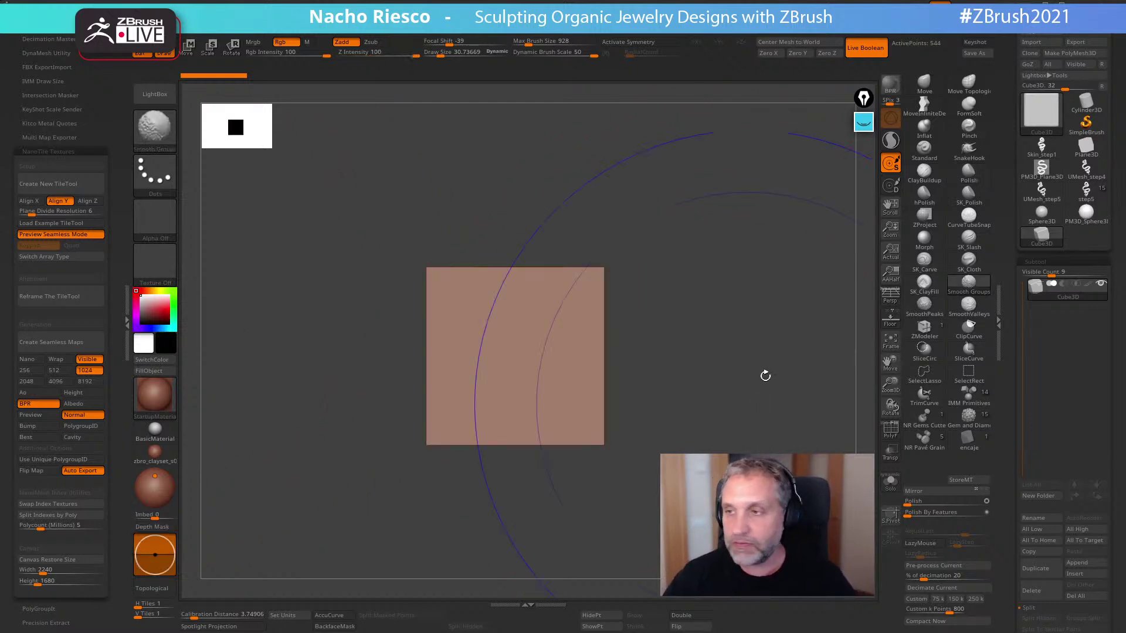
left_click(1074, 53)
key("w")
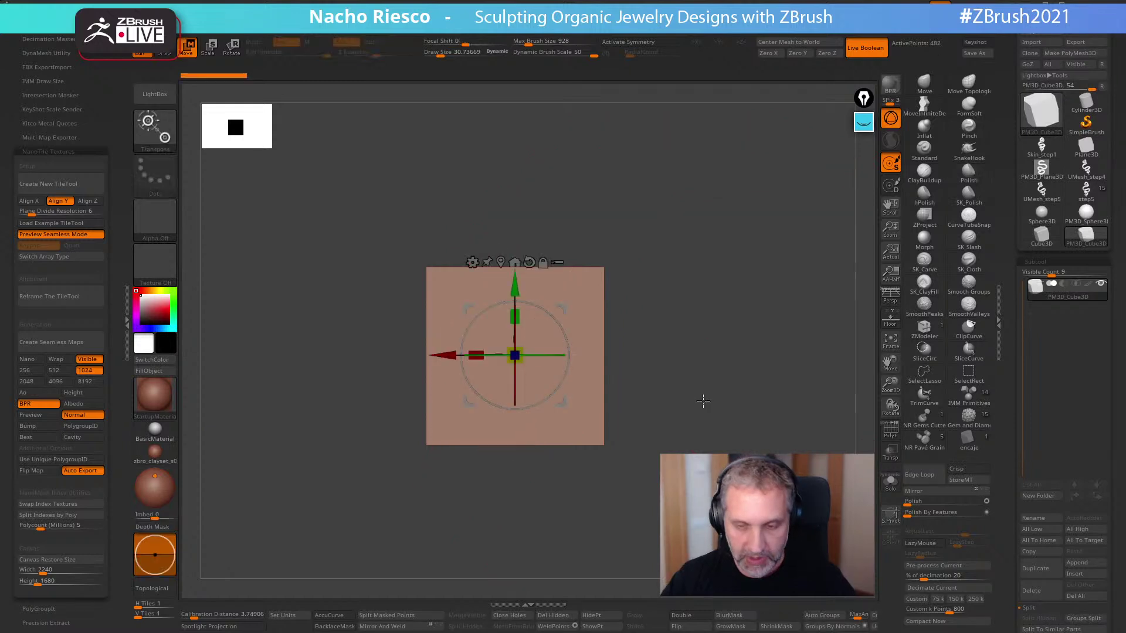
- Rotate the cube onto its corner, reset the gizmo orientation and stretch the shape vertically into an elongated diamond
left_click_drag(554, 355, 533, 356)
left_click_drag(670, 295, 621, 305, "shift")
mouse_move(553, 315)
left_mouse_down()
mouse_move(529, 300)
mouse_move(561, 294)
left_mouse_up()
left_click(529, 262)
key("q")
mouse_move(674, 384)
left_mouse_down()
mouse_move(724, 410)
mouse_move(759, 407)
left_mouse_up()
mouse_move(751, 451)
left_mouse_down("shift")
mouse_move(716, 478)
mouse_move(732, 457)
left_mouse_up("shift")
- Show the polyframe and divide the diamond's faces into polygroups with Groups By Normals
left_click(891, 431)
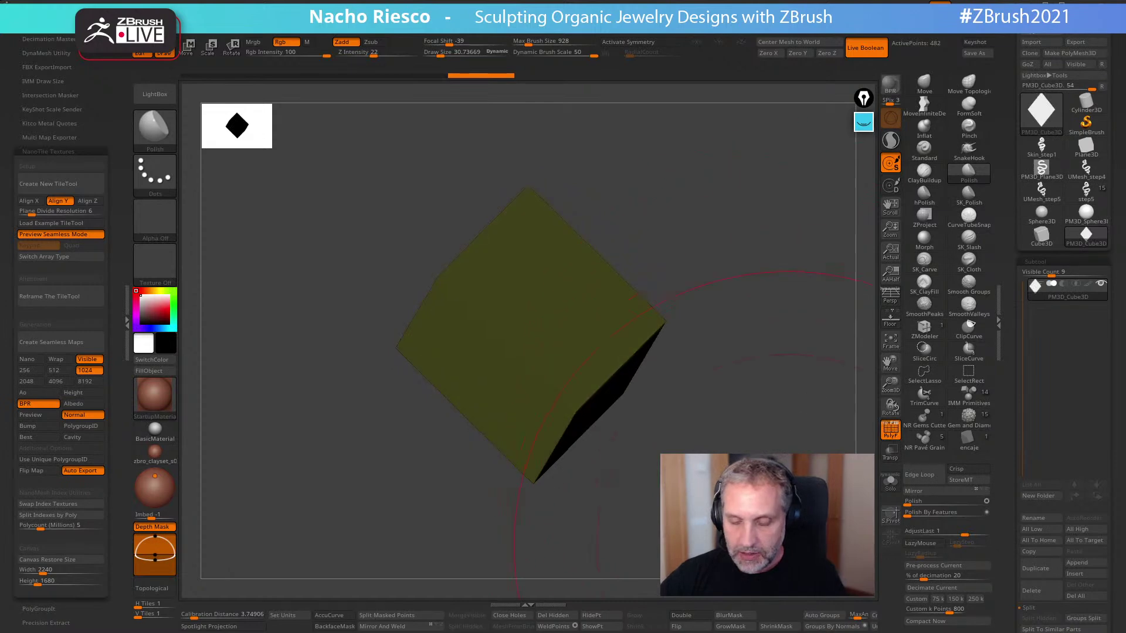
left_click(835, 627)
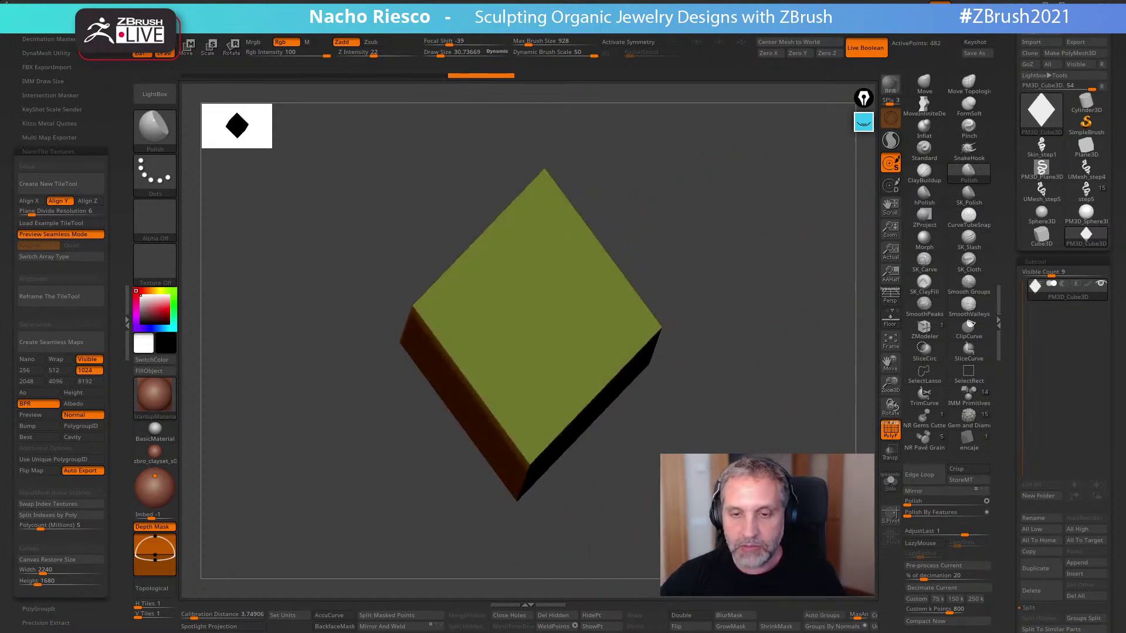
left_click_drag(816, 454, 797, 507)
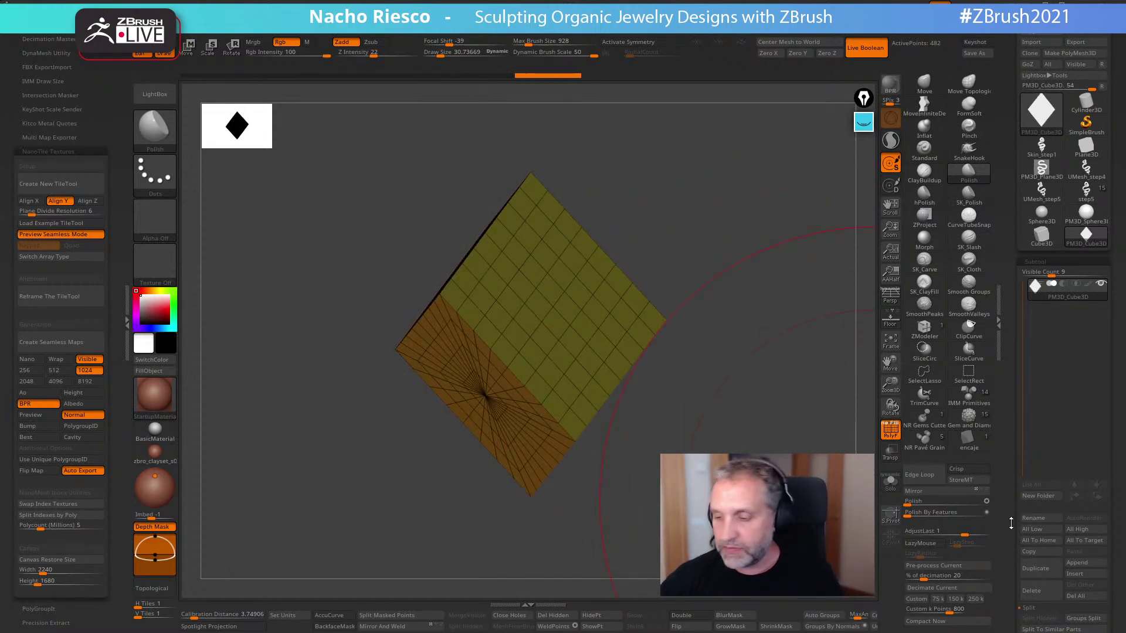
- ZRemesh the diamond with Double density, KeepGroups enabled and AdaptiveSize at 0
scroll(1011, 524, "down", 10)
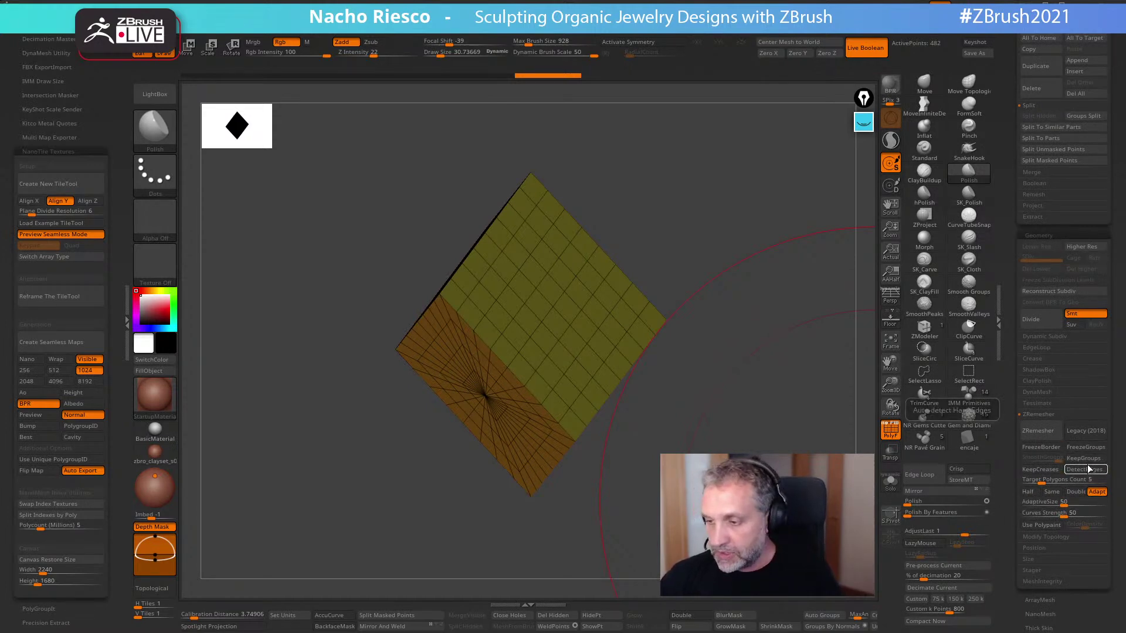
left_click(1079, 493)
left_click(1097, 494)
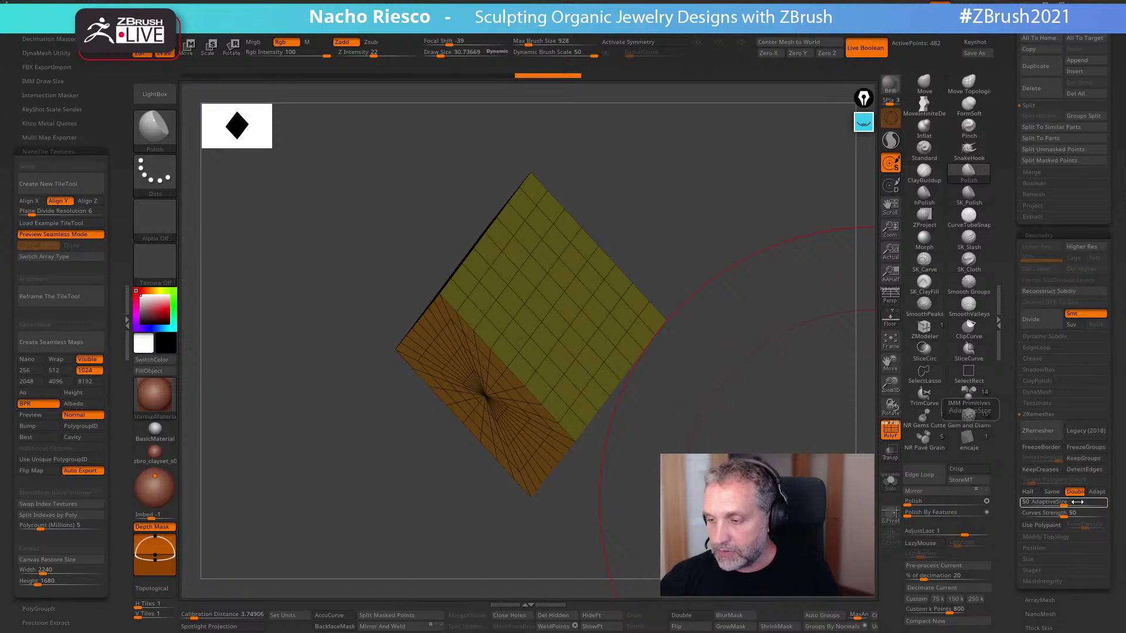
left_click(1084, 458)
left_click(1038, 430)
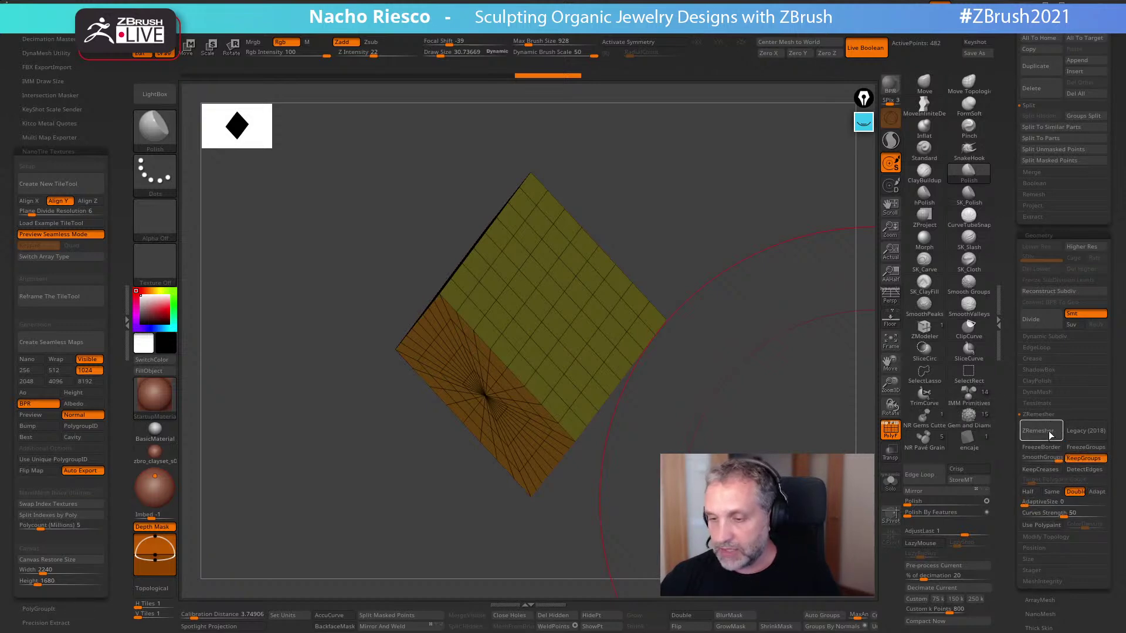
left_click_drag(780, 470, 803, 484, "shift")
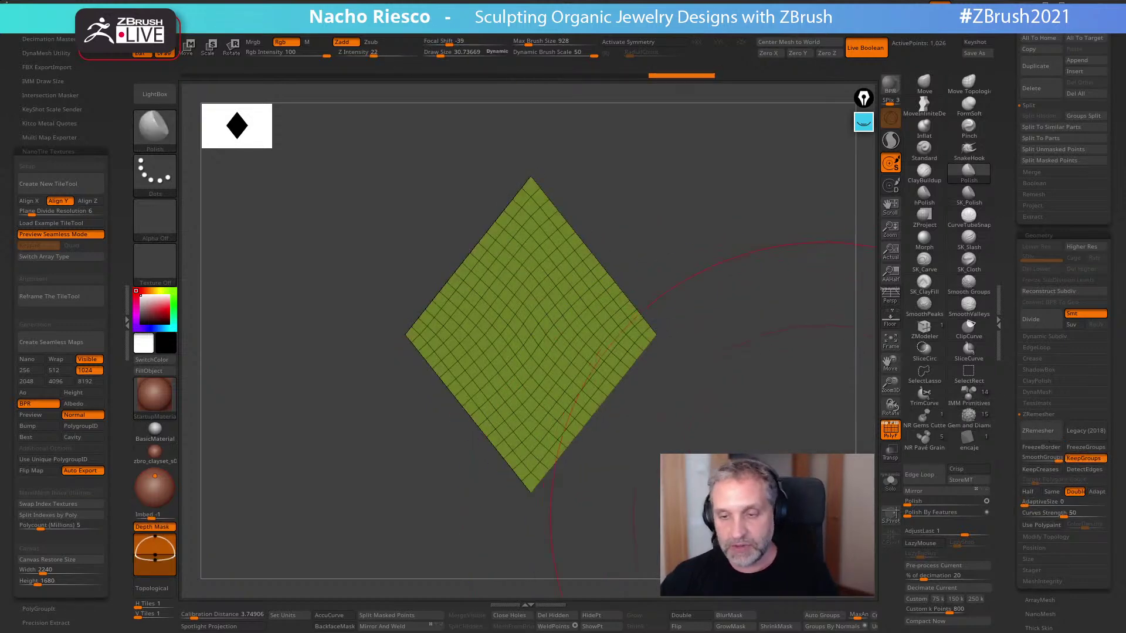
- Try polishing the diamond with the Polish deformation, inspect it without the polyframe and undo the polish
left_click(936, 503)
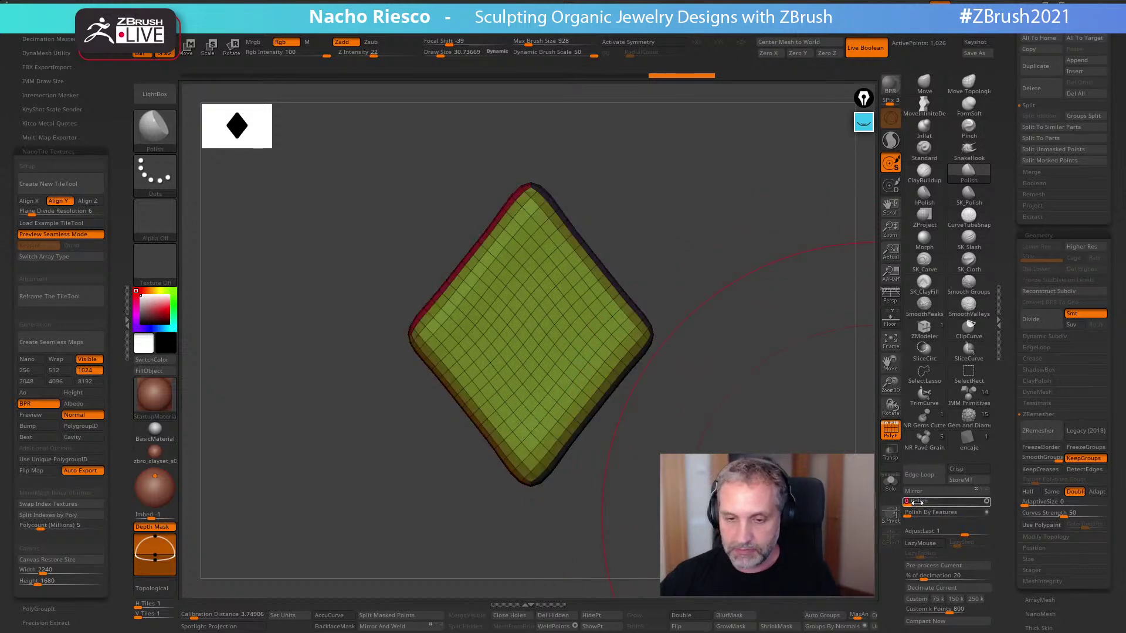
left_click(890, 430)
left_click_drag(792, 459, 813, 458)
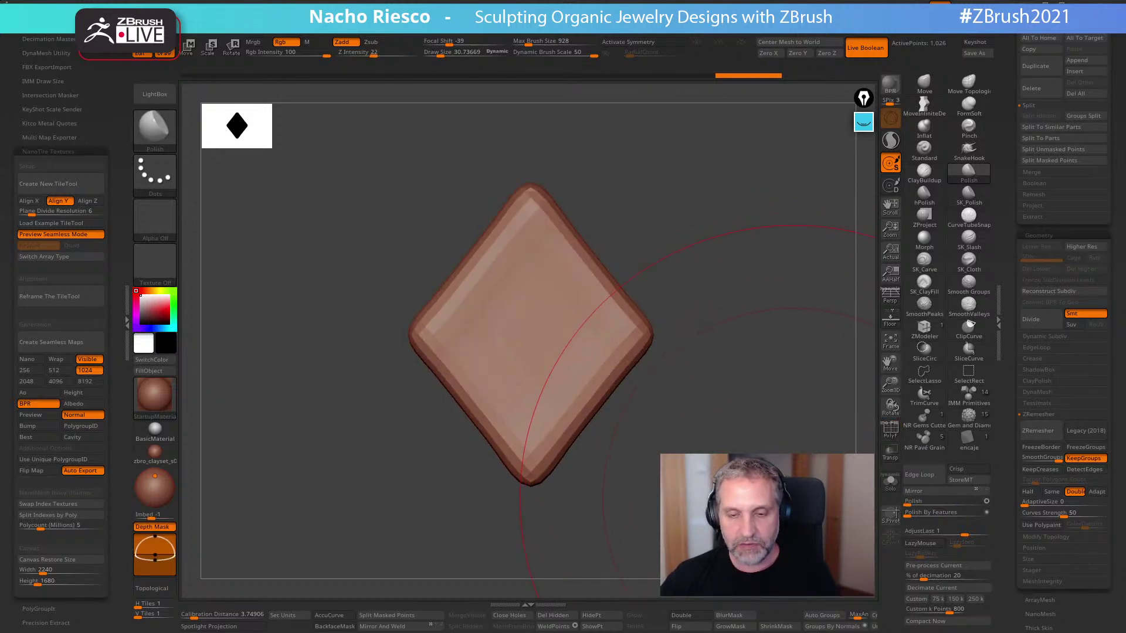
key("ctrl+z")
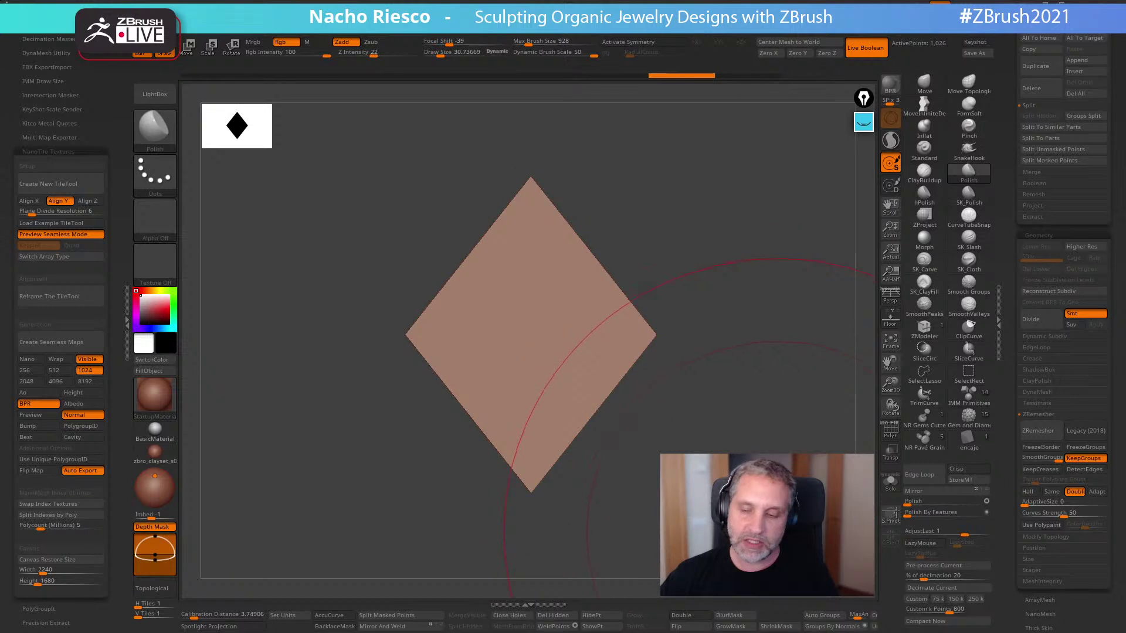
- Subdivide the diamond to subdivision level 3 and polish it so its edges are softly rounded
left_click(1044, 319)
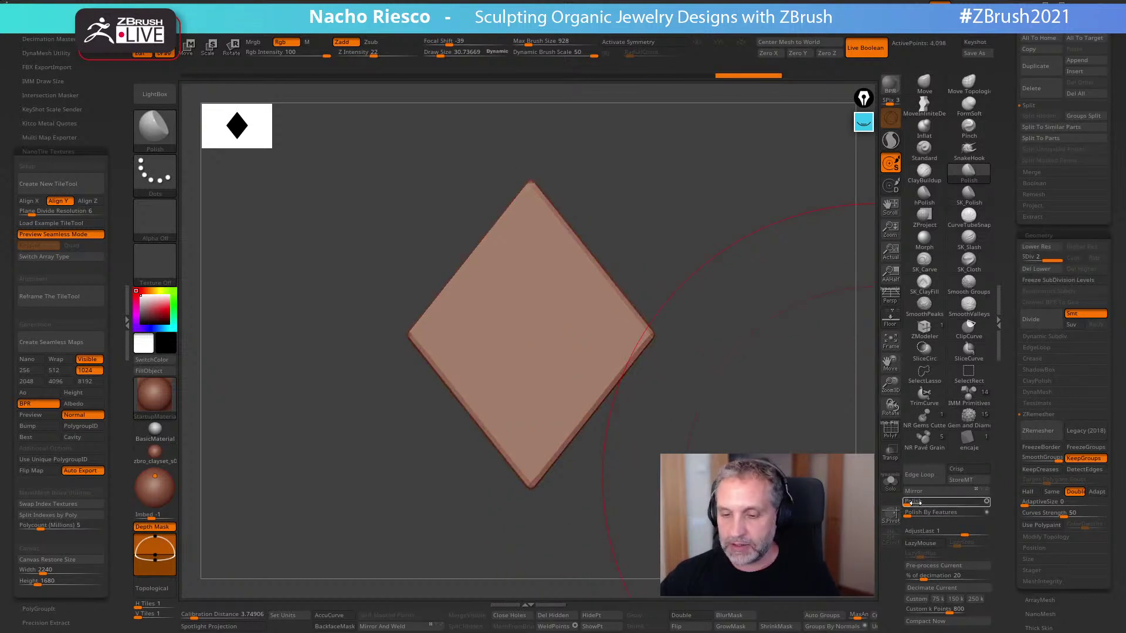
left_click_drag(938, 503, 880, 522)
mouse_move(812, 516)
left_mouse_down()
mouse_move(824, 469)
mouse_move(862, 504)
left_mouse_up()
mouse_move(777, 502)
left_mouse_down("shift")
mouse_move(792, 502)
mouse_move(745, 503)
mouse_move(768, 504)
mouse_move(777, 524)
mouse_move(816, 516)
mouse_move(754, 522)
mouse_move(762, 551)
mouse_move(709, 557)
left_mouse_up("shift")
left_click_drag(774, 483, 760, 519)
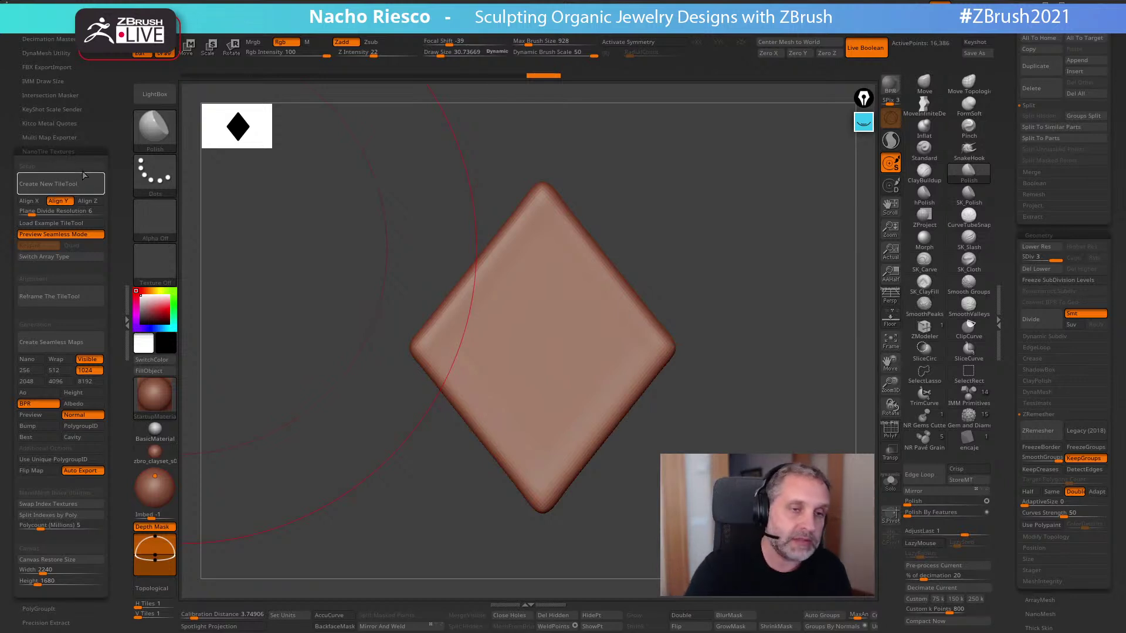
- Create a new NanoTile TileTool aligned to Y with a Plane Divide Resolution of 4 and frame the whole plane
left_click(53, 213)
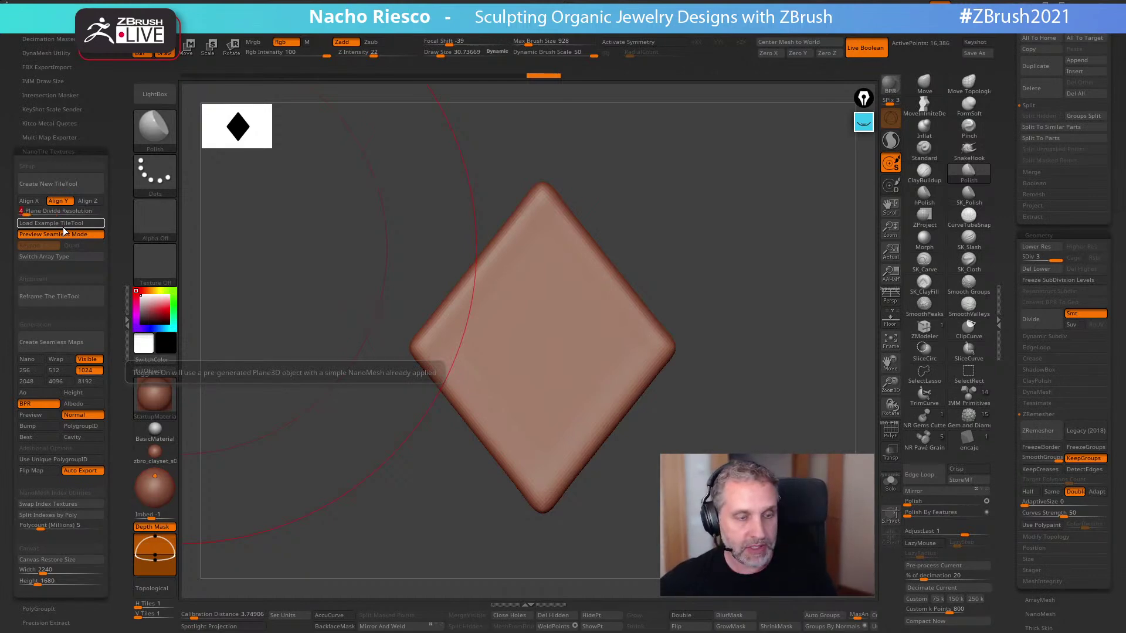
left_click(69, 184)
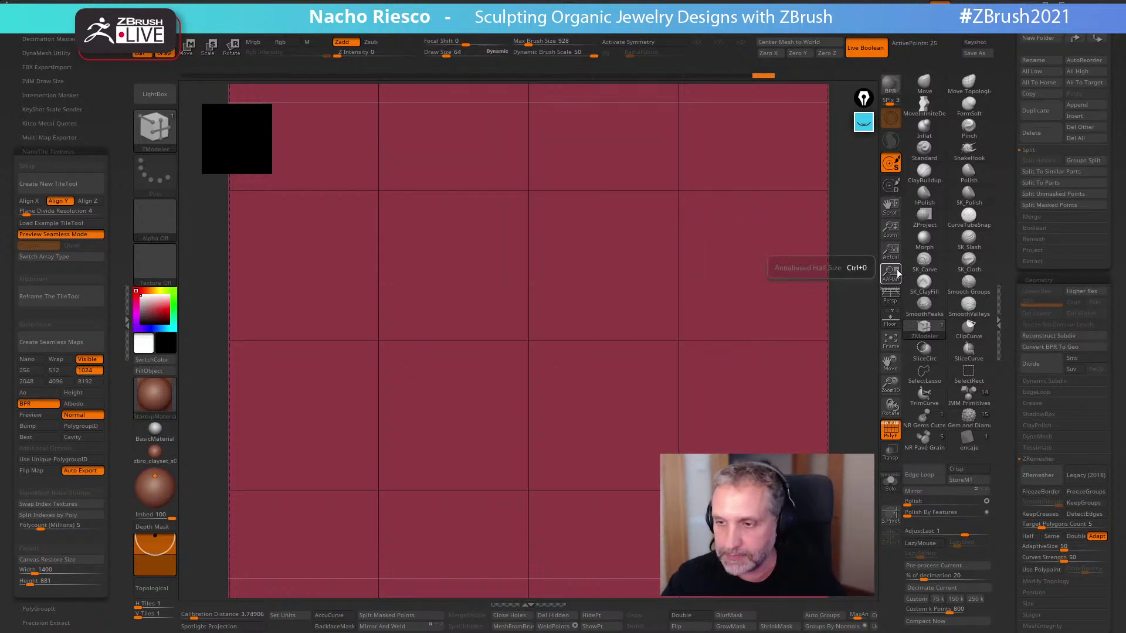
left_click_drag(891, 229, 885, 217)
left_click_drag(886, 219, 886, 218)
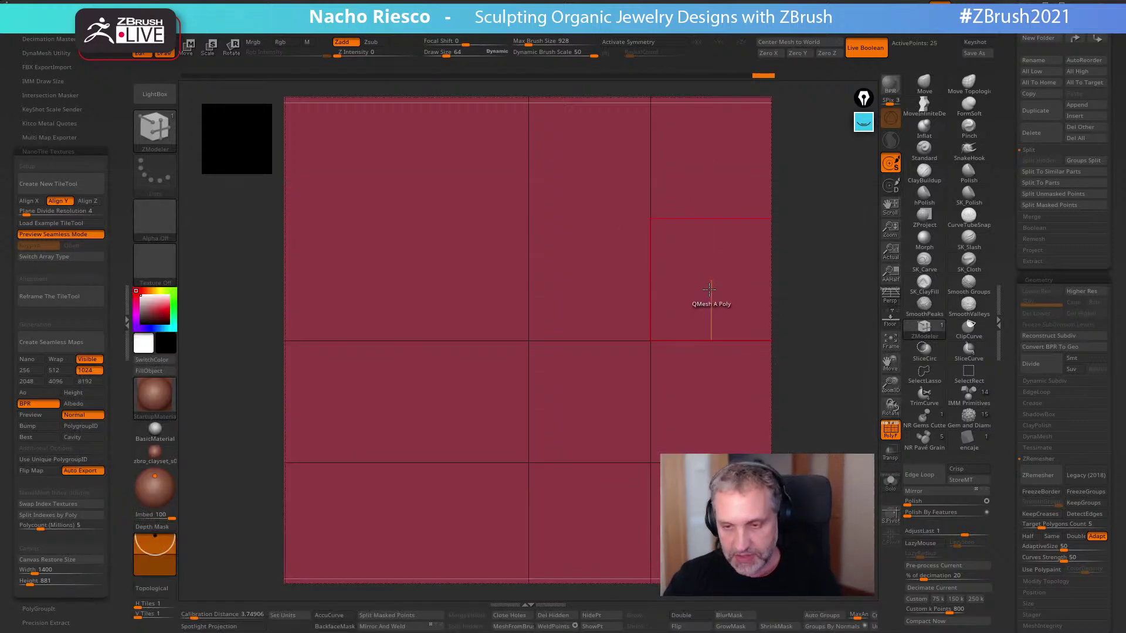
- Insert the PM3D_Cube3D diamond as a NanoMesh on all polygons of the tile plane with ZModeler
key("space")
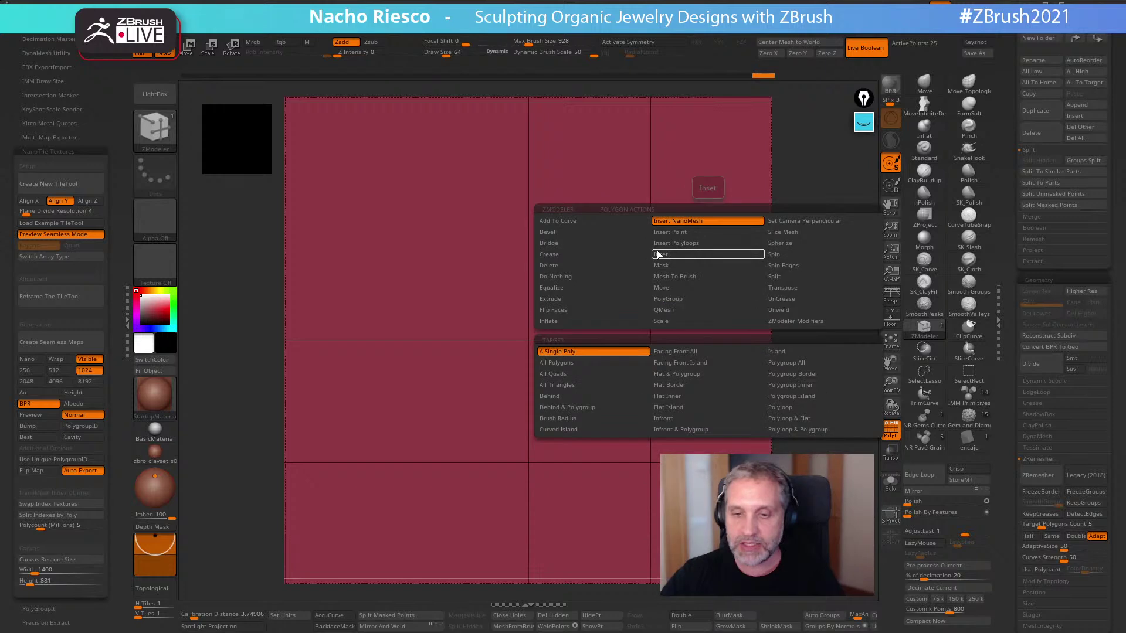
left_click(554, 363)
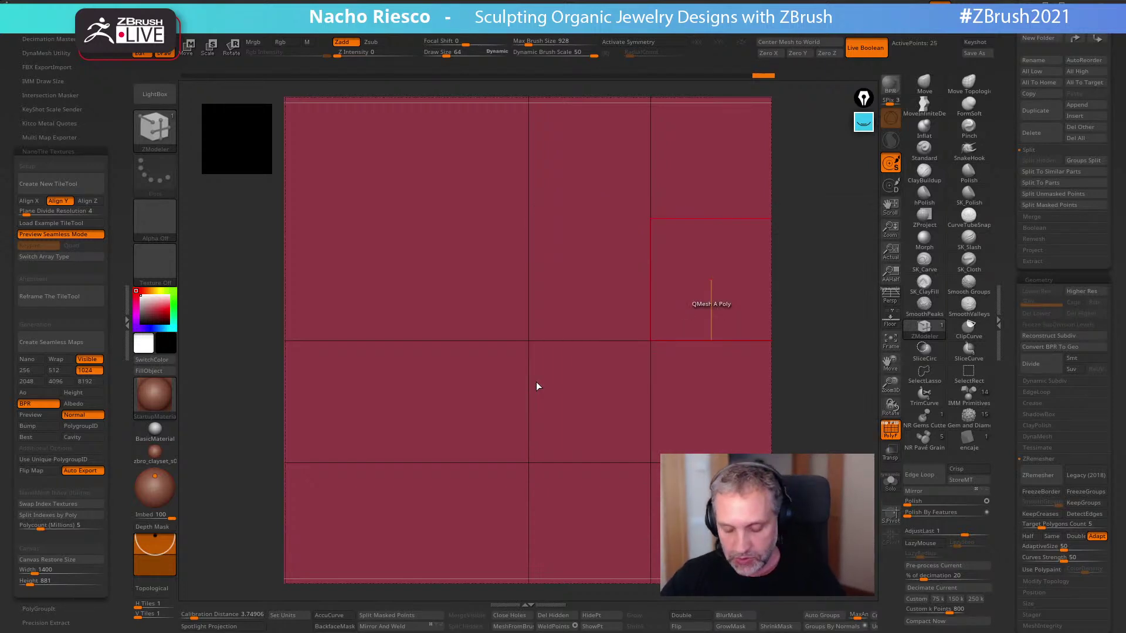
key("F1")
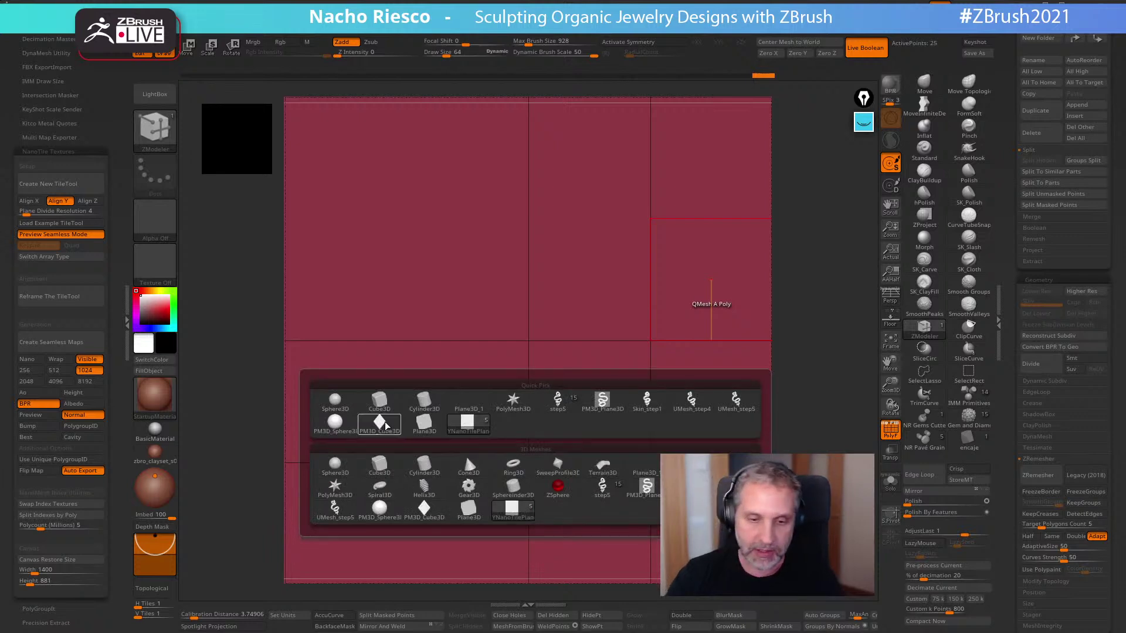
mouse_move(384, 427)
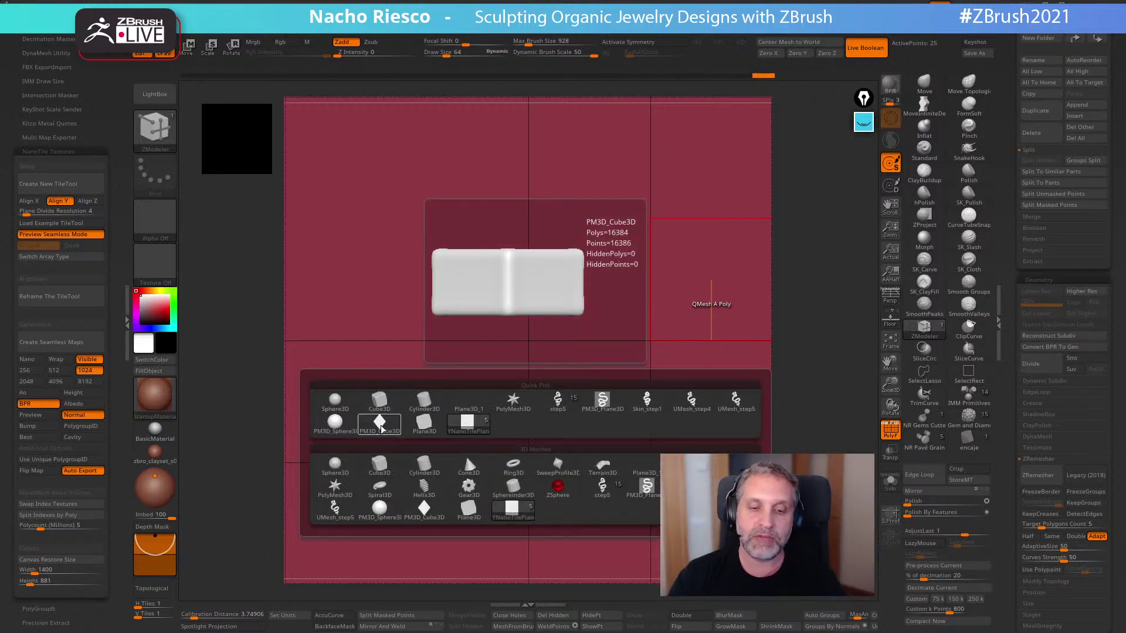
left_click(382, 429)
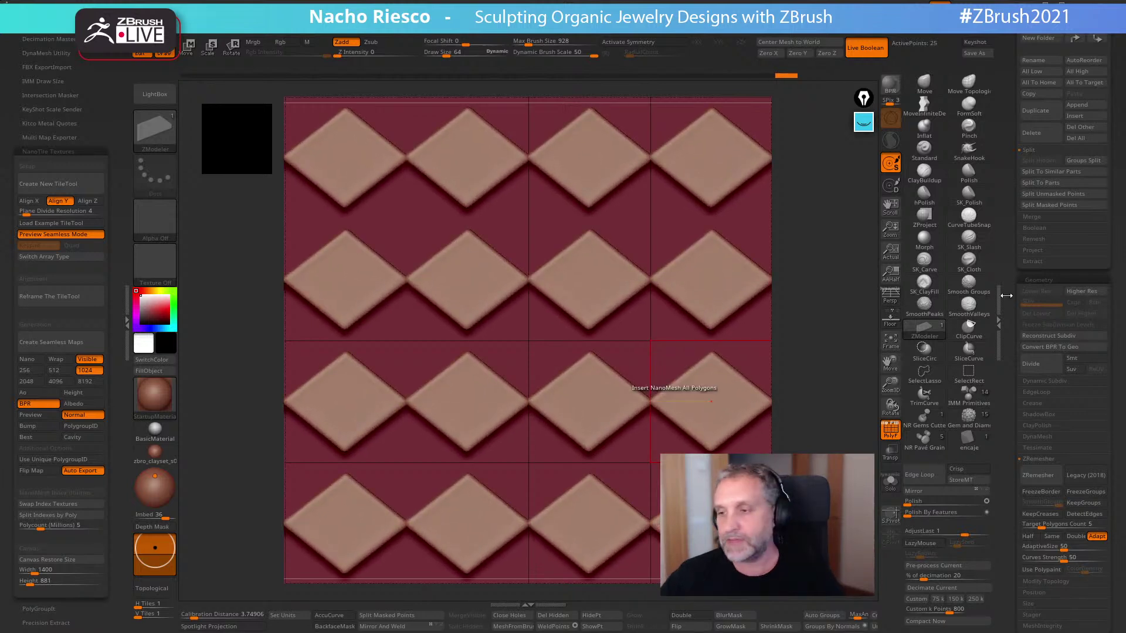
- Set the NanoMesh ZRotation to 90 so the diamonds stand upright
scroll(1009, 281, "down", 7)
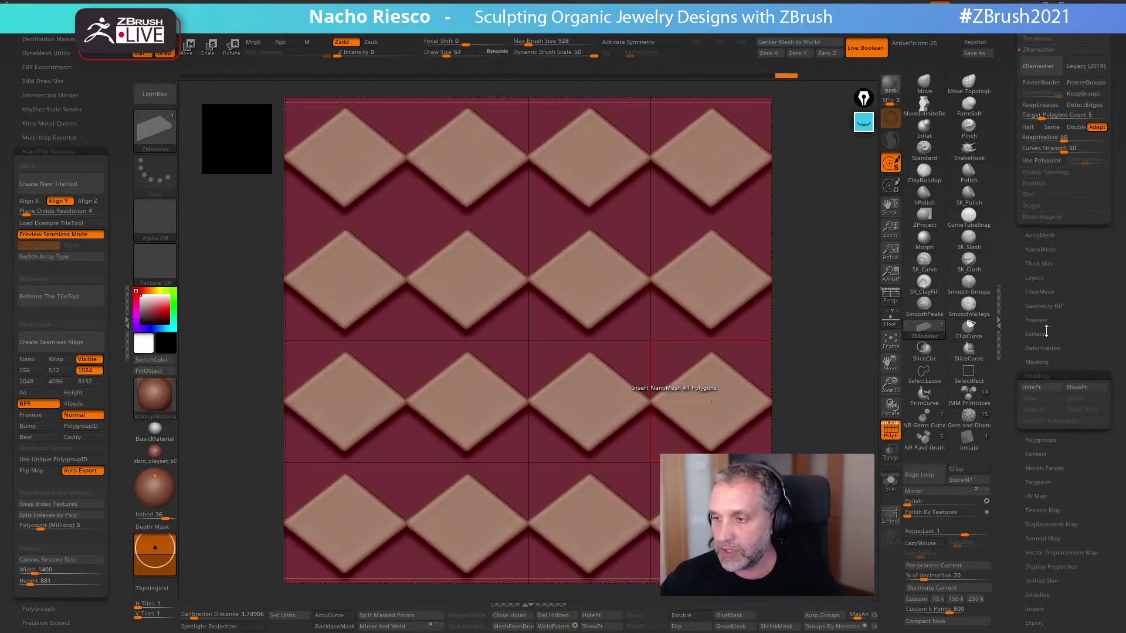
left_click(1041, 249)
scroll(1045, 389, "down", 1)
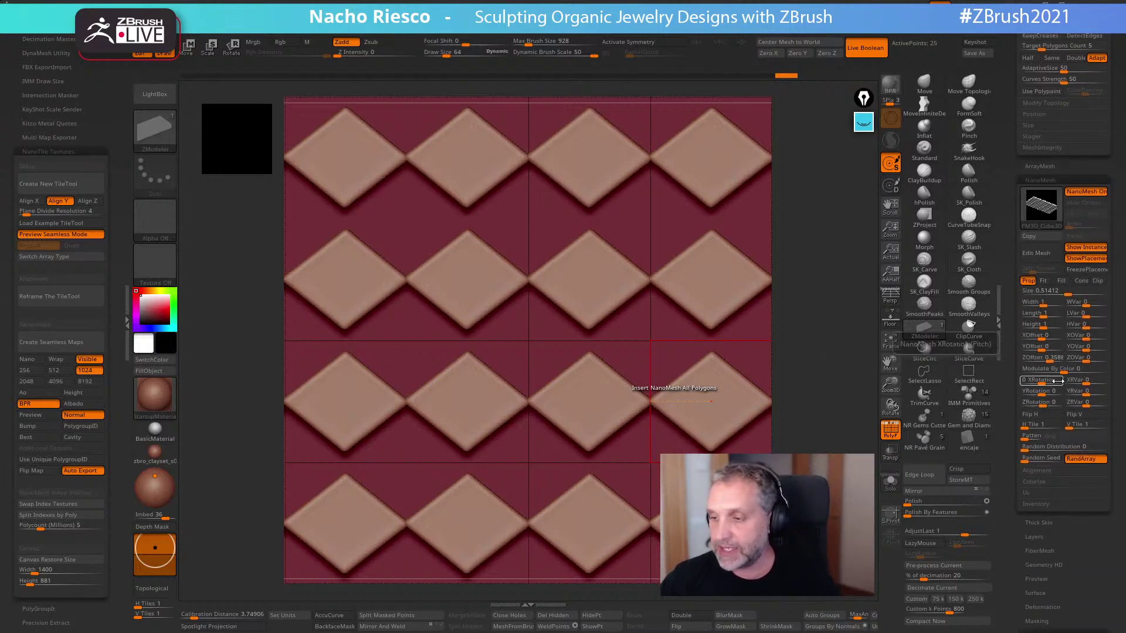
left_click_drag(1042, 405, 1047, 405)
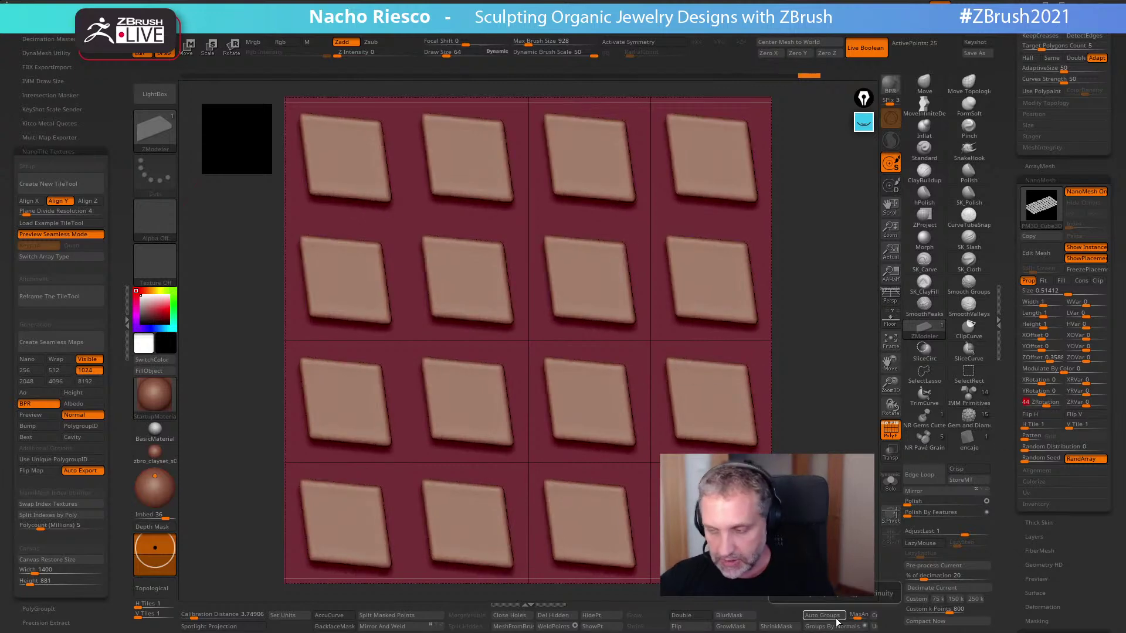
key("Return")
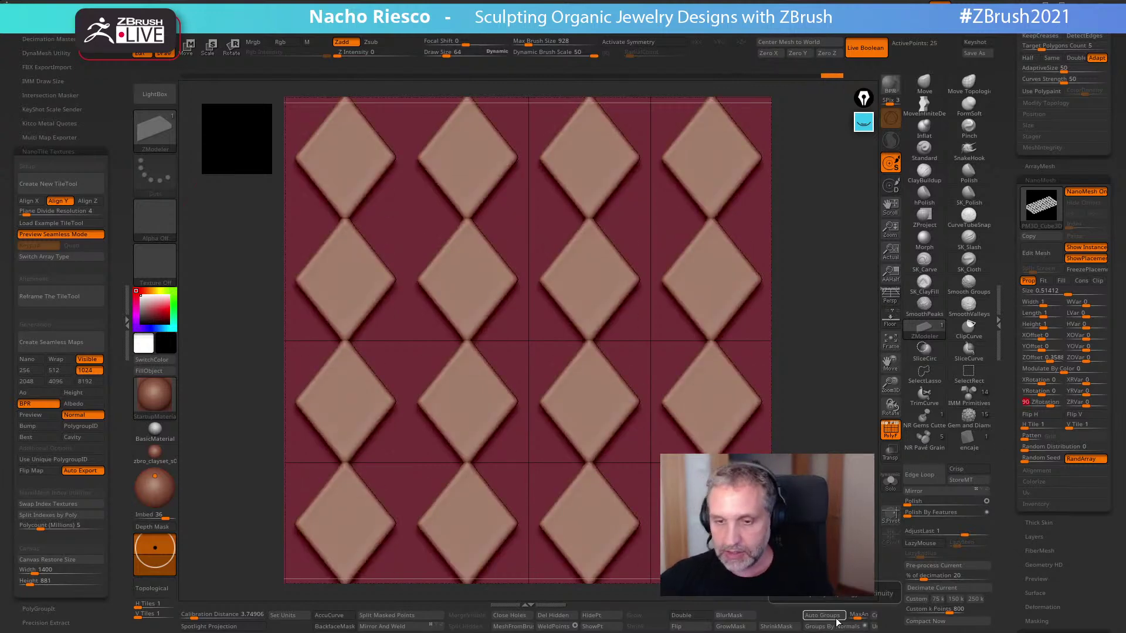
- Tilt the diamond instances by setting the NanoMesh XRotation to 20
left_click(1047, 369)
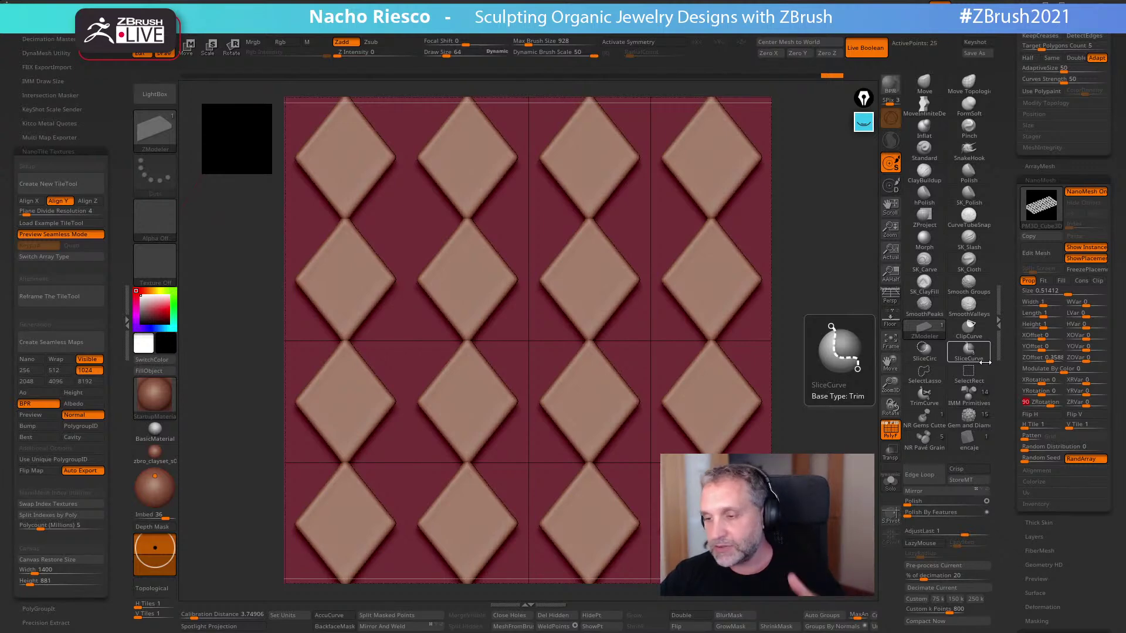
left_click(1055, 368)
left_click_drag(1043, 383, 1033, 382)
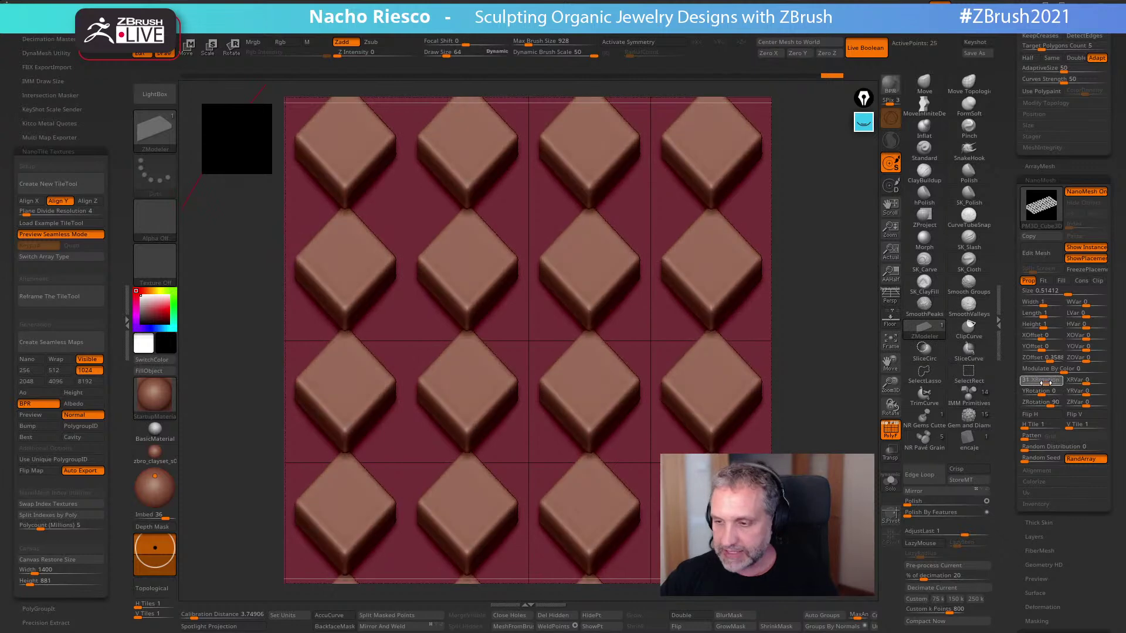
type("2")
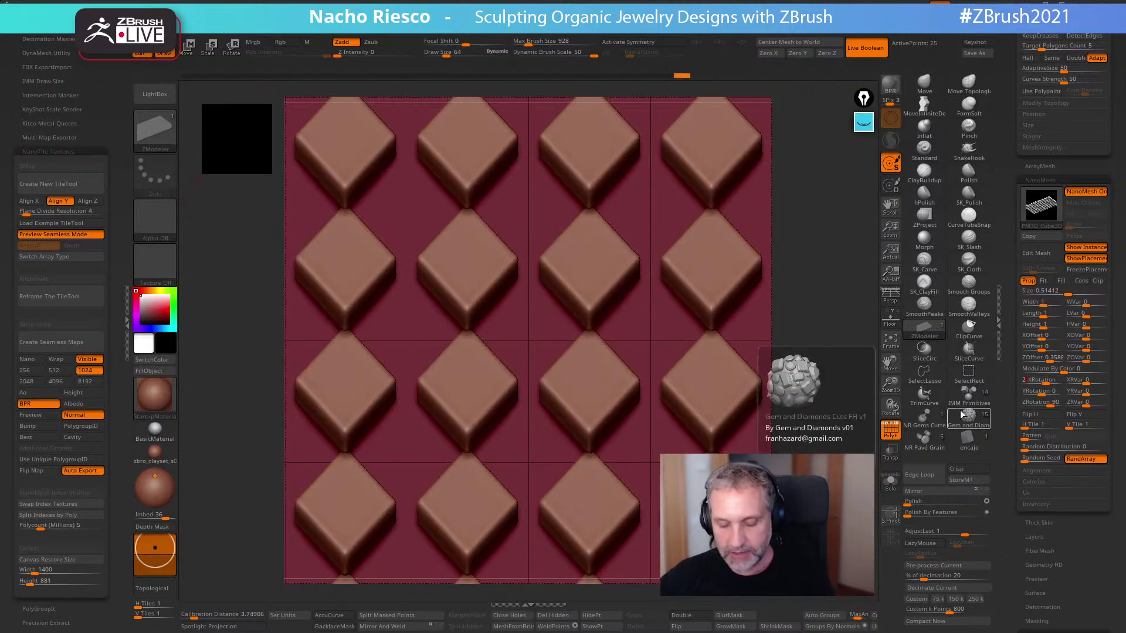
type("0")
key("Return")
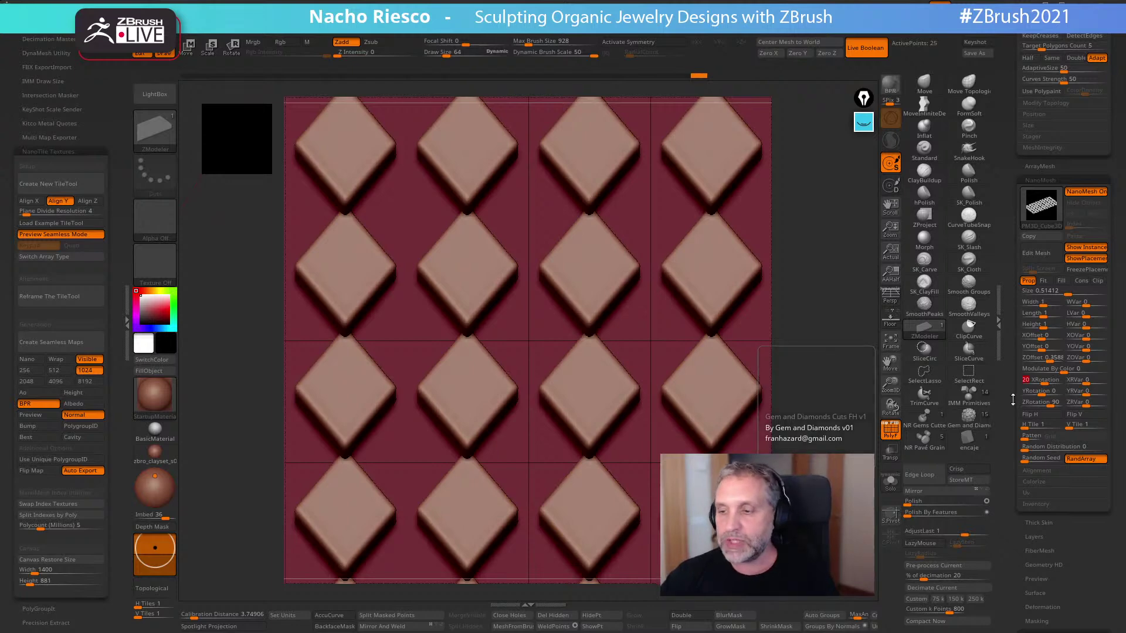
- Try 15 tiles for the NanoMesh, and settle on an H Tile of 2 and a V Tile of 2
left_click_drag(1011, 419, 1007, 371)
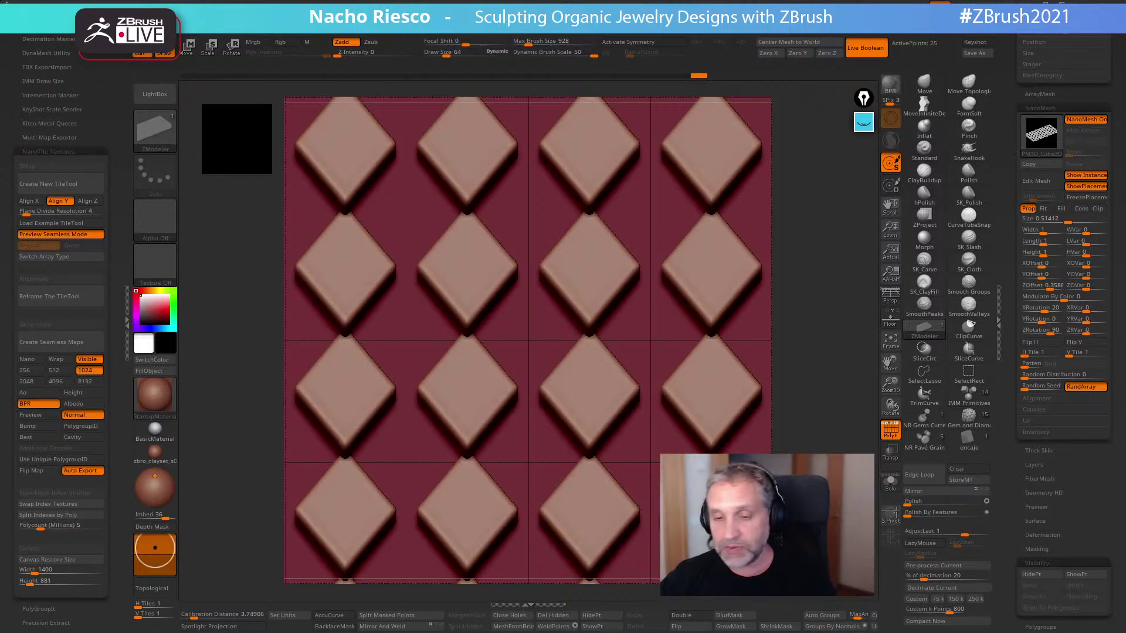
left_click_drag(1014, 424, 1009, 406)
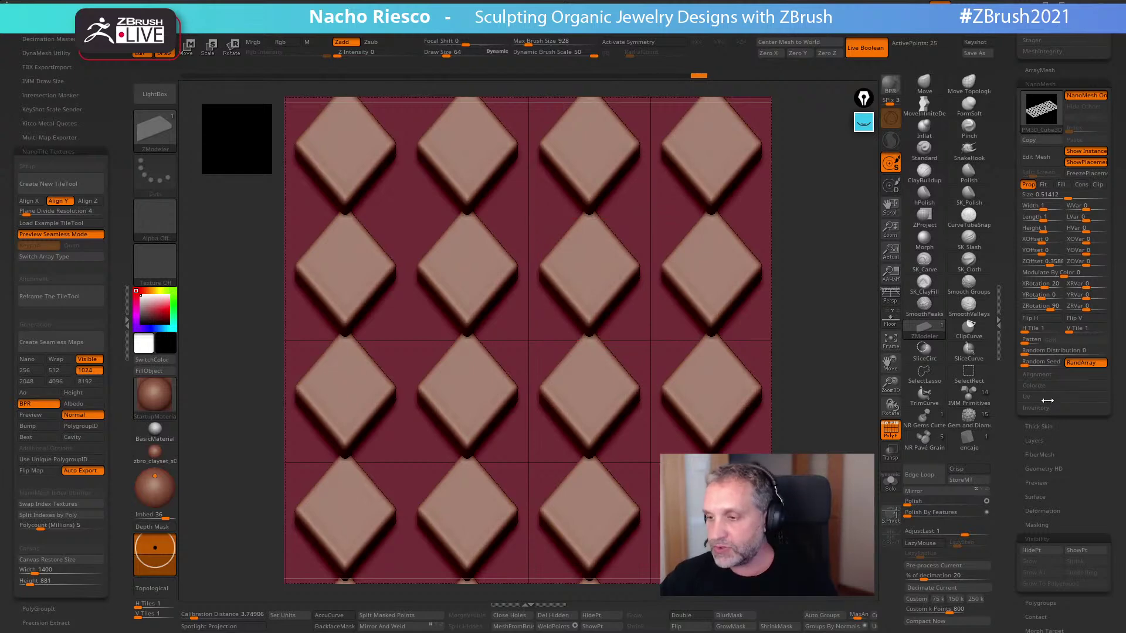
left_click(1037, 328)
type("15")
key("Return")
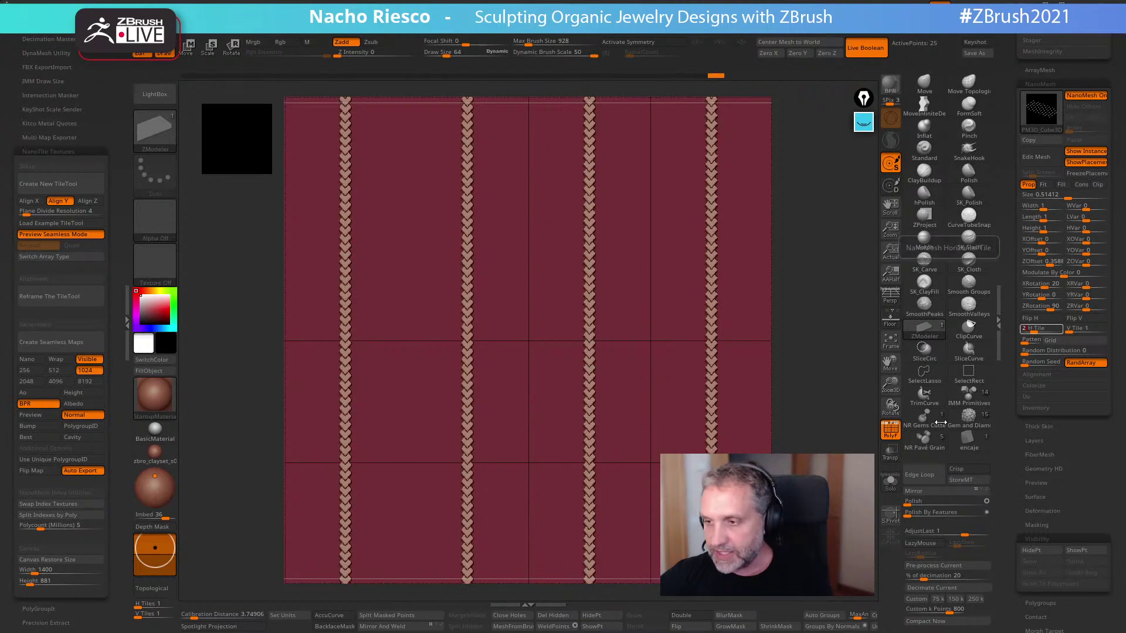
type("2")
key("Return")
left_click(1077, 330)
type("15")
key("Return")
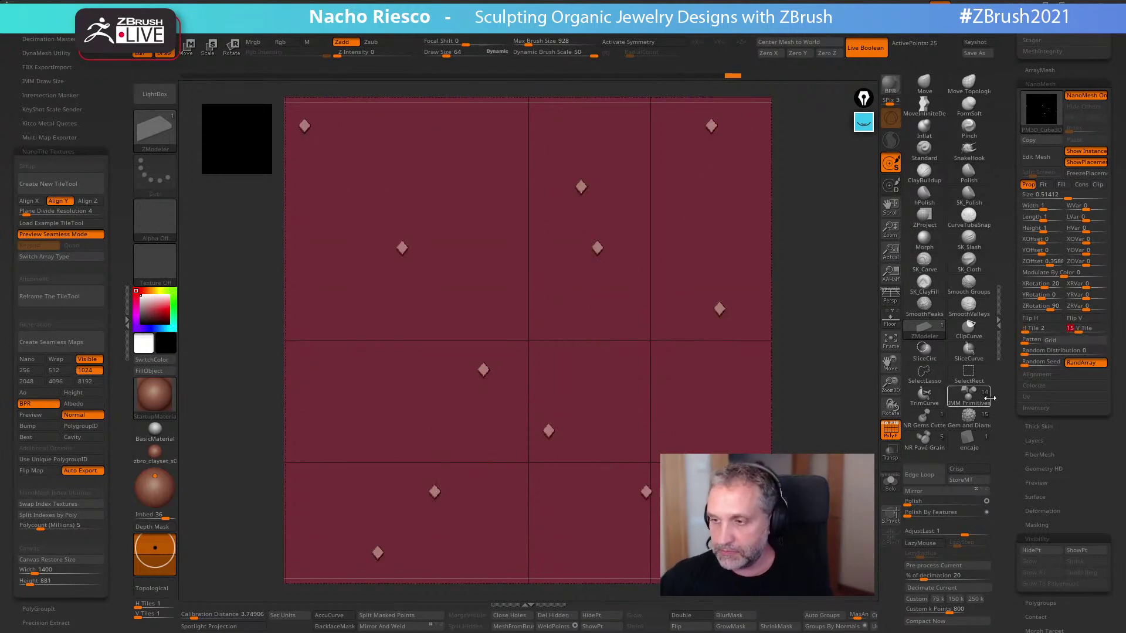
type("2")
key("Return")
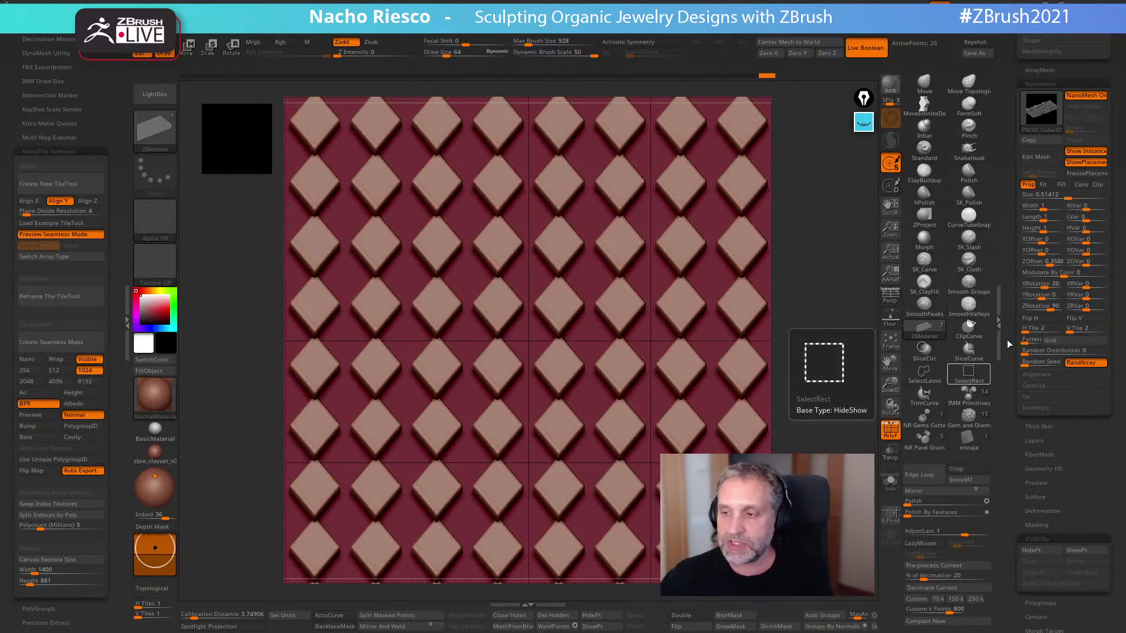
- Switch the NanoMesh pattern to Checker Odd and enlarge the instances to a size of about 1.22
left_click(1064, 342)
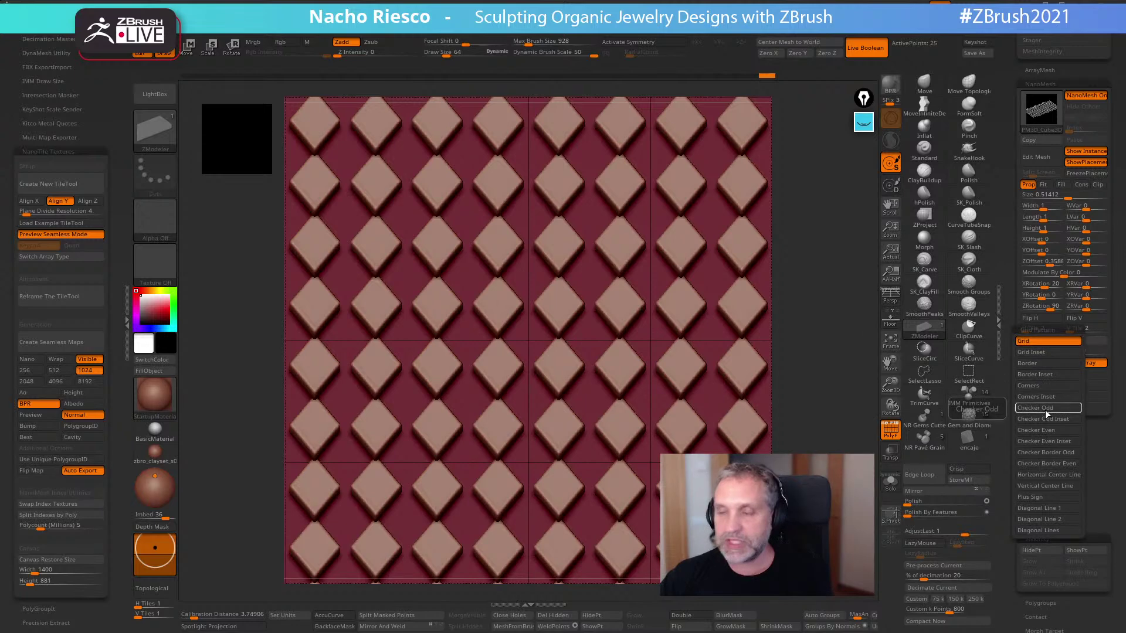
left_click(1044, 409)
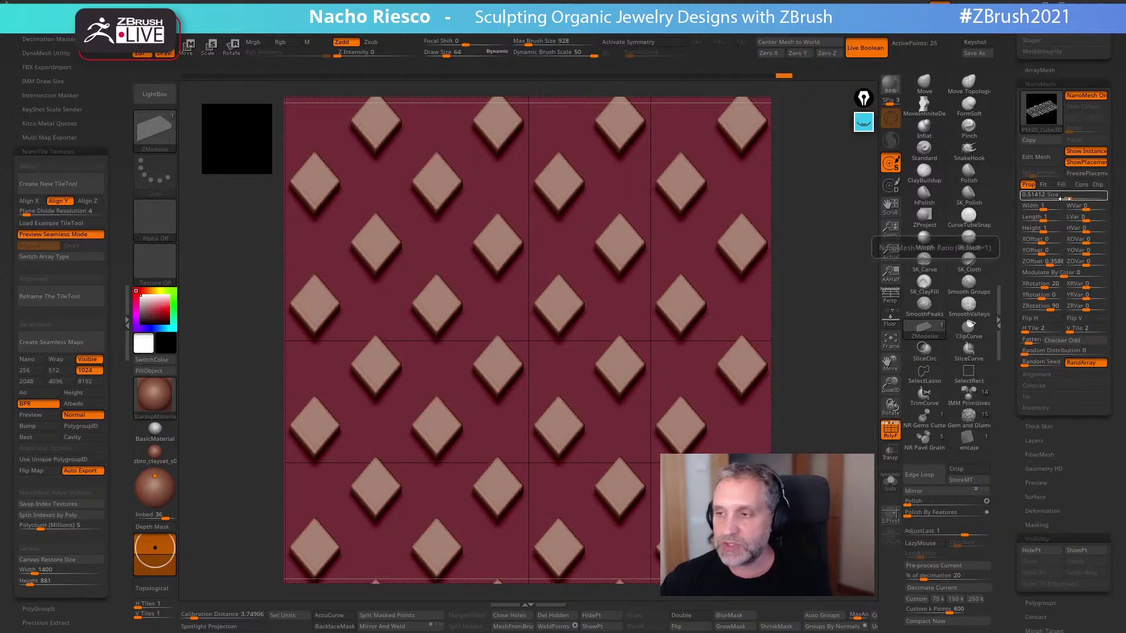
left_click_drag(1071, 197, 1077, 198)
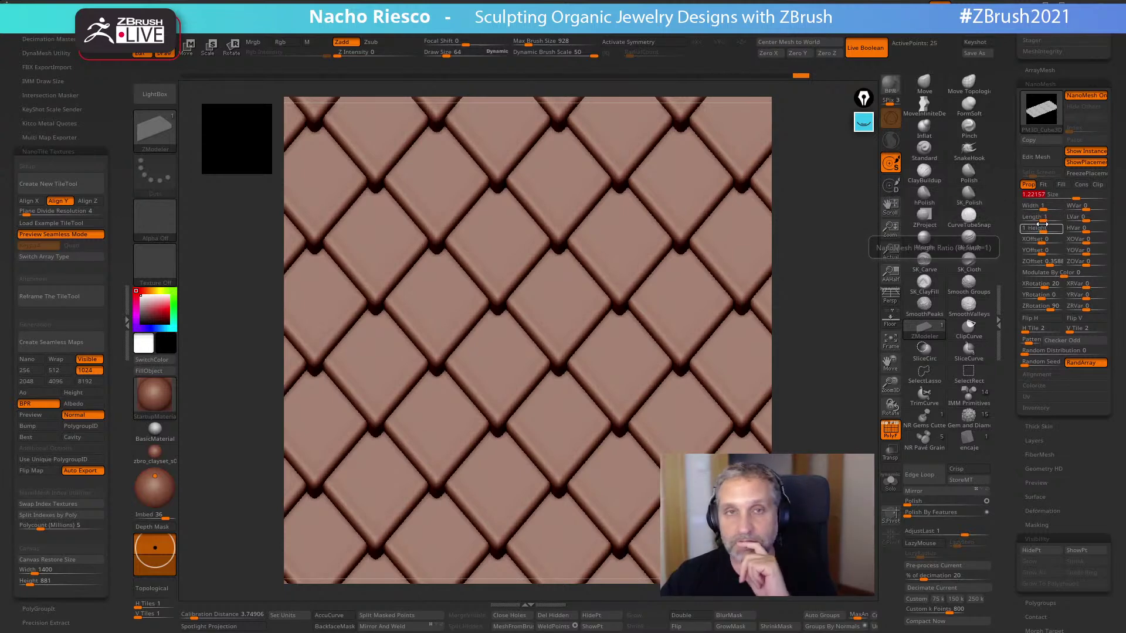
- Widen and lengthen the NanoMesh scales to a Width and Length of about 1.33 each
mouse_move(1049, 220)
left_mouse_down()
mouse_move(1056, 209)
mouse_move(1043, 208)
left_mouse_up()
key("ctrl+z")
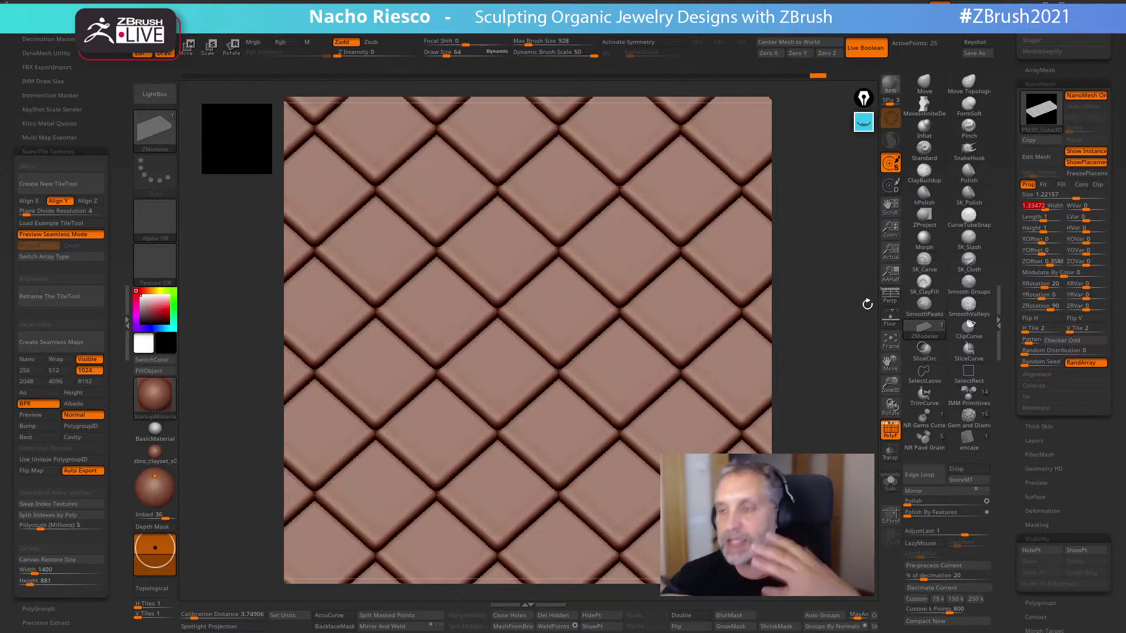
left_click_drag(1044, 228, 1045, 218)
key("ctrl+z")
- Raise the NanoMesh Height to about 2.76 and adjust the scales' XRotation to 23
left_click(1031, 286)
type("20")
key("Return")
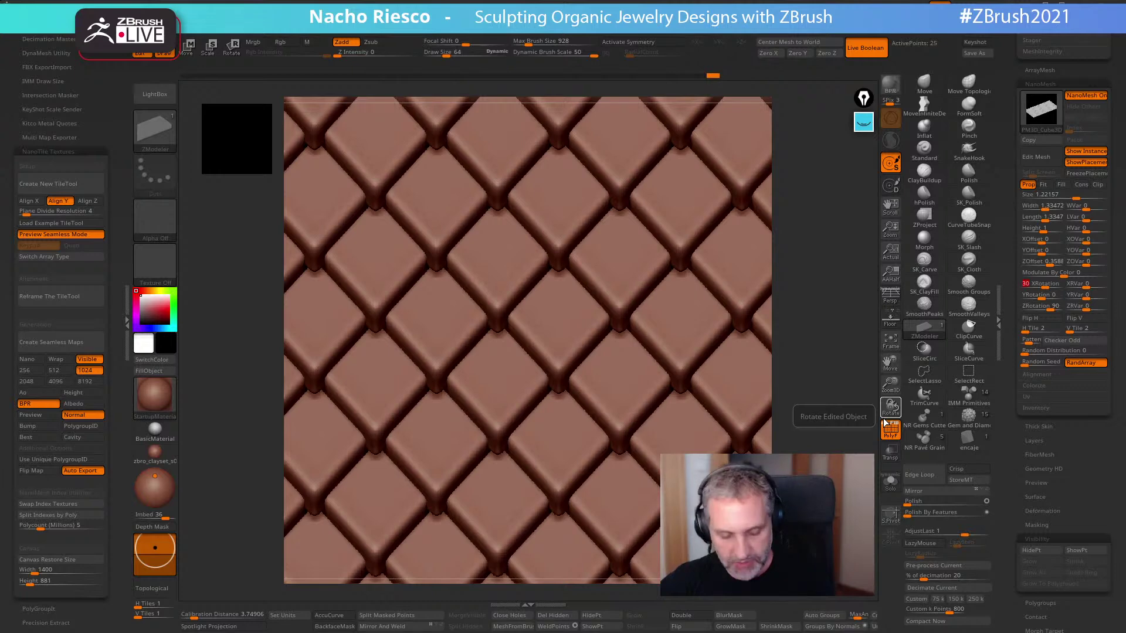
type("6")
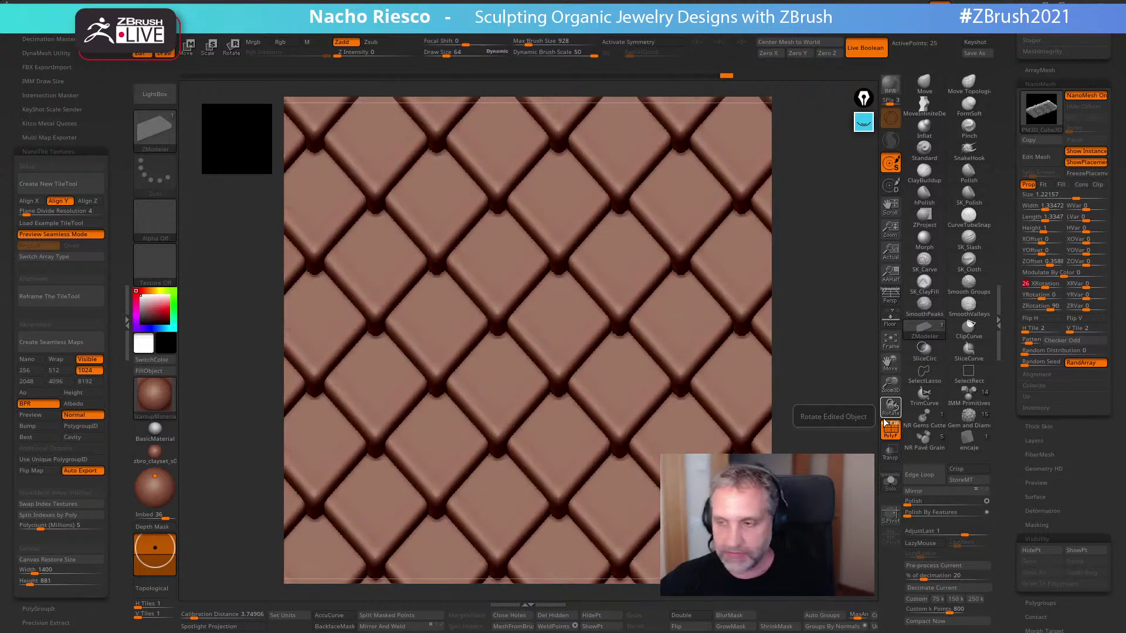
left_click_drag(1046, 231, 1048, 230)
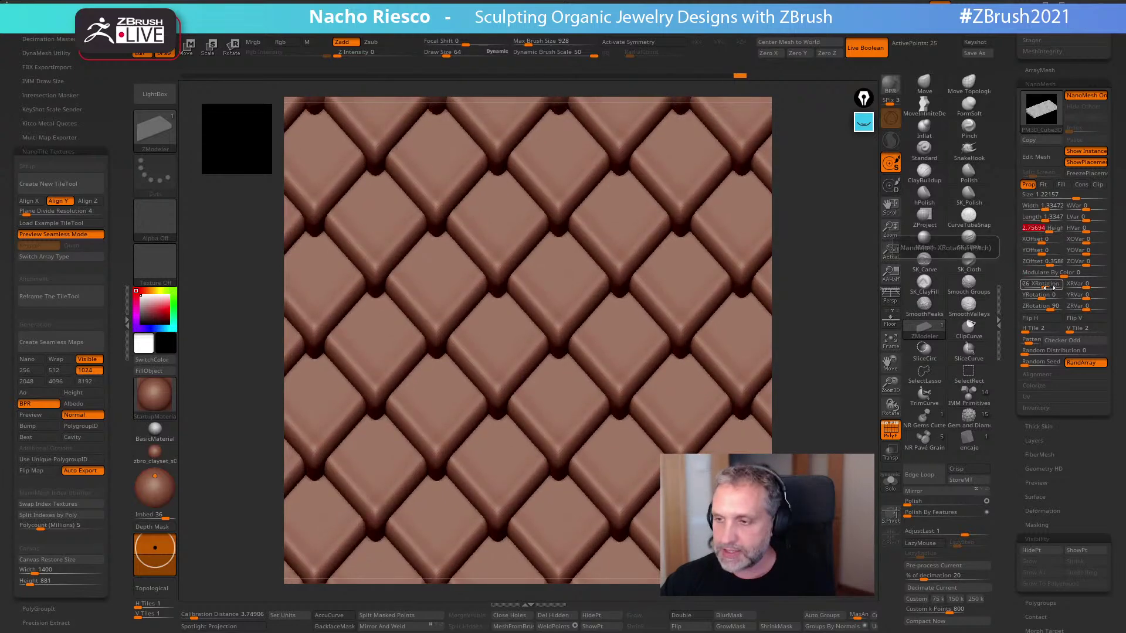
left_click_drag(1033, 284, 1029, 284)
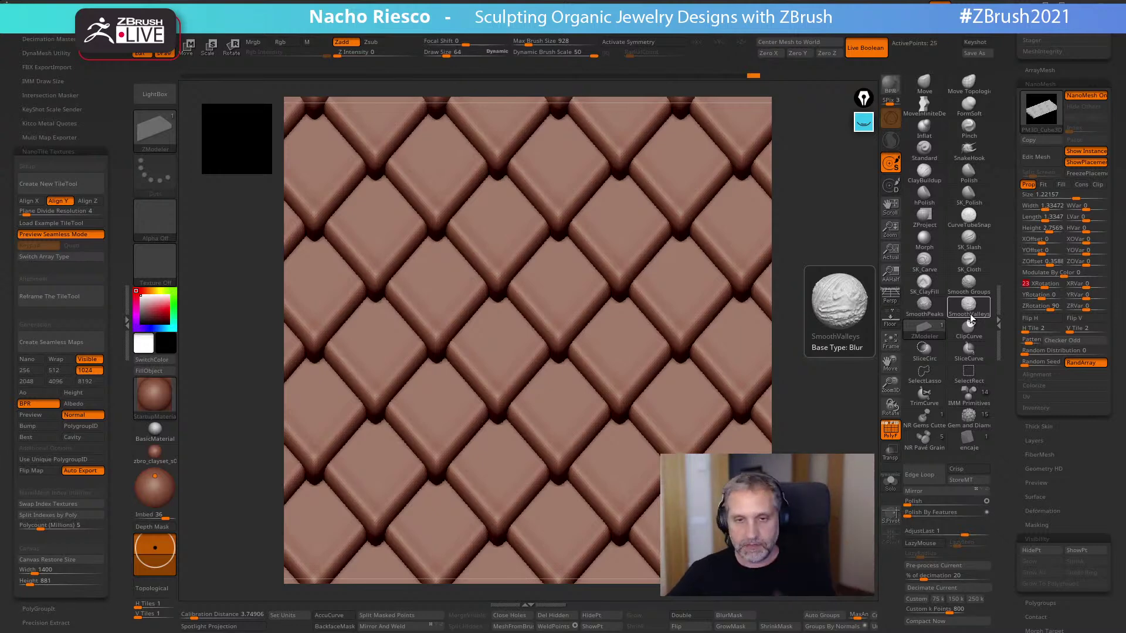
right_click_drag(1125, 317, 1125, 352)
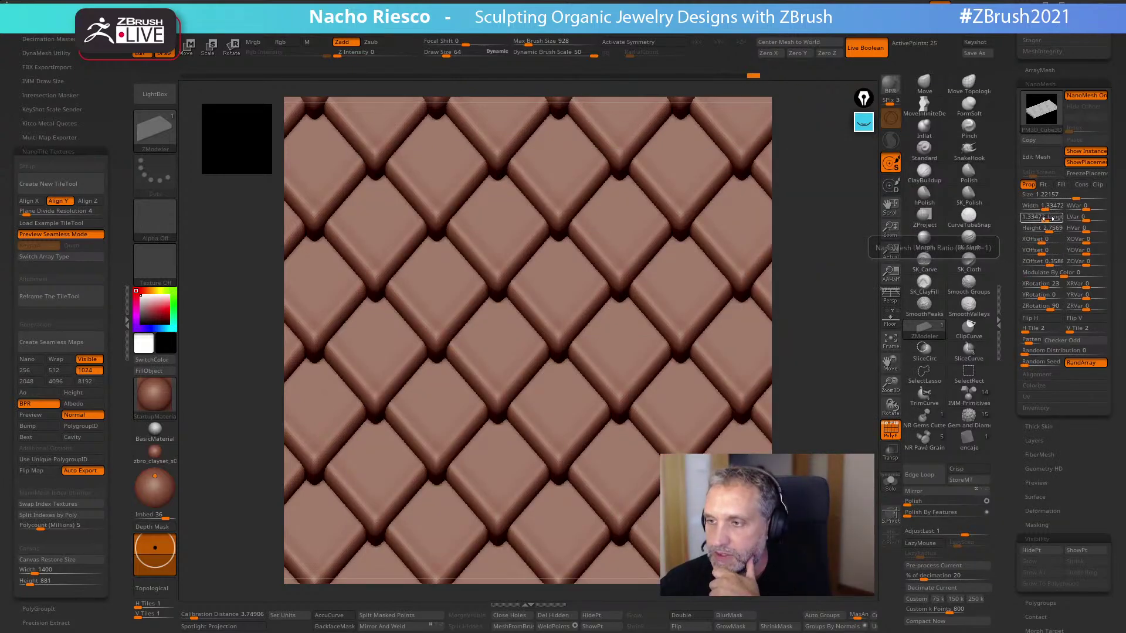
- Mark one of the scales near the middle of the pattern with an X using the screen annotation pen
left_click(864, 120)
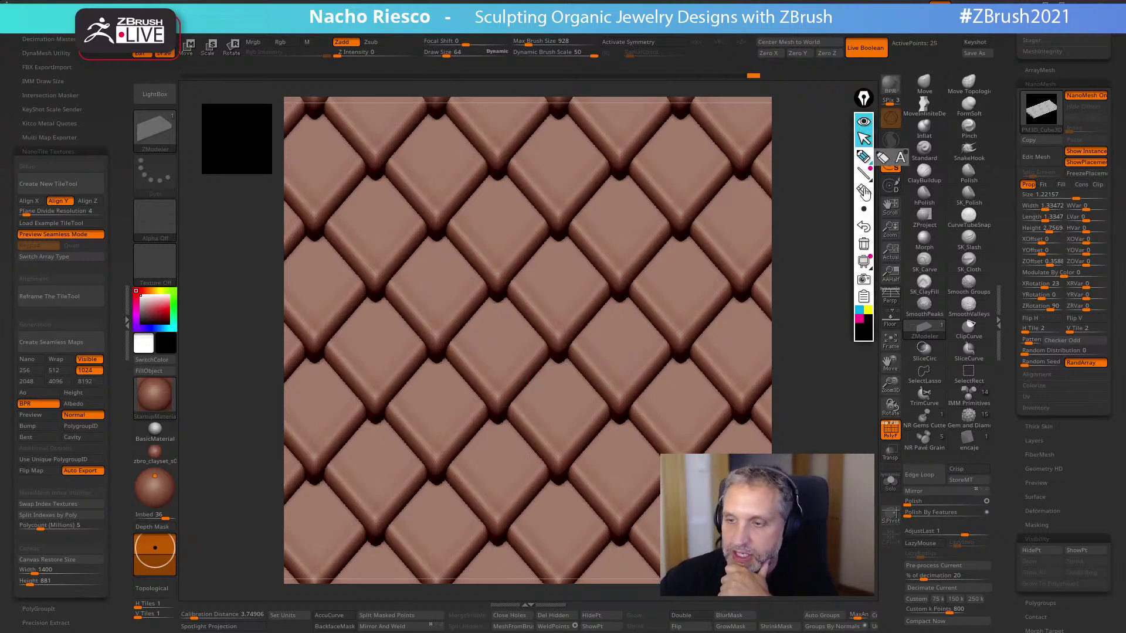
left_click(864, 159)
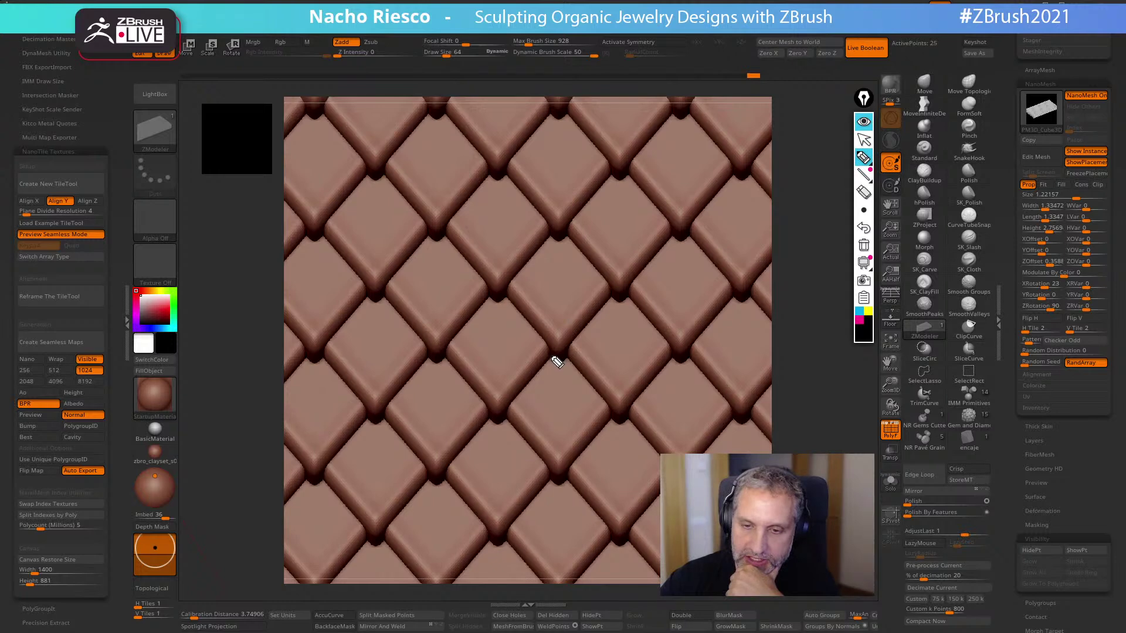
mouse_move(598, 328)
left_mouse_down()
mouse_move(612, 350)
mouse_move(599, 366)
left_mouse_up()
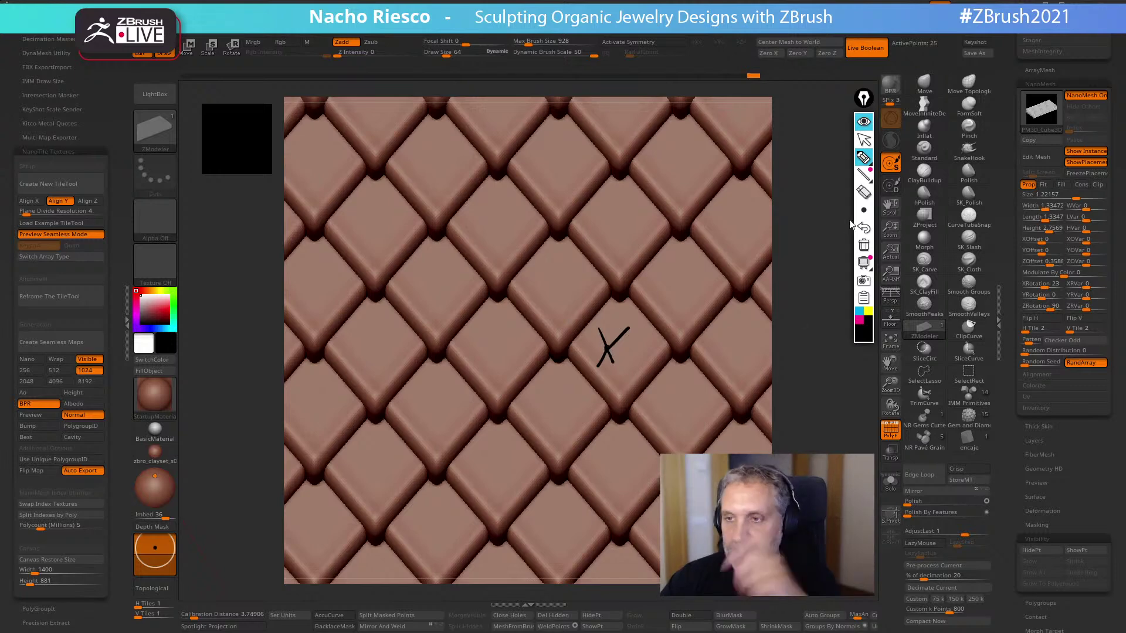
- Clear the X annotation drawn over the scale pattern and put away the screen annotation tools
left_click(864, 245)
left_click(864, 139)
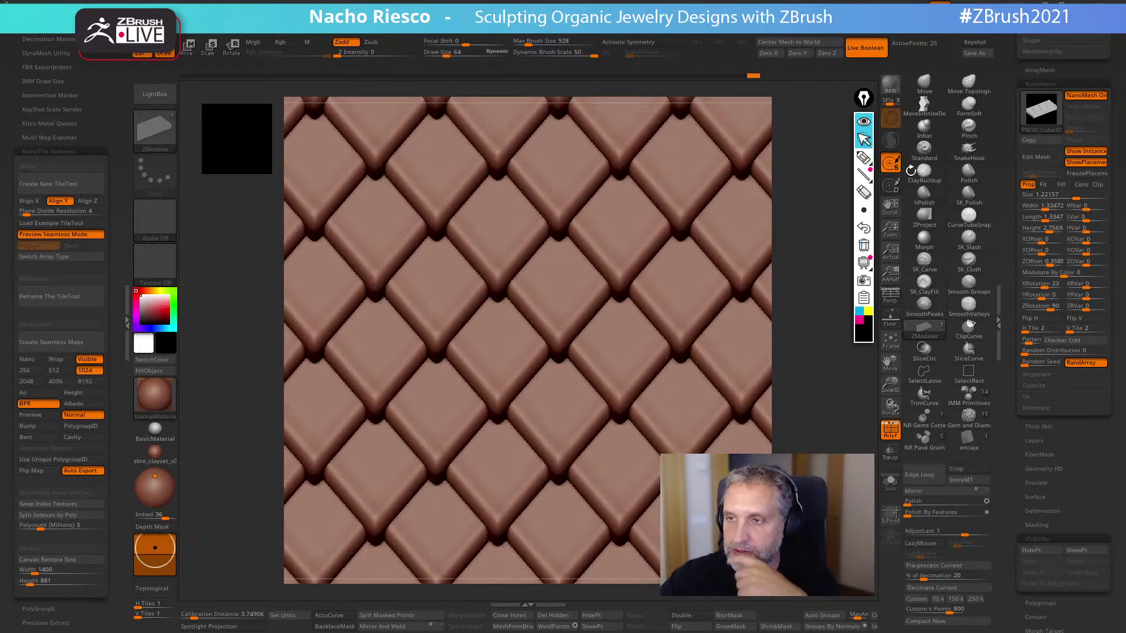
left_click(864, 99)
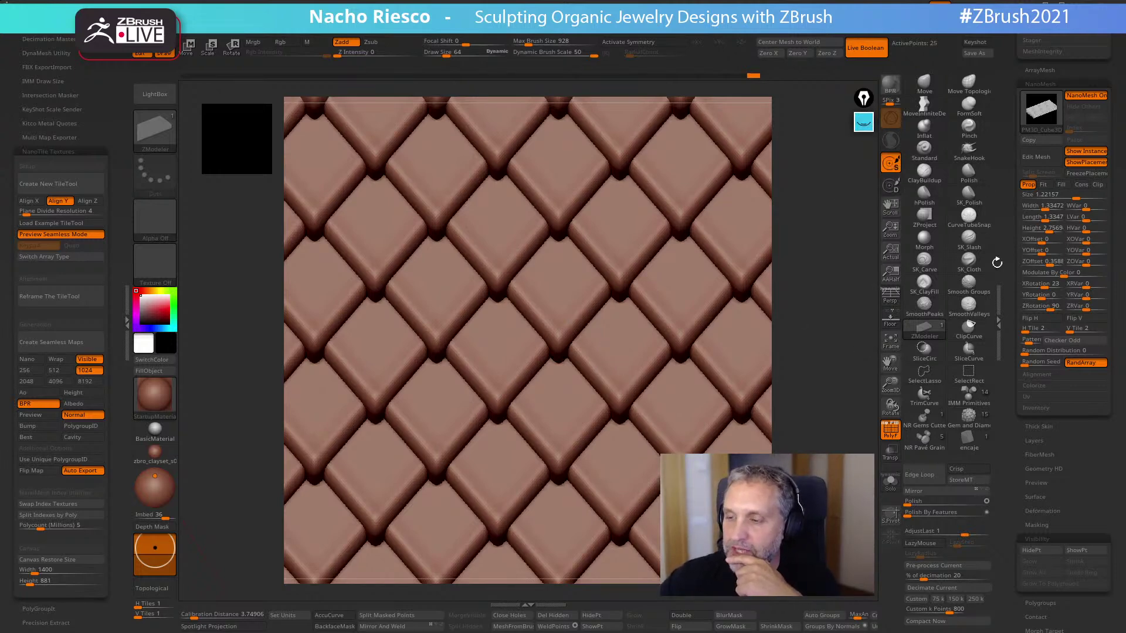
- Reduce the NanoMesh scales' Height to about 2.50 and their Length to about 1.19
left_click_drag(1050, 228, 1044, 207)
left_click(1042, 219)
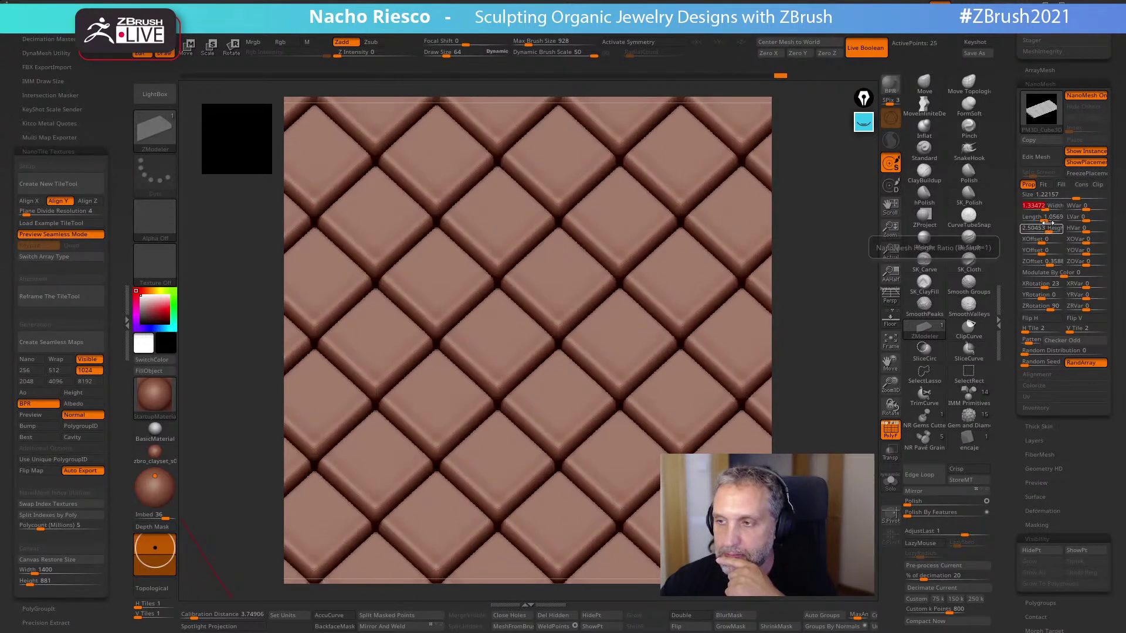
left_click_drag(1047, 229, 1045, 217)
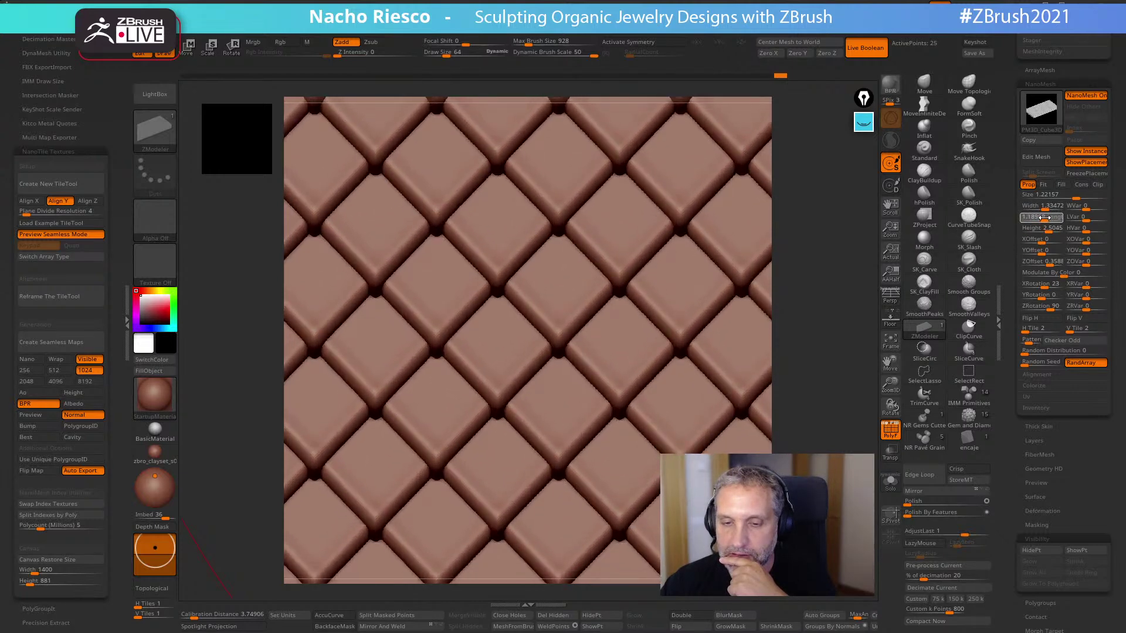
left_click_drag(1044, 218, 1044, 218)
key("ctrl+shift+z")
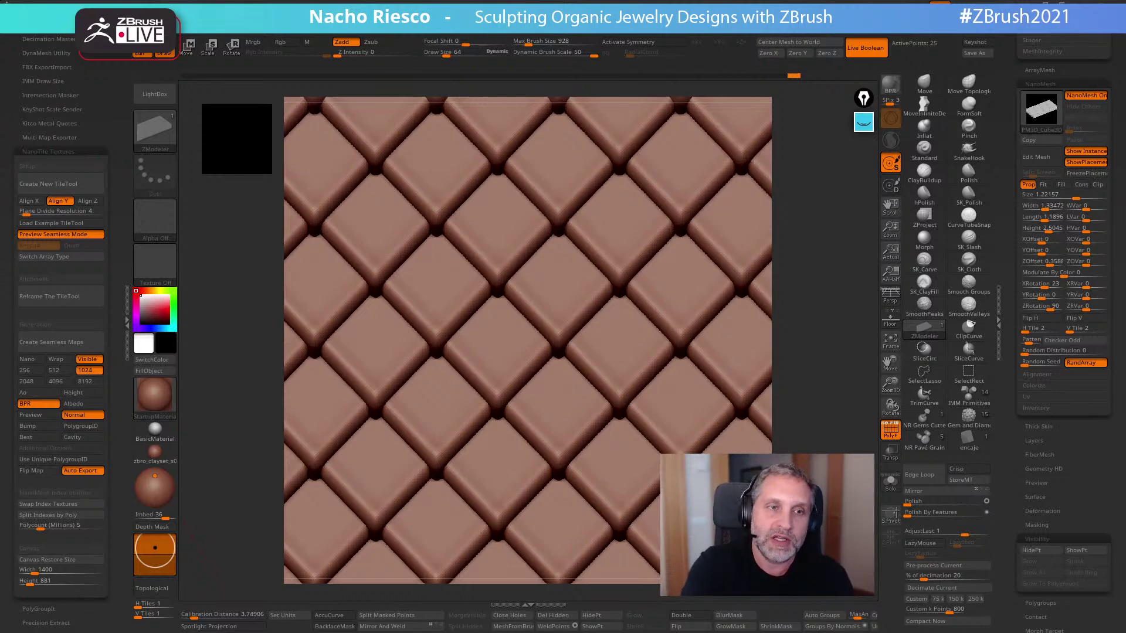
- Grab the scale pattern from the document as an alpha and export it to a file
left_click(155, 220)
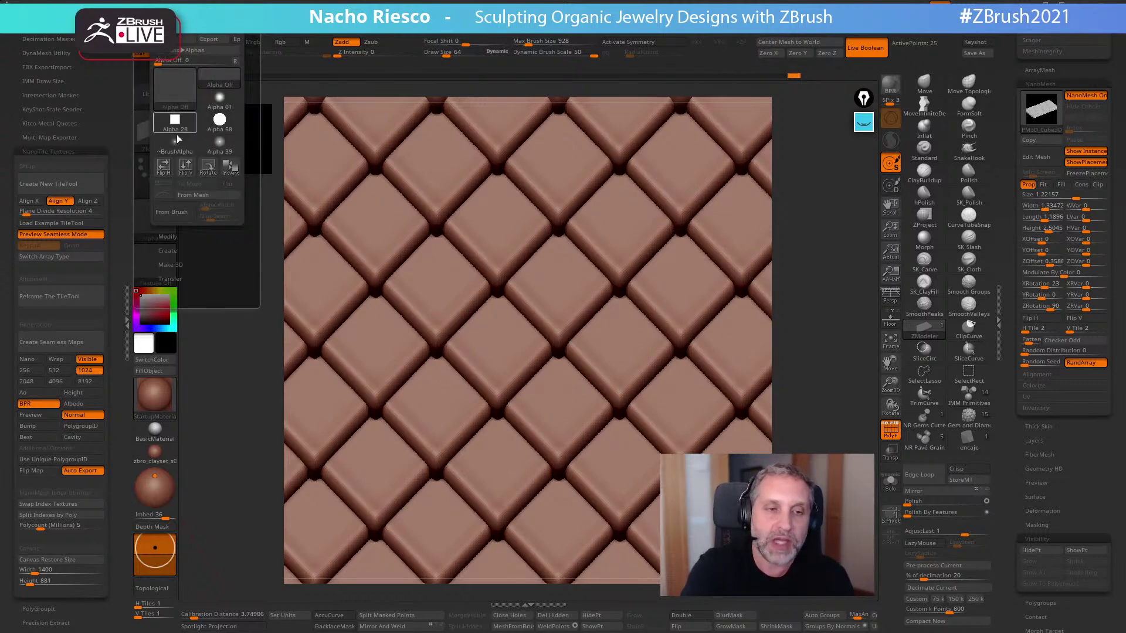
left_click(182, 280)
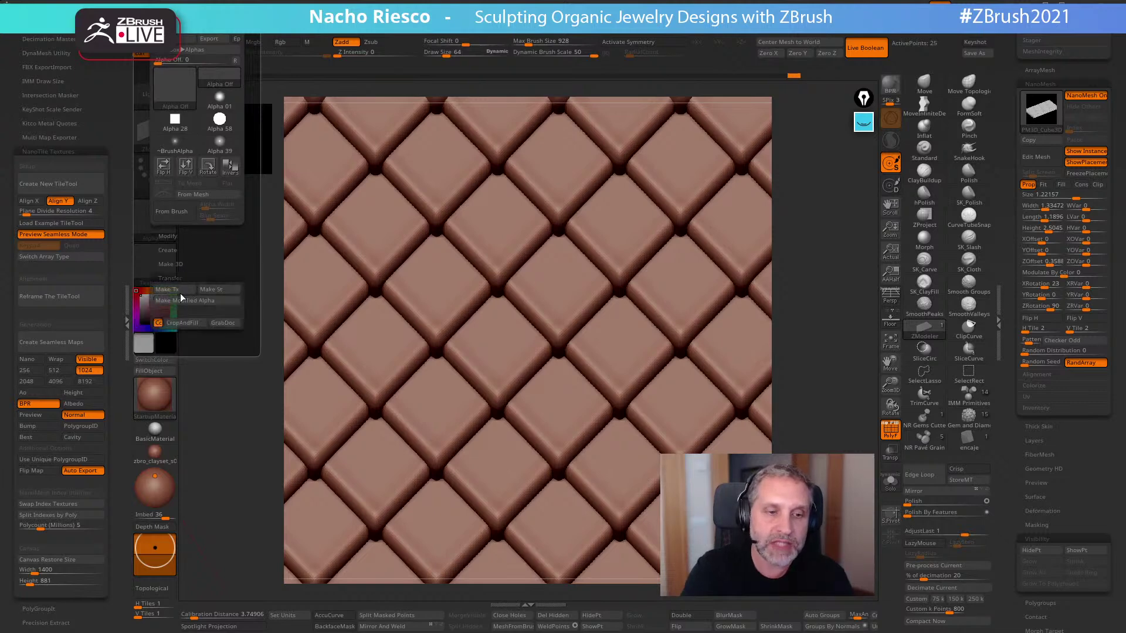
left_click(229, 326)
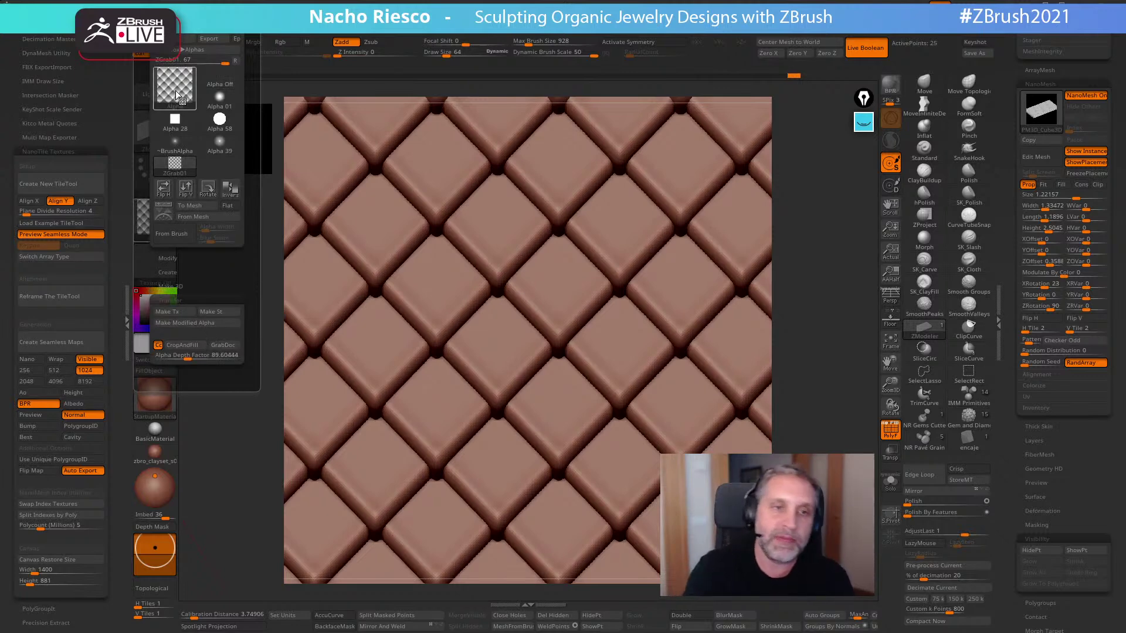
mouse_move(179, 95)
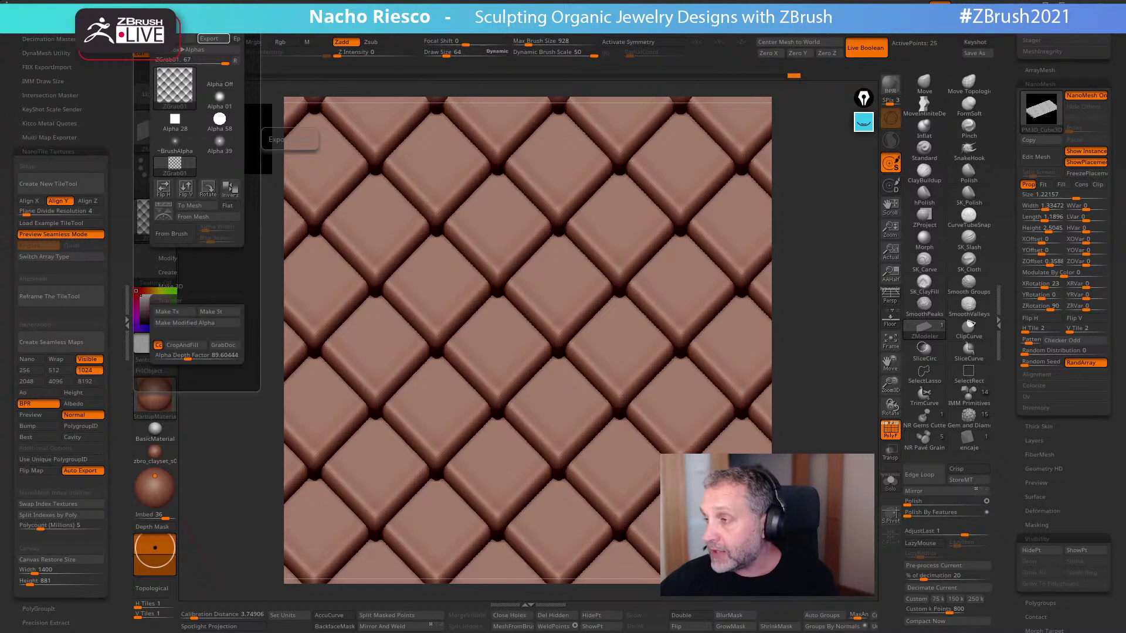
left_click(212, 39)
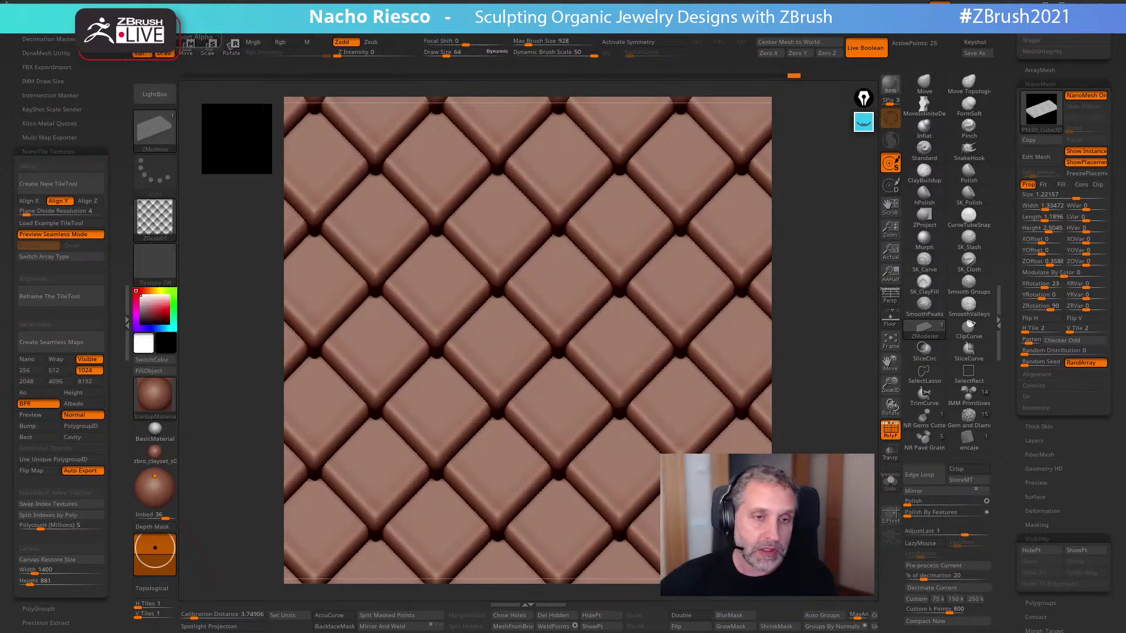
left_click(126, 315)
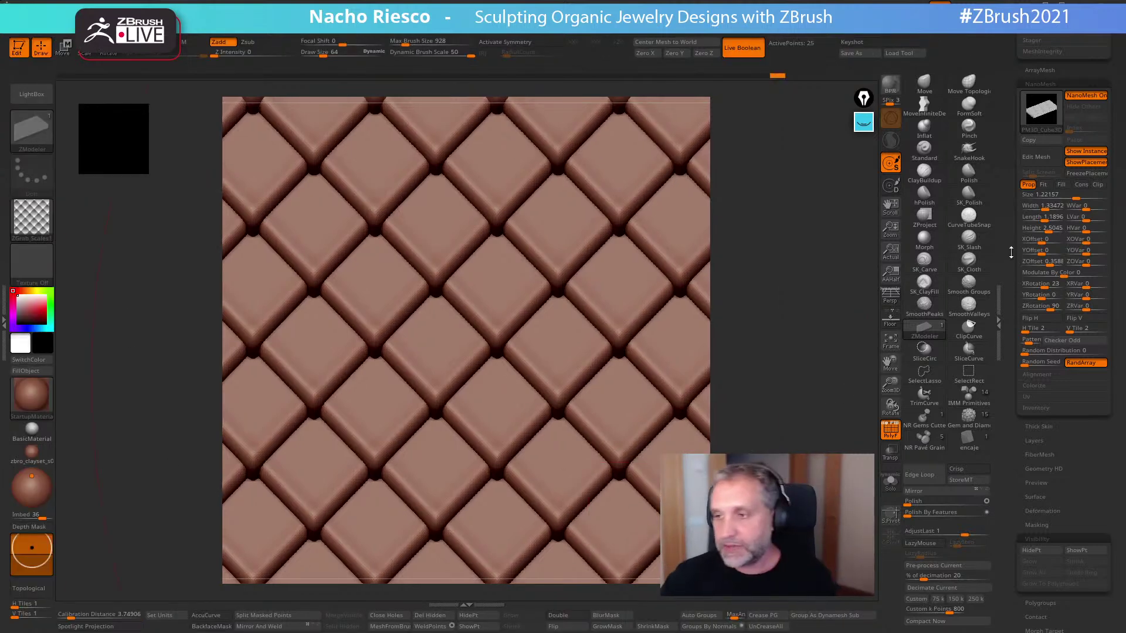
- Open the NanoMesh diamond scale for editing, frame it and check one of its side polygroups in isolation
scroll(1011, 292, "up", 2)
scroll(1010, 292, "up", 2)
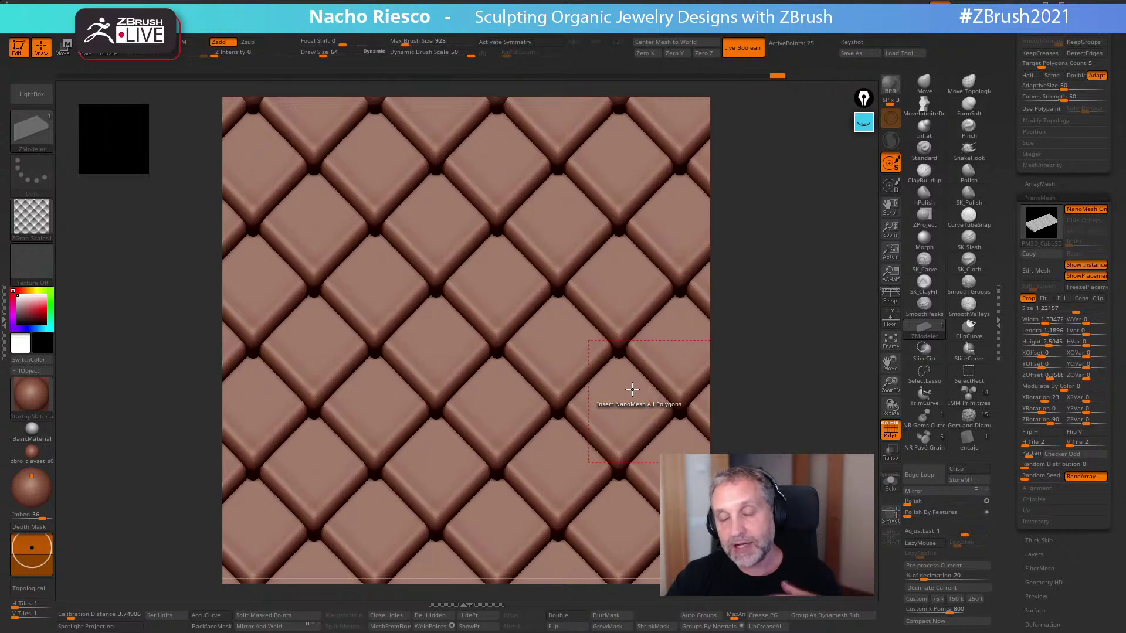
left_click(1043, 276)
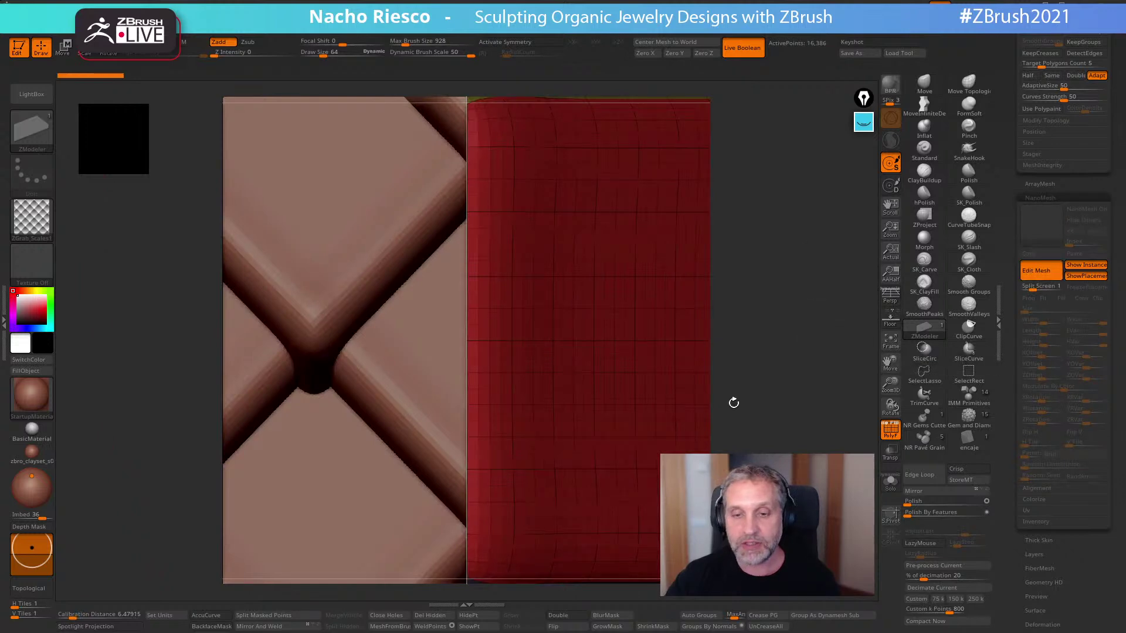
left_click(890, 340)
mouse_move(653, 468)
left_mouse_down()
mouse_move(654, 532)
mouse_move(654, 466)
mouse_move(648, 508)
mouse_move(644, 490)
left_mouse_up()
left_click(598, 337, "ctrl+shift")
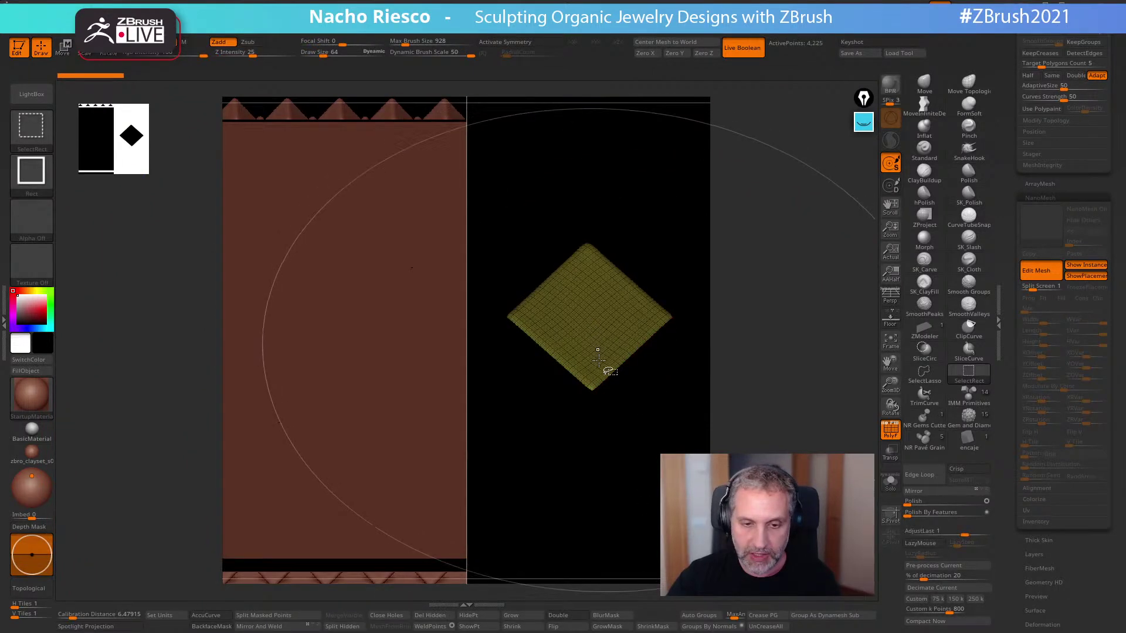
left_click(626, 477, "ctrl+shift")
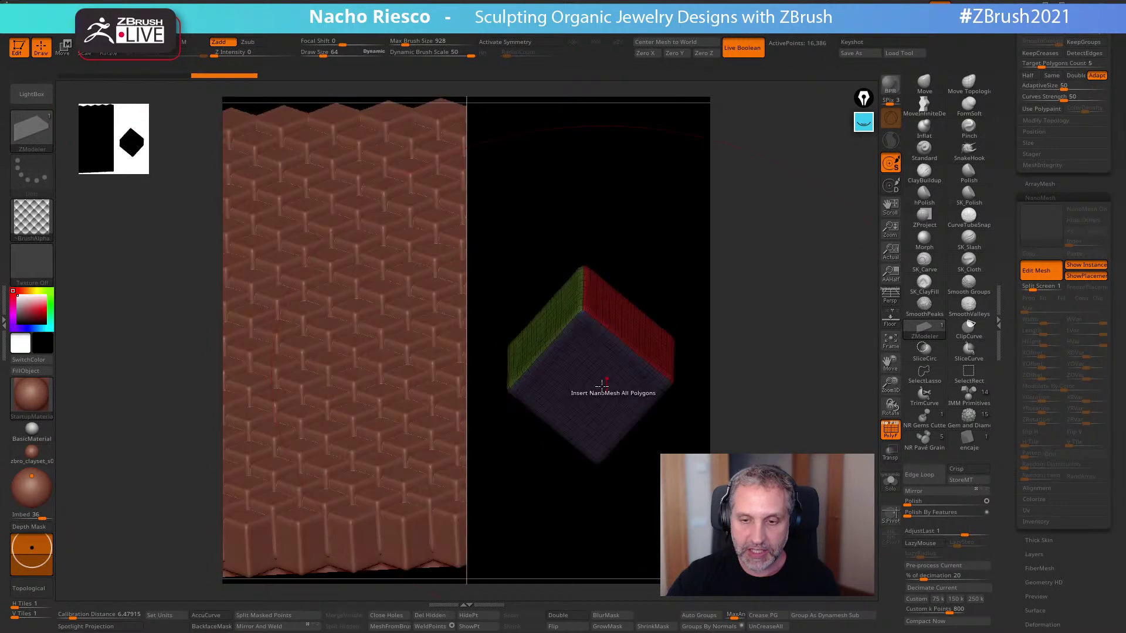
- Mask only the inner area of the diamond's large face, using its isolated polygroup shrunk three times from the border
left_click(601, 385, "ctrl+shift")
left_click_drag(639, 274, 651, 360)
left_click(518, 626)
left_click(518, 627)
left_click(519, 626)
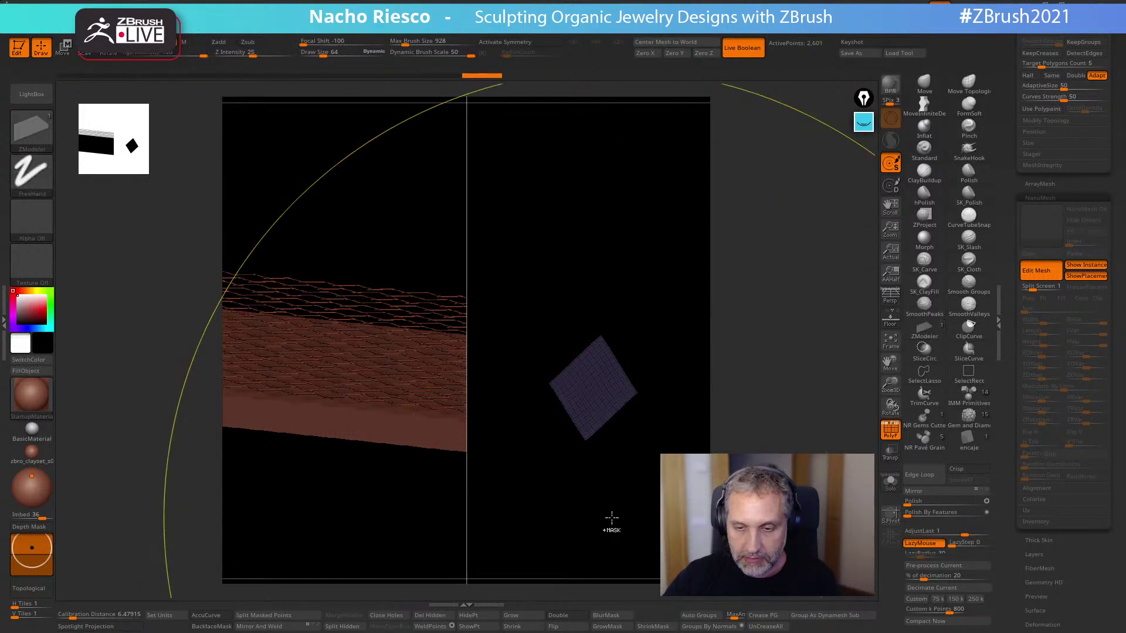
key("ctrl+shift")
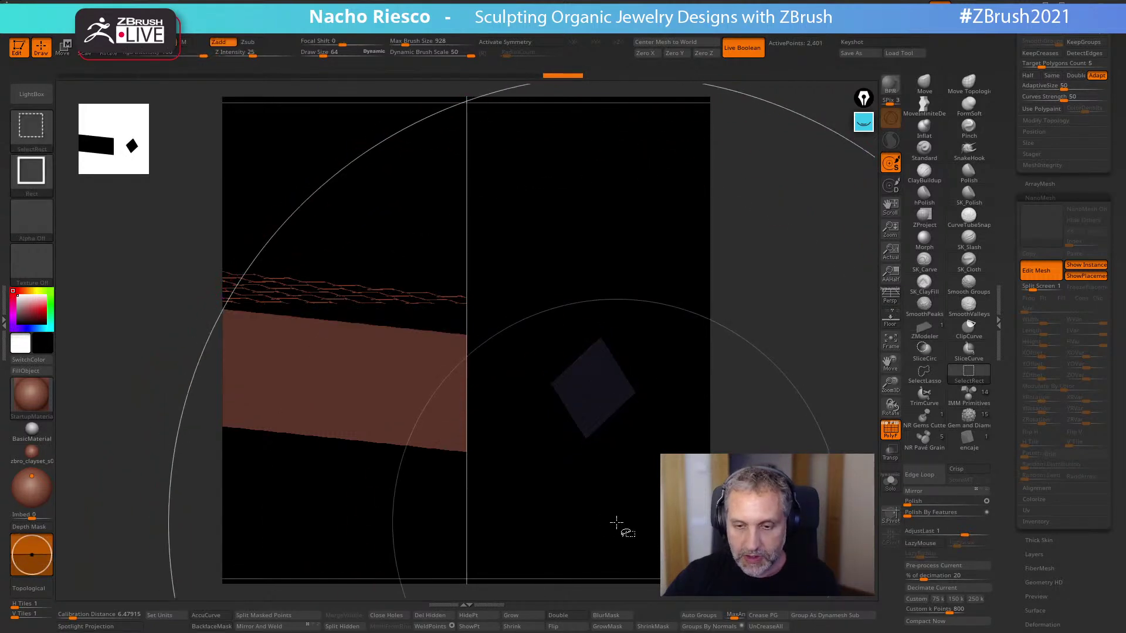
left_click(617, 522, "ctrl+shift")
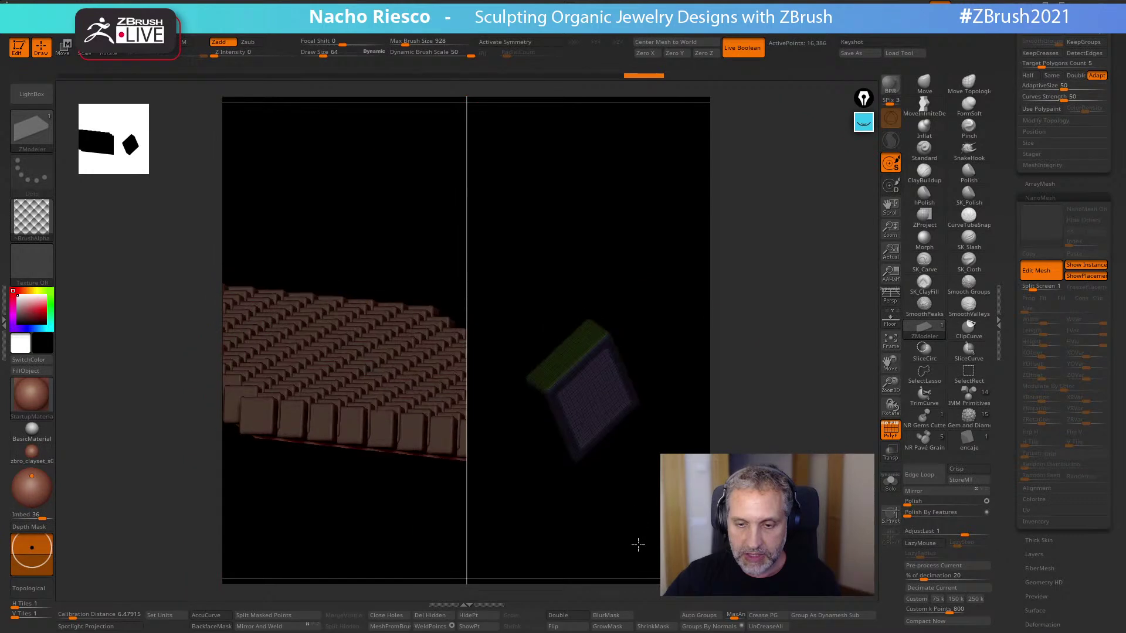
- Adjust the depth of the diamond's inner face with the realigned gizmo and store the shape as a morph target
key("w")
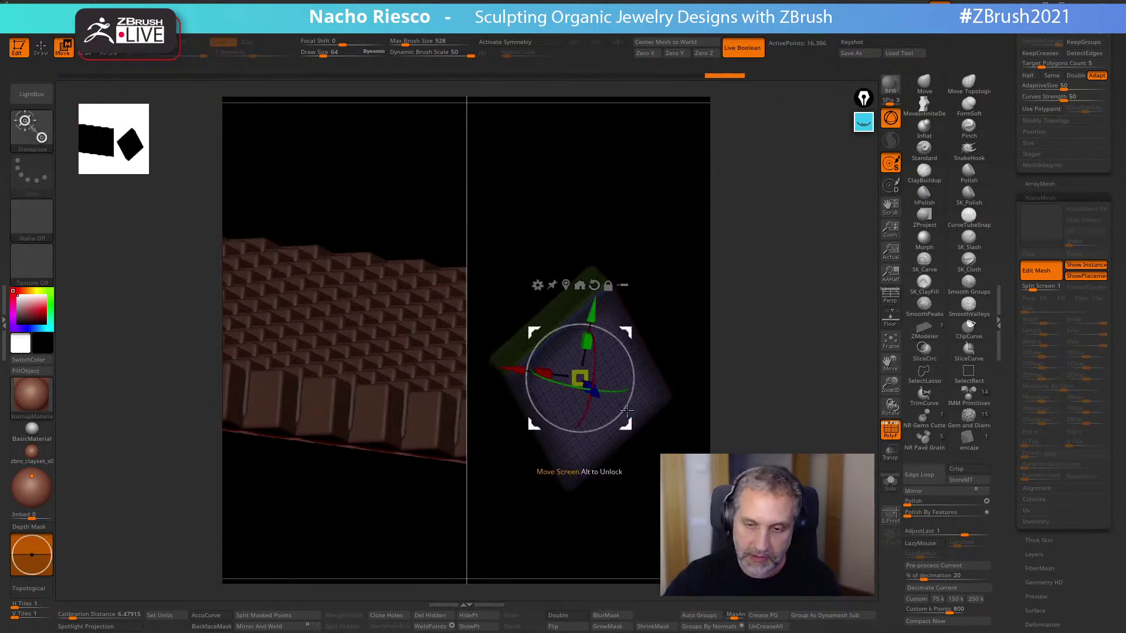
left_click(579, 285)
left_click(688, 214)
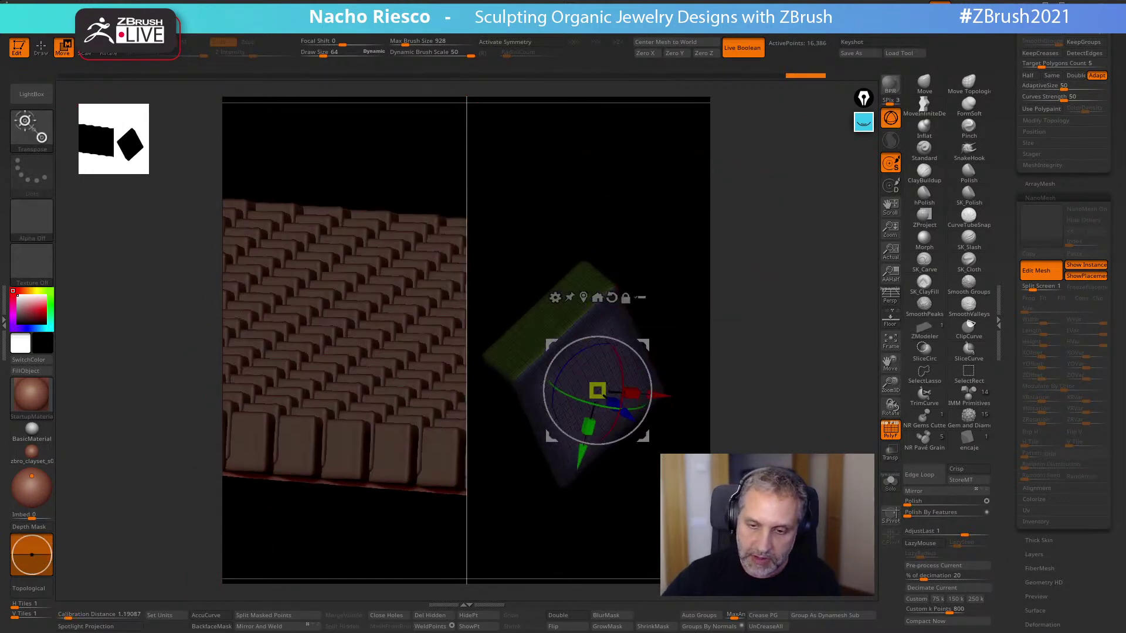
left_click_drag(627, 415, 622, 411)
mouse_move(638, 483)
left_mouse_down()
mouse_move(641, 528)
mouse_move(639, 496)
left_mouse_up()
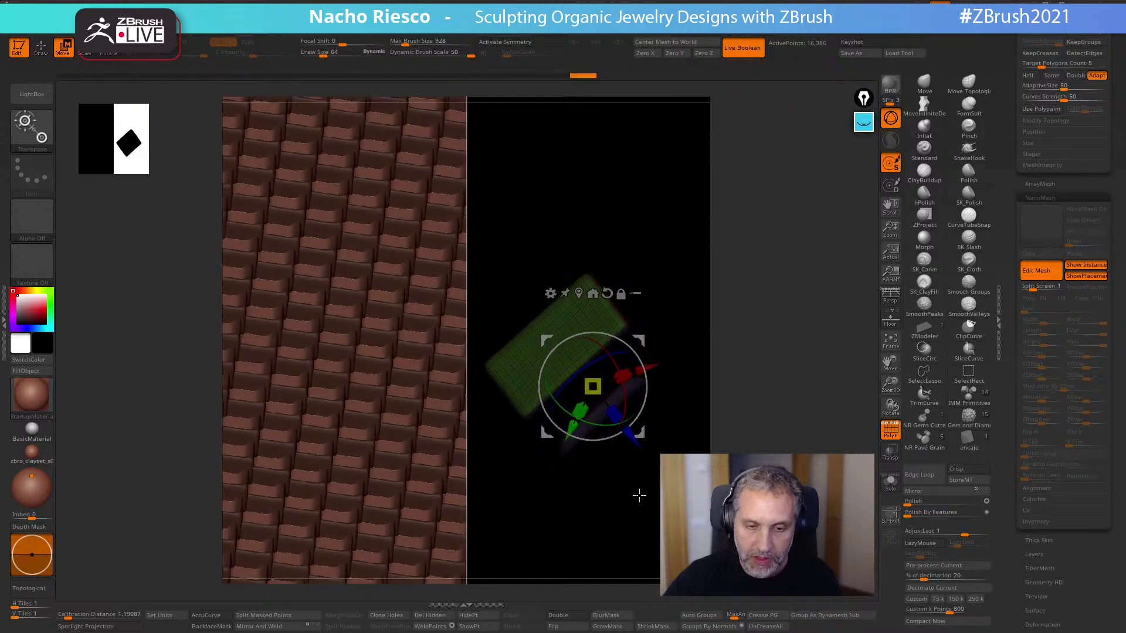
left_click_drag(628, 431, 629, 433)
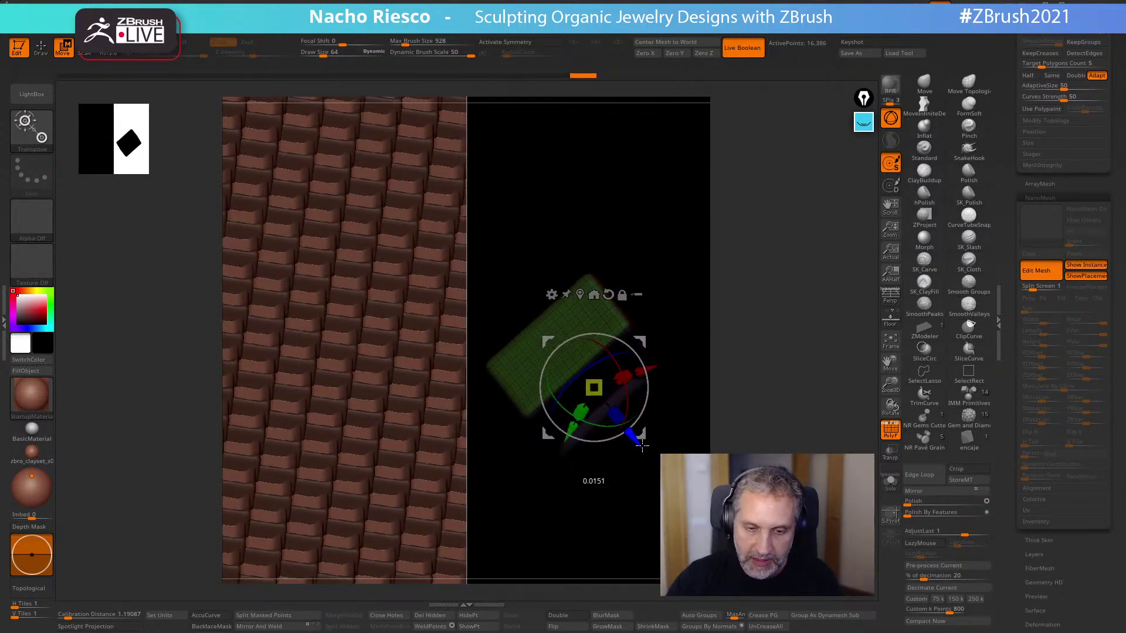
key("q")
left_click_drag(658, 506, 658, 483)
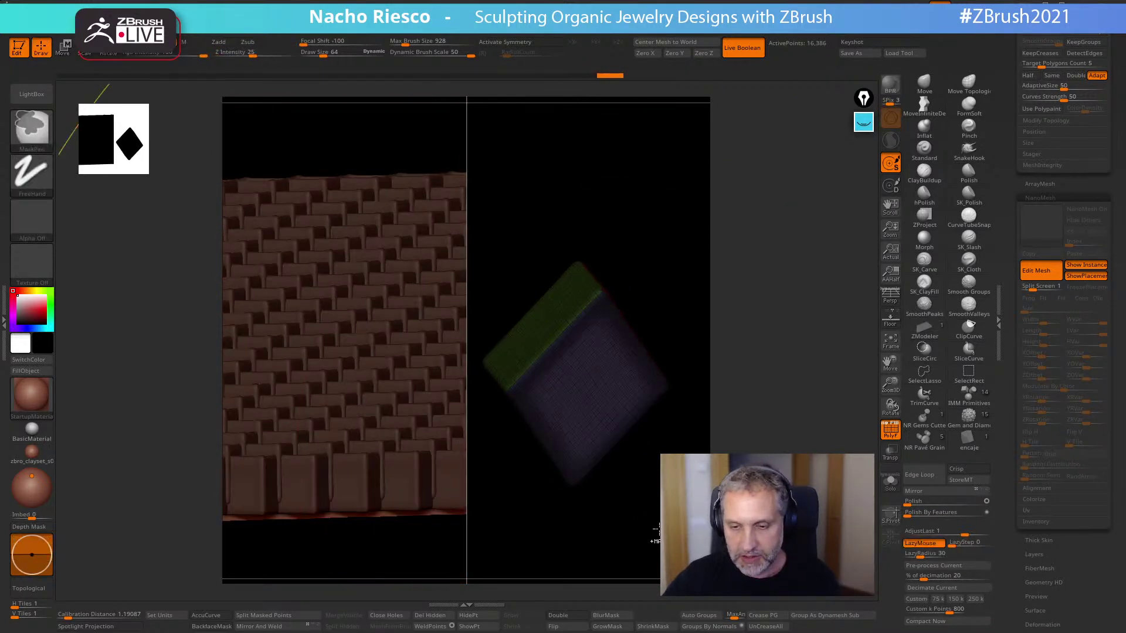
left_click(968, 482)
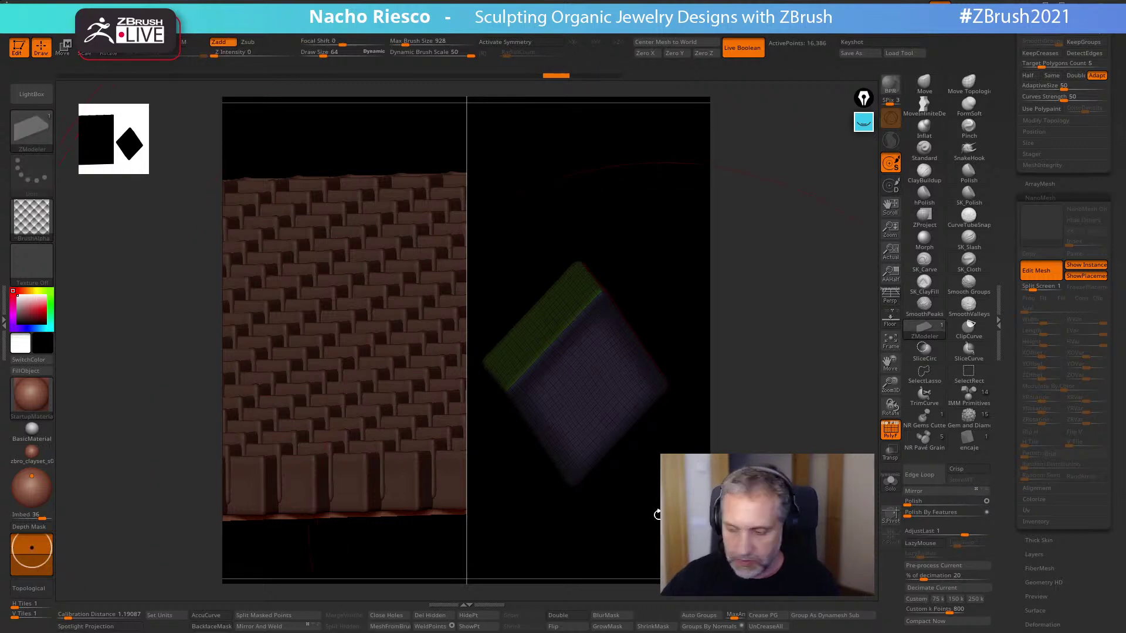
- Push the diamond's inner face inward by about 0.10
key("w")
left_click_drag(622, 421, 620, 419)
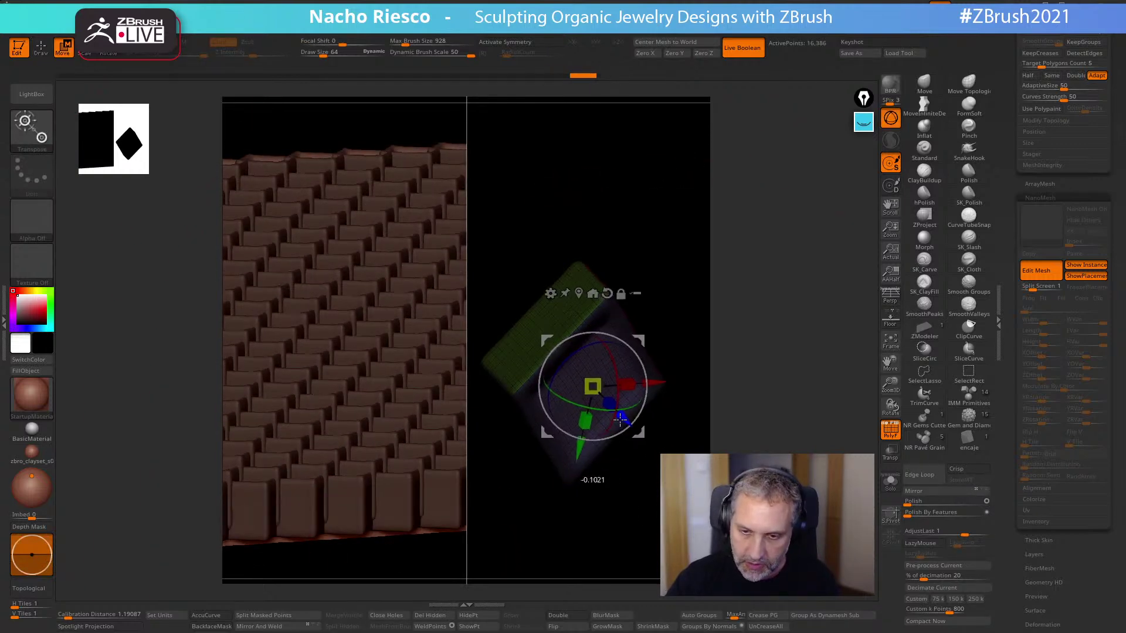
key("q")
left_click_drag(658, 494, 652, 470, "shift")
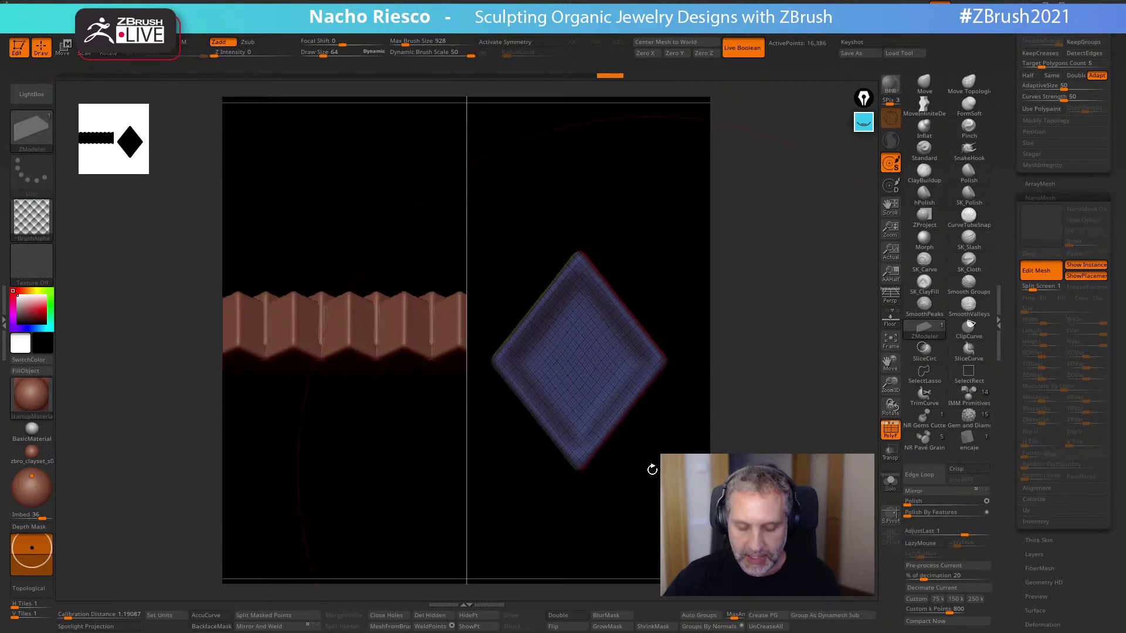
- Paint a central ridge down the diamond's lower half using the Morph brush at draw size about 1.83 with X symmetry
key("x")
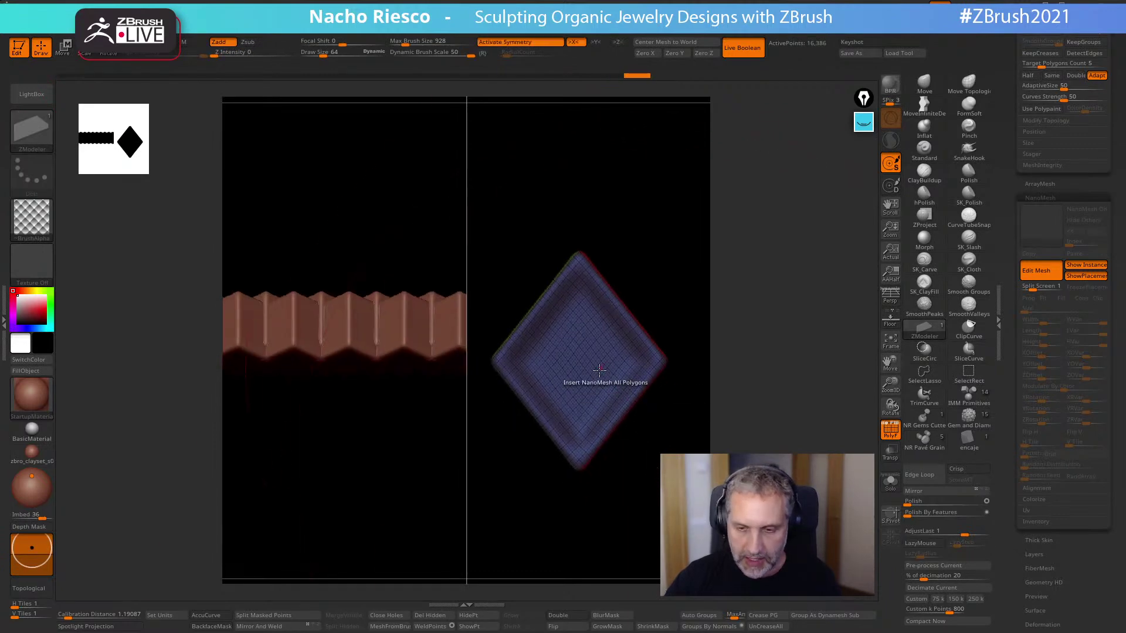
left_click(924, 239)
key("s")
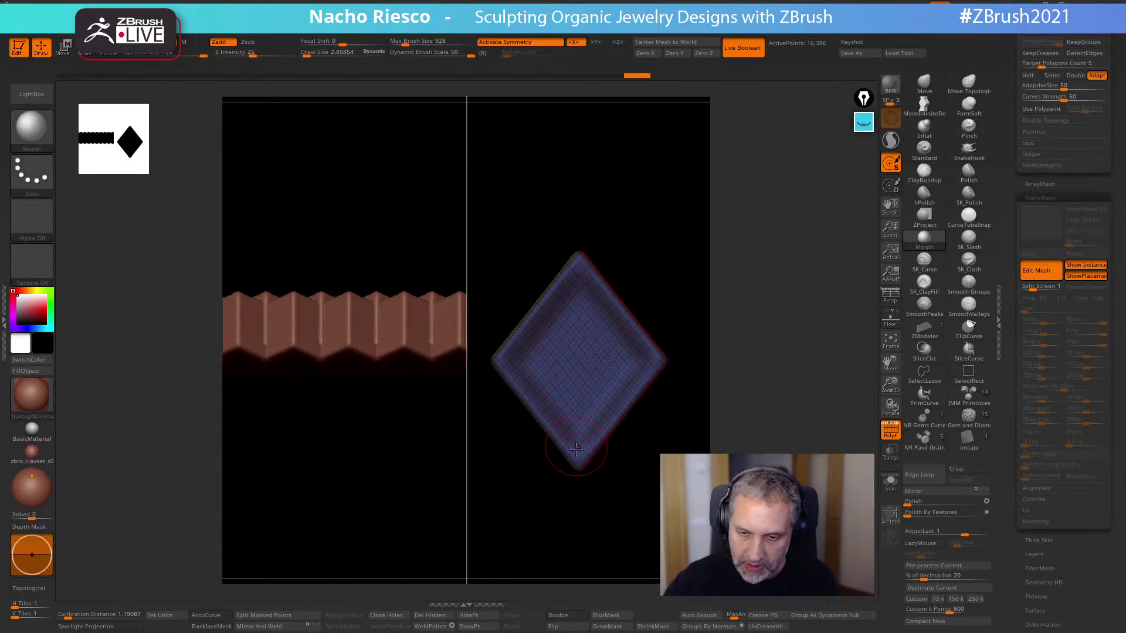
key("s")
left_click(582, 420)
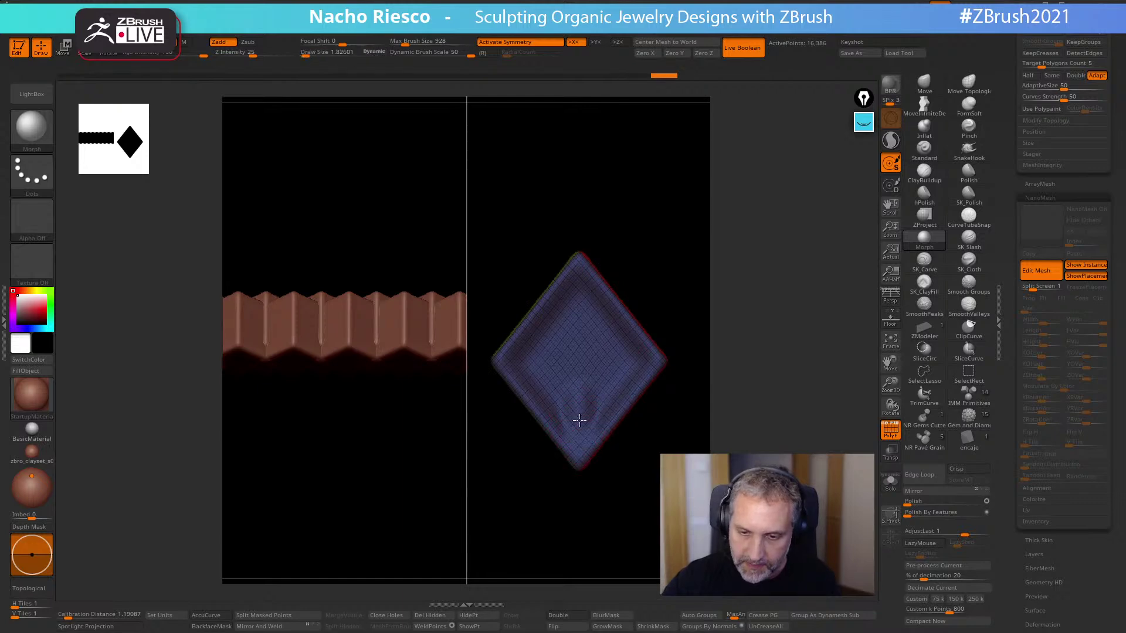
left_click_drag(579, 420, 577, 455)
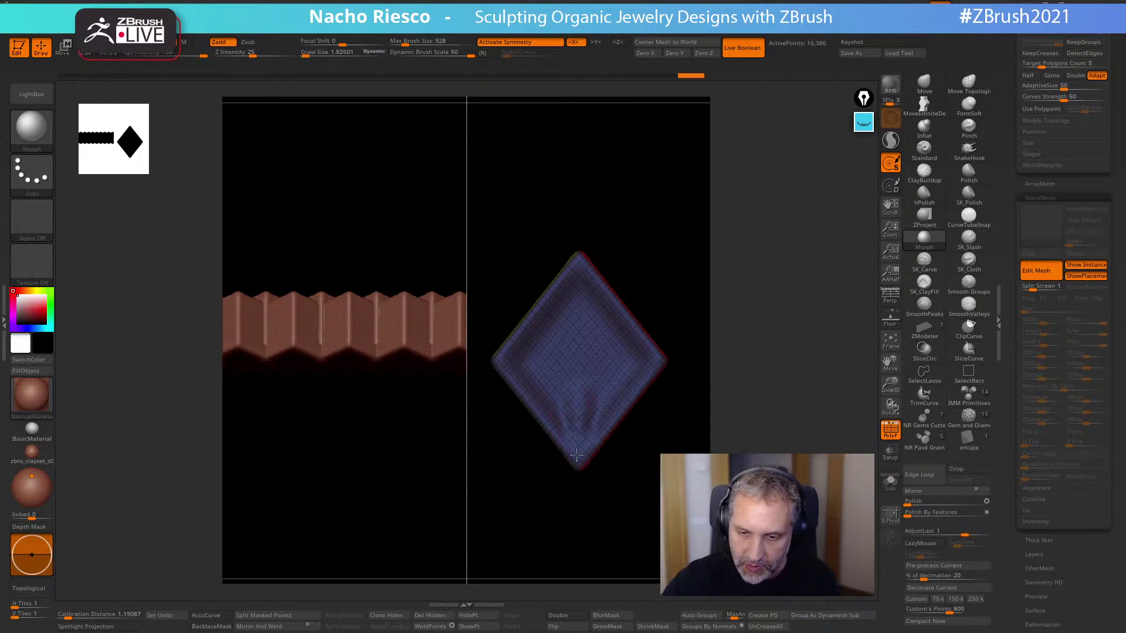
- Turn off the polyframe display and soften the diamond's central ridge with the SmoothPeaks brush
left_click(891, 429)
mouse_move(671, 246)
left_mouse_down()
mouse_move(673, 389)
mouse_move(667, 264)
left_mouse_up()
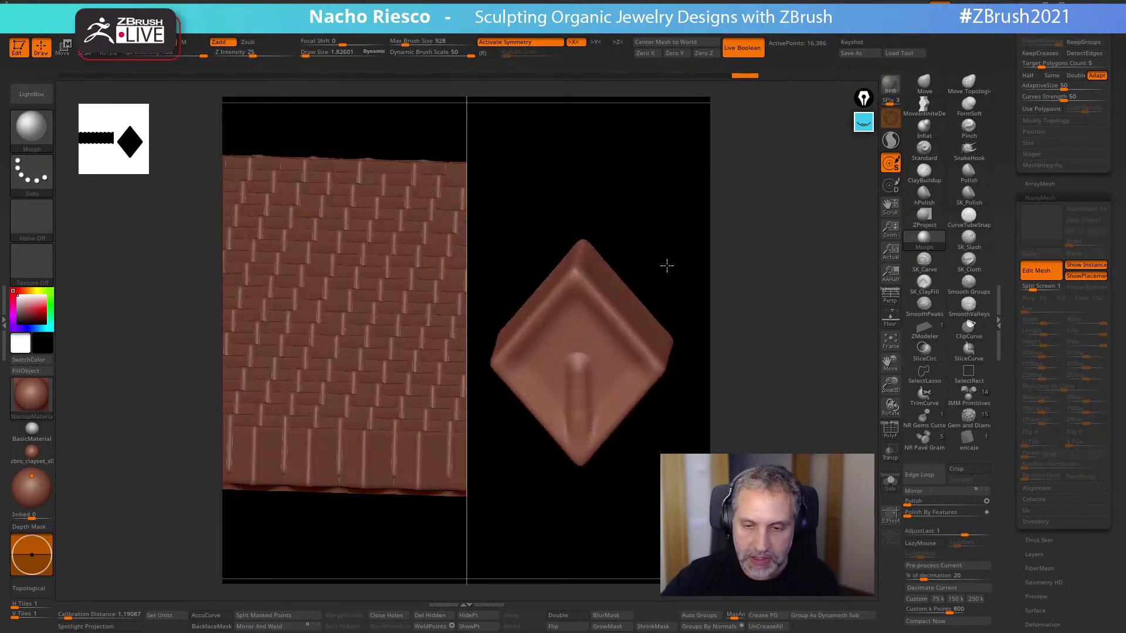
mouse_move(580, 389)
left_mouse_down("shift")
mouse_move(580, 423)
mouse_move(578, 358)
mouse_move(580, 381)
left_mouse_up("shift")
mouse_move(670, 273)
left_mouse_down()
mouse_move(674, 367)
mouse_move(663, 259)
mouse_move(645, 376)
left_mouse_up()
left_click(968, 304, "shift")
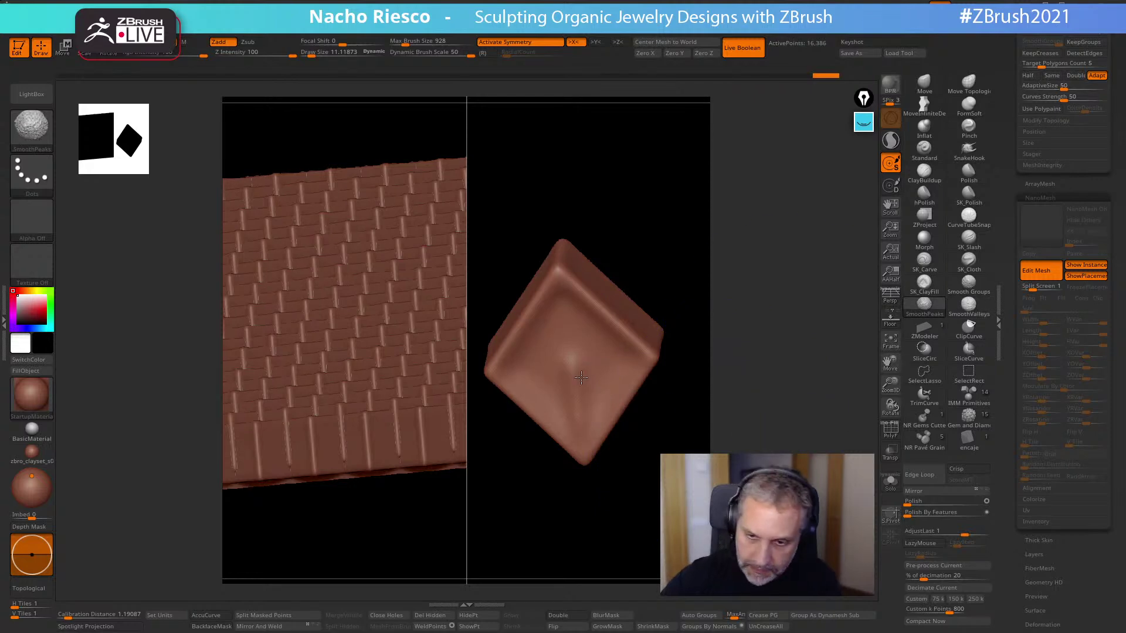
- Apply Polish to the diamond scale and finish editing the NanoMesh to return to the tiled pattern
mouse_move(694, 369)
left_mouse_down()
mouse_move(655, 570)
mouse_move(642, 505)
left_mouse_up()
key("f")
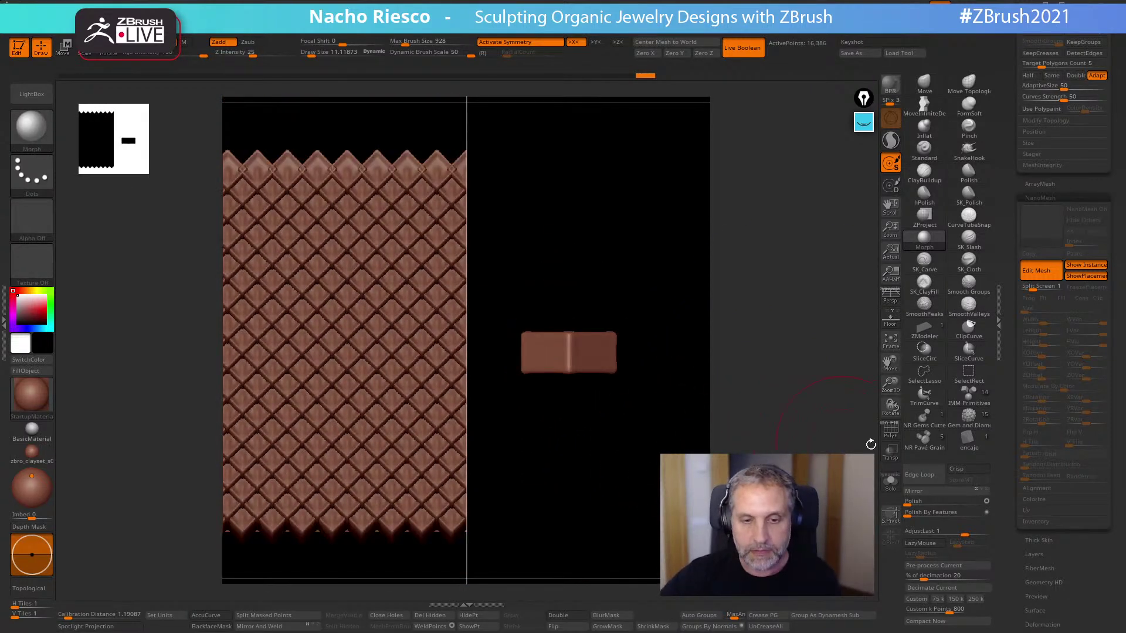
left_click_drag(911, 503, 921, 503)
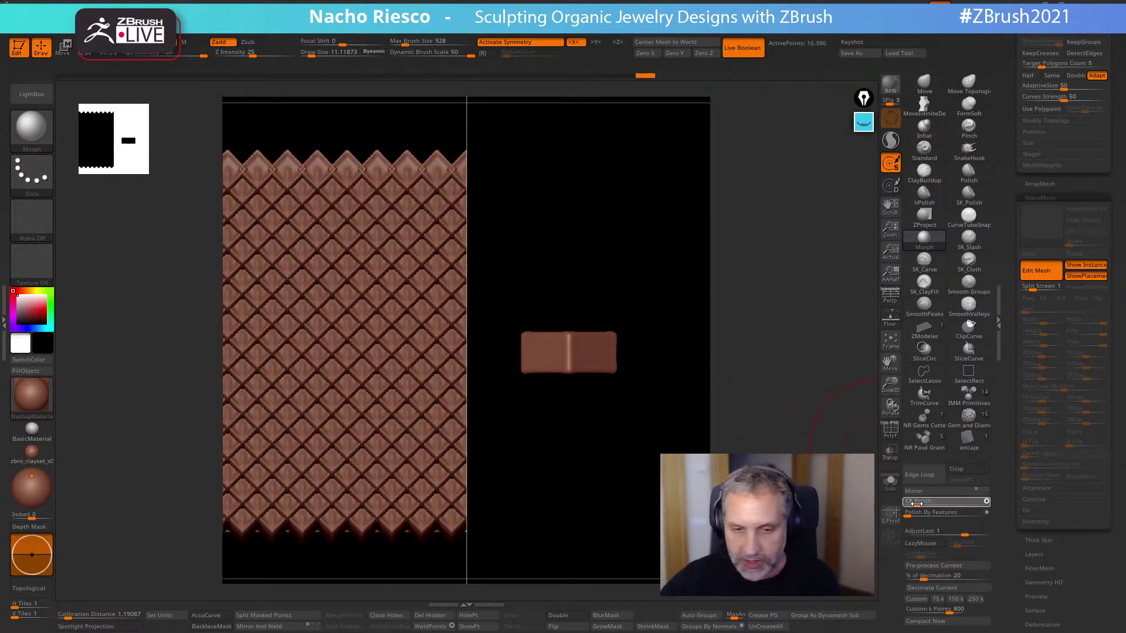
left_click(1043, 272)
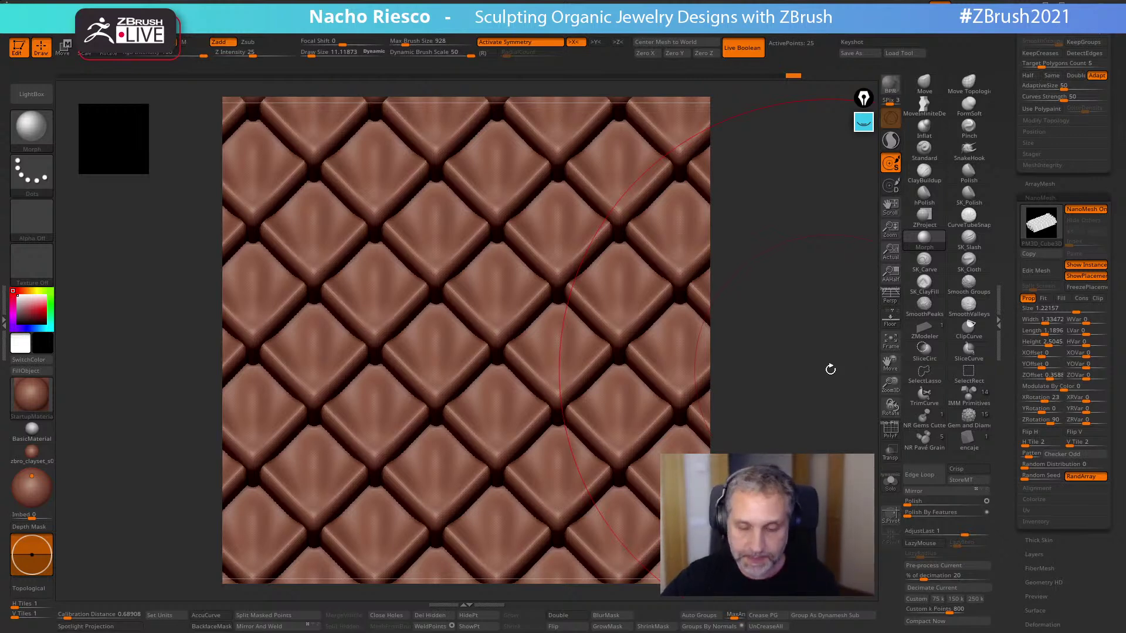
- Reopen the NanoMesh scale for editing and reshape the diamond's lower edges and tip with the MoveInfiniteDepth brush
left_click(1044, 277)
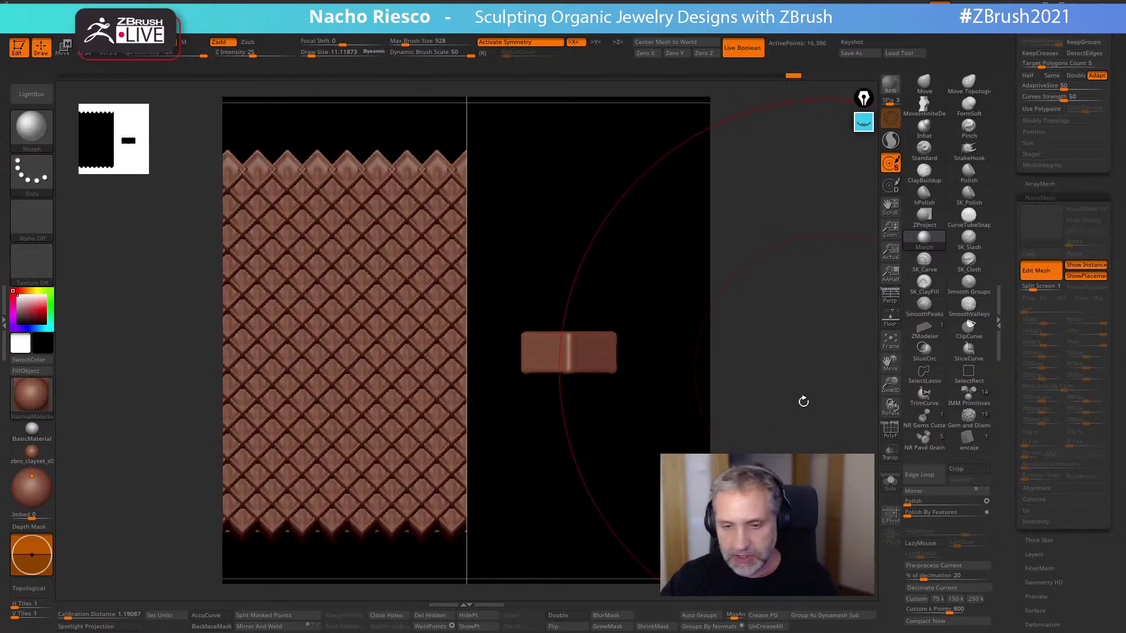
mouse_move(653, 490)
left_mouse_down()
mouse_move(646, 367)
mouse_move(673, 409)
mouse_move(666, 440)
left_mouse_up()
left_click(924, 111)
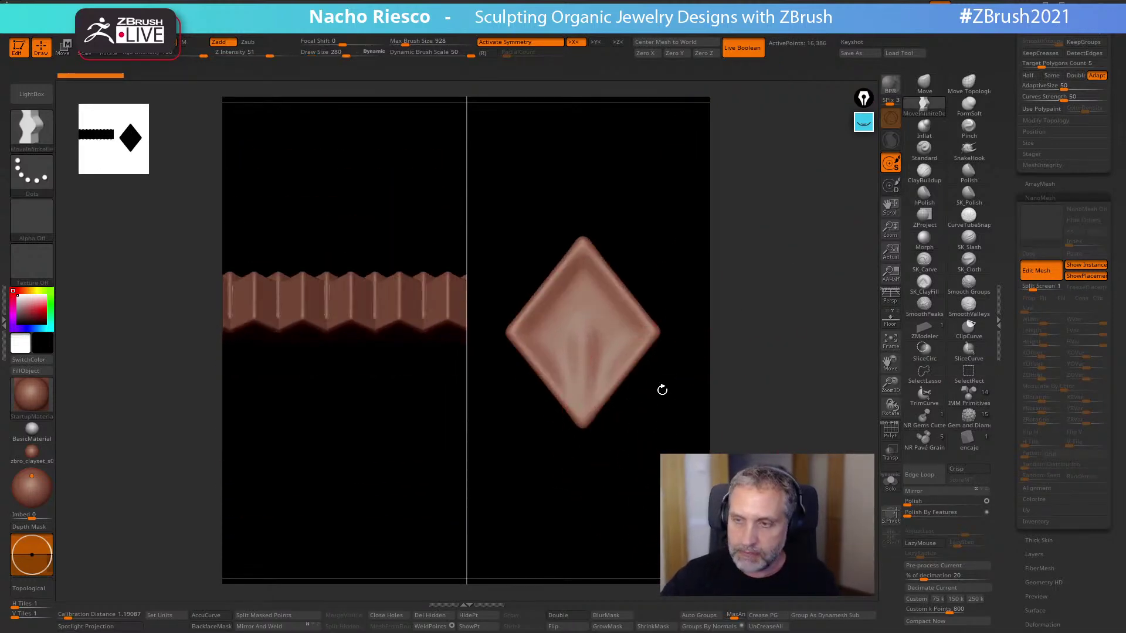
key("s")
mouse_move(604, 398)
left_mouse_down()
mouse_move(579, 399)
mouse_move(635, 394)
mouse_move(623, 398)
left_mouse_up()
key("s")
left_click(617, 395)
mouse_move(622, 449)
left_mouse_down()
mouse_move(623, 551)
mouse_move(621, 404)
left_mouse_up()
key("s")
left_click(615, 427)
left_click_drag(591, 434, 656, 474)
key("s")
mouse_move(593, 419)
left_mouse_down()
mouse_move(555, 480)
mouse_move(599, 515)
mouse_move(598, 462)
mouse_move(610, 501)
mouse_move(623, 492)
mouse_move(610, 495)
mouse_move(596, 422)
mouse_move(586, 418)
mouse_move(576, 485)
mouse_move(628, 521)
mouse_move(623, 417)
mouse_move(651, 501)
mouse_move(854, 296)
left_mouse_up()
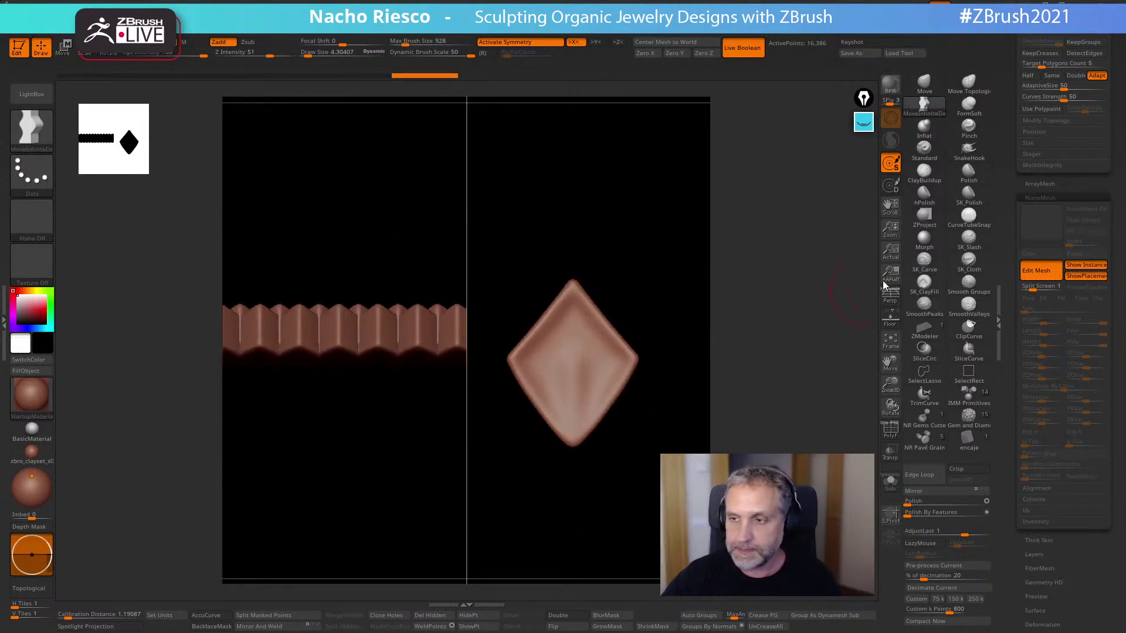
- Refine the scale's lower half with the SK_Cloth, SmoothPeaks and SmoothValleys brushes and finish editing the NanoMesh
left_click(968, 261)
mouse_move(574, 394)
left_mouse_down()
mouse_move(573, 457)
mouse_move(641, 560)
mouse_move(626, 488)
mouse_move(631, 508)
left_mouse_up()
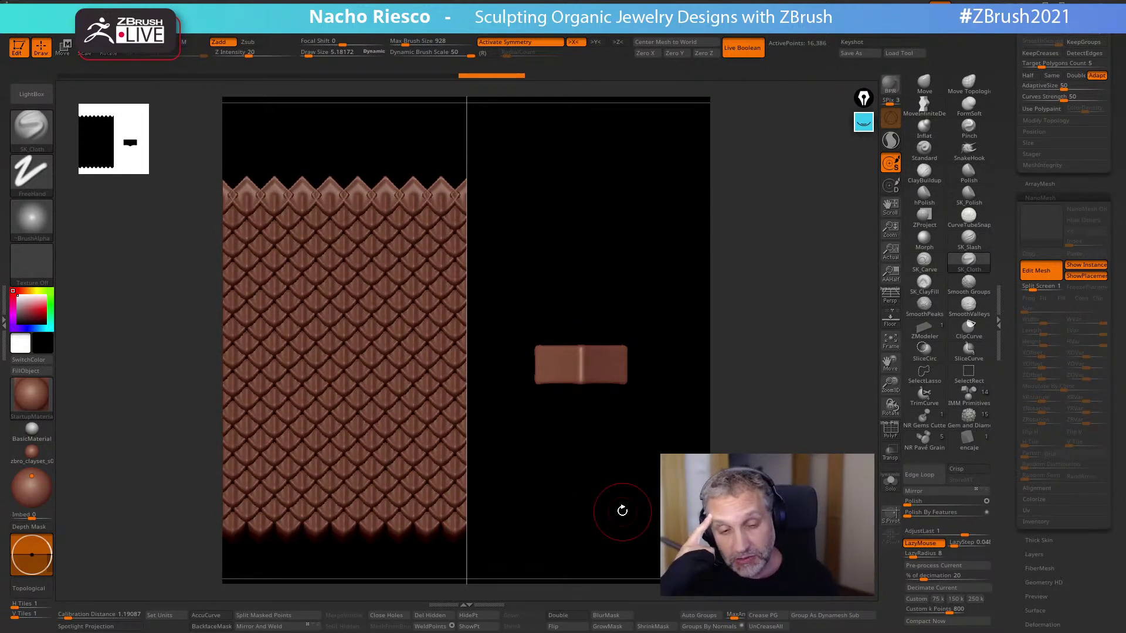
mouse_move(621, 508)
left_mouse_down("alt")
mouse_move(611, 532)
mouse_move(615, 460)
mouse_move(576, 384)
left_mouse_up("alt")
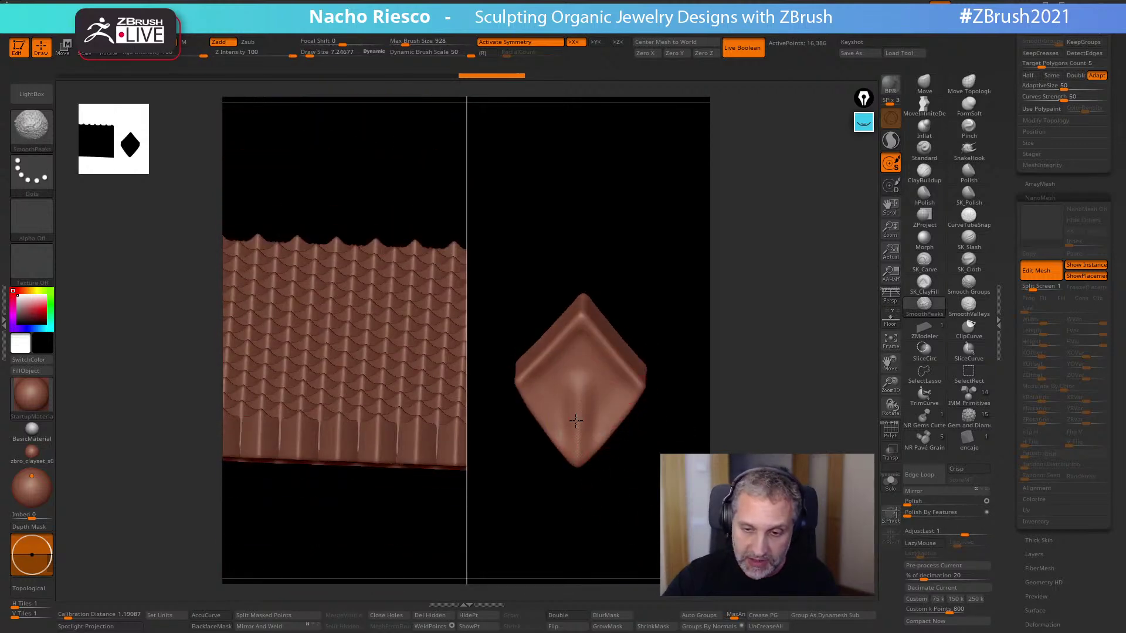
left_click(969, 303)
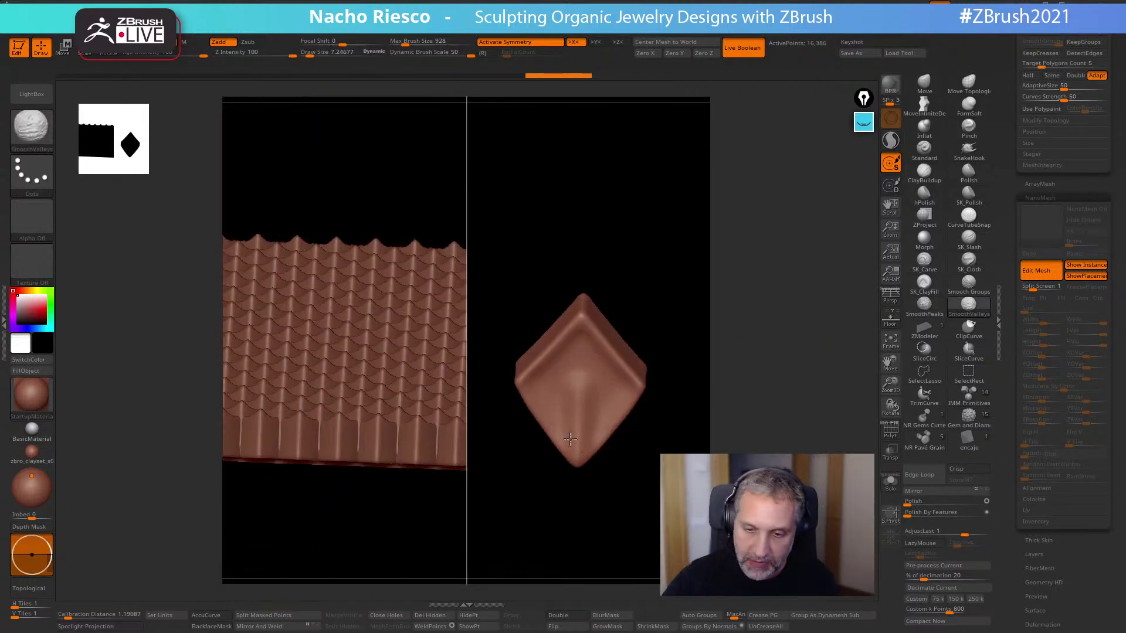
key("shift")
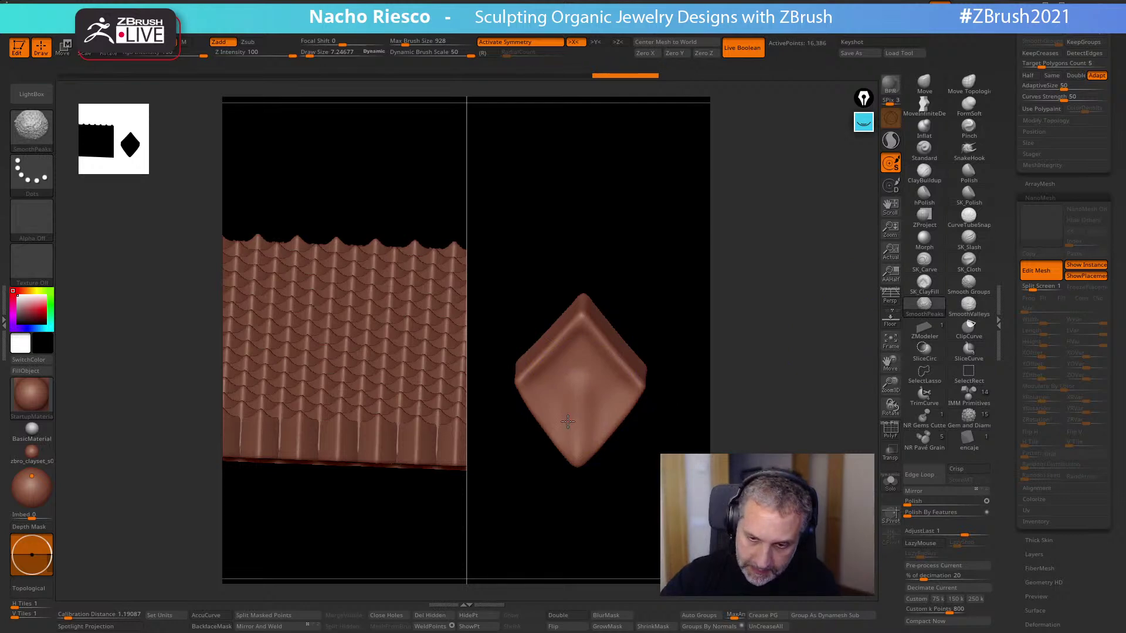
left_click_drag(651, 290, 617, 413)
left_click_drag(645, 486, 626, 557)
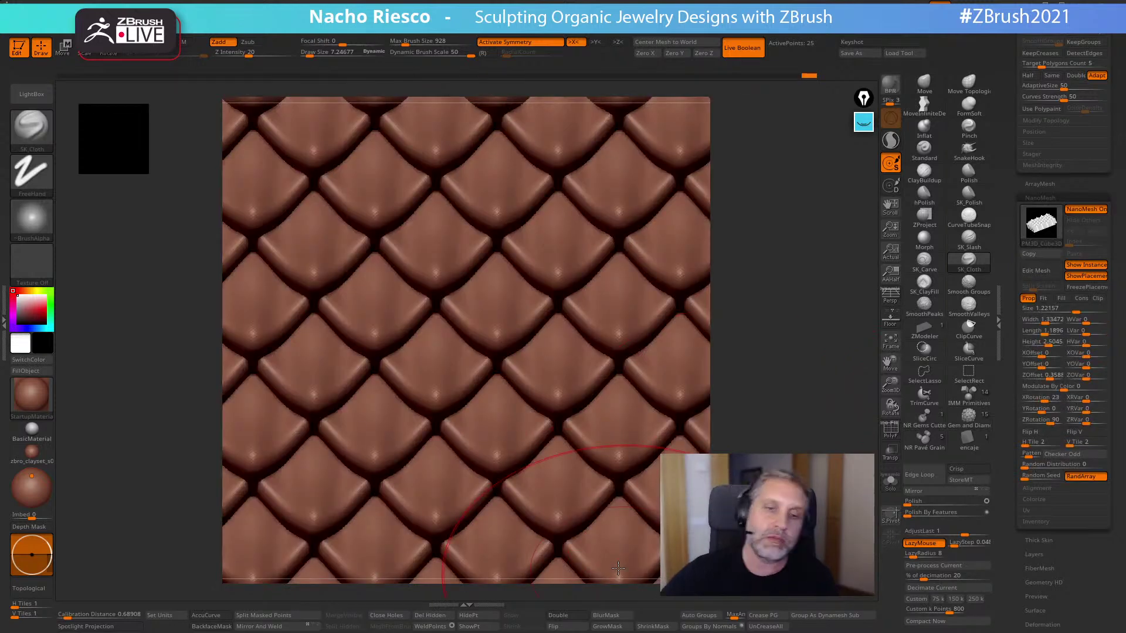
- Grab the tiled scale pattern from the document as an alpha and export it as ZGrab_Scales2
left_click(18, 4)
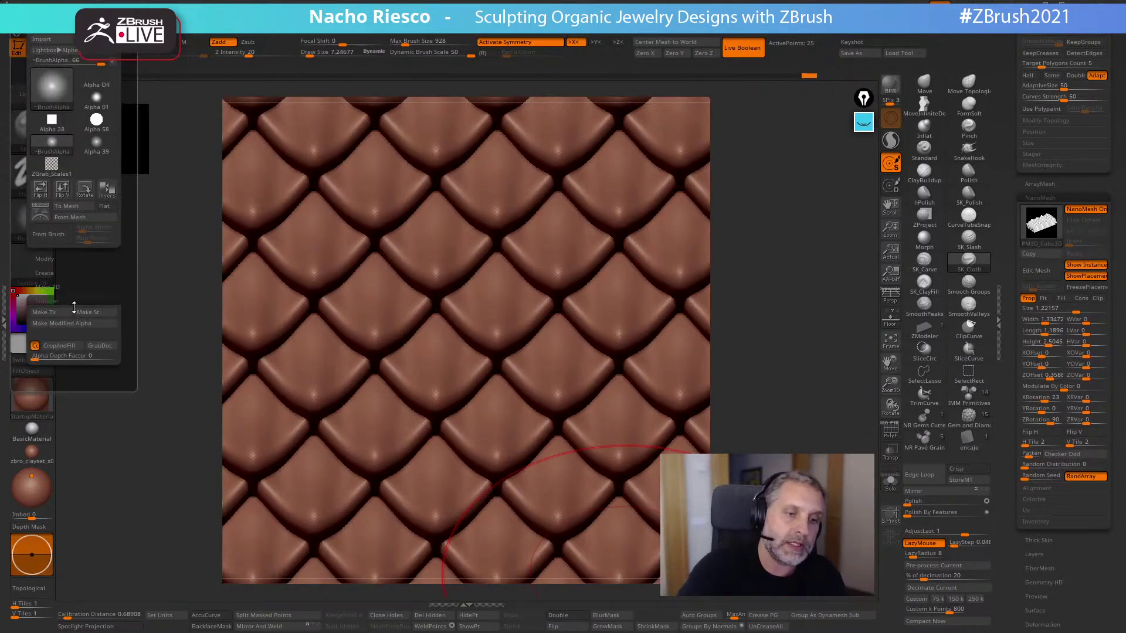
left_click(101, 346)
mouse_move(49, 93)
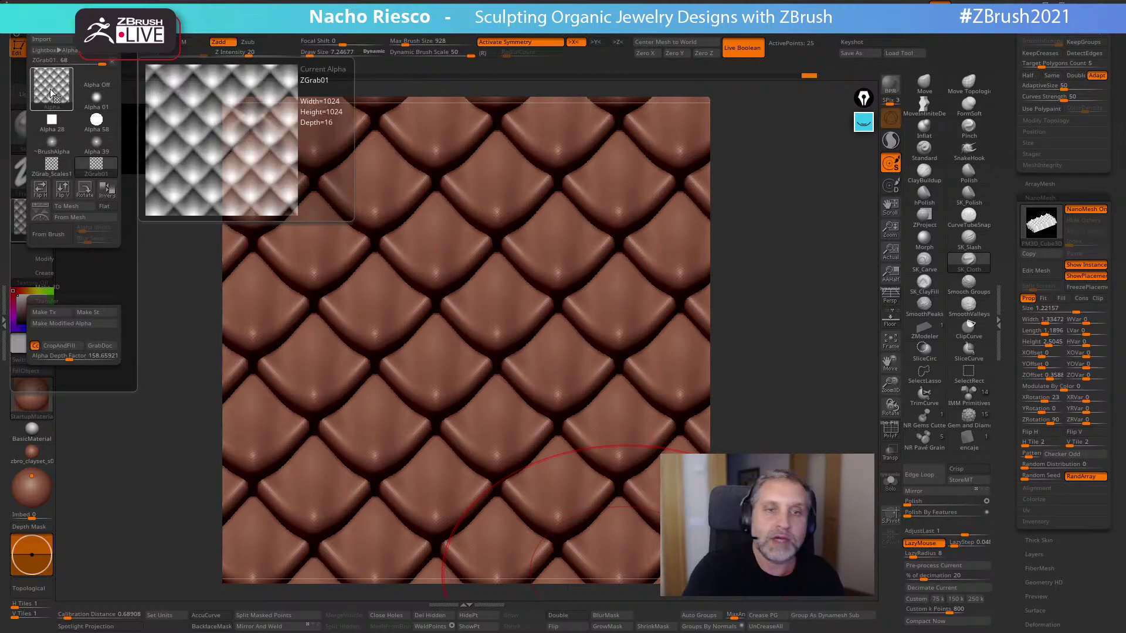
left_click(48, 87)
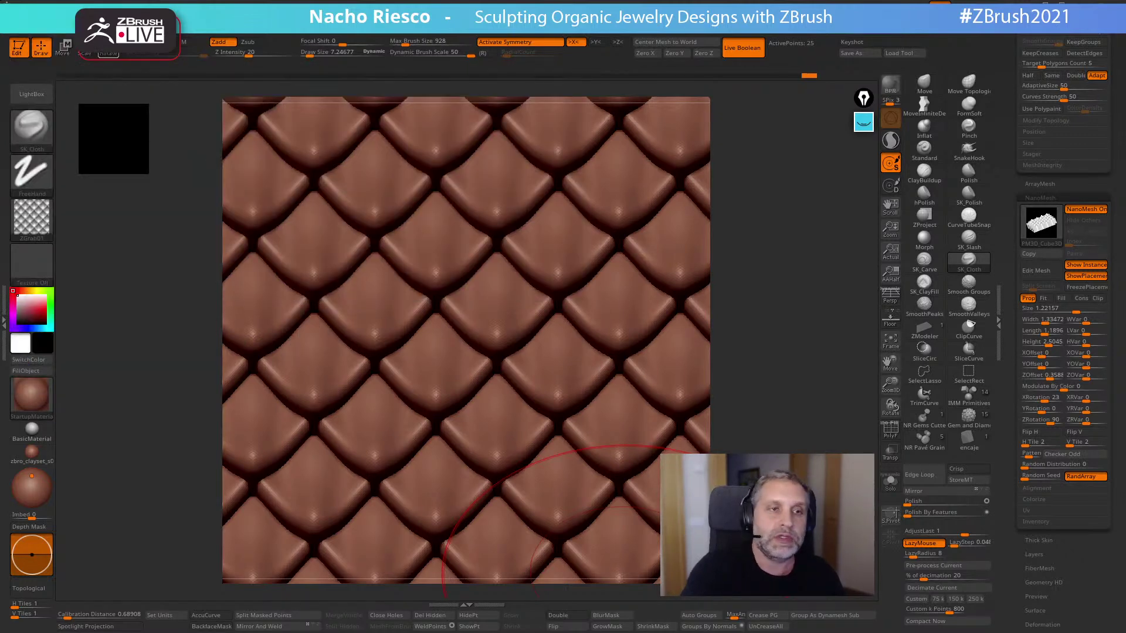
left_click(41, 4)
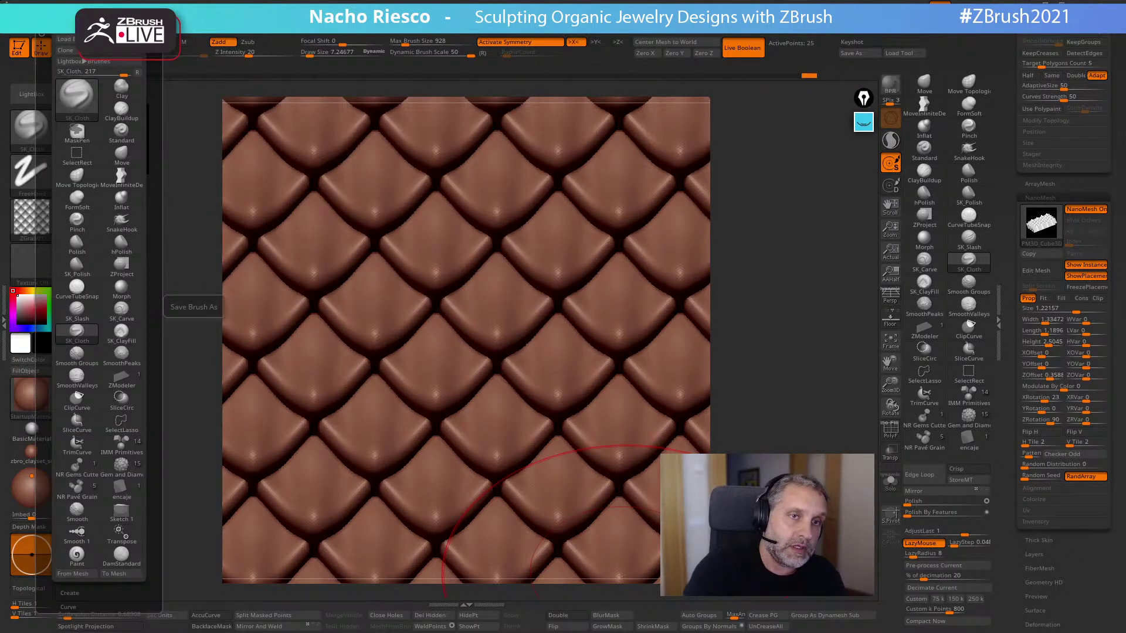
left_click(18, 5)
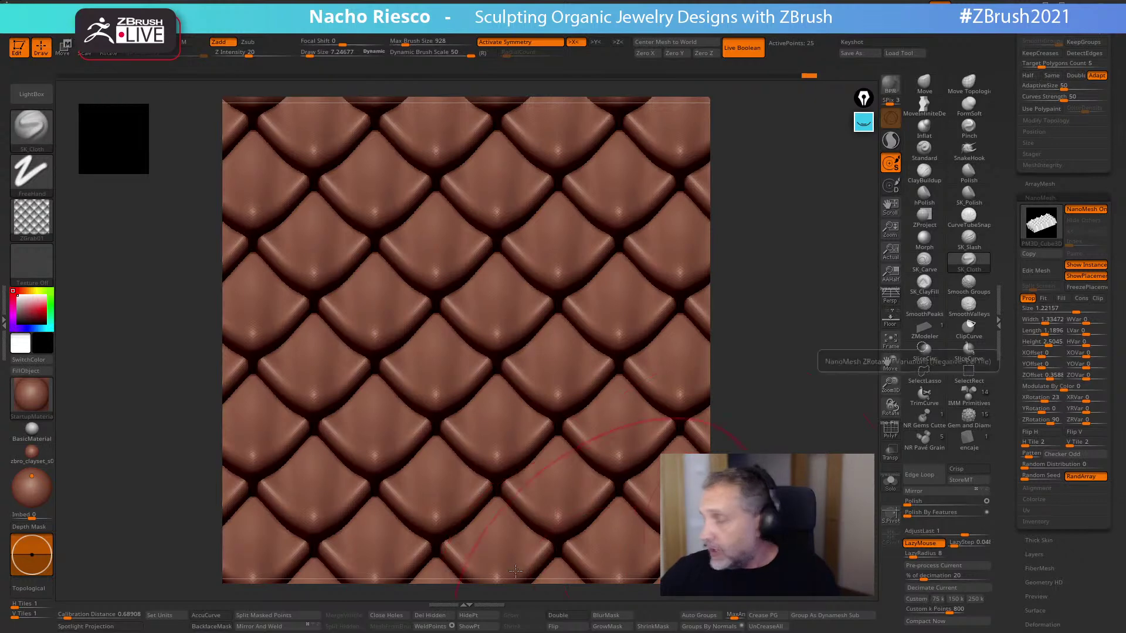
- Restore the canvas to 1400 by 881 with the NanoTile Textures plugin and frame the diamond mesh
left_click(4, 322)
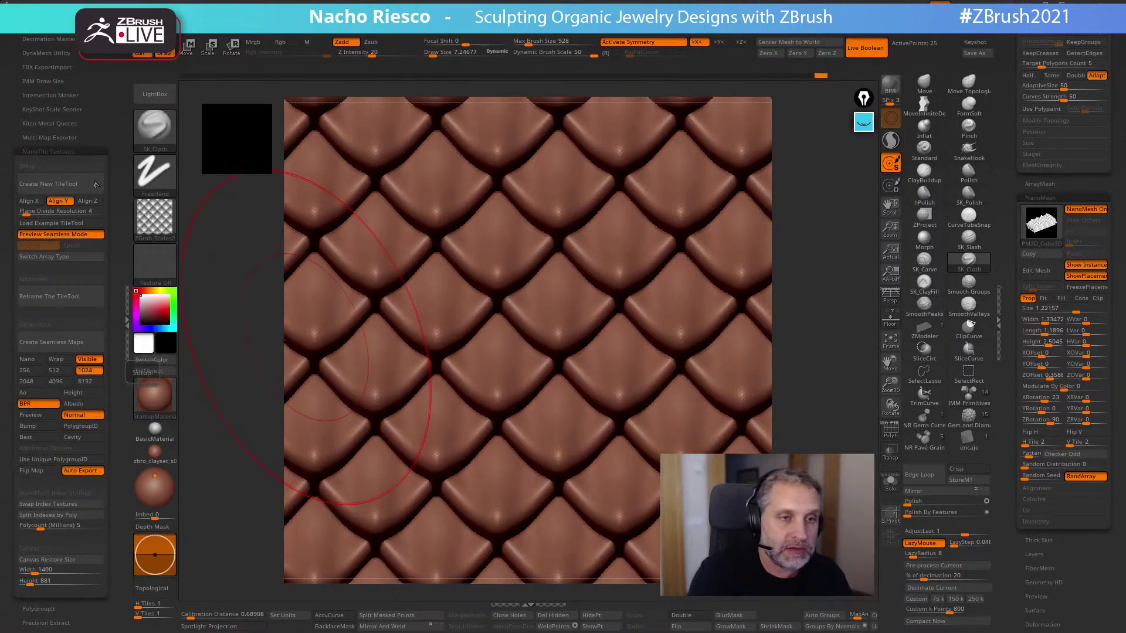
scroll(116, 271, "down", 2)
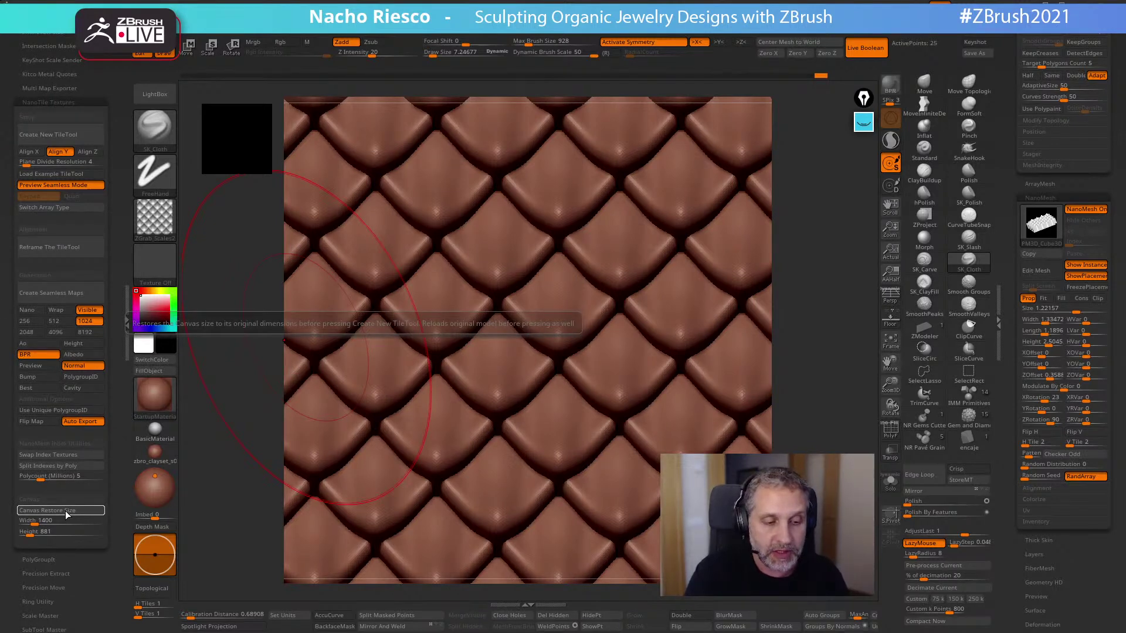
left_click(68, 511)
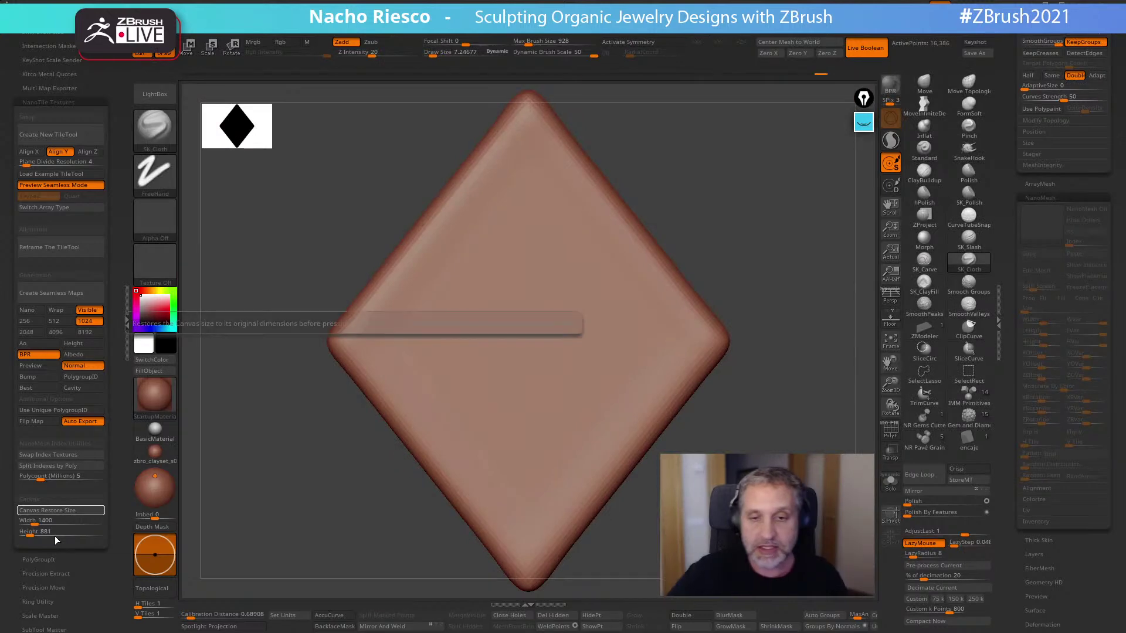
scroll(1005, 227, "up", 5)
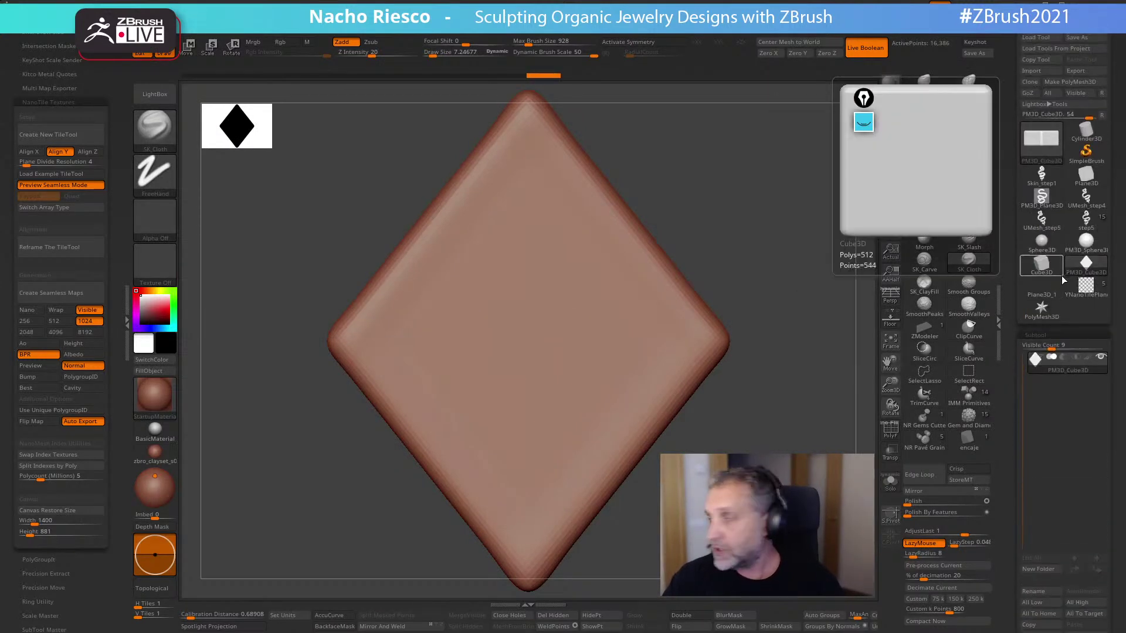
left_click_drag(754, 445, 654, 478, "shift")
key("f")
left_click(127, 322)
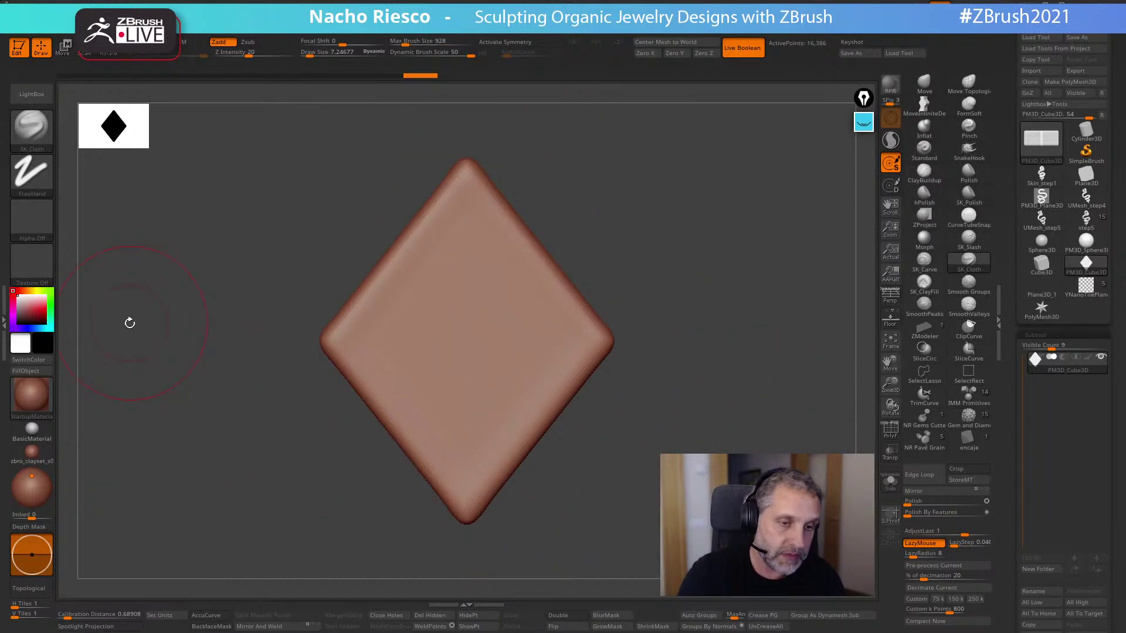
key("f")
left_click_drag(686, 490, 559, 591)
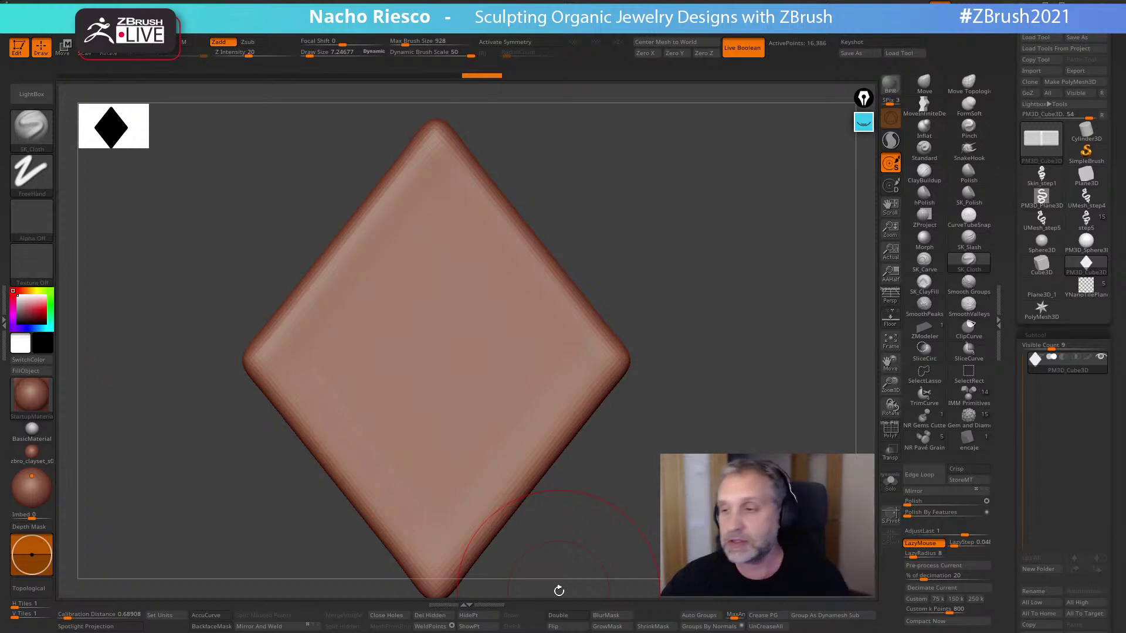
left_click_drag(559, 591, 558, 585)
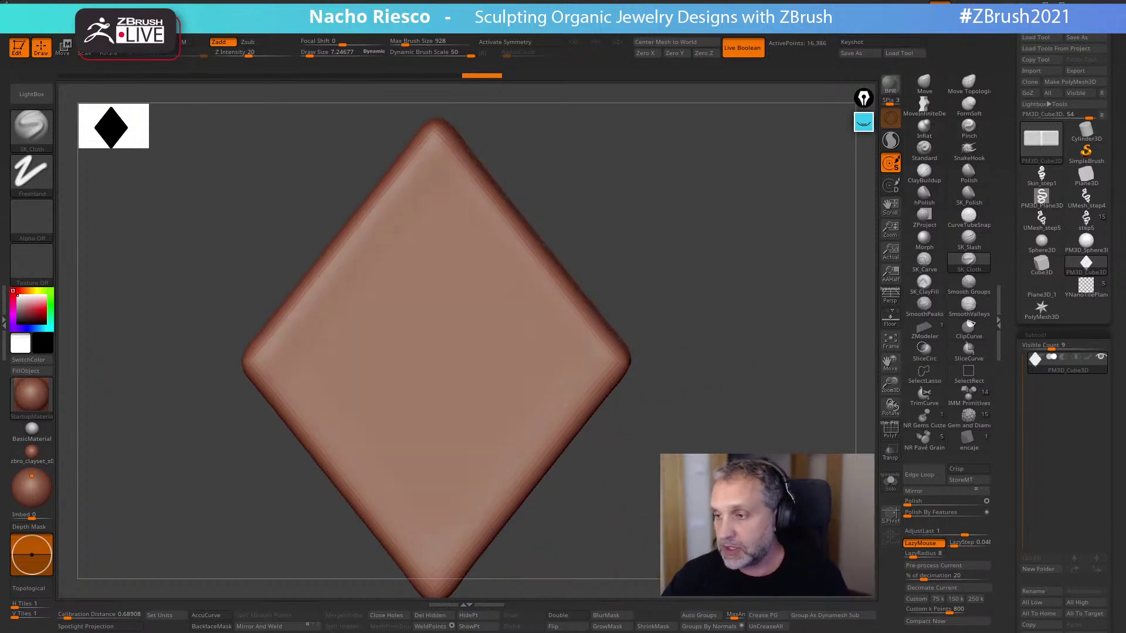
- Switch to the PM3D_Plane3D tool and undo its last changes
mouse_move(1054, 246)
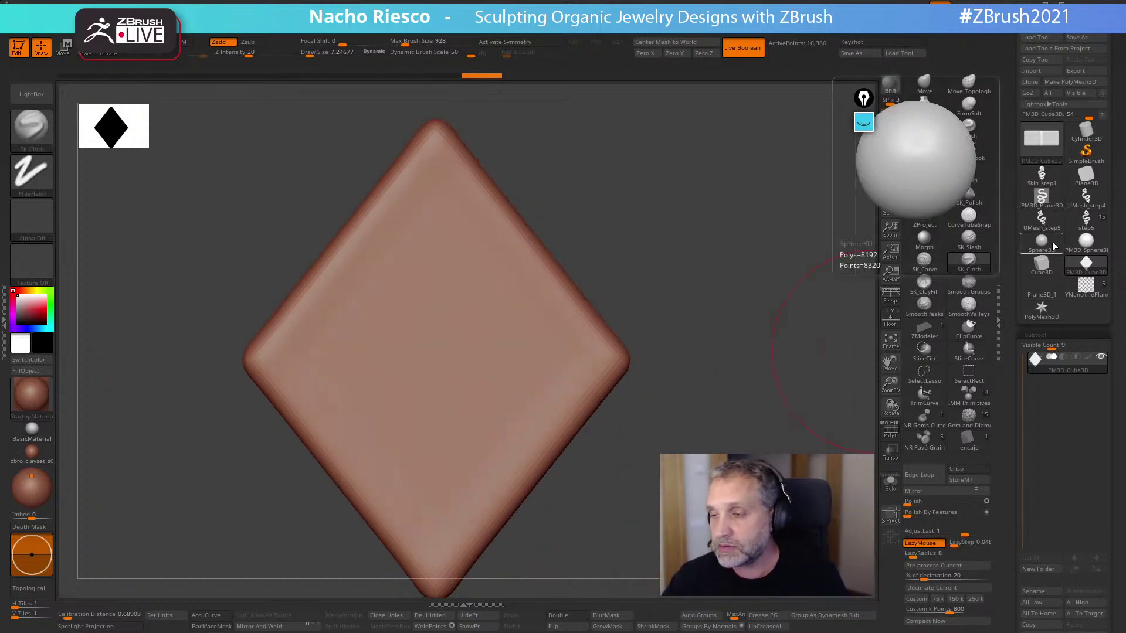
left_click(1041, 199)
left_click_drag(627, 522, 669, 489)
key("ctrl+z")
key("ctrl+z")
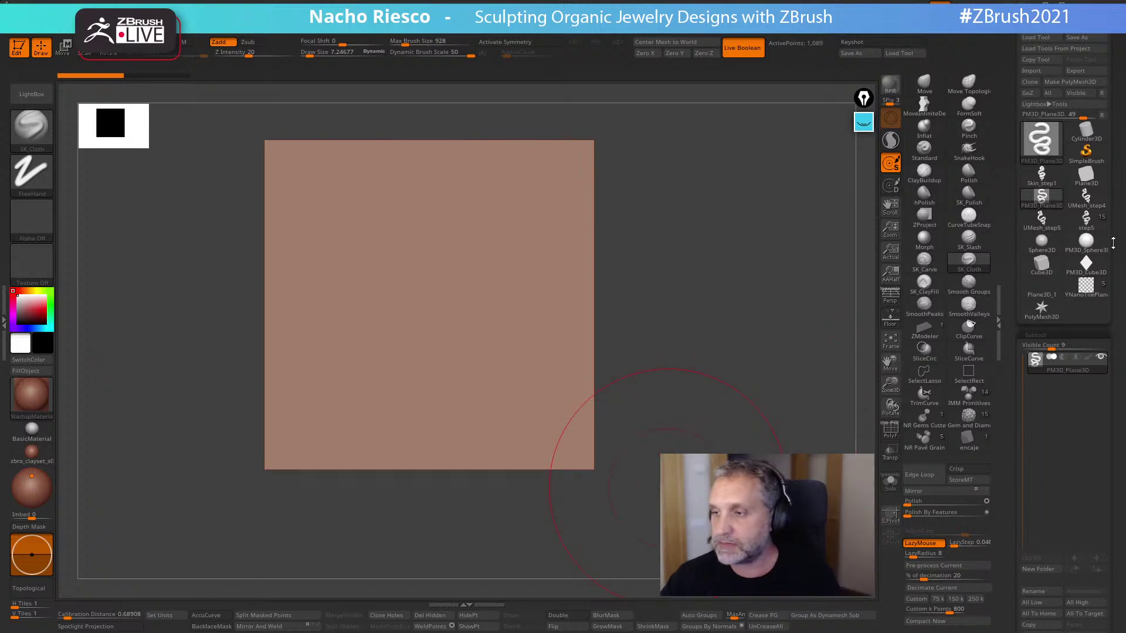
- Add surface noise to the flat plane using the snake-scale alpha in NoiseMaker
mouse_move(1091, 248)
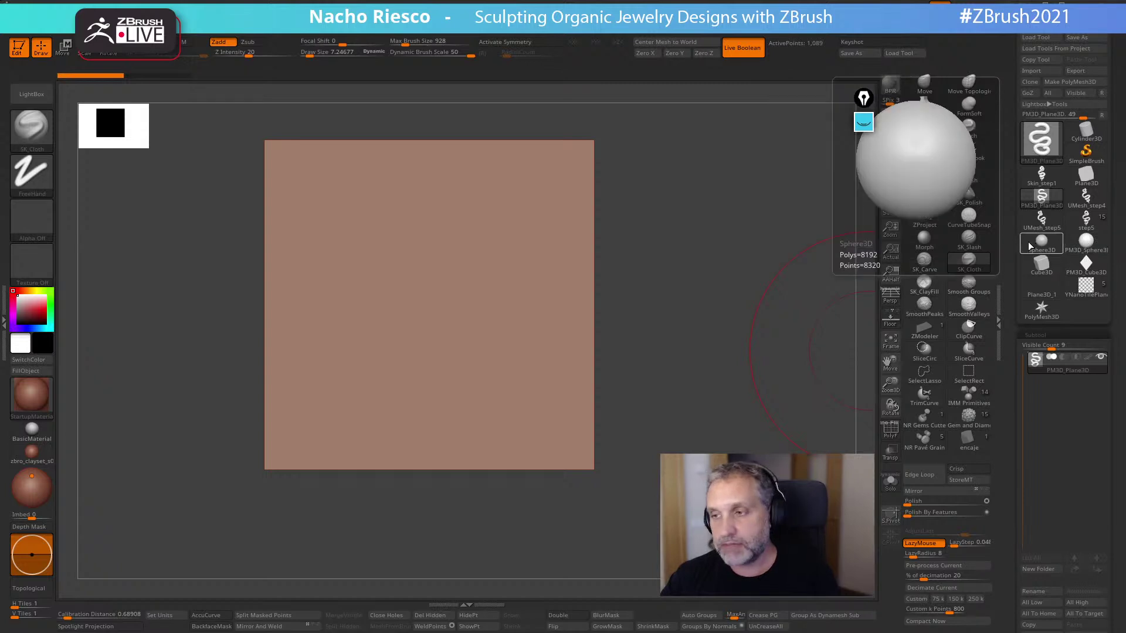
left_click_drag(761, 391, 799, 435, "alt")
scroll(1010, 456, "down", 5)
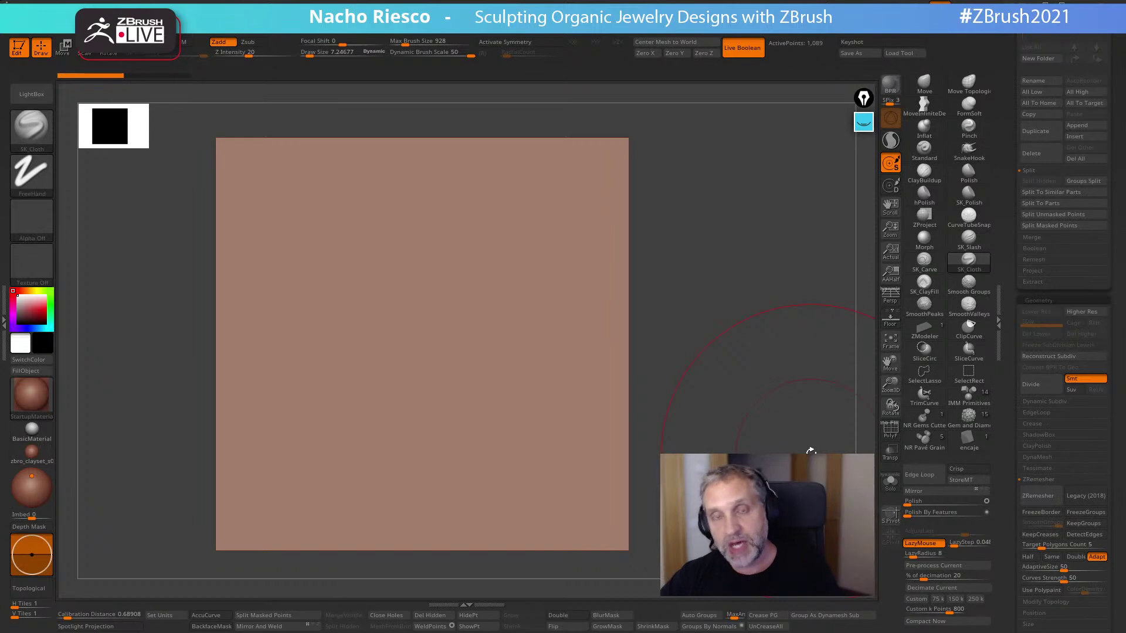
mouse_move(1013, 457)
left_mouse_down()
mouse_move(1014, 387)
mouse_move(1012, 457)
left_mouse_up()
left_click(1039, 105)
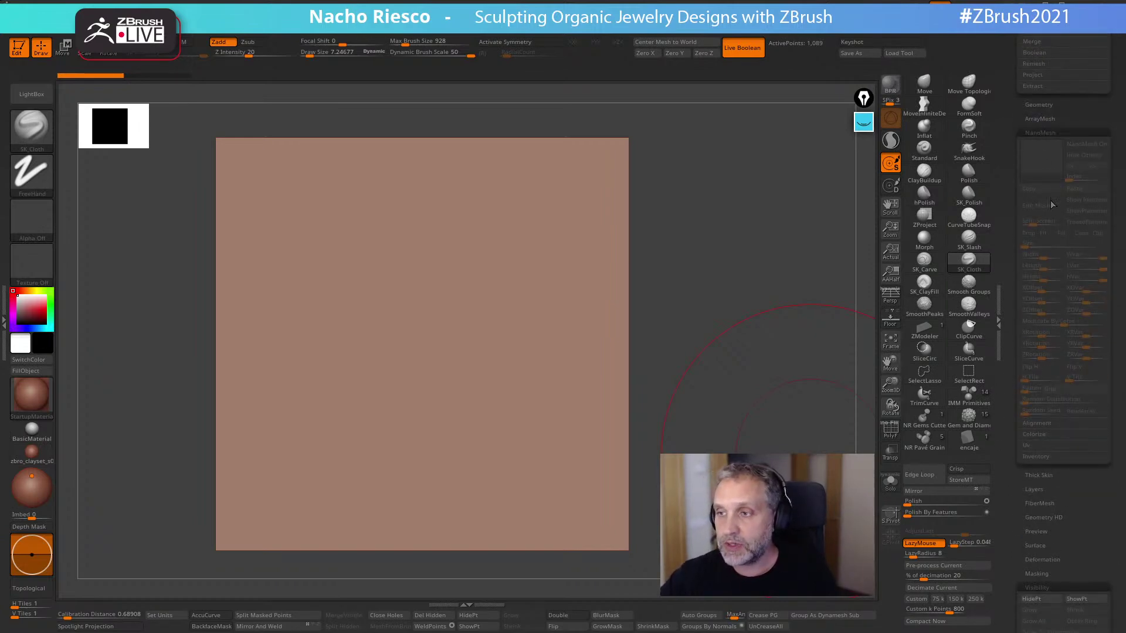
left_click(1046, 133)
left_click(1045, 258)
left_click(1036, 217)
left_click(1033, 229)
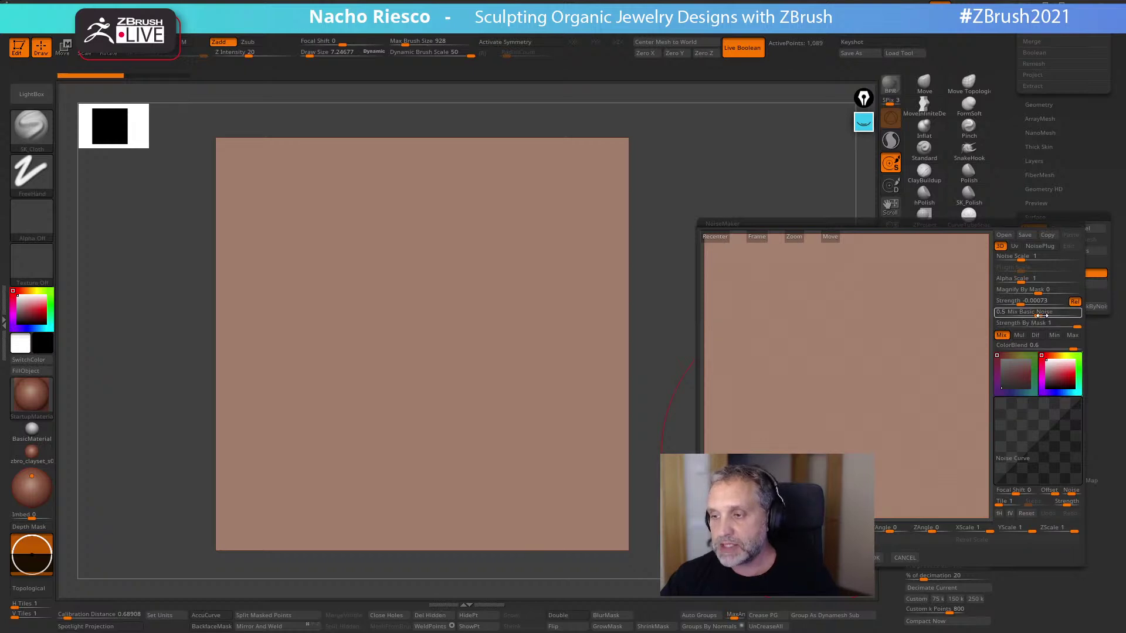
- Set the noise Strength and Mix Basic Noise to 0, darken the noise colour, and reduce the Alpha Scale for smaller, repeating scales
left_click_drag(1021, 302, 1032, 301)
left_click(1028, 280)
mouse_move(1033, 303)
left_mouse_down()
mouse_move(1050, 302)
mouse_move(1028, 302)
left_mouse_up()
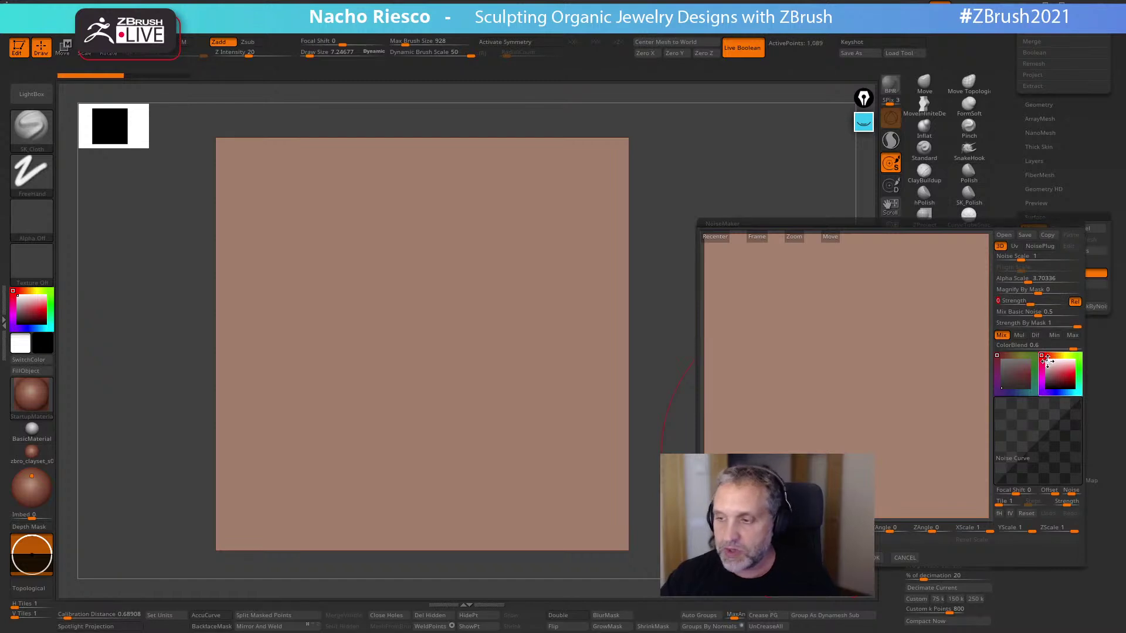
left_click_drag(1047, 360, 1043, 387)
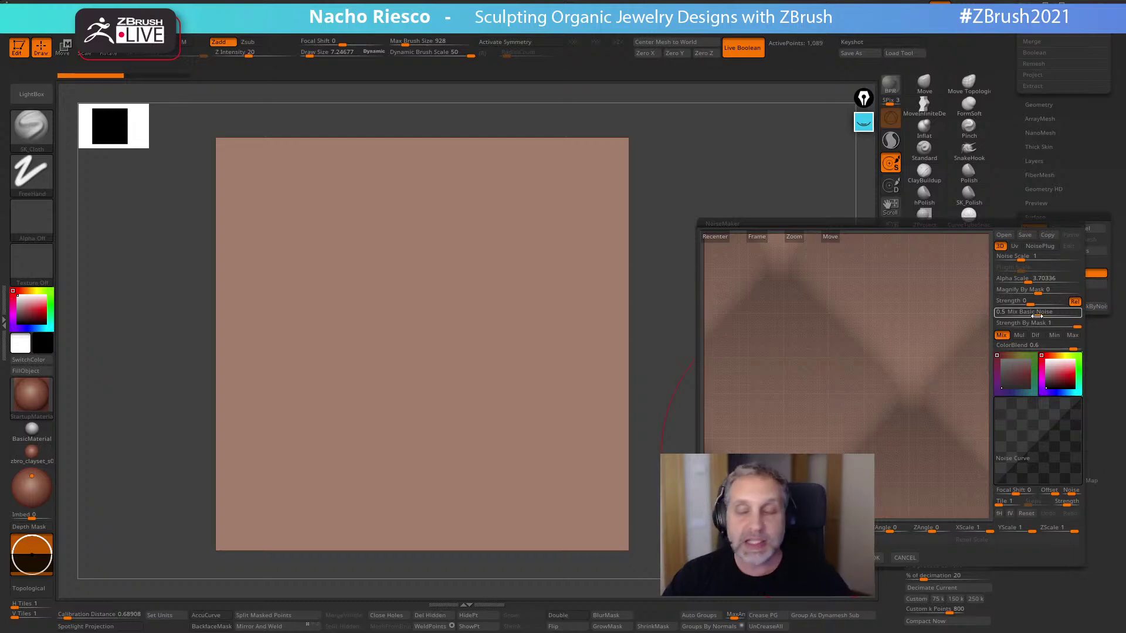
left_click_drag(1040, 315, 1000, 315)
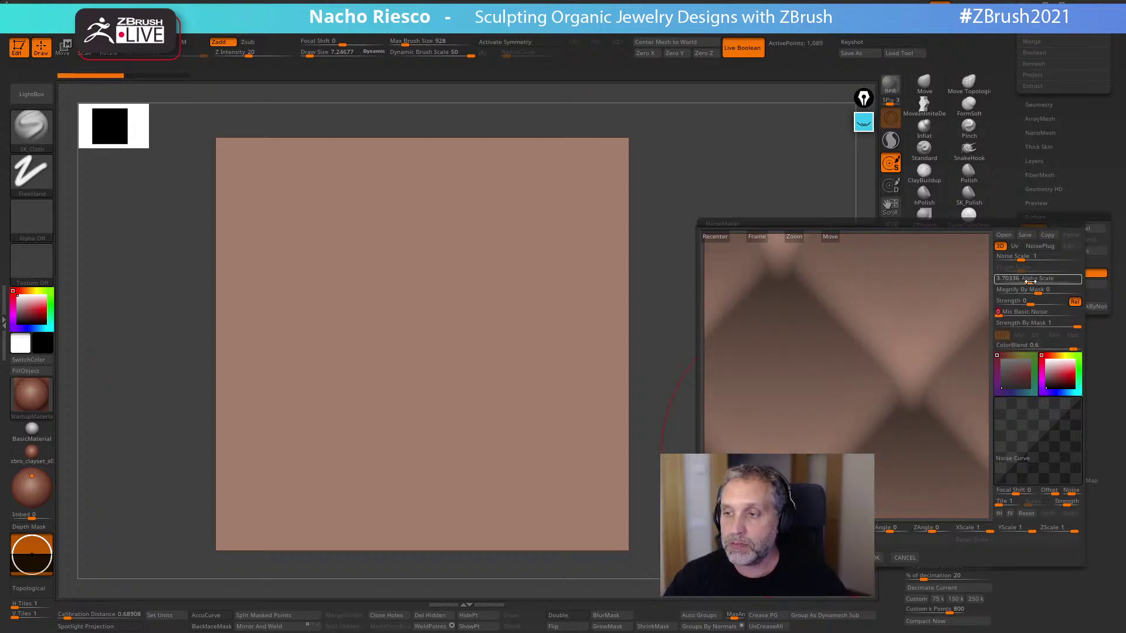
left_click_drag(1031, 280, 1019, 280)
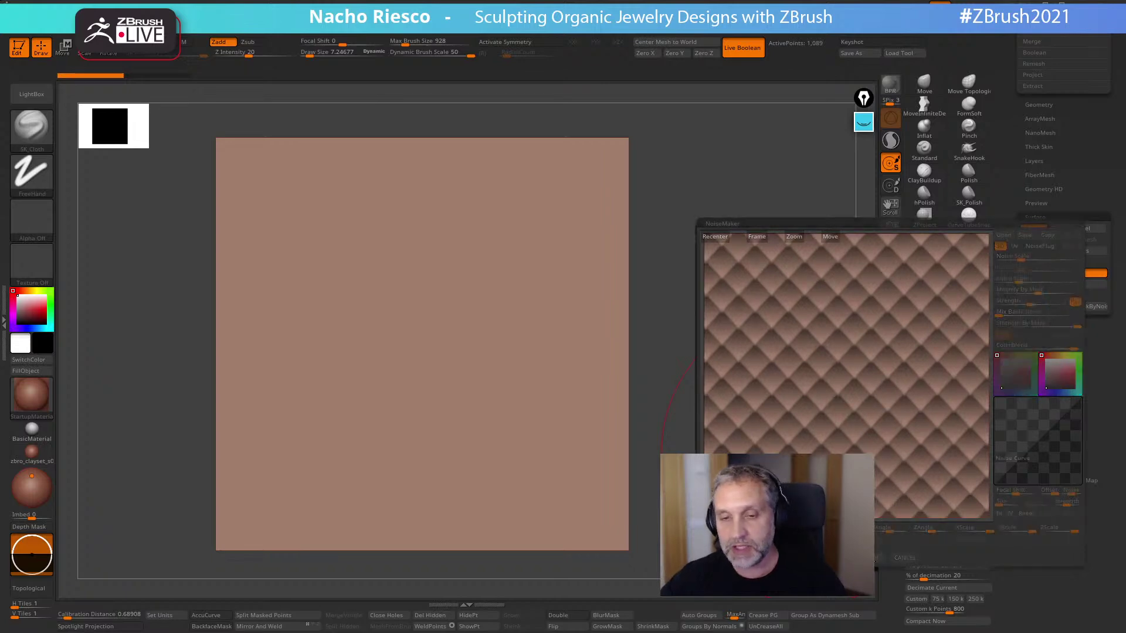
left_click(876, 558)
- Subdivide the plane to about 1.05 million active points
left_click_drag(1018, 191, 1018, 280)
left_click(1039, 250)
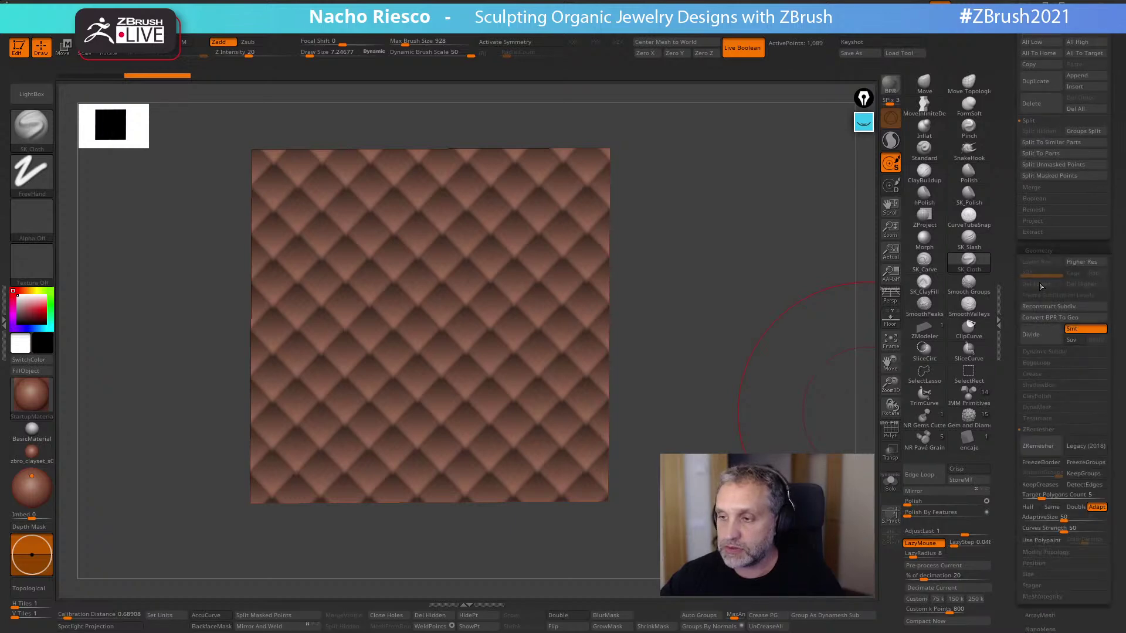
left_click(1040, 336)
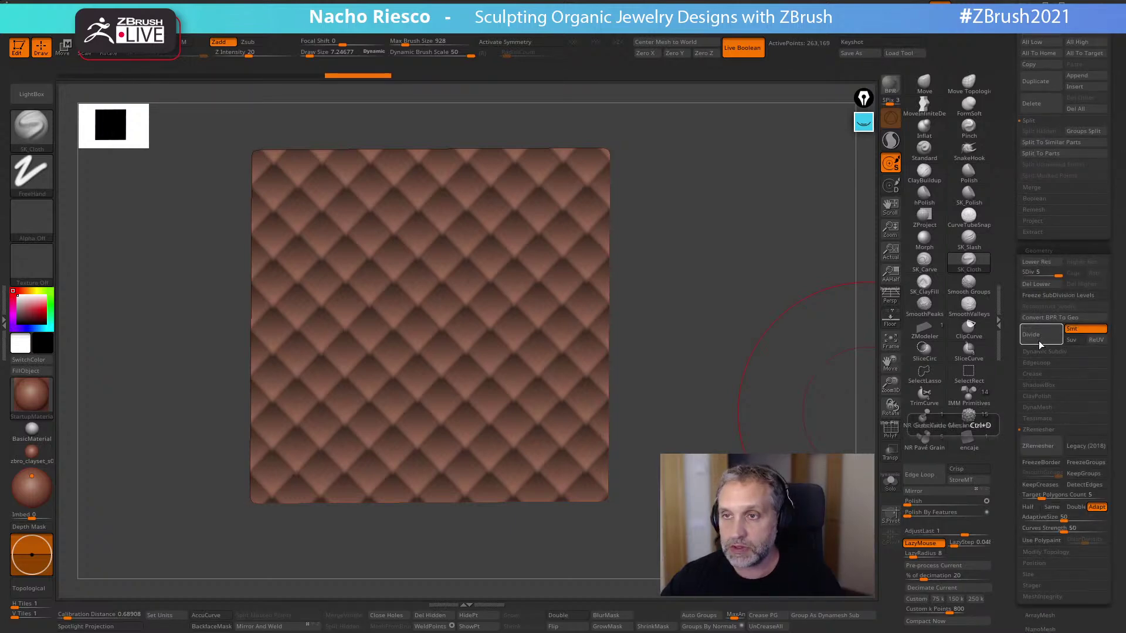
left_click(1039, 336)
left_click_drag(1006, 446, 1006, 124)
mouse_move(762, 357)
left_mouse_down()
mouse_move(813, 375)
mouse_move(662, 581)
left_mouse_up()
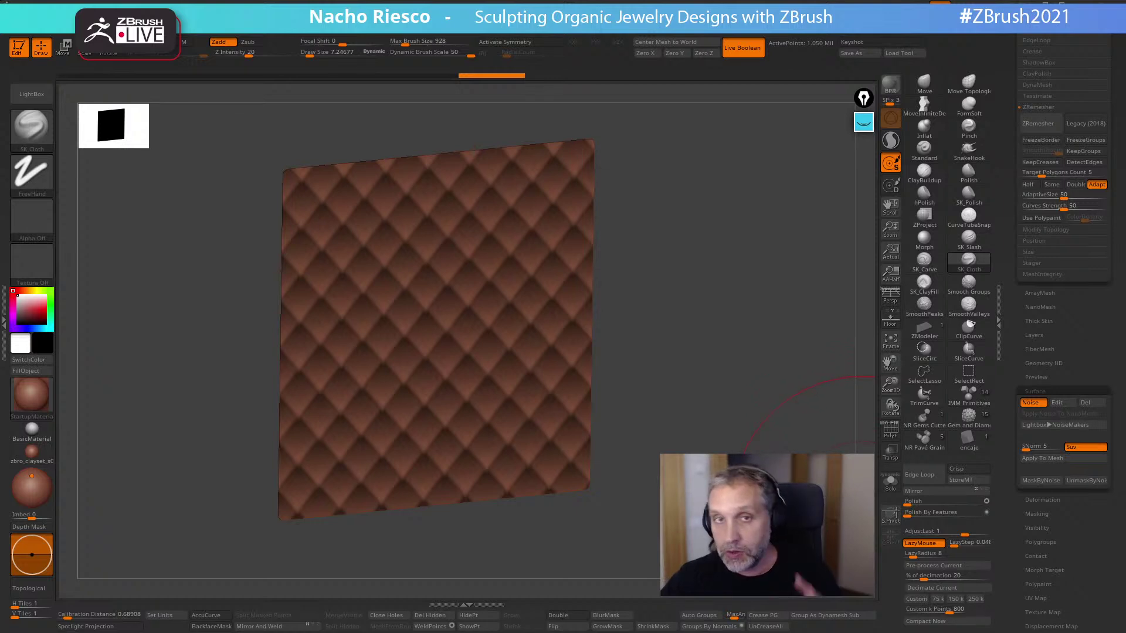
- Mask the plane by its noise and move the unmasked areas out from the surface to raise the scales
left_click(1042, 482)
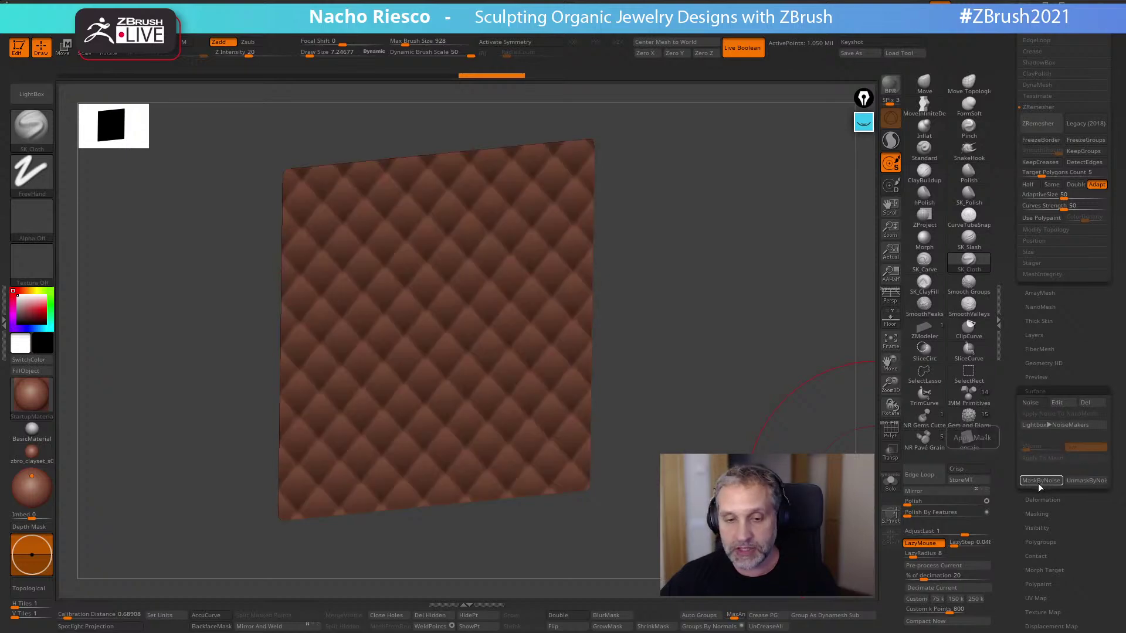
key("w")
left_click_drag(433, 331, 454, 338)
left_click_drag(466, 345, 463, 340)
key("q")
left_click_drag(686, 369, 703, 438)
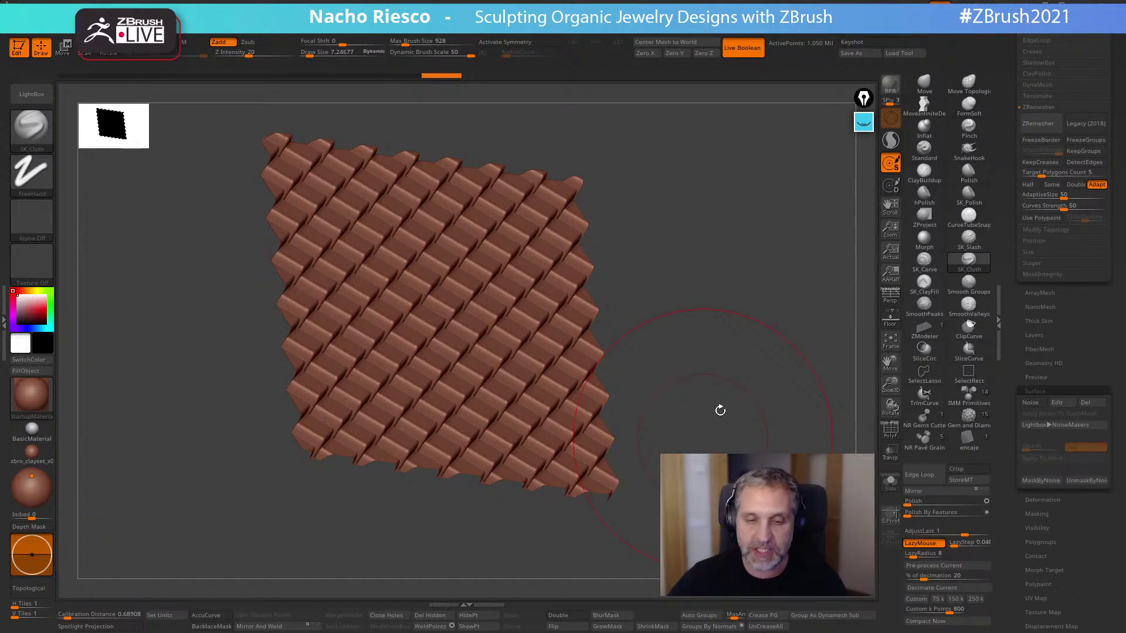
- View the raised scale plane straight on, and switch the active tool back to the snake-and-apple model
left_click_drag(703, 438, 692, 464, "shift")
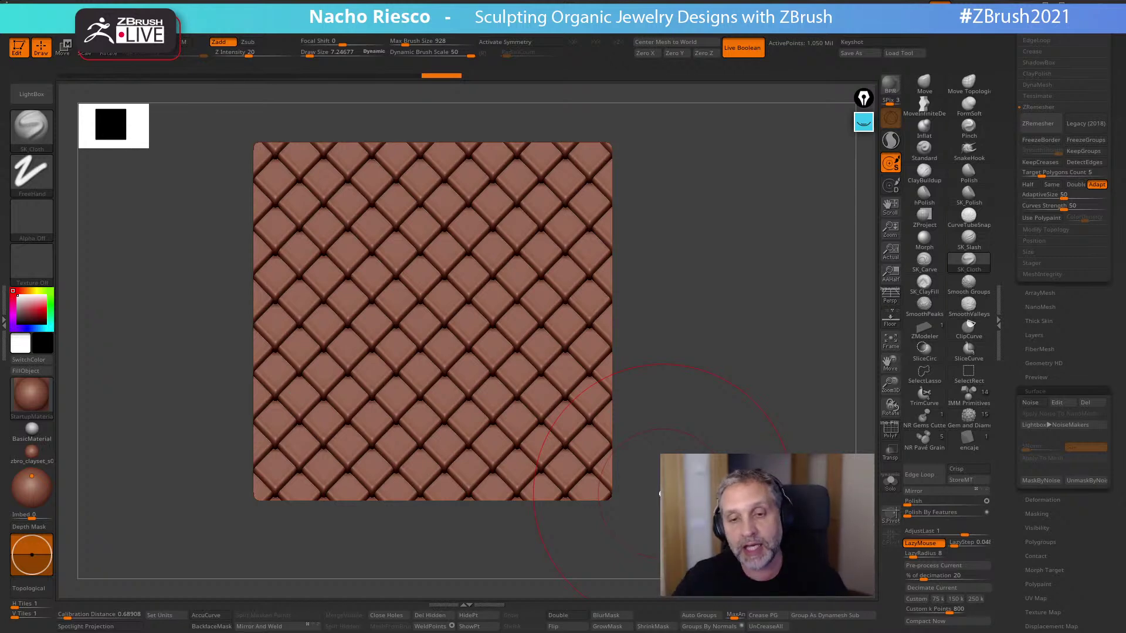
left_click_drag(1006, 184, 1005, 312)
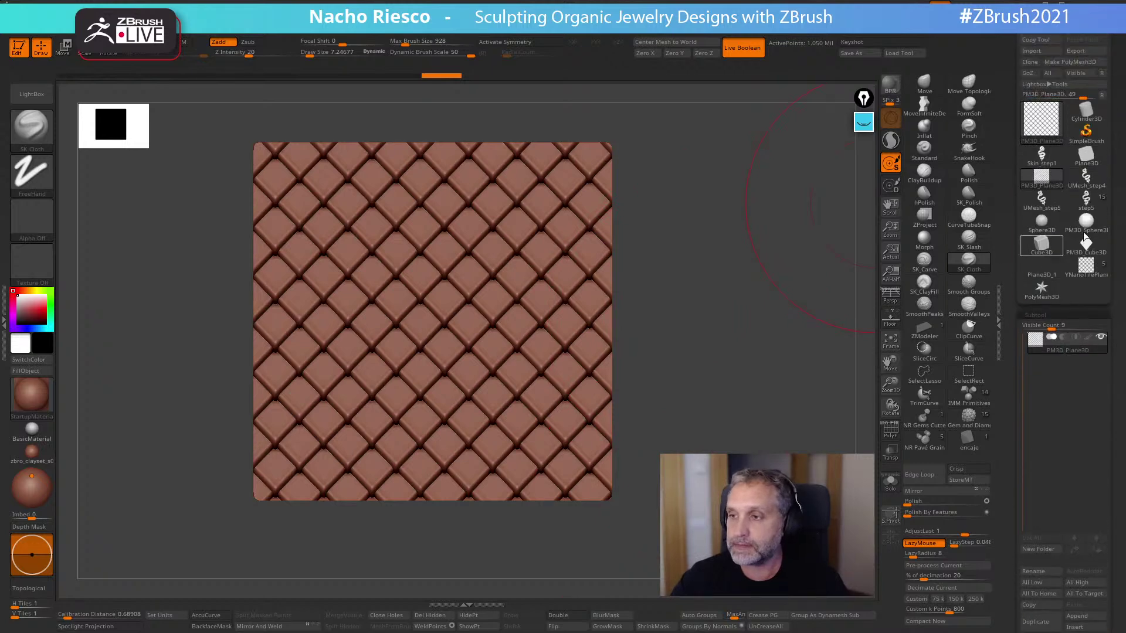
left_click(1086, 202)
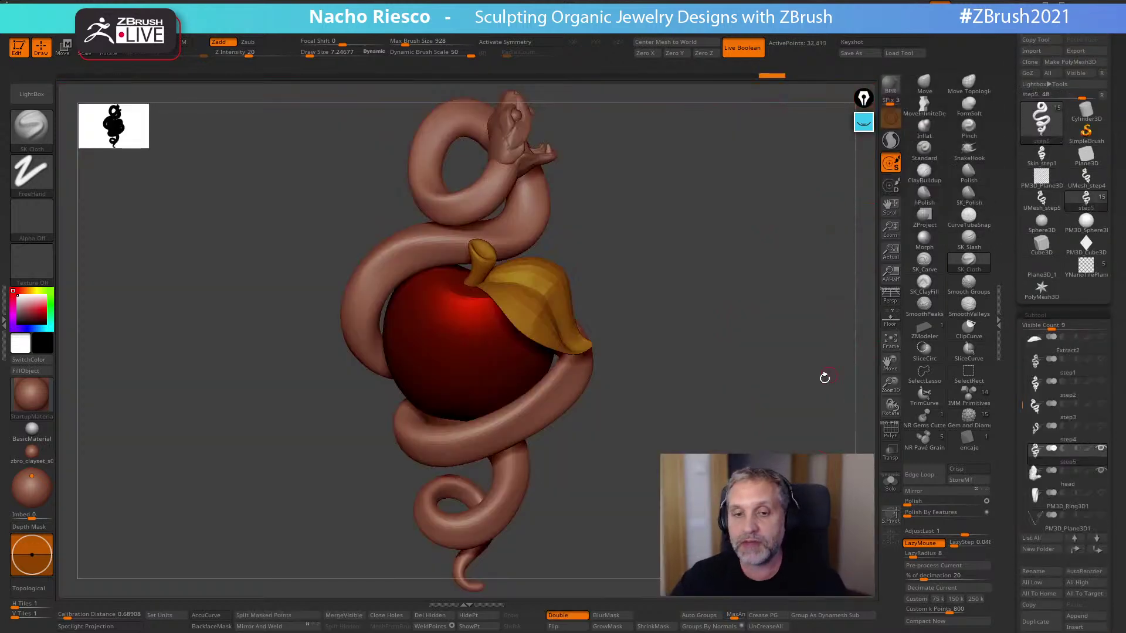
left_click_drag(820, 380, 752, 412)
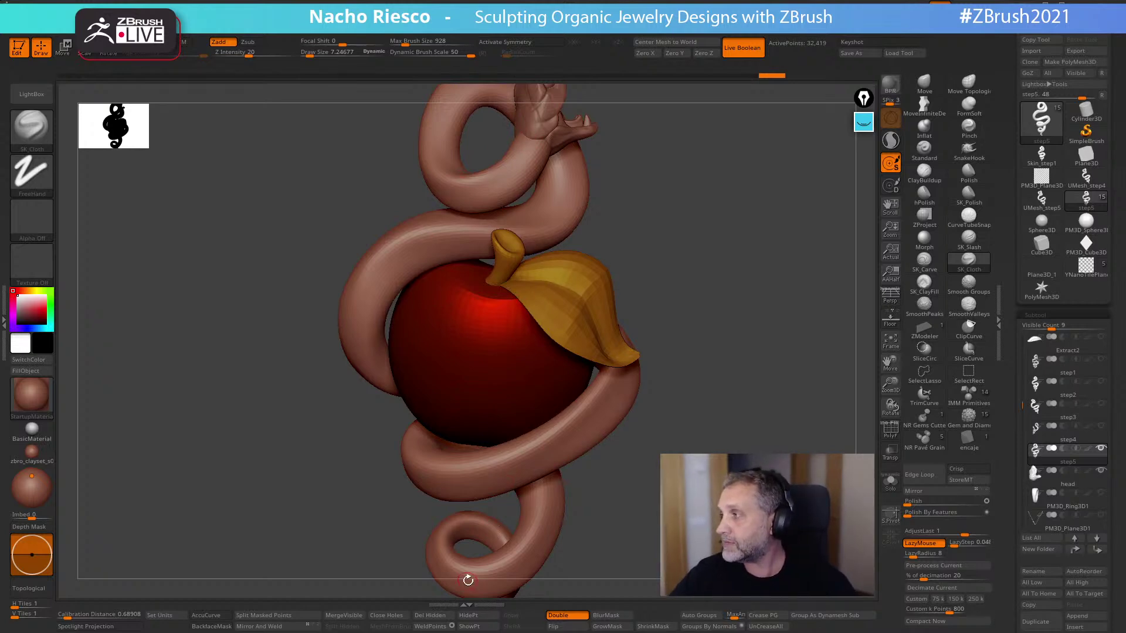
left_click_drag(468, 581, 470, 581)
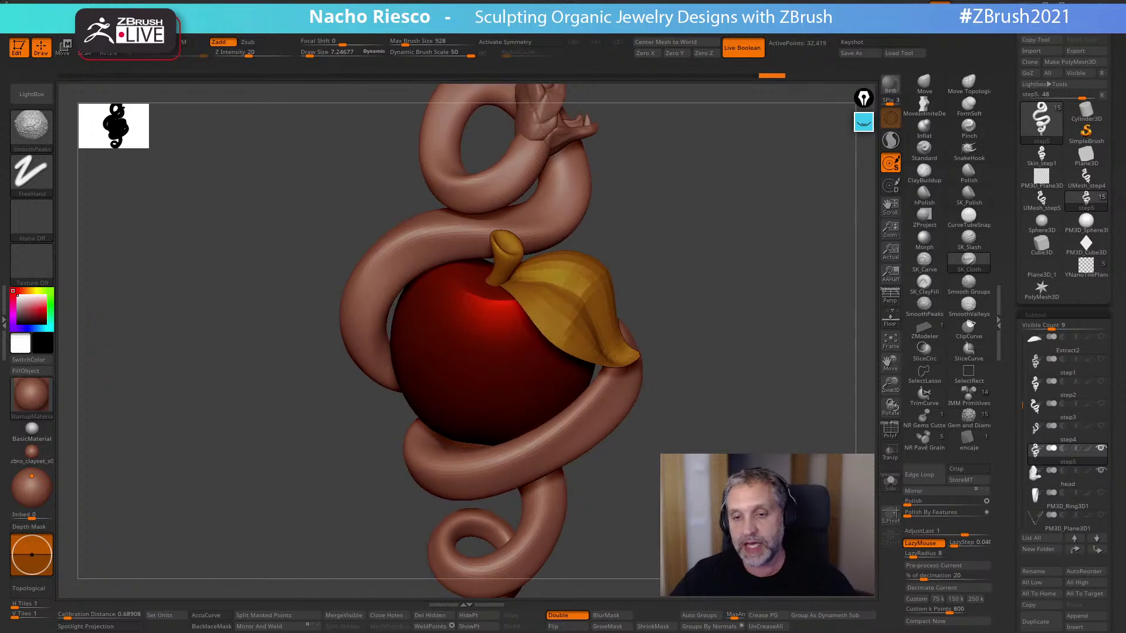
key("f")
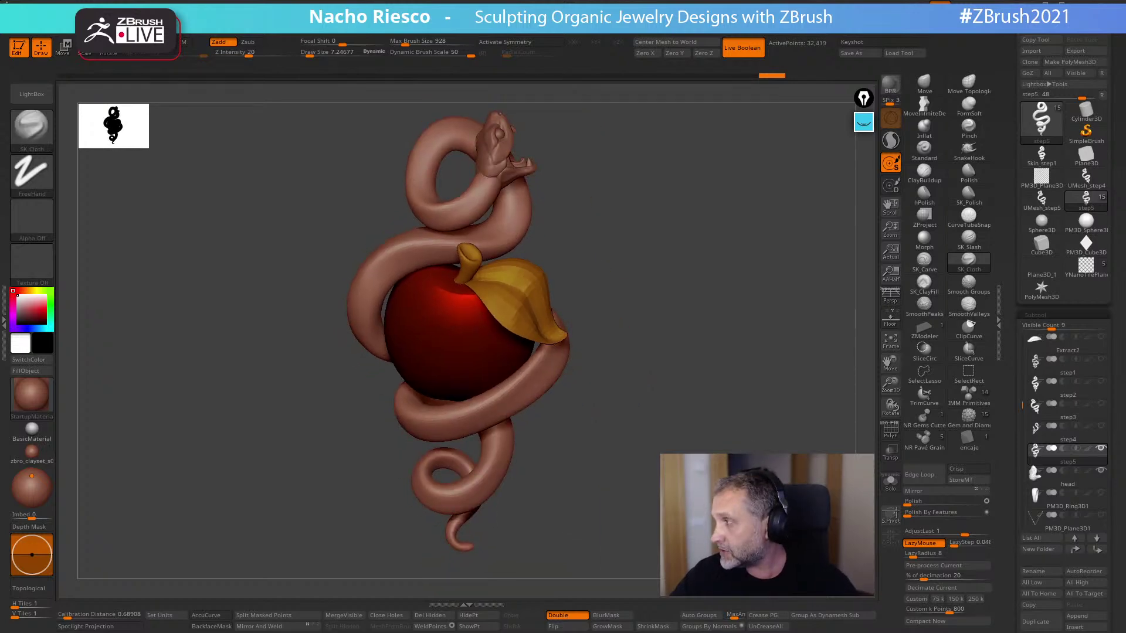
left_click_drag(633, 381, 634, 411, "alt")
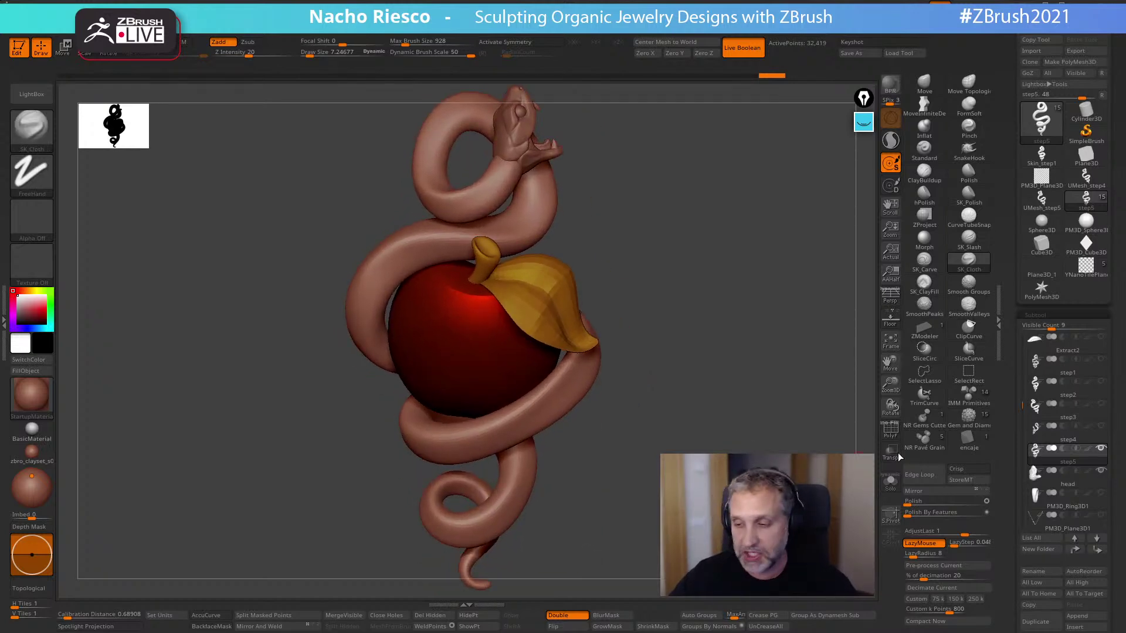
scroll(1010, 462, "down", 1)
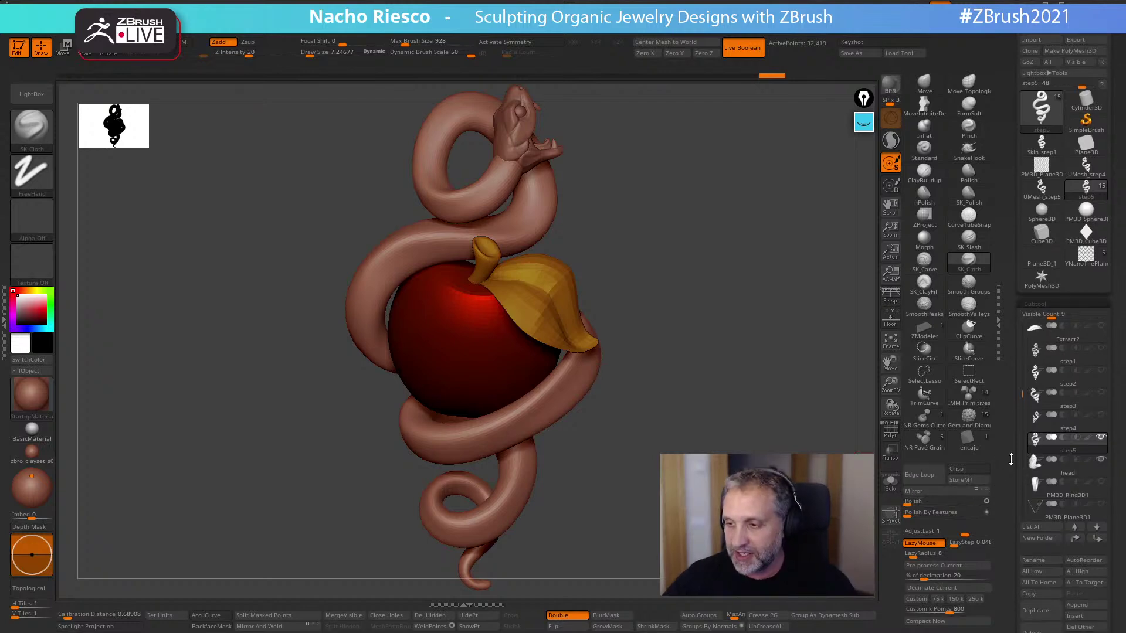
- Create a UV Master working clone of the step5 snake body
left_click(5, 328)
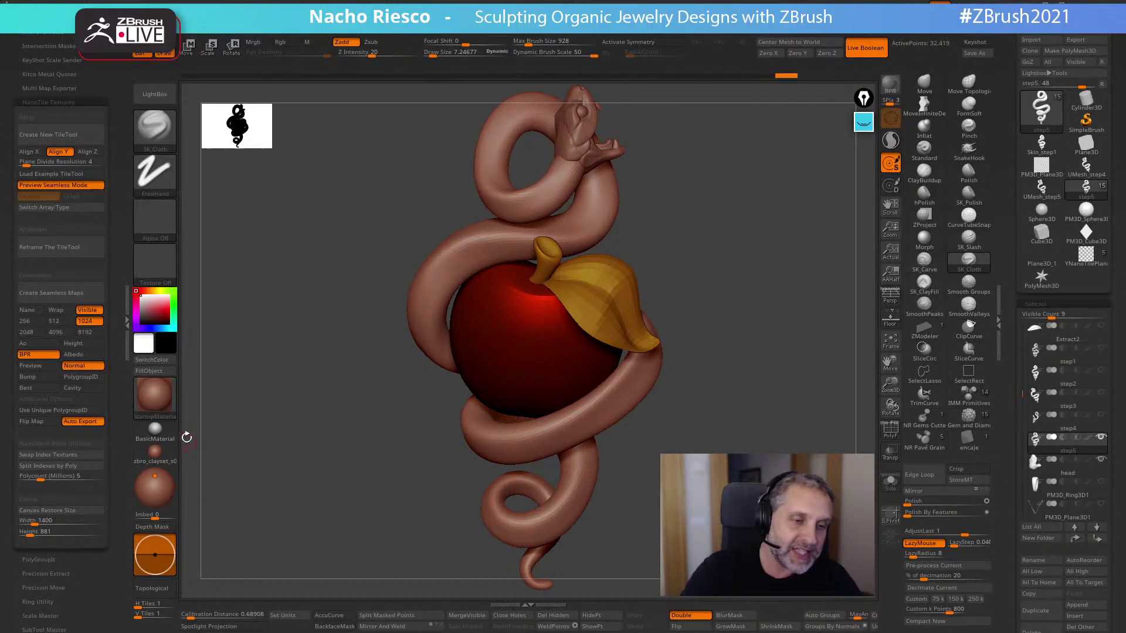
left_click(67, 105)
left_click(68, 105)
left_click(83, 103)
left_click_drag(106, 80, 99, 163)
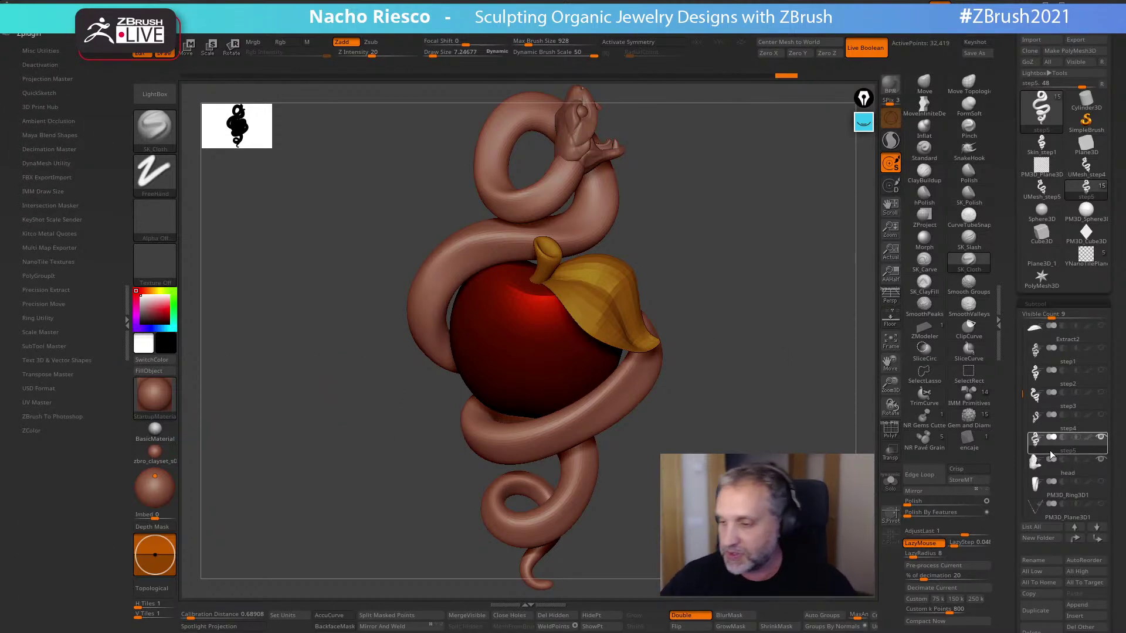
left_click(47, 402)
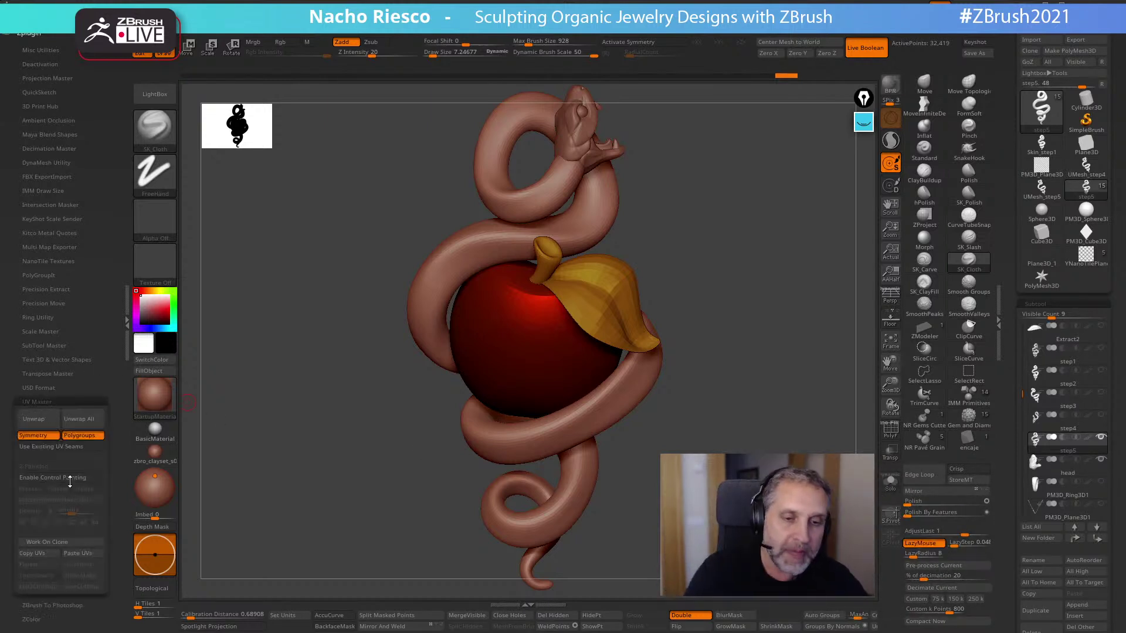
left_click(60, 542)
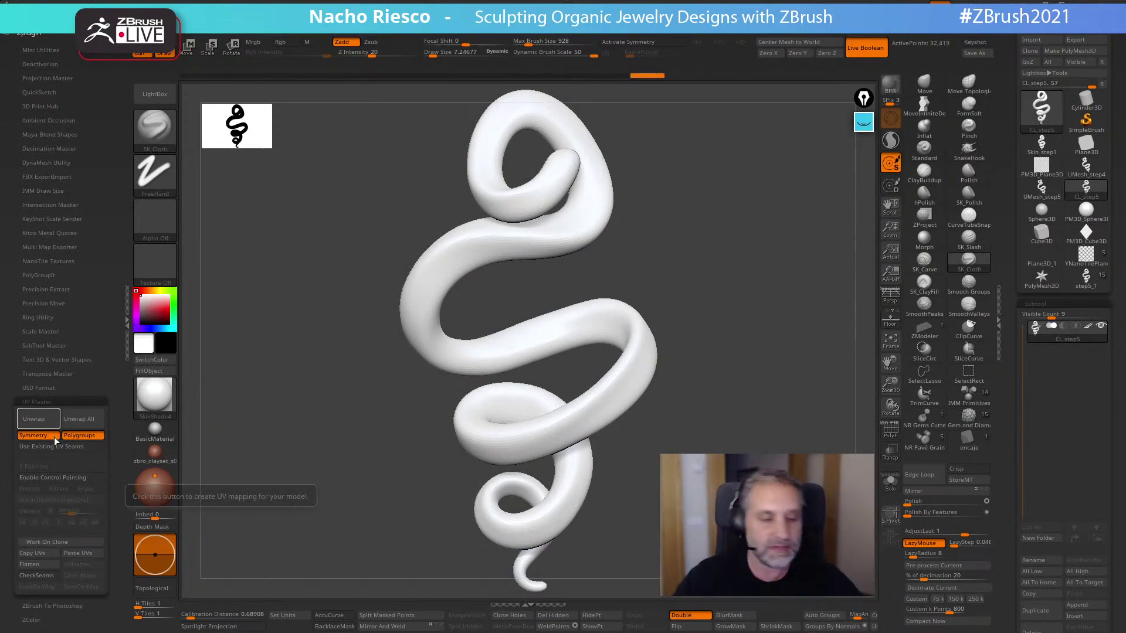
- Flatten the snake clone's UVs and show the flattened islands with their polygroup colours
left_click(29, 564)
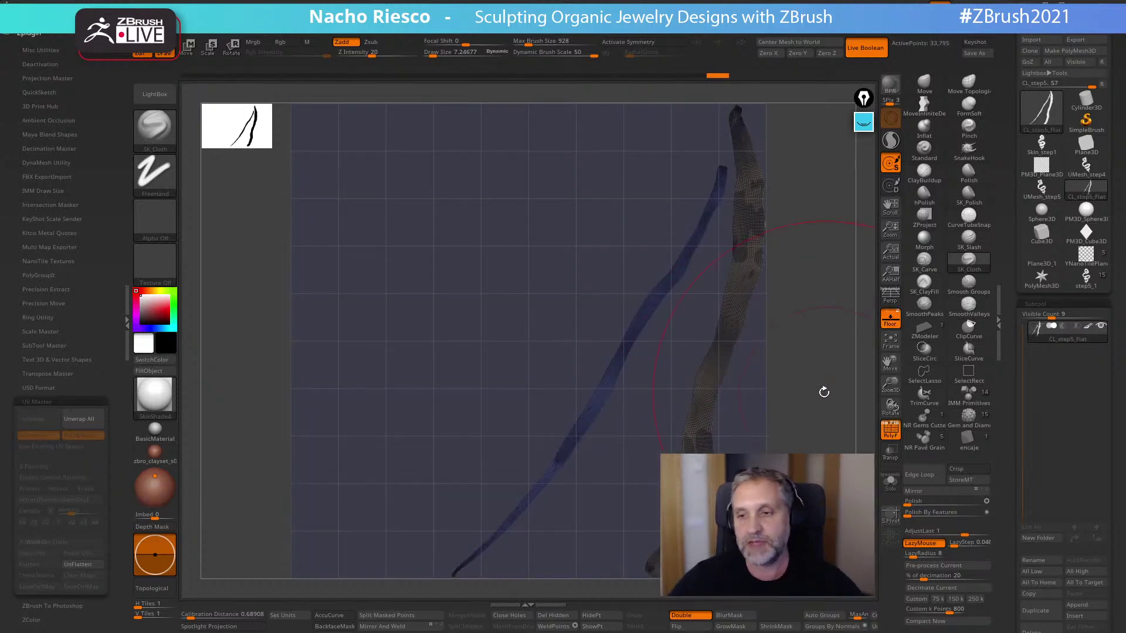
left_click(892, 435)
left_click(892, 436)
left_click(884, 423)
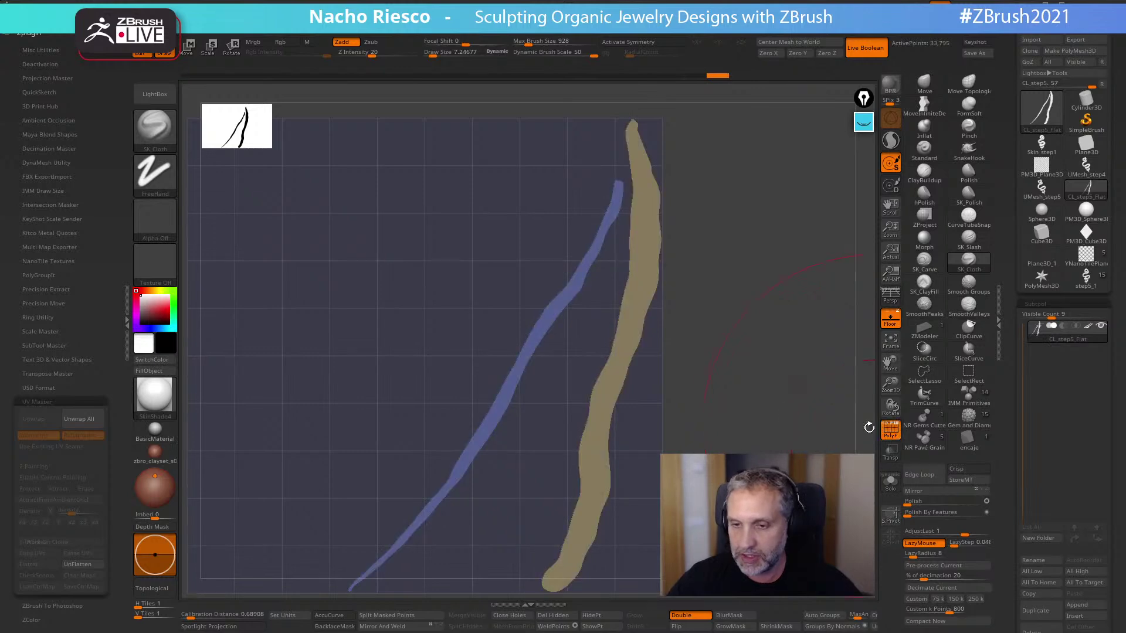
- Reposition the two UV islands to stand more upright, masking one at a time, and restore the clone's 3D shape
key("w")
left_click(613, 394, "ctrl")
left_click_drag(638, 392, 634, 370)
left_click(486, 423, "ctrl")
left_click_drag(528, 394, 506, 374)
left_click_drag(742, 337, 361, 503, "ctrl")
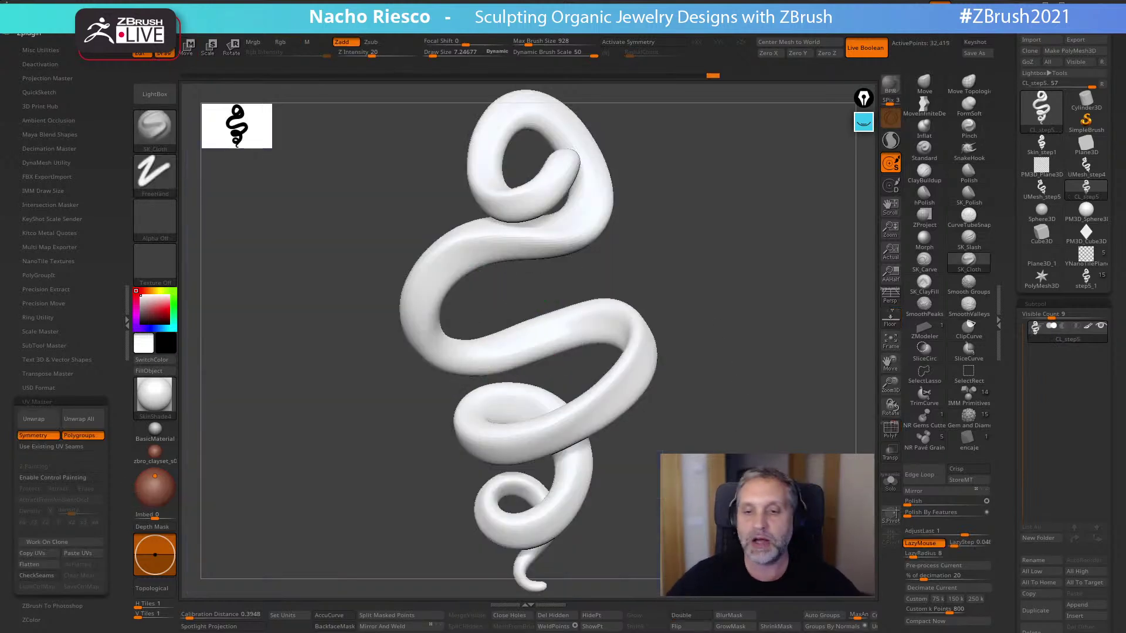
- Apply the reddish clay material to the snake clone and add surface noise with a darkened noise colour
left_click_drag(697, 554, 639, 512, "alt")
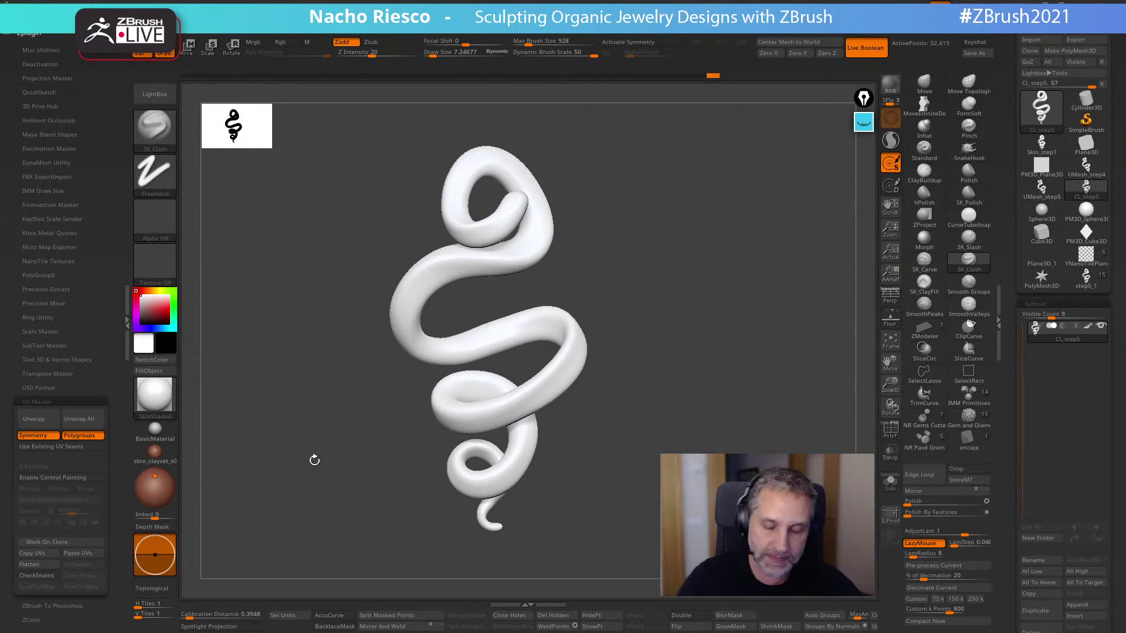
left_click(155, 452)
left_click_drag(1013, 428, 1015, 372)
left_click(1031, 423)
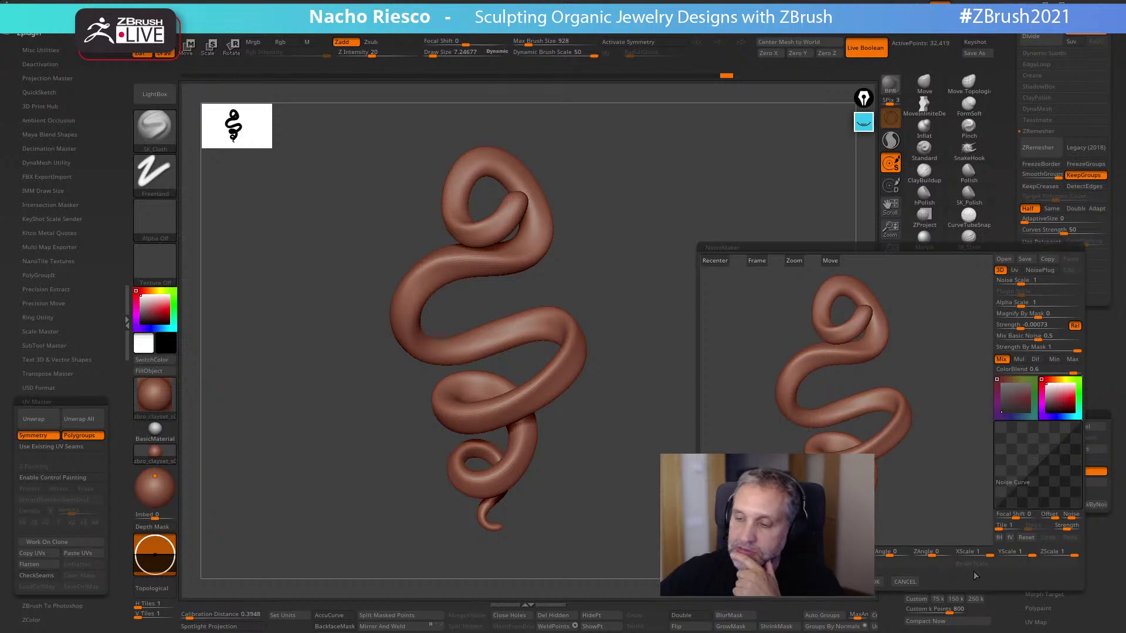
left_click_drag(1047, 385, 1048, 414)
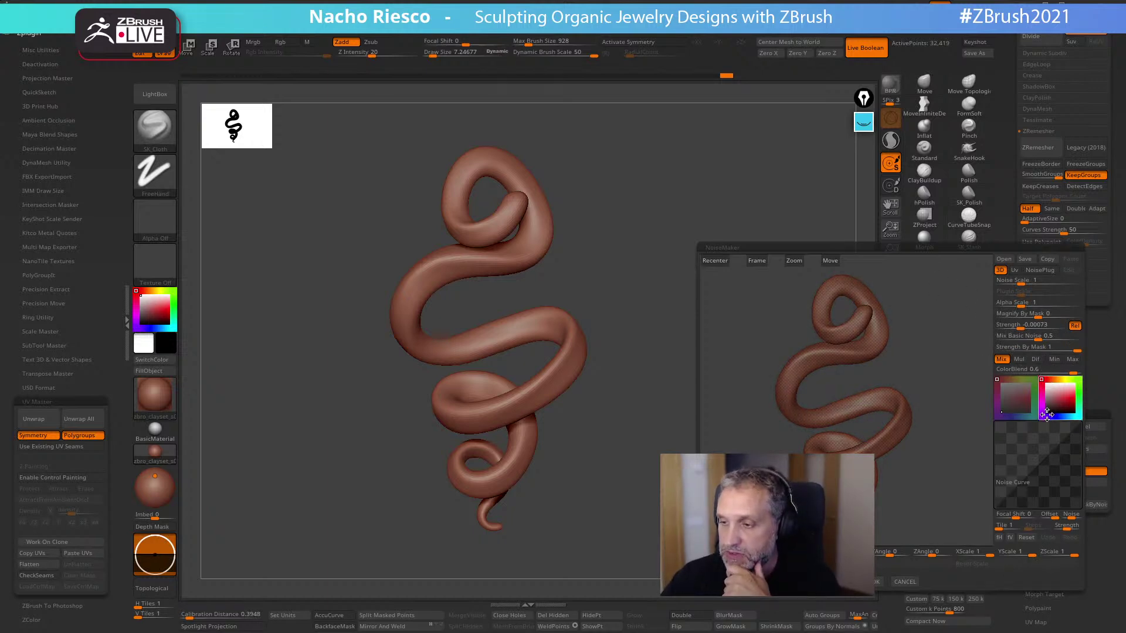
- Map the noise by UV, set Mix Basic Noise to 0, reduce the Alpha Scale for smaller scales, and accept the noise
left_click(1015, 269)
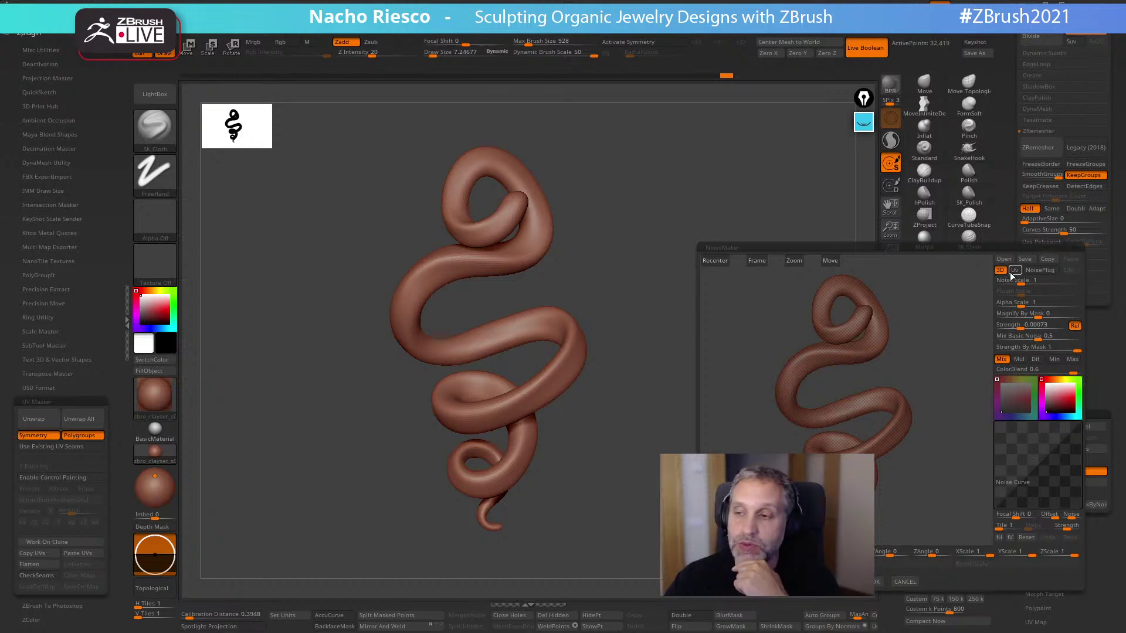
left_click(1038, 337)
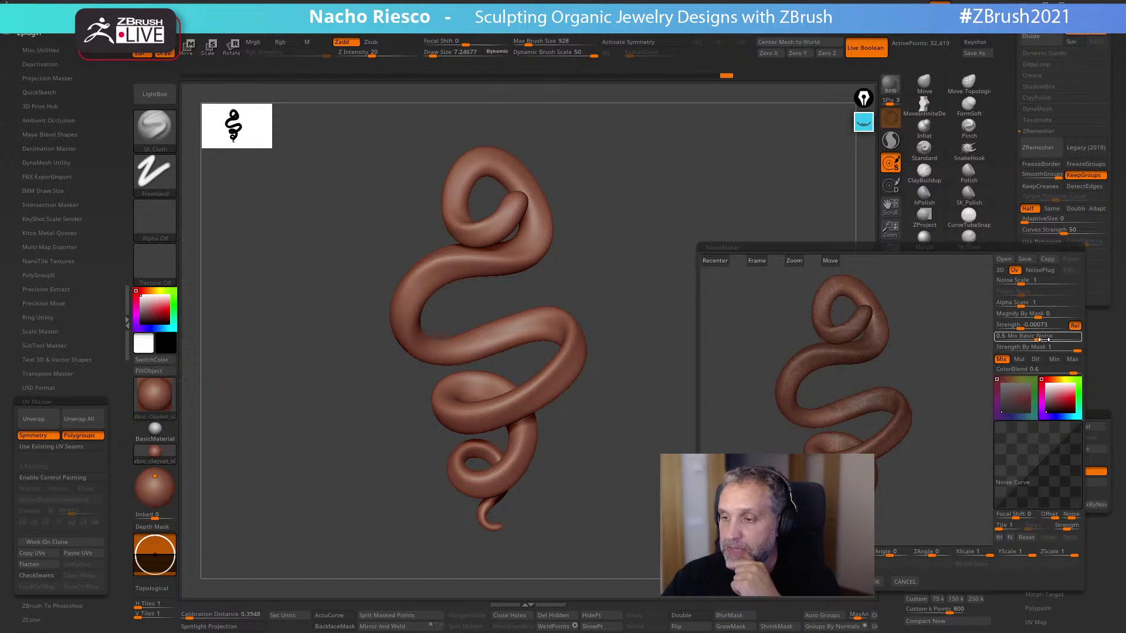
type("0")
key("Return")
left_click(1020, 303)
left_click_drag(1024, 304, 1011, 304)
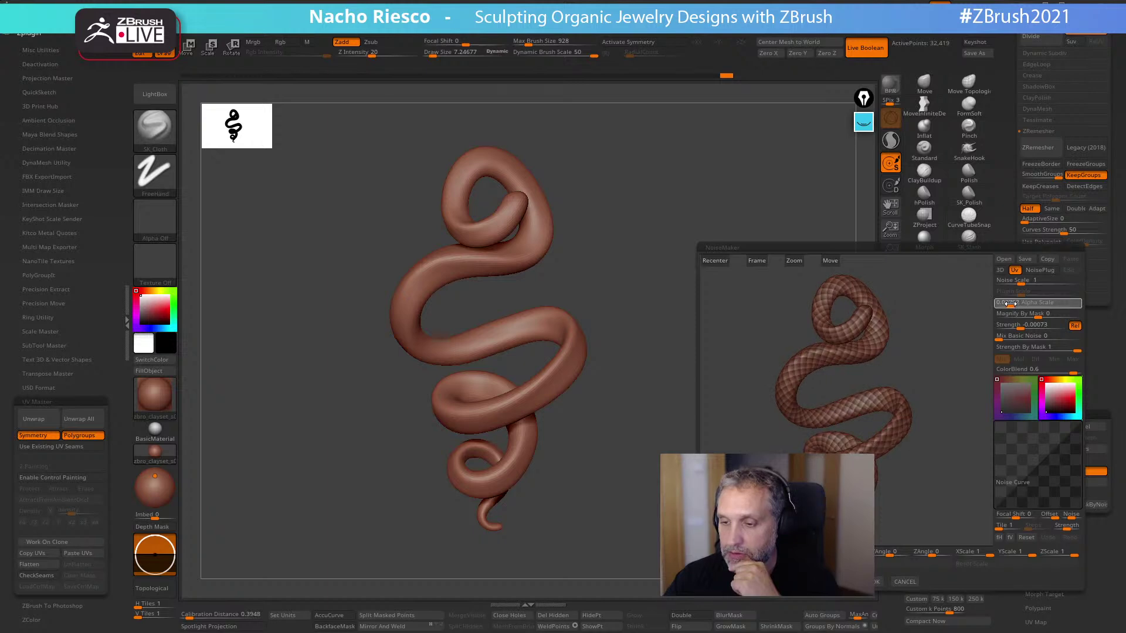
left_click_drag(1010, 304, 1011, 303)
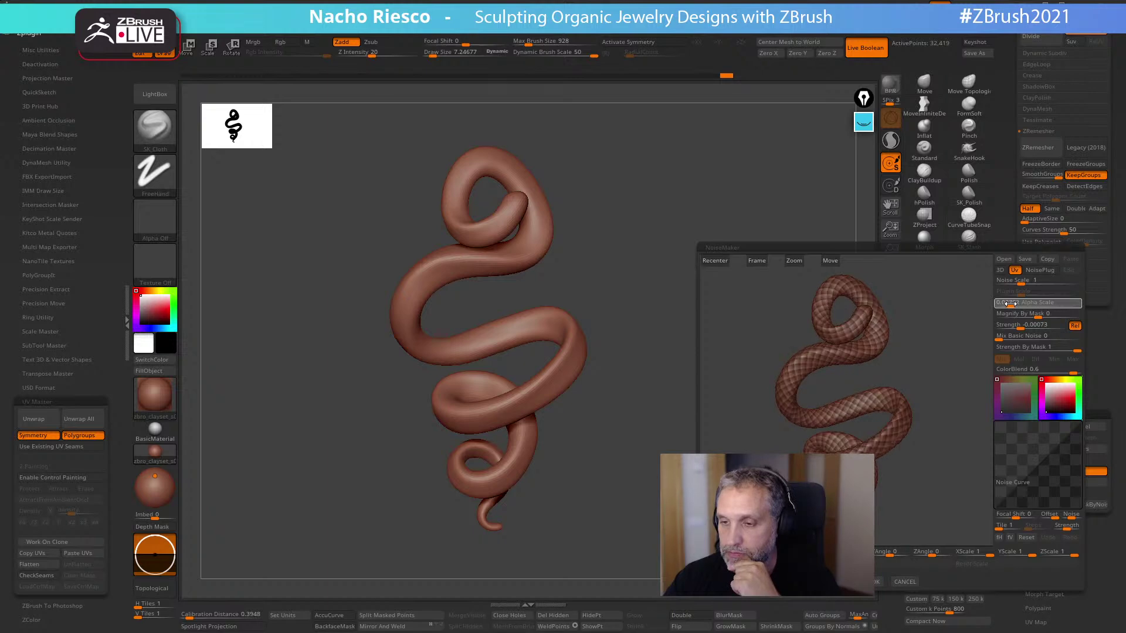
left_click(874, 582)
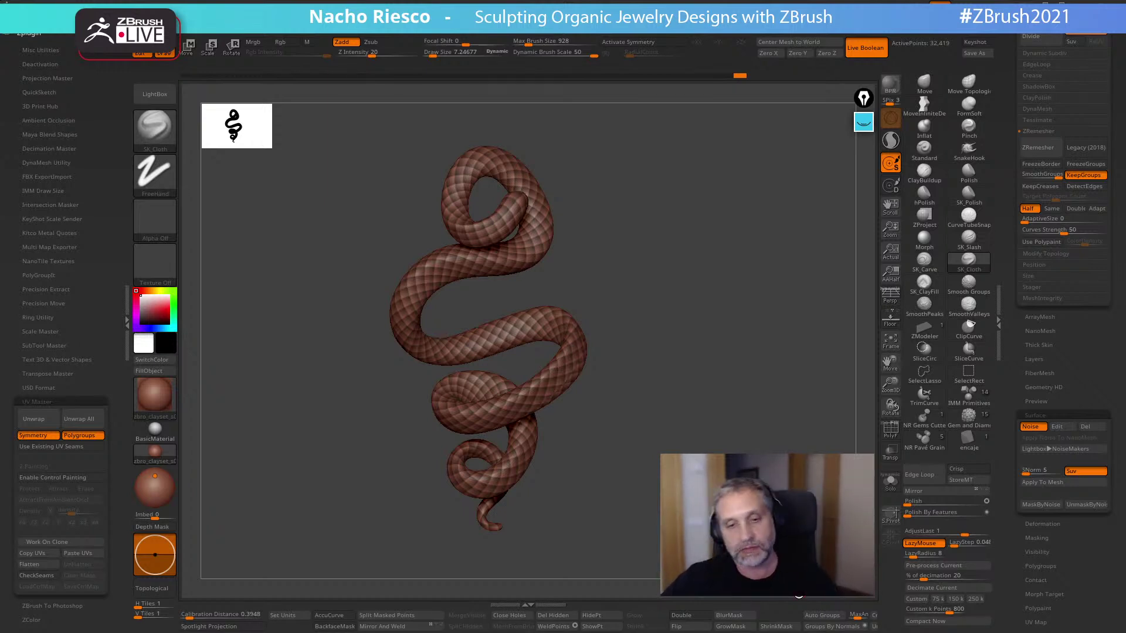
- Isolate one polygroup of the snake body and examine how the scale pattern follows the coils, including the upper loop
mouse_move(646, 451)
left_mouse_down()
mouse_move(726, 451)
mouse_move(621, 451)
left_mouse_up()
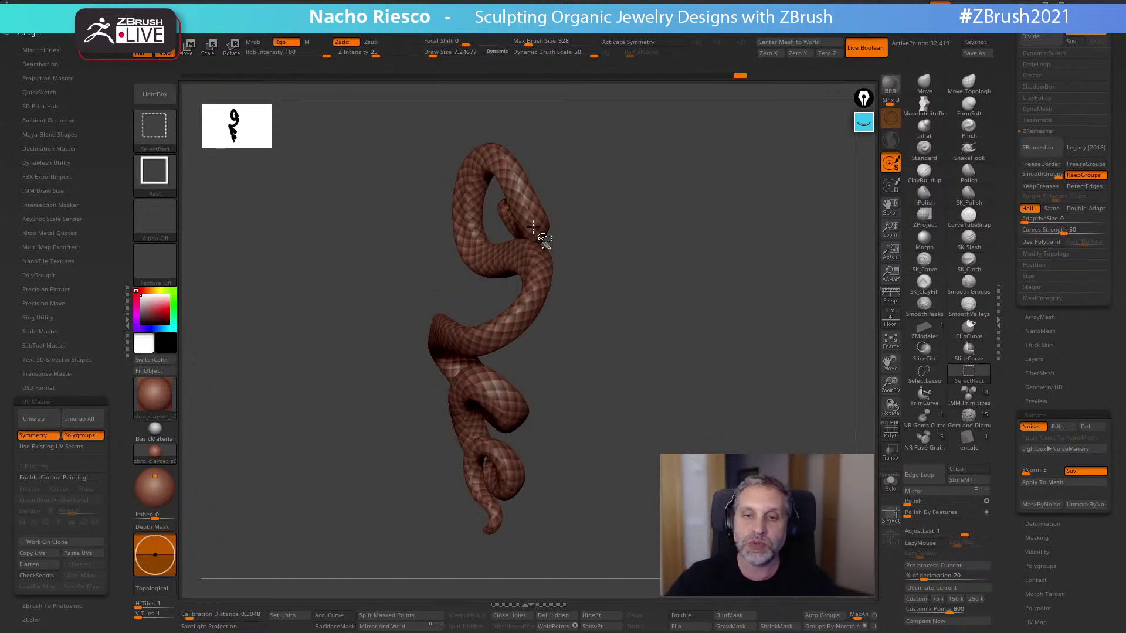
left_click(517, 202, "ctrl+shift")
left_click_drag(674, 287, 730, 384)
mouse_move(749, 447)
left_mouse_down()
mouse_move(765, 457)
mouse_move(655, 510)
left_mouse_up()
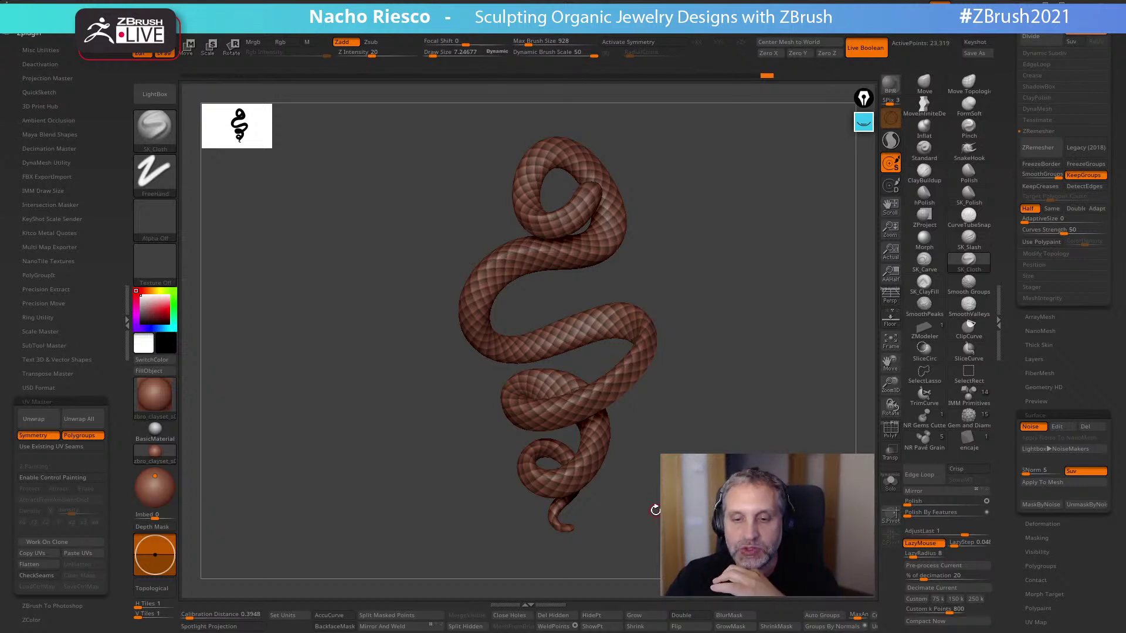
left_click_drag(655, 510, 719, 385)
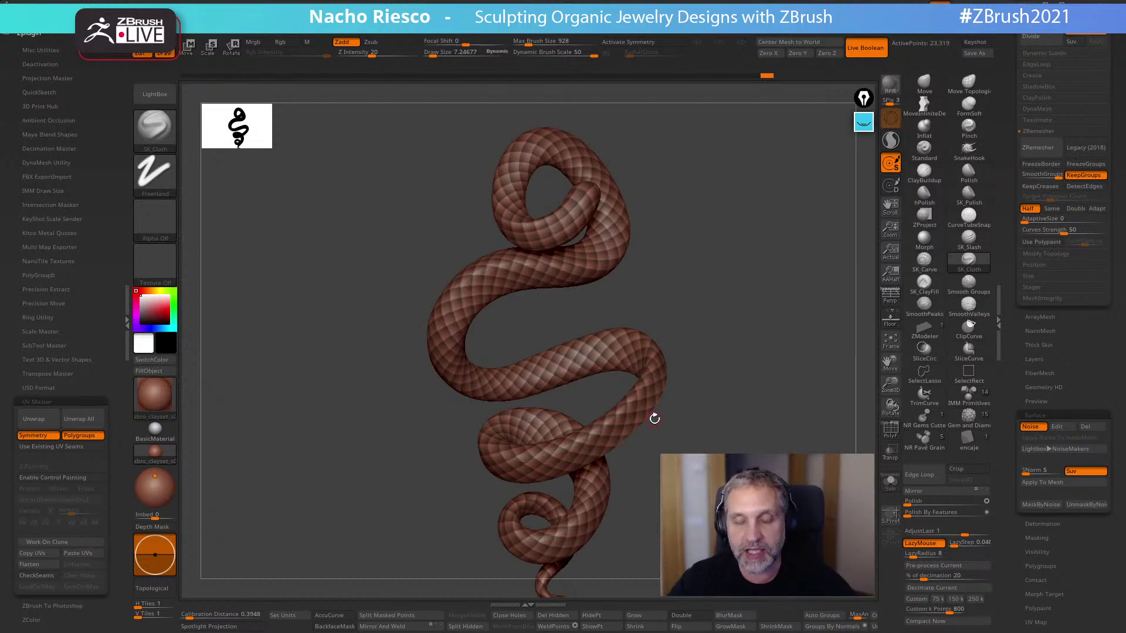
left_click_drag(720, 288, 766, 336)
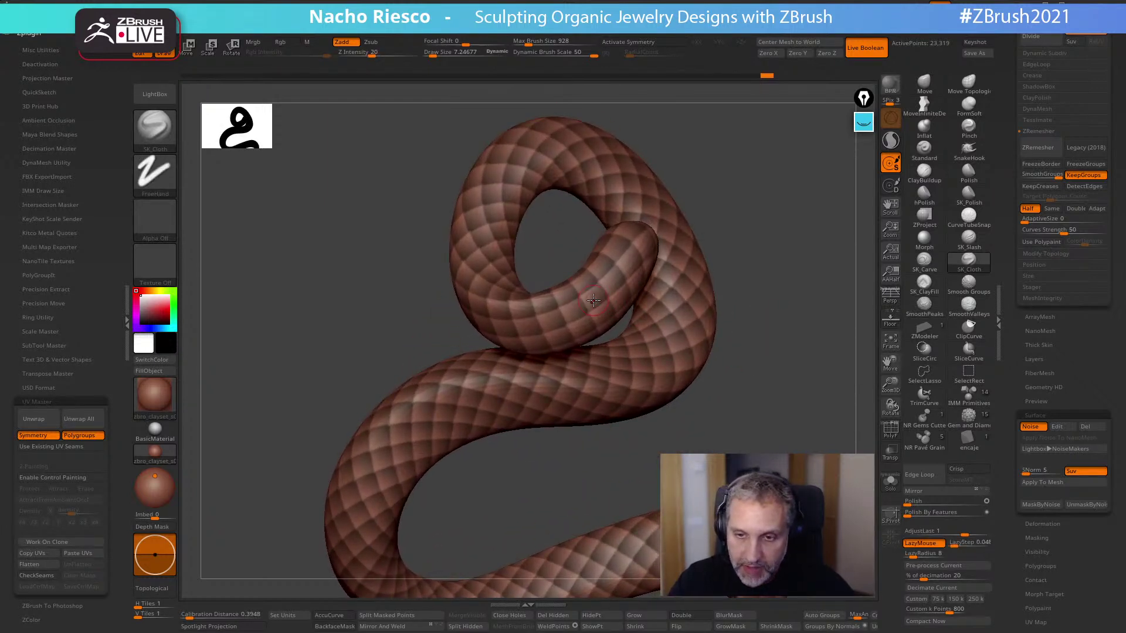
left_click_drag(761, 281, 776, 349, "alt")
left_click_drag(799, 430, 640, 395)
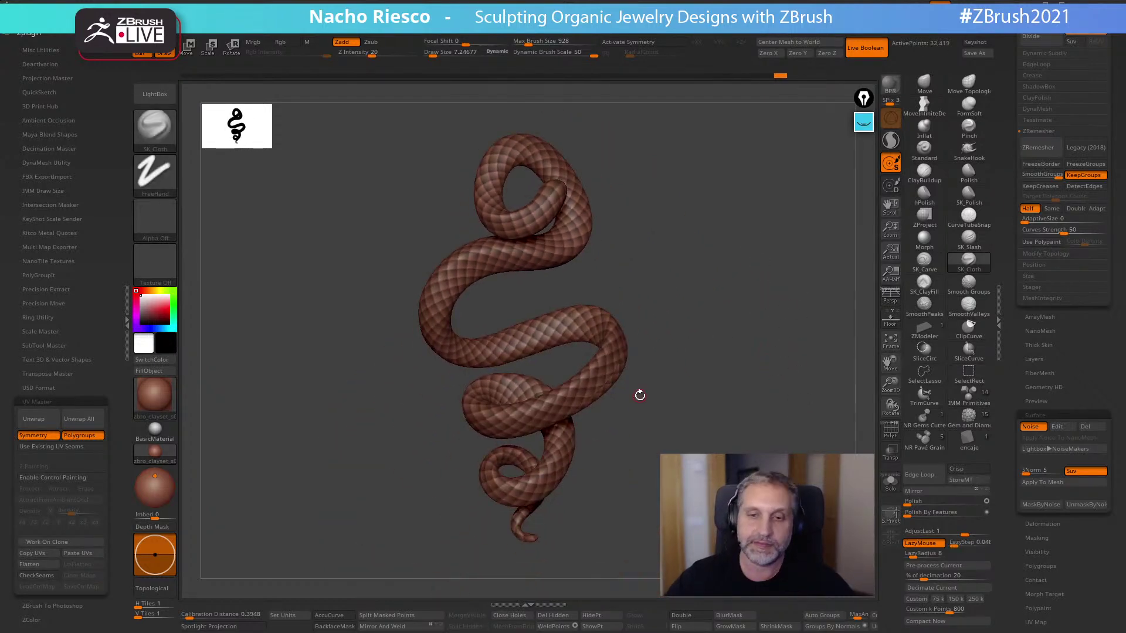
- Flatten the snake clone's UVs again, hide the polyframe, and choose the Move Topological brush
left_click(30, 564)
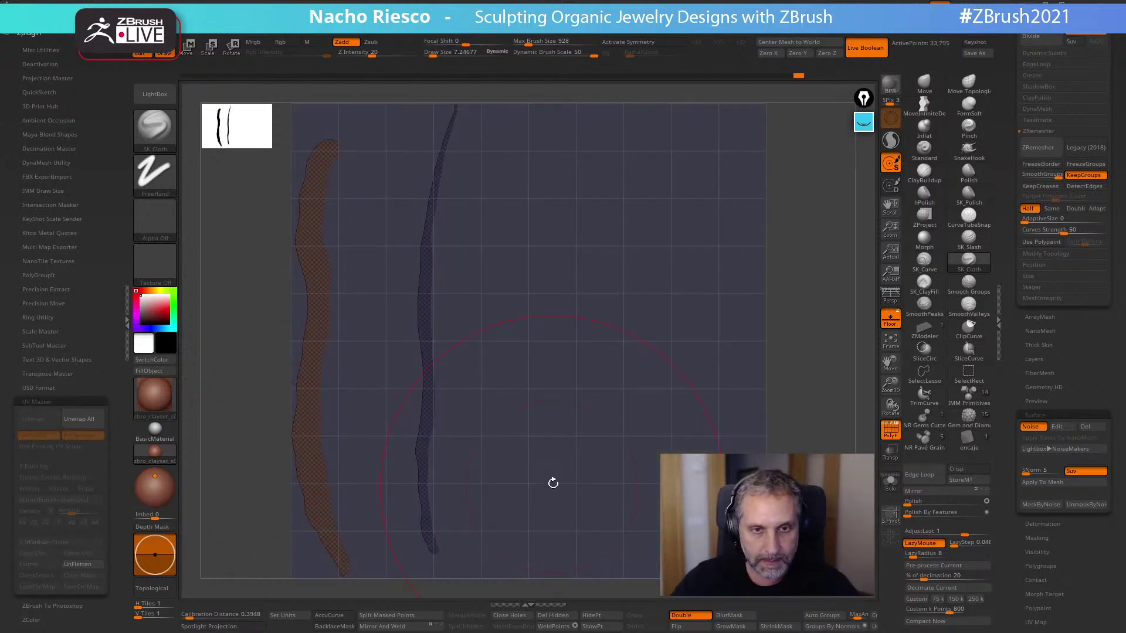
left_click_drag(553, 483, 620, 496, "alt")
left_click_drag(557, 461, 615, 473, "alt")
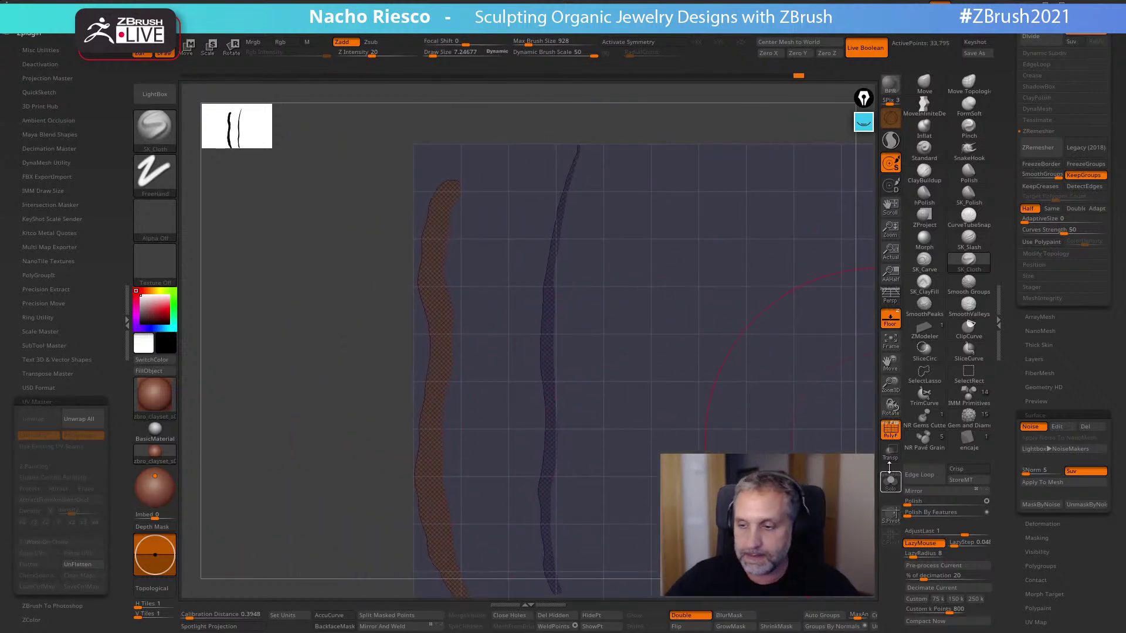
left_click(891, 431)
mouse_move(705, 435)
left_mouse_down("alt")
mouse_move(654, 470)
mouse_move(622, 410)
mouse_move(560, 353)
mouse_move(520, 394)
mouse_move(785, 267)
left_mouse_up("alt")
left_click(968, 87)
- Adjust the Move Topological brush size and straighten the edges of the wider UV island's upper part
key("s")
left_click_drag(501, 286, 477, 289)
left_click_drag(508, 248, 469, 233)
key("s")
key("ctrl+z")
key("s")
key("s")
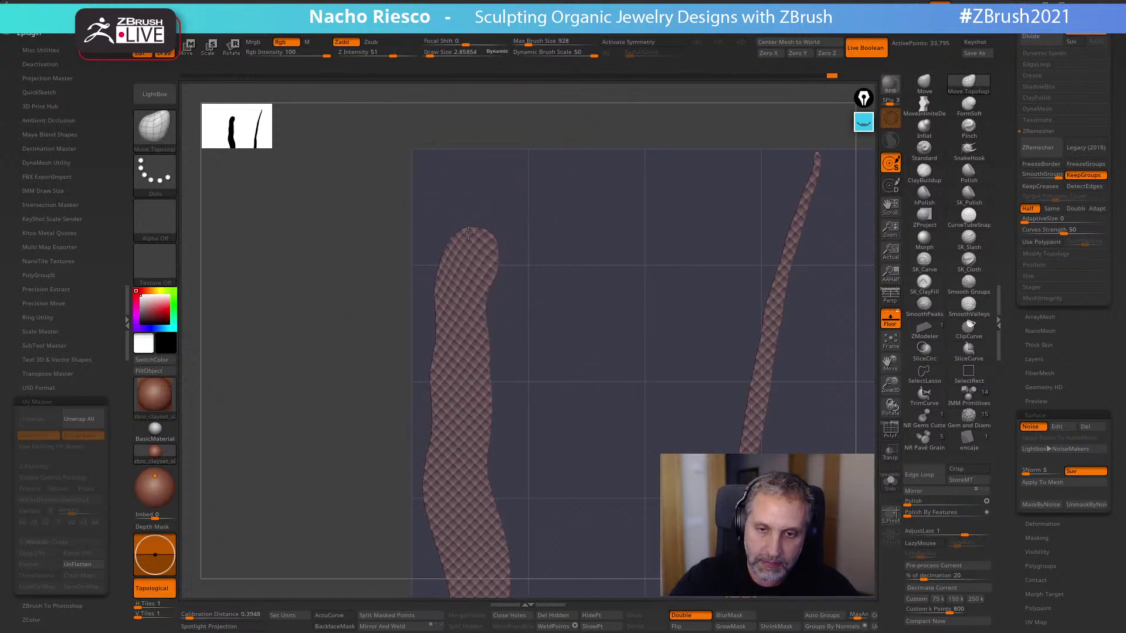
left_click_drag(435, 384, 440, 385)
left_click_drag(433, 477, 442, 478)
right_click_drag(488, 574, 515, 446, "alt")
left_click_drag(521, 435, 511, 433)
left_click_drag(463, 380, 467, 380)
right_click_drag(527, 555, 553, 432, "alt")
- Even out the bulges along the middle and lower edges of the wider UV island
mouse_move(553, 432)
left_mouse_down()
mouse_move(539, 431)
mouse_move(542, 452)
left_mouse_up()
right_click_drag(537, 511, 529, 394, "alt")
left_click_drag(486, 452, 493, 452)
right_click_drag(529, 401, 533, 276, "alt")
left_click_drag(472, 468, 482, 469)
left_click_drag(488, 506, 494, 505)
right_click_drag(524, 543, 525, 379, "alt")
left_click_drag(508, 427, 535, 473)
right_click_drag(535, 480, 520, 457, "alt")
- Reduce the brush Draw Size to about 1.83 and bend the wider UV island's slanted lower end upright
key("s")
left_click_drag(557, 445, 546, 445)
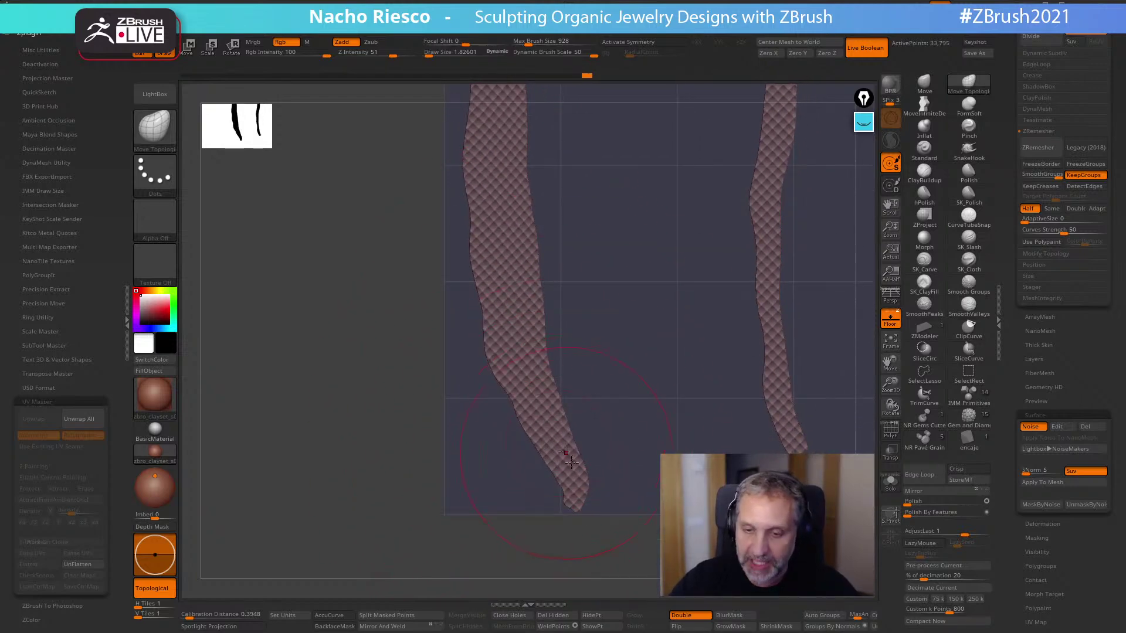
key("s")
mouse_move(568, 483)
left_mouse_down()
mouse_move(531, 516)
mouse_move(498, 445)
mouse_move(527, 454)
mouse_move(492, 405)
left_mouse_up()
key("s")
left_click_drag(498, 358, 491, 328)
key("s")
mouse_move(528, 463)
left_mouse_down()
mouse_move(514, 467)
mouse_move(546, 446)
mouse_move(555, 417)
left_mouse_up()
key("ctrl+shift+z")
key("s")
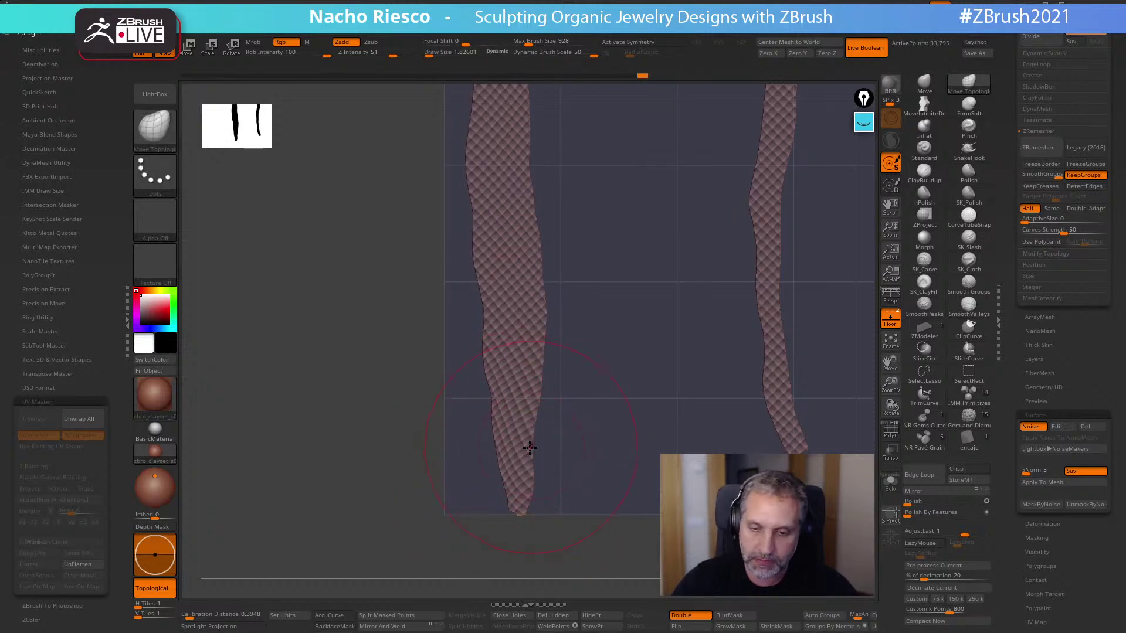
- Toggle the surface noise off and on, unflatten the UVs, and inspect the scale pattern around the snake's upper loop
left_click(1031, 428)
left_click(1031, 428)
left_click(81, 565)
left_click_drag(729, 364, 626, 362)
left_click_drag(648, 262, 661, 432)
left_click_drag(616, 520, 530, 493)
left_click_drag(551, 431, 654, 395)
left_click_drag(666, 120, 662, 527, "alt")
left_click_drag(672, 250, 626, 236)
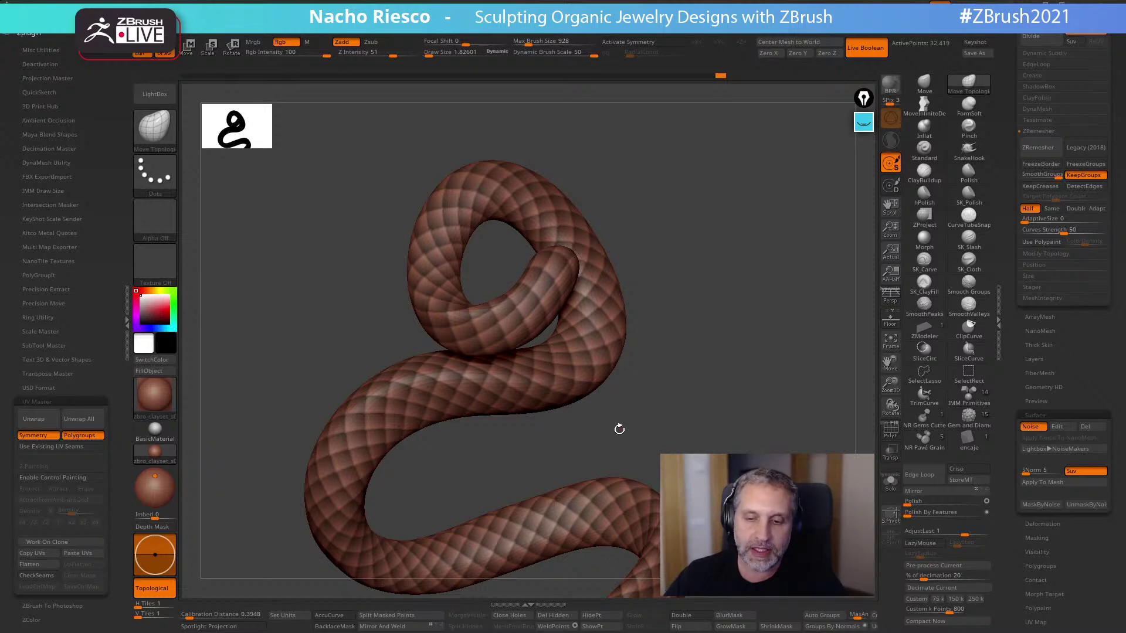
left_click_drag(619, 427, 623, 431)
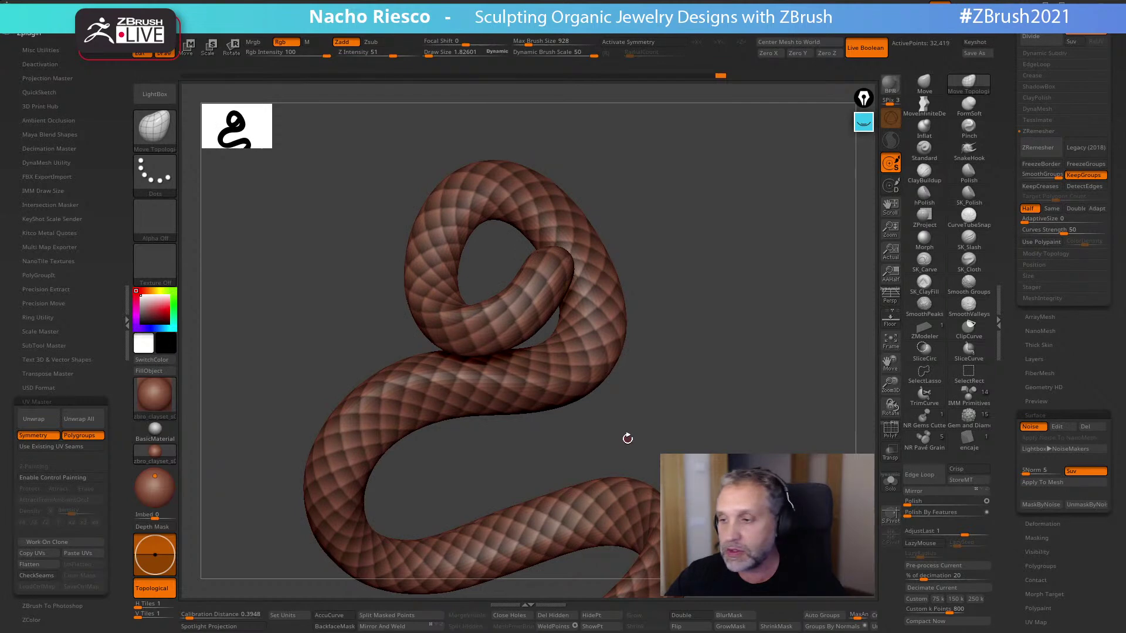
left_click_drag(770, 395, 722, 405)
mouse_move(1014, 353)
left_mouse_down()
mouse_move(1013, 328)
mouse_move(1016, 348)
left_mouse_up()
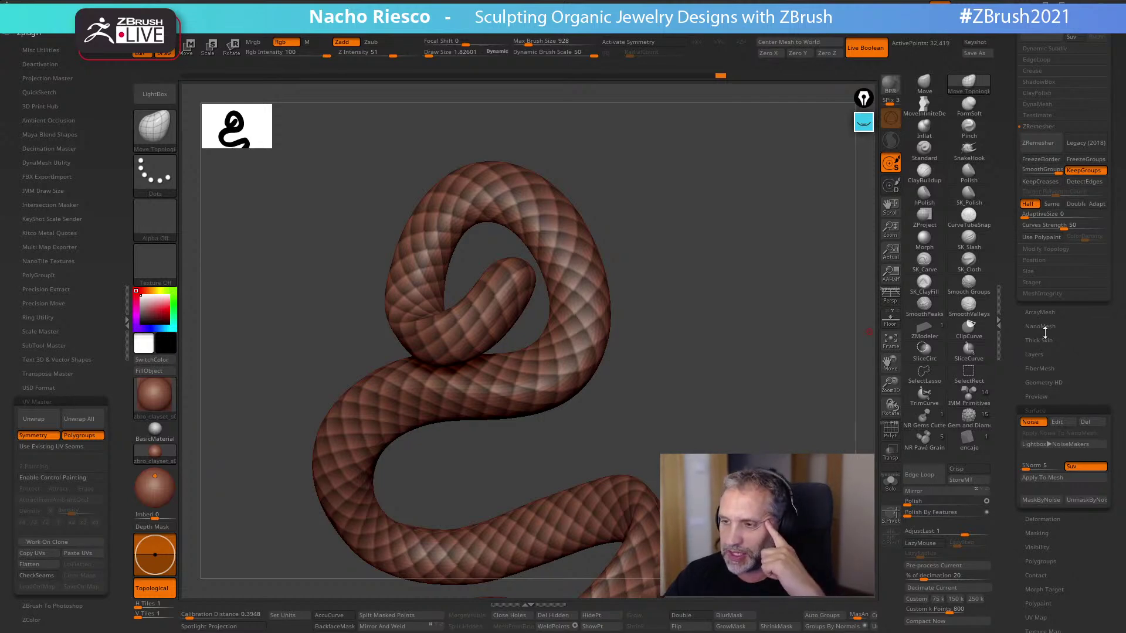
left_click_drag(1022, 333, 1021, 371)
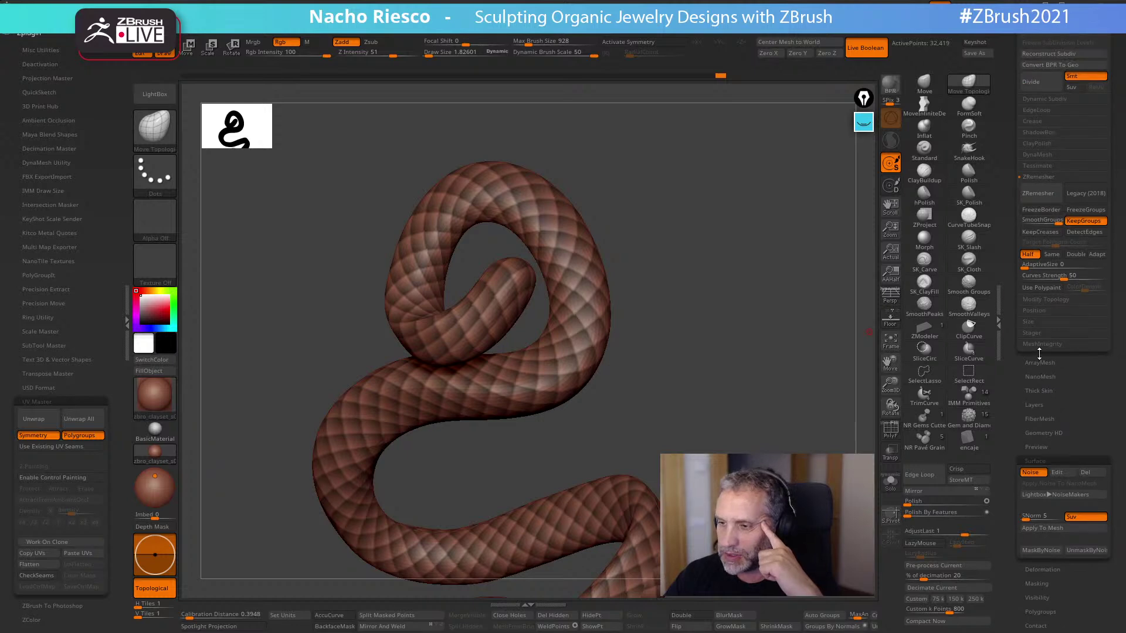
left_click_drag(1023, 363, 1019, 404)
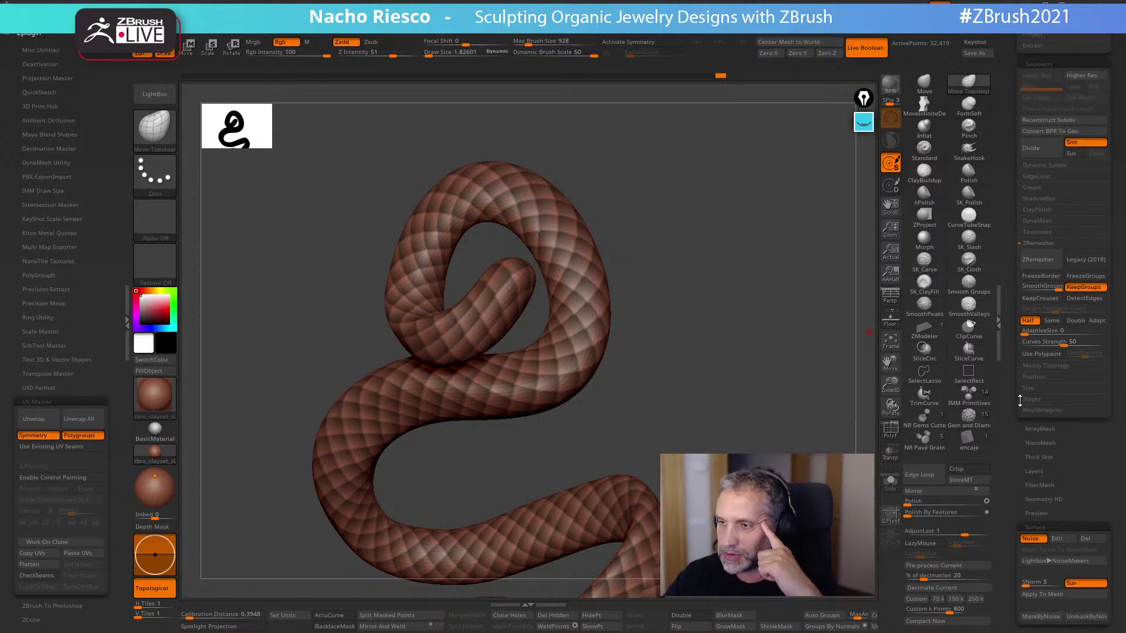
left_click(1039, 242)
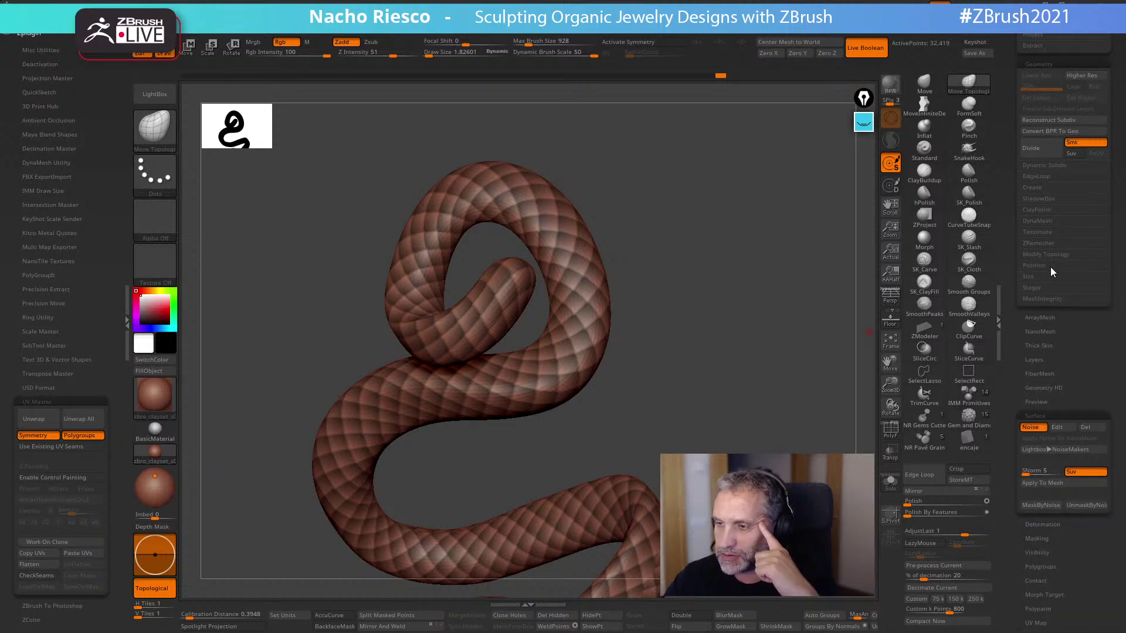
left_click_drag(1044, 332, 1022, 346)
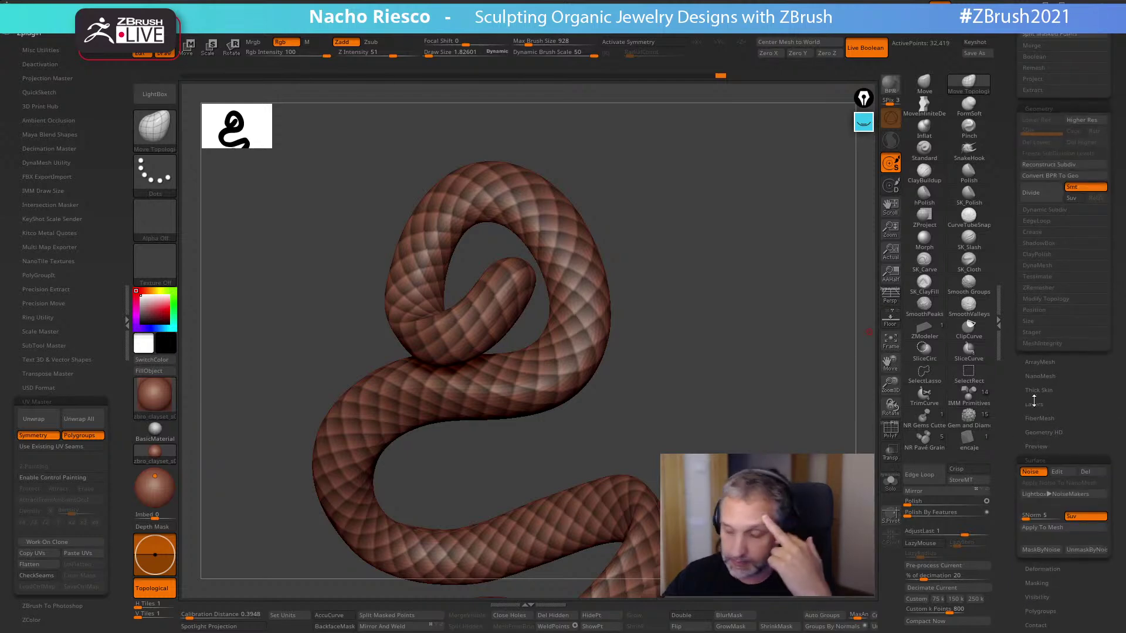
left_click_drag(1017, 418, 1019, 375)
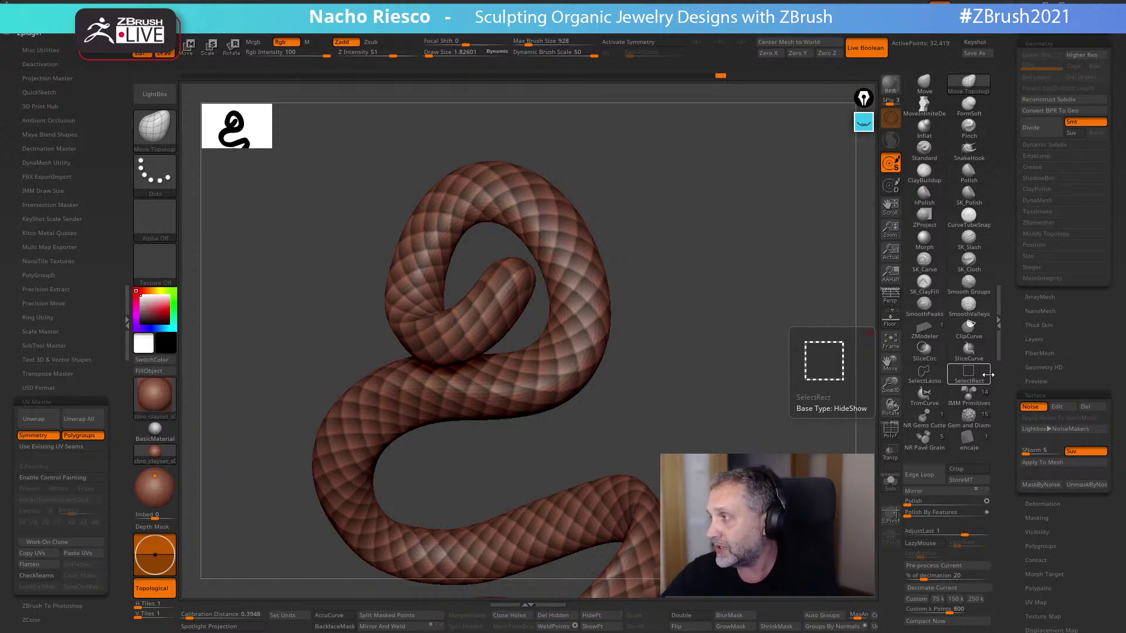
- Inspect how the scale pattern flows around the snake's upper loop and along its body coils from several angles
left_click_drag(708, 384, 736, 400)
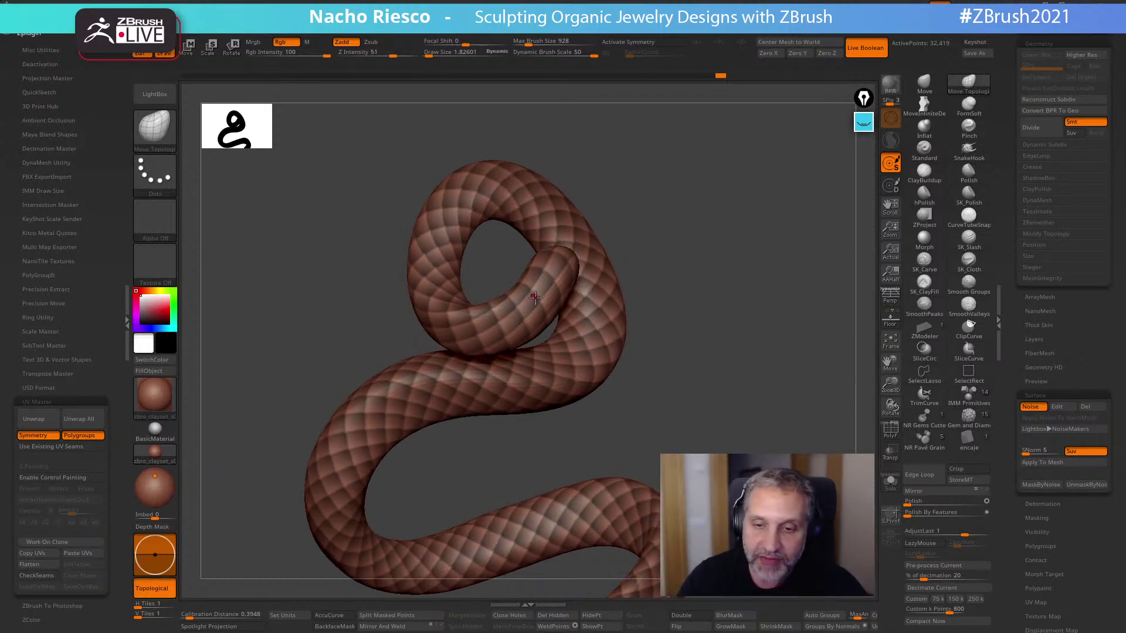
left_click_drag(631, 255, 528, 281)
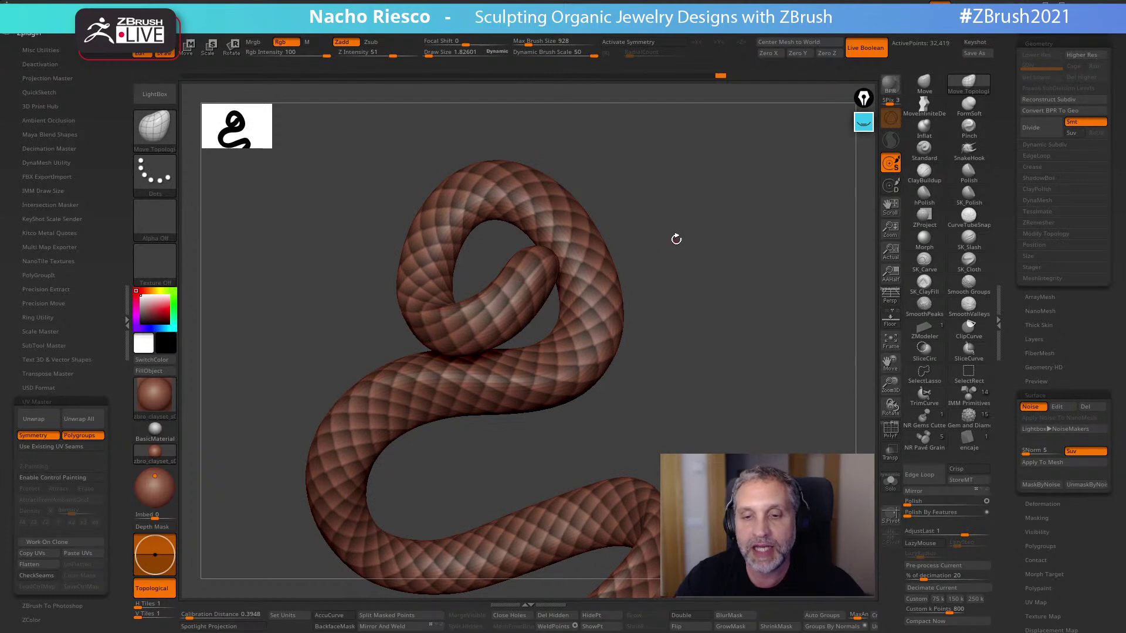
left_click_drag(678, 239, 545, 274)
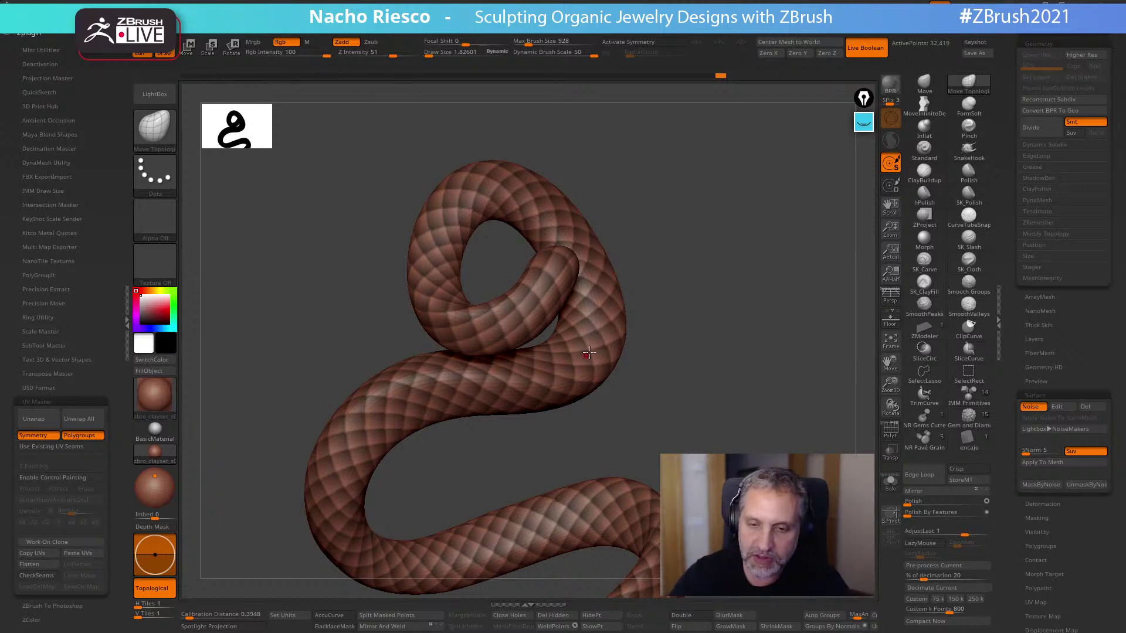
left_click_drag(720, 406, 737, 306, "alt")
left_click_drag(393, 302, 757, 422)
left_click_drag(586, 481, 556, 455)
mouse_move(648, 417)
left_mouse_down()
mouse_move(658, 364)
mouse_move(667, 411)
left_mouse_up()
left_click_drag(771, 352, 765, 460)
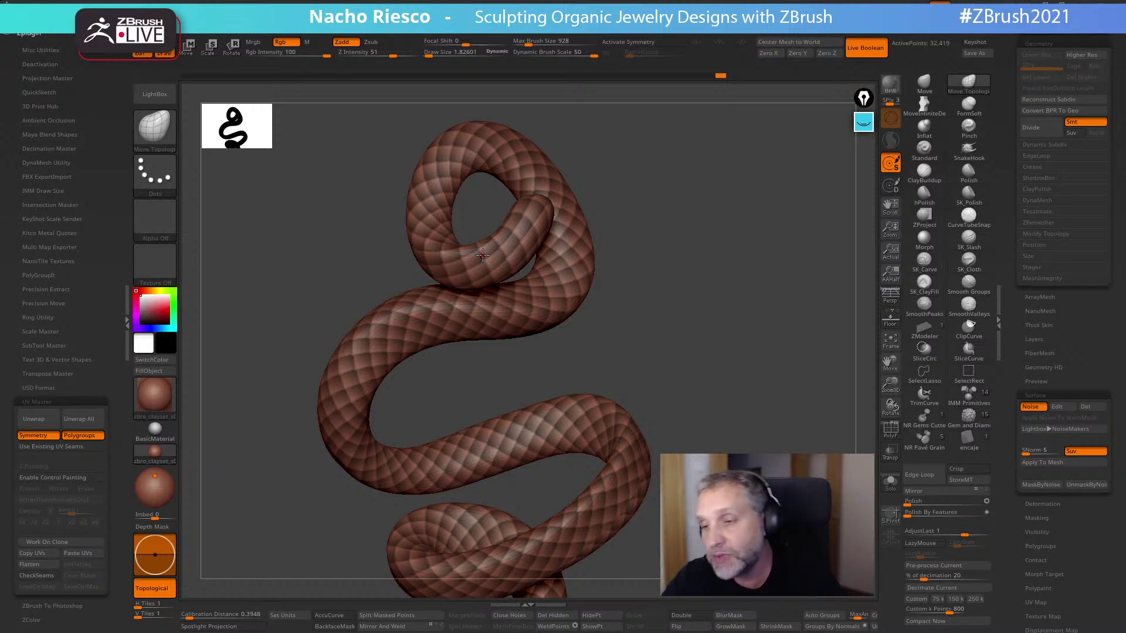
left_click_drag(681, 339, 681, 342)
- Get the Kitco Metal Quotes price sheet for the scaled snake body subtool, review it and close it
scroll(91, 311, "up", 2)
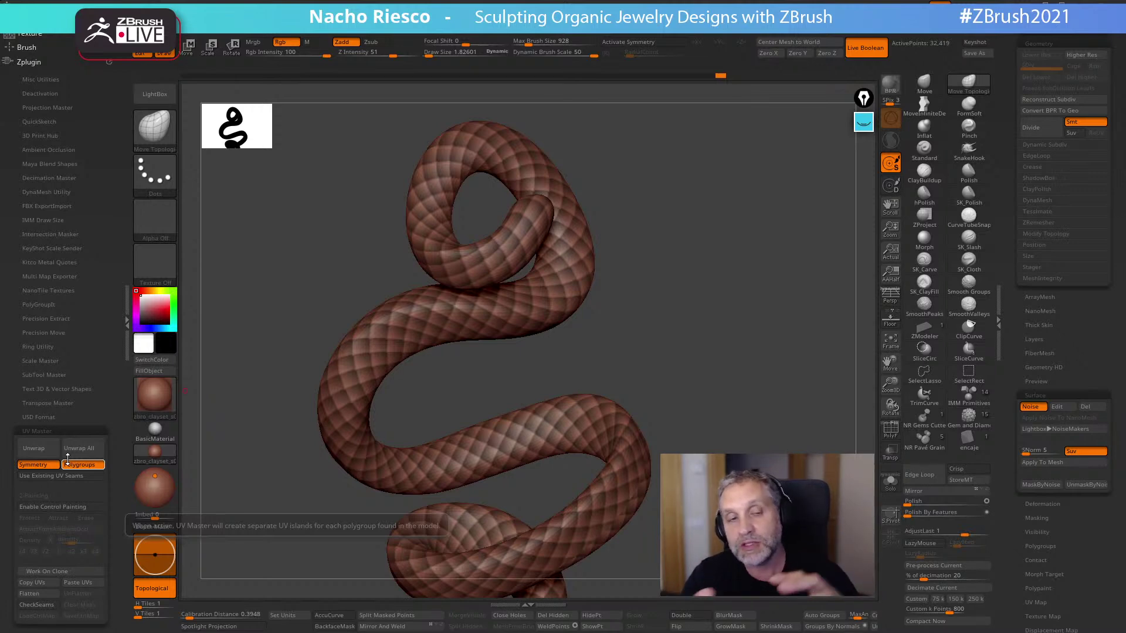
left_click(58, 262)
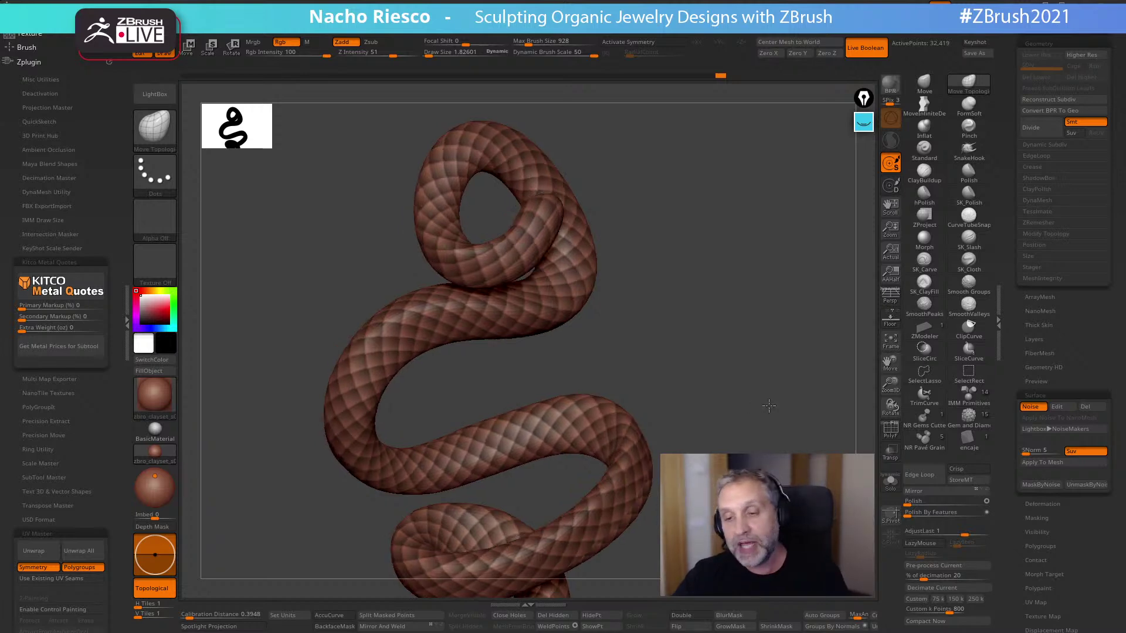
left_click_drag(754, 402, 780, 463, "alt")
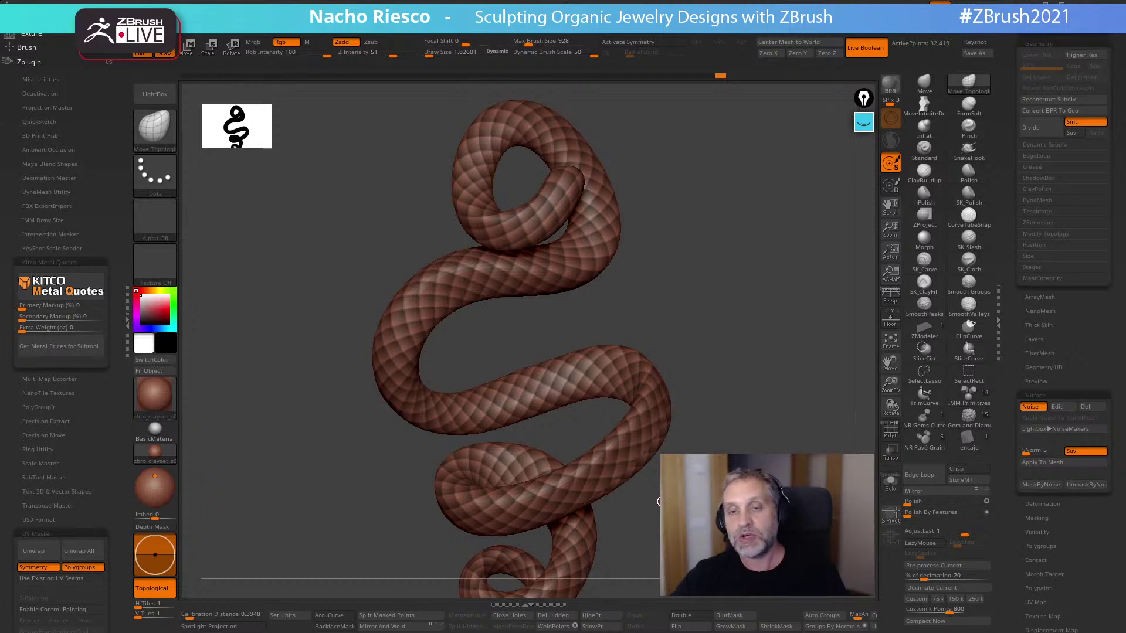
left_click_drag(704, 270, 659, 292)
left_click_drag(679, 349, 731, 339)
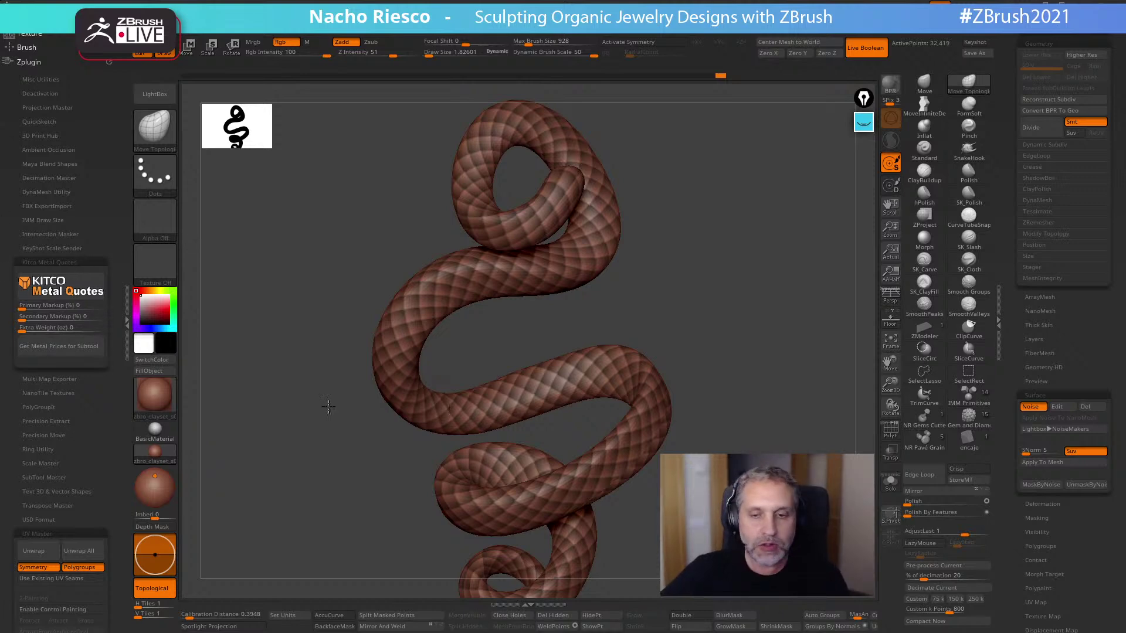
left_click(83, 354)
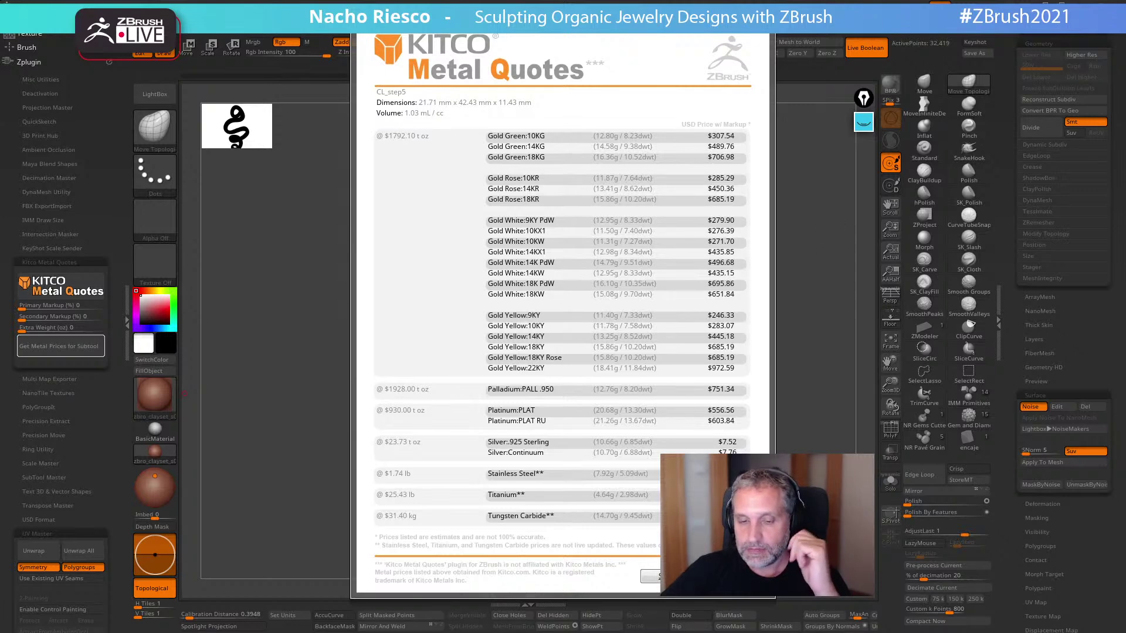
key("Escape")
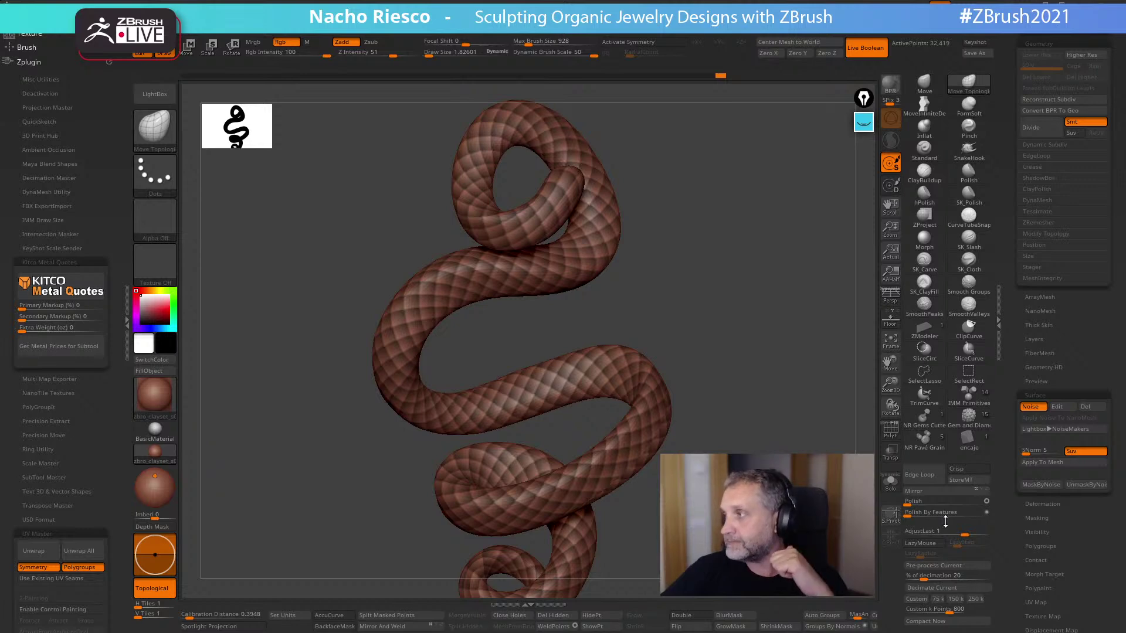
left_click(80, 349)
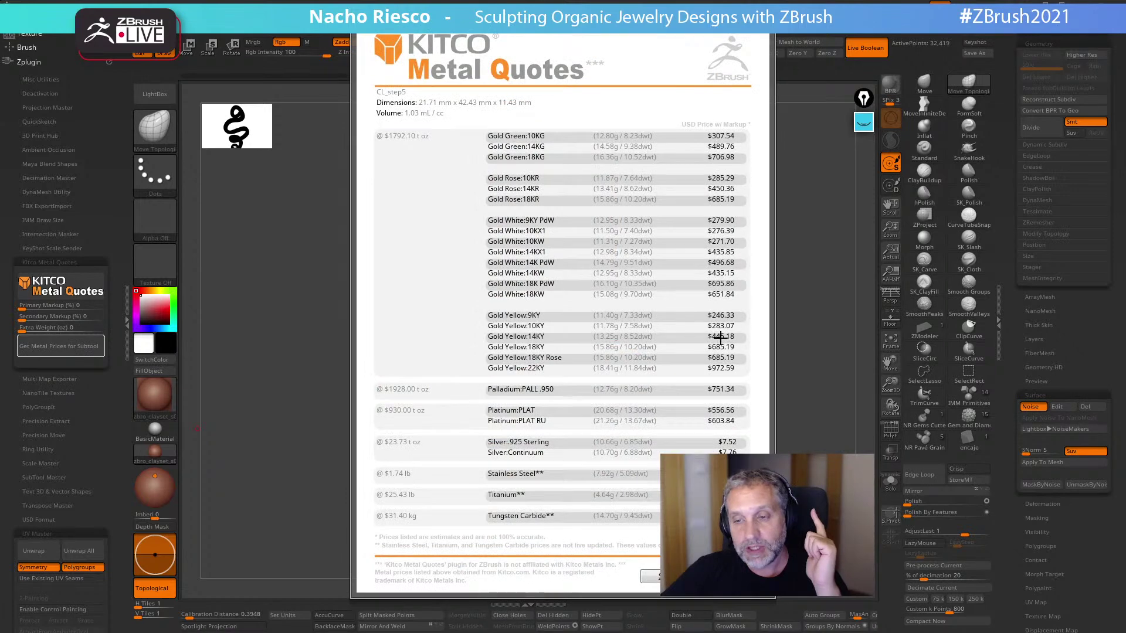
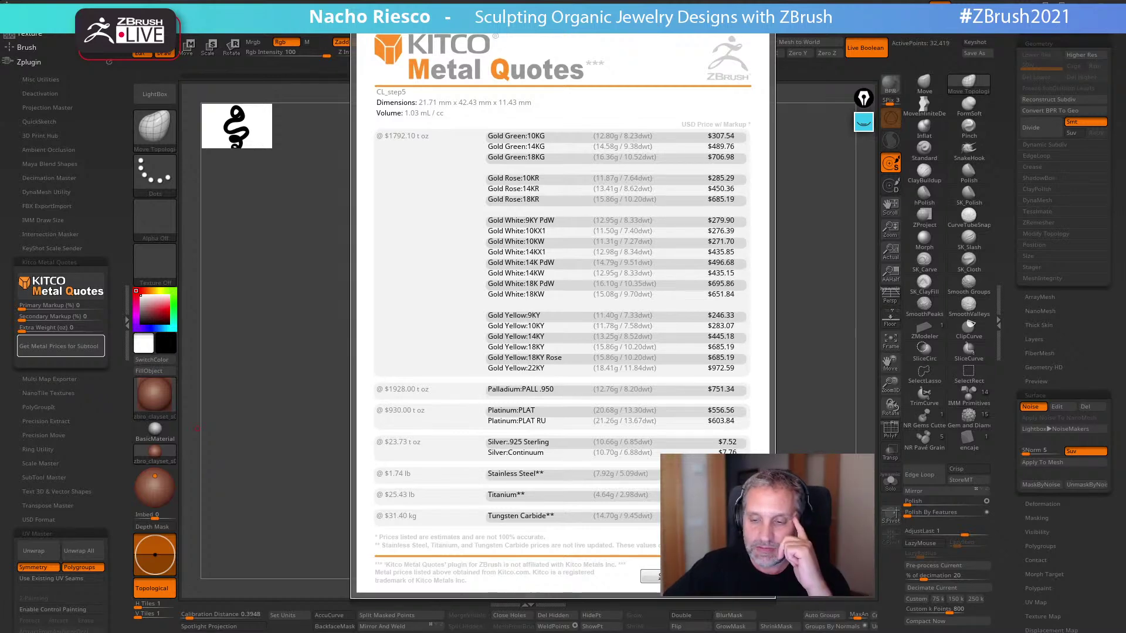
left_click(725, 576)
- View the snake's coils from several angles, then consult the metal price estimate for the body once more and dismiss it
left_click_drag(737, 395, 769, 422)
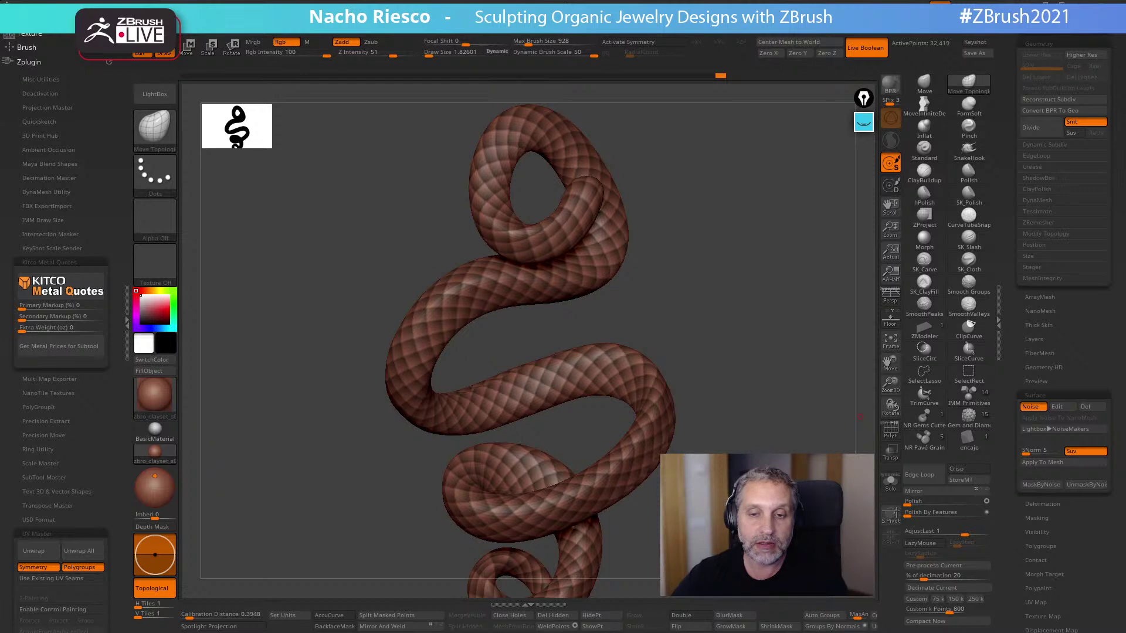
left_click_drag(737, 425, 727, 452)
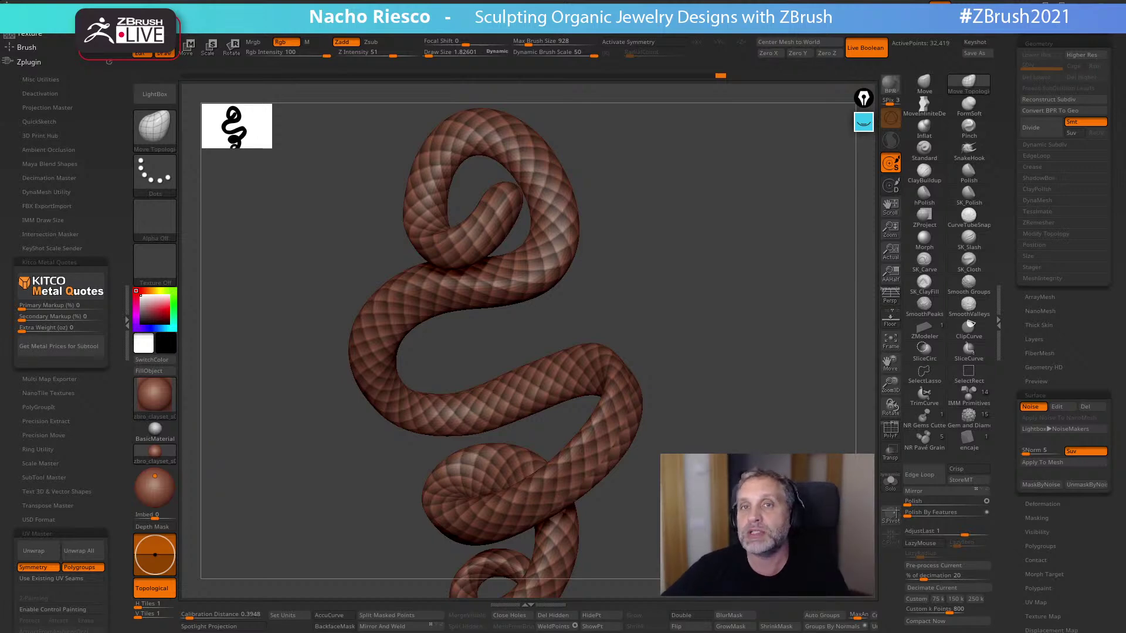
left_click_drag(742, 397, 754, 422)
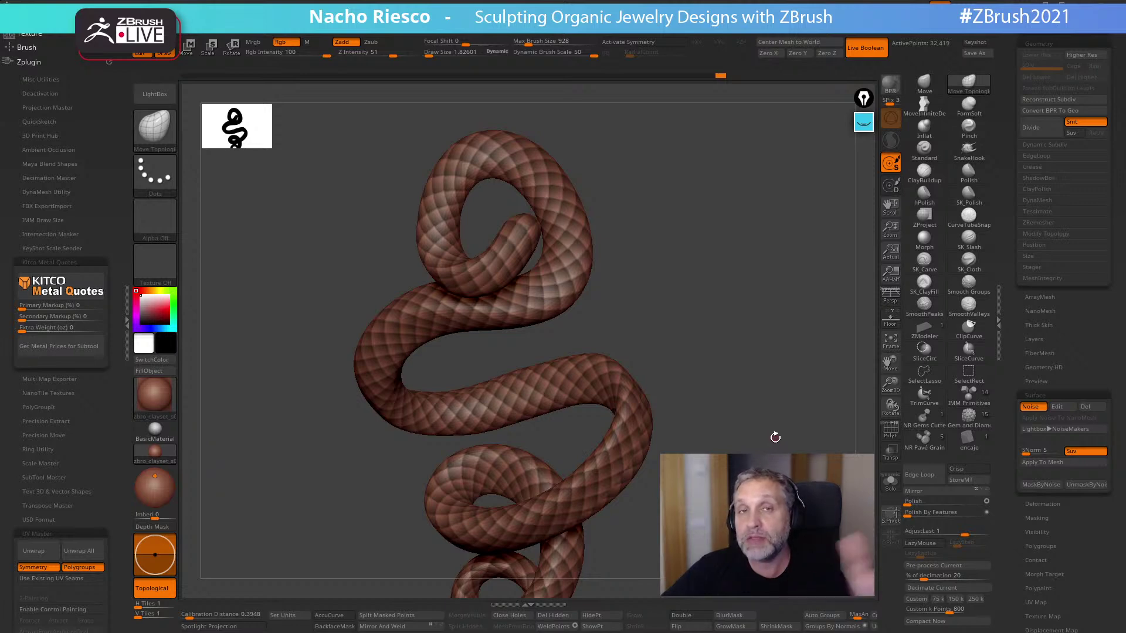
left_click_drag(749, 351, 753, 332)
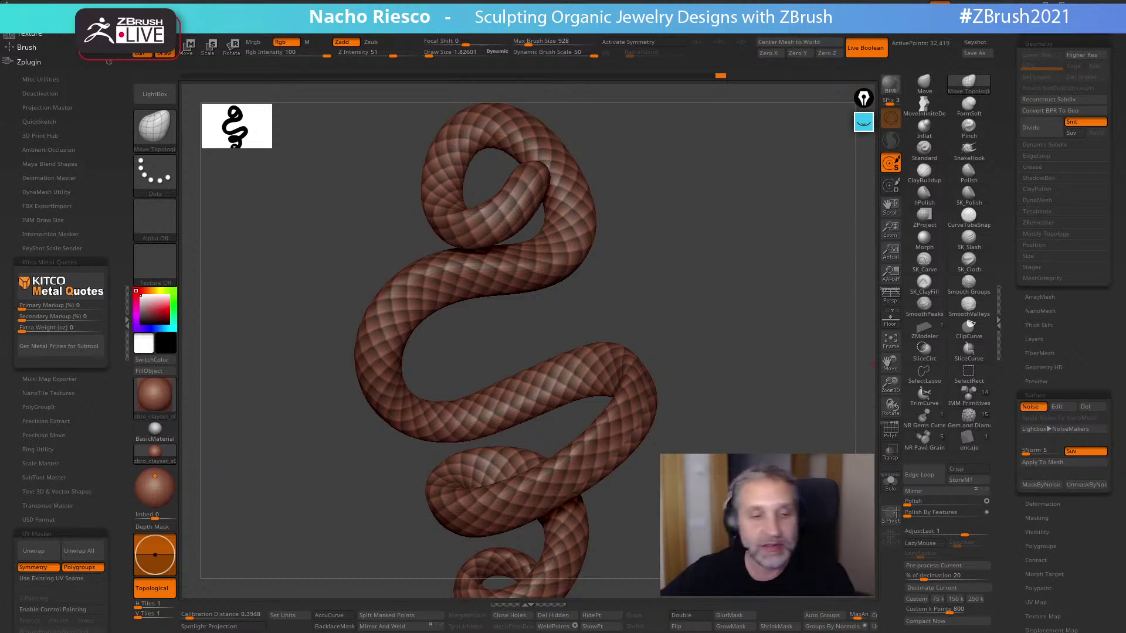
left_click(56, 350)
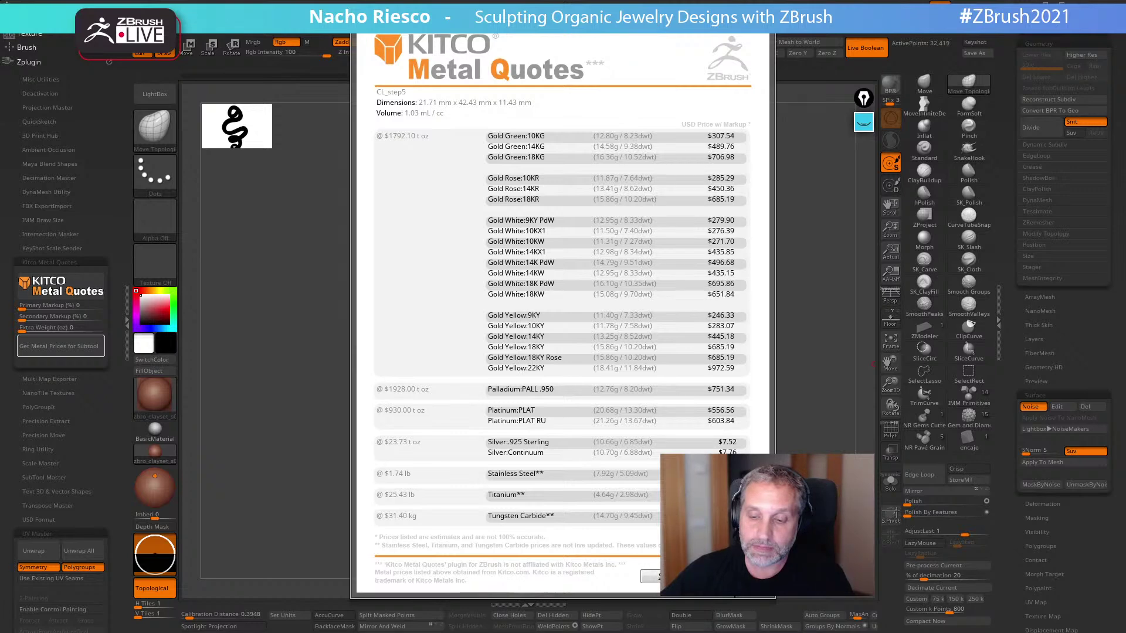
left_click(724, 576)
- Switch to the step5_1 tool that contains the complete snake, head, apple and leaf assembly
left_click_drag(1014, 197, 1036, 309)
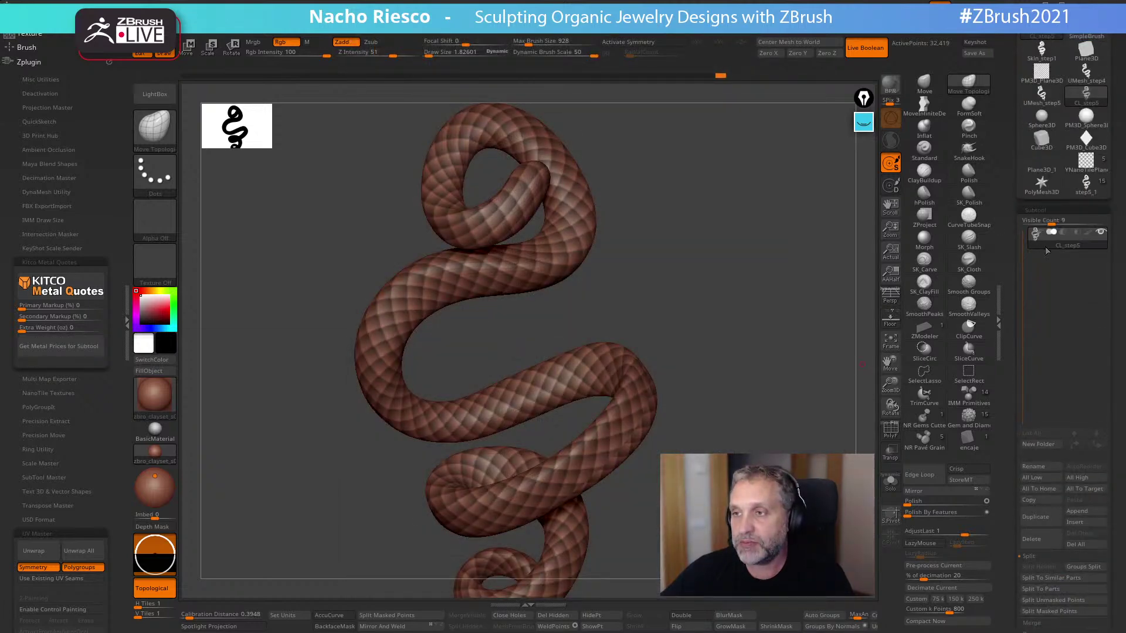
mouse_move(1089, 189)
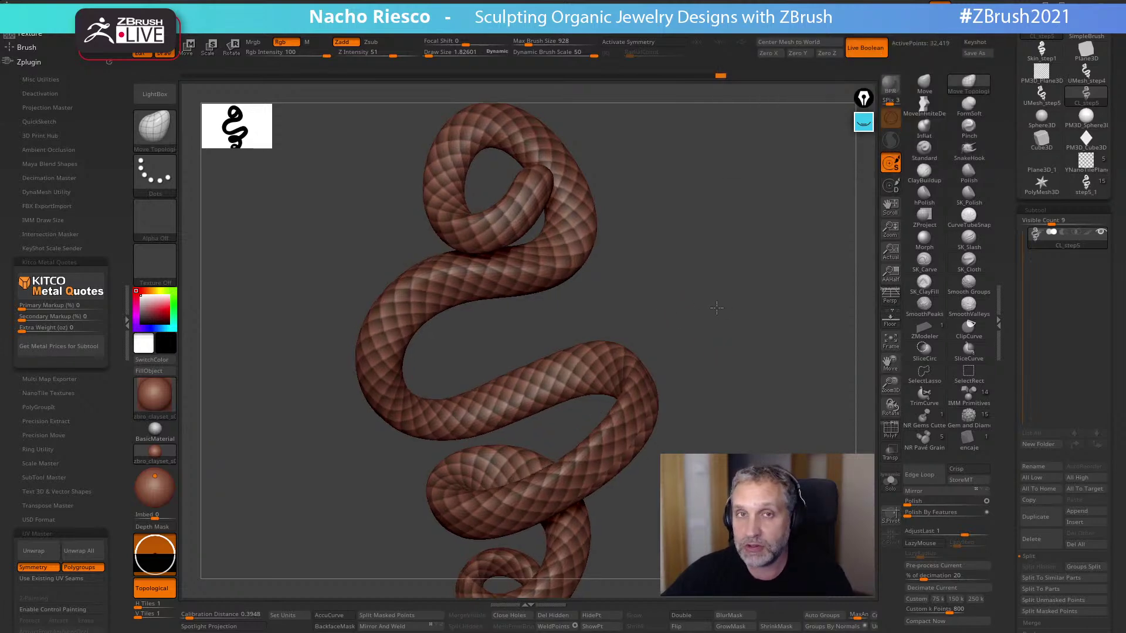
mouse_move(826, 281)
left_mouse_down()
mouse_move(769, 315)
mouse_move(777, 366)
mouse_move(774, 358)
left_mouse_up()
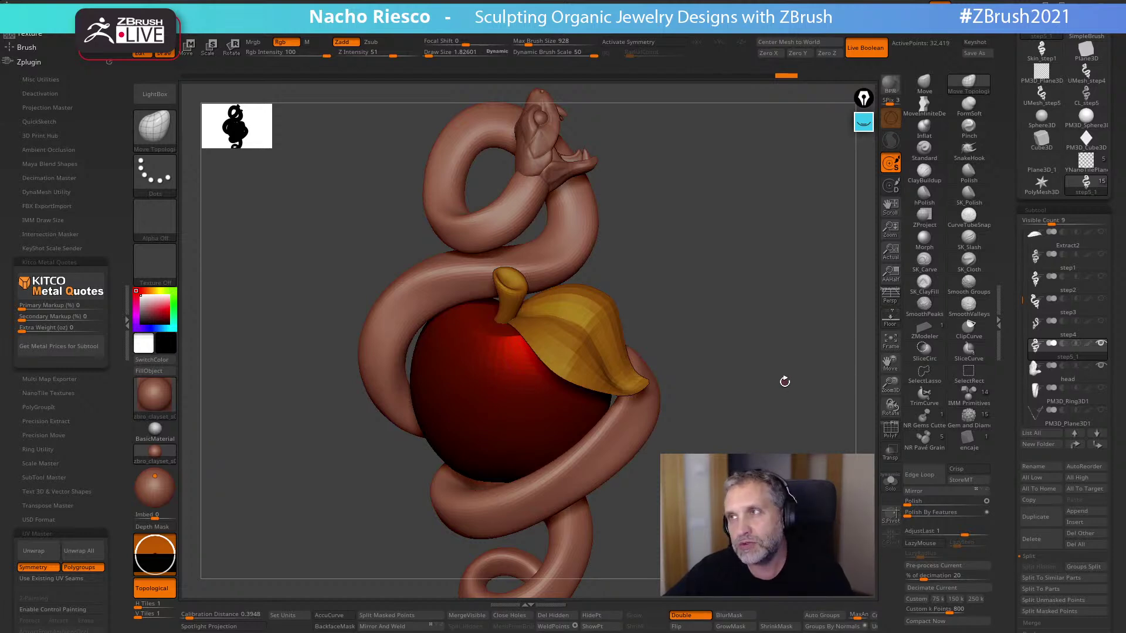
- Examine the complete snake, apple and leaf design from several angles and preview the chain and ring subtools
left_click_drag(717, 314, 749, 341)
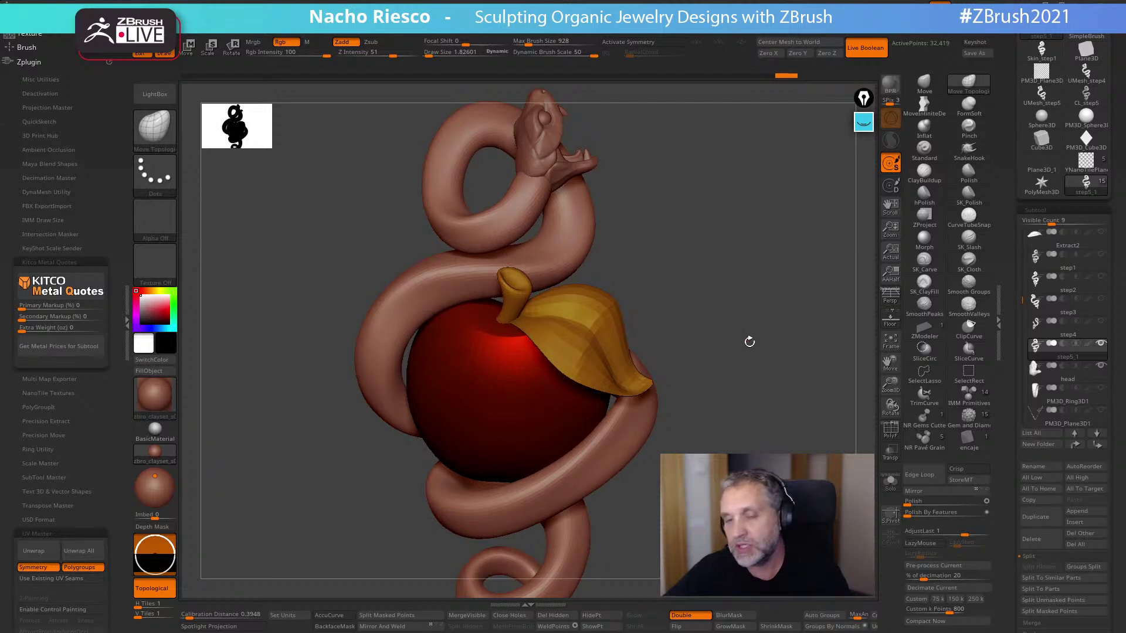
left_click_drag(749, 342, 745, 364)
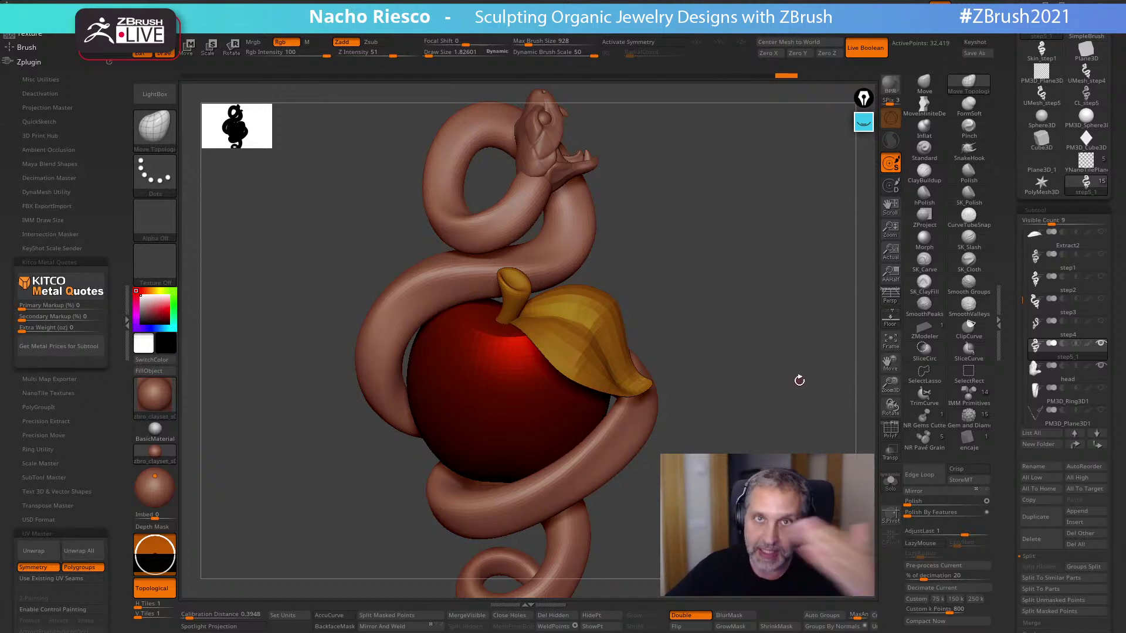
mouse_move(751, 364)
left_mouse_down()
mouse_move(744, 352)
mouse_move(752, 361)
left_mouse_up()
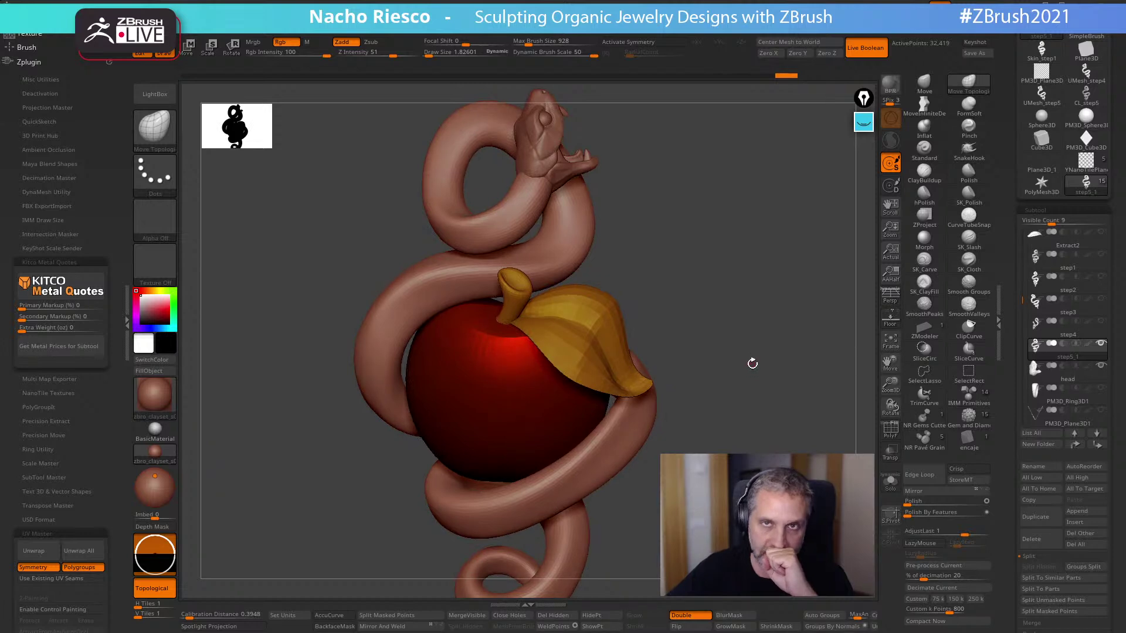
mouse_move(1067, 415)
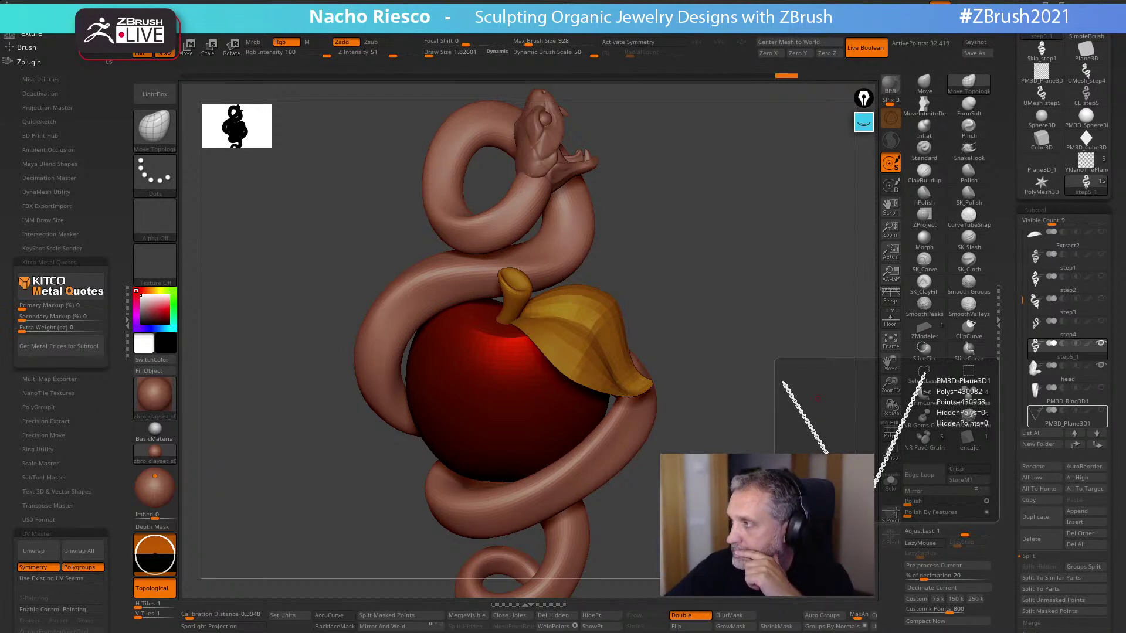
left_click_drag(727, 298, 700, 317)
mouse_move(1067, 396)
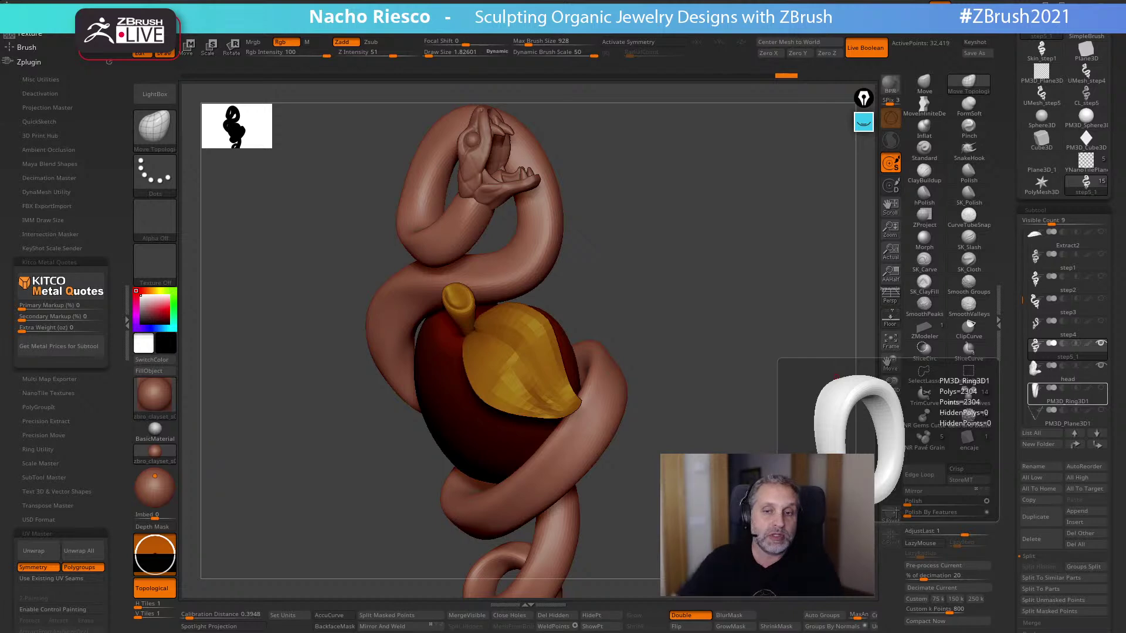
left_click_drag(720, 282, 641, 193)
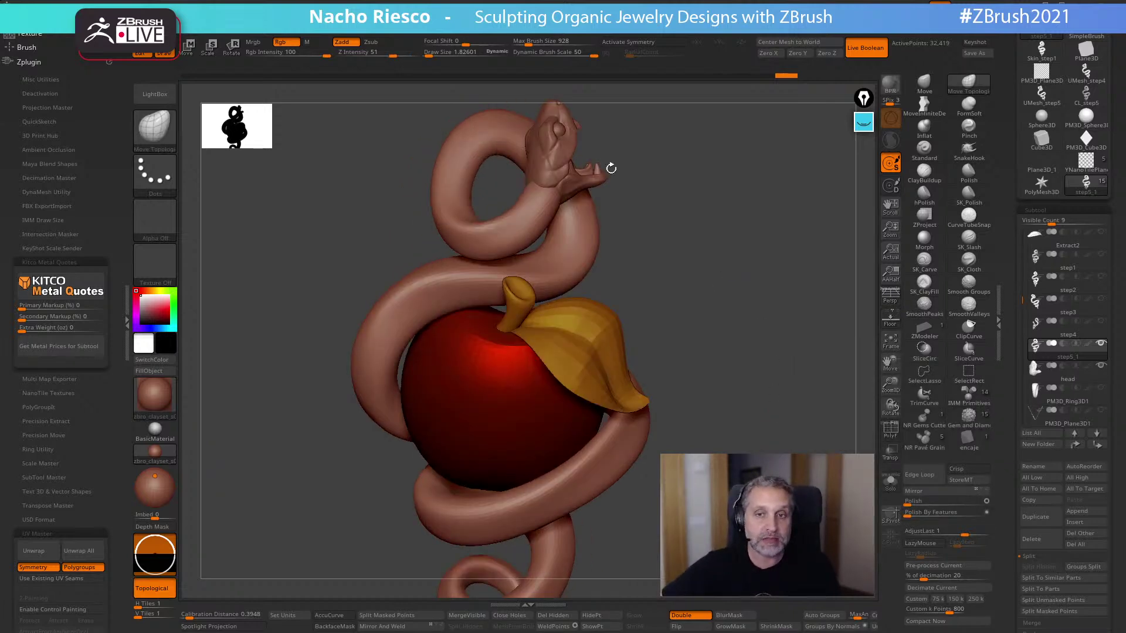
mouse_move(703, 239)
left_mouse_down()
mouse_move(657, 280)
mouse_move(656, 297)
left_mouse_up()
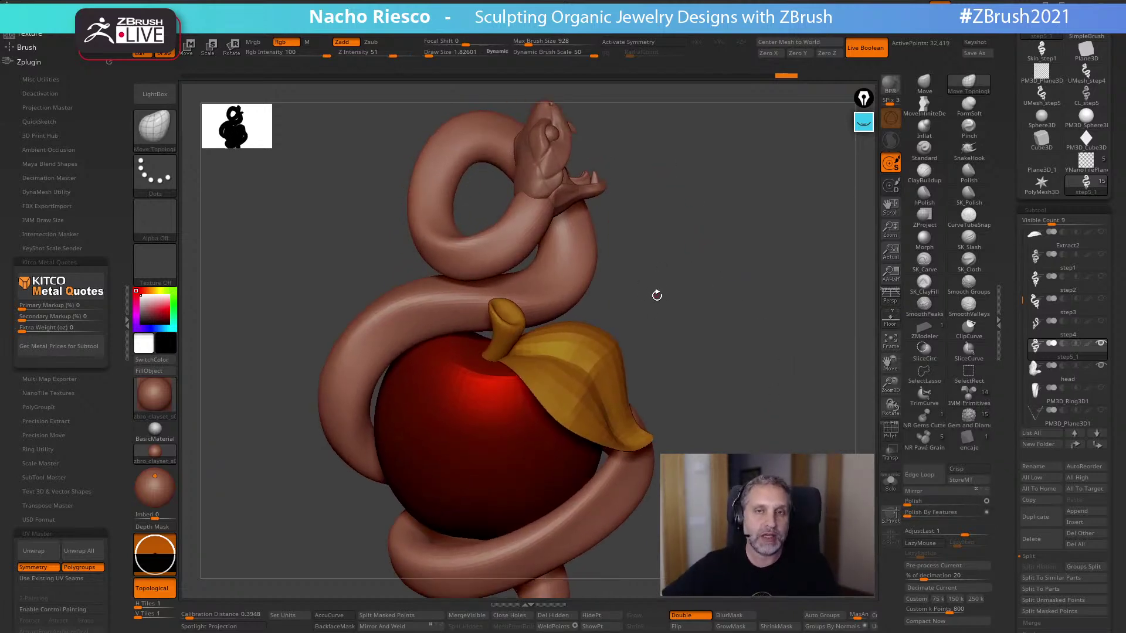
left_click_drag(653, 178, 711, 268)
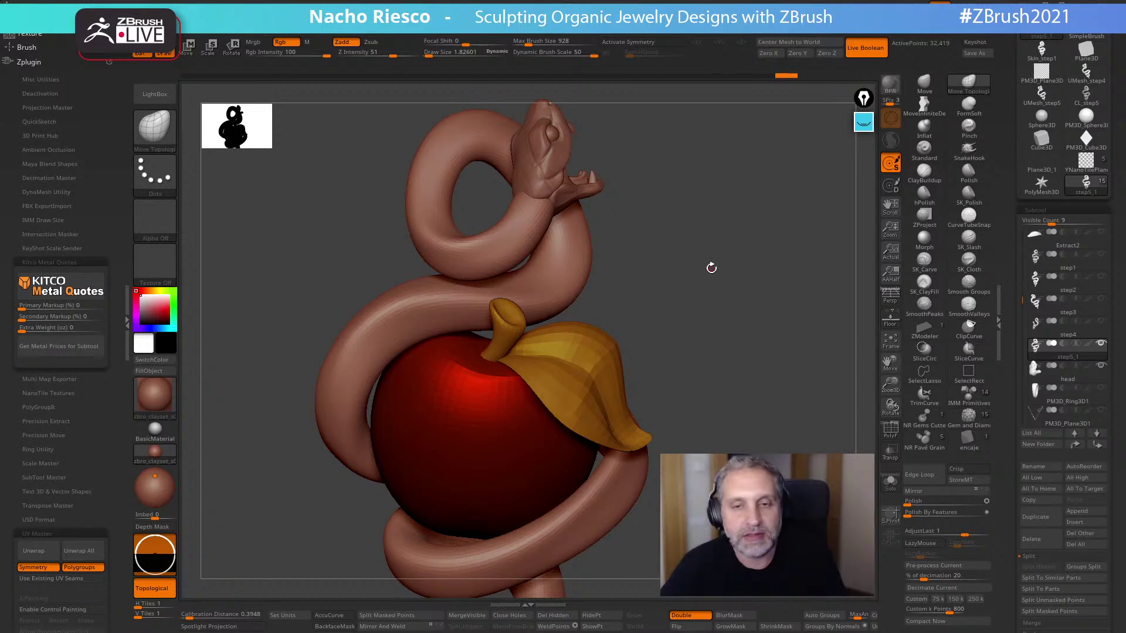
left_click_drag(698, 253, 704, 252)
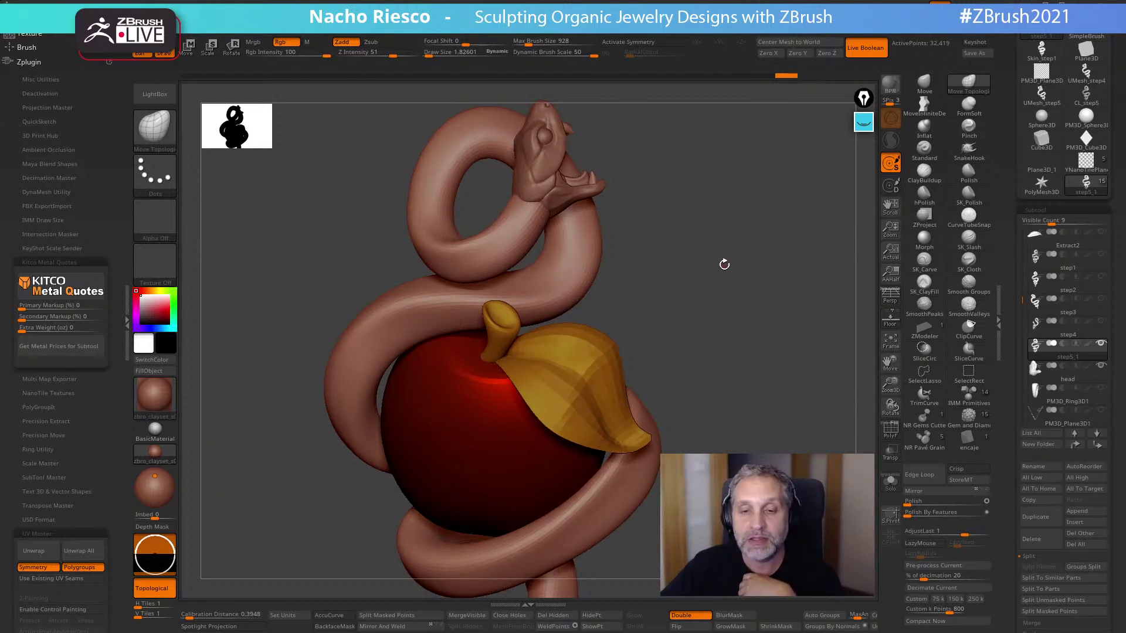
- Annotate possible gem settings on the apple stem's end, the snake's eye and the leaf with the screen pen, then clear the marks
left_click_drag(722, 261, 742, 343)
left_click_drag(835, 280, 787, 314, "alt")
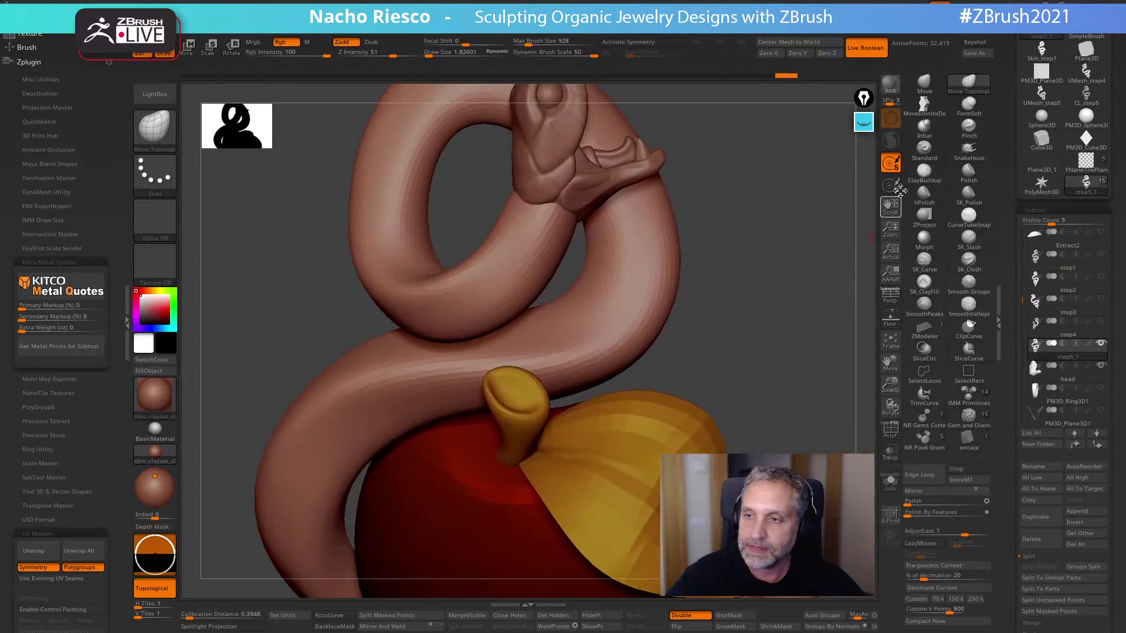
left_click(864, 122)
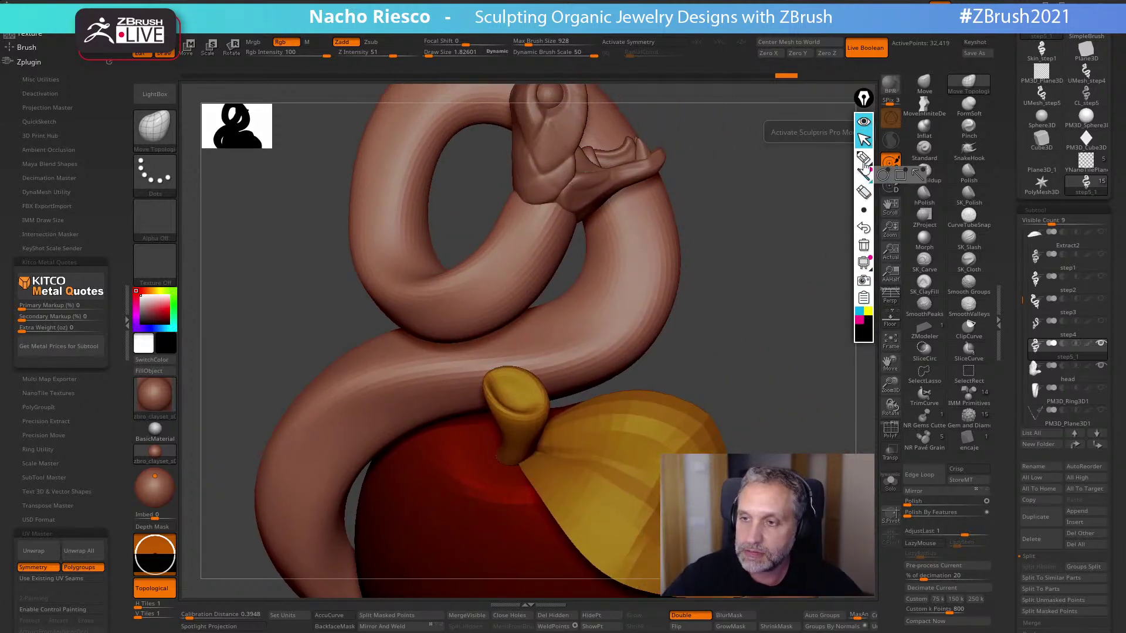
left_click(864, 166)
mouse_move(488, 379)
left_mouse_down()
mouse_move(510, 412)
mouse_move(545, 411)
mouse_move(524, 375)
mouse_move(492, 390)
mouse_move(532, 409)
mouse_move(531, 390)
mouse_move(520, 390)
left_mouse_up()
left_click_drag(522, 393, 533, 400)
mouse_move(558, 101)
left_mouse_down()
mouse_move(545, 87)
mouse_move(540, 99)
mouse_move(552, 105)
mouse_move(564, 85)
left_mouse_up()
mouse_move(534, 467)
left_mouse_down()
mouse_move(614, 521)
mouse_move(657, 572)
left_mouse_up()
mouse_move(595, 415)
left_mouse_down()
mouse_move(598, 447)
mouse_move(698, 439)
mouse_move(641, 448)
left_mouse_up()
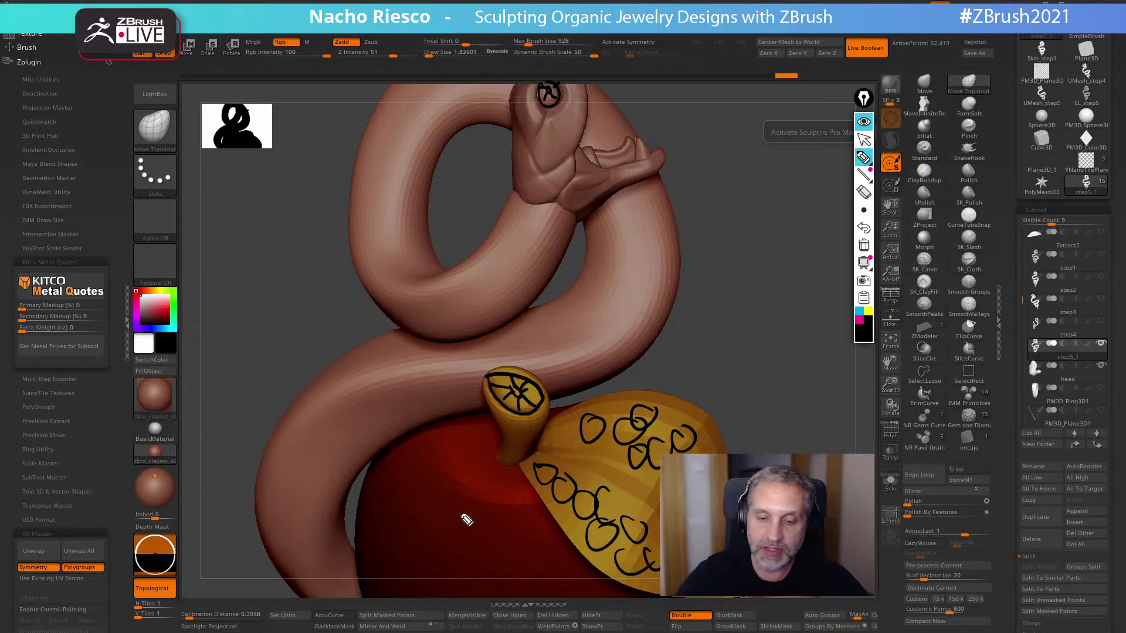
left_click(864, 246)
left_click(864, 139)
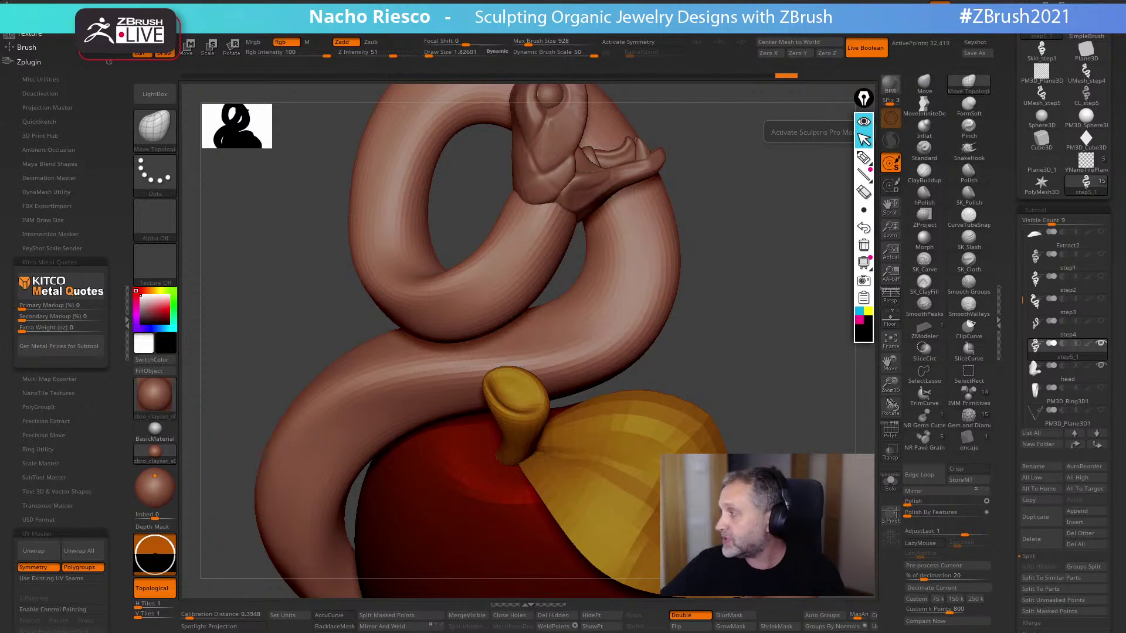
- Collapse the plugin tray to enlarge the workspace and inspect the apple and leaf wrapped by the snake
left_click_drag(771, 211, 785, 262)
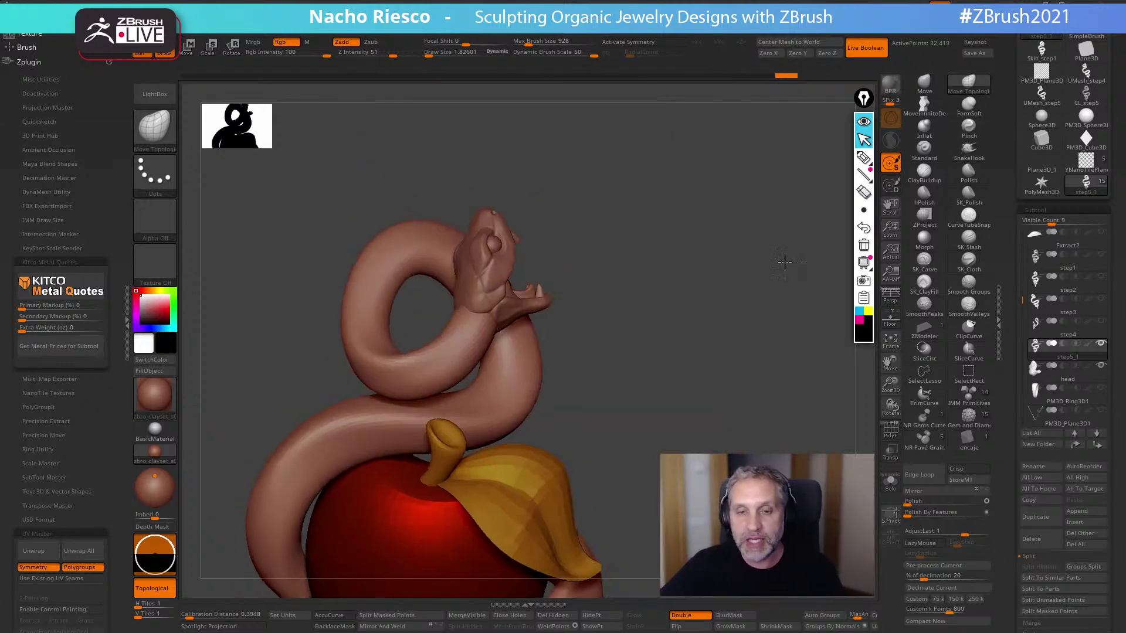
left_click(127, 327)
mouse_move(616, 299)
left_mouse_down("shift")
mouse_move(642, 267)
mouse_move(601, 308)
mouse_move(549, 395)
mouse_move(693, 281)
mouse_move(653, 264)
mouse_move(656, 287)
left_mouse_up("shift")
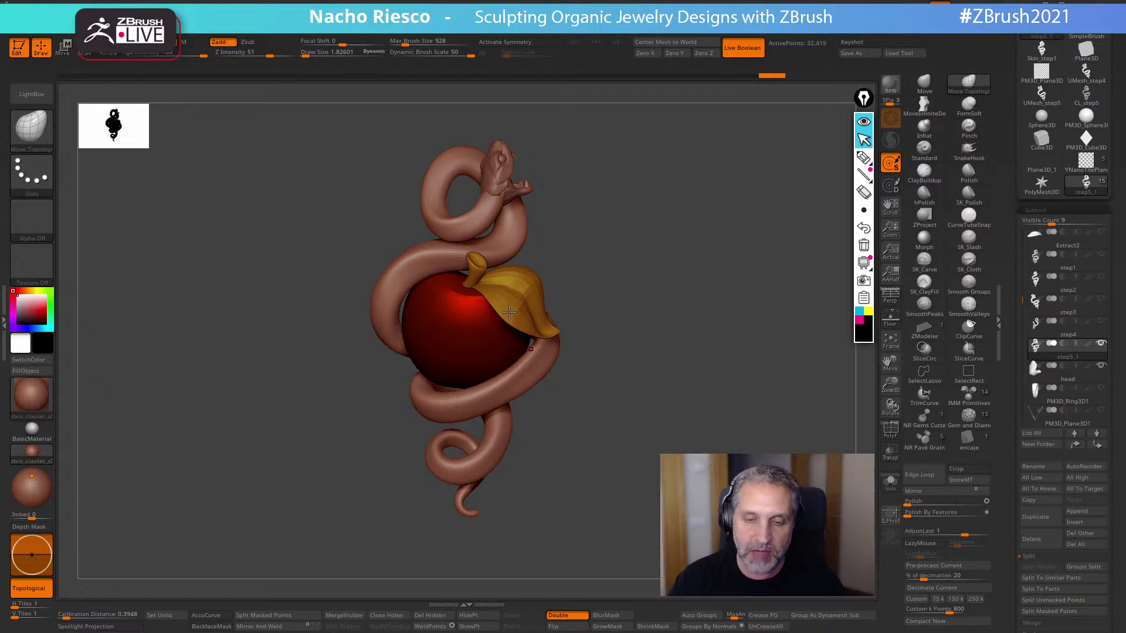
left_click_drag(607, 262, 607, 297, "alt")
left_click_drag(683, 268, 603, 322, "alt")
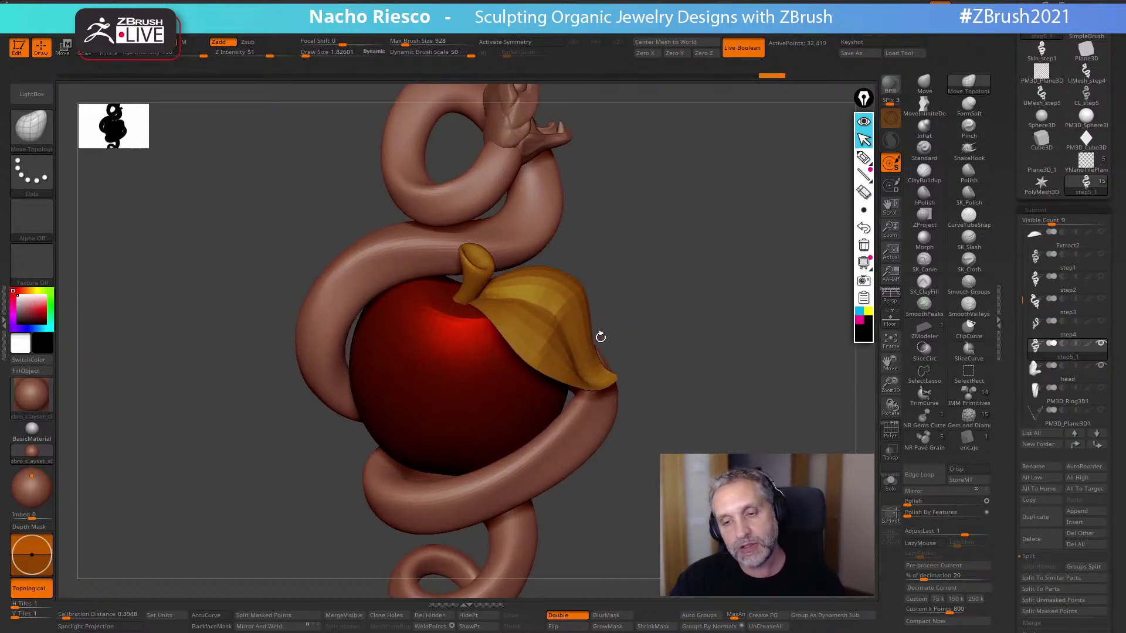
- Set the brush draw size to about 33 and frame the complete snake and apple model
key("s")
left_click_drag(601, 338, 613, 340)
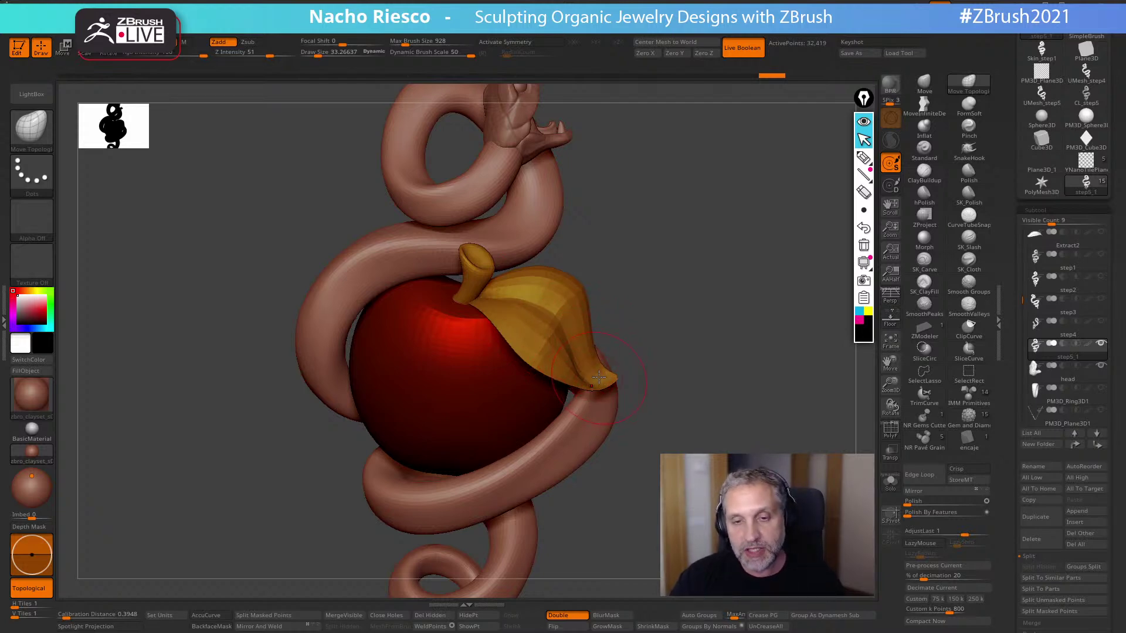
key("f")
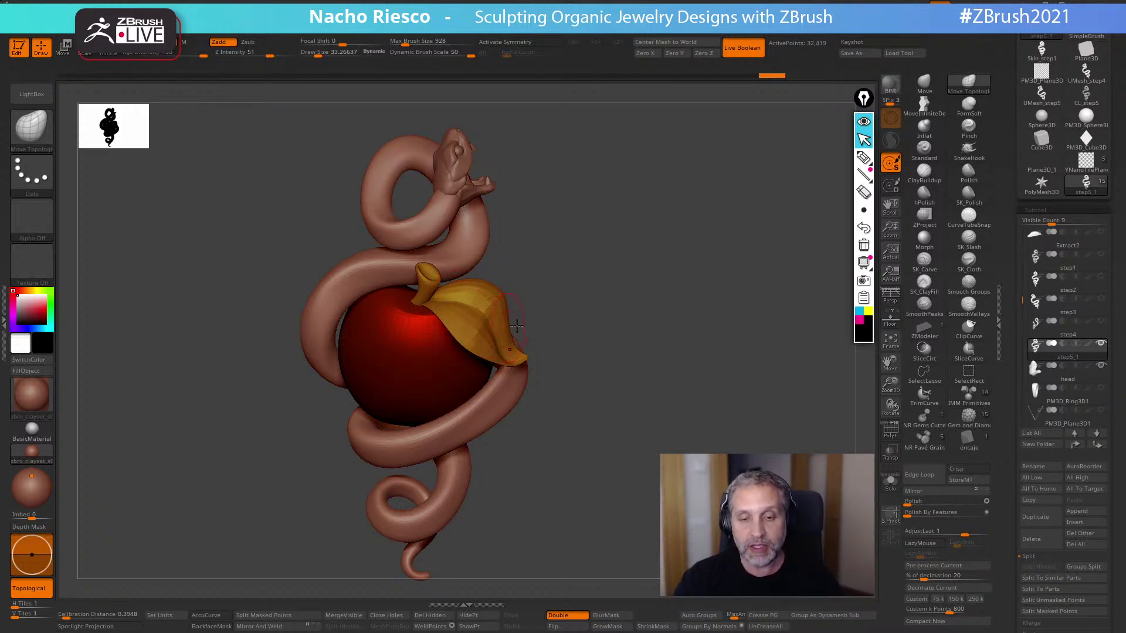
left_click_drag(612, 331, 687, 390)
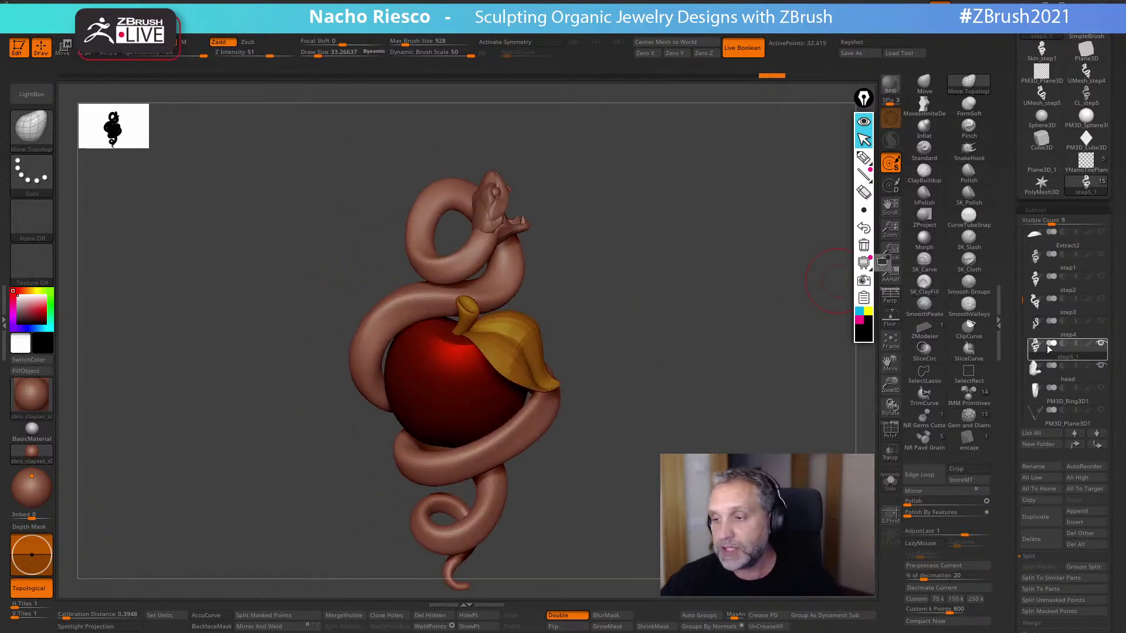
- Show the PM3D_Ring3D1 bail and the PM3D_Plane3D1 chain to preview the design as a hanging pendant
mouse_move(1024, 300)
left_mouse_down()
mouse_move(1025, 320)
mouse_move(1021, 280)
left_mouse_up()
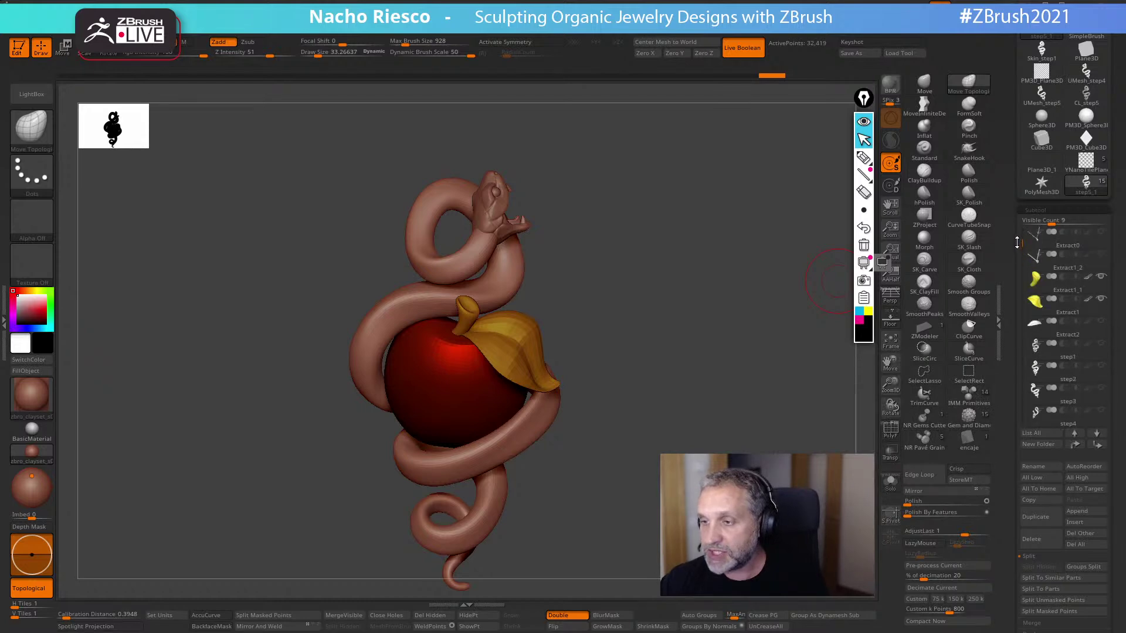
left_click_drag(1023, 238, 1023, 307)
left_click(1100, 366)
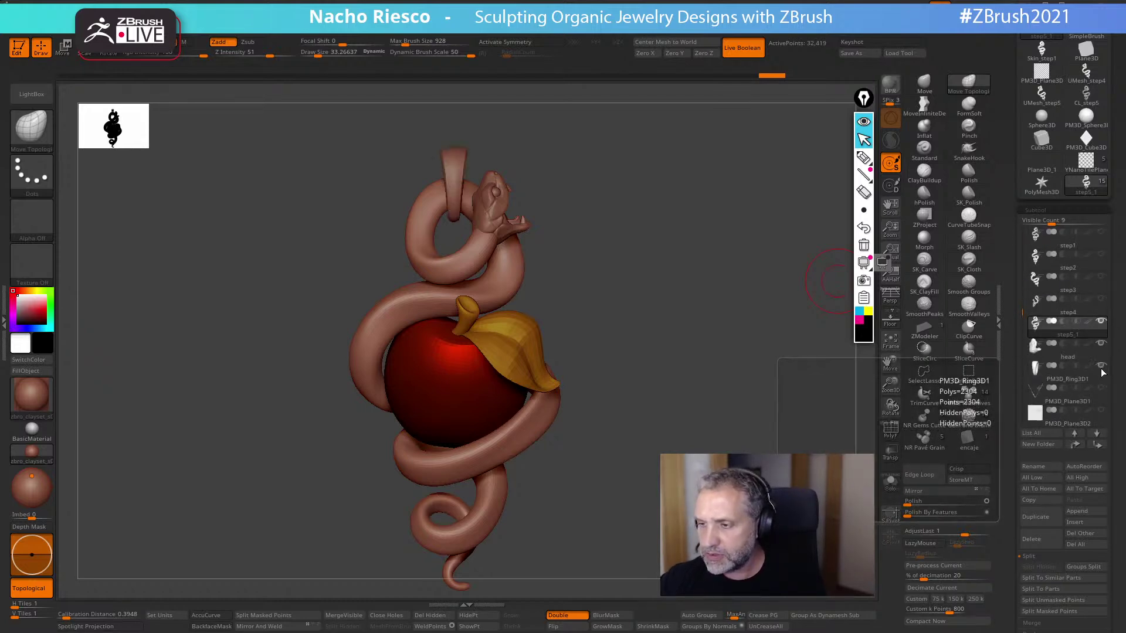
mouse_move(756, 510)
left_mouse_down("alt")
mouse_move(744, 469)
mouse_move(742, 520)
left_mouse_up("alt")
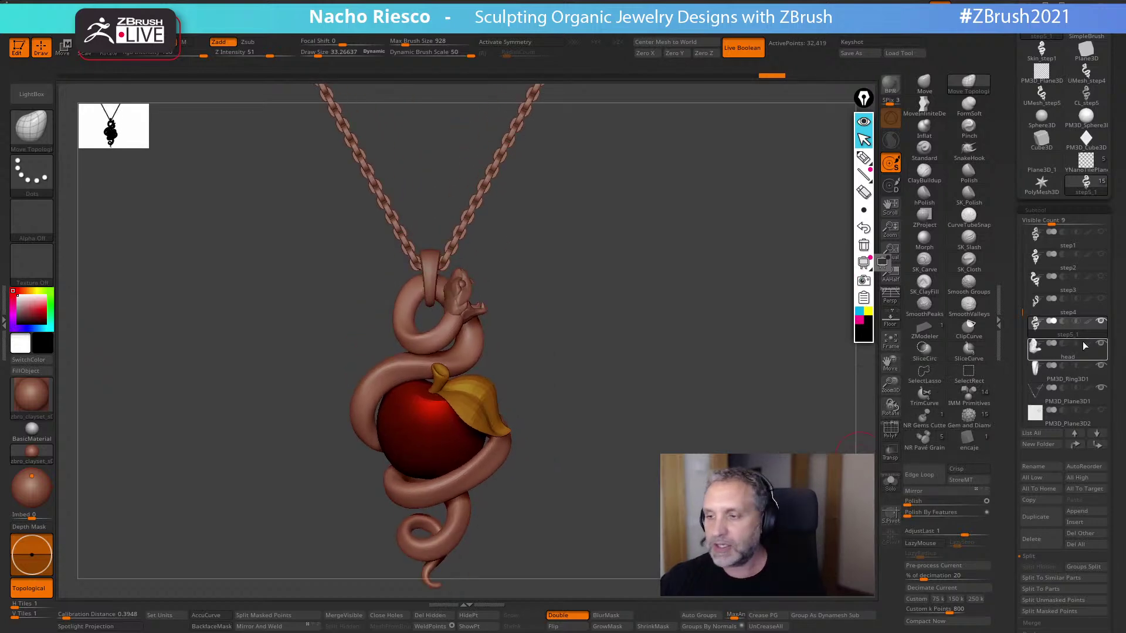
- Hide the bail and its chain, and show the smooth Extract1_2 cord looped around the snake's upper coil
left_click_drag(1023, 309, 1021, 221)
left_click(1101, 366)
left_click(1100, 276)
left_click_drag(722, 430, 731, 463)
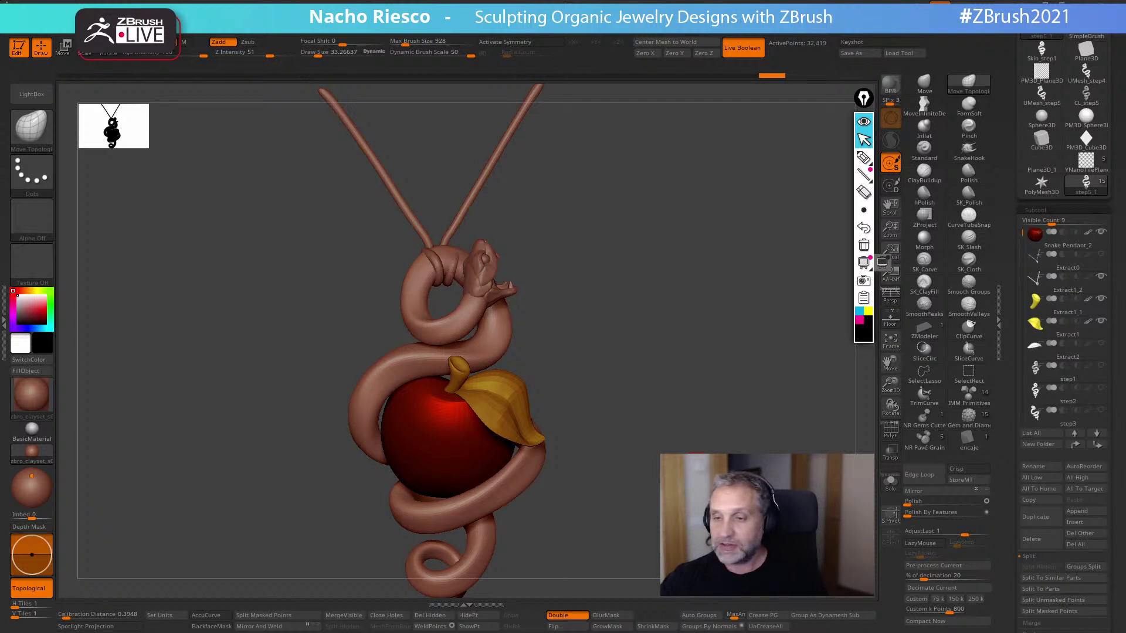
- Show the Extract0 link chain on the pendant in place of the Extract1_2 cord
mouse_move(1072, 295)
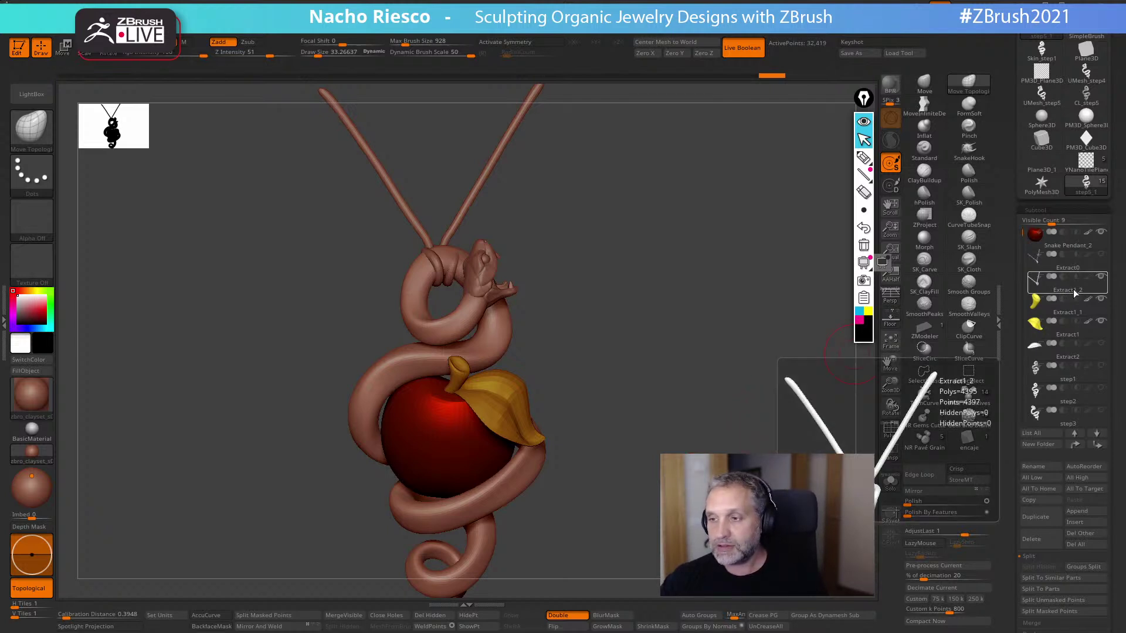
left_click(1101, 255)
left_click(1101, 277)
left_click_drag(604, 376, 592, 317, "alt")
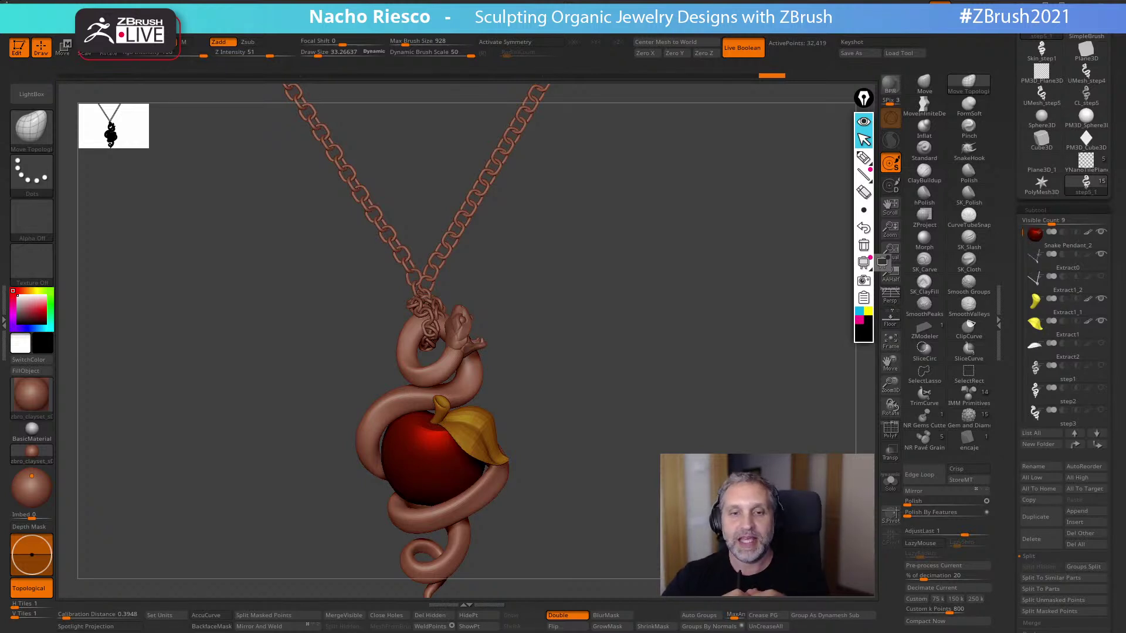
- Make the Extract0 chain the active subtool and review how it hangs with the snake and apple pendant
left_click_drag(651, 414, 682, 414)
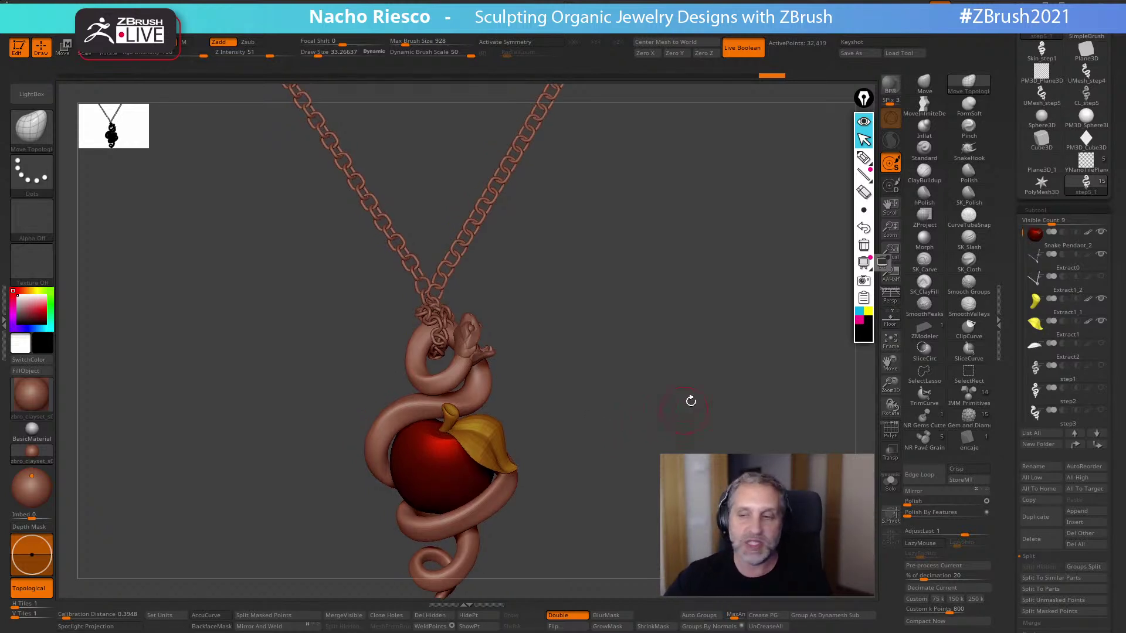
left_click(1057, 265)
key("w")
left_click_drag(518, 374, 581, 338)
key("q")
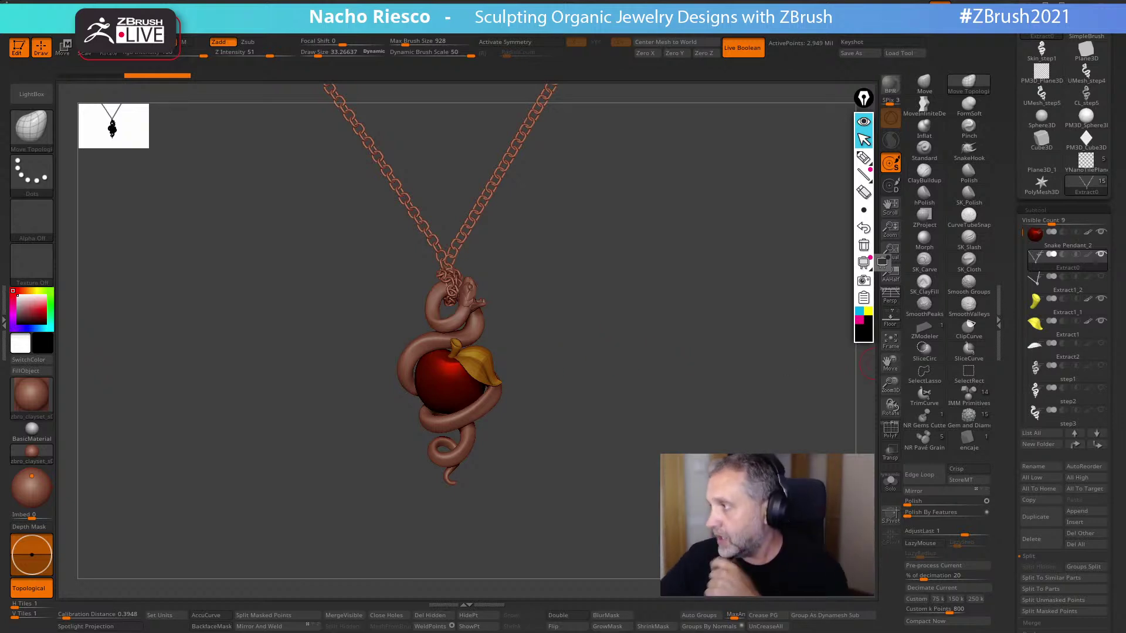
left_click_drag(667, 215, 721, 224, "alt")
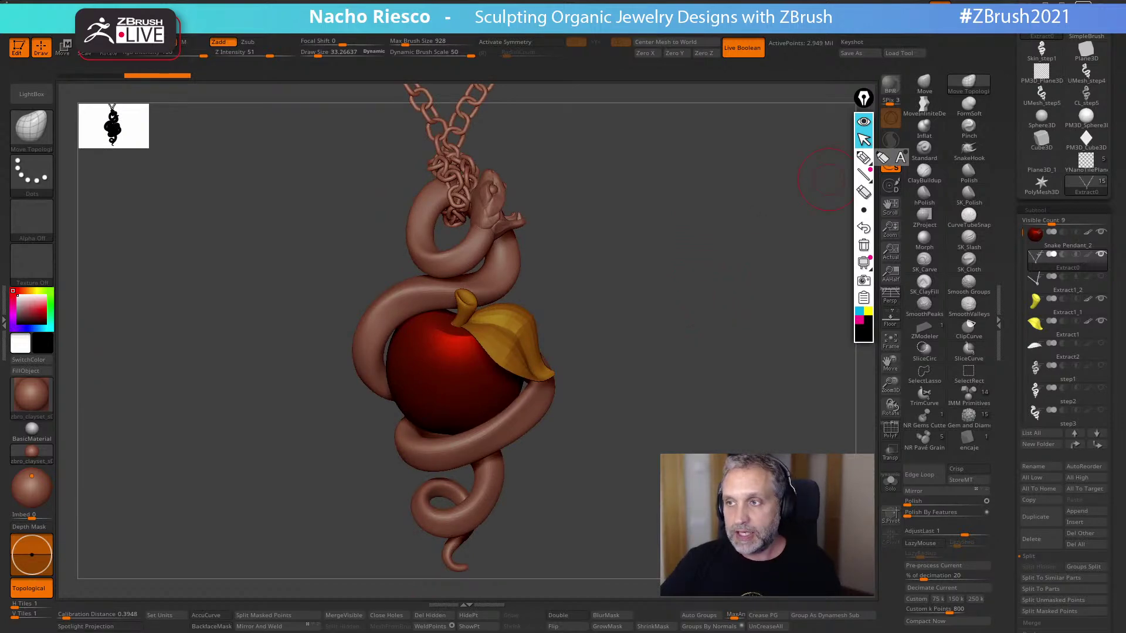
- Switch to Chrome, open the bookmarked ZBrush and jewelry website, look over its home page and minimize the browser
mouse_move(1086, 119)
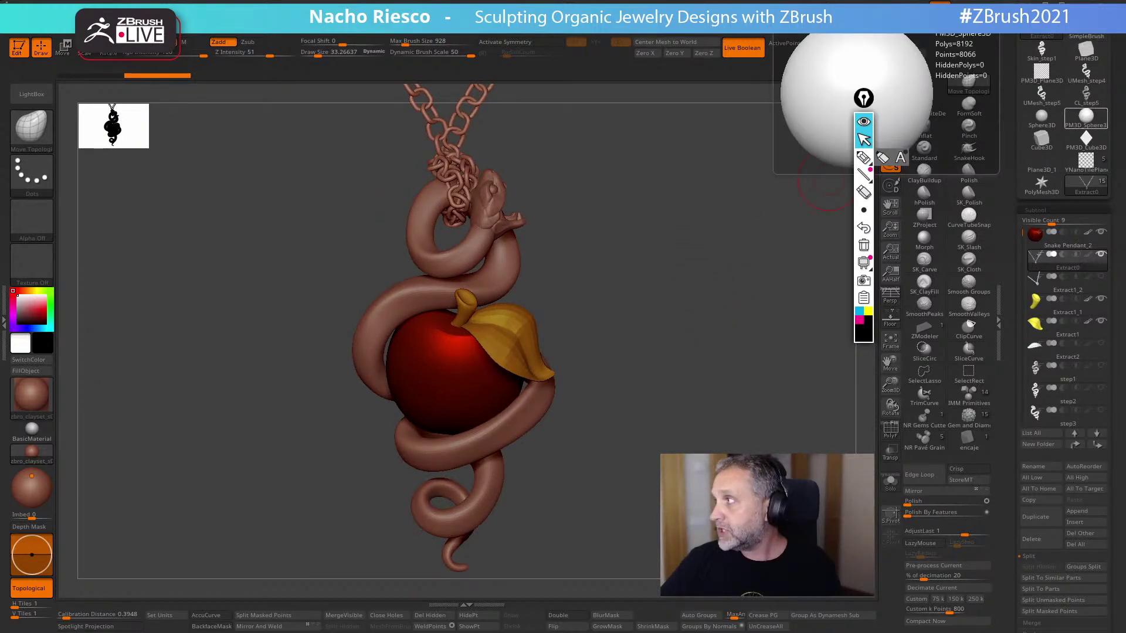
left_click_drag(1125, 170, 431, 127)
left_click_drag(793, 295, 935, 289)
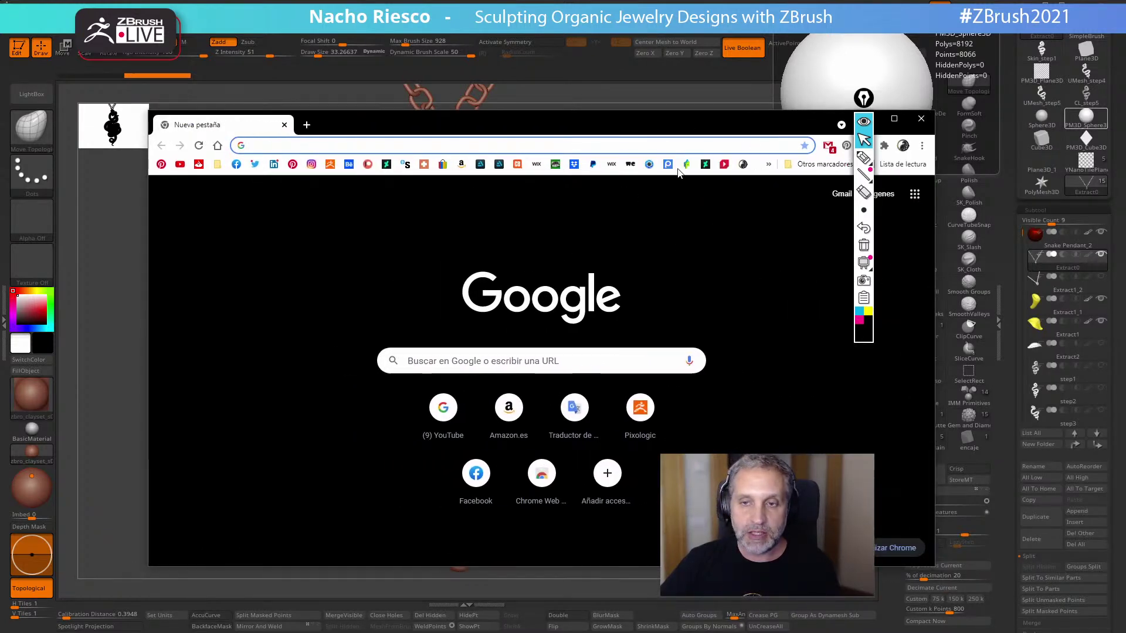
left_click(743, 165)
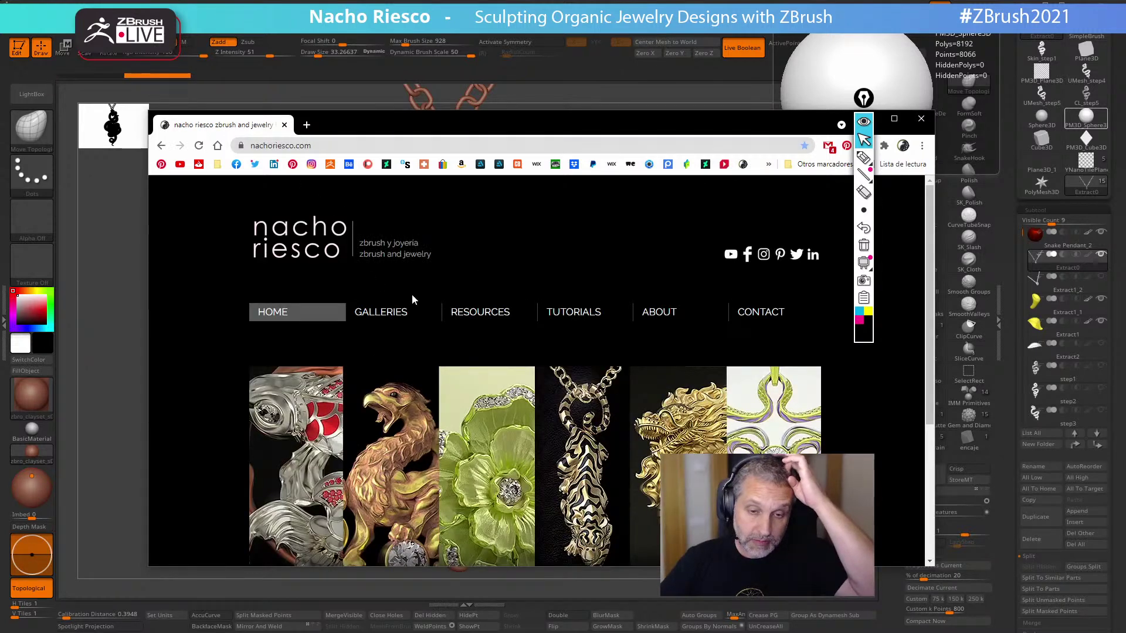
scroll(414, 289, "down", 1)
scroll(756, 258, "up", 1)
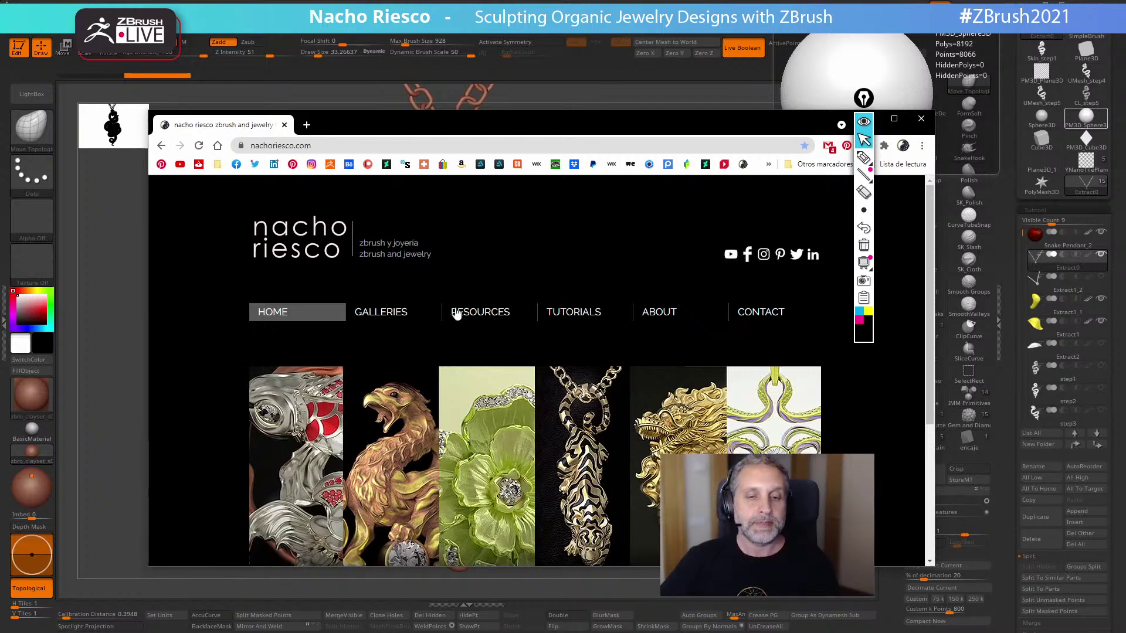
left_click_drag(704, 129, 677, 128)
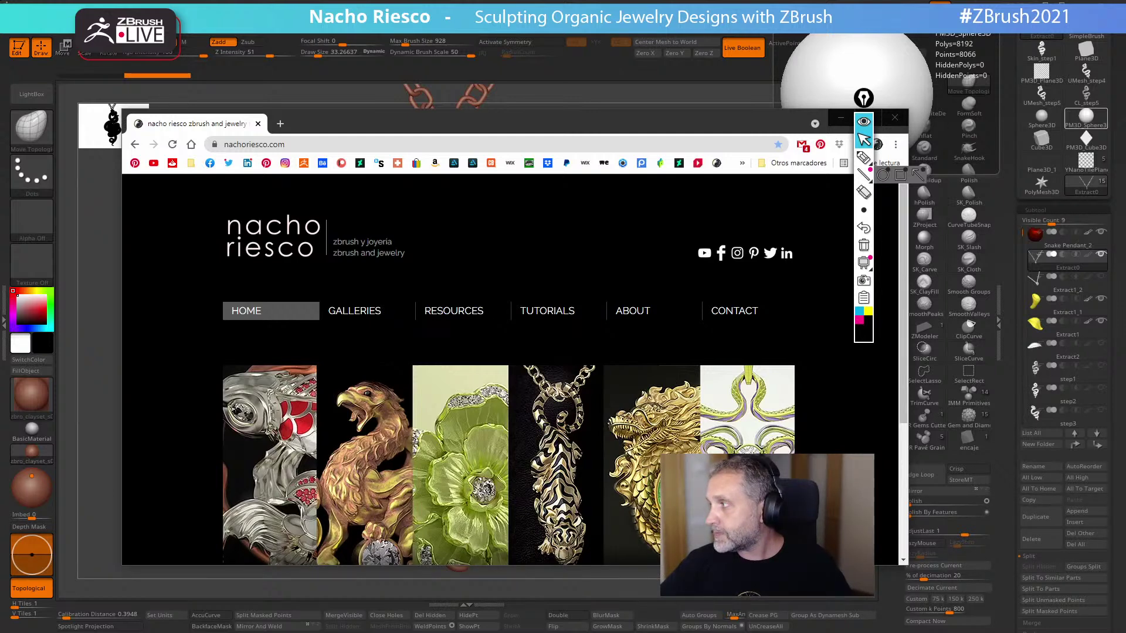
left_click(841, 121)
- Make the step5_1 snake body the active subtool and choose the MoveInfiniteDepth brush with a draw size of about 110
mouse_move(666, 220)
left_mouse_down()
mouse_move(689, 333)
mouse_move(643, 305)
mouse_move(534, 320)
mouse_move(649, 334)
mouse_move(632, 357)
mouse_move(558, 361)
mouse_move(598, 392)
mouse_move(570, 208)
left_mouse_up()
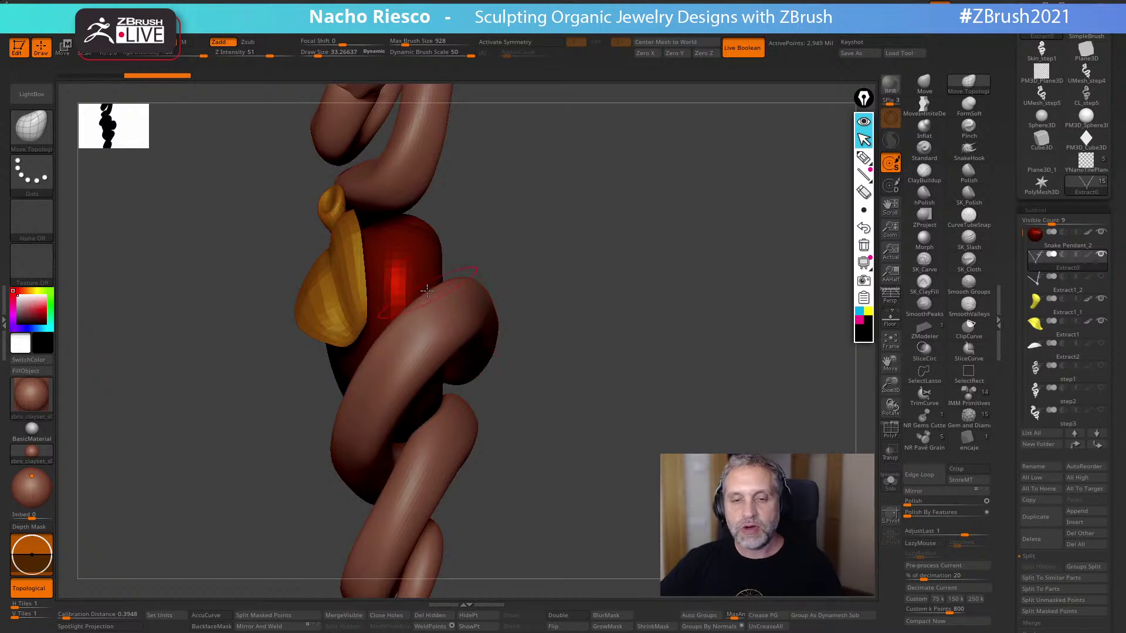
key("s")
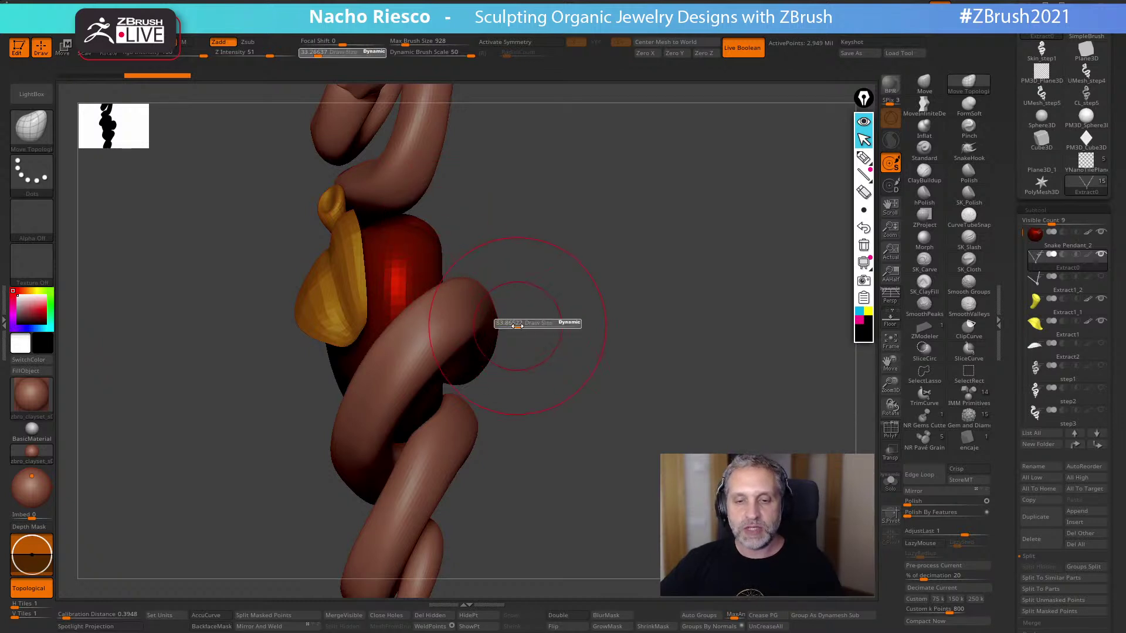
left_click(487, 339, "alt")
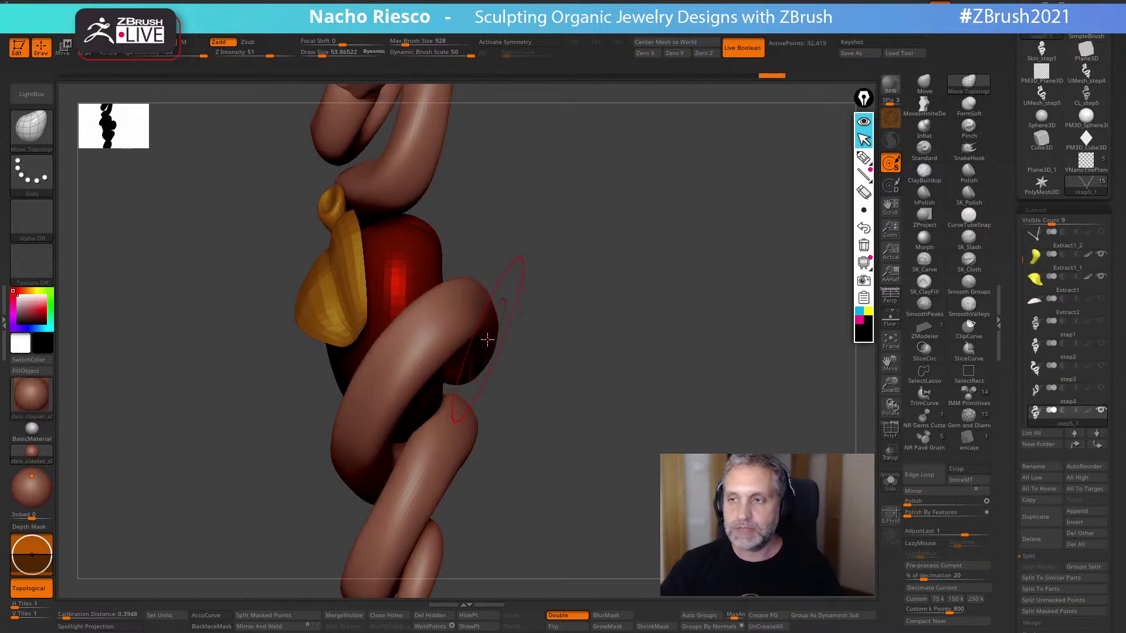
key("b")
key("m")
key("i")
key("s")
left_click_drag(488, 339, 496, 341)
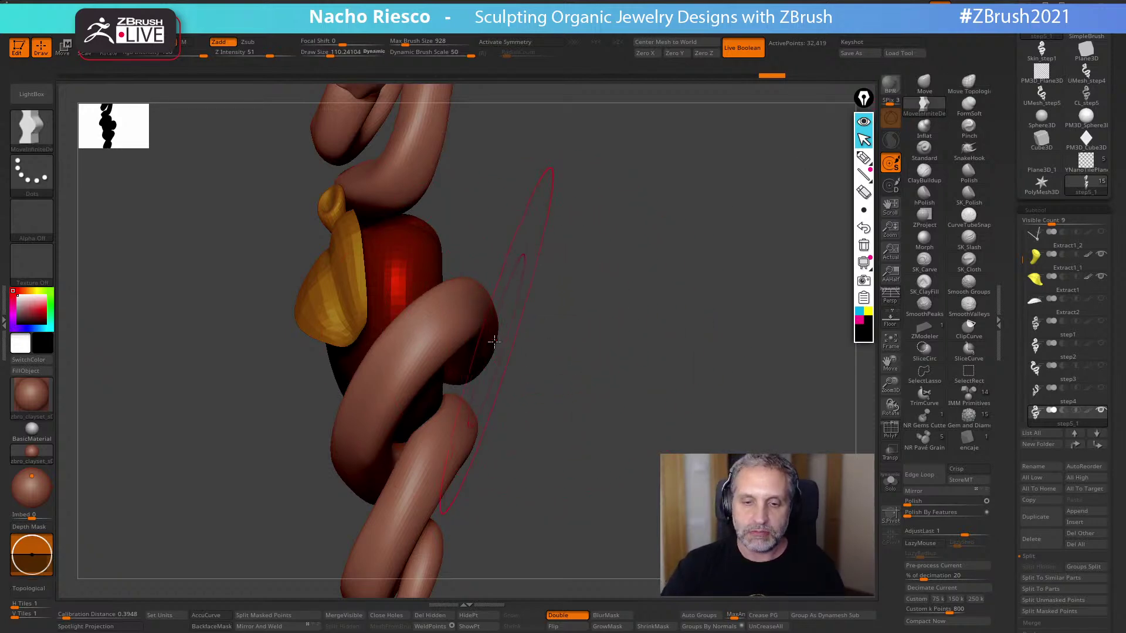
- Examine the finished pendant with its chain from the side and the front
mouse_move(535, 372)
left_mouse_down()
mouse_move(503, 372)
mouse_move(503, 382)
mouse_move(504, 371)
mouse_move(620, 480)
left_mouse_up()
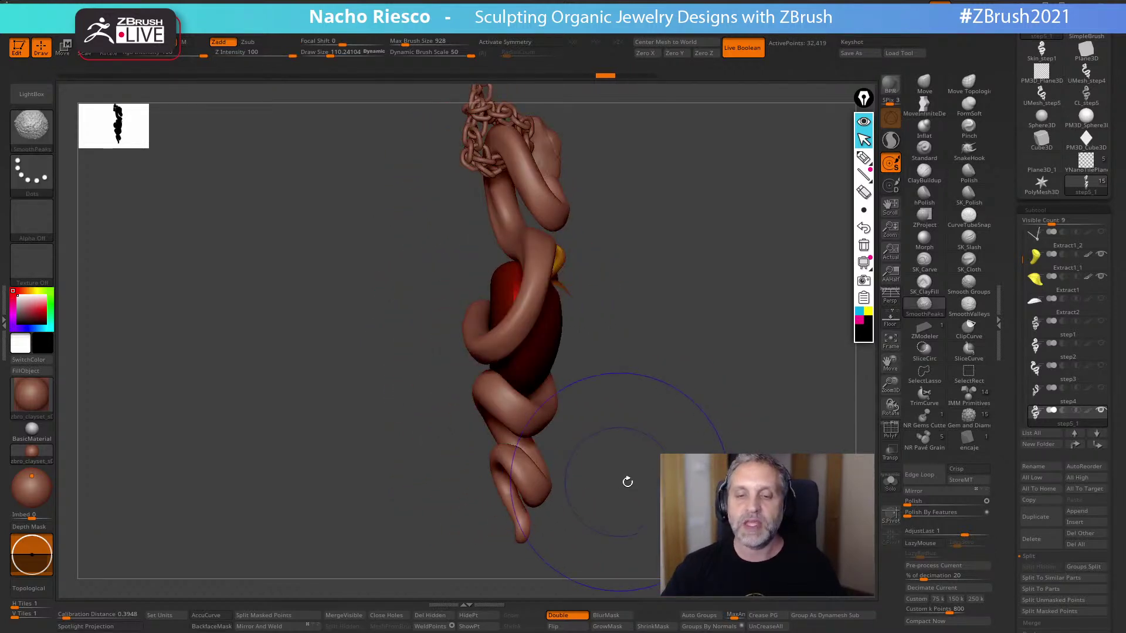
mouse_move(675, 487)
left_mouse_down()
mouse_move(740, 485)
mouse_move(668, 488)
mouse_move(721, 487)
left_mouse_up()
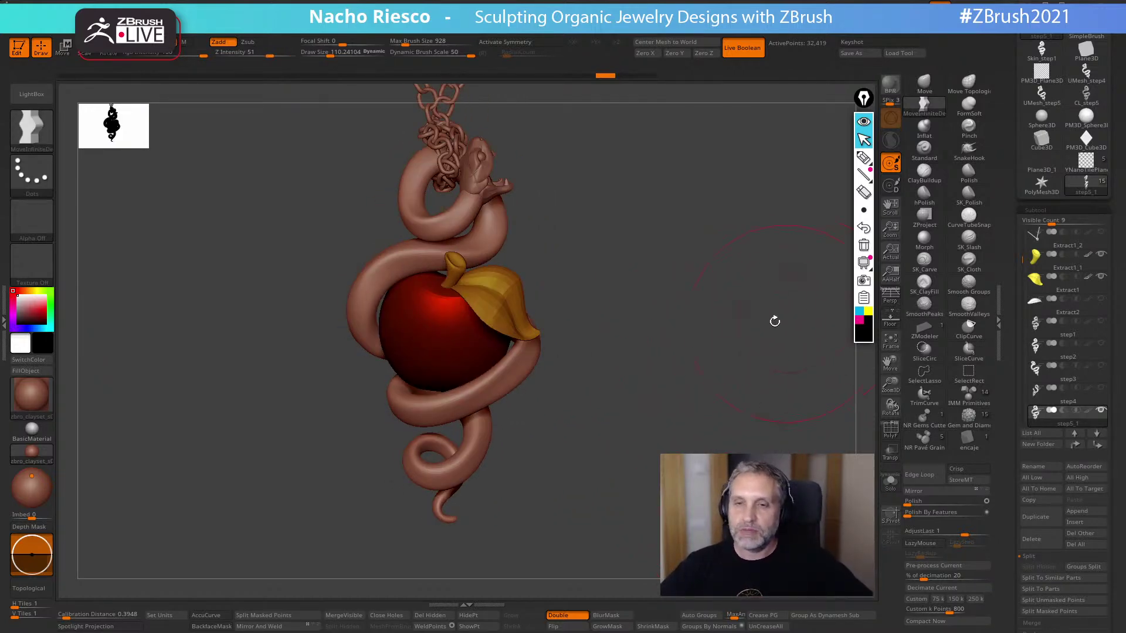
left_click_drag(680, 304, 669, 380)
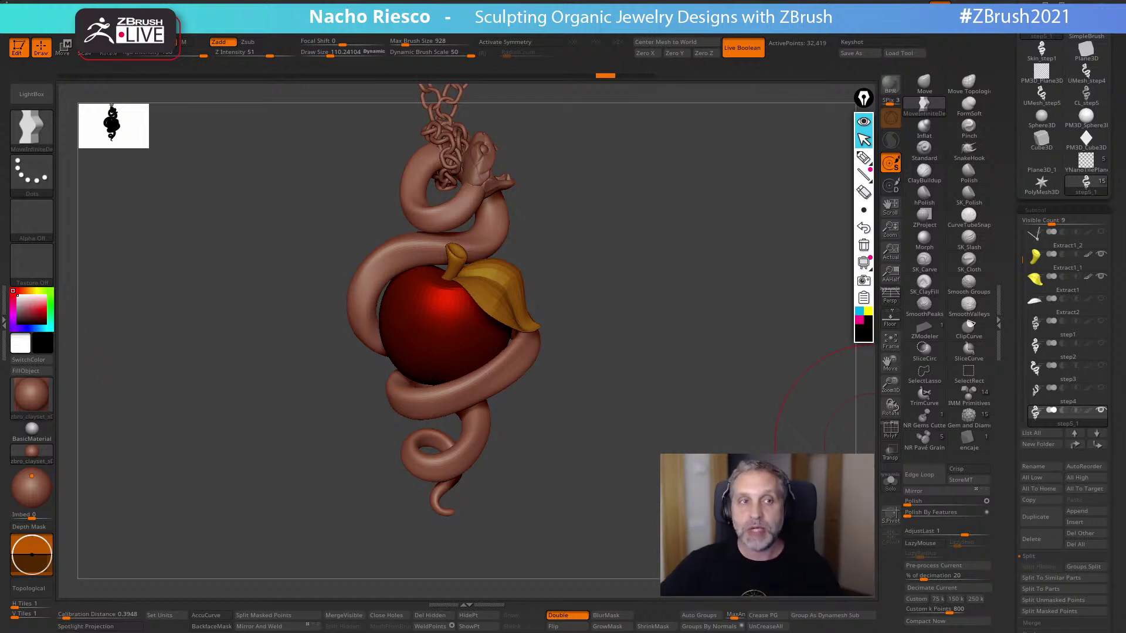
- Check the system clock and calendar, dismiss them and return to the front of the pendant
key("super")
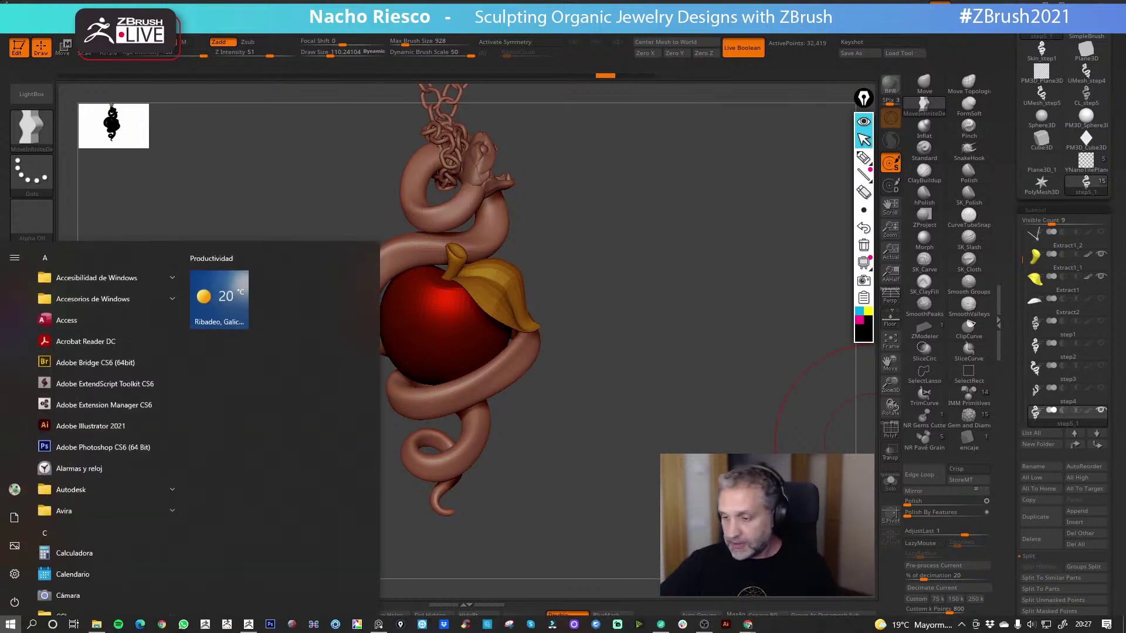
left_click(1084, 625)
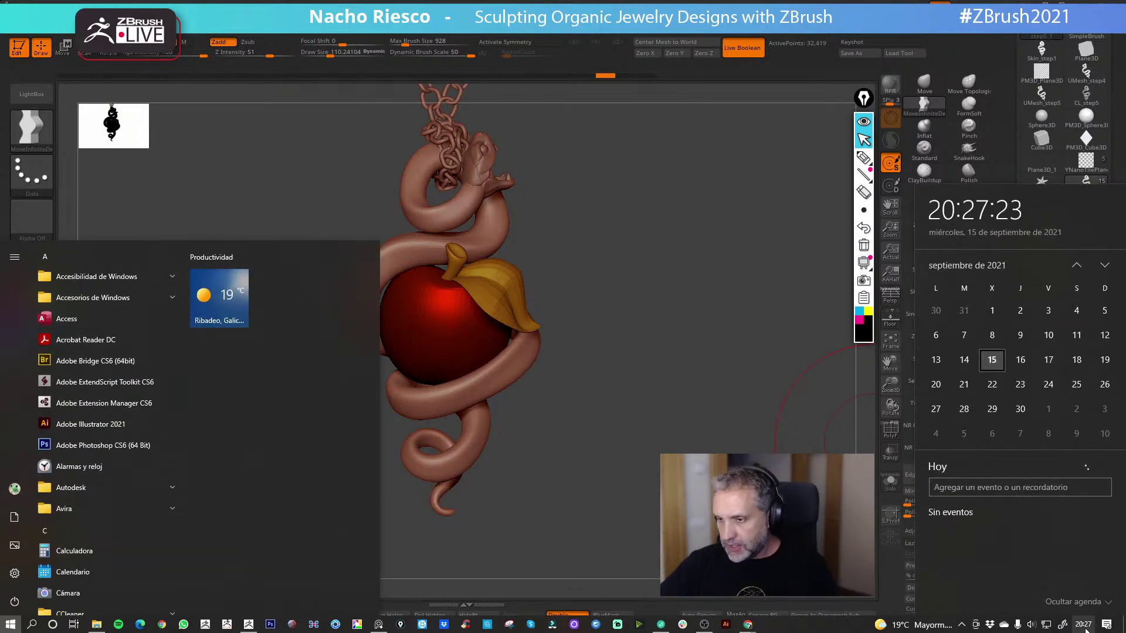
left_click(675, 246)
left_click_drag(671, 251, 652, 274)
key("shift")
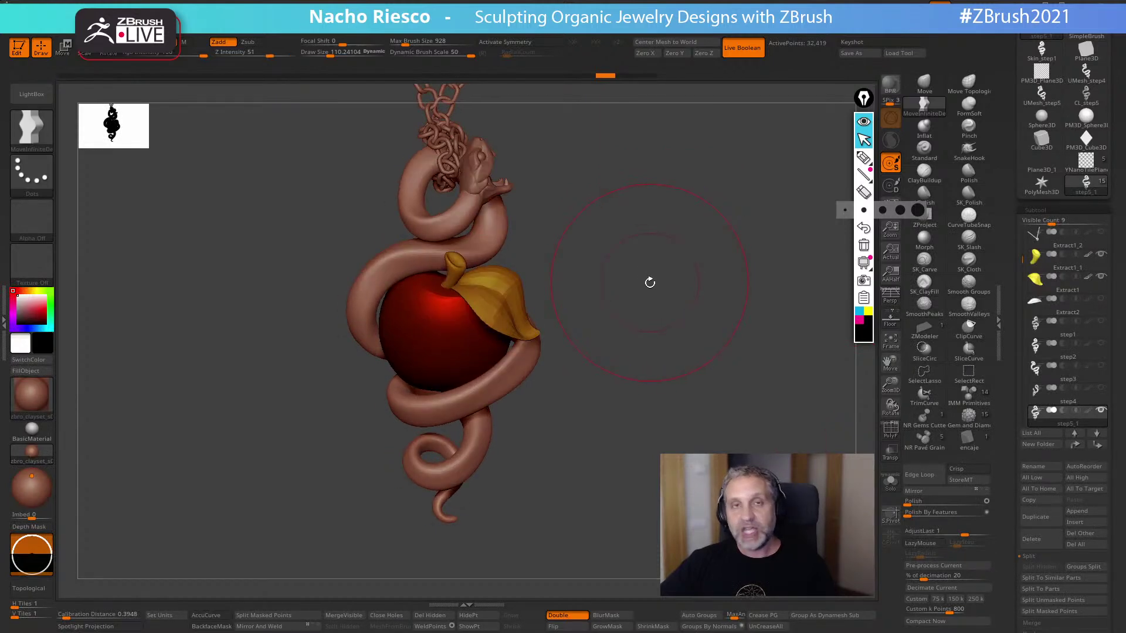